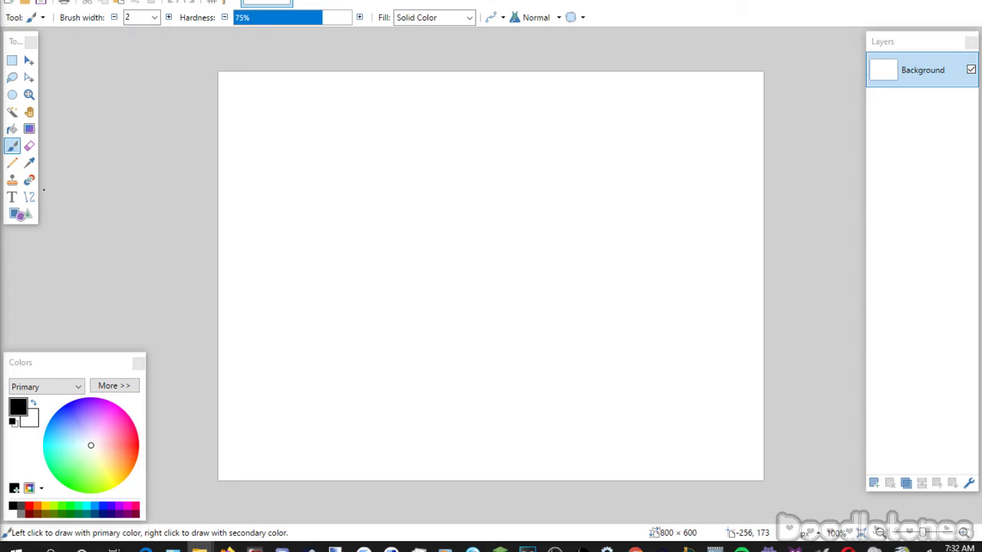
Open copies of the blank light-grey and dark-grey card templates together with the old finished card images.
{"action": "left_click_drag", "start_coordinate": [28, 352], "coordinate": [537, 292]}
{"action": "left_click", "coordinate": [491, 262]}
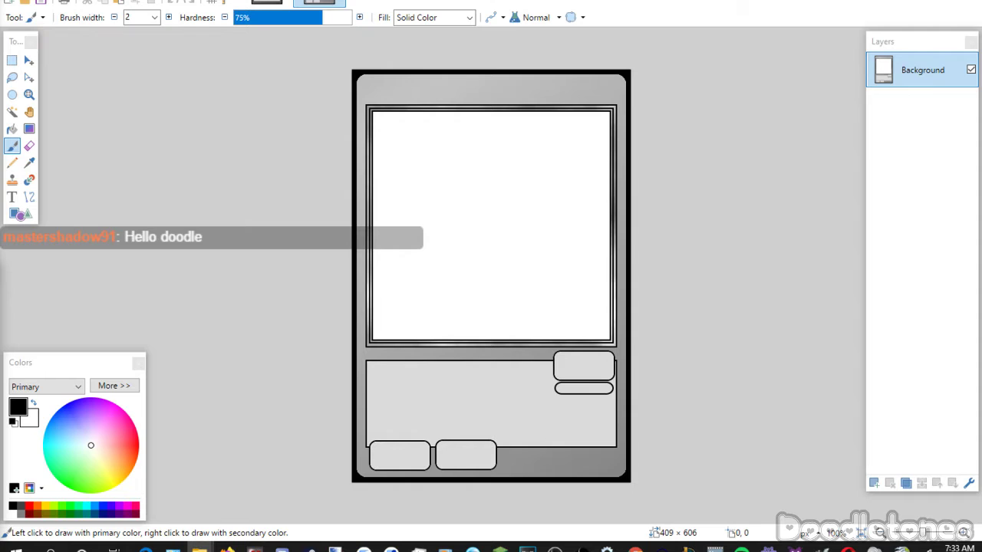
{"action": "left_click_drag", "start_coordinate": [0, 278], "coordinate": [449, 279]}
{"action": "left_click", "coordinate": [454, 261]}
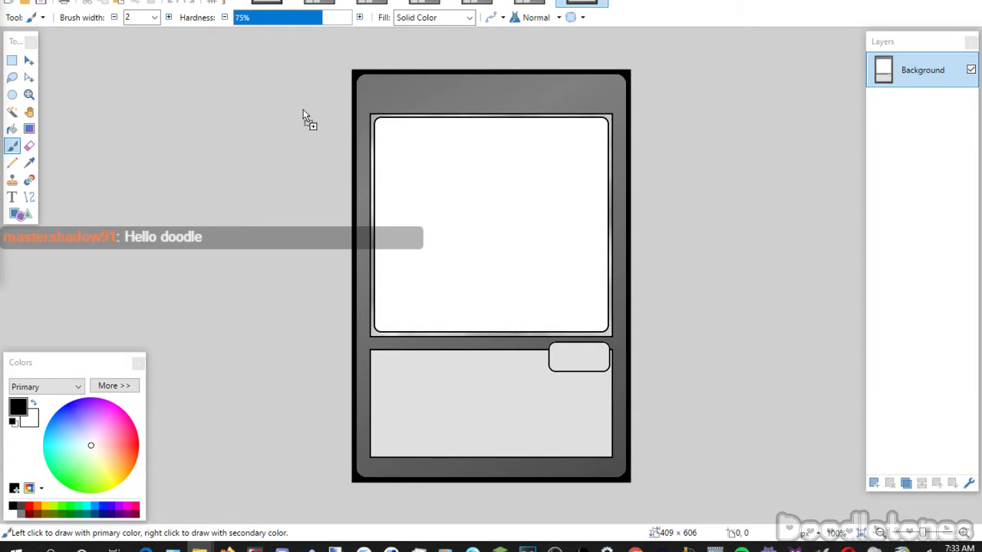
{"action": "left_click_drag", "start_coordinate": [303, 115], "coordinate": [350, 128]}
{"action": "left_click", "coordinate": [422, 256]}
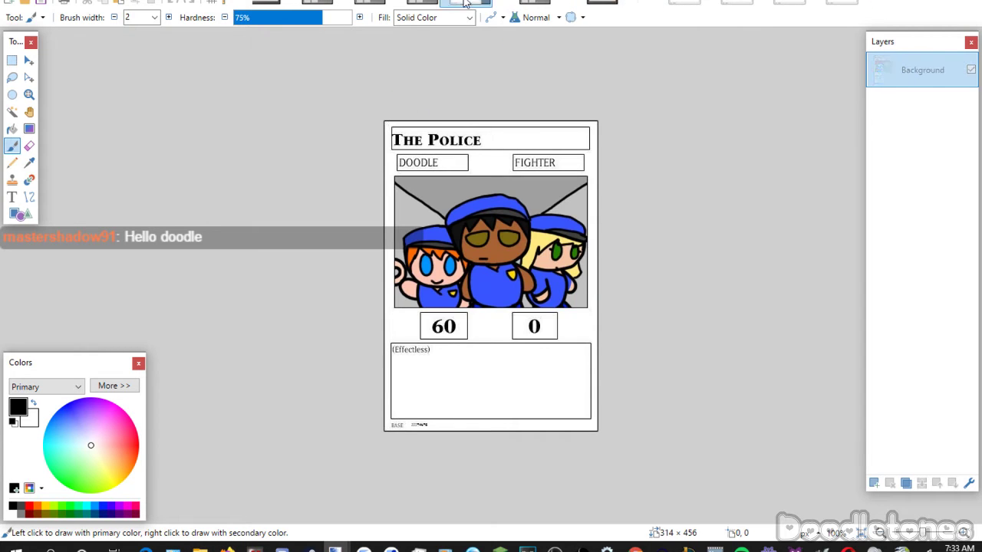
Reorder the open images so that each old card sits beside a blank template.
{"action": "left_click_drag", "start_coordinate": [466, 3], "coordinate": [349, 2]}
{"action": "left_click", "coordinate": [253, 2]}
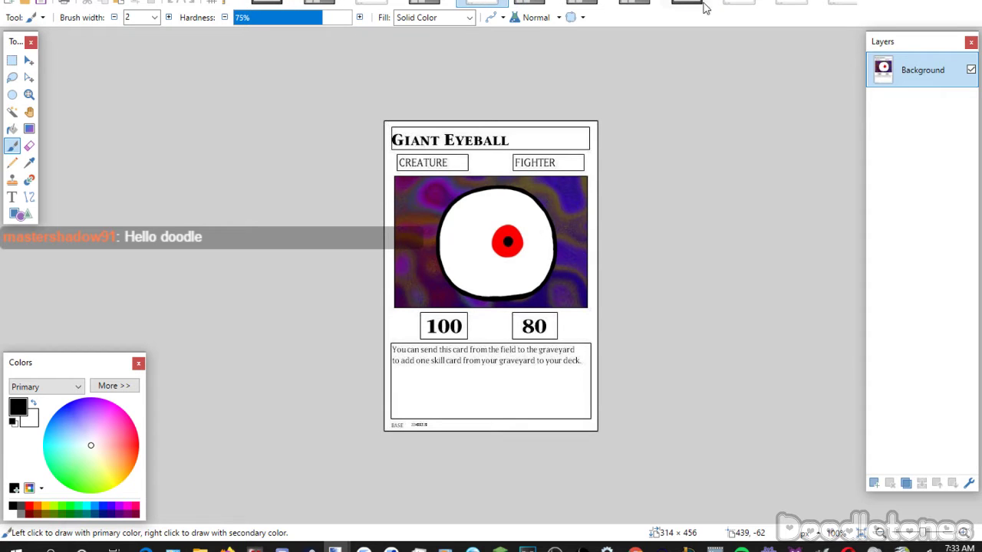
{"action": "left_click_drag", "start_coordinate": [772, 2], "coordinate": [578, 3]}
{"action": "left_click_drag", "start_coordinate": [798, 3], "coordinate": [686, 2]}
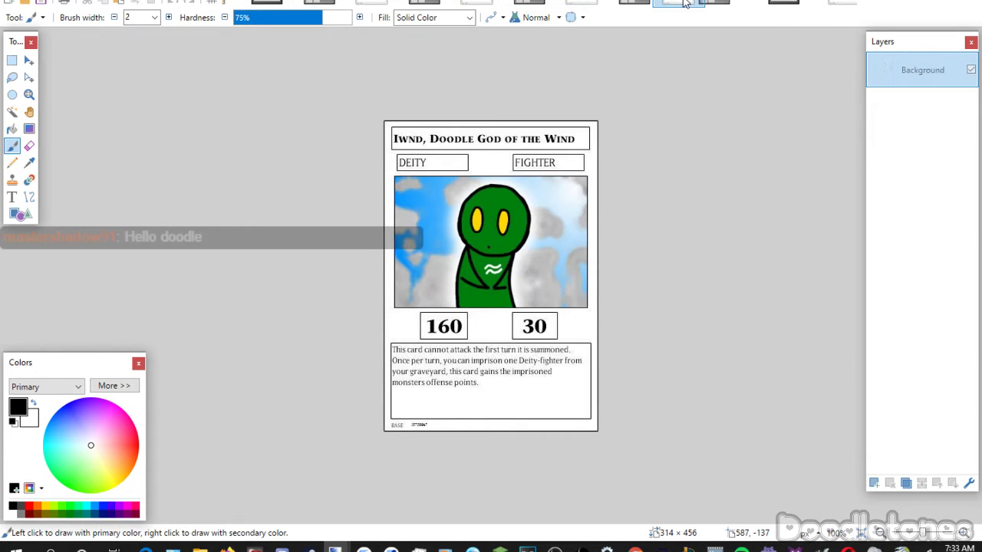
{"action": "left_click", "coordinate": [790, 4]}
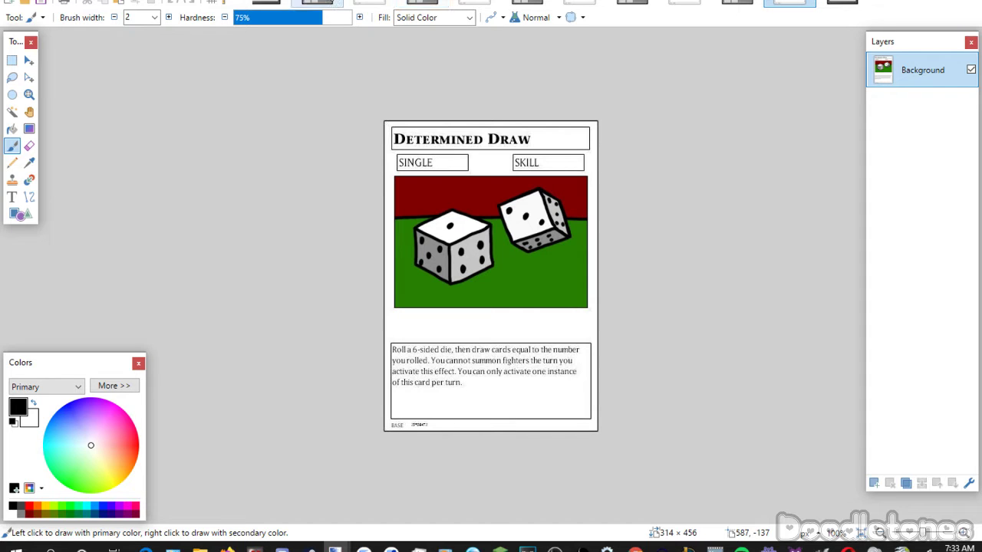
Copy the light-grey template that has the small pill-shaped box and paste it over the other light-grey template images.
{"action": "left_click", "coordinate": [317, 4]}
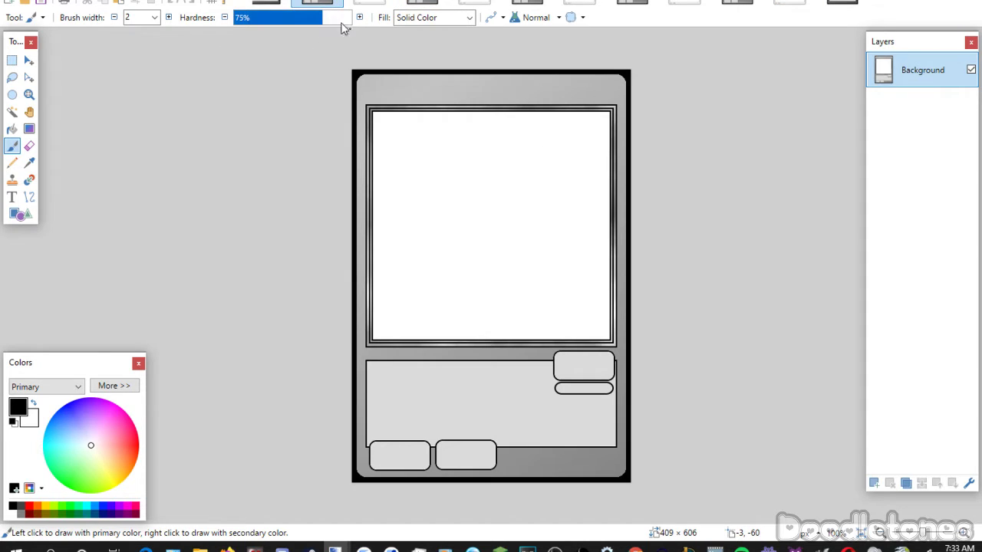
{"action": "left_click", "coordinate": [266, 4]}
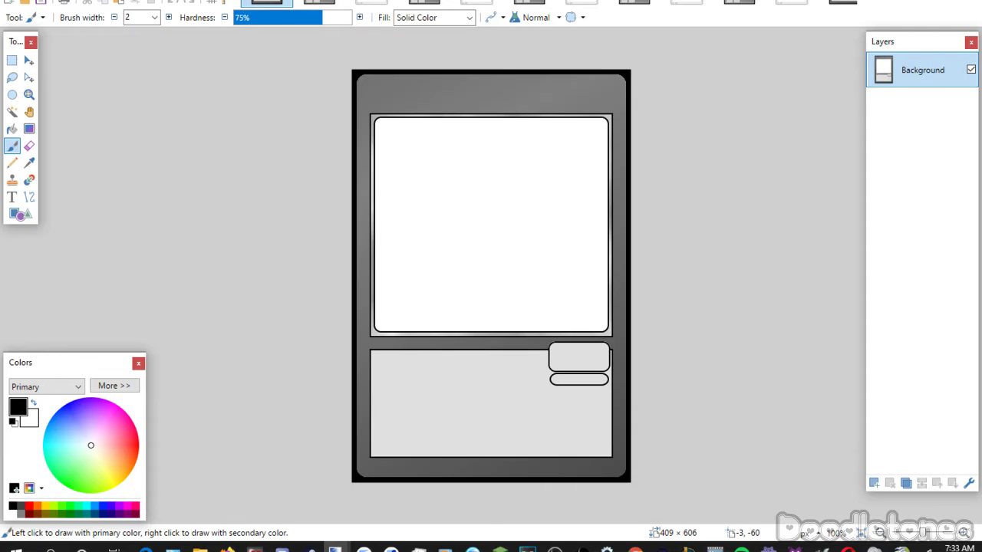
{"action": "key", "text": "ctrl+Tab"}
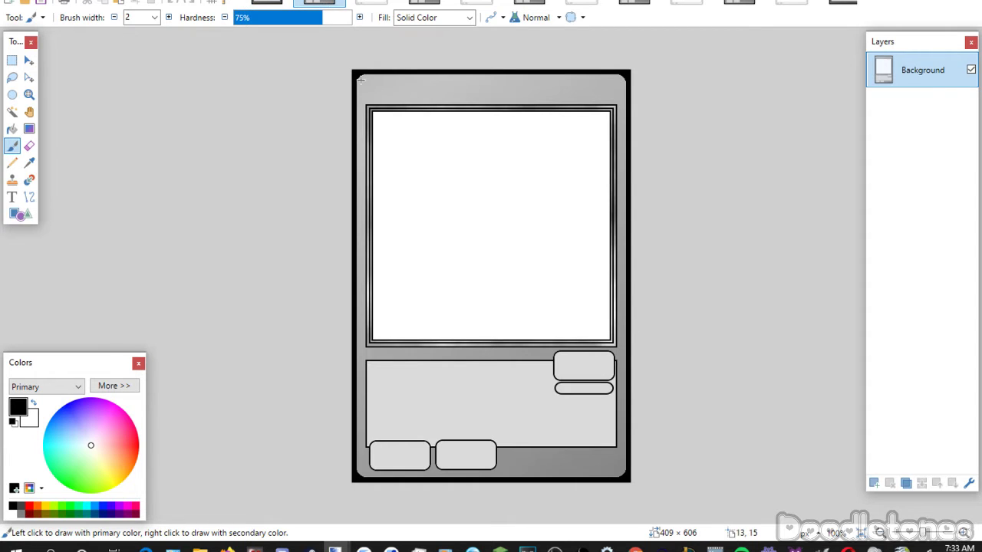
{"action": "key", "text": "ctrl+a"}
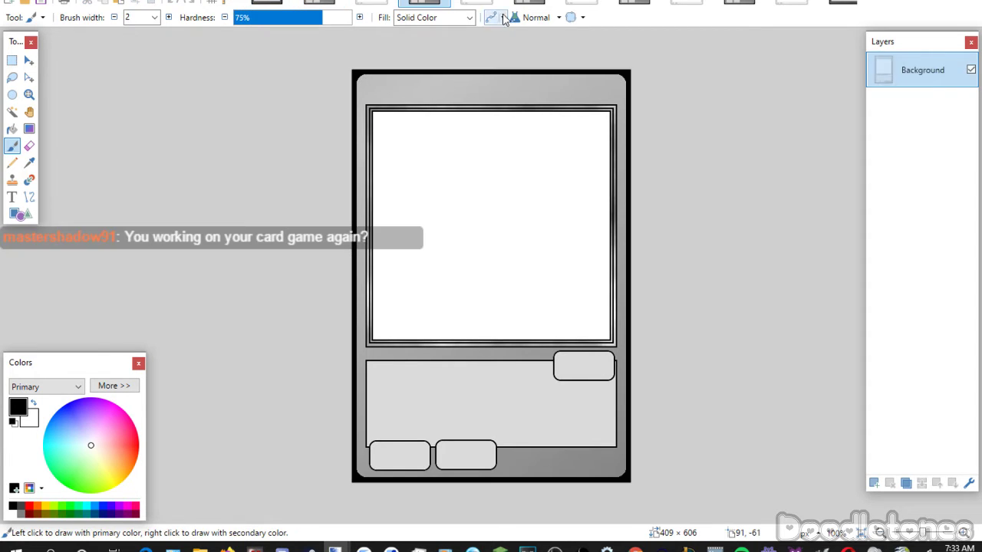
{"action": "key", "text": "m"}
{"action": "left_click", "coordinate": [741, 3]}
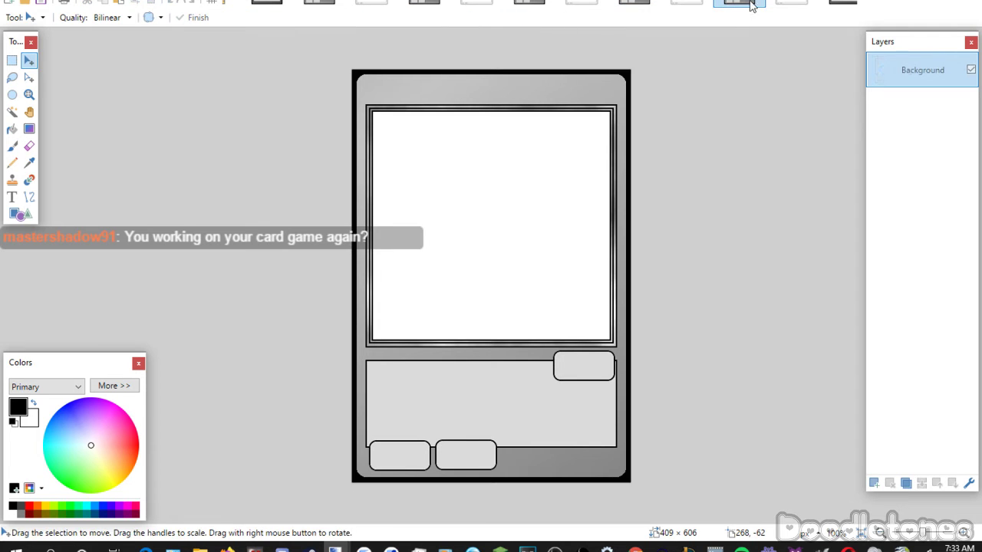
{"action": "key", "text": "ctrl+v"}
Copy the dark-grey template with the small pill-shaped box and paste it over the last dark-grey template image.
{"action": "left_click", "coordinate": [267, 4]}
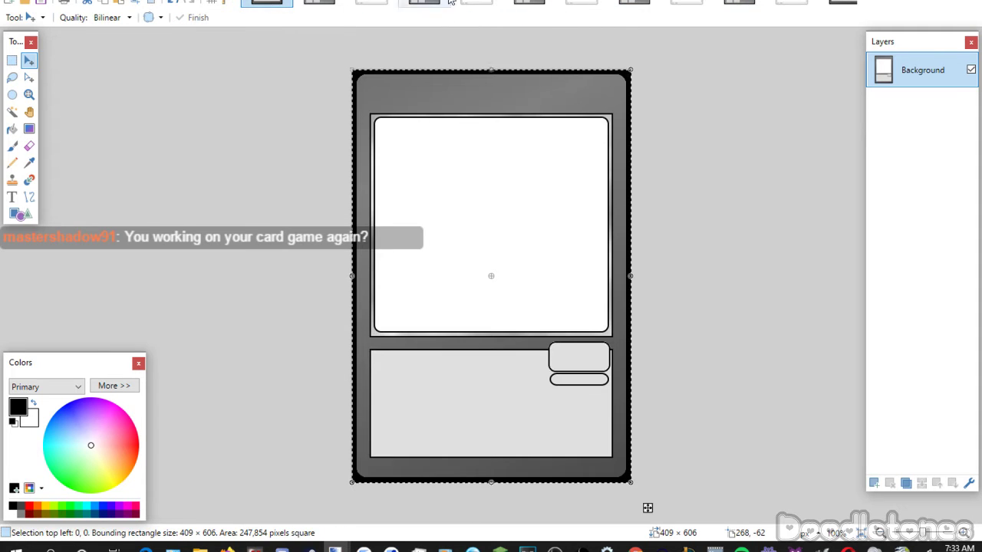
{"action": "left_click", "coordinate": [843, 3]}
{"action": "key", "text": "ctrl+v"}
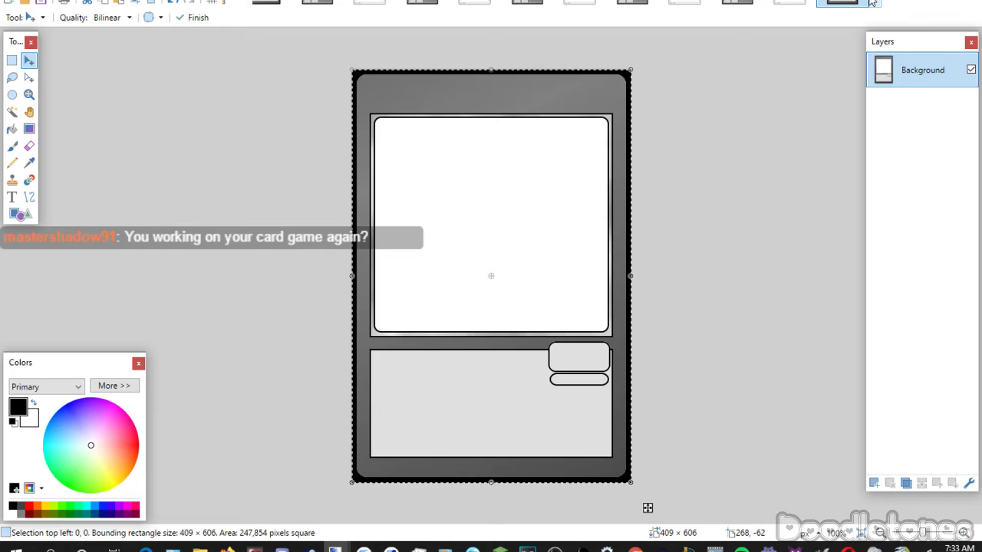
Clear the remaining selections from the dark-grey and light-grey template images that received the pasted template.
{"action": "left_click", "coordinate": [10, 63]}
{"action": "key", "text": "ctrl+d"}
{"action": "left_click", "coordinate": [729, 4]}
{"action": "left_click", "coordinate": [728, 53]}
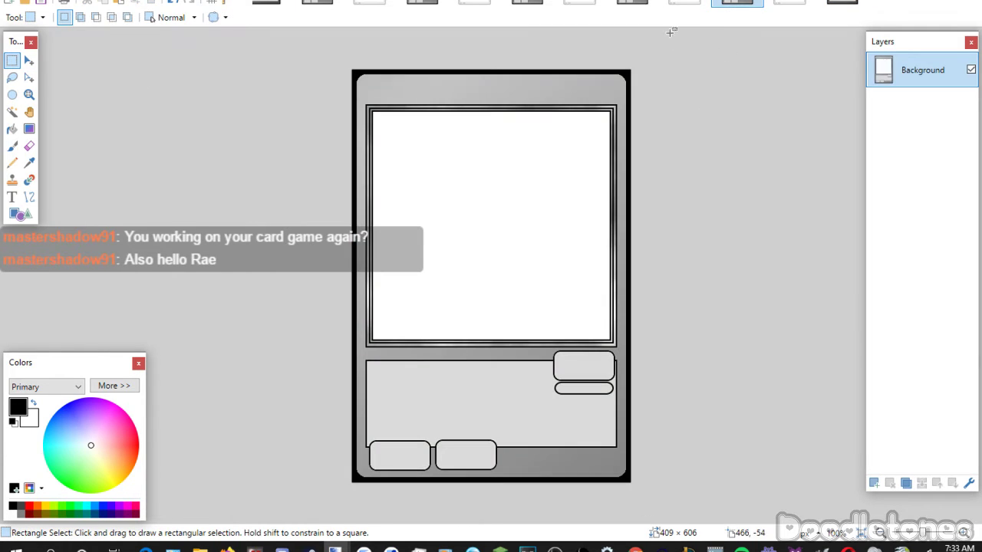
{"action": "left_click", "coordinate": [637, 4]}
{"action": "left_click", "coordinate": [718, 152]}
{"action": "left_click", "coordinate": [528, 4]}
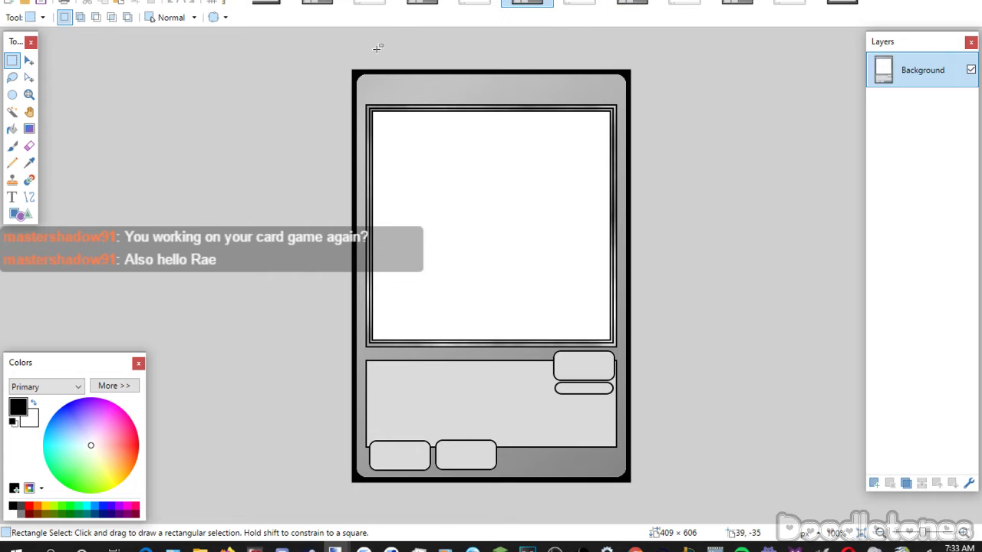
{"action": "left_click", "coordinate": [422, 4]}
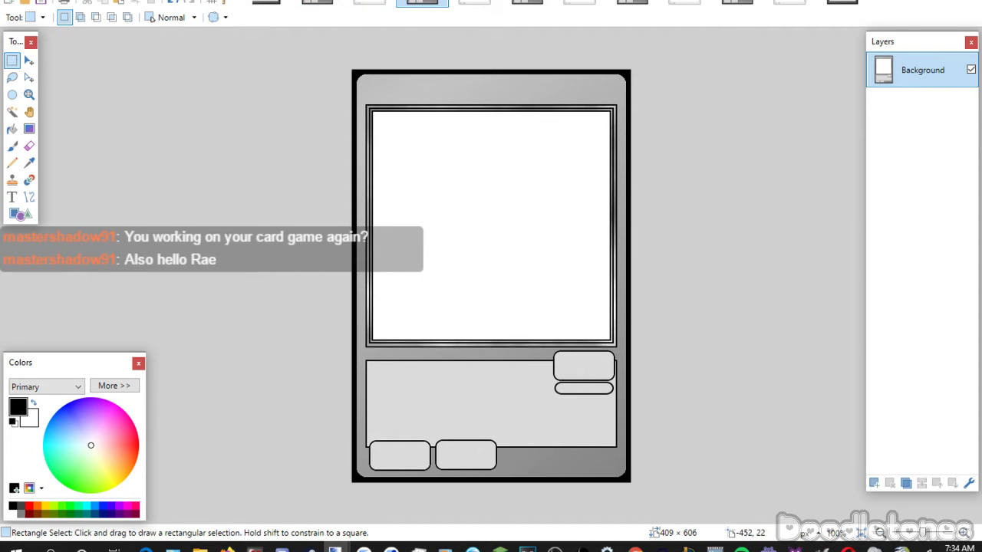
Erase the white picture area of each light-grey template to transparency using a Magic Wand selection at 50% tolerance.
{"action": "left_click", "coordinate": [12, 111]}
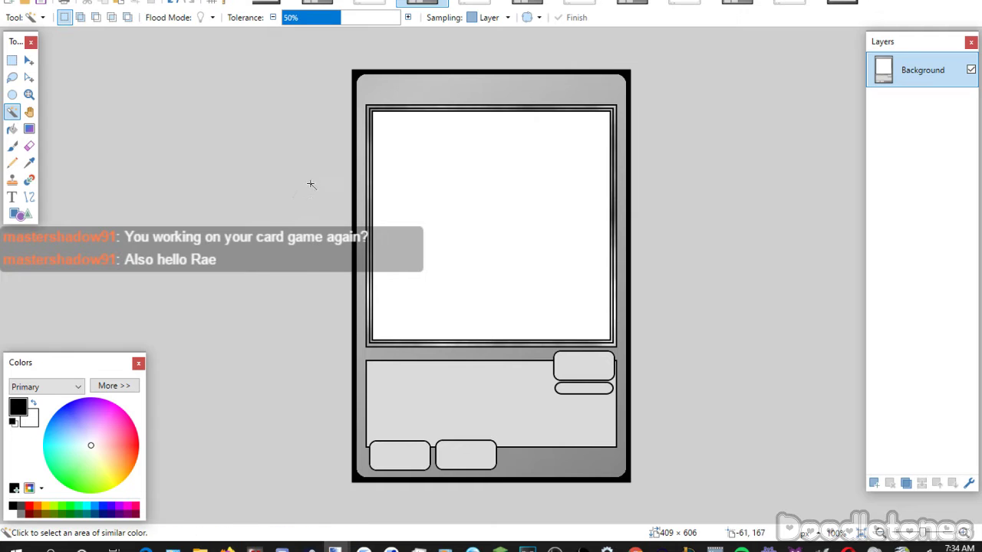
{"action": "left_click", "coordinate": [442, 188]}
{"action": "key", "text": "Delete"}
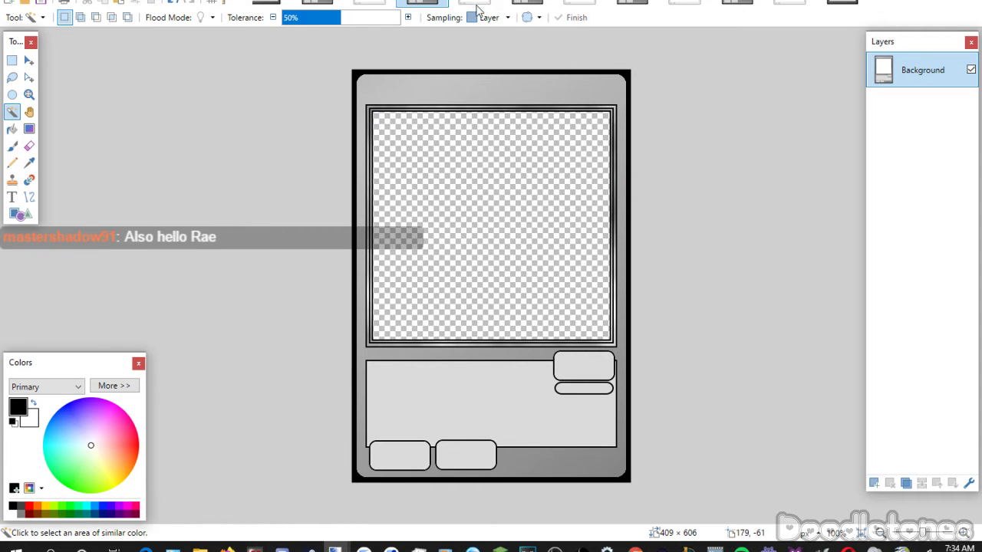
{"action": "key", "text": "ctrl+z"}
{"action": "left_click", "coordinate": [494, 131]}
{"action": "key", "text": "Delete"}
{"action": "key", "text": "ctrl+z"}
{"action": "left_click", "coordinate": [565, 193]}
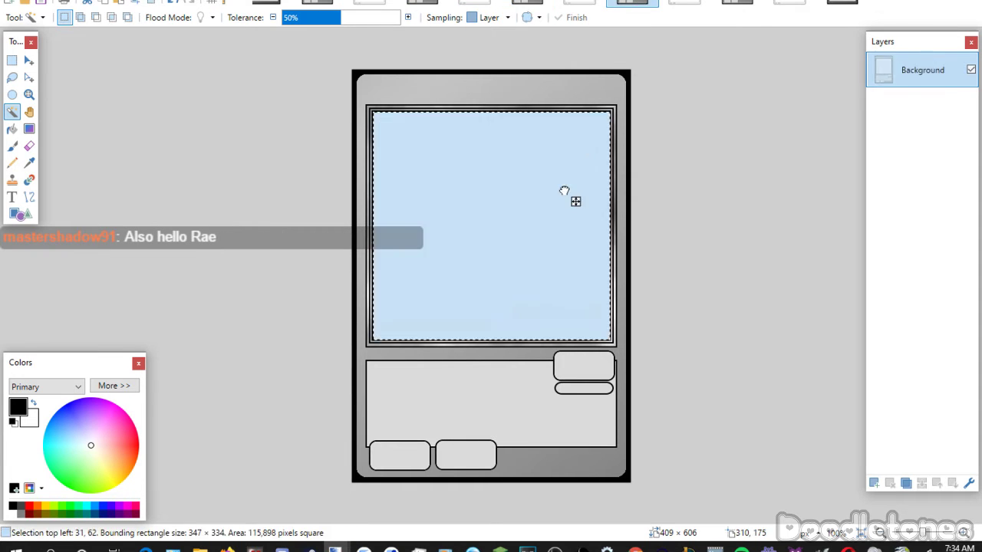
{"action": "key", "text": "Delete"}
{"action": "key", "text": "ctrl+z"}
{"action": "left_click", "coordinate": [528, 219]}
{"action": "key", "text": "Delete"}
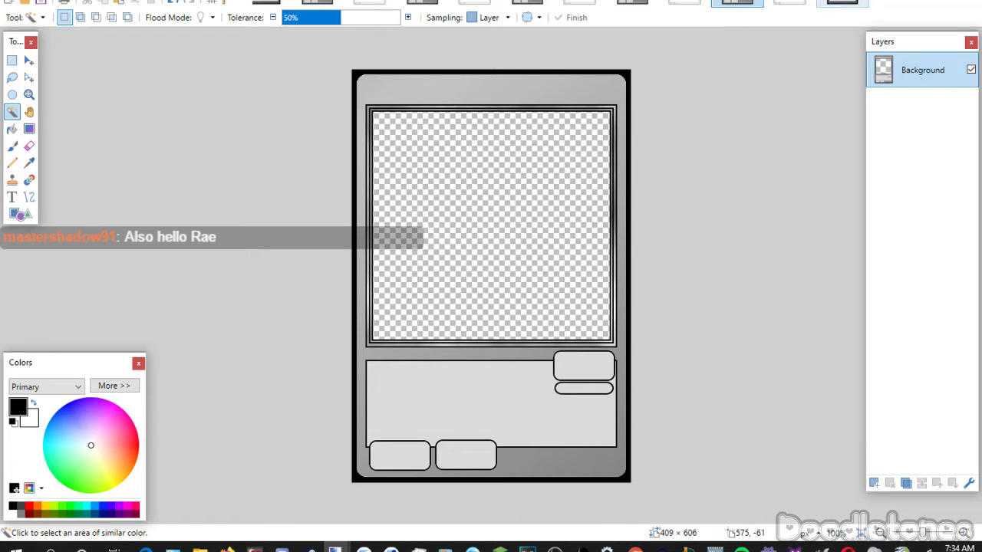
Erase the white picture area of the last dark-grey template to transparency.
{"action": "left_click", "coordinate": [842, 3]}
{"action": "left_click", "coordinate": [565, 205]}
{"action": "key", "text": "Delete"}
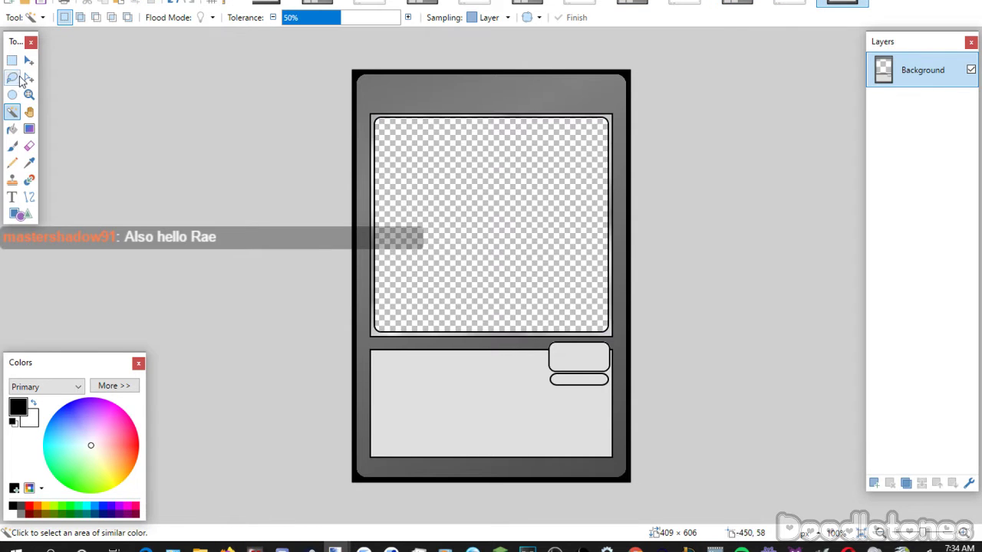
{"action": "left_click", "coordinate": [12, 60]}
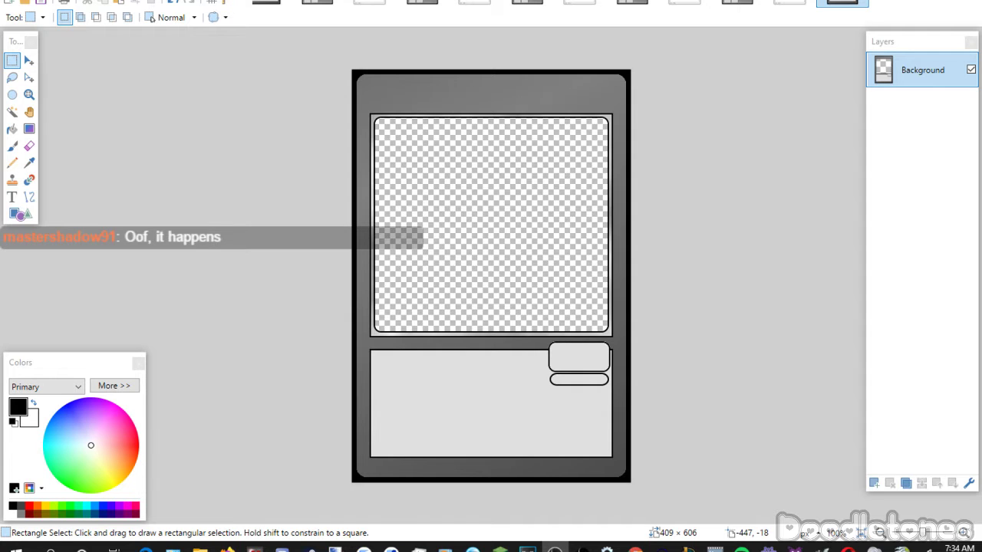
Copy The Police card onto a new layer beneath the first light-grey template and enlarge it to about 545 × 790 px, filling the picture window.
{"action": "left_click", "coordinate": [370, 4]}
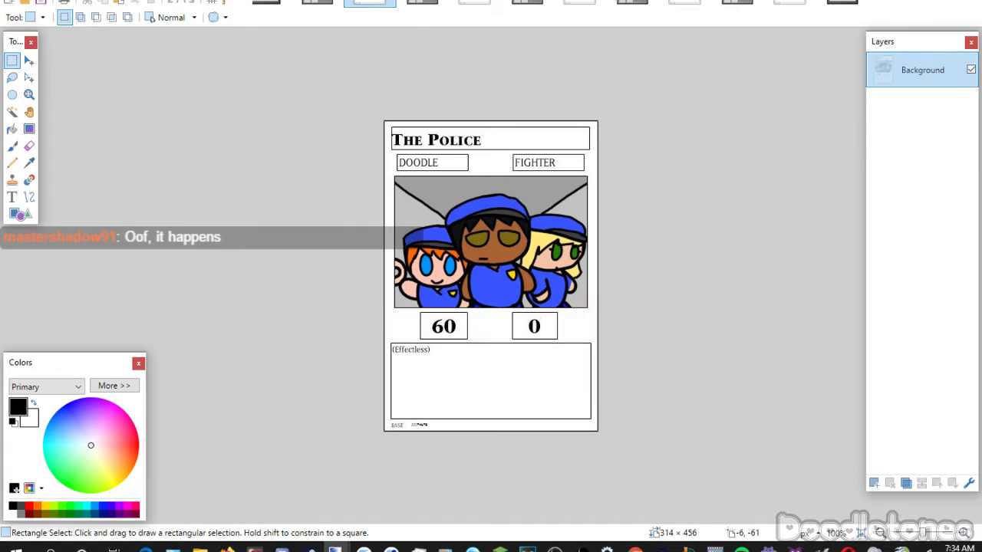
{"action": "key", "text": "ctrl+a"}
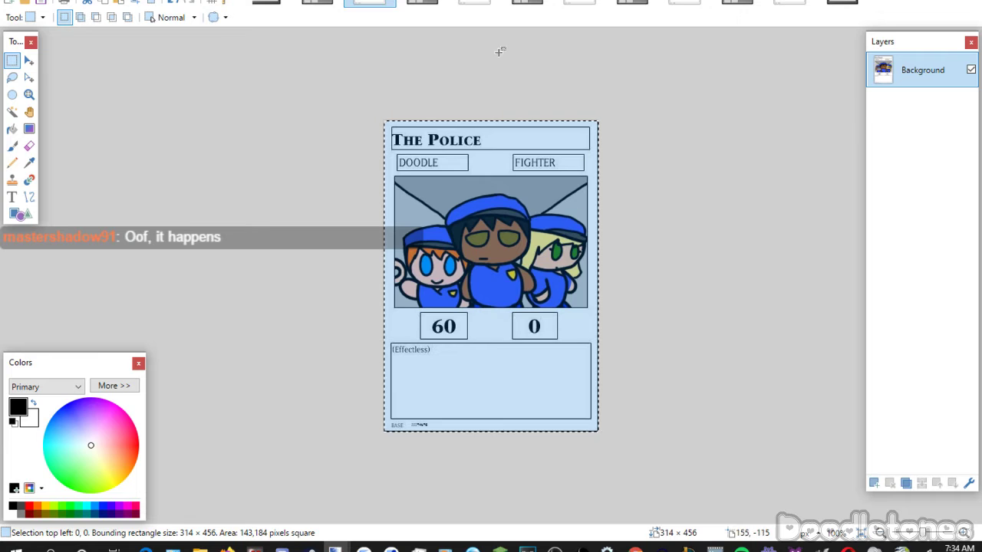
{"action": "left_click", "coordinate": [422, 4]}
{"action": "left_click", "coordinate": [875, 482]}
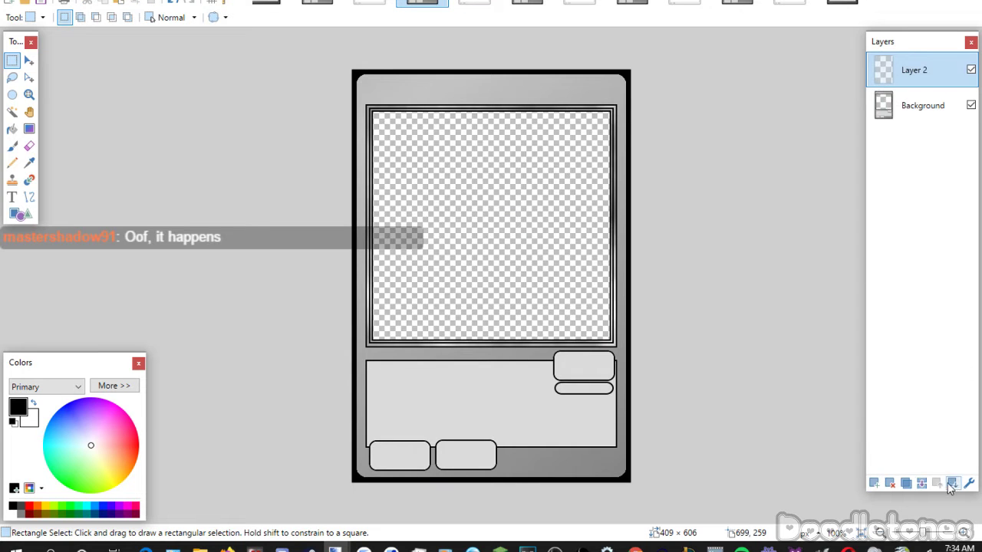
{"action": "left_click", "coordinate": [953, 483]}
{"action": "key", "text": "ctrl+v"}
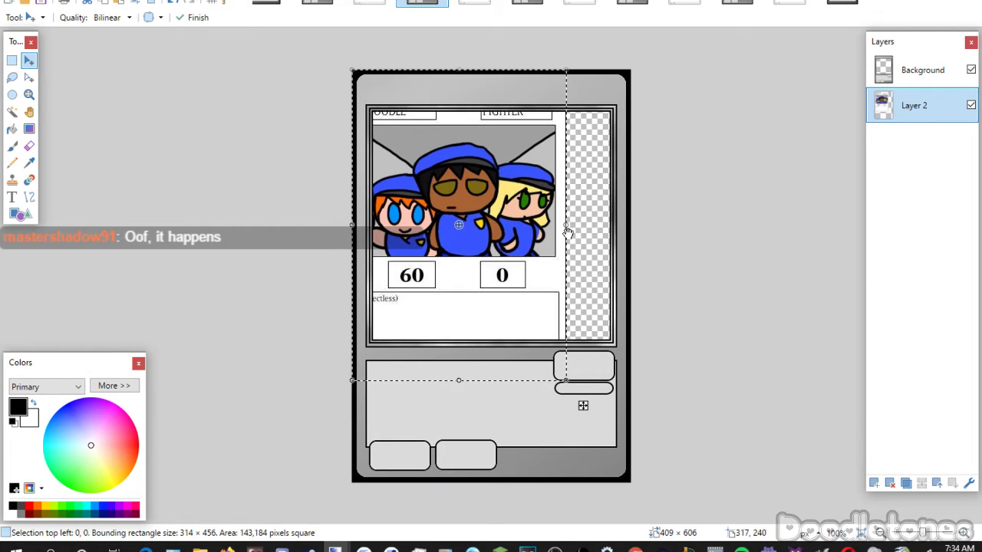
{"action": "left_click_drag", "start_coordinate": [565, 224], "coordinate": [593, 301]}
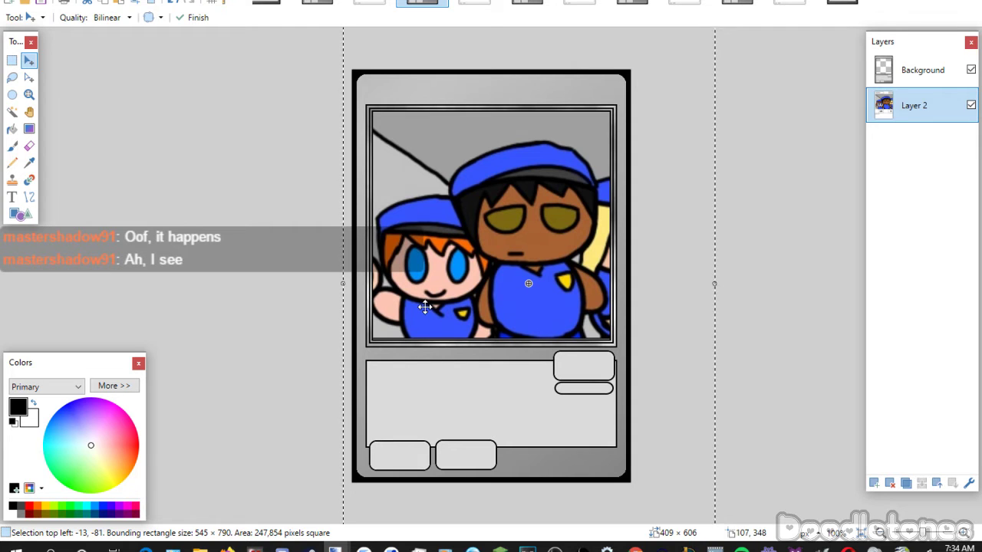
{"action": "left_click", "coordinate": [11, 61]}
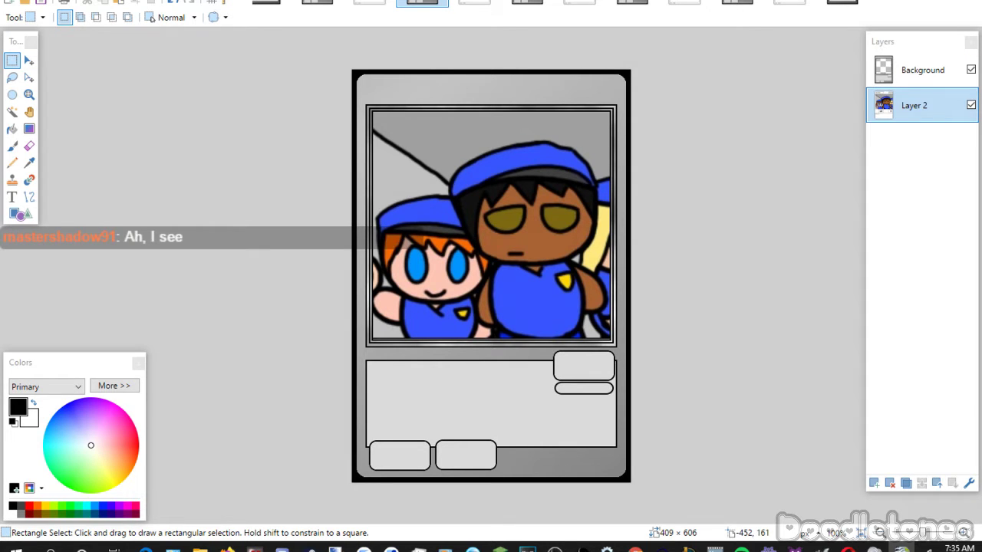
Set the Text tool to font Yu-Gi-Oh!ITCStoneSerifSmallCaps at size 22 and add a new layer above the Background layer.
{"action": "left_click", "coordinate": [12, 197]}
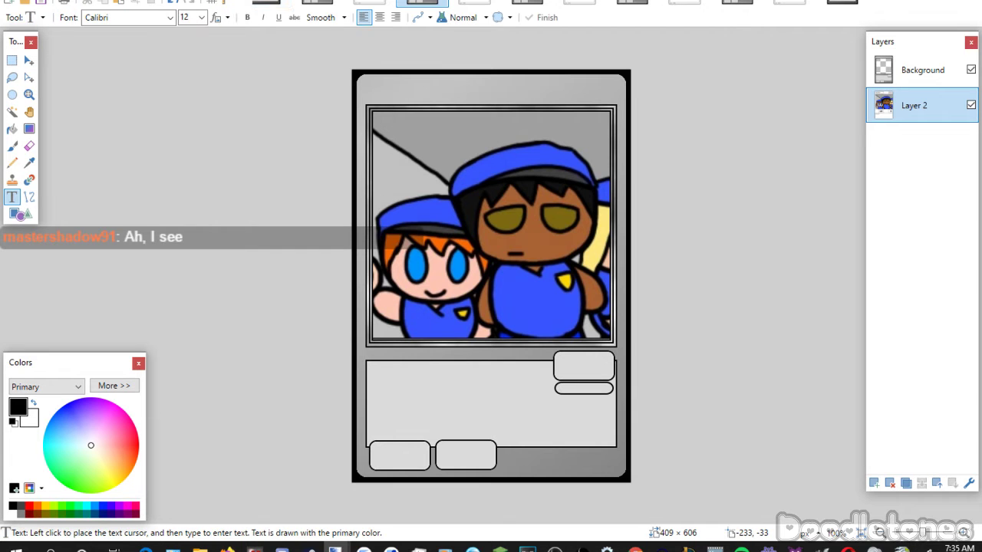
{"action": "left_click", "coordinate": [202, 17]}
{"action": "left_click", "coordinate": [191, 125]}
{"action": "left_click", "coordinate": [169, 17]}
{"action": "scroll", "coordinate": [263, 195], "scroll_direction": "down", "scroll_amount": 15}
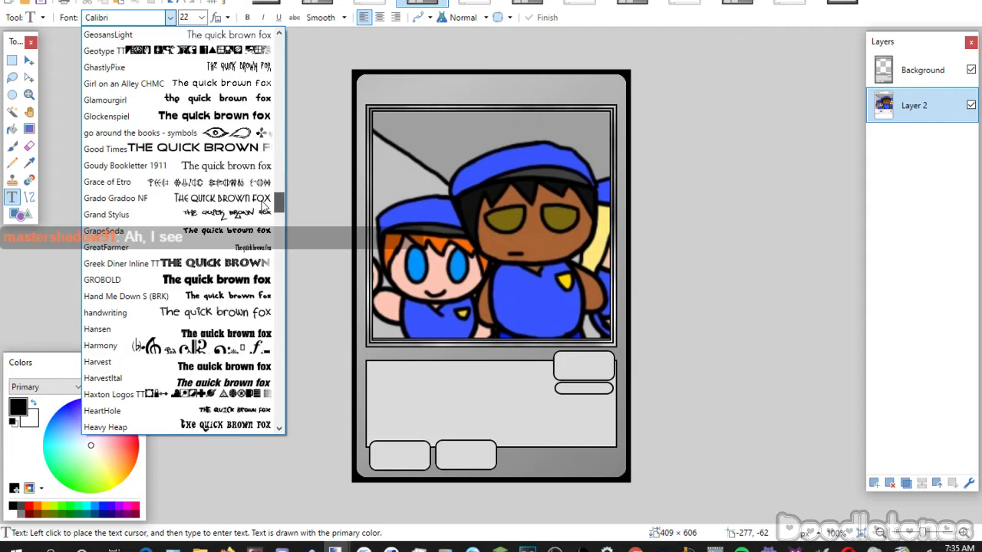
{"action": "scroll", "coordinate": [263, 202], "scroll_direction": "down", "scroll_amount": 9}
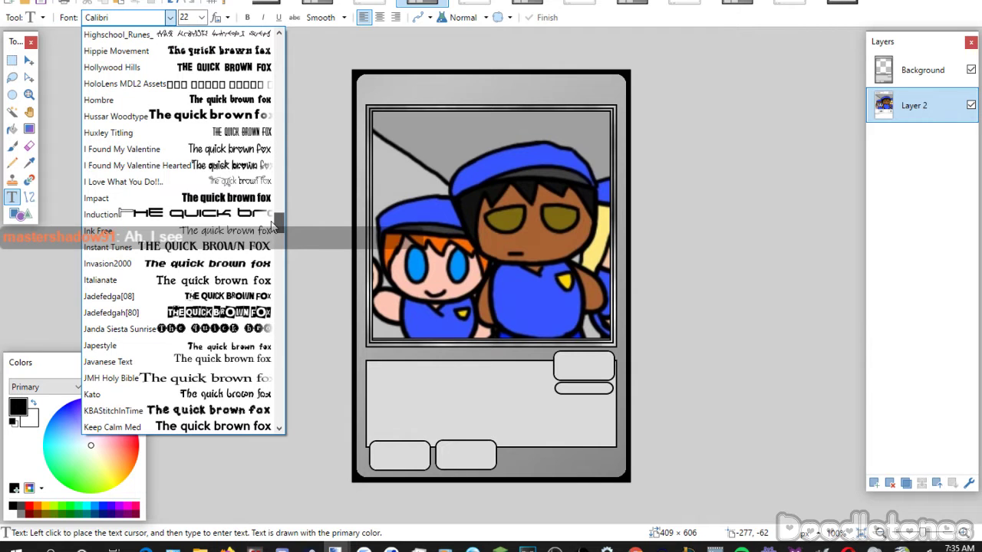
{"action": "scroll", "coordinate": [274, 225], "scroll_direction": "down", "scroll_amount": 3}
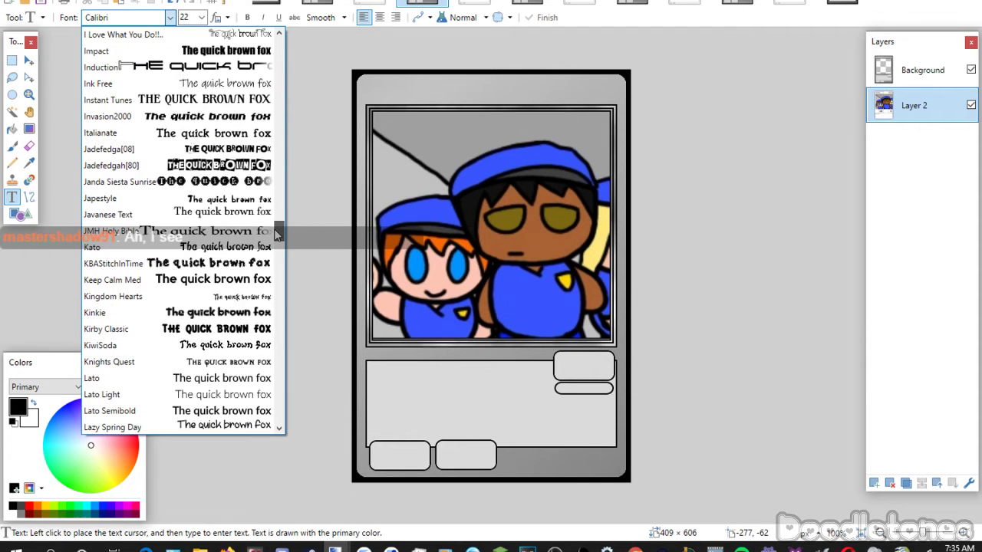
{"action": "left_click_drag", "start_coordinate": [278, 234], "coordinate": [276, 429]}
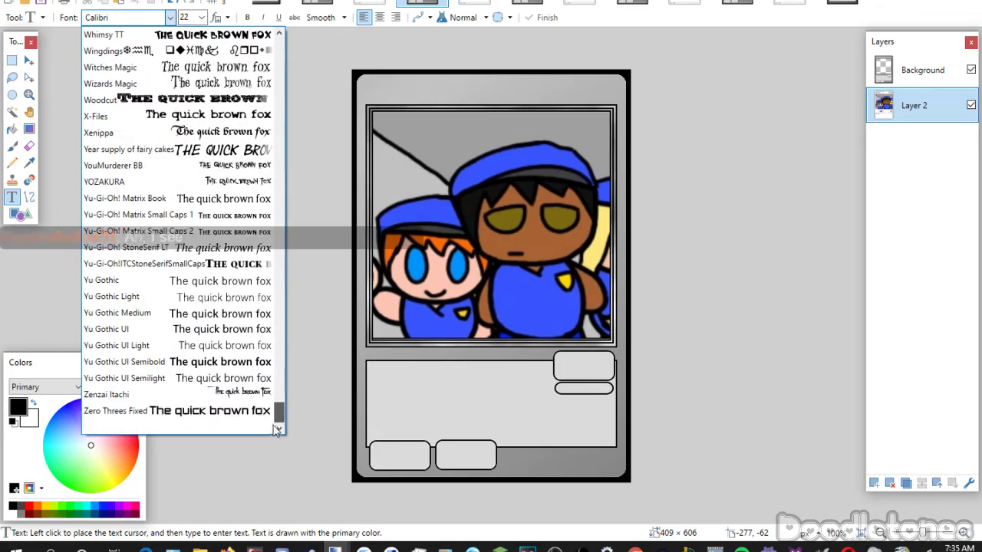
{"action": "left_click", "coordinate": [228, 263]}
{"action": "left_click", "coordinate": [908, 77]}
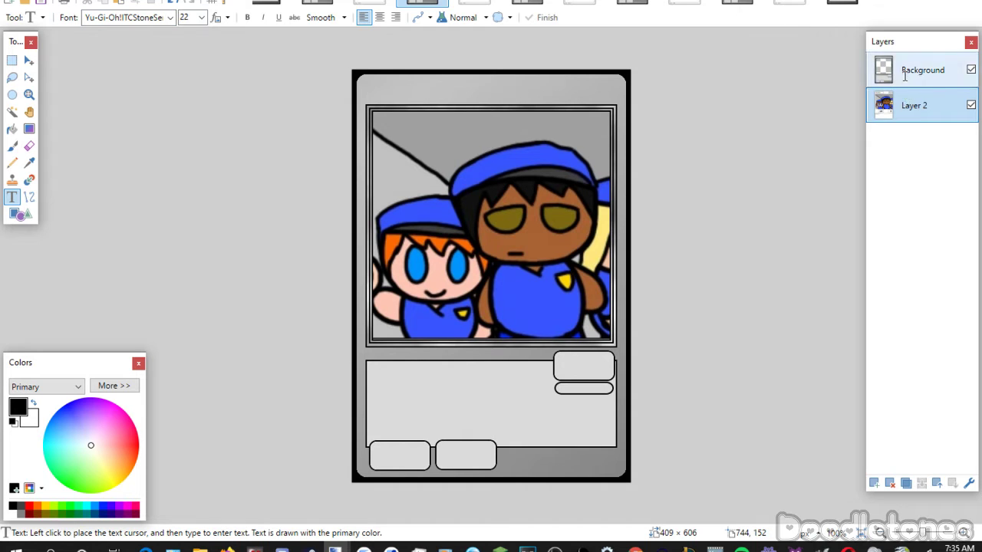
{"action": "left_click", "coordinate": [874, 484]}
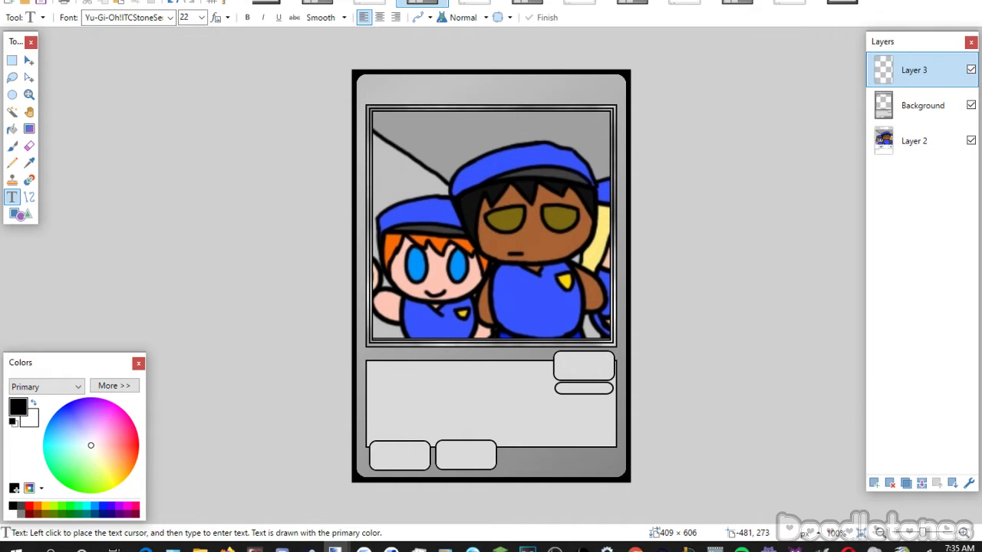
Try the title "The Police" at size 22, centred in the card's header, and undo it.
{"action": "left_click", "coordinate": [901, 548]}
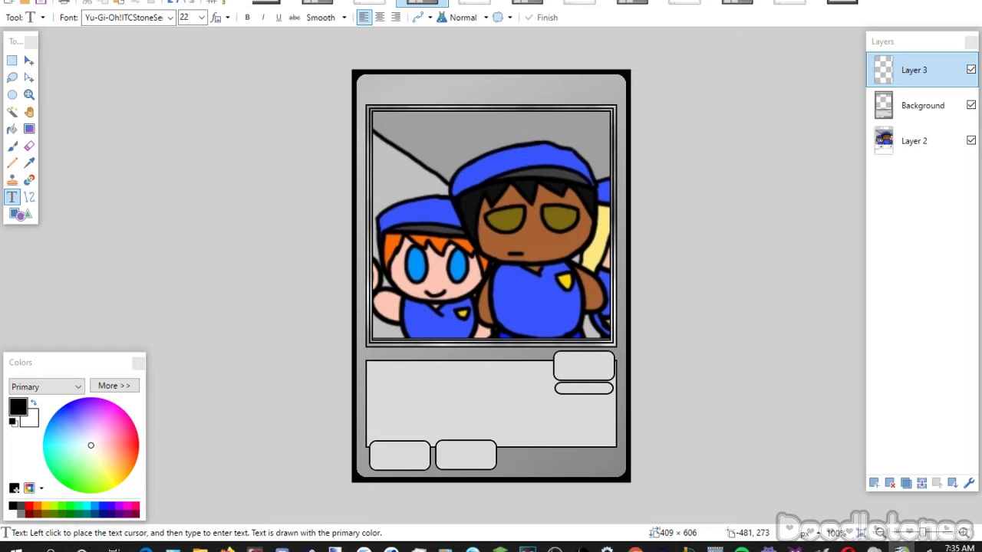
{"action": "left_click", "coordinate": [484, 84]}
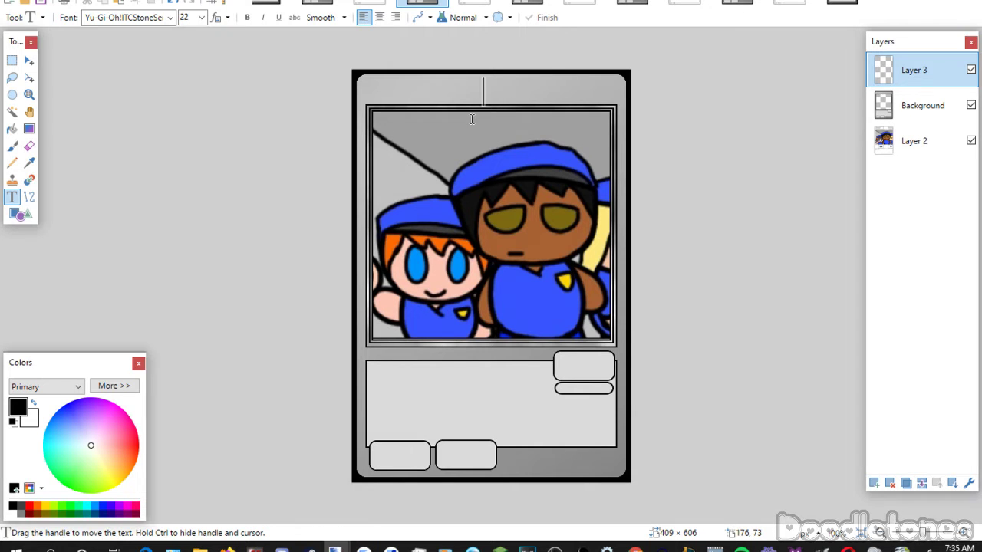
{"action": "type", "text": "The Police"}
{"action": "left_click_drag", "start_coordinate": [489, 141], "coordinate": [440, 140]}
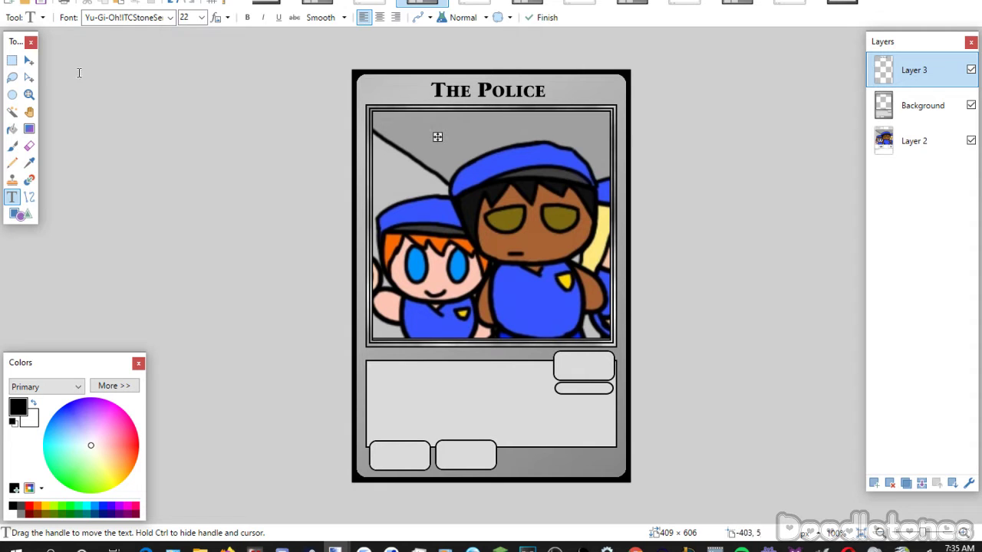
{"action": "left_click", "coordinate": [9, 61]}
{"action": "left_click", "coordinate": [11, 198]}
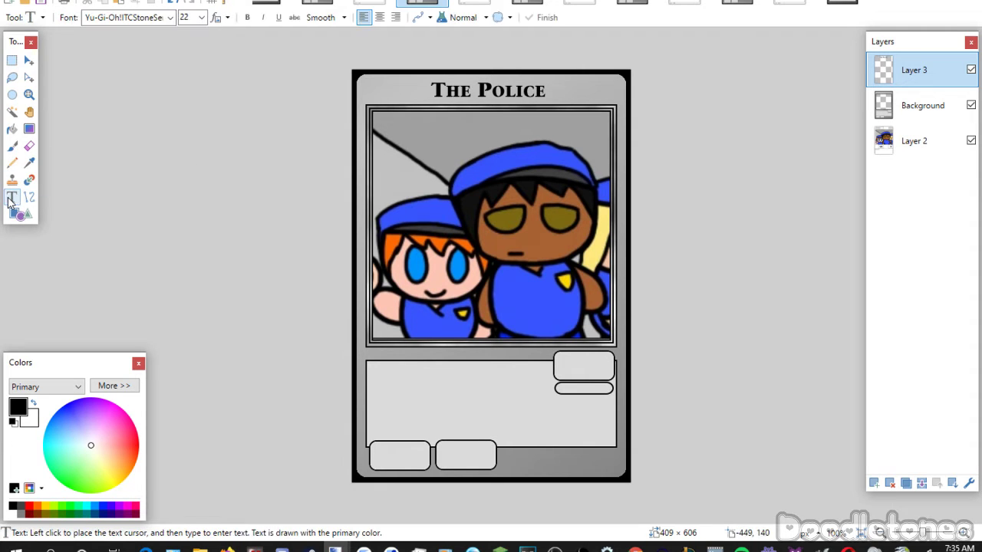
{"action": "left_click", "coordinate": [449, 92]}
{"action": "key", "text": "ctrl+z"}
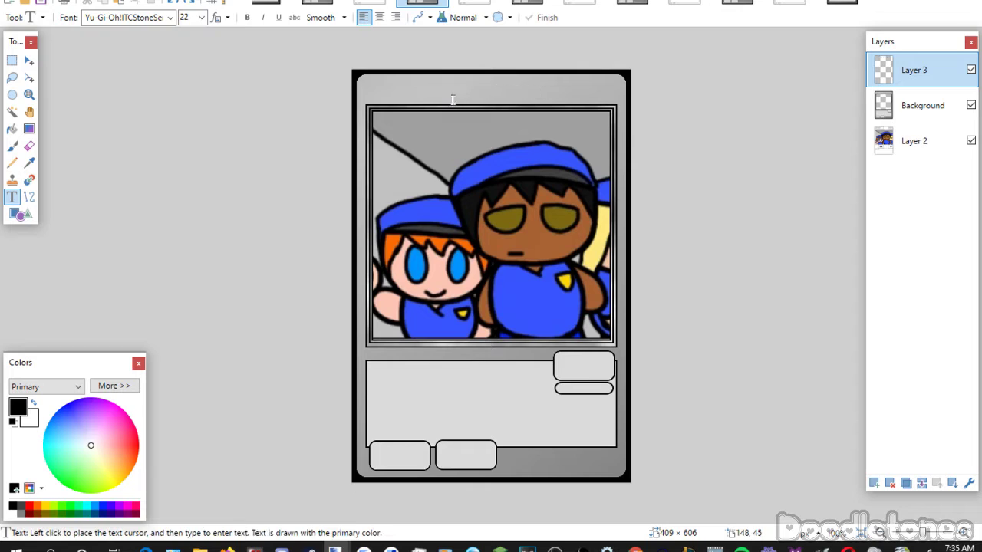
Add the title "The Police" at size 26, centred in the header strip above the card's picture.
{"action": "scroll", "coordinate": [194, 17], "scroll_direction": "down", "scroll_amount": 1}
{"action": "scroll", "coordinate": [203, 23], "scroll_direction": "down", "scroll_amount": 1}
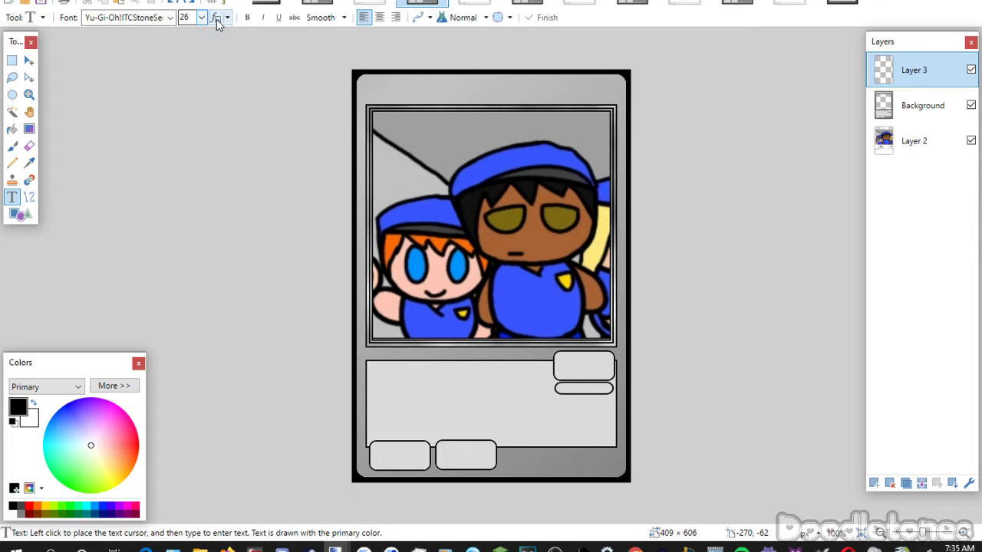
{"action": "left_click", "coordinate": [463, 88]}
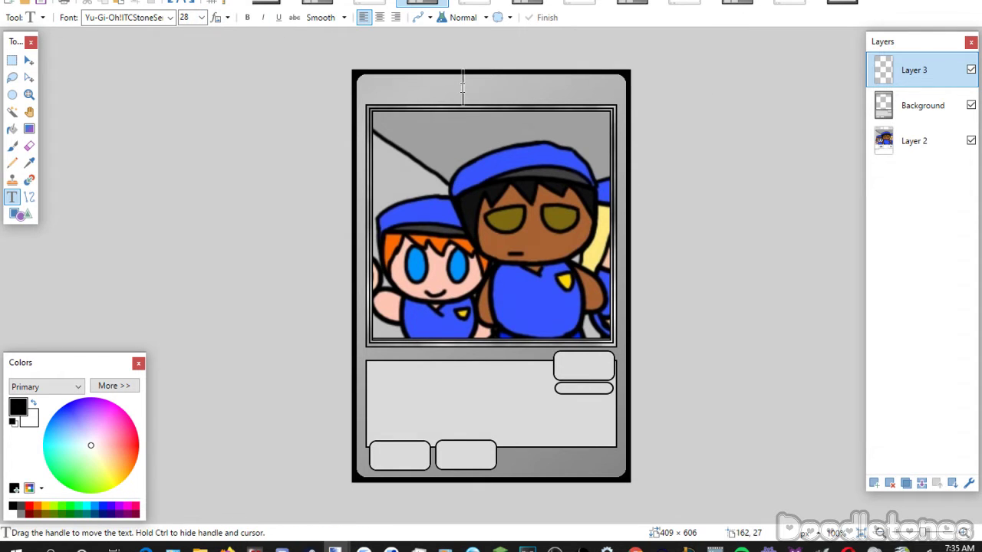
{"action": "type", "text": "The Police"}
{"action": "left_click_drag", "start_coordinate": [466, 145], "coordinate": [427, 149]}
{"action": "scroll", "coordinate": [205, 23], "scroll_direction": "up", "scroll_amount": 1}
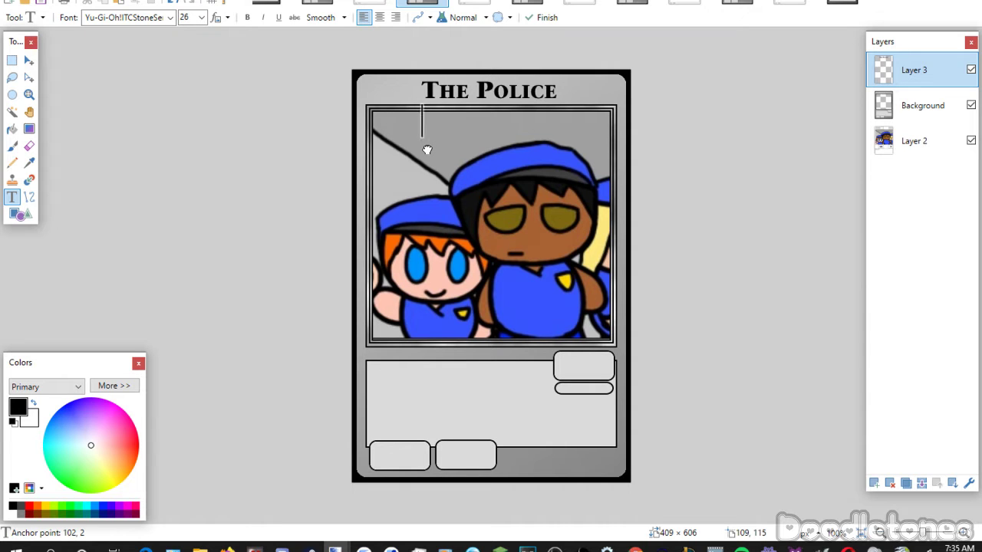
{"action": "left_click", "coordinate": [11, 59]}
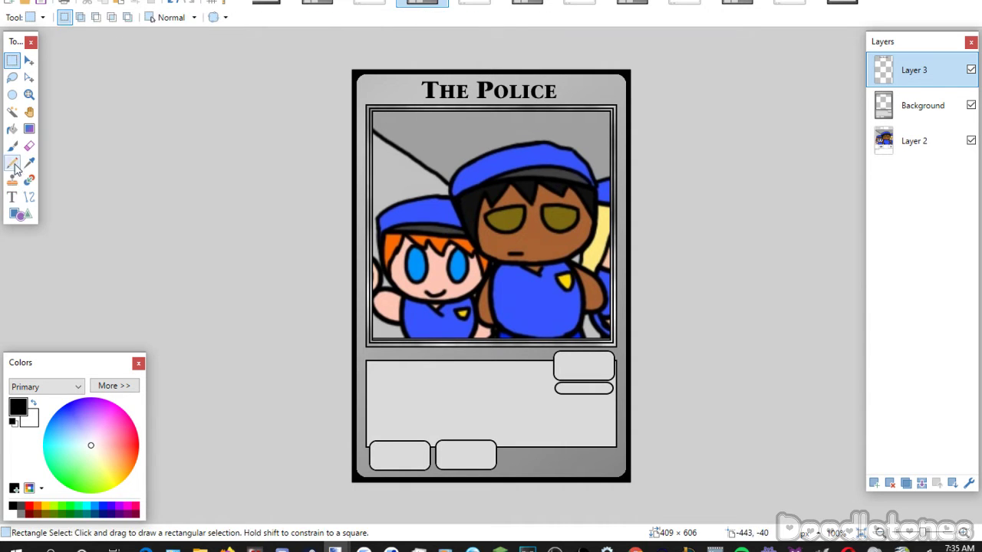
Add the text "FIGH" at size 22, centred in the rounded box at the description area's upper corner.
{"action": "left_click", "coordinate": [11, 197]}
{"action": "left_click", "coordinate": [564, 356]}
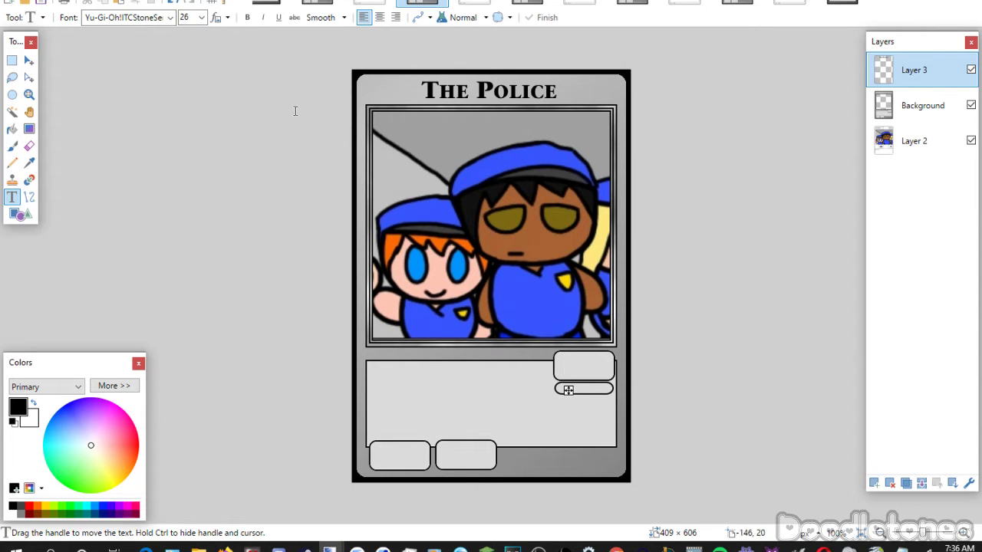
{"action": "scroll", "coordinate": [199, 17], "scroll_direction": "up", "scroll_amount": 2}
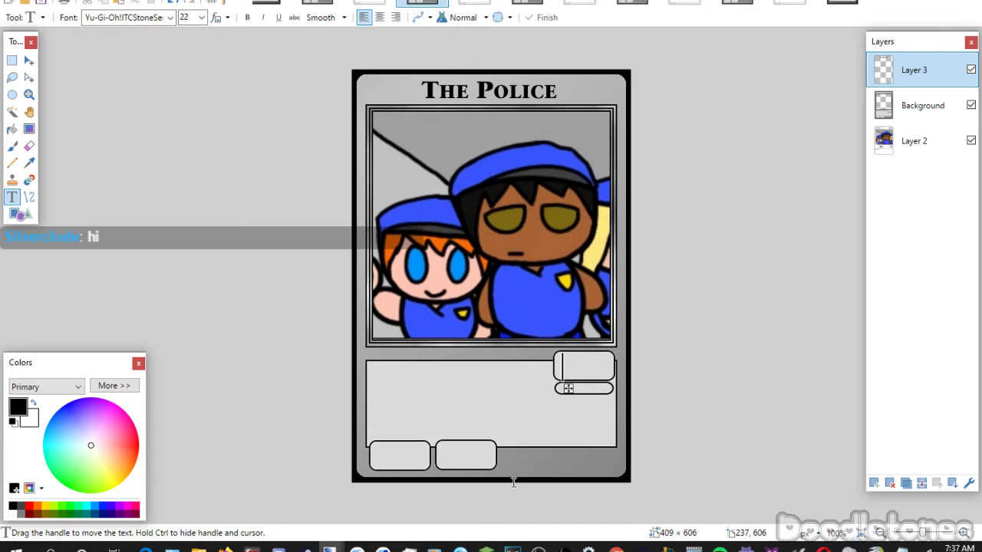
{"action": "type", "text": "FIGH"}
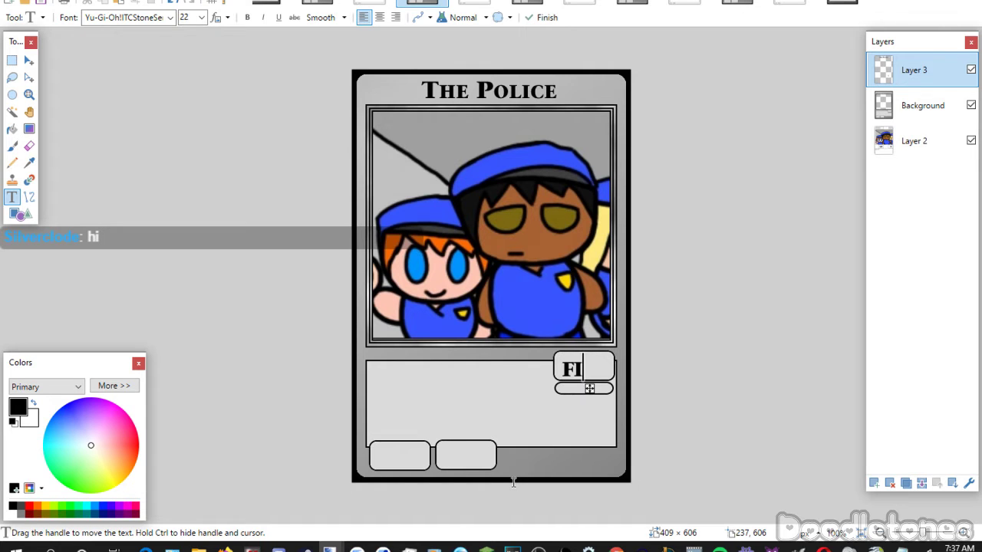
{"action": "key", "text": "BackSpace"}
{"action": "key", "text": "BackSpace"}
{"action": "type", "text": "TE"}
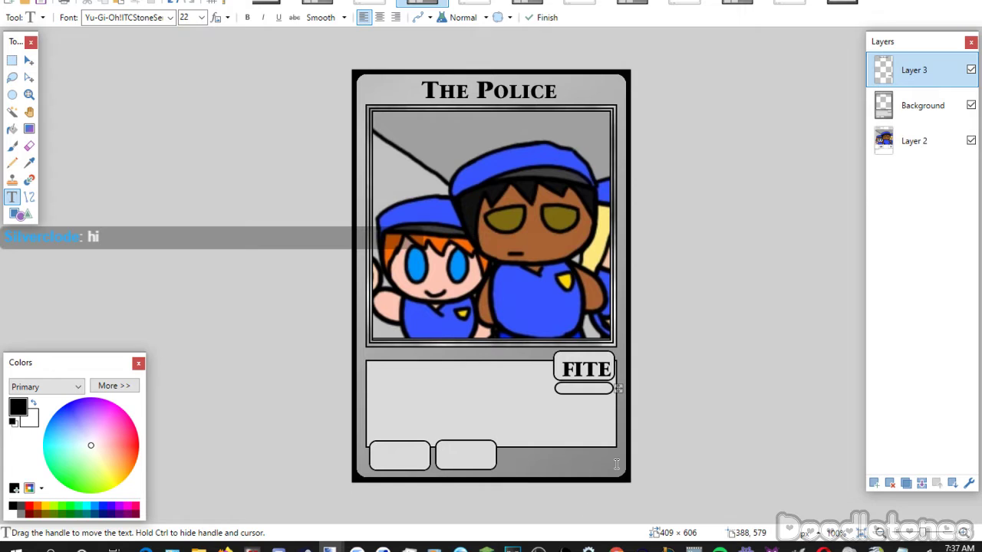
{"action": "type", "text": "R"}
{"action": "key", "text": "BackSpace"}
{"action": "key", "text": "BackSpace"}
{"action": "key", "text": "BackSpace"}
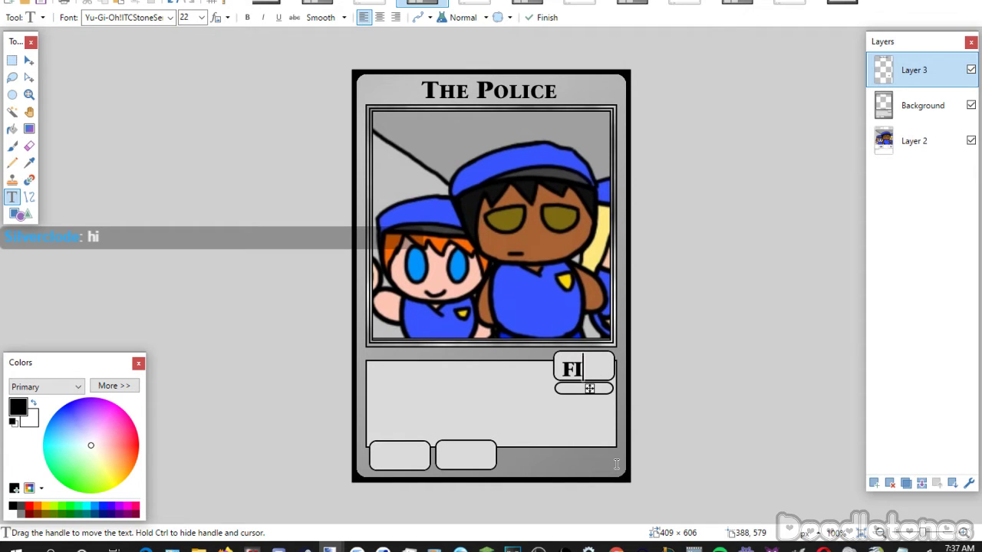
{"action": "type", "text": "GH."}
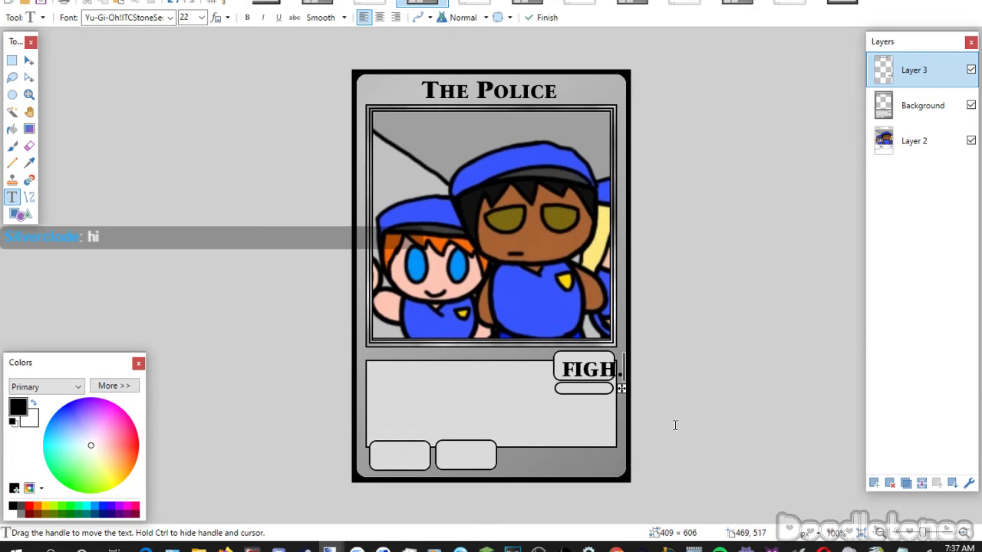
{"action": "key", "text": "BackSpace"}
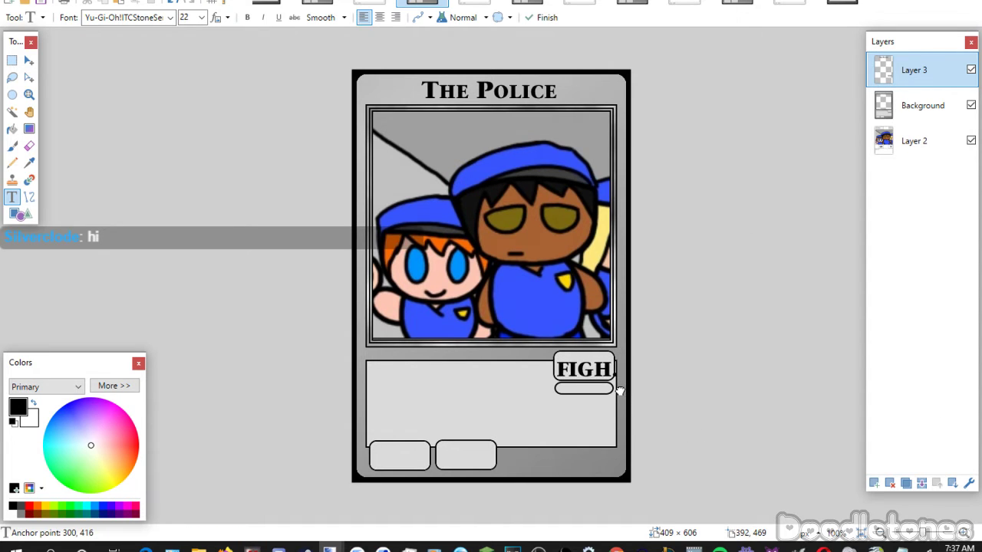
{"action": "left_click_drag", "start_coordinate": [619, 391], "coordinate": [619, 387]}
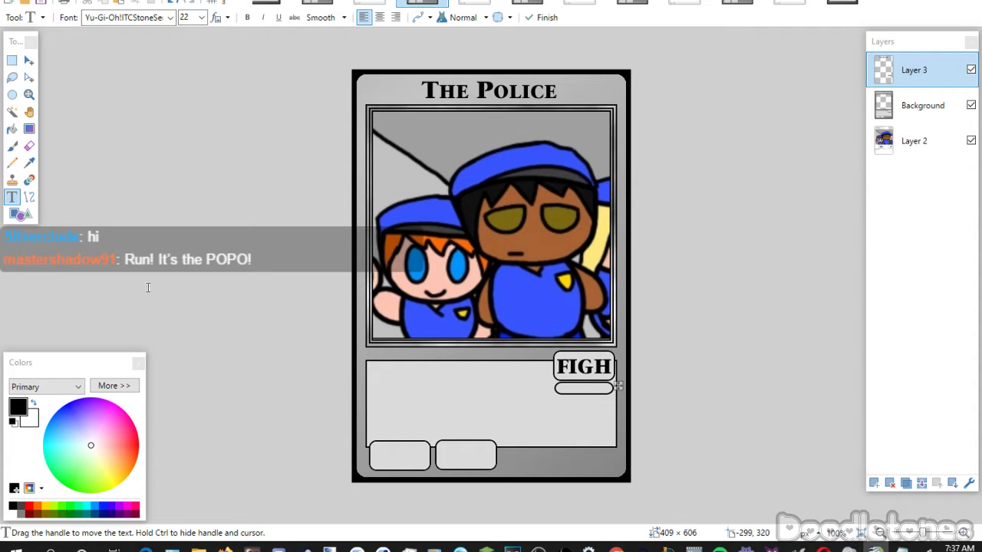
Add the text "Doodle" at size 11, centred in the narrow pill-shaped box beneath "FIGH".
{"action": "left_click", "coordinate": [491, 395]}
{"action": "scroll", "coordinate": [198, 20], "scroll_direction": "up", "scroll_amount": 6}
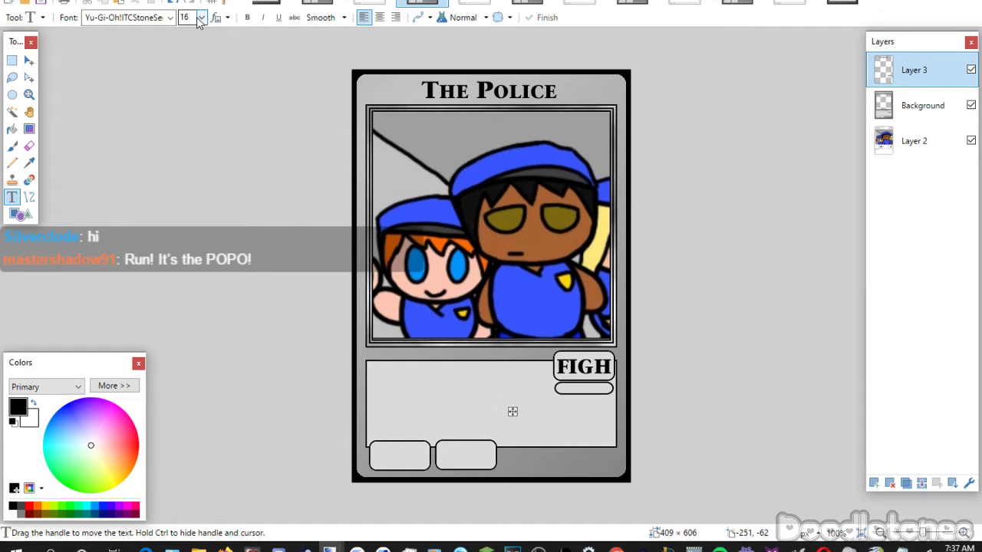
{"action": "type", "text": "Doodle"}
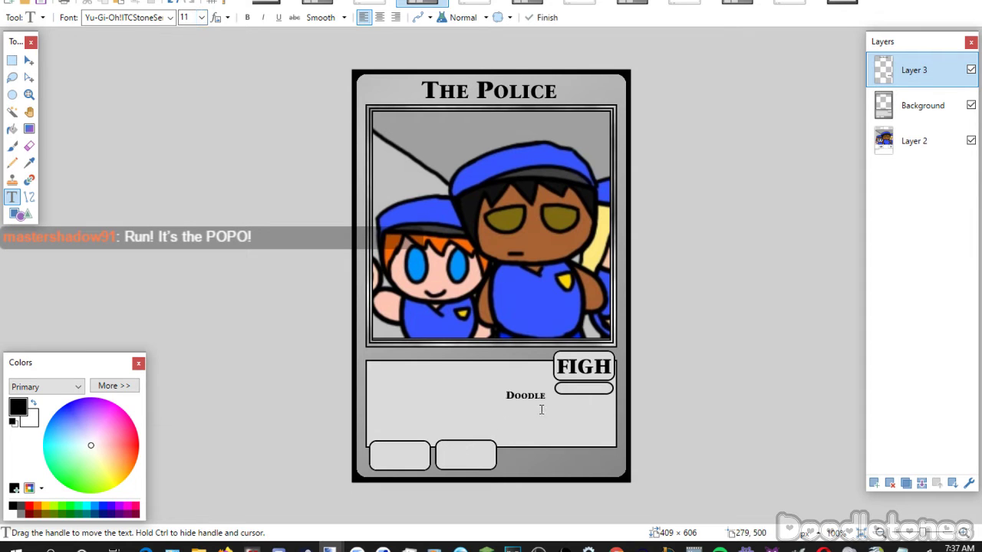
{"action": "key", "text": "Return"}
{"action": "left_click_drag", "start_coordinate": [513, 421], "coordinate": [572, 416]}
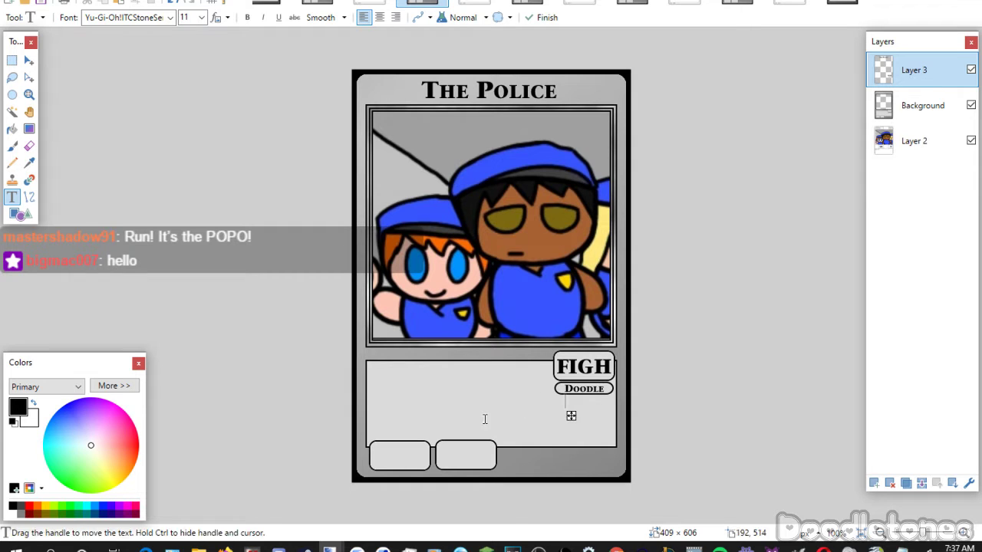
Add the number 60 at size 28, centred in the first rounded stat box at the card's lower edge.
{"action": "left_click", "coordinate": [366, 464]}
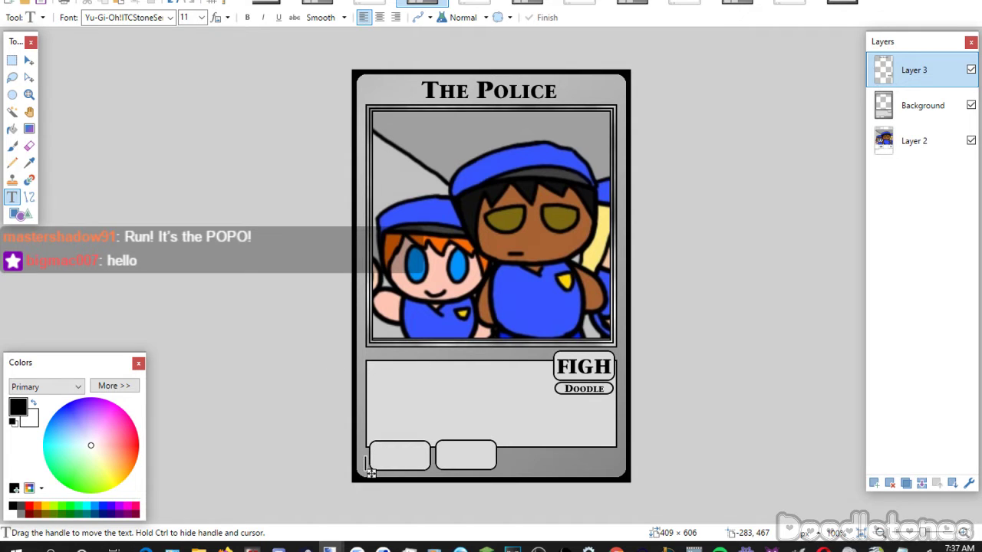
{"action": "key", "text": "alt+Tab"}
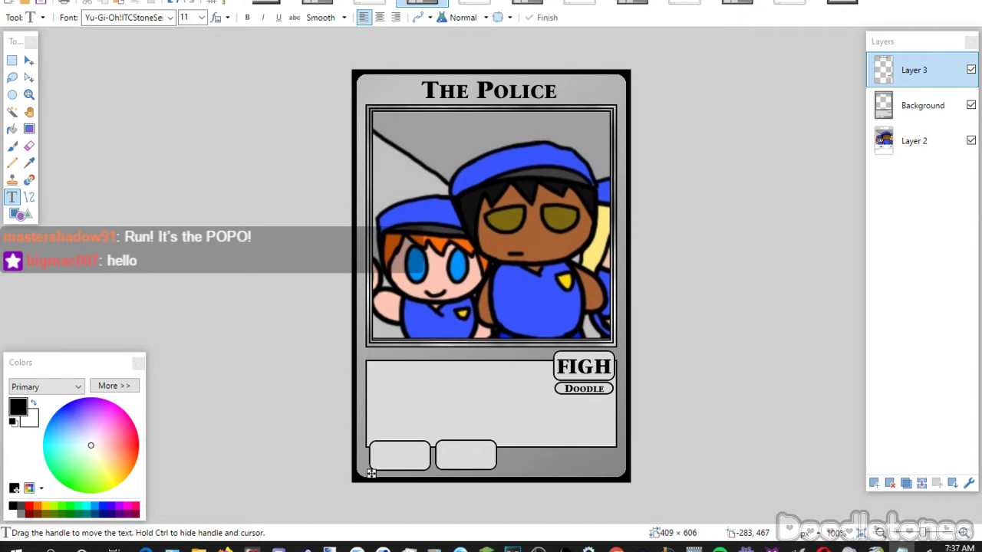
{"action": "left_click", "coordinate": [396, 452]}
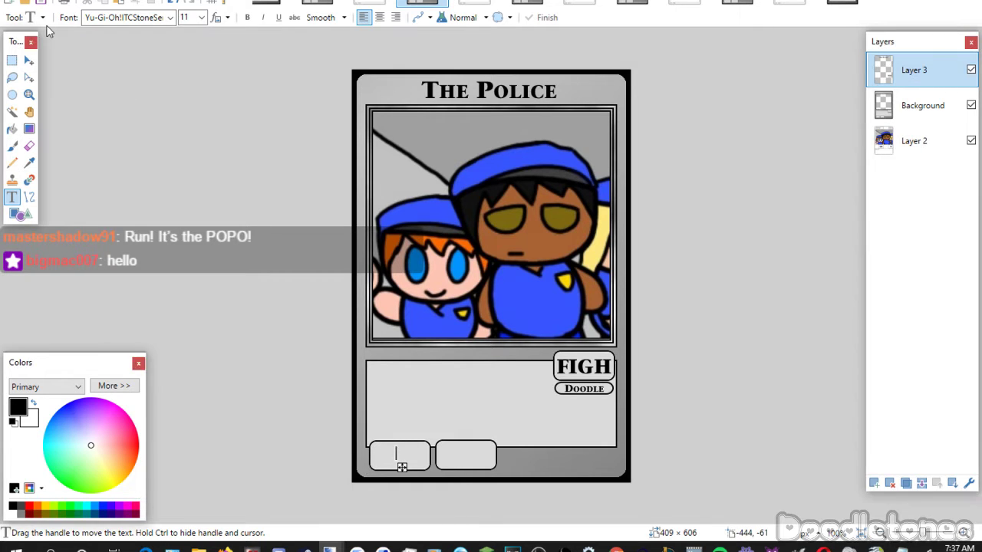
{"action": "scroll", "coordinate": [201, 20], "scroll_direction": "down", "scroll_amount": 6}
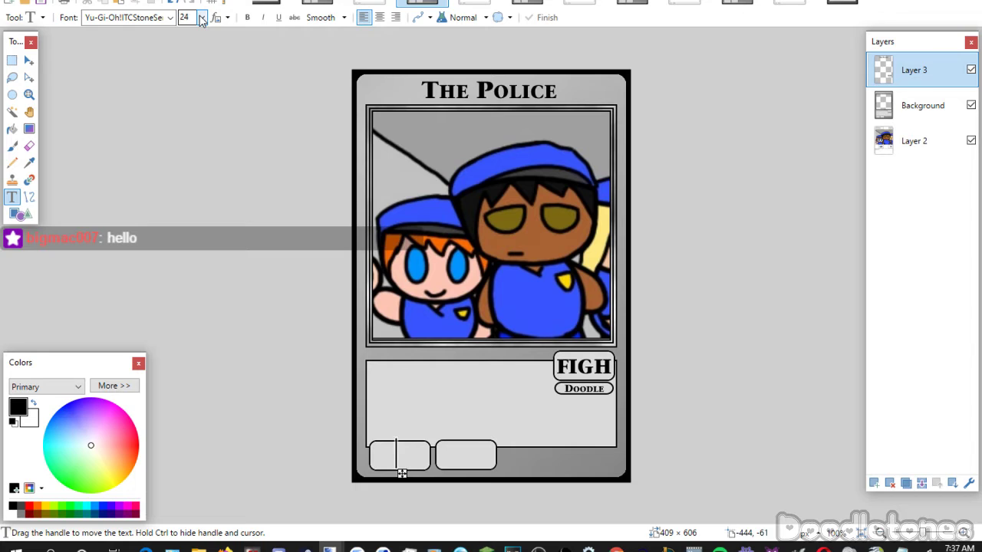
{"action": "scroll", "coordinate": [201, 20], "scroll_direction": "down", "scroll_amount": 2}
{"action": "type", "text": "6"}
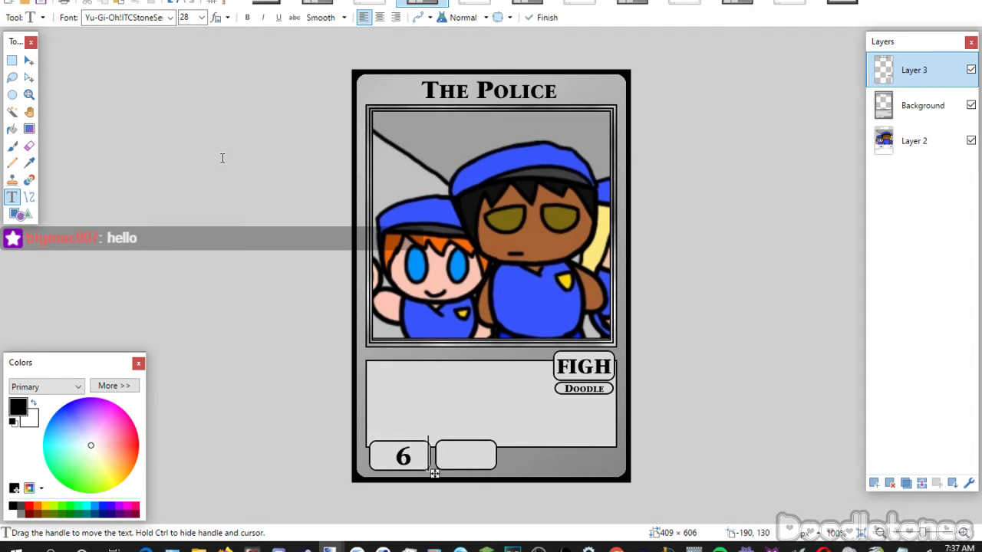
{"action": "type", "text": "0"}
{"action": "left_click_drag", "start_coordinate": [432, 474], "coordinate": [423, 473]}
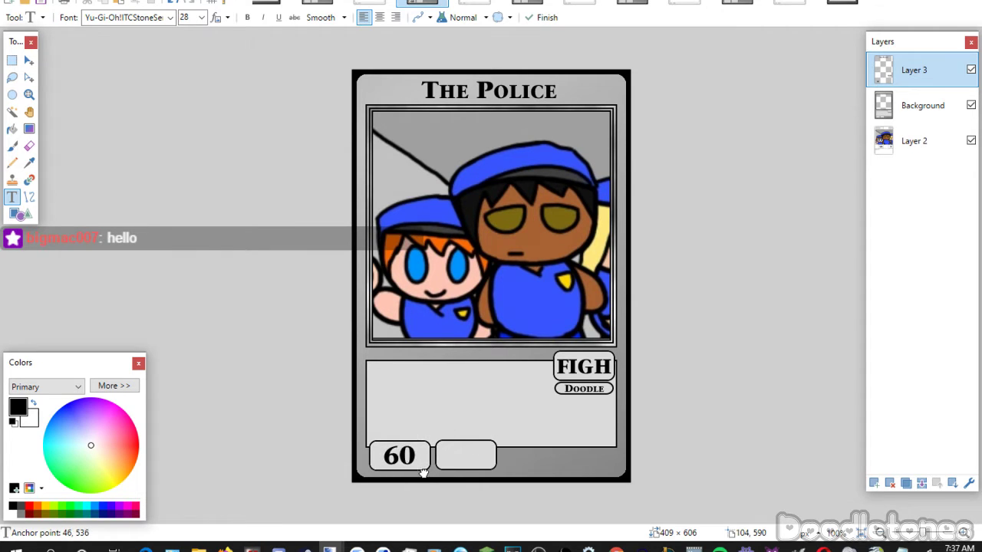
Add the number 0 at size 28, centred in the second stat box beside the 60.
{"action": "left_click", "coordinate": [466, 445]}
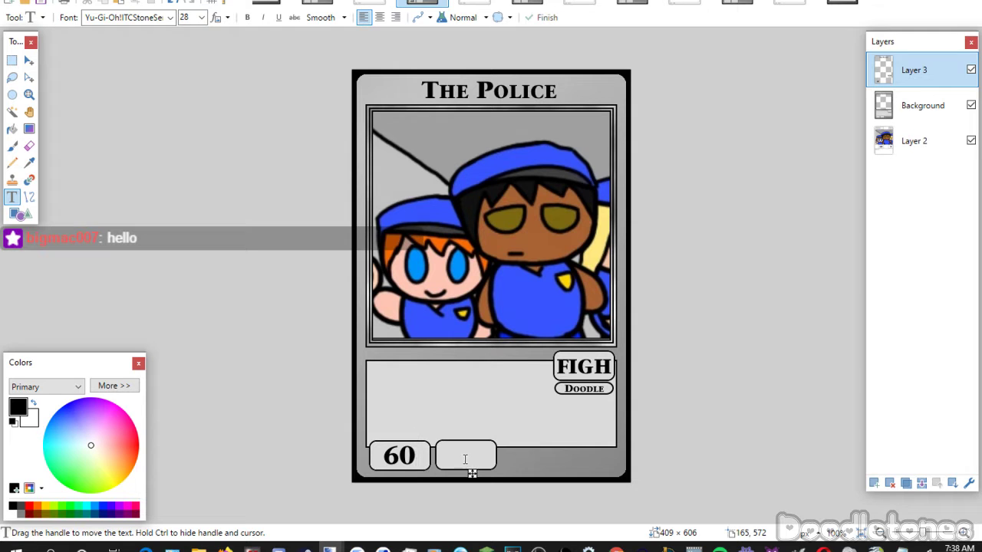
{"action": "type", "text": "0"}
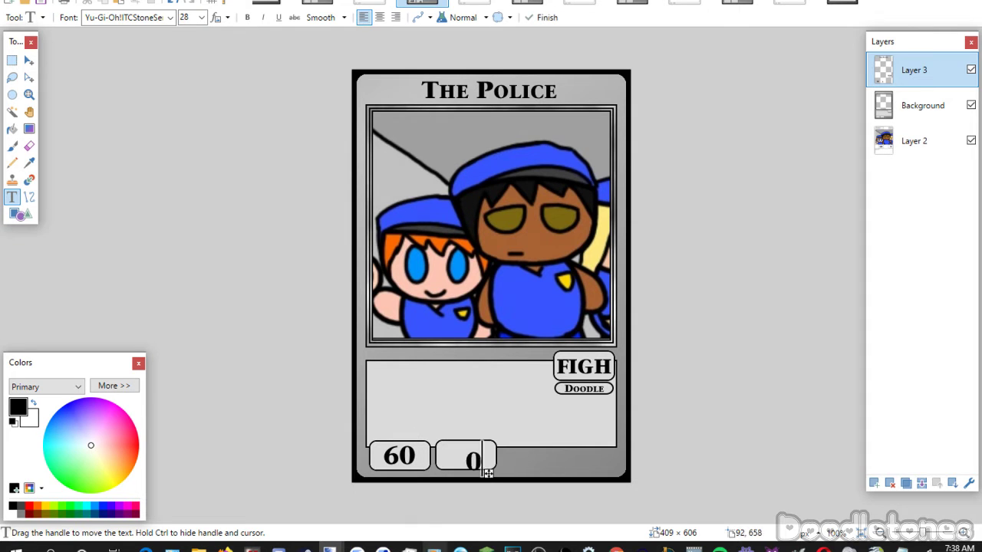
{"action": "left_click_drag", "start_coordinate": [486, 476], "coordinate": [481, 469]}
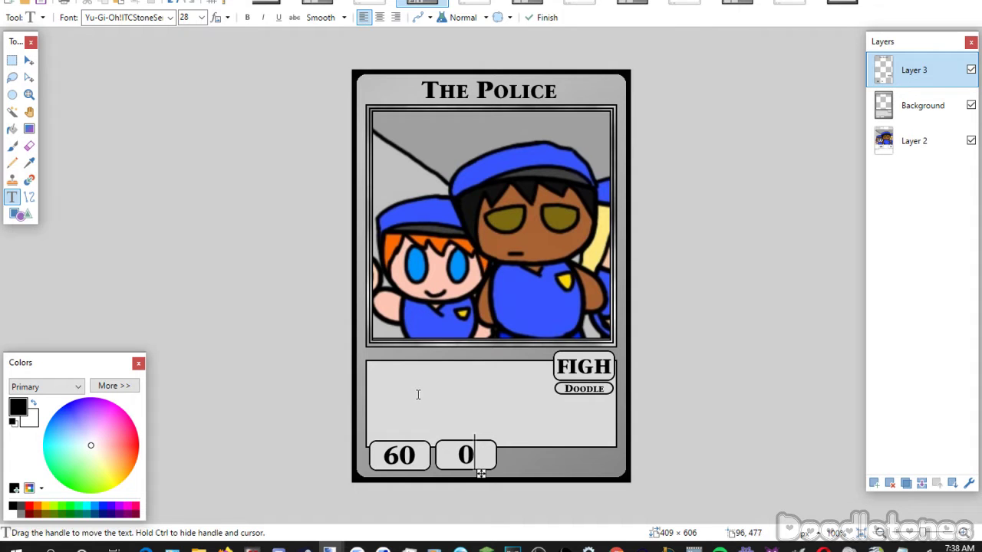
Add the text "(Effectless)" in Yu-Gi-Oh! Matrix Book at size 11, in the upper-left corner of the card's description box.
{"action": "left_click", "coordinate": [398, 376]}
{"action": "left_click", "coordinate": [198, 17]}
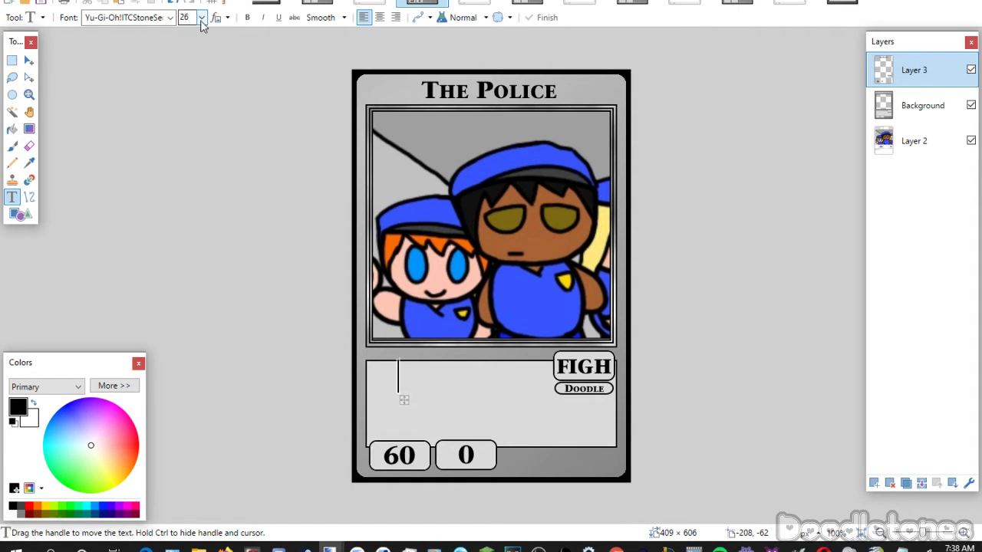
{"action": "type", "text": "12"}
{"action": "scroll", "coordinate": [201, 20], "scroll_direction": "up", "scroll_amount": 1}
{"action": "left_click", "coordinate": [168, 17]}
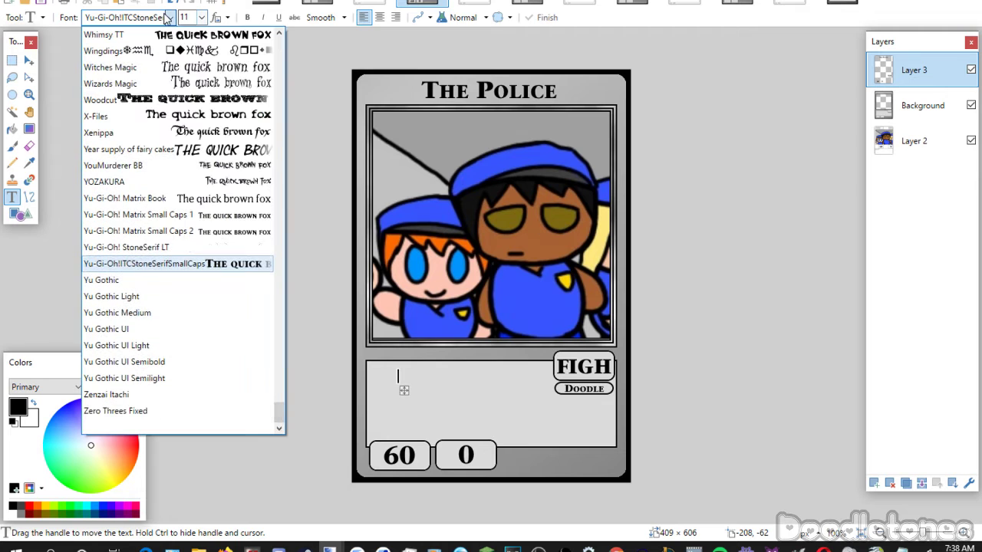
{"action": "left_click", "coordinate": [154, 198]}
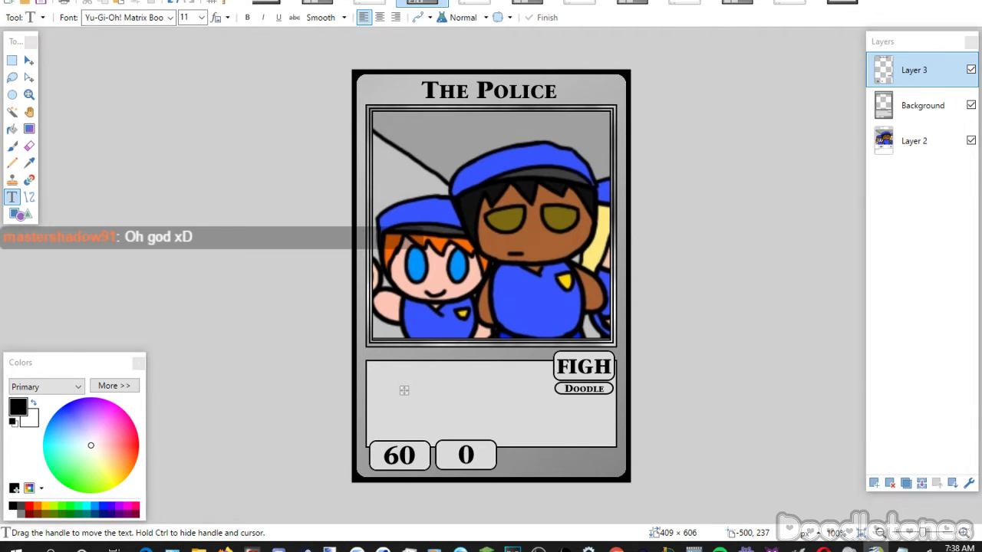
{"action": "type", "text": "(Effectless)"}
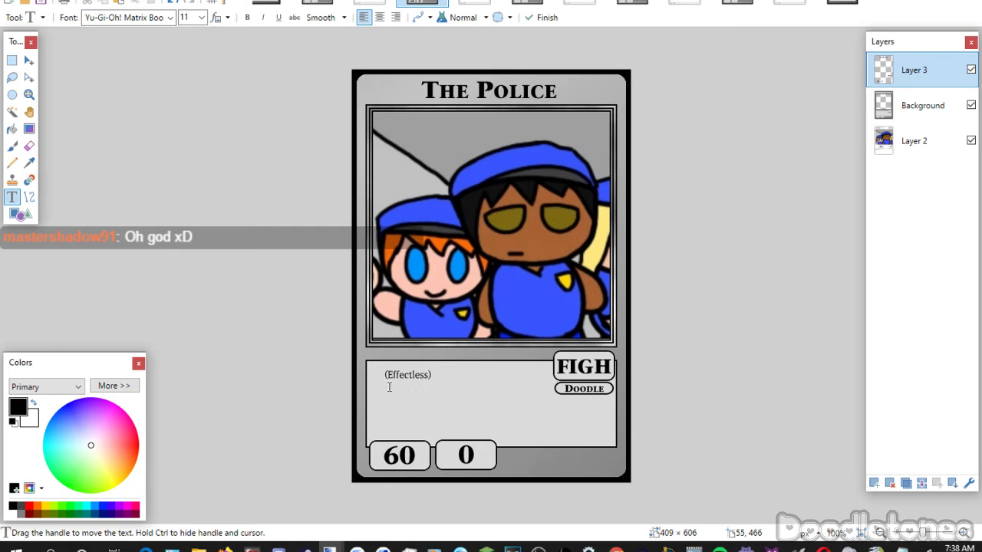
{"action": "left_click_drag", "start_coordinate": [390, 399], "coordinate": [375, 399]}
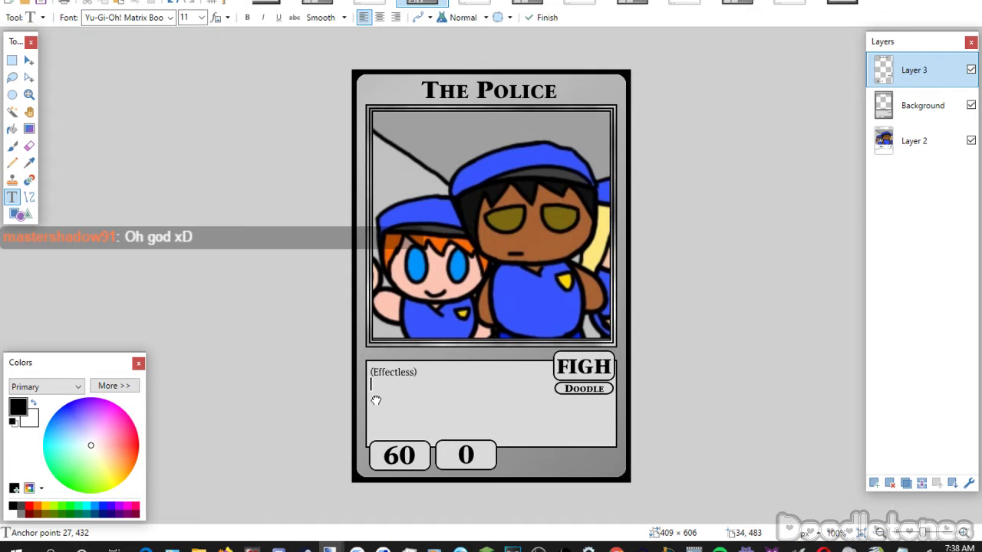
{"action": "left_click_drag", "start_coordinate": [376, 400], "coordinate": [376, 400]}
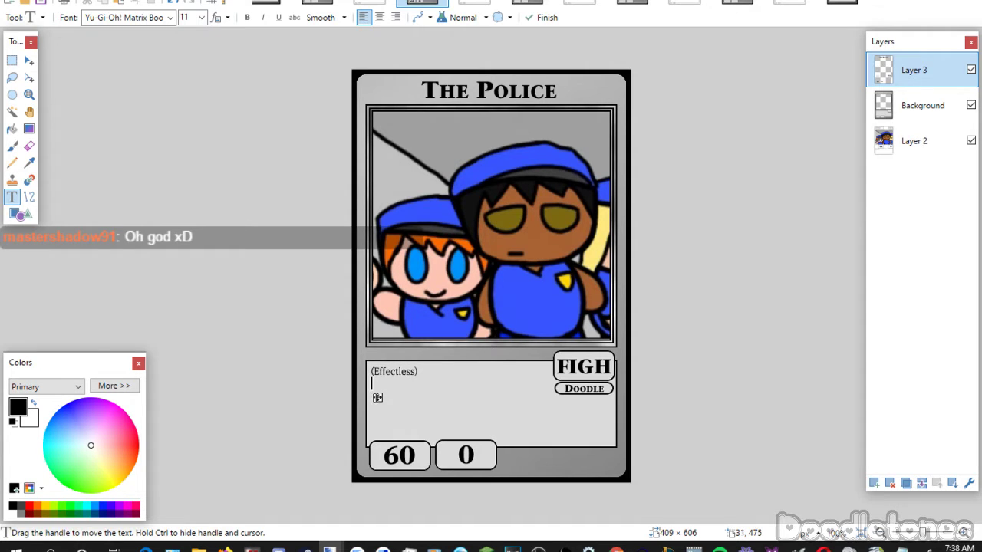
Merge the finished The Police card's layers into one and close the image of the old The Police card.
{"action": "left_click", "coordinate": [11, 60]}
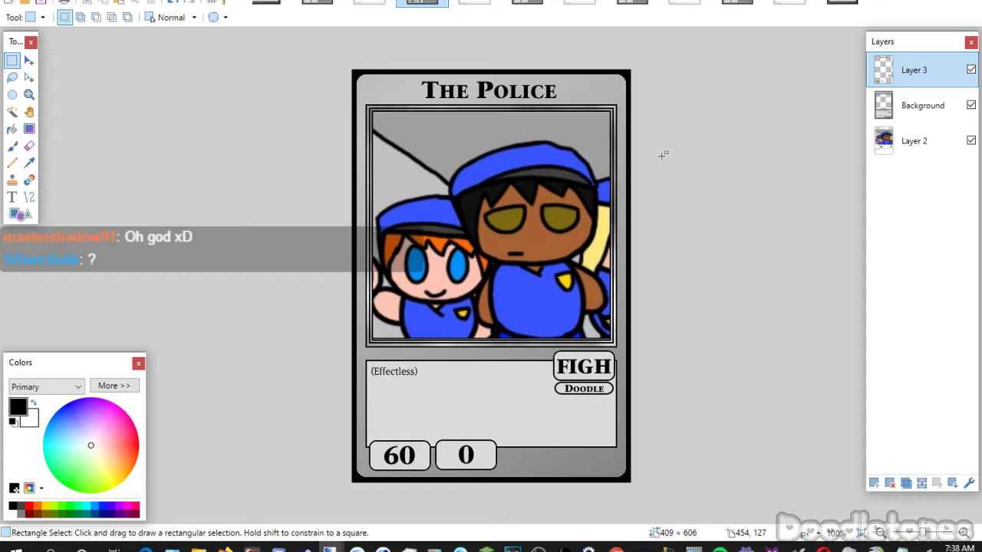
{"action": "left_click", "coordinate": [923, 483]}
{"action": "left_click", "coordinate": [923, 483]}
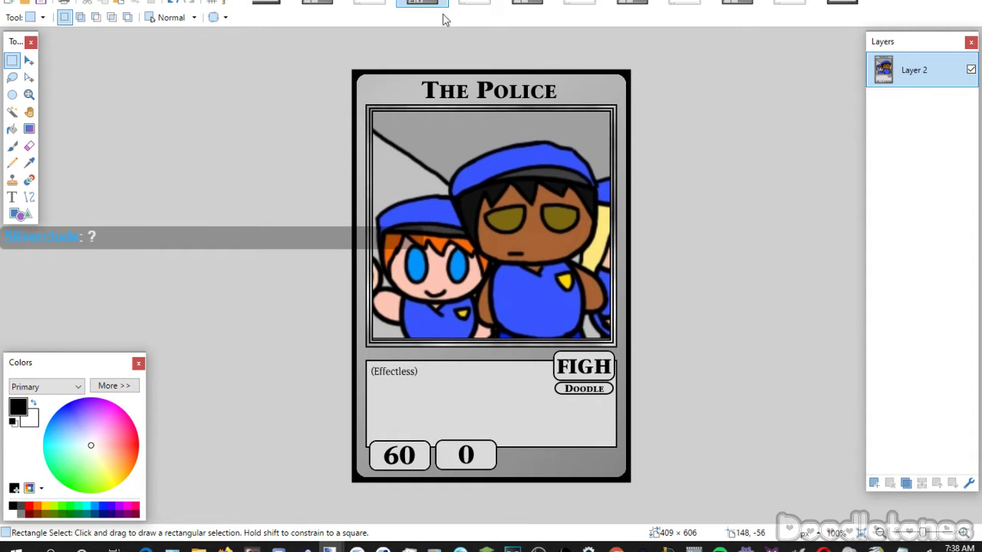
{"action": "left_click", "coordinate": [370, 3]}
{"action": "left_click", "coordinate": [391, 2]}
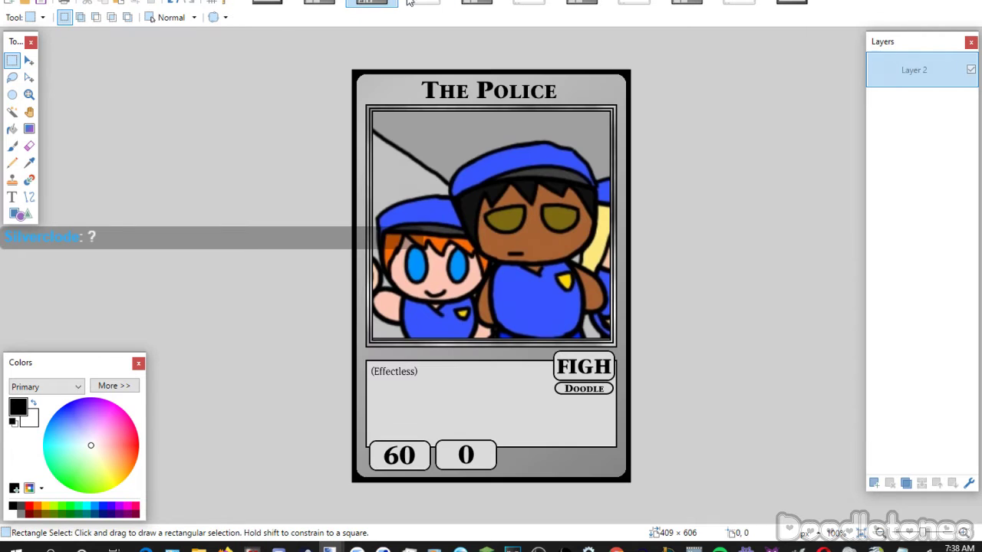
Copy the entire old Giant Eyeball card into a new layer beneath the template on the next blank card.
{"action": "left_click", "coordinate": [437, 8]}
{"action": "key", "text": "ctrl+a"}
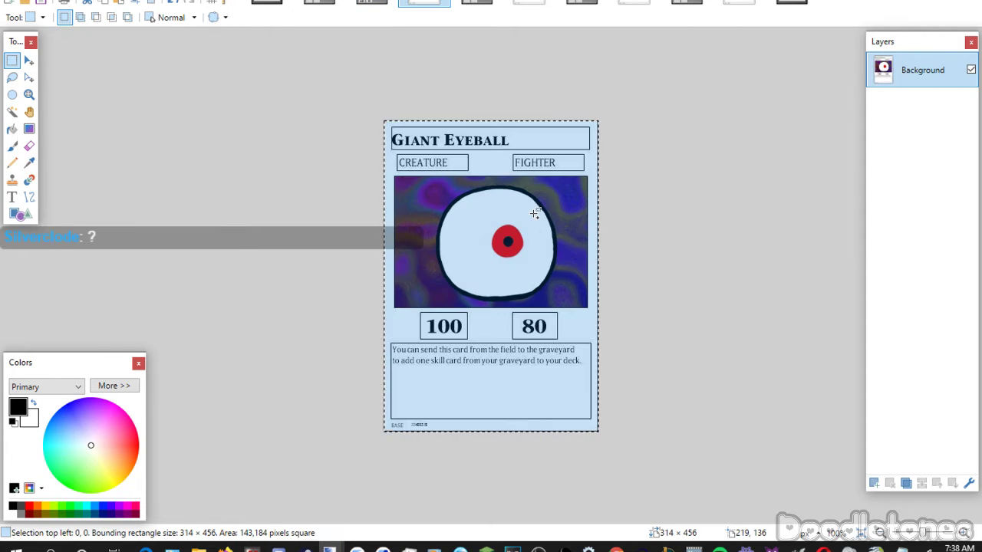
{"action": "left_click", "coordinate": [476, 3]}
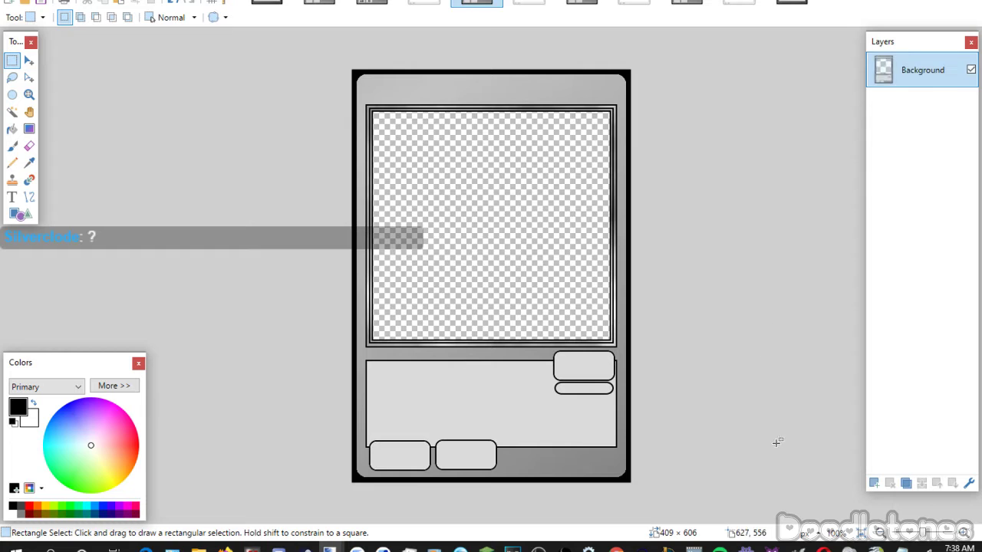
{"action": "left_click", "coordinate": [874, 484]}
{"action": "left_click", "coordinate": [952, 483]}
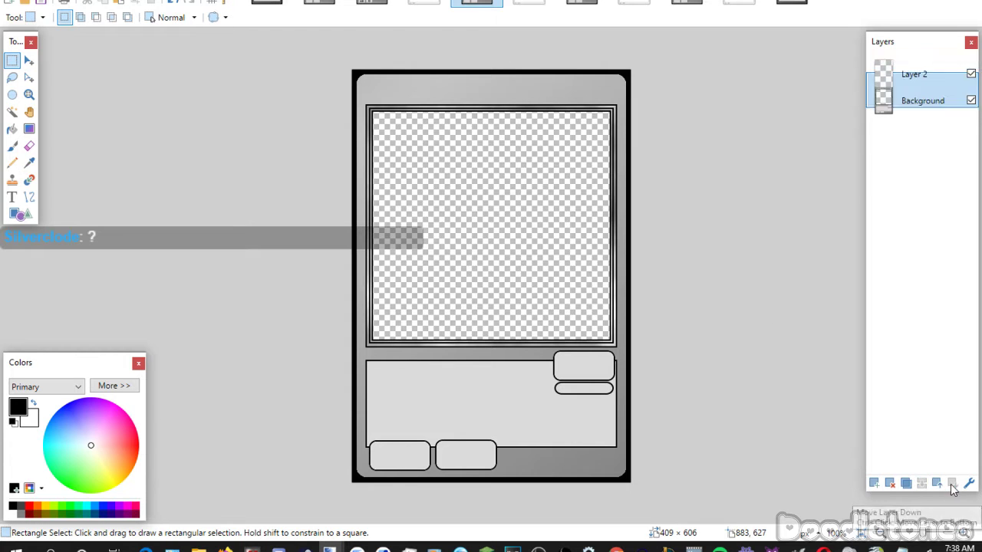
{"action": "key", "text": "ctrl+v"}
Enlarge the pasted card to about 558 × 810 px, position it so the eyeball artwork fills the picture frame, and deselect it.
{"action": "left_click_drag", "start_coordinate": [478, 296], "coordinate": [472, 303]}
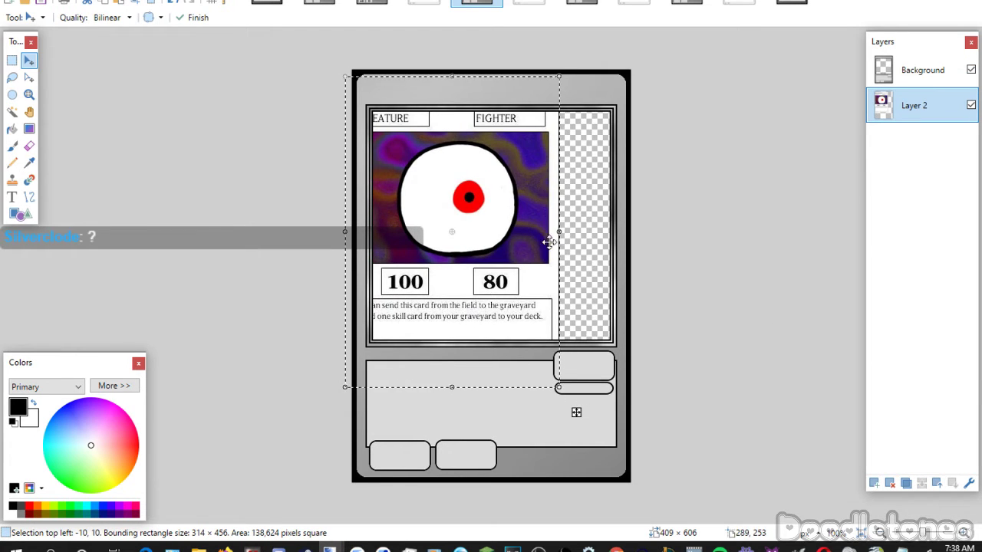
{"action": "left_click_drag", "start_coordinate": [559, 234], "coordinate": [704, 250]}
{"action": "left_click_drag", "start_coordinate": [608, 277], "coordinate": [563, 331]}
{"action": "left_click_drag", "start_coordinate": [649, 284], "coordinate": [674, 284]}
{"action": "left_click_drag", "start_coordinate": [617, 293], "coordinate": [601, 294]}
{"action": "left_click_drag", "start_coordinate": [662, 285], "coordinate": [670, 285]}
{"action": "key", "text": "Return"}
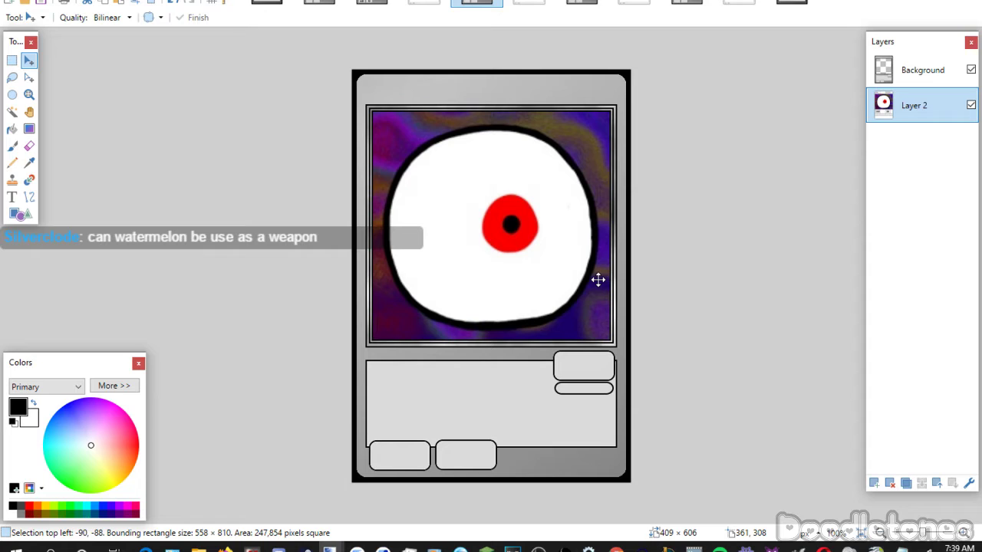
{"action": "left_click_drag", "start_coordinate": [598, 280], "coordinate": [600, 280]}
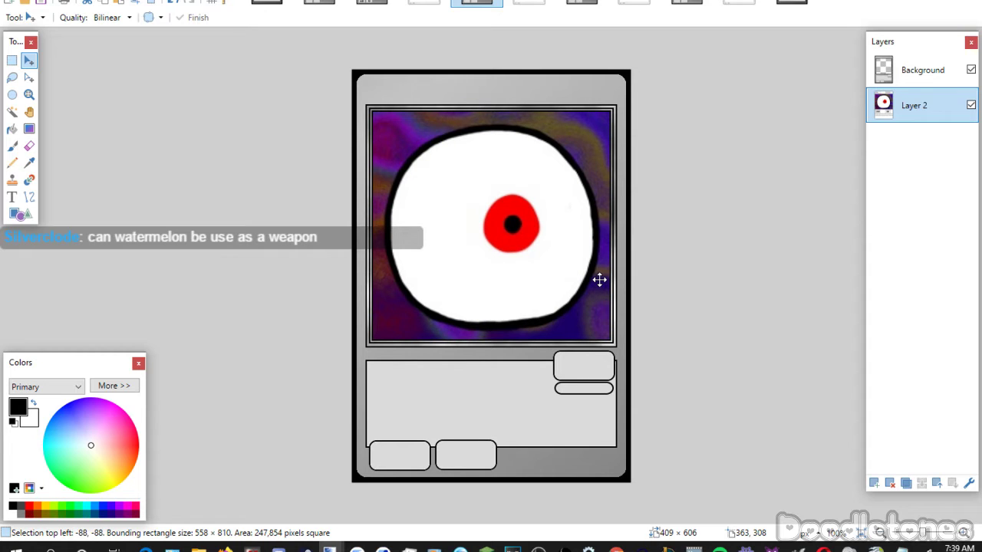
{"action": "left_click_drag", "start_coordinate": [599, 279], "coordinate": [599, 280]}
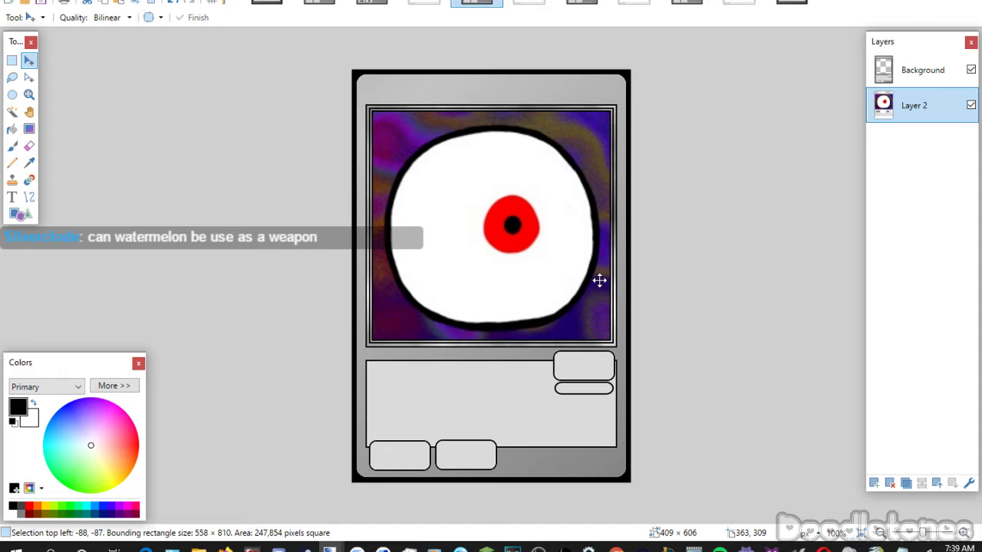
{"action": "left_click", "coordinate": [599, 280]}
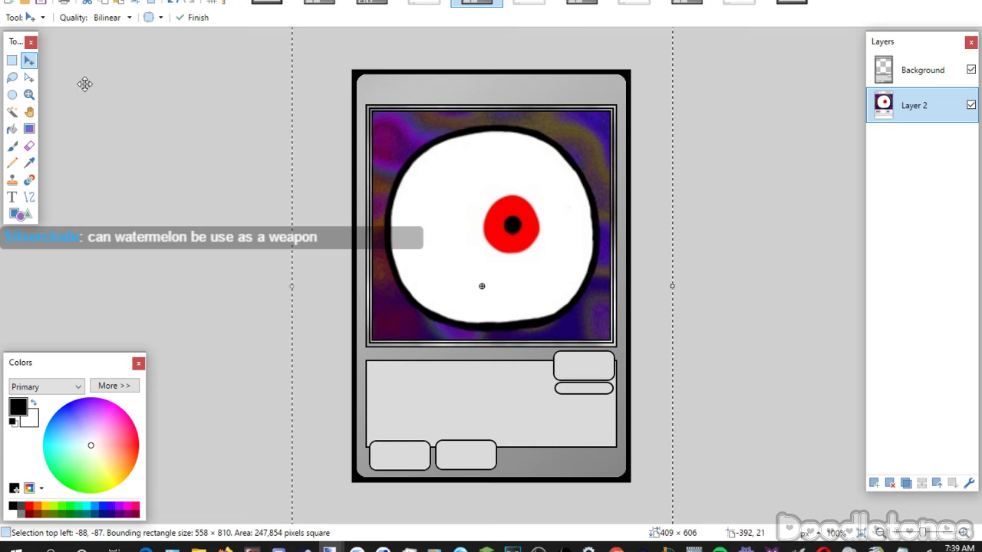
{"action": "left_click", "coordinate": [11, 60]}
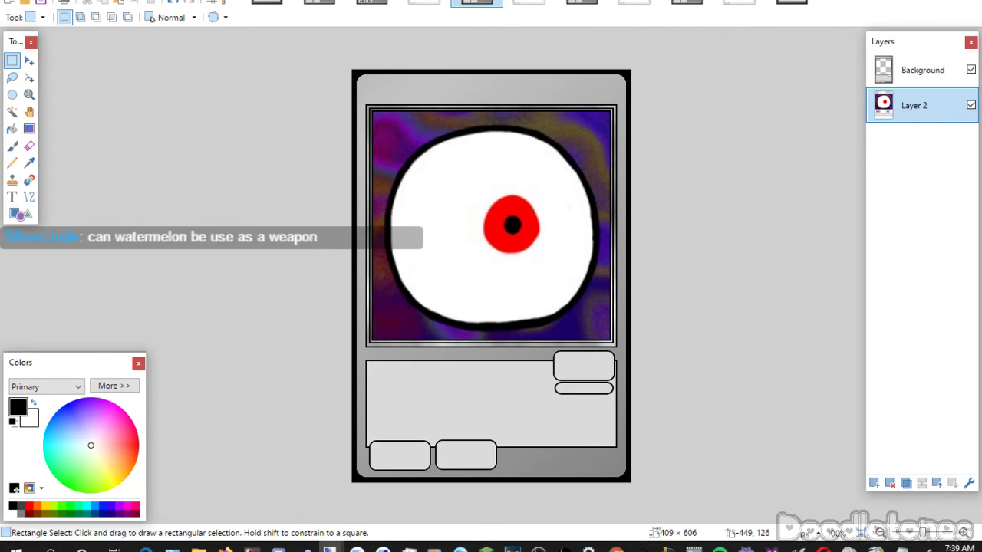
Add the title "Giant Eyeball" in Yu-Gi-Oh!ITCStoneSerifSmallCaps at size 26, centred above the picture frame on a new topmost layer.
{"action": "left_click", "coordinate": [197, 545]}
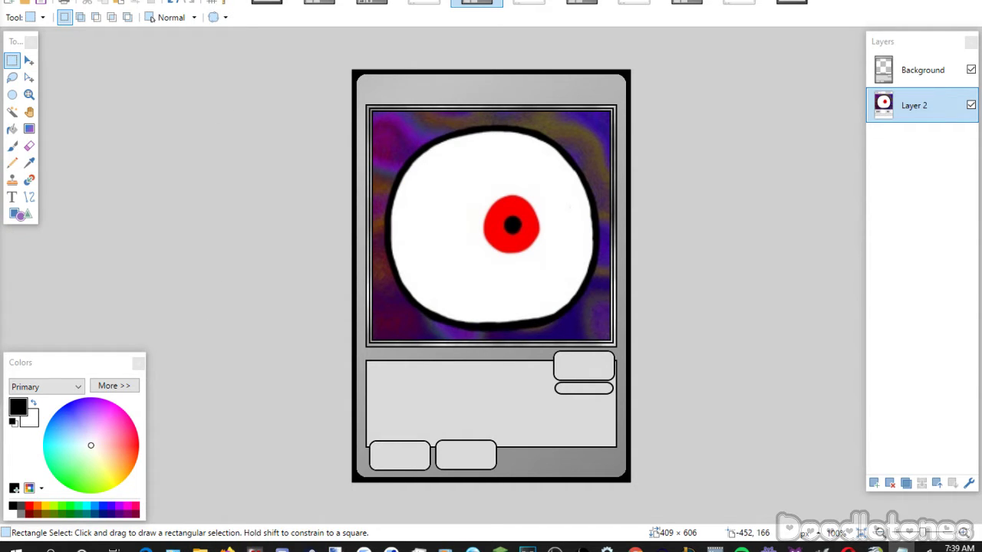
{"action": "left_click", "coordinate": [12, 198]}
{"action": "left_click", "coordinate": [170, 17]}
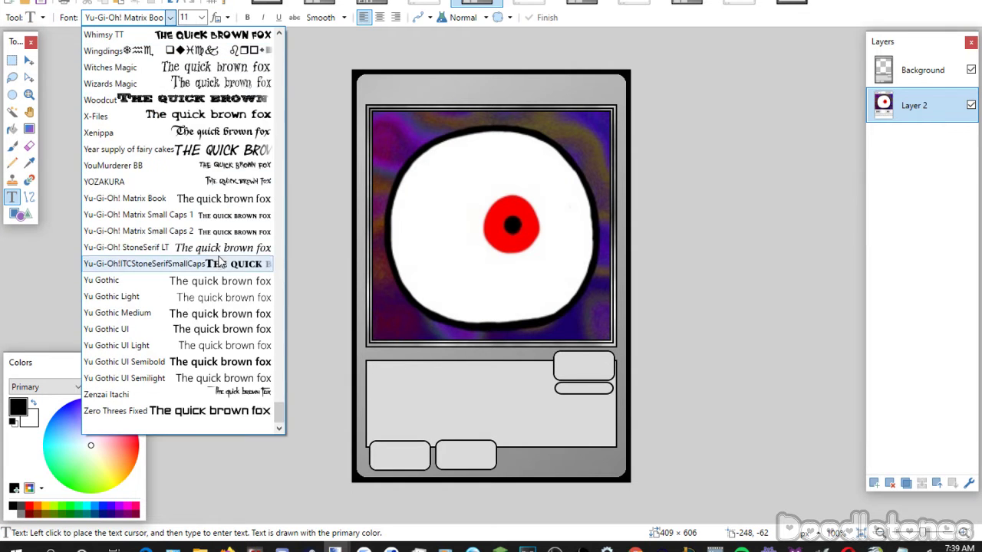
{"action": "left_click", "coordinate": [184, 263]}
{"action": "scroll", "coordinate": [202, 20], "scroll_direction": "down", "scroll_amount": 3}
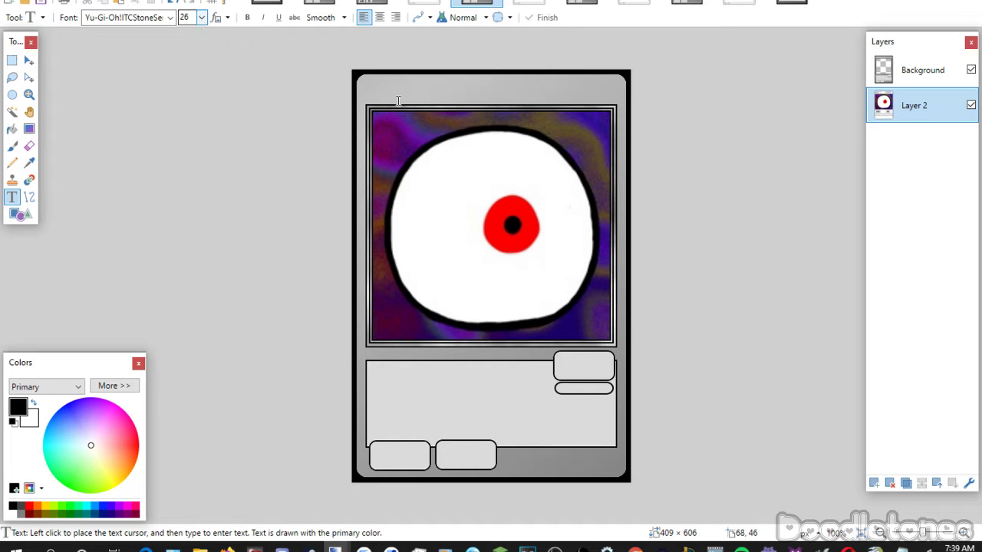
{"action": "left_click", "coordinate": [894, 71]}
{"action": "left_click", "coordinate": [874, 484]}
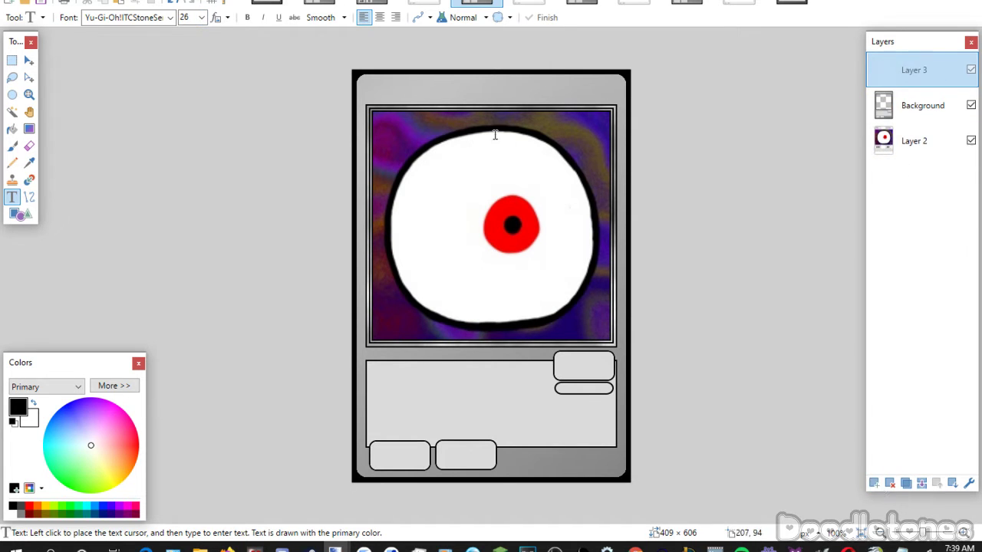
{"action": "left_click", "coordinate": [439, 72]}
{"action": "type", "text": "Giant Eyeball"}
{"action": "left_click_drag", "start_coordinate": [447, 138], "coordinate": [405, 147]}
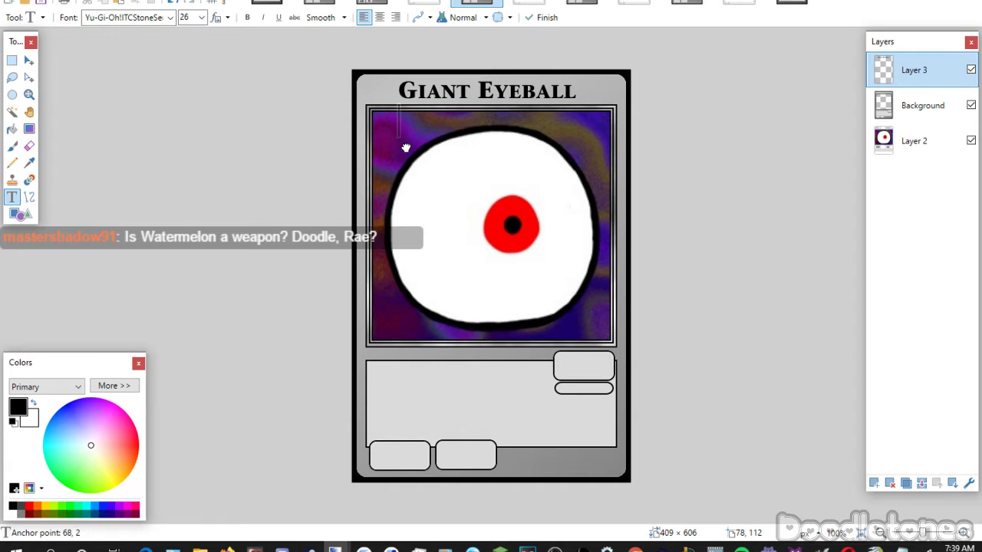
Add the text "FIGH" at size 22, centred in the rounded type box, and compare its placement with The Police card.
{"action": "left_click", "coordinate": [551, 364]}
{"action": "scroll", "coordinate": [206, 19], "scroll_direction": "up", "scroll_amount": 1}
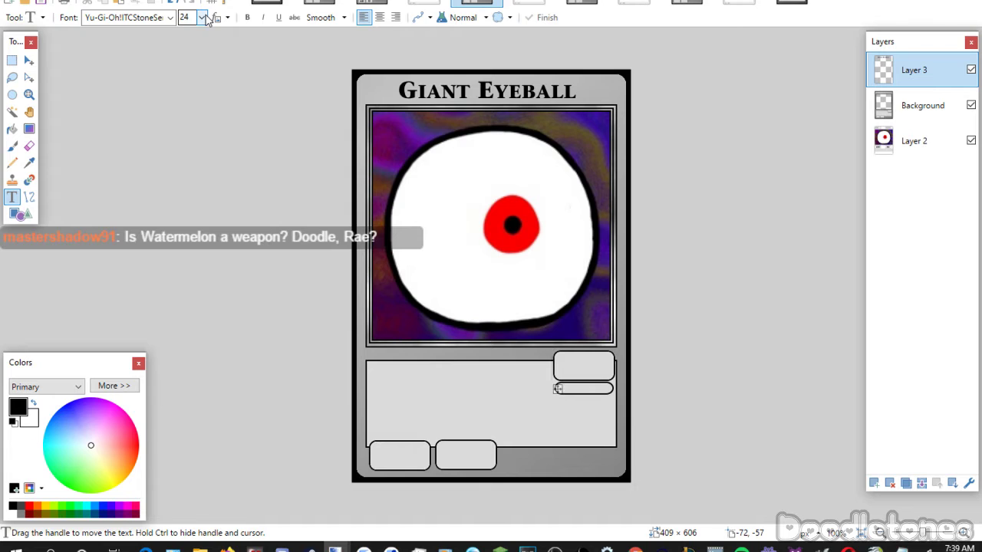
{"action": "scroll", "coordinate": [204, 17], "scroll_direction": "down", "scroll_amount": 1}
{"action": "type", "text": "F"}
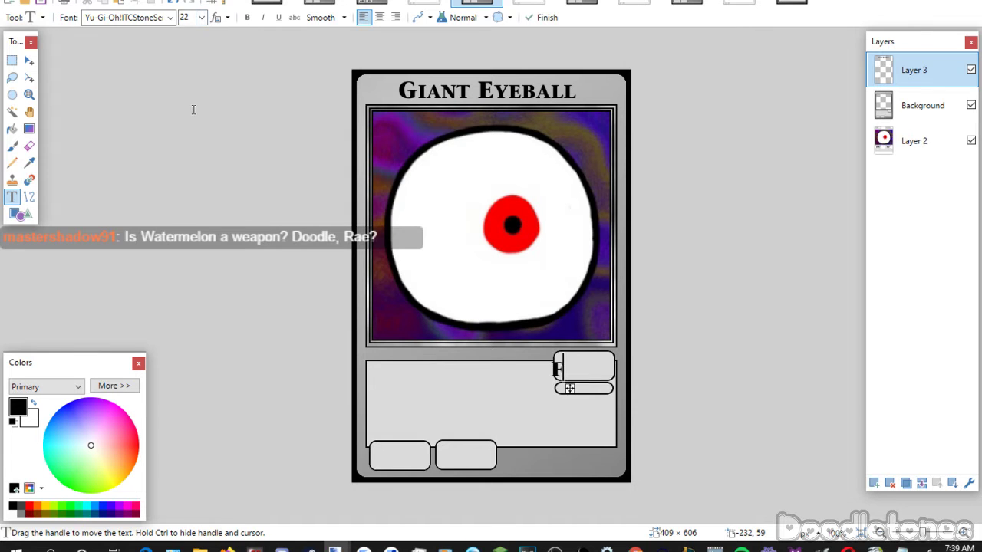
{"action": "type", "text": "IGH"}
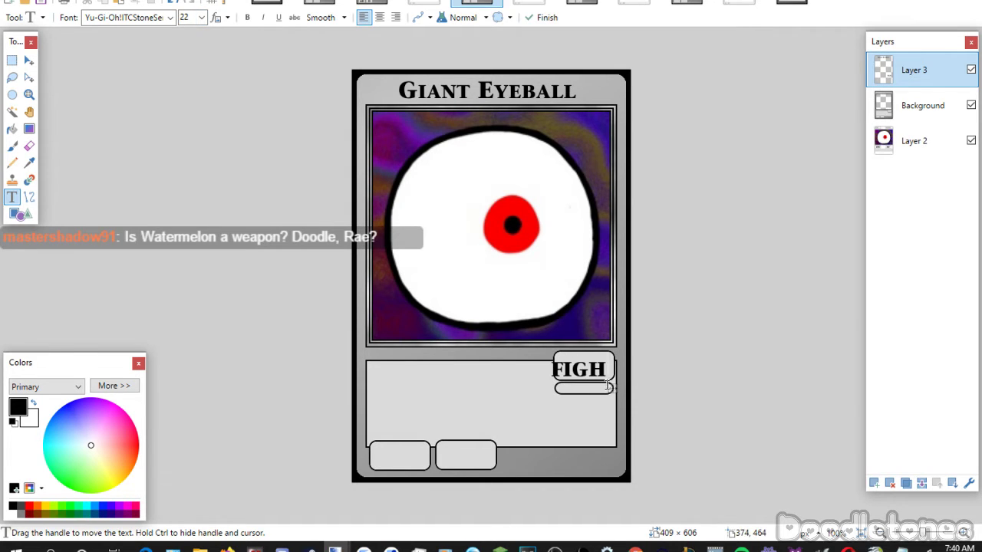
{"action": "left_click_drag", "start_coordinate": [608, 385], "coordinate": [619, 389]}
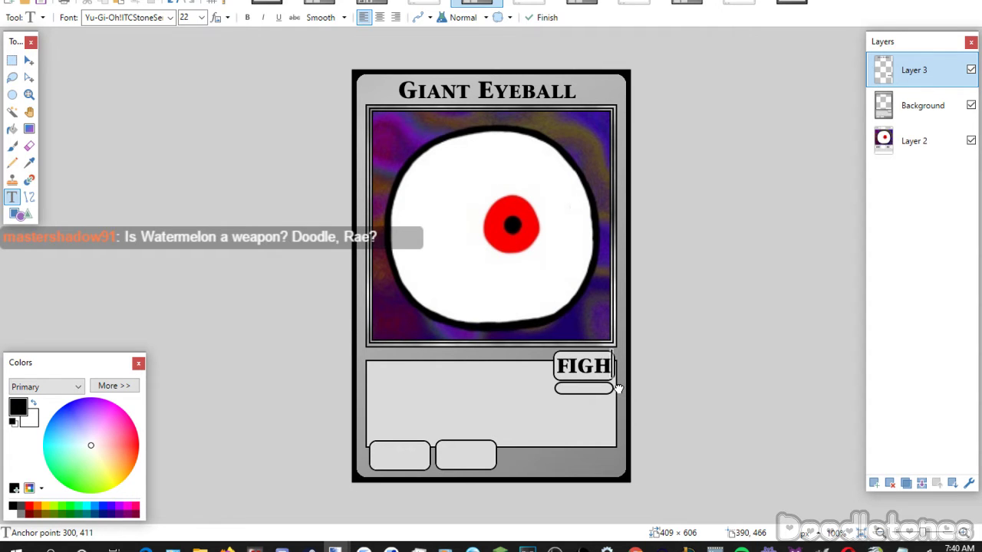
{"action": "left_click", "coordinate": [368, 3]}
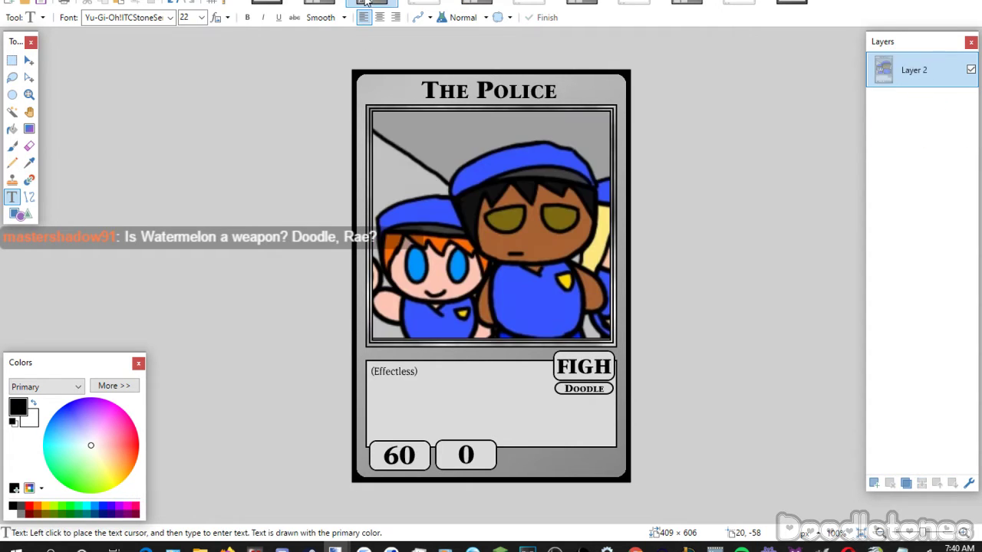
{"action": "left_click", "coordinate": [477, 3]}
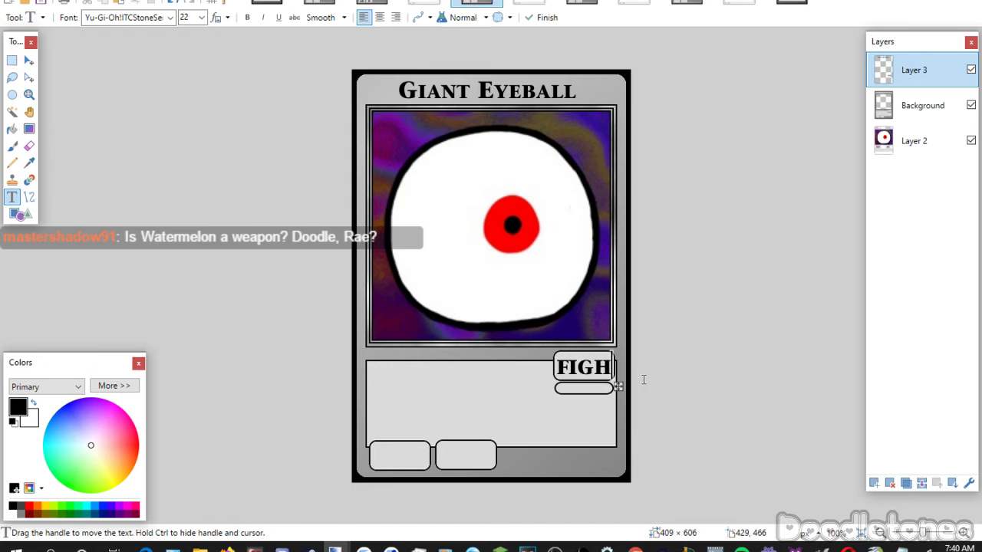
Add the text "Creature" at size 11, centred in the narrow pill-shaped box beneath "FIGH".
{"action": "left_click", "coordinate": [571, 414]}
{"action": "scroll", "coordinate": [205, 18], "scroll_direction": "up", "scroll_amount": 1}
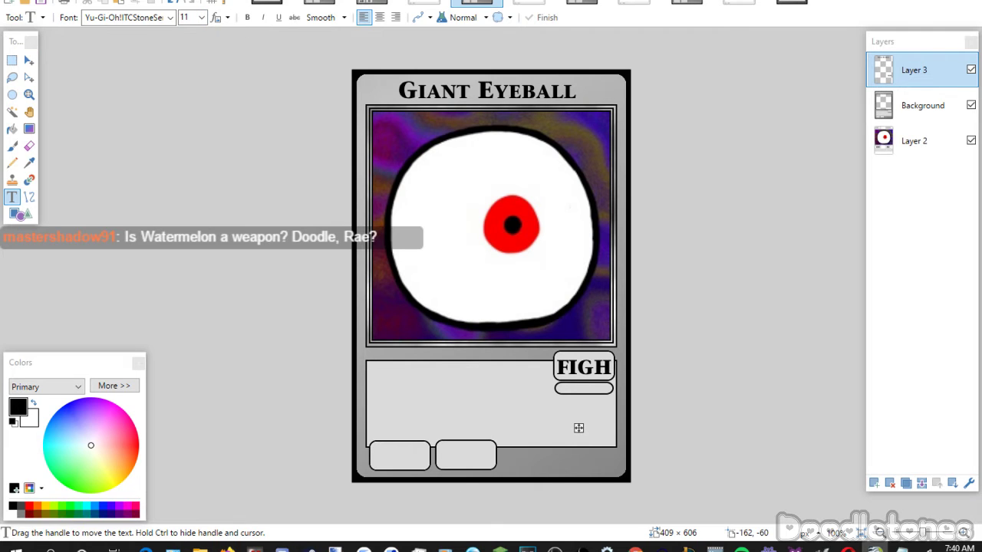
{"action": "mouse_move", "coordinate": [581, 429]}
{"action": "left_mouse_down"}
{"action": "mouse_move", "coordinate": [565, 414]}
{"action": "mouse_move", "coordinate": [575, 406]}
{"action": "mouse_move", "coordinate": [567, 418]}
{"action": "left_mouse_up"}
{"action": "type", "text": "Creature"}
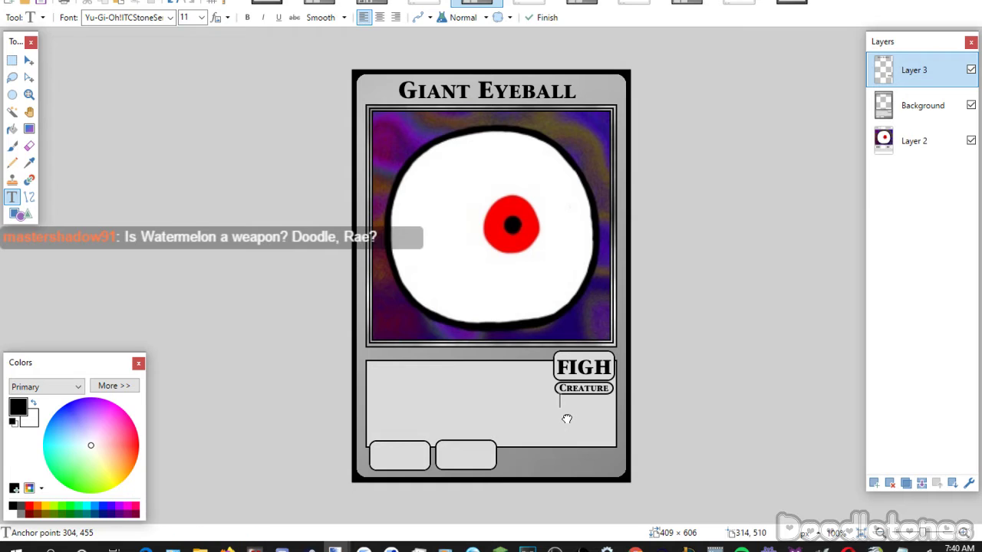
Add the number 100 at size 28, centred in the first rounded stat box at the card's lower edge.
{"action": "left_click", "coordinate": [395, 454]}
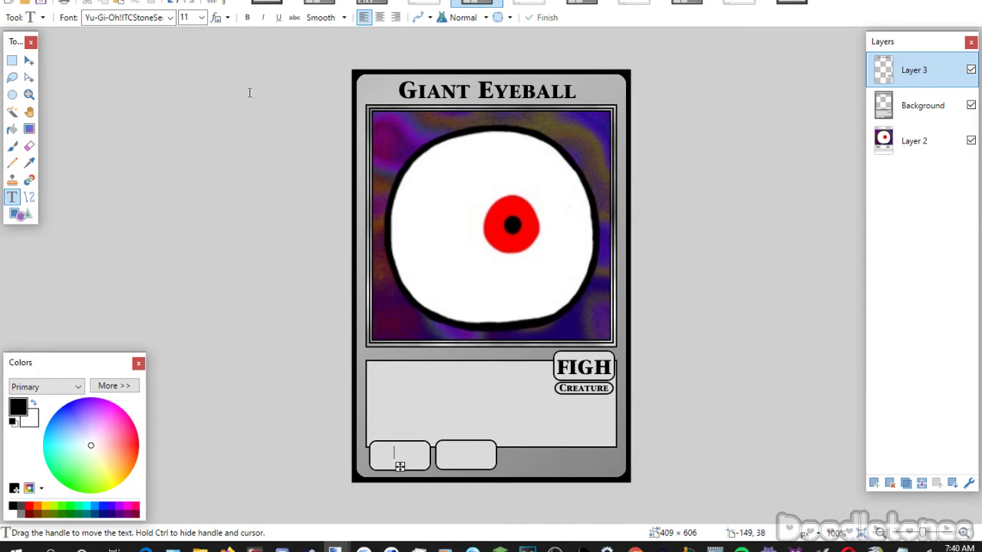
{"action": "scroll", "coordinate": [202, 20], "scroll_direction": "down", "scroll_amount": 3}
{"action": "type", "text": "100"}
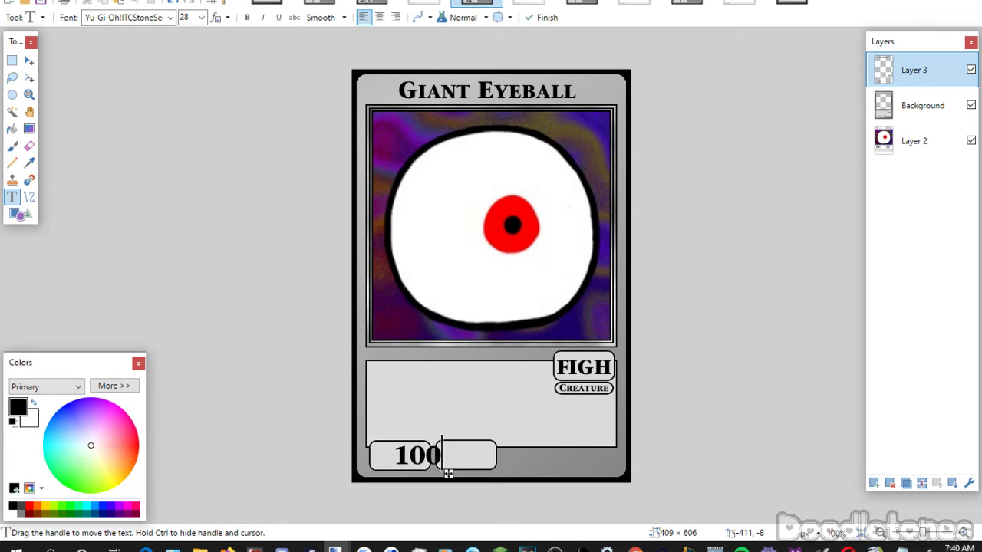
{"action": "left_click_drag", "start_coordinate": [446, 473], "coordinate": [428, 473]}
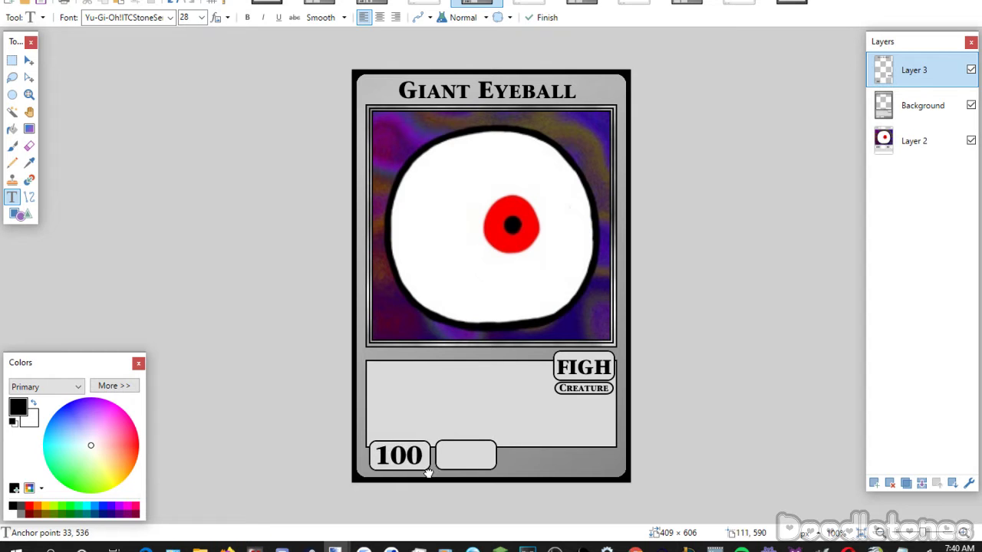
Add the number 80 at size 28, centred in the second stat box beside the 100.
{"action": "left_click", "coordinate": [466, 452]}
{"action": "type", "text": "80"}
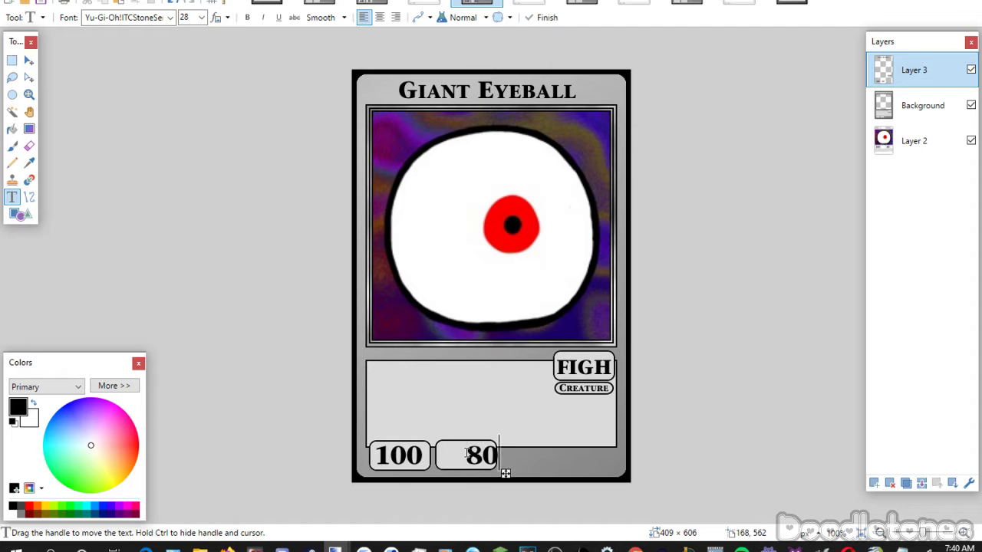
{"action": "left_click_drag", "start_coordinate": [505, 474], "coordinate": [489, 472]}
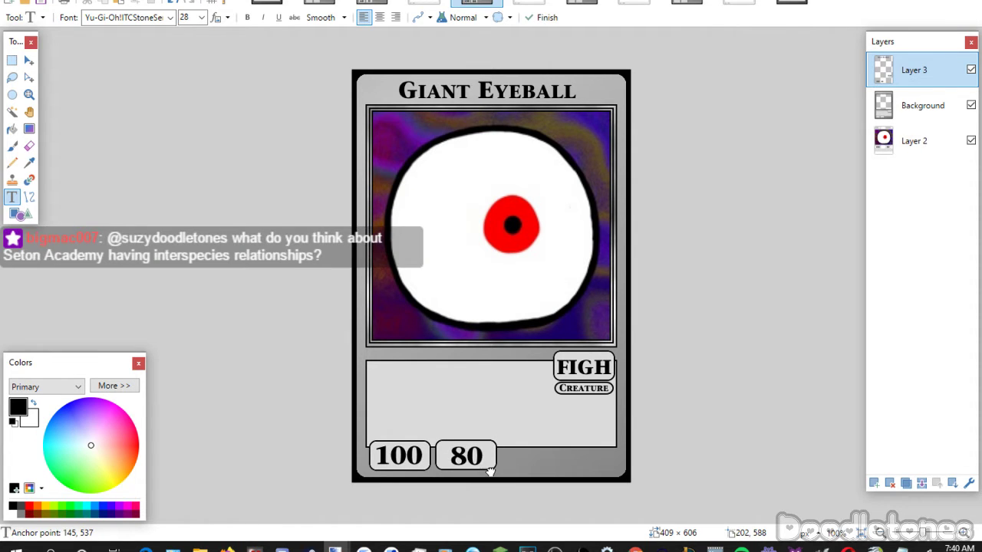
Paste the description starting "You can send this card from the field" in Yu-Gi-Oh! Matrix Book size 11 at the description box's upper-left corner.
{"action": "left_click", "coordinate": [393, 365]}
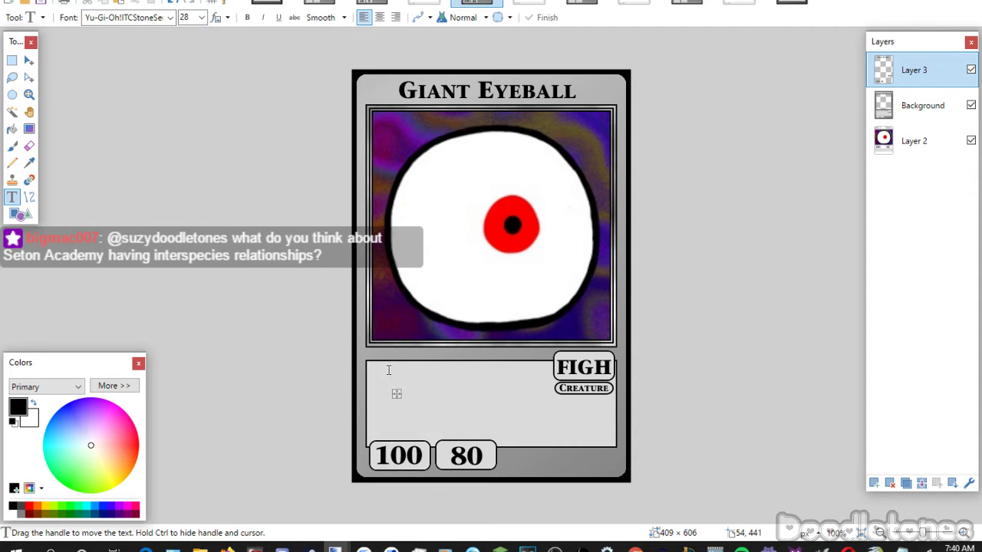
{"action": "scroll", "coordinate": [198, 22], "scroll_direction": "up", "scroll_amount": 3}
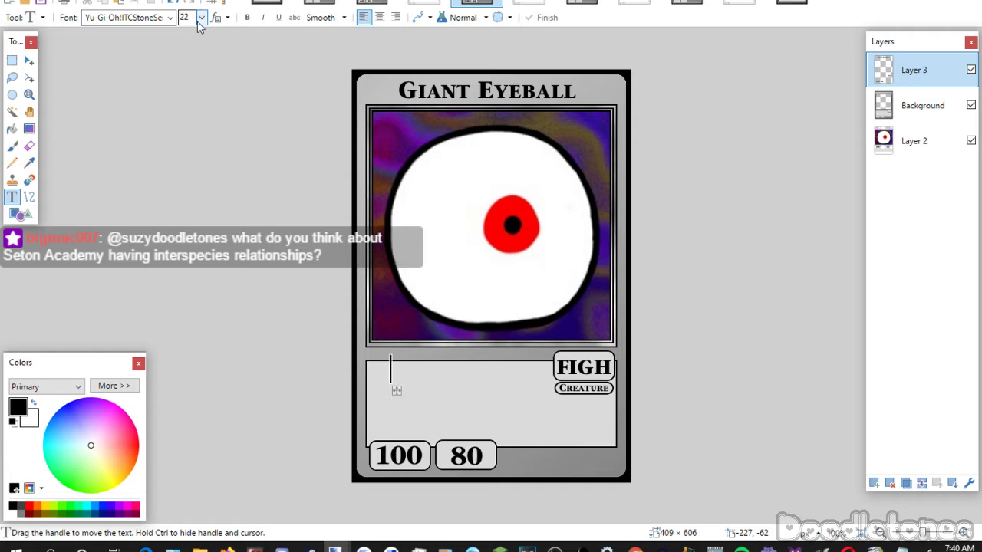
{"action": "scroll", "coordinate": [199, 23], "scroll_direction": "down", "scroll_amount": 1}
{"action": "left_click", "coordinate": [169, 17]}
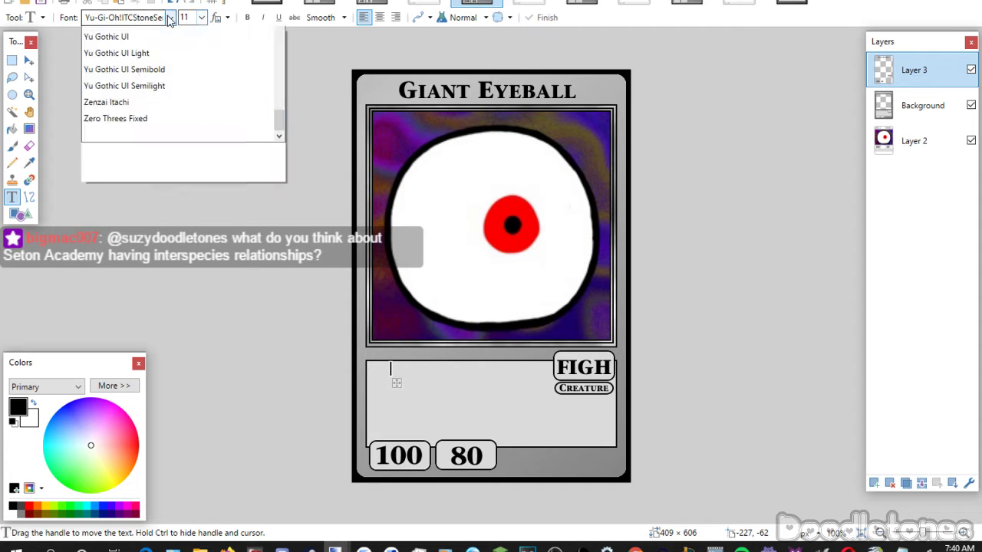
{"action": "left_click", "coordinate": [192, 198]}
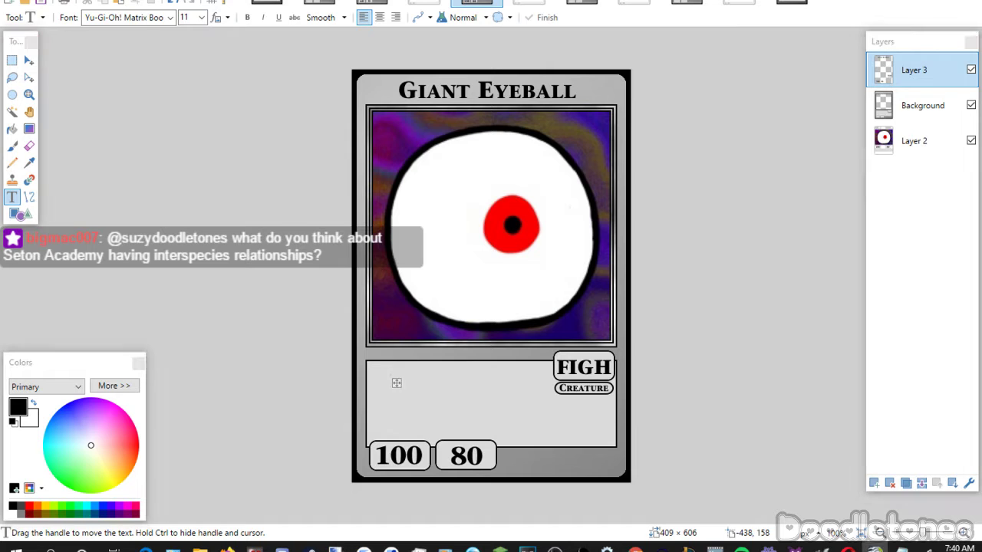
{"action": "left_click", "coordinate": [370, 364]}
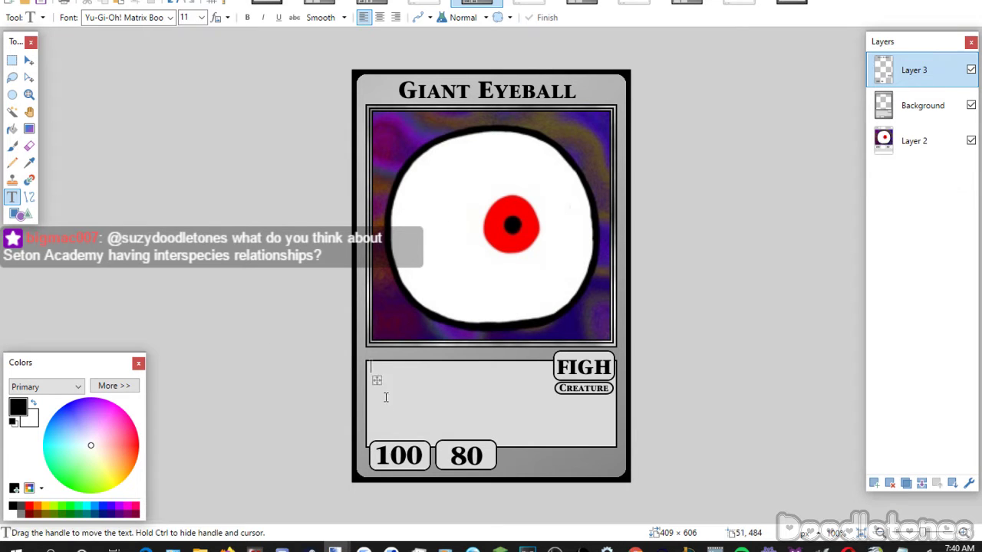
{"action": "type", "text": "You can send this card from the field to the graveyard and"}
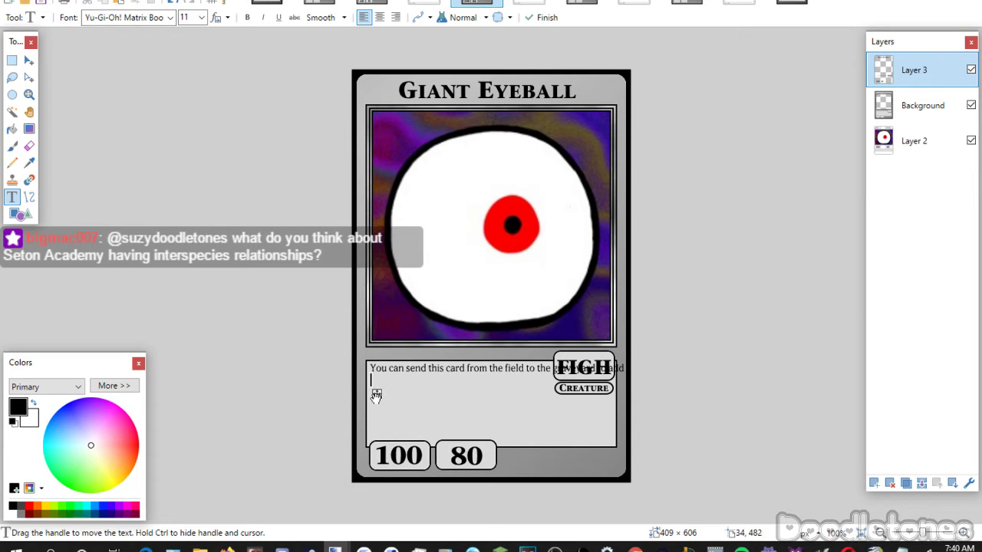
{"action": "left_click_drag", "start_coordinate": [377, 396], "coordinate": [378, 398]}
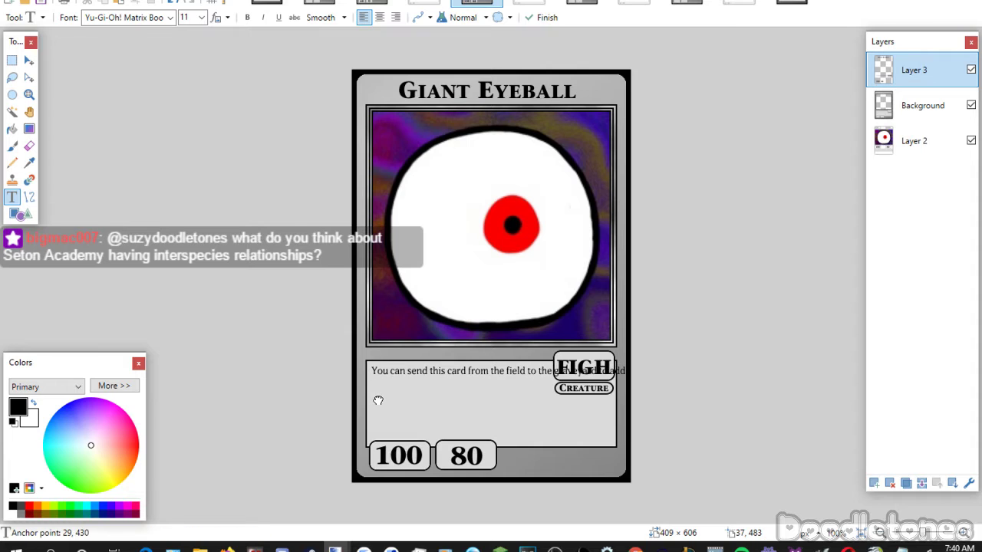
Break the description into three lines, after "field to" and after "skill card from", and nudge it into place inside the description box.
{"action": "left_click", "coordinate": [541, 375]}
{"action": "key", "text": "Return"}
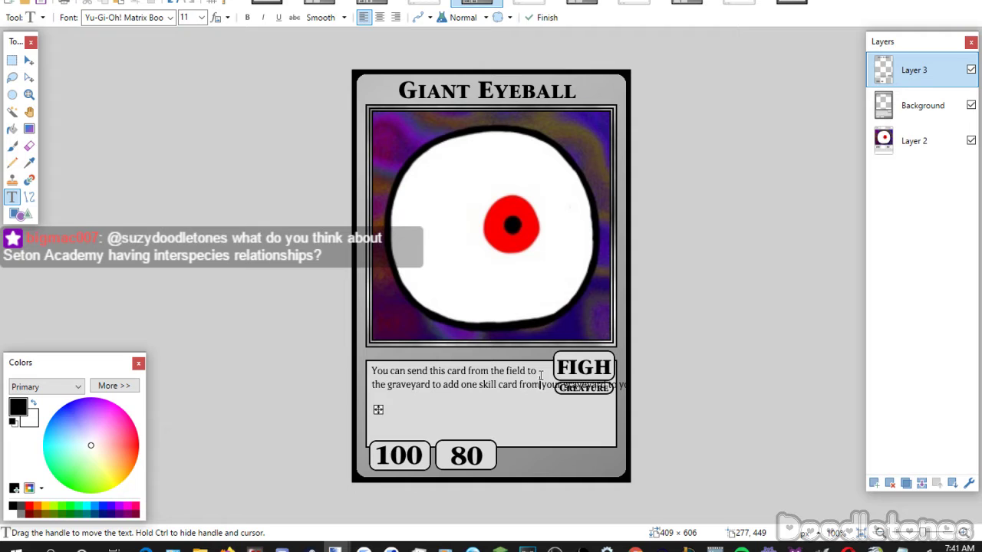
{"action": "key", "text": "Return"}
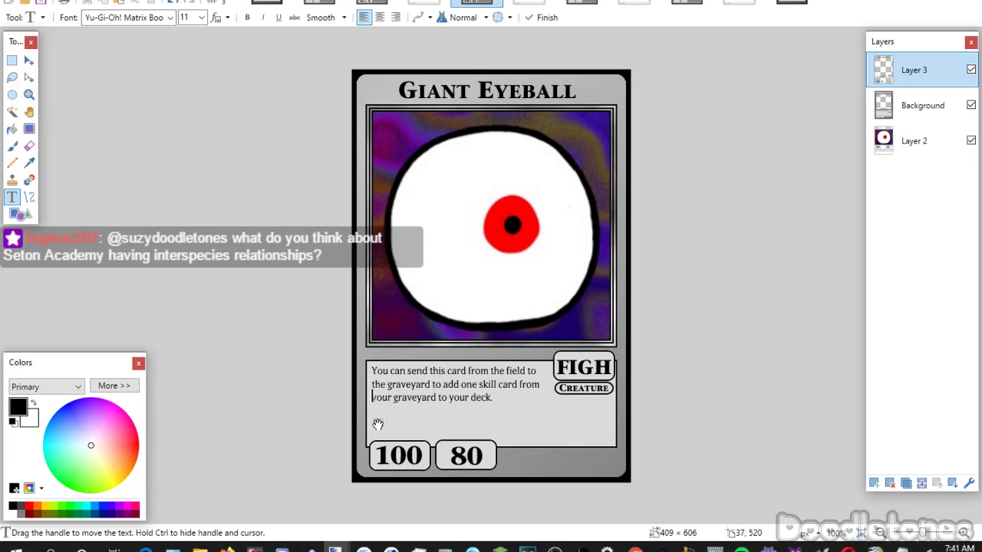
{"action": "left_click_drag", "start_coordinate": [377, 425], "coordinate": [378, 425]}
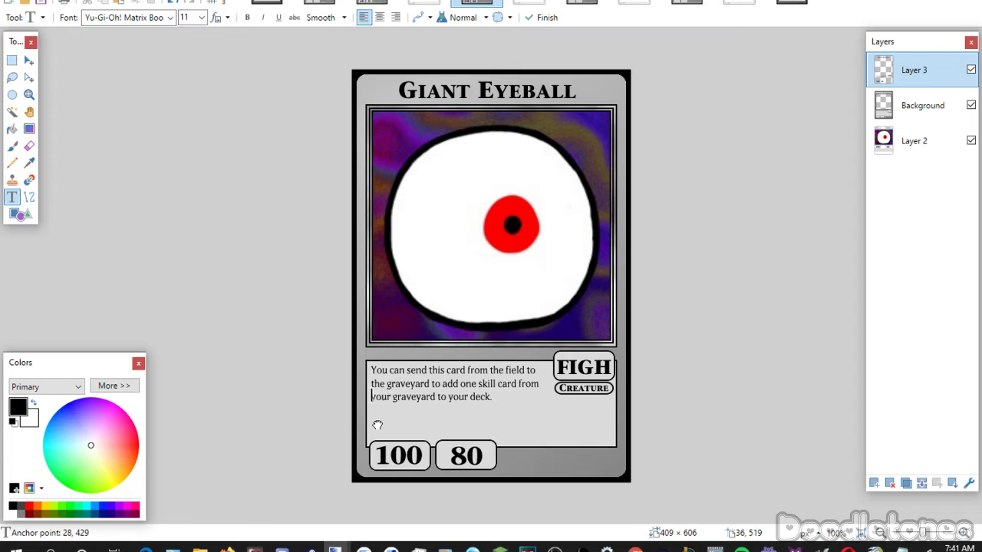
Merge the Giant Eyeball text layer down into the card template and close the old Giant Eyeball card image.
{"action": "left_click", "coordinate": [11, 60]}
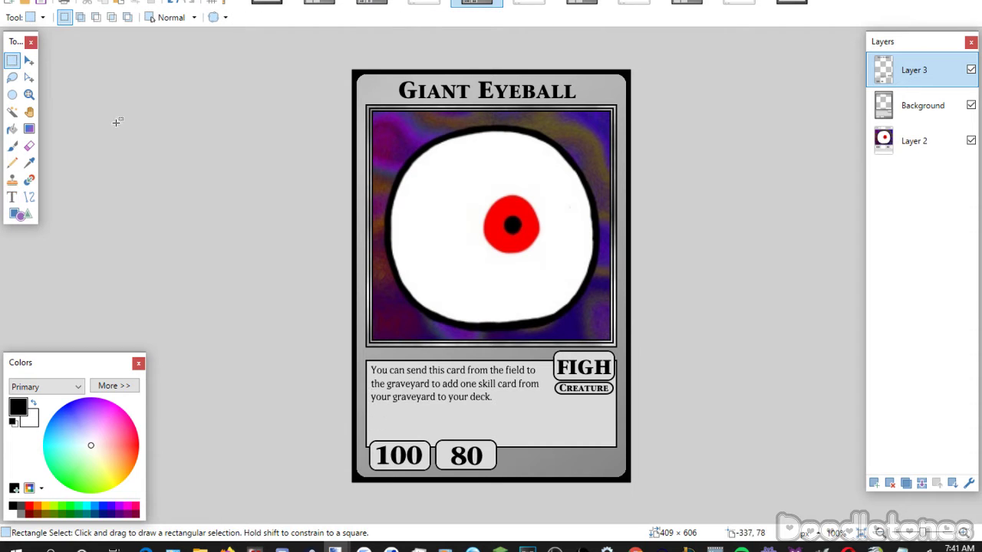
{"action": "left_click", "coordinate": [923, 484]}
{"action": "left_click", "coordinate": [424, 2]}
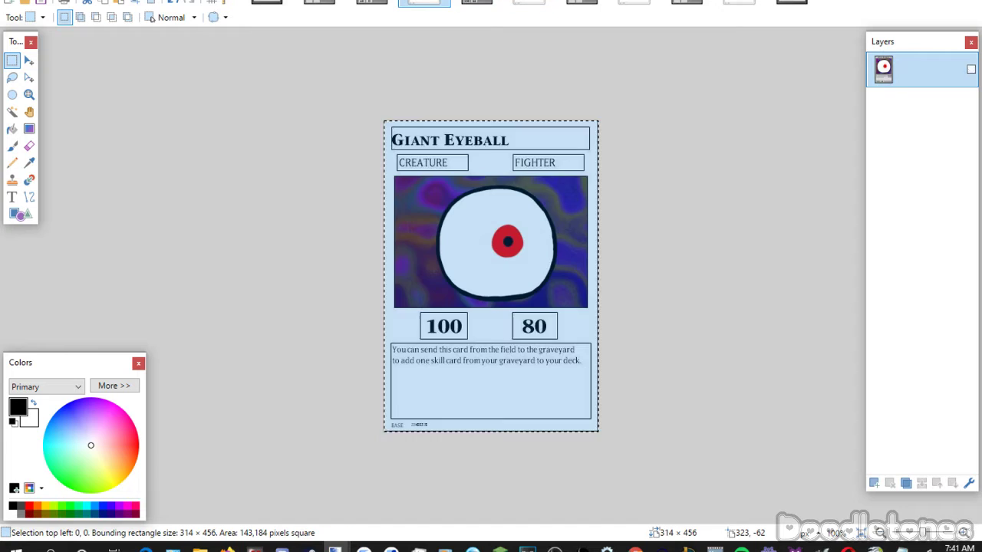
{"action": "left_click", "coordinate": [447, 2]}
Copy the whole old Normon Zeoezo card and paste it into the blank template on a new layer beneath Background.
{"action": "left_click", "coordinate": [520, 3]}
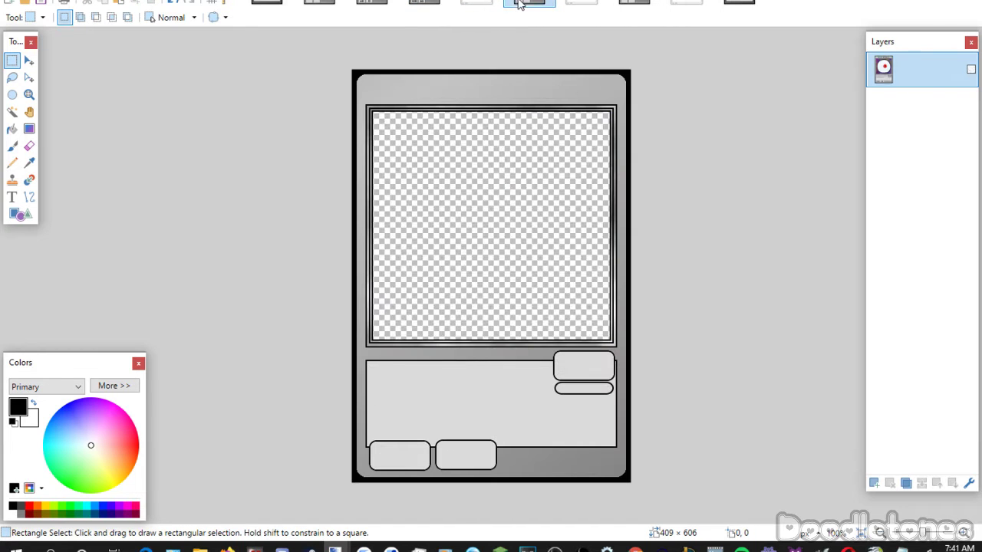
{"action": "left_click", "coordinate": [481, 2]}
{"action": "key", "text": "ctrl+a"}
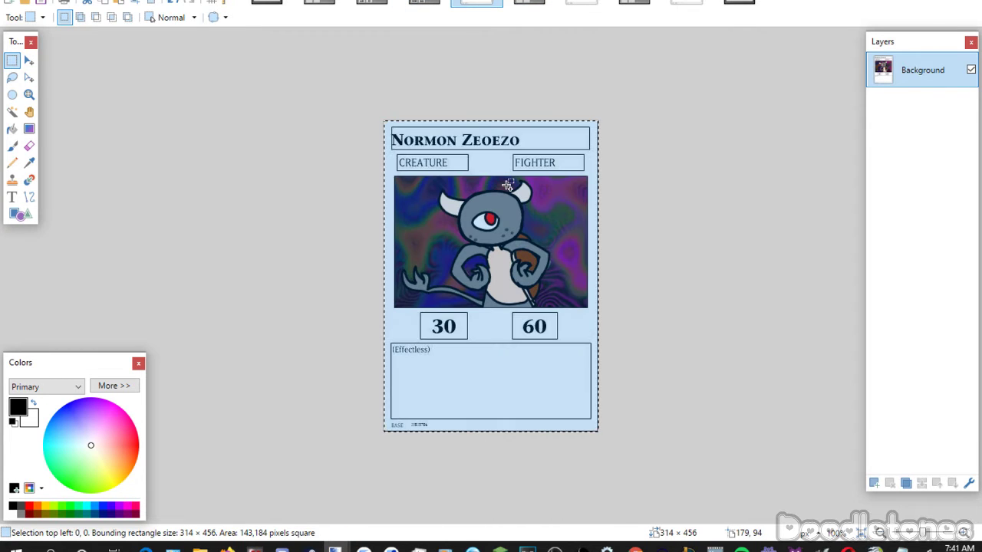
{"action": "left_click", "coordinate": [530, 3]}
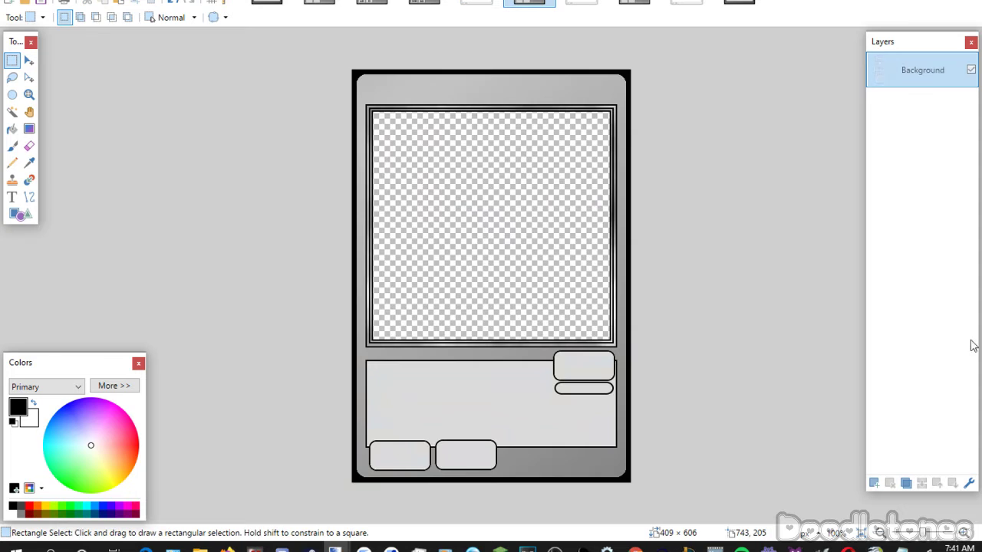
{"action": "left_click", "coordinate": [875, 483]}
{"action": "left_click", "coordinate": [953, 484]}
{"action": "key", "text": "ctrl+v"}
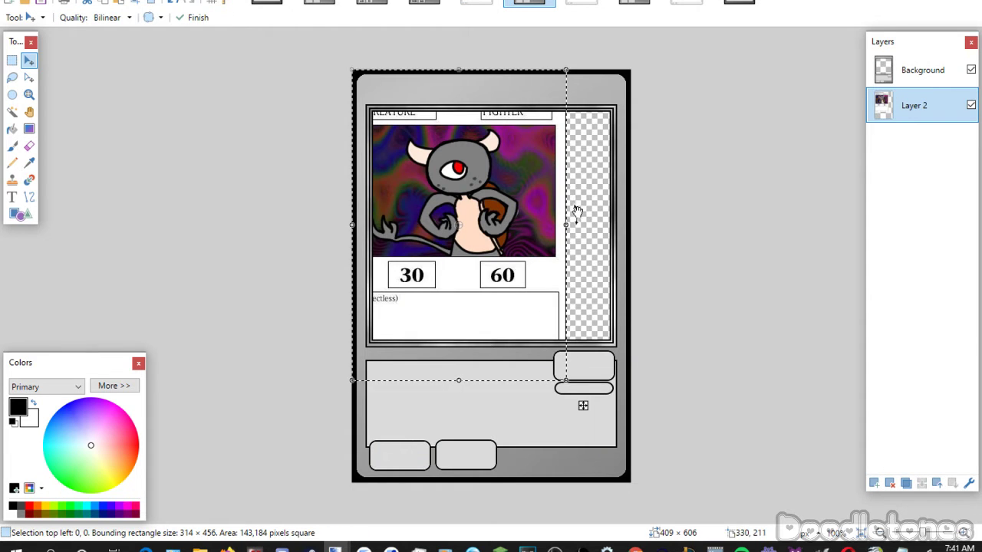
Enlarge the pasted card to about 558 × 810 pixels, position its artwork to fill the template's picture frame, and deselect it.
{"action": "left_click_drag", "start_coordinate": [567, 228], "coordinate": [713, 249]}
{"action": "left_click_drag", "start_coordinate": [589, 248], "coordinate": [535, 295]}
{"action": "left_click_drag", "start_coordinate": [656, 286], "coordinate": [676, 290]}
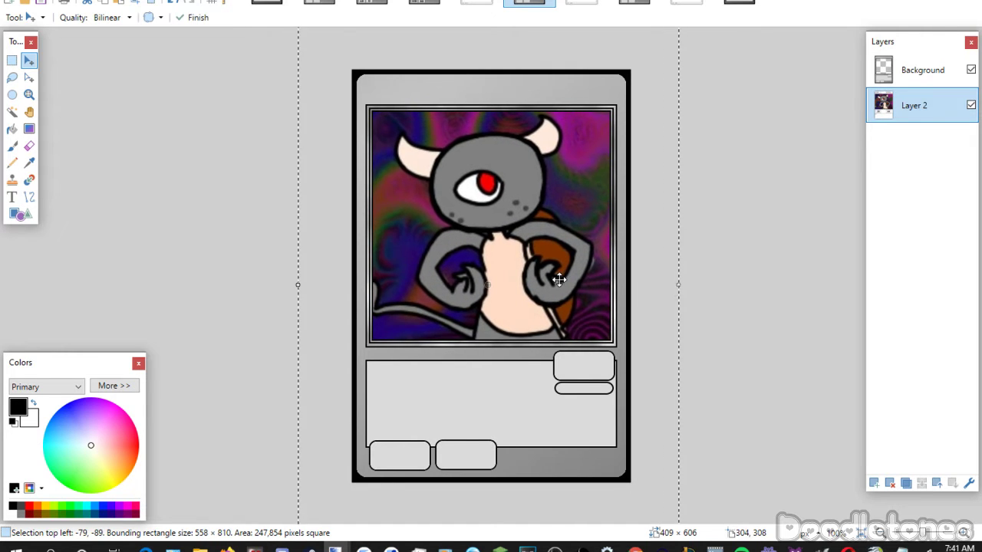
{"action": "left_click_drag", "start_coordinate": [559, 285], "coordinate": [555, 281]}
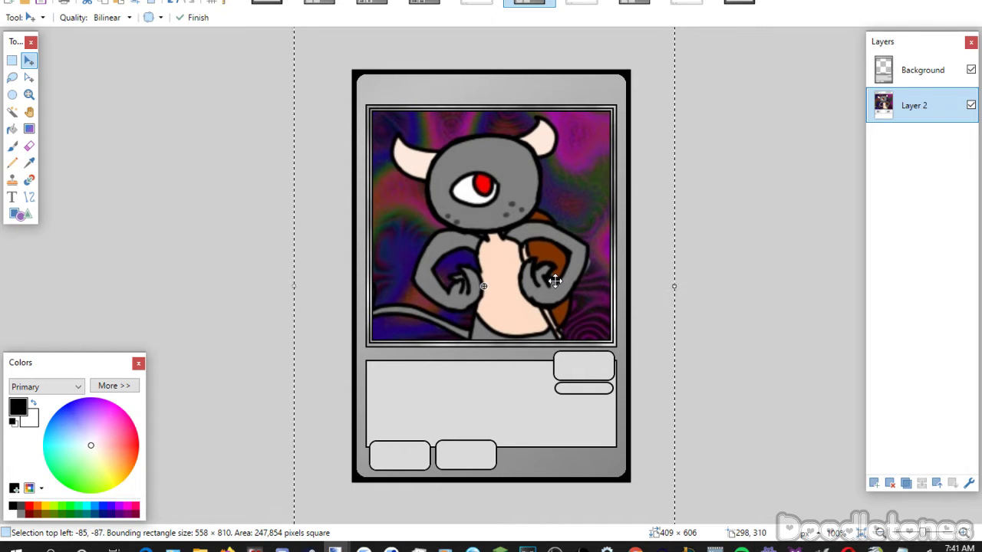
{"action": "left_click", "coordinate": [12, 59]}
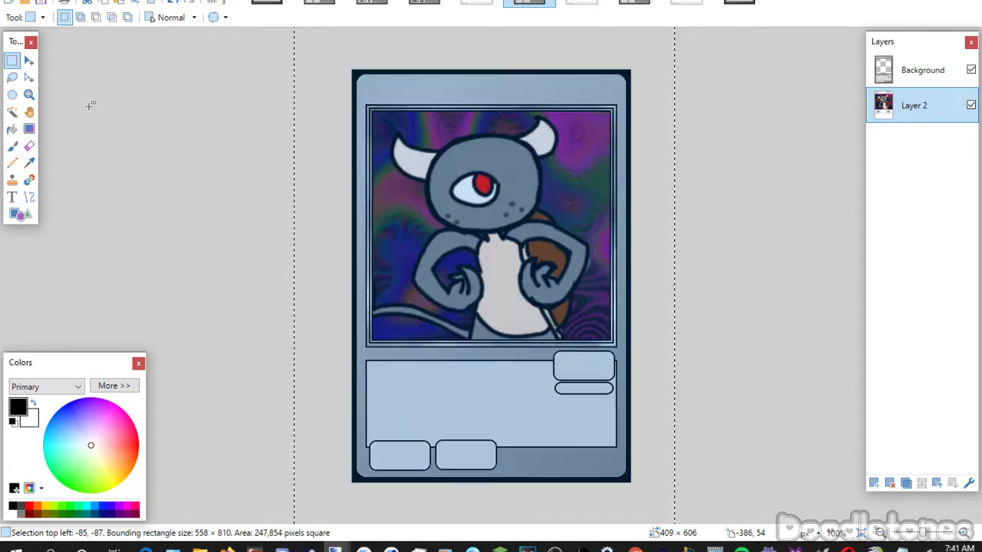
{"action": "left_click", "coordinate": [90, 106]}
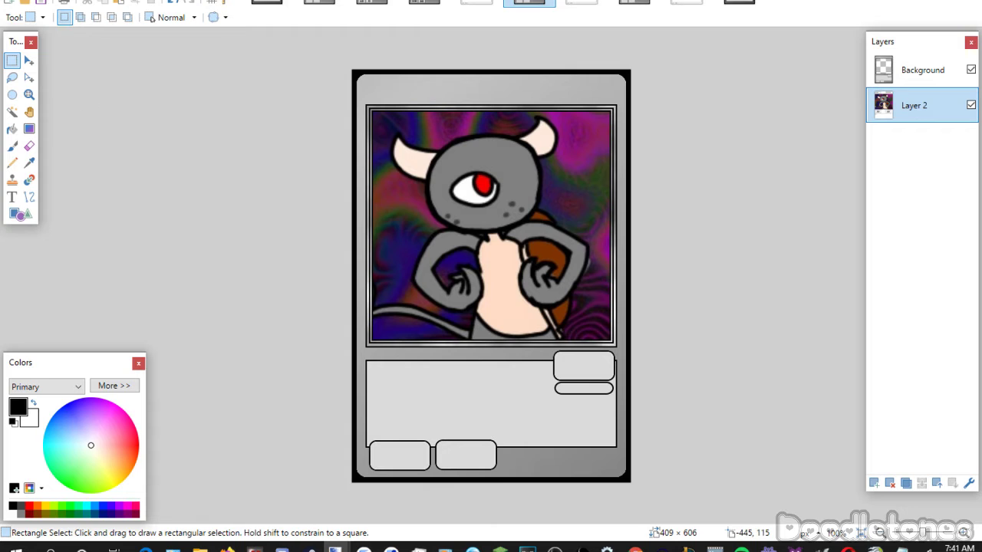
Add the title "Normon Zeoezo" on the Background layer in Yu-Gi-Oh!ITCStoneSerifSmallCaps size 26, centred above the artwork.
{"action": "left_click", "coordinate": [875, 548]}
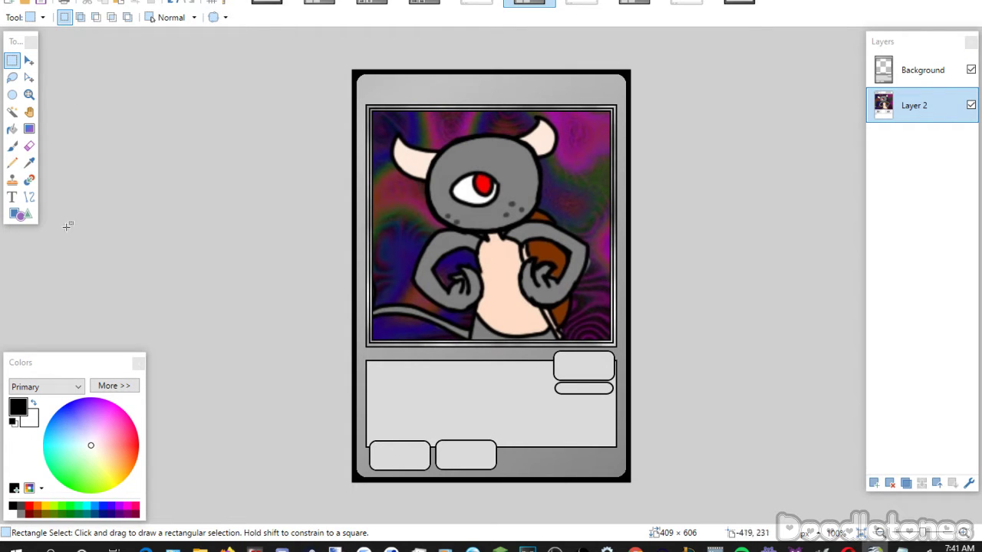
{"action": "left_click", "coordinate": [11, 197]}
{"action": "left_click", "coordinate": [170, 16]}
{"action": "scroll", "coordinate": [228, 223], "scroll_direction": "up", "scroll_amount": 1}
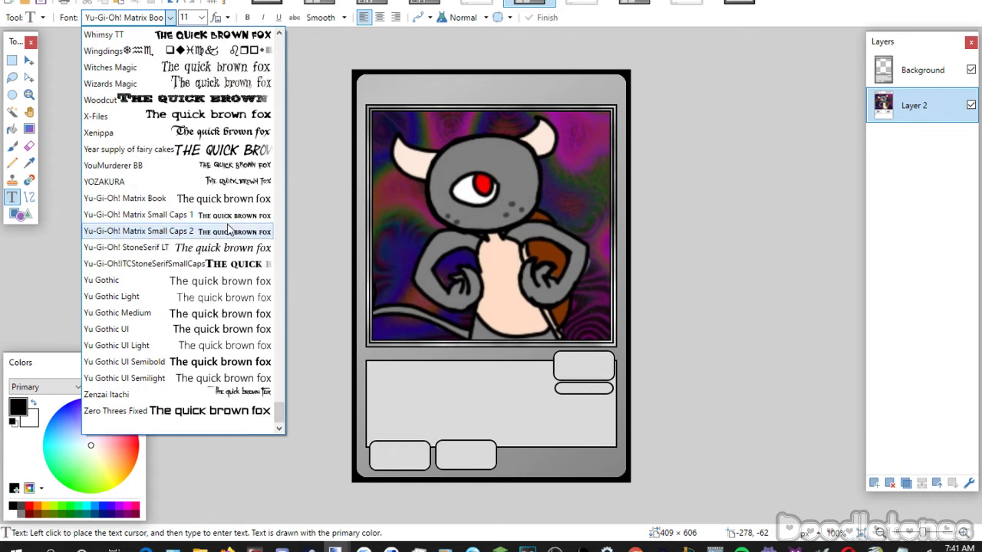
{"action": "left_click", "coordinate": [228, 264]}
{"action": "scroll", "coordinate": [201, 23], "scroll_direction": "up", "scroll_amount": 1}
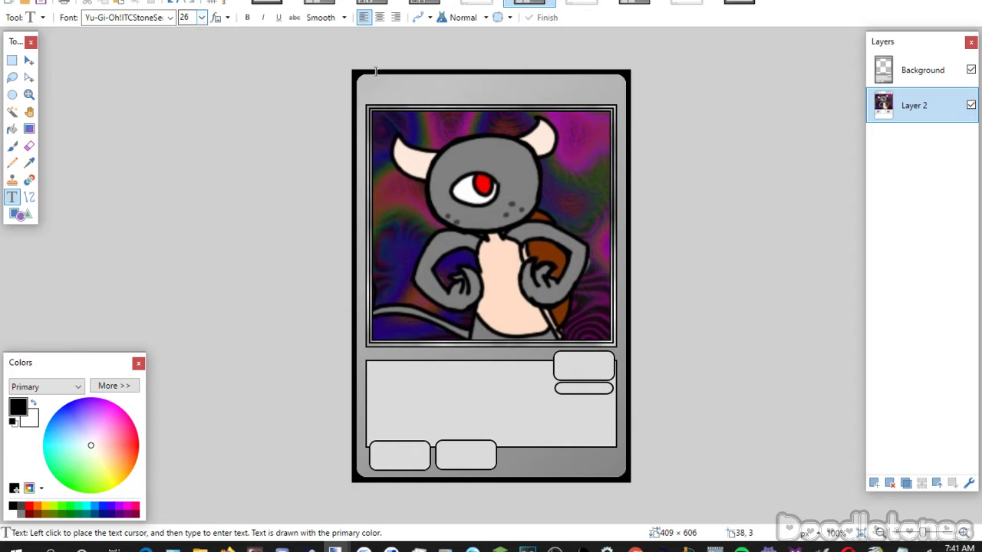
{"action": "left_click", "coordinate": [899, 64]}
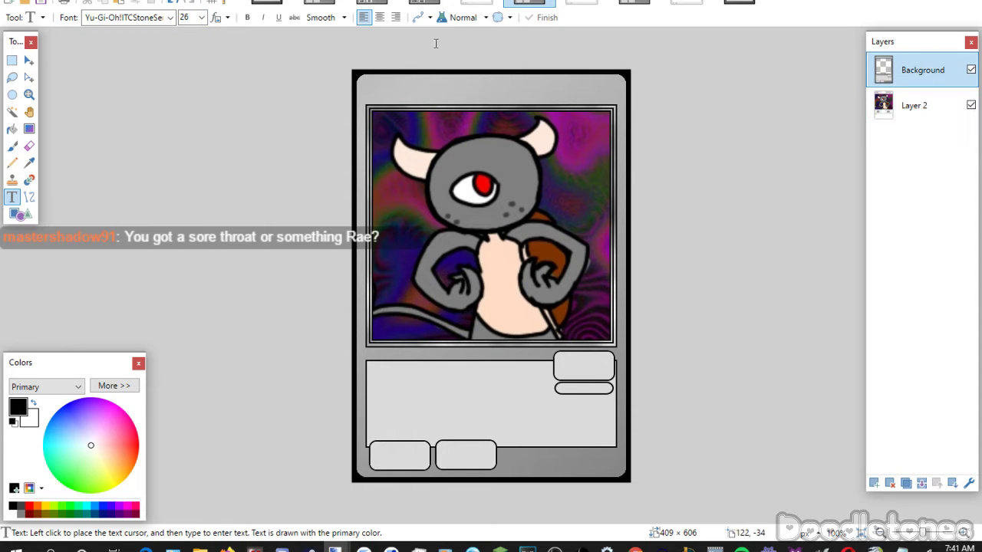
{"action": "left_click", "coordinate": [423, 93]}
{"action": "type", "text": "Normon Zeoezo"}
{"action": "left_click_drag", "start_coordinate": [427, 149], "coordinate": [398, 149]}
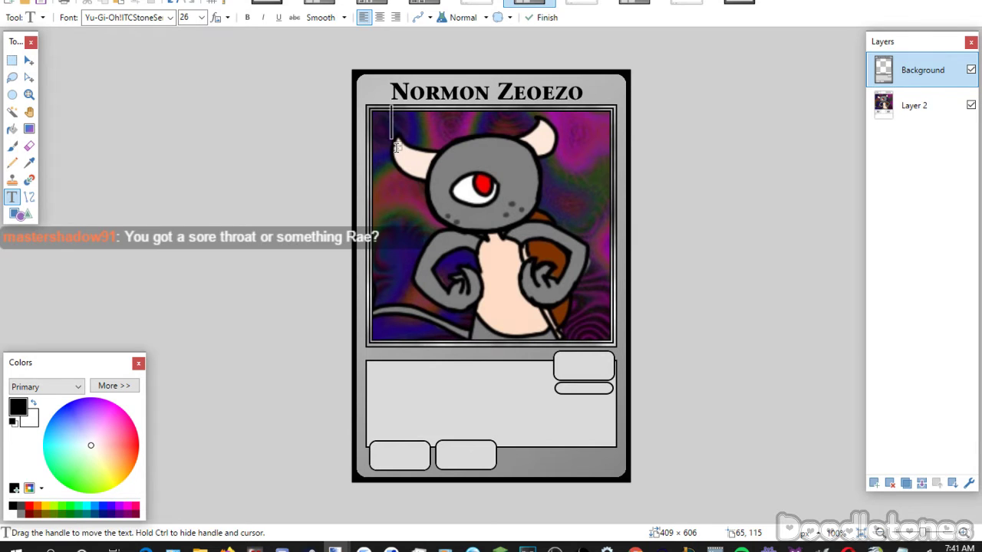
Add the text "FIGH" at size 22, centred in the rounded type box of the Normon Zeoezo card.
{"action": "left_click", "coordinate": [574, 364]}
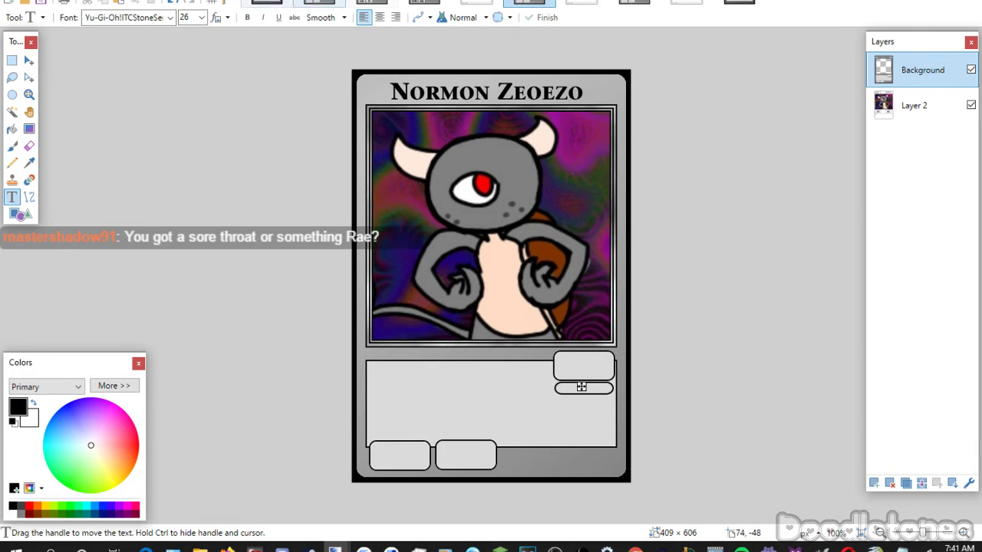
{"action": "scroll", "coordinate": [202, 21], "scroll_direction": "up", "scroll_amount": 1}
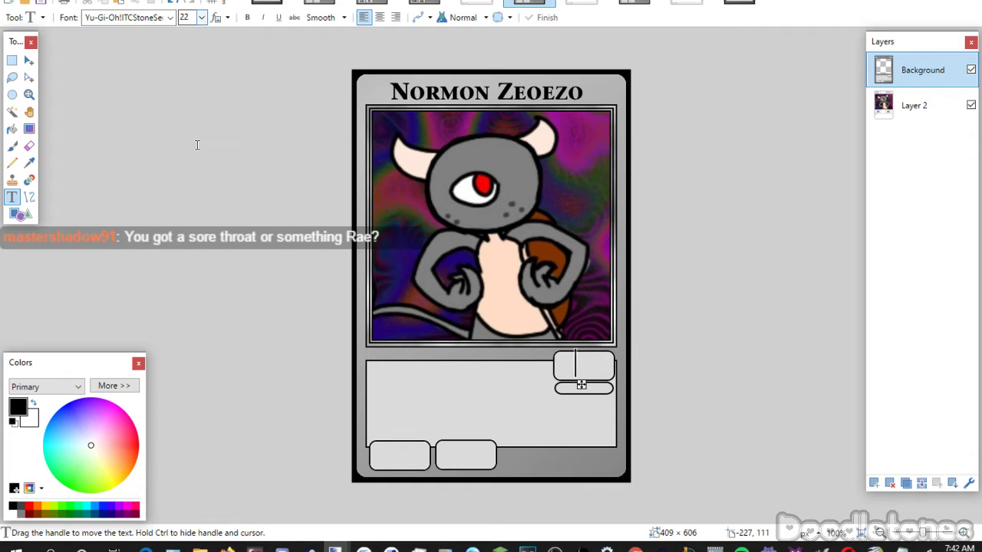
{"action": "type", "text": "FIGH"}
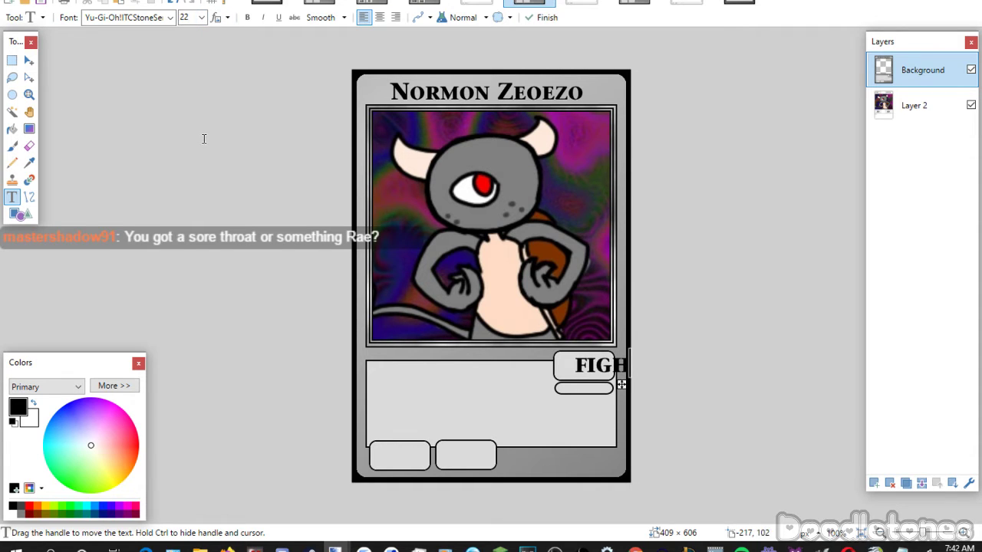
{"action": "left_click_drag", "start_coordinate": [622, 392], "coordinate": [606, 389]}
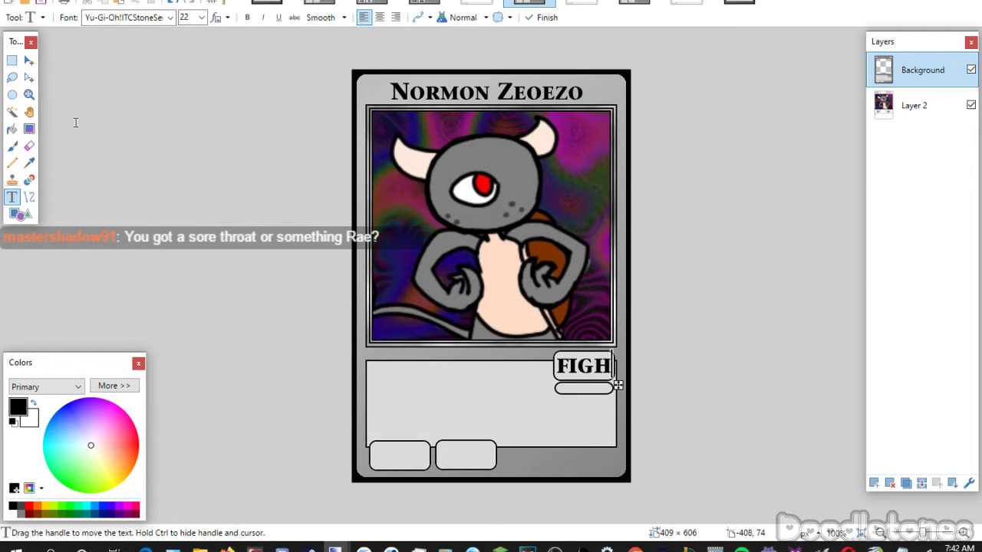
{"action": "left_click", "coordinate": [11, 60]}
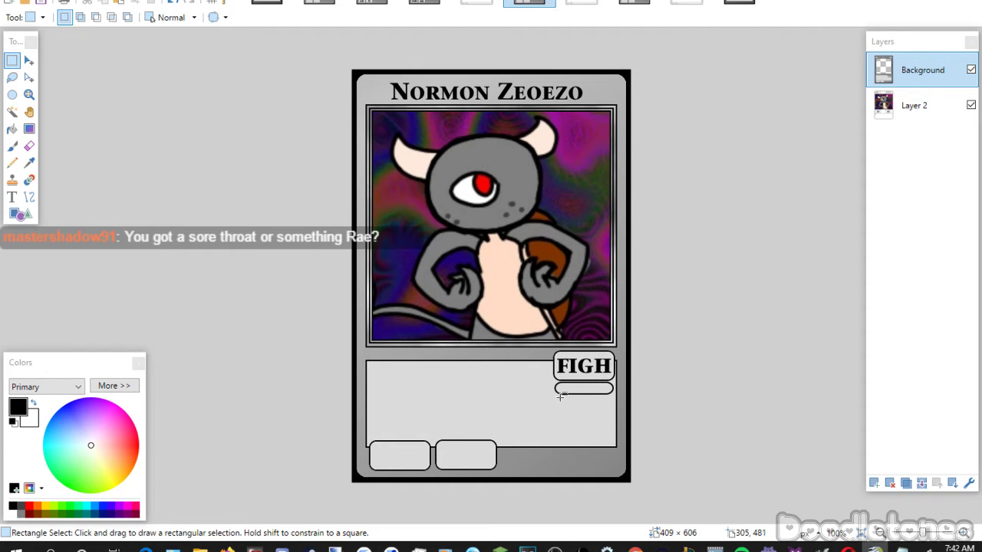
Add the text "Creature" at size 11, centred in the narrow pill-shaped box of the Normon Zeoezo card.
{"action": "left_click", "coordinate": [12, 197]}
{"action": "left_click", "coordinate": [533, 393]}
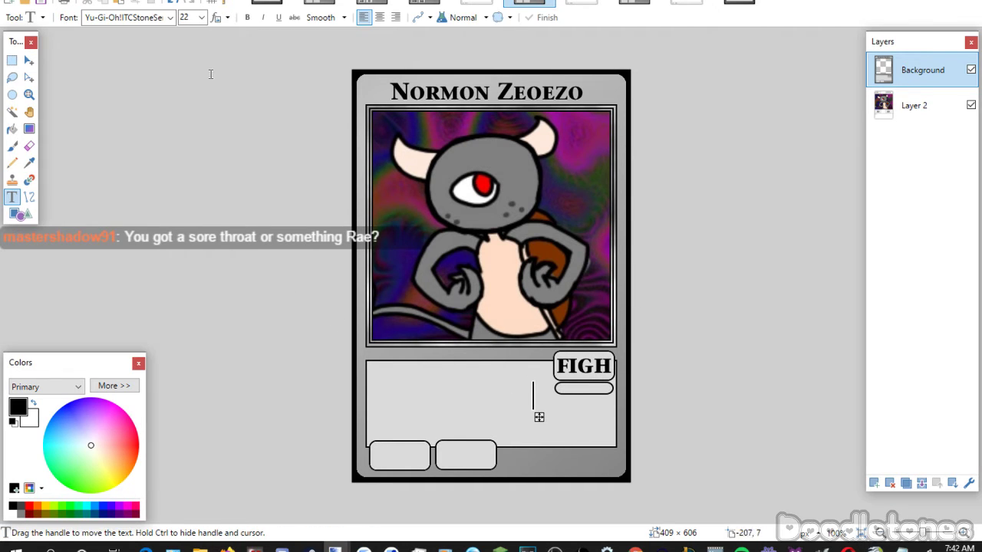
{"action": "scroll", "coordinate": [203, 17], "scroll_direction": "down", "scroll_amount": 3}
{"action": "type", "text": "Creature"}
{"action": "key", "text": "Return"}
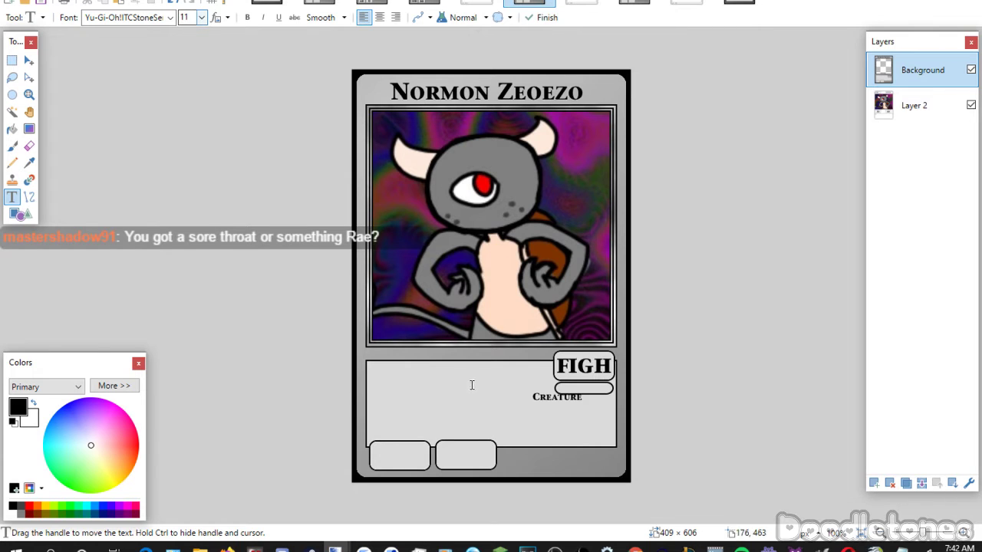
{"action": "left_click_drag", "start_coordinate": [540, 426], "coordinate": [565, 418]}
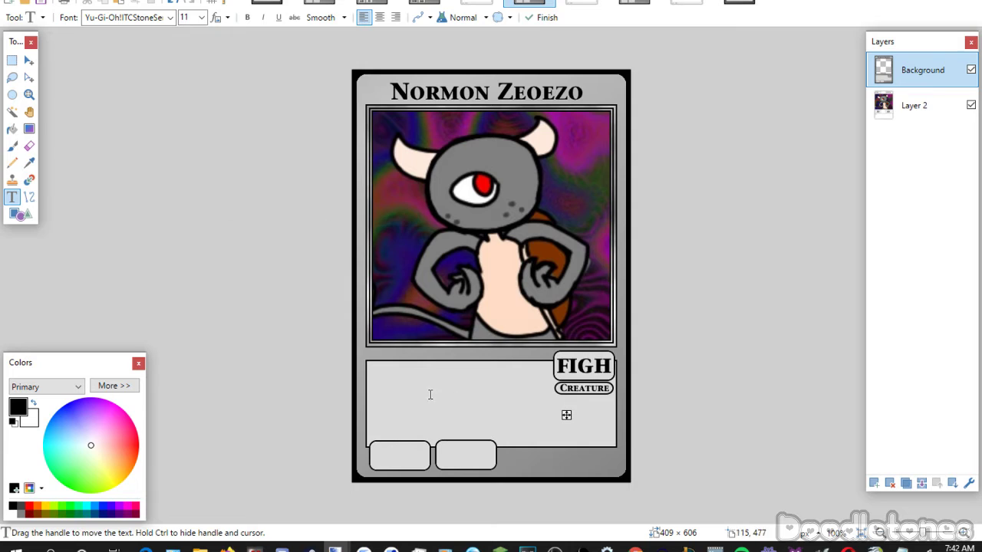
Add the stats "30" and "60" at size 28, each centred in one of the two lower rounded boxes of the Normon Zeoezo card.
{"action": "left_click", "coordinate": [390, 457]}
{"action": "scroll", "coordinate": [201, 17], "scroll_direction": "up", "scroll_amount": 3}
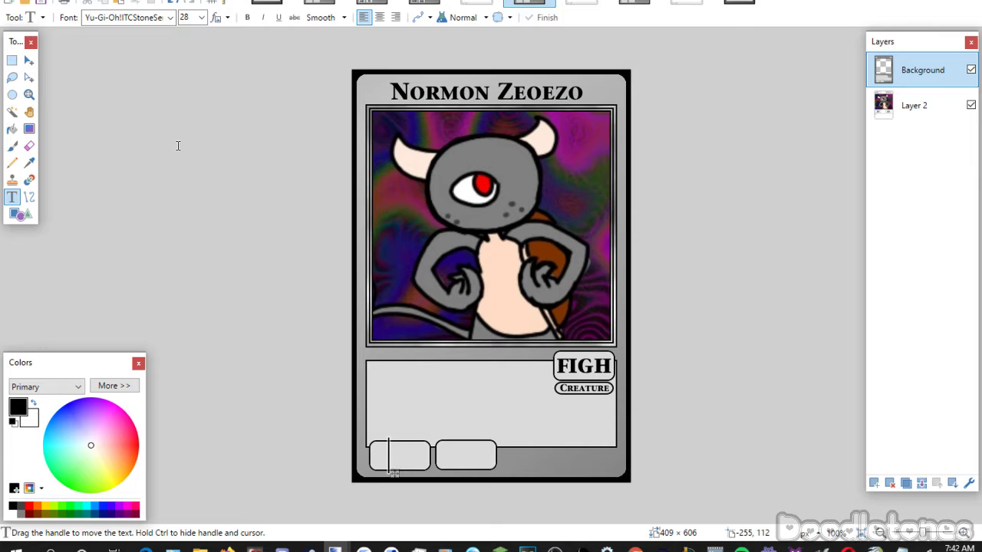
{"action": "type", "text": "30"}
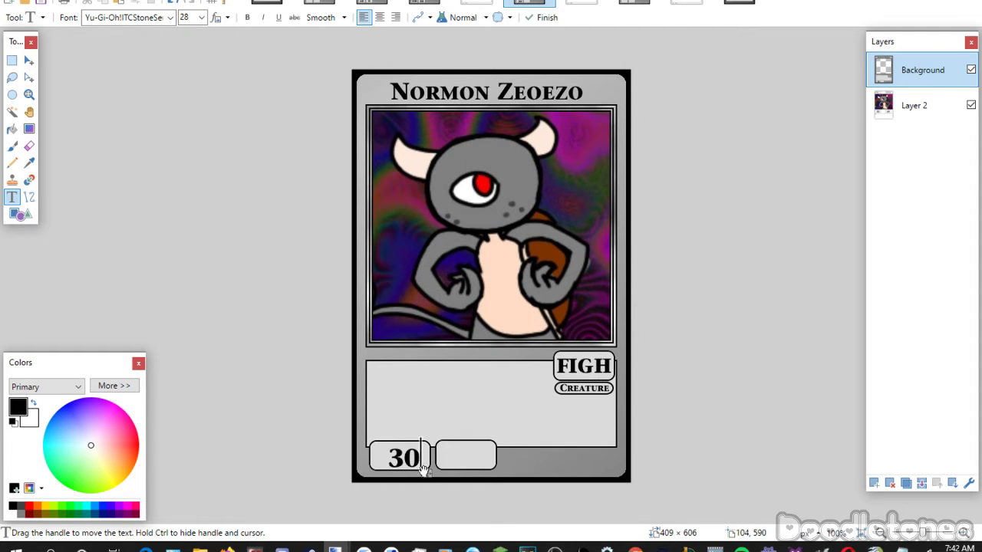
{"action": "left_click_drag", "start_coordinate": [424, 470], "coordinate": [422, 477]}
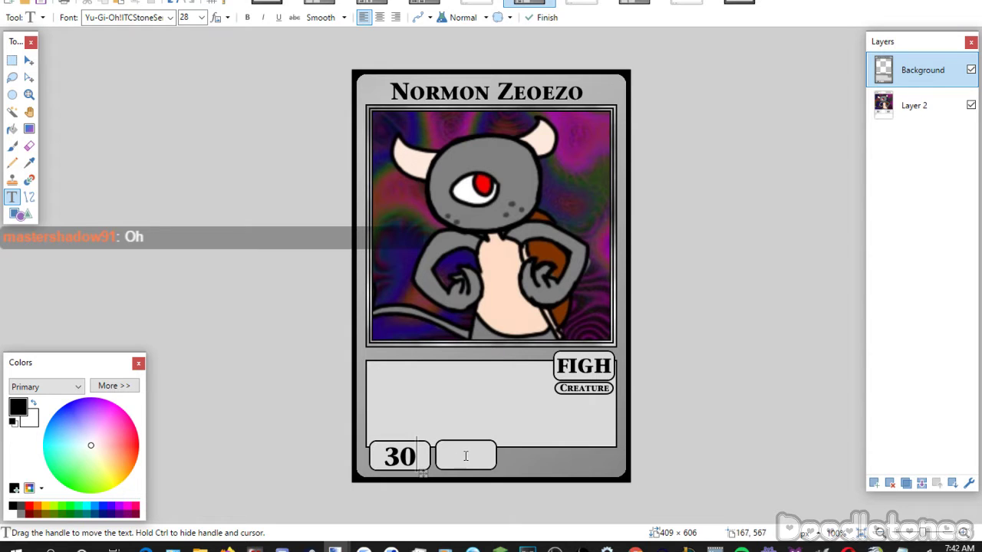
{"action": "left_click", "coordinate": [495, 424]}
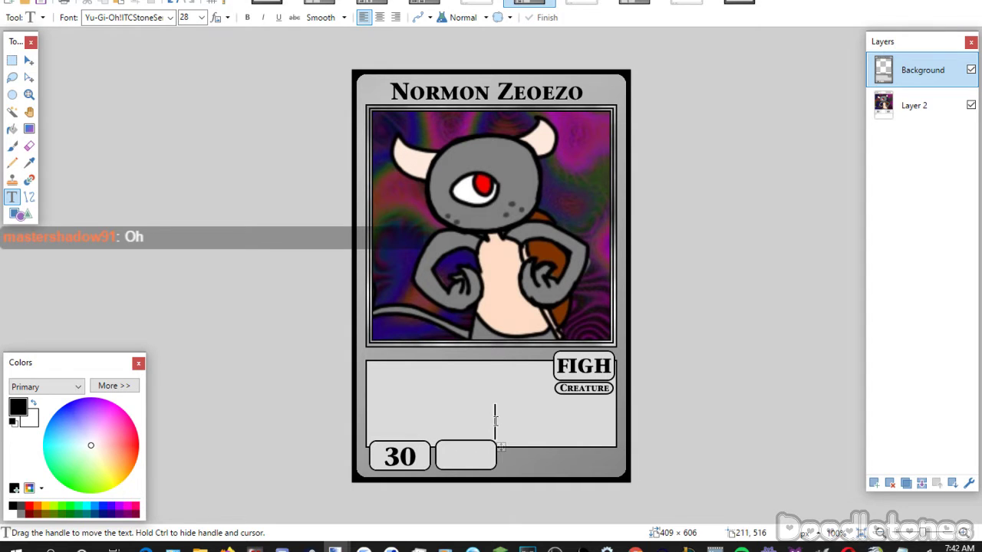
{"action": "type", "text": "60"}
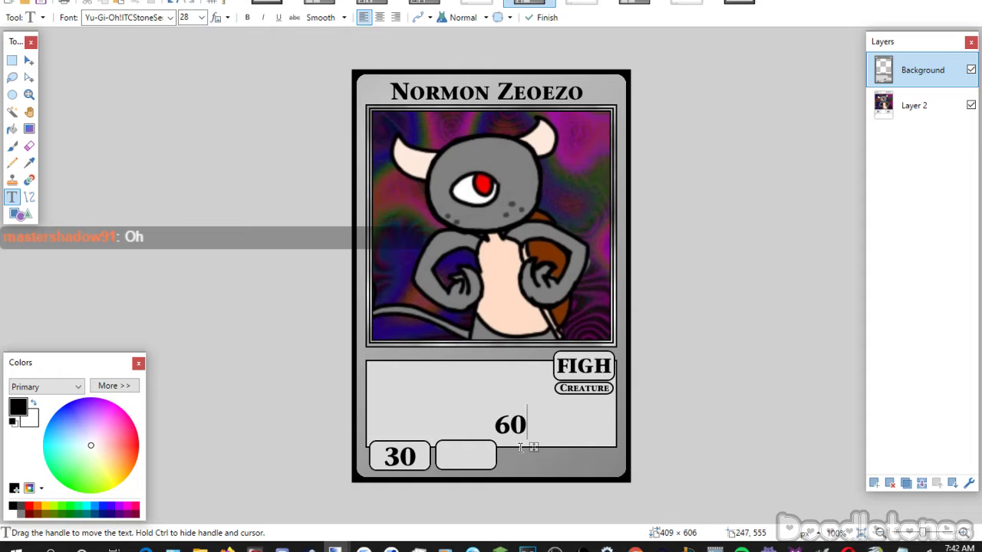
{"action": "left_click_drag", "start_coordinate": [532, 447], "coordinate": [491, 475]}
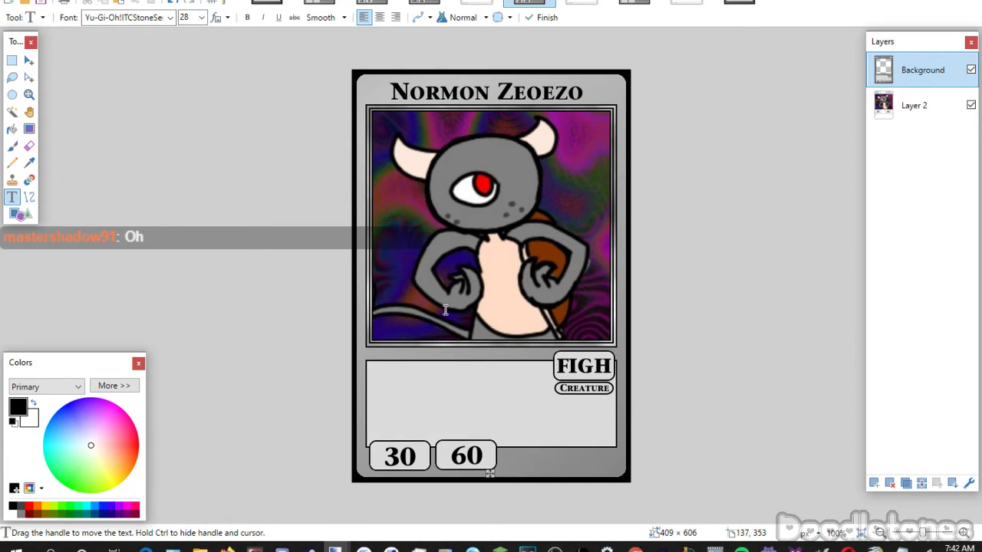
Add the description "(Effectless)" in Yu-Gi-Oh! Matrix Book size 11 at the upper-left corner of the Normon Zeoezo card's text box.
{"action": "left_click", "coordinate": [363, 384]}
{"action": "left_click", "coordinate": [201, 17]}
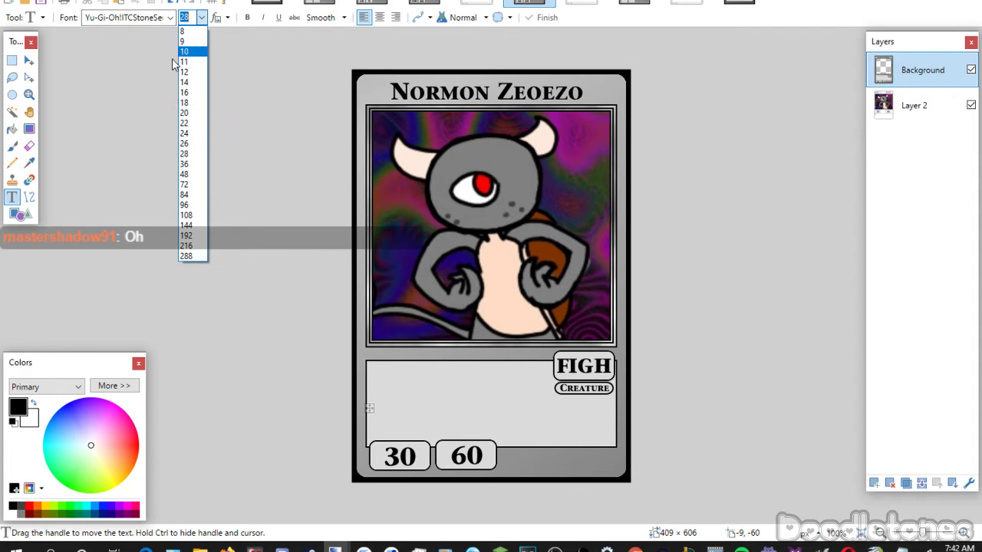
{"action": "left_click", "coordinate": [189, 54]}
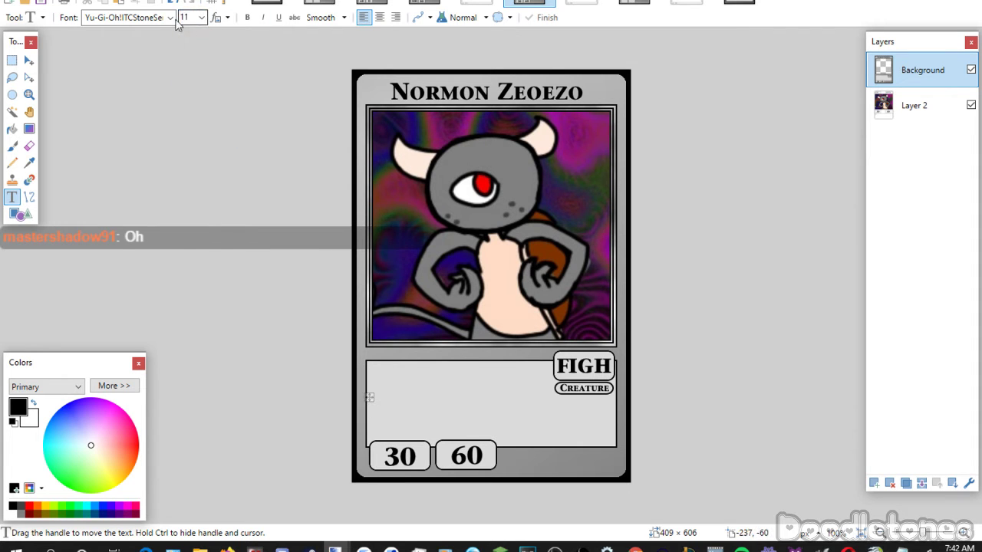
{"action": "left_click", "coordinate": [170, 18]}
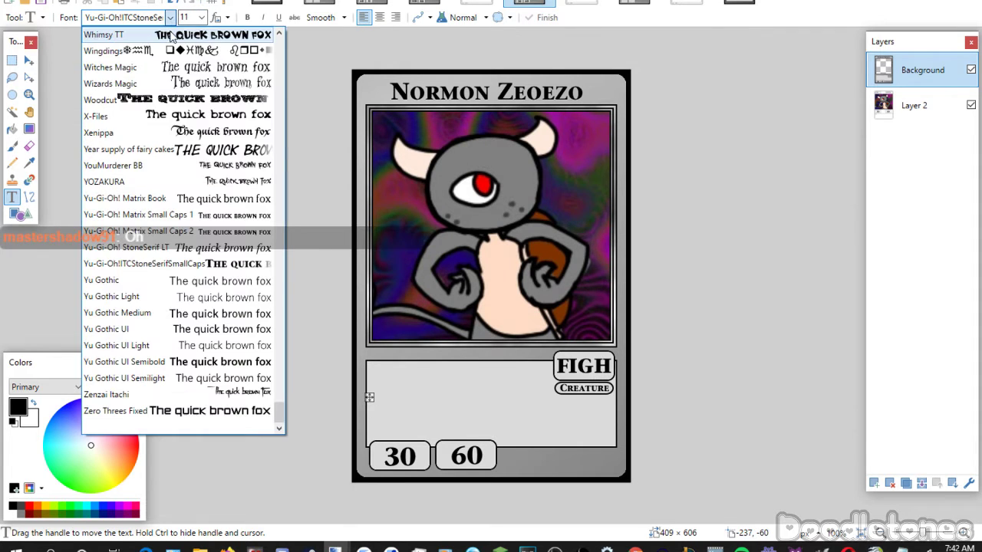
{"action": "left_click", "coordinate": [213, 201]}
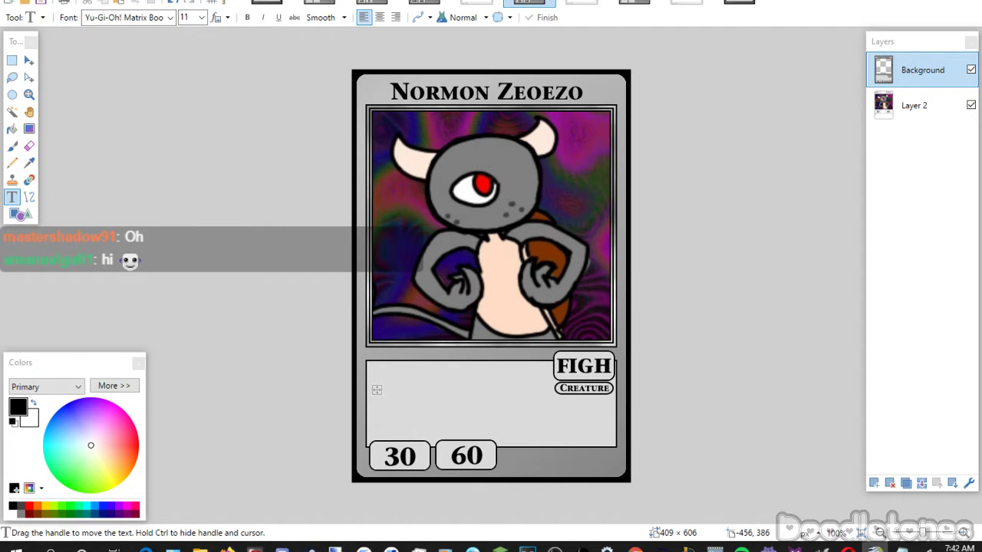
{"action": "left_click", "coordinate": [381, 390]}
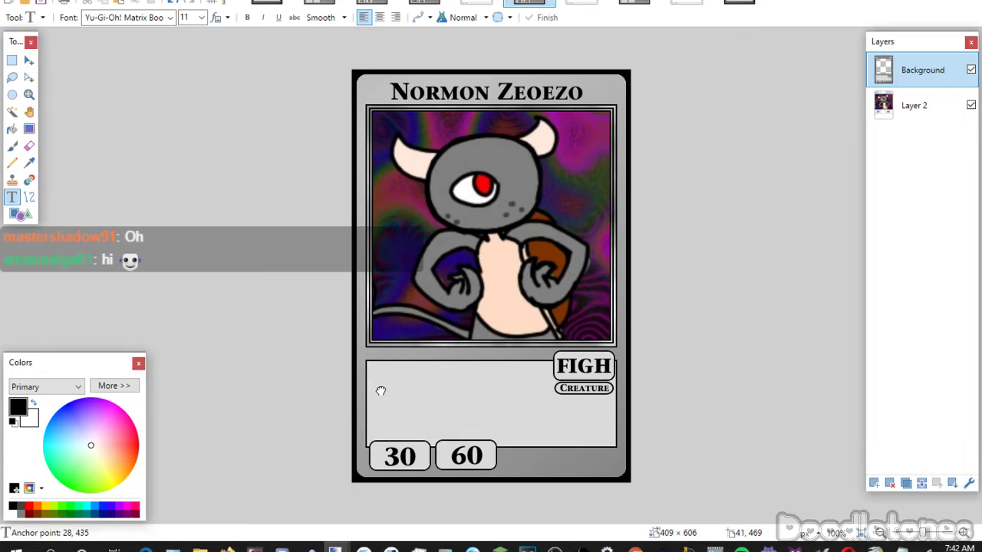
{"action": "type", "text": "(Effectless)"}
{"action": "left_click_drag", "start_coordinate": [379, 406], "coordinate": [378, 397]}
{"action": "left_click", "coordinate": [12, 60]}
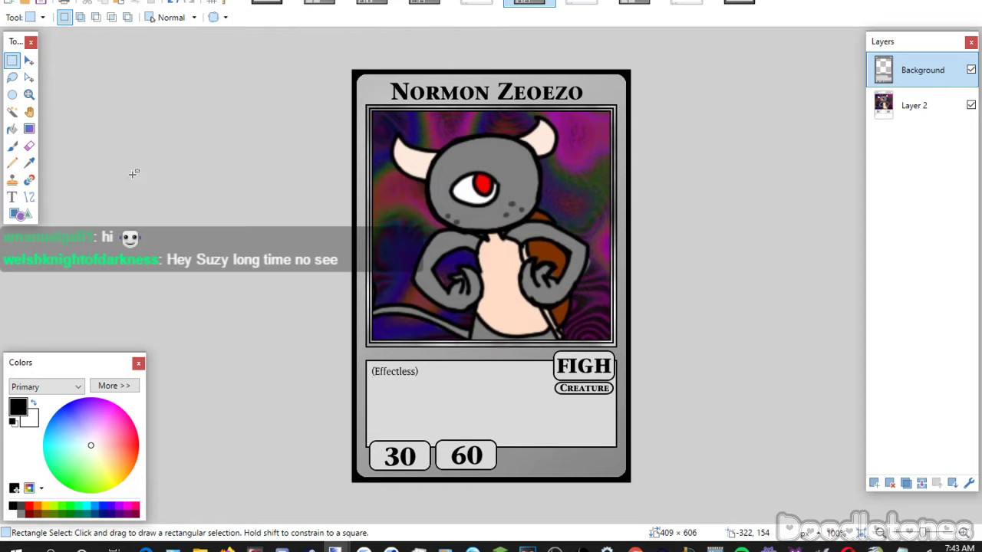
Merge the Background layer down into Layer 2 and close the old Normon Zeoezo source card image.
{"action": "left_click", "coordinate": [923, 483]}
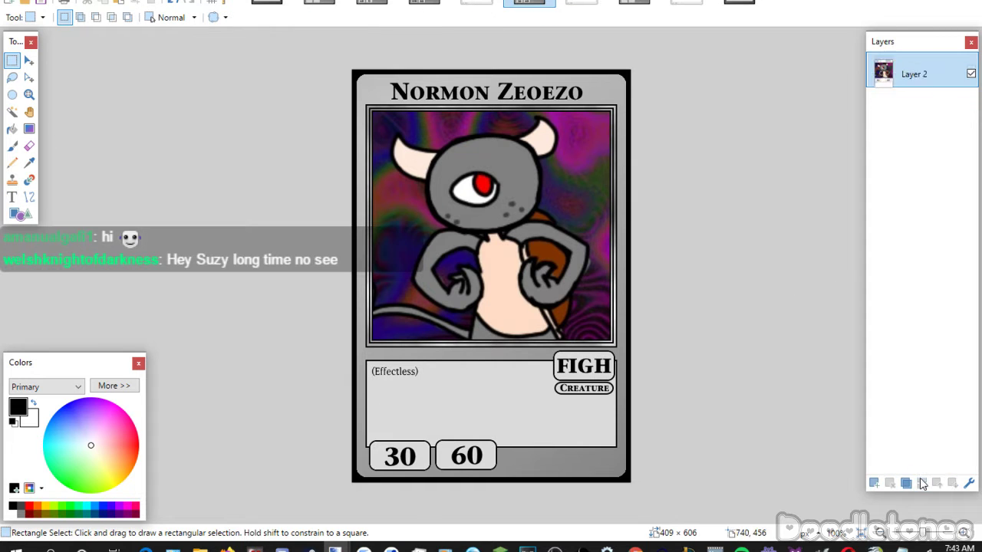
{"action": "left_click", "coordinate": [491, 4]}
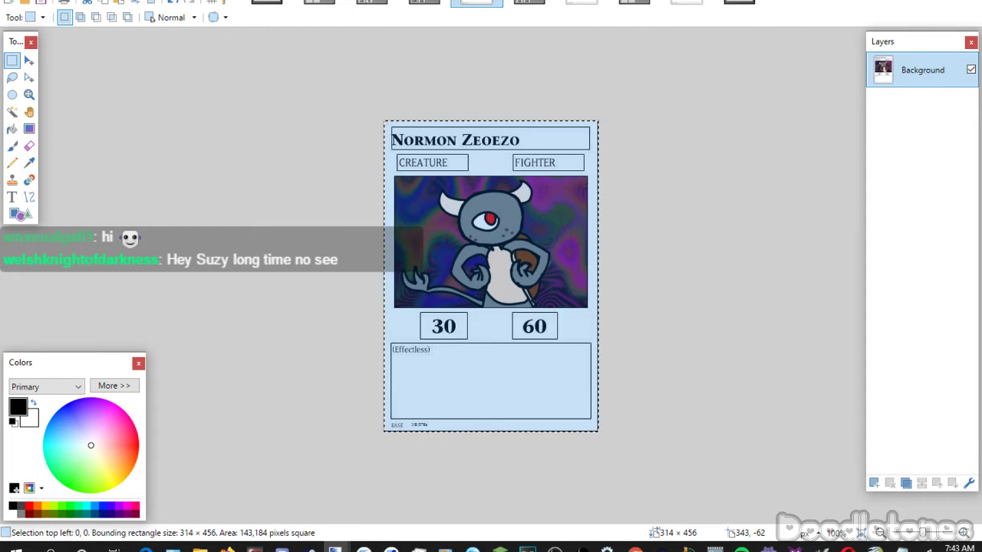
{"action": "left_click", "coordinate": [513, 2]}
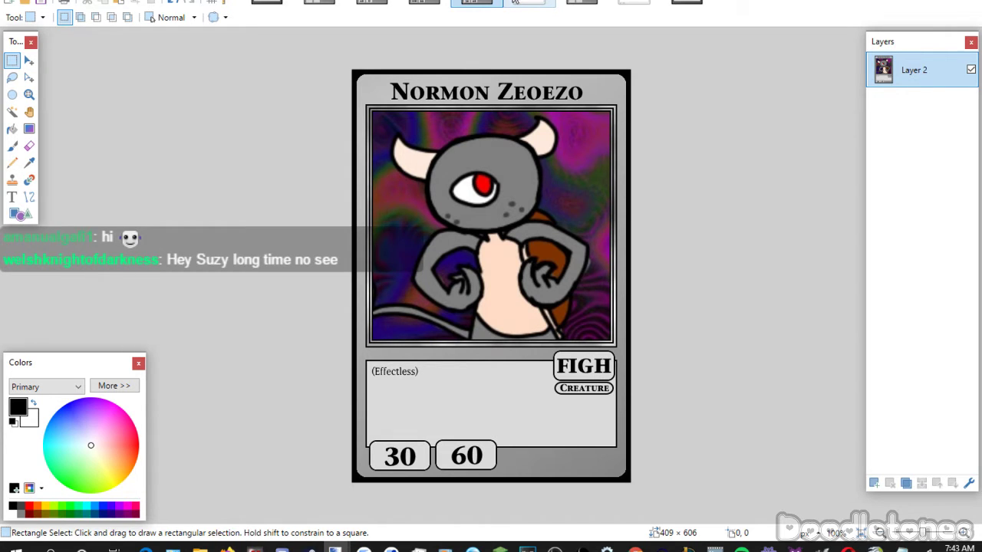
Copy the whole "Iwnd, Doodle God of the Wind" card and paste it on a new layer beneath the next blank template.
{"action": "left_click", "coordinate": [528, 2]}
{"action": "key", "text": "ctrl+a"}
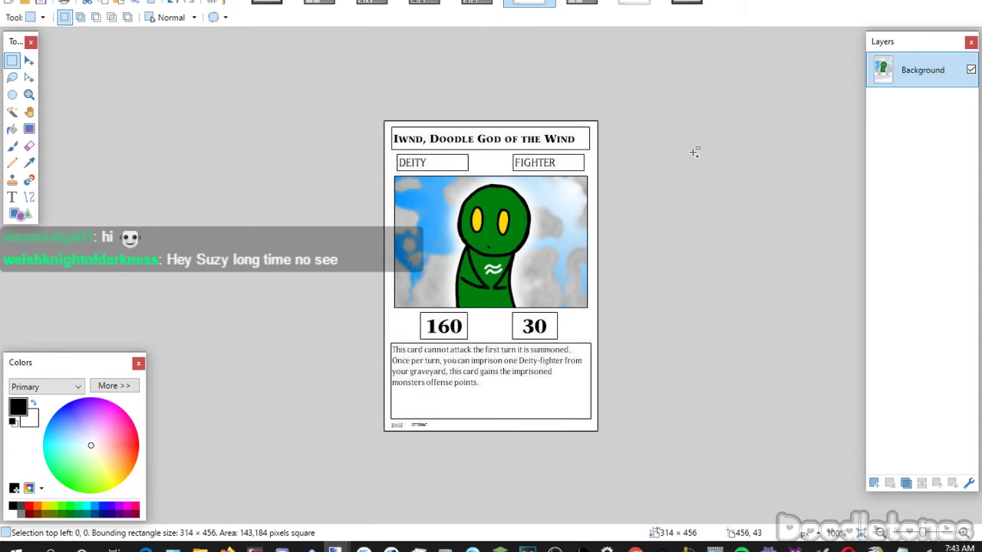
{"action": "left_click", "coordinate": [582, 3]}
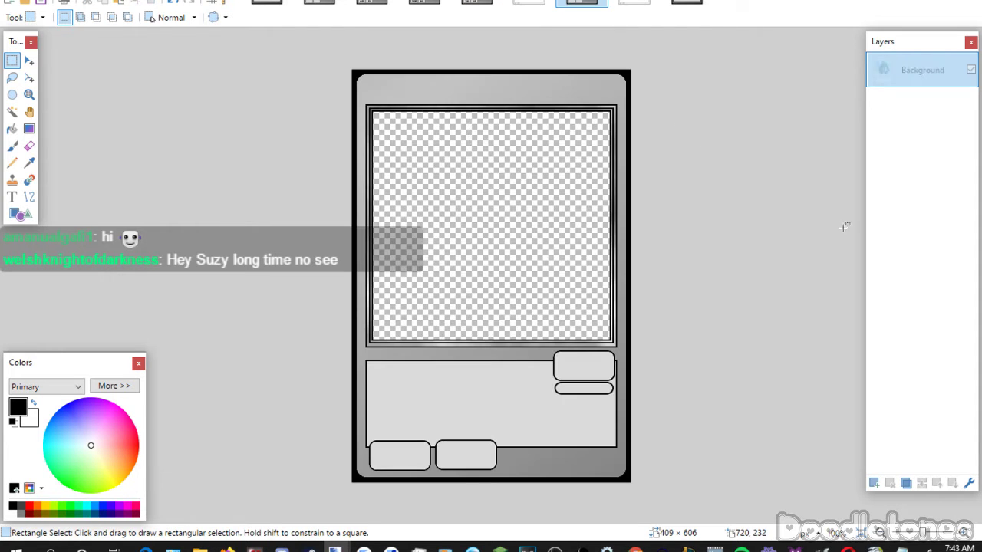
{"action": "left_click", "coordinate": [877, 484]}
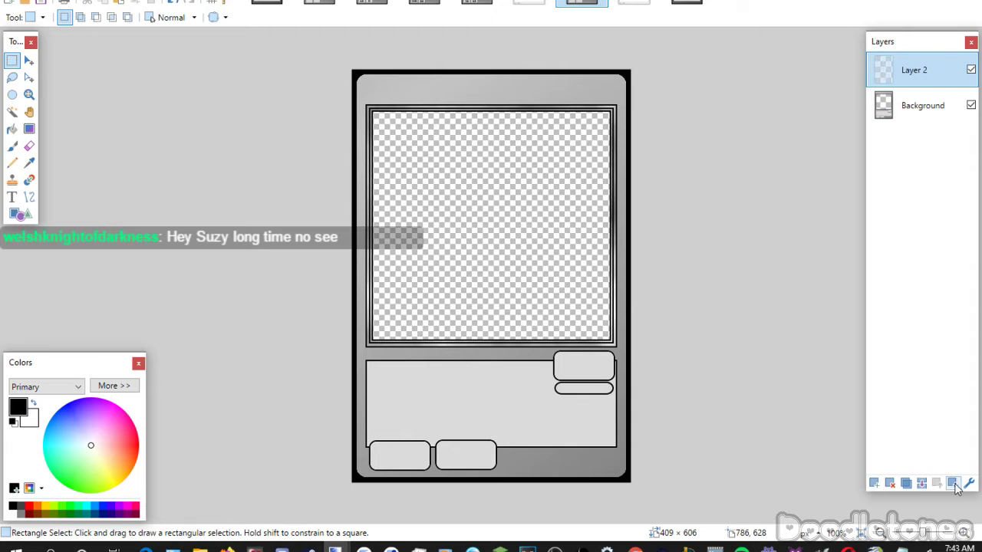
{"action": "left_click", "coordinate": [952, 484]}
{"action": "key", "text": "ctrl+v"}
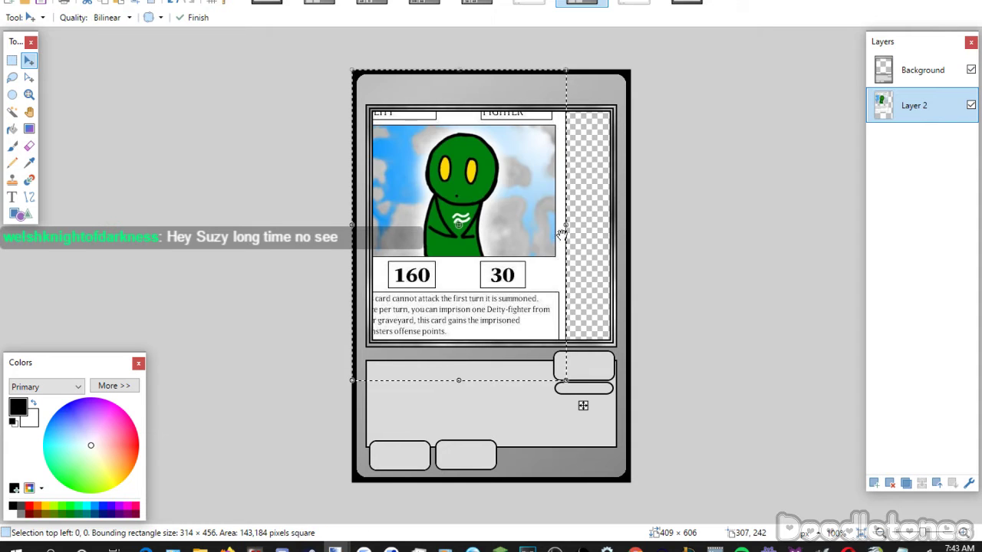
Enlarge the pasted Iwnd card to about 567 × 822 pixels, position its artwork to fill the template's picture frame, and deselect it.
{"action": "left_click_drag", "start_coordinate": [566, 226], "coordinate": [684, 226]}
{"action": "left_click_drag", "start_coordinate": [576, 242], "coordinate": [532, 280]}
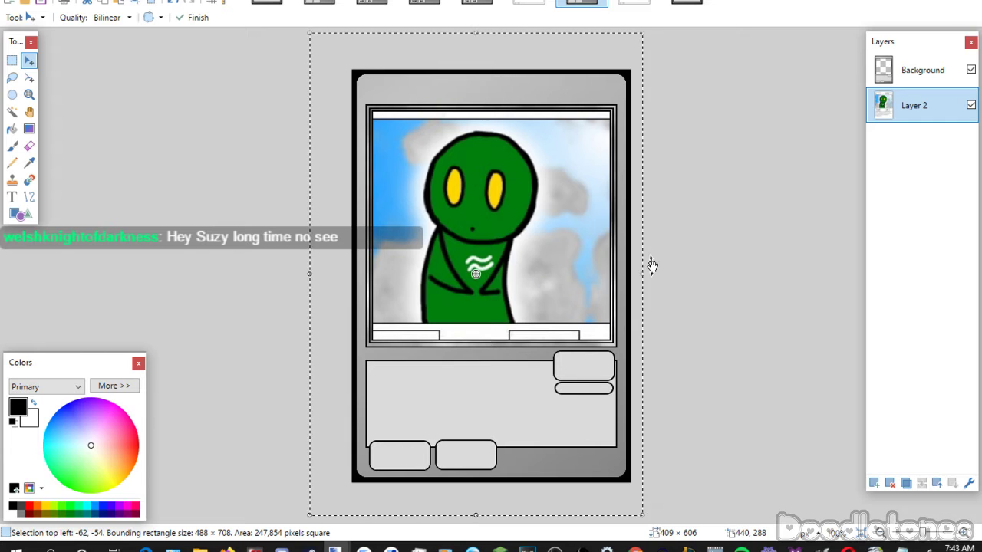
{"action": "left_click_drag", "start_coordinate": [649, 267], "coordinate": [588, 297]}
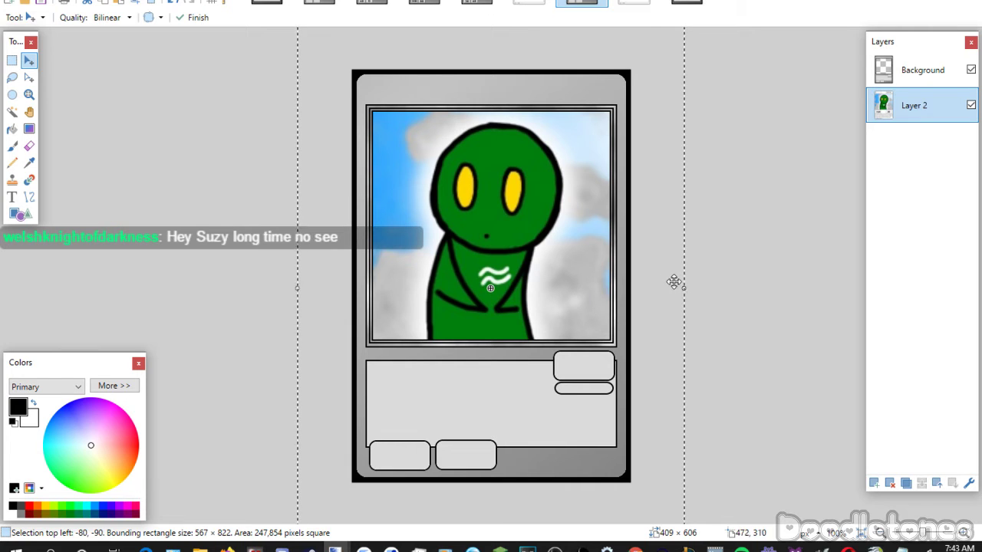
{"action": "mouse_move", "coordinate": [681, 287]}
{"action": "left_mouse_down"}
{"action": "mouse_move", "coordinate": [670, 285]}
{"action": "mouse_move", "coordinate": [679, 285]}
{"action": "left_mouse_up"}
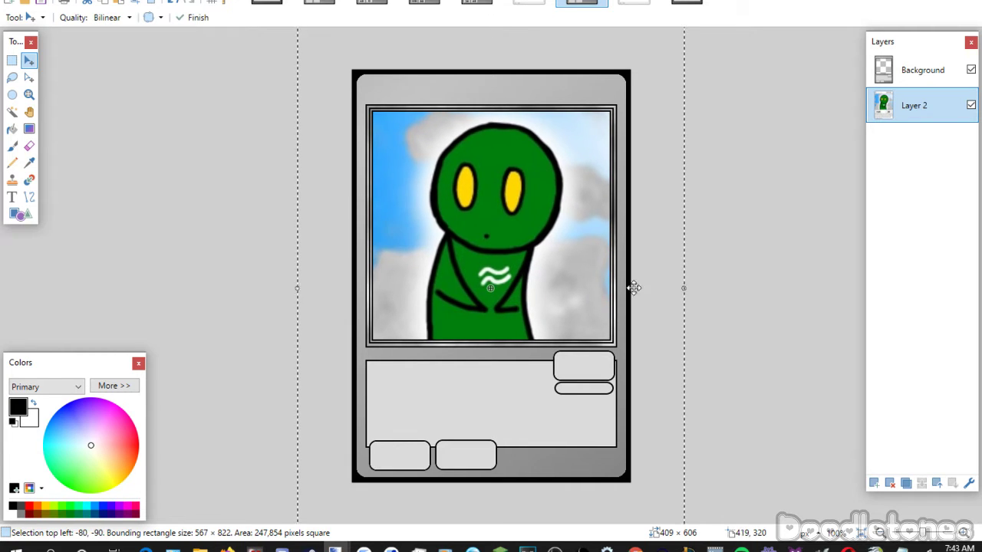
{"action": "key", "text": "ctrl+z"}
{"action": "left_click_drag", "start_coordinate": [594, 286], "coordinate": [590, 286]}
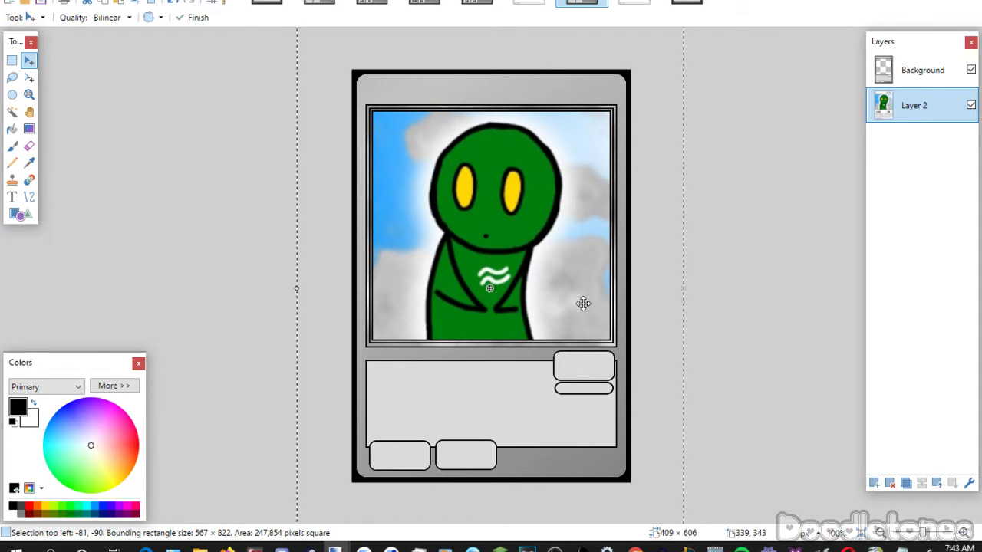
{"action": "left_click", "coordinate": [11, 61]}
{"action": "left_click", "coordinate": [75, 74]}
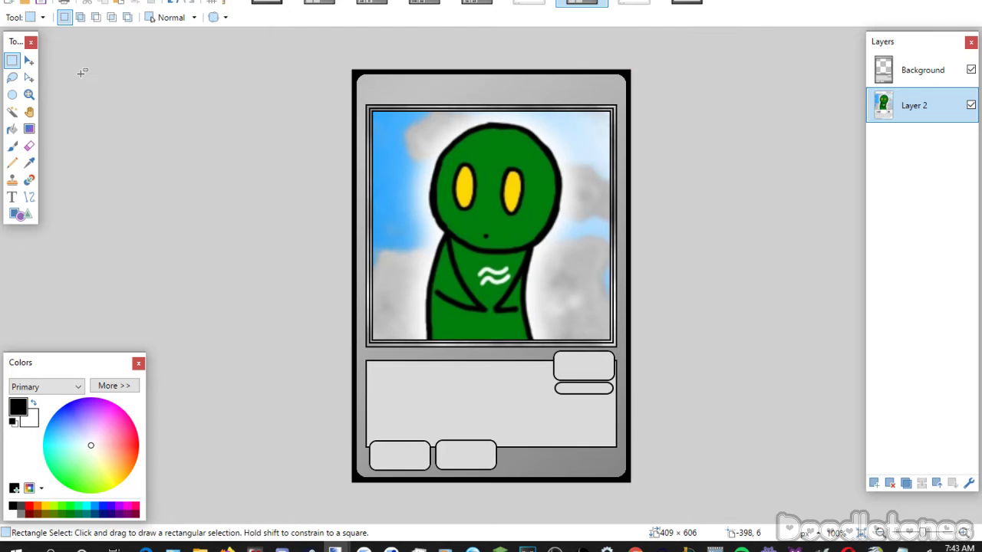
Rotate the old Iwnd, Doodle God of the Wind card image 90° clockwise.
{"action": "left_click", "coordinate": [529, 4]}
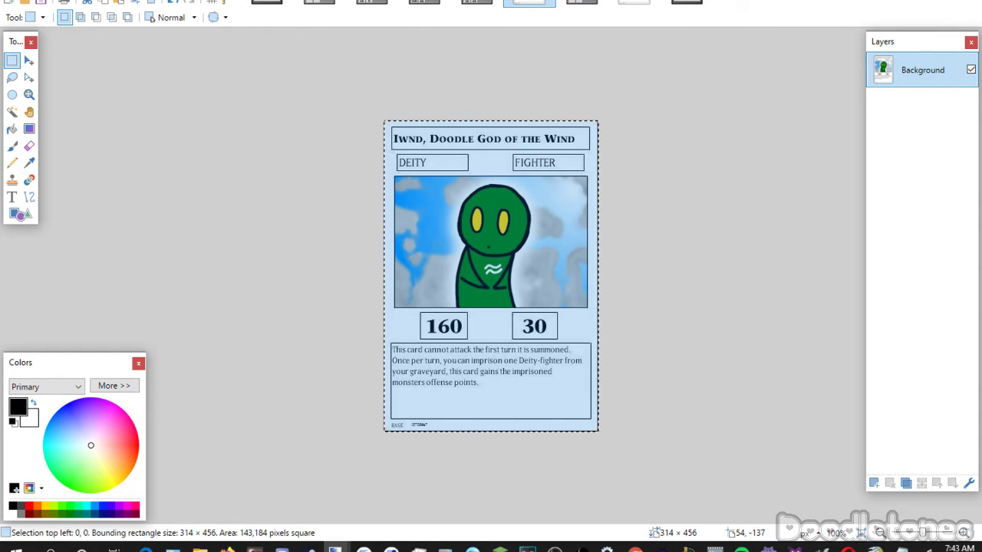
{"action": "left_click", "coordinate": [85, 2]}
{"action": "left_click", "coordinate": [130, 89]}
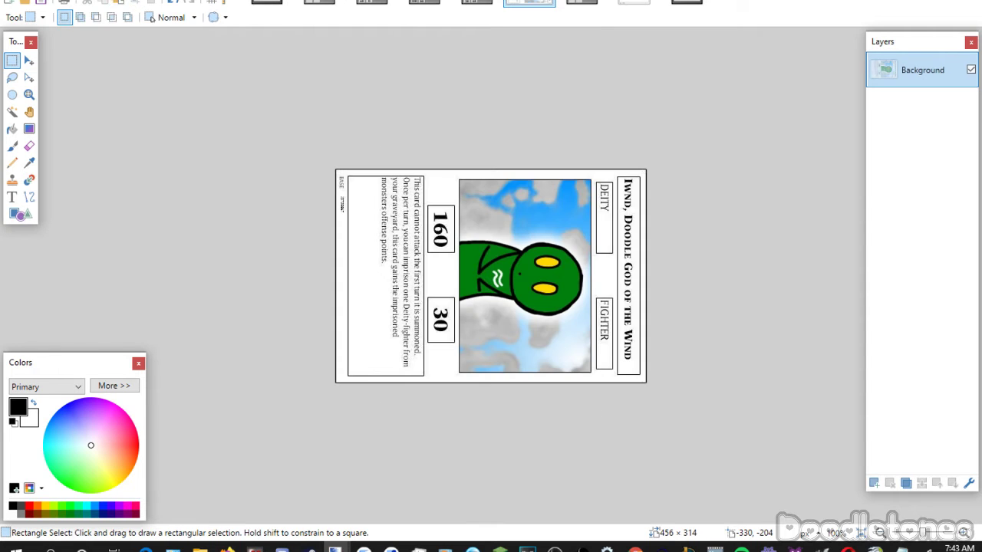
Resize the rotated Iwnd card image to 150 percent.
{"action": "left_click", "coordinate": [84, 3]}
{"action": "left_click", "coordinate": [115, 16]}
{"action": "left_click", "coordinate": [427, 178]}
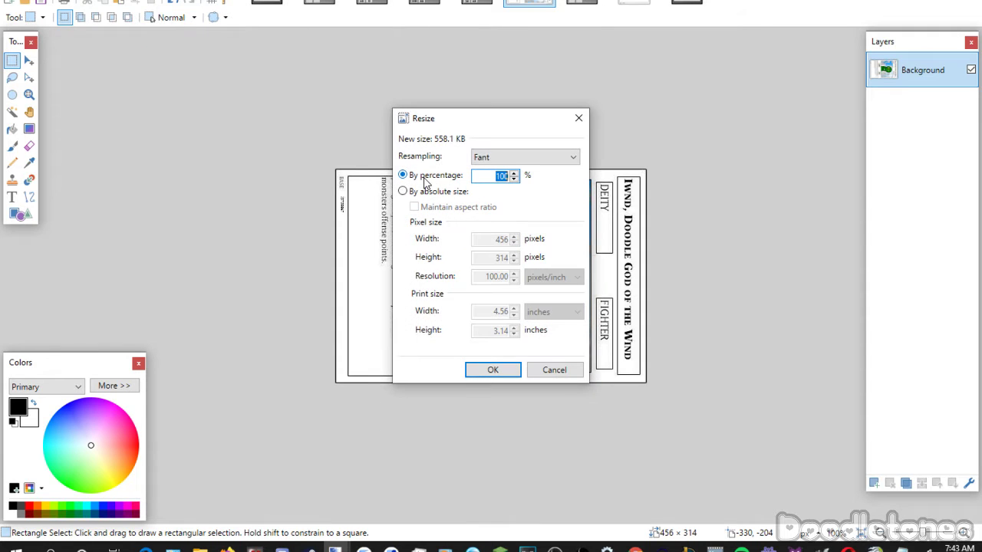
{"action": "type", "text": "130"}
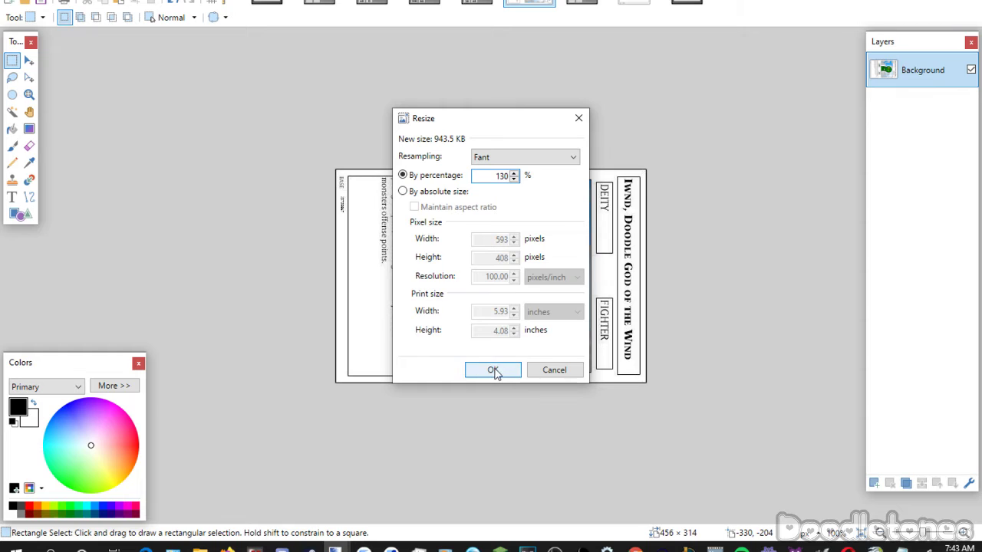
{"action": "key", "text": "BackSpace"}
{"action": "key", "text": "BackSpace"}
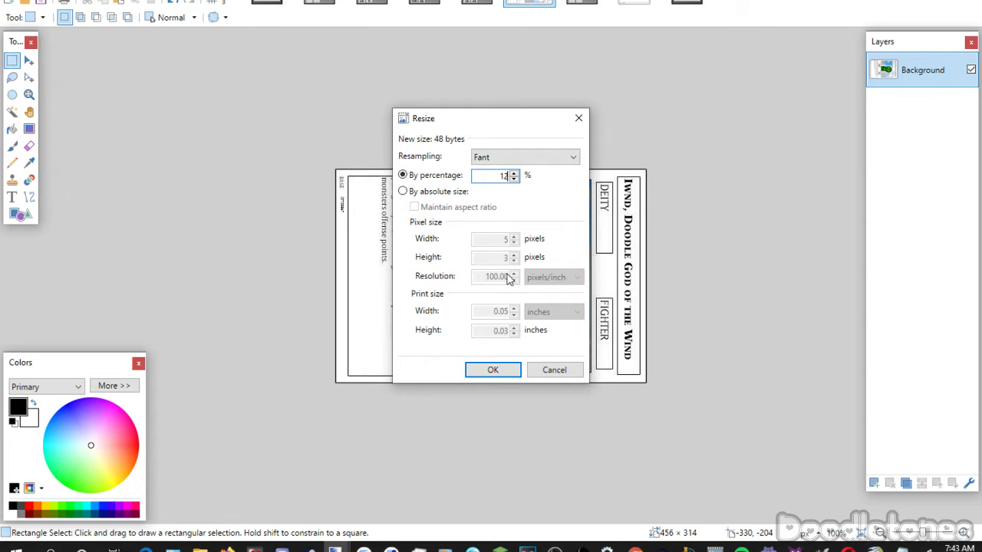
{"action": "type", "text": "50"}
{"action": "left_click", "coordinate": [494, 375]}
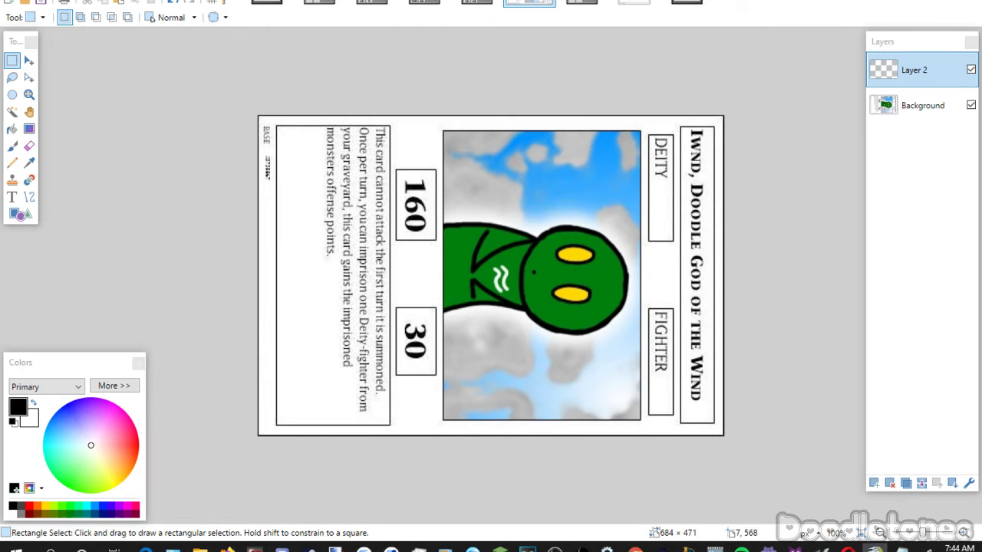
Add the title "Iwnd, Doodle God of the Wind" across the rotated card's Layer 2 in Yu-Gi-Oh!ITCStoneSerifSmallCaps, size 26, with the whole line on the canvas.
{"action": "left_click", "coordinate": [12, 197]}
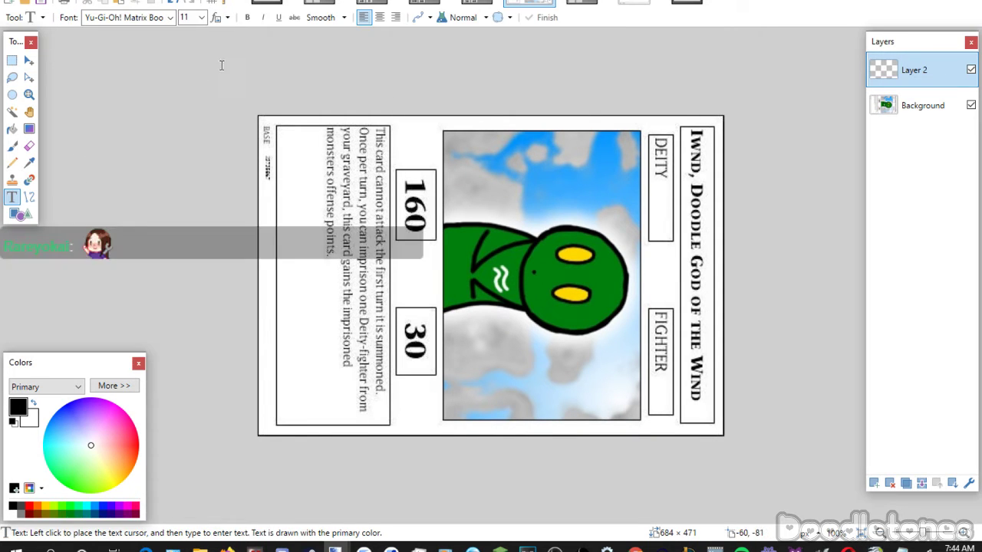
{"action": "left_click", "coordinate": [201, 17]}
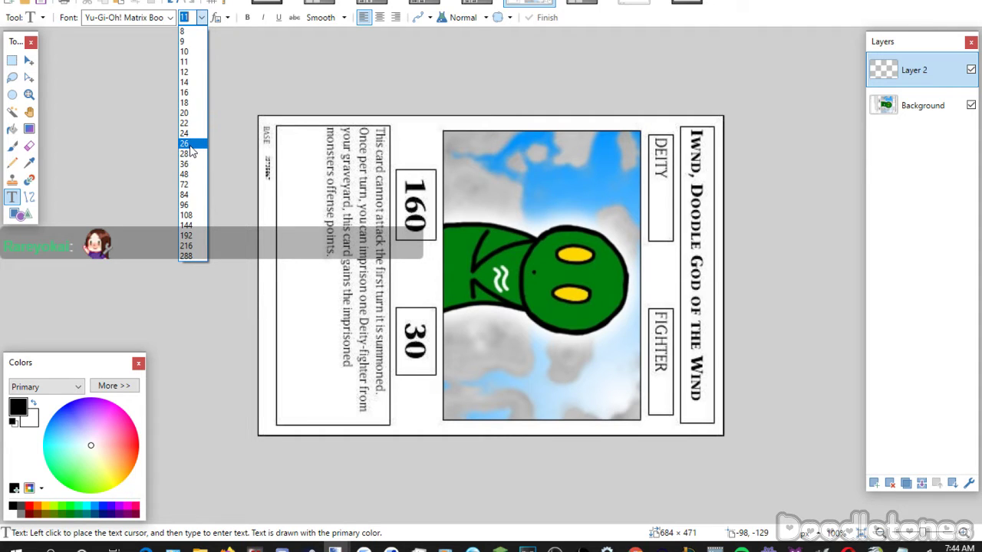
{"action": "left_click", "coordinate": [190, 145]}
{"action": "left_click", "coordinate": [169, 17]}
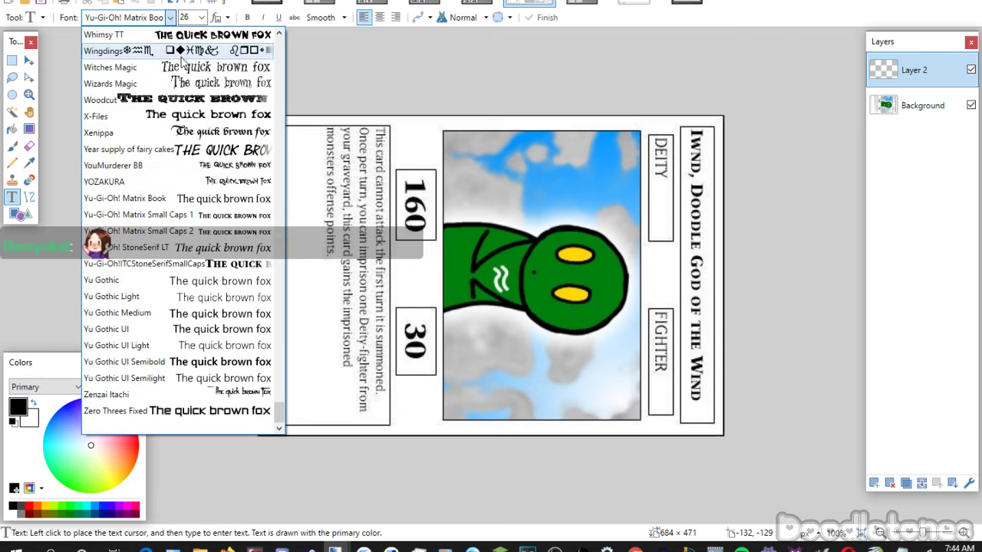
{"action": "left_click", "coordinate": [177, 251]}
{"action": "left_click", "coordinate": [344, 260]}
{"action": "type", "text": "Iwnd, Doodle God of the Wind"}
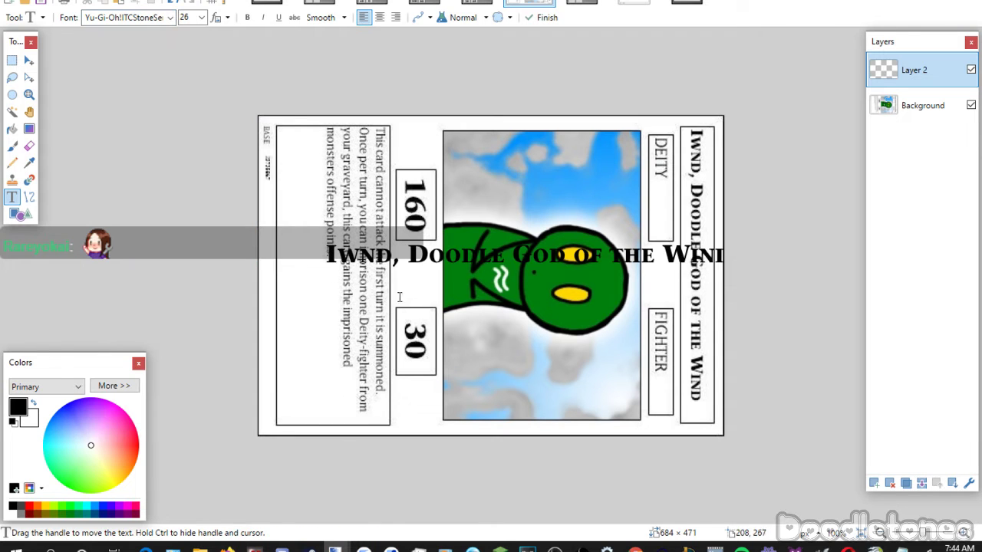
{"action": "left_click_drag", "start_coordinate": [332, 316], "coordinate": [302, 322]}
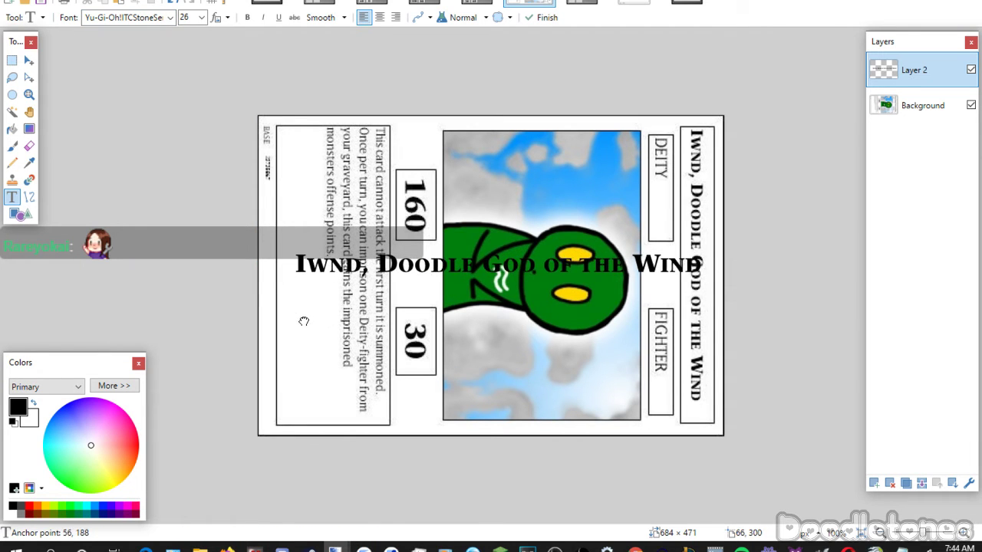
Cut the title text from the rotated card and paste it on a new layer above the Iwnd card template's Background layer.
{"action": "left_click", "coordinate": [11, 60]}
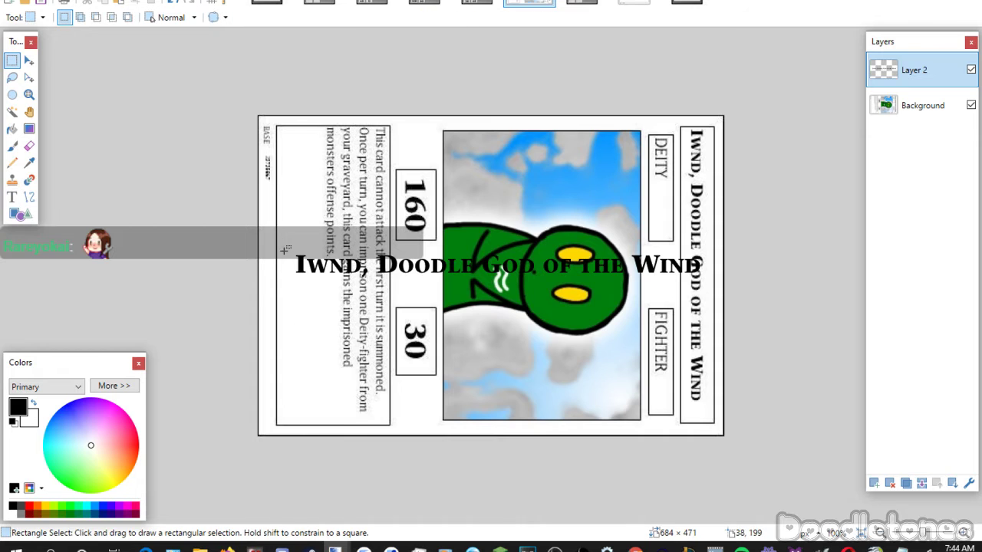
{"action": "left_click_drag", "start_coordinate": [284, 251], "coordinate": [713, 285]}
{"action": "key", "text": "ctrl+x"}
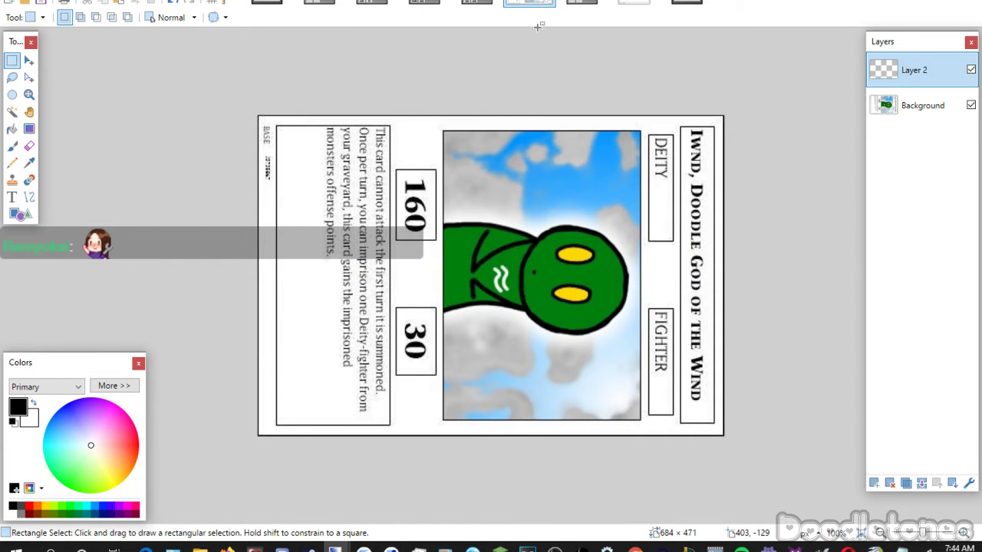
{"action": "left_click", "coordinate": [477, 4]}
{"action": "left_click", "coordinate": [581, 4]}
{"action": "left_click", "coordinate": [913, 70]}
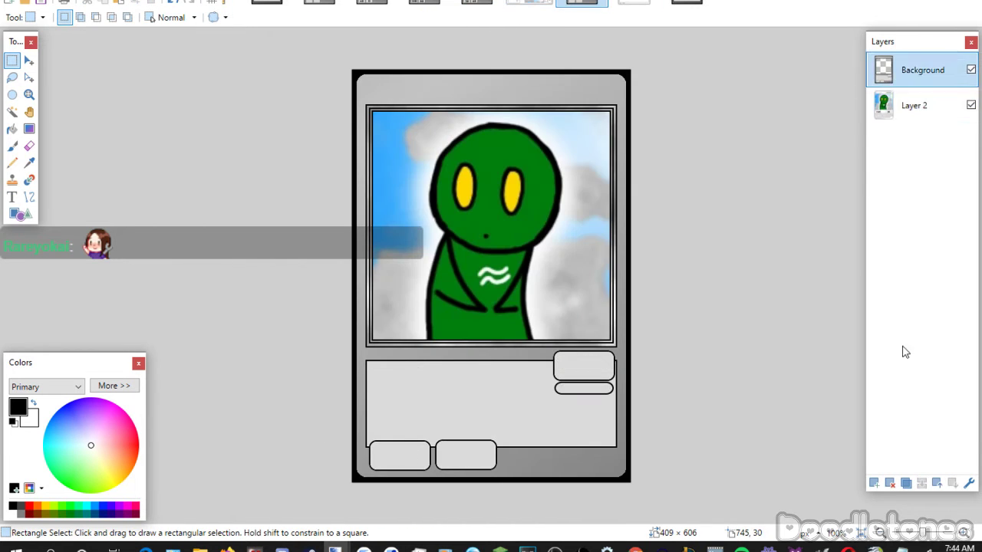
{"action": "left_click", "coordinate": [874, 483]}
{"action": "key", "text": "ctrl+v"}
Narrow the pasted title to about 400 × 52 pixels, fit it in the bar above the picture frame, and deselect it.
{"action": "left_click", "coordinate": [457, 337]}
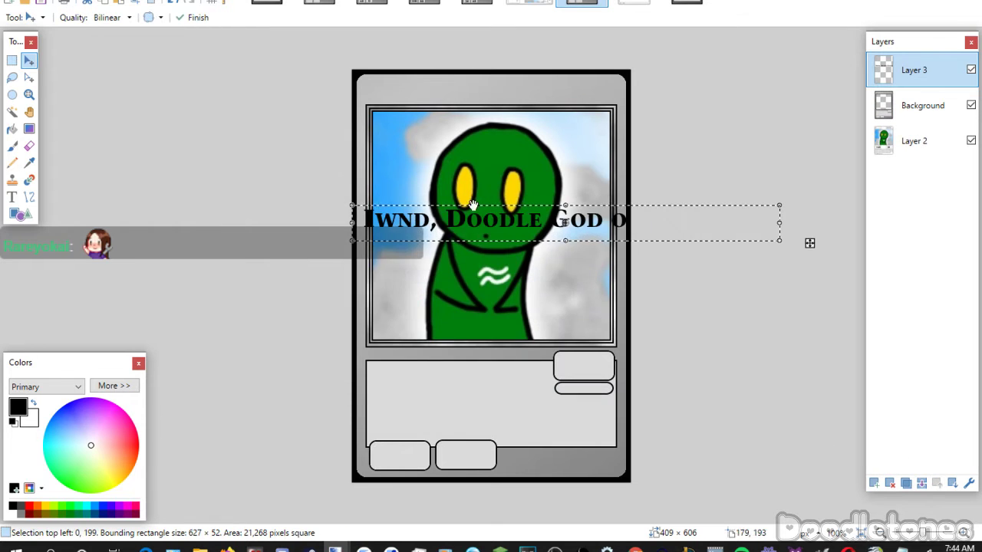
{"action": "mouse_move", "coordinate": [811, 243]}
{"action": "left_mouse_down"}
{"action": "mouse_move", "coordinate": [811, 115]}
{"action": "mouse_move", "coordinate": [741, 98]}
{"action": "mouse_move", "coordinate": [604, 96]}
{"action": "left_mouse_up"}
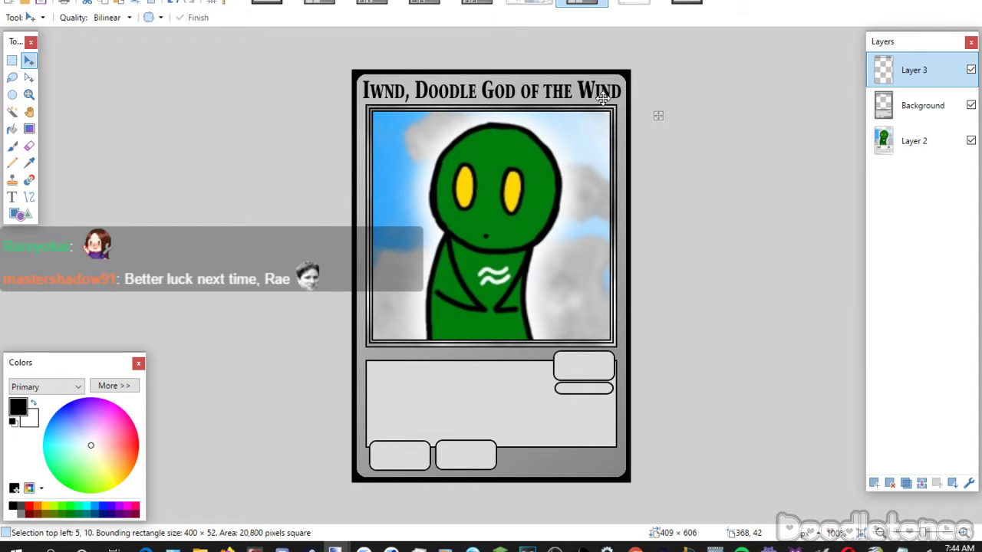
{"action": "left_click", "coordinate": [12, 59]}
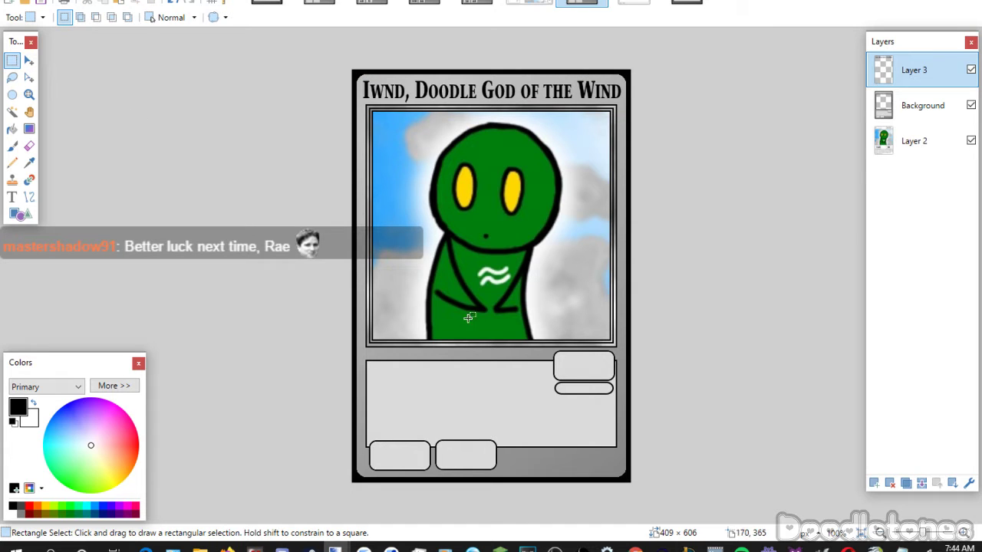
Add the type text "FIGH" at size 22, centred in the larger box below the picture frame.
{"action": "left_click", "coordinate": [11, 197]}
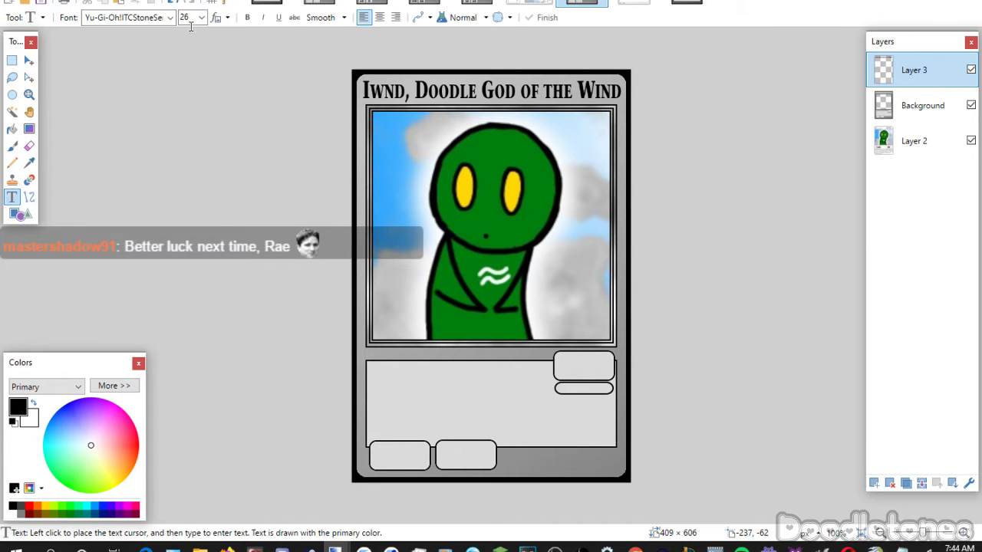
{"action": "left_click", "coordinate": [563, 360]}
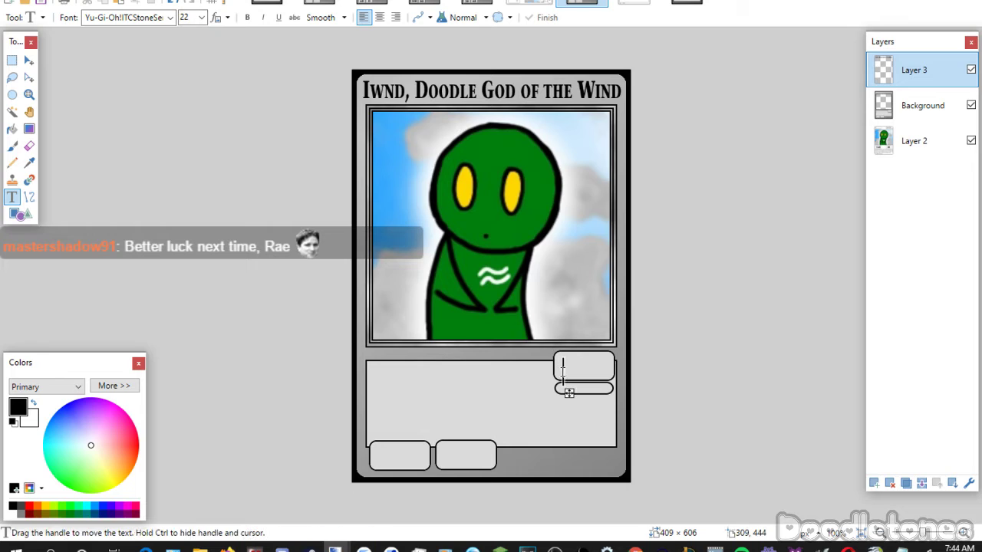
{"action": "type", "text": "FIGH"}
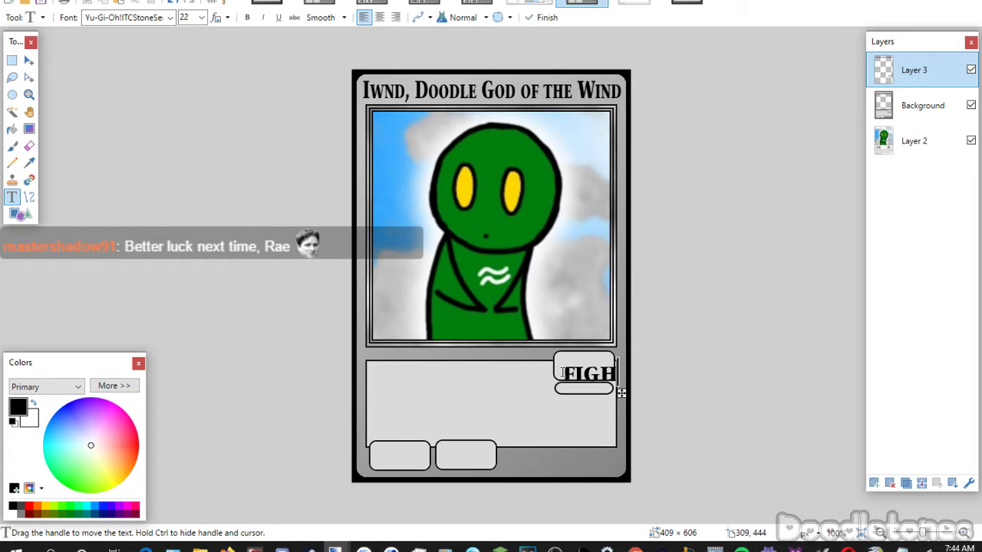
{"action": "left_click_drag", "start_coordinate": [621, 393], "coordinate": [616, 384]}
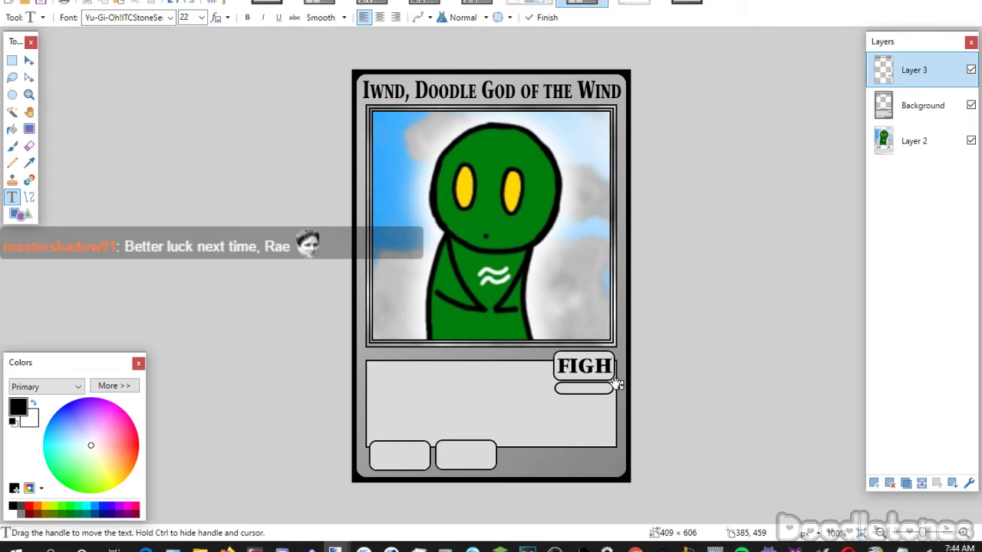
{"action": "left_click", "coordinate": [11, 60]}
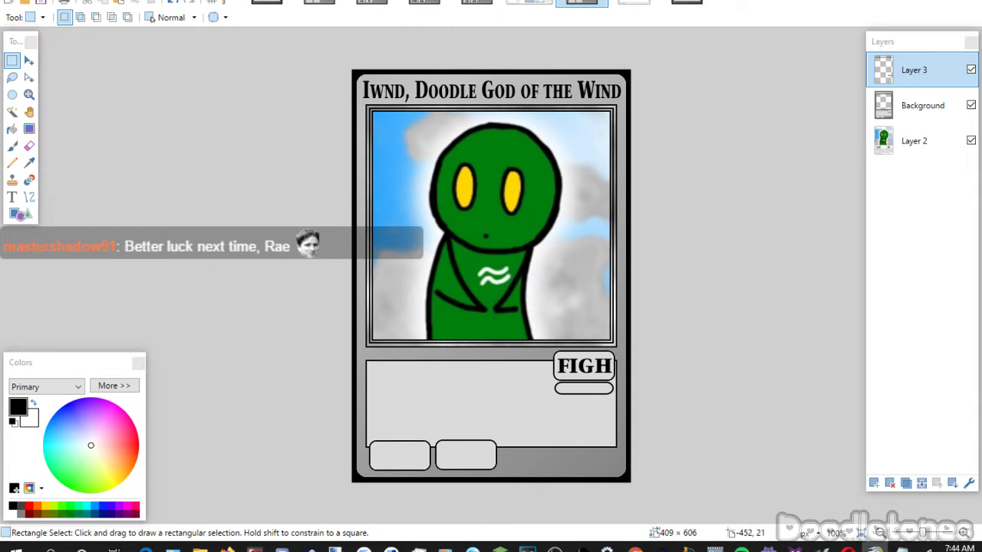
Add the text "Deity" at size 11, centred in the narrow box beneath FIGH.
{"action": "left_click", "coordinate": [11, 197]}
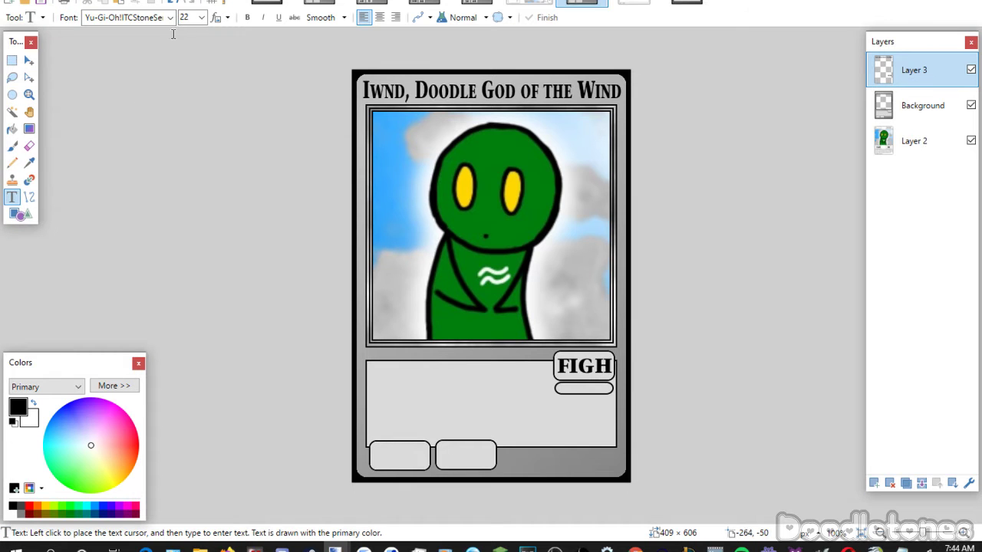
{"action": "scroll", "coordinate": [202, 17], "scroll_direction": "down", "scroll_amount": 4}
{"action": "scroll", "coordinate": [202, 17], "scroll_direction": "down", "scroll_amount": 1}
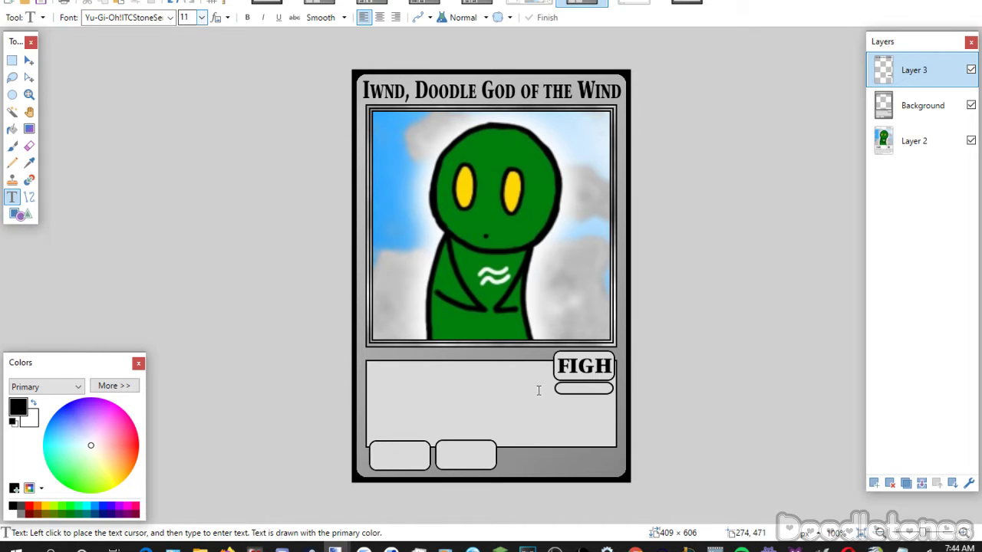
{"action": "left_click", "coordinate": [559, 393]}
{"action": "type", "text": "Deity"}
{"action": "left_click_drag", "start_coordinate": [570, 420], "coordinate": [579, 418]}
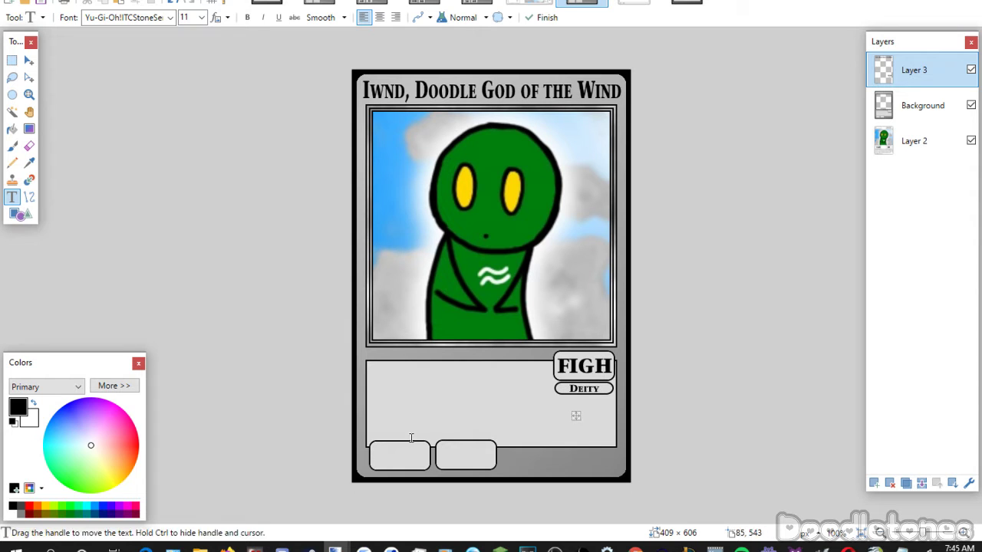
Add the stats "160" and "30" at size 28, centred in the first and second boxes at the card's lower edge.
{"action": "left_click", "coordinate": [394, 458]}
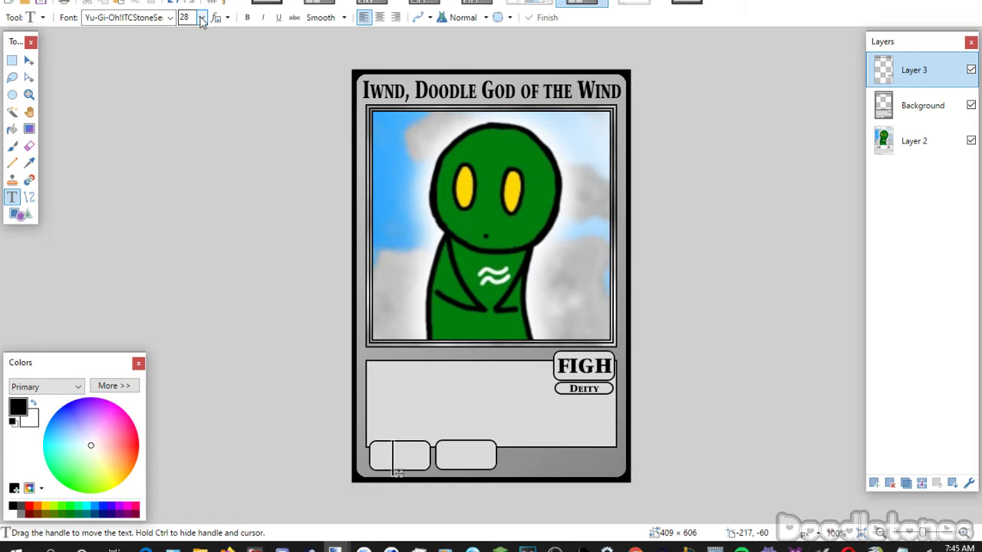
{"action": "type", "text": "160"}
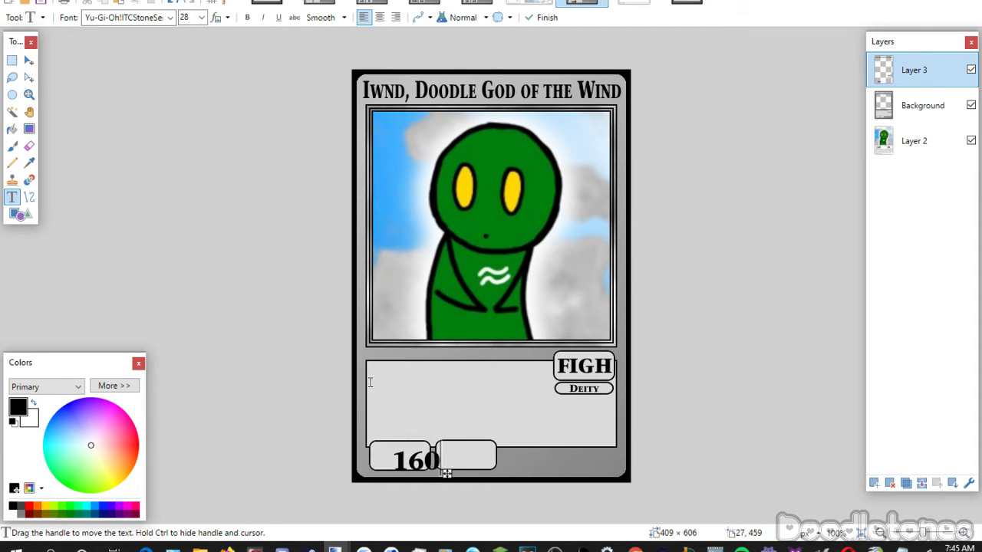
{"action": "left_click_drag", "start_coordinate": [445, 473], "coordinate": [428, 471]}
{"action": "left_click", "coordinate": [465, 431]}
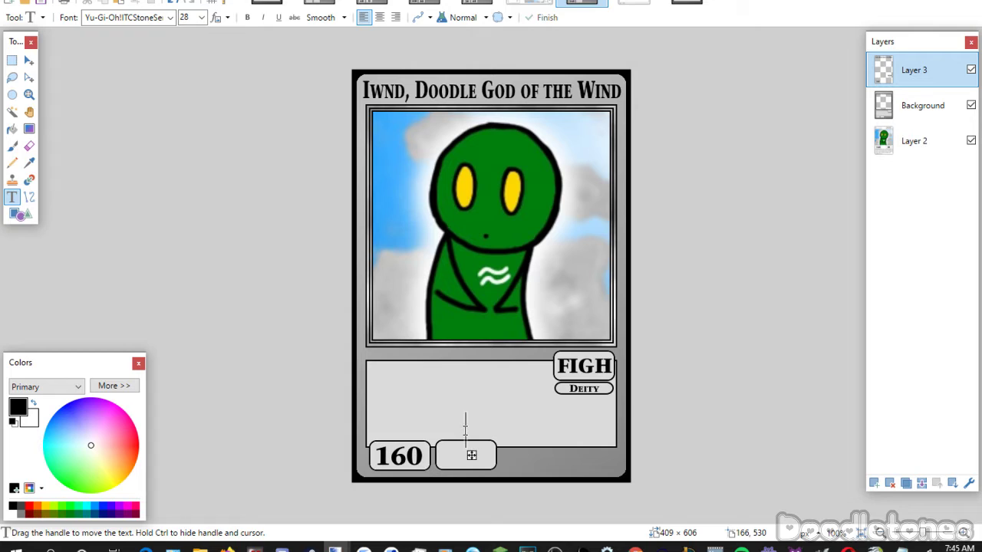
{"action": "type", "text": "30"}
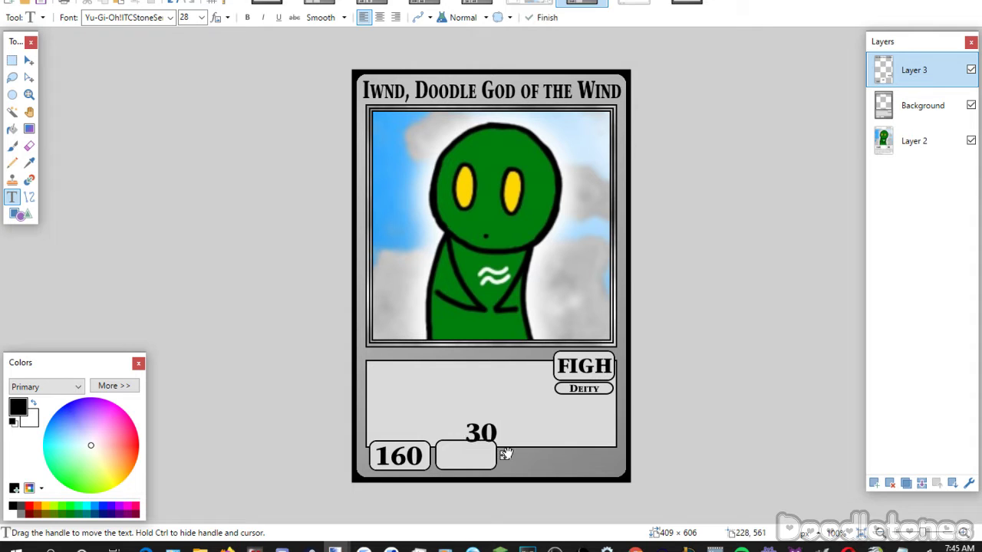
{"action": "left_click_drag", "start_coordinate": [505, 455], "coordinate": [496, 477]}
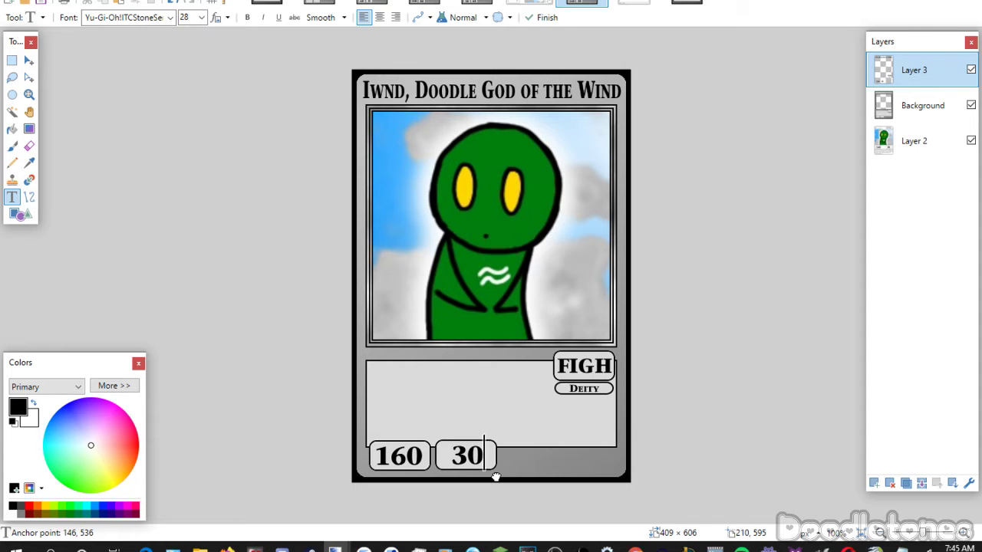
{"action": "left_click", "coordinate": [11, 60]}
Paste the card's description in Yu-Gi-Oh! Matrix Book, size 11, starting just inside the description box's upper-left corner.
{"action": "left_click", "coordinate": [12, 197]}
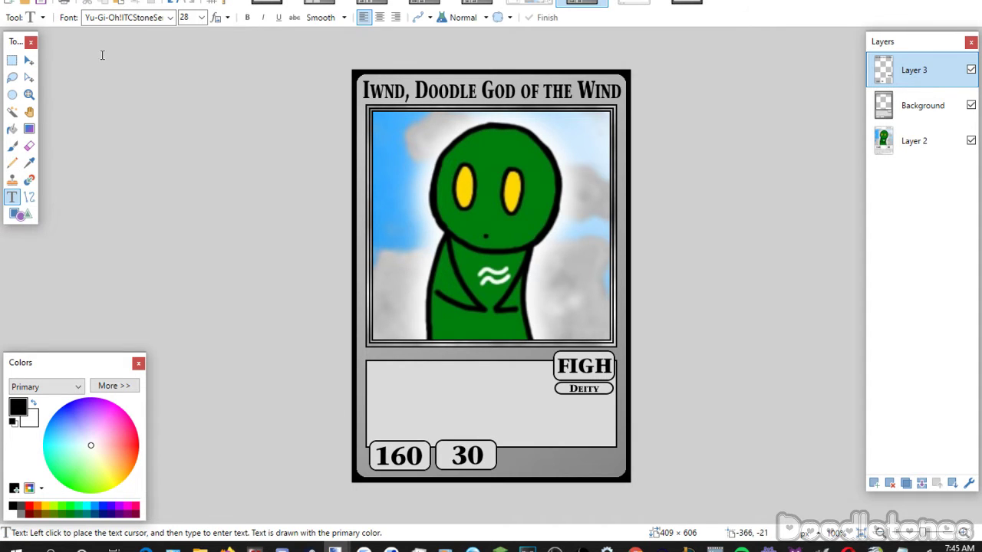
{"action": "left_click", "coordinate": [168, 17]}
{"action": "left_click", "coordinate": [199, 202]}
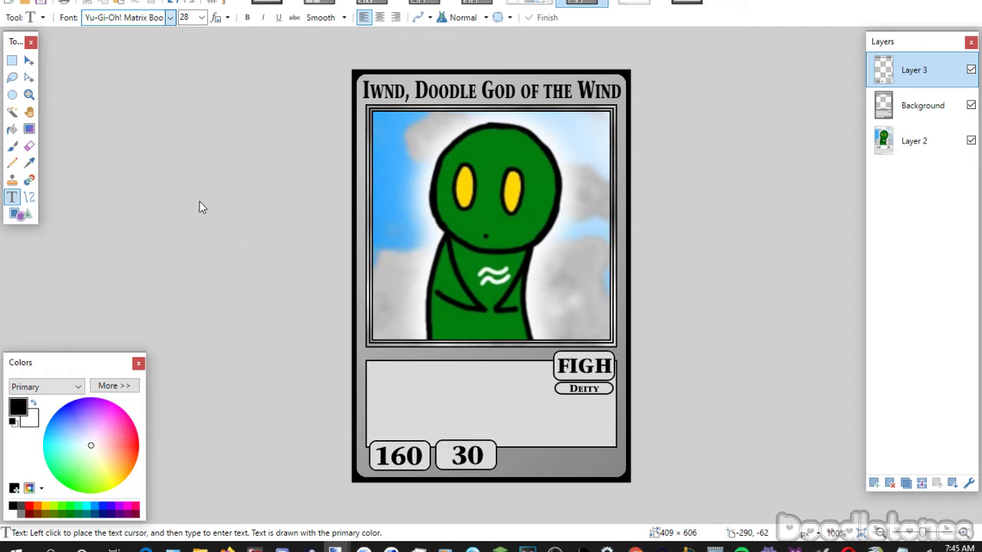
{"action": "scroll", "coordinate": [200, 16], "scroll_direction": "up", "scroll_amount": 2}
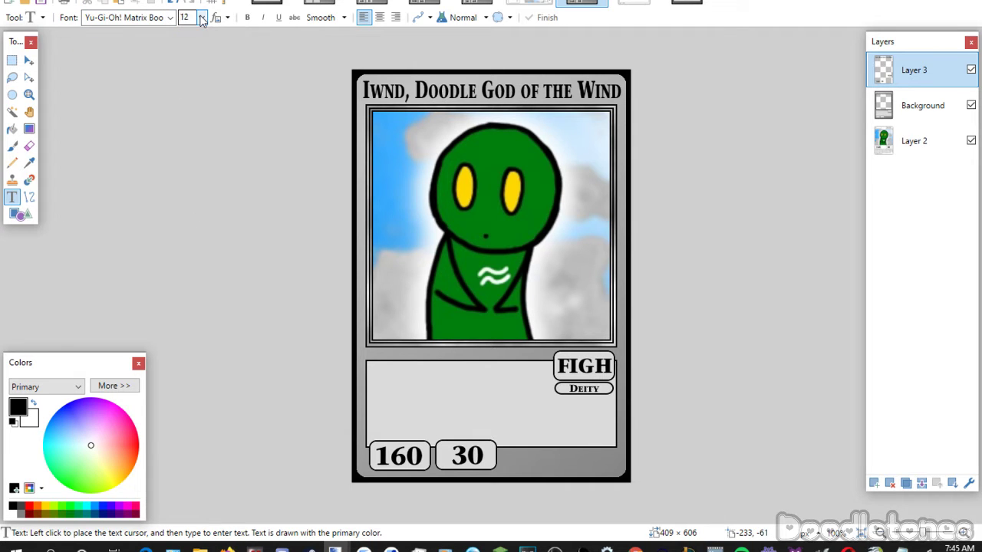
{"action": "key", "text": "alt+Tab"}
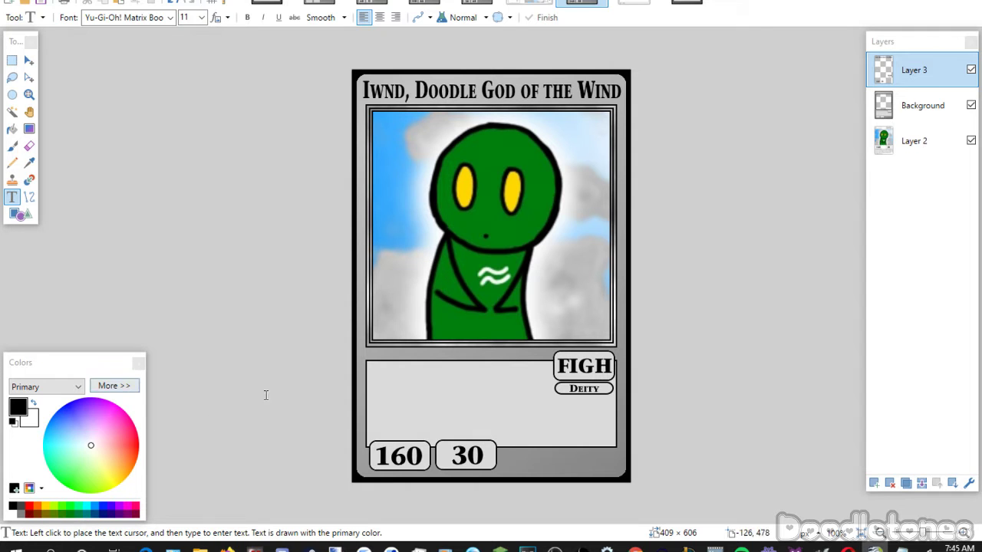
{"action": "left_click", "coordinate": [366, 372]}
{"action": "key", "text": "ctrl+v"}
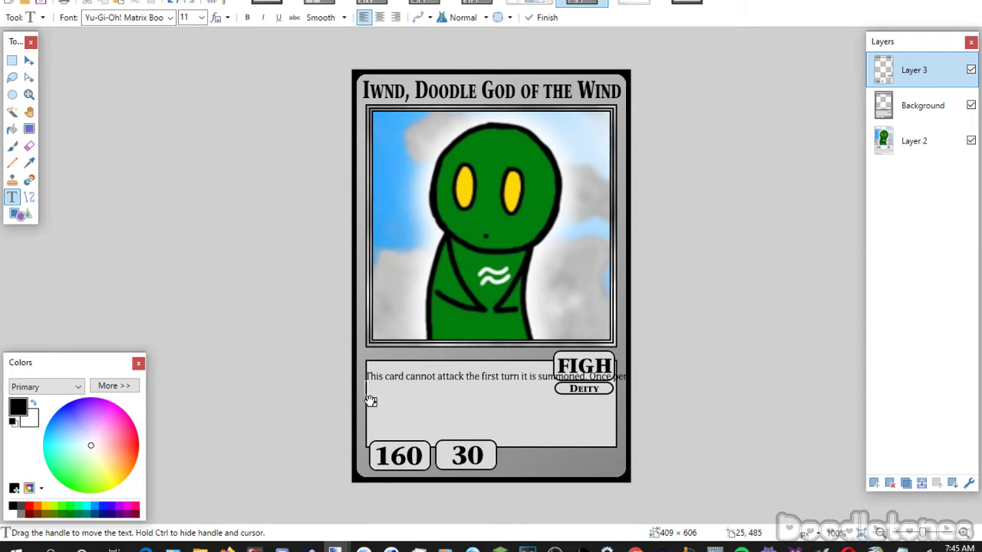
{"action": "left_click_drag", "start_coordinate": [370, 402], "coordinate": [376, 397]}
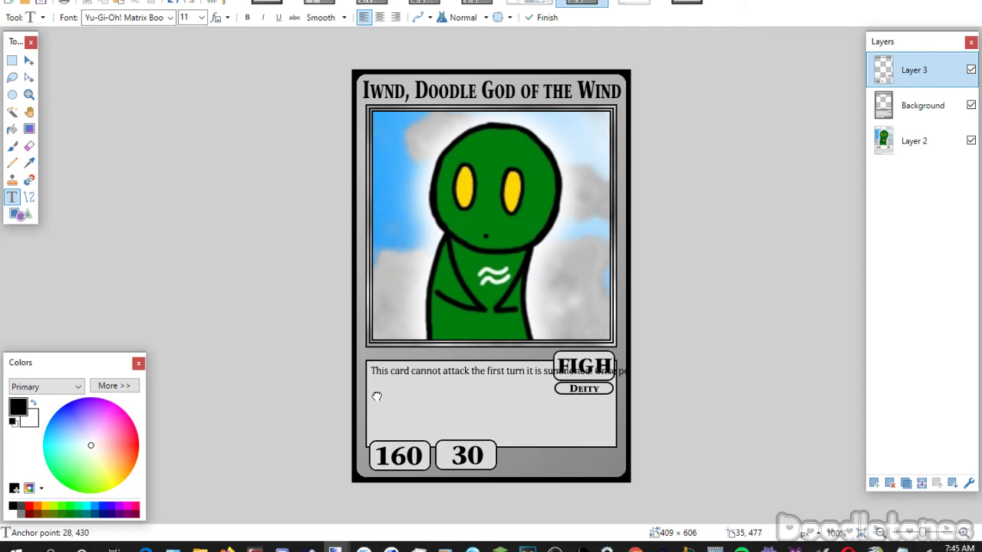
Break the description into five lines before "summoned", "imprison", "graveyard" and "offense" so it fits the box and clears the type labels.
{"action": "left_click", "coordinate": [546, 373]}
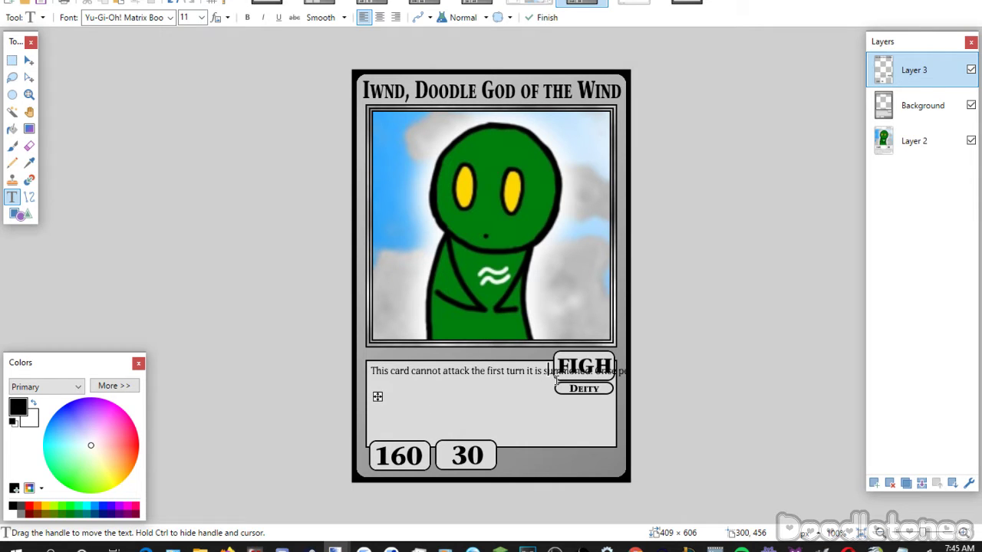
{"action": "key", "text": "Return"}
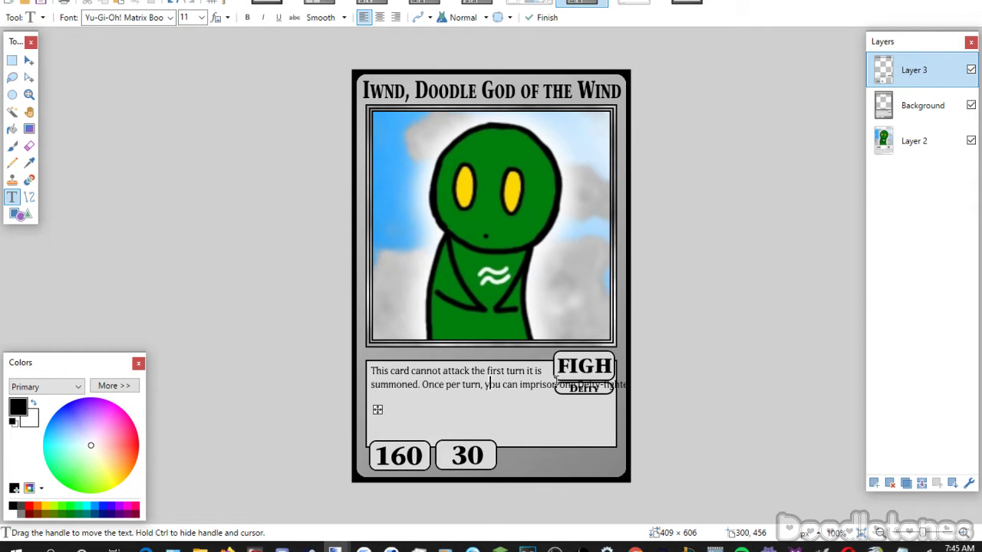
{"action": "key", "text": "Return"}
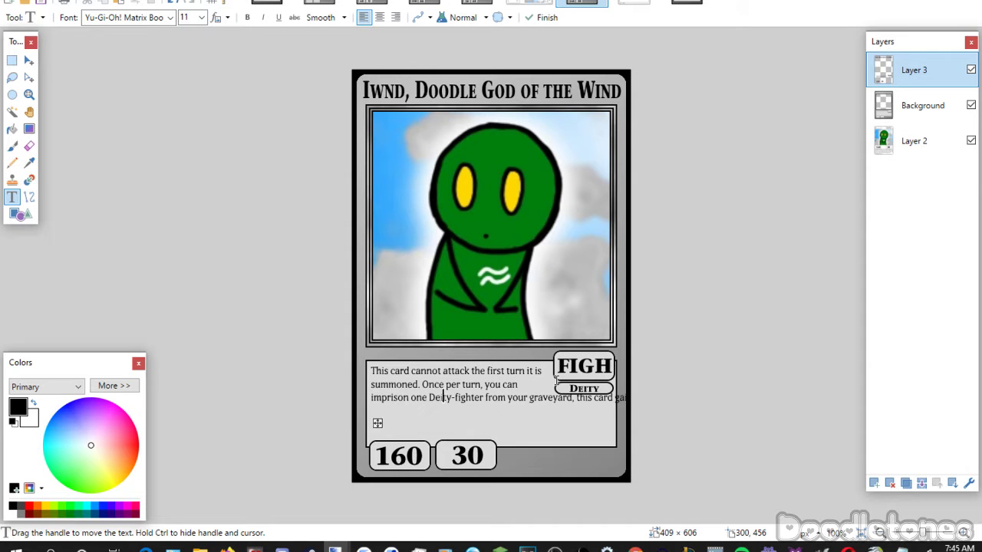
{"action": "key", "text": "Return"}
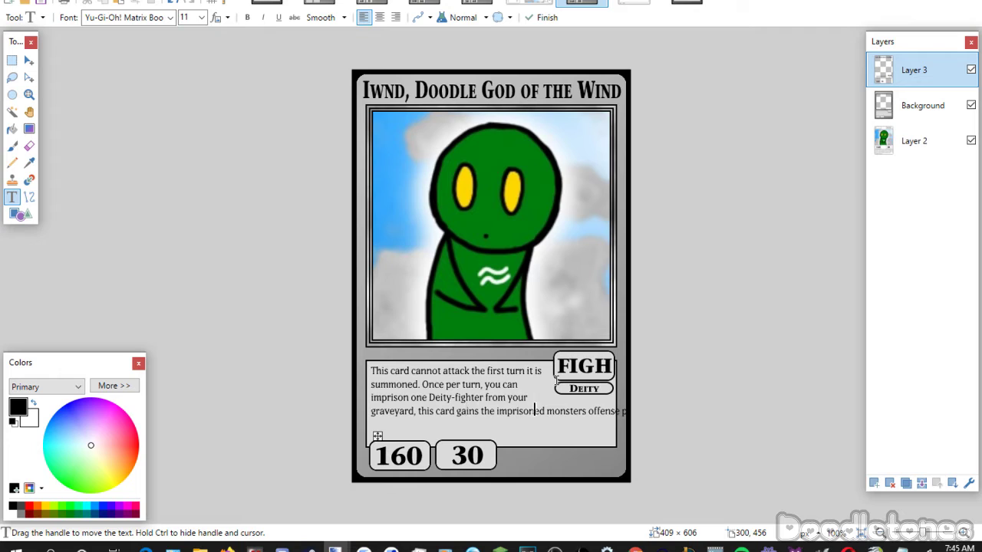
{"action": "key", "text": "Return"}
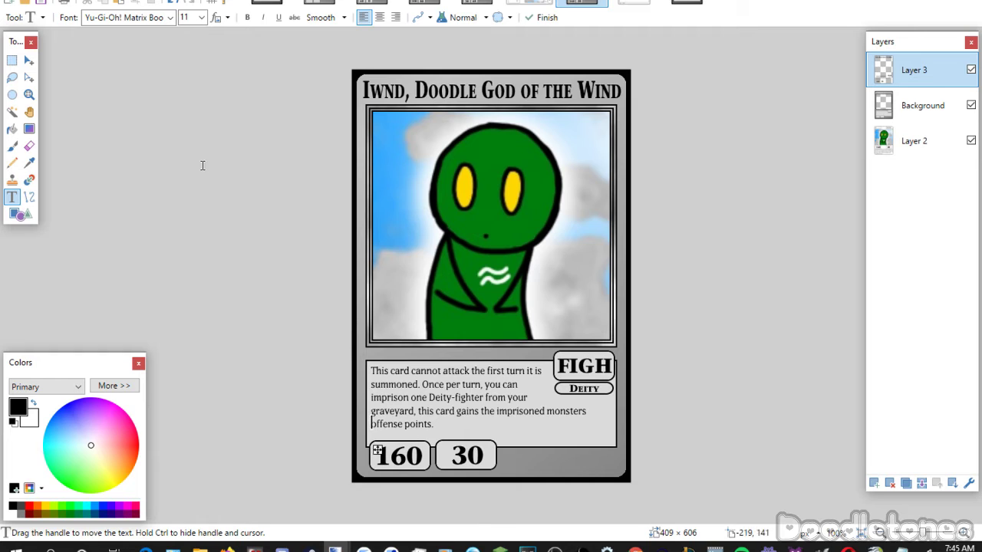
Finish the description text and merge all of the Iwnd card's layers into a single layer.
{"action": "left_click", "coordinate": [11, 59]}
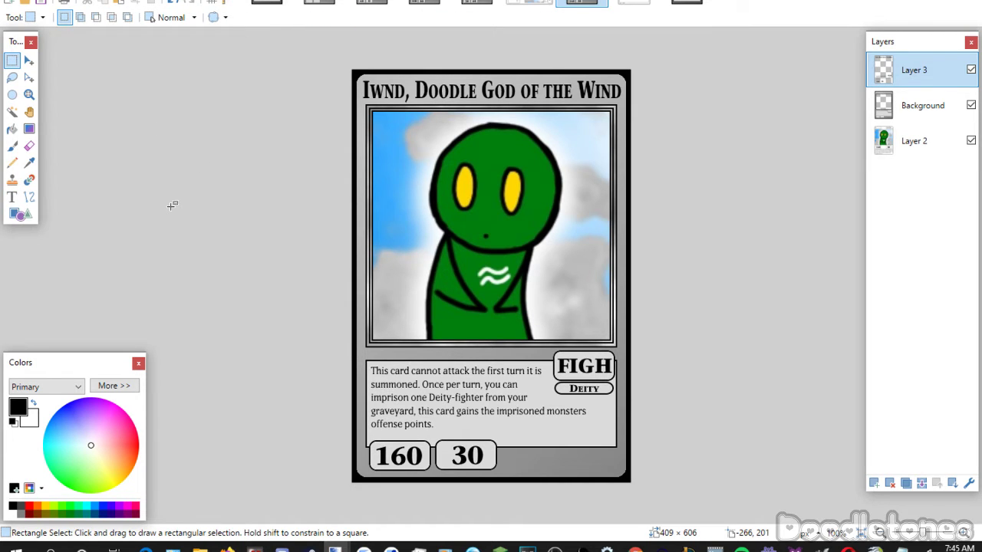
{"action": "left_click", "coordinate": [923, 484]}
{"action": "left_click", "coordinate": [922, 484]}
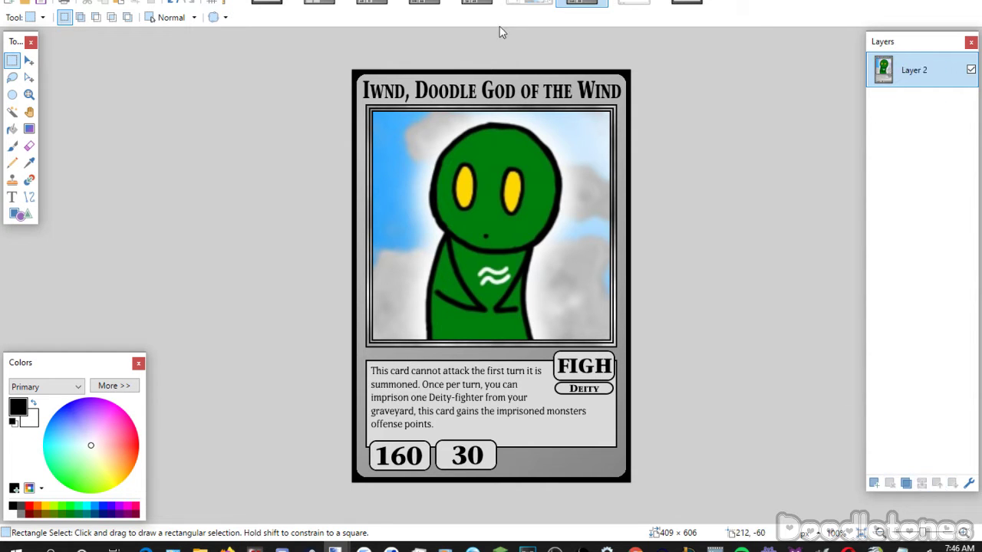
Close the old sideways Iwnd card image, 23735867.jpg, discarding its unsaved changes.
{"action": "left_click", "coordinate": [528, 2]}
{"action": "left_click", "coordinate": [549, 2]}
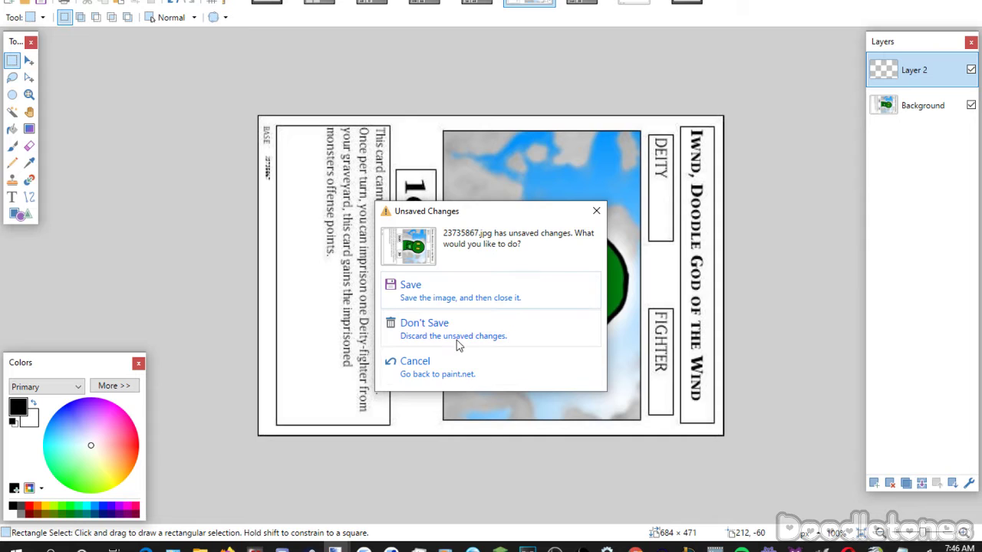
{"action": "left_click", "coordinate": [458, 345]}
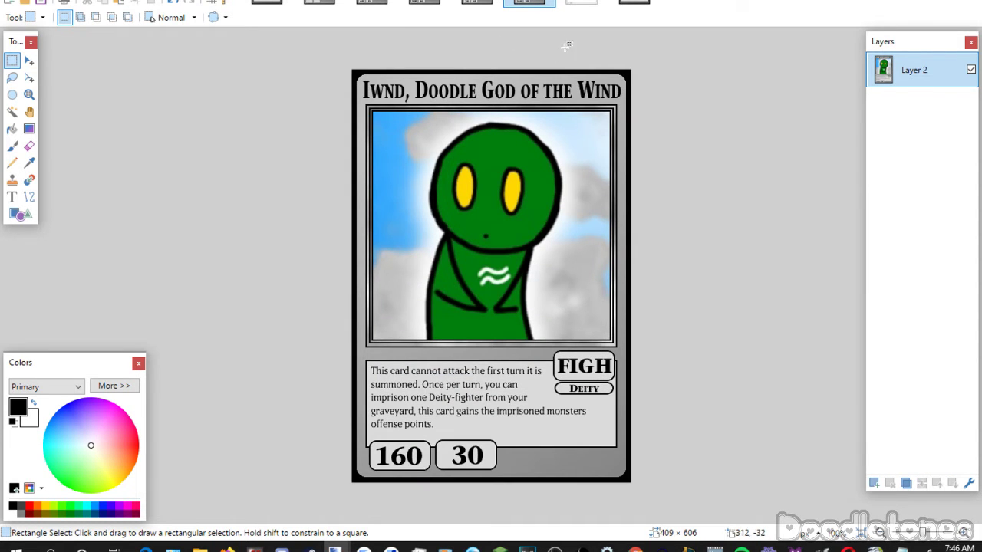
Copy the whole Determined Draw card into a new layer beneath the Background layer of the blank dark grey template.
{"action": "left_click", "coordinate": [582, 3]}
{"action": "key", "text": "ctrl+a"}
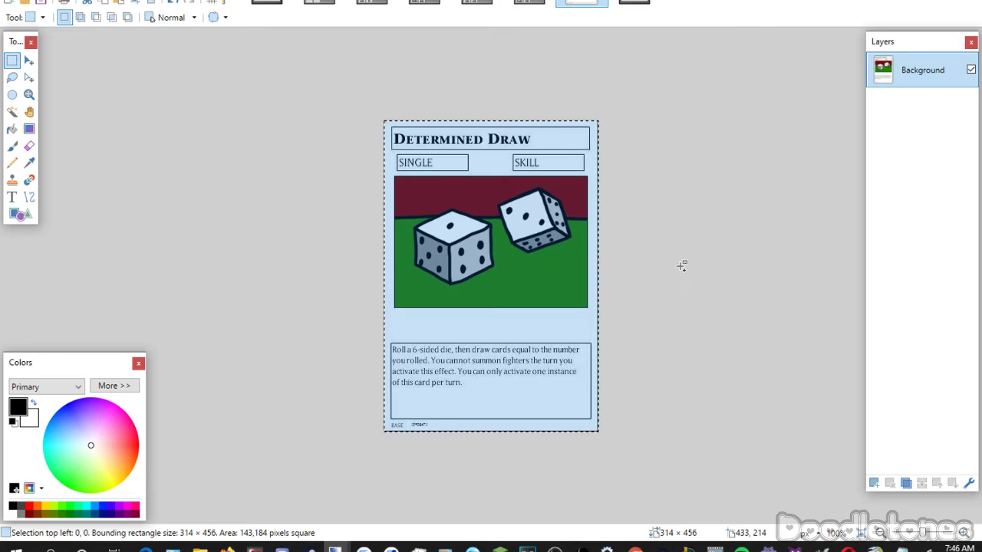
{"action": "left_click", "coordinate": [637, 3]}
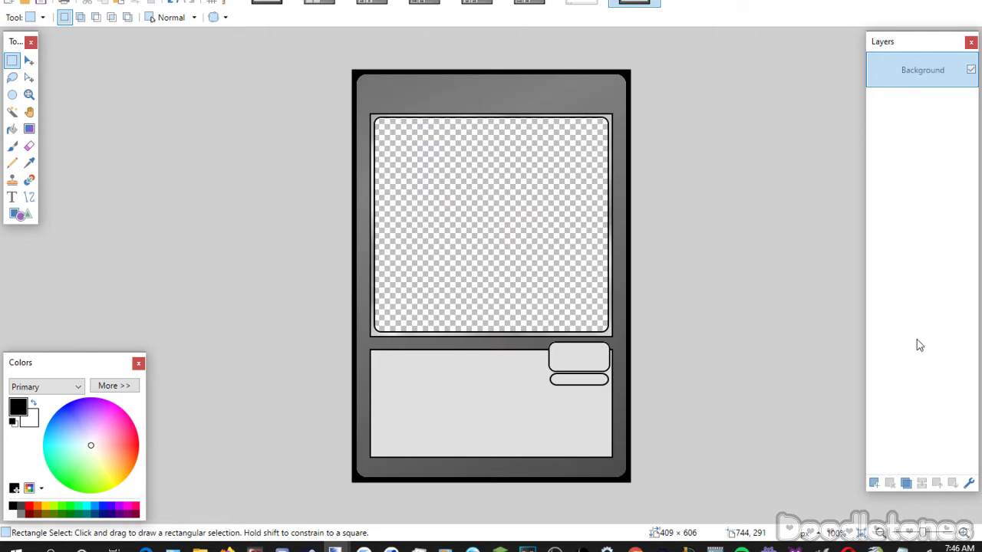
{"action": "left_click", "coordinate": [874, 484]}
{"action": "key", "text": "ctrl+v"}
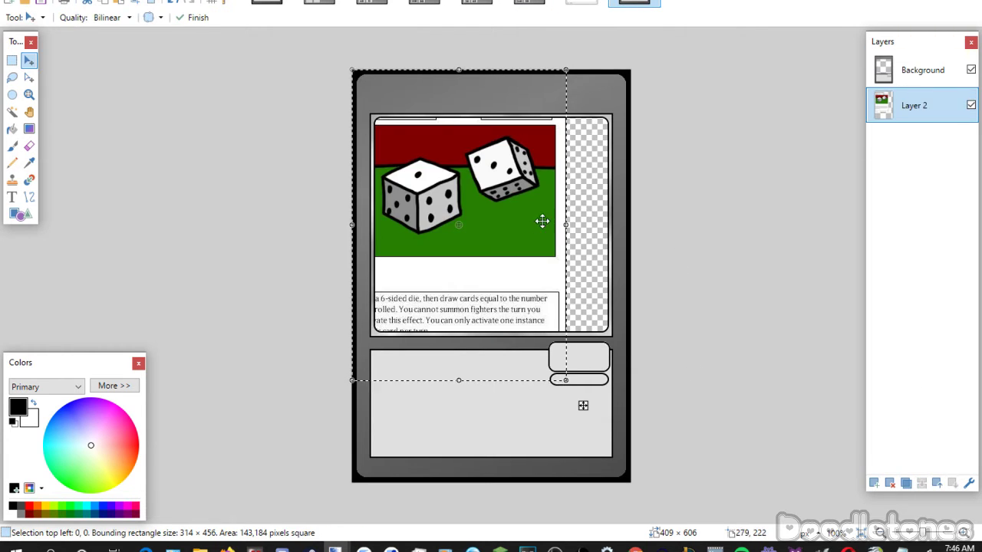
Enlarge the pasted card to about 448 × 650 pixels and position it so the dice artwork spans the frame's width.
{"action": "left_click_drag", "start_coordinate": [571, 230], "coordinate": [660, 229]}
{"action": "left_click_drag", "start_coordinate": [541, 241], "coordinate": [526, 297]}
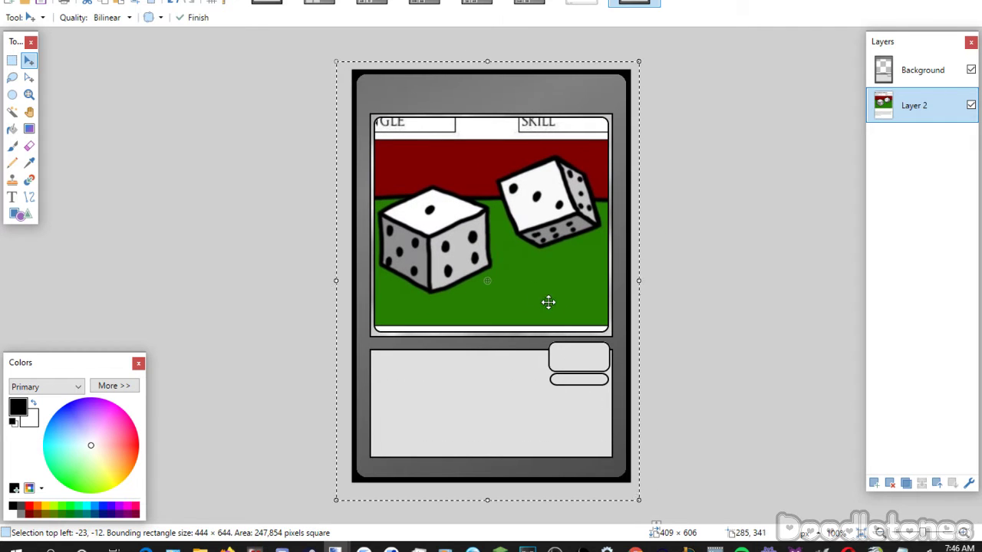
{"action": "left_click_drag", "start_coordinate": [642, 288], "coordinate": [646, 290]}
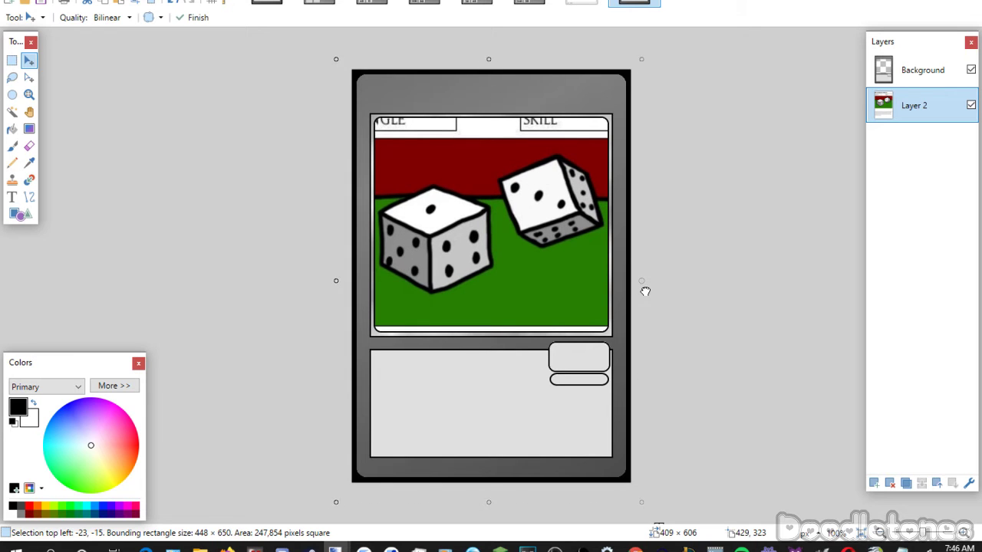
{"action": "left_click", "coordinate": [11, 61]}
Paint over the old labels above the dice with the artwork's dark red, using a brush width of 65.
{"action": "left_click", "coordinate": [29, 163]}
{"action": "left_click", "coordinate": [462, 156]}
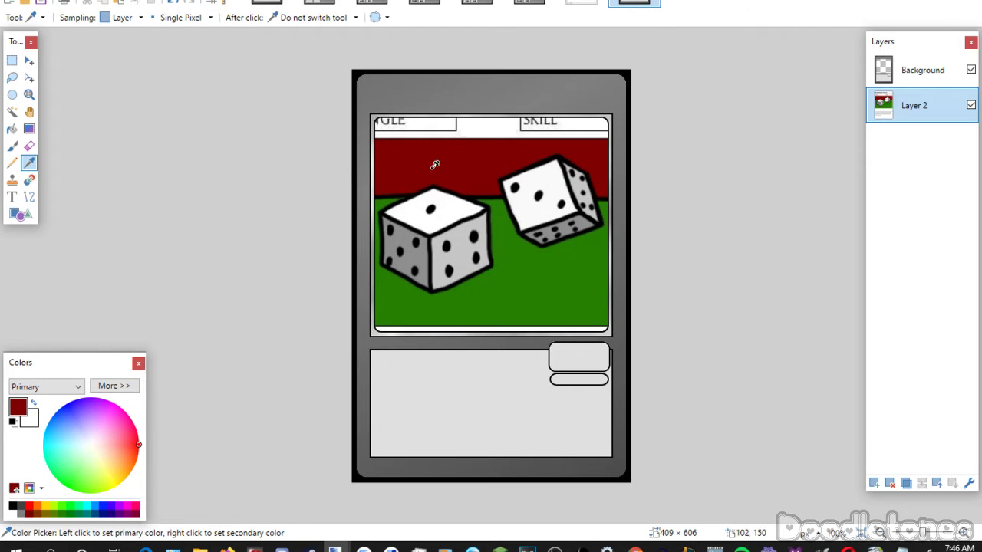
{"action": "left_click", "coordinate": [12, 146]}
{"action": "left_click", "coordinate": [155, 17]}
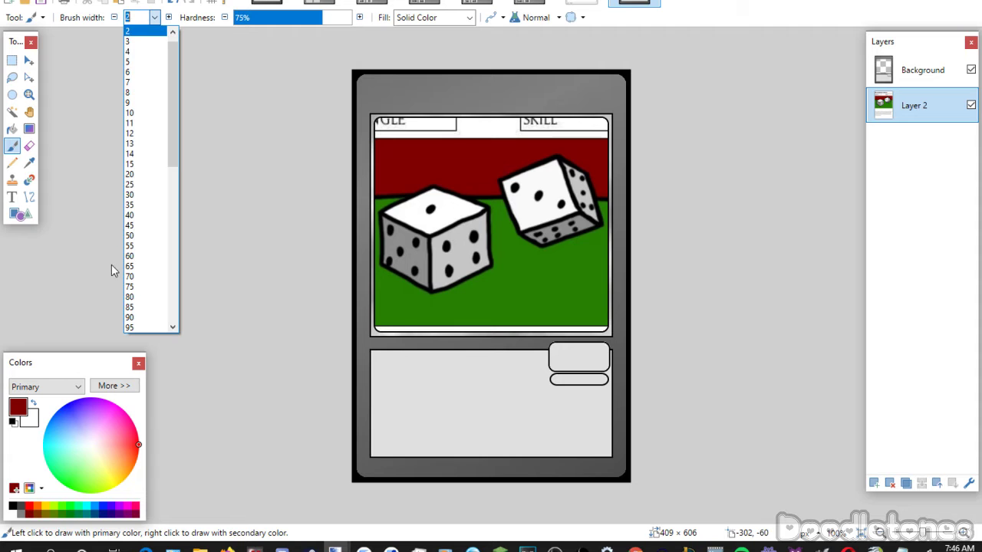
{"action": "left_click", "coordinate": [138, 278]}
{"action": "left_click_drag", "start_coordinate": [384, 131], "coordinate": [612, 123]}
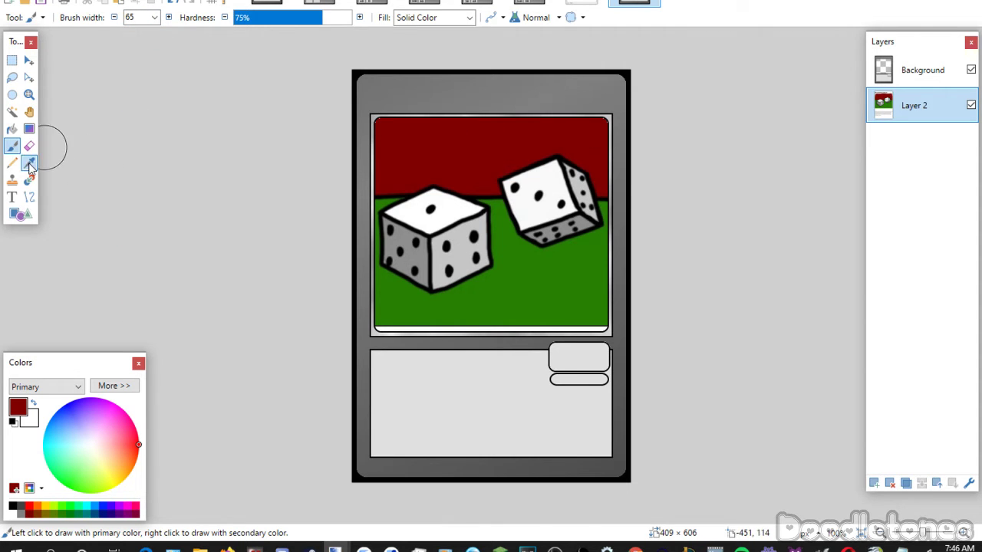
Cover the white strip at the artwork's lower edge with the green sampled from the table.
{"action": "left_click", "coordinate": [29, 163]}
{"action": "left_click", "coordinate": [469, 280]}
{"action": "left_click", "coordinate": [12, 146]}
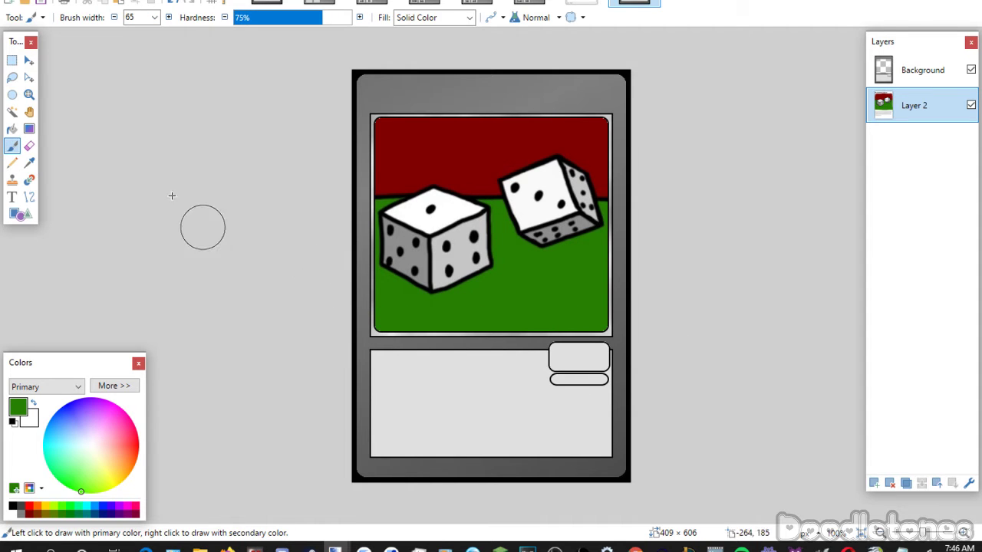
Merge the Background frame layer down onto the dice artwork layer.
{"action": "left_click", "coordinate": [12, 60]}
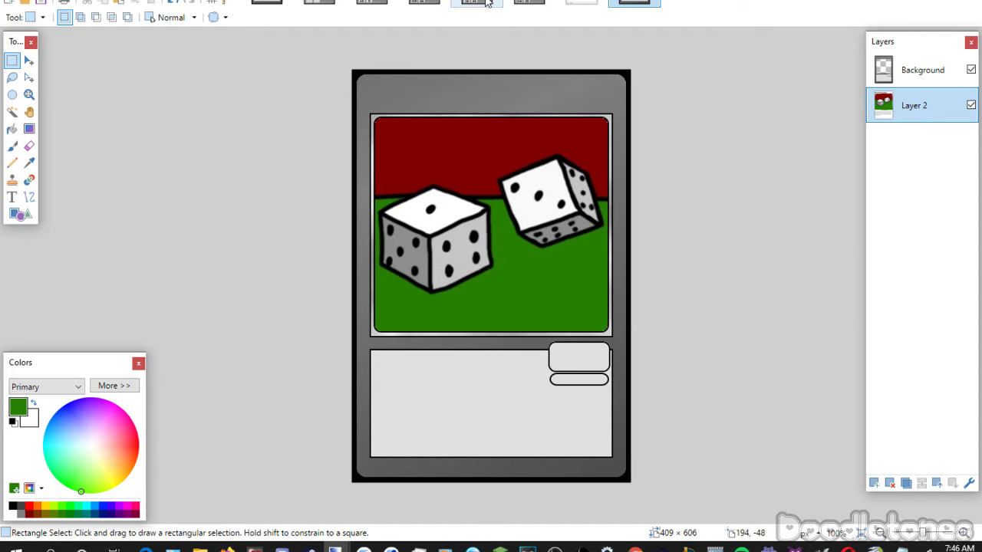
{"action": "left_click", "coordinate": [893, 73]}
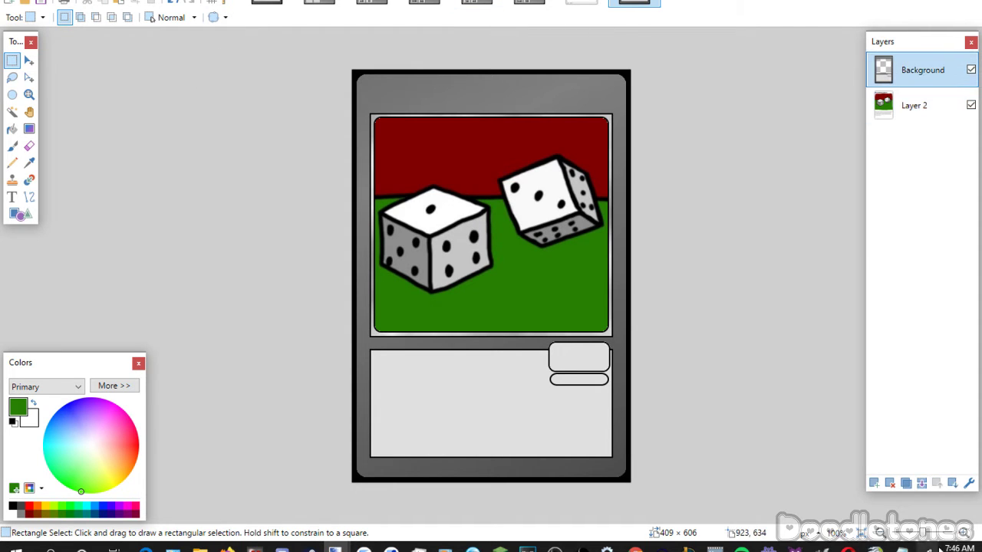
{"action": "left_click", "coordinate": [921, 483]}
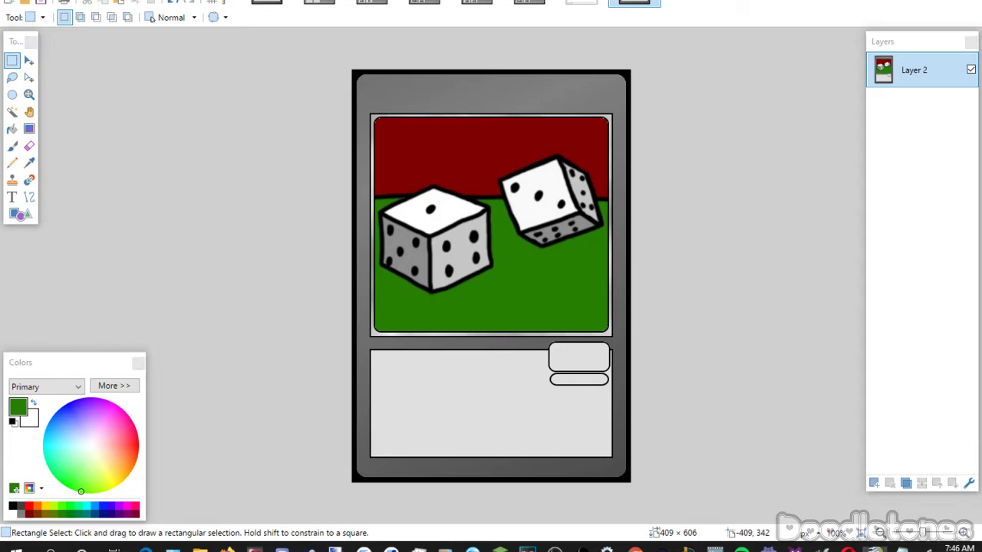
Add the title "Determined Draw" in black Yu-Gi-Oh!ITCStoneSerifSmallCaps, size 28, centred in the band above the artwork.
{"action": "left_click", "coordinate": [12, 197]}
{"action": "left_click", "coordinate": [13, 508]}
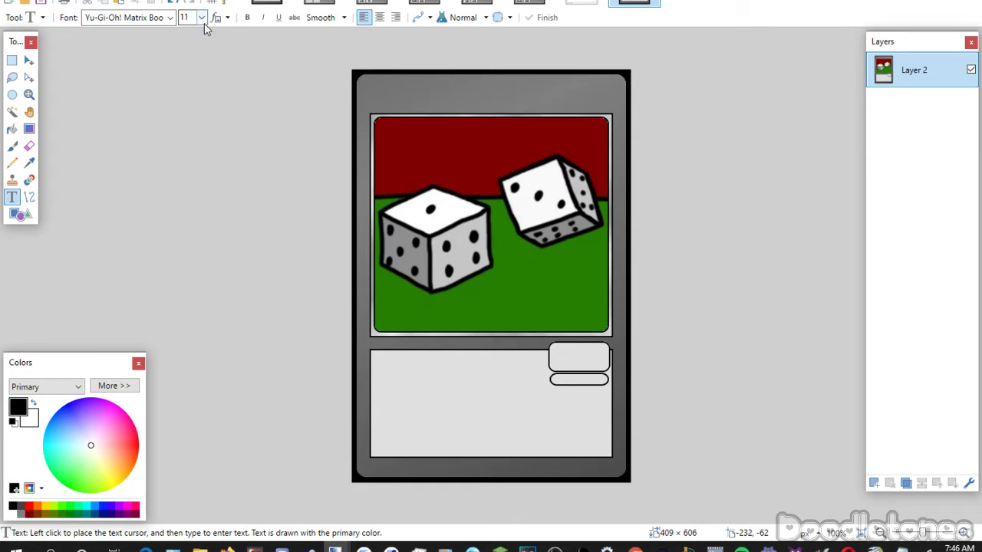
{"action": "left_click", "coordinate": [201, 17]}
{"action": "left_click", "coordinate": [192, 155]}
{"action": "left_click", "coordinate": [170, 16]}
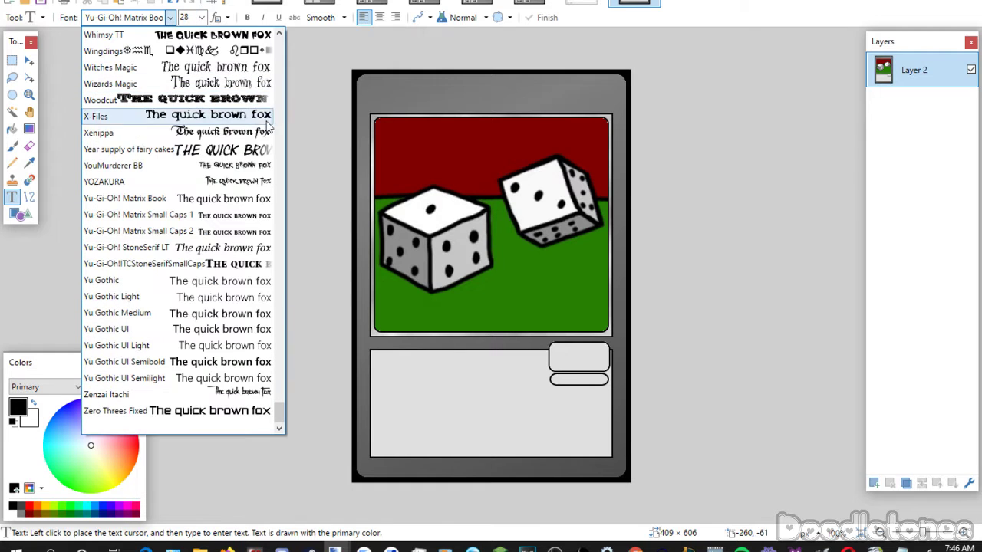
{"action": "left_click", "coordinate": [227, 264]}
{"action": "left_click", "coordinate": [398, 86]}
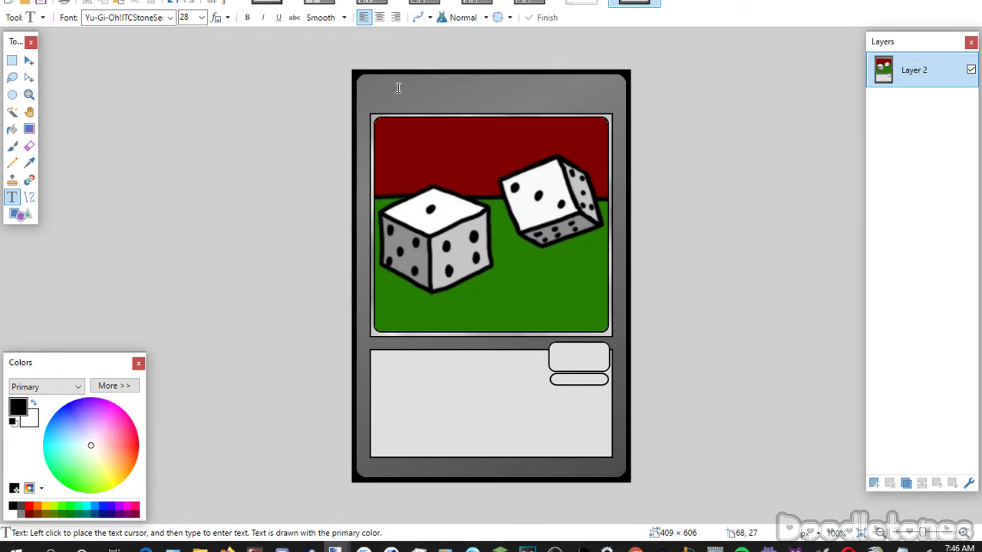
{"action": "type", "text": "Determined Draw"}
{"action": "left_click_drag", "start_coordinate": [405, 148], "coordinate": [375, 152]}
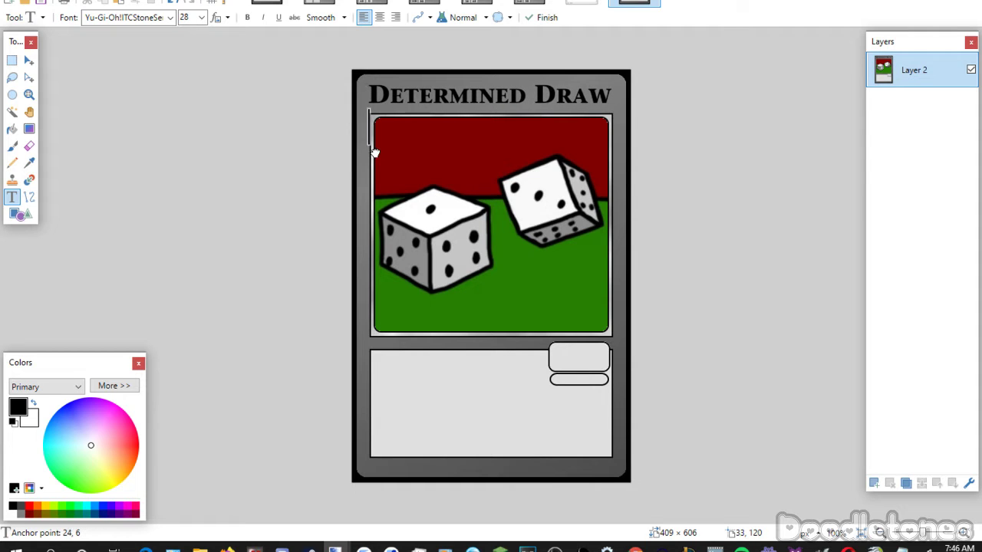
Add the type text "SKIL" at size 22, centred in the larger rounded box above the description area.
{"action": "left_click", "coordinate": [554, 358]}
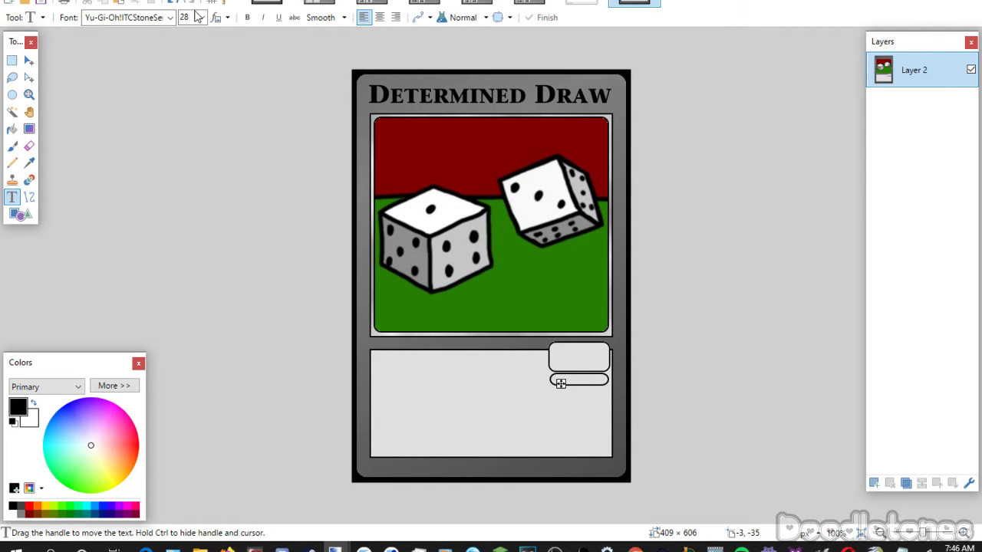
{"action": "scroll", "coordinate": [201, 19], "scroll_direction": "up", "scroll_amount": 3}
{"action": "type", "text": "SKIL"}
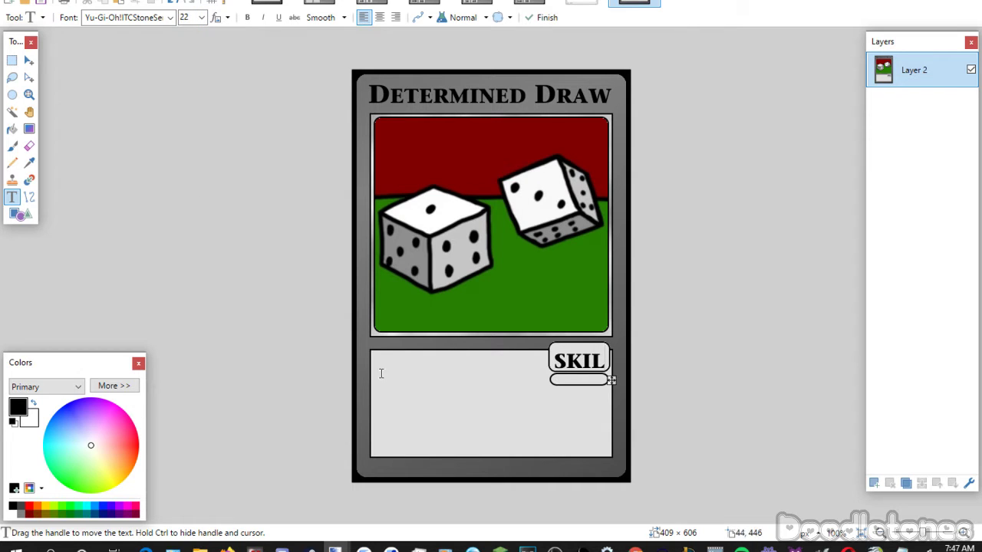
{"action": "left_click_drag", "start_coordinate": [611, 379], "coordinate": [613, 378]}
{"action": "left_click", "coordinate": [12, 60]}
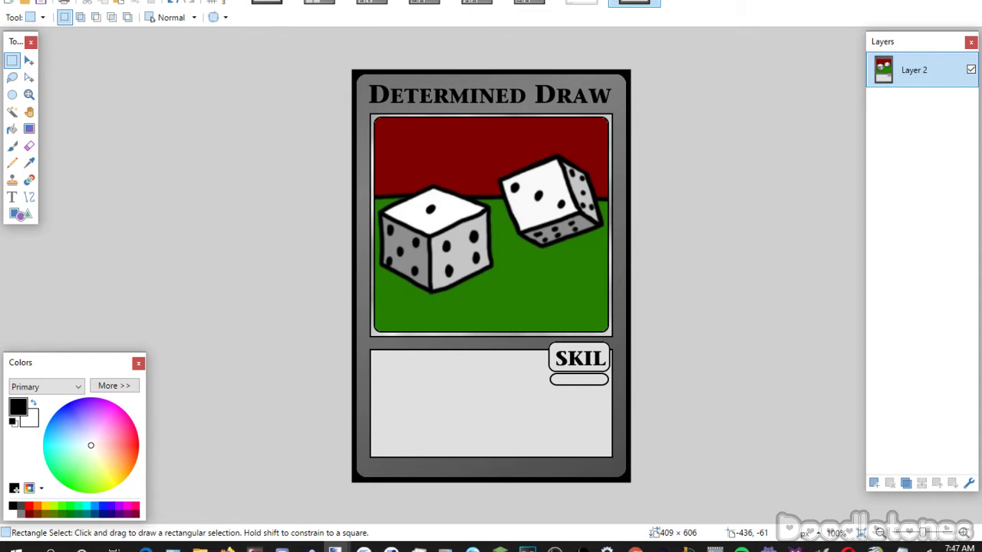
Paste the text "Singular" at size 11, centred in the narrow box beneath SKIL.
{"action": "left_click", "coordinate": [876, 550]}
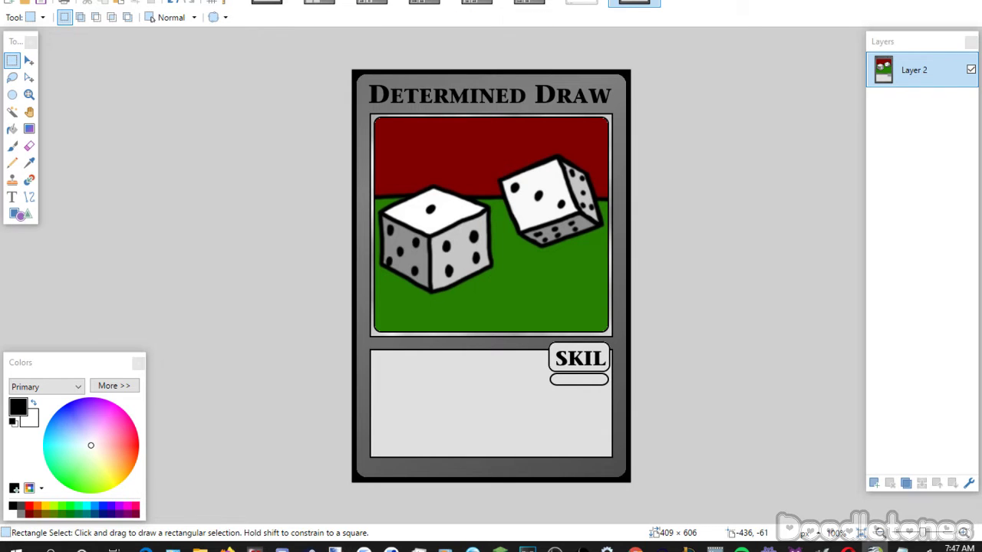
{"action": "left_click", "coordinate": [12, 197]}
{"action": "left_click", "coordinate": [545, 384]}
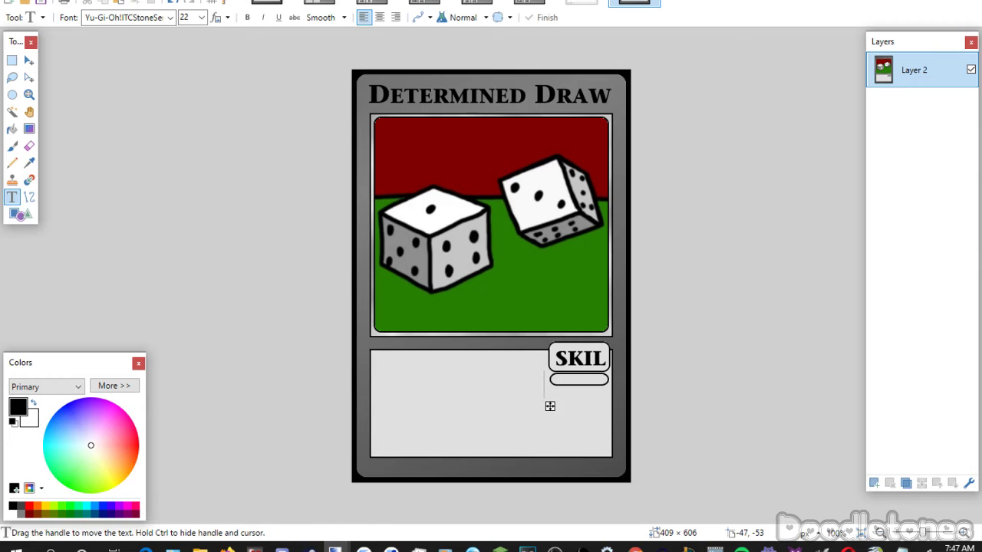
{"action": "scroll", "coordinate": [198, 12], "scroll_direction": "up", "scroll_amount": 5}
{"action": "type", "text": "Singular"}
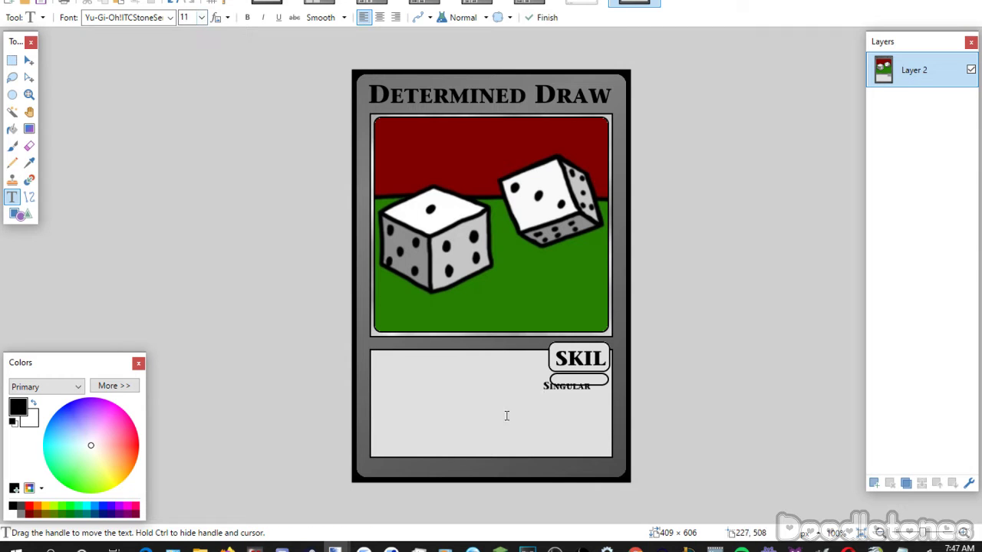
{"action": "left_click_drag", "start_coordinate": [550, 413], "coordinate": [563, 406]}
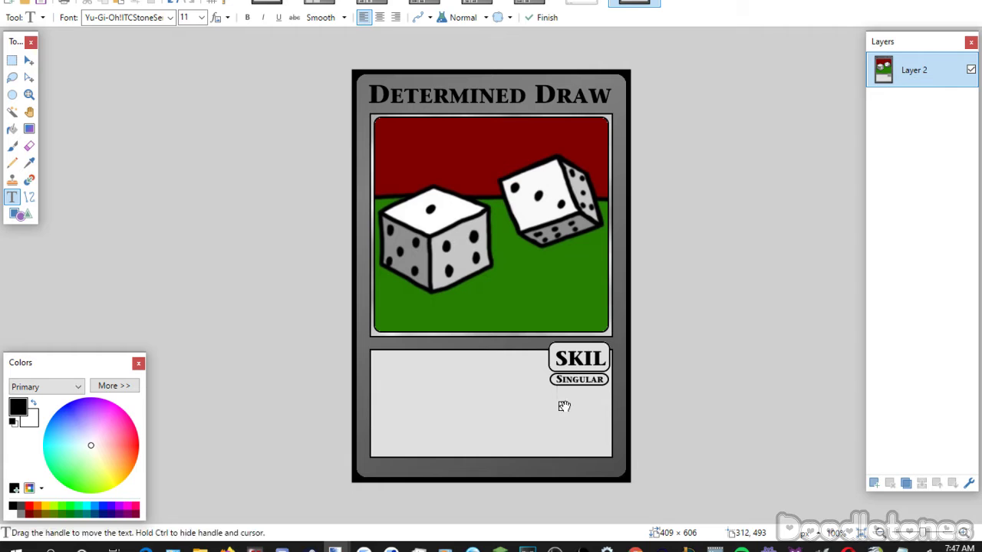
{"action": "key", "text": "s"}
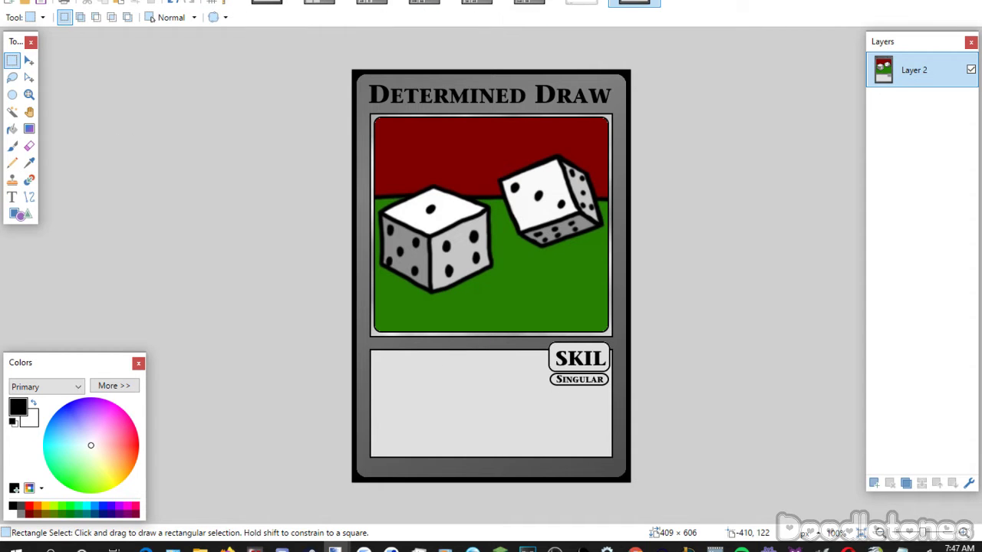
Paste the dice card's description in Yu-Gi-Oh! Matrix Book, size 11, starting just inside the description box's upper-left corner.
{"action": "key", "text": "alt+Tab"}
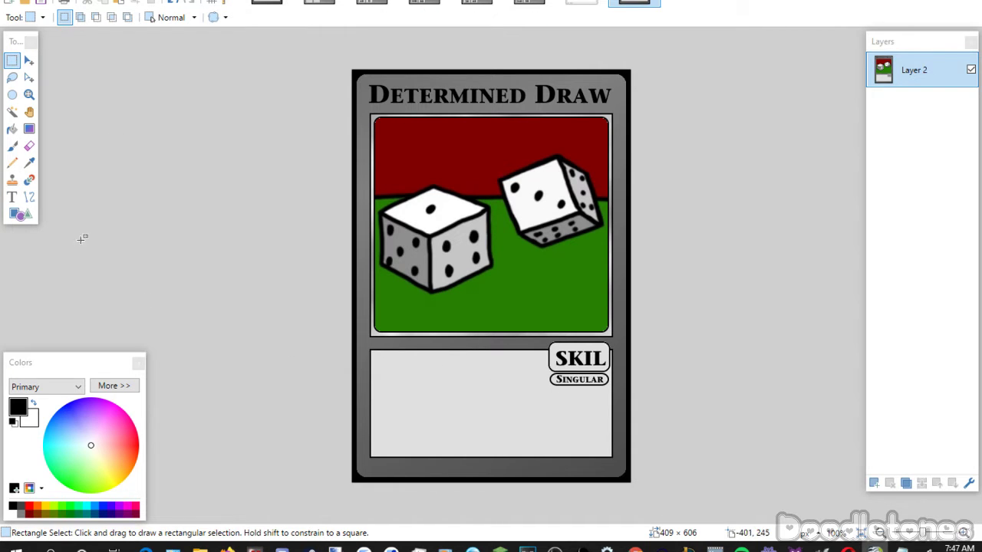
{"action": "left_click", "coordinate": [11, 197]}
{"action": "left_click", "coordinate": [373, 359]}
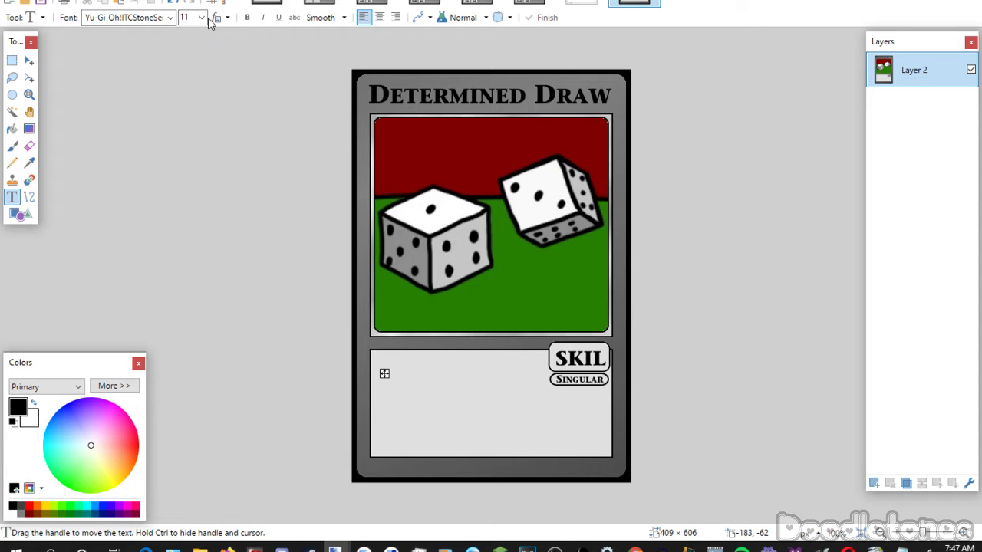
{"action": "left_click", "coordinate": [169, 17]}
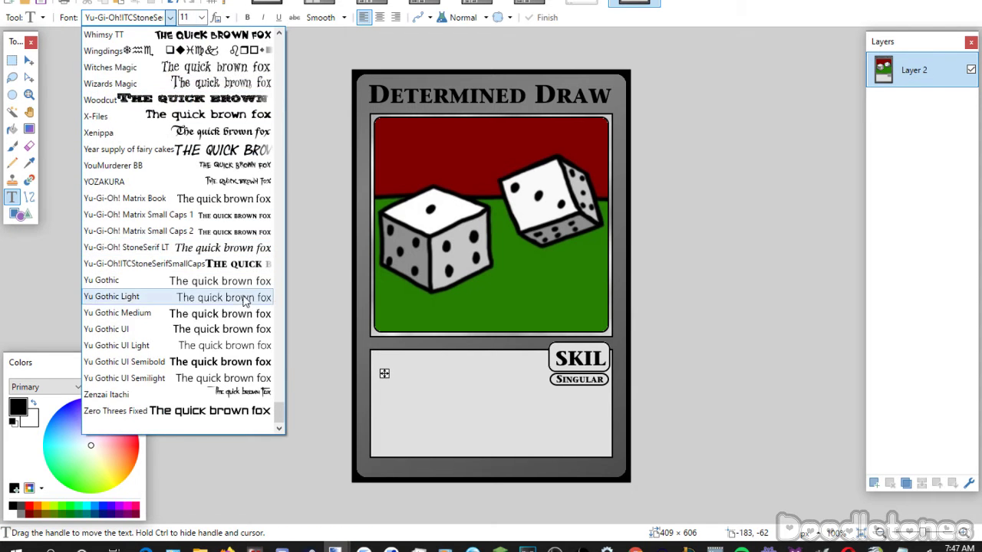
{"action": "left_click", "coordinate": [219, 198]}
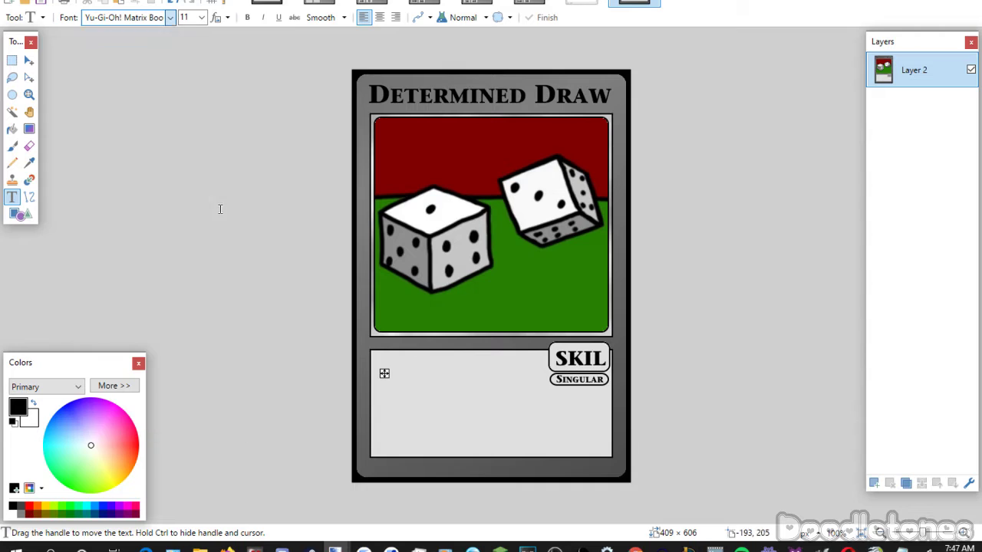
{"action": "type", "text": "Roll a 6-sided die, then draw cards equal to the number you"}
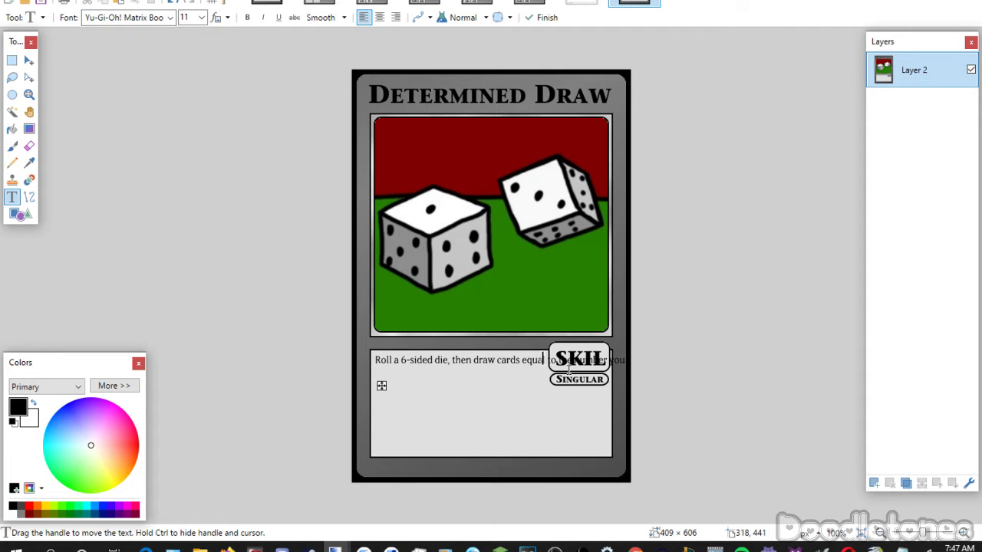
Break the dice card's description into five lines that clear the SKIL and Singular boxes, and nudge the text block slightly.
{"action": "key", "text": "Return"}
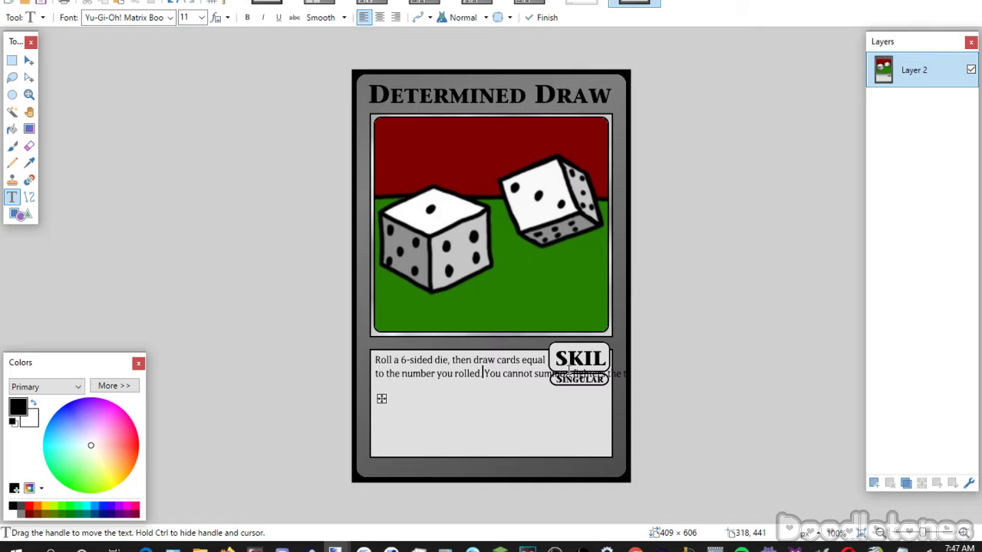
{"action": "key", "text": "Return"}
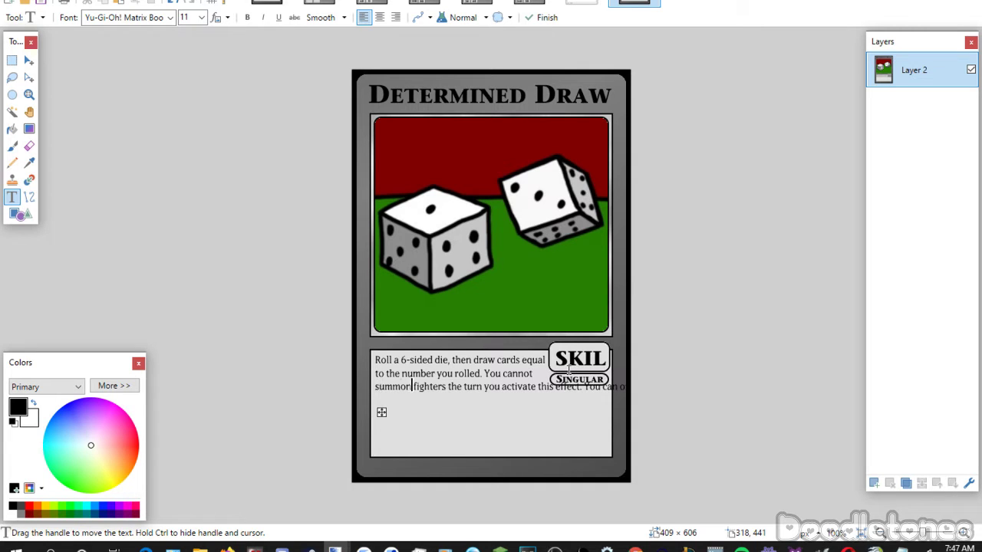
{"action": "key", "text": "Right"}
{"action": "key", "text": "Right"}
{"action": "key", "text": "Return"}
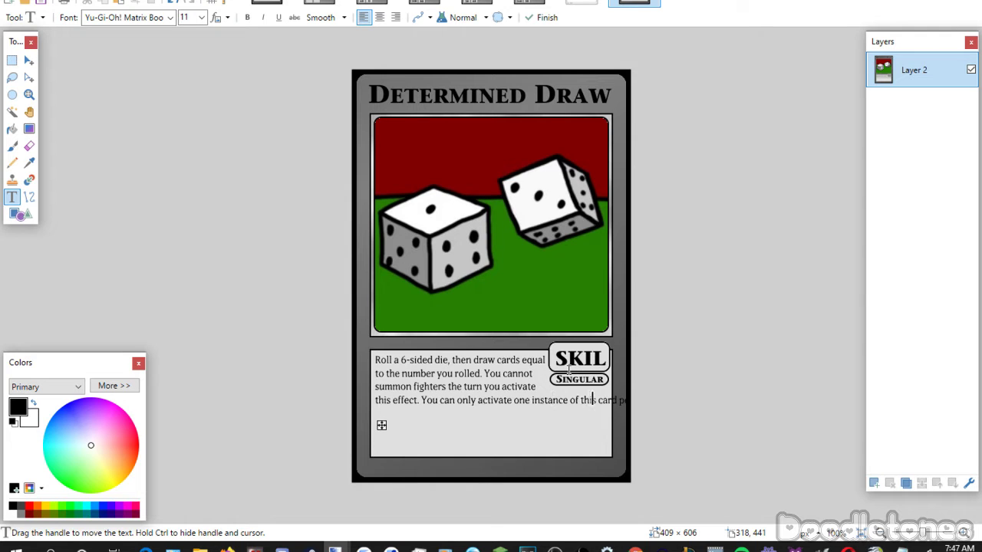
{"action": "key", "text": "Right"}
{"action": "key", "text": "Right"}
{"action": "key", "text": "Return"}
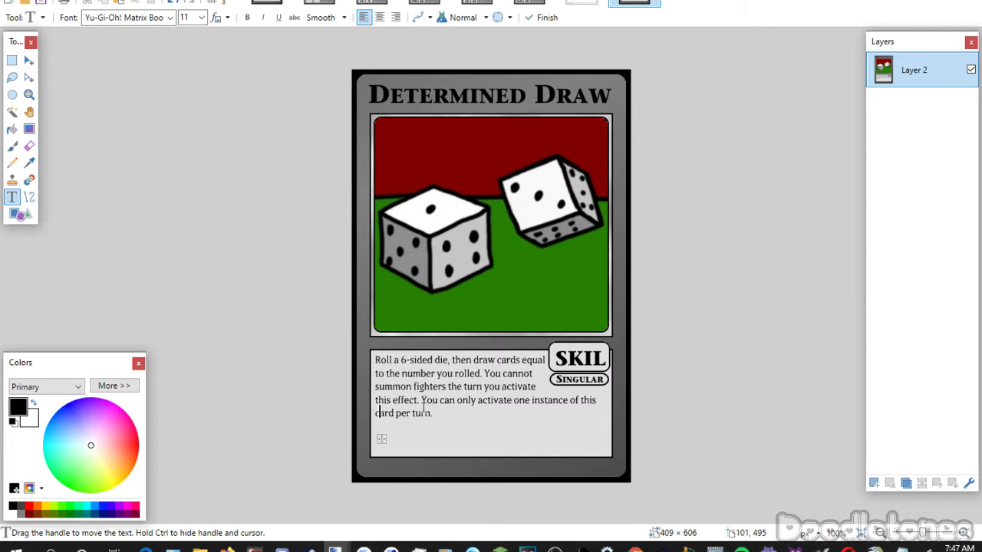
{"action": "left_click_drag", "start_coordinate": [383, 440], "coordinate": [385, 445]}
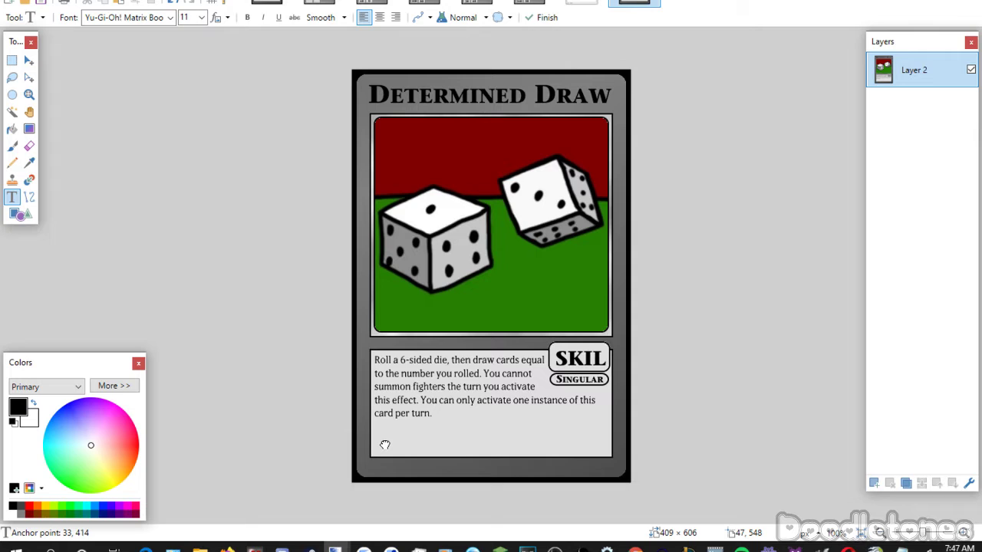
{"action": "left_click", "coordinate": [11, 60]}
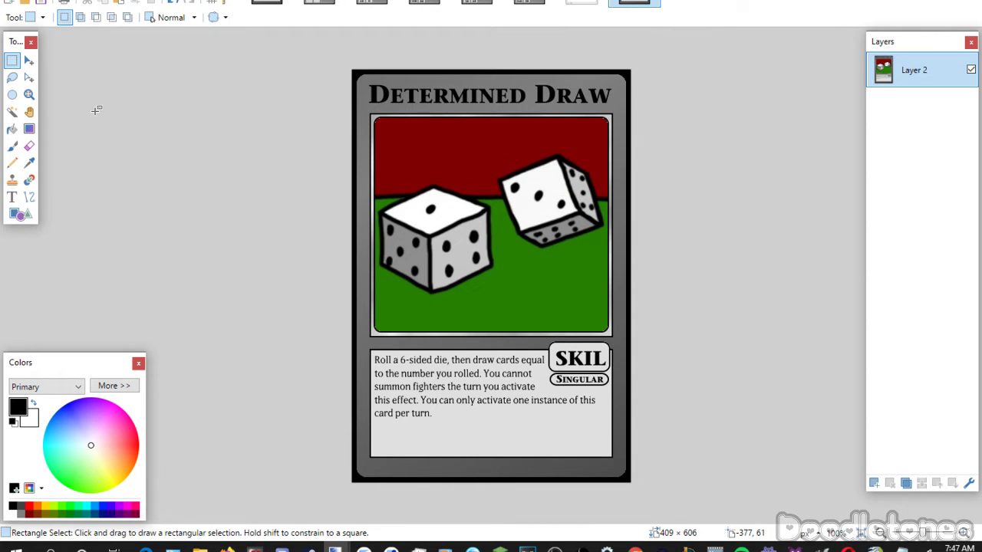
Close the old-layout Determined Draw image and look through the finished new cards.
{"action": "left_click", "coordinate": [581, 3]}
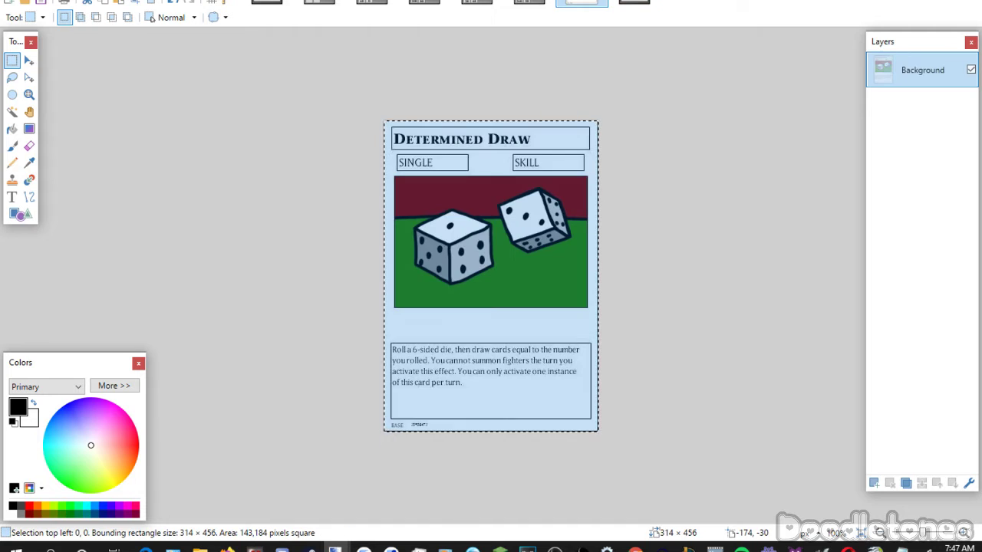
{"action": "left_click", "coordinate": [602, 1]}
{"action": "left_click", "coordinate": [425, 3]}
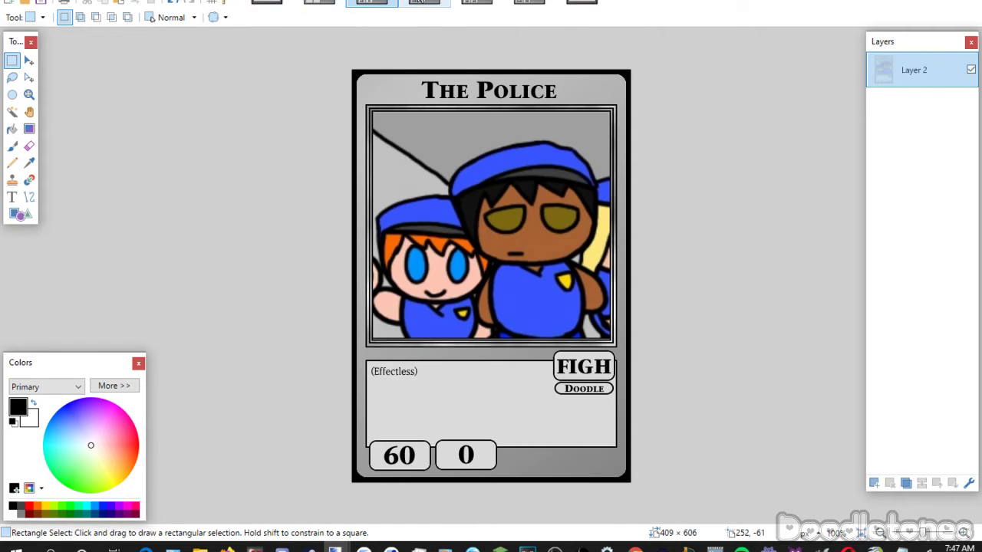
{"action": "left_click", "coordinate": [477, 3]}
{"action": "left_click", "coordinate": [529, 3]}
{"action": "left_click", "coordinate": [581, 3]}
{"action": "left_click", "coordinate": [589, 4]}
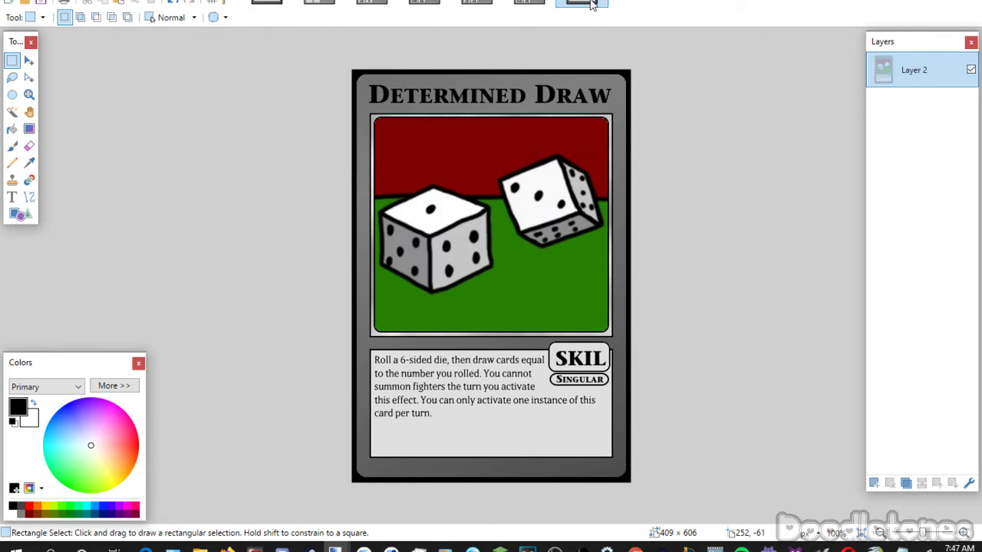
{"action": "left_click", "coordinate": [530, 3]}
{"action": "left_click", "coordinate": [477, 3]}
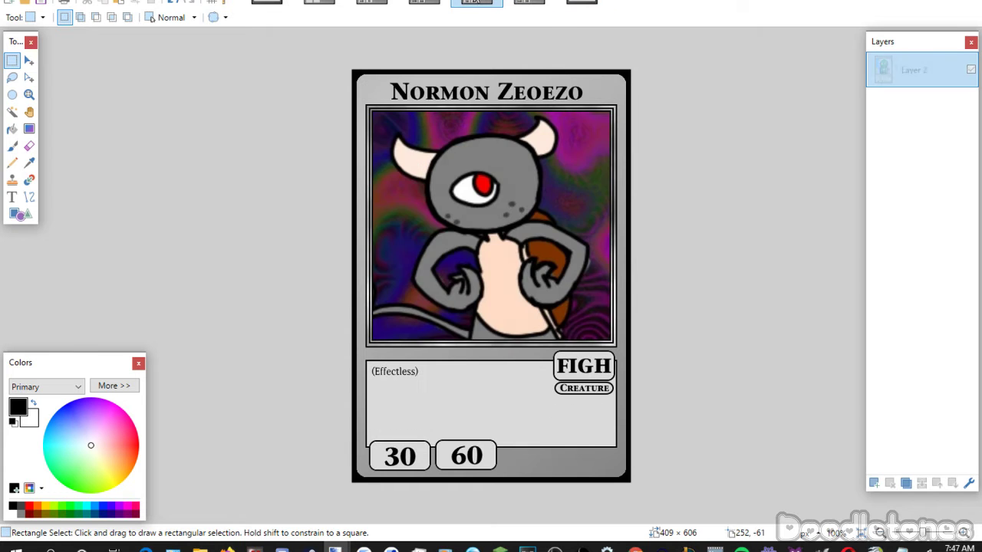
{"action": "left_click", "coordinate": [424, 4]}
{"action": "left_click", "coordinate": [371, 4]}
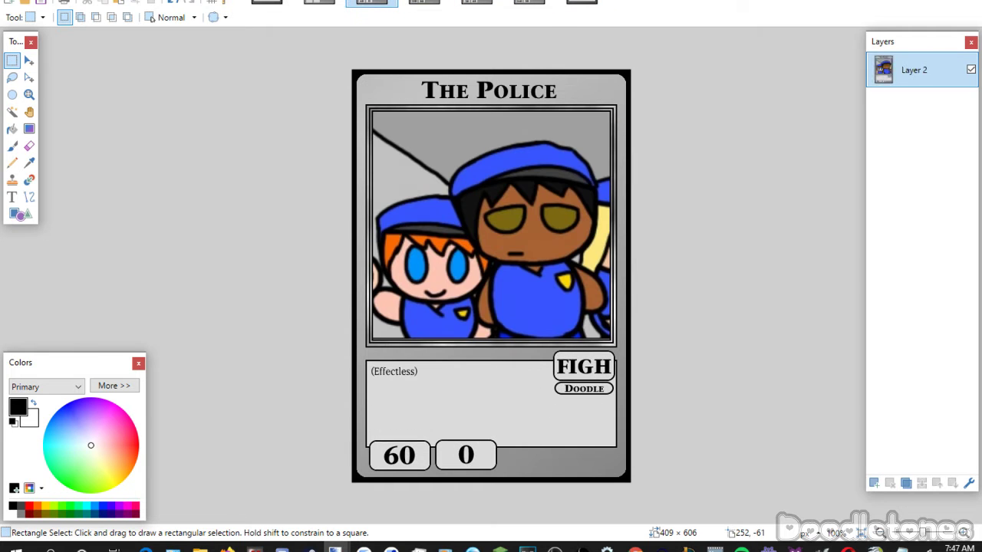
Save and close The Police and Giant Eyeball cards as JPEGs at quality 95 with 4:2:2 chroma subsampling.
{"action": "key", "text": "ctrl+w"}
{"action": "left_click", "coordinate": [418, 300]}
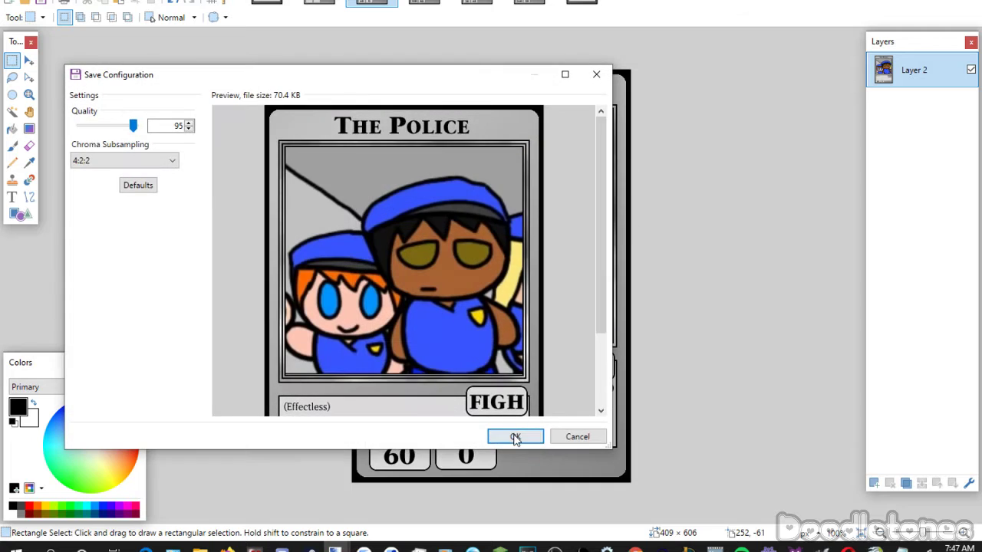
{"action": "left_click", "coordinate": [515, 436]}
{"action": "key", "text": "ctrl+w"}
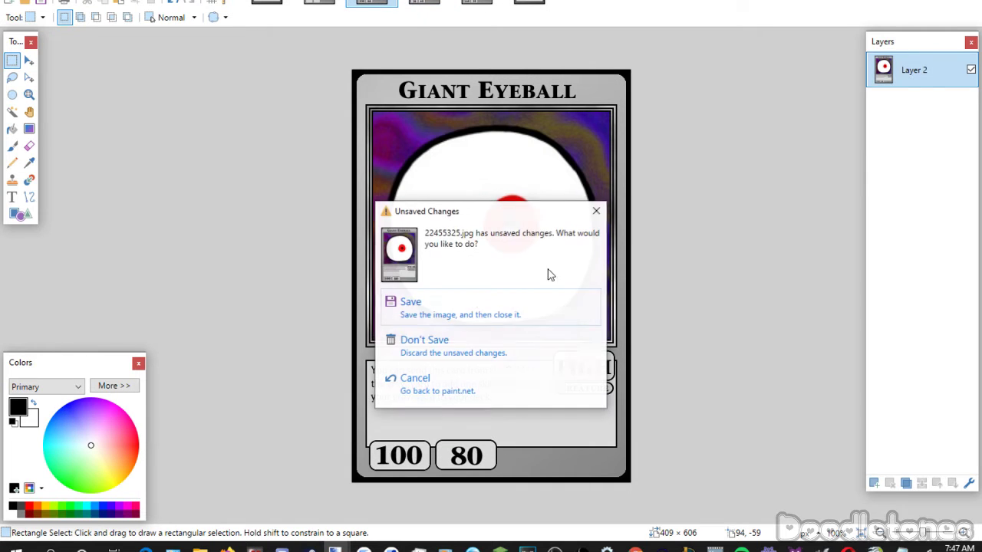
{"action": "left_click", "coordinate": [445, 305]}
{"action": "left_click", "coordinate": [518, 434]}
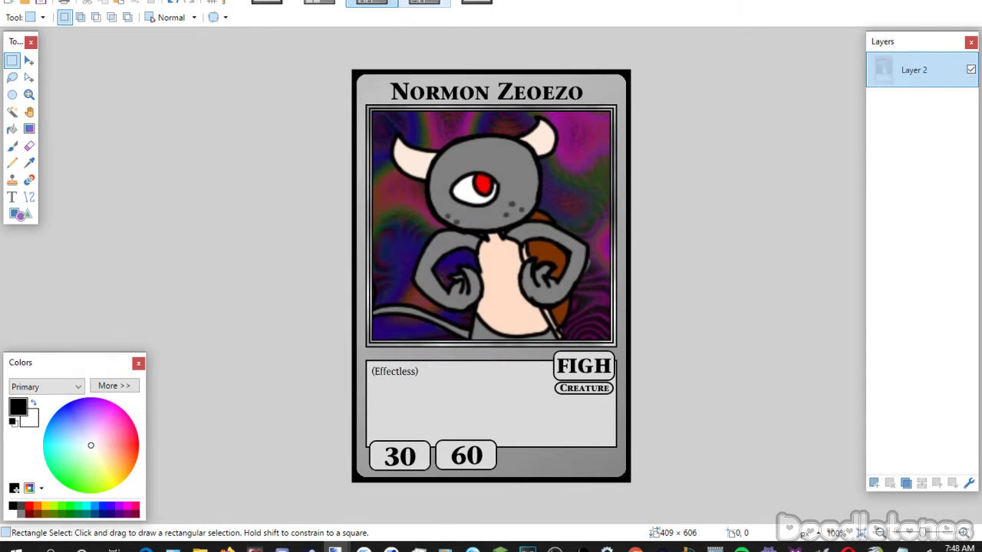
Save and close the Normon Zeoezo and Iwnd, Doodle God of the Wind cards, accepting the JPEG settings.
{"action": "key", "text": "ctrl+w"}
{"action": "left_click", "coordinate": [438, 305]}
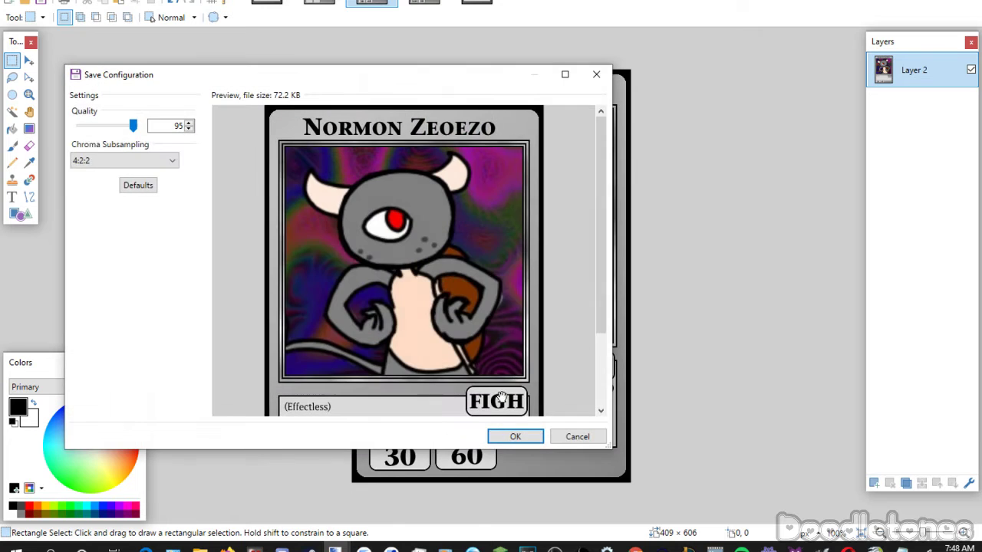
{"action": "left_click", "coordinate": [513, 436]}
{"action": "key", "text": "ctrl+w"}
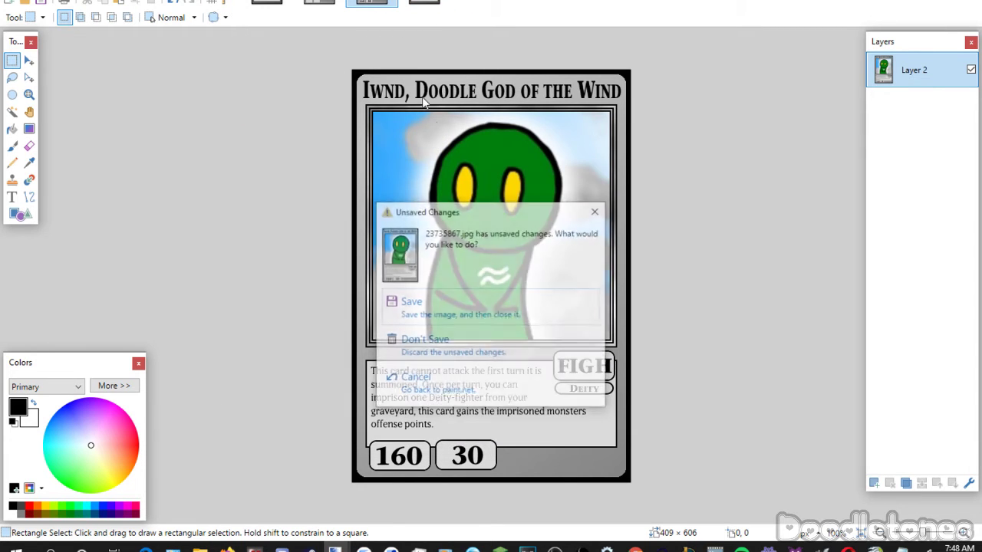
{"action": "left_click", "coordinate": [449, 307]}
{"action": "left_click", "coordinate": [514, 435]}
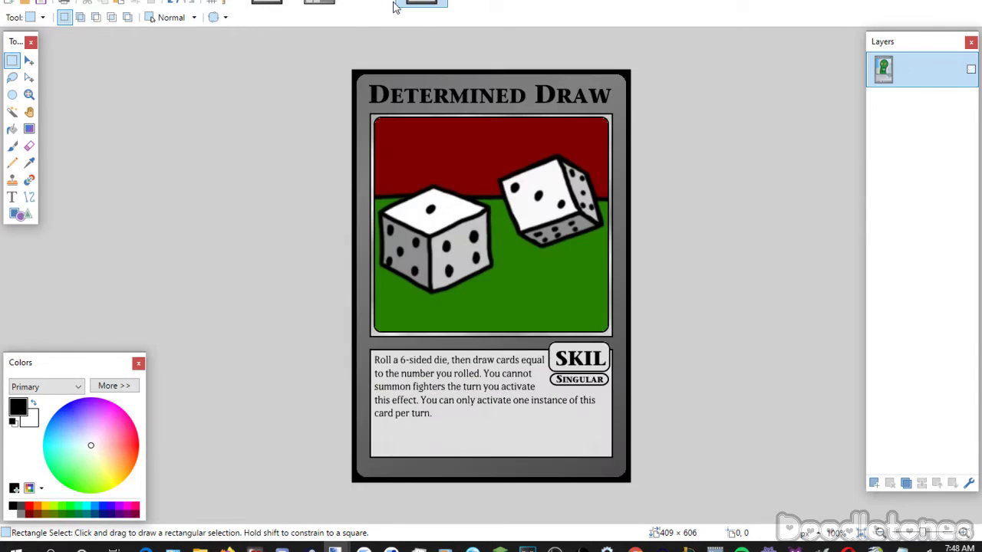
Save and close the new Determined Draw card at JPEG quality 95.
{"action": "key", "text": "ctrl+w"}
{"action": "left_click", "coordinate": [449, 311]}
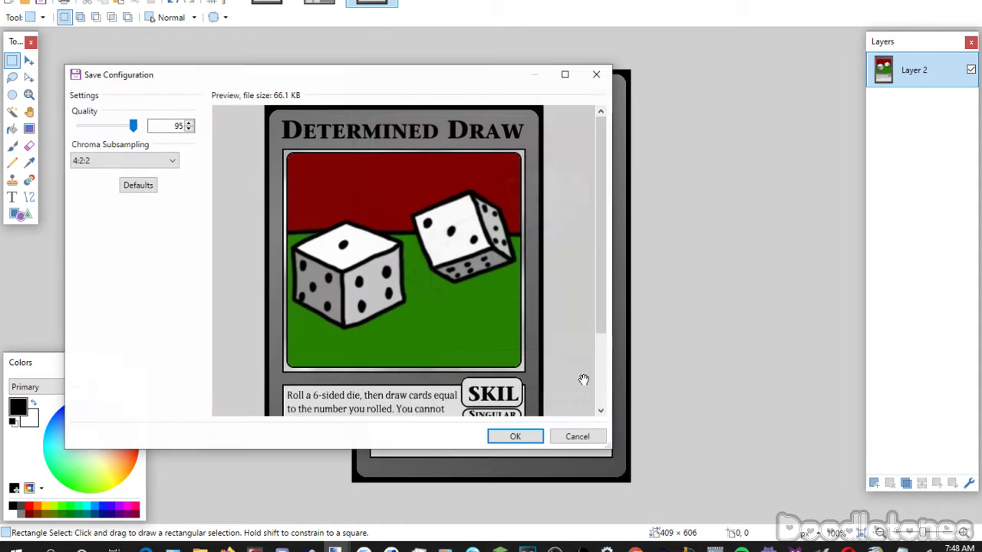
{"action": "left_click", "coordinate": [515, 435]}
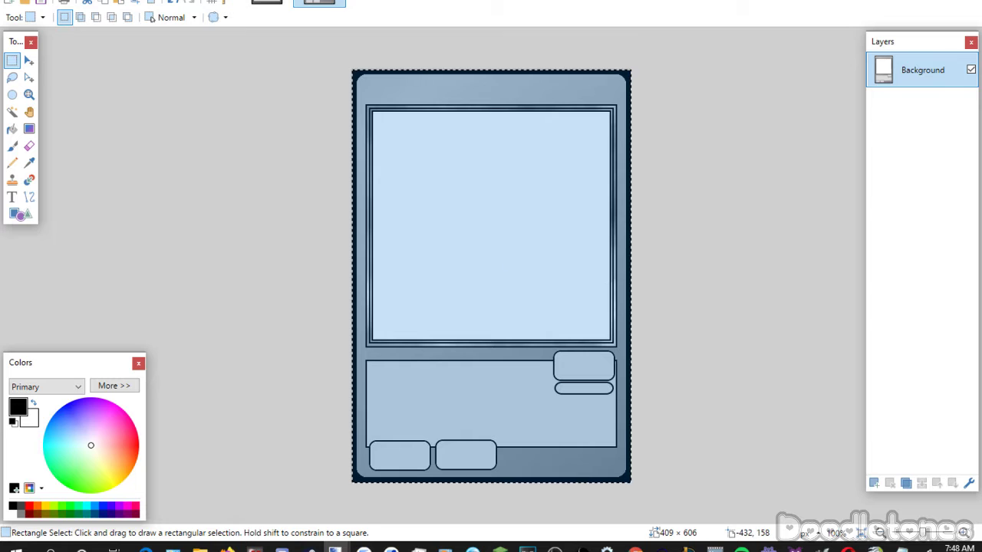
Open the next five old cards, including Canonized Dodgeball, and five blank templates for them as separate images.
{"action": "key", "text": "alt+Tab"}
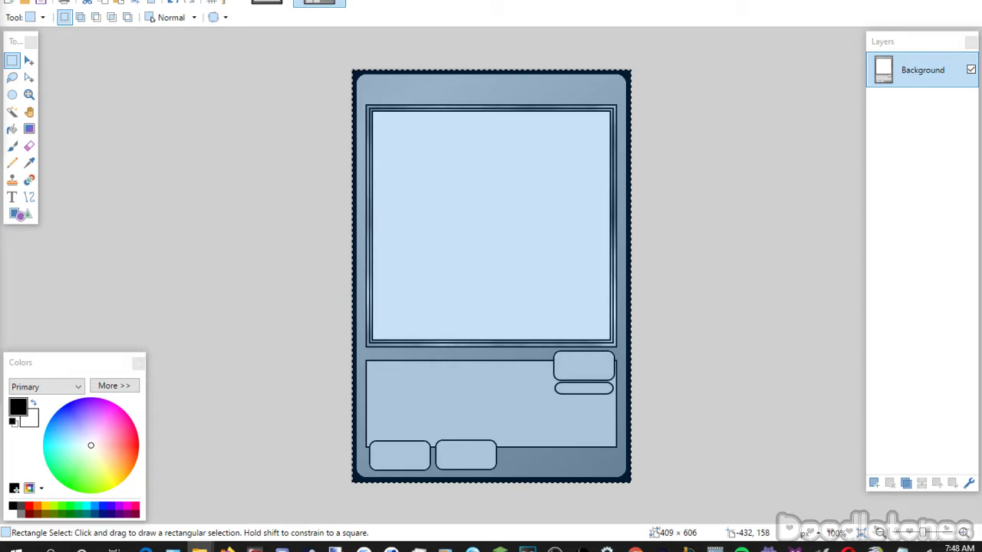
{"action": "left_click_drag", "start_coordinate": [345, 181], "coordinate": [401, 243]}
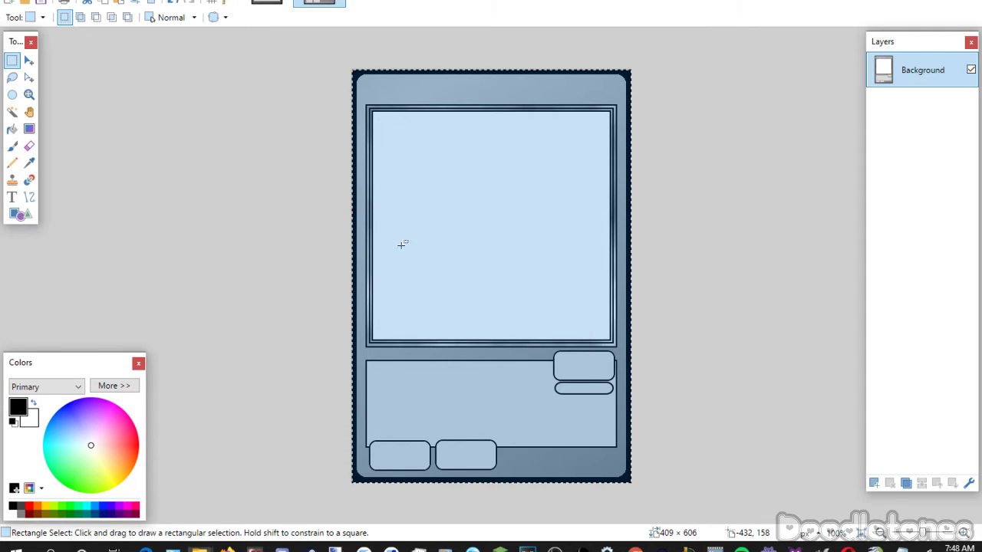
{"action": "left_click", "coordinate": [430, 276]}
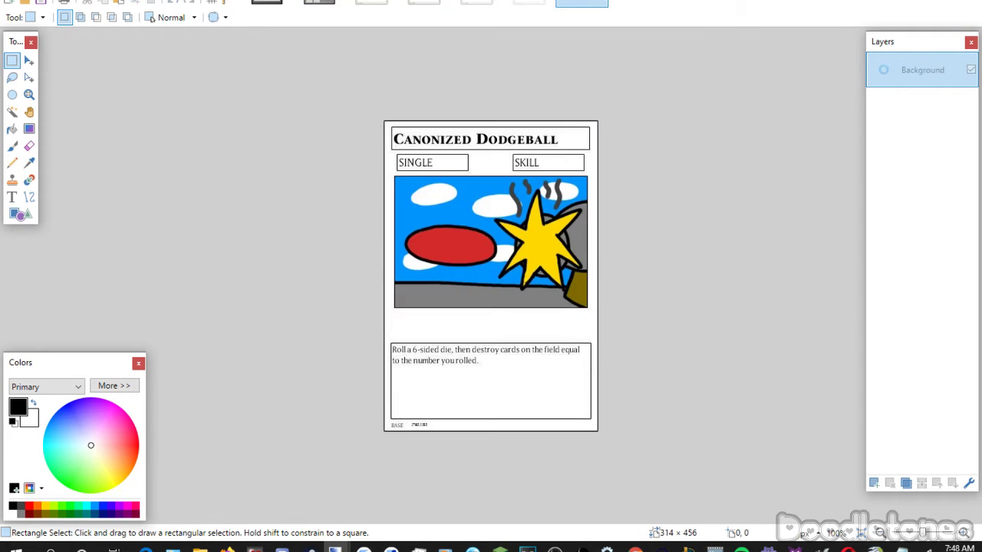
{"action": "left_click_drag", "start_coordinate": [351, 299], "coordinate": [461, 303]}
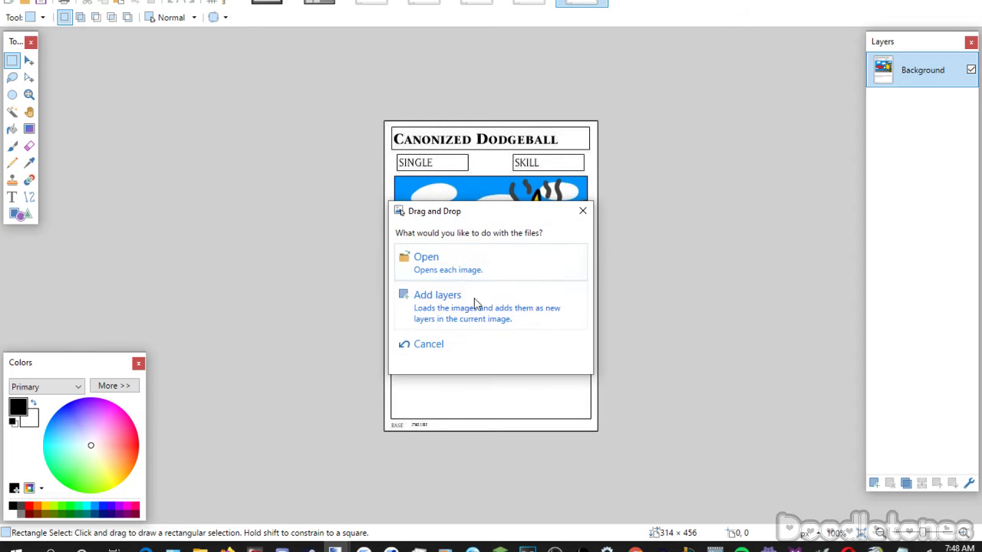
{"action": "left_click", "coordinate": [458, 263]}
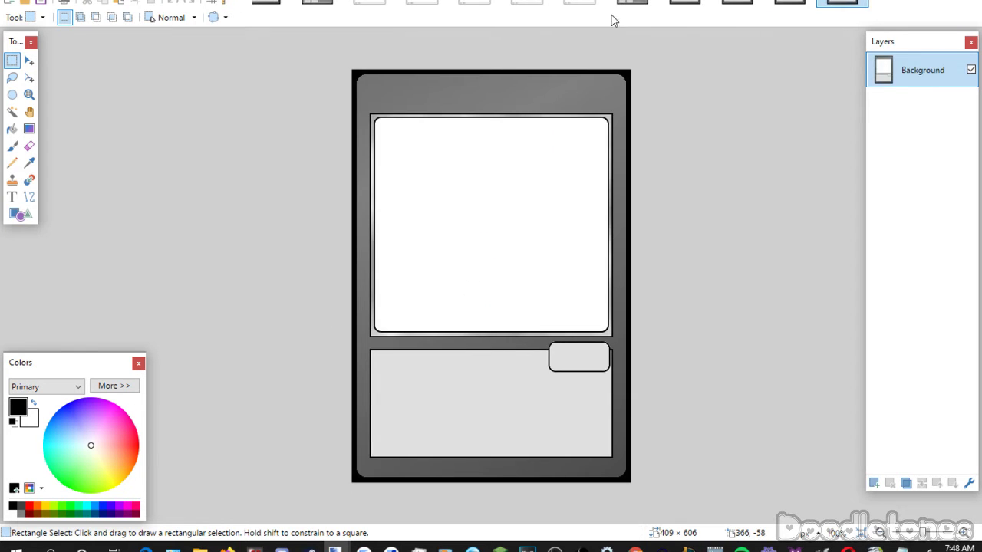
Reorder the open images so each blank template follows its matching old card.
{"action": "left_click_drag", "start_coordinate": [632, 3], "coordinate": [427, 3]}
{"action": "left_click_drag", "start_coordinate": [684, 3], "coordinate": [527, 3]}
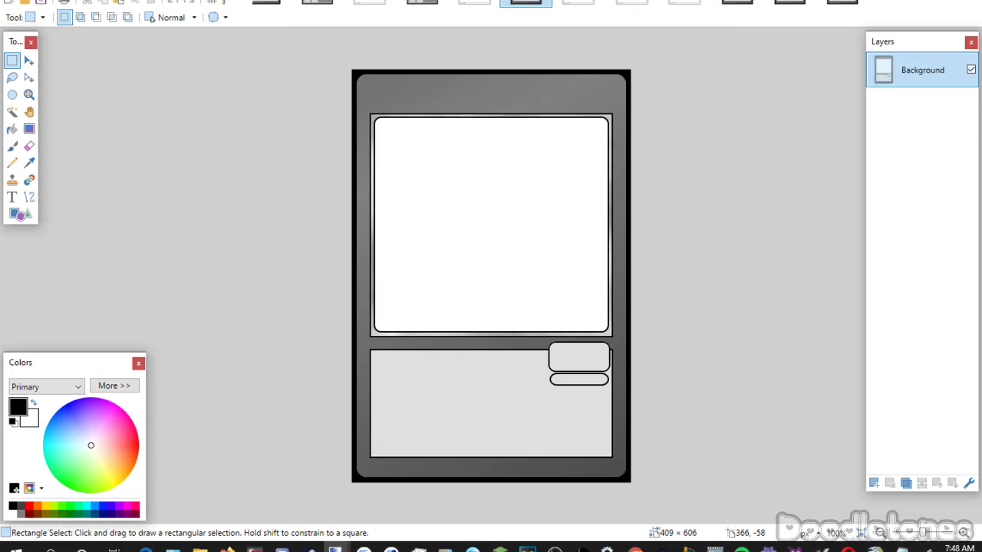
{"action": "left_click_drag", "start_coordinate": [737, 2], "coordinate": [636, 2]}
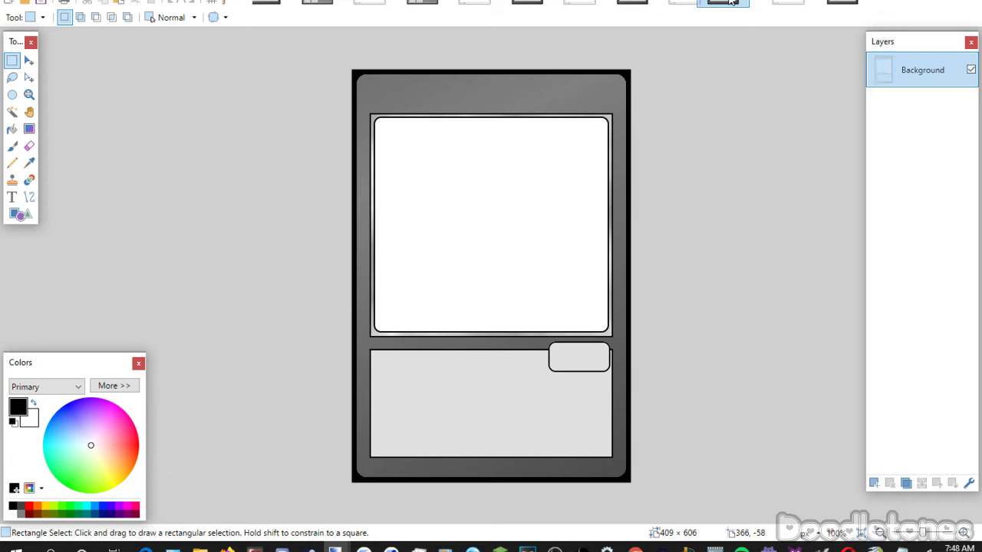
Clear the white artwork area to transparency on the light grey fighter template and the first dark template using the Magic Wand.
{"action": "left_click", "coordinate": [370, 3]}
{"action": "left_click", "coordinate": [422, 3]}
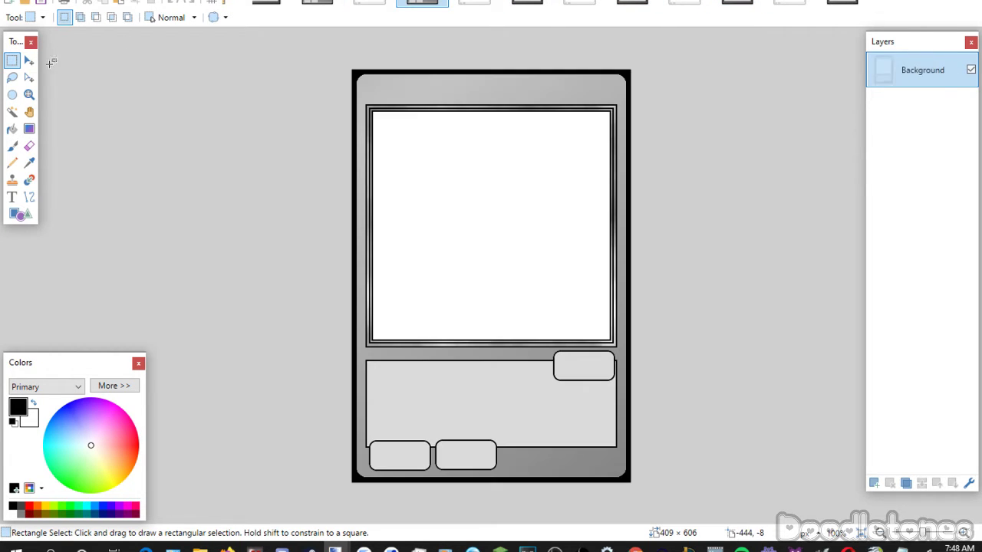
{"action": "left_click", "coordinate": [12, 112]}
{"action": "left_click", "coordinate": [452, 200]}
{"action": "left_click", "coordinate": [529, 3]}
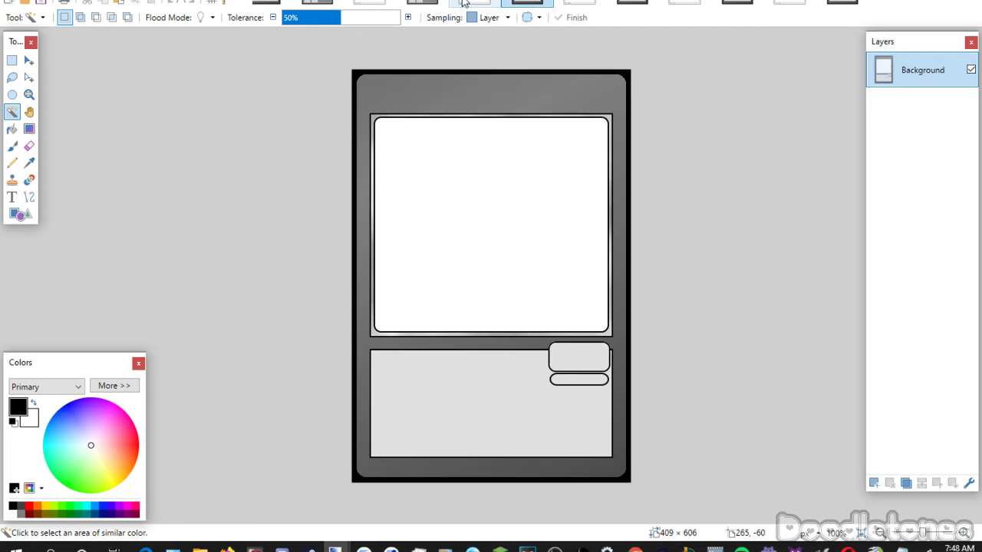
{"action": "left_click", "coordinate": [421, 3]}
{"action": "key", "text": "Delete"}
{"action": "left_click", "coordinate": [527, 3]}
{"action": "left_click", "coordinate": [541, 168]}
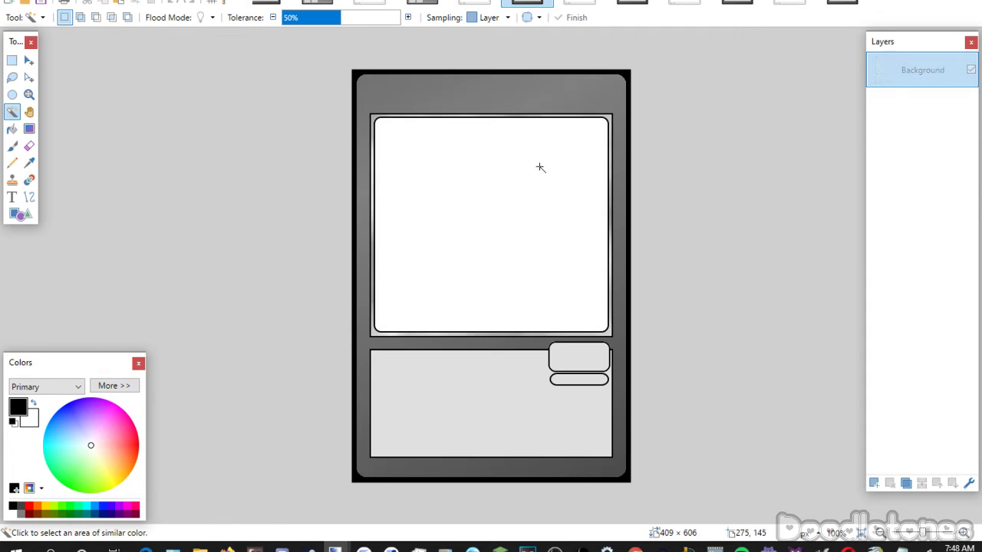
{"action": "key", "text": "Delete"}
Clear the white artwork area to transparency on the remaining three dark blank templates.
{"action": "left_click", "coordinate": [632, 3]}
{"action": "left_click", "coordinate": [519, 252]}
{"action": "key", "text": "Delete"}
{"action": "left_click", "coordinate": [737, 3]}
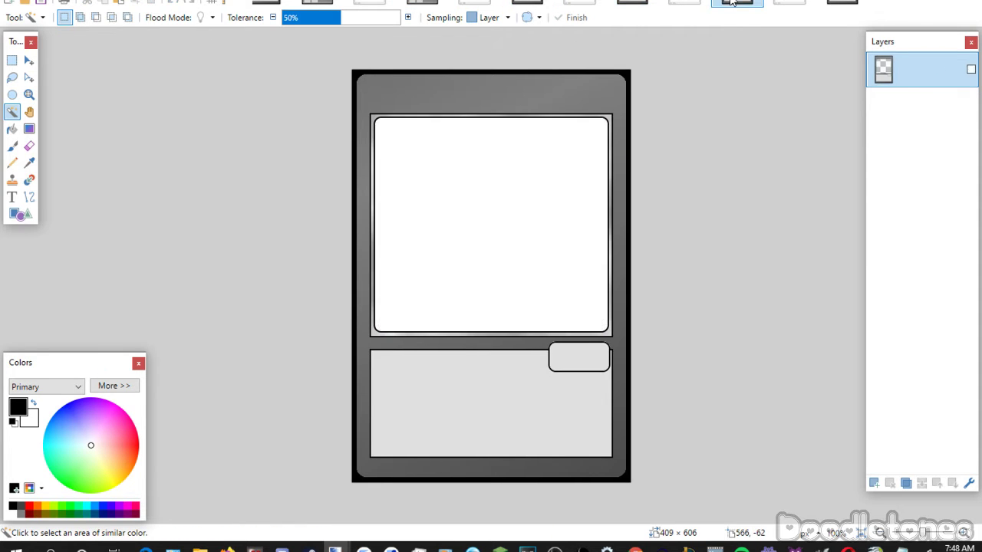
{"action": "left_click", "coordinate": [606, 168]}
{"action": "key", "text": "Delete"}
{"action": "left_click", "coordinate": [842, 3]}
{"action": "left_click", "coordinate": [572, 190]}
{"action": "key", "text": "Delete"}
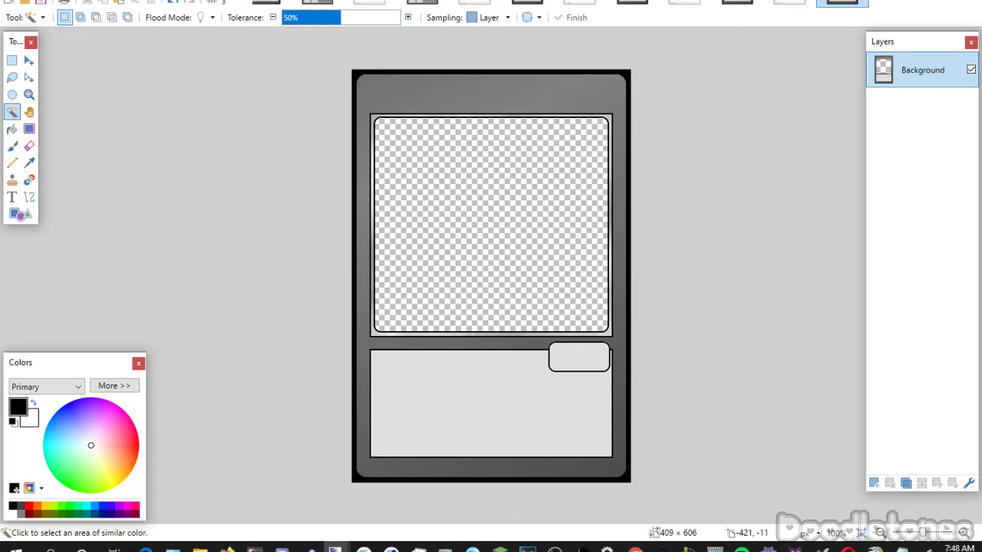
{"action": "key", "text": "alt+Tab"}
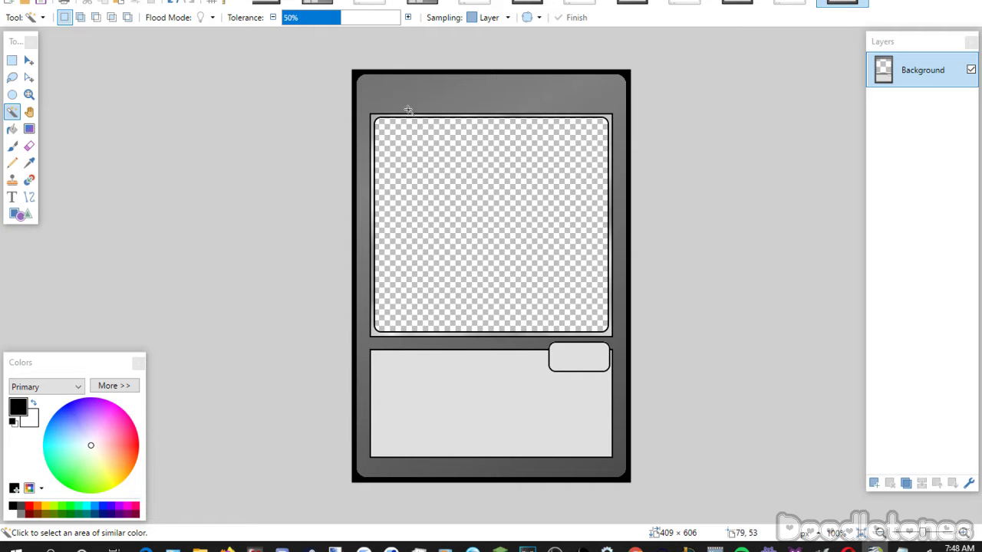
Copy the whole old card The Creator and paste it on a new layer beneath the light grey template.
{"action": "left_click", "coordinate": [369, 3]}
{"action": "key", "text": "ctrl+a"}
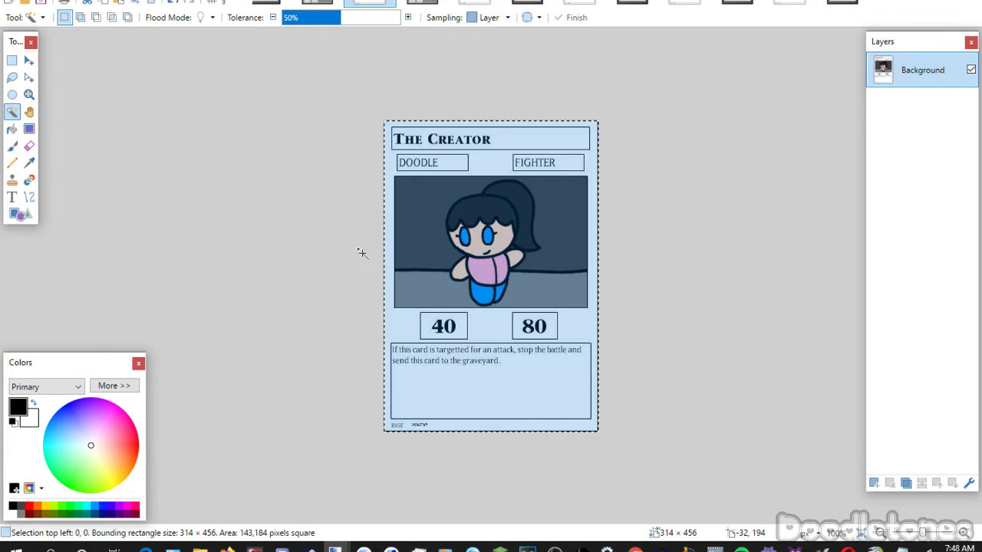
{"action": "left_click", "coordinate": [422, 4]}
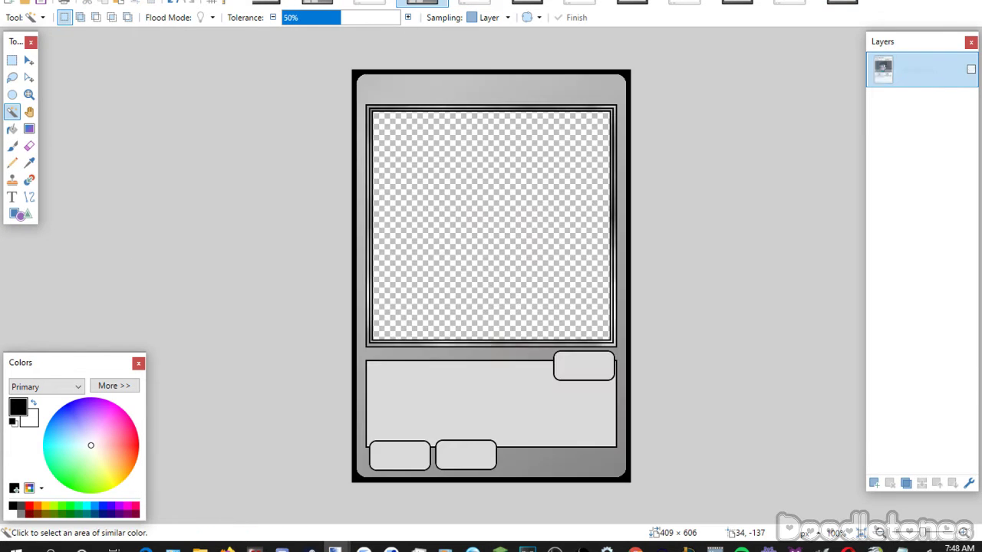
{"action": "left_click", "coordinate": [873, 482]}
{"action": "left_click", "coordinate": [953, 483]}
{"action": "key", "text": "ctrl+v"}
{"action": "left_click_drag", "start_coordinate": [472, 266], "coordinate": [473, 273]}
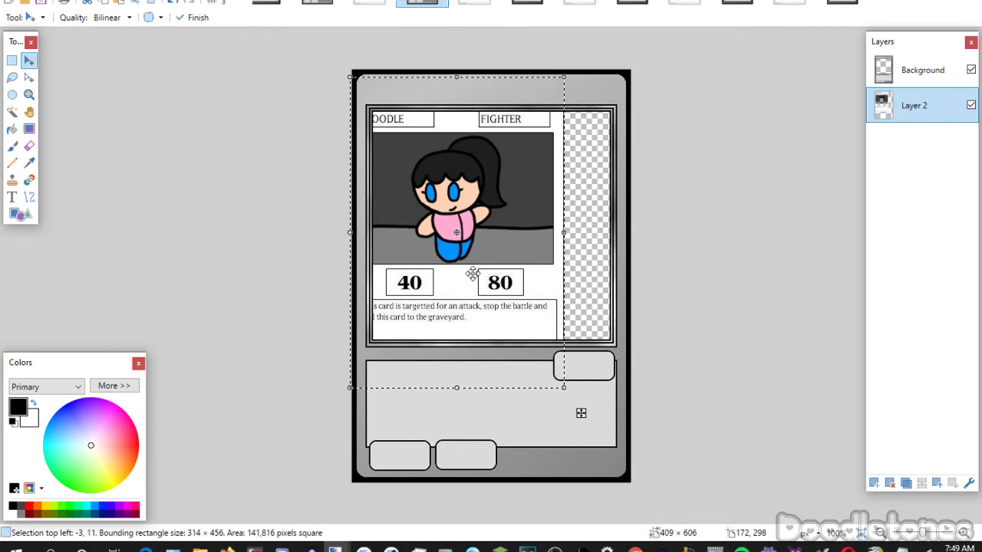
Enlarge the pasted card to about 719 × 1044 pixels and position it so the character's artwork fills the template's window.
{"action": "left_click_drag", "start_coordinate": [564, 232], "coordinate": [688, 233]}
{"action": "left_click_drag", "start_coordinate": [583, 253], "coordinate": [558, 283]}
{"action": "left_click_drag", "start_coordinate": [651, 281], "coordinate": [740, 290]}
{"action": "left_click_drag", "start_coordinate": [553, 266], "coordinate": [517, 296]}
{"action": "left_click_drag", "start_coordinate": [703, 310], "coordinate": [767, 312]}
{"action": "left_click_drag", "start_coordinate": [632, 311], "coordinate": [606, 323]}
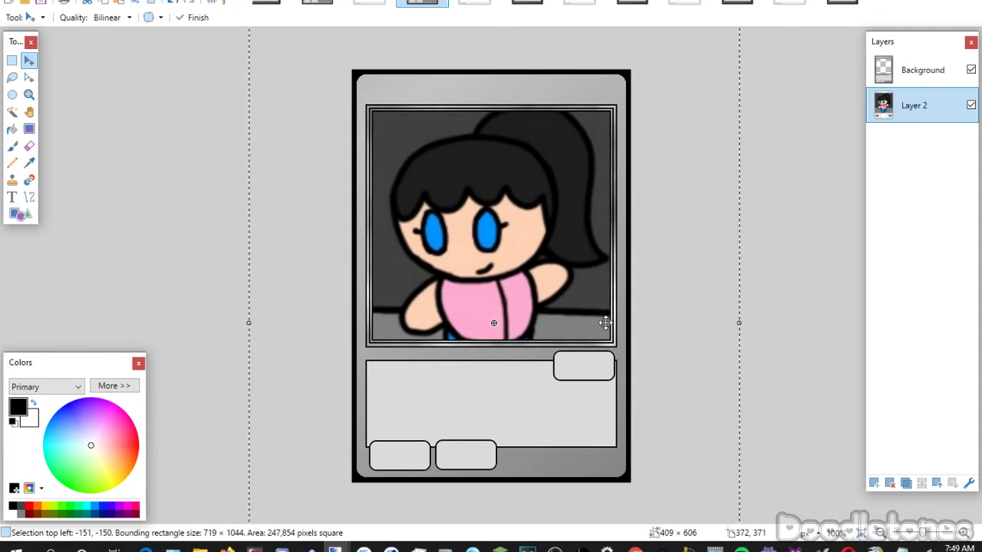
{"action": "left_click", "coordinate": [14, 61]}
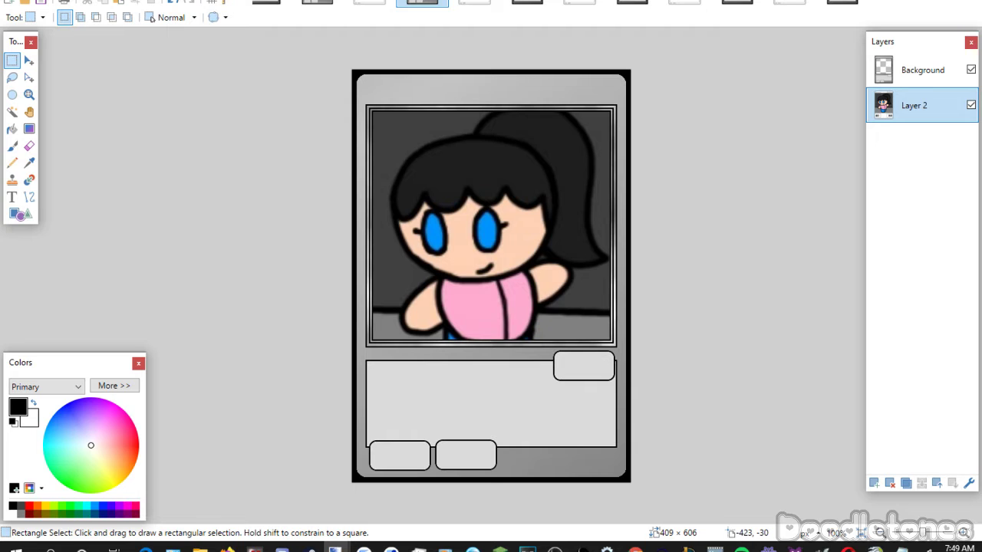
Try placing the copied title "The Creator's Self Insert" on a new top layer in Yu-Gi-Oh!ITCStoneSerifSmallCaps, size 28, across the card's header.
{"action": "left_click", "coordinate": [11, 197]}
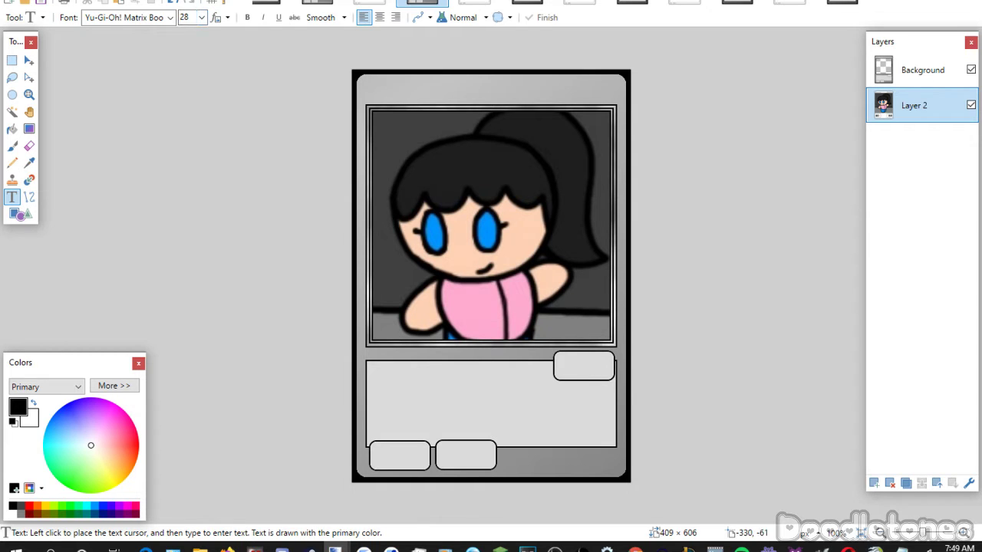
{"action": "key", "text": "alt+Tab"}
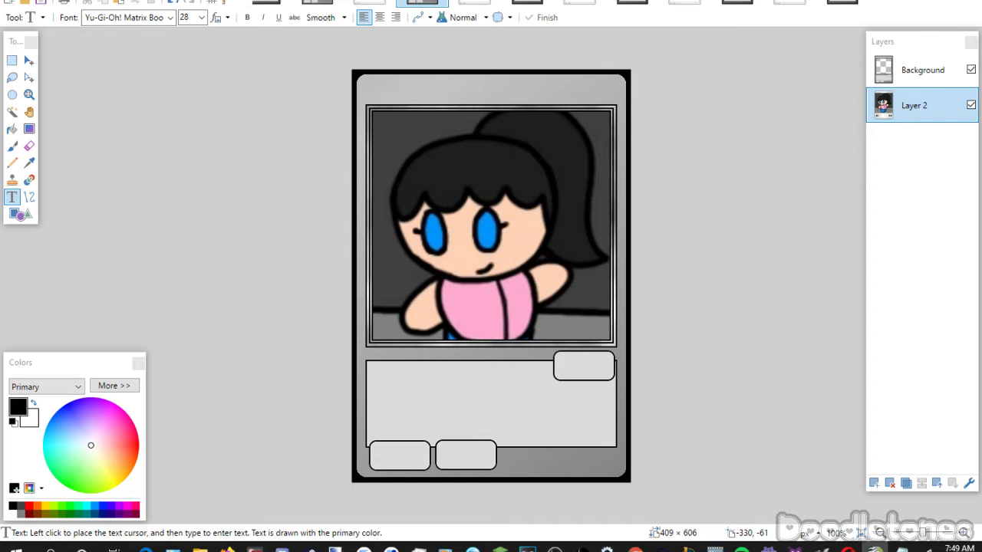
{"action": "left_click", "coordinate": [921, 71]}
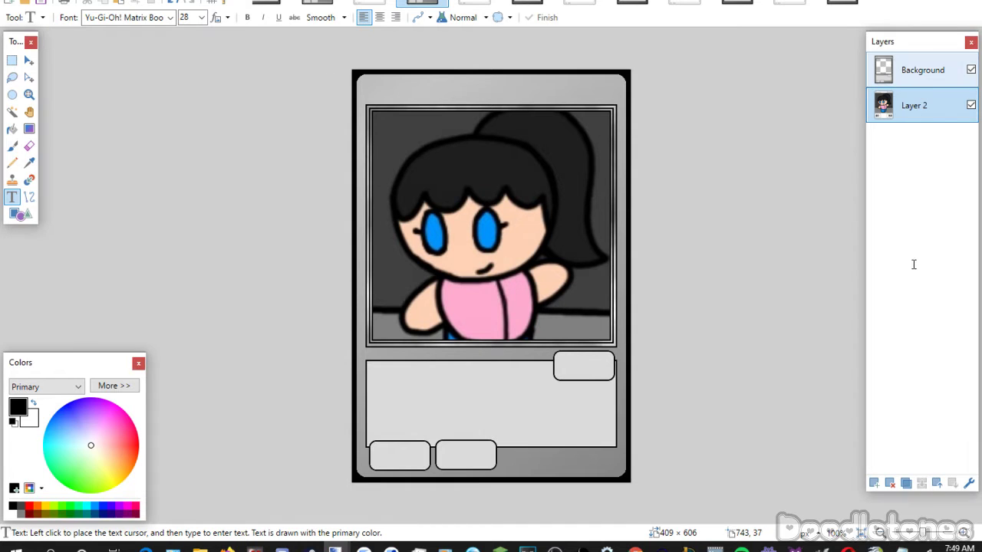
{"action": "left_click", "coordinate": [873, 482]}
{"action": "left_click", "coordinate": [391, 86]}
{"action": "type", "text": "The Creator's Self Inse"}
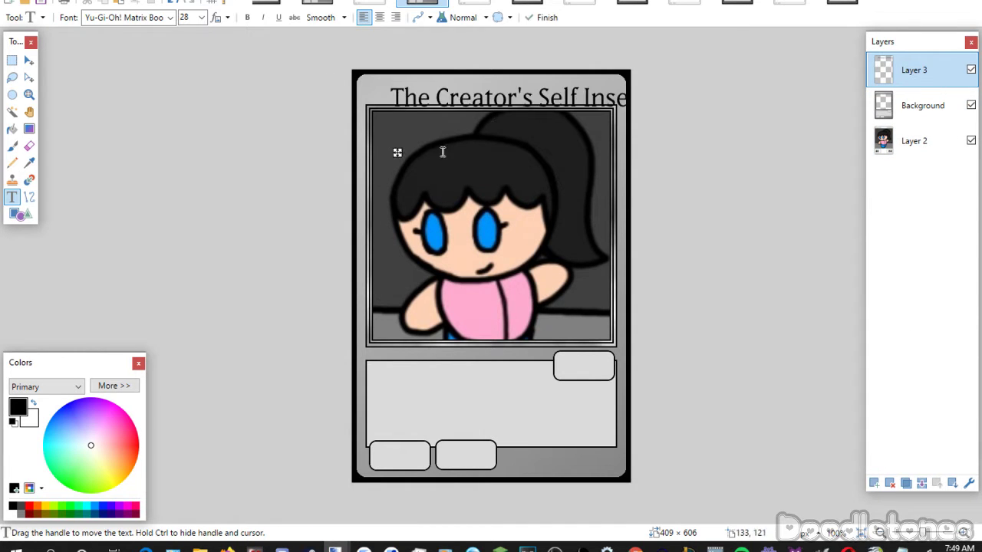
{"action": "left_click", "coordinate": [170, 16]}
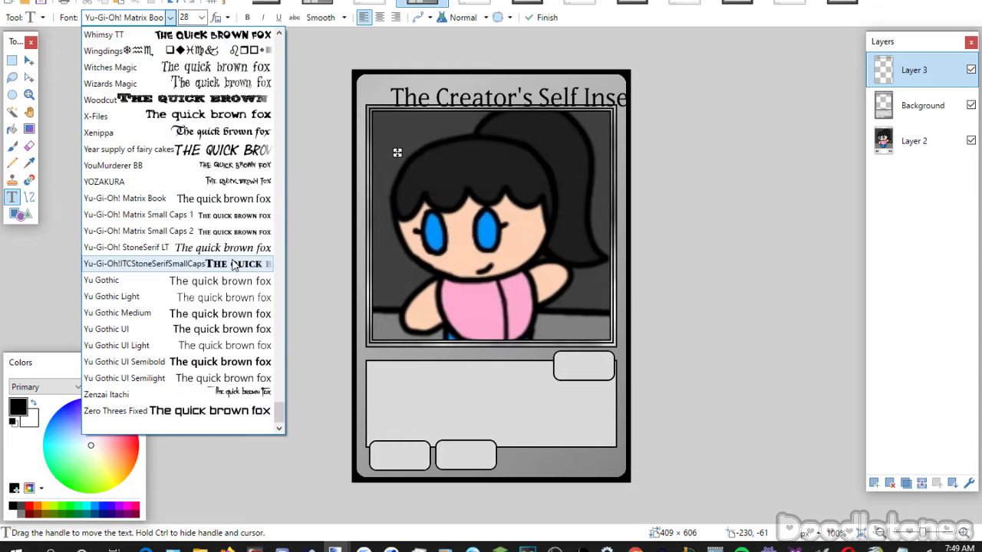
{"action": "left_click", "coordinate": [122, 259]}
{"action": "left_click_drag", "start_coordinate": [398, 158], "coordinate": [374, 148]}
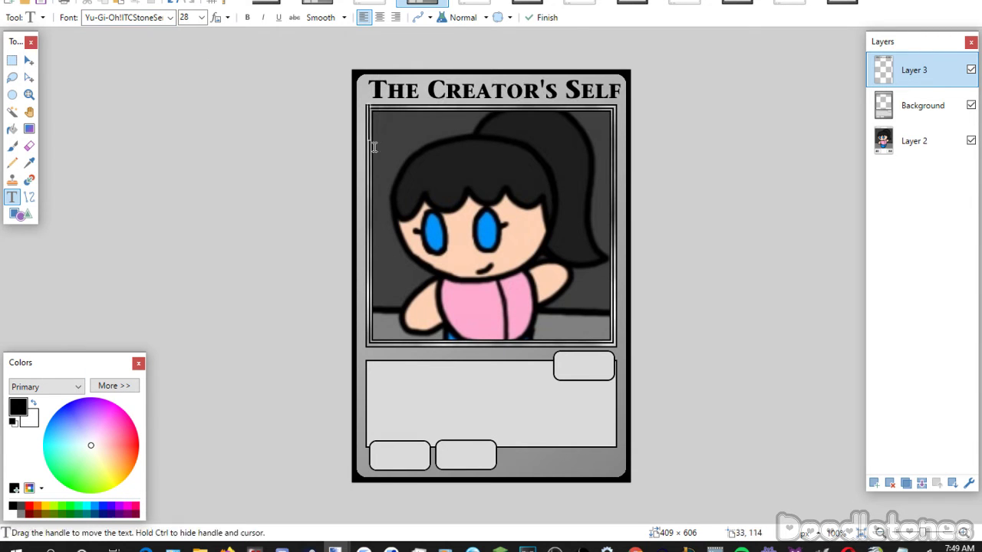
{"action": "key", "text": "Escape"}
Rotate the old The Creator card image 90° clockwise and resize it to 150%.
{"action": "left_click", "coordinate": [365, 3]}
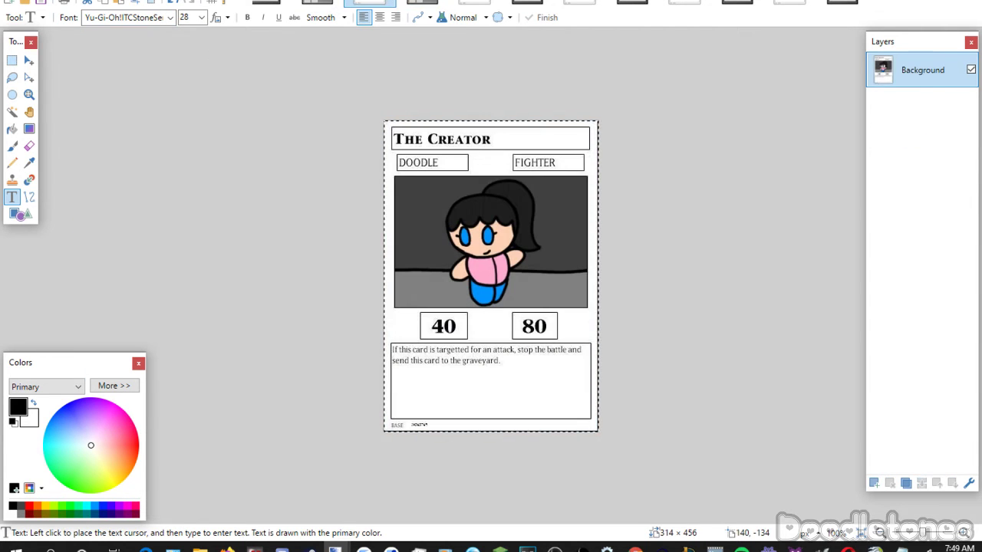
{"action": "left_click", "coordinate": [93, 2]}
{"action": "mouse_move", "coordinate": [117, 2]}
{"action": "left_click", "coordinate": [106, 88]}
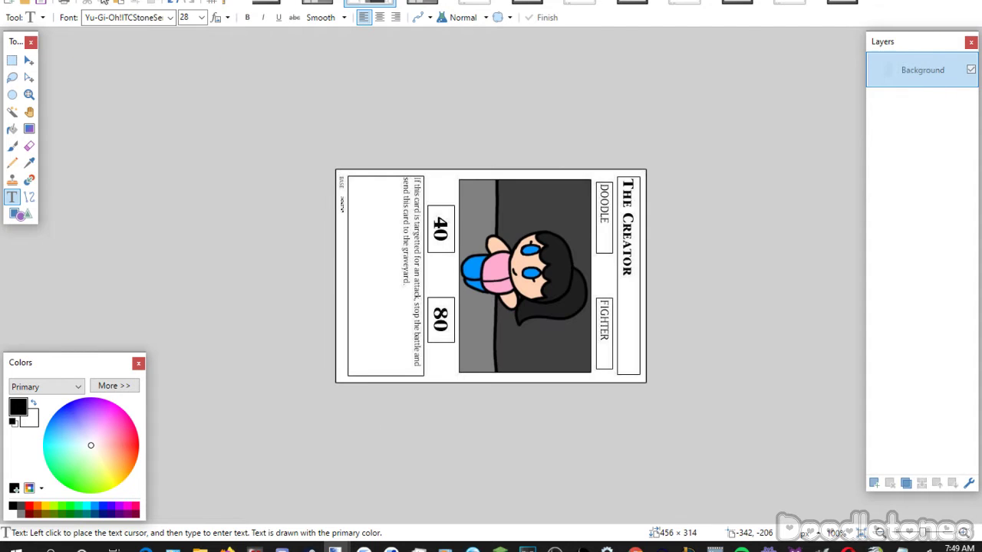
{"action": "left_click", "coordinate": [111, 4]}
{"action": "left_click", "coordinate": [105, 16]}
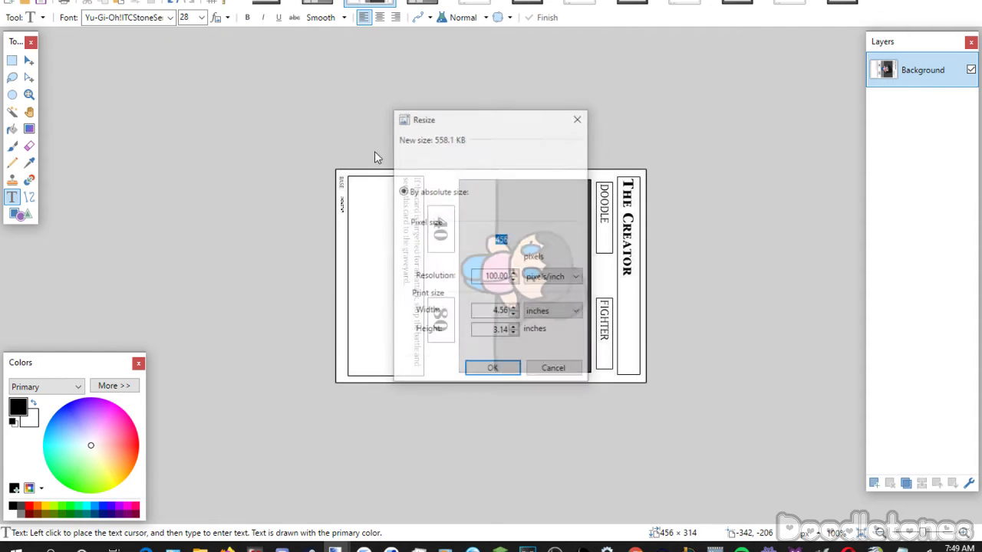
{"action": "left_click", "coordinate": [441, 176]}
{"action": "type", "text": "150"}
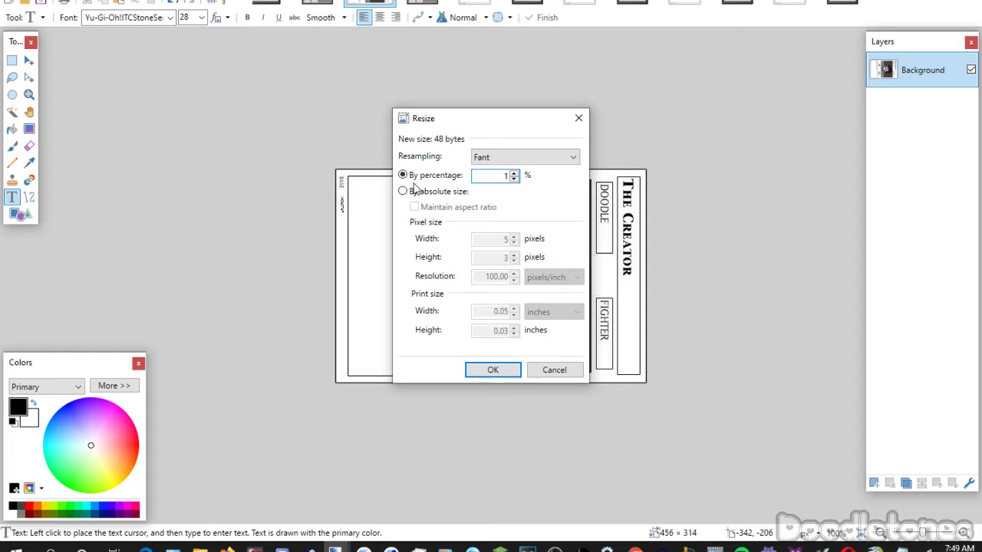
{"action": "left_click", "coordinate": [497, 369]}
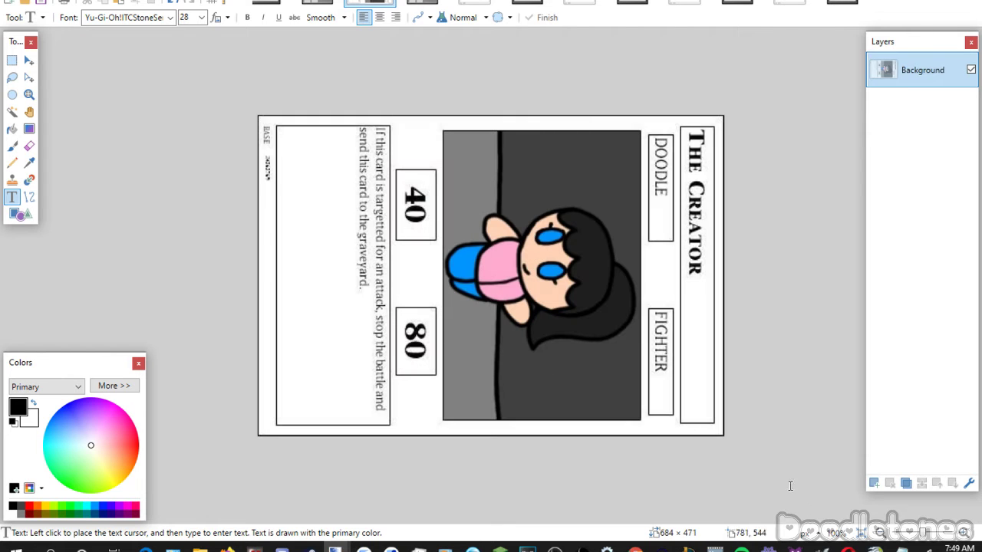
Write "The Creator's Self Insert" on a new layer of the enlarged old card image and cut the text out with a rectangular selection.
{"action": "key", "text": "ctrl+shift+n"}
{"action": "left_click", "coordinate": [358, 247]}
{"action": "type", "text": "The Creator's Self Insert"}
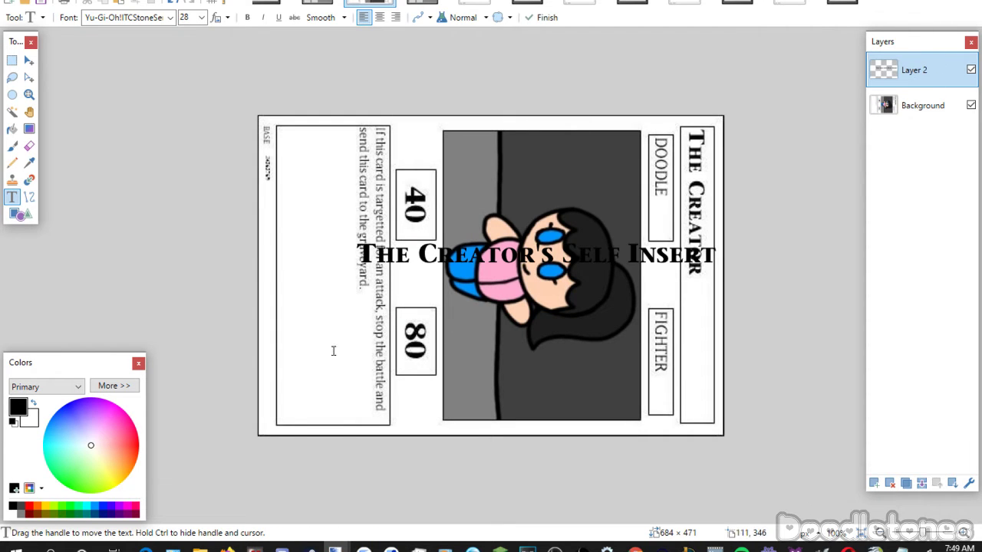
{"action": "left_click_drag", "start_coordinate": [362, 316], "coordinate": [325, 326]}
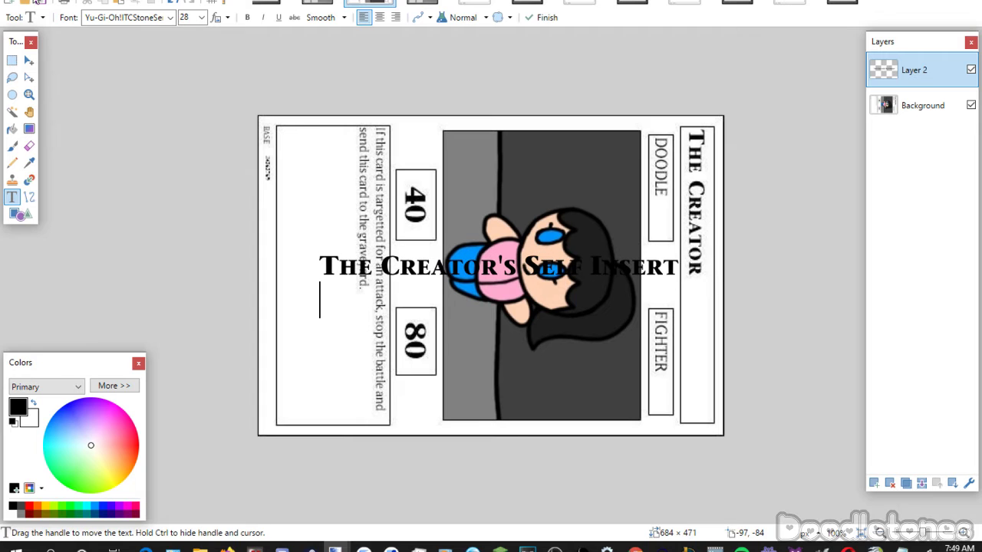
{"action": "key", "text": "s"}
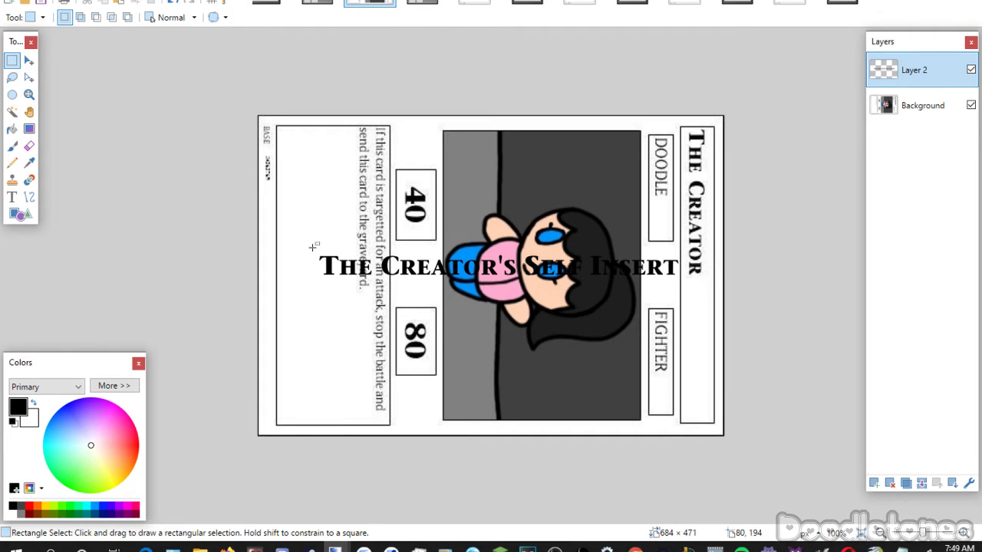
{"action": "mouse_move", "coordinate": [313, 246]}
{"action": "left_mouse_down"}
{"action": "mouse_move", "coordinate": [617, 295]}
{"action": "mouse_move", "coordinate": [692, 289]}
{"action": "left_mouse_up"}
{"action": "key", "text": "Delete"}
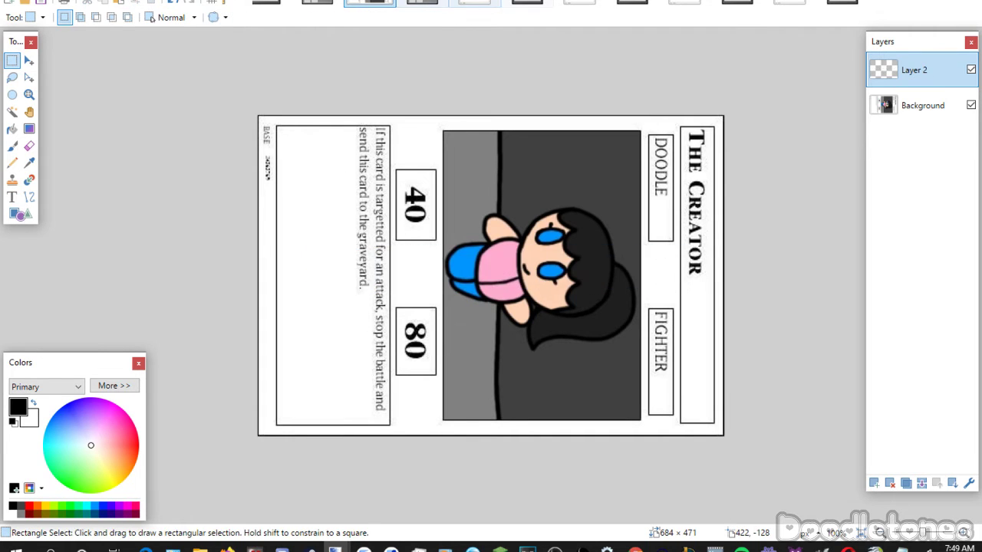
Paste the title into the new card keeping the canvas size, place it in the header and squeeze it to about 395 pixels wide.
{"action": "key", "text": "ctrl+Tab"}
{"action": "key", "text": "ctrl+v"}
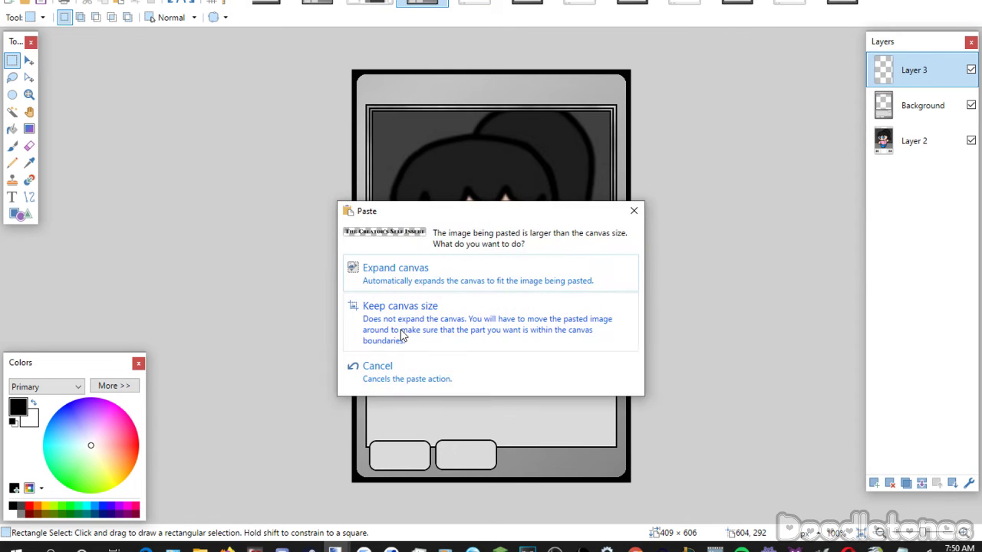
{"action": "left_click", "coordinate": [403, 335]}
{"action": "left_click_drag", "start_coordinate": [415, 229], "coordinate": [414, 92]}
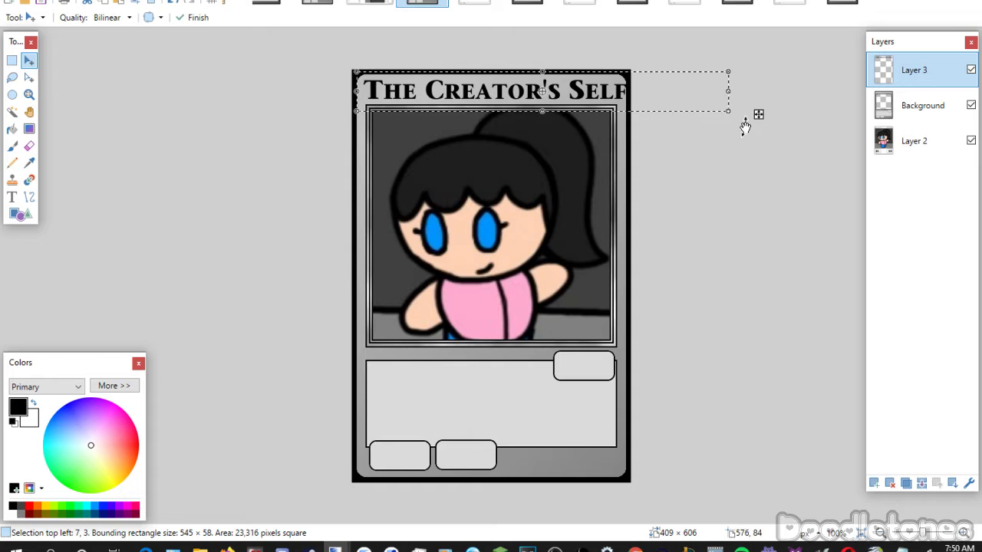
{"action": "left_click_drag", "start_coordinate": [729, 92], "coordinate": [627, 91]}
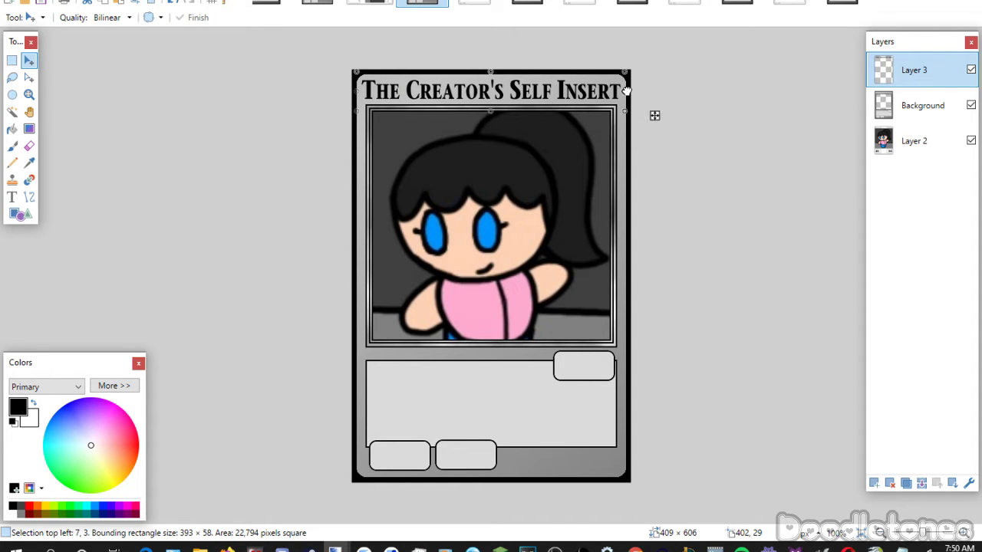
{"action": "left_click_drag", "start_coordinate": [627, 92], "coordinate": [628, 92]}
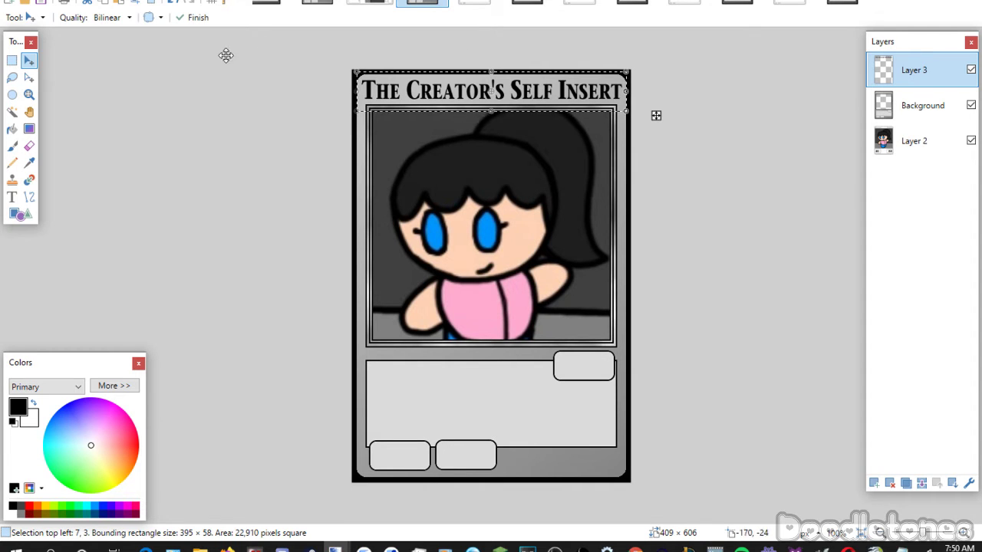
{"action": "left_click", "coordinate": [11, 60]}
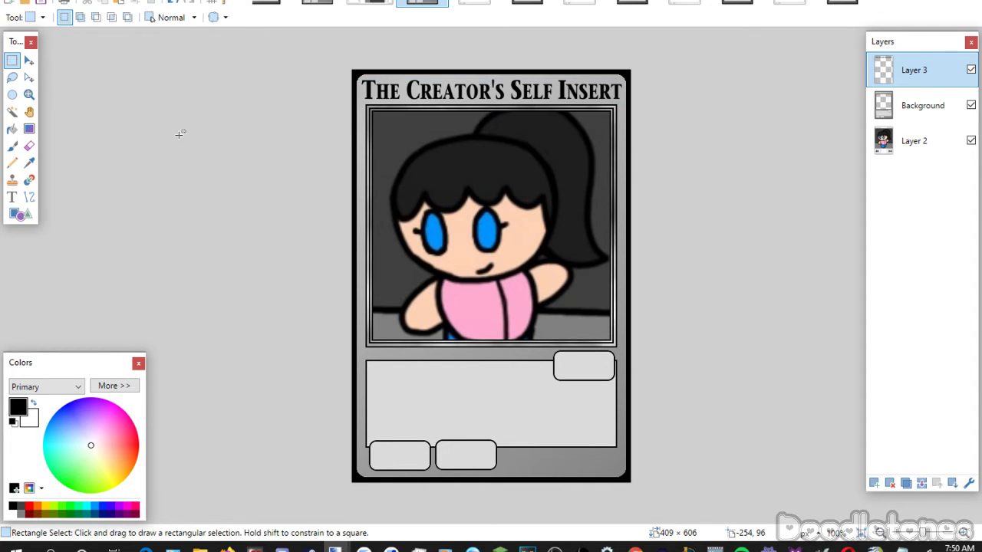
Replace the card's Background layer with the blank light grey template that has the small extra box under the upper stat box.
{"action": "left_click", "coordinate": [11, 197]}
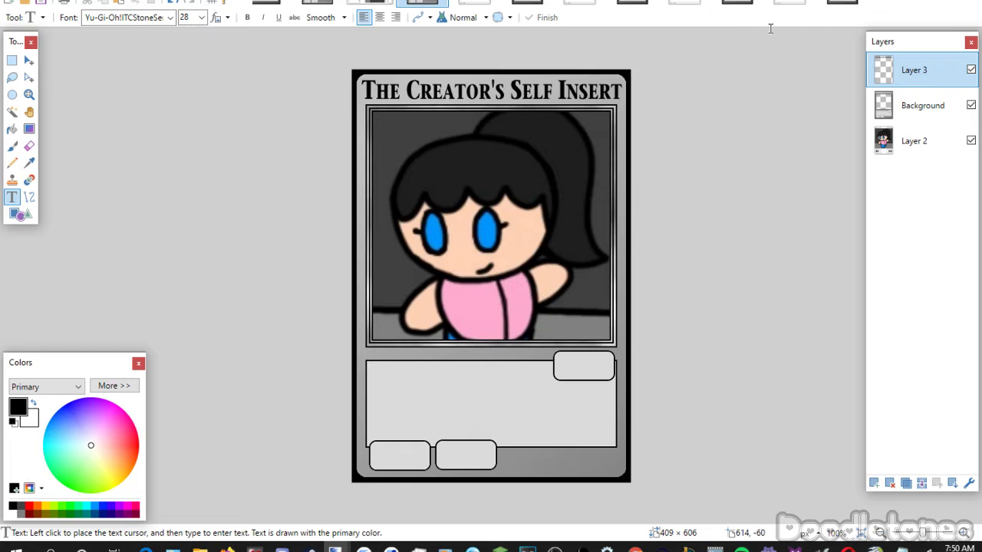
{"action": "left_click", "coordinate": [311, 2]}
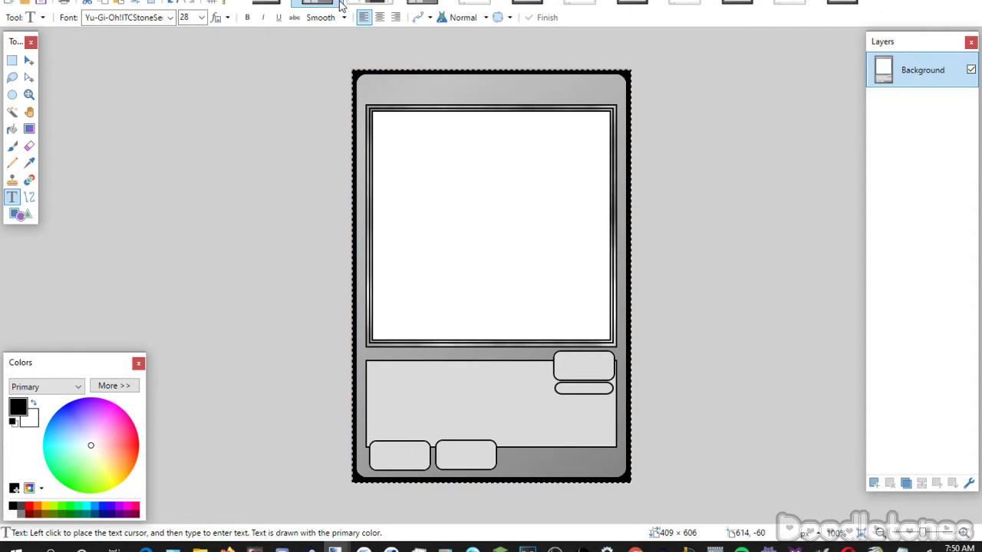
{"action": "left_click", "coordinate": [422, 3]}
{"action": "left_click", "coordinate": [911, 97]}
{"action": "key", "text": "ctrl+v"}
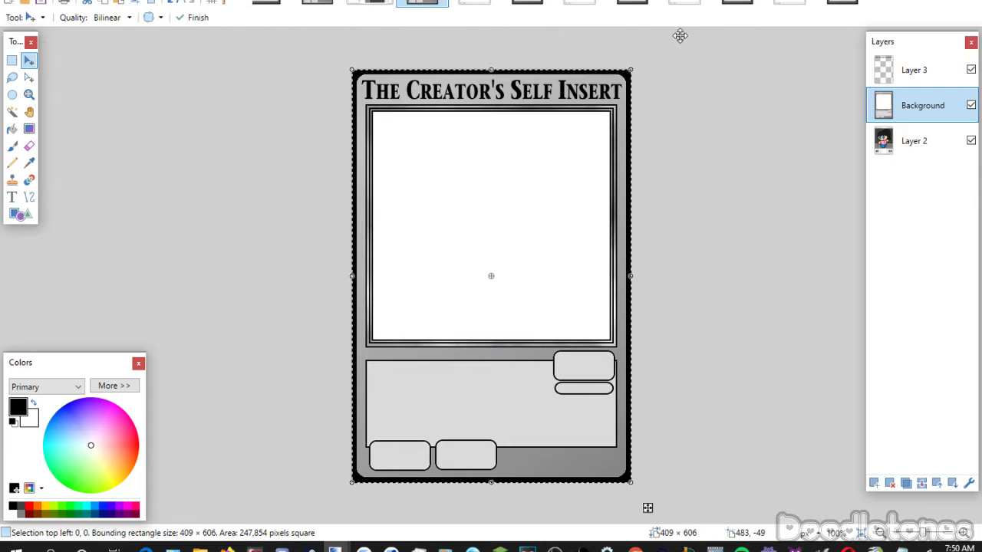
Clear the white artwork area of the replaced Background layer to transparency using the Magic Wand and deselect.
{"action": "left_click", "coordinate": [12, 112]}
{"action": "left_click", "coordinate": [491, 180]}
{"action": "key", "text": "Delete"}
{"action": "key", "text": "ctrl+d"}
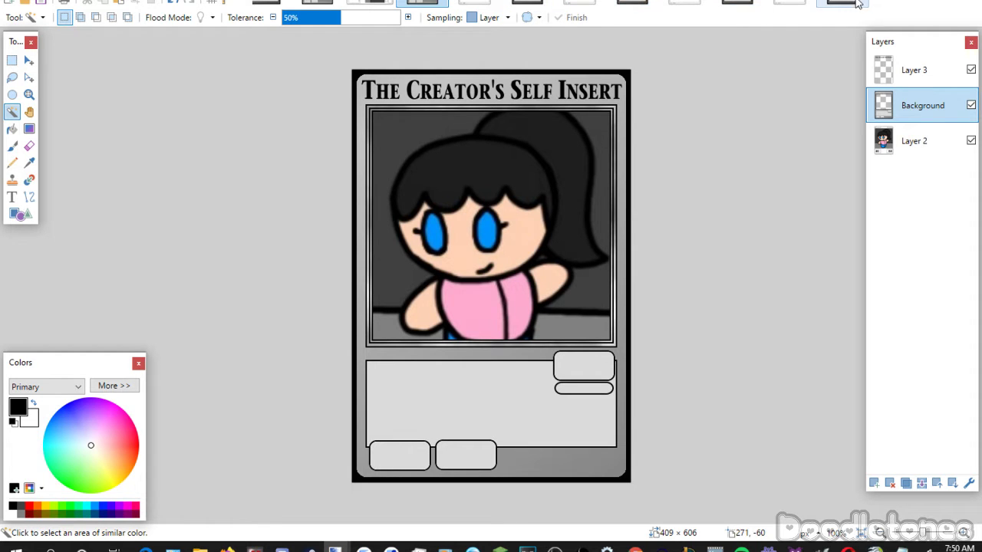
Copy the whole dark blank template with the small extra box and paste it over the dark card templates still lacking that box.
{"action": "left_click", "coordinate": [266, 3]}
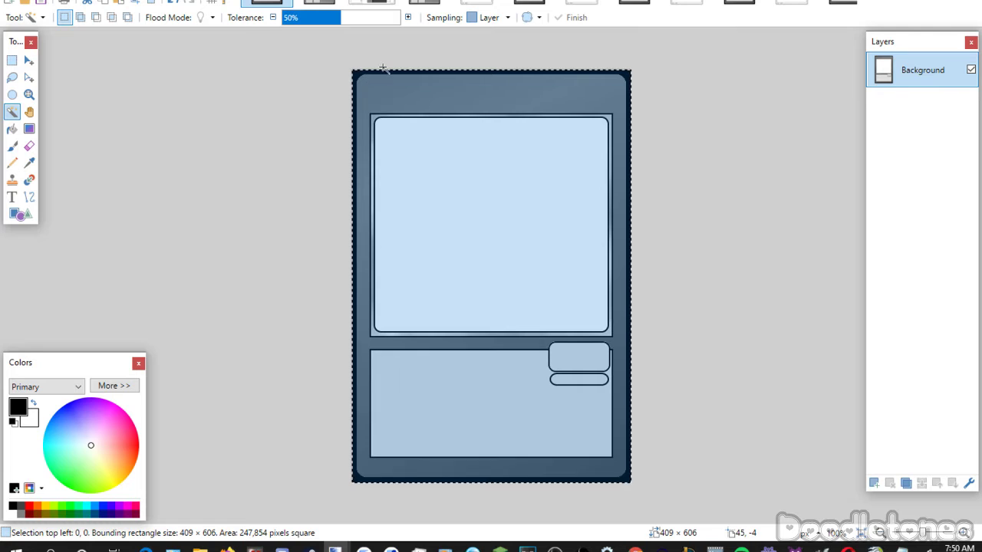
{"action": "left_click", "coordinate": [424, 4]}
{"action": "left_click", "coordinate": [522, 3]}
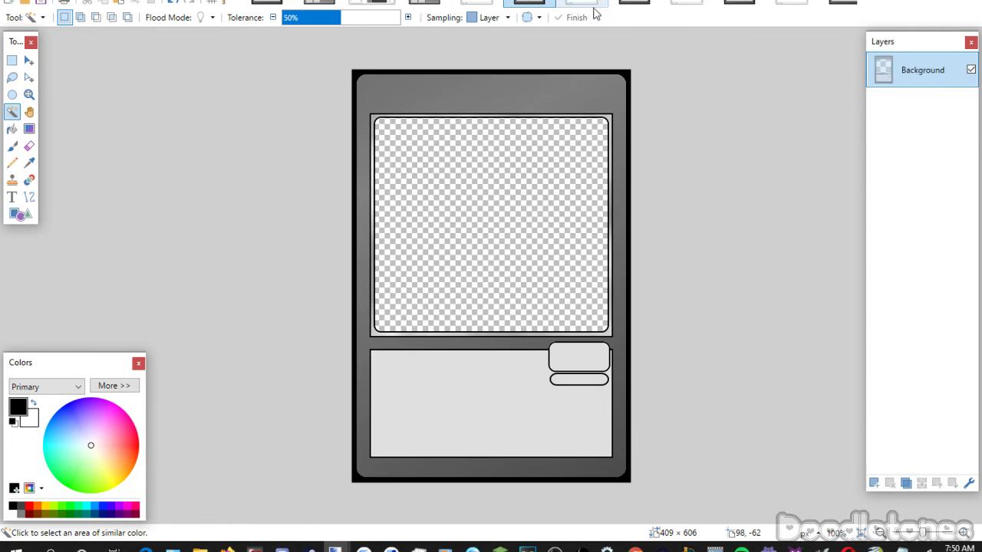
{"action": "left_click", "coordinate": [636, 4]}
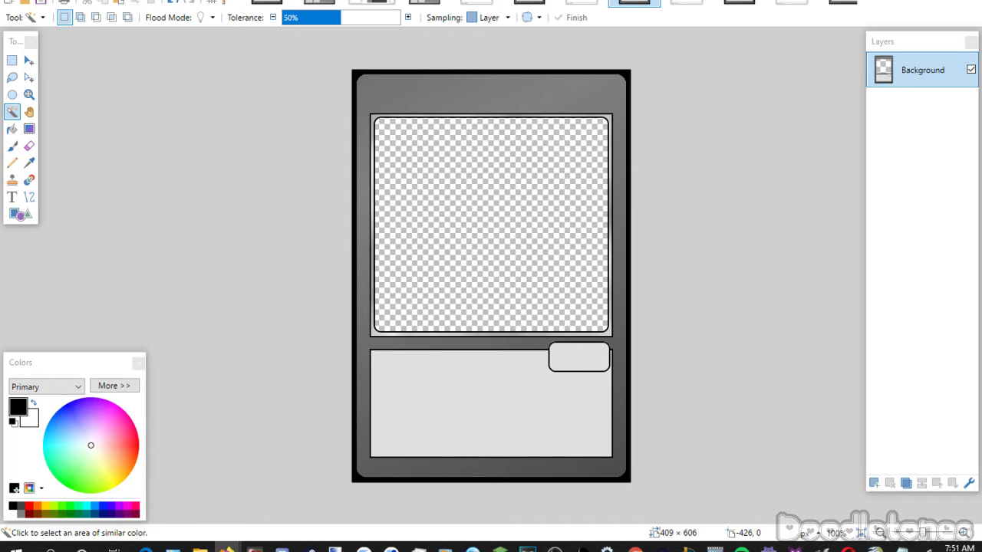
{"action": "key", "text": "alt+Tab"}
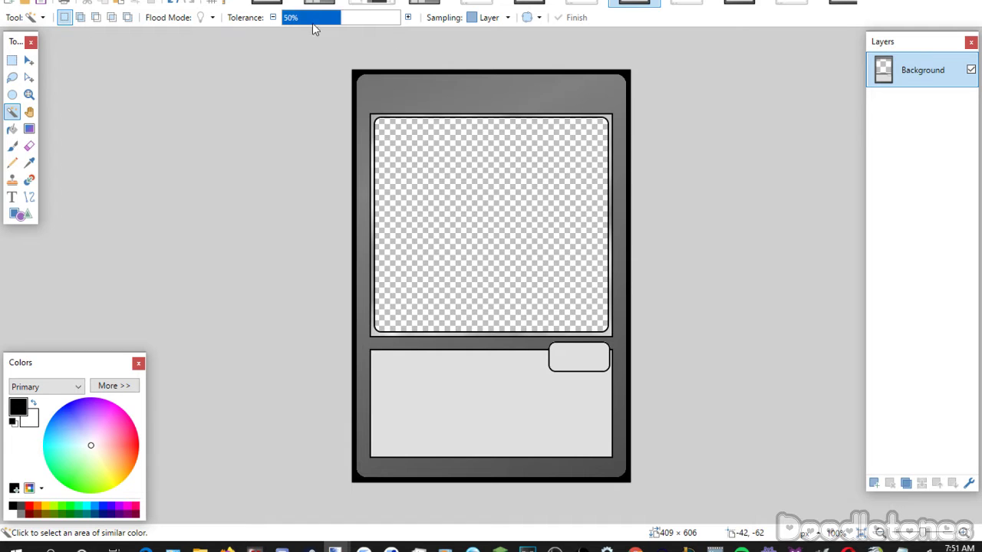
{"action": "key", "text": "ctrl+a"}
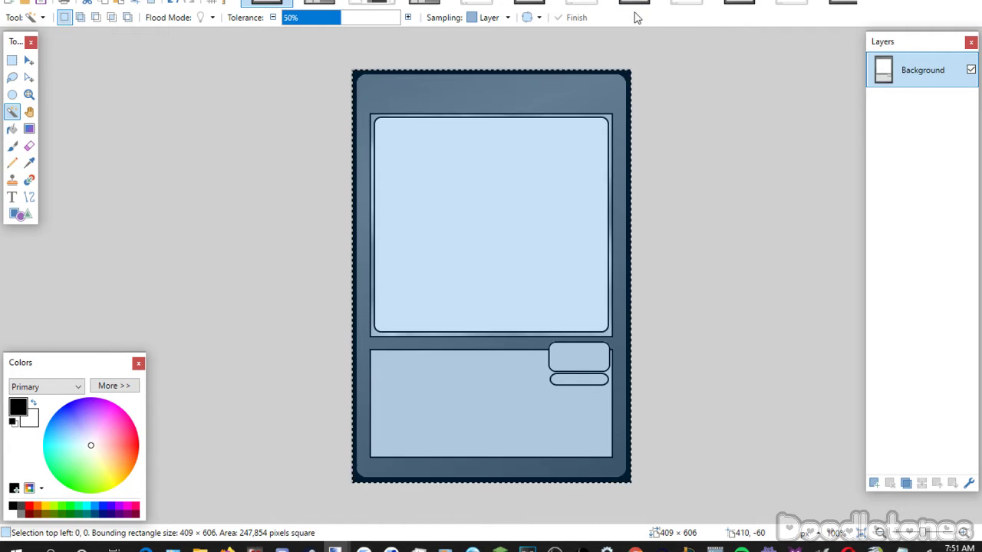
{"action": "key", "text": "m"}
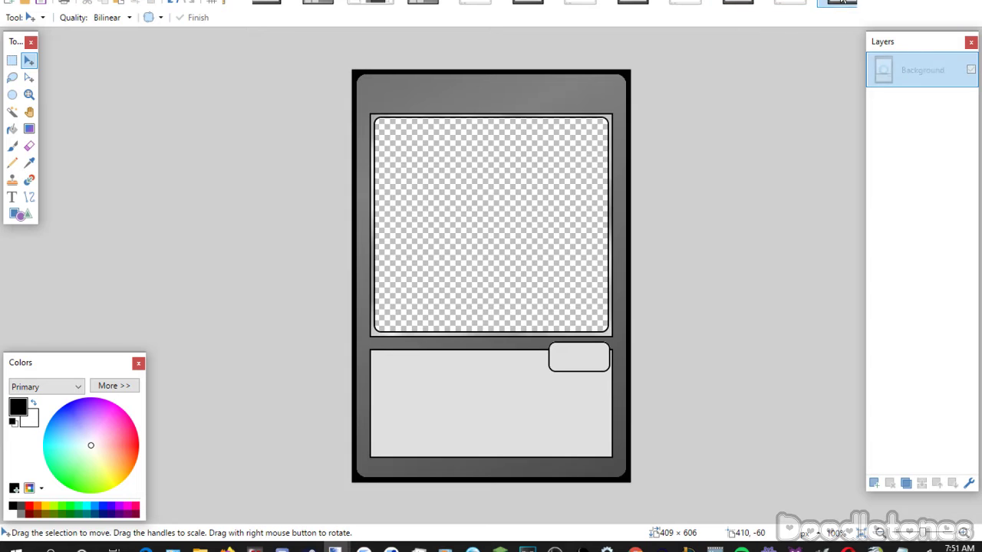
{"action": "key", "text": "ctrl+v"}
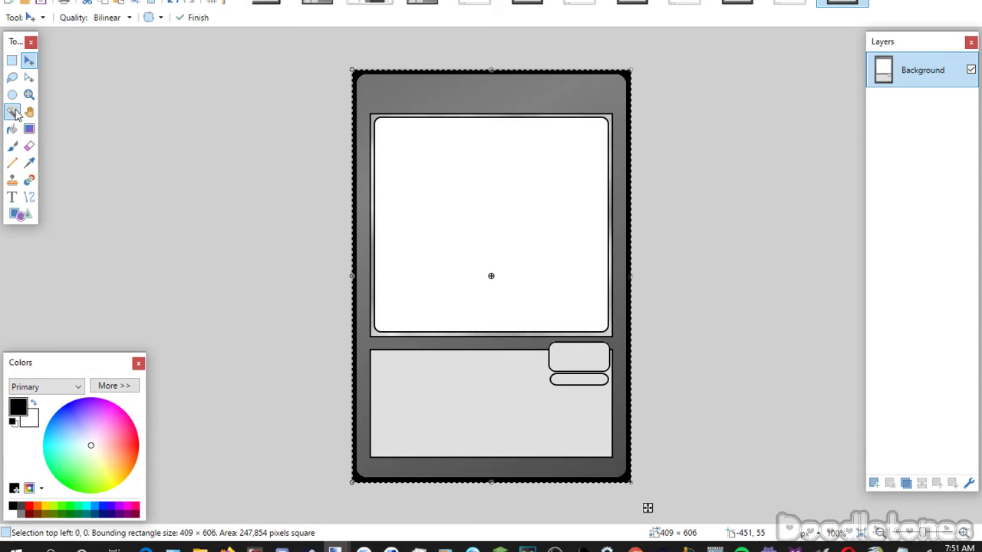
Clear the white artwork area to transparency on the three updated dark templates using the Magic Wand.
{"action": "left_click", "coordinate": [13, 112]}
{"action": "left_click", "coordinate": [483, 237]}
{"action": "left_click", "coordinate": [737, 3]}
{"action": "left_click", "coordinate": [482, 225]}
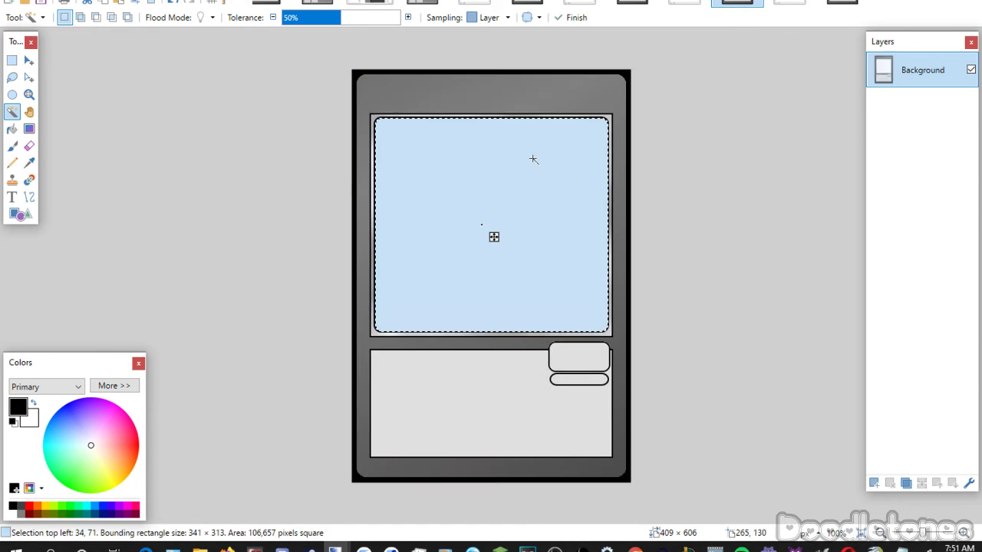
{"action": "key", "text": "Delete"}
{"action": "left_click", "coordinate": [632, 3]}
{"action": "left_click", "coordinate": [500, 195]}
{"action": "key", "text": "Delete"}
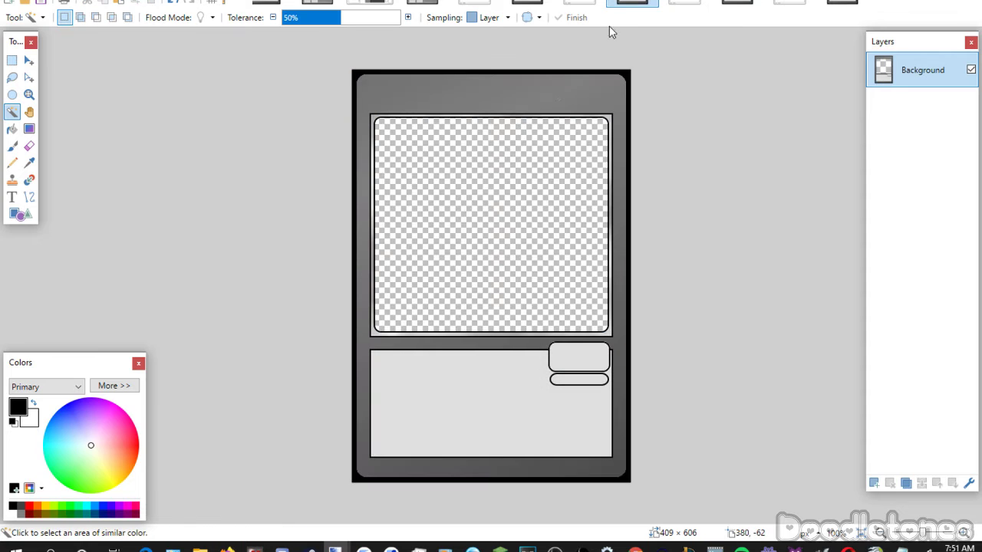
Write "FIGH" at size 22 on Layer 3 of The Creator's Self Insert card, centred in the upper stat box.
{"action": "left_click", "coordinate": [370, 3]}
{"action": "left_click", "coordinate": [425, 2]}
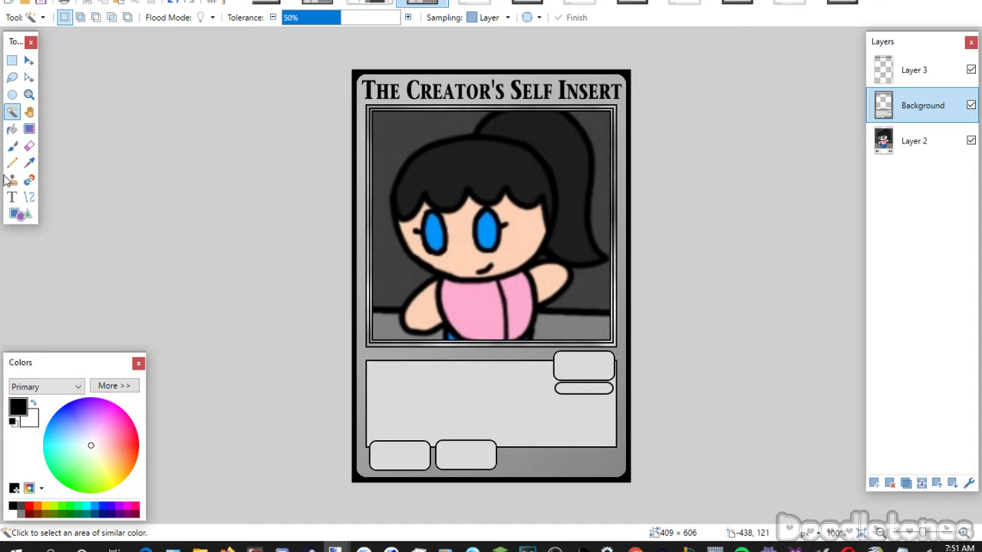
{"action": "left_click", "coordinate": [12, 198]}
{"action": "scroll", "coordinate": [204, 21], "scroll_direction": "down", "scroll_amount": 3}
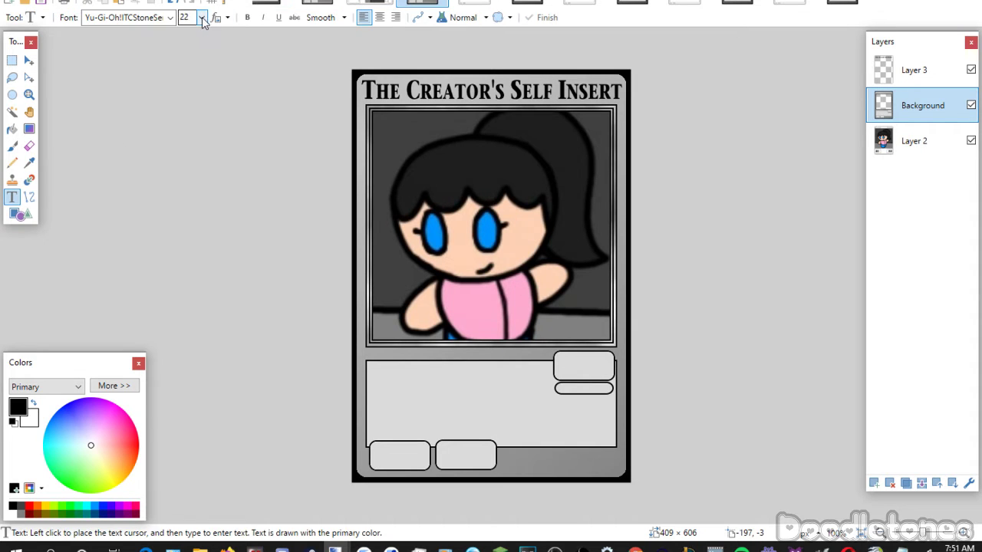
{"action": "left_click", "coordinate": [889, 85]}
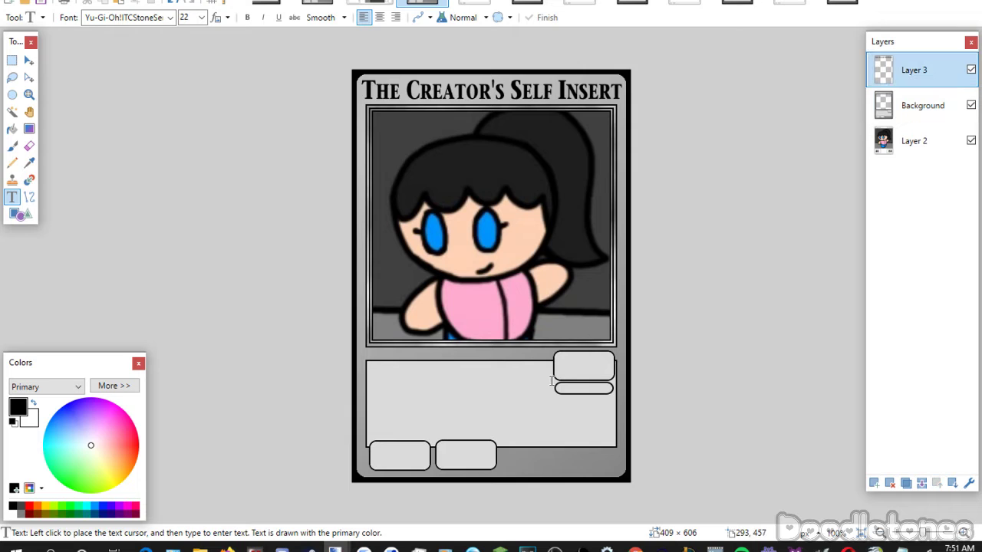
{"action": "left_click", "coordinate": [558, 367]}
{"action": "type", "text": "FIGH"}
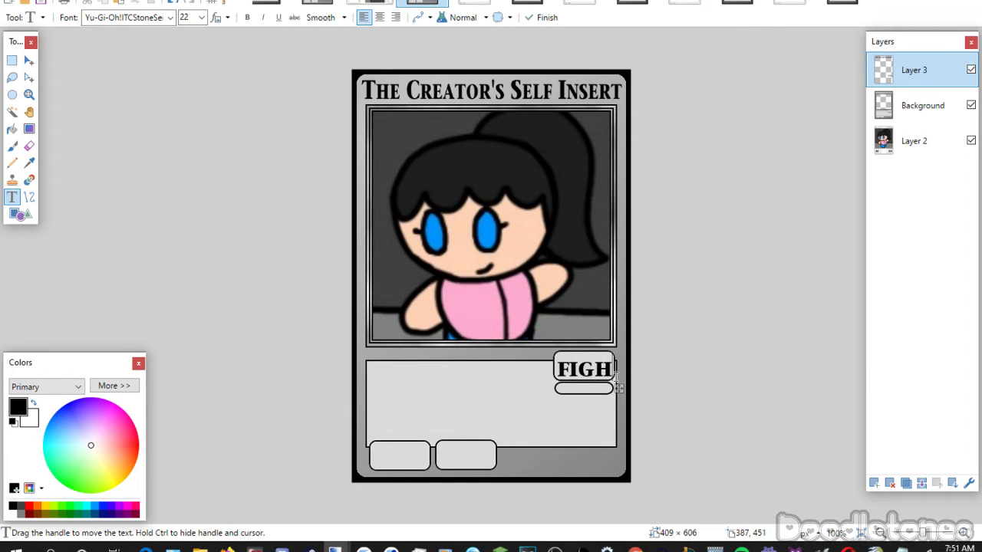
{"action": "left_click_drag", "start_coordinate": [619, 389], "coordinate": [620, 392]}
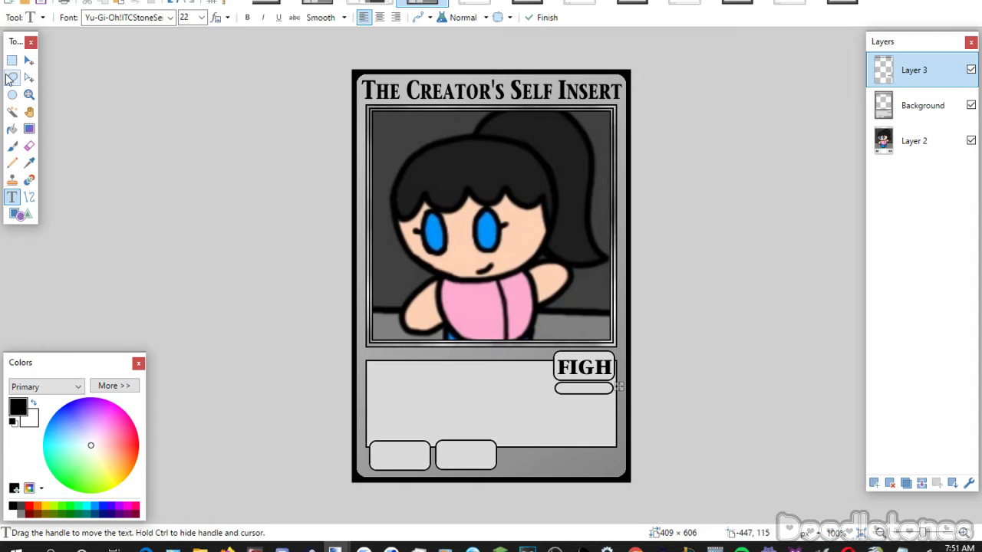
{"action": "left_click", "coordinate": [11, 60]}
Write "Doodle" at size 11 and centre it in the small extra box under the upper stat box.
{"action": "key", "text": "alt+Tab"}
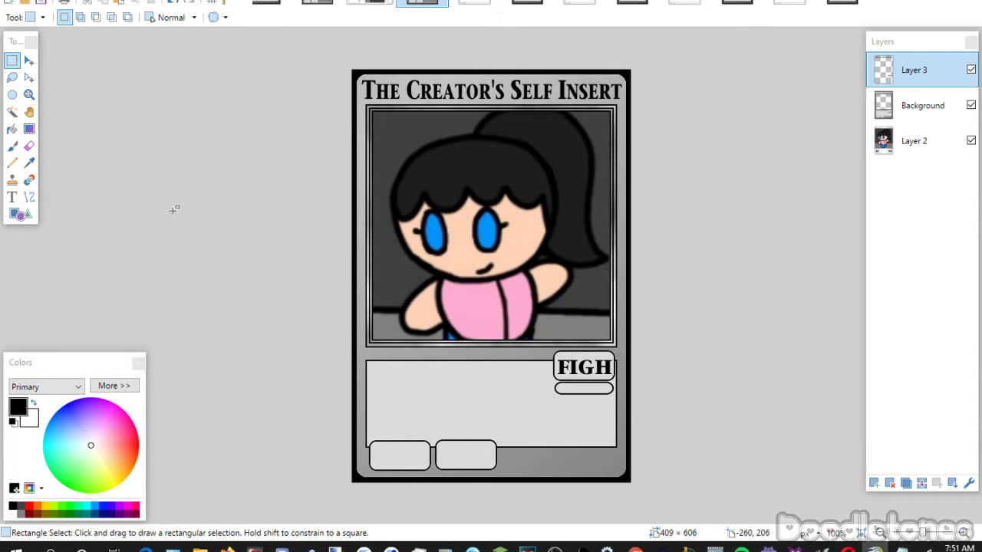
{"action": "left_click", "coordinate": [11, 198]}
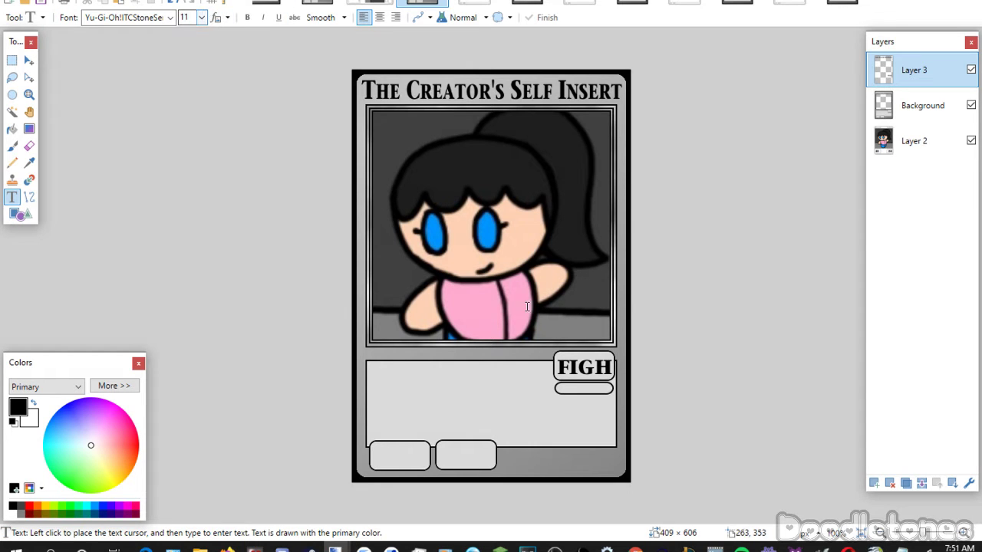
{"action": "left_click", "coordinate": [534, 383]}
{"action": "type", "text": "Doodle"}
{"action": "key", "text": "Return"}
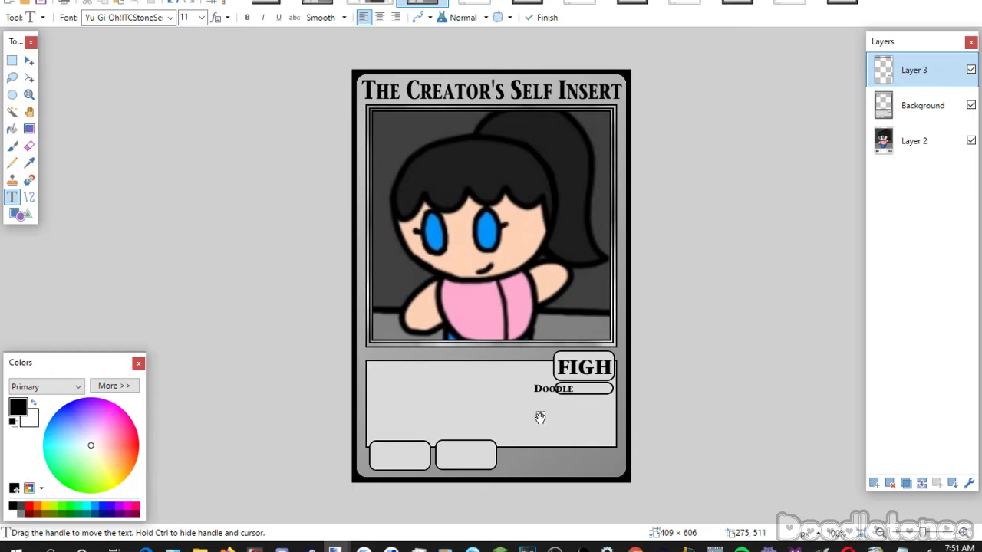
{"action": "left_click_drag", "start_coordinate": [540, 416], "coordinate": [570, 418]}
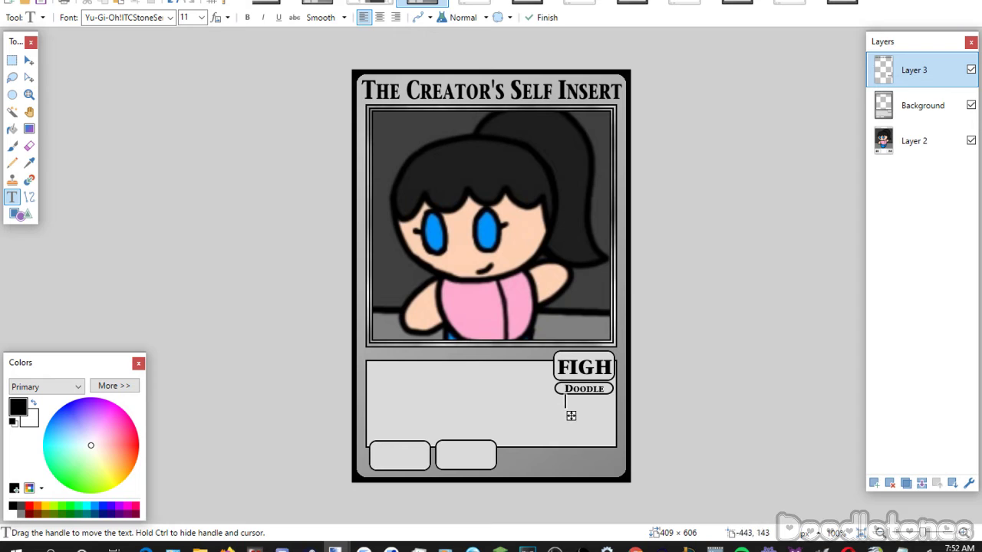
{"action": "left_click", "coordinate": [12, 60]}
Write "40" and "80" at size 28, centred in the two lower stat boxes of the card.
{"action": "left_click", "coordinate": [12, 197]}
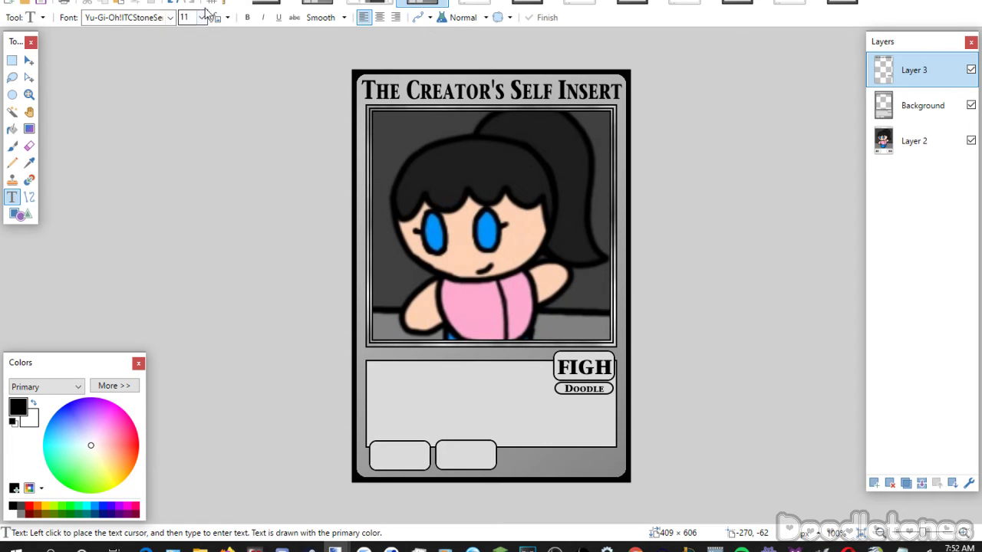
{"action": "scroll", "coordinate": [204, 14], "scroll_direction": "down", "scroll_amount": 1}
{"action": "left_click", "coordinate": [395, 455]}
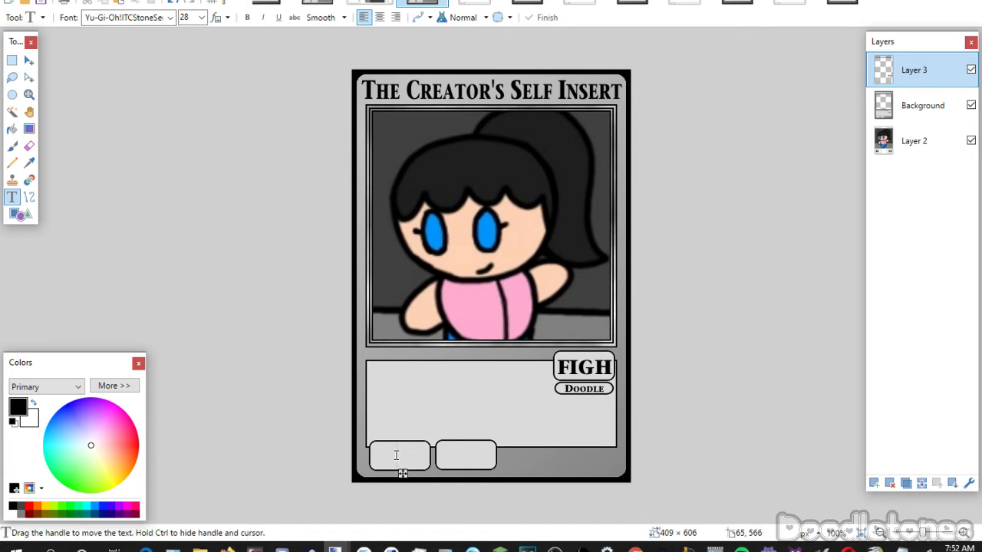
{"action": "type", "text": "40"}
{"action": "left_click_drag", "start_coordinate": [433, 477], "coordinate": [423, 472]}
{"action": "left_click", "coordinate": [495, 456]}
{"action": "type", "text": "80"}
{"action": "left_click_drag", "start_coordinate": [530, 473], "coordinate": [492, 478]}
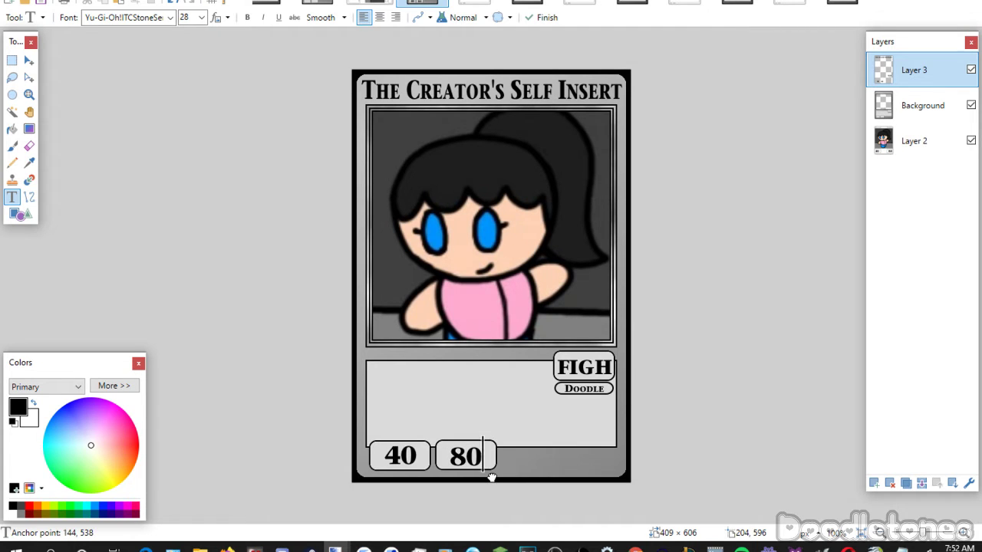
Start a text in the card's description box with the font Yu-Gi-Oh! Matrix Book at size 11.
{"action": "left_click", "coordinate": [407, 388]}
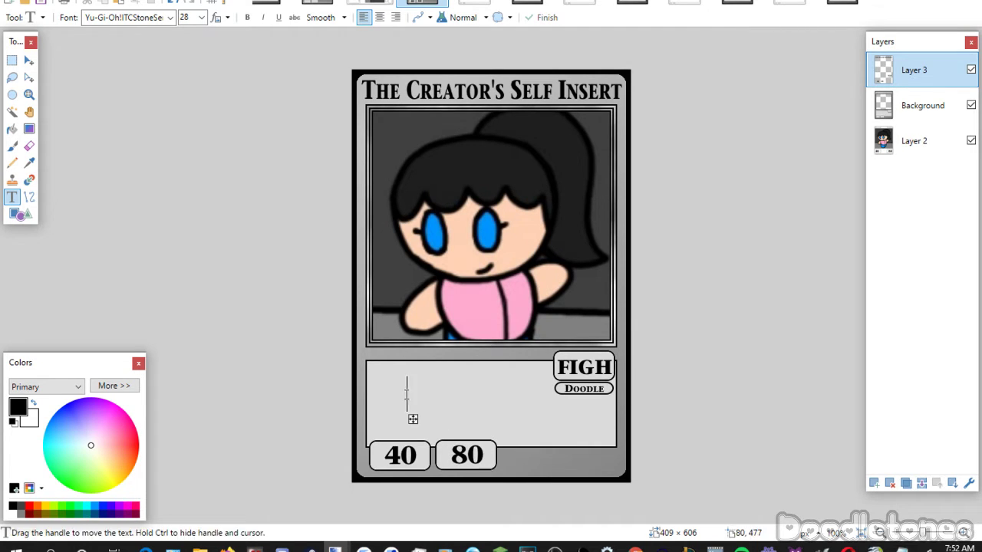
{"action": "scroll", "coordinate": [198, 23], "scroll_direction": "up", "scroll_amount": 4}
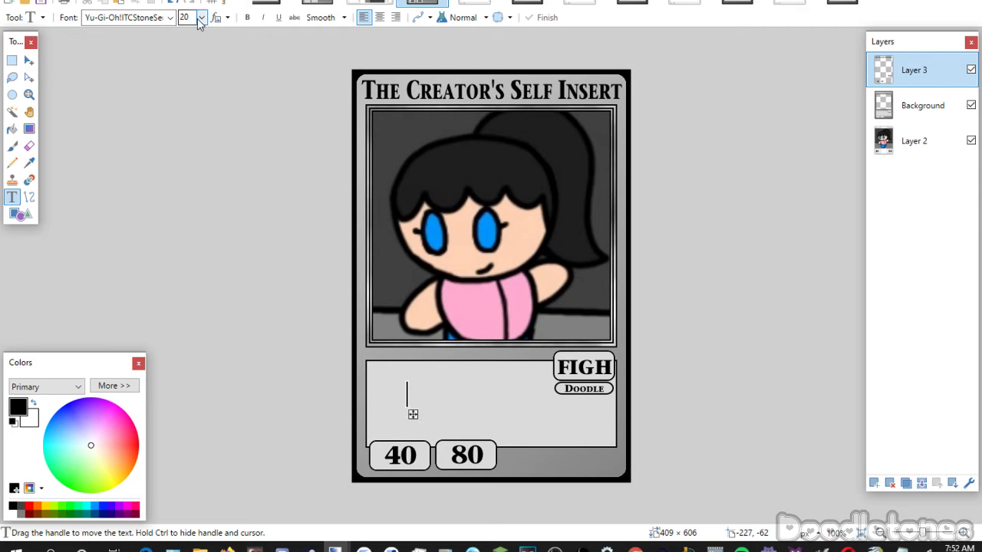
{"action": "left_click", "coordinate": [170, 17]}
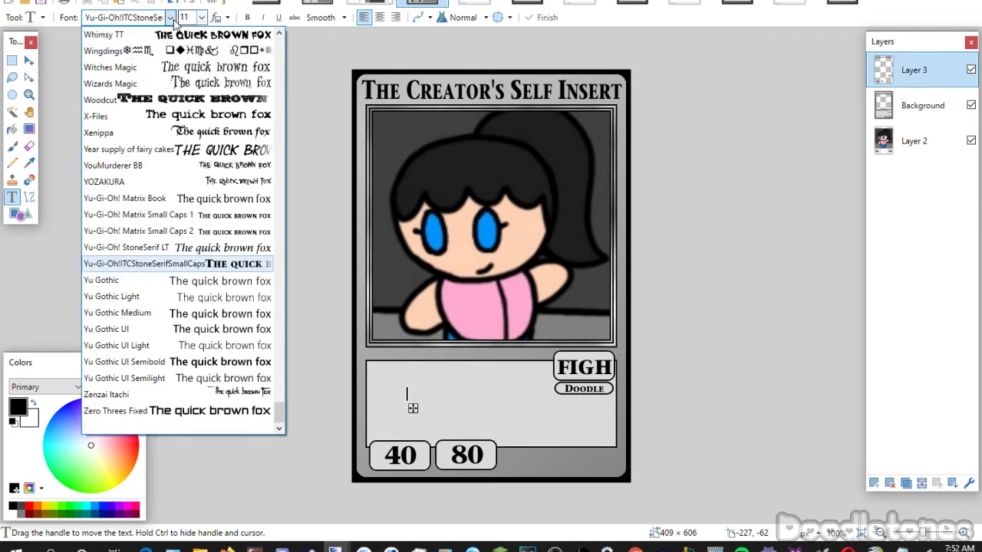
{"action": "left_click", "coordinate": [220, 196]}
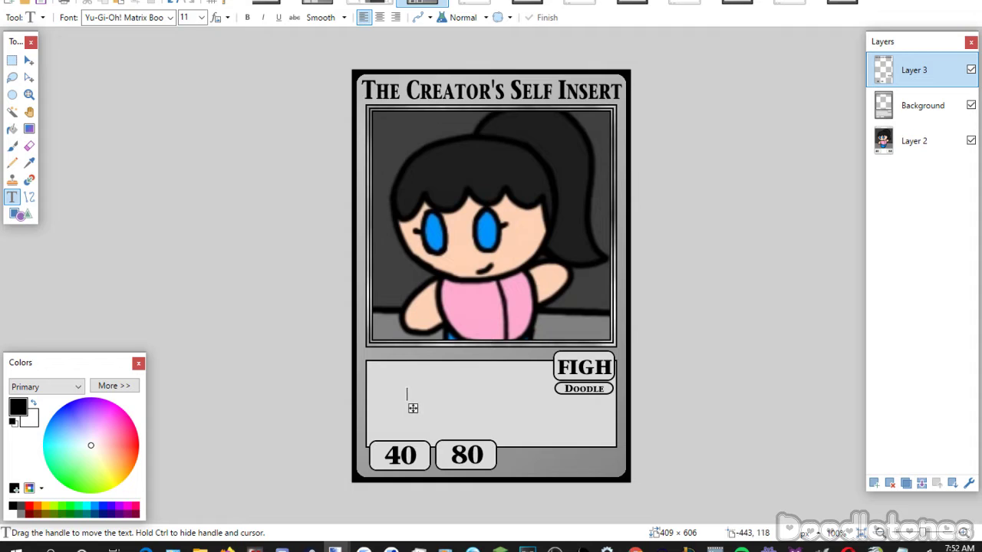
Enter "If this card is targetted for an attack, stop the battle and send this card to the graveyard." in the description box, on three lines.
{"action": "key", "text": "alt+Tab"}
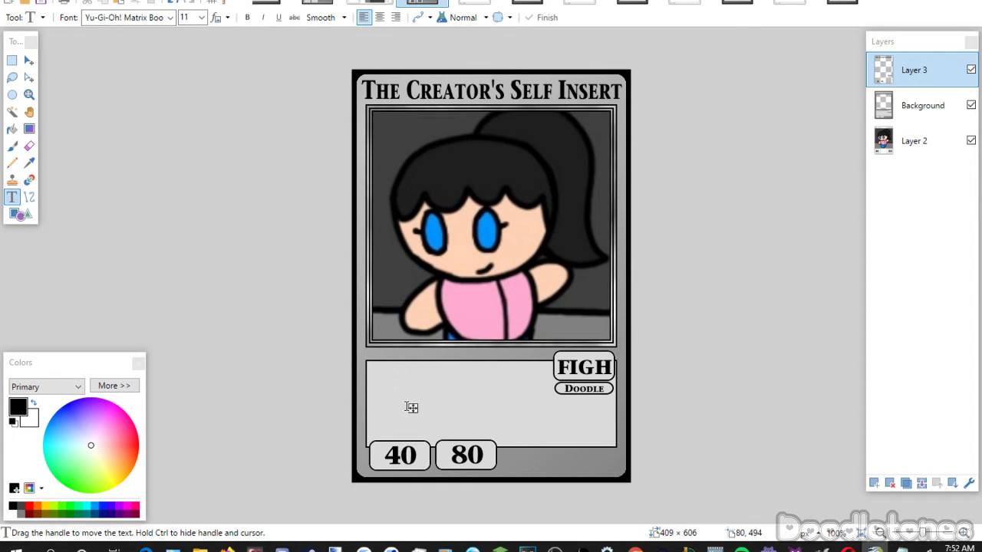
{"action": "left_click_drag", "start_coordinate": [410, 407], "coordinate": [379, 398]}
{"action": "key", "text": "ctrl+v"}
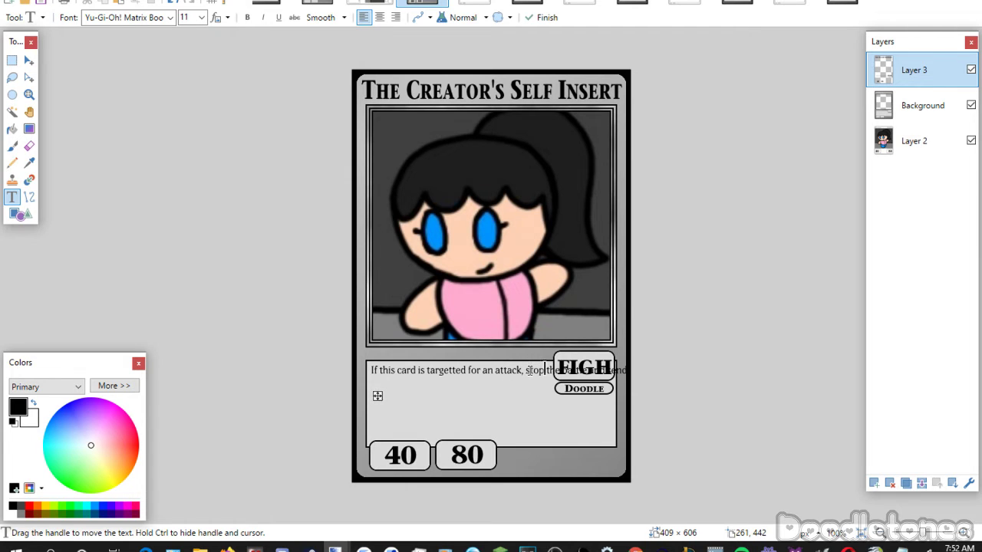
{"action": "key", "text": "Return"}
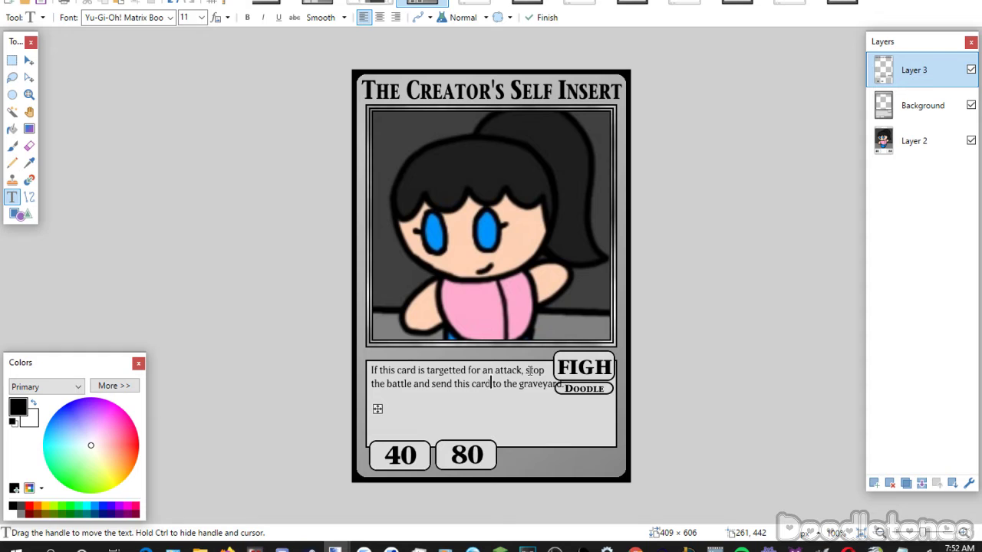
{"action": "key", "text": "Return"}
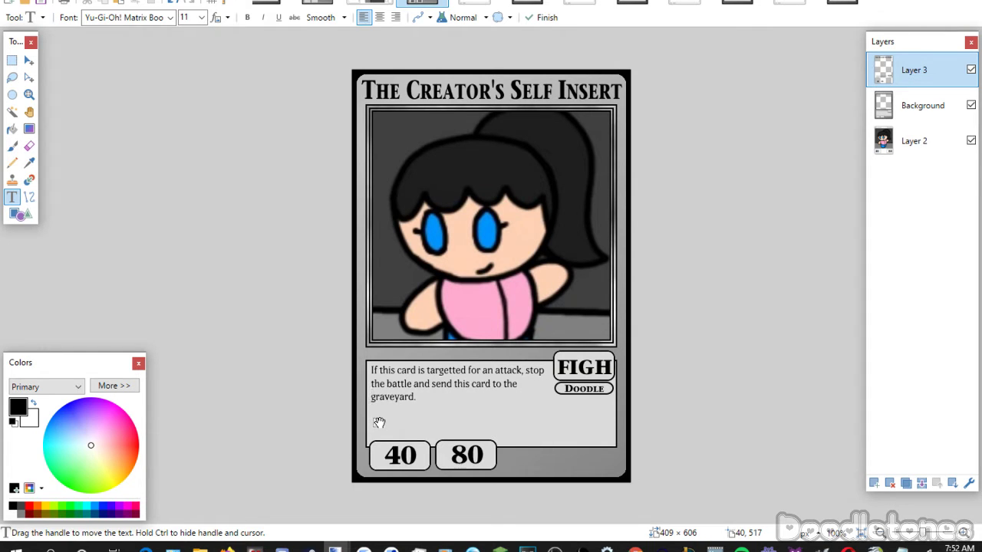
{"action": "left_click", "coordinate": [14, 61]}
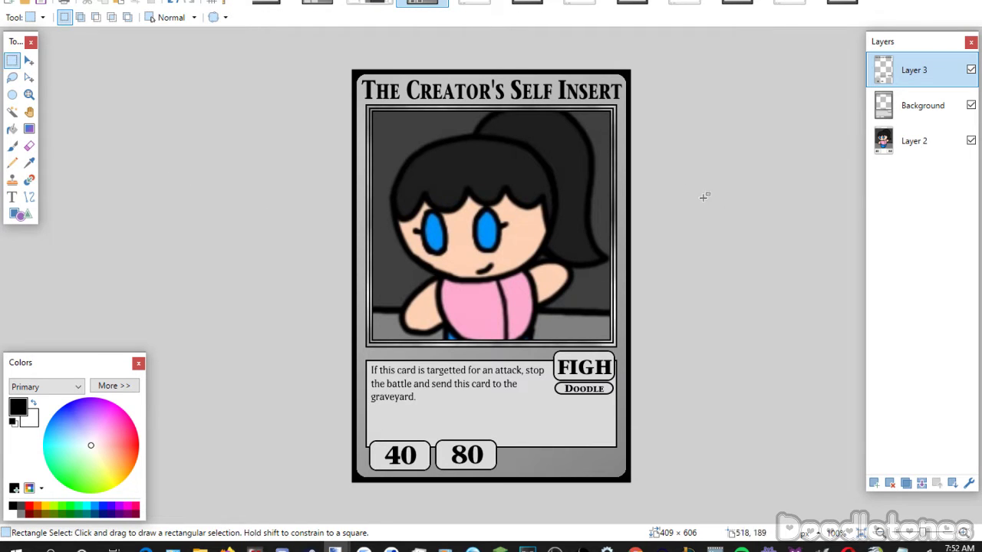
Merge all layers of the finished card into one and close the old The Creator card image without saving.
{"action": "left_click", "coordinate": [920, 484]}
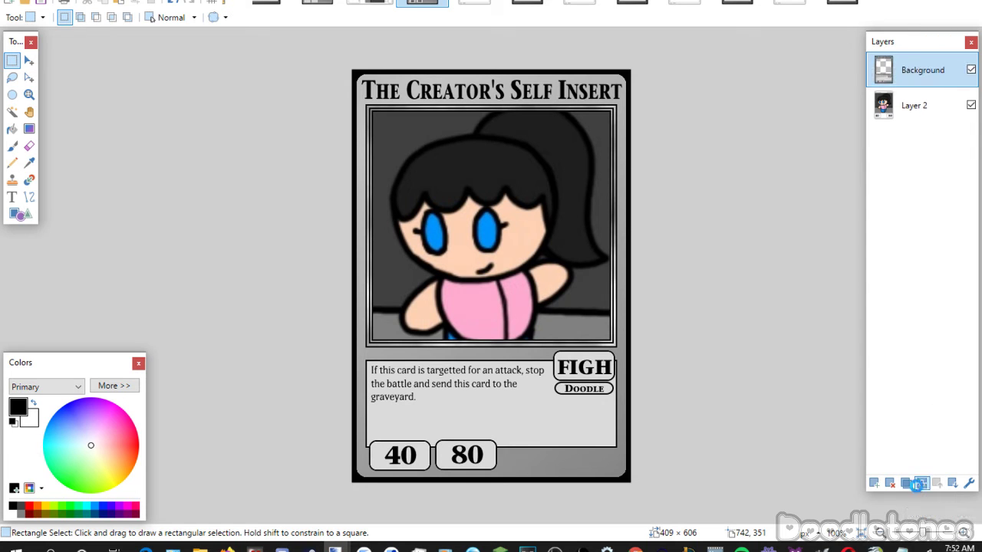
{"action": "left_click", "coordinate": [921, 484]}
{"action": "left_click", "coordinate": [378, 2]}
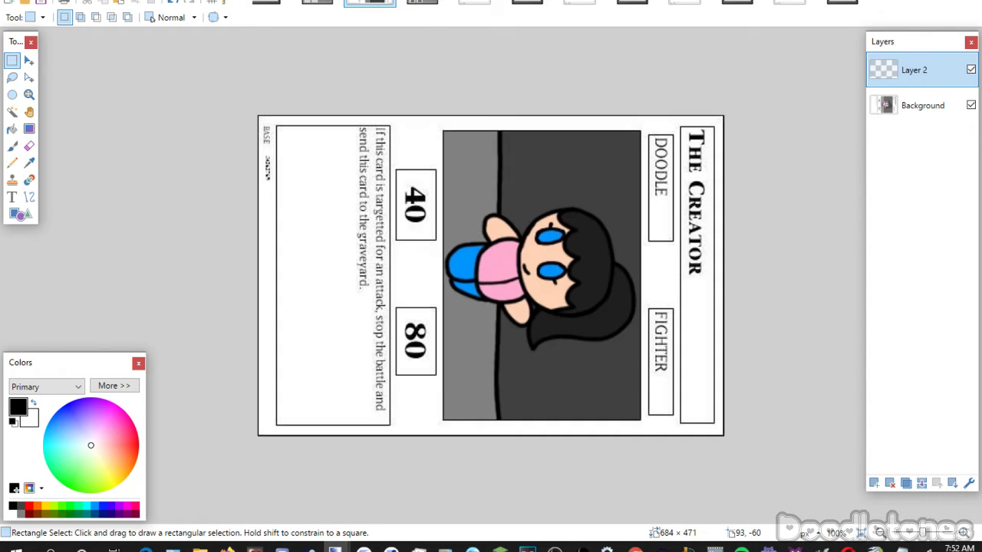
{"action": "key", "text": "ctrl+w"}
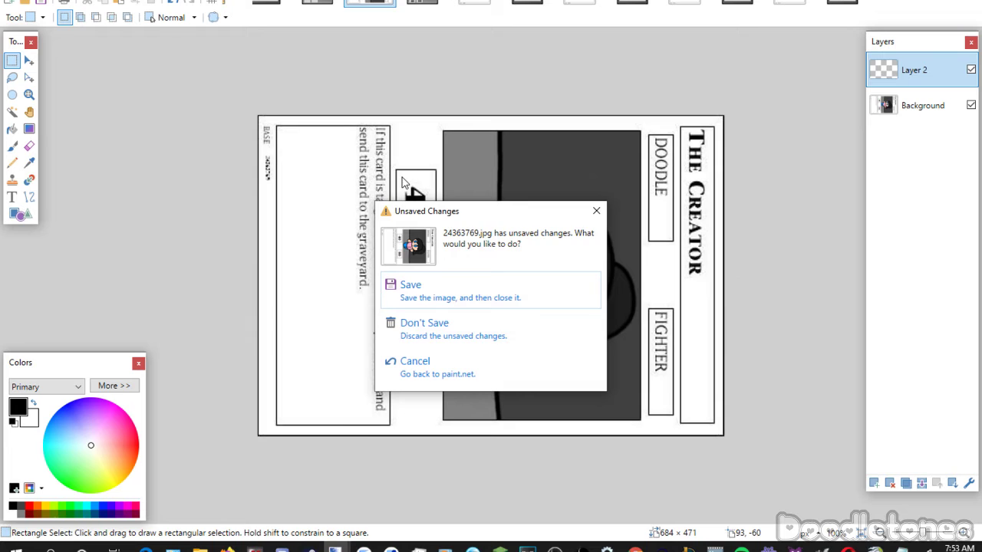
{"action": "left_click", "coordinate": [407, 325]}
Copy the whole old It's the Rapture! card and paste it onto a new layer beneath the blank template's frame.
{"action": "left_click", "coordinate": [424, 2]}
{"action": "key", "text": "ctrl+a"}
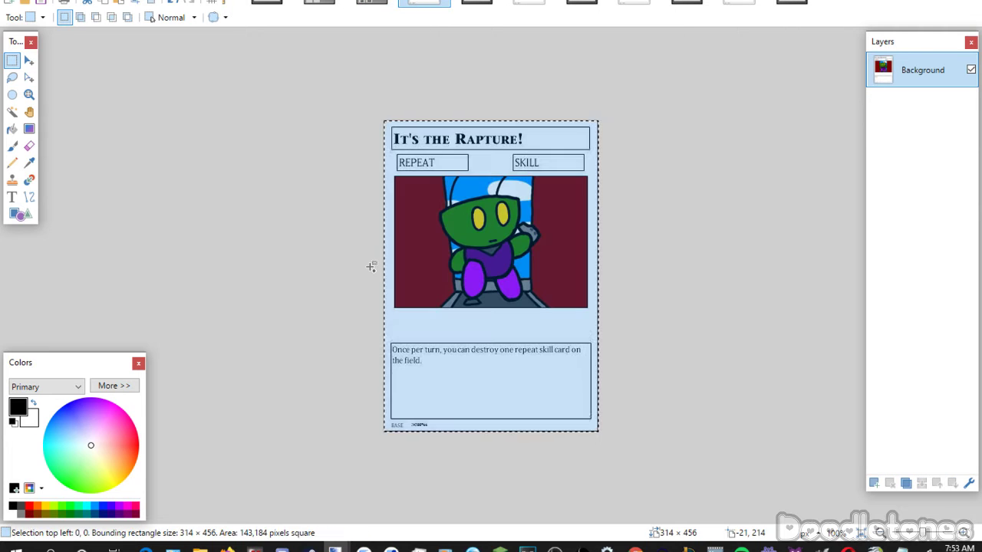
{"action": "left_click", "coordinate": [476, 3]}
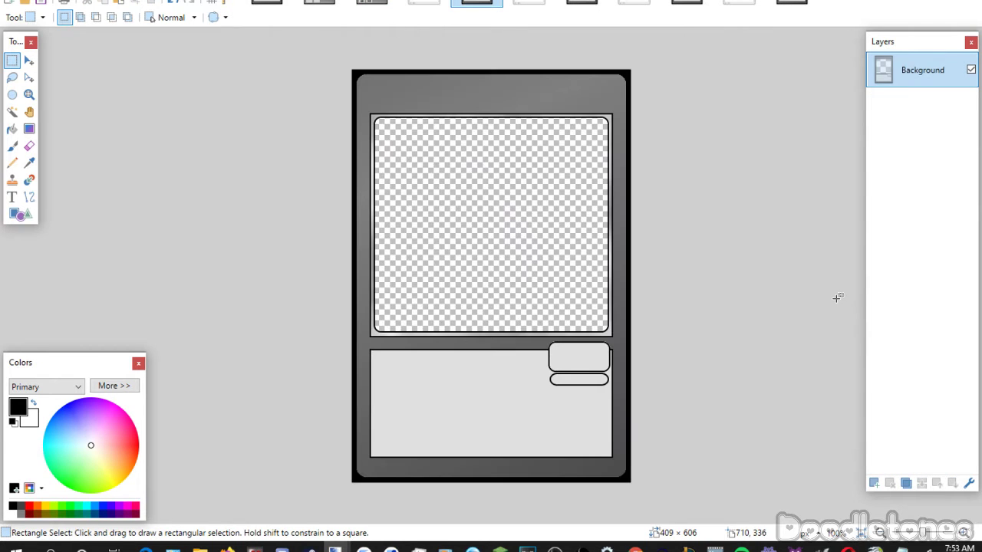
{"action": "left_click", "coordinate": [873, 484]}
{"action": "left_click", "coordinate": [952, 484]}
{"action": "key", "text": "ctrl+v"}
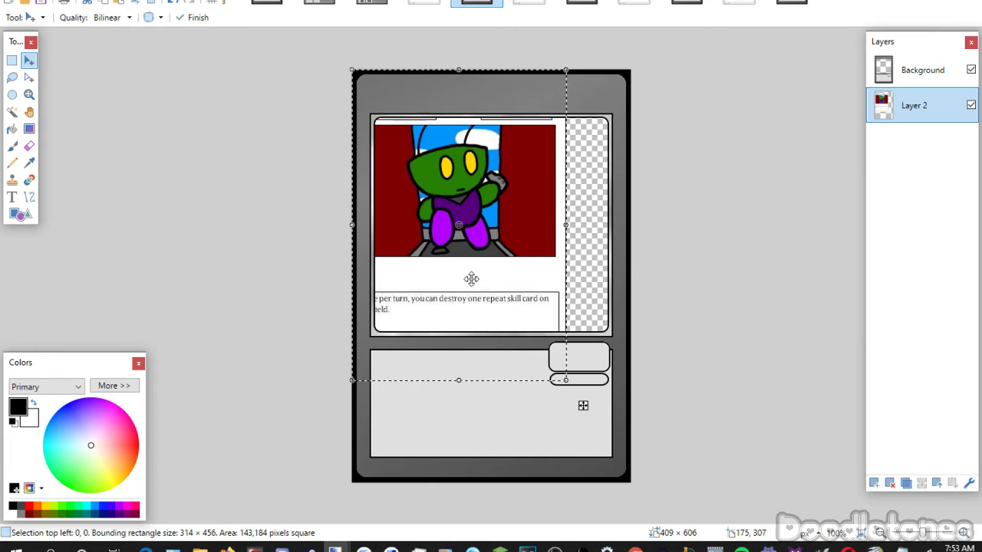
Enlarge the pasted card to 537 × 778 pixels, position its artwork to fill the template's picture window, and deselect it.
{"action": "left_click_drag", "start_coordinate": [562, 221], "coordinate": [716, 222]}
{"action": "left_click_drag", "start_coordinate": [561, 246], "coordinate": [520, 305]}
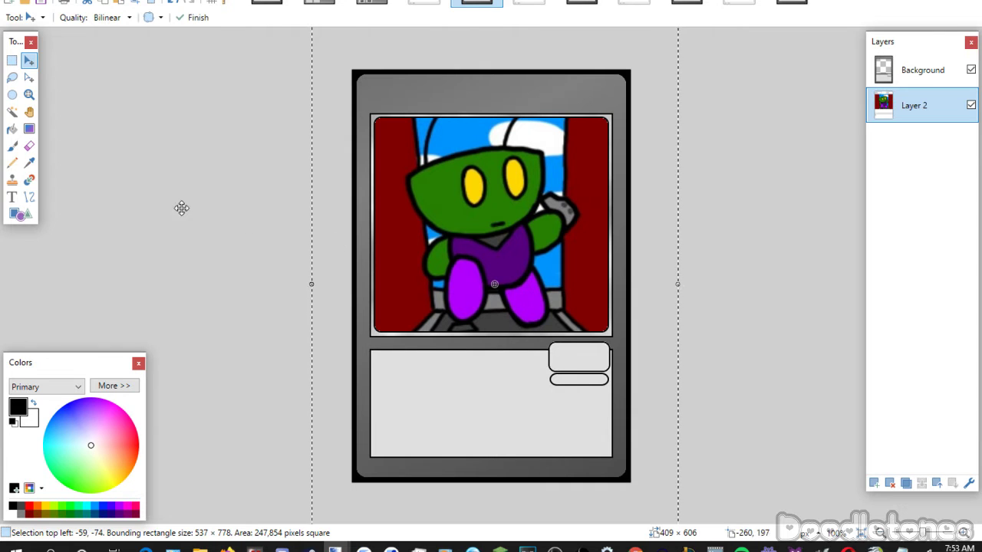
{"action": "left_click", "coordinate": [15, 64]}
{"action": "left_click", "coordinate": [13, 63]}
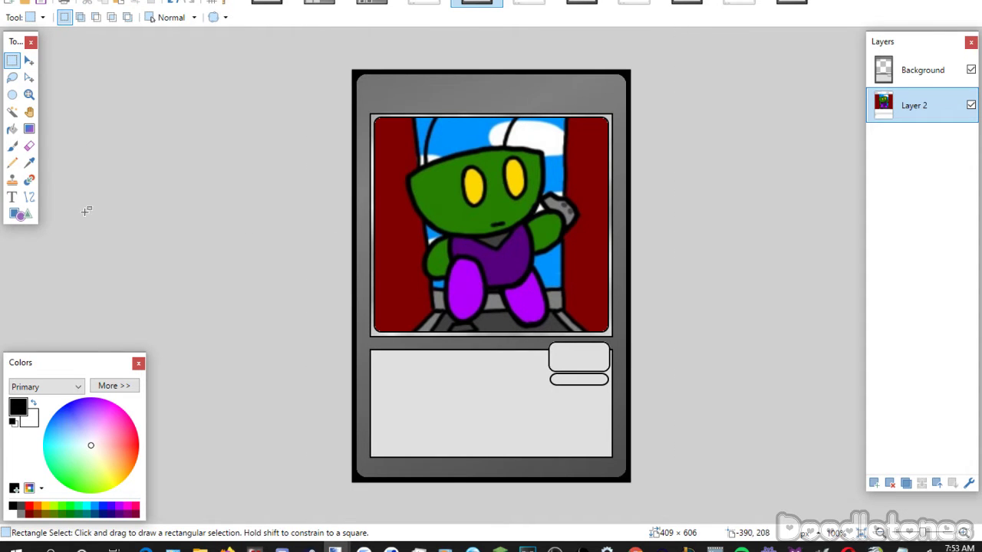
Write the title "Its the Rapture" on a new layer above the frame, in Yu-Gi-Oh!ITCStoneSerifSmallCaps at size 26.
{"action": "left_click", "coordinate": [11, 198]}
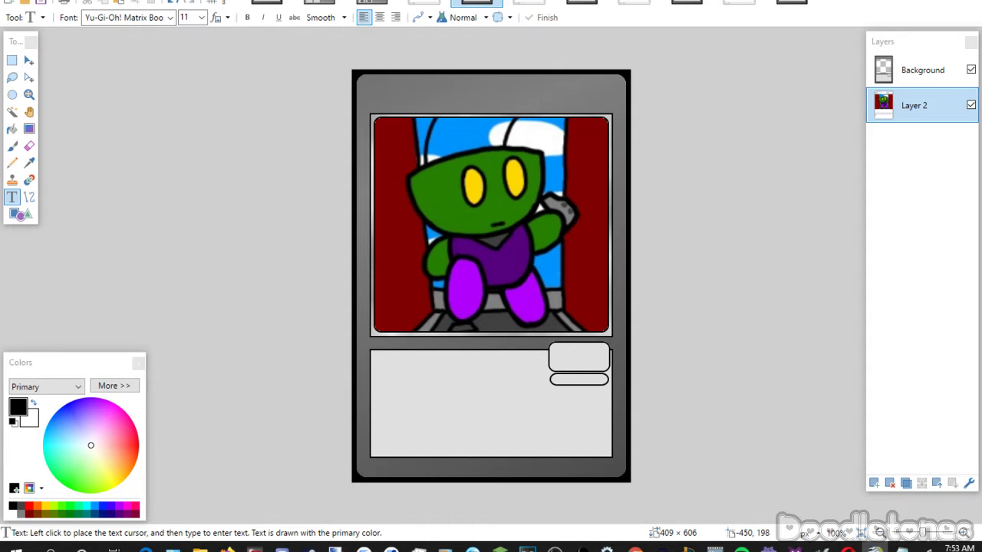
{"action": "left_click", "coordinate": [169, 17]}
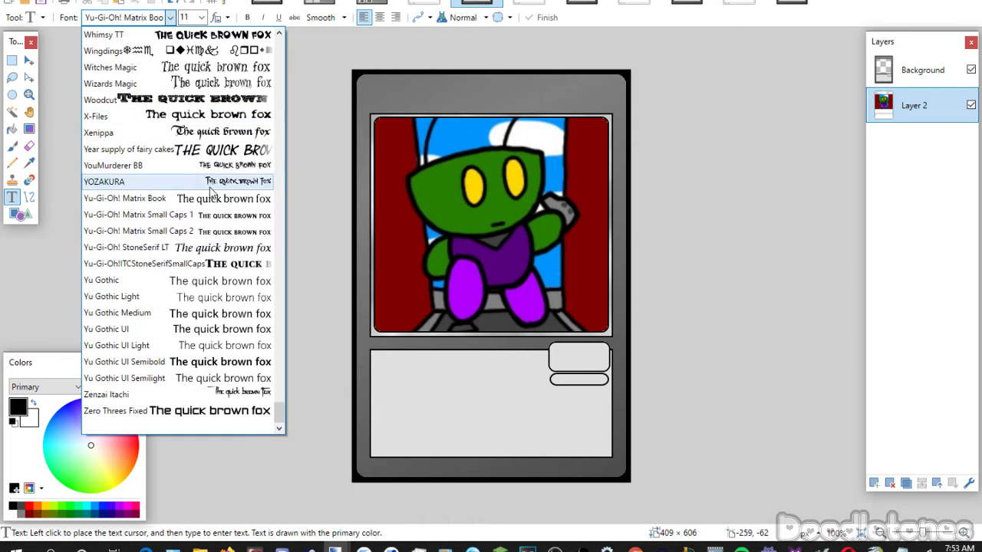
{"action": "left_click", "coordinate": [138, 264]}
{"action": "left_click", "coordinate": [913, 69]}
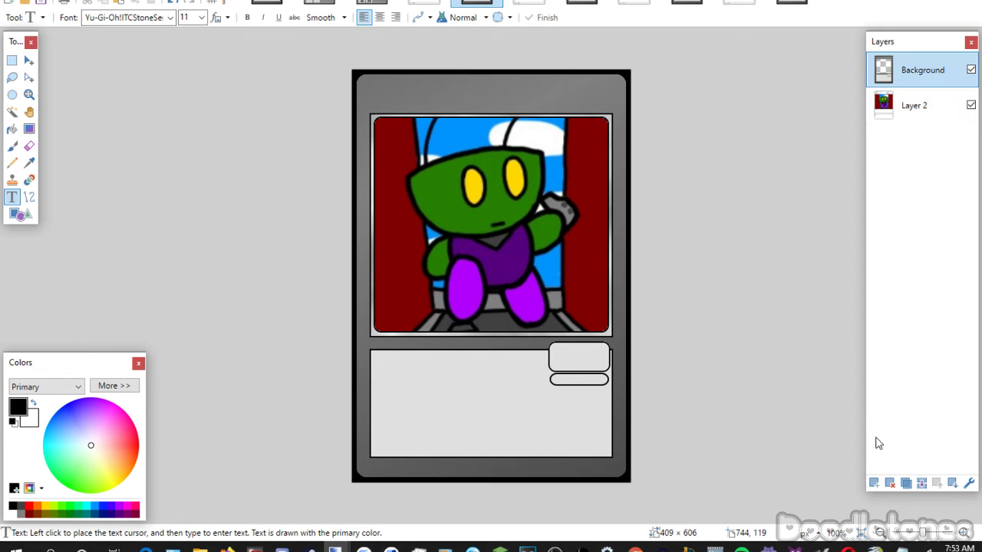
{"action": "left_click", "coordinate": [874, 483]}
{"action": "left_click", "coordinate": [395, 98]}
{"action": "type", "text": "Its the Rapture"}
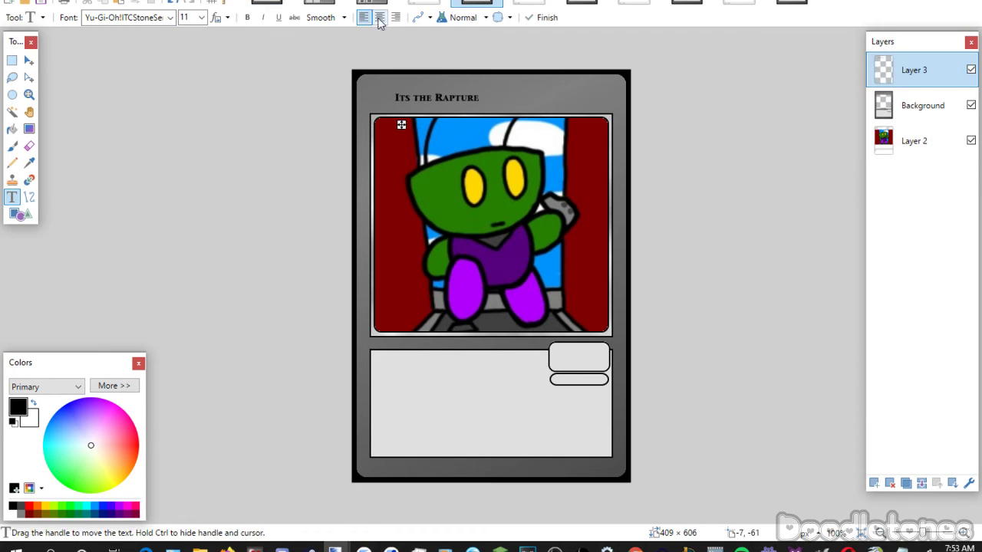
{"action": "scroll", "coordinate": [195, 21], "scroll_direction": "down", "scroll_amount": 2}
{"action": "scroll", "coordinate": [195, 21], "scroll_direction": "down", "scroll_amount": 6}
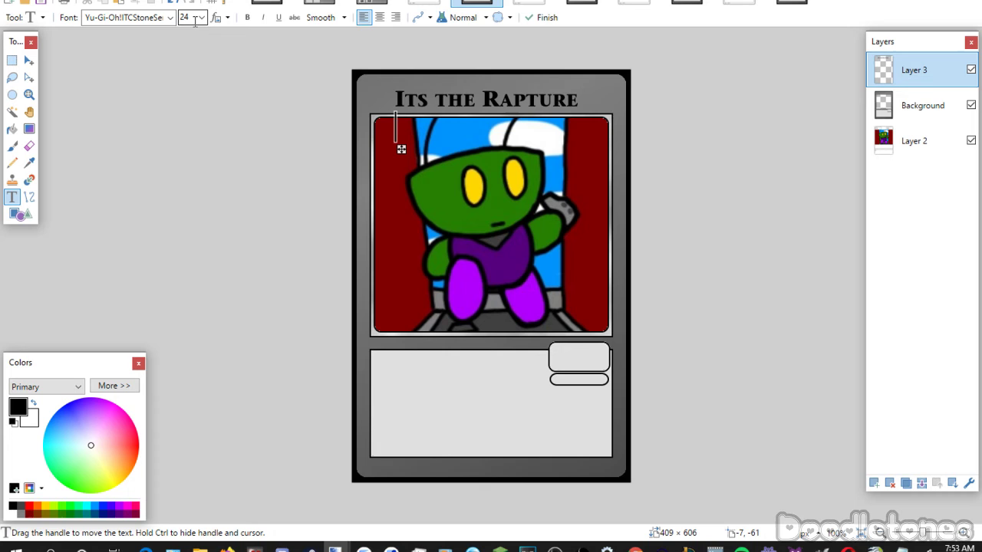
Correct the title to "It's the Rapture!" and centre it in the card's title bar.
{"action": "left_click", "coordinate": [420, 98]}
{"action": "type", "text": "'"}
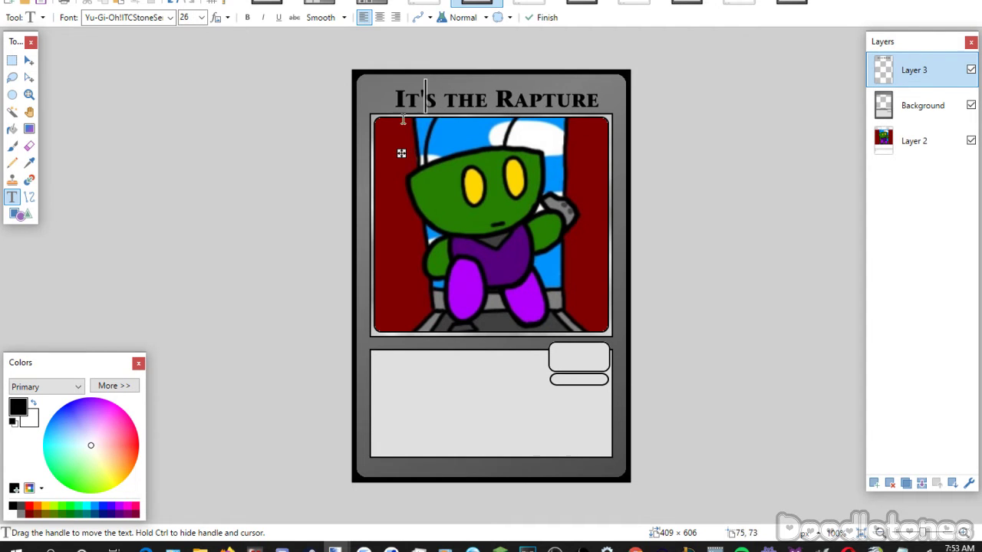
{"action": "left_click", "coordinate": [606, 101]}
{"action": "type", "text": "!"}
{"action": "left_click_drag", "start_coordinate": [400, 153], "coordinate": [394, 148]}
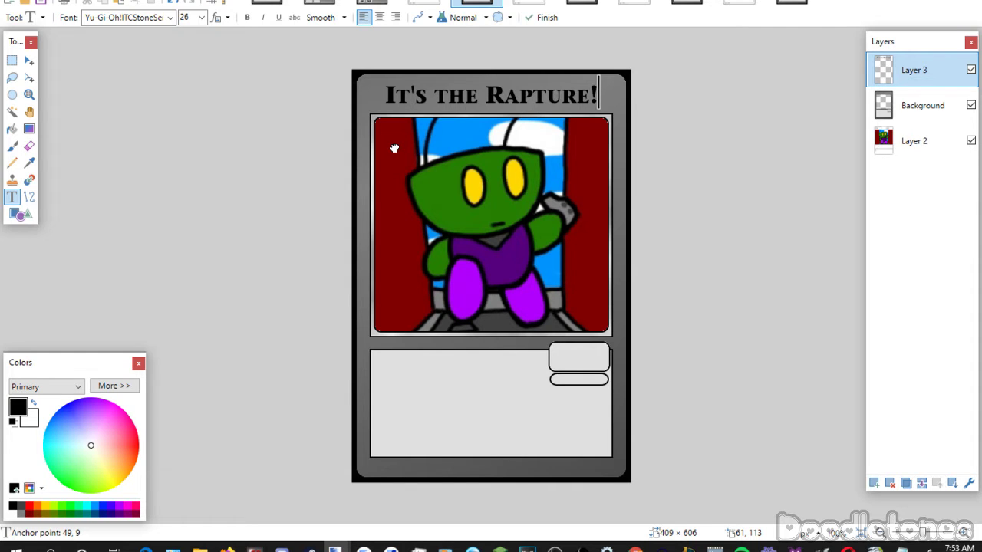
{"action": "left_click_drag", "start_coordinate": [394, 148], "coordinate": [392, 148]}
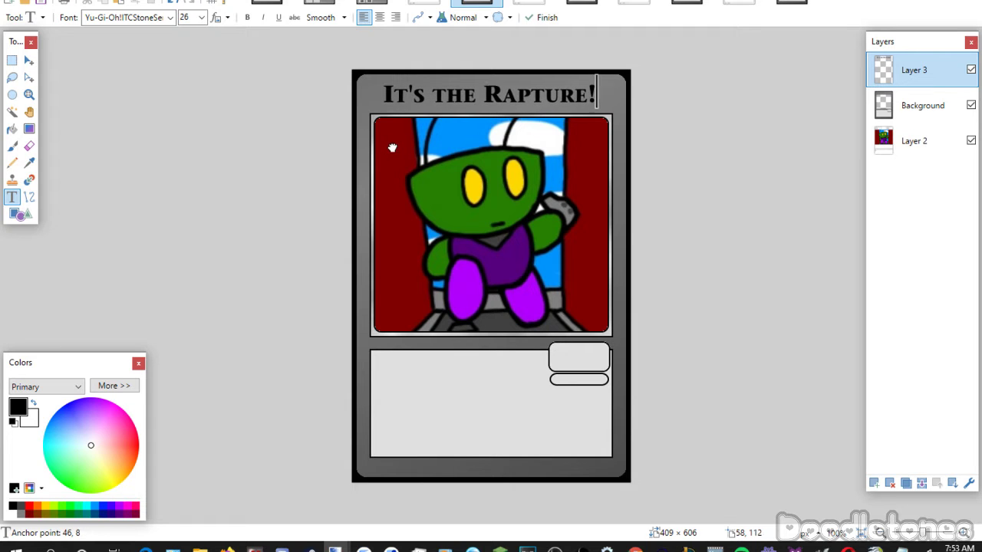
Write "SKIL" at size 22 and centre it in the larger of the card's two small type boxes.
{"action": "left_click", "coordinate": [556, 357]}
{"action": "scroll", "coordinate": [203, 20], "scroll_direction": "up", "scroll_amount": 2}
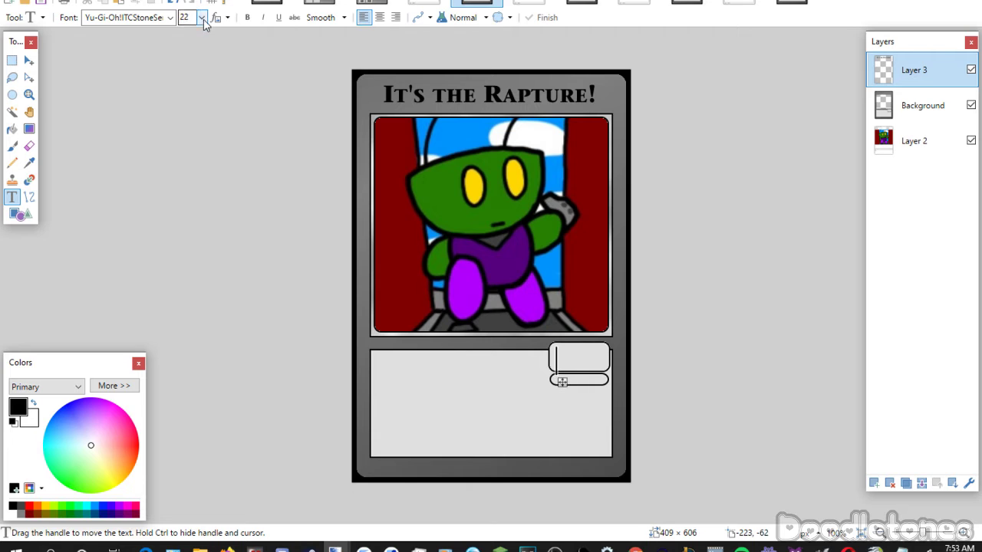
{"action": "type", "text": "SKIL"}
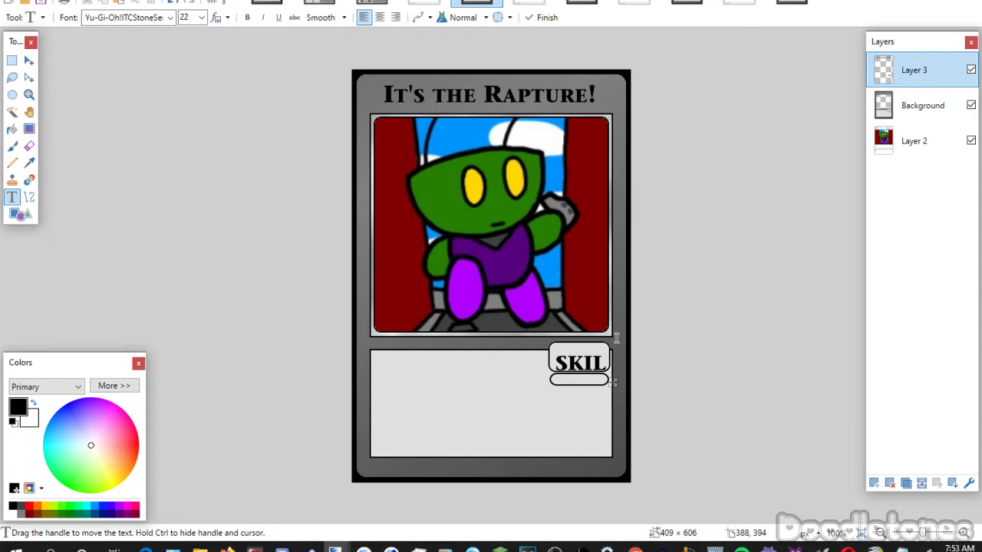
{"action": "left_click_drag", "start_coordinate": [612, 381], "coordinate": [611, 378]}
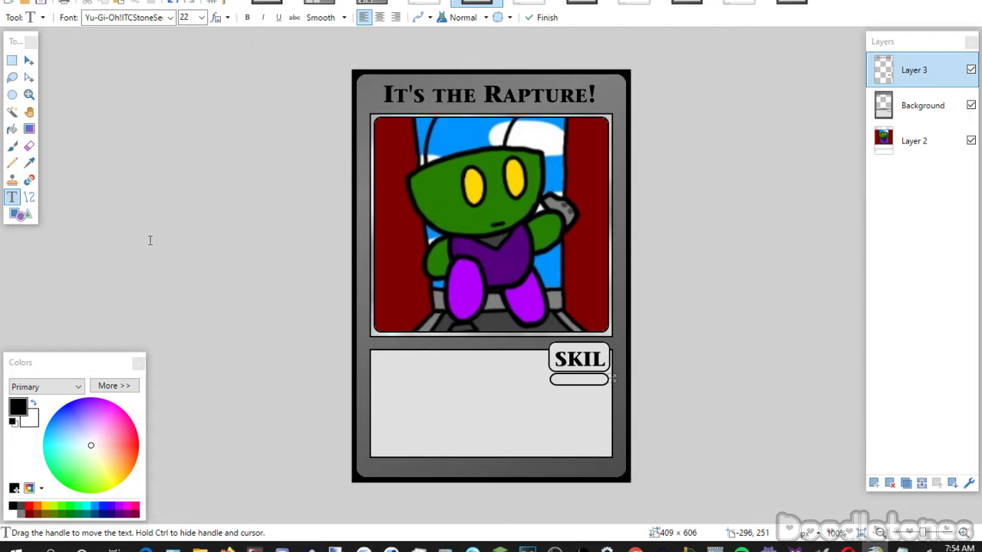
{"action": "left_click", "coordinate": [609, 377]}
Write "Repeat" at size 11 and fit it into the narrow box beneath the SKIL label.
{"action": "left_click", "coordinate": [537, 418]}
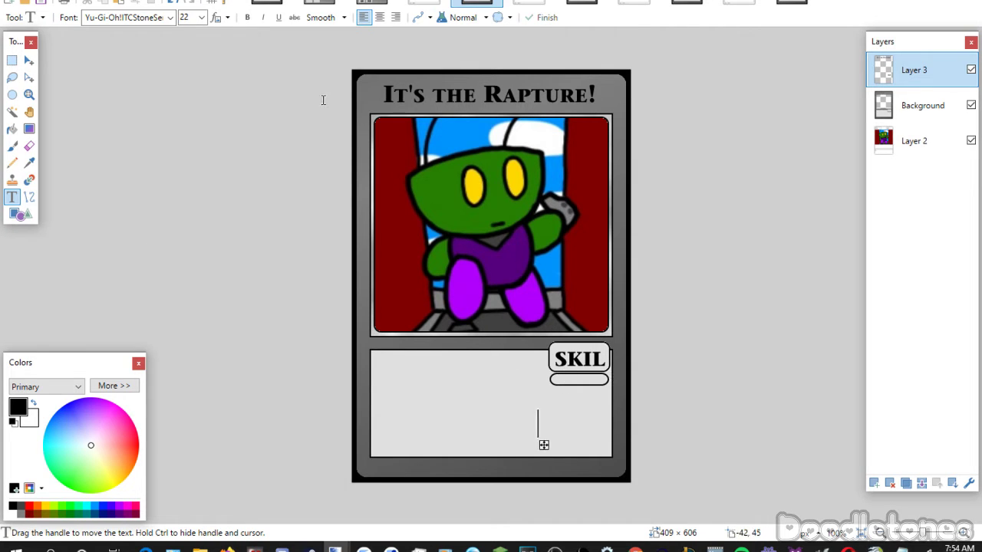
{"action": "scroll", "coordinate": [203, 20], "scroll_direction": "up", "scroll_amount": 4}
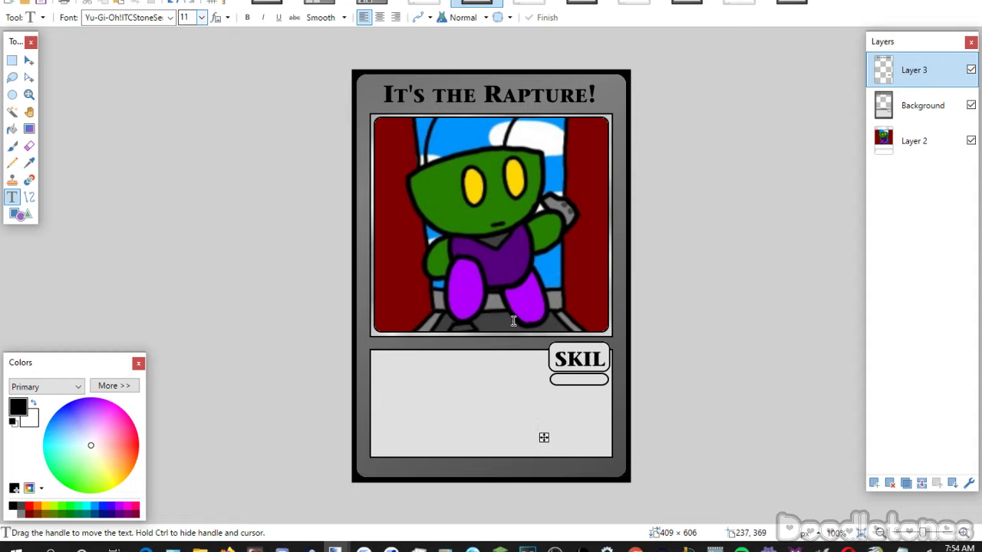
{"action": "type", "text": "Repeat"}
{"action": "key", "text": "Return"}
{"action": "left_click_drag", "start_coordinate": [548, 451], "coordinate": [570, 407]}
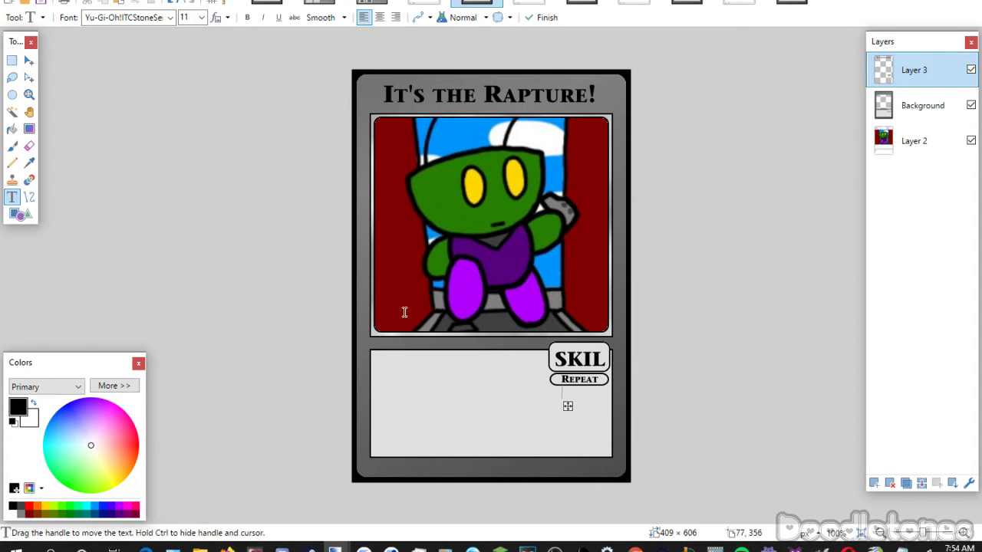
{"action": "left_click", "coordinate": [11, 60]}
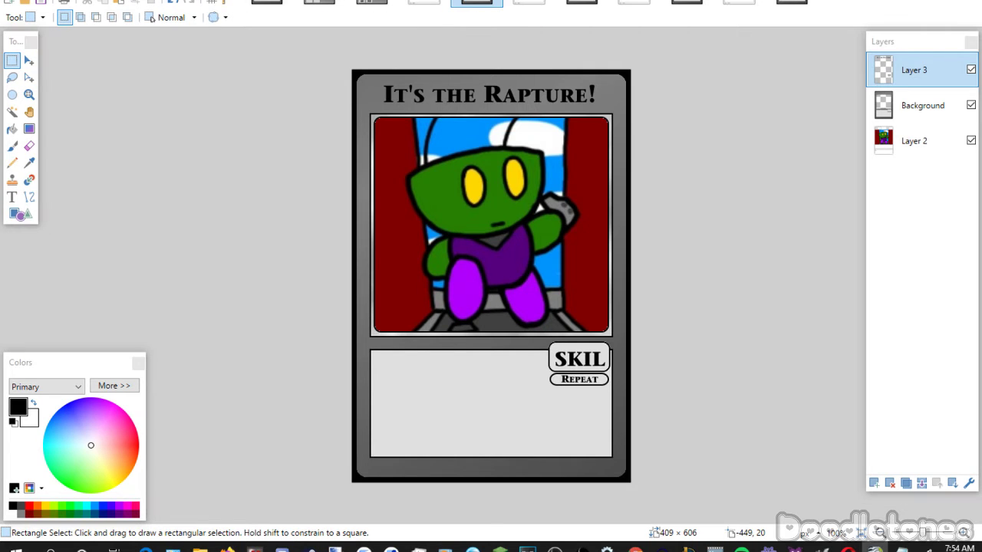
Add "Once per turn, you can destroy one repeat skill card on the field." on two description lines in Yu-Gi-Oh! Matrix Book, size 11.
{"action": "left_click", "coordinate": [12, 197]}
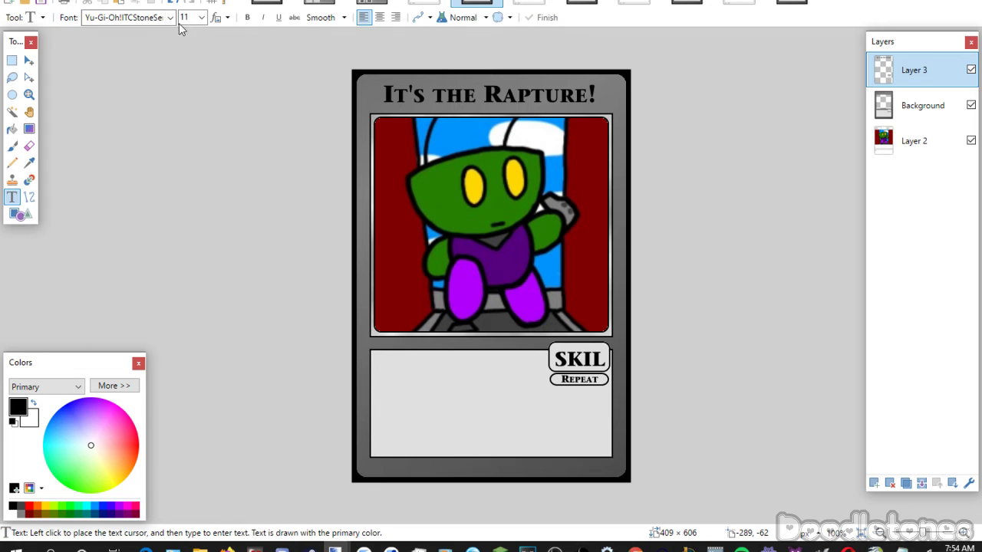
{"action": "left_click", "coordinate": [171, 17]}
{"action": "left_click", "coordinate": [199, 198]}
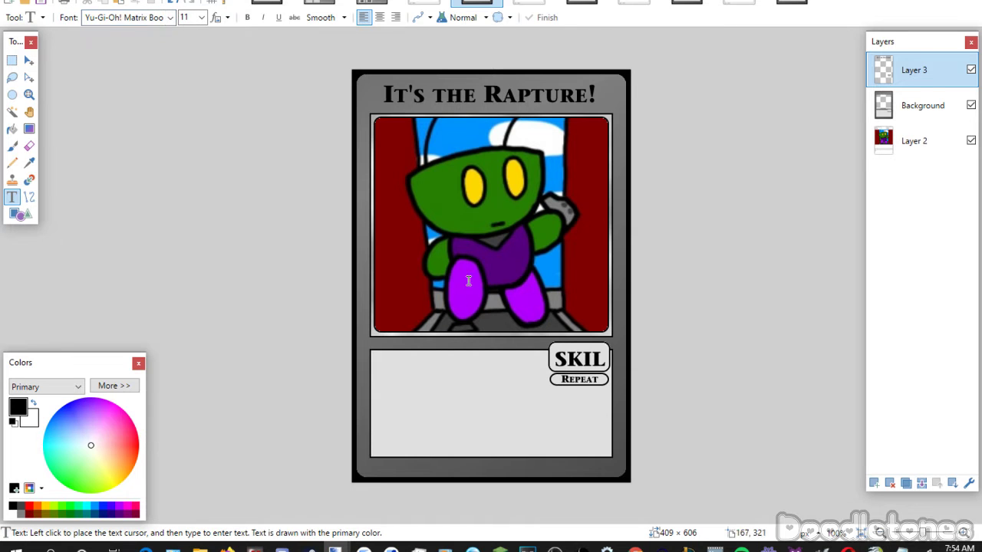
{"action": "left_click", "coordinate": [393, 369]}
{"action": "key", "text": "ctrl+v"}
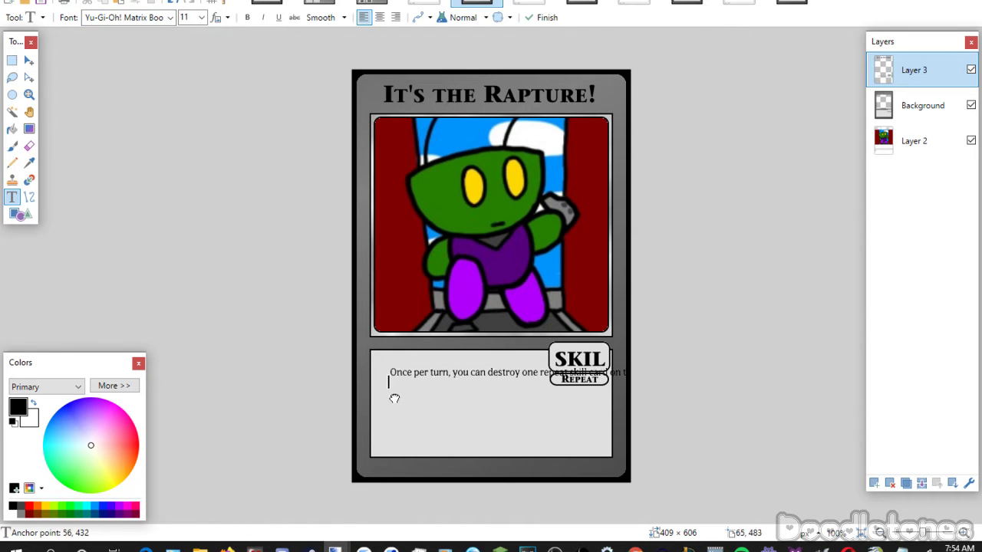
{"action": "left_click_drag", "start_coordinate": [392, 397], "coordinate": [382, 388]}
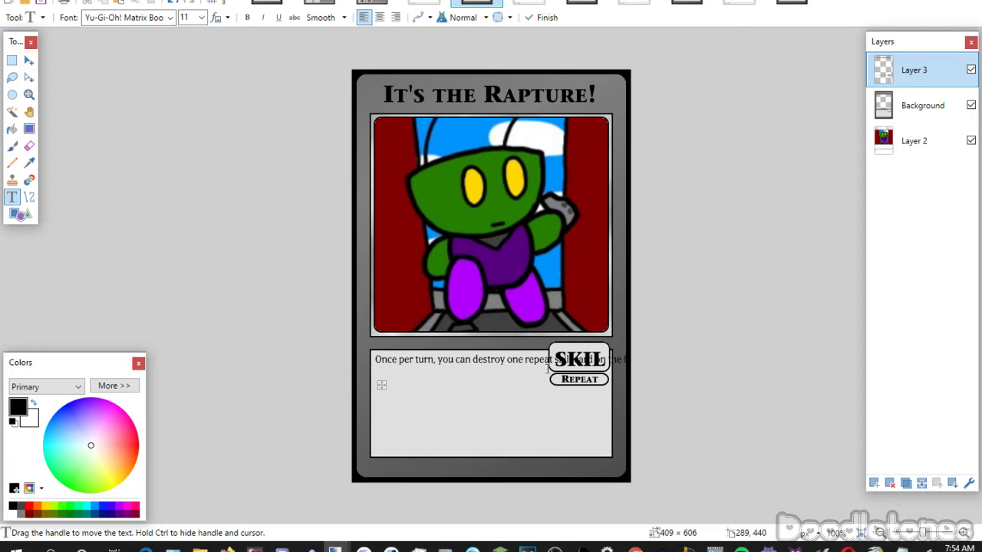
{"action": "key", "text": "Return"}
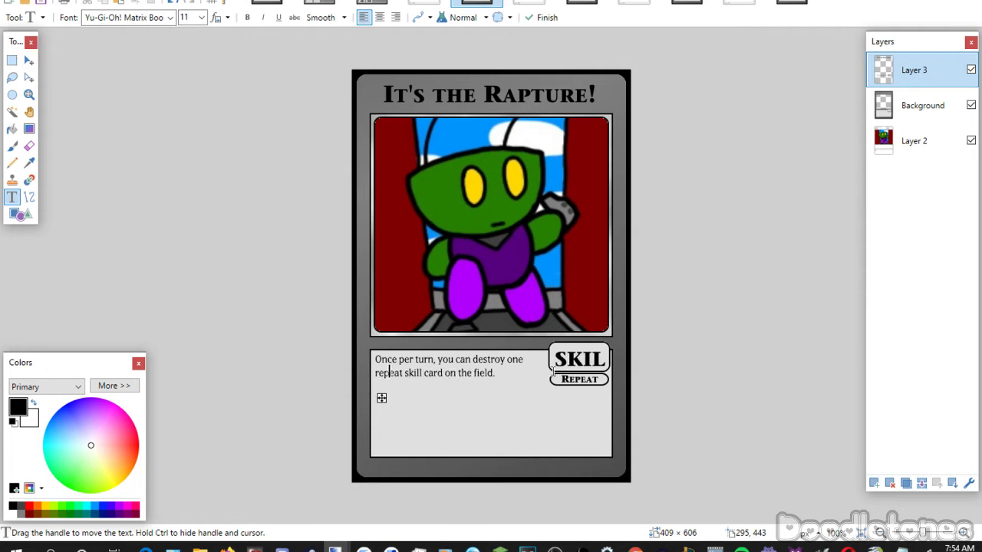
{"action": "left_click", "coordinate": [12, 60]}
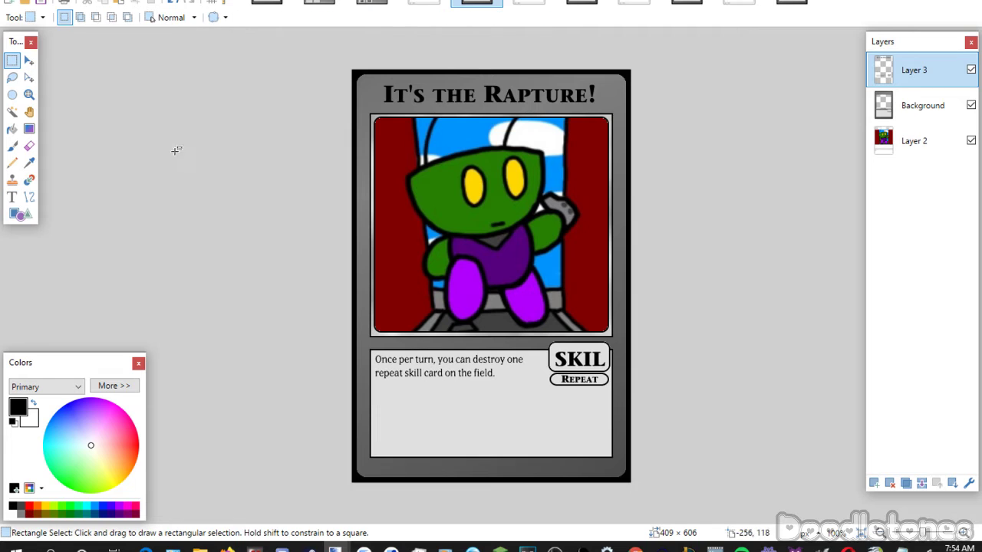
Merge all layers of the finished It's the Rapture! card into one and close the old card image.
{"action": "left_click", "coordinate": [922, 482]}
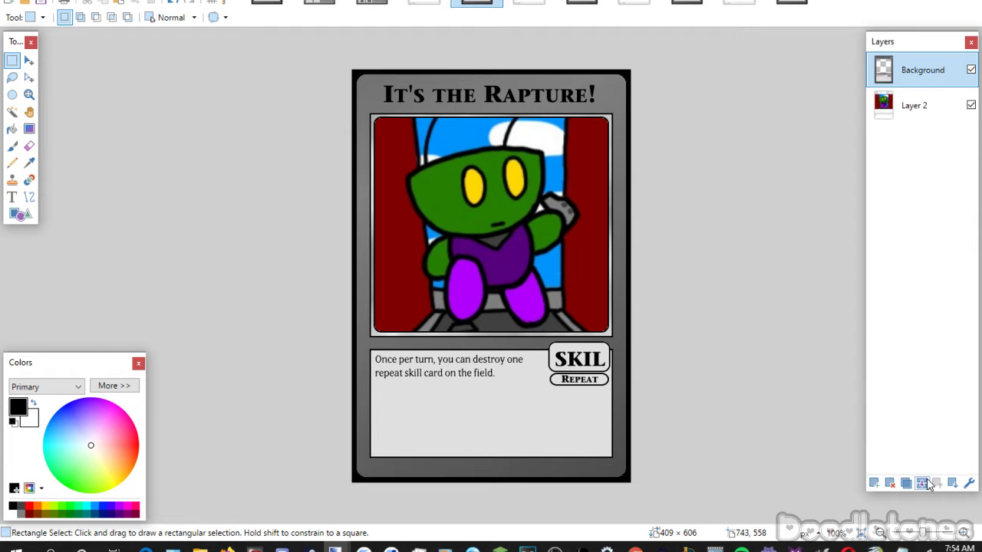
{"action": "left_click", "coordinate": [922, 482]}
{"action": "left_click", "coordinate": [424, 3]}
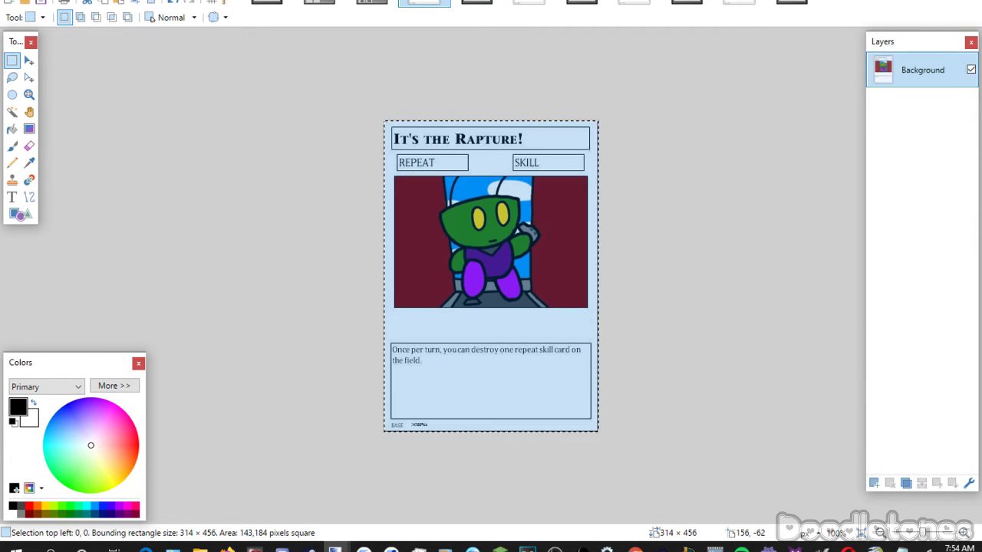
{"action": "key", "text": "ctrl+w"}
Copy the whole old Mystic Orb card and paste it onto a new layer beneath the next blank template's frame.
{"action": "left_click", "coordinate": [479, 3]}
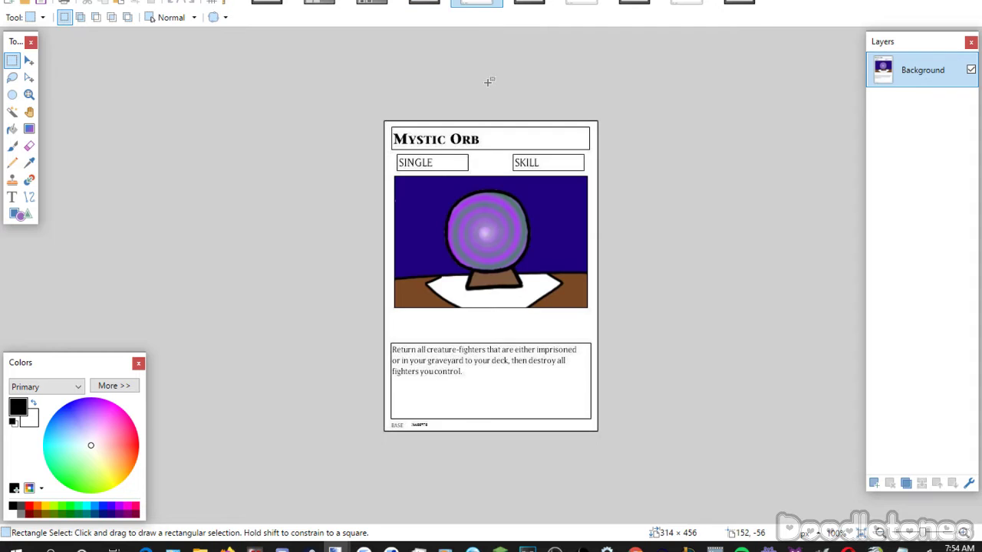
{"action": "key", "text": "ctrl+a"}
{"action": "left_click", "coordinate": [530, 3]}
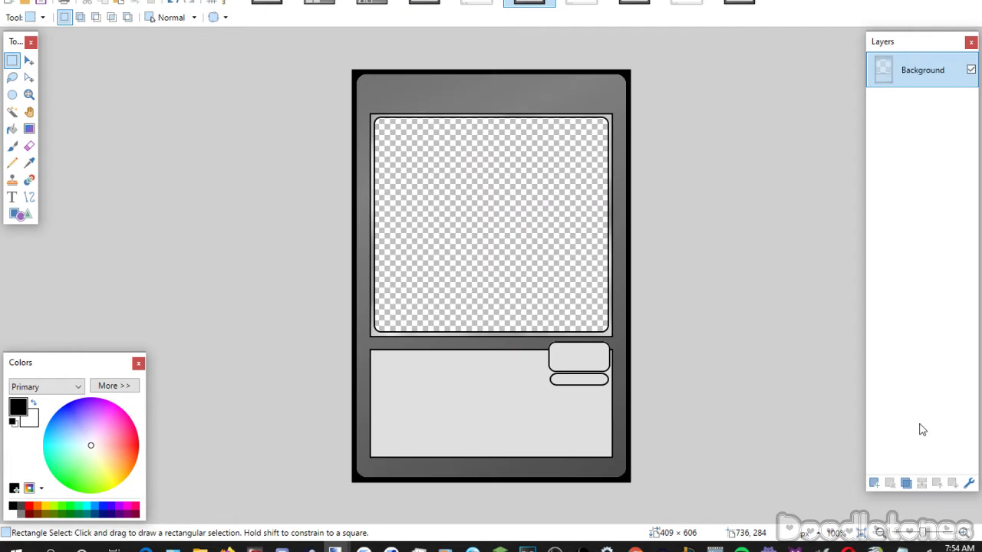
{"action": "left_click", "coordinate": [874, 483]}
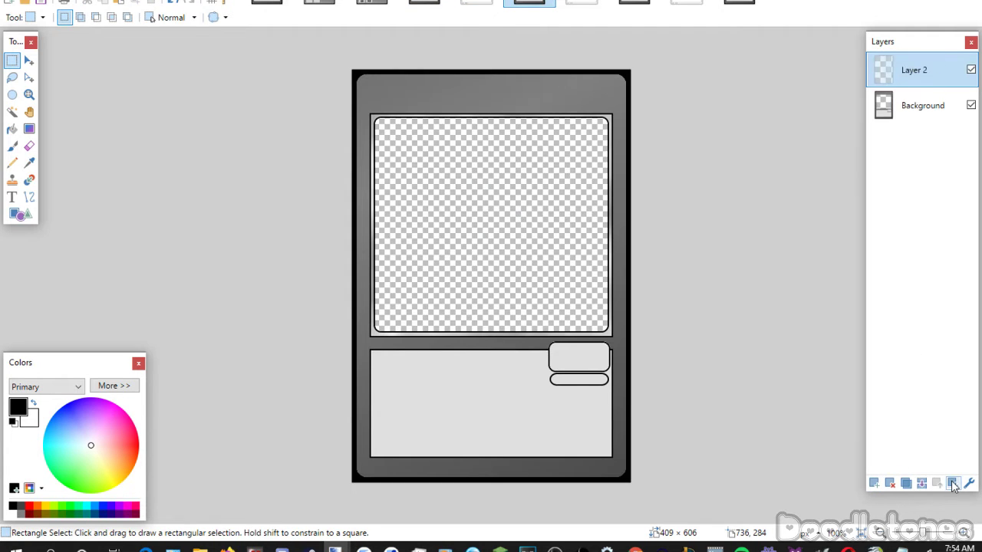
{"action": "left_click", "coordinate": [953, 484]}
{"action": "key", "text": "ctrl+v"}
Enlarge the pasted Mystic Orb card to 518 × 752 pixels, fit its artwork to the picture window, and deselect it.
{"action": "left_click_drag", "start_coordinate": [565, 225], "coordinate": [686, 243]}
{"action": "left_click_drag", "start_coordinate": [566, 242], "coordinate": [535, 301]}
{"action": "left_click_drag", "start_coordinate": [611, 277], "coordinate": [672, 287]}
{"action": "left_click_drag", "start_coordinate": [546, 259], "coordinate": [533, 250]}
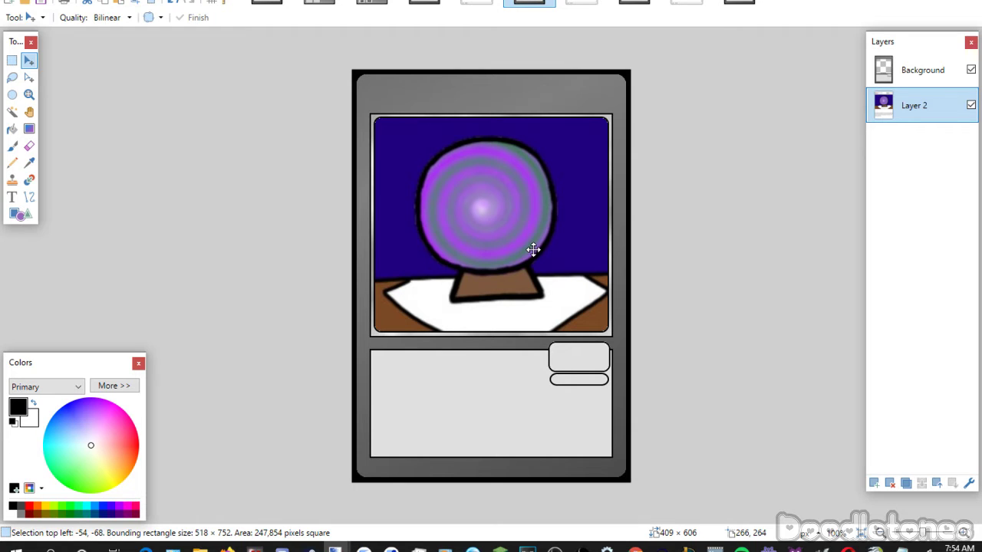
{"action": "left_click_drag", "start_coordinate": [533, 250], "coordinate": [535, 250]}
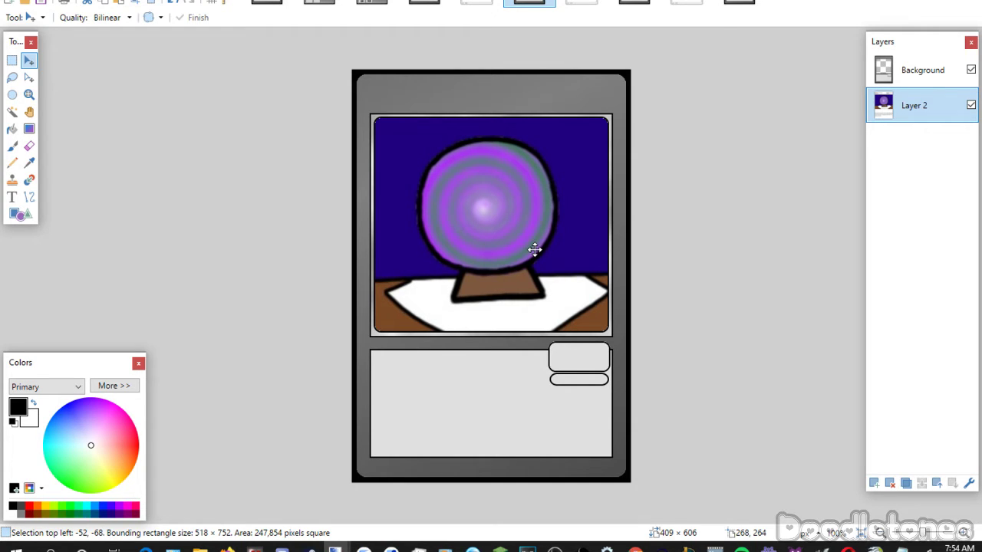
{"action": "left_click_drag", "start_coordinate": [535, 250], "coordinate": [535, 249]}
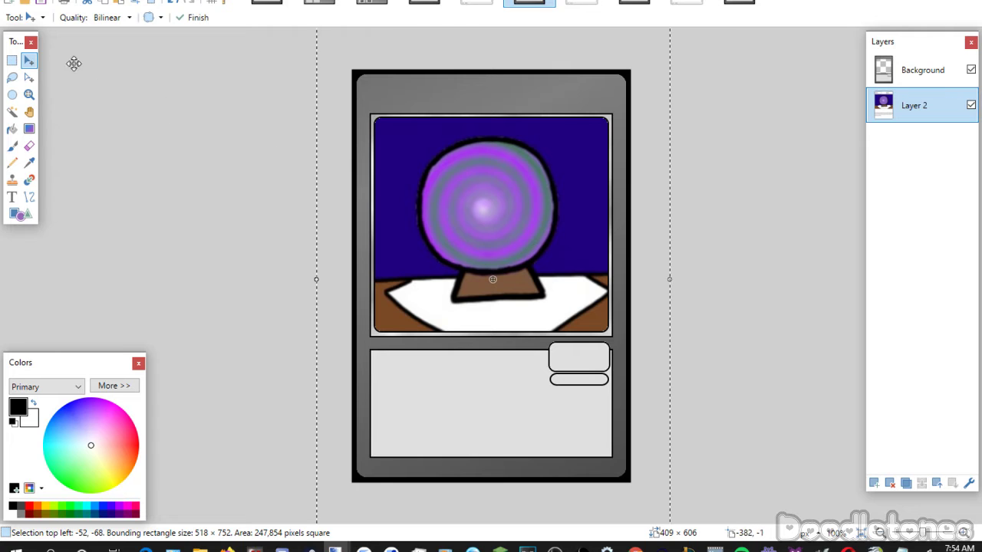
{"action": "left_click", "coordinate": [11, 60]}
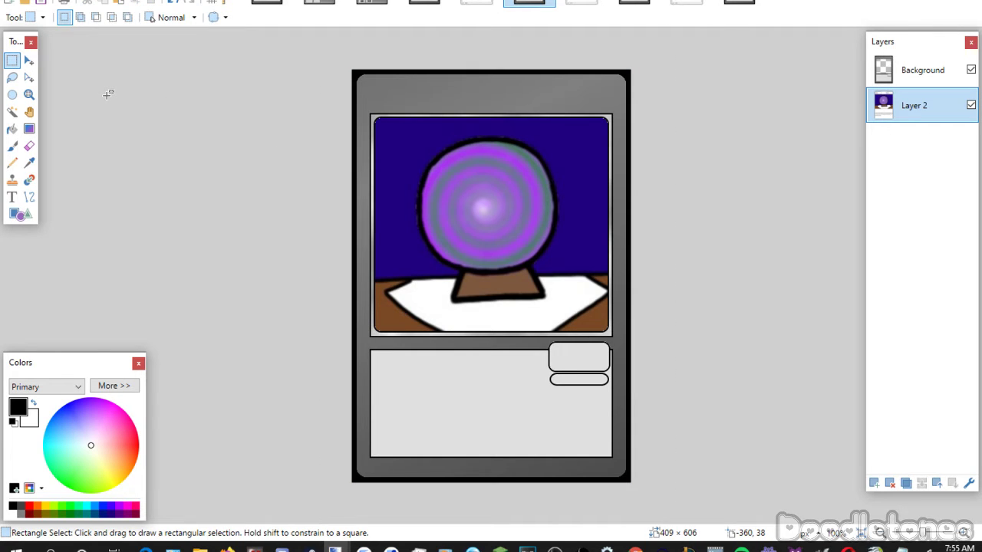
Add the title "Mystic Orb" on a new layer above the frame in Yu-Gi-Oh!ITCStoneSerifSmallCaps, size 26, and centre it in the title bar.
{"action": "left_click", "coordinate": [12, 197]}
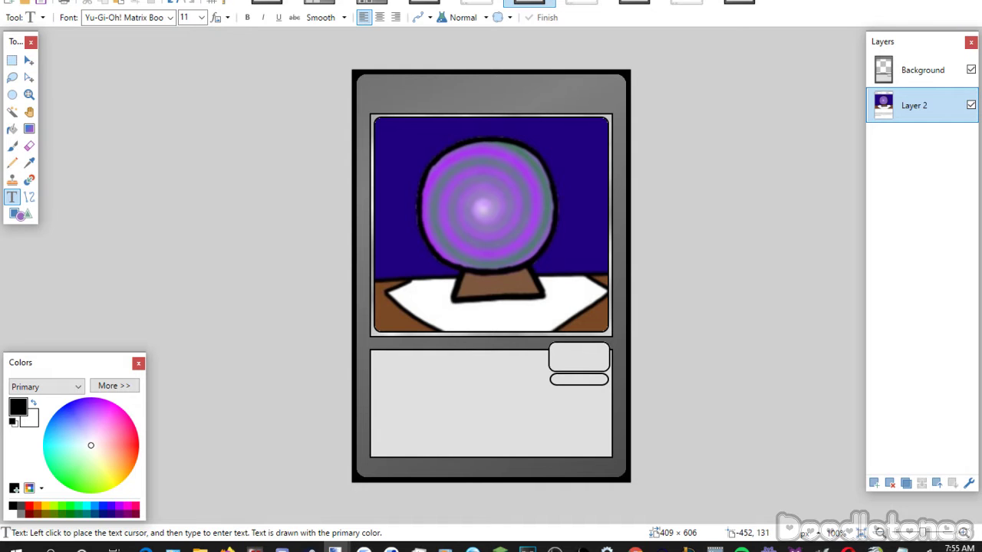
{"action": "key", "text": "alt+Tab"}
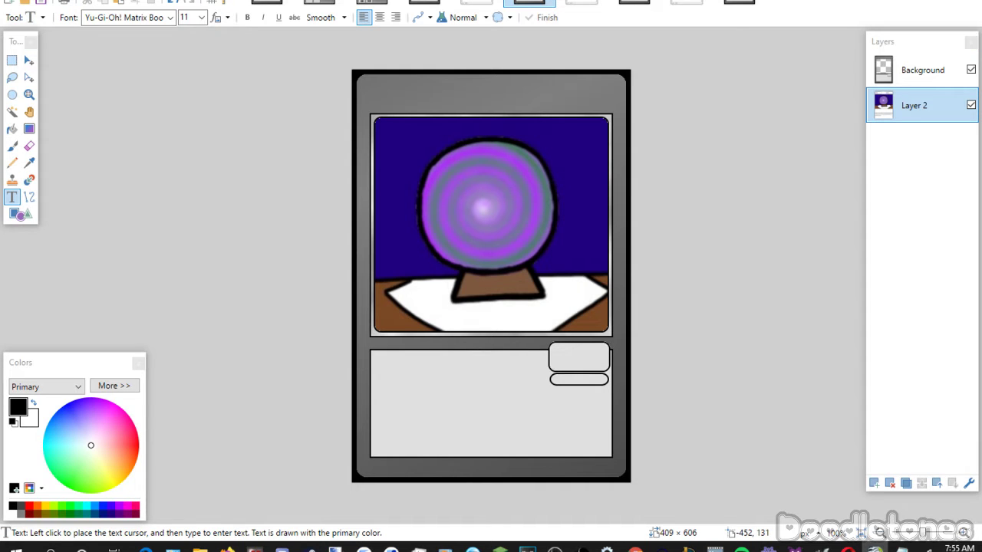
{"action": "left_click", "coordinate": [171, 18]}
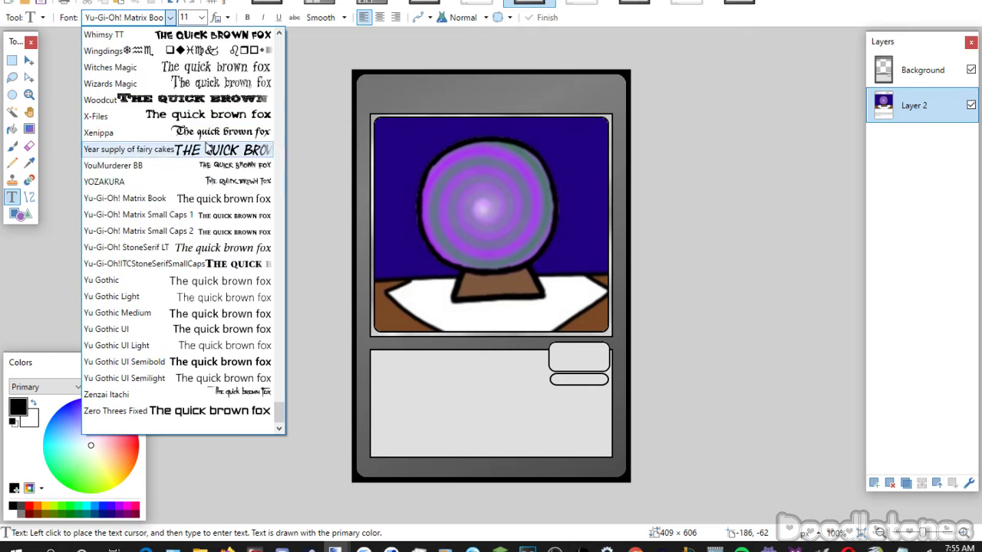
{"action": "left_click", "coordinate": [218, 264]}
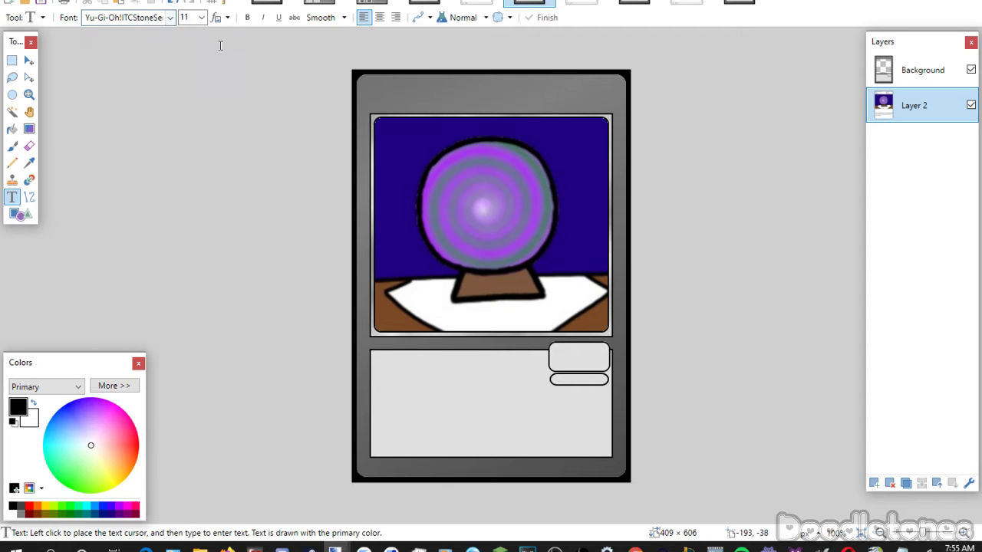
{"action": "left_click", "coordinate": [189, 17]}
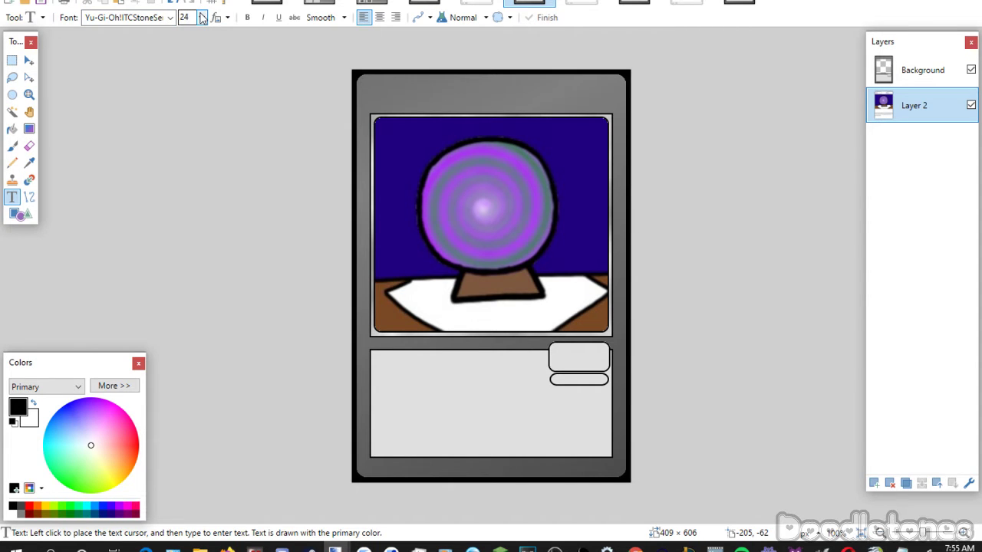
{"action": "left_click", "coordinate": [438, 118]}
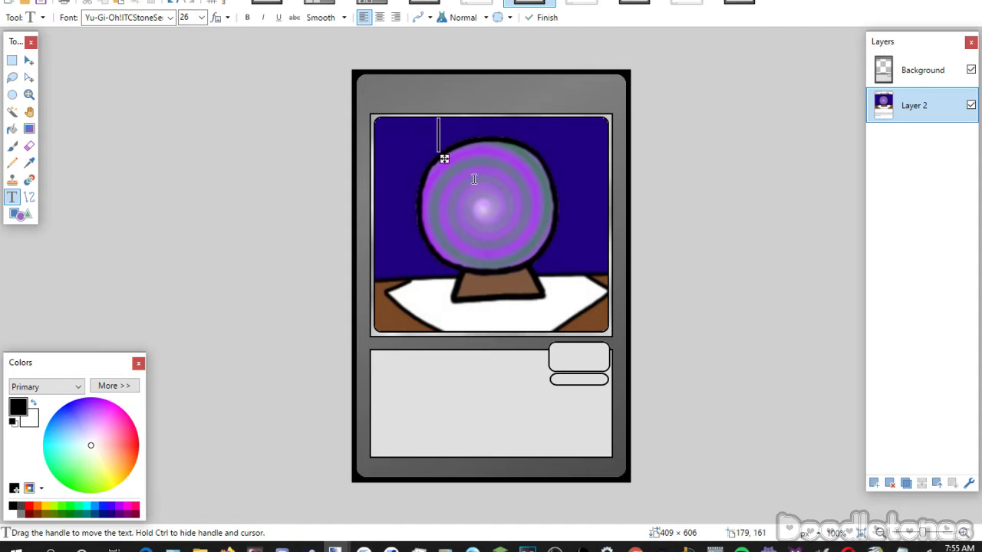
{"action": "left_click", "coordinate": [903, 73]}
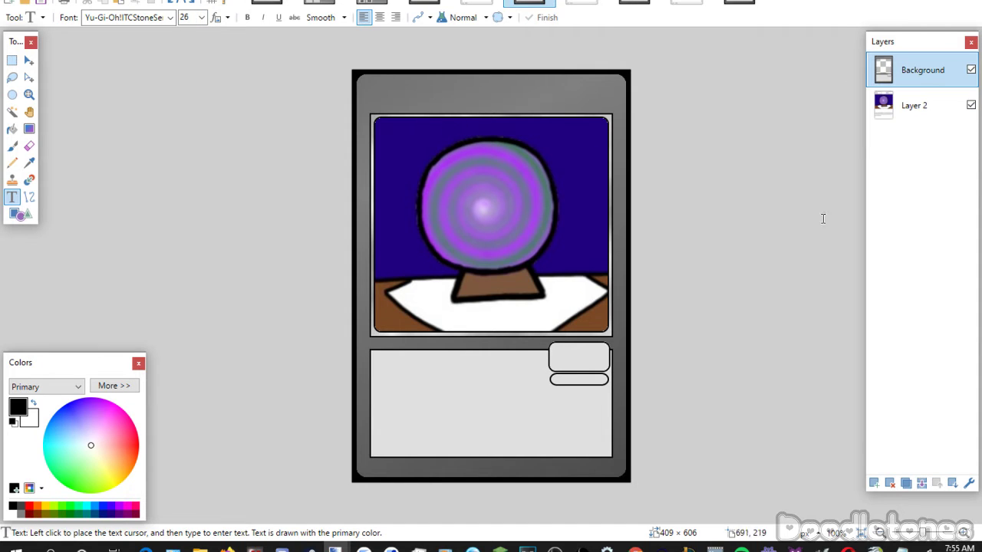
{"action": "left_click", "coordinate": [879, 487]}
{"action": "left_click", "coordinate": [386, 86]}
{"action": "type", "text": "Mystic Orb"}
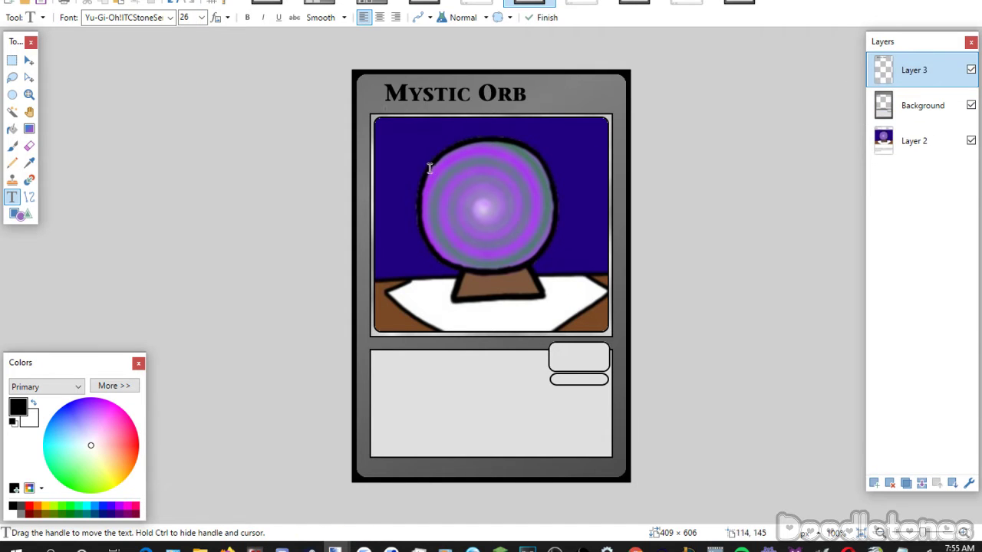
{"action": "left_click_drag", "start_coordinate": [390, 147], "coordinate": [423, 155]}
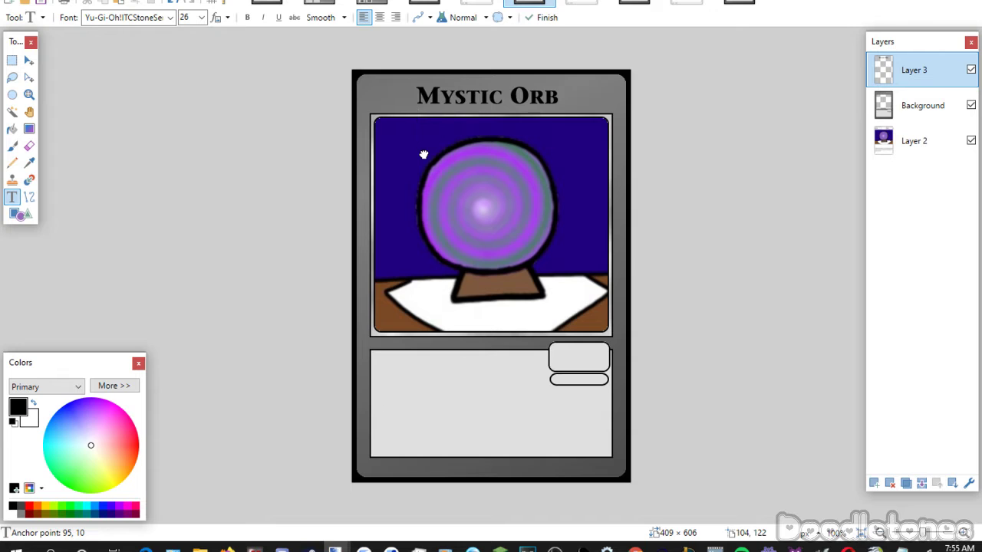
Add "SKIL" at size 22 in the card's larger label box and "Singular" at size 11 in the small box beneath it.
{"action": "left_click", "coordinate": [551, 351]}
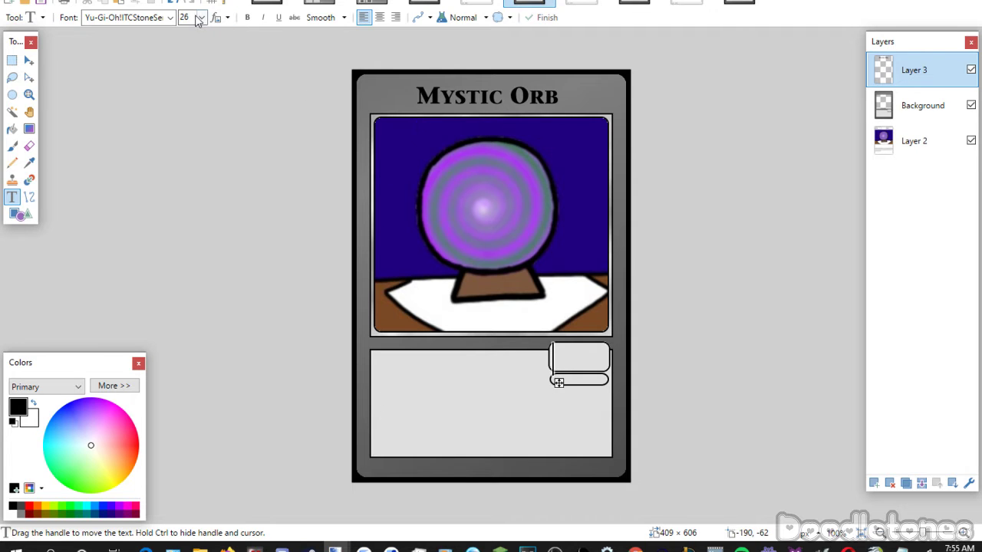
{"action": "scroll", "coordinate": [196, 17], "scroll_direction": "up", "scroll_amount": 2}
{"action": "type", "text": "SKIL"}
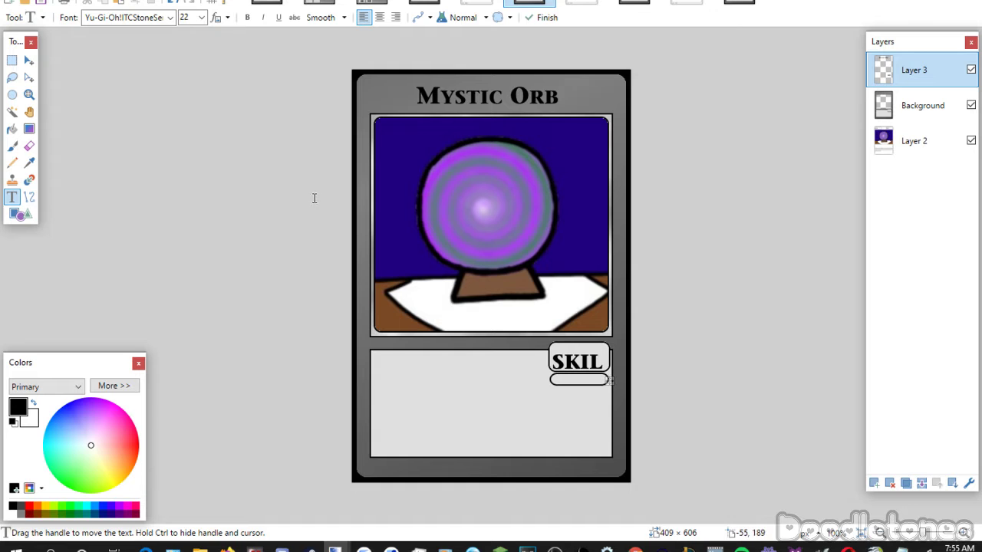
{"action": "left_click_drag", "start_coordinate": [605, 381], "coordinate": [611, 379]}
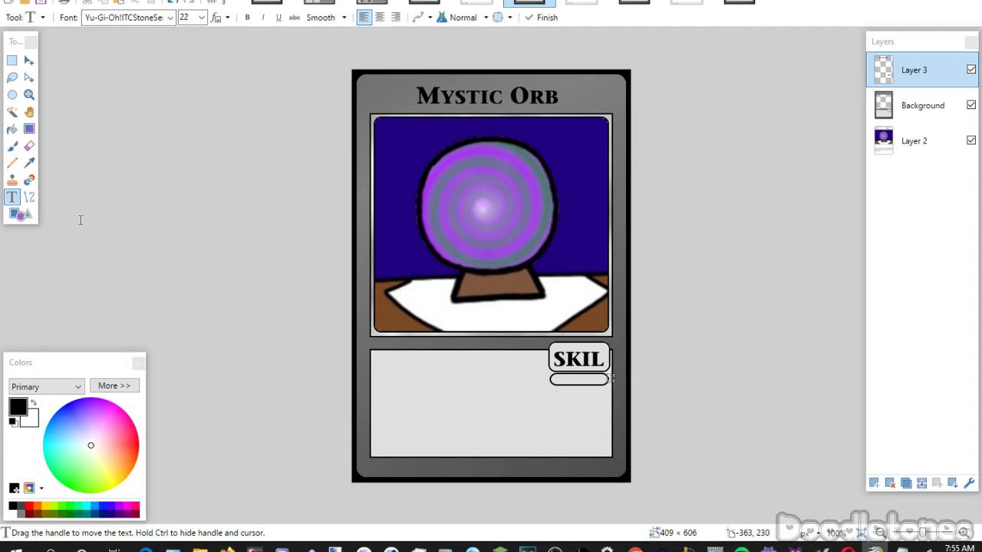
{"action": "left_click", "coordinate": [463, 386]}
{"action": "scroll", "coordinate": [201, 19], "scroll_direction": "up", "scroll_amount": 3}
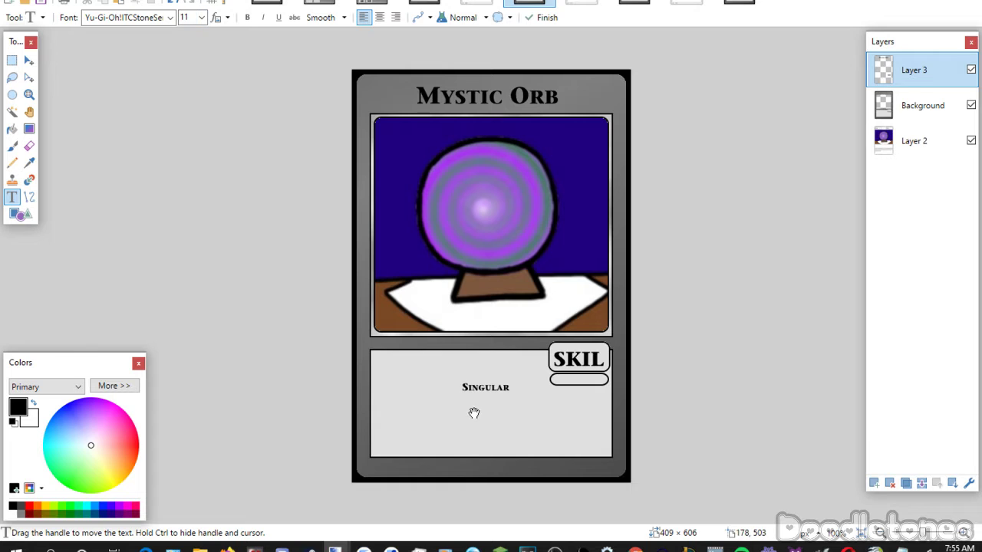
{"action": "left_click_drag", "start_coordinate": [469, 415], "coordinate": [563, 406]}
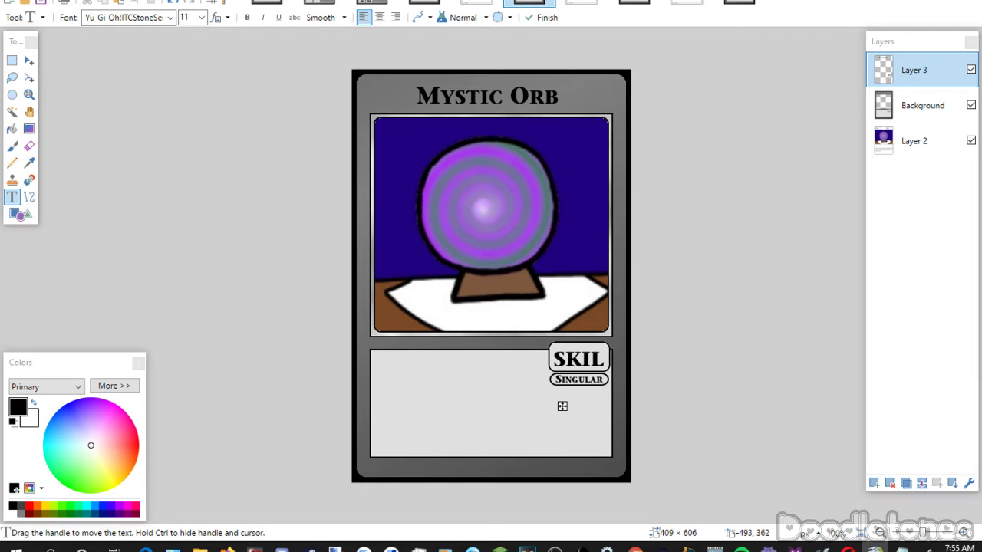
Add the four-line description "Return all creature-fighters that are either imprisoned or in your graveyard to your deck, then destroy all fighters you control." in Yu-Gi-Oh! Matrix Book.
{"action": "left_click", "coordinate": [384, 362]}
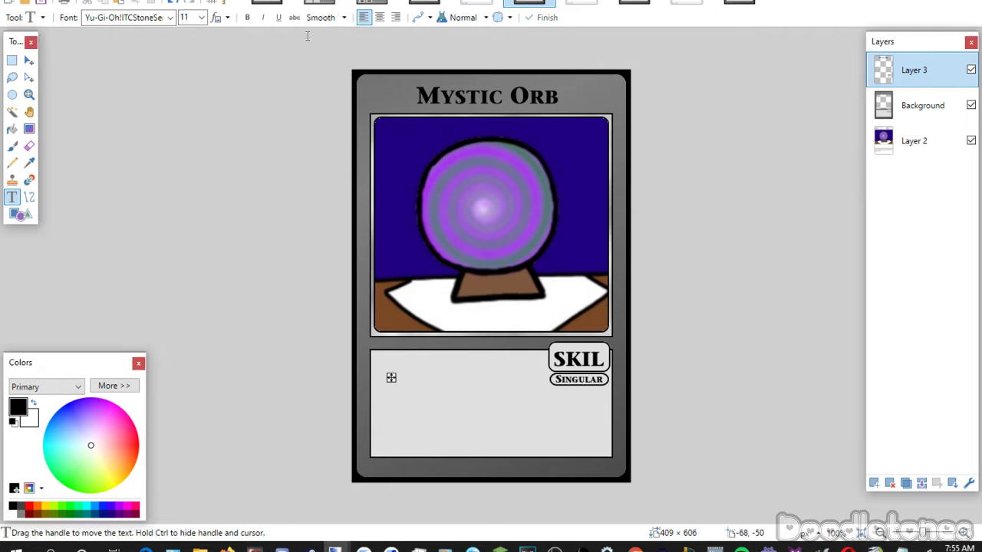
{"action": "left_click", "coordinate": [170, 17]}
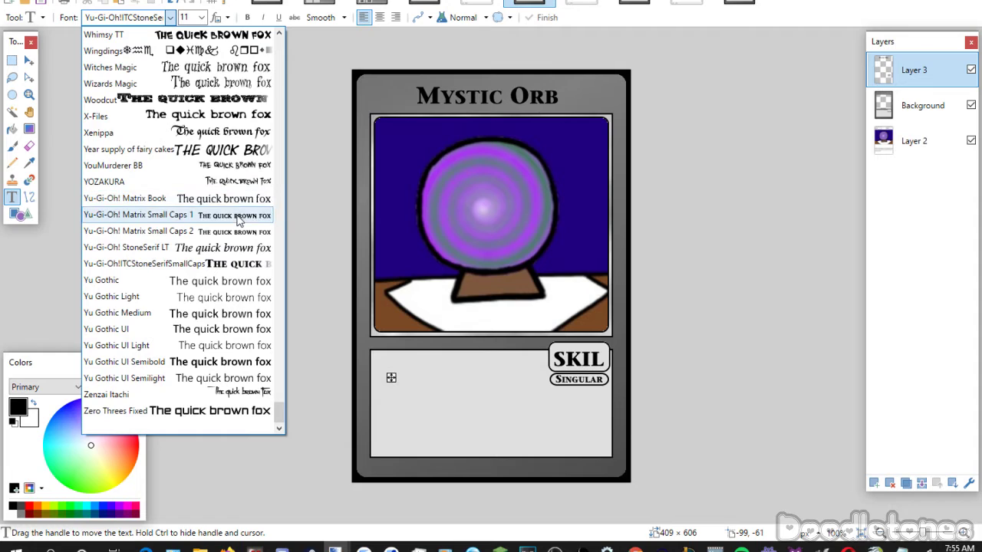
{"action": "left_click", "coordinate": [227, 200]}
{"action": "type", "text": "Return all creature-fighters that are either banished or in"}
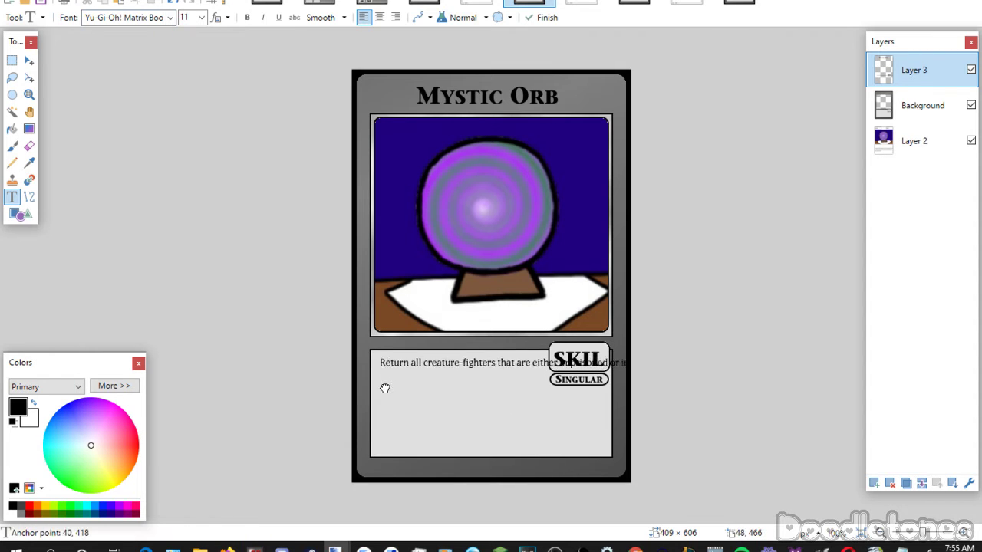
{"action": "left_click_drag", "start_coordinate": [381, 385], "coordinate": [382, 386]}
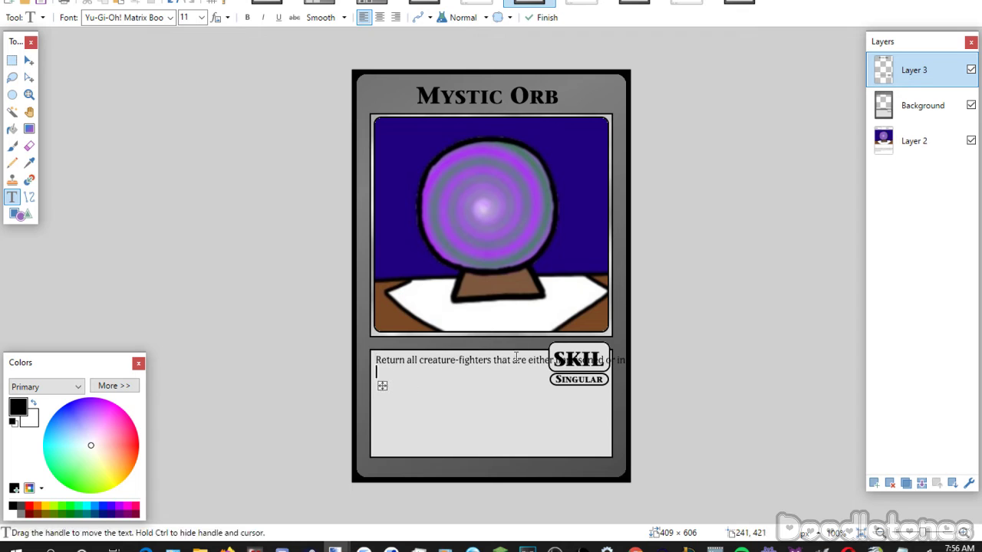
{"action": "left_click", "coordinate": [534, 364]}
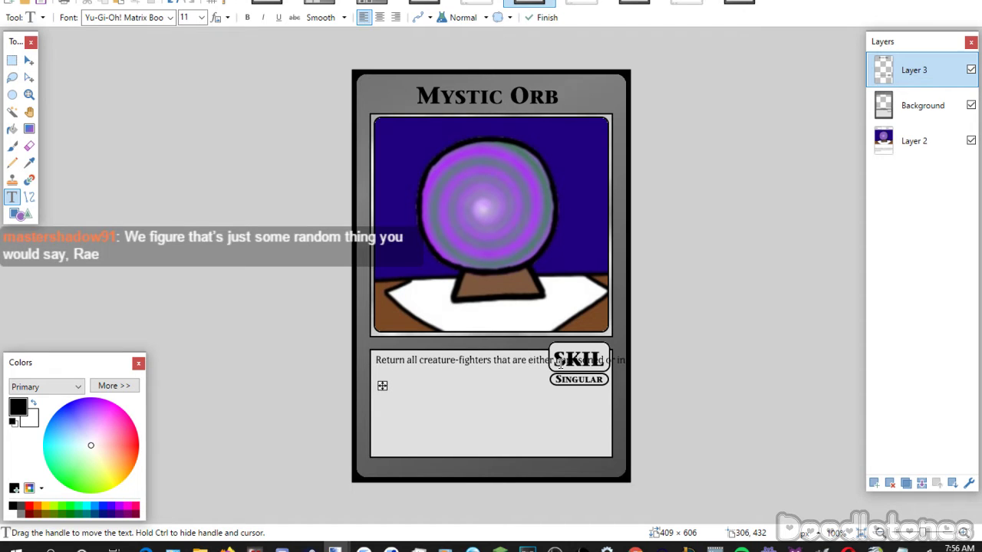
{"action": "key", "text": "Return"}
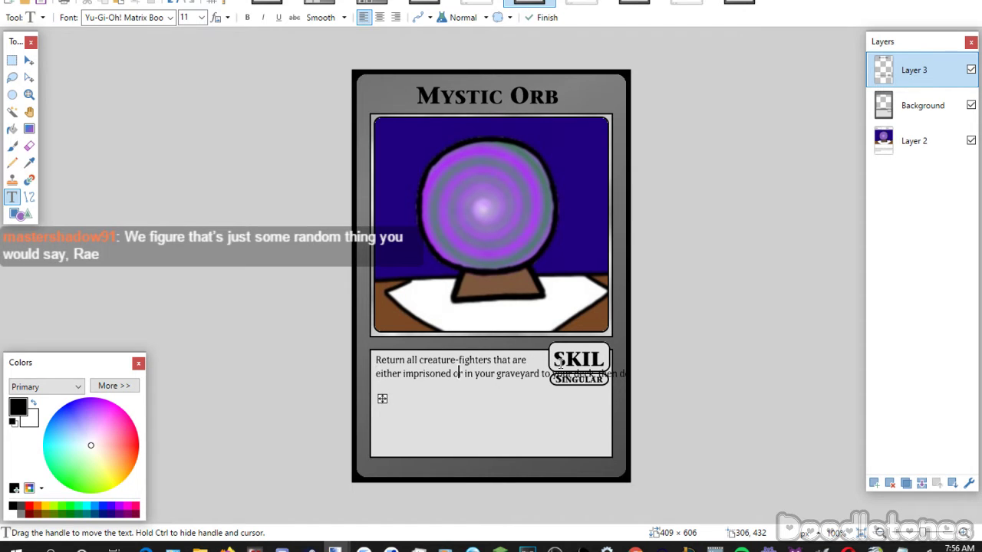
{"action": "key", "text": "Return"}
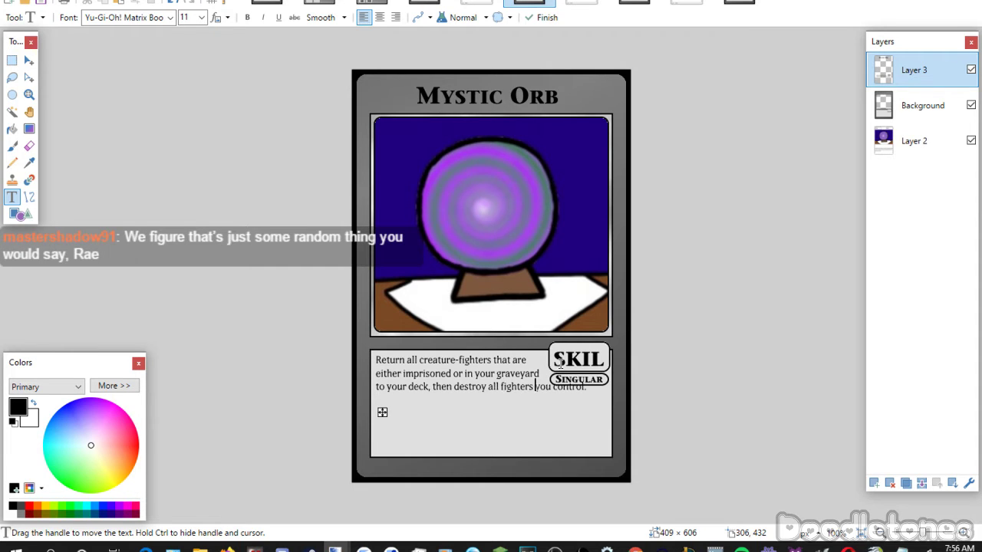
{"action": "key", "text": "Return"}
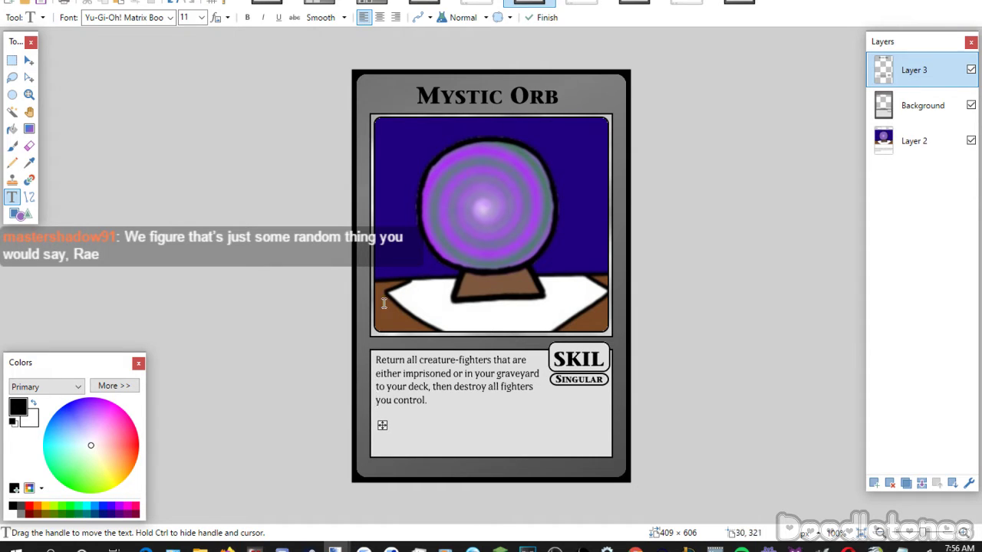
Merge all layers of the finished Mystic Orb card into one and close the old card image.
{"action": "left_click", "coordinate": [13, 60]}
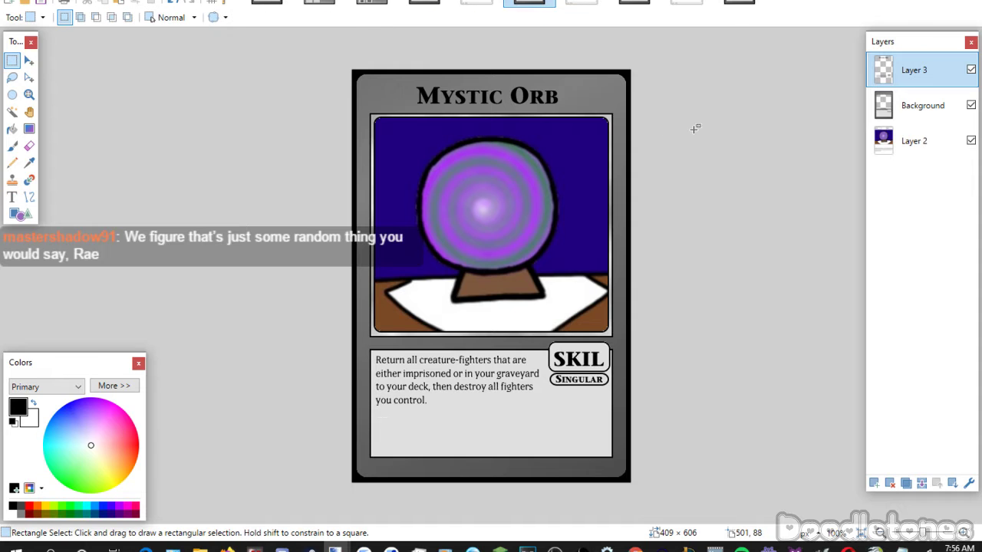
{"action": "left_click", "coordinate": [921, 483]}
{"action": "left_click", "coordinate": [922, 483]}
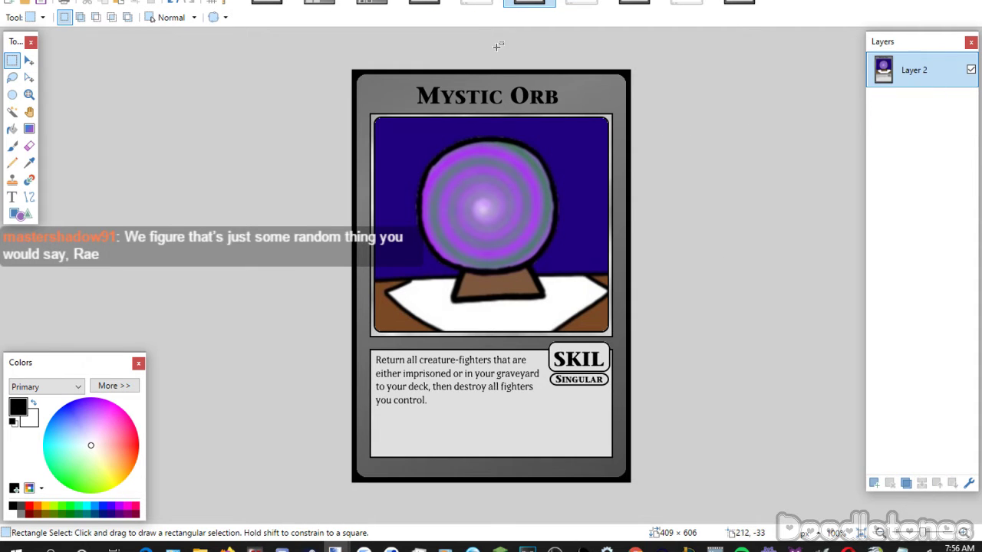
{"action": "left_click", "coordinate": [472, 5]}
{"action": "key", "text": "ctrl+w"}
Copy the whole old Elixer Shipment card and switch to the next blank template.
{"action": "left_click", "coordinate": [424, 3]}
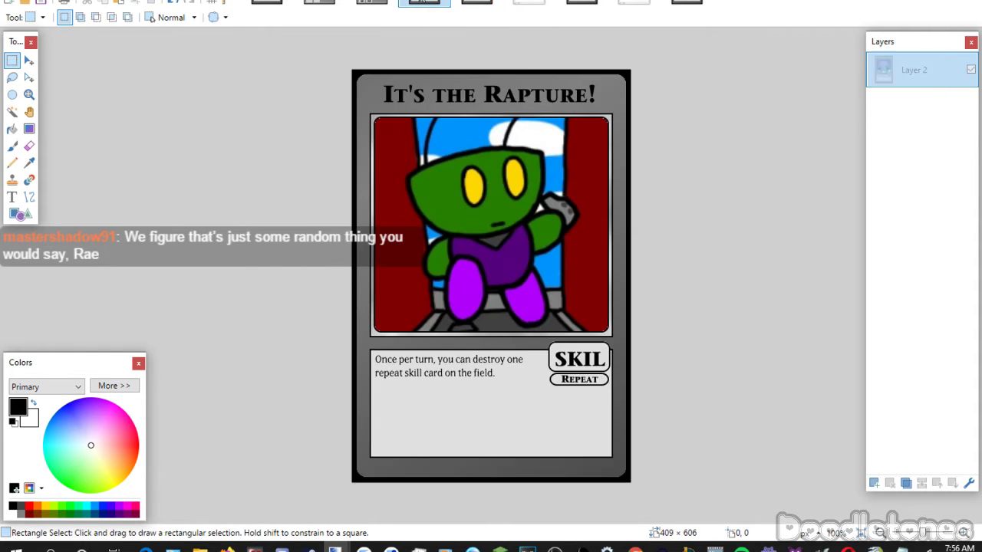
{"action": "left_click", "coordinate": [470, 4]}
{"action": "left_click", "coordinate": [542, 3]}
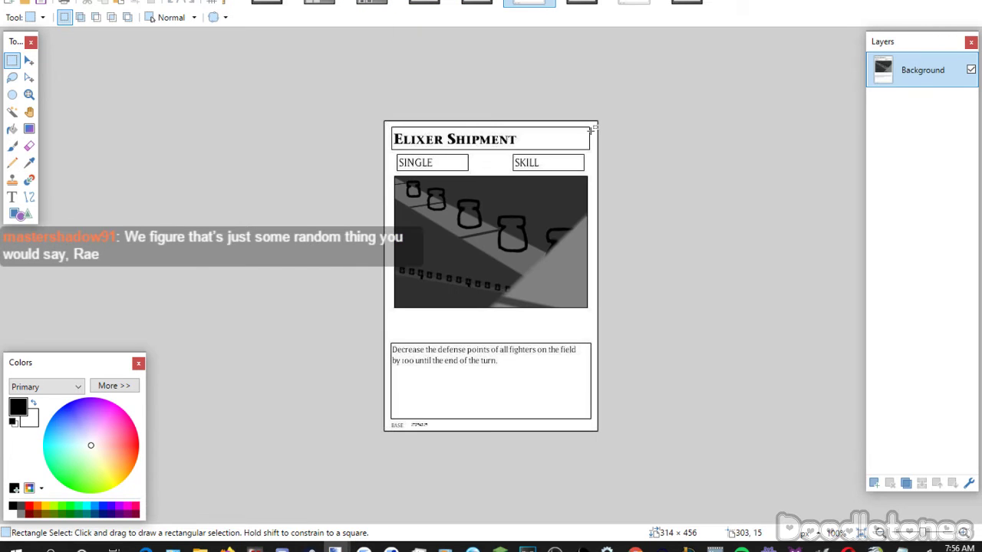
{"action": "key", "text": "ctrl+a"}
{"action": "left_click", "coordinate": [581, 5]}
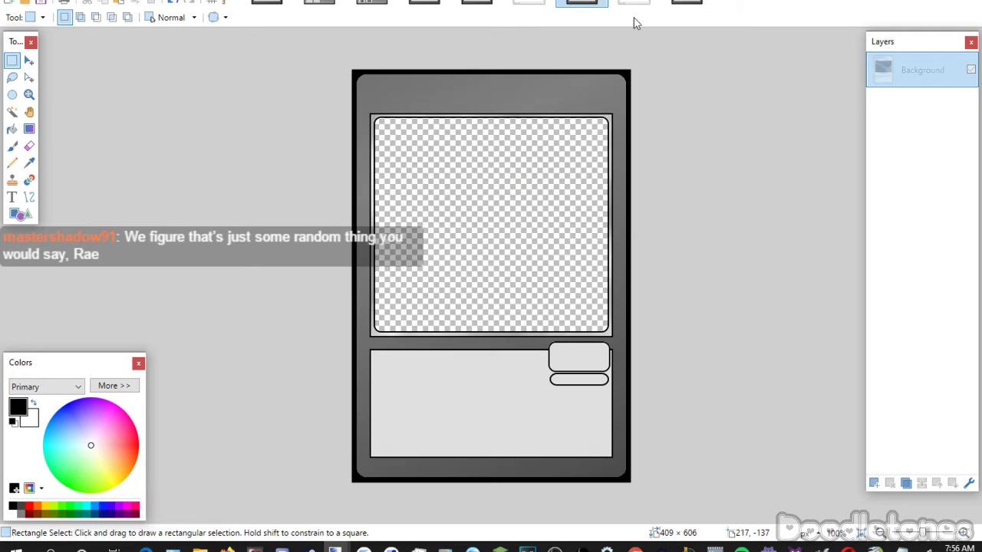
Paste the card onto a new layer beneath the frame, enlarge it to 533 × 774 pixels to fill the picture window, and deselect it.
{"action": "left_click", "coordinate": [875, 484]}
{"action": "left_click", "coordinate": [953, 483]}
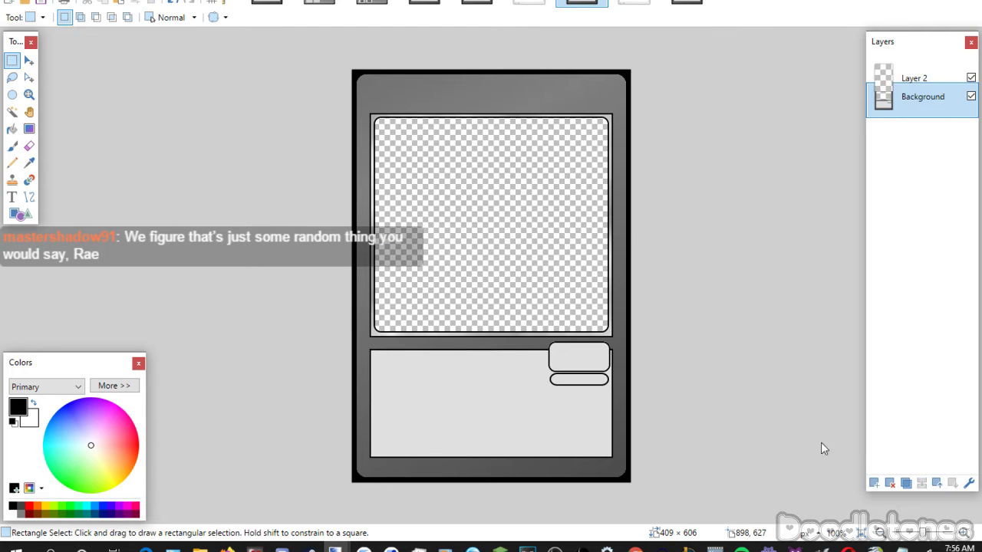
{"action": "key", "text": "ctrl+v"}
{"action": "left_click_drag", "start_coordinate": [565, 222], "coordinate": [581, 298]}
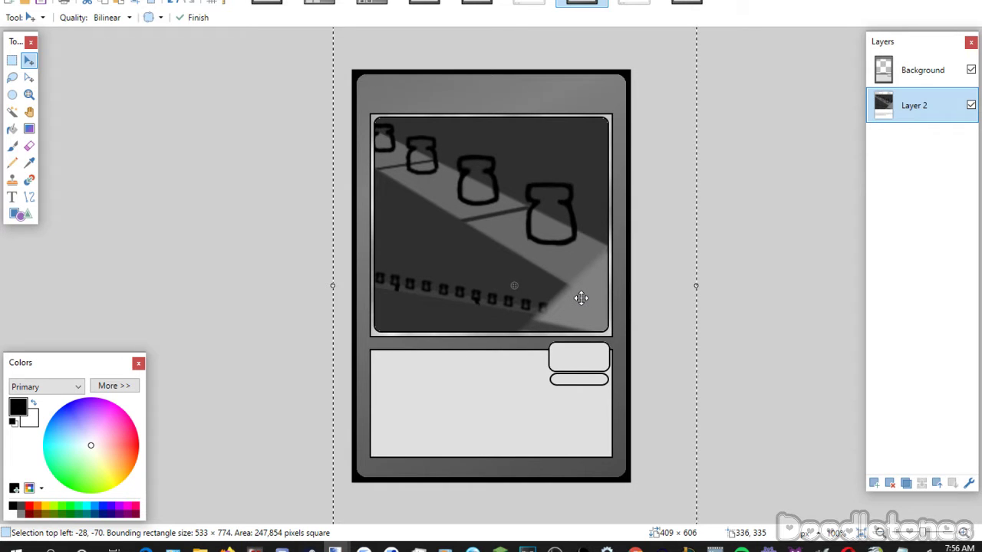
{"action": "left_click", "coordinate": [11, 60]}
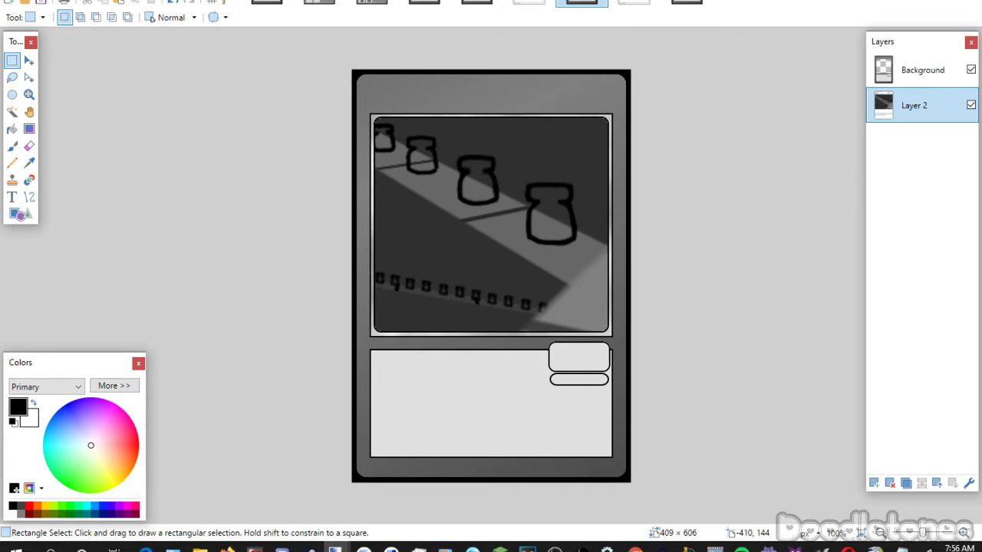
Add the title "Elixer Shipment" on a new layer above the frame in Yu-Gi-Oh!ITCStoneSerifSmallCaps, size 26, and centre it in the title bar.
{"action": "key", "text": "alt+Tab"}
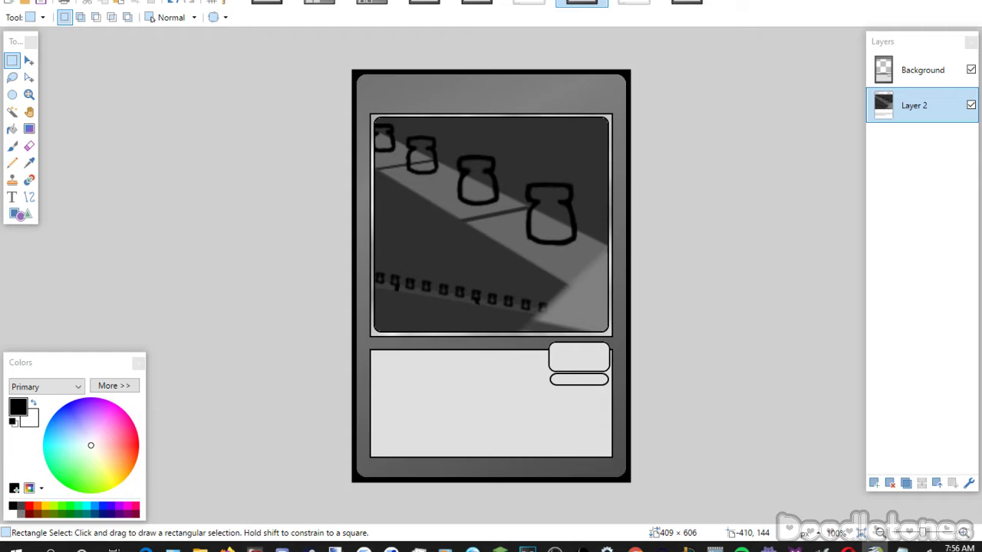
{"action": "left_click", "coordinate": [12, 197]}
{"action": "left_click", "coordinate": [159, 20]}
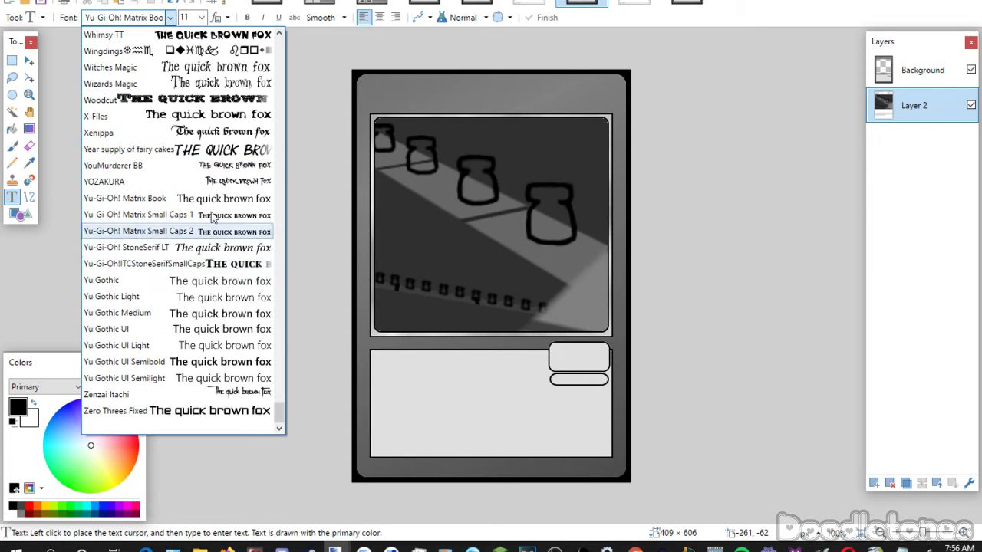
{"action": "left_click", "coordinate": [212, 265]}
{"action": "scroll", "coordinate": [202, 21], "scroll_direction": "down", "scroll_amount": 2}
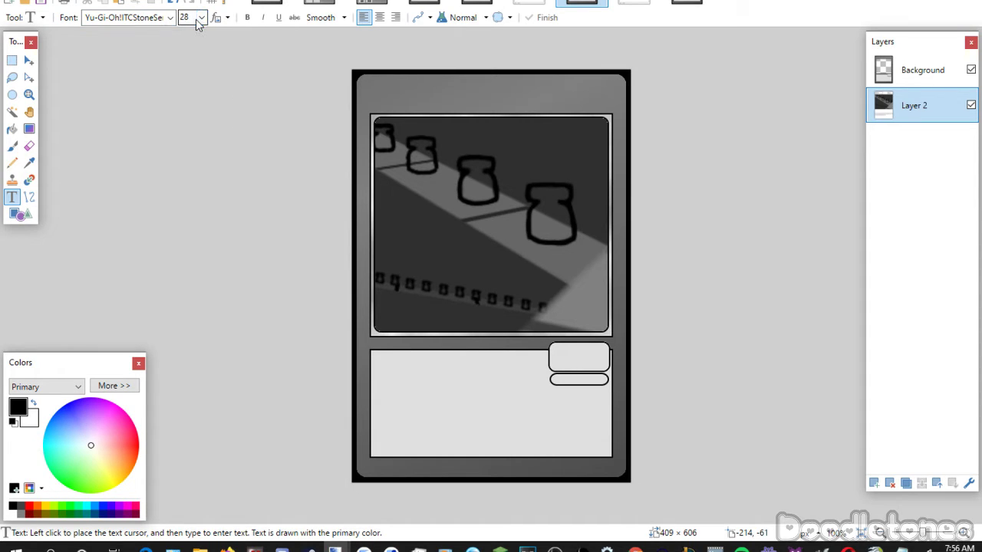
{"action": "scroll", "coordinate": [198, 23], "scroll_direction": "up", "scroll_amount": 1}
{"action": "left_click", "coordinate": [921, 69]}
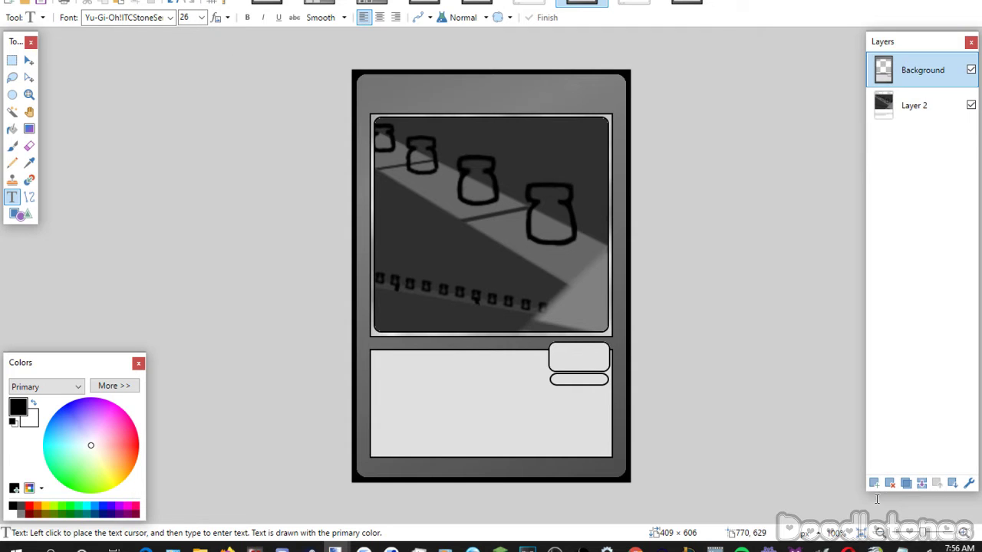
{"action": "left_click", "coordinate": [874, 484]}
{"action": "left_click", "coordinate": [374, 91]}
{"action": "type", "text": "Elixer Shipment"}
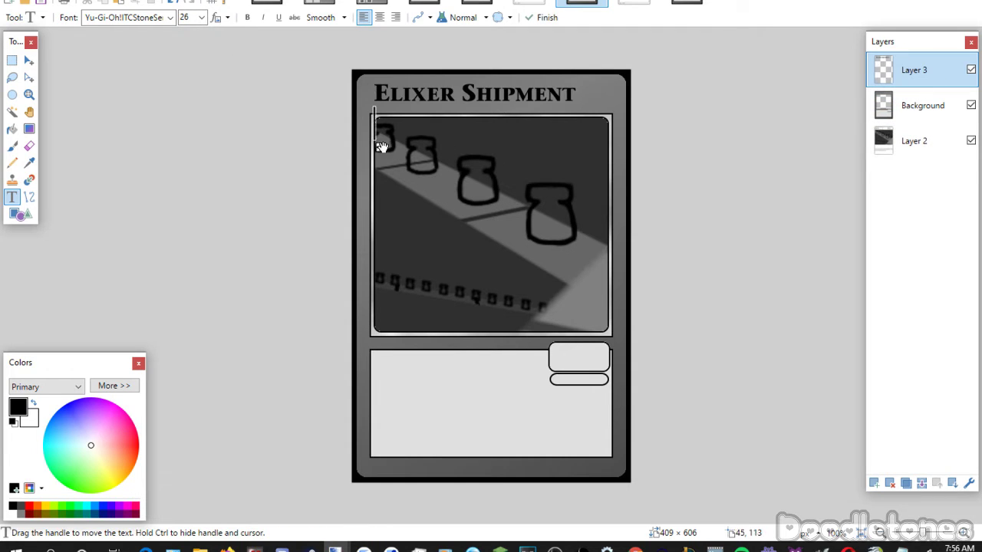
{"action": "left_click_drag", "start_coordinate": [381, 146], "coordinate": [398, 154]}
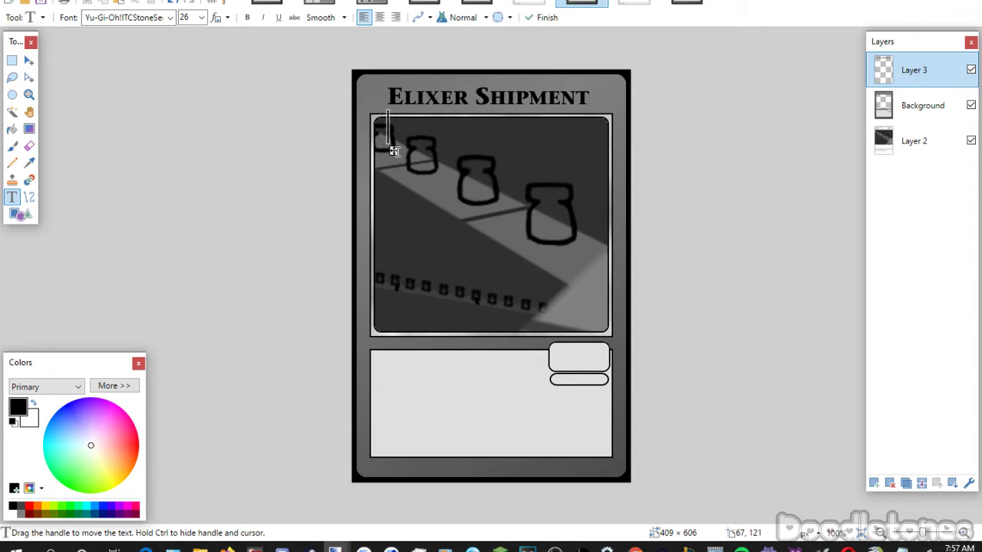
Add the type label "SKIL" in size 22 and position it inside the larger tag box above the description area.
{"action": "left_click", "coordinate": [502, 365]}
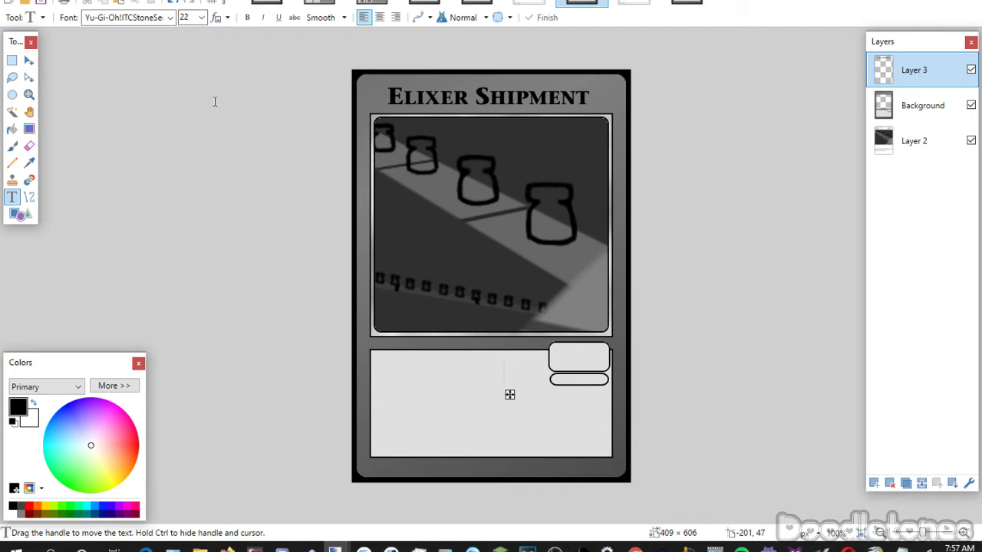
{"action": "type", "text": "S"}
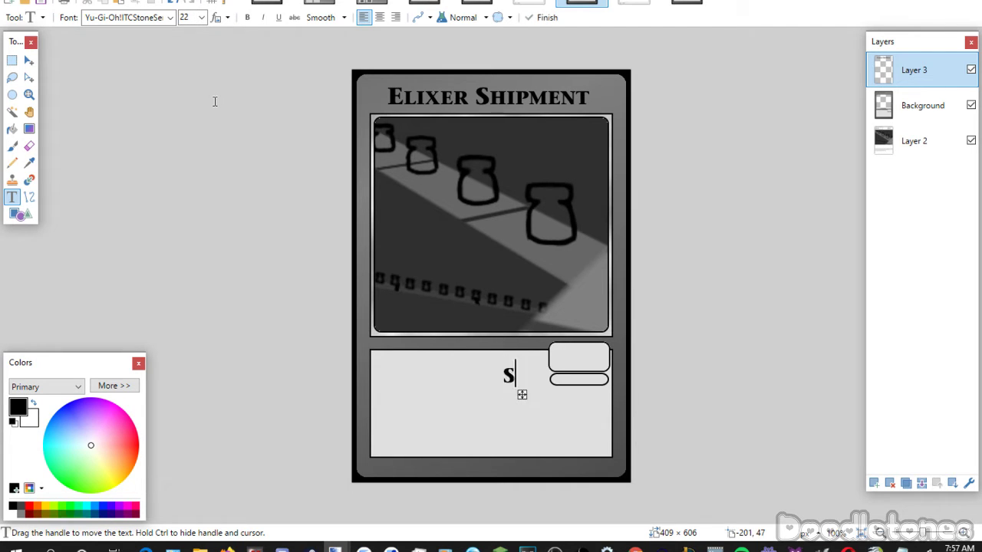
{"action": "type", "text": "KIL"}
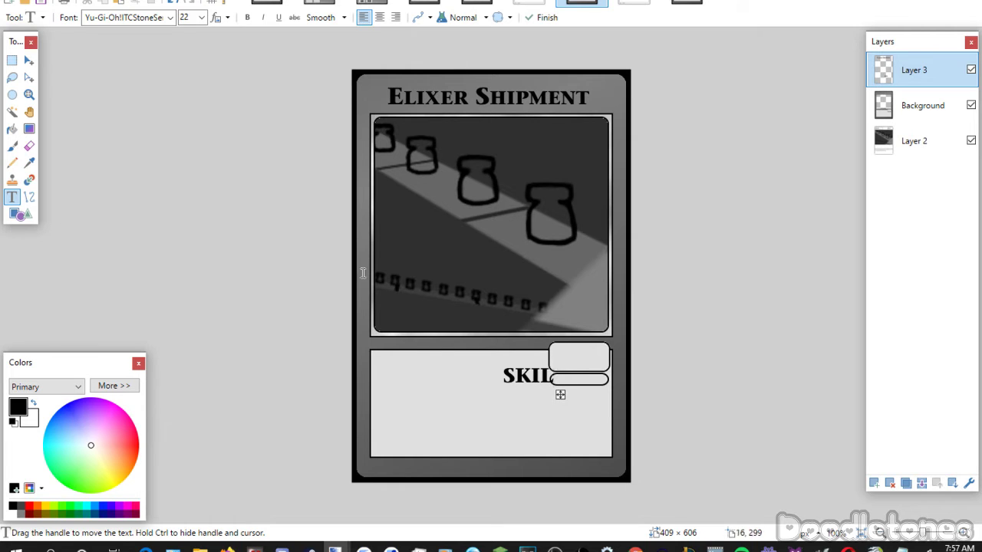
{"action": "left_click_drag", "start_coordinate": [560, 394], "coordinate": [611, 378]}
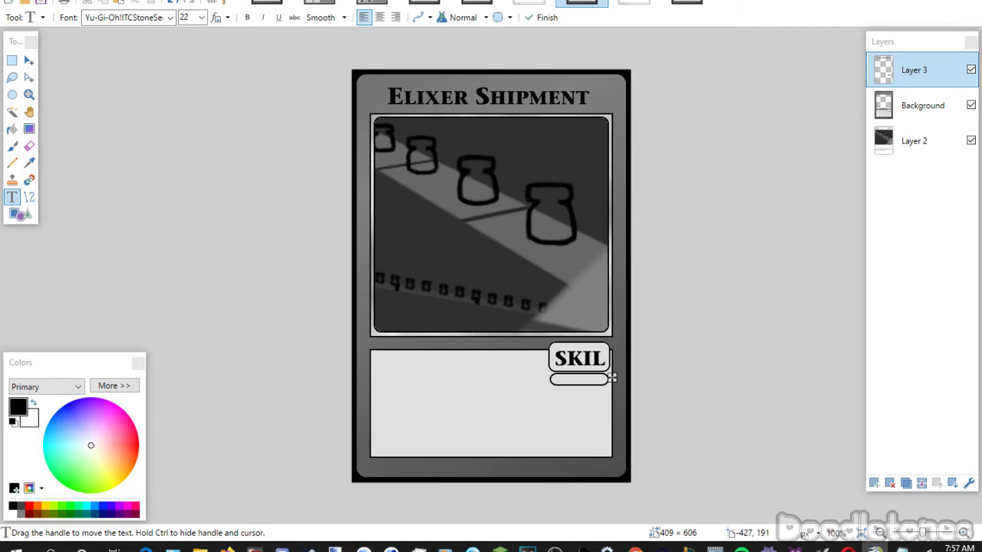
{"action": "scroll", "coordinate": [197, 19], "scroll_direction": "up", "scroll_amount": 2}
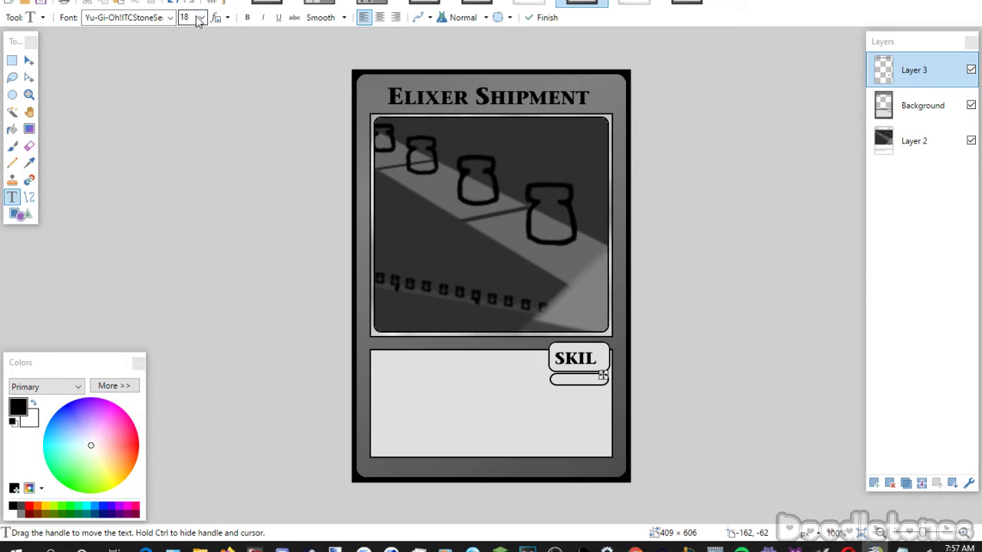
{"action": "scroll", "coordinate": [196, 19], "scroll_direction": "down", "scroll_amount": 1}
{"action": "scroll", "coordinate": [198, 20], "scroll_direction": "up", "scroll_amount": 1}
Add the subtype "Singular" in size 11 and fit it into the small box beneath the SKIL label.
{"action": "left_click", "coordinate": [505, 408]}
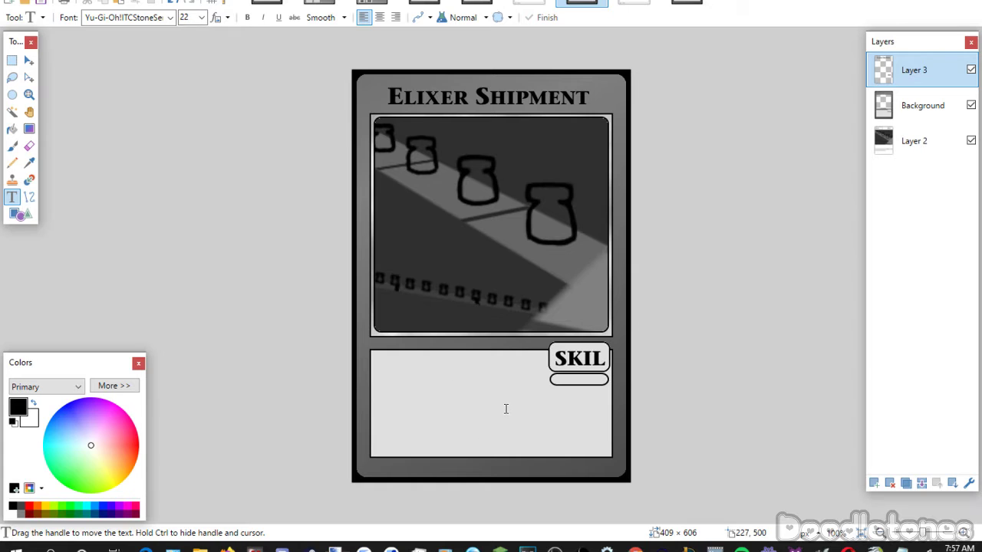
{"action": "scroll", "coordinate": [205, 17], "scroll_direction": "down", "scroll_amount": 3}
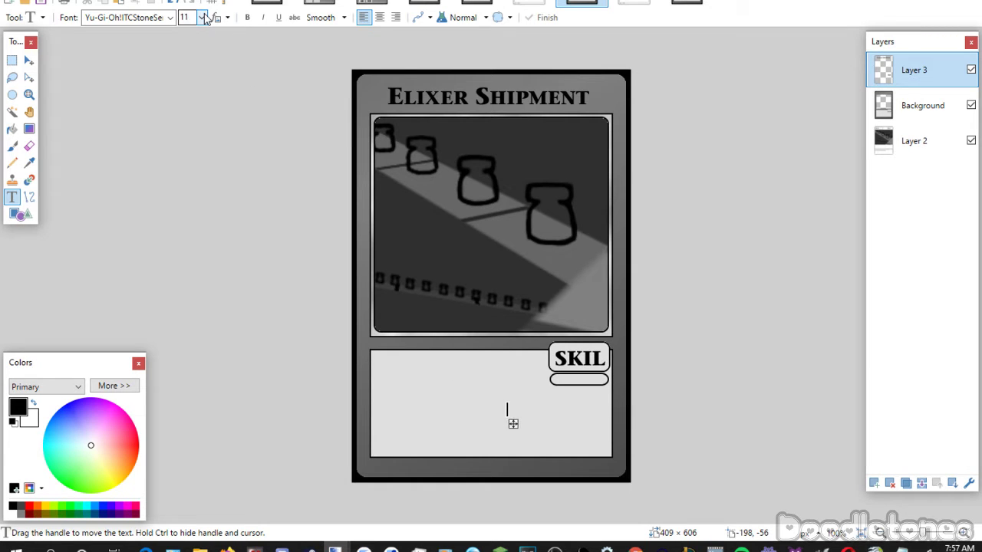
{"action": "type", "text": "Singular"}
{"action": "left_click_drag", "start_coordinate": [515, 439], "coordinate": [561, 408]}
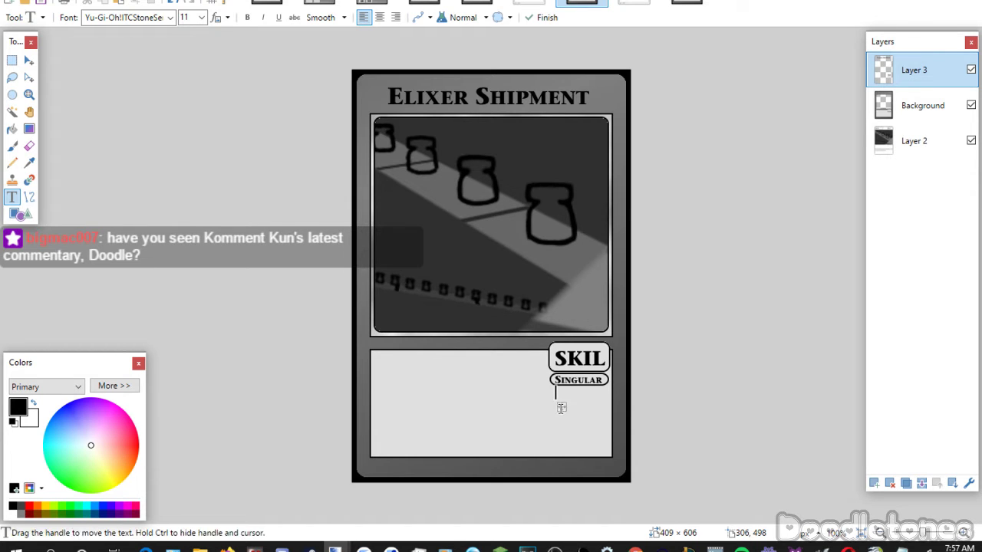
{"action": "left_click", "coordinate": [12, 60]}
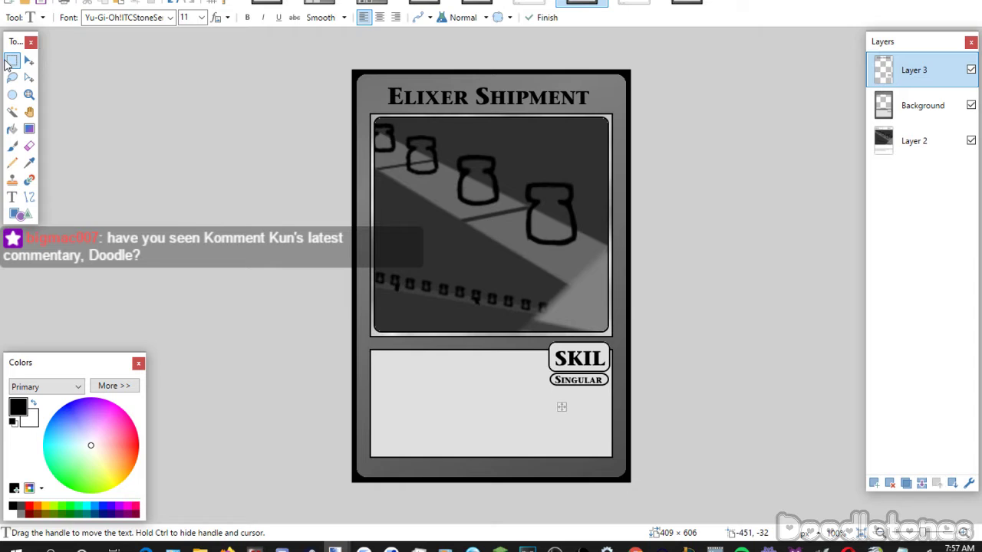
Insert the description "Decrease the defense points of all fighters on the field by 100 until the end of the turn." in Yu-Gi-Oh! Matrix Book, size 11.
{"action": "left_click", "coordinate": [12, 197]}
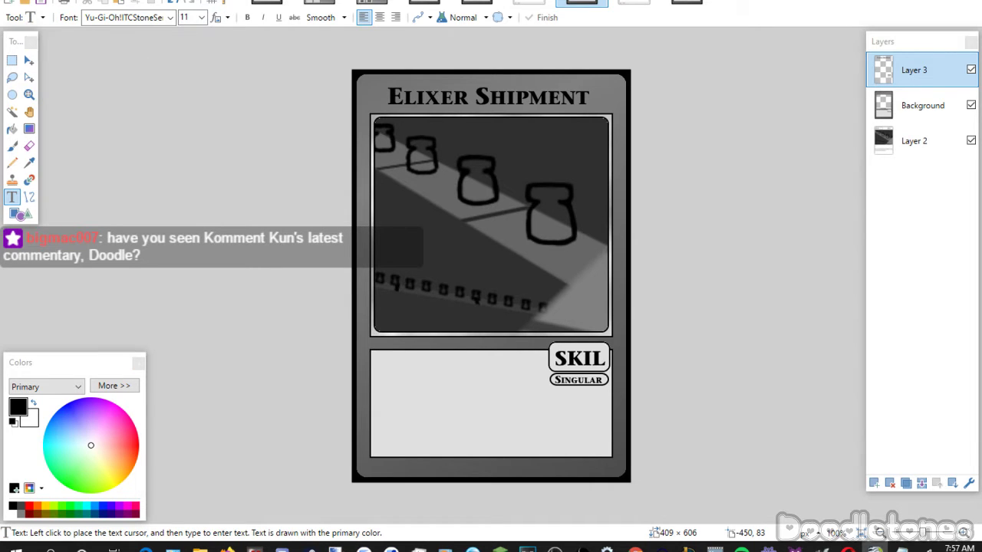
{"action": "left_click", "coordinate": [376, 356]}
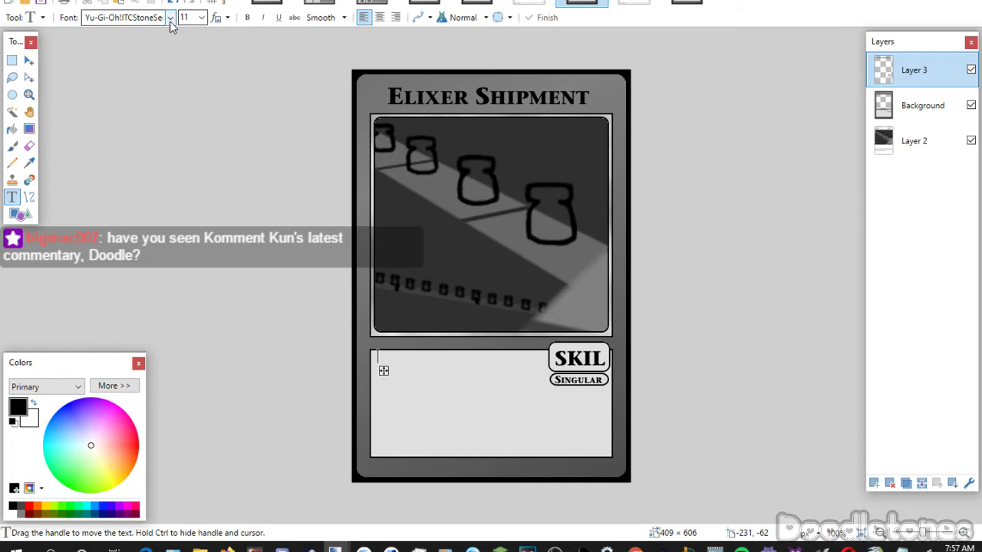
{"action": "left_click", "coordinate": [171, 19]}
{"action": "left_click", "coordinate": [239, 200]}
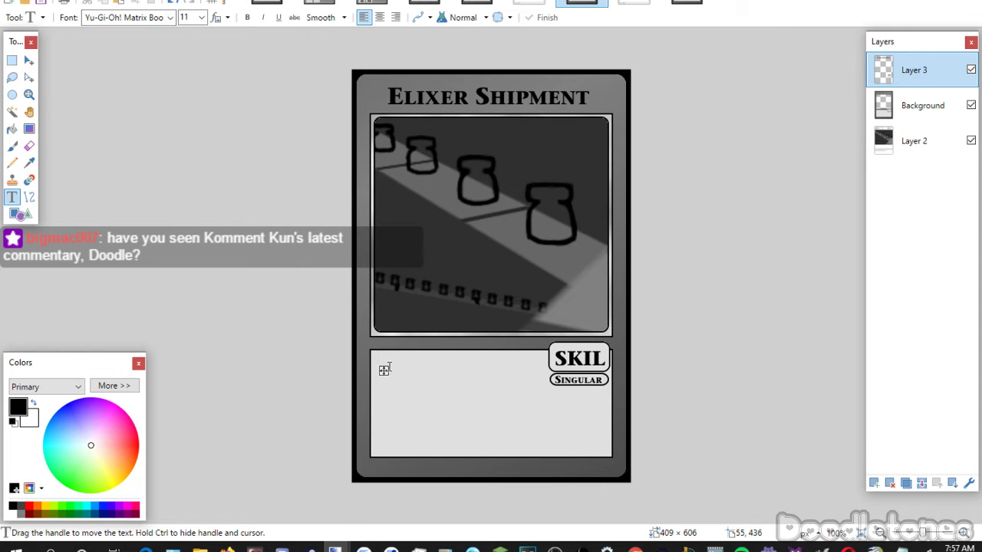
{"action": "left_click_drag", "start_coordinate": [389, 367], "coordinate": [384, 376]}
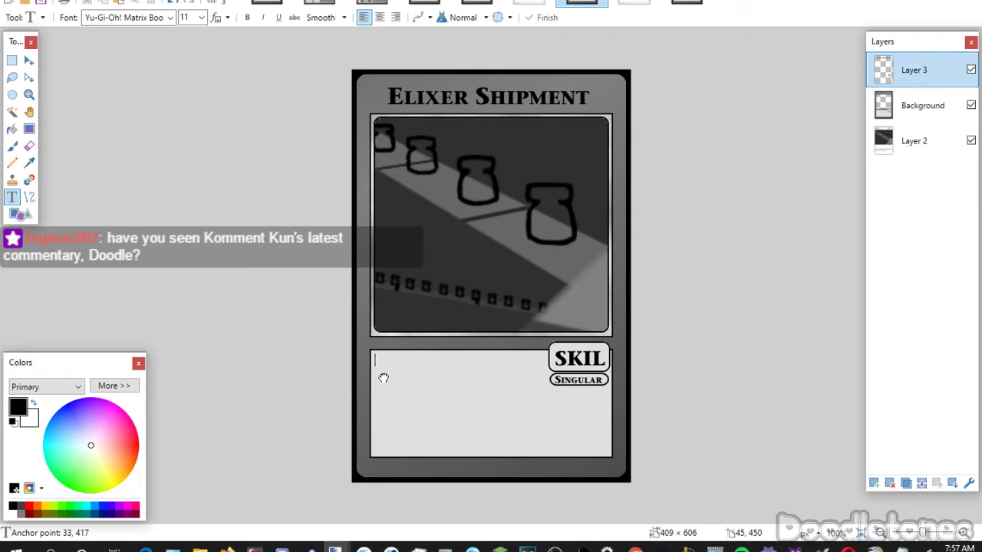
{"action": "key", "text": "ctrl+v"}
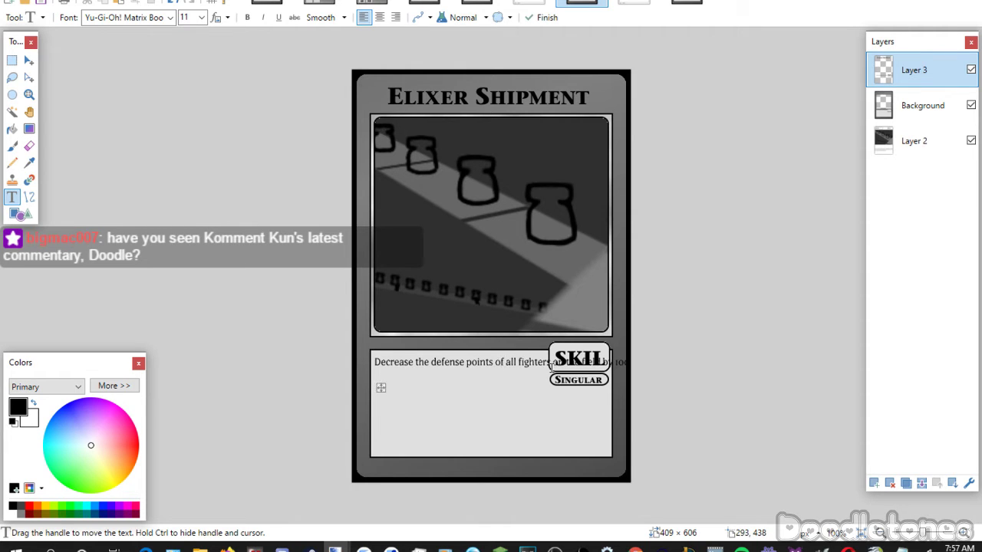
Break the description into three lines after "of all" and "until the", nudge it slightly upward in its box, and commit the text.
{"action": "key", "text": "Return"}
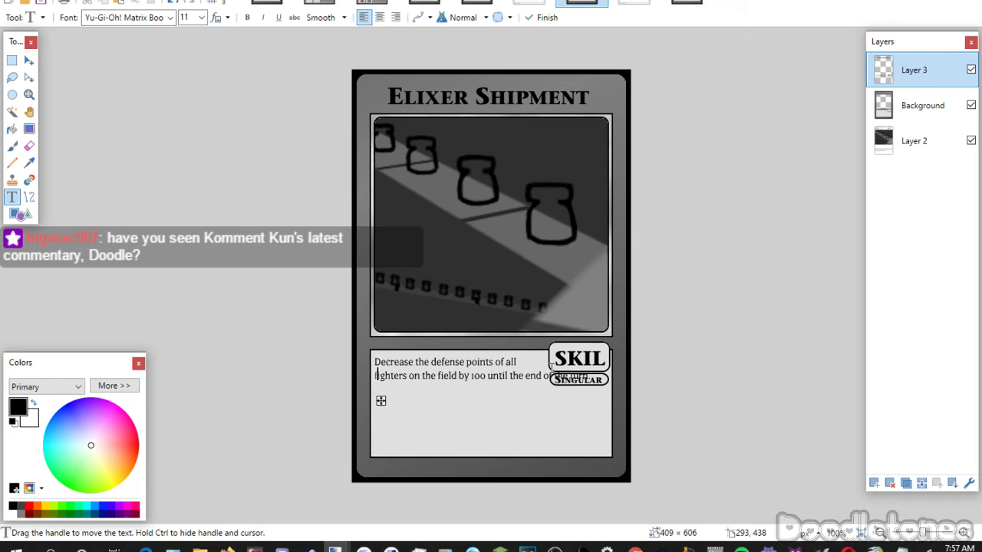
{"action": "key", "text": "Right"}
{"action": "key", "text": "Right"}
{"action": "key", "text": "Right"}
{"action": "key", "text": "Right"}
{"action": "key", "text": "Right"}
{"action": "key", "text": "Right"}
{"action": "key", "text": "Right"}
{"action": "key", "text": "Right"}
{"action": "key", "text": "Right"}
{"action": "key", "text": "Right"}
{"action": "key", "text": "Right"}
{"action": "key", "text": "Return"}
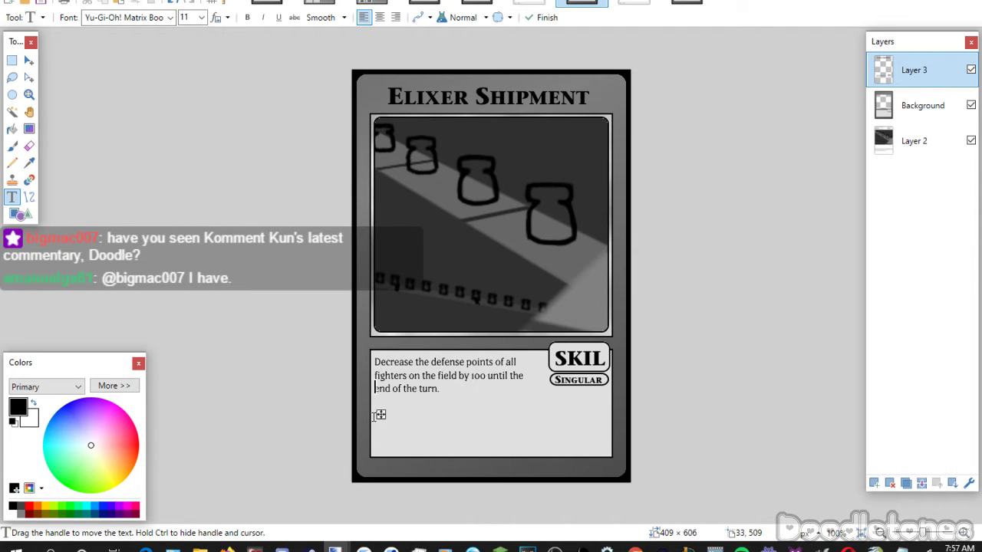
{"action": "left_click_drag", "start_coordinate": [380, 415], "coordinate": [379, 414]}
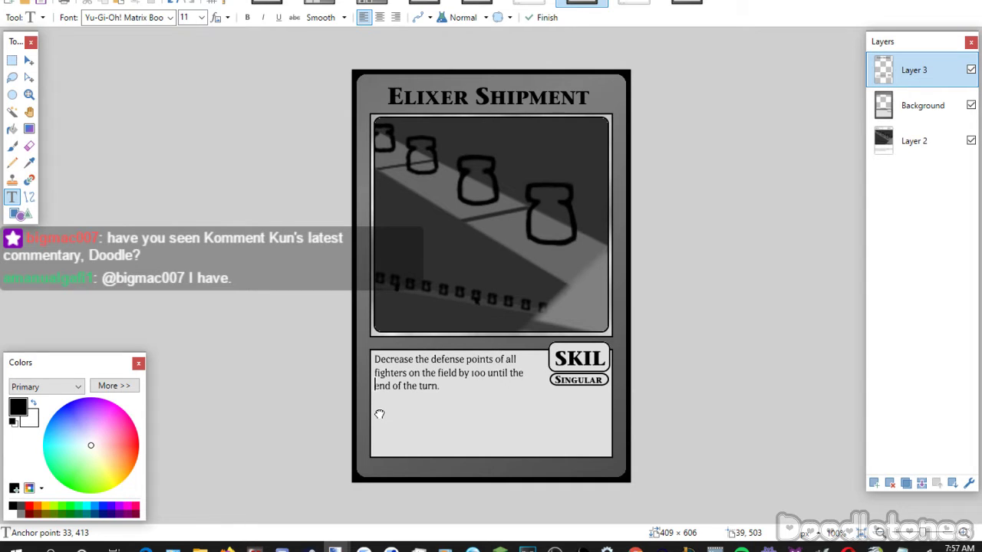
{"action": "left_click", "coordinate": [11, 60]}
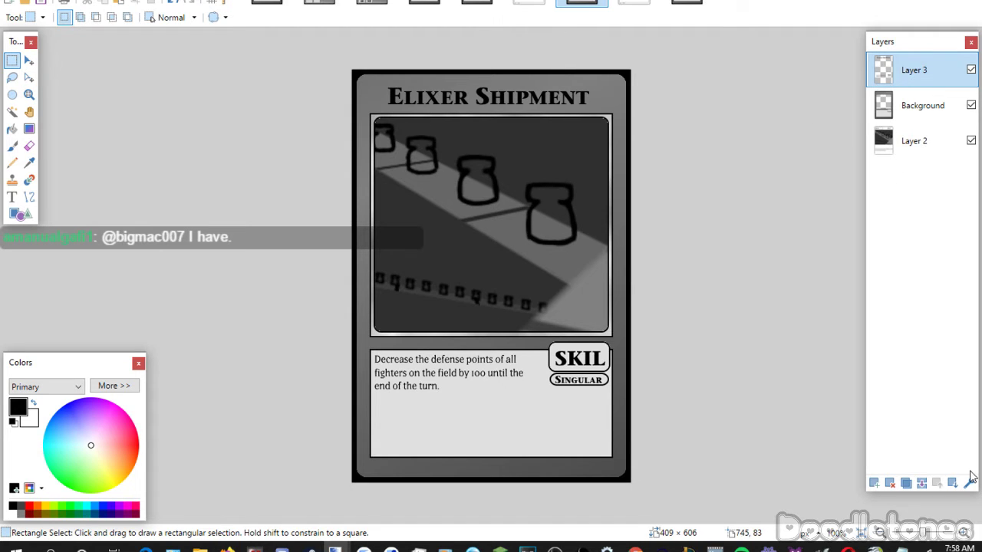
Merge all layers of the finished Elixer Shipment card into one and close the old card image.
{"action": "left_click", "coordinate": [925, 484]}
{"action": "left_click", "coordinate": [925, 484]}
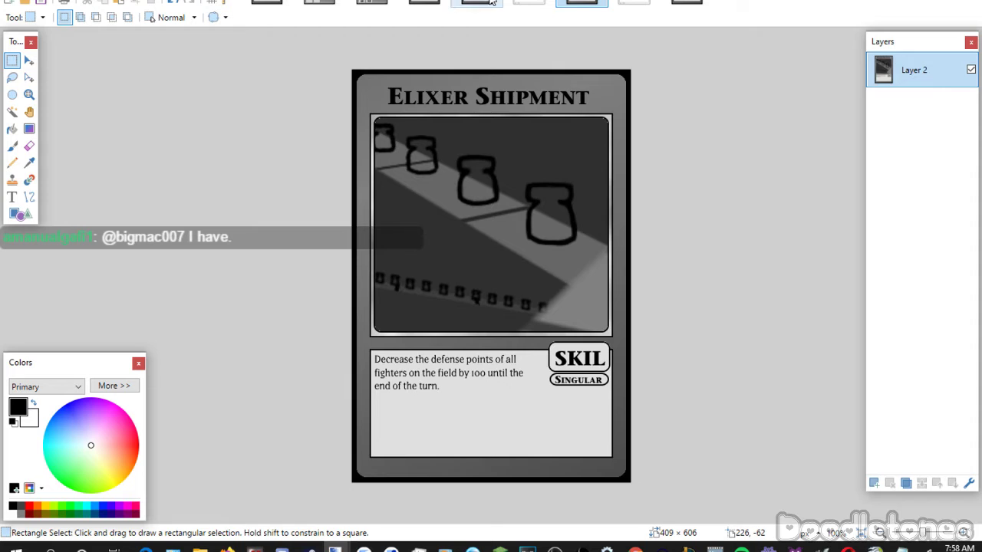
{"action": "left_click", "coordinate": [528, 2]}
{"action": "key", "text": "ctrl+w"}
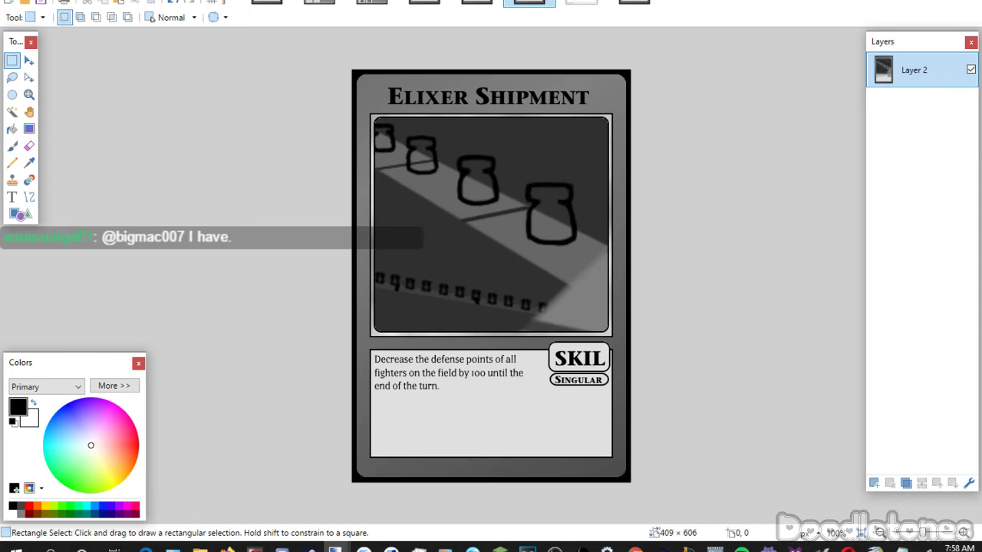
{"action": "left_click", "coordinate": [476, 3]}
{"action": "left_click", "coordinate": [424, 3]}
{"action": "left_click", "coordinate": [371, 3]}
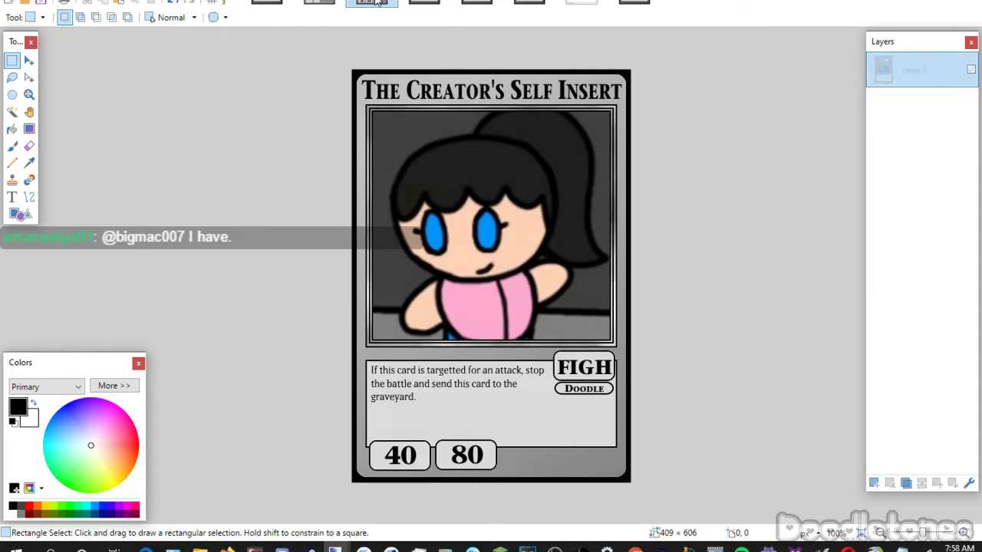
{"action": "left_click", "coordinate": [425, 3]}
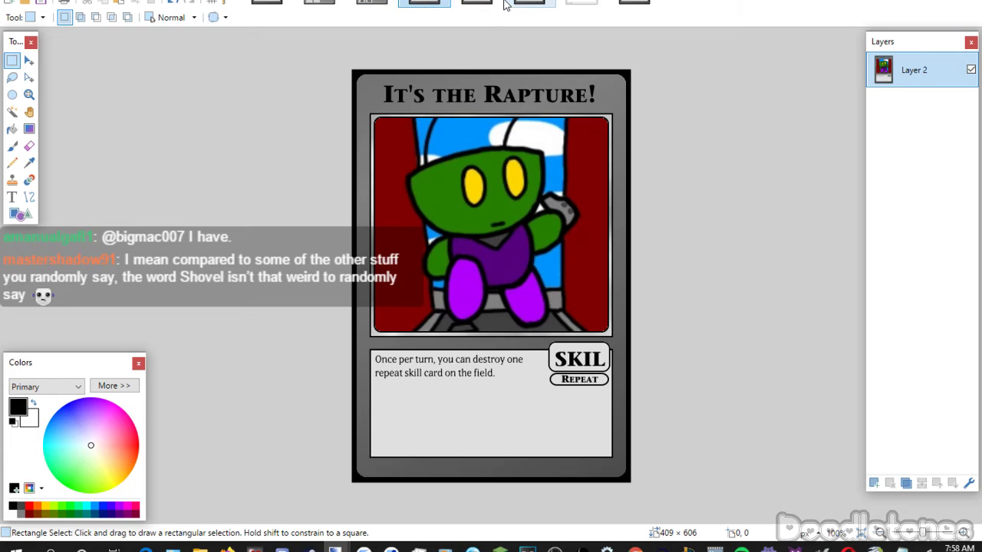
{"action": "left_click", "coordinate": [530, 3]}
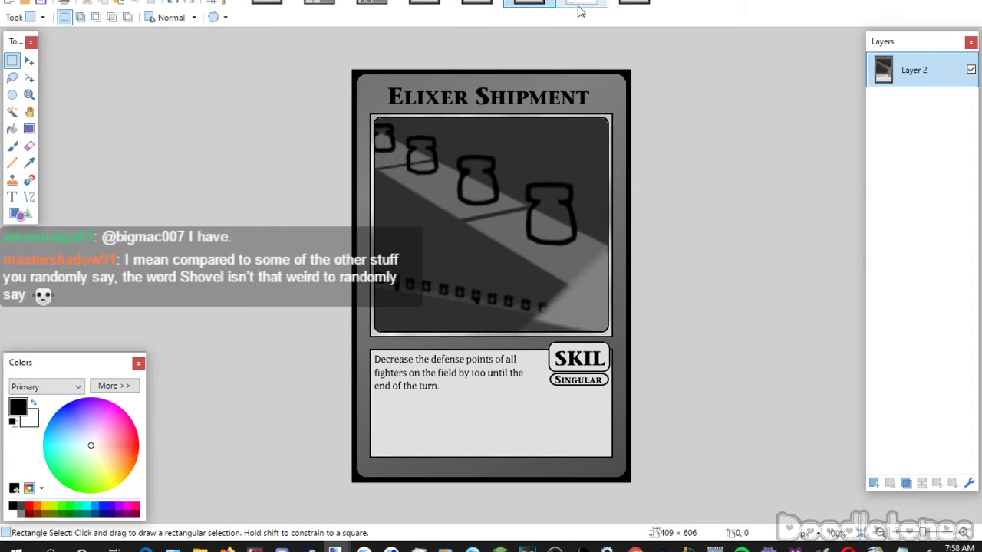
Copy the whole old Canonized Dodgeball card and switch to the next blank template.
{"action": "left_click", "coordinate": [581, 6]}
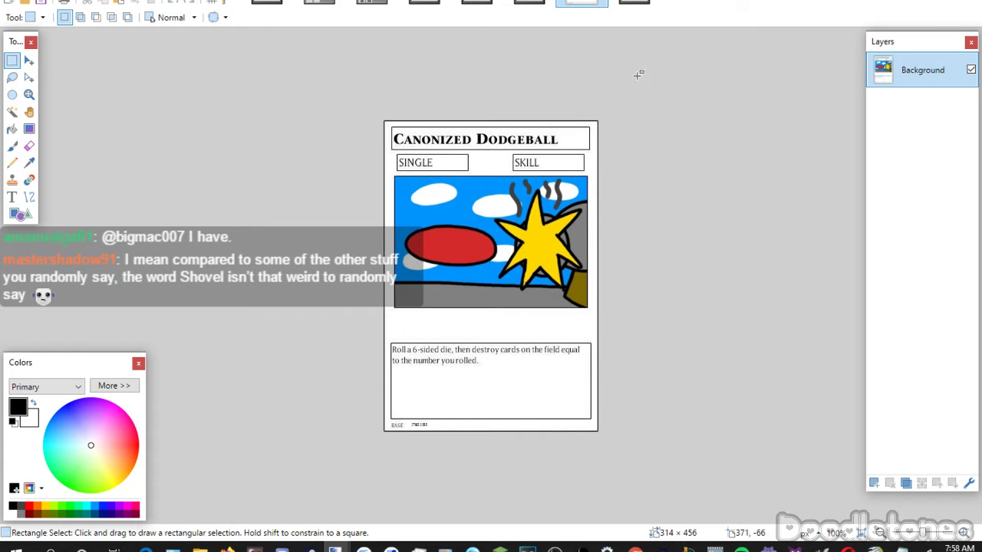
{"action": "key", "text": "ctrl+a"}
{"action": "left_click", "coordinate": [634, 3]}
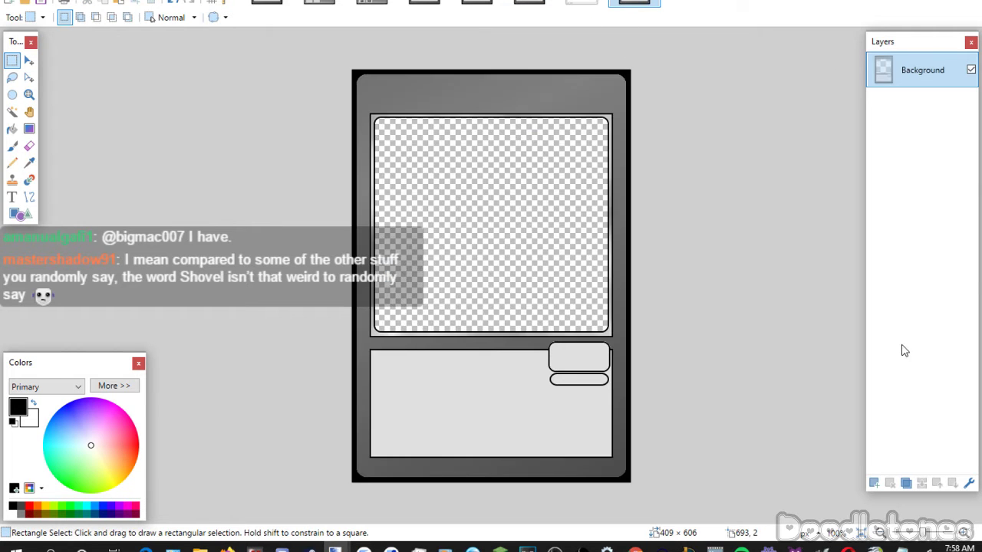
Paste the card onto a new layer beneath the frame, stretch it to 423 × 755 pixels to fill the picture window, and deselect it.
{"action": "left_click", "coordinate": [874, 483]}
{"action": "left_click", "coordinate": [954, 482]}
{"action": "key", "text": "ctrl+v"}
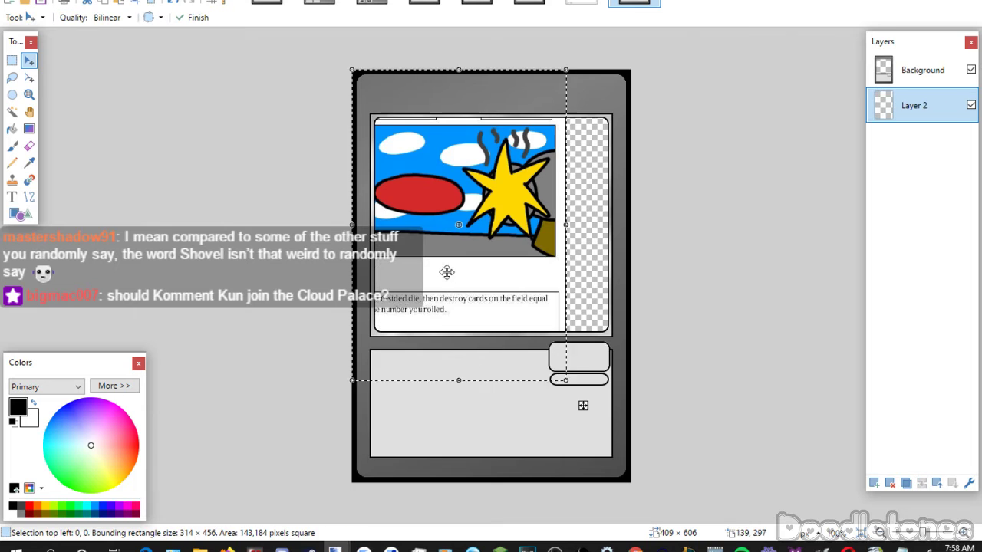
{"action": "left_click_drag", "start_coordinate": [567, 229], "coordinate": [540, 298]}
{"action": "left_click_drag", "start_coordinate": [671, 284], "coordinate": [629, 281]}
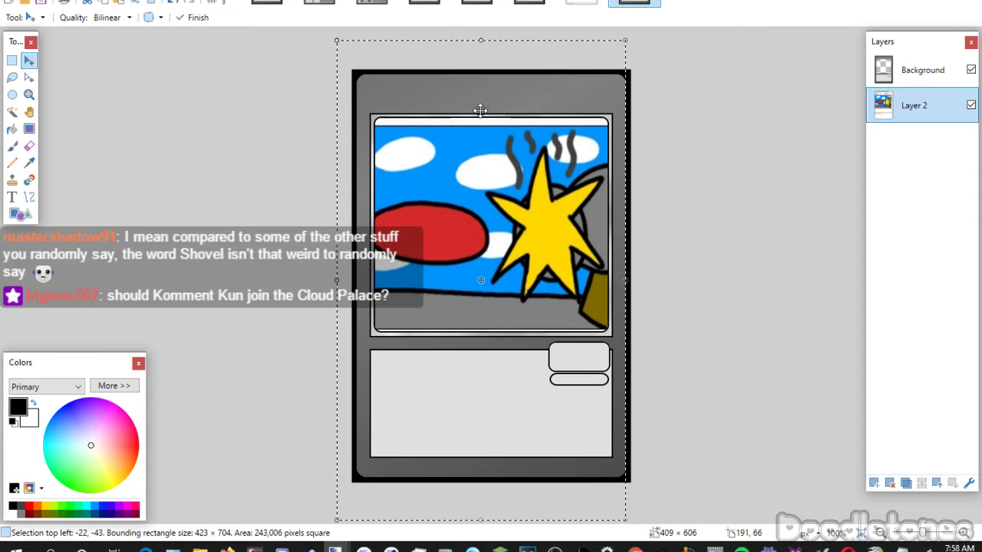
{"action": "left_click_drag", "start_coordinate": [476, 31], "coordinate": [479, 26]}
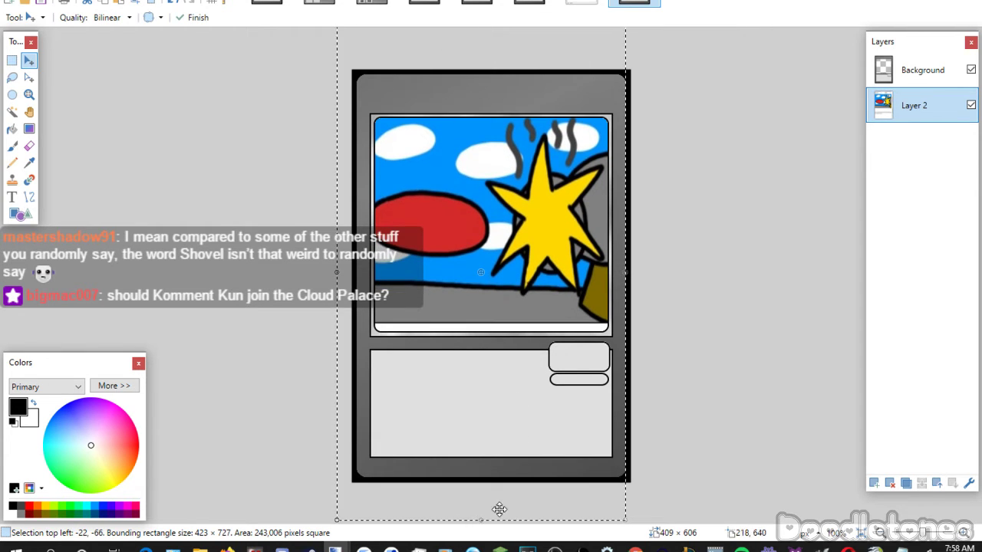
{"action": "left_click_drag", "start_coordinate": [499, 509], "coordinate": [491, 526]}
{"action": "key", "text": "Return"}
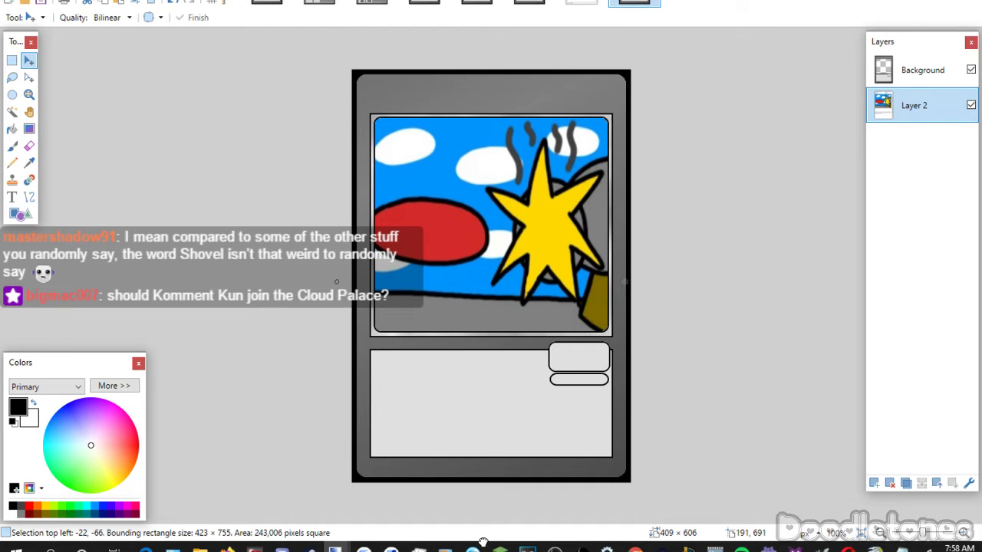
{"action": "left_click_drag", "start_coordinate": [483, 542], "coordinate": [482, 542]}
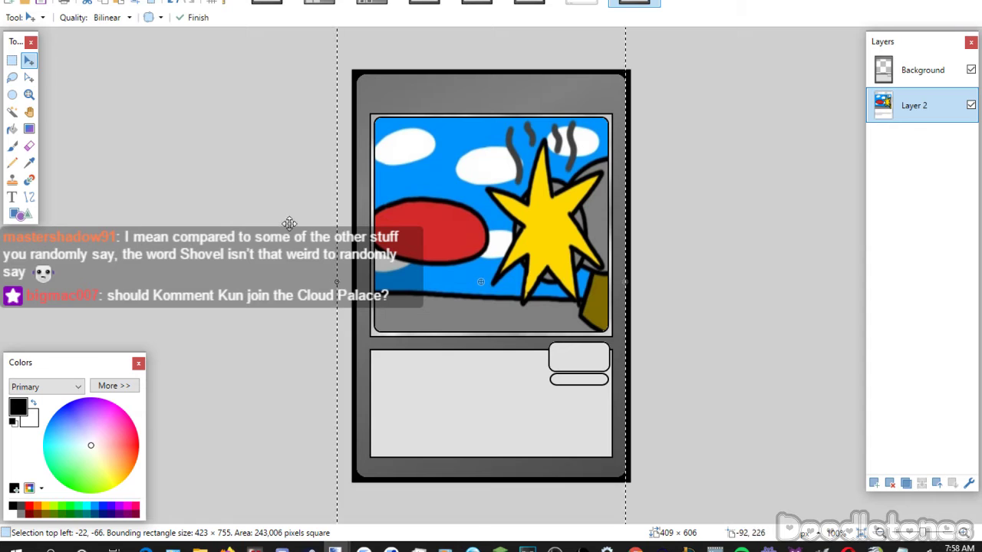
{"action": "left_click", "coordinate": [12, 61]}
{"action": "left_click", "coordinate": [99, 106]}
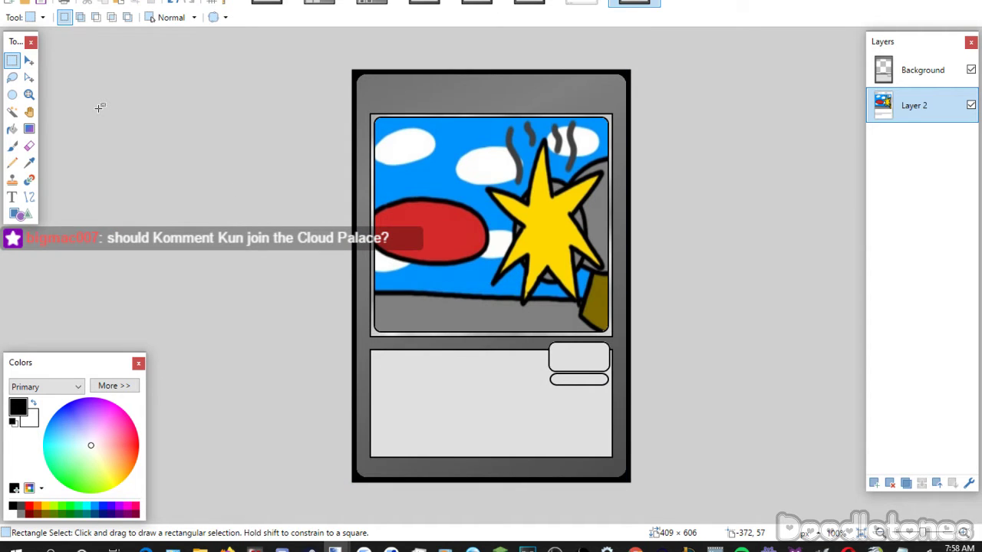
Add a new layer above the frame and set the text to Yu-Gi-Oh!ITCStoneSerifSmallCaps at size 26.
{"action": "left_click", "coordinate": [916, 71]}
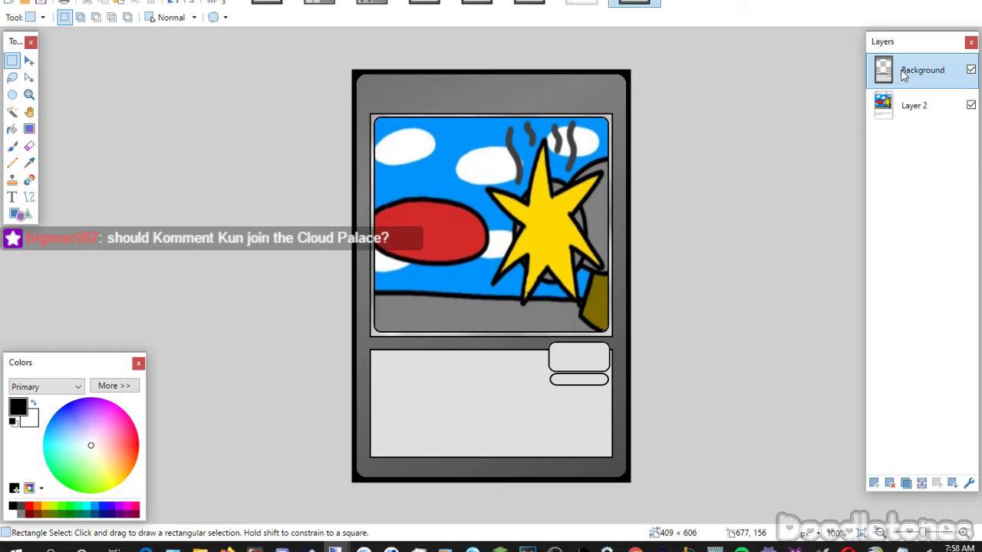
{"action": "left_click", "coordinate": [874, 483]}
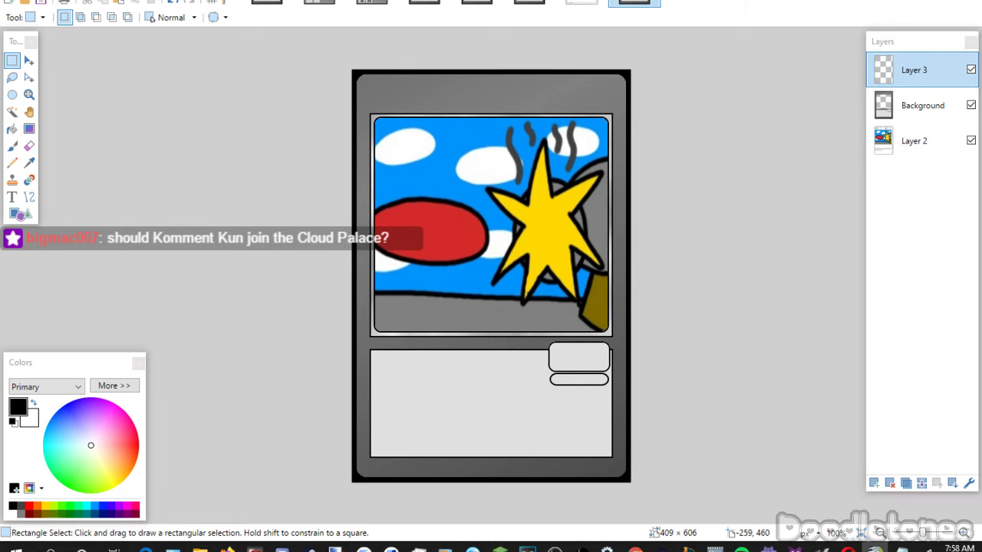
{"action": "left_click", "coordinate": [13, 197]}
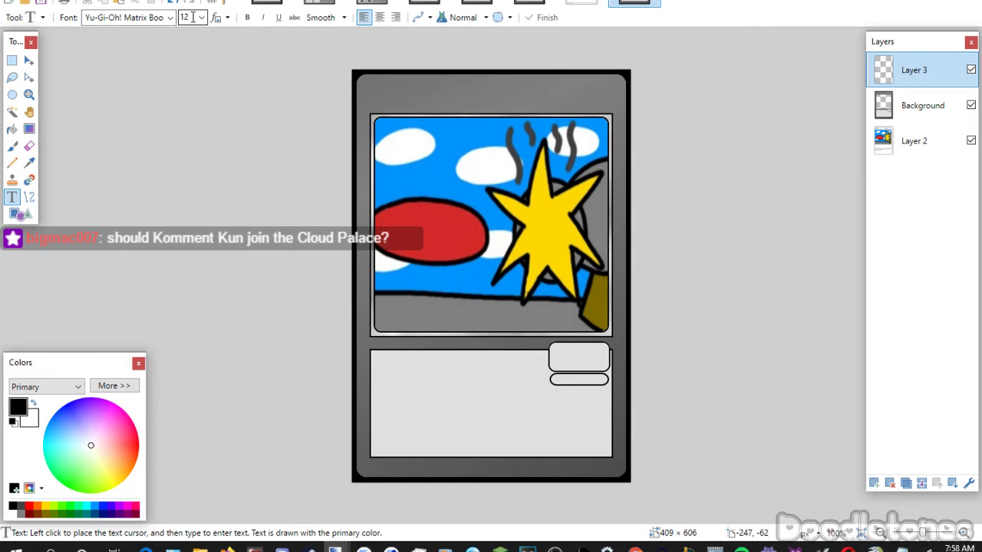
{"action": "type", "text": "24"}
{"action": "left_click", "coordinate": [170, 16]}
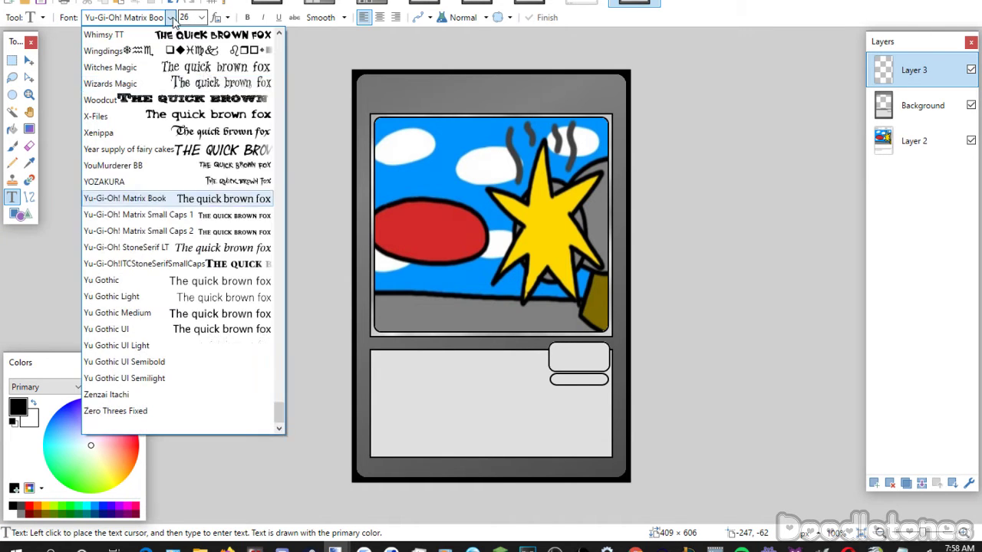
{"action": "left_click", "coordinate": [139, 253]}
{"action": "left_click", "coordinate": [375, 84]}
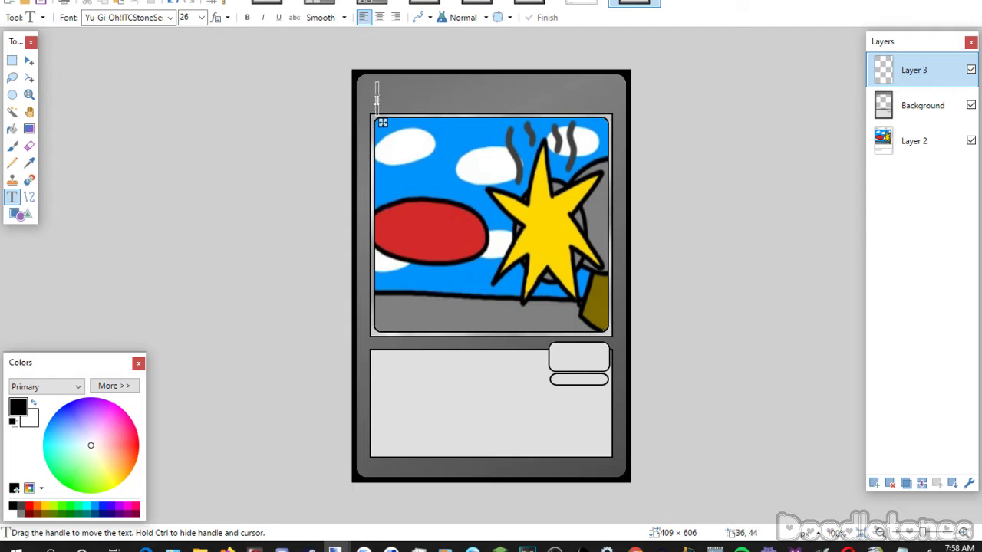
{"action": "type", "text": "Canonized Dodgeball"}
{"action": "key", "text": "Return"}
{"action": "left_click_drag", "start_coordinate": [383, 156], "coordinate": [360, 149]}
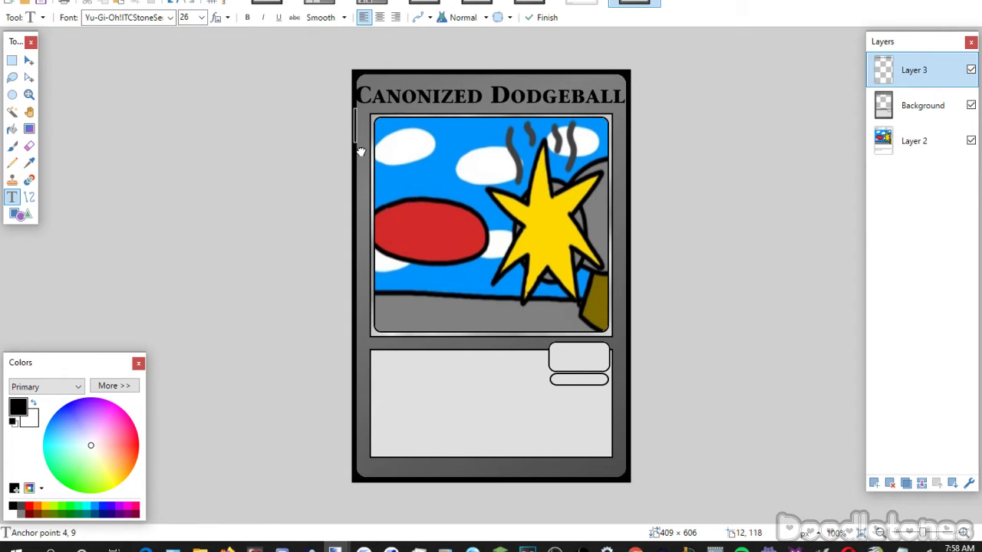
{"action": "key", "text": "Escape"}
Switch to the old Canonized Dodgeball card image and rotate the whole image 90° clockwise.
{"action": "left_click", "coordinate": [582, 2]}
{"action": "key", "text": "ctrl+shift+f"}
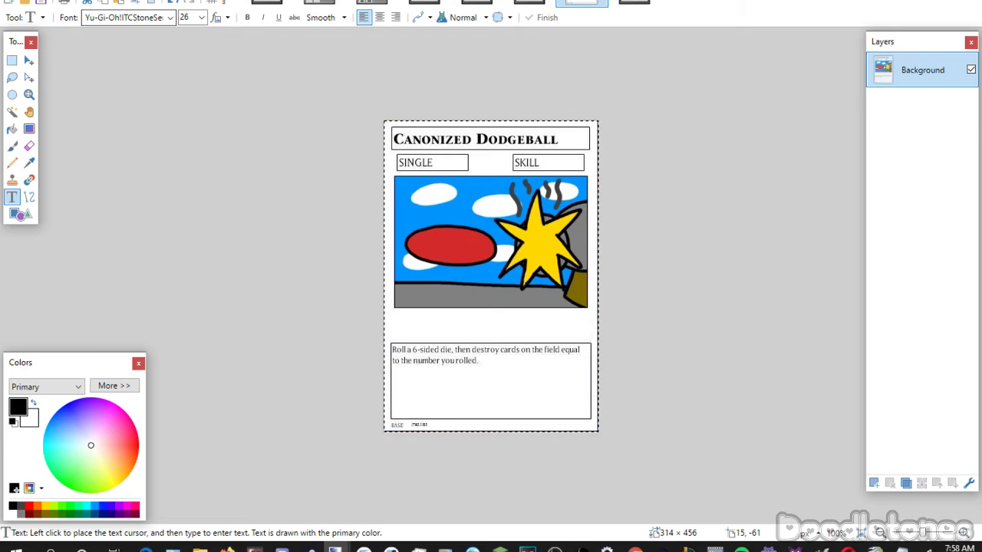
{"action": "left_click", "coordinate": [99, 2]}
{"action": "left_click", "coordinate": [103, 88]}
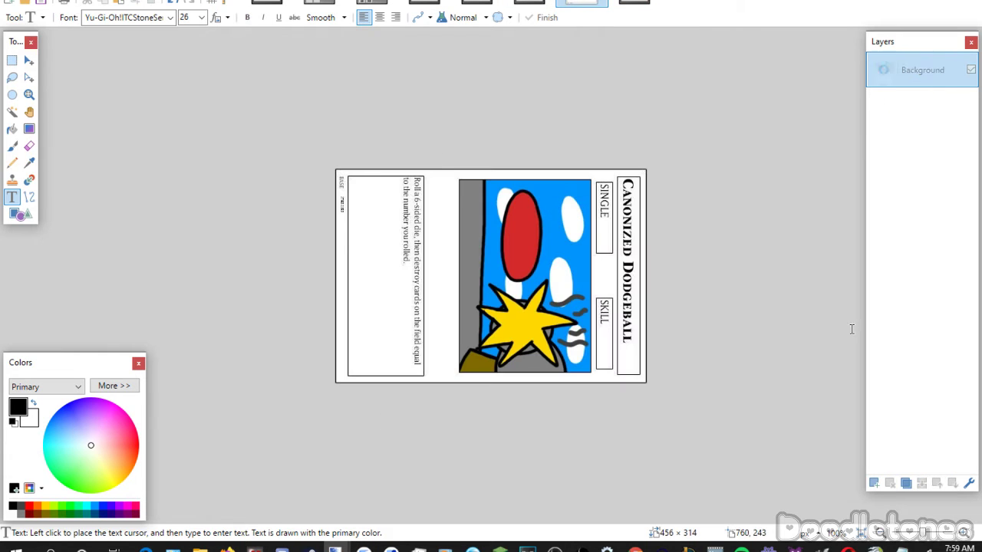
Add a new layer over the rotated old card and place the title text "Canonized Dodgeball" across its full width.
{"action": "left_click", "coordinate": [874, 481]}
{"action": "left_click", "coordinate": [391, 254]}
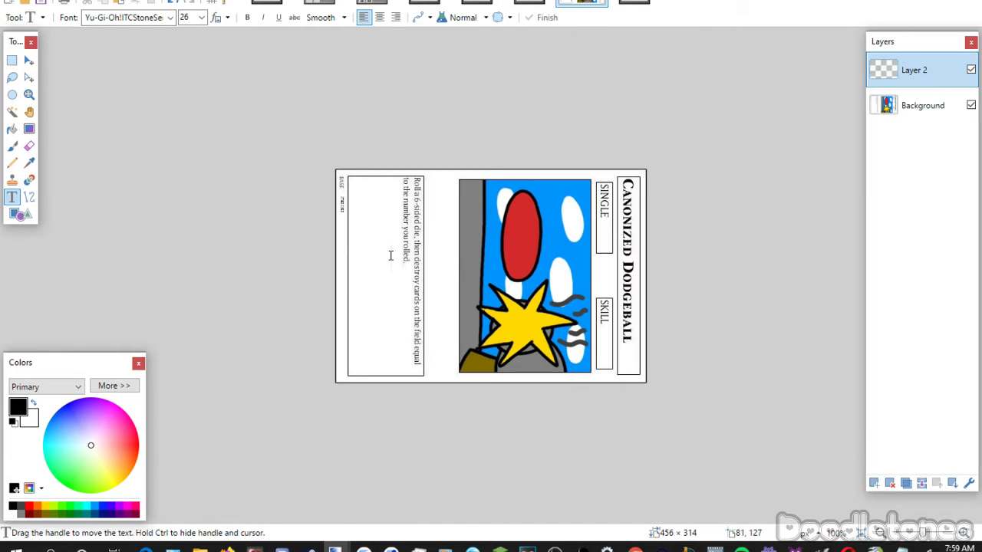
{"action": "type", "text": "Canonized Dodgeball"}
{"action": "left_click_drag", "start_coordinate": [397, 312], "coordinate": [354, 319]}
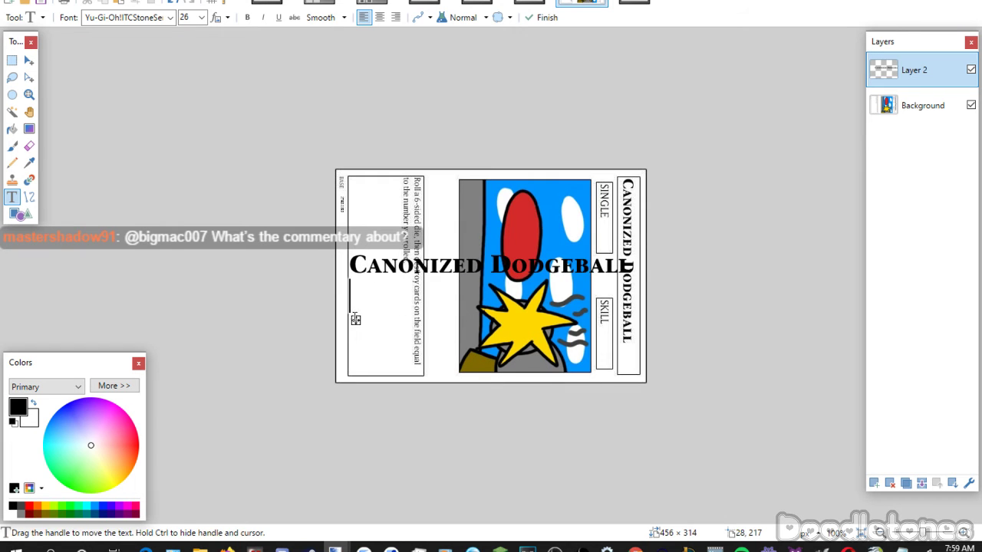
Commit the title text, select a rectangle around it and cut it from the layer.
{"action": "key", "text": "s"}
{"action": "mouse_move", "coordinate": [345, 248]}
{"action": "left_mouse_down"}
{"action": "mouse_move", "coordinate": [369, 258]}
{"action": "mouse_move", "coordinate": [622, 269]}
{"action": "mouse_move", "coordinate": [636, 285]}
{"action": "left_mouse_up"}
{"action": "key", "text": "ctrl+x"}
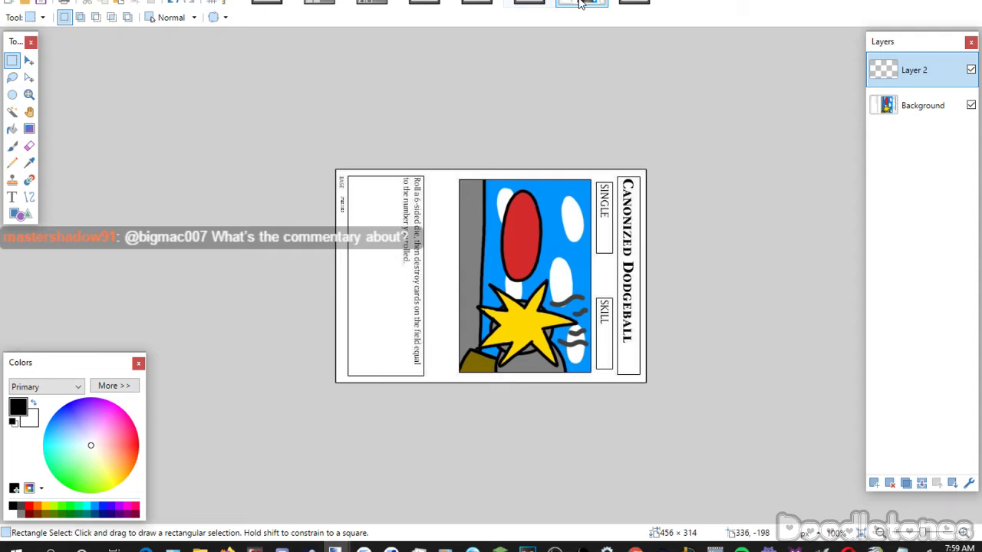
Paste the title into the new card at its current canvas size, fit it into the header at 394 × 54 pixels, and deselect it.
{"action": "left_click", "coordinate": [645, 4]}
{"action": "key", "text": "ctrl+v"}
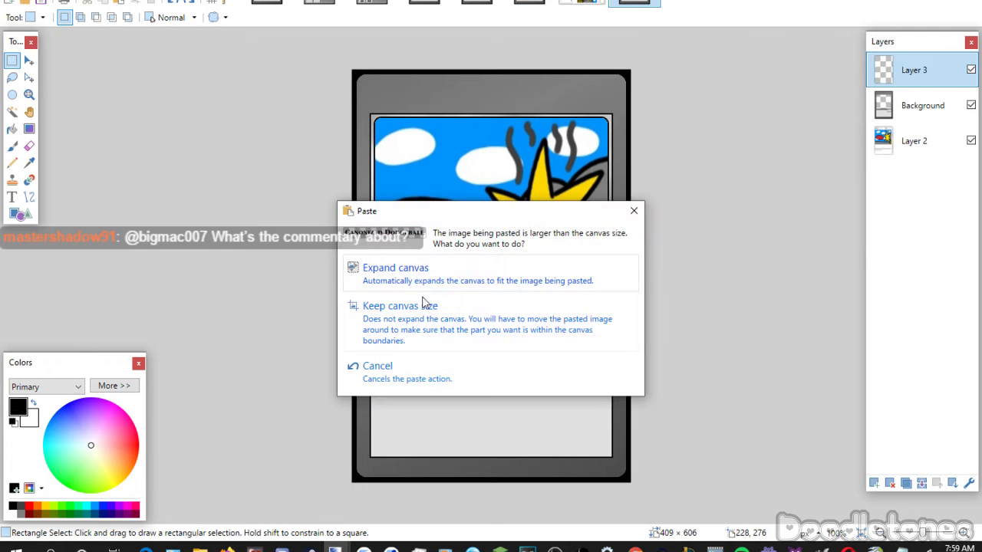
{"action": "left_click", "coordinate": [412, 300]}
{"action": "mouse_move", "coordinate": [389, 176]}
{"action": "left_mouse_down"}
{"action": "mouse_move", "coordinate": [402, 100]}
{"action": "mouse_move", "coordinate": [394, 104]}
{"action": "left_mouse_up"}
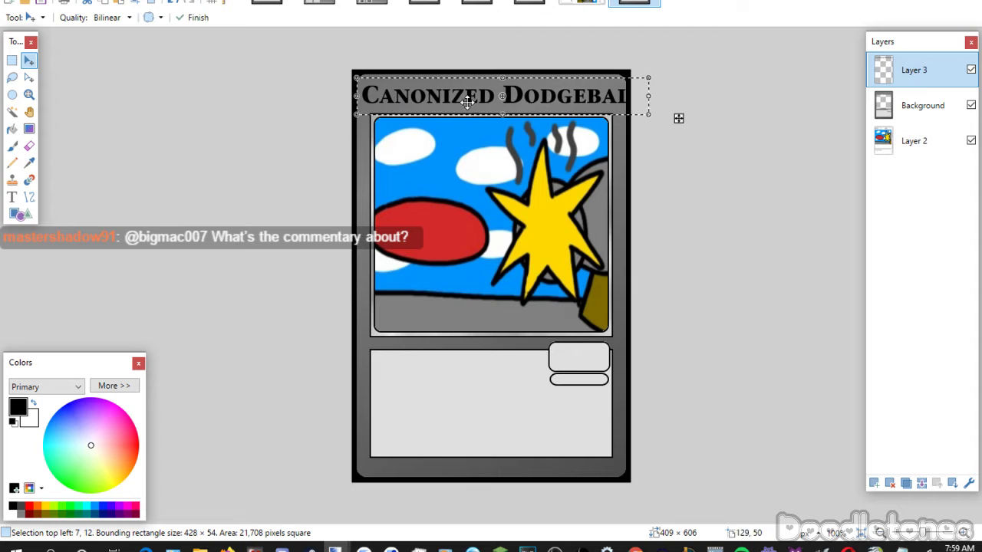
{"action": "left_click_drag", "start_coordinate": [648, 100], "coordinate": [603, 102]}
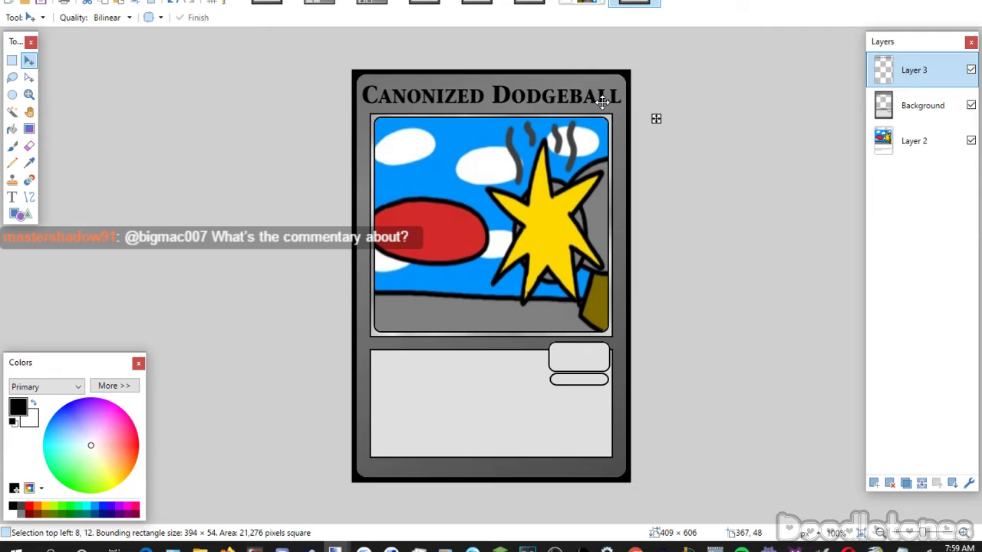
{"action": "left_click", "coordinate": [17, 60]}
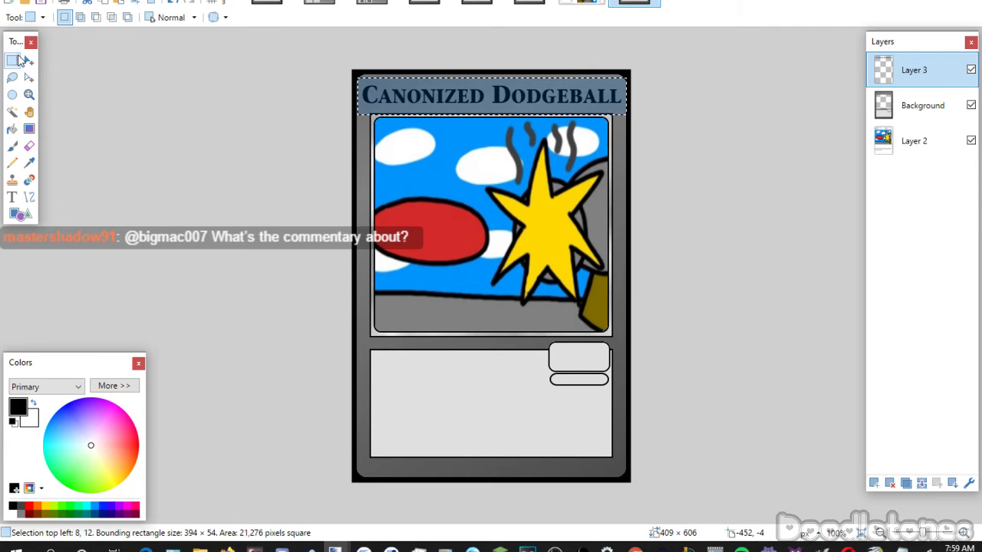
{"action": "left_click", "coordinate": [137, 110]}
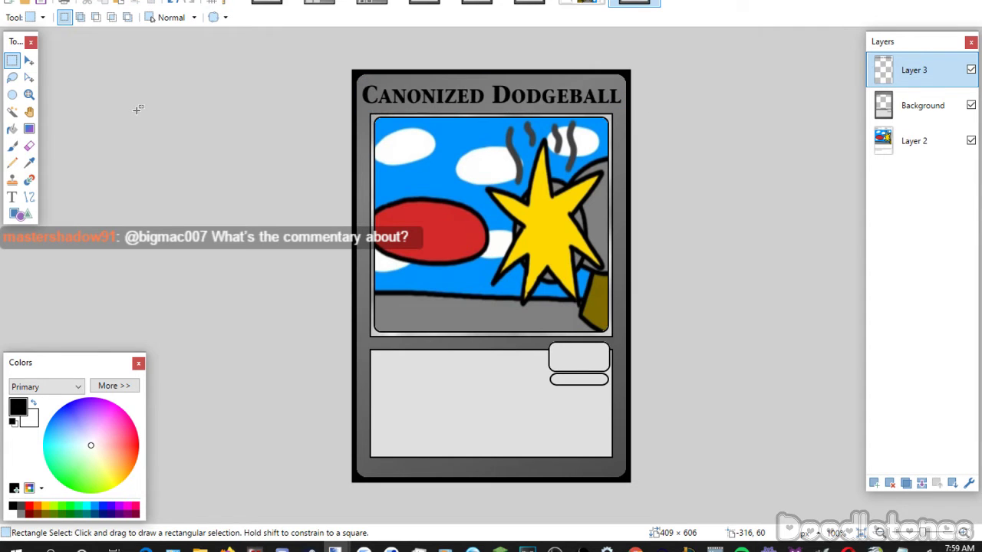
Write "SKIL" at size 22 and center it in the larger rounded box above the description area.
{"action": "left_click", "coordinate": [11, 198]}
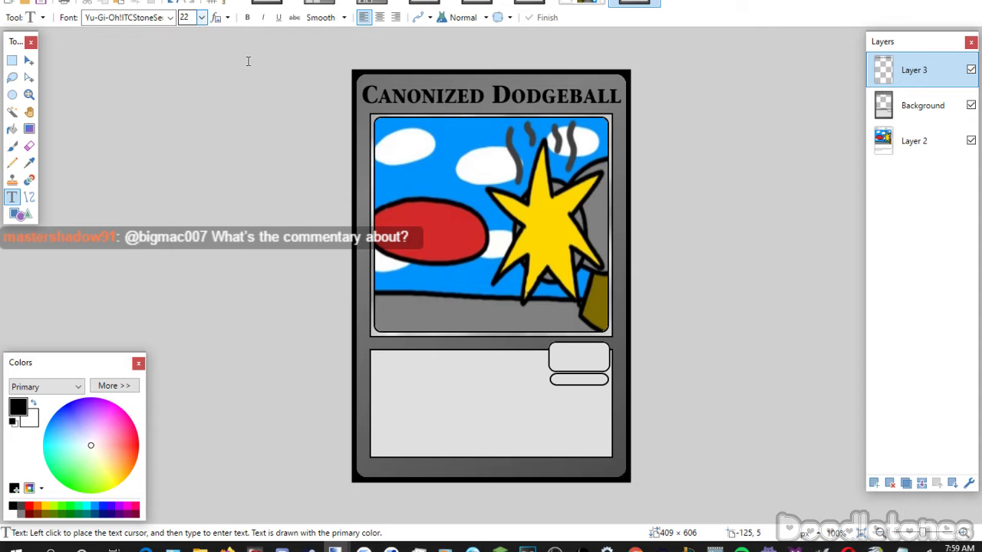
{"action": "left_click", "coordinate": [561, 352]}
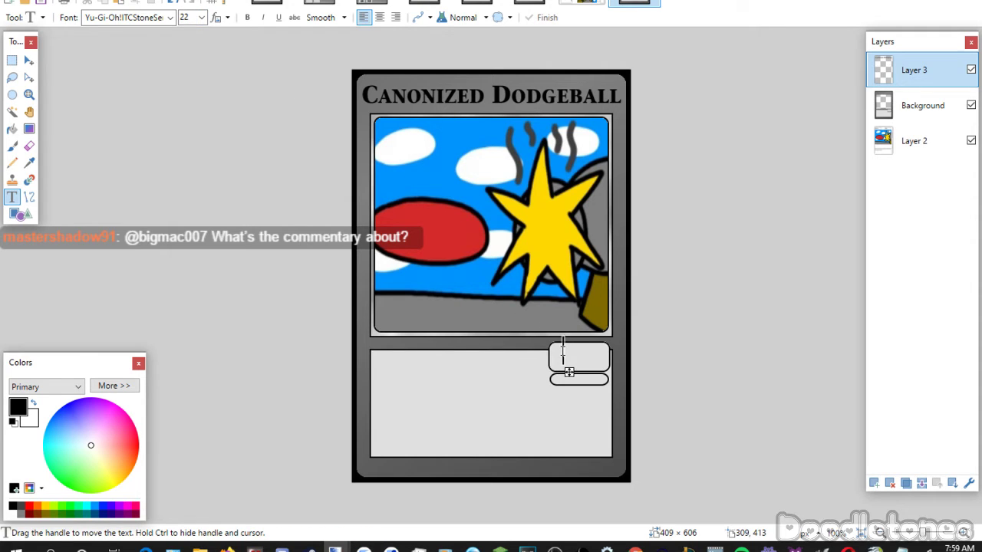
{"action": "type", "text": "SKIL"}
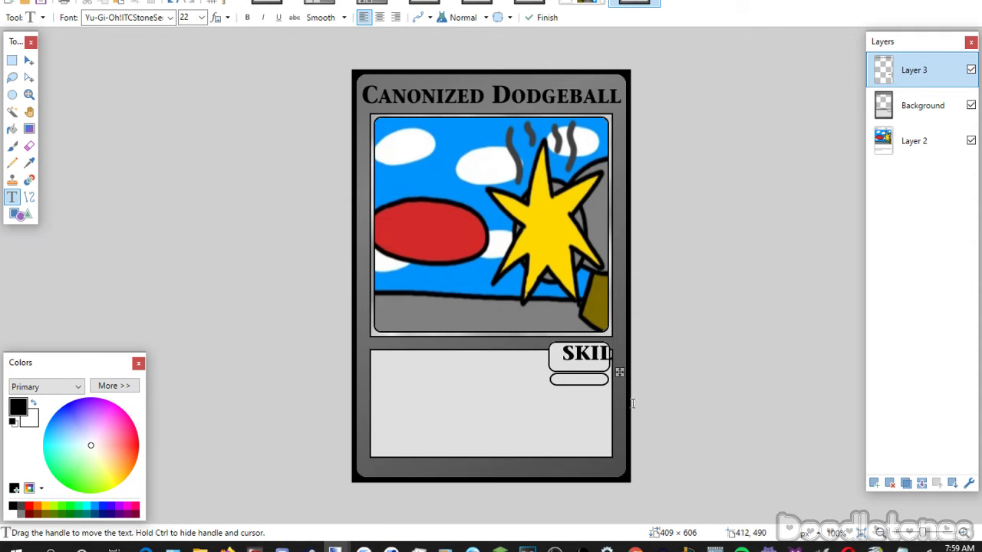
{"action": "left_click_drag", "start_coordinate": [620, 373], "coordinate": [615, 379]}
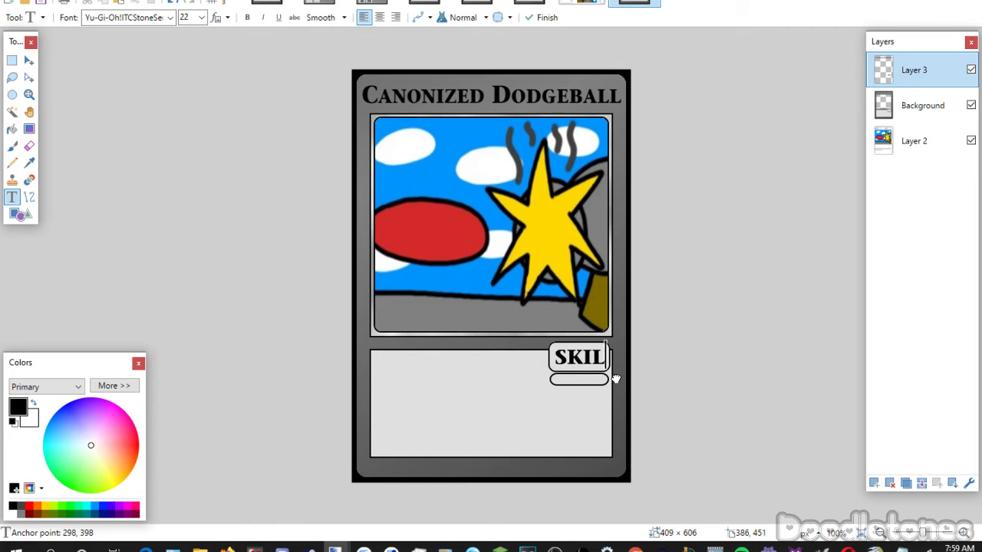
Write "Singular" at size 11 and place it in the small rounded box beneath SKIL.
{"action": "left_click", "coordinate": [540, 407]}
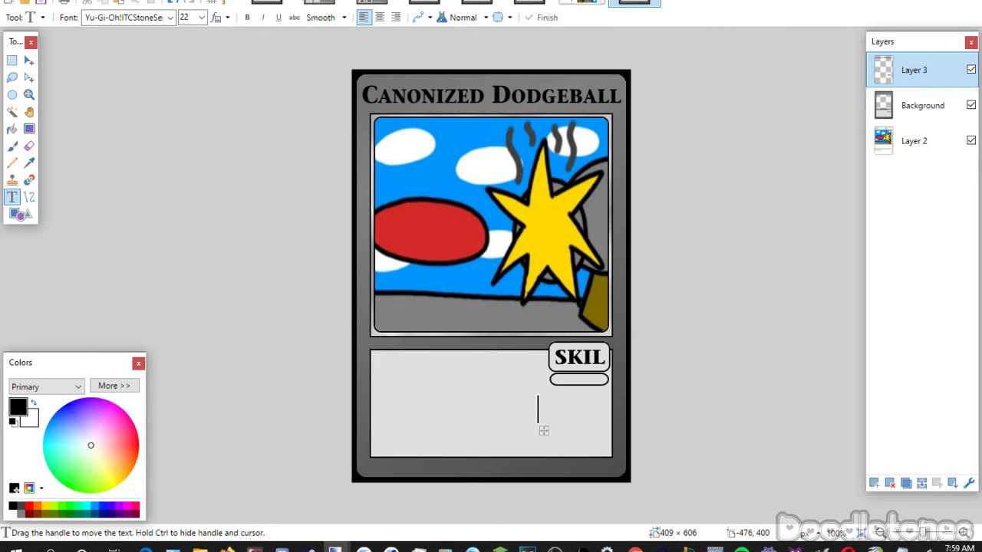
{"action": "key", "text": "alt+Tab"}
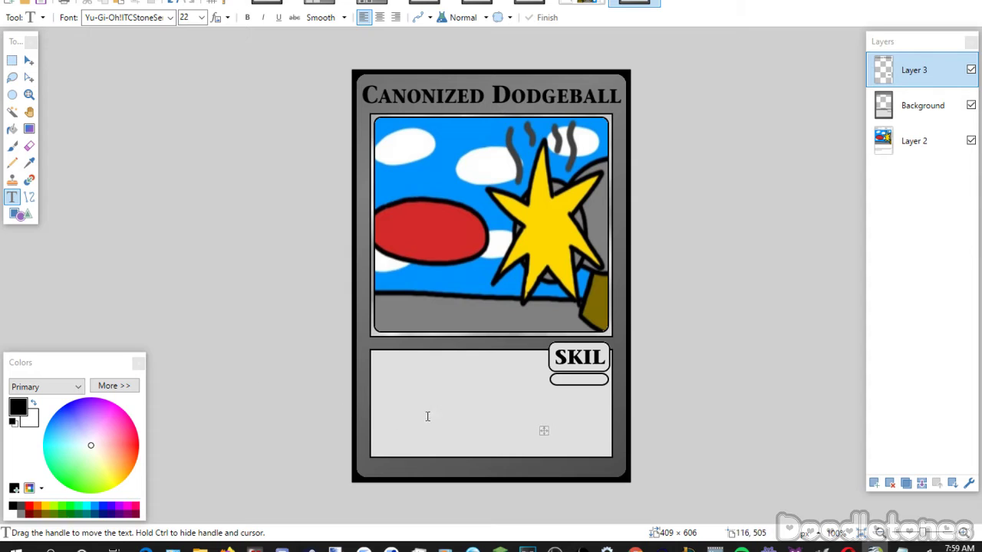
{"action": "left_click", "coordinate": [442, 397]}
{"action": "scroll", "coordinate": [185, 15], "scroll_direction": "up", "scroll_amount": 2}
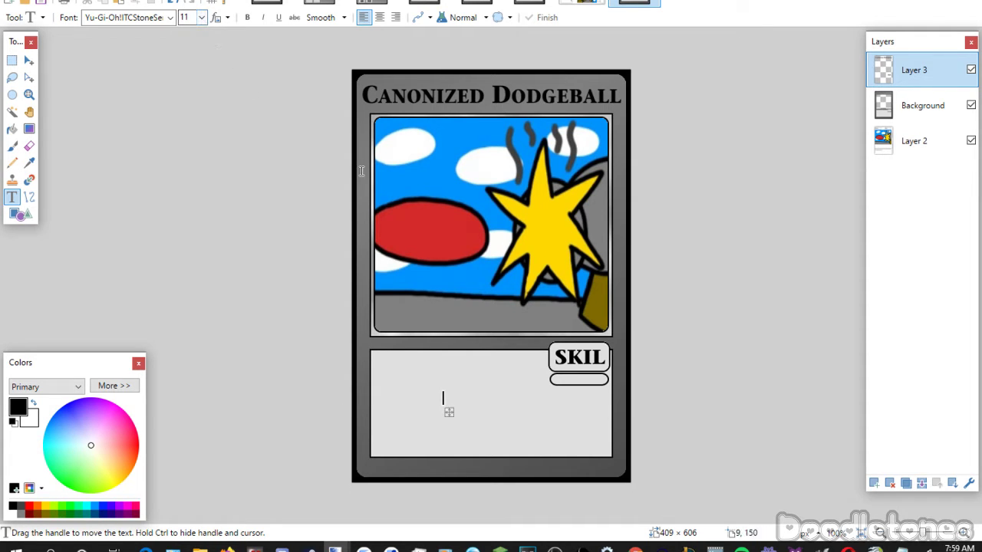
{"action": "type", "text": "Singular"}
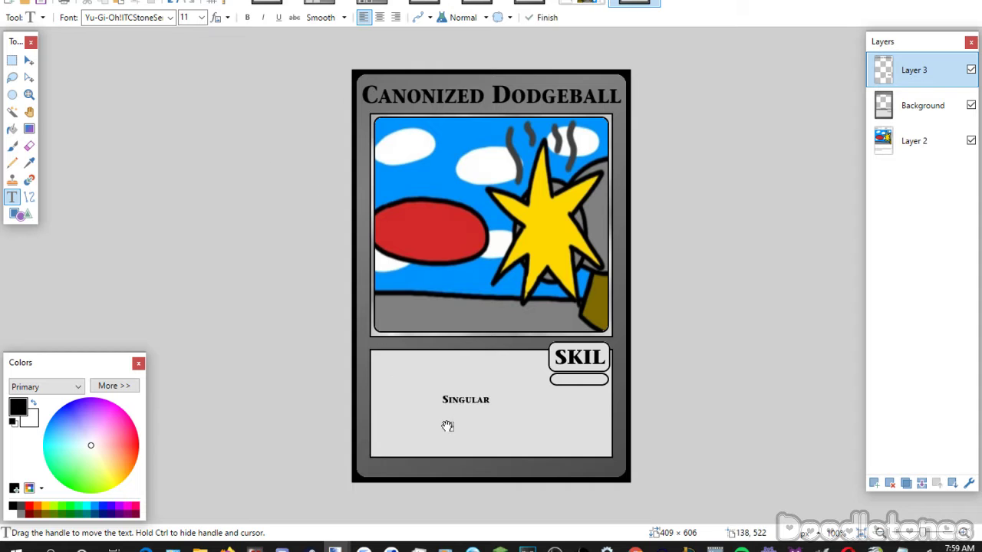
{"action": "left_click_drag", "start_coordinate": [447, 427], "coordinate": [560, 406]}
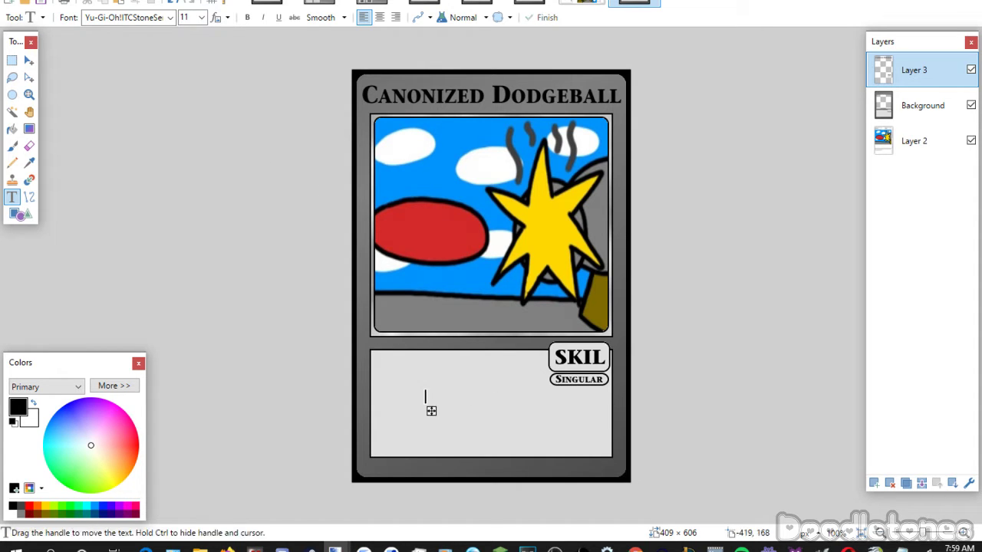
Paste the card's description about rolling a 6-sided die into the description box in Yu-Gi-Oh! Matrix Book at size 11.
{"action": "left_click", "coordinate": [875, 548]}
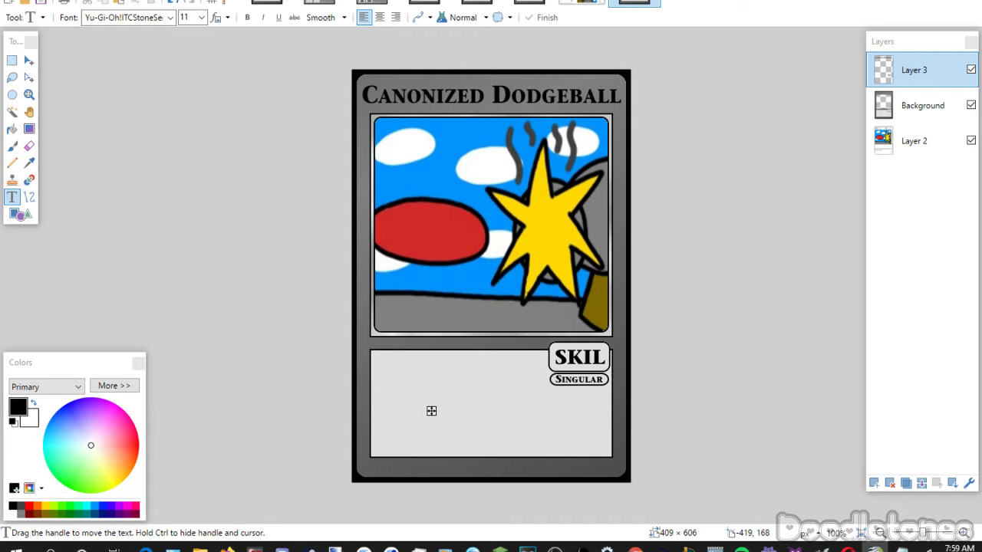
{"action": "left_click", "coordinate": [369, 371]}
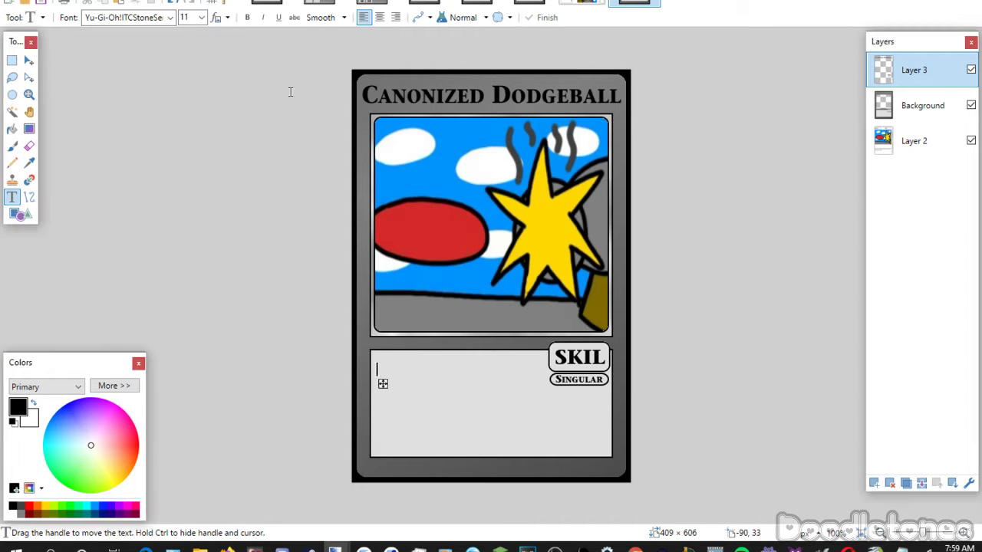
{"action": "left_click", "coordinate": [171, 17]}
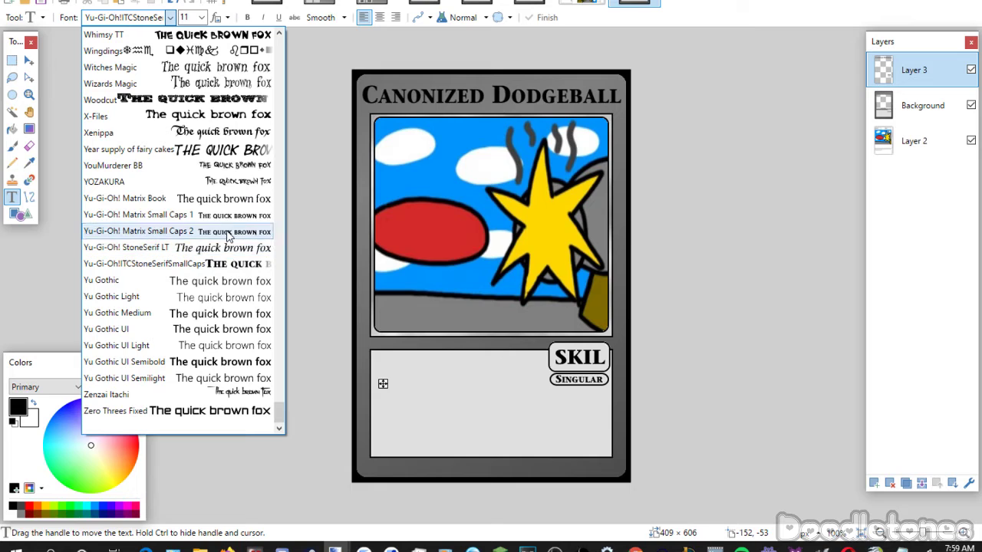
{"action": "left_click", "coordinate": [222, 198]}
{"action": "key", "text": "ctrl+v"}
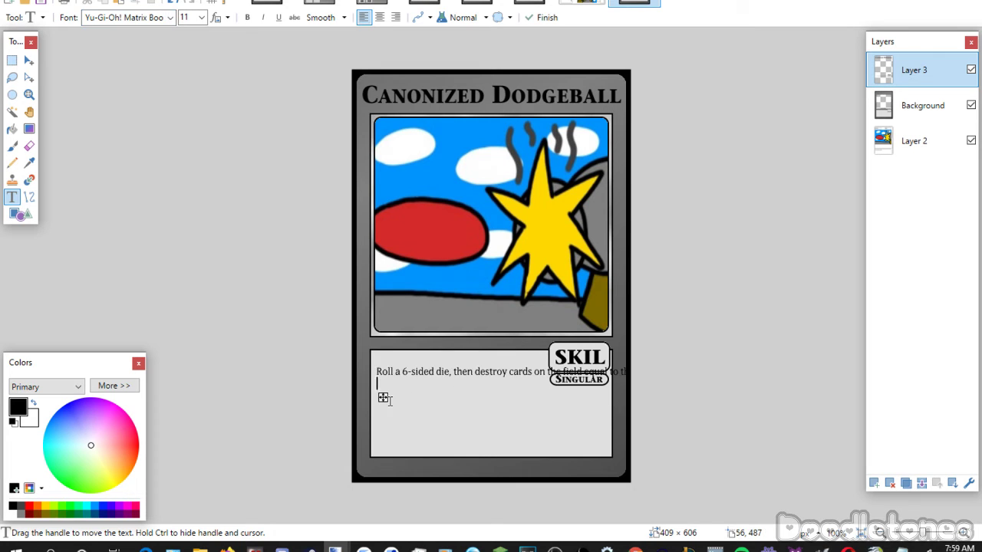
Move the description to its box's upper-left corner, break it into three lines after "destroy cards" and "number you", and commit it.
{"action": "left_click_drag", "start_coordinate": [384, 397], "coordinate": [385, 386]}
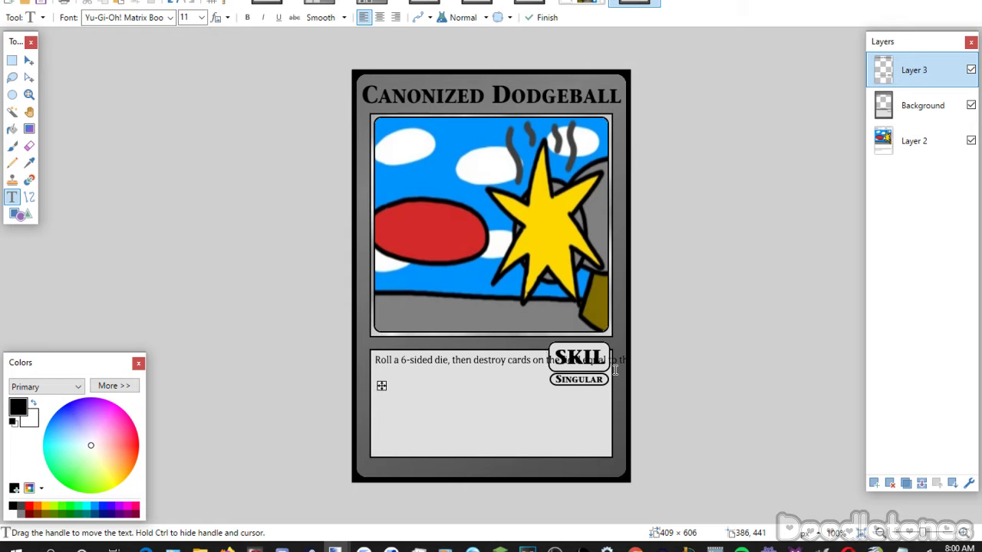
{"action": "key", "text": "Return"}
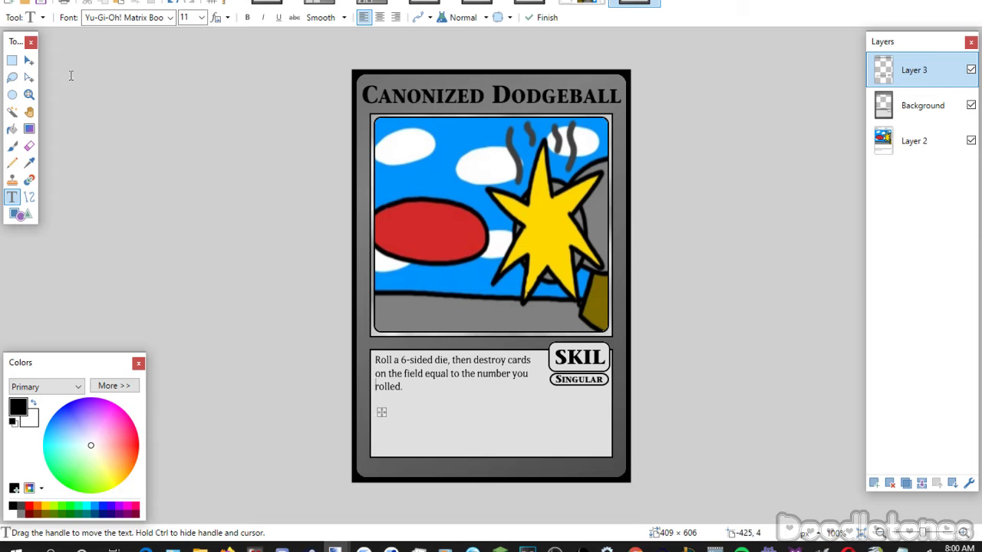
{"action": "left_click", "coordinate": [11, 60]}
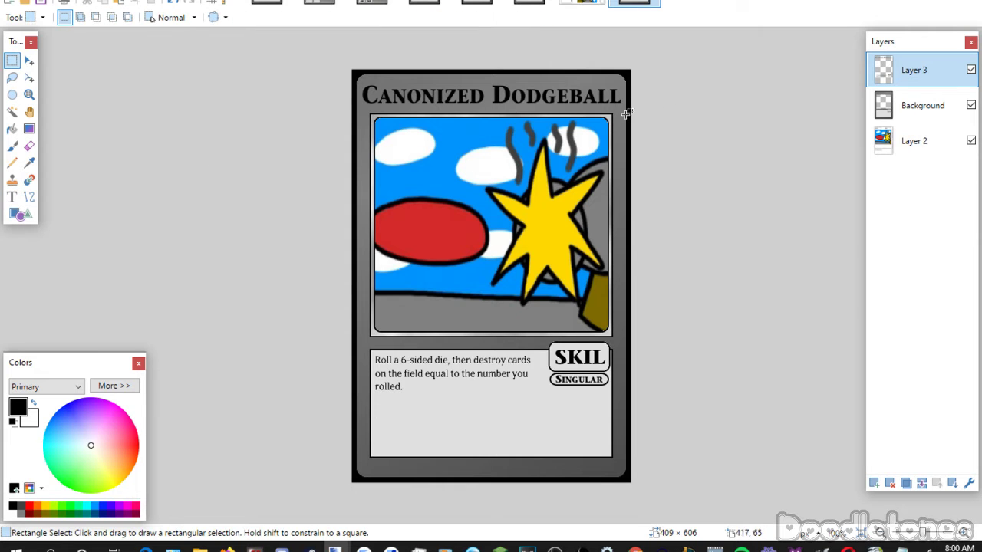
Merge all layers of the finished Canonized Dodgeball card into one and close the old card image without saving.
{"action": "left_click", "coordinate": [923, 483]}
{"action": "left_click", "coordinate": [923, 483]}
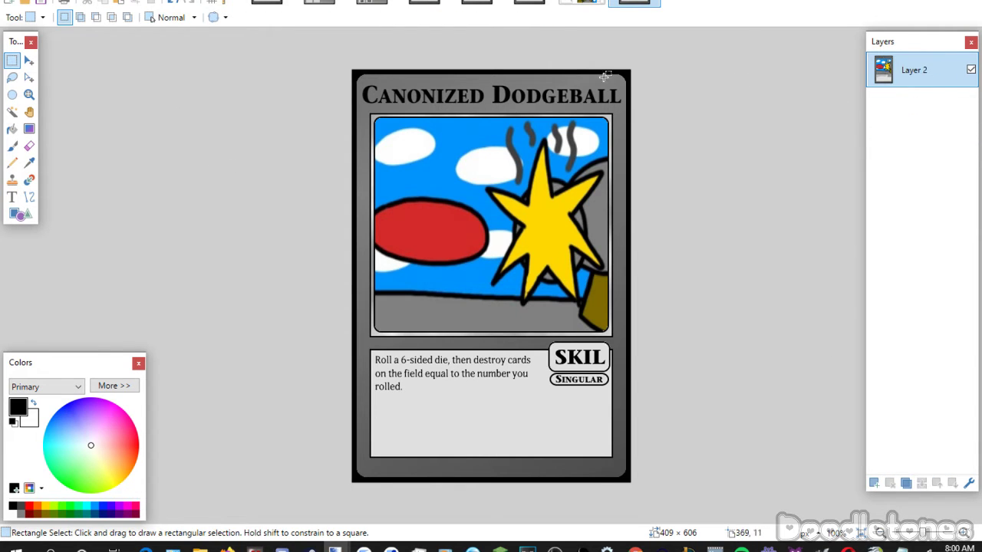
{"action": "left_click", "coordinate": [589, 2]}
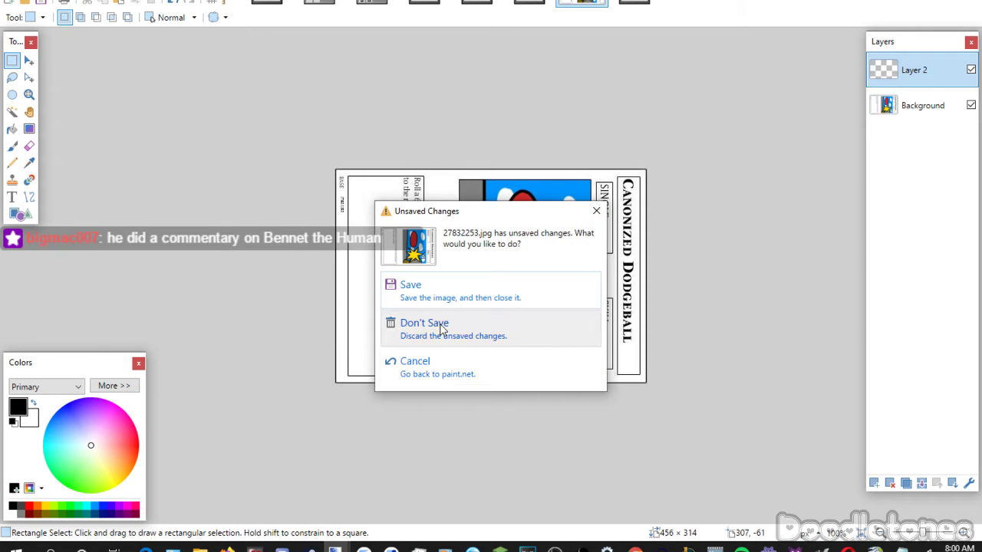
{"action": "left_click", "coordinate": [441, 328]}
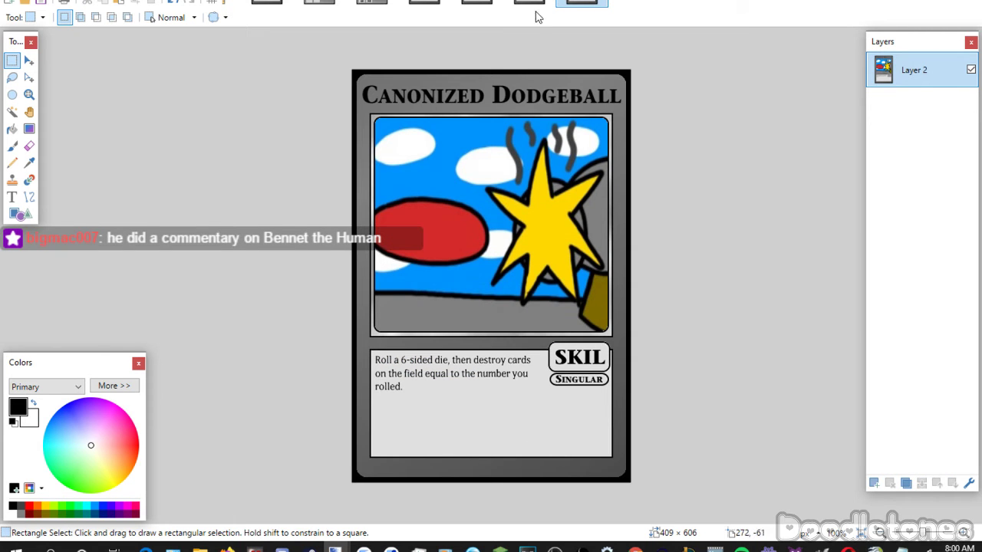
Go back through the finished cards to The Creator's Self Insert, then save and close it.
{"action": "left_click", "coordinate": [529, 4]}
{"action": "left_click", "coordinate": [476, 5]}
{"action": "left_click", "coordinate": [424, 5]}
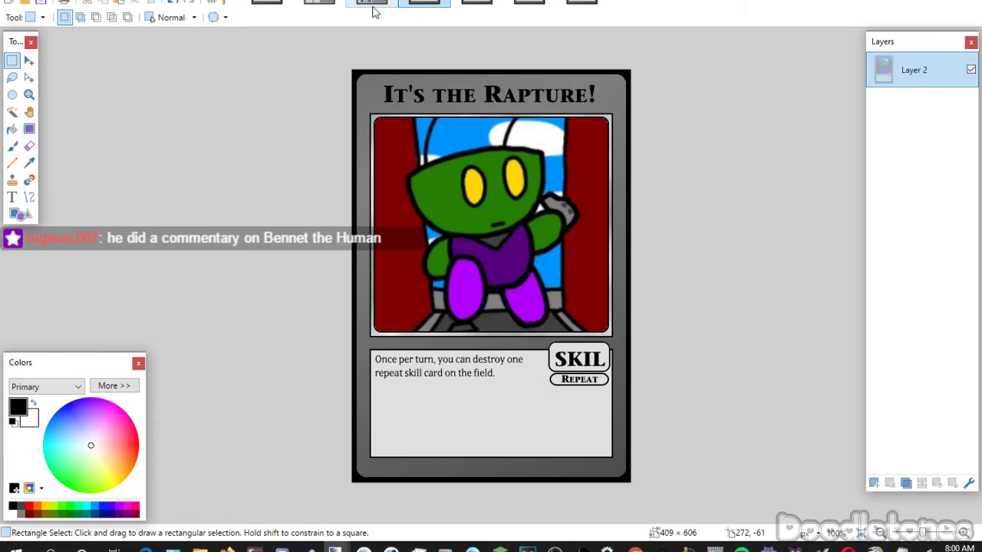
{"action": "left_click", "coordinate": [372, 4]}
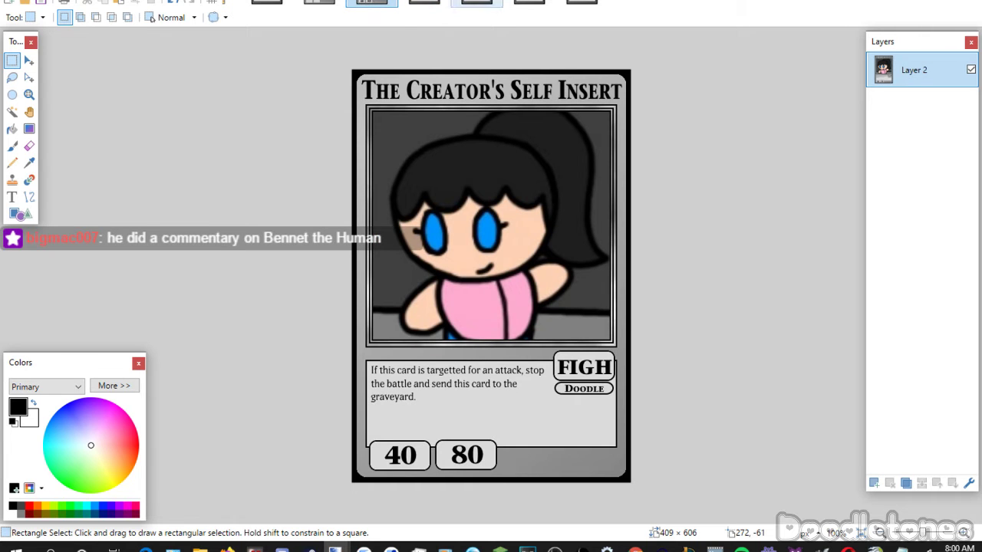
{"action": "key", "text": "ctrl+w"}
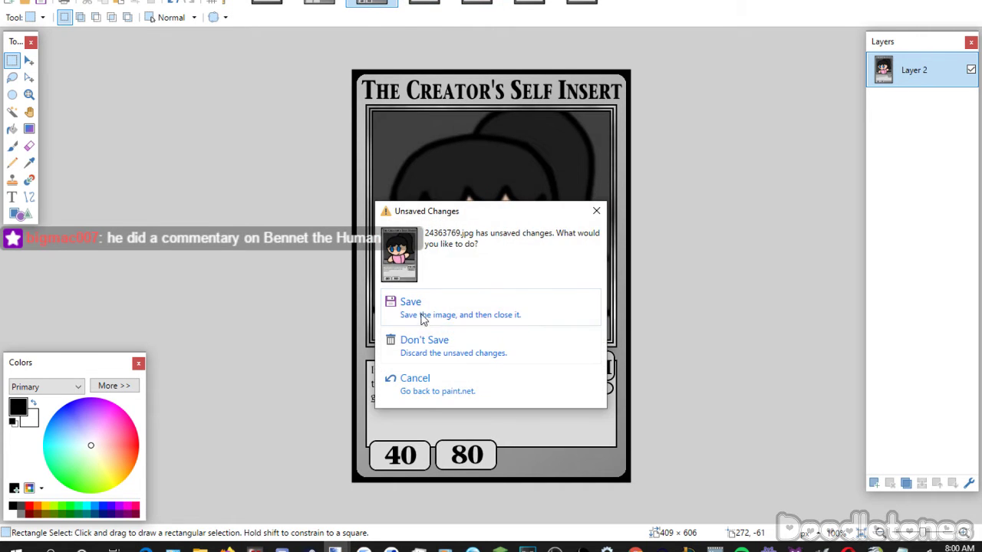
{"action": "left_click", "coordinate": [424, 311]}
{"action": "left_click", "coordinate": [515, 436]}
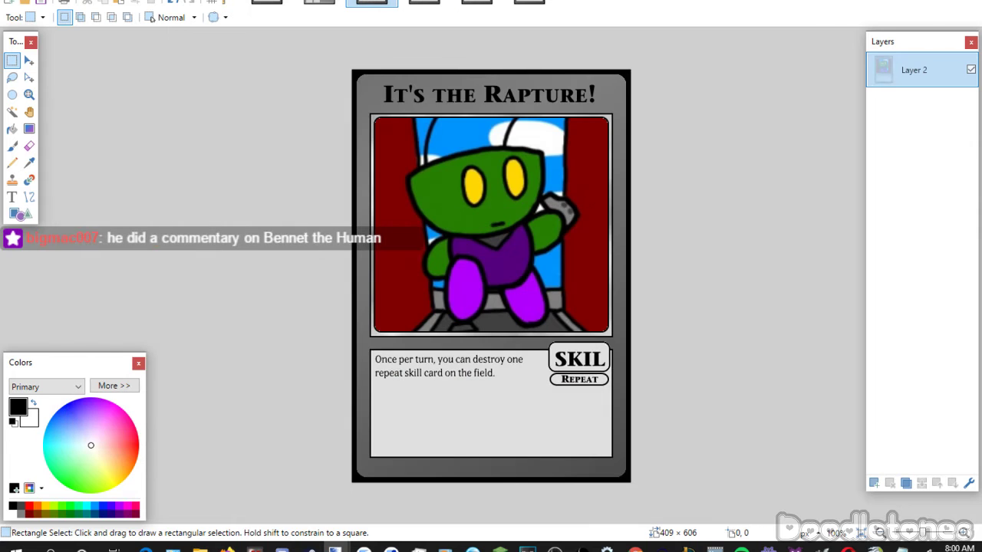
Save and close the finished It's the Rapture! and Mystic Orb cards with the offered JPEG settings.
{"action": "key", "text": "ctrl+w"}
{"action": "left_click", "coordinate": [460, 303]}
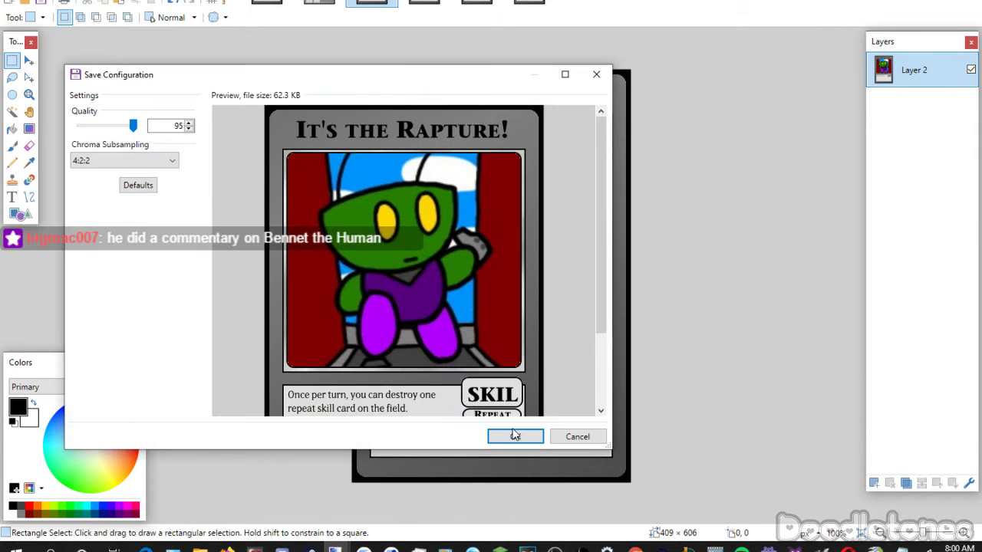
{"action": "left_click", "coordinate": [514, 434]}
{"action": "key", "text": "ctrl+w"}
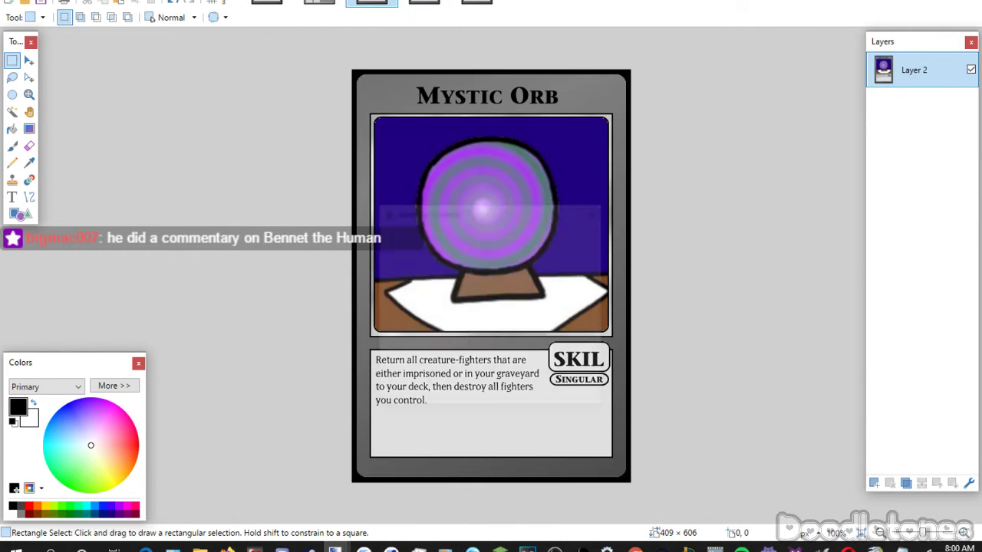
{"action": "left_click", "coordinate": [460, 303]}
{"action": "left_click", "coordinate": [512, 434]}
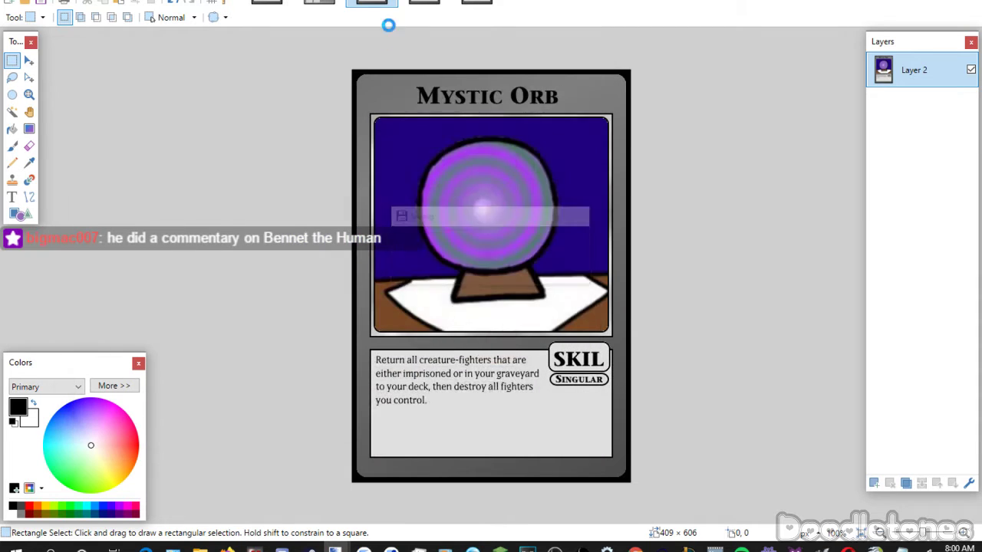
Save and close the finished Elixer Shipment and Canonized Dodgeball cards with the offered JPEG settings.
{"action": "key", "text": "ctrl+w"}
{"action": "left_click", "coordinate": [448, 307]}
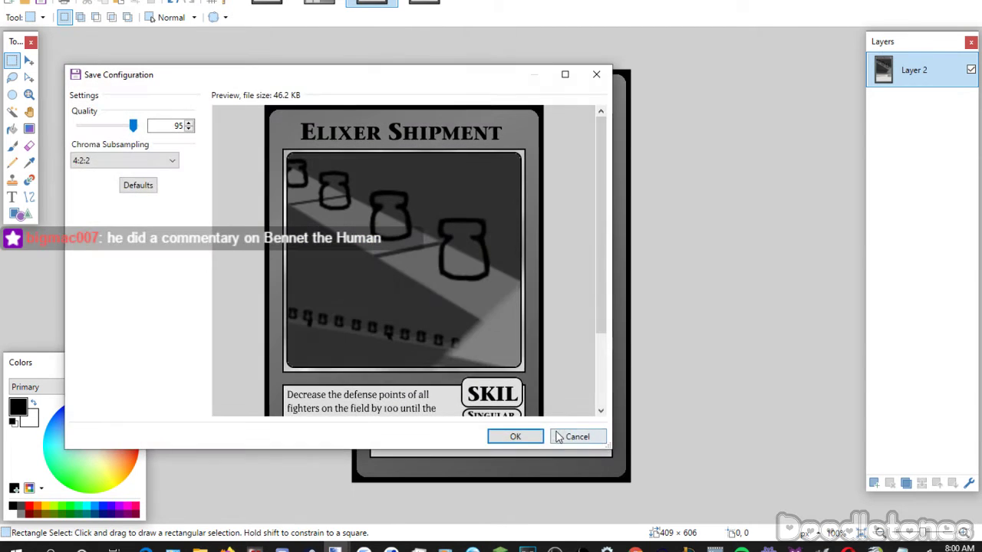
{"action": "left_click", "coordinate": [529, 437]}
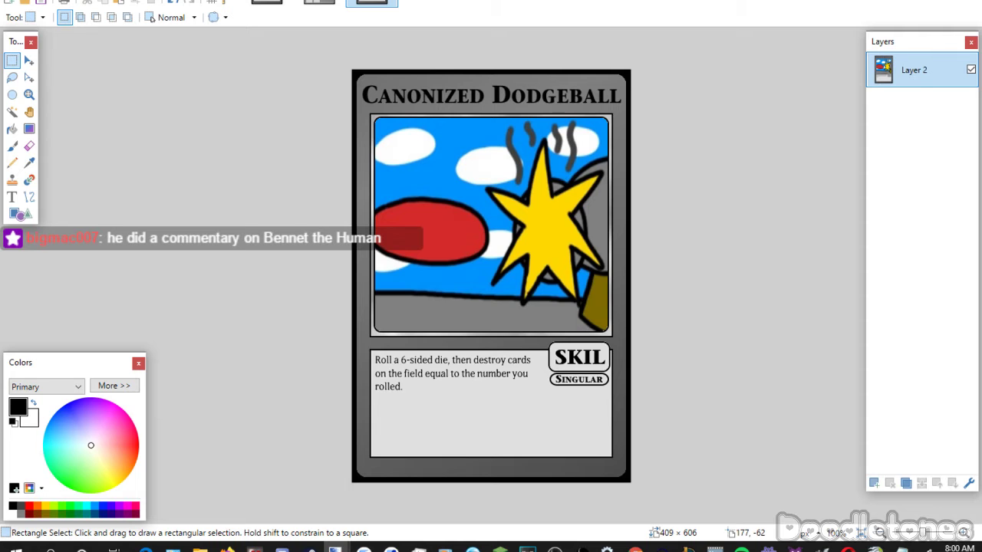
{"action": "key", "text": "ctrl+w"}
{"action": "left_click", "coordinate": [406, 307]}
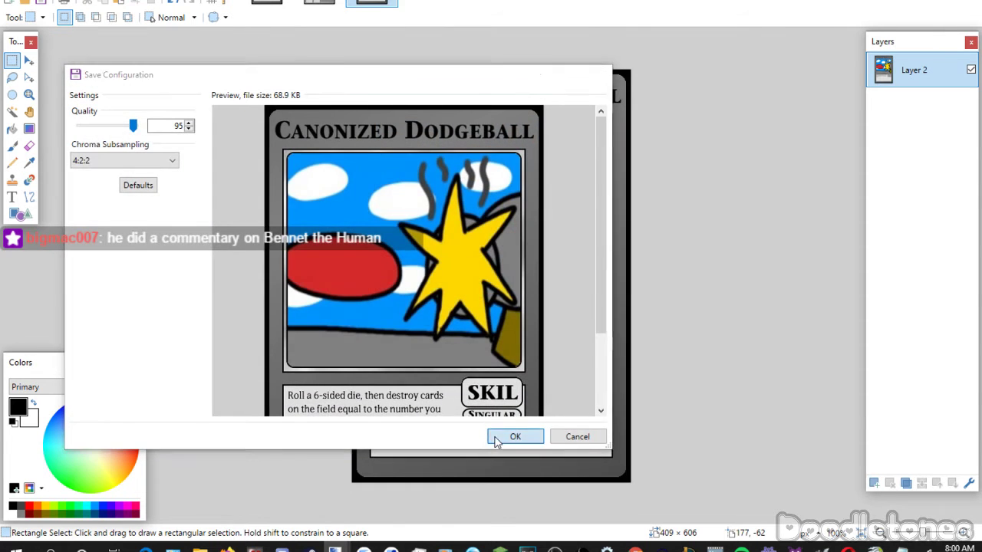
{"action": "left_click", "coordinate": [515, 437]}
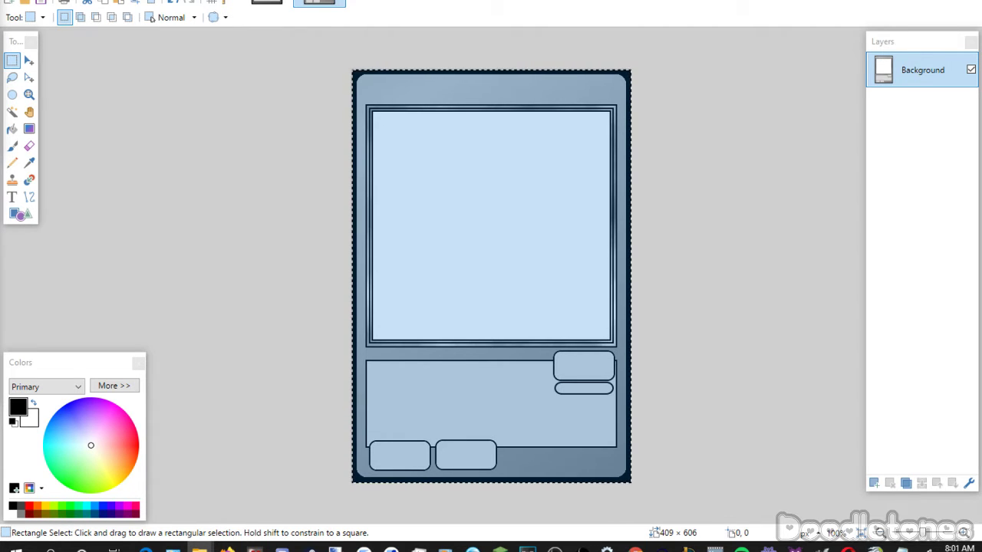
Open the next five old cards, including Slime Alien from Another Dimension, plus three dark and two light blank templates.
{"action": "left_click_drag", "start_coordinate": [378, 168], "coordinate": [379, 172]}
{"action": "left_click", "coordinate": [428, 270]}
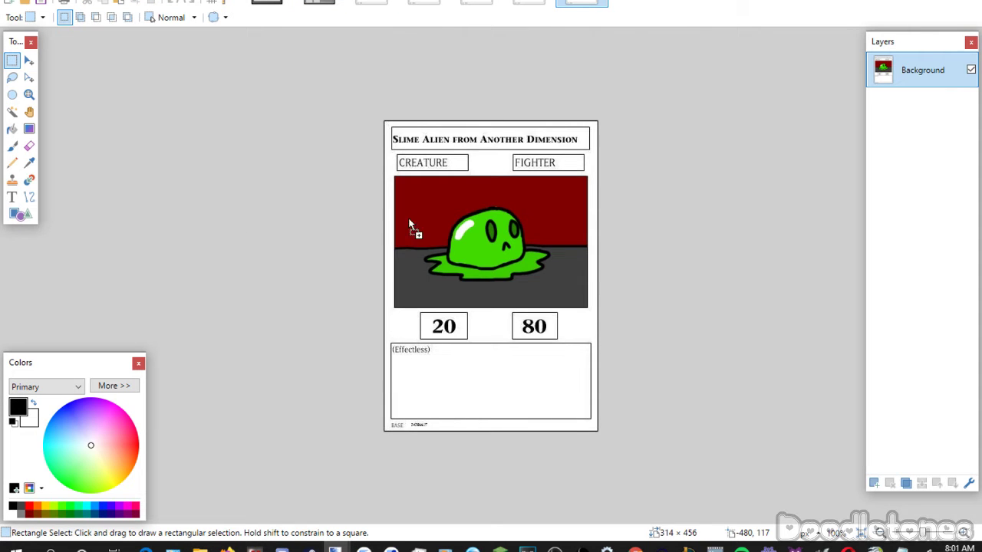
{"action": "left_click_drag", "start_coordinate": [409, 224], "coordinate": [458, 241]}
{"action": "left_click", "coordinate": [458, 257]}
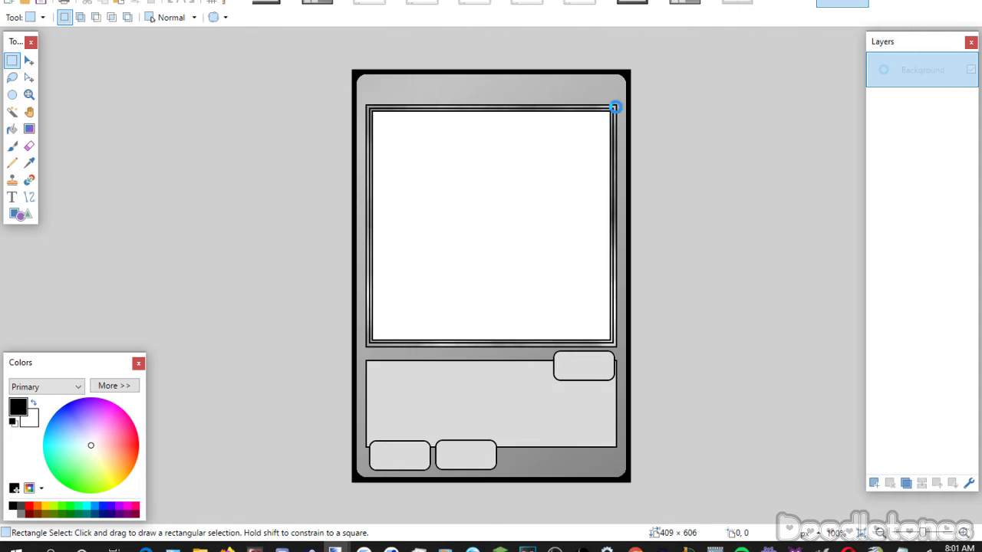
Reorder the open images so that each blank template directly follows its matching old card.
{"action": "left_click_drag", "start_coordinate": [639, 3], "coordinate": [430, 3]}
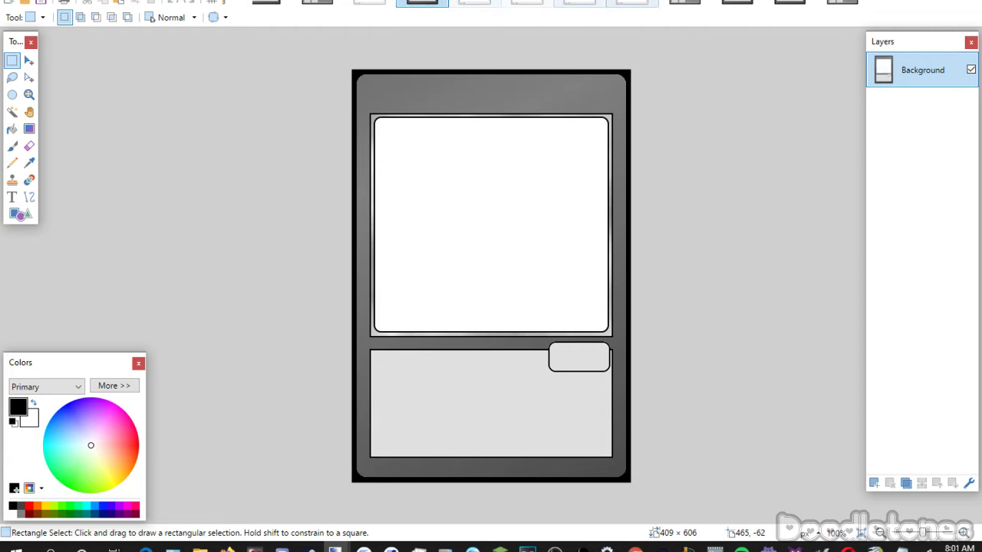
{"action": "left_click", "coordinate": [526, 3]}
{"action": "left_click", "coordinate": [627, 4]}
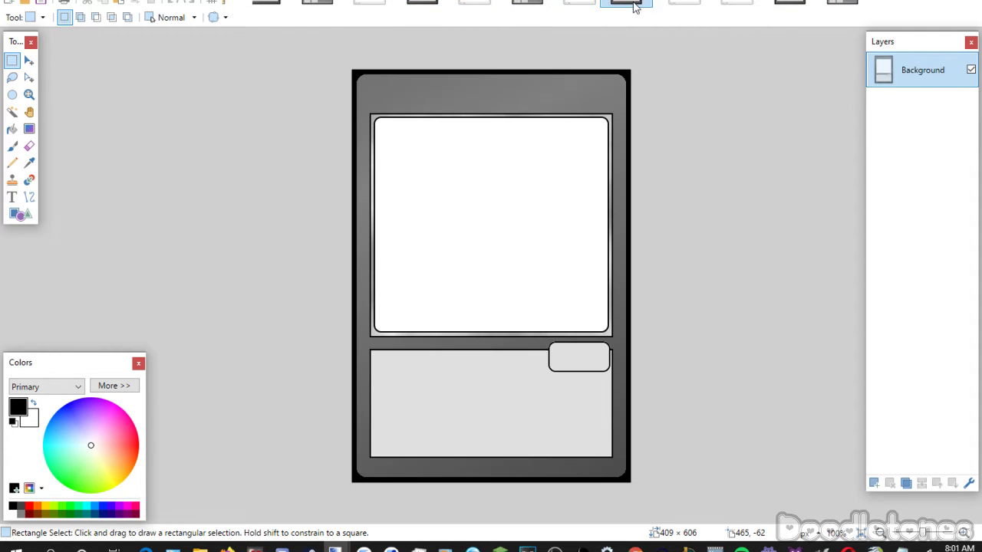
{"action": "left_click_drag", "start_coordinate": [790, 3], "coordinate": [737, 3]}
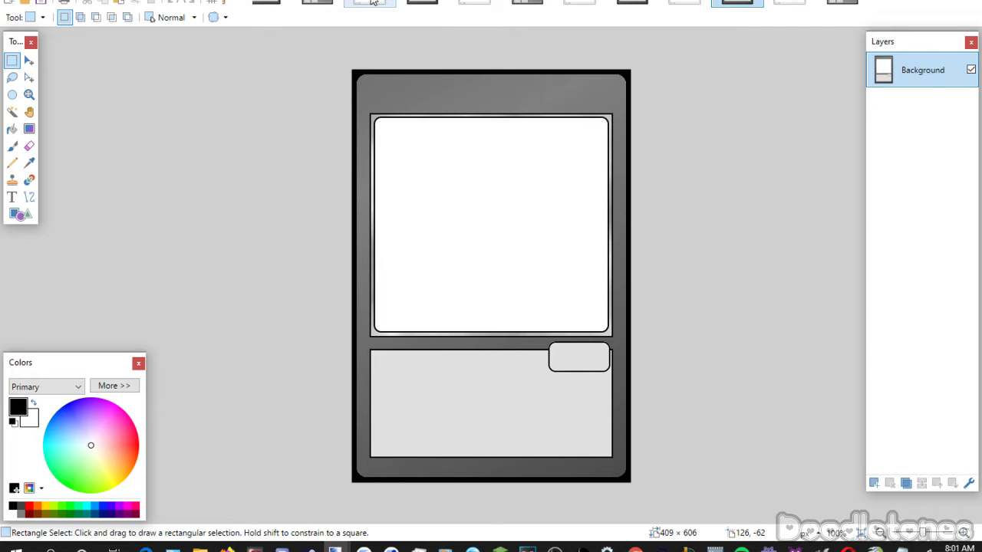
Clear the white picture areas of the first dark and first light blank templates using the Magic Wand.
{"action": "left_click", "coordinate": [399, 2]}
{"action": "left_click", "coordinate": [12, 111]}
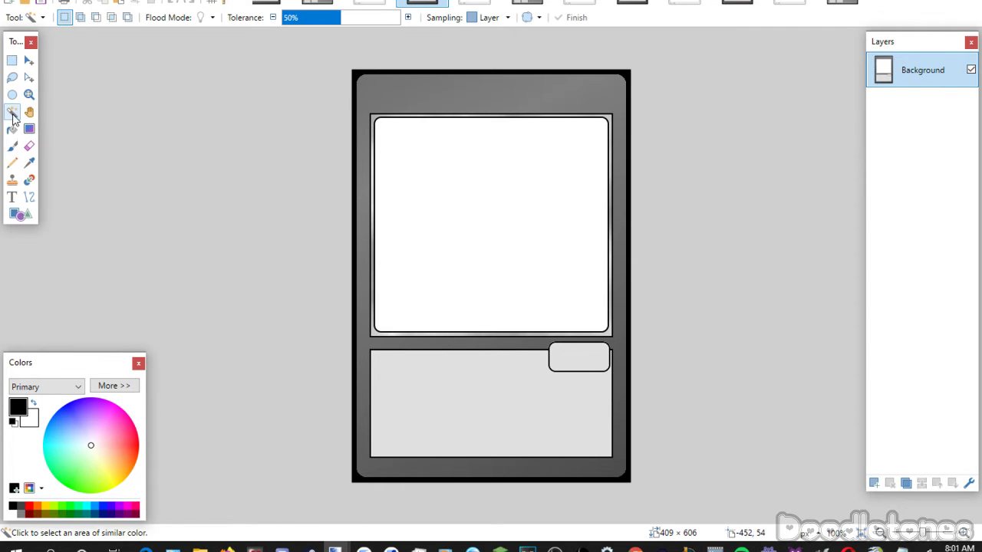
{"action": "left_click", "coordinate": [497, 163]}
{"action": "left_click", "coordinate": [527, 3]}
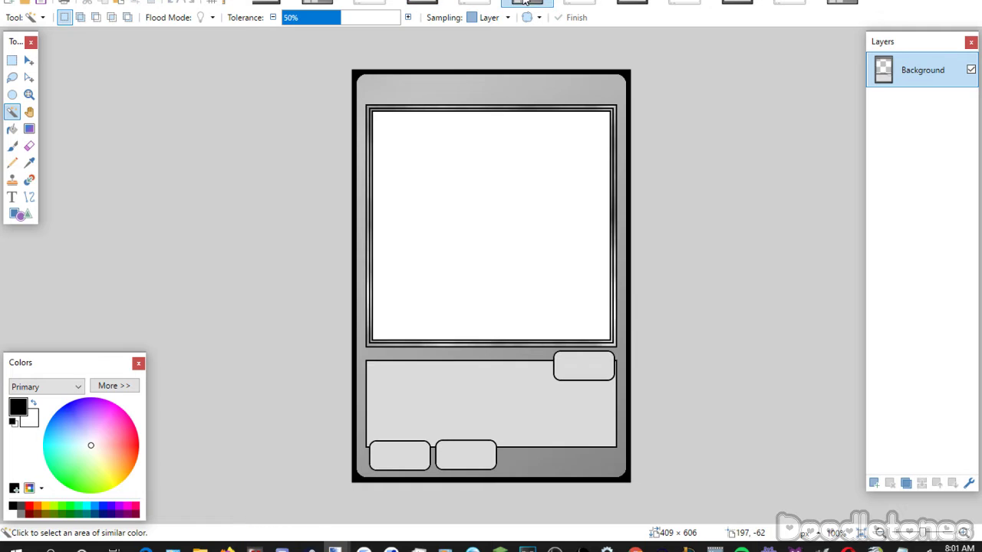
{"action": "left_click", "coordinate": [487, 172]}
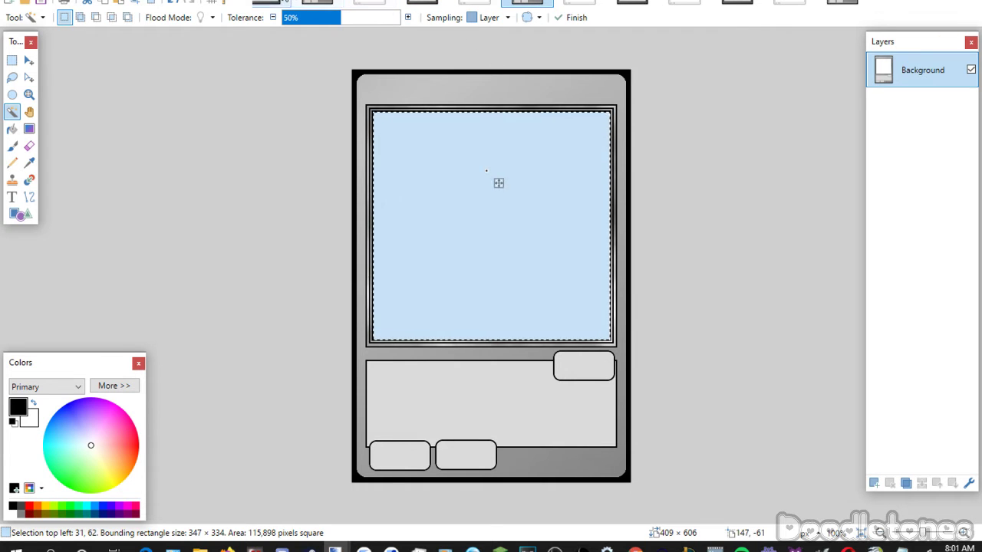
Paste the updated dark and light templates with the small extra box over the five matching blank templates.
{"action": "left_click", "coordinate": [288, 4]}
{"action": "left_click", "coordinate": [431, 3]}
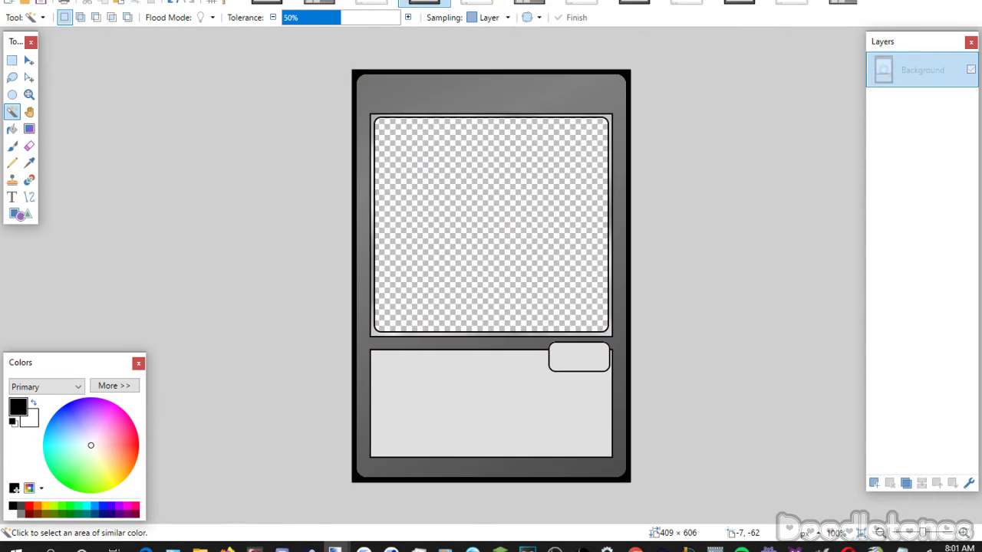
{"action": "key", "text": "ctrl+v"}
{"action": "left_click", "coordinate": [637, 4]}
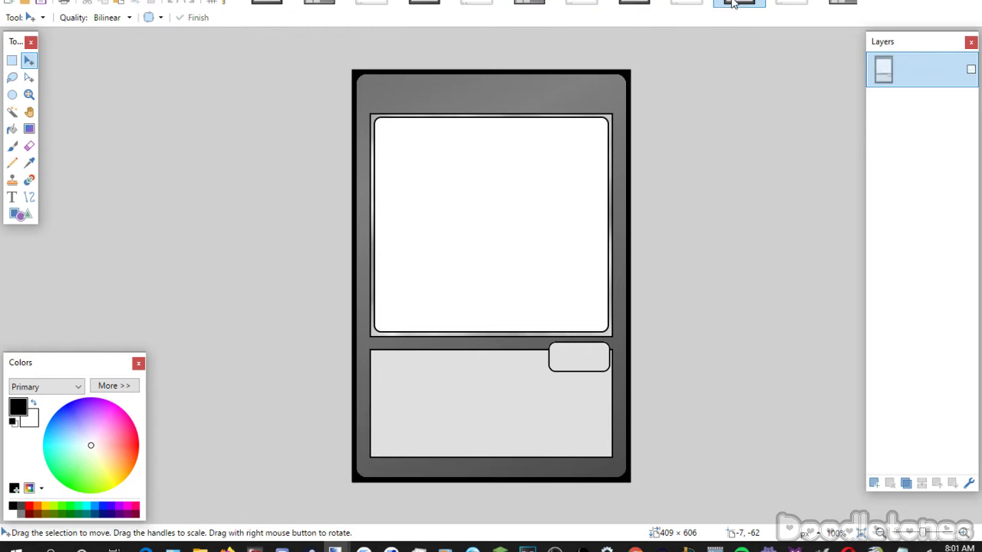
{"action": "left_click", "coordinate": [263, 4]}
{"action": "left_click", "coordinate": [314, 2]}
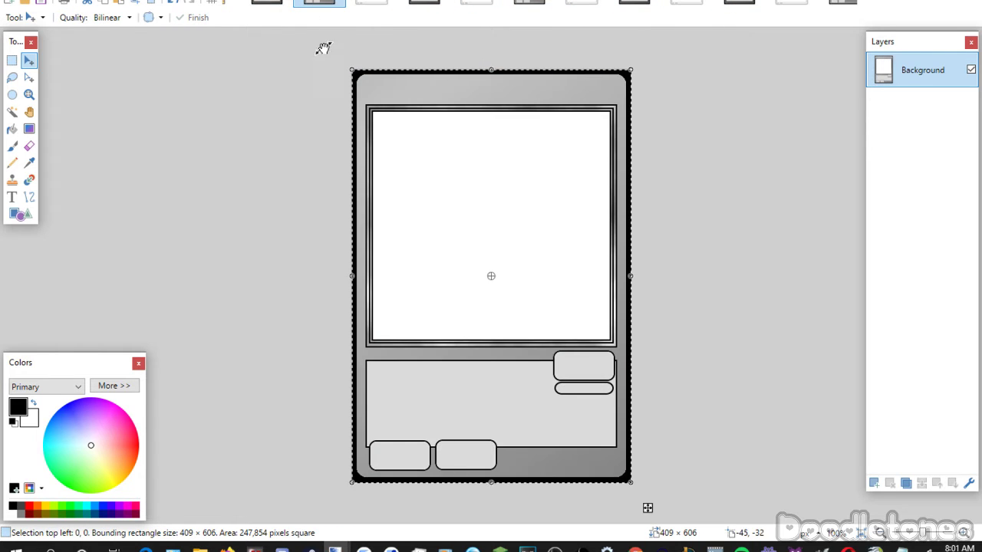
{"action": "left_click", "coordinate": [529, 4]}
{"action": "key", "text": "ctrl+alt+v"}
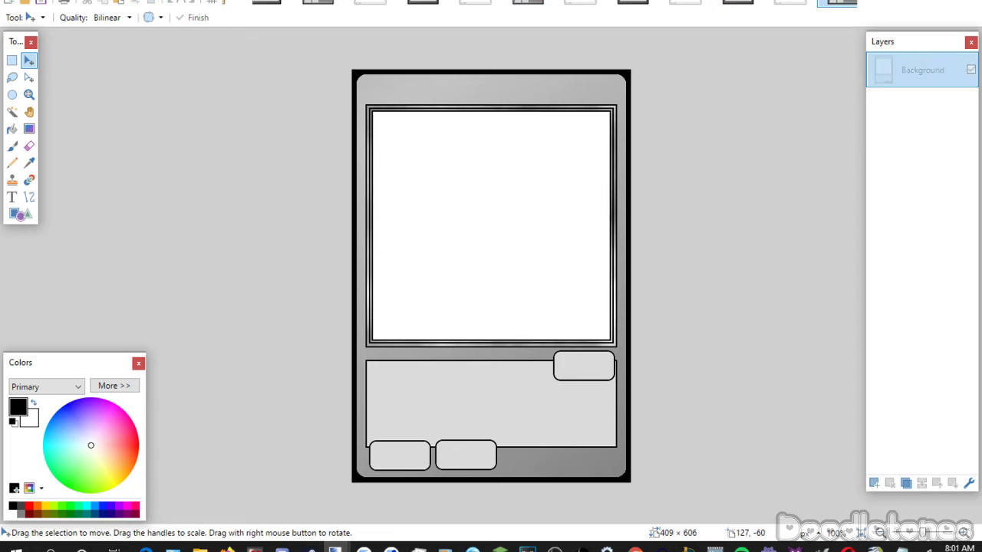
Deselect the pasted artwork in each of the five templates using Rectangle Select.
{"action": "left_click", "coordinate": [12, 60]}
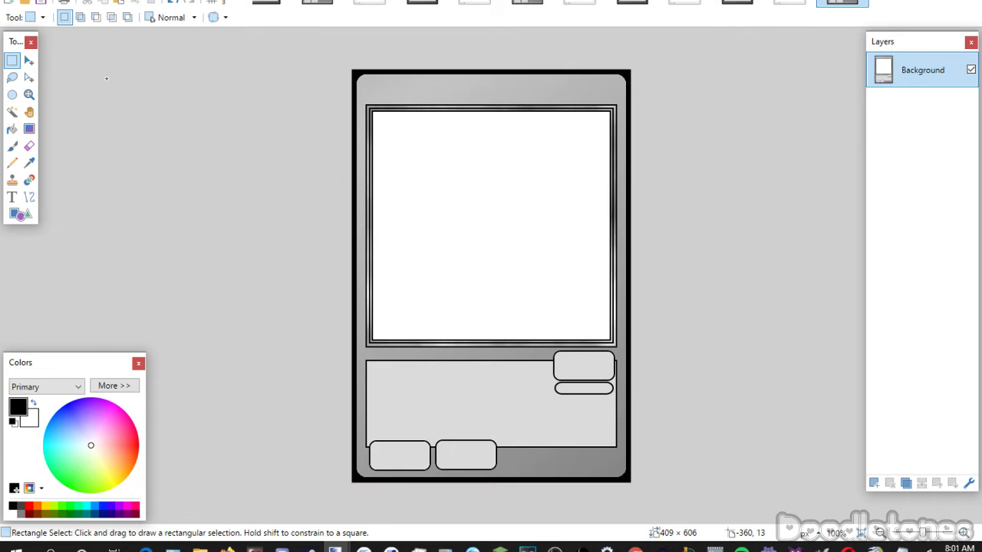
{"action": "left_click", "coordinate": [737, 2]}
{"action": "left_click", "coordinate": [693, 33]}
{"action": "left_click", "coordinate": [632, 2]}
{"action": "left_click", "coordinate": [675, 49]}
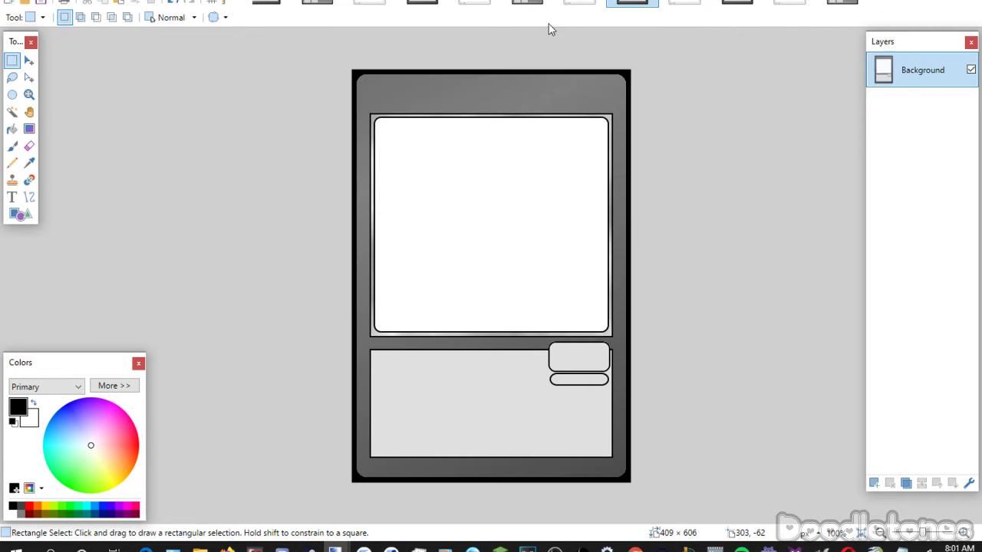
{"action": "left_click", "coordinate": [527, 2]}
{"action": "left_click", "coordinate": [314, 59]}
{"action": "left_click", "coordinate": [422, 2]}
{"action": "left_click", "coordinate": [281, 88]}
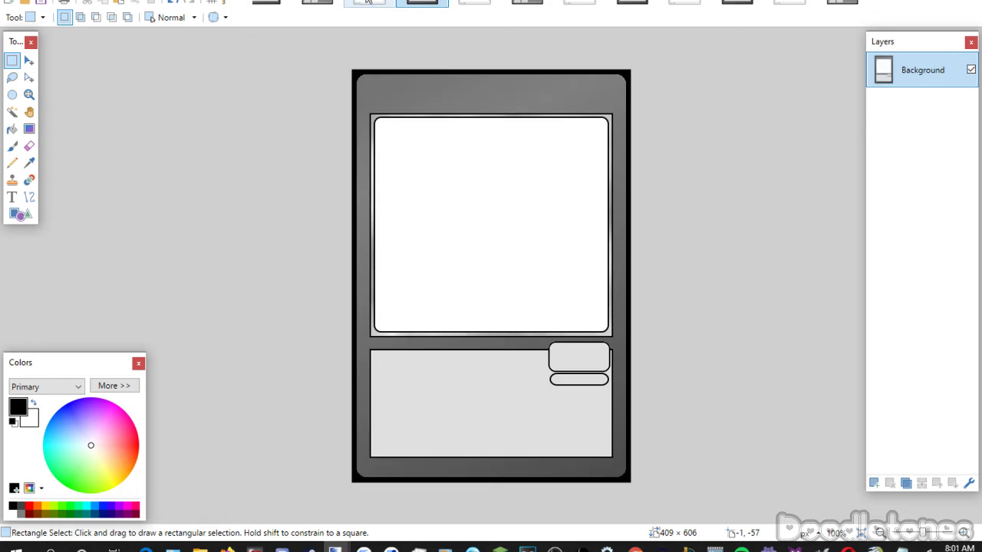
Select the white picture areas of the first dark and first light updated templates with the Magic Wand and delete them.
{"action": "left_click", "coordinate": [370, 2]}
{"action": "left_click", "coordinate": [13, 112]}
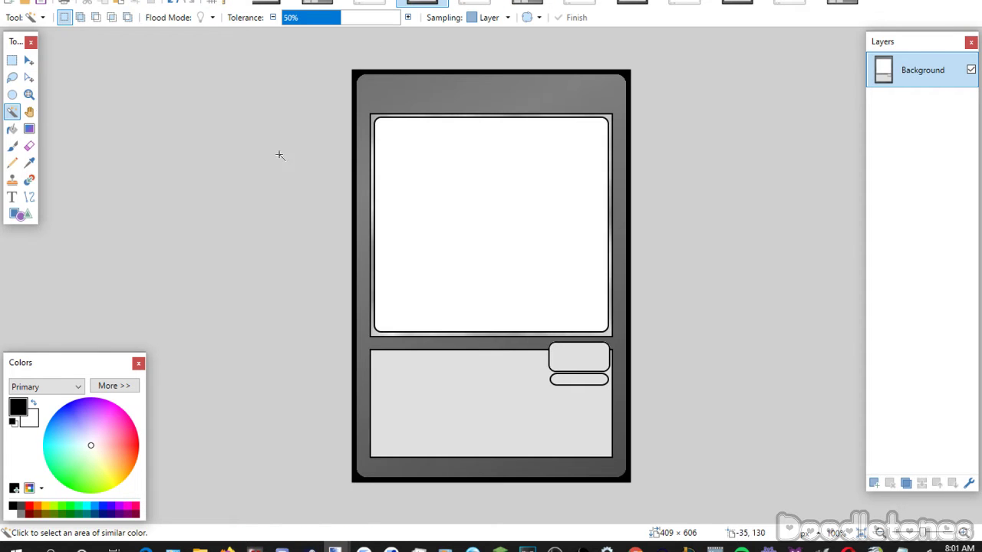
{"action": "left_click", "coordinate": [460, 130]}
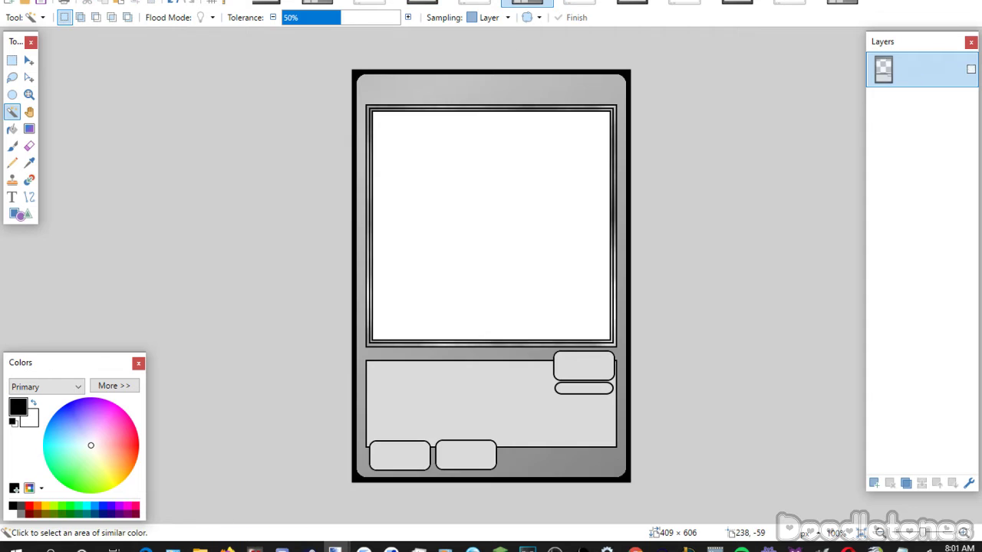
{"action": "left_click", "coordinate": [508, 154]}
{"action": "key", "text": "Delete"}
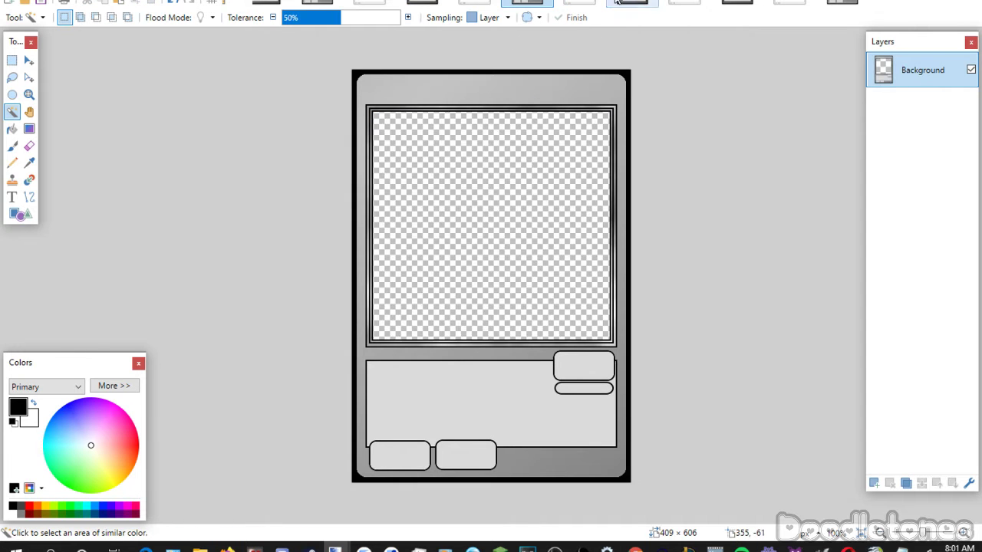
Delete the white picture areas from the remaining two dark templates and the last light template using the Magic Wand.
{"action": "left_click", "coordinate": [633, 4]}
{"action": "left_click", "coordinate": [522, 209]}
{"action": "key", "text": "Delete"}
{"action": "left_click", "coordinate": [727, 4]}
{"action": "left_click", "coordinate": [528, 151]}
{"action": "key", "text": "Delete"}
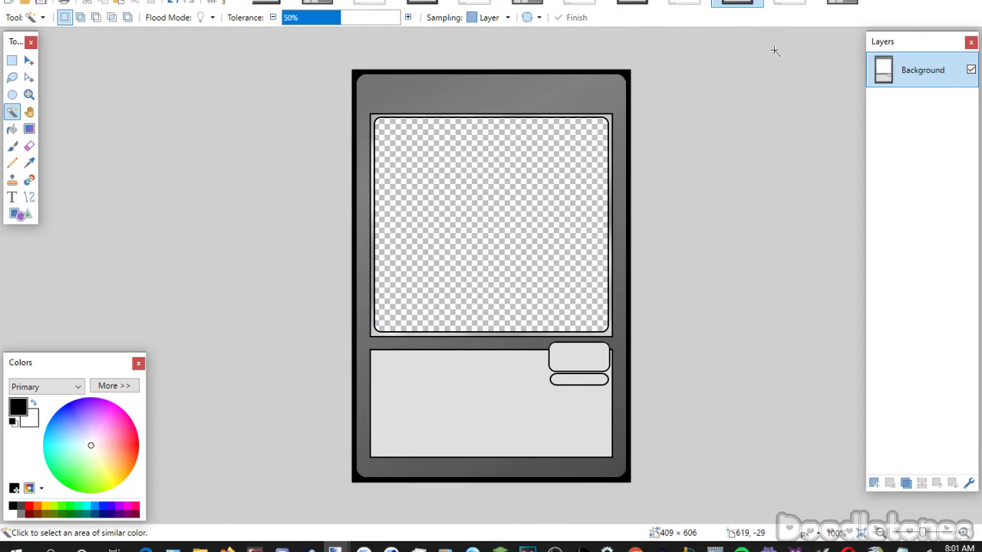
{"action": "left_click", "coordinate": [842, 5]}
{"action": "left_click", "coordinate": [564, 221]}
{"action": "key", "text": "Delete"}
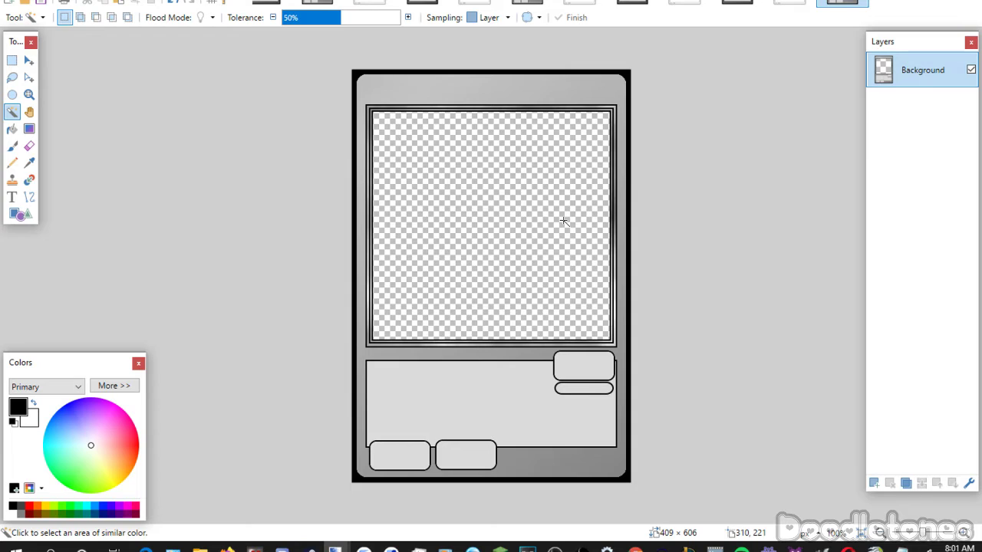
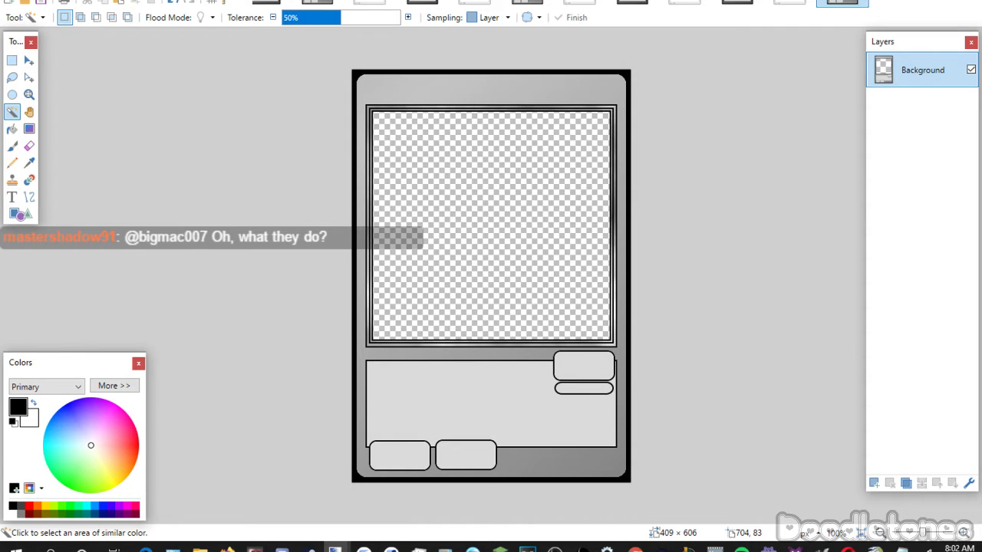
Copy the old Revival Draw card and paste it onto a new layer beneath the first dark template.
{"action": "left_click", "coordinate": [370, 3]}
{"action": "key", "text": "ctrl+a"}
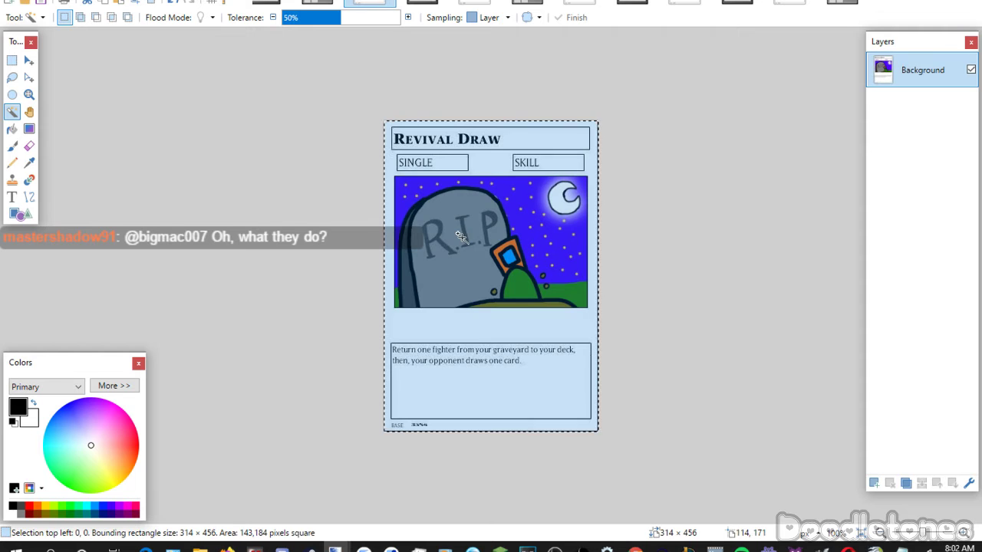
{"action": "left_click", "coordinate": [422, 3]}
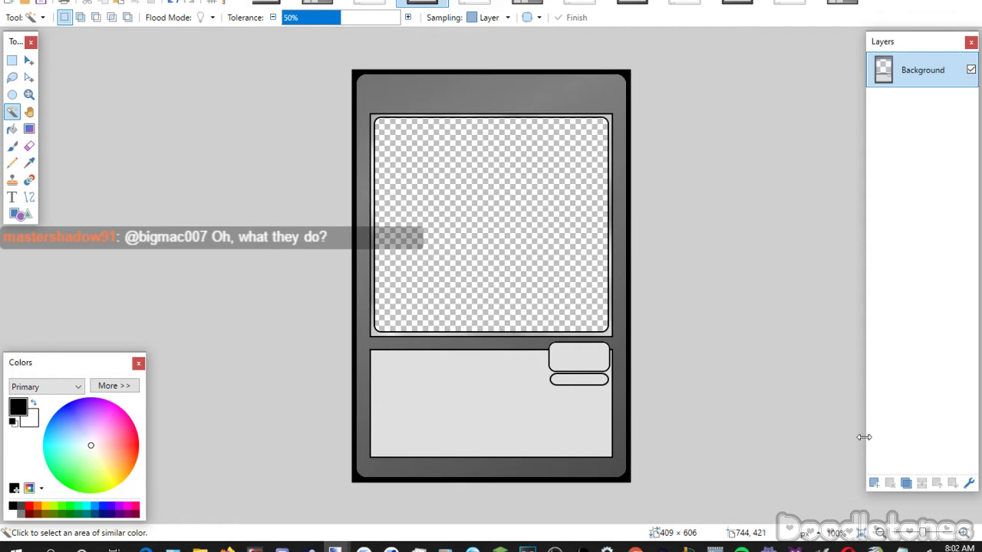
{"action": "left_click", "coordinate": [874, 484]}
{"action": "left_click", "coordinate": [953, 483]}
{"action": "key", "text": "ctrl+v"}
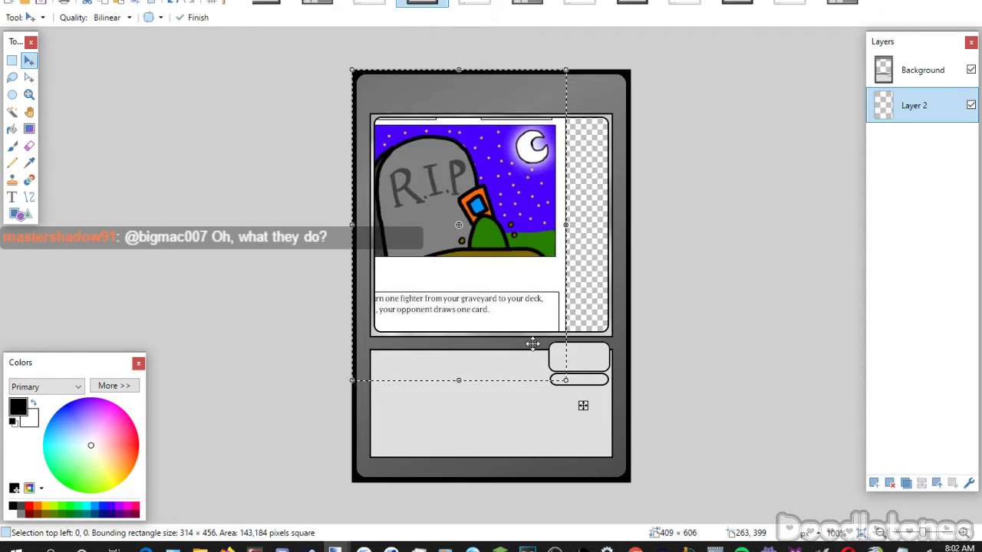
Enlarge the pasted card to about 522 × 759 px, position its tombstone picture to fill the frame, and deselect it.
{"action": "left_click_drag", "start_coordinate": [528, 240], "coordinate": [655, 265]}
{"action": "left_click_drag", "start_coordinate": [572, 268], "coordinate": [557, 291]}
{"action": "left_click_drag", "start_coordinate": [478, 508], "coordinate": [487, 535]}
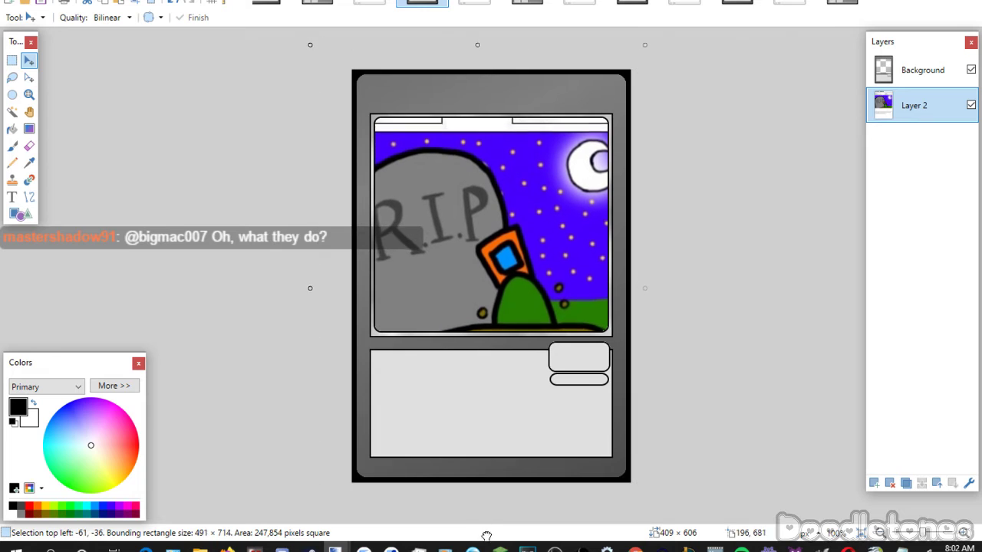
{"action": "left_click_drag", "start_coordinate": [477, 45], "coordinate": [478, 31]}
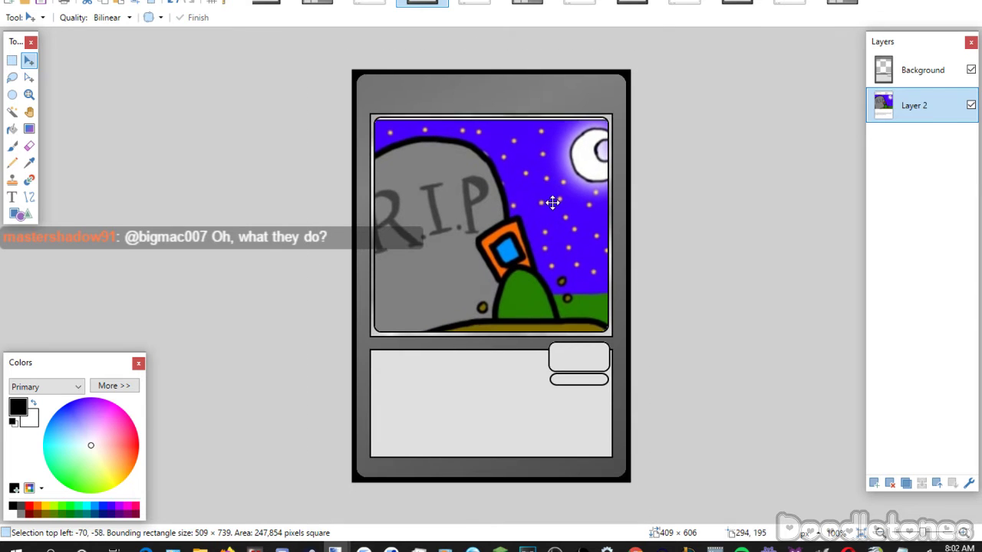
{"action": "left_click_drag", "start_coordinate": [552, 202], "coordinate": [550, 198]}
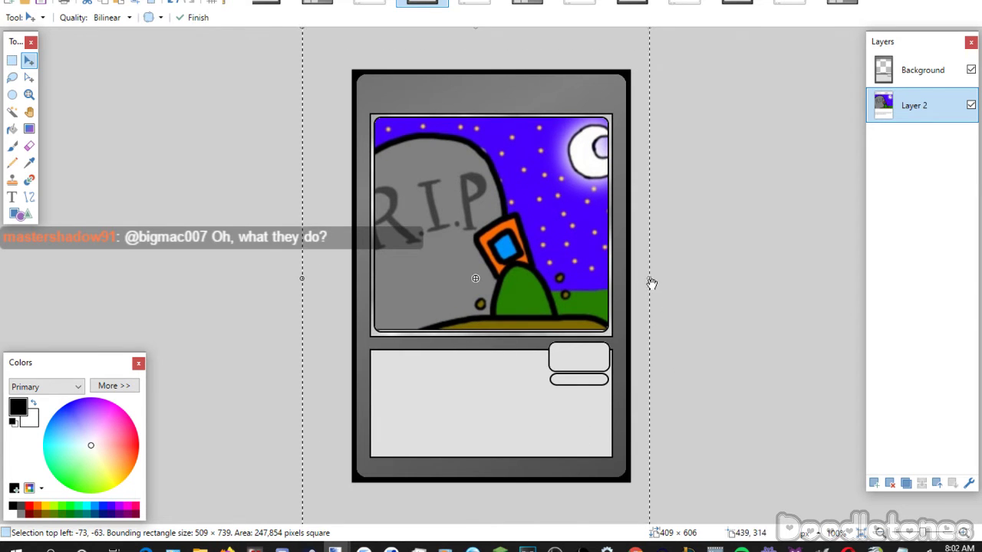
{"action": "left_click_drag", "start_coordinate": [651, 284], "coordinate": [610, 294]}
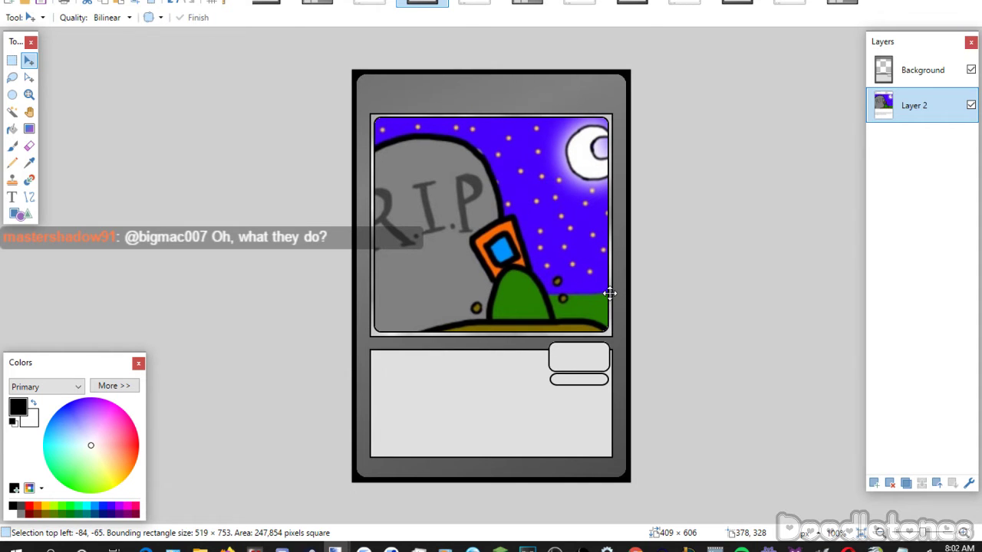
{"action": "left_click_drag", "start_coordinate": [649, 284], "coordinate": [597, 284]}
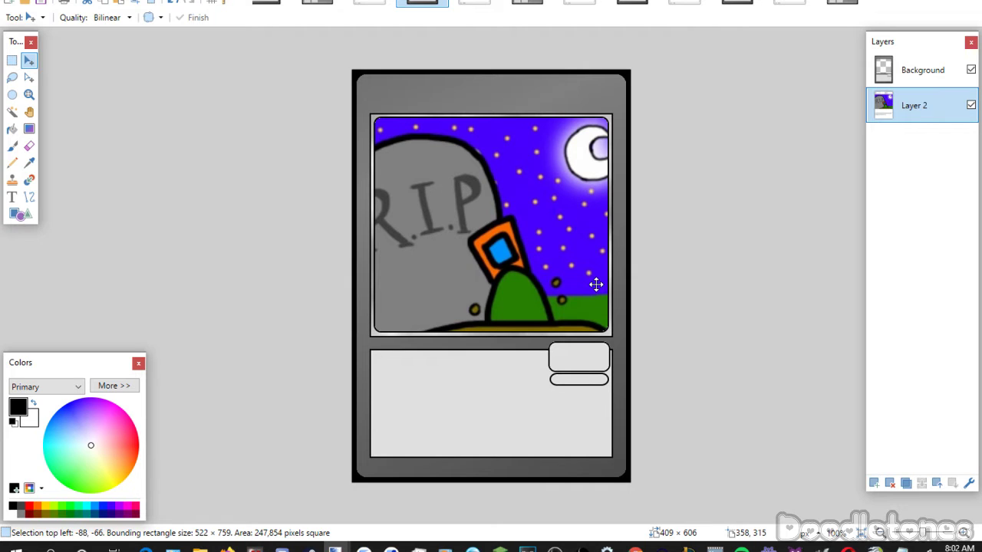
{"action": "left_click_drag", "start_coordinate": [597, 285], "coordinate": [597, 284]}
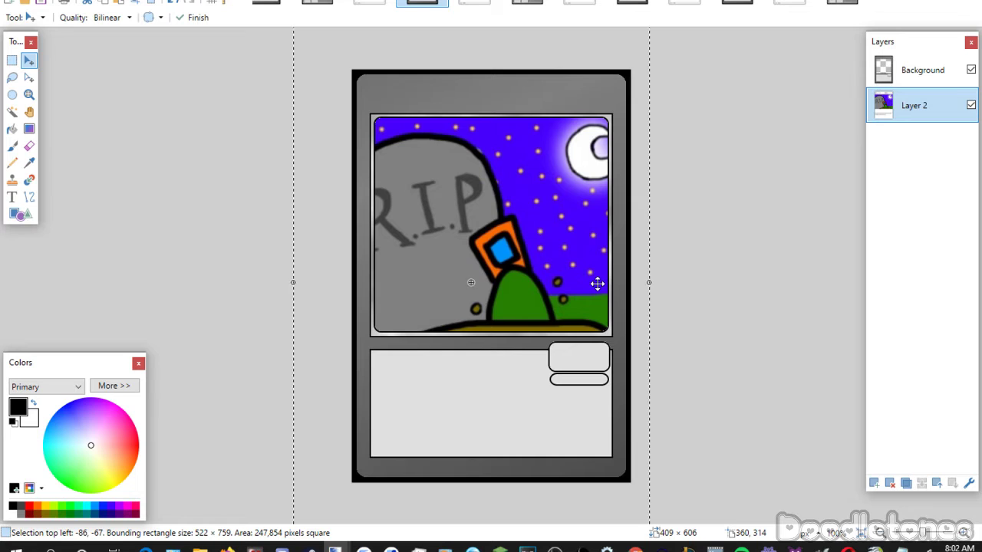
{"action": "left_click", "coordinate": [11, 60]}
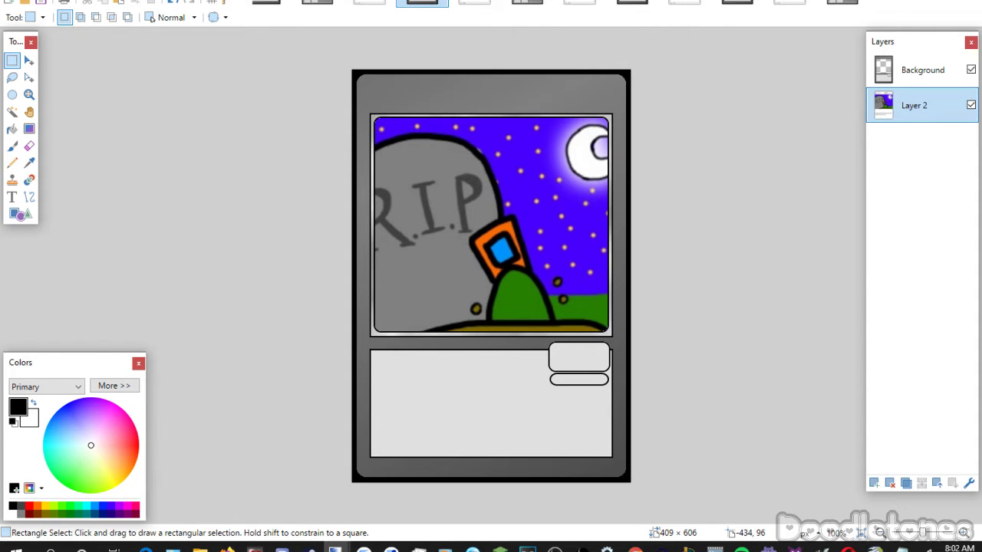
Add the title "Revival Draw" in the header on a new layer above the template, using Yu-Gi-Oh!ITCStoneSerifSmallCaps at size 26.
{"action": "left_click", "coordinate": [875, 548]}
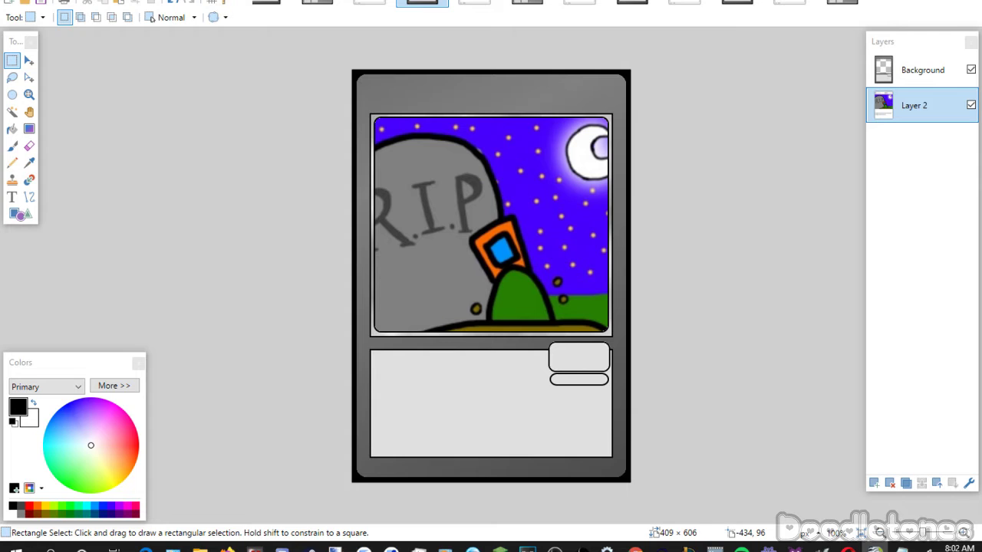
{"action": "left_click", "coordinate": [11, 198]}
{"action": "scroll", "coordinate": [200, 19], "scroll_direction": "down", "scroll_amount": 5}
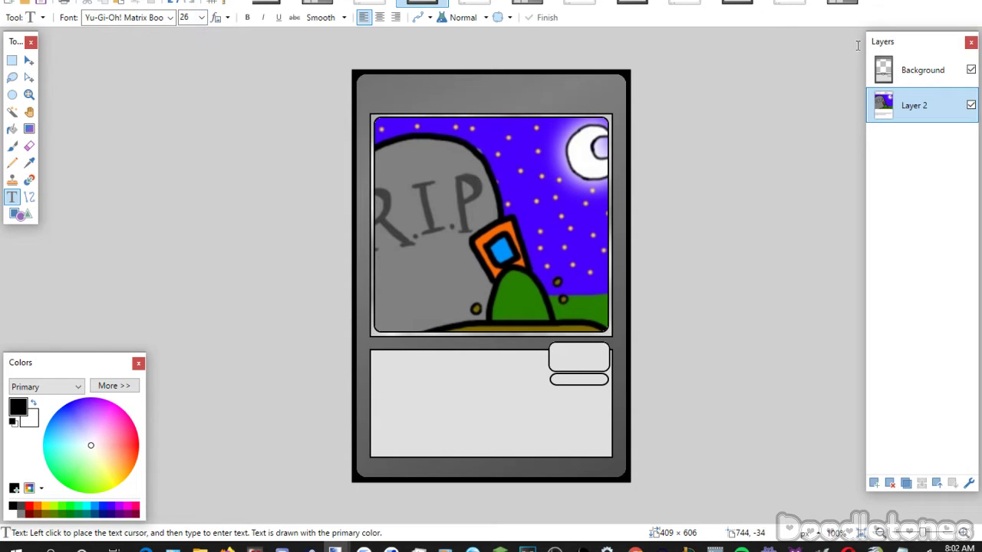
{"action": "left_click", "coordinate": [913, 70]}
{"action": "left_click", "coordinate": [875, 484]}
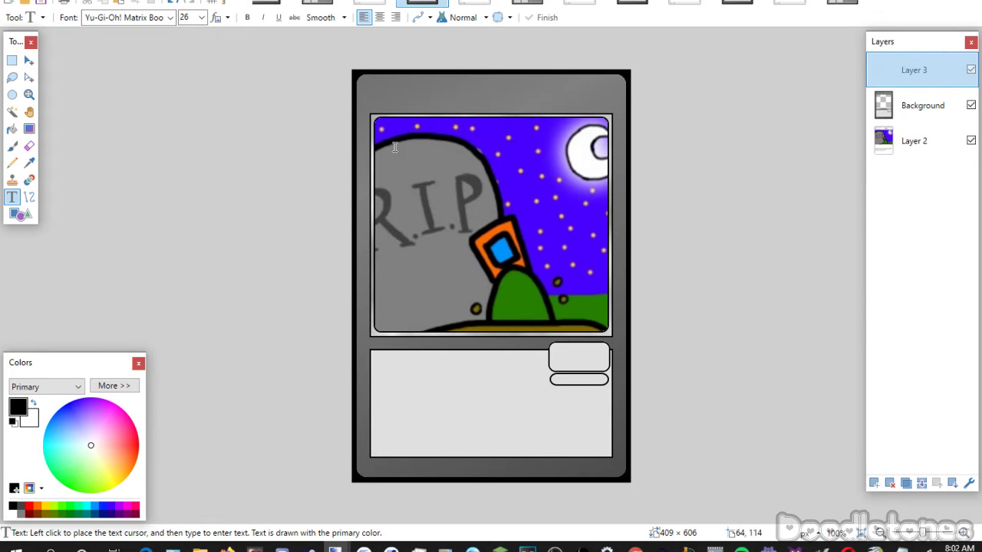
{"action": "left_click", "coordinate": [383, 76]}
{"action": "type", "text": "Revival Draw"}
{"action": "left_click", "coordinate": [170, 16]}
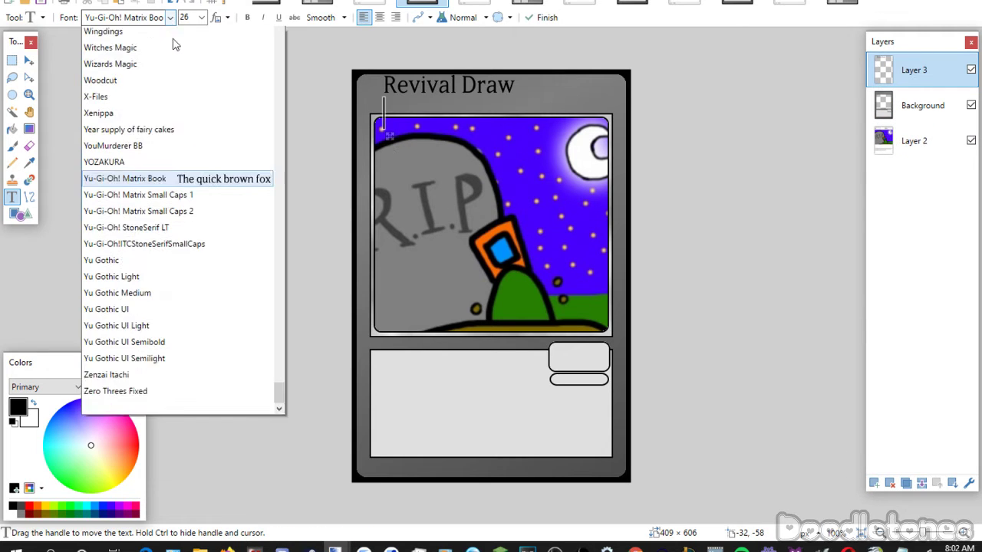
{"action": "left_click", "coordinate": [207, 267]}
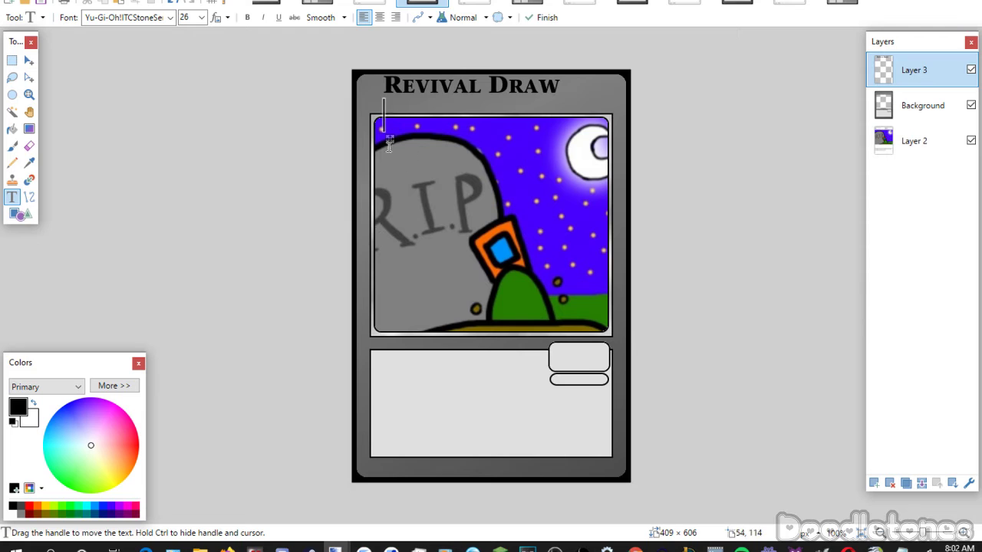
{"action": "left_click_drag", "start_coordinate": [392, 144], "coordinate": [404, 154]}
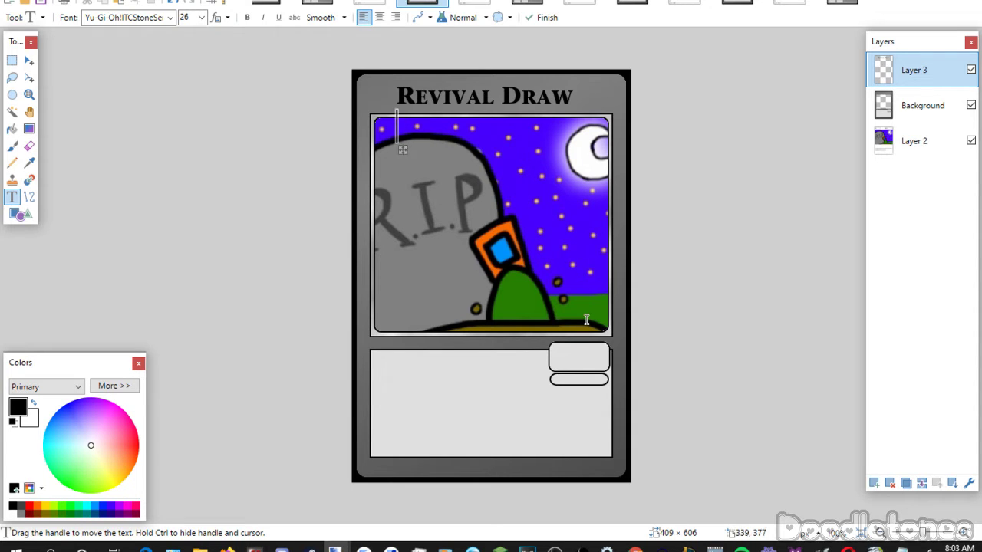
Add the label "SKIL" at size 22 and fit it inside the larger rounded box.
{"action": "left_click", "coordinate": [565, 343]}
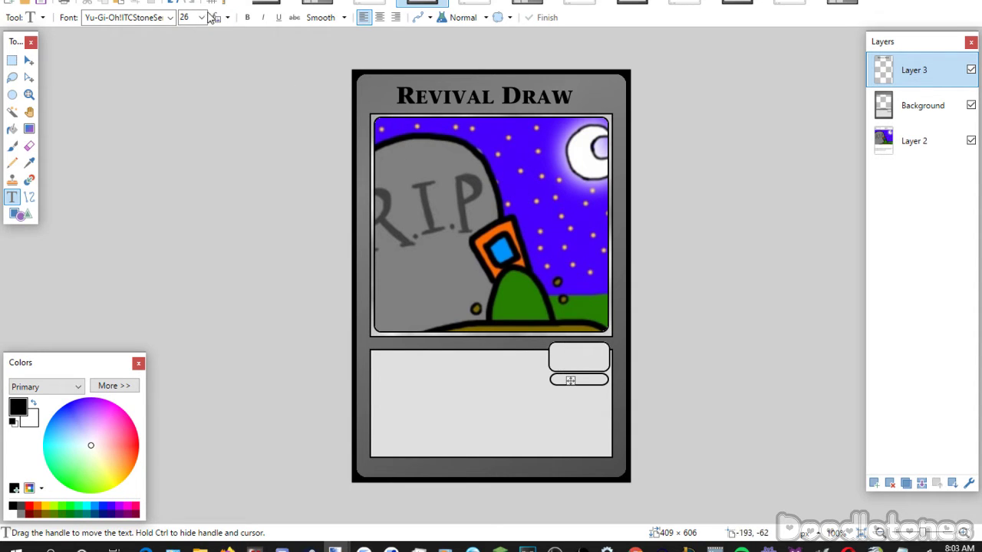
{"action": "scroll", "coordinate": [197, 23], "scroll_direction": "down", "scroll_amount": 1}
{"action": "type", "text": "SKIL"}
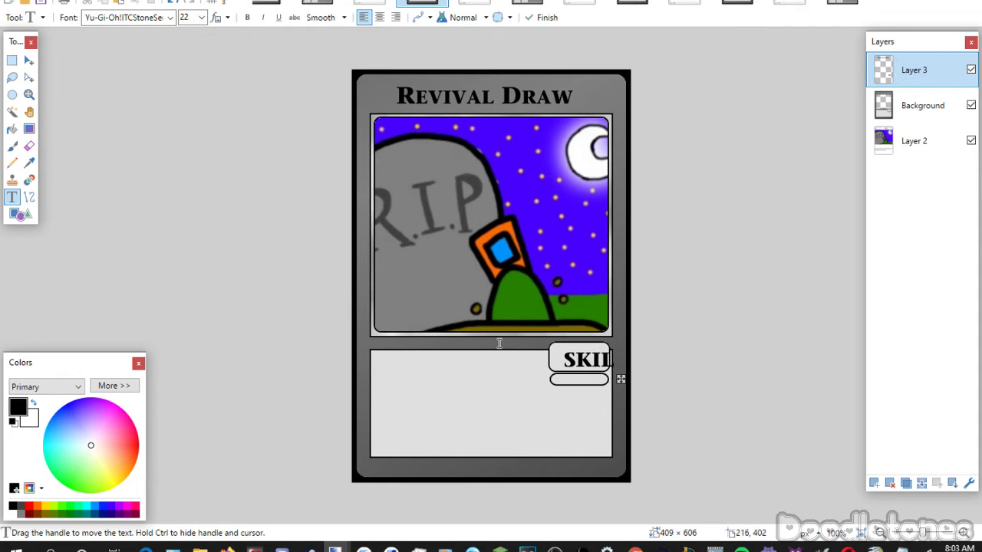
{"action": "left_click_drag", "start_coordinate": [621, 379], "coordinate": [612, 375]}
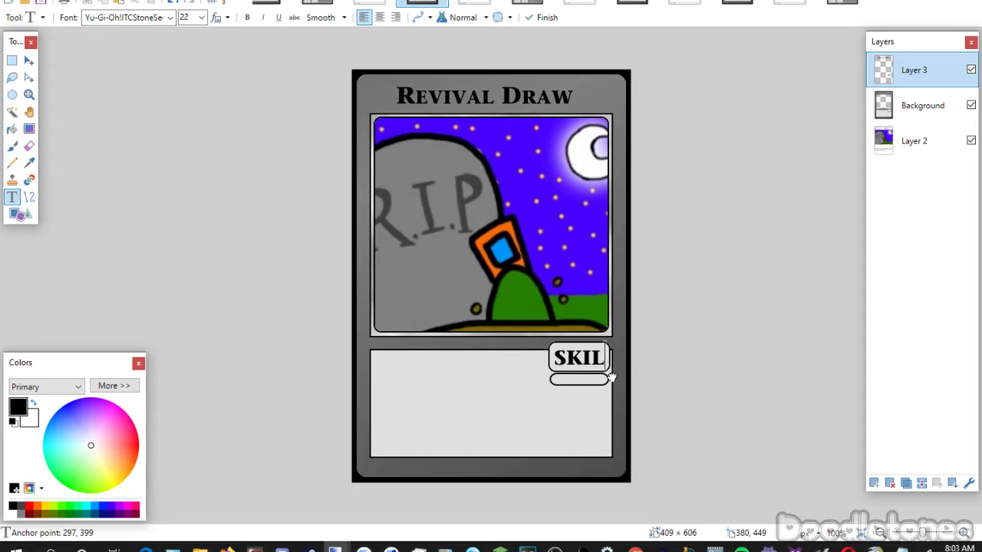
{"action": "left_click", "coordinate": [12, 60]}
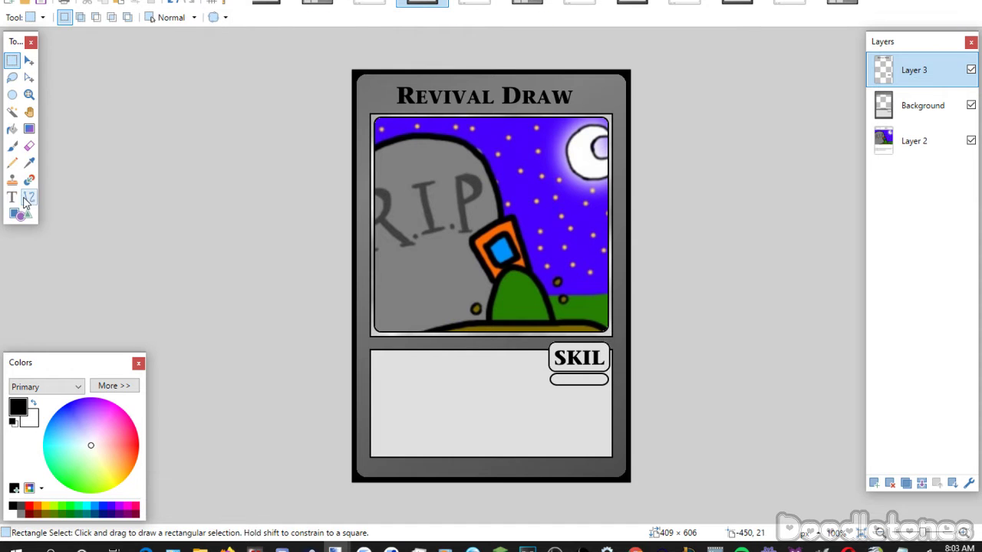
Add the label "Singular" at size 11 and fit it inside the small extra box.
{"action": "left_click", "coordinate": [12, 197]}
{"action": "scroll", "coordinate": [200, 23], "scroll_direction": "down", "scroll_amount": 1}
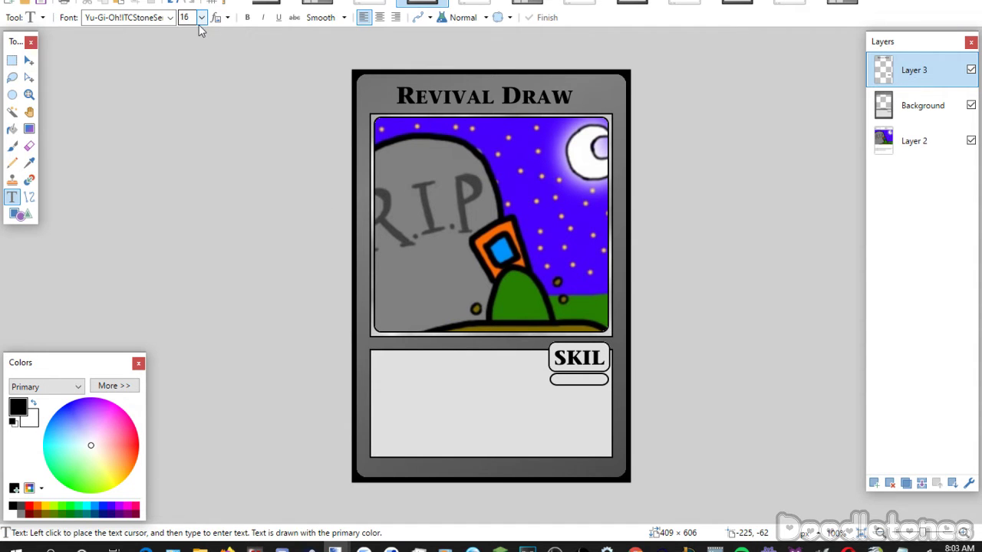
{"action": "scroll", "coordinate": [201, 29], "scroll_direction": "down", "scroll_amount": 1}
{"action": "key", "text": "alt+Tab"}
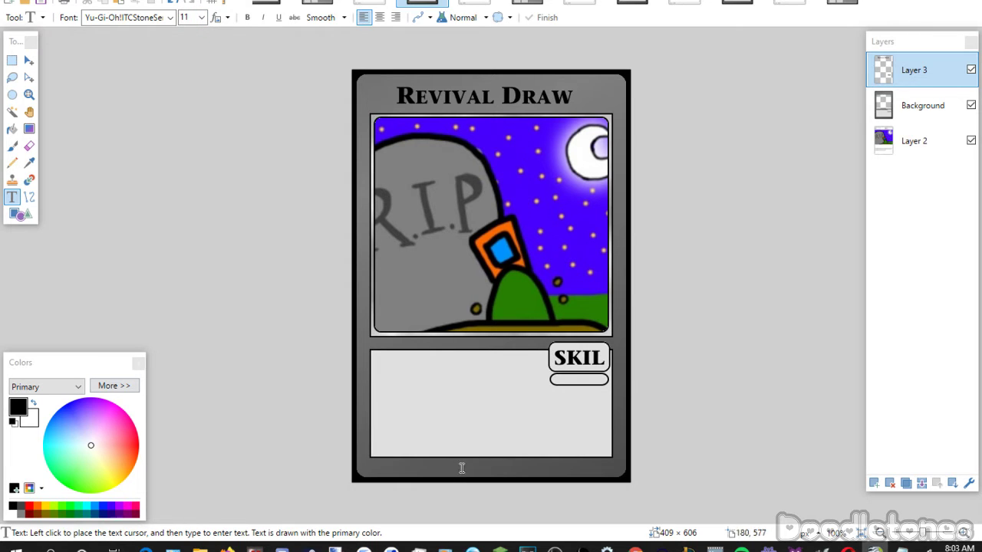
{"action": "left_click", "coordinate": [533, 393]}
{"action": "type", "text": "Singular"}
{"action": "left_click_drag", "start_coordinate": [540, 425], "coordinate": [561, 410]}
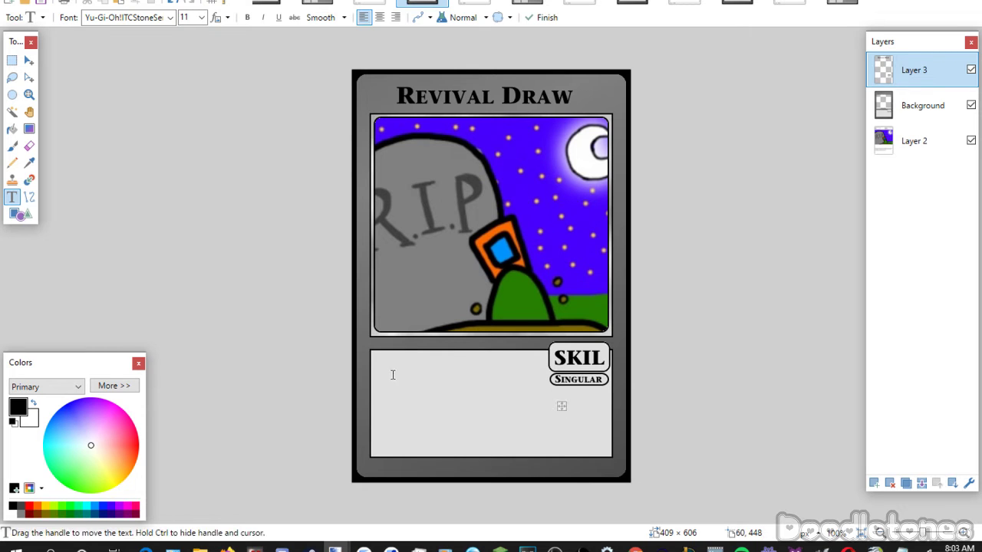
{"action": "left_click", "coordinate": [5, 61]}
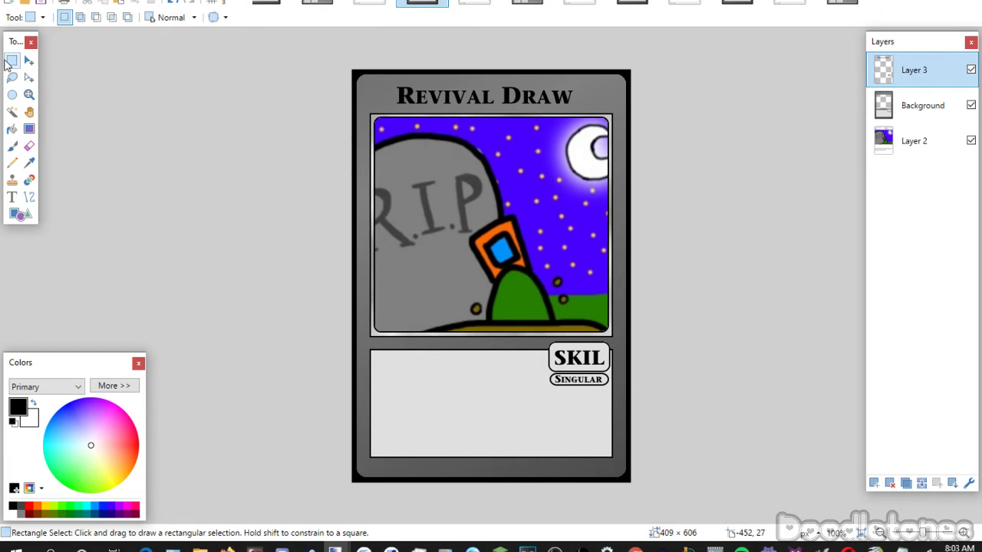
Paste the Revival Draw effect text into the description box on a new layer, using Yu-Gi-Oh! Matrix Book at size 11.
{"action": "key", "text": "alt+Tab"}
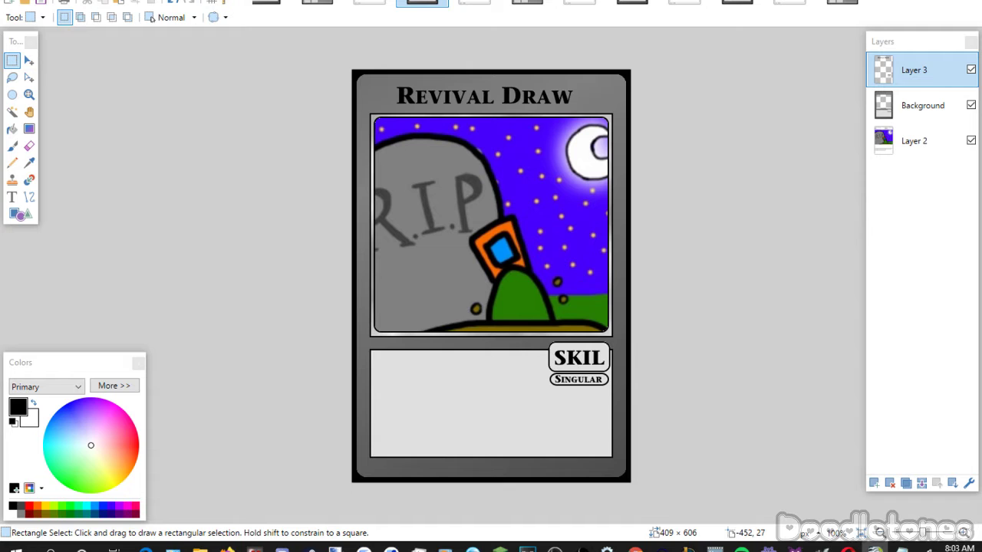
{"action": "left_click", "coordinate": [12, 197]}
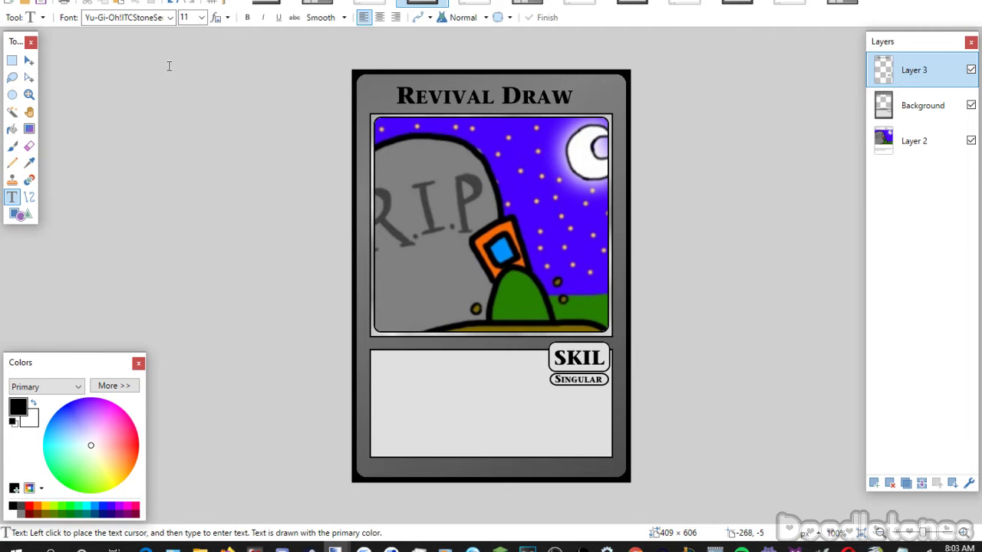
{"action": "left_click", "coordinate": [170, 17]}
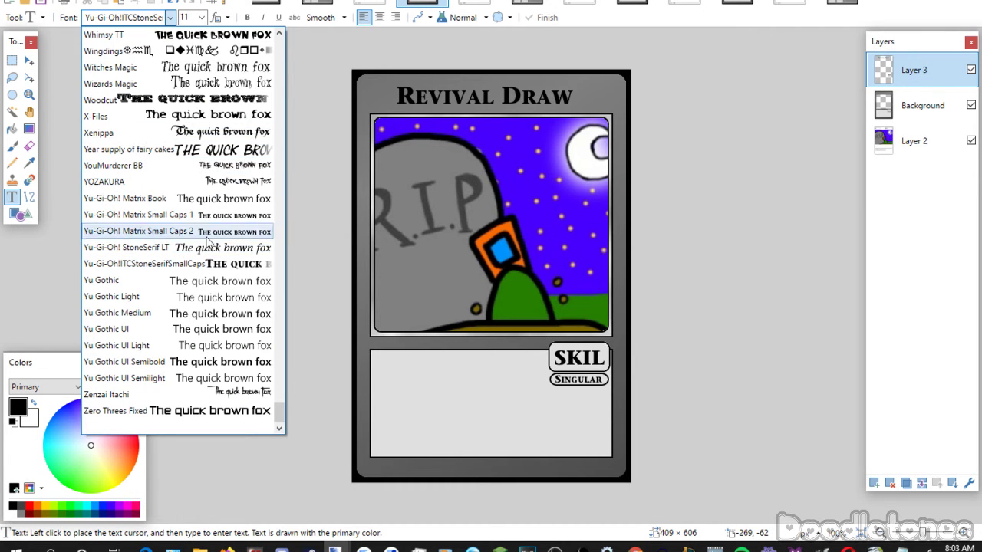
{"action": "left_click", "coordinate": [206, 208]}
{"action": "left_click", "coordinate": [874, 483]}
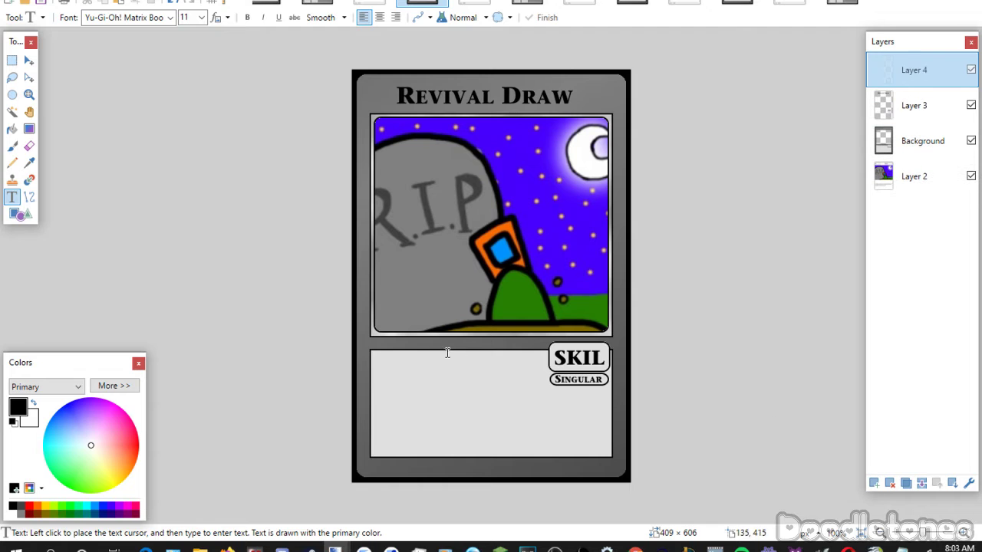
{"action": "left_click", "coordinate": [392, 363]}
{"action": "key", "text": "ctrl+v"}
{"action": "left_click_drag", "start_coordinate": [397, 388], "coordinate": [382, 384]}
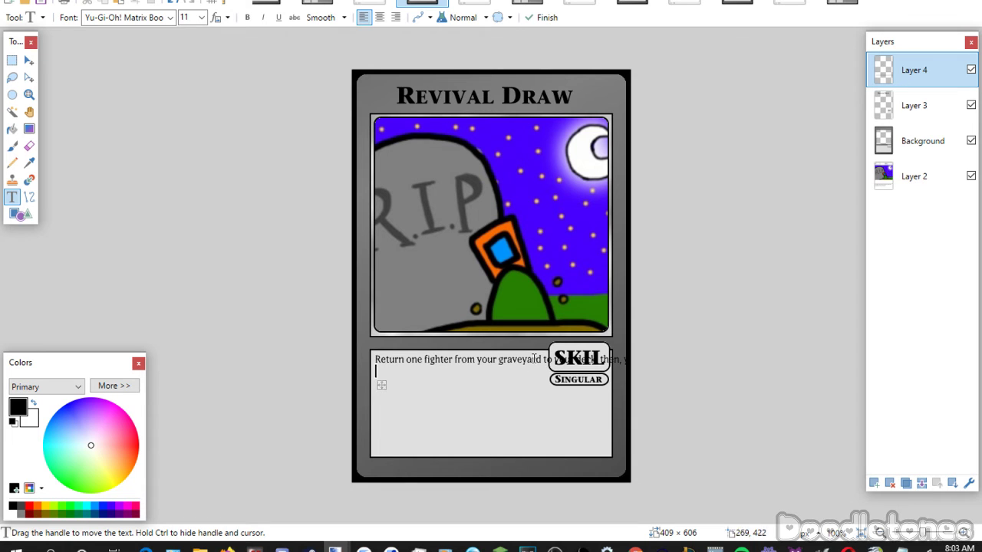
Break the effect text into three lines before "to your deck" and "draws one card", and finish the text.
{"action": "key", "text": "Return"}
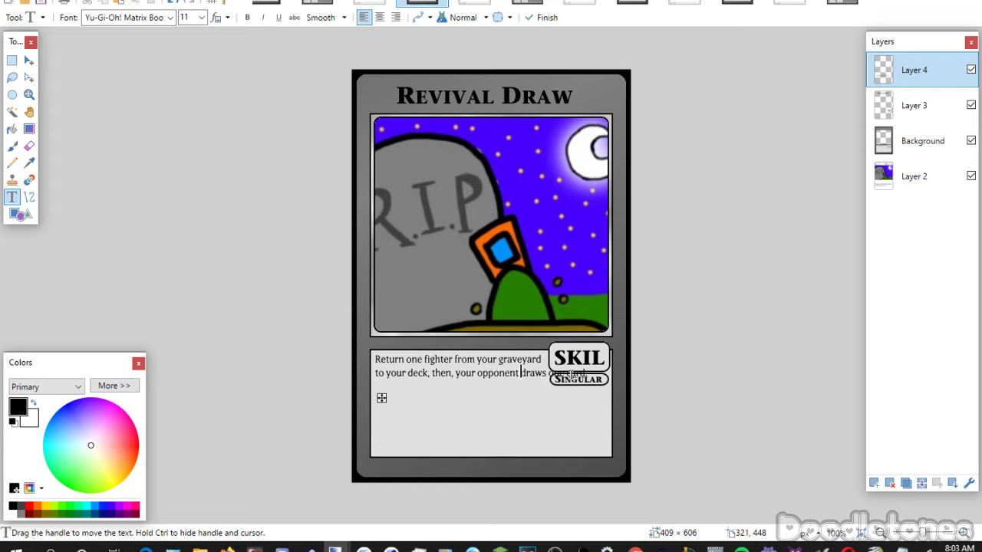
{"action": "key", "text": "Return"}
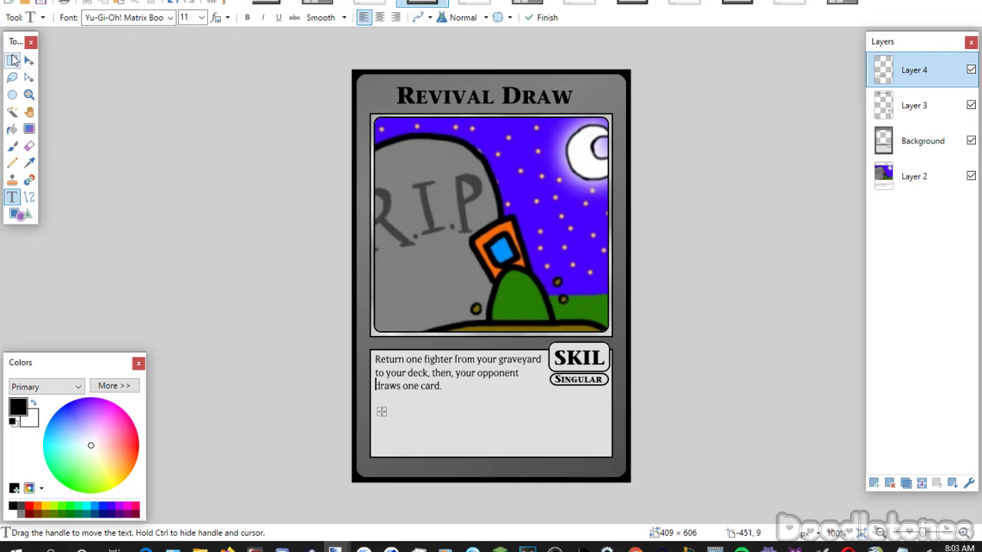
{"action": "left_click", "coordinate": [182, 152]}
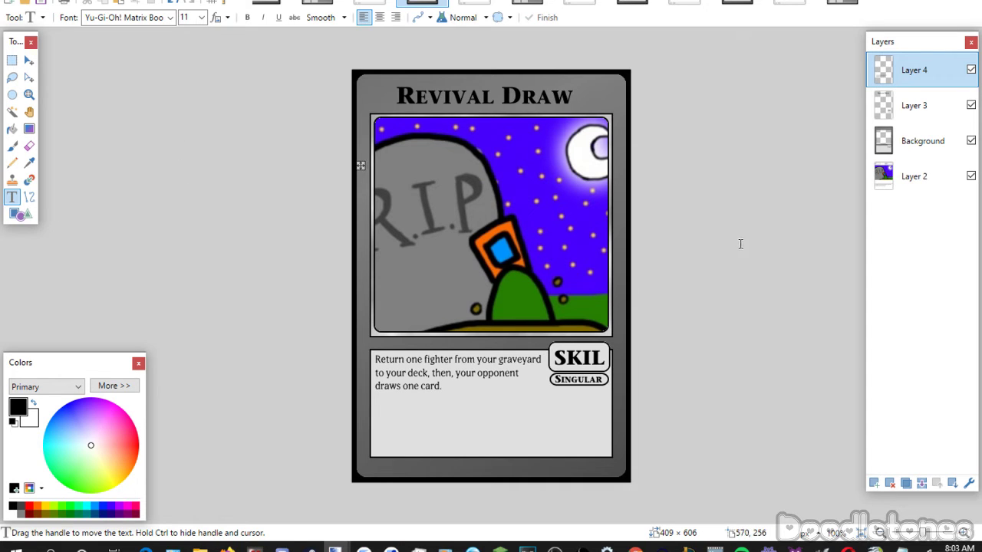
Merge all layers of the rebuilt Revival Draw card into one and close the old card's image.
{"action": "left_click", "coordinate": [919, 483]}
{"action": "left_click", "coordinate": [919, 483]}
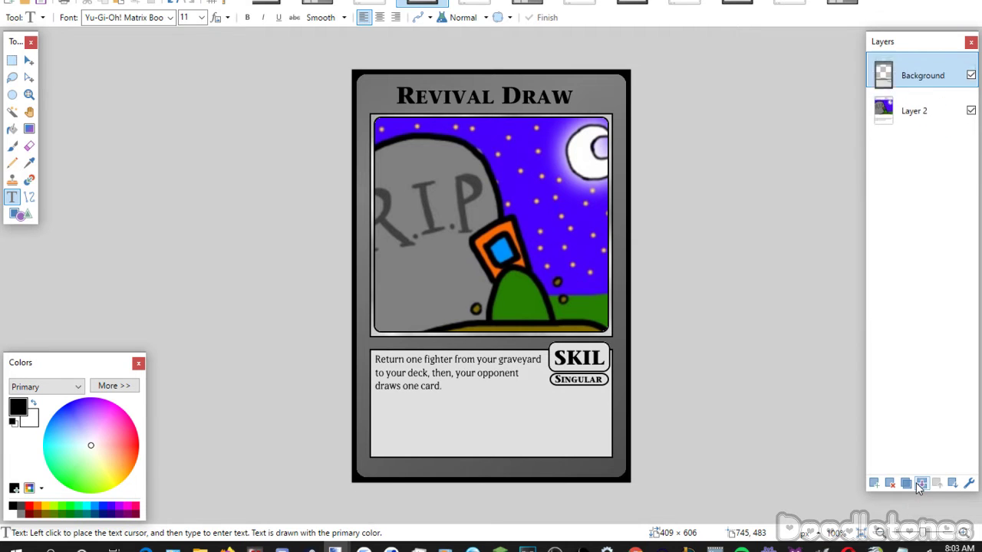
{"action": "left_click", "coordinate": [919, 483]}
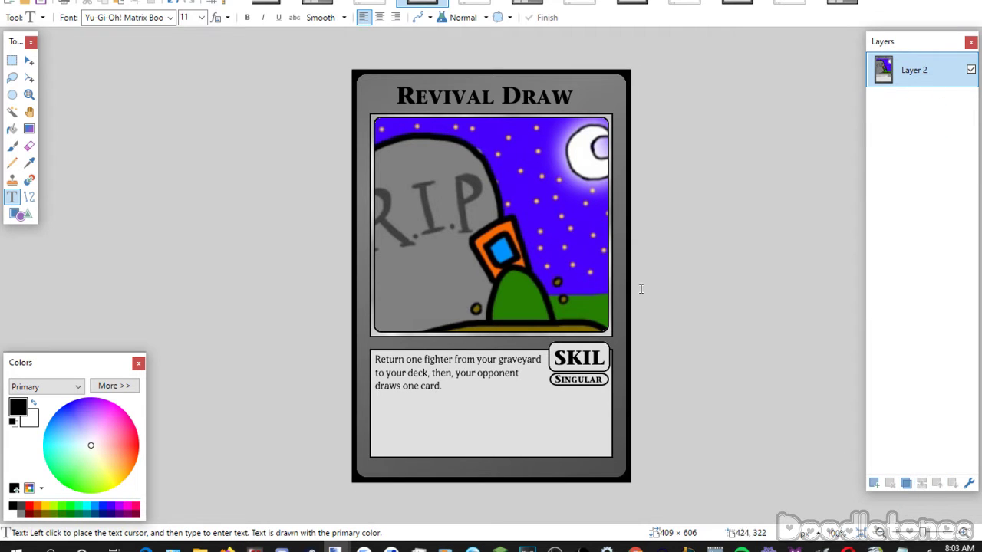
{"action": "left_click", "coordinate": [371, 2]}
{"action": "left_click", "coordinate": [391, 2]}
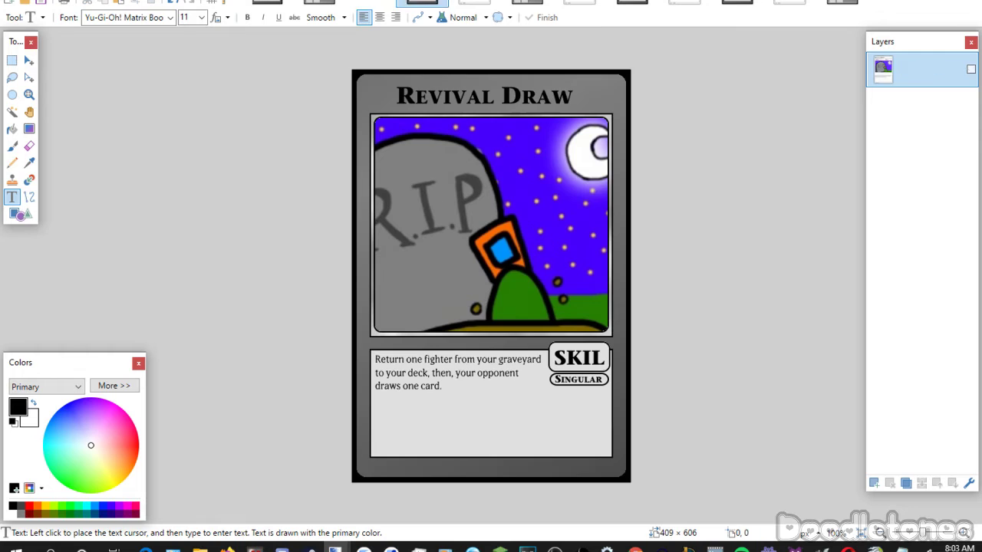
Copy the entire old Dungeon Mimic card and paste it on a new layer beneath the blank template with two stat boxes.
{"action": "left_click", "coordinate": [420, 3]}
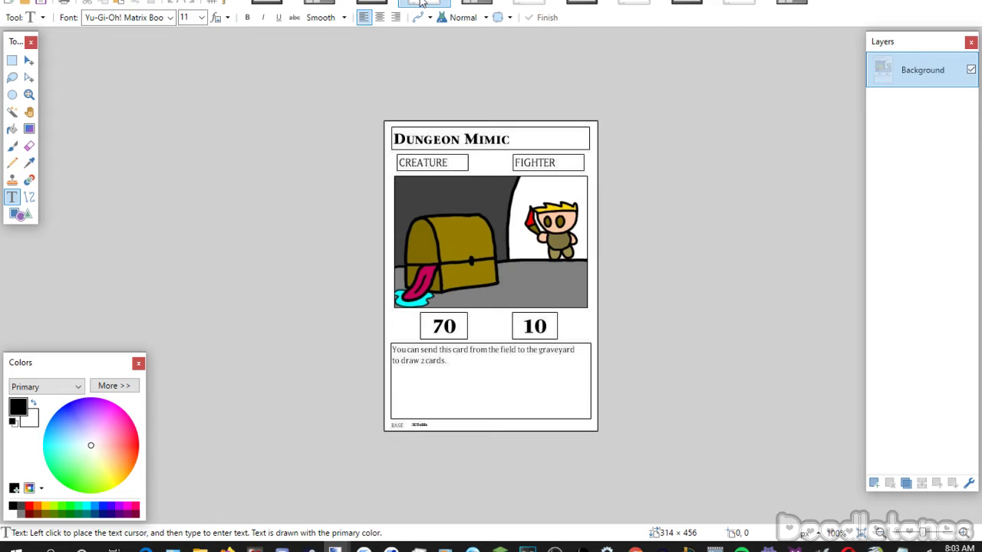
{"action": "key", "text": "ctrl+a"}
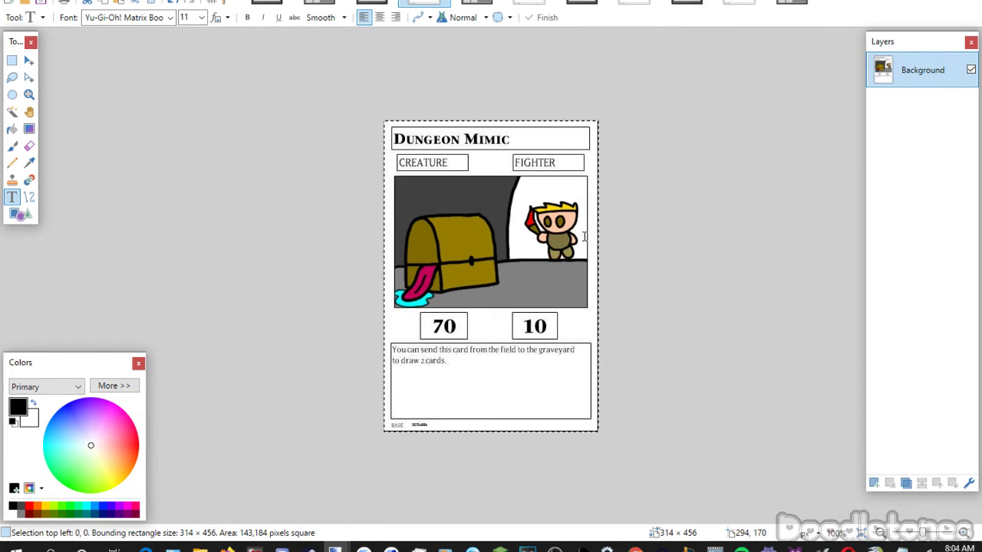
{"action": "left_click", "coordinate": [476, 3]}
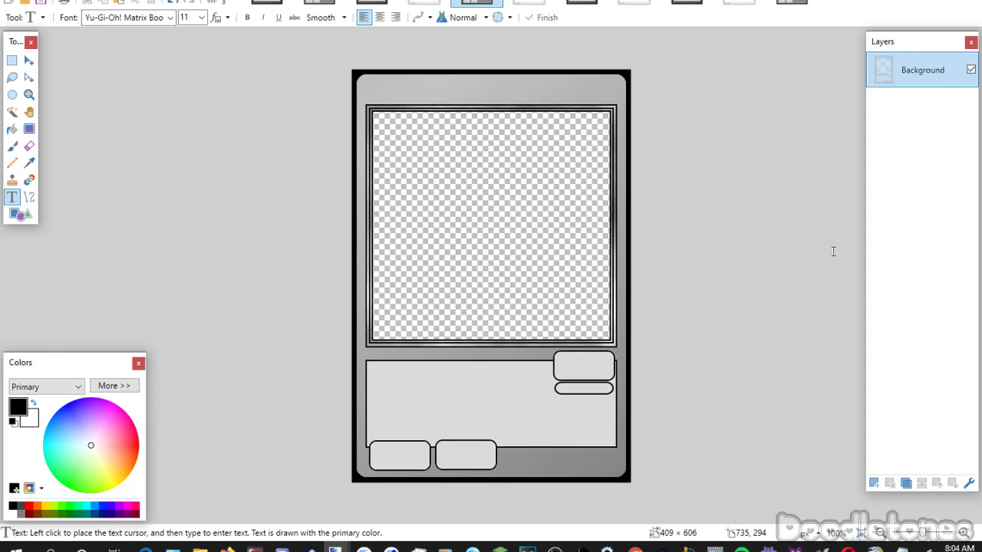
{"action": "left_click", "coordinate": [874, 483]}
{"action": "left_click", "coordinate": [952, 483]}
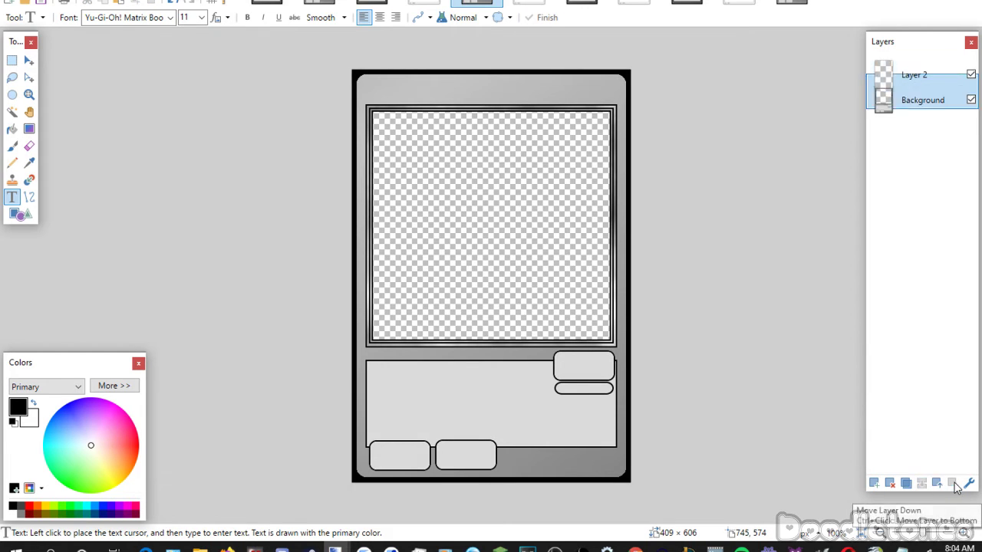
{"action": "key", "text": "ctrl+v"}
Enlarge the pasted card to about 558 × 810 pixels and position it so the chest artwork fills the template's picture frame.
{"action": "left_click_drag", "start_coordinate": [565, 231], "coordinate": [663, 246]}
{"action": "left_click_drag", "start_coordinate": [525, 263], "coordinate": [511, 297]}
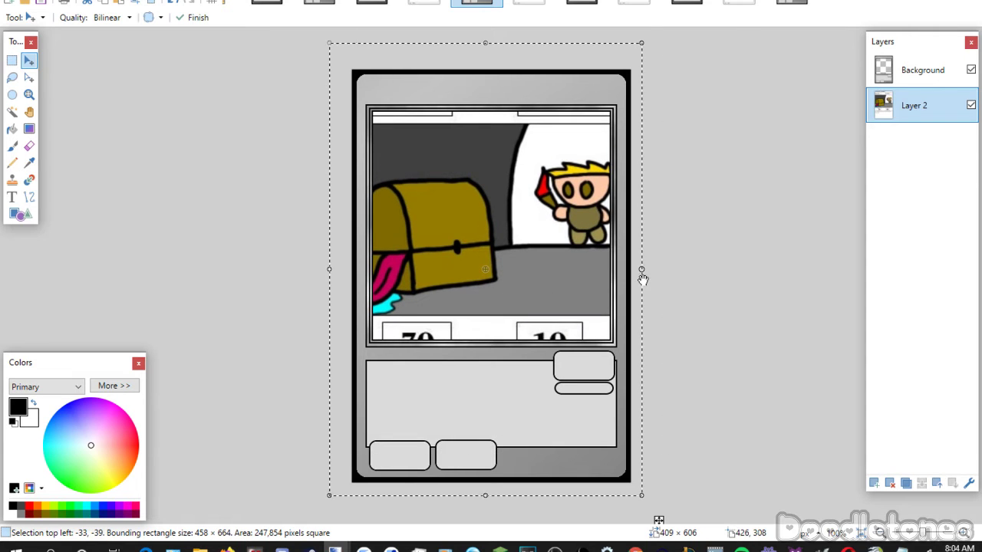
{"action": "left_click_drag", "start_coordinate": [643, 274], "coordinate": [673, 283]}
{"action": "left_click_drag", "start_coordinate": [548, 289], "coordinate": [545, 298]}
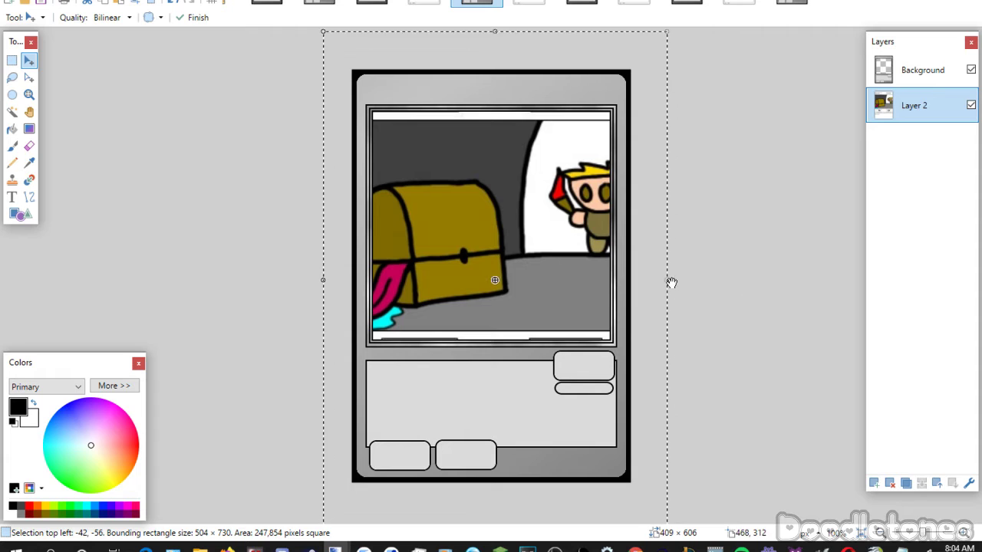
{"action": "left_click_drag", "start_coordinate": [671, 280], "coordinate": [621, 299]}
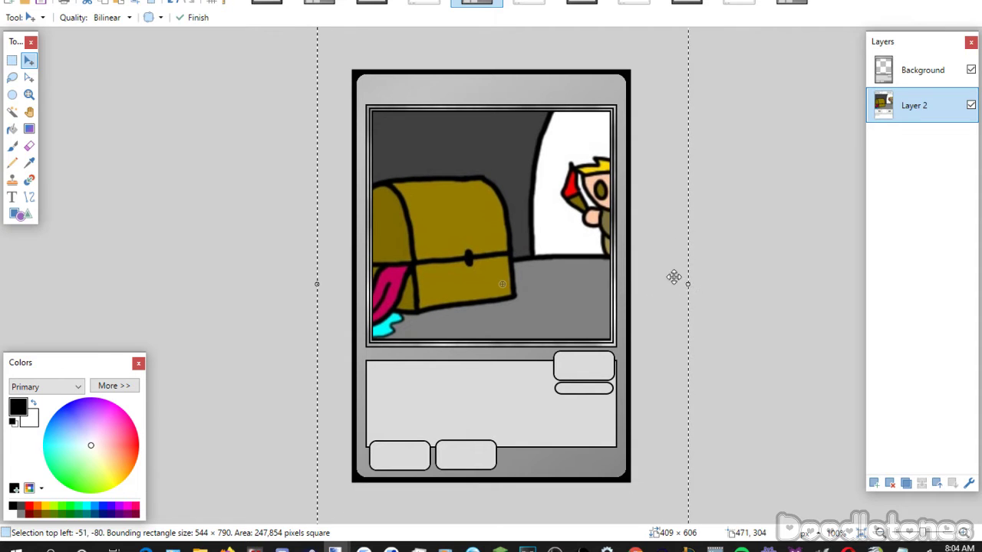
{"action": "left_click_drag", "start_coordinate": [691, 281], "coordinate": [646, 287]}
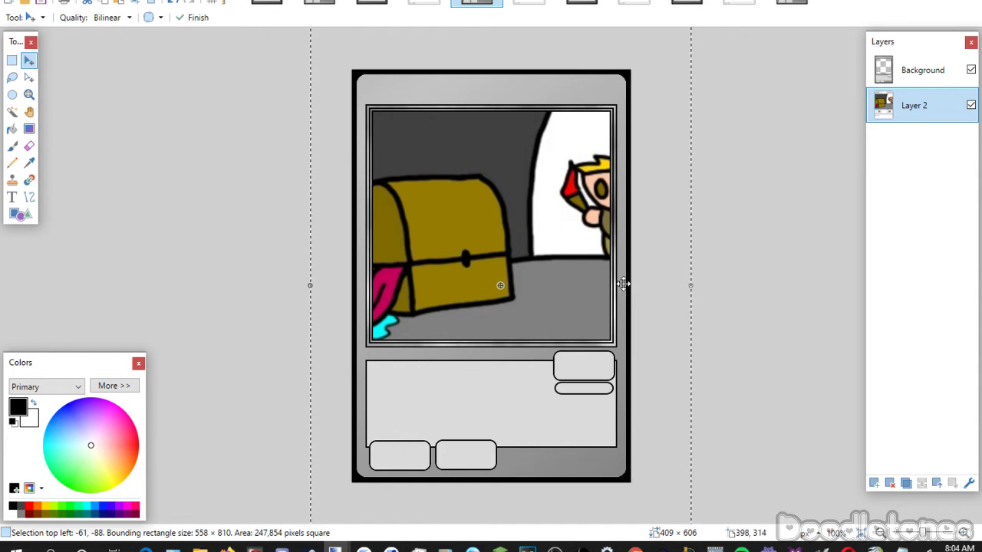
{"action": "left_click", "coordinate": [12, 60]}
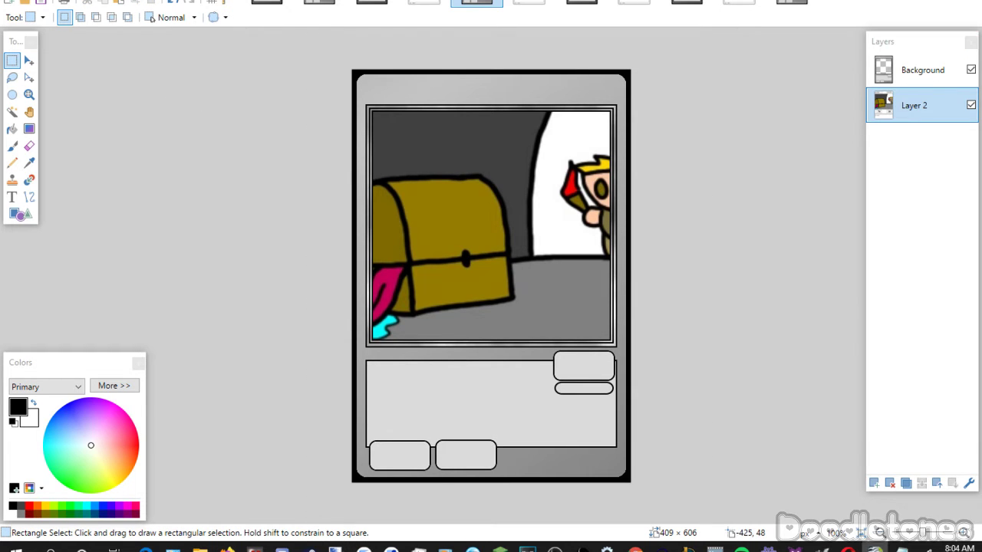
Add the title "Dungeon Mimic" on a new top layer in the Yu-Gi-Oh! ITC Stone font at size 26, centred above the artwork.
{"action": "left_click", "coordinate": [12, 197]}
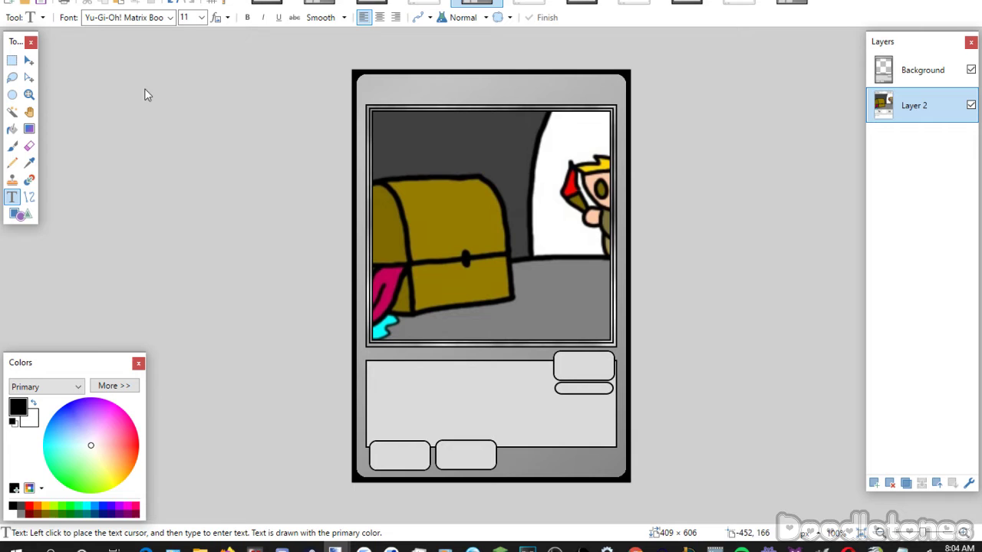
{"action": "left_click", "coordinate": [171, 19]}
{"action": "left_click", "coordinate": [184, 266]}
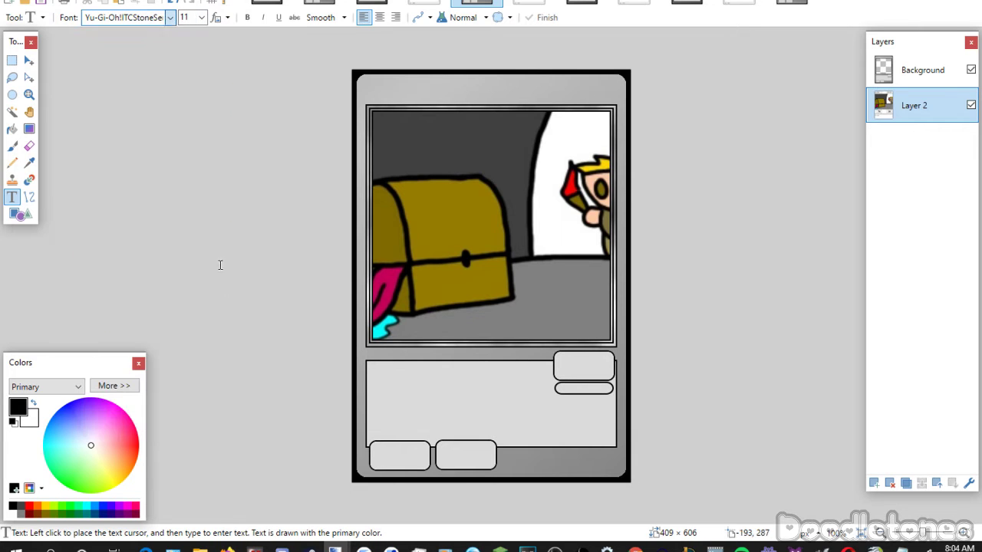
{"action": "left_click", "coordinate": [201, 17]}
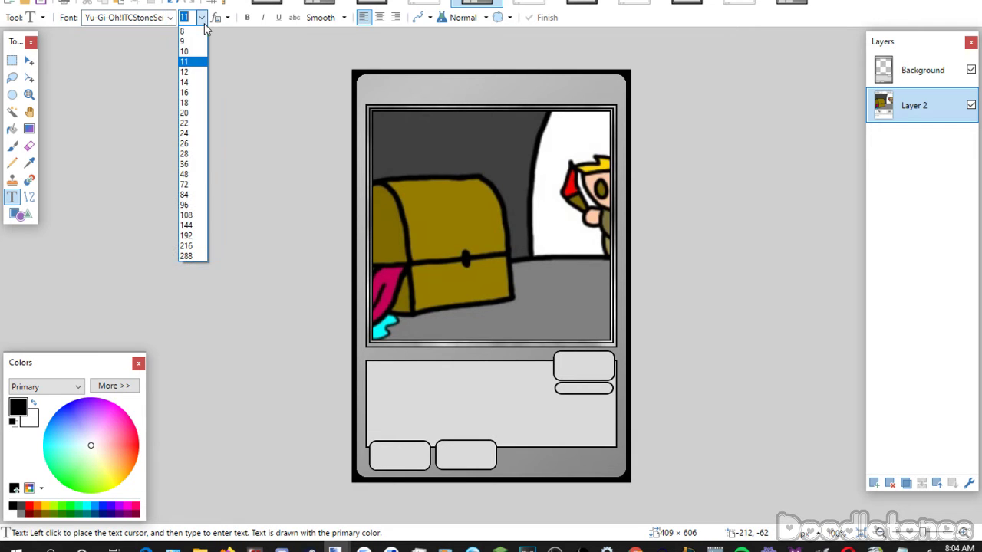
{"action": "left_click", "coordinate": [184, 143]}
{"action": "left_click", "coordinate": [935, 73]}
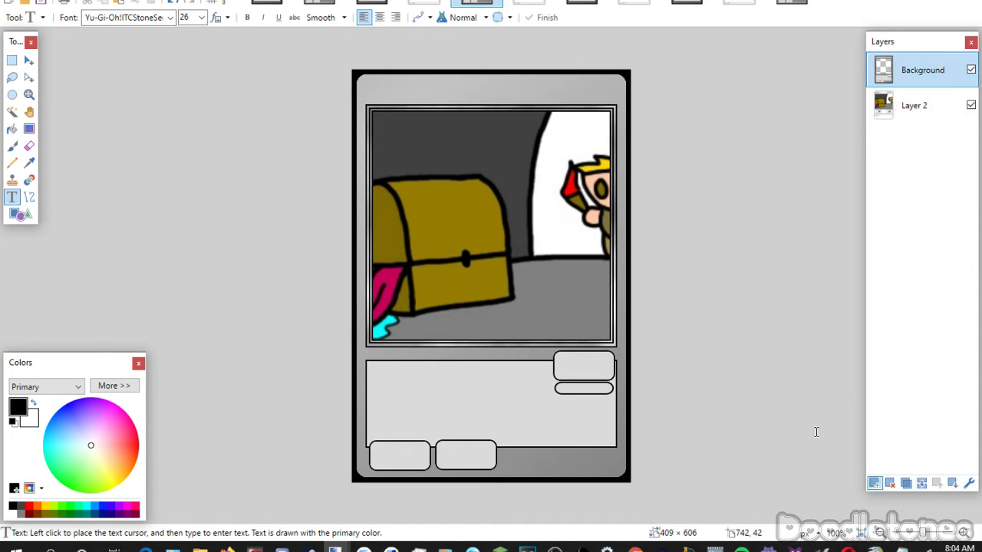
{"action": "key", "text": "ctrl+shift+n"}
{"action": "left_click", "coordinate": [393, 76]}
{"action": "type", "text": "Dungeon Mimic"}
{"action": "key", "text": "Return"}
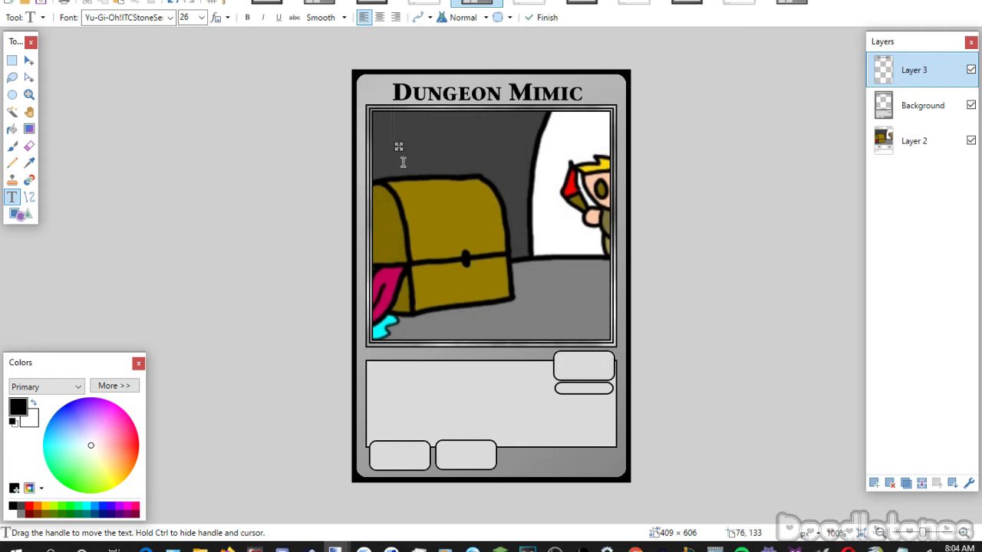
{"action": "left_click_drag", "start_coordinate": [395, 147], "coordinate": [396, 147]}
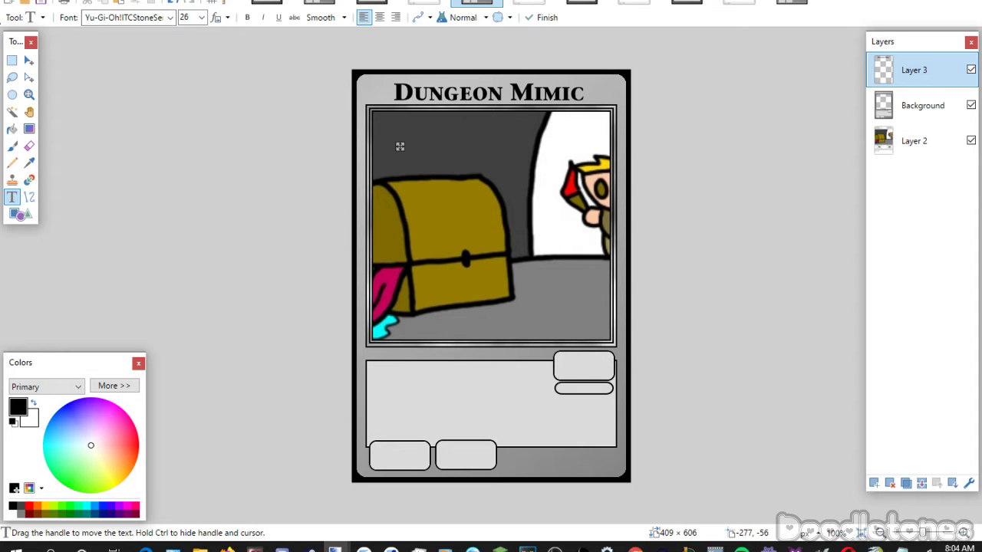
Add the type label "FIGH" at size 22 inside the large box above the description area.
{"action": "key", "text": "s"}
{"action": "key", "text": "t"}
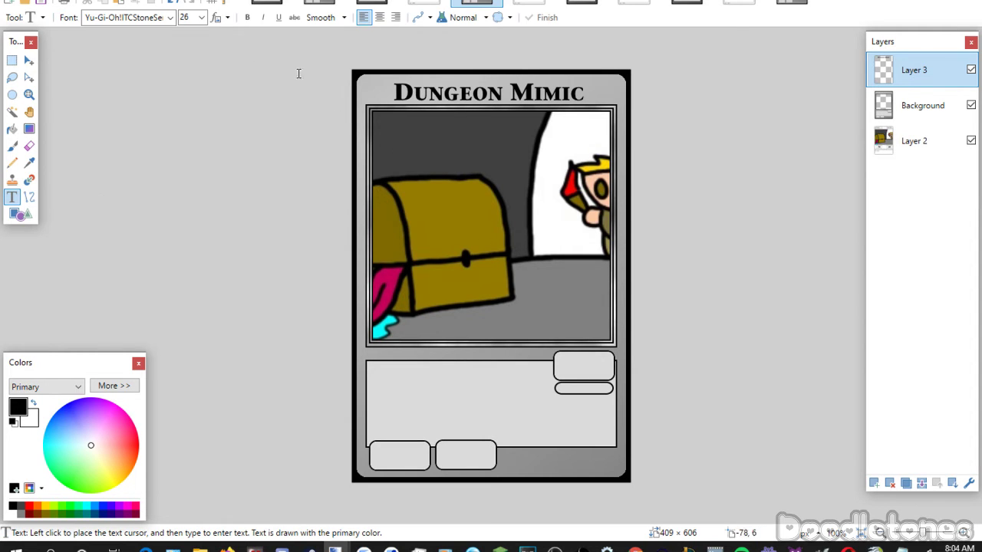
{"action": "left_click", "coordinate": [557, 358]}
{"action": "type", "text": "FIGH"}
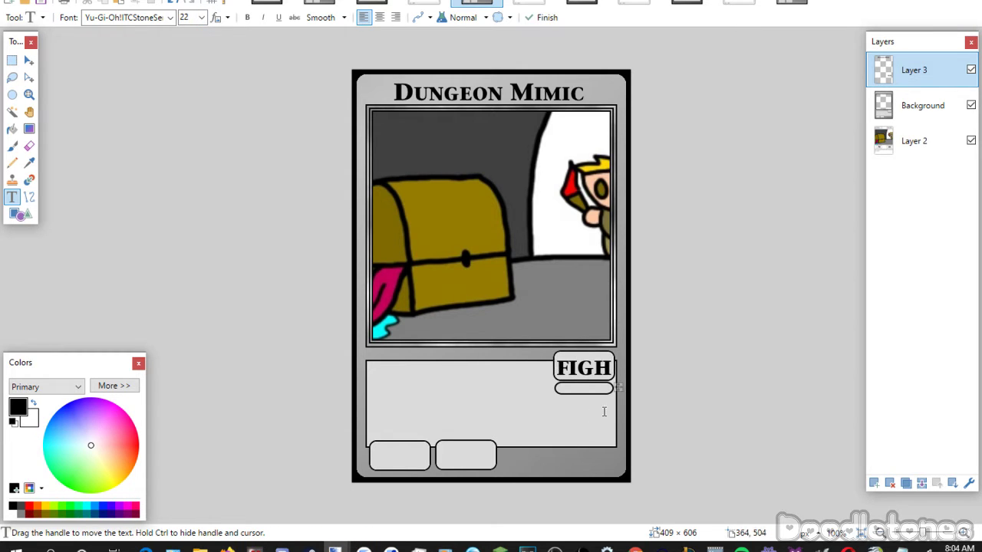
Add the label "Creature" at size 11 and fit it inside the small extra box.
{"action": "left_click", "coordinate": [573, 410]}
{"action": "key", "text": "alt+Tab"}
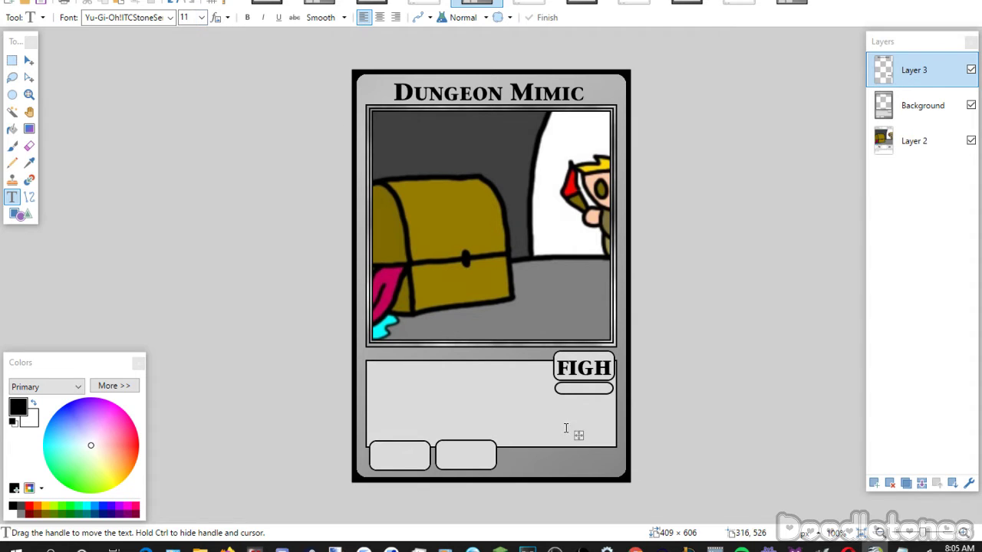
{"action": "left_click_drag", "start_coordinate": [575, 437], "coordinate": [566, 416]}
{"action": "type", "text": "Creature"}
Add the stat values 70 and 10 at size 28, centring each in its own stat box.
{"action": "left_click", "coordinate": [387, 461]}
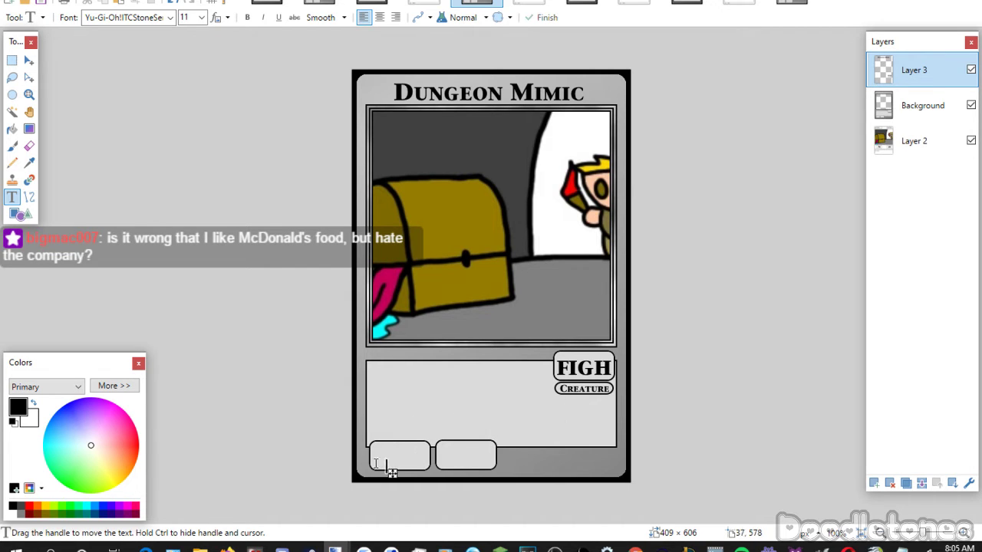
{"action": "scroll", "coordinate": [200, 24], "scroll_direction": "down", "scroll_amount": 2}
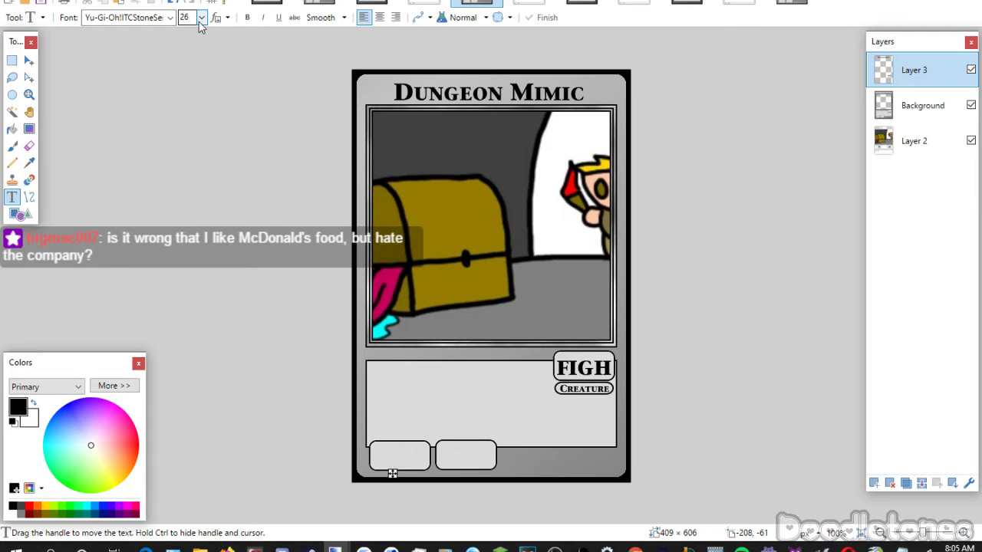
{"action": "scroll", "coordinate": [201, 26], "scroll_direction": "down", "scroll_amount": 1}
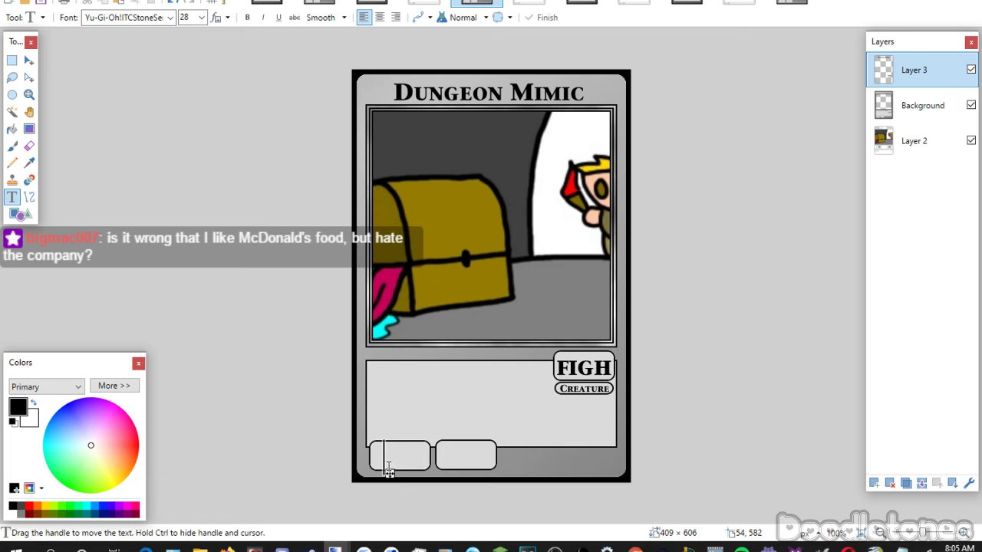
{"action": "type", "text": "70"}
{"action": "mouse_move", "coordinate": [420, 472]}
{"action": "left_mouse_down"}
{"action": "mouse_move", "coordinate": [427, 458]}
{"action": "mouse_move", "coordinate": [423, 469]}
{"action": "left_mouse_up"}
{"action": "left_click", "coordinate": [462, 461]}
{"action": "type", "text": "10"}
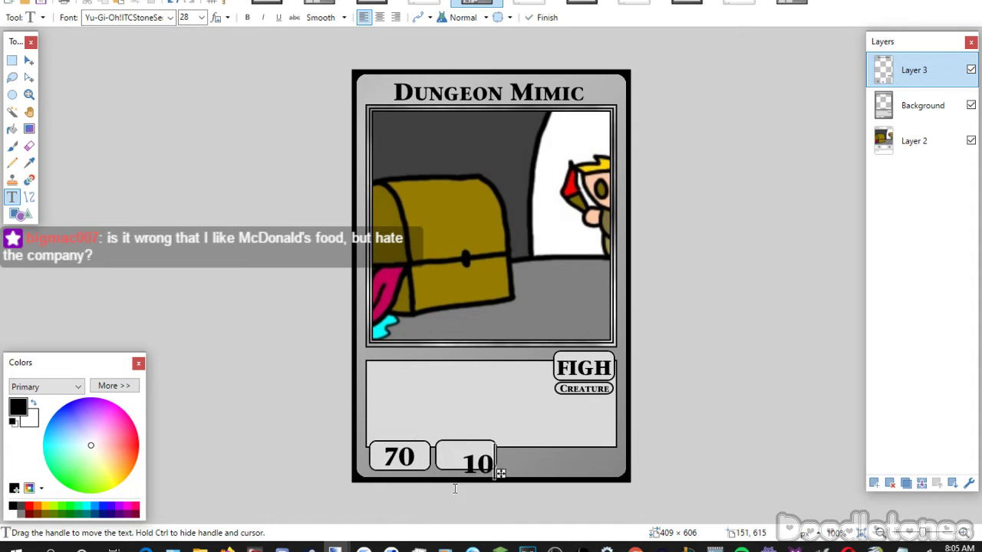
{"action": "left_click_drag", "start_coordinate": [500, 472], "coordinate": [491, 469]}
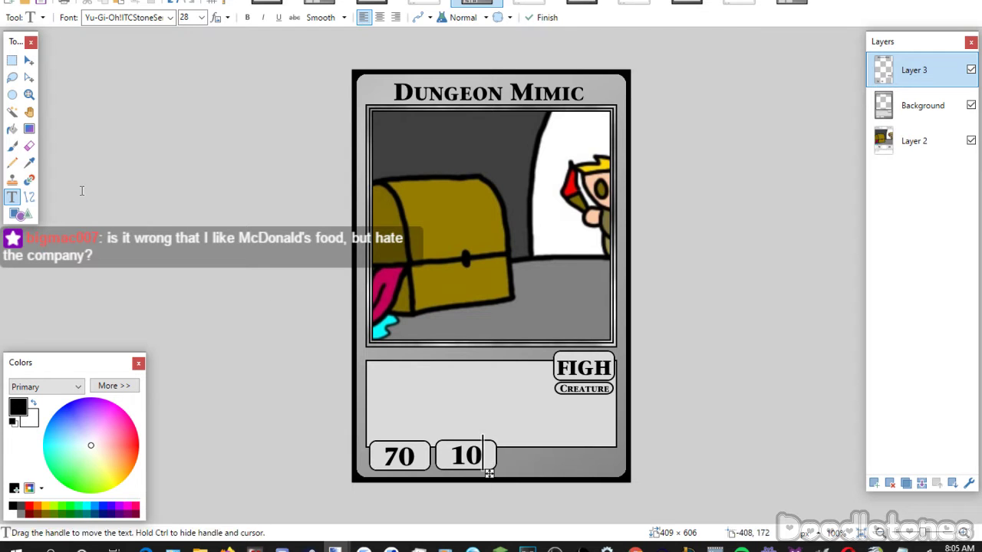
Paste the Dungeon Mimic effect text into the description box, using Yu-Gi-Oh! Matrix Book at size 11.
{"action": "left_click", "coordinate": [11, 60]}
{"action": "left_click", "coordinate": [12, 197]}
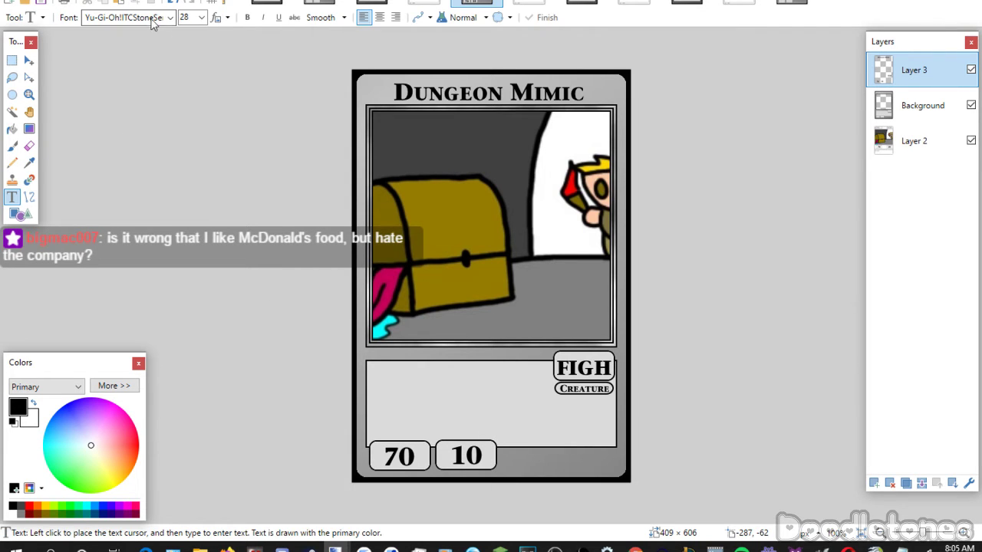
{"action": "left_click", "coordinate": [169, 17]}
{"action": "left_click", "coordinate": [221, 203]}
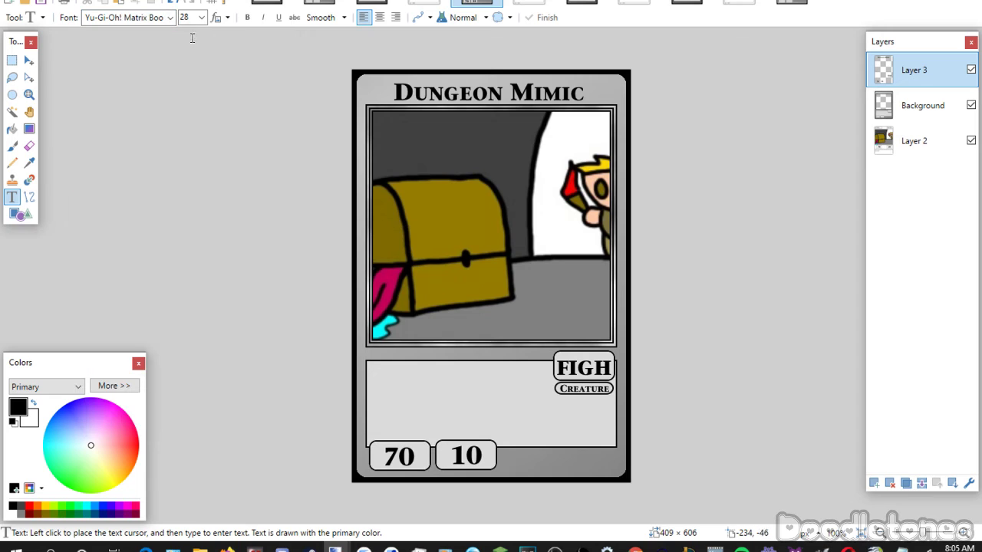
{"action": "scroll", "coordinate": [199, 17], "scroll_direction": "up", "scroll_amount": 3}
{"action": "key", "text": "alt+Tab"}
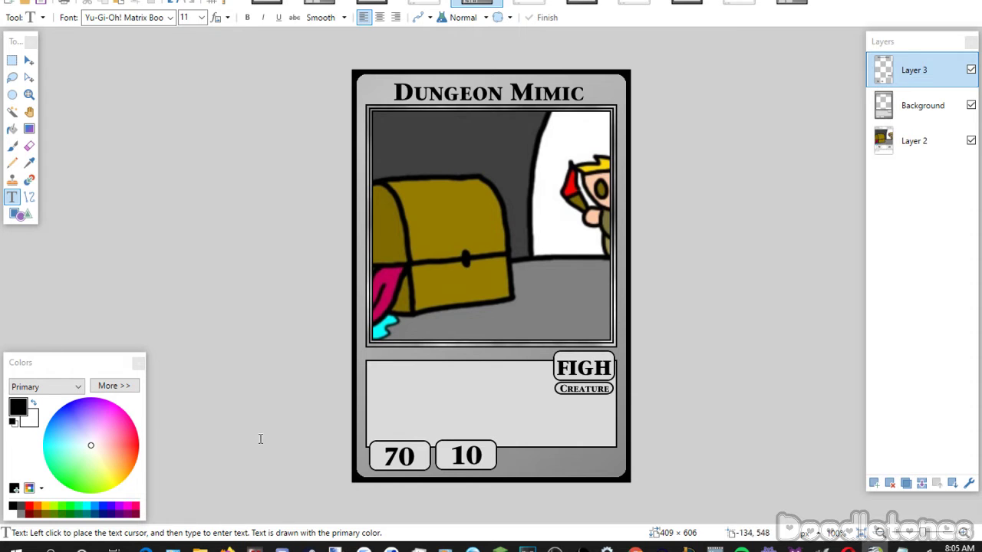
{"action": "left_click", "coordinate": [386, 375]}
{"action": "key", "text": "ctrl+v"}
{"action": "left_click_drag", "start_coordinate": [394, 403], "coordinate": [378, 397]}
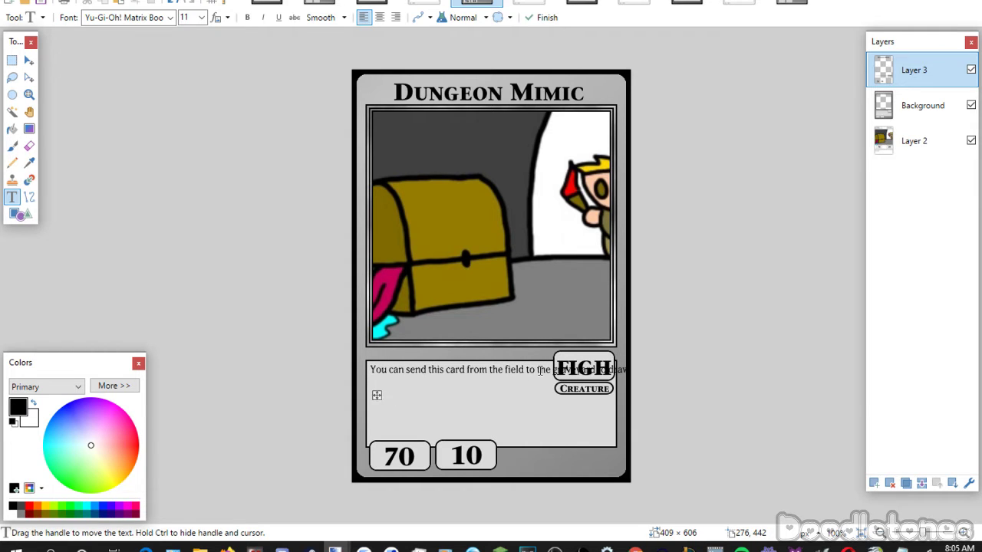
Break the effect text before "the graveyard", nudge it within the description box, and finish the text.
{"action": "key", "text": "Return"}
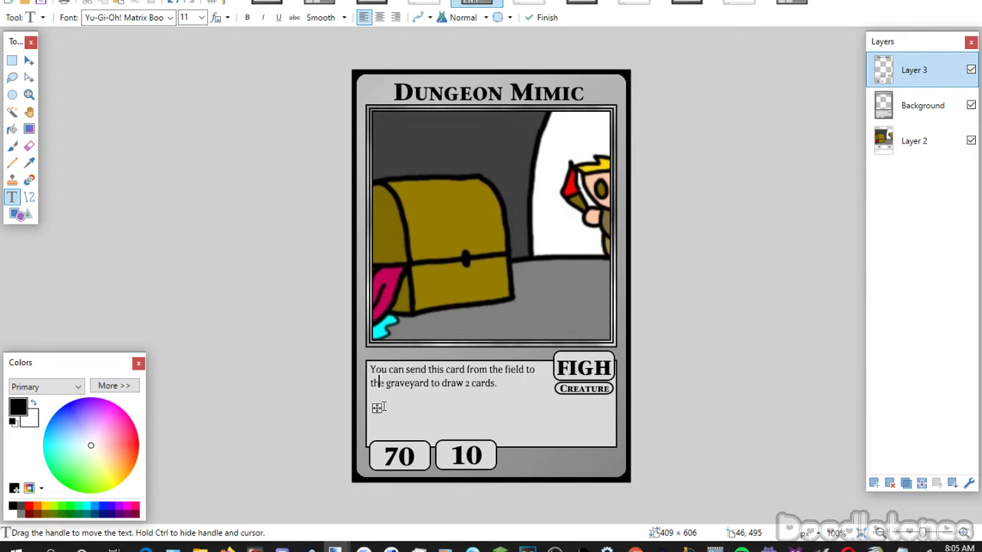
{"action": "left_click_drag", "start_coordinate": [379, 407], "coordinate": [380, 408]}
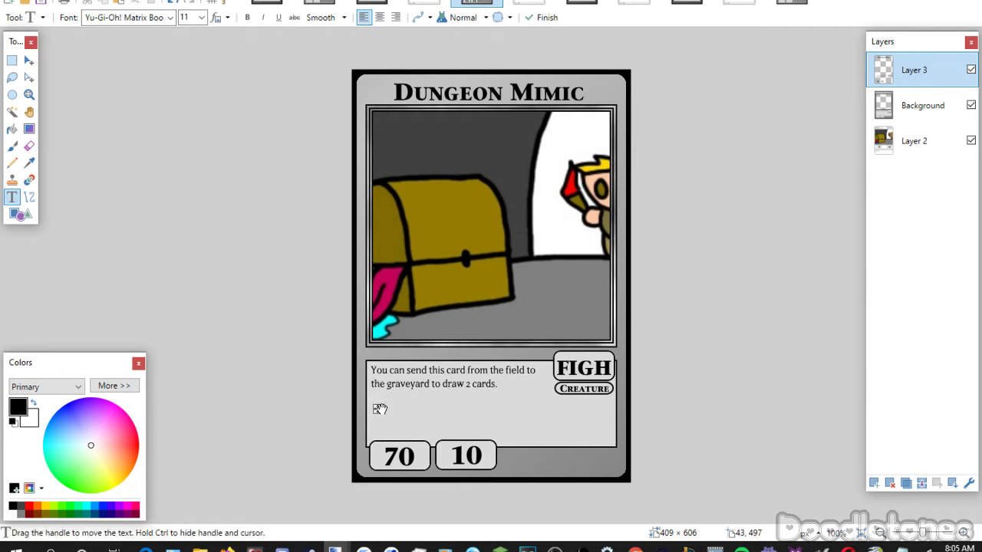
{"action": "left_click", "coordinate": [11, 60]}
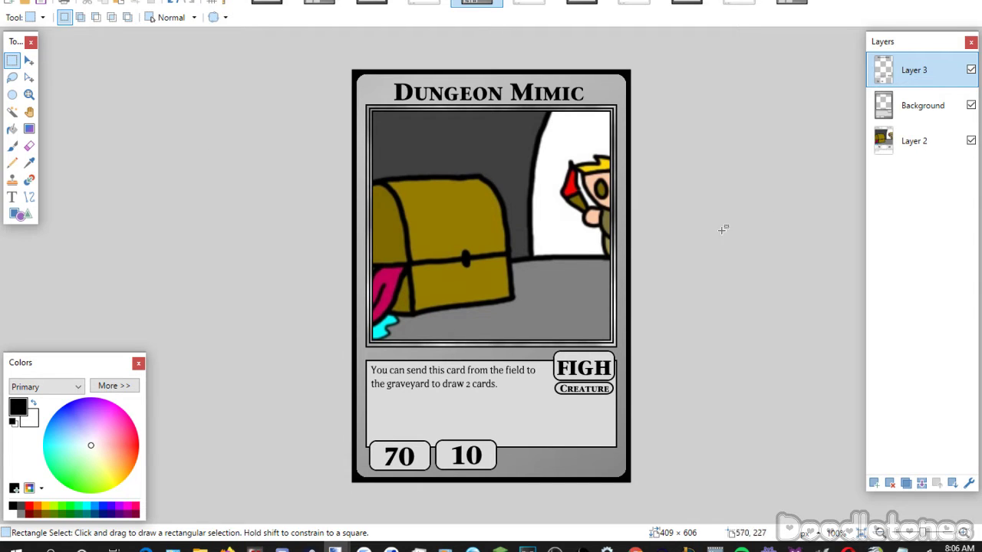
Merge all layers of the rebuilt Dungeon Mimic card into one and close the old card's image.
{"action": "left_click", "coordinate": [920, 482]}
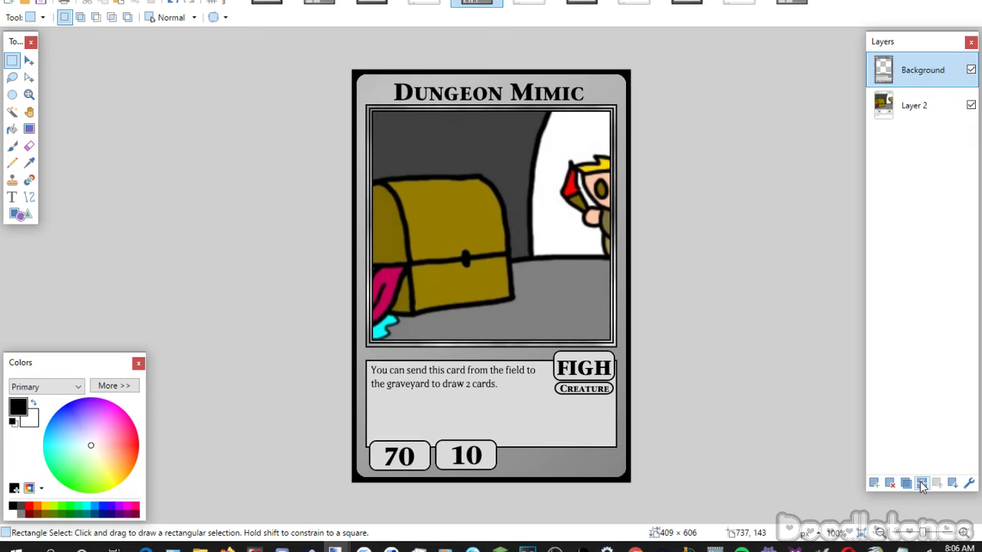
{"action": "left_click", "coordinate": [921, 483]}
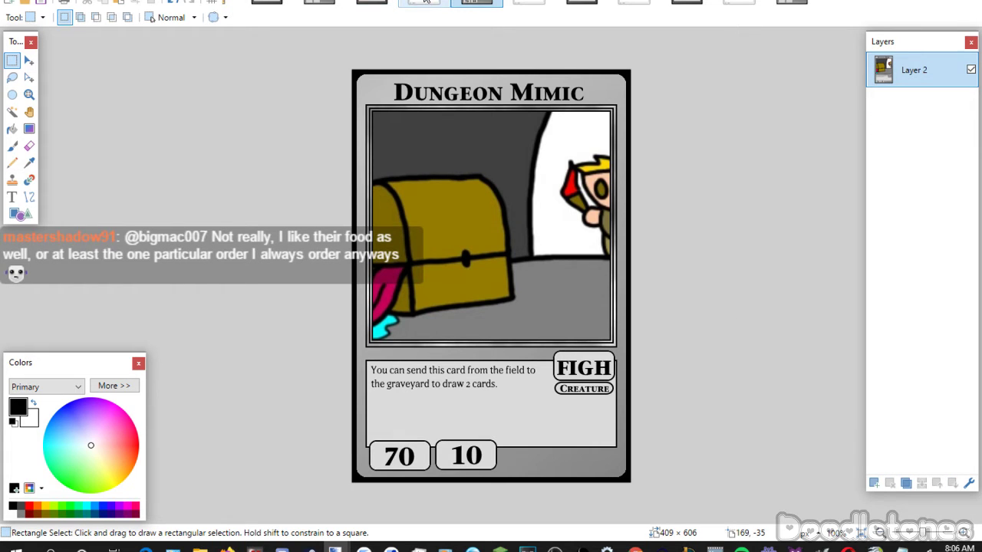
{"action": "left_click", "coordinate": [426, 1]}
{"action": "key", "text": "ctrl+w"}
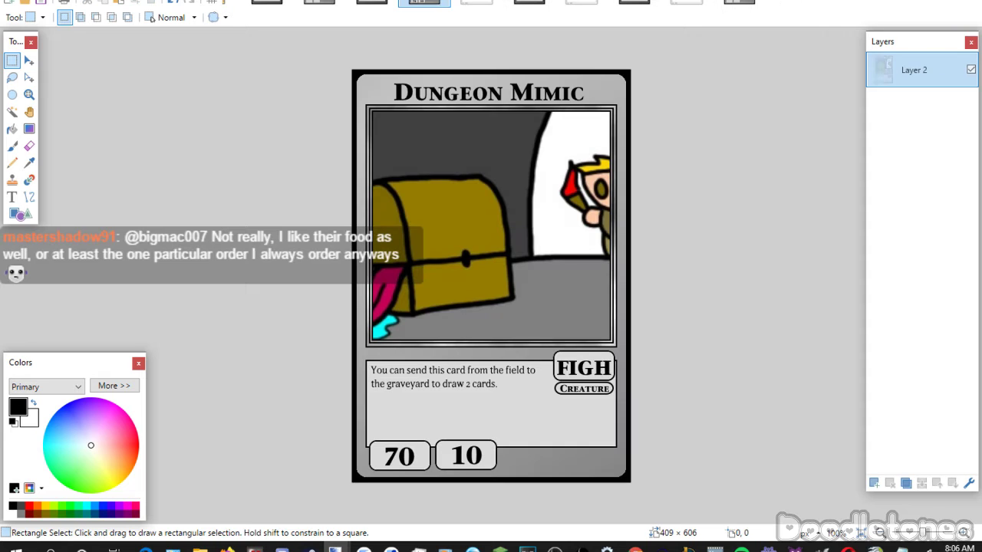
Copy the whole old Reversal! card and paste it onto a new layer beneath the blank skill template's Background layer.
{"action": "left_click", "coordinate": [372, 2]}
{"action": "left_click", "coordinate": [414, 1]}
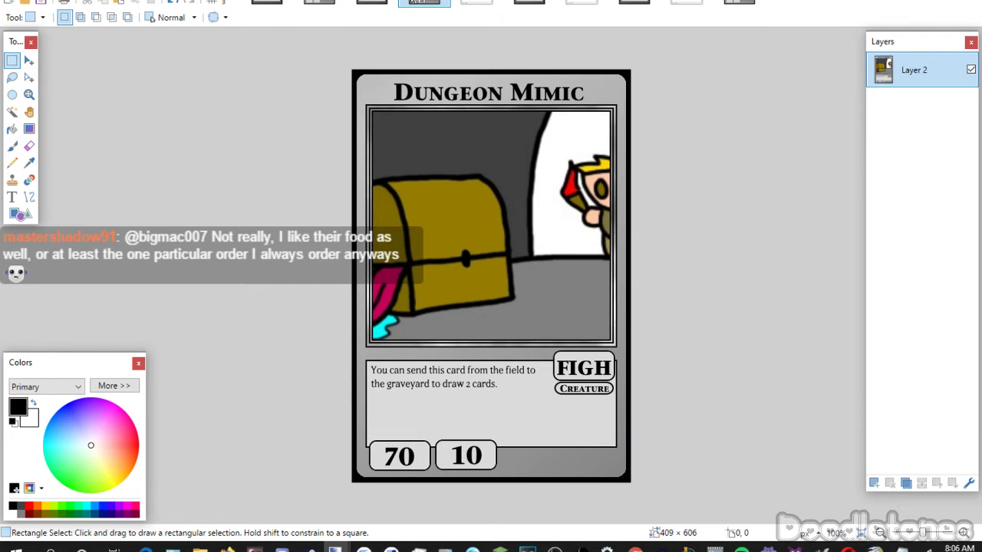
{"action": "left_click", "coordinate": [477, 3]}
{"action": "key", "text": "ctrl+a"}
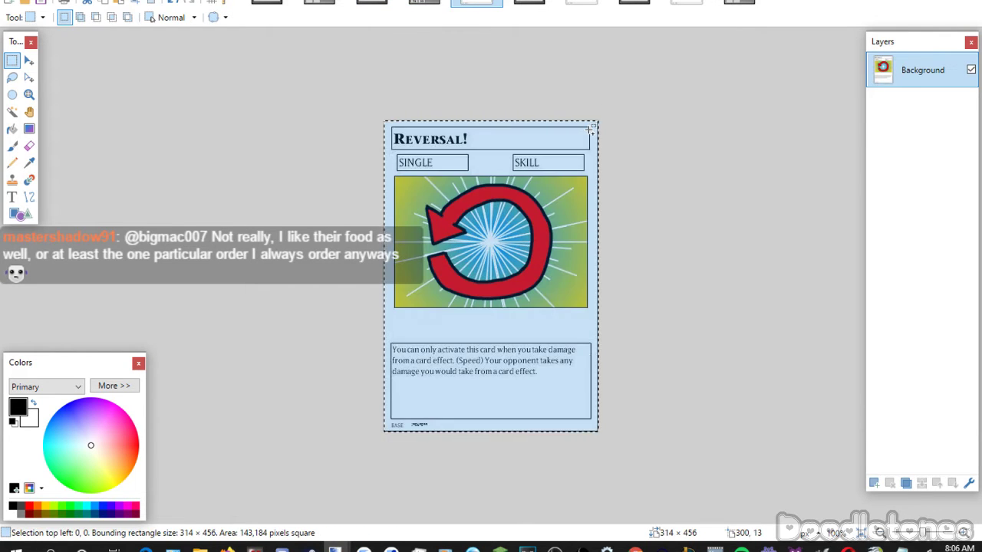
{"action": "left_click", "coordinate": [546, 3]}
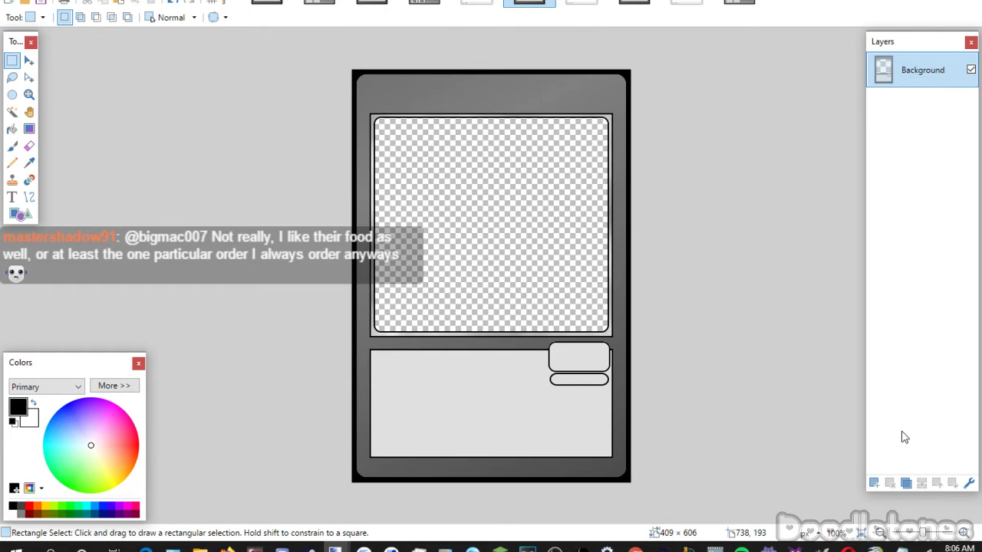
{"action": "left_click", "coordinate": [874, 483]}
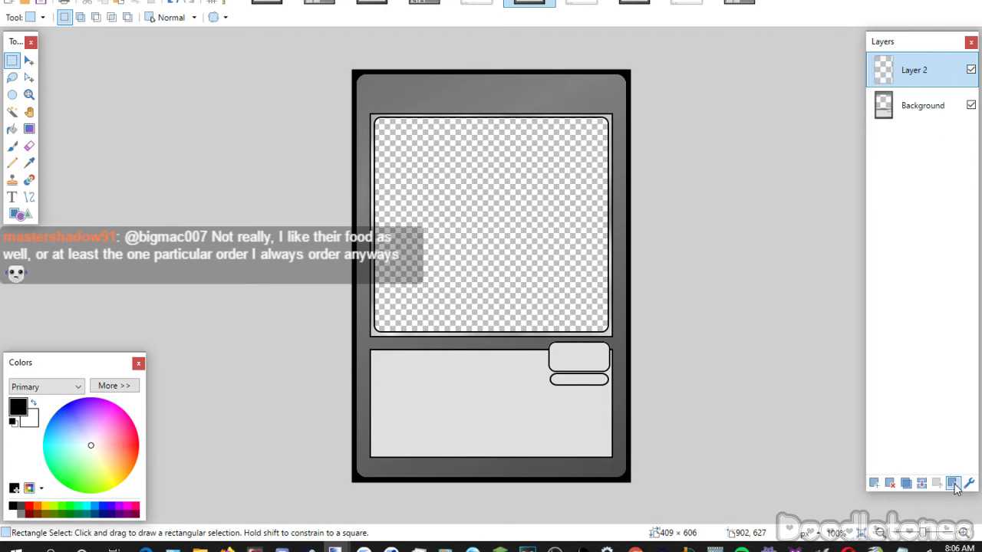
{"action": "left_click", "coordinate": [952, 483]}
{"action": "key", "text": "ctrl+v"}
Enlarge the pasted card to about 529 × 768 px and position it so the red arrow artwork fills the template's picture window.
{"action": "left_click_drag", "start_coordinate": [569, 228], "coordinate": [659, 280]}
{"action": "left_click_drag", "start_coordinate": [544, 243], "coordinate": [521, 268]}
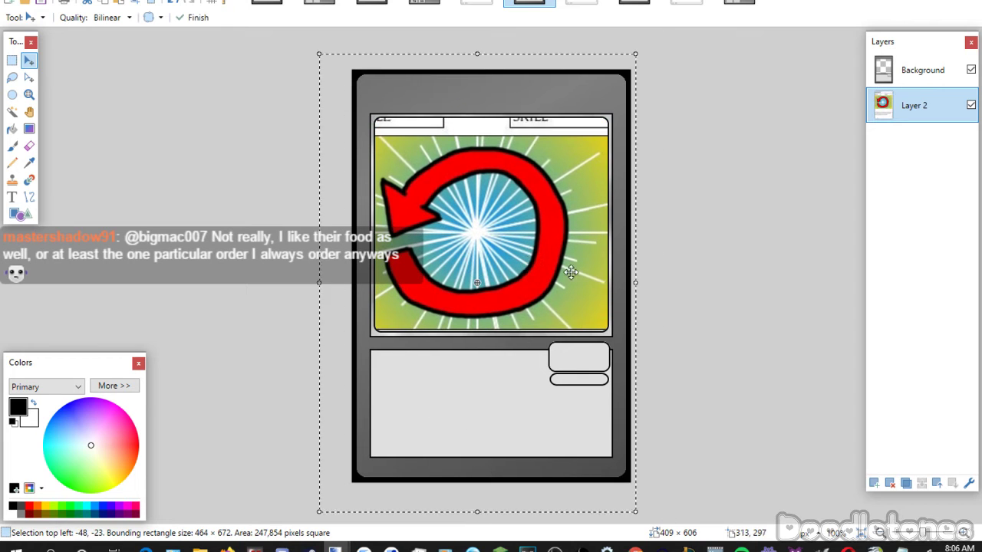
{"action": "left_click_drag", "start_coordinate": [636, 287], "coordinate": [677, 299]}
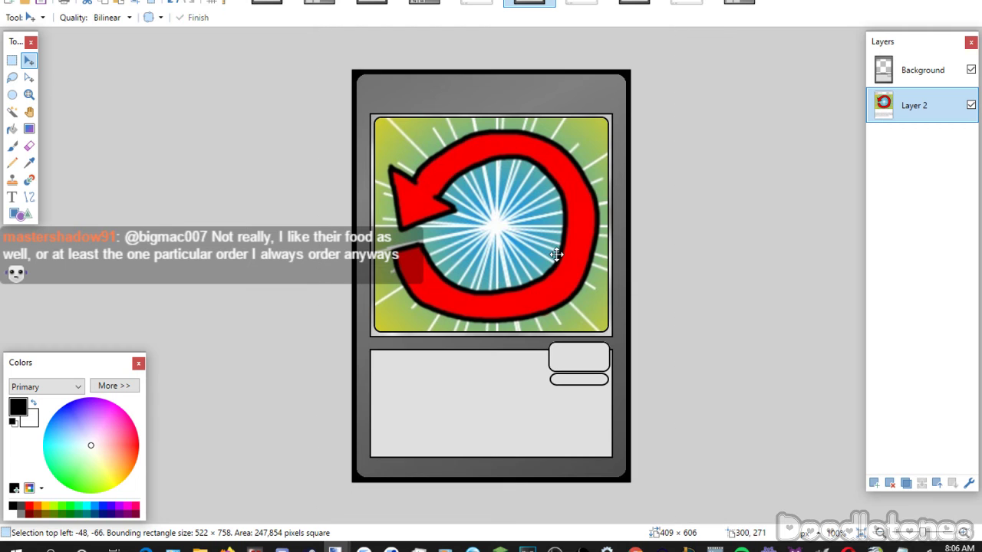
{"action": "left_click_drag", "start_coordinate": [556, 255], "coordinate": [547, 254]}
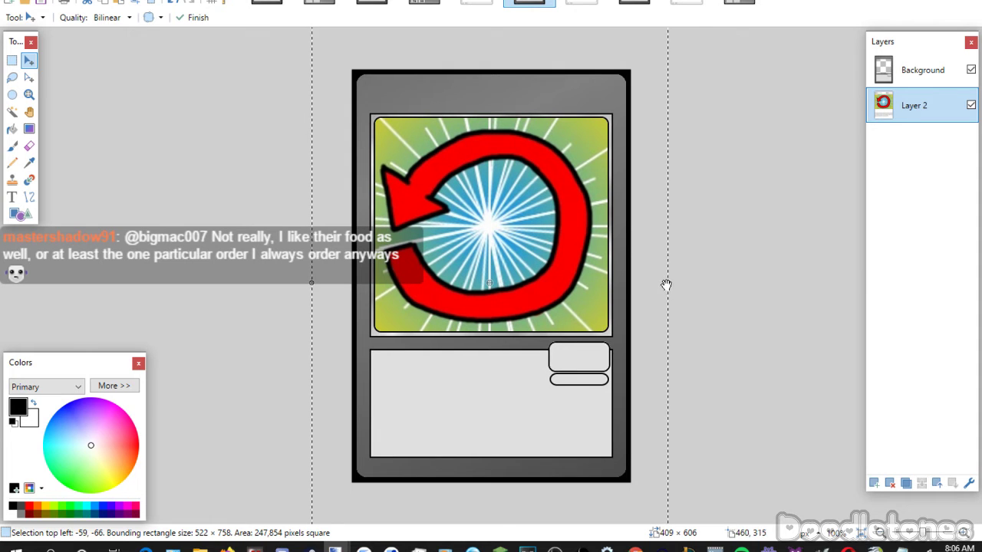
{"action": "left_click_drag", "start_coordinate": [667, 285], "coordinate": [673, 287]}
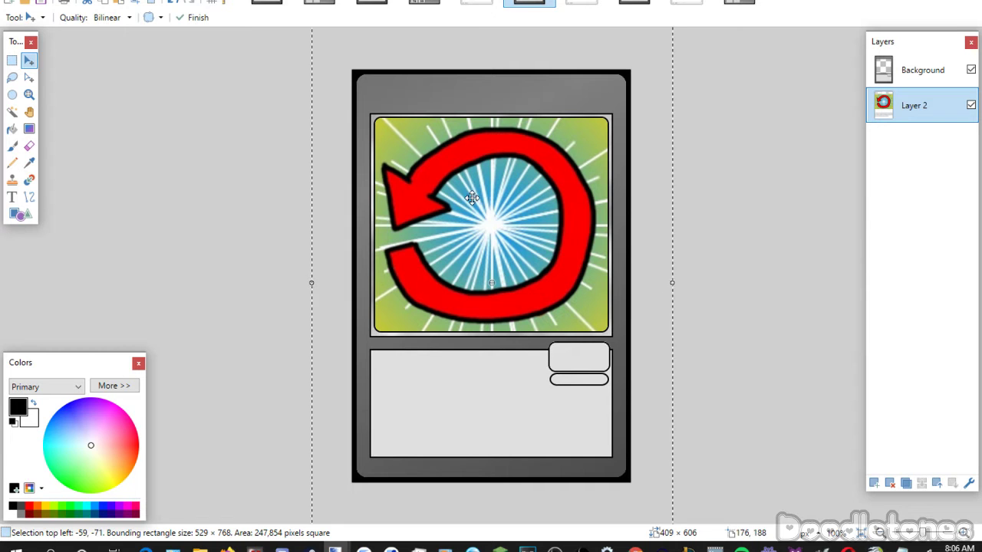
{"action": "left_click", "coordinate": [11, 60]}
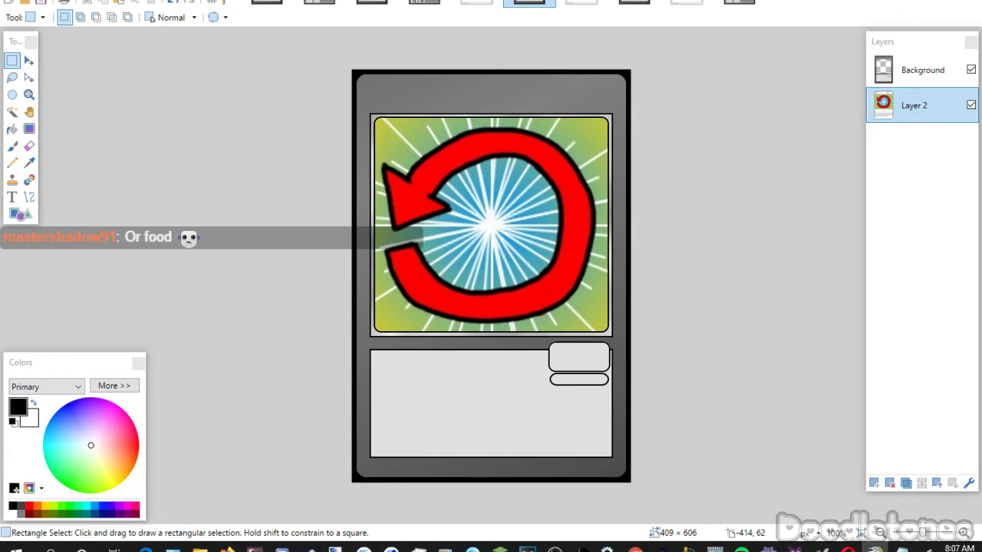
Add the title "Reversal!" in Yu-Gi-Oh!ITCStoneSerifSmallCaps at size 26 on a new layer above the template, centred in the title bar.
{"action": "left_click", "coordinate": [12, 197]}
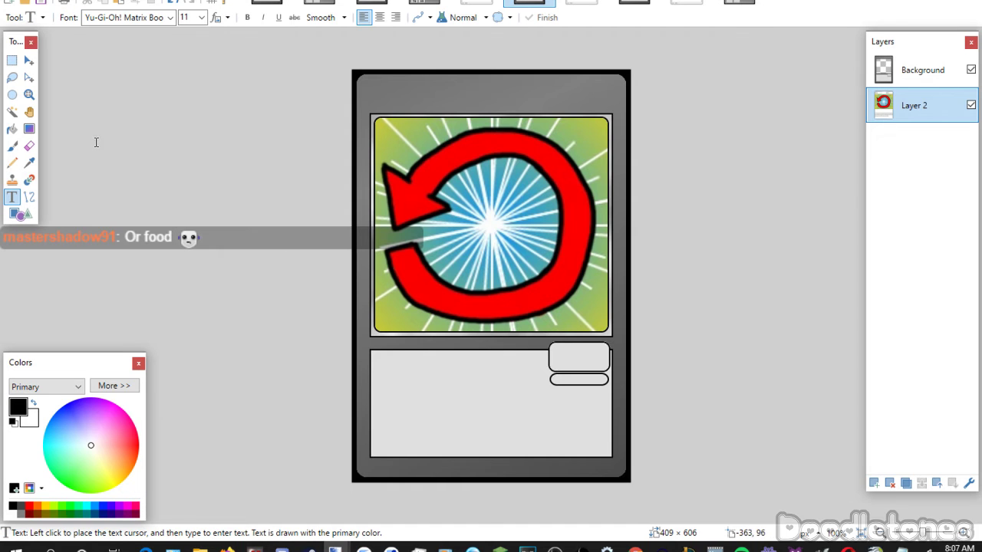
{"action": "left_click", "coordinate": [146, 18]}
{"action": "left_click", "coordinate": [203, 248]}
{"action": "scroll", "coordinate": [201, 20], "scroll_direction": "down", "scroll_amount": 3}
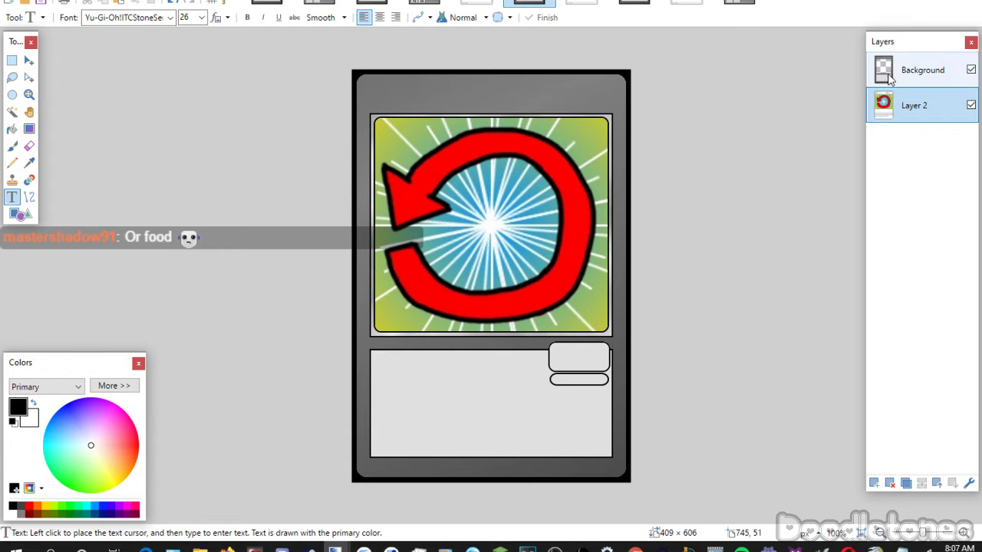
{"action": "left_click", "coordinate": [921, 70]}
{"action": "left_click", "coordinate": [874, 483]}
{"action": "left_click", "coordinate": [399, 77]}
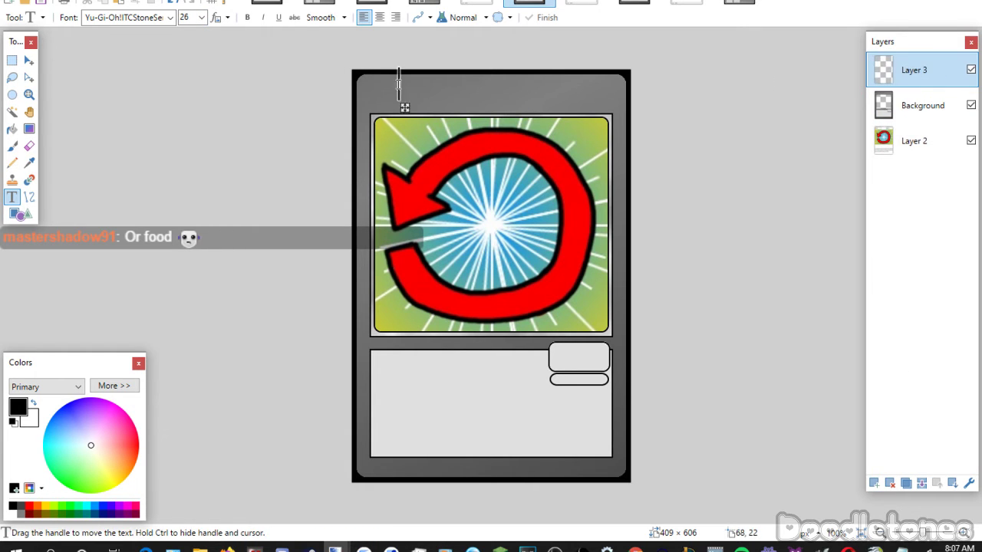
{"action": "type", "text": "Reversal!"}
{"action": "left_click_drag", "start_coordinate": [406, 144], "coordinate": [434, 154]}
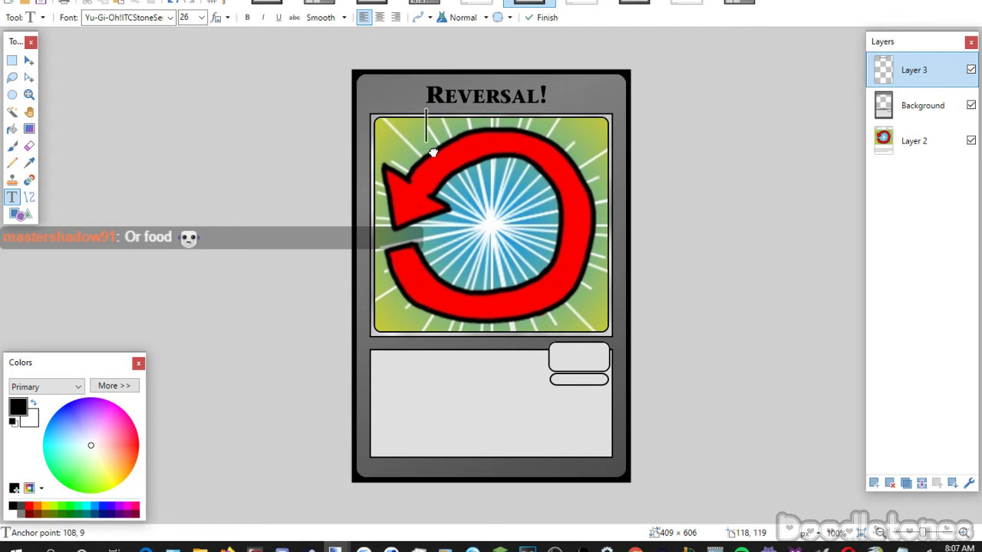
Add the text "SKIL" at size 22, centred in the larger card-type box.
{"action": "left_click", "coordinate": [514, 415]}
{"action": "scroll", "coordinate": [202, 18], "scroll_direction": "up", "scroll_amount": 2}
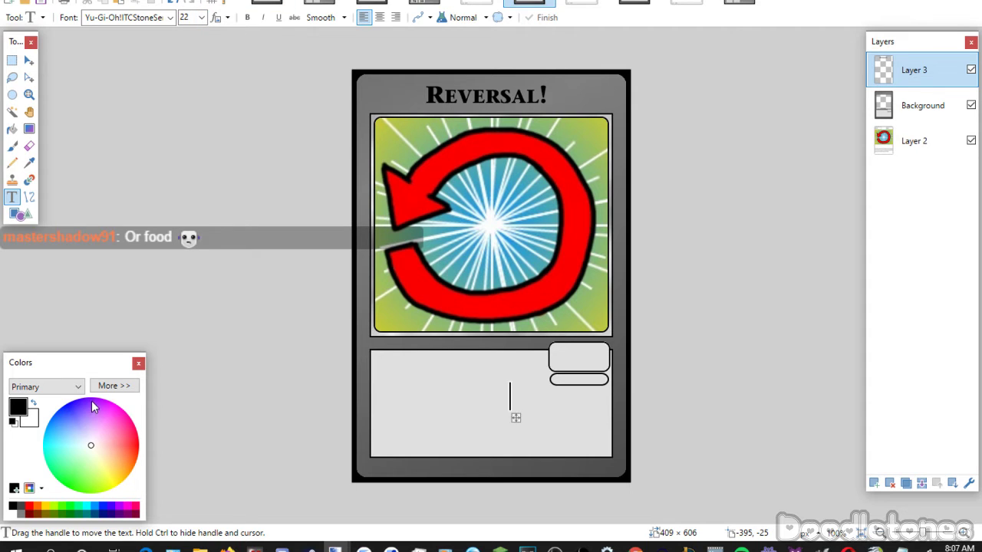
{"action": "left_click", "coordinate": [562, 361]}
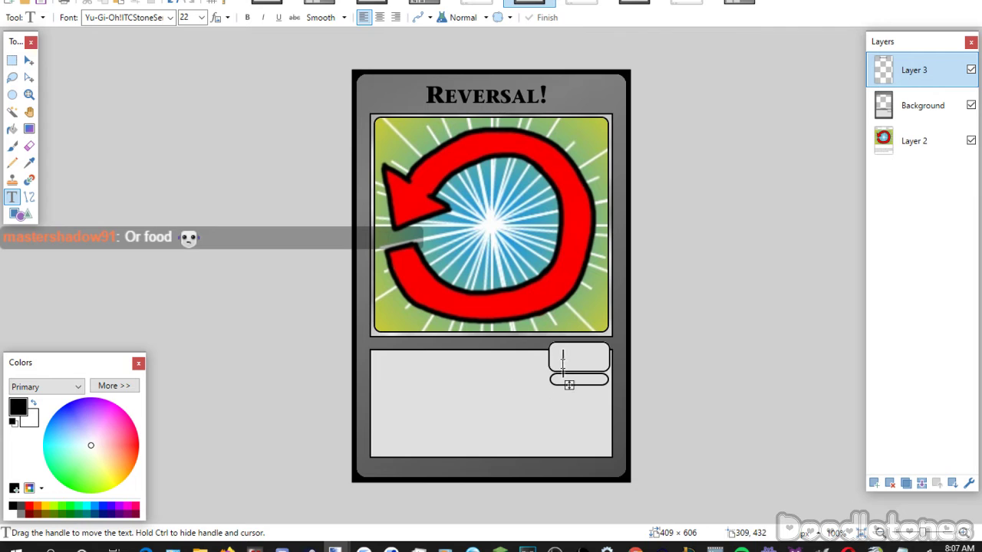
{"action": "type", "text": "SKI"}
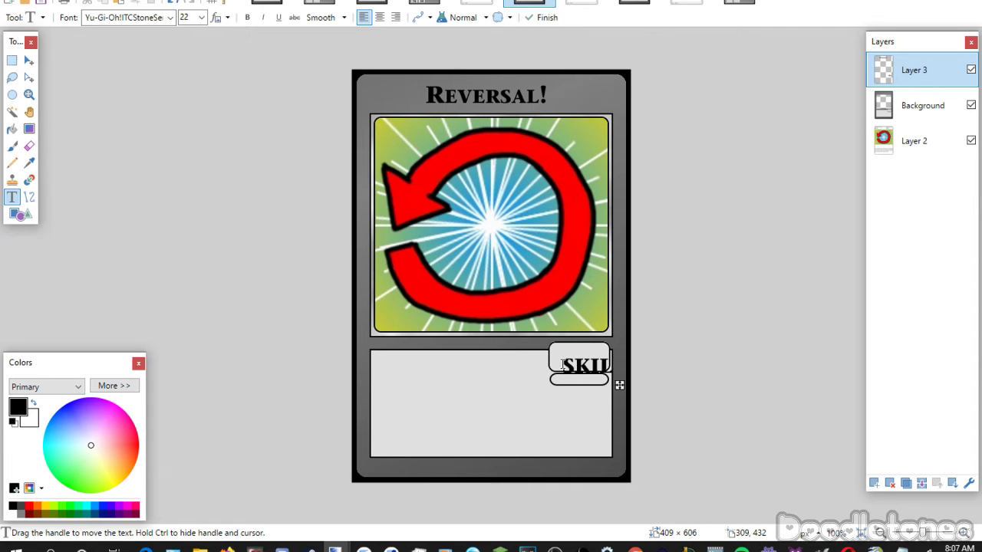
{"action": "type", "text": "L"}
{"action": "left_click_drag", "start_coordinate": [620, 391], "coordinate": [612, 379]}
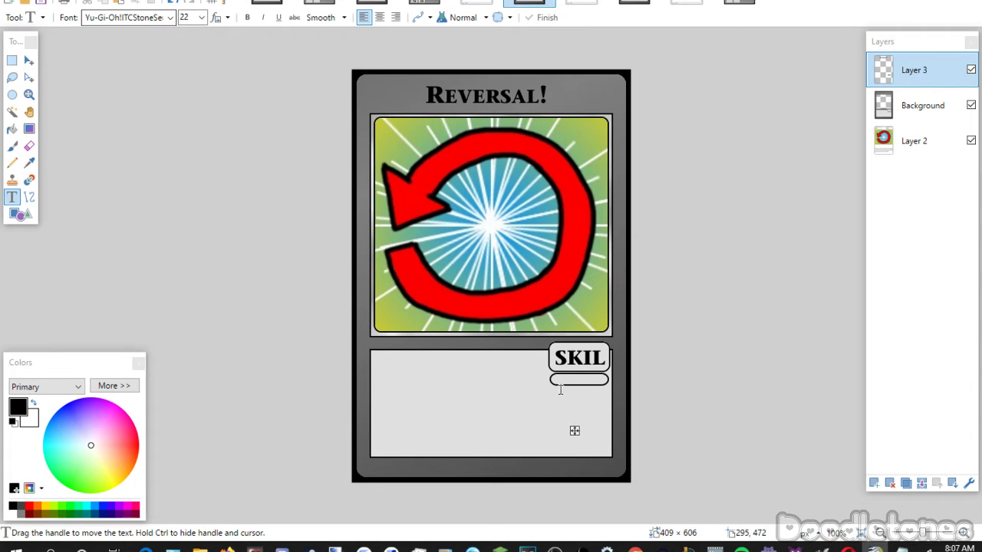
Add the text "Singular" at size 11, centred in the small box below the card type.
{"action": "left_click", "coordinate": [487, 372]}
{"action": "scroll", "coordinate": [199, 17], "scroll_direction": "up", "scroll_amount": 4}
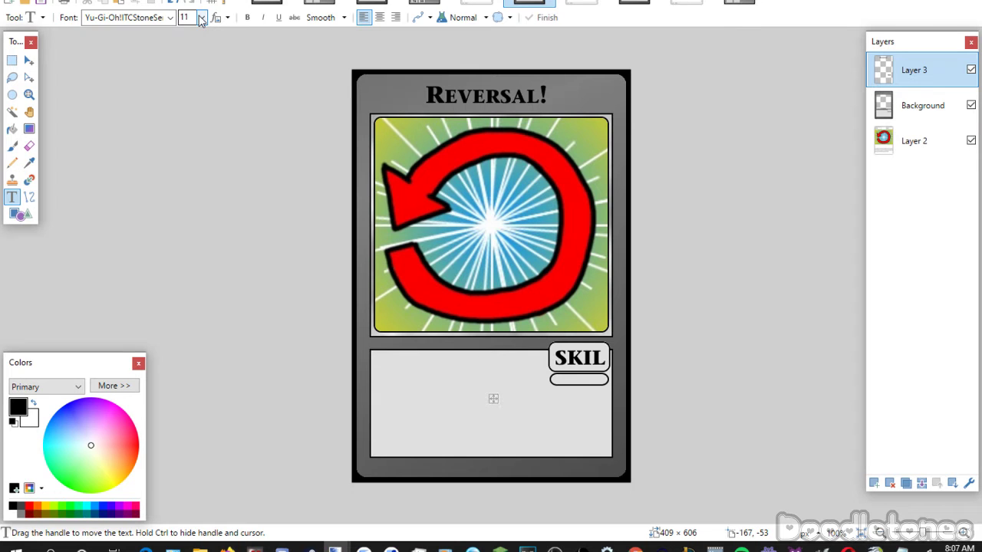
{"action": "type", "text": "Singular"}
{"action": "left_click_drag", "start_coordinate": [494, 412], "coordinate": [562, 407]}
{"action": "left_click", "coordinate": [458, 382]}
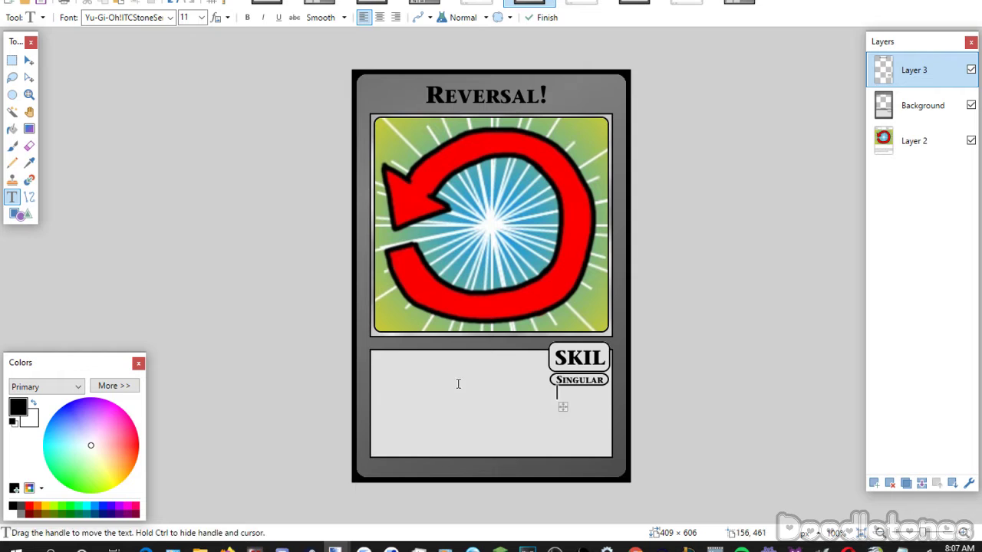
Paste the Reversal! effect text at the description box's upper-left corner, using Yu-Gi-Oh! Matrix Book at size 11.
{"action": "key", "text": "alt+Tab"}
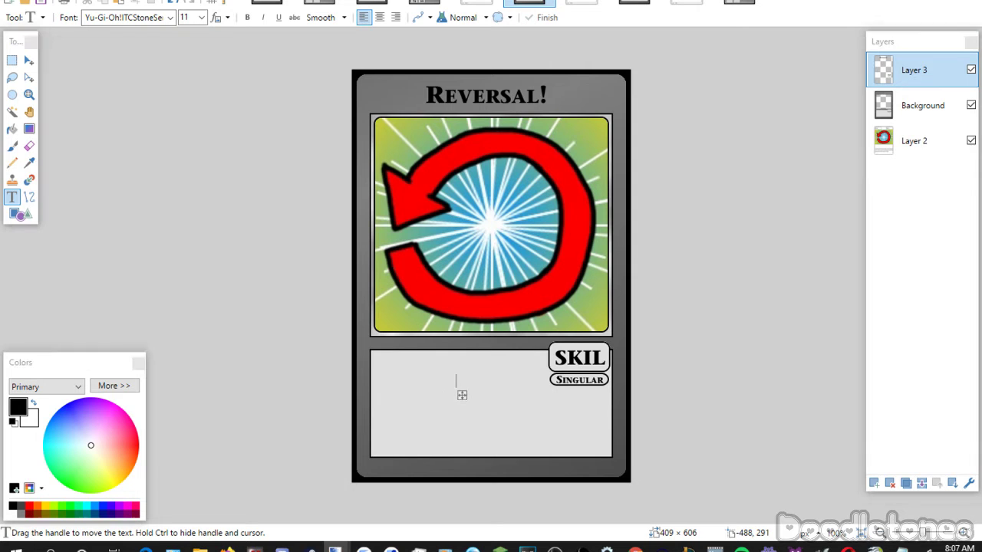
{"action": "left_click", "coordinate": [378, 361]}
{"action": "left_click", "coordinate": [172, 18]}
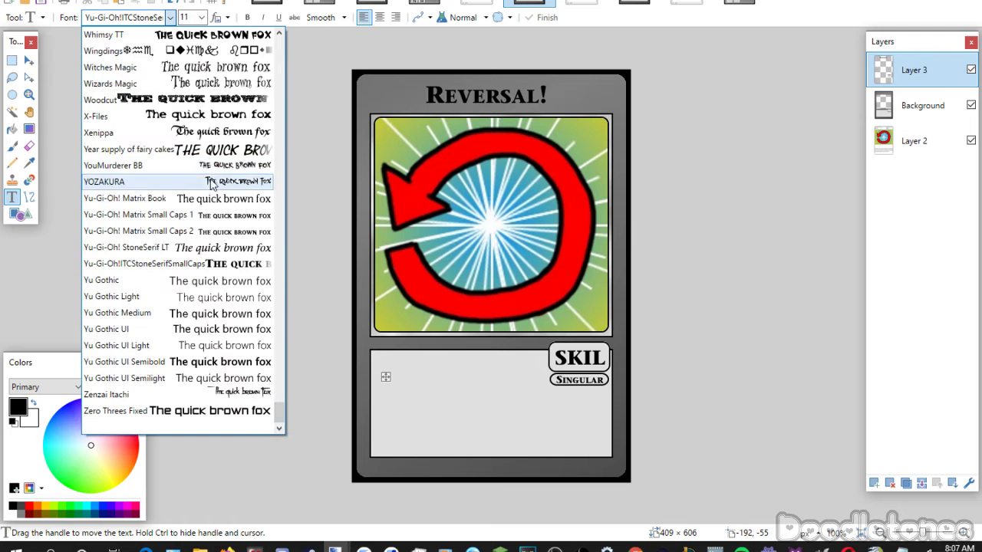
{"action": "left_click", "coordinate": [208, 199]}
{"action": "key", "text": "ctrl+v"}
{"action": "left_click_drag", "start_coordinate": [386, 388], "coordinate": [385, 388]}
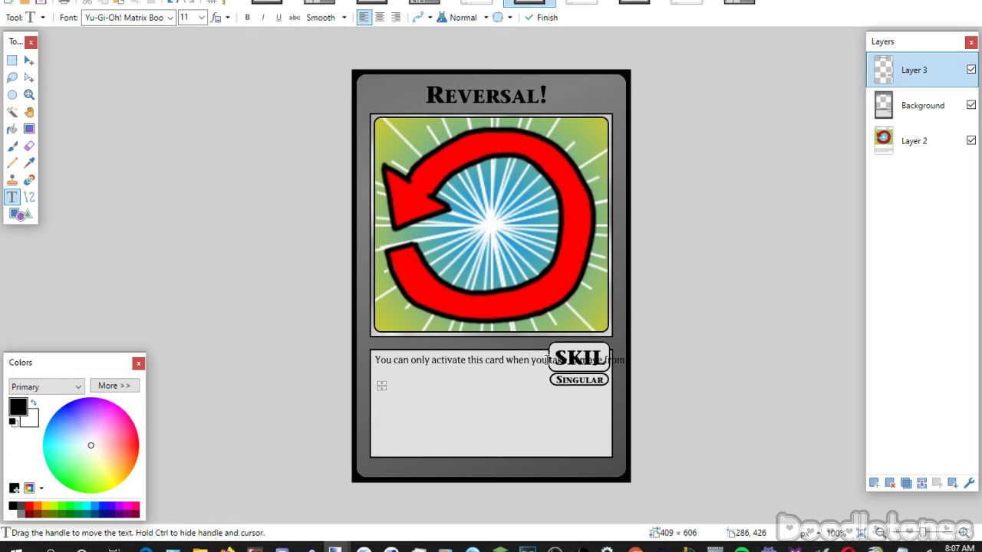
Break the effect text before "you take damage", "(Speed)" and "you would take" so it fits the description box, and finish the text.
{"action": "key", "text": "Return"}
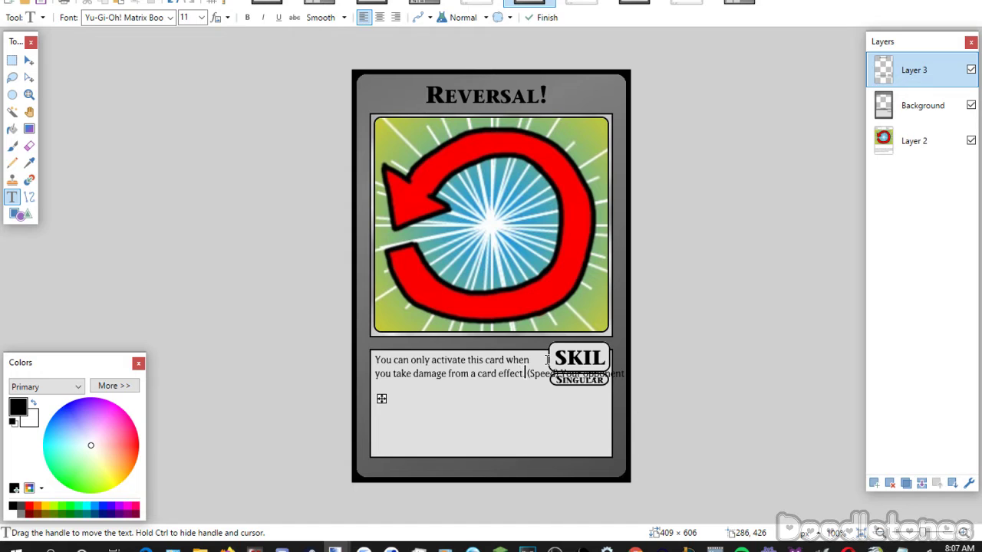
{"action": "type", "text": "."}
{"action": "key", "text": "Return"}
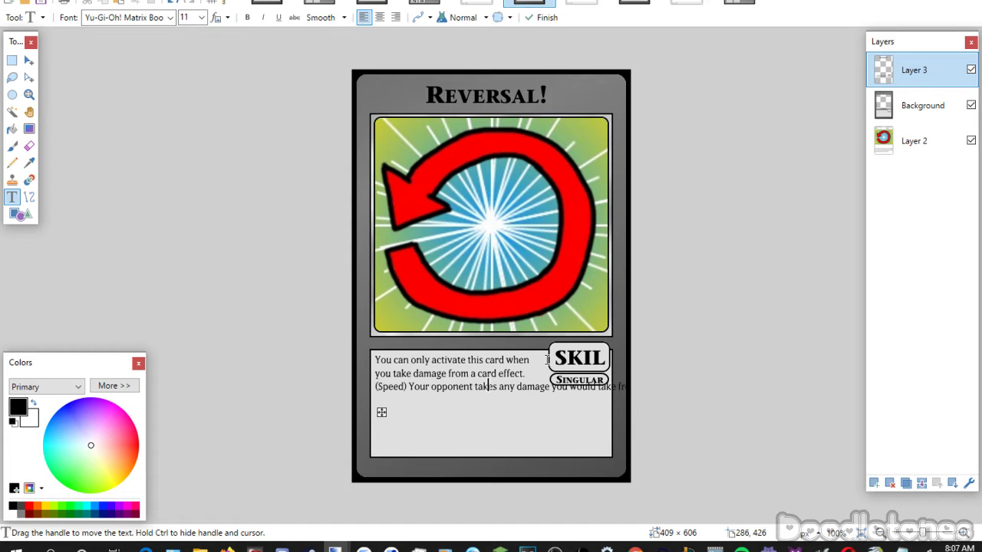
{"action": "key", "text": "Return"}
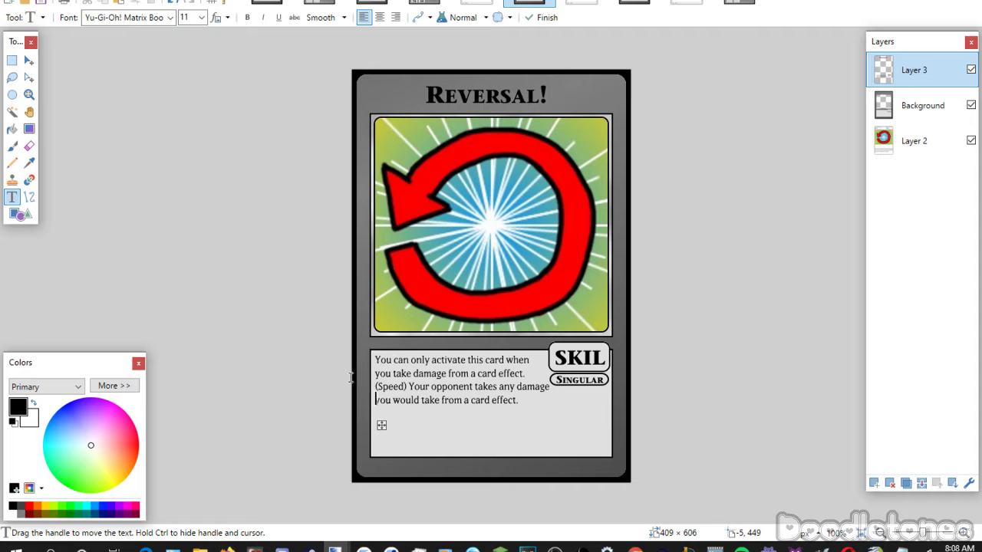
{"action": "left_click", "coordinate": [11, 60]}
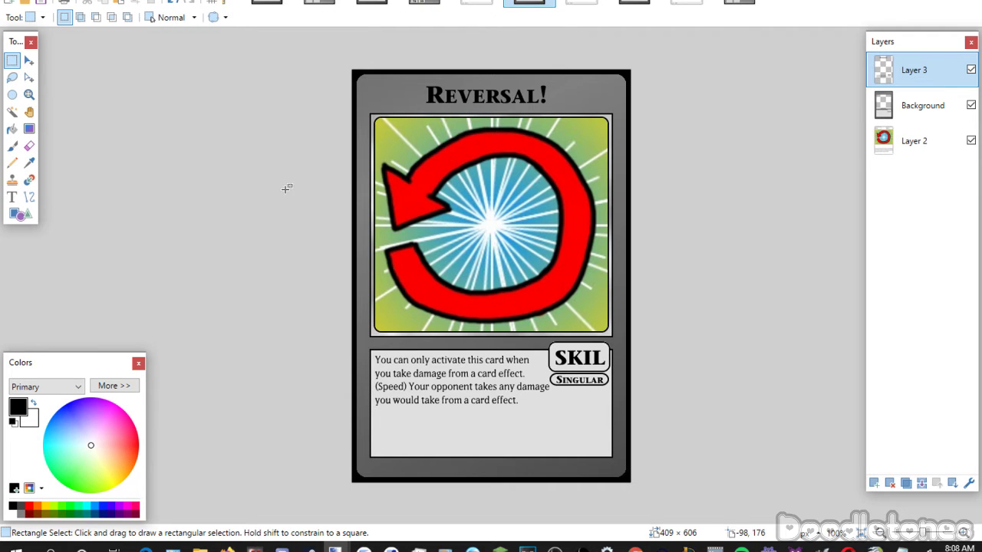
Close the old Reversal! card's image and merge the rebuilt card's text layer down into the template's Background layer.
{"action": "left_click", "coordinate": [476, 3]}
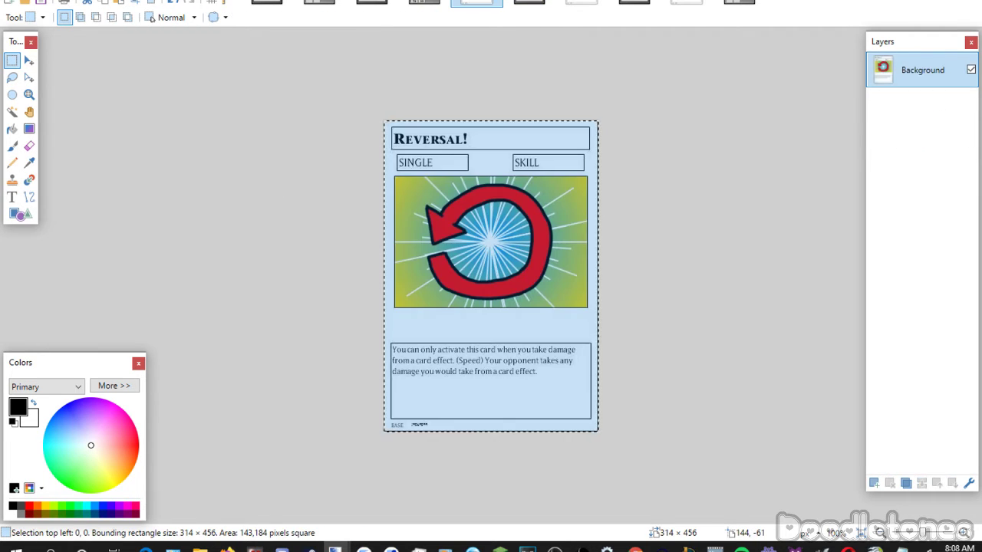
{"action": "key", "text": "ctrl+w"}
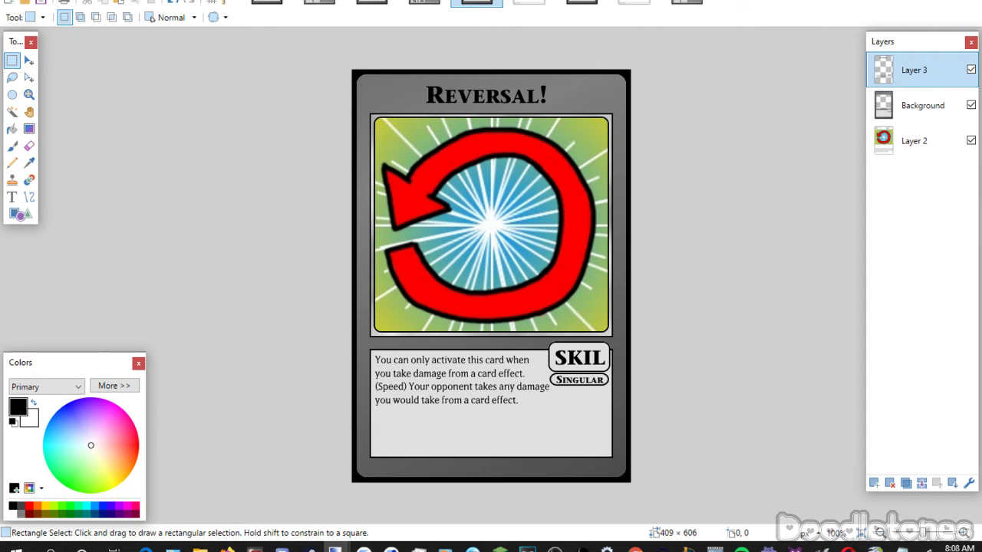
{"action": "left_click", "coordinate": [424, 3]}
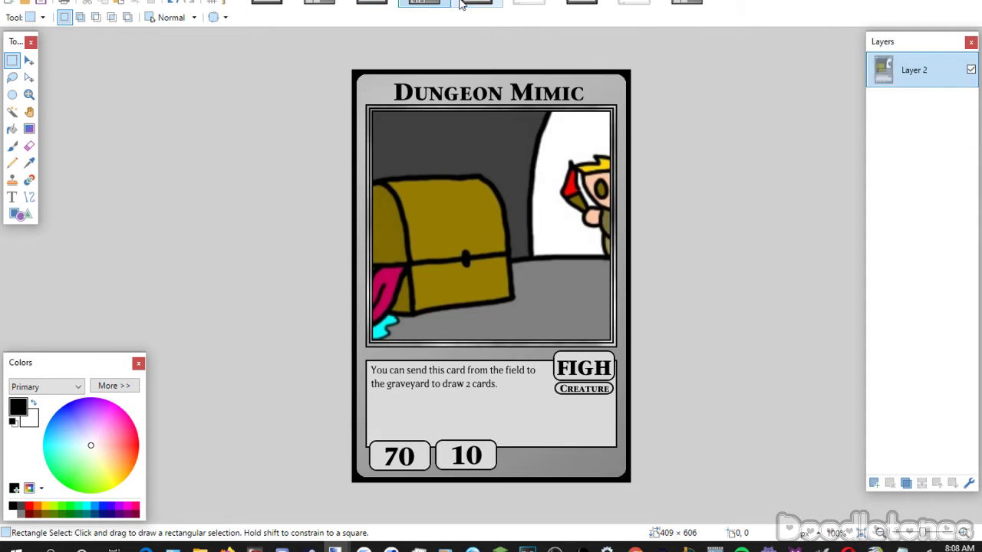
{"action": "left_click", "coordinate": [463, 4]}
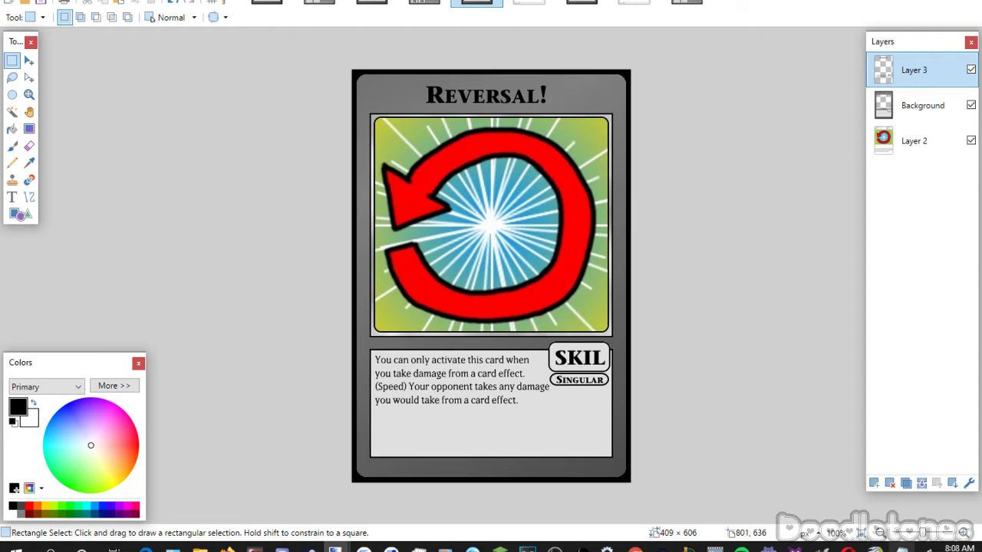
{"action": "left_click", "coordinate": [922, 483]}
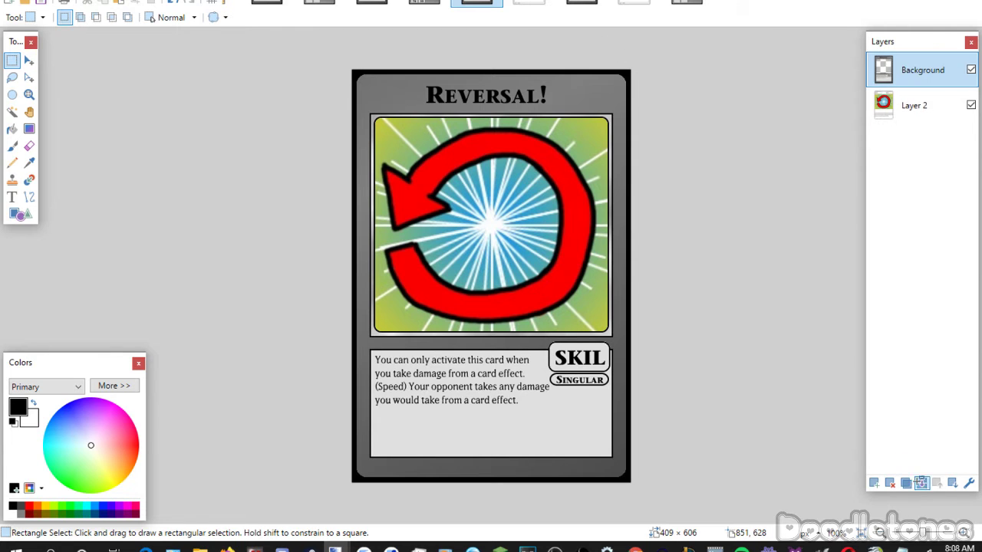
Copy the whole old Creature Mesh card and paste it onto a new layer beneath the template's Background layer.
{"action": "left_click", "coordinate": [530, 3]}
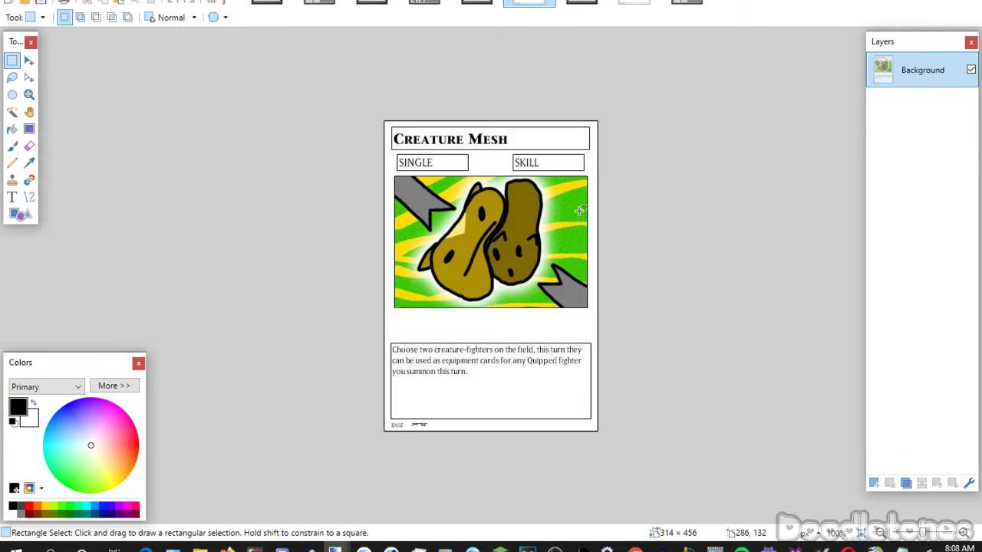
{"action": "key", "text": "ctrl+a"}
{"action": "left_click", "coordinate": [581, 3]}
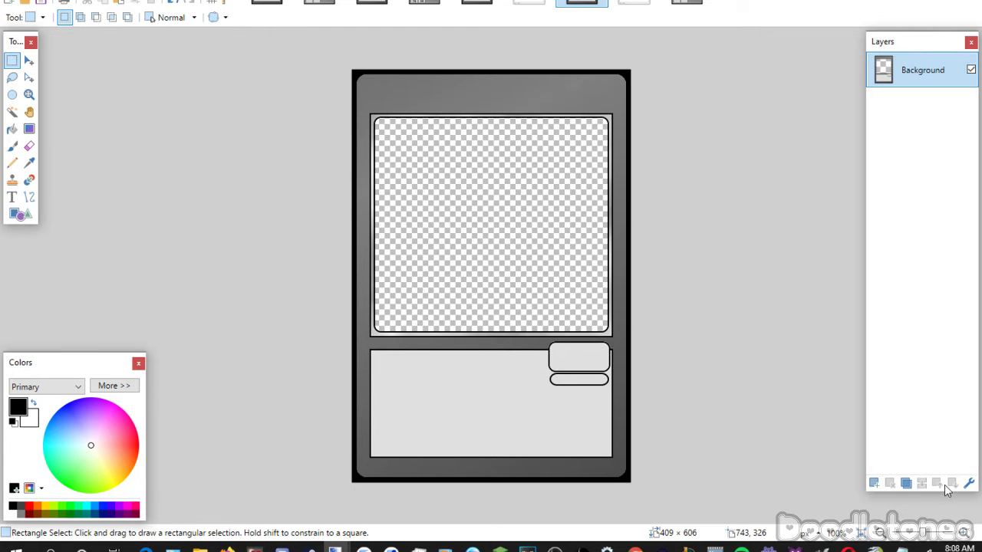
{"action": "left_click", "coordinate": [874, 482]}
{"action": "left_click", "coordinate": [952, 483]}
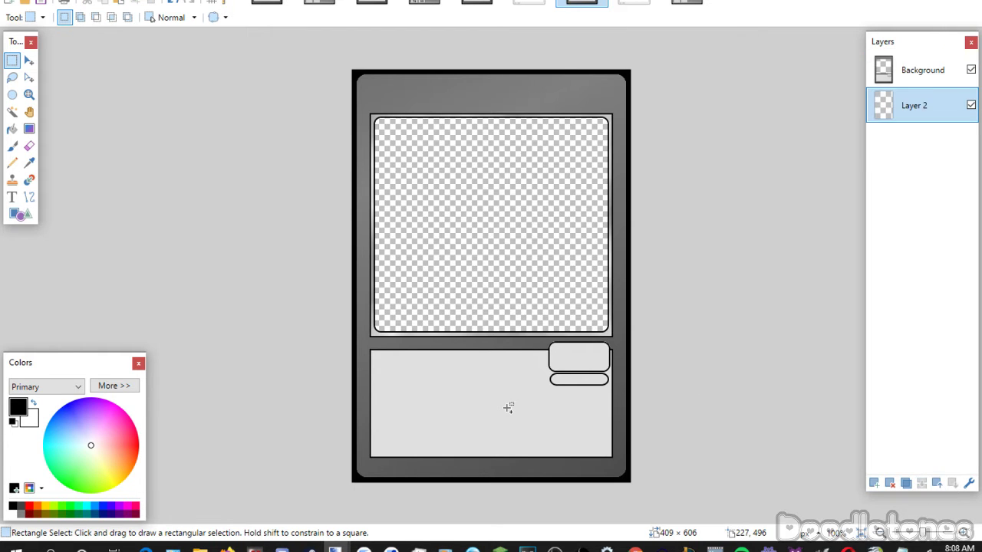
{"action": "key", "text": "ctrl+v"}
Move and stretch the pasted card to about 406 × 745 pixels, fitting its artwork to the template's picture frame, and deselect it.
{"action": "left_click_drag", "start_coordinate": [565, 235], "coordinate": [675, 235]}
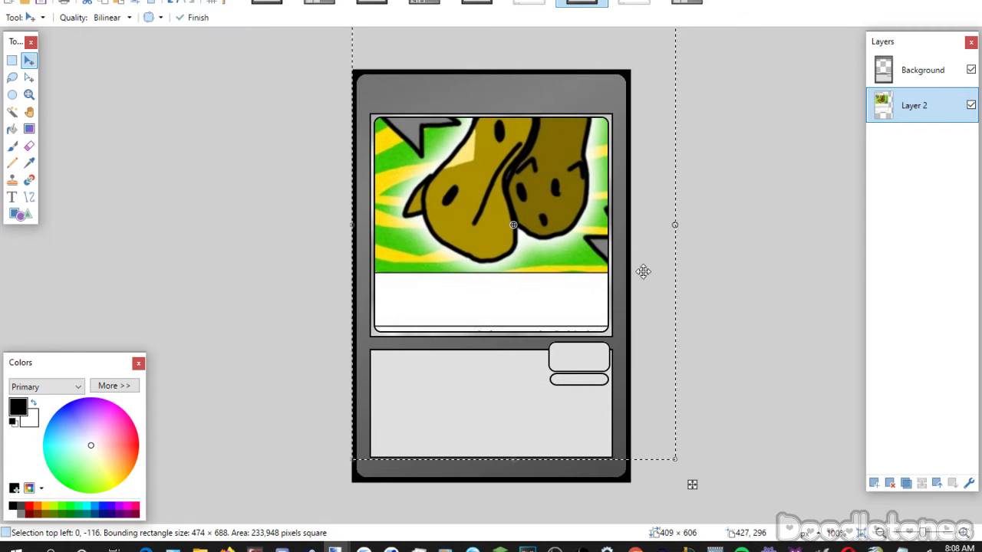
{"action": "left_click_drag", "start_coordinate": [562, 257], "coordinate": [537, 315]}
{"action": "left_click_drag", "start_coordinate": [651, 280], "coordinate": [578, 278]}
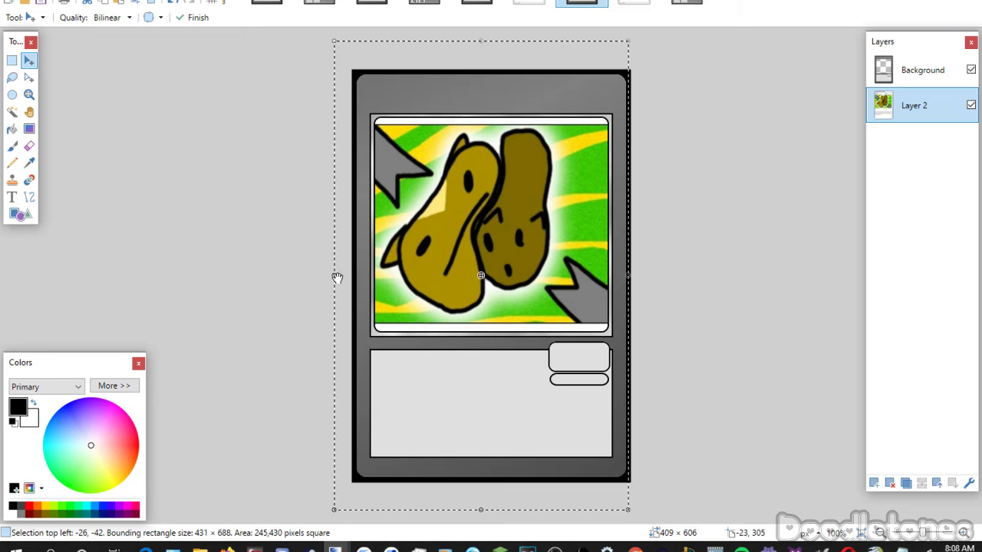
{"action": "left_click_drag", "start_coordinate": [337, 277], "coordinate": [351, 278]}
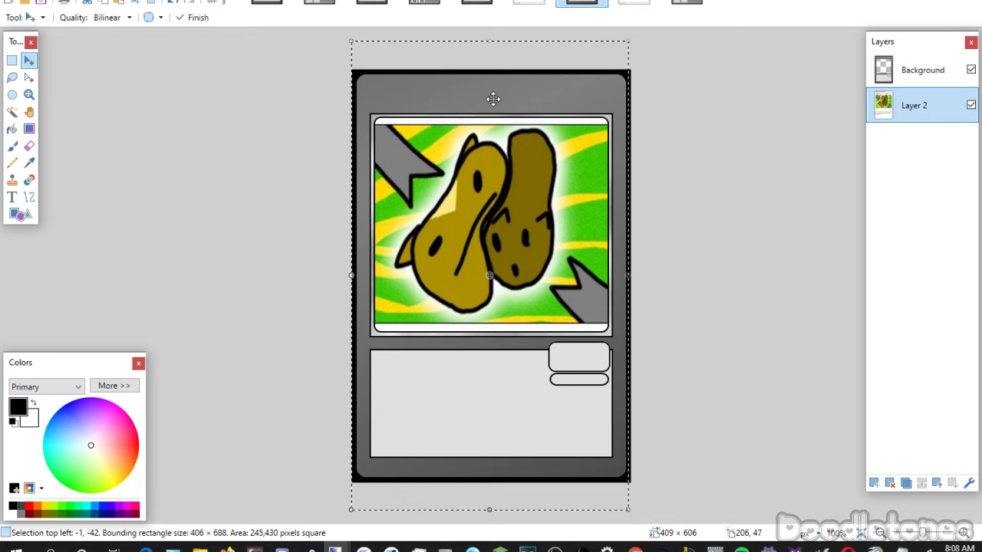
{"action": "left_click_drag", "start_coordinate": [490, 42], "coordinate": [488, 30]}
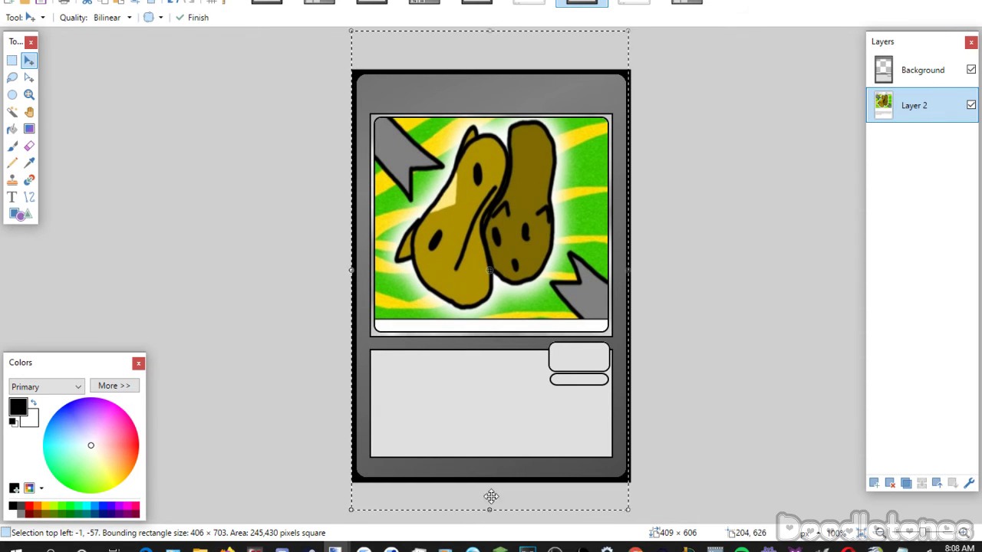
{"action": "left_click_drag", "start_coordinate": [491, 497], "coordinate": [494, 522]}
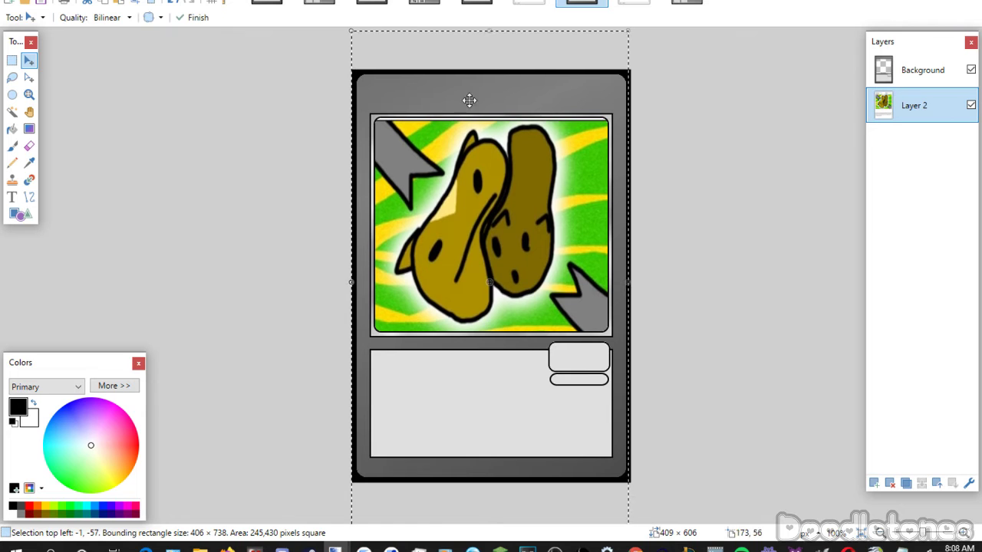
{"action": "left_click_drag", "start_coordinate": [490, 32], "coordinate": [490, 29]}
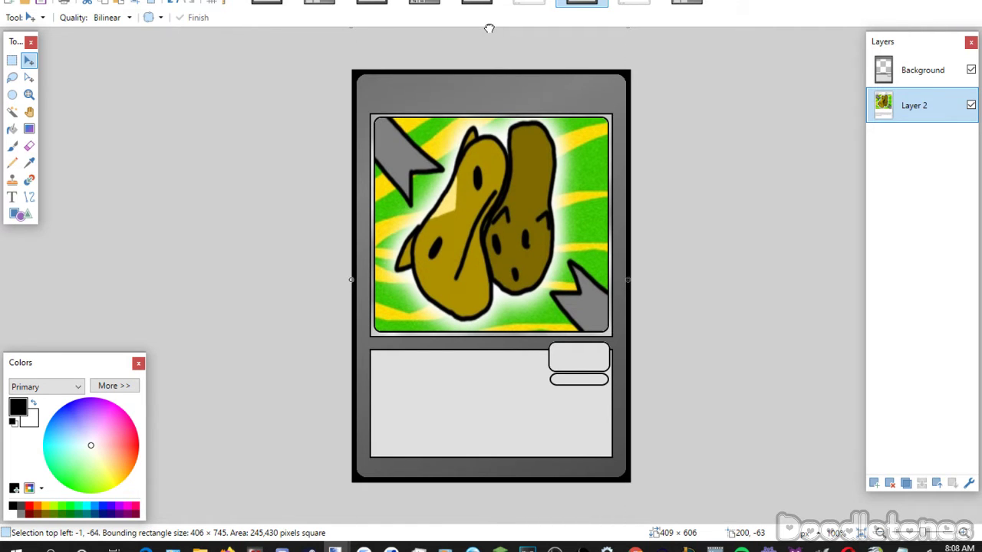
{"action": "left_click_drag", "start_coordinate": [489, 28], "coordinate": [490, 29]}
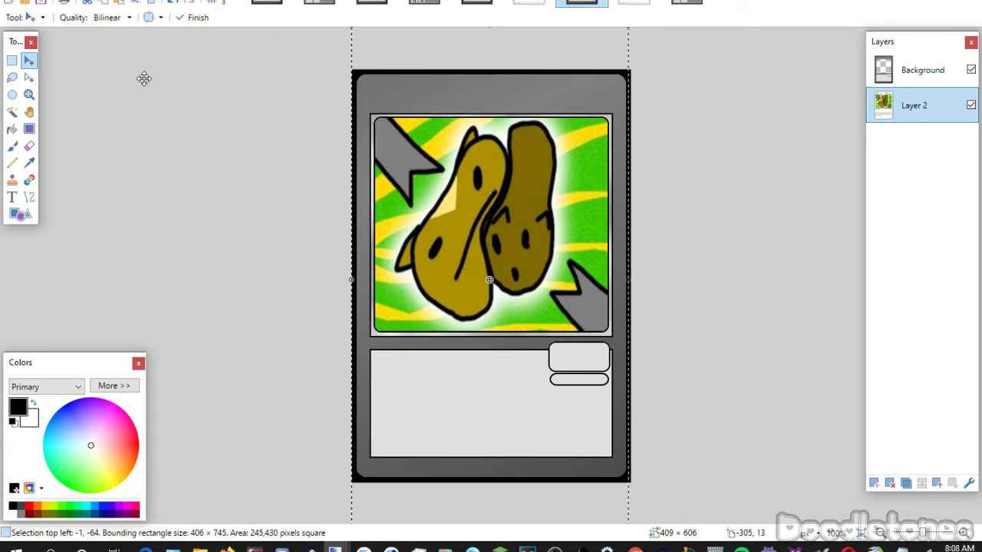
{"action": "key", "text": "s"}
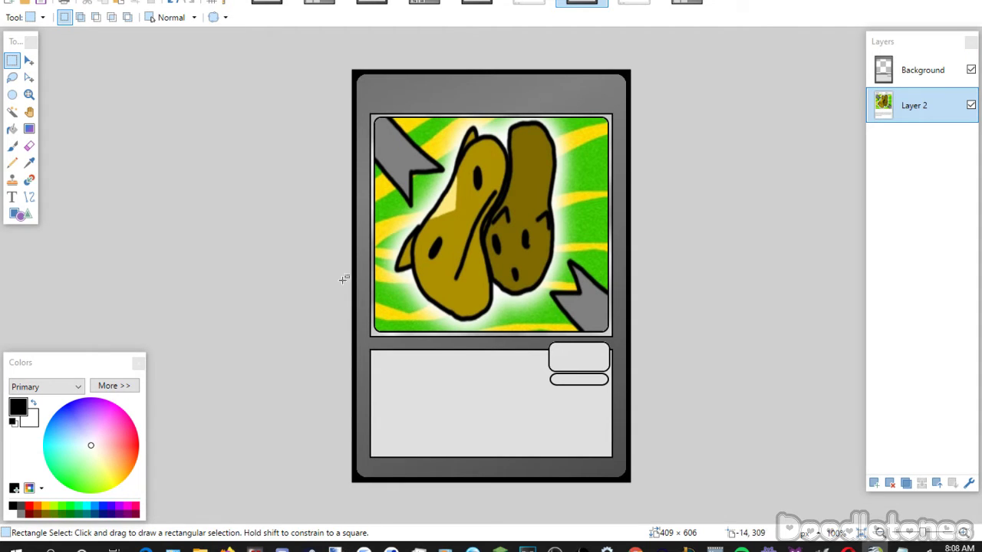
Add a layer above Background and centre the title "Creature Mesh" in the title bar, using Yu-Gi-Oh!ITCStoneSerifSmallCaps at size 26.
{"action": "left_click", "coordinate": [894, 71]}
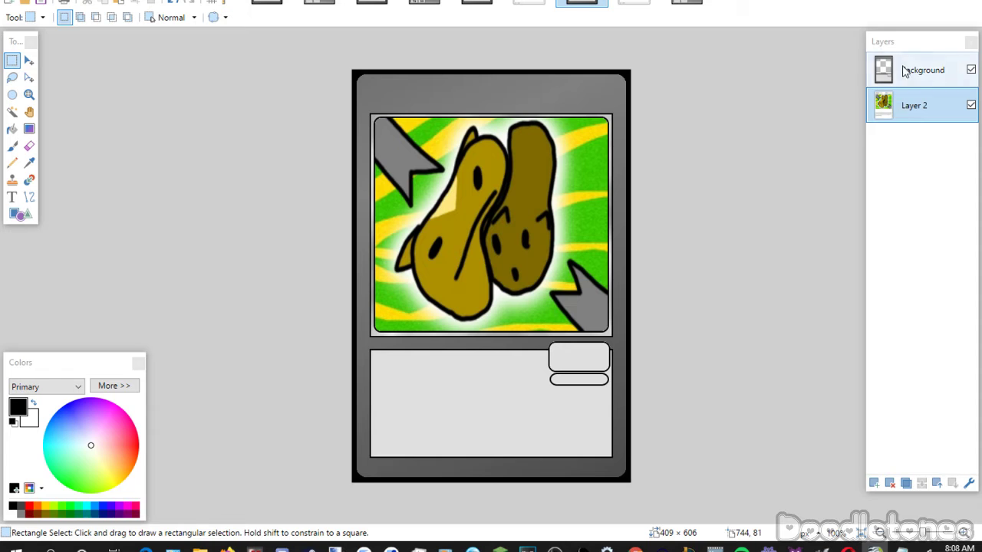
{"action": "left_click", "coordinate": [874, 485]}
{"action": "left_click", "coordinate": [13, 197]}
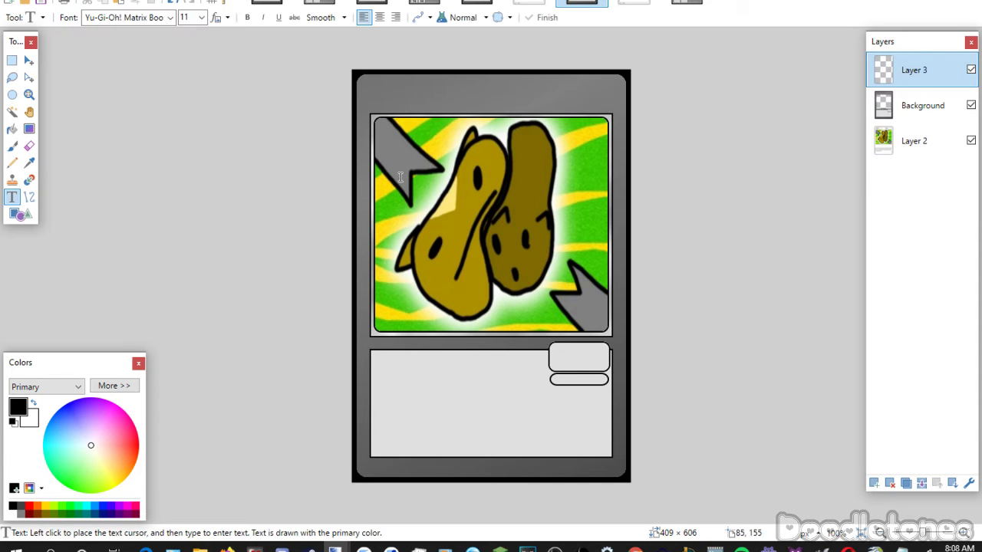
{"action": "left_click", "coordinate": [415, 96]}
{"action": "left_click", "coordinate": [192, 17]}
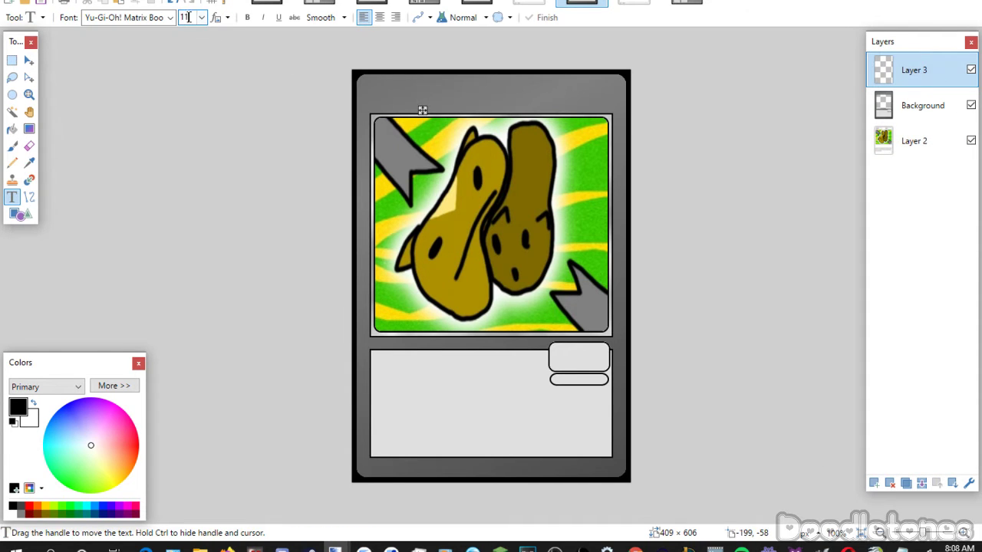
{"action": "left_click", "coordinate": [201, 17]}
{"action": "left_click", "coordinate": [193, 140]}
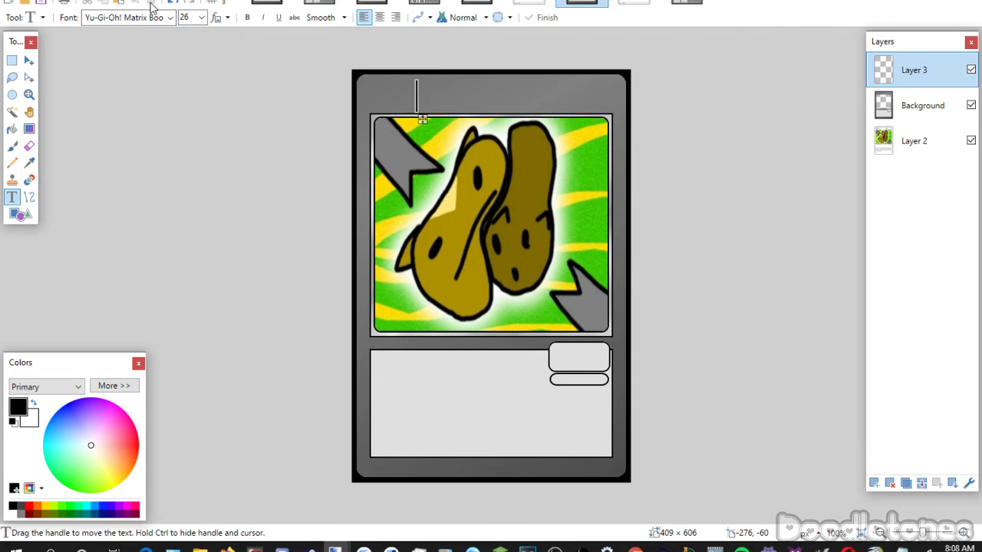
{"action": "left_click", "coordinate": [170, 17]}
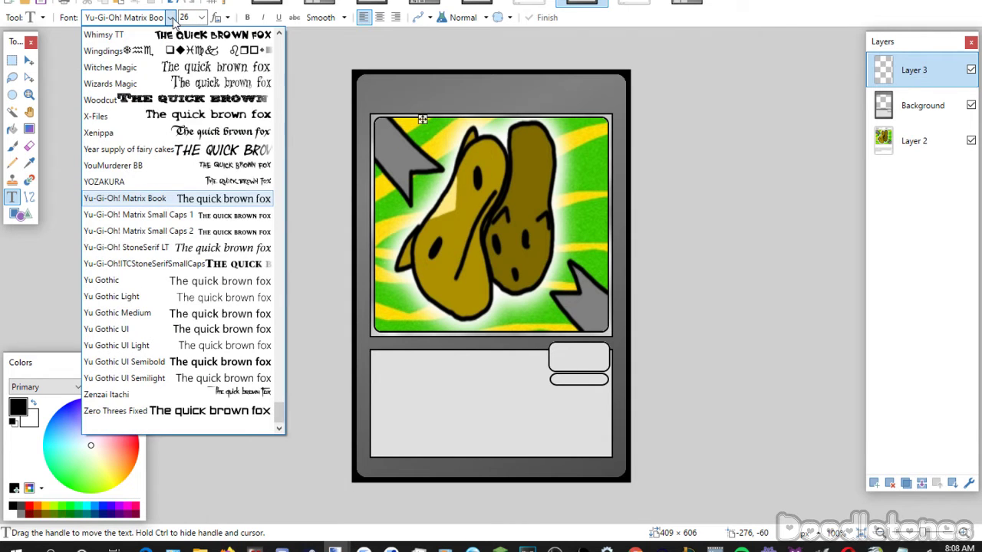
{"action": "left_click", "coordinate": [232, 265]}
{"action": "type", "text": "Creature Mesh"}
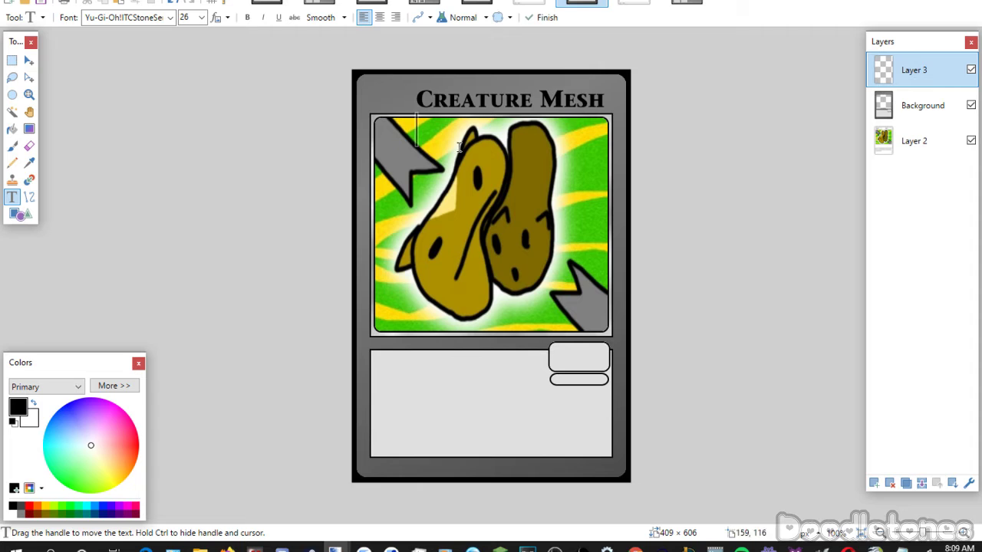
{"action": "left_click_drag", "start_coordinate": [421, 153], "coordinate": [396, 149]}
Add the card type "SKIL" at size 22, centred in the larger box at the description box's upper-right corner.
{"action": "left_click", "coordinate": [430, 377]}
{"action": "left_click", "coordinate": [570, 378]}
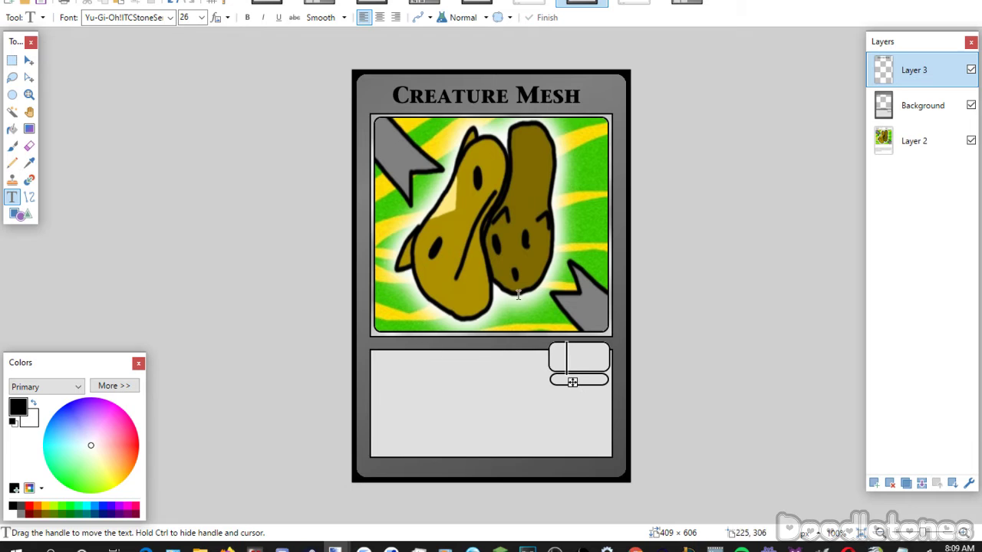
{"action": "scroll", "coordinate": [199, 11], "scroll_direction": "up", "scroll_amount": 1}
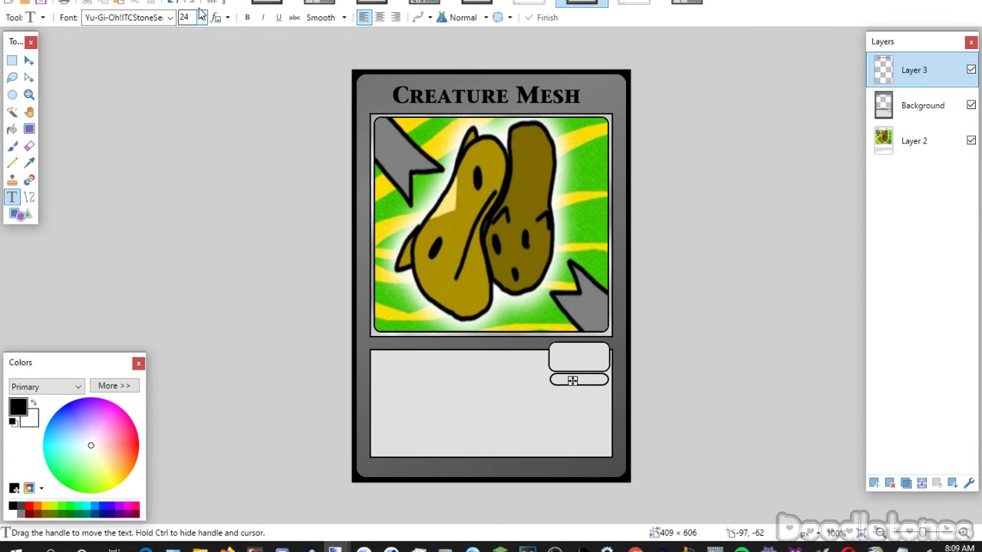
{"action": "scroll", "coordinate": [197, 19], "scroll_direction": "up", "scroll_amount": 1}
{"action": "type", "text": "SKIL"}
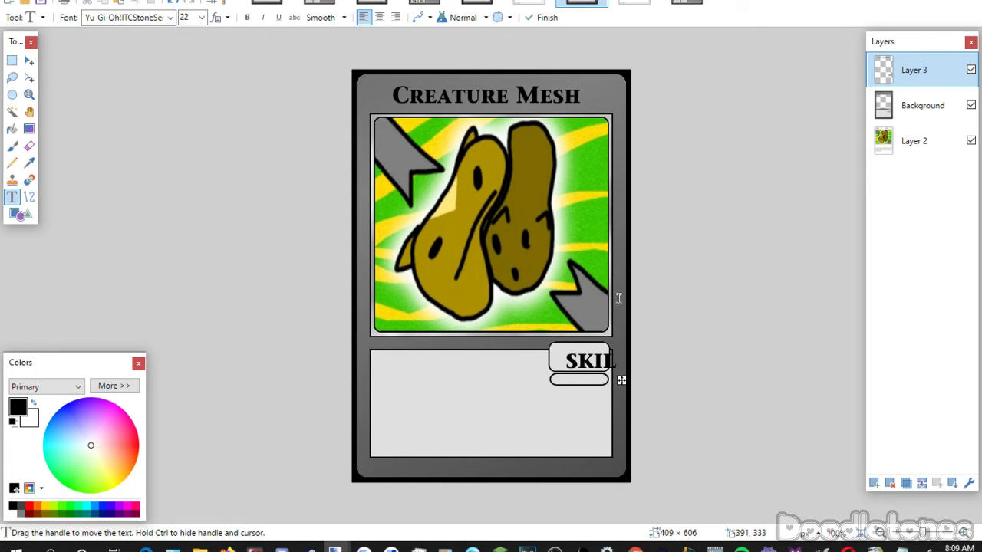
{"action": "mouse_move", "coordinate": [620, 379]}
{"action": "left_mouse_down"}
{"action": "mouse_move", "coordinate": [600, 381]}
{"action": "mouse_move", "coordinate": [609, 381]}
{"action": "left_mouse_up"}
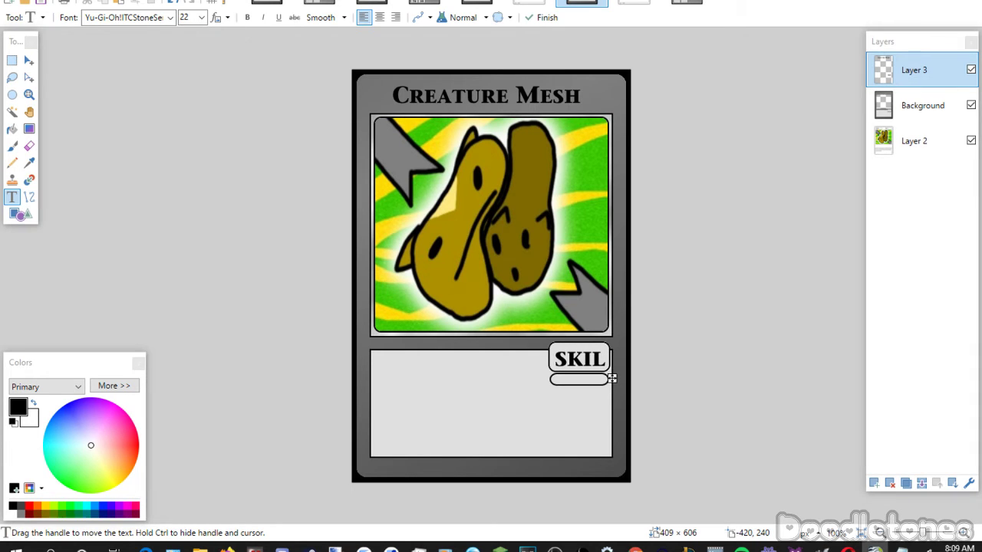
Add the text "Singular" at size 11, centred in the small box below "SKIL".
{"action": "left_click", "coordinate": [492, 390]}
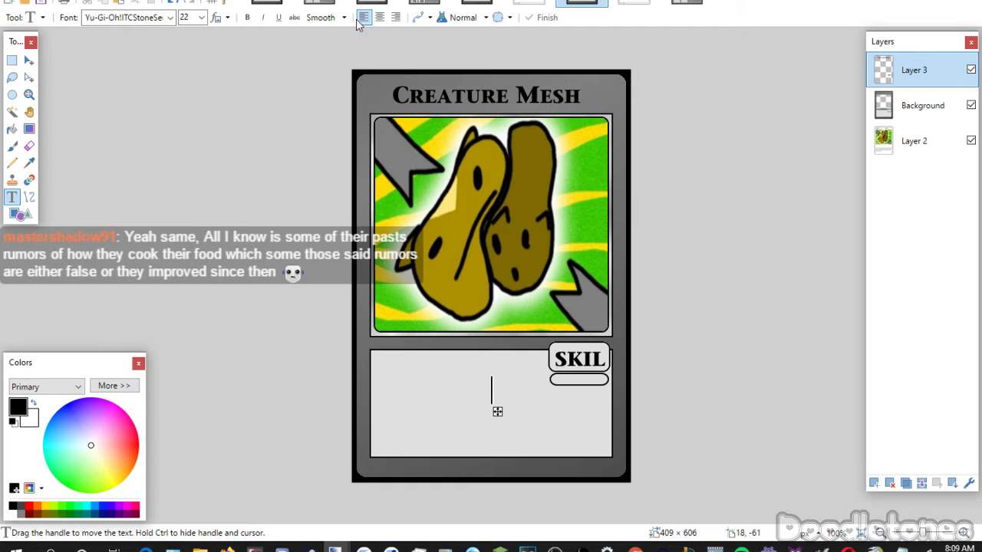
{"action": "scroll", "coordinate": [198, 15], "scroll_direction": "up", "scroll_amount": 3}
{"action": "scroll", "coordinate": [200, 17], "scroll_direction": "down", "scroll_amount": 1}
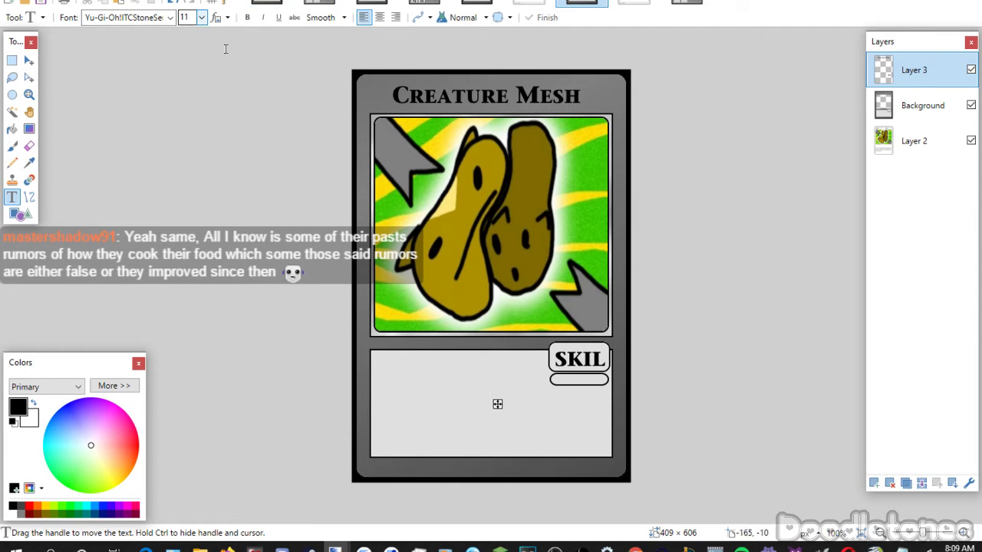
{"action": "type", "text": "Singular"}
{"action": "left_click_drag", "start_coordinate": [496, 420], "coordinate": [565, 407]}
Paste the Creature Mesh effect text at the description box's upper-left corner, using Yu-Gi-Oh! Matrix Book at size 11.
{"action": "left_click", "coordinate": [431, 362]}
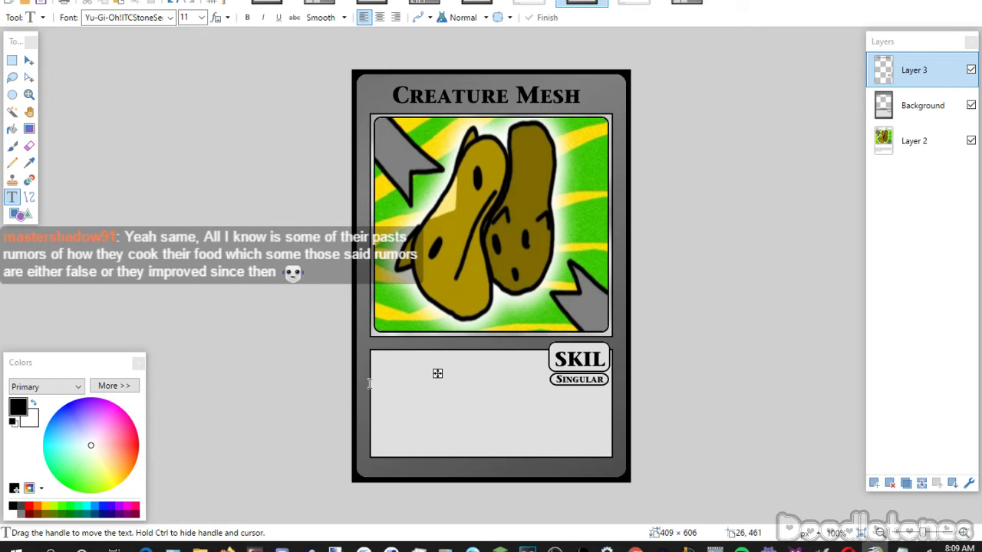
{"action": "left_click", "coordinate": [169, 16]}
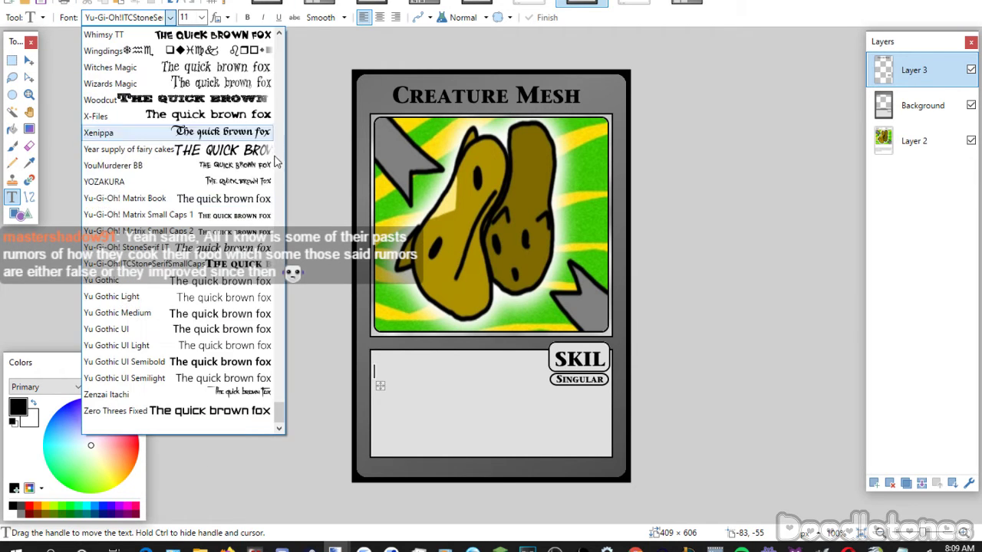
{"action": "left_click", "coordinate": [249, 199]}
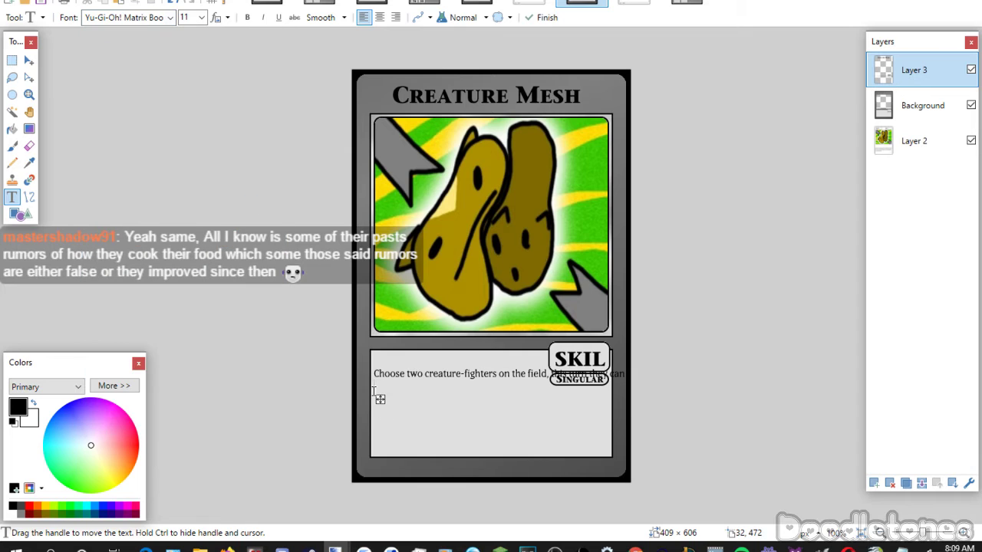
{"action": "left_click_drag", "start_coordinate": [379, 400], "coordinate": [381, 385]}
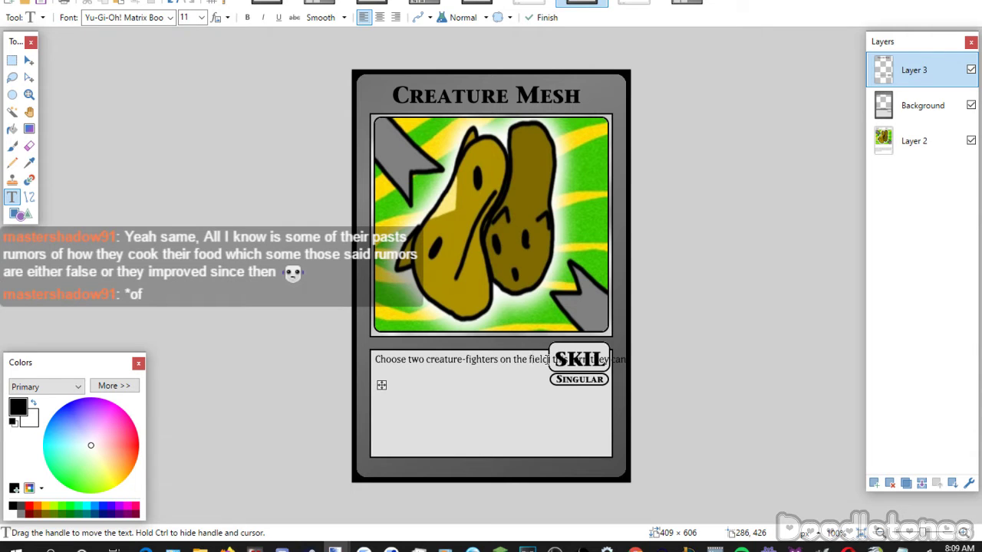
Break the effect text before "field", "equipment cards" and "monster" so it fits the description box, and finish the text.
{"action": "key", "text": "Return"}
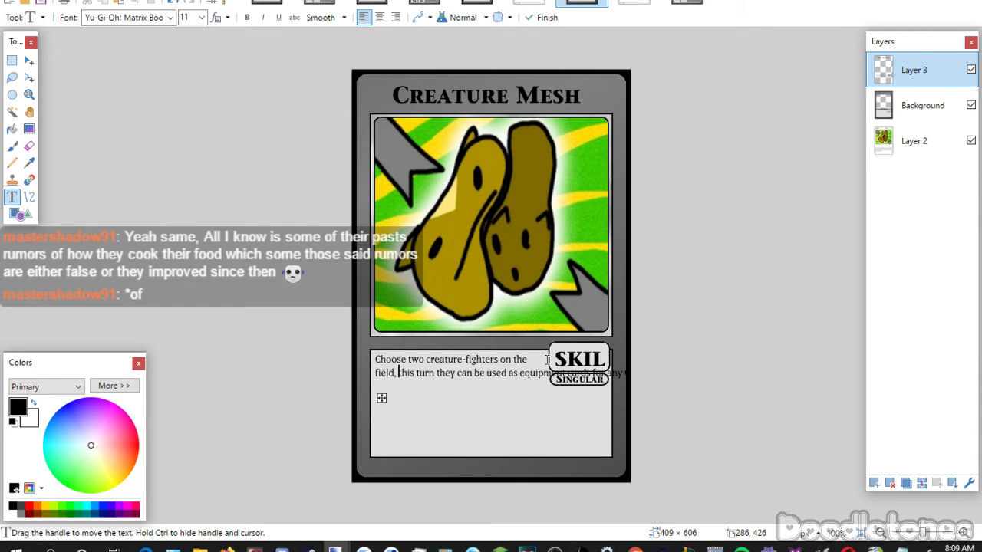
{"action": "key", "text": "Return"}
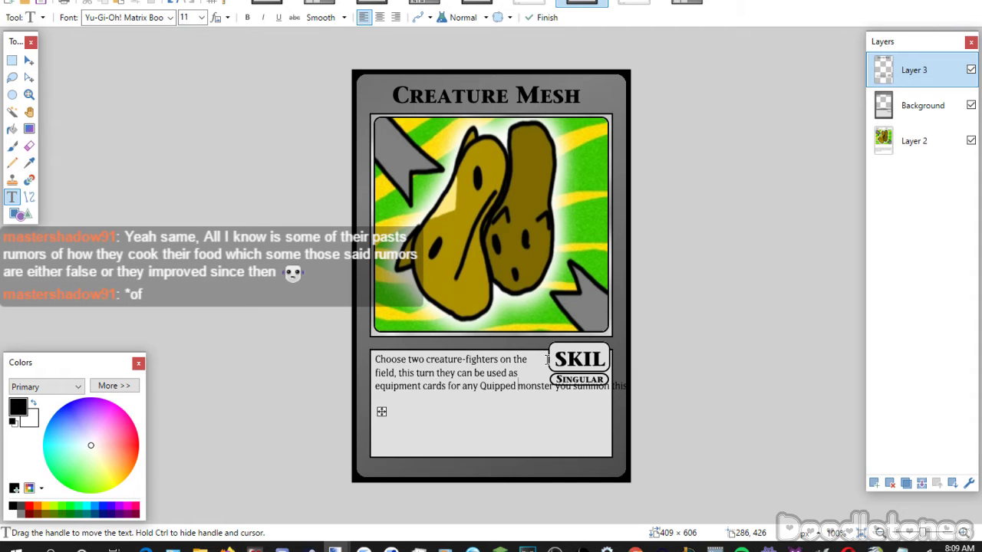
{"action": "key", "text": "Return"}
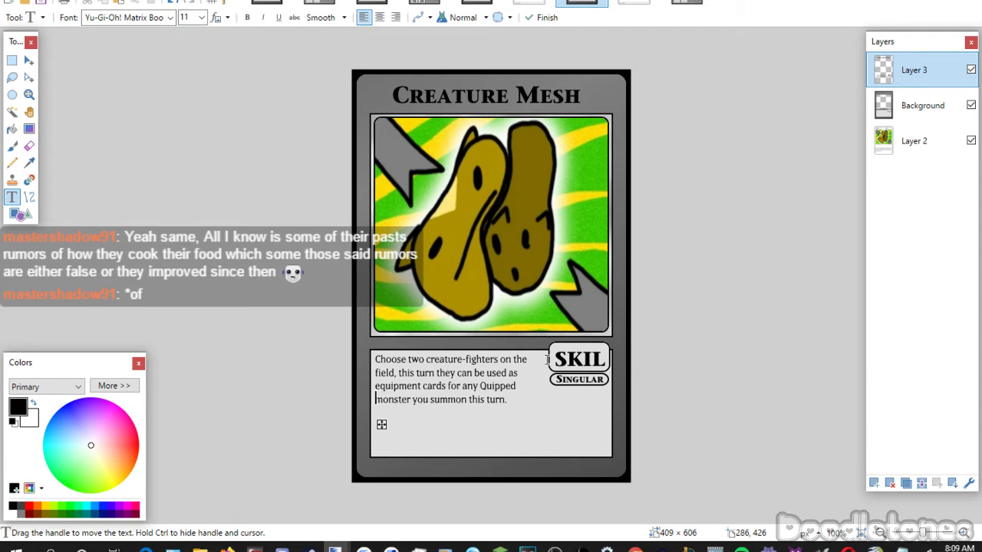
{"action": "left_click", "coordinate": [14, 61]}
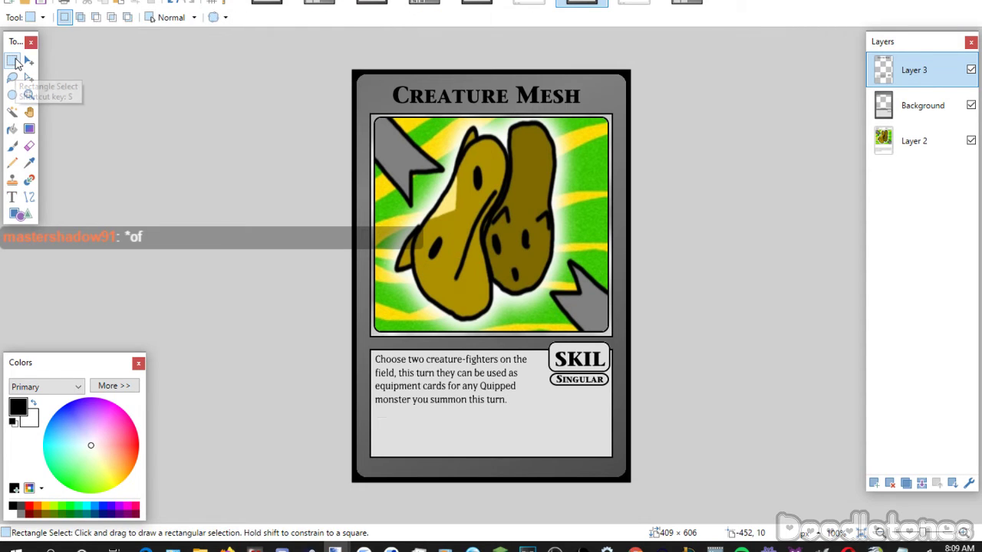
Merge the rebuilt Creature Mesh card's three layers into one and close the old Creature Mesh card's image.
{"action": "left_click", "coordinate": [922, 484]}
{"action": "left_click", "coordinate": [921, 483]}
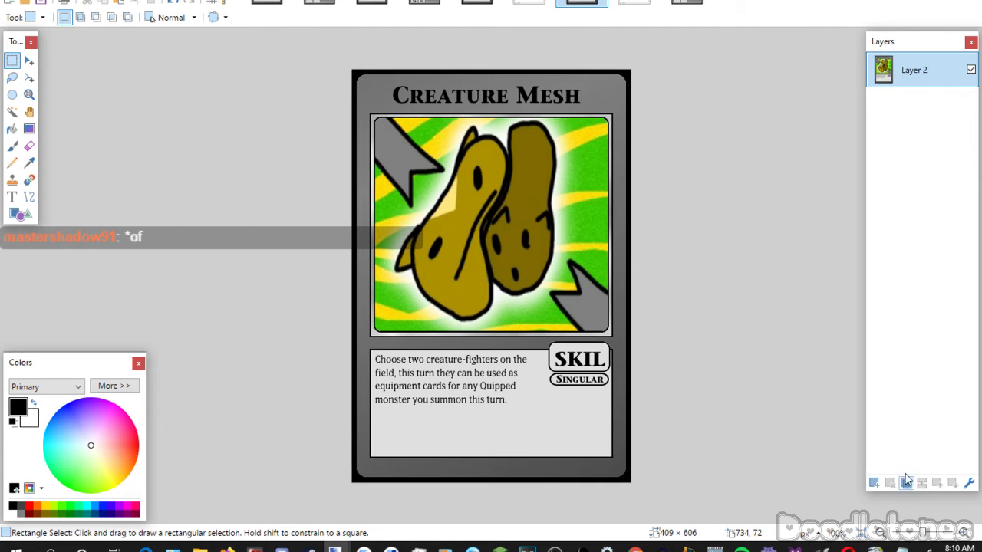
{"action": "left_click", "coordinate": [529, 2]}
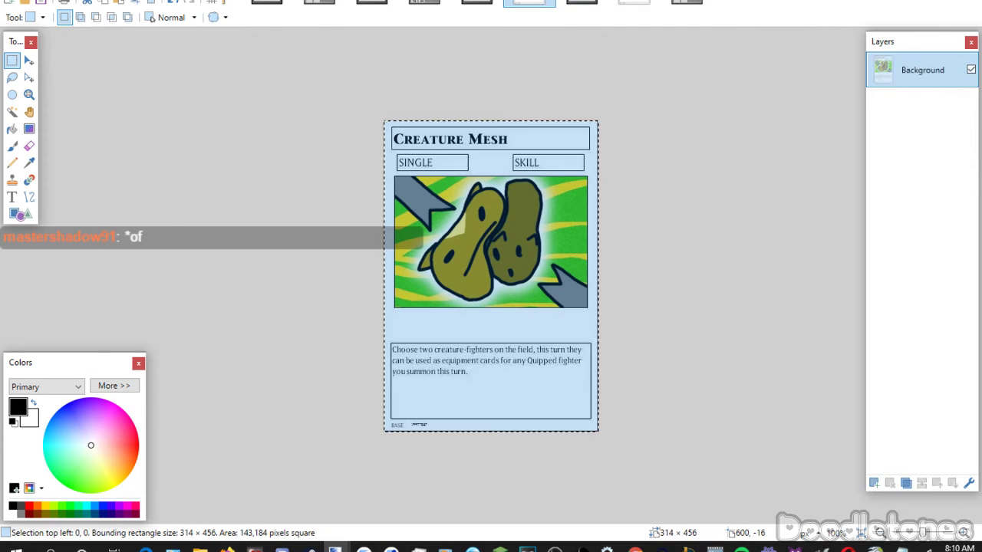
{"action": "left_click", "coordinate": [549, 1]}
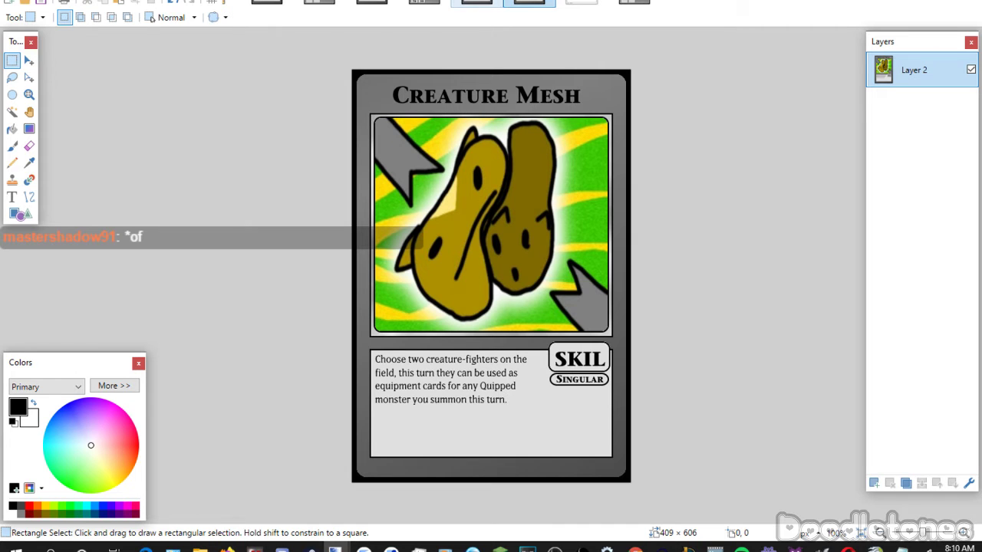
Copy the entire old Slime Alien card and paste it on a new layer beneath the blank template frame.
{"action": "left_click", "coordinate": [581, 4]}
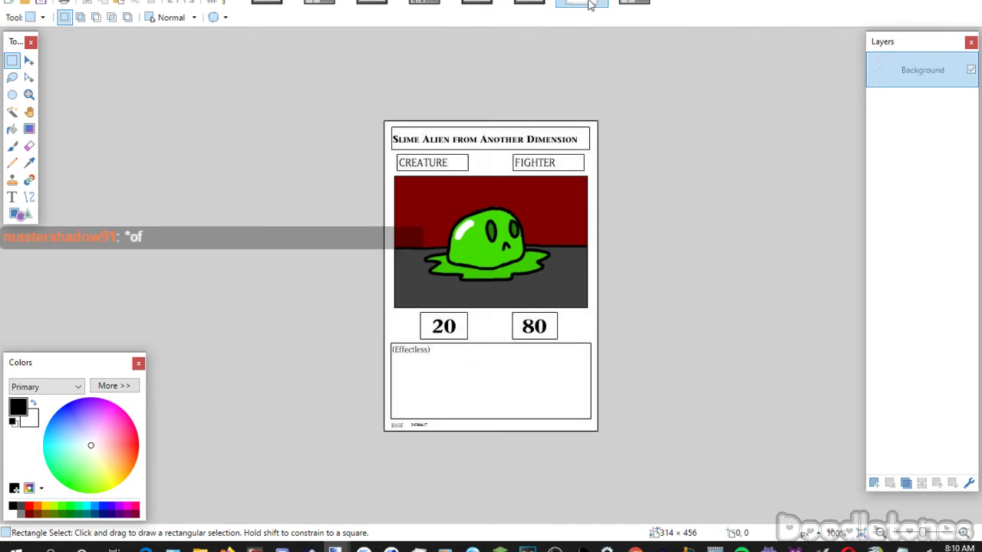
{"action": "key", "text": "ctrl+a"}
{"action": "left_click", "coordinate": [634, 3]}
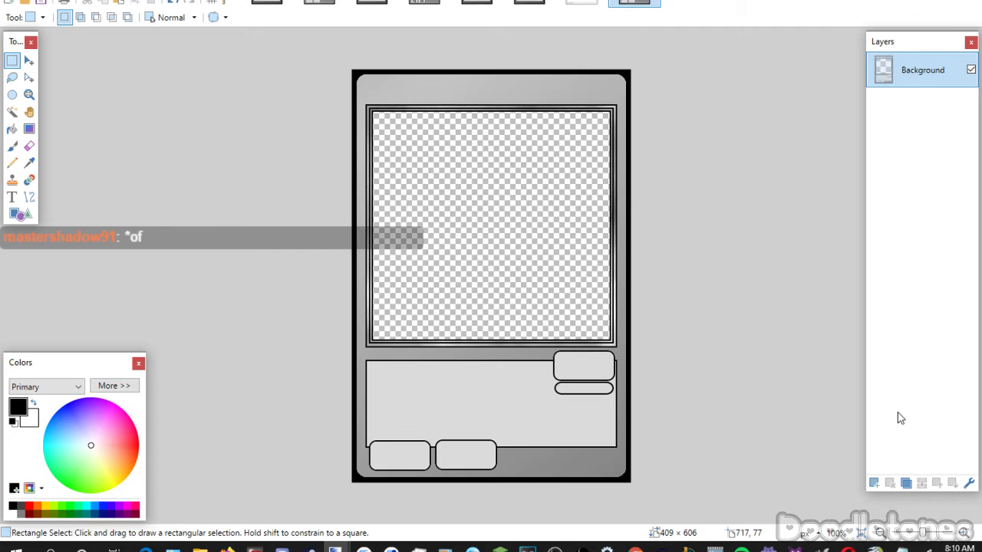
{"action": "left_click", "coordinate": [875, 483]}
{"action": "left_click", "coordinate": [953, 484]}
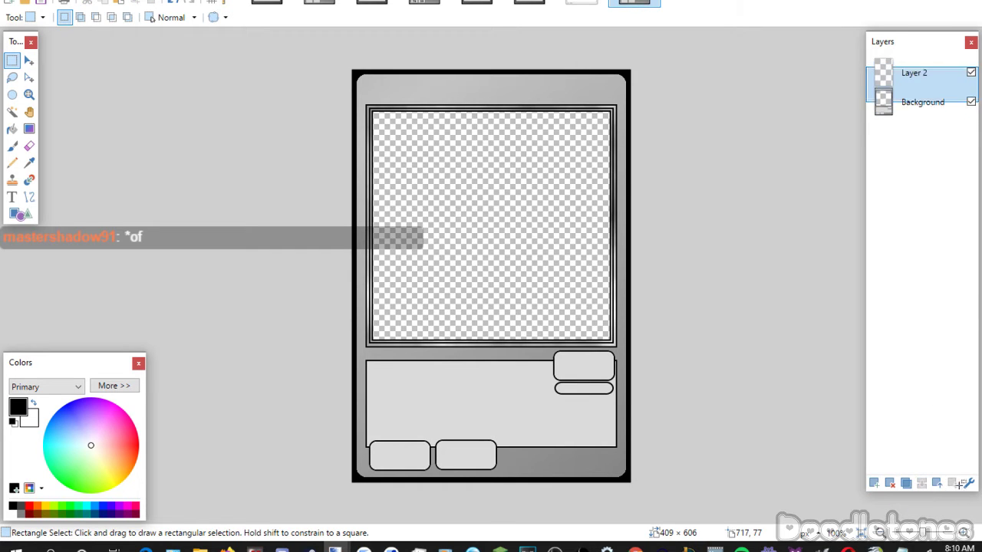
{"action": "key", "text": "ctrl+v"}
Enlarge the pasted card to about 559 × 810 pixels and position it so the slime artwork fills the frame's window, then deselect.
{"action": "left_click_drag", "start_coordinate": [510, 260], "coordinate": [683, 276]}
{"action": "left_click_drag", "start_coordinate": [574, 244], "coordinate": [554, 268]}
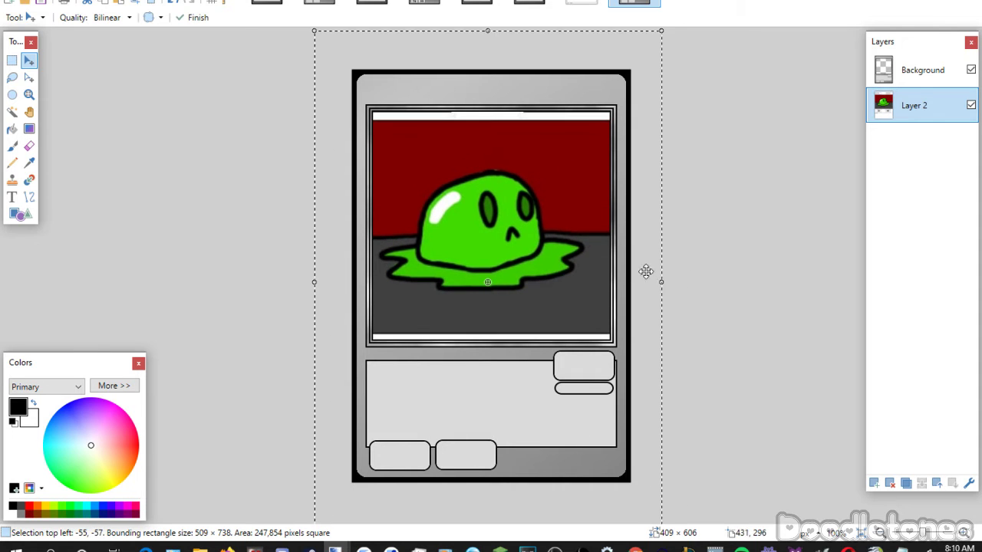
{"action": "left_click_drag", "start_coordinate": [664, 282], "coordinate": [693, 289]}
{"action": "left_click_drag", "start_coordinate": [571, 252], "coordinate": [566, 255]}
{"action": "left_click_drag", "start_coordinate": [683, 285], "coordinate": [692, 287]}
{"action": "left_click_drag", "start_coordinate": [626, 276], "coordinate": [623, 274]}
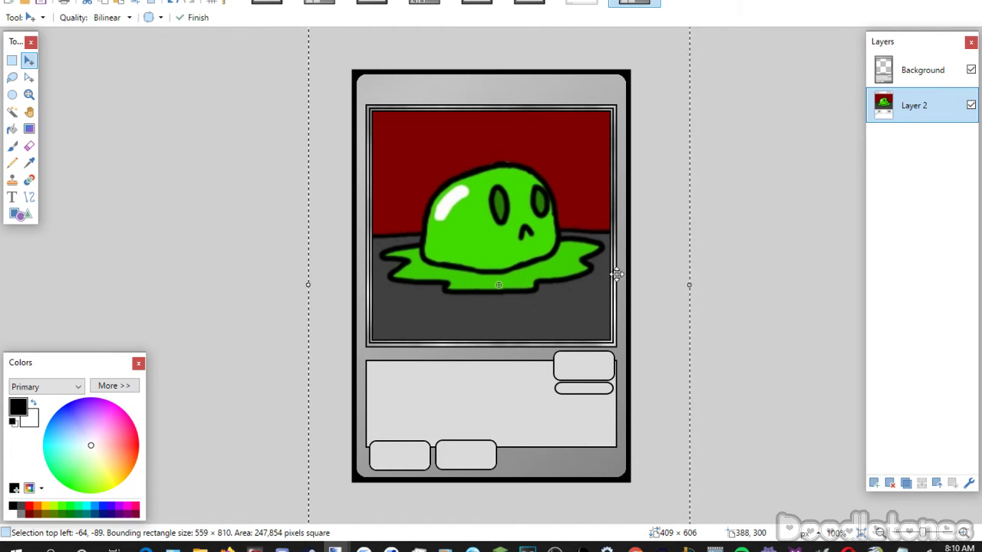
{"action": "left_click", "coordinate": [12, 60]}
{"action": "left_click", "coordinate": [140, 95]}
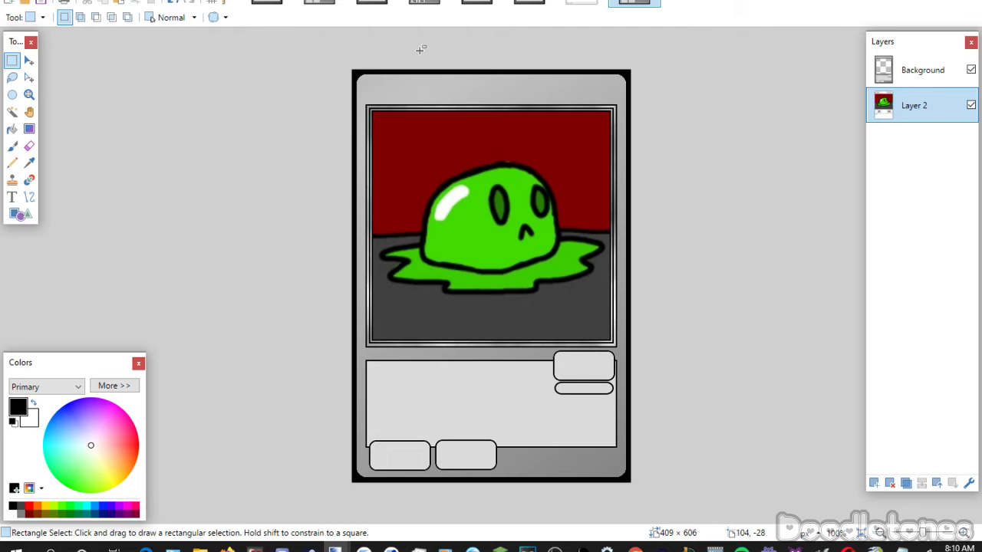
Rotate the old Slime Alien card image 90° clockwise and resize it to 200 percent.
{"action": "left_click", "coordinate": [584, 3]}
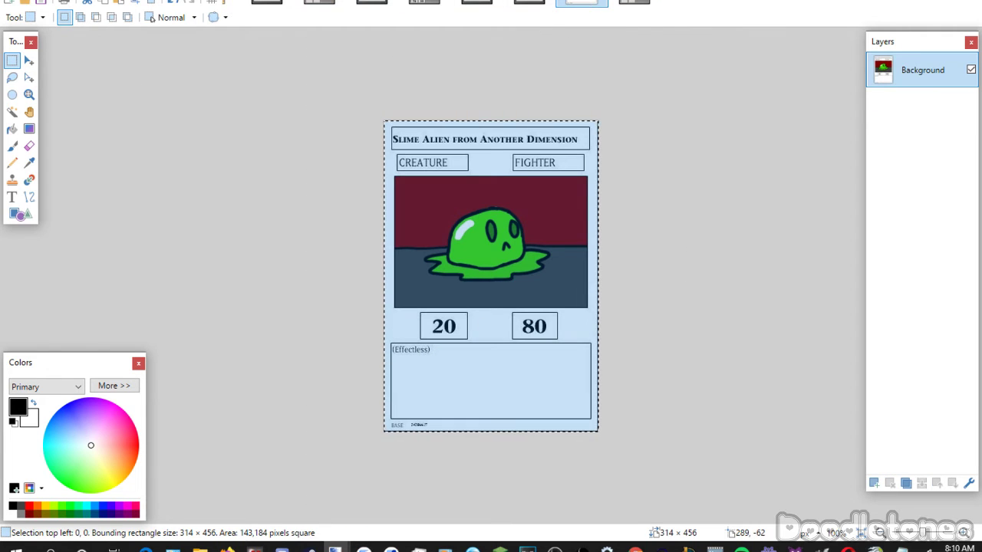
{"action": "left_click", "coordinate": [93, 0]}
{"action": "left_click", "coordinate": [123, 89]}
{"action": "left_click", "coordinate": [96, 0]}
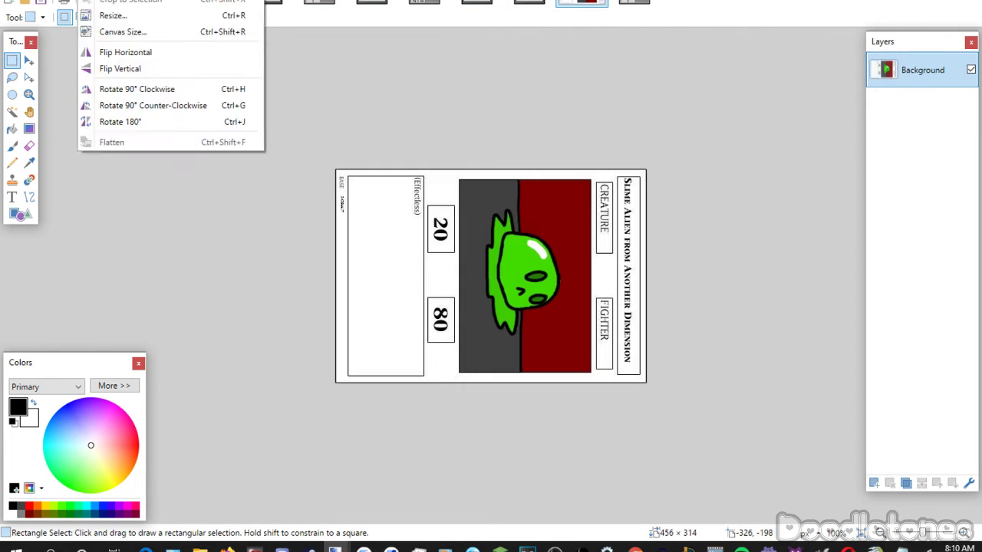
{"action": "mouse_move", "coordinate": [134, 0]}
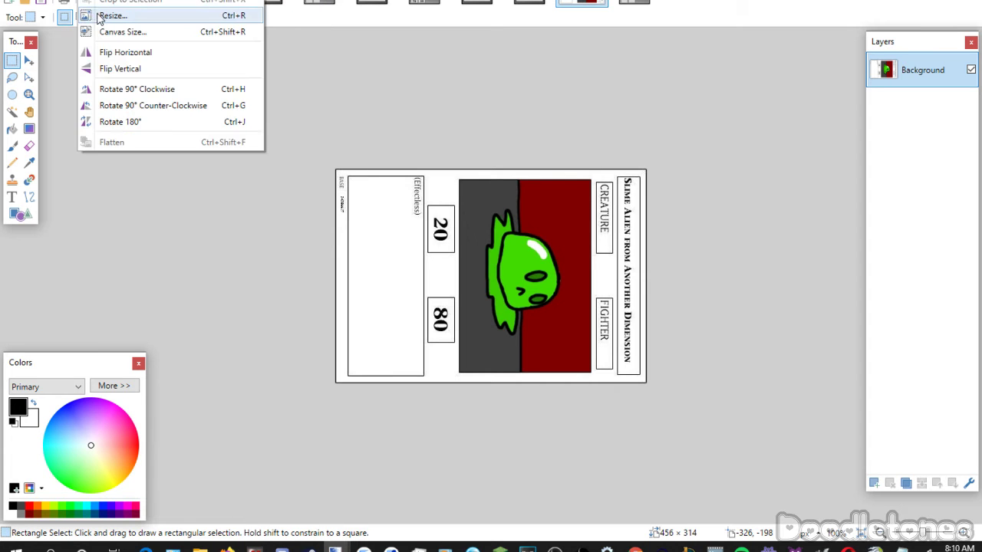
{"action": "left_click", "coordinate": [100, 16]}
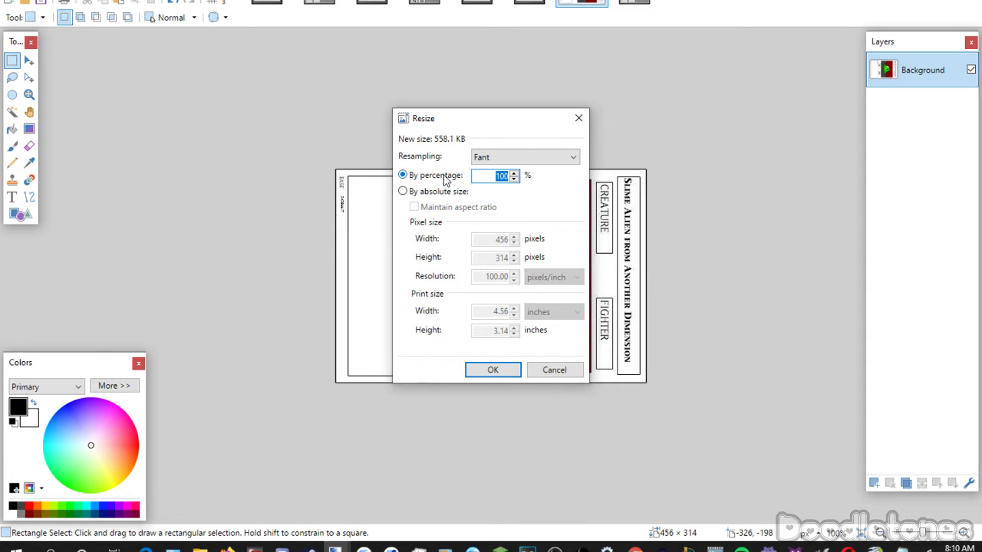
{"action": "type", "text": "200"}
{"action": "left_click", "coordinate": [492, 370]}
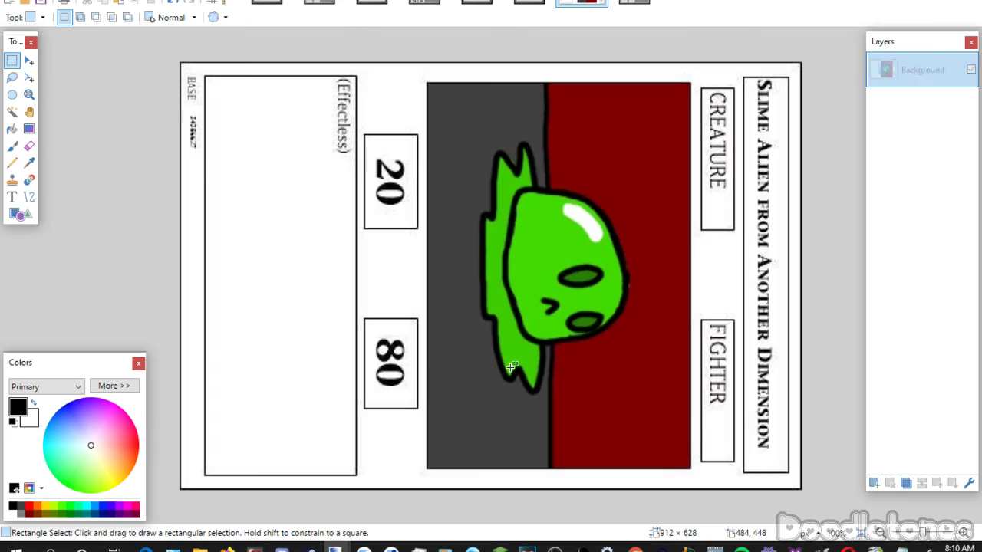
Paste the title "Slime Alien from Another Dimension" on a new layer of the enlarged card, using Yu-Gi-Oh!ITCStoneSerifSmallCaps at size 26.
{"action": "left_click", "coordinate": [874, 483]}
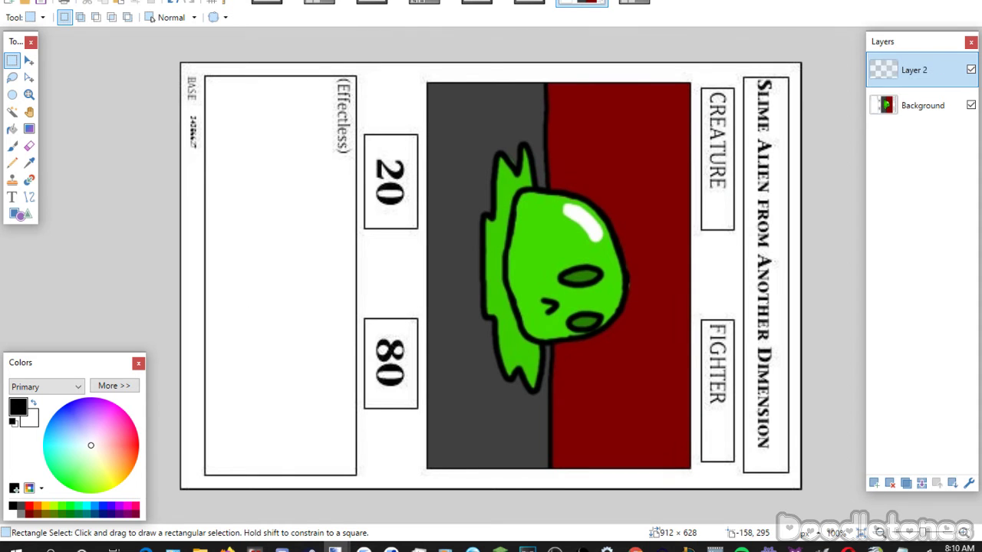
{"action": "left_click", "coordinate": [874, 548]}
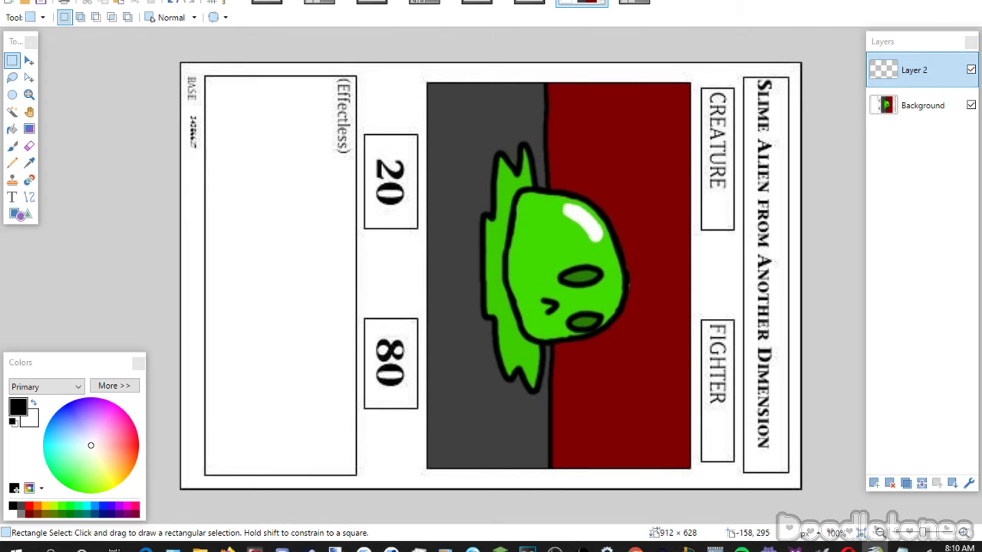
{"action": "left_click", "coordinate": [11, 197]}
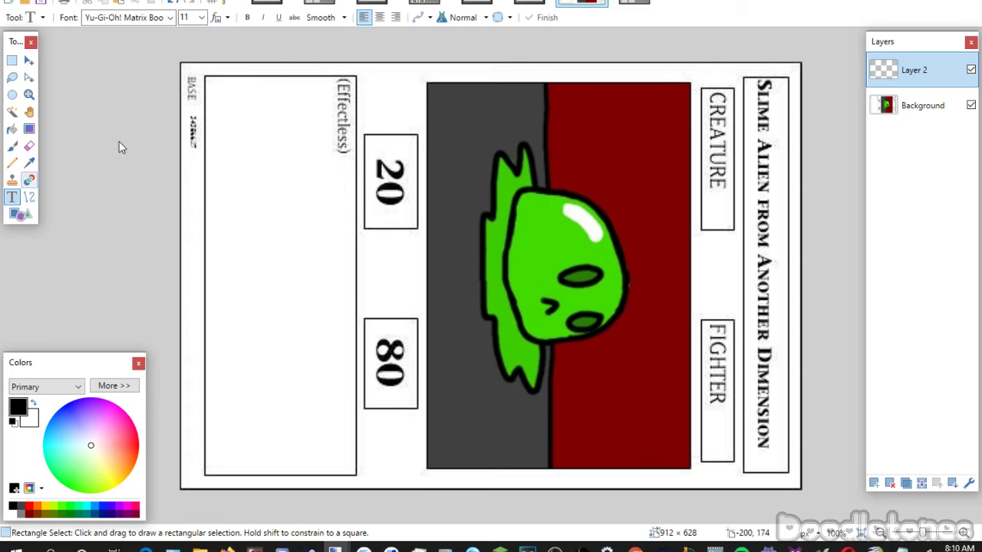
{"action": "left_click", "coordinate": [201, 17]}
{"action": "left_click", "coordinate": [201, 17]}
{"action": "left_click", "coordinate": [201, 17]}
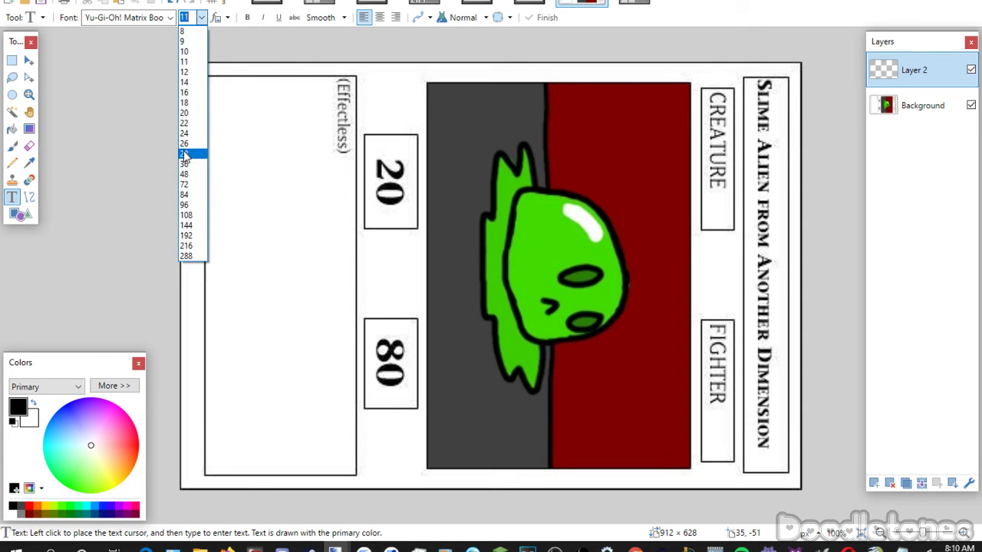
{"action": "left_click", "coordinate": [185, 155]}
{"action": "left_click", "coordinate": [169, 17]}
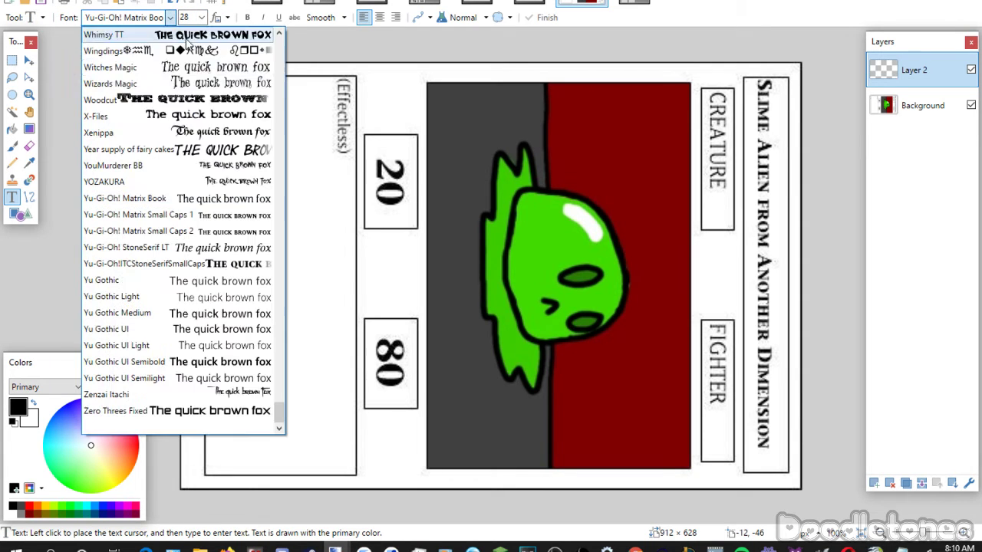
{"action": "left_click", "coordinate": [215, 264]}
{"action": "left_click", "coordinate": [259, 253]}
{"action": "type", "text": "Slime Alien from Another Dimension"}
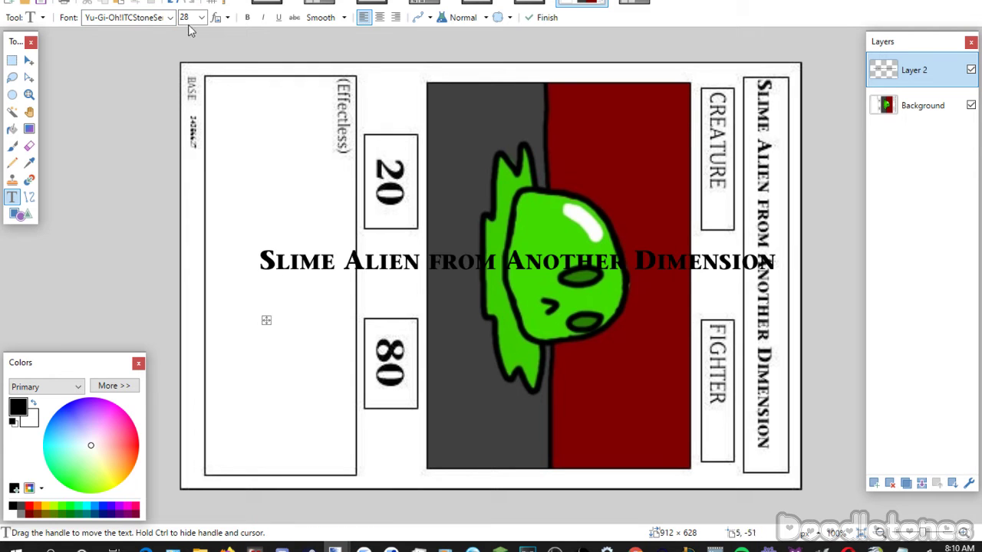
{"action": "scroll", "coordinate": [195, 19], "scroll_direction": "up", "scroll_amount": 1}
Cut the title text from the enlarged card and paste it on a new top layer of the template, keeping the canvas size.
{"action": "left_click", "coordinate": [12, 60]}
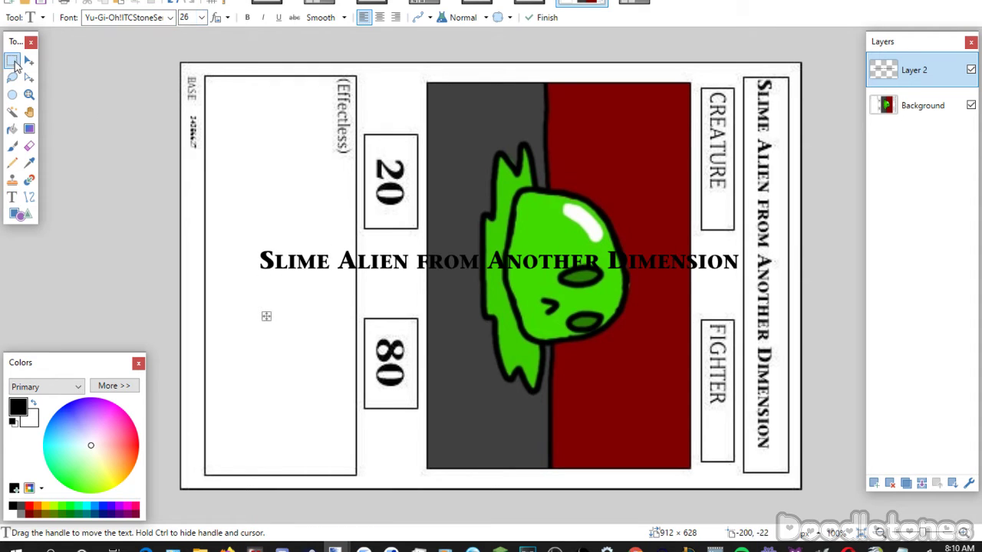
{"action": "left_click_drag", "start_coordinate": [251, 246], "coordinate": [744, 277]}
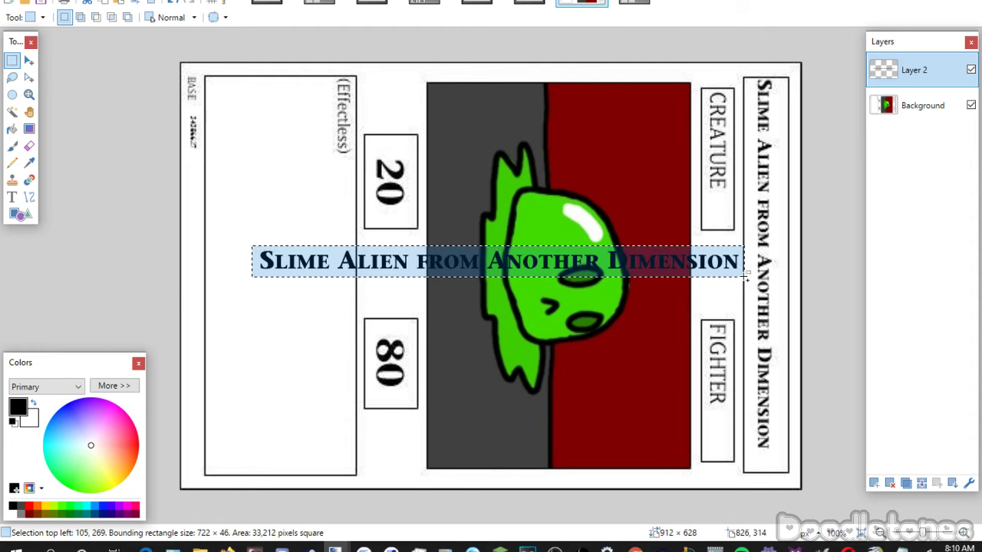
{"action": "key", "text": "Delete"}
{"action": "left_click", "coordinate": [615, 9]}
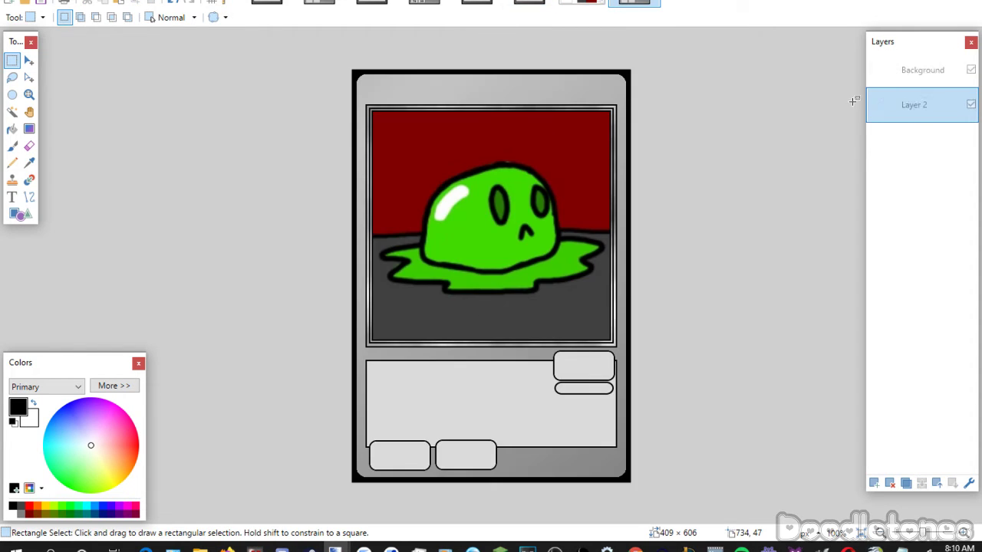
{"action": "left_click", "coordinate": [921, 70]}
{"action": "left_click", "coordinate": [875, 484]}
{"action": "key", "text": "ctrl+v"}
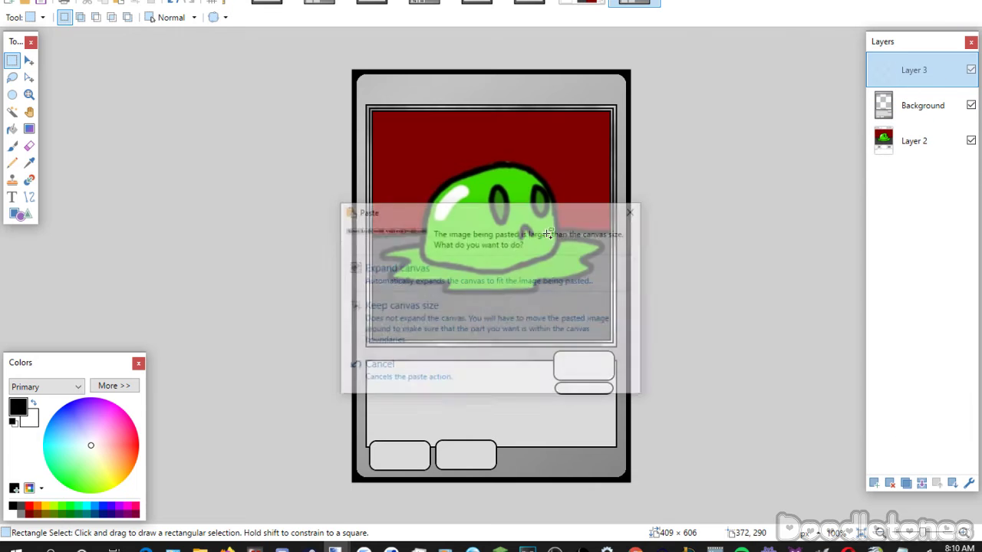
{"action": "left_click", "coordinate": [433, 305]}
Move the title into the template's name bar, squeeze it to about 392 pixels wide so it fits, and deselect it.
{"action": "left_click_drag", "start_coordinate": [386, 255], "coordinate": [381, 89]}
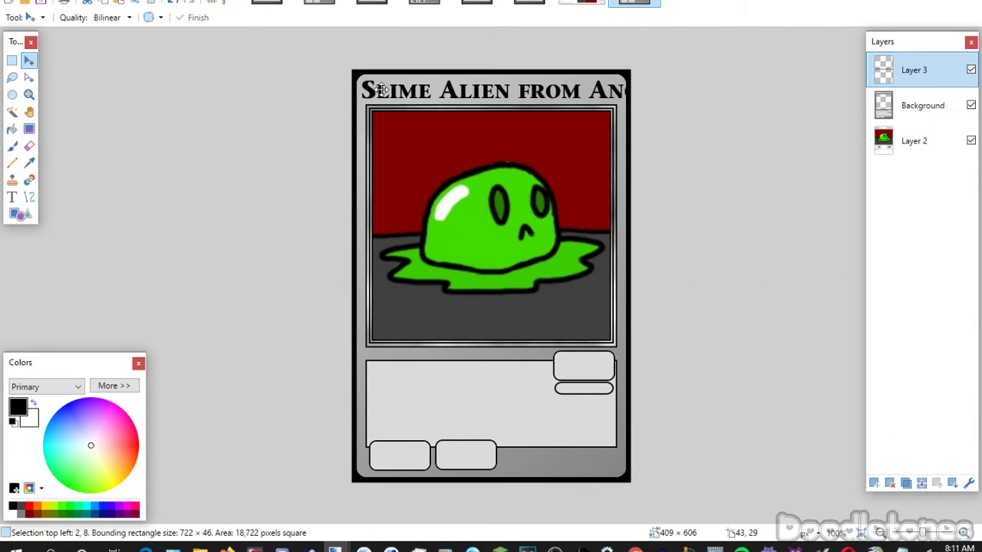
{"action": "left_click_drag", "start_coordinate": [844, 91], "coordinate": [588, 95]}
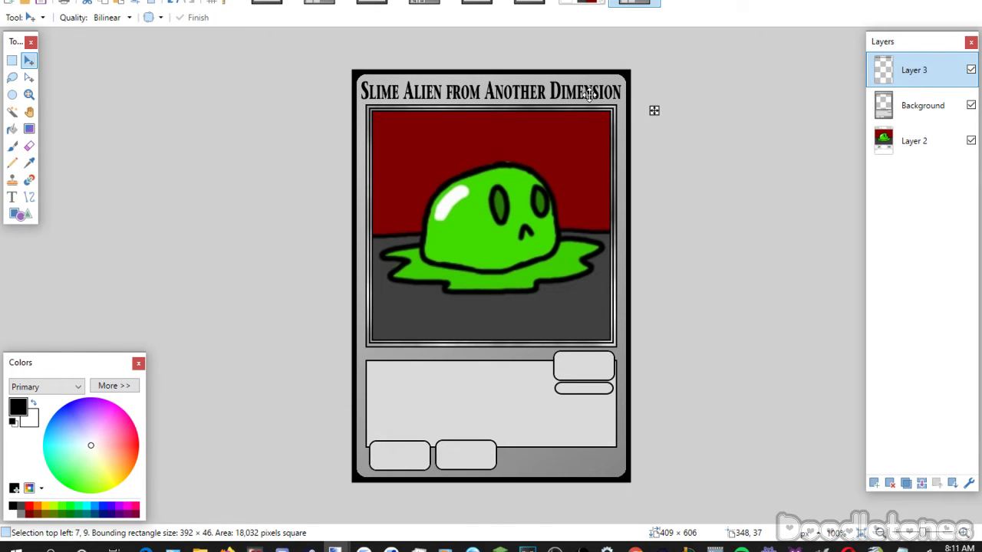
{"action": "left_click", "coordinate": [11, 60]}
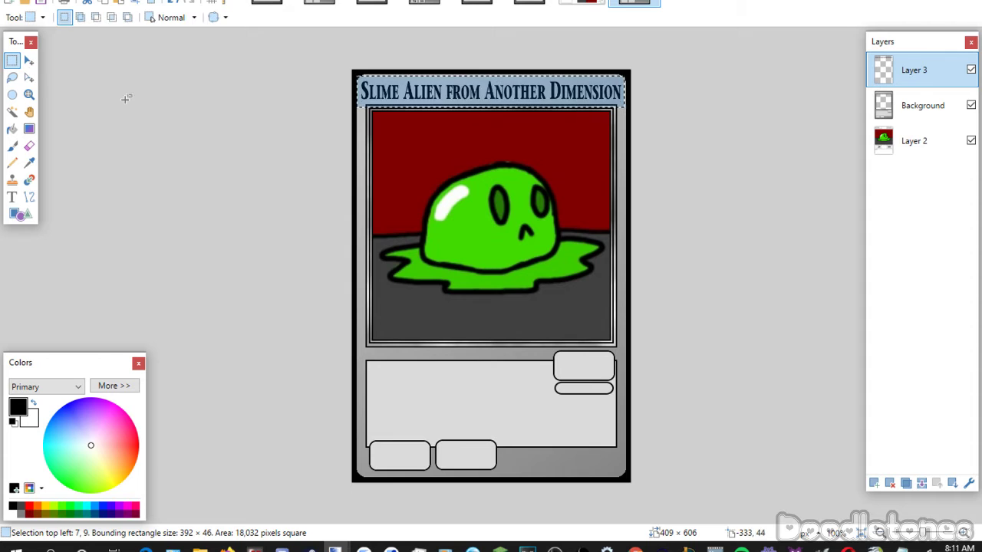
{"action": "left_click", "coordinate": [183, 130]}
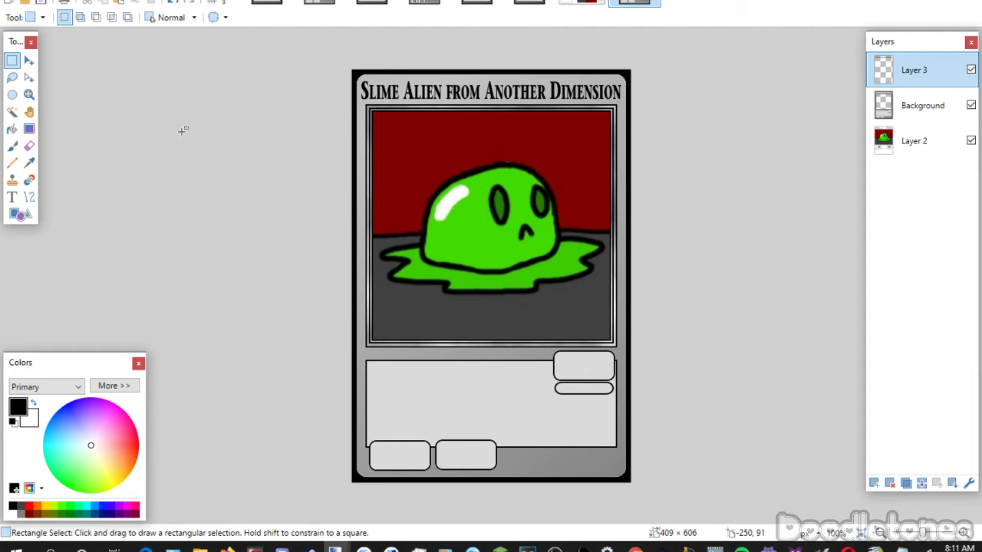
Add the text "FIGH" at size 22, centred in the larger box at the description box's upper-right corner.
{"action": "left_click", "coordinate": [12, 197]}
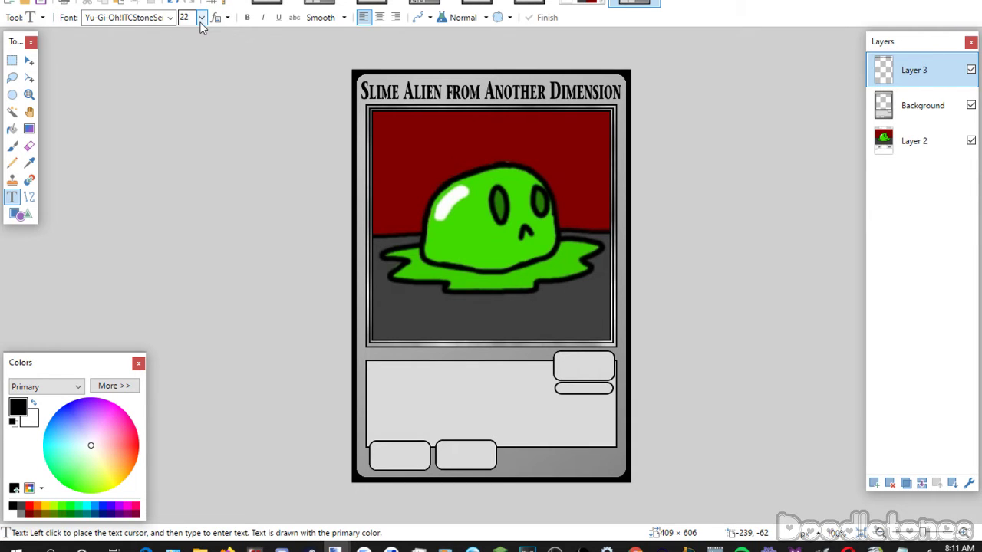
{"action": "left_click", "coordinate": [563, 357]}
{"action": "type", "text": "FIGH"}
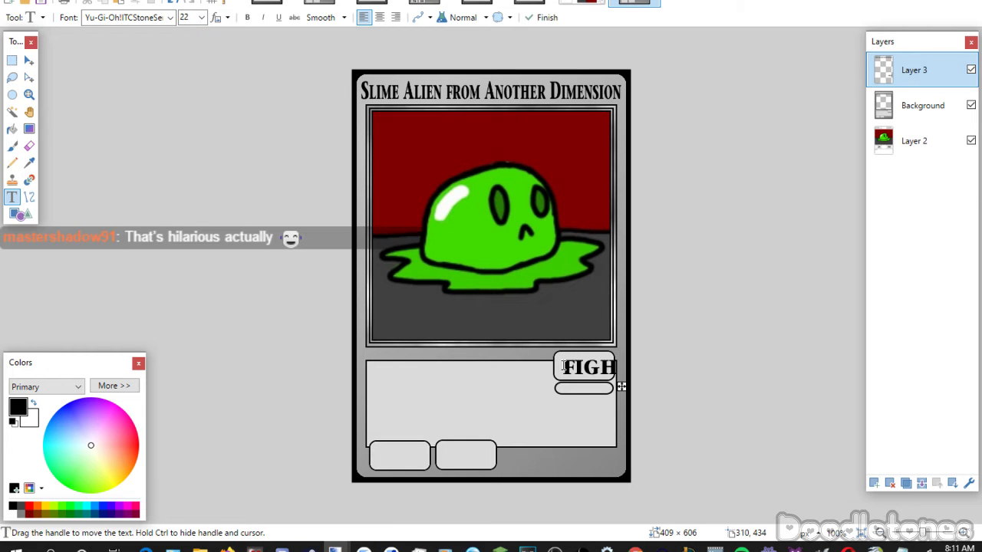
{"action": "left_click_drag", "start_coordinate": [620, 389], "coordinate": [618, 391]}
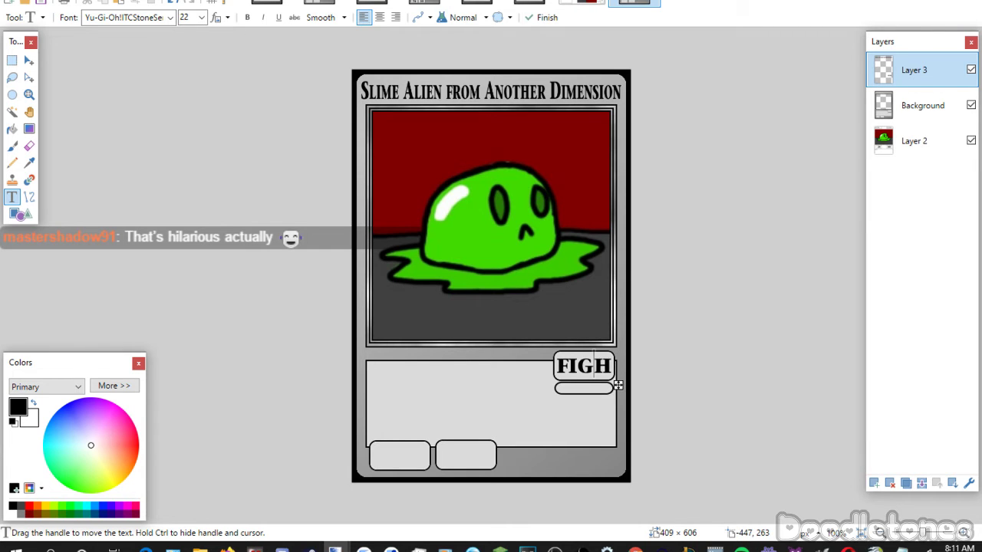
Add the text "Creature" at size 11, centred in the small box below "FIGH".
{"action": "left_click", "coordinate": [436, 393]}
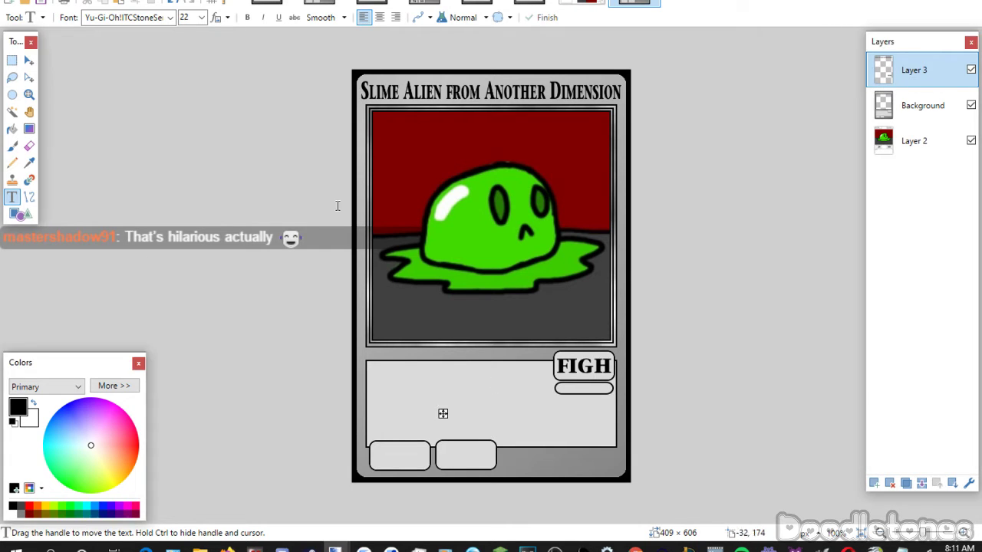
{"action": "scroll", "coordinate": [201, 17], "scroll_direction": "up", "scroll_amount": 3}
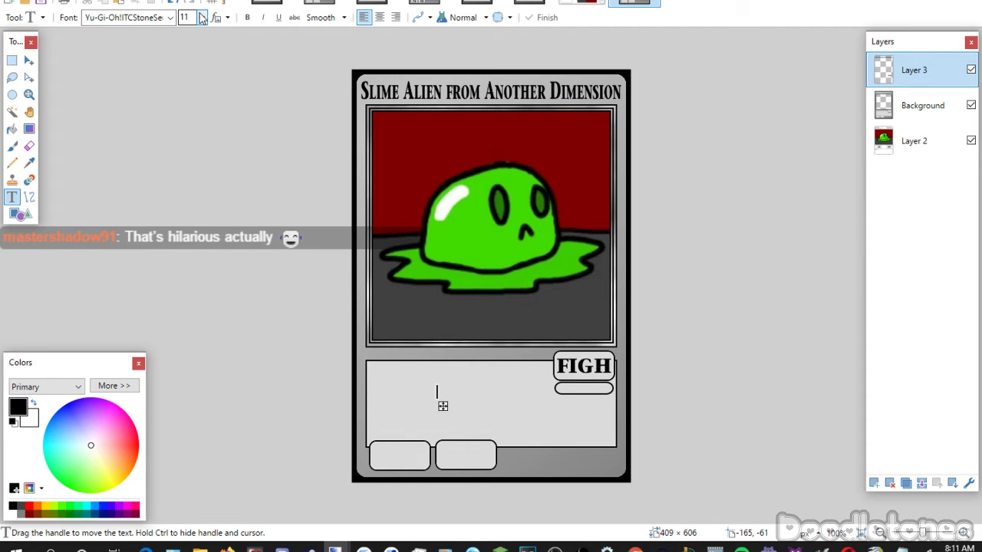
{"action": "type", "text": "Creature"}
{"action": "key", "text": "Return"}
{"action": "left_click_drag", "start_coordinate": [443, 422], "coordinate": [567, 419]}
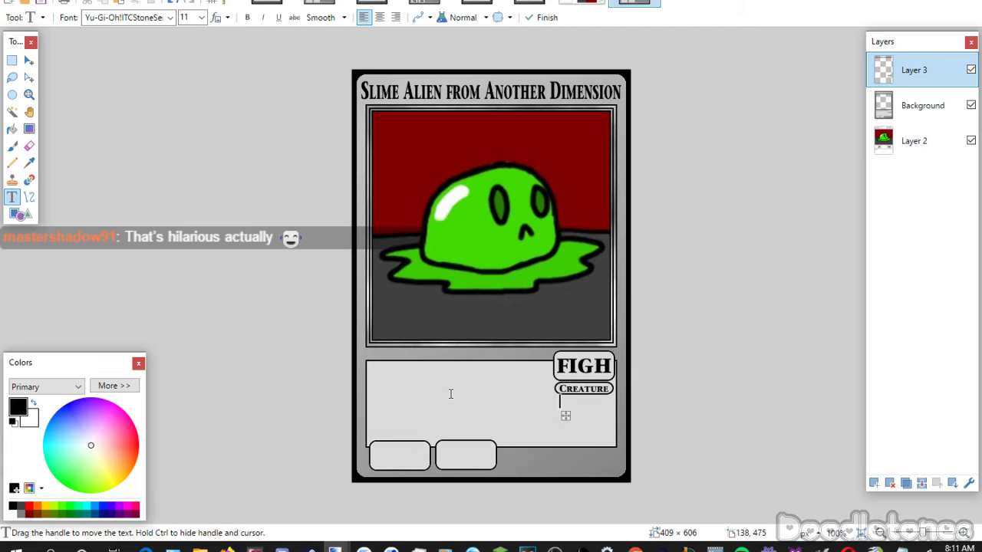
Add the text "20" at size 28, centred in the first stat box at the card's lower edge.
{"action": "left_click", "coordinate": [398, 383]}
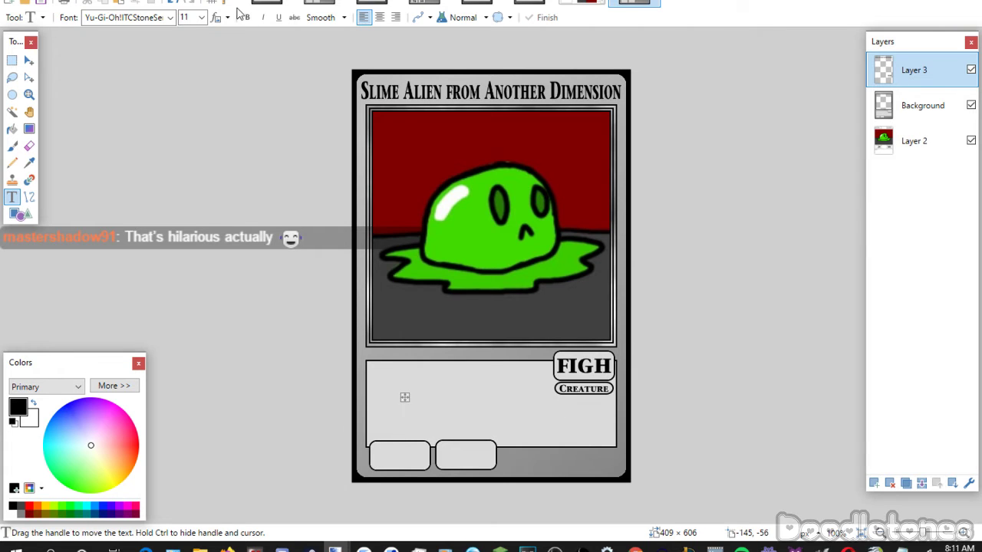
{"action": "scroll", "coordinate": [196, 21], "scroll_direction": "down", "scroll_amount": 4}
{"action": "scroll", "coordinate": [195, 22], "scroll_direction": "down", "scroll_amount": 2}
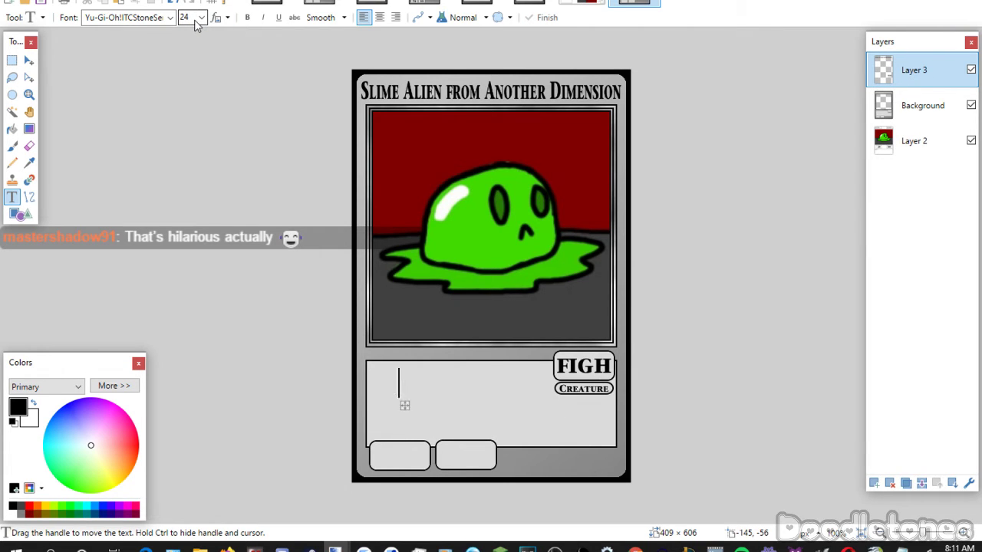
{"action": "scroll", "coordinate": [195, 22], "scroll_direction": "down", "scroll_amount": 2}
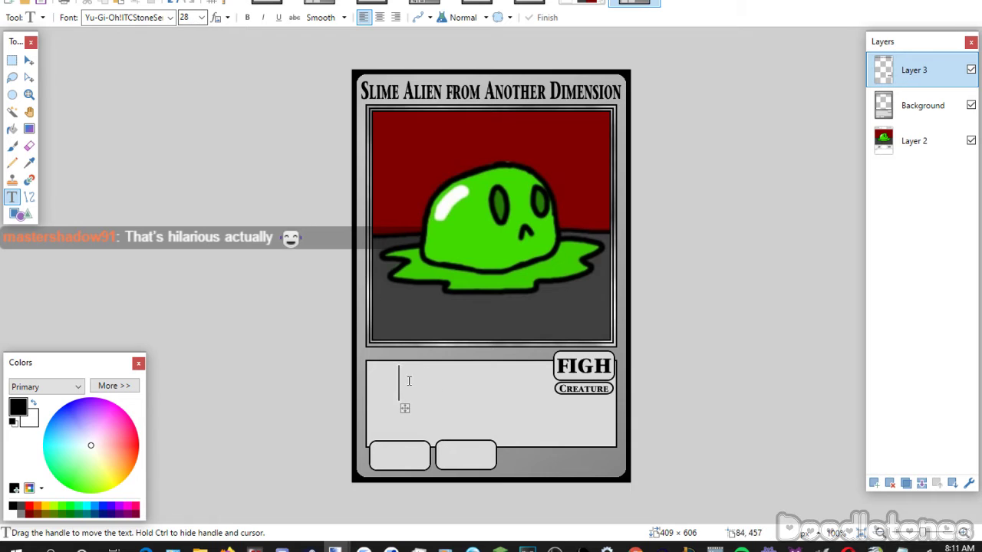
{"action": "left_click_drag", "start_coordinate": [404, 407], "coordinate": [391, 479]}
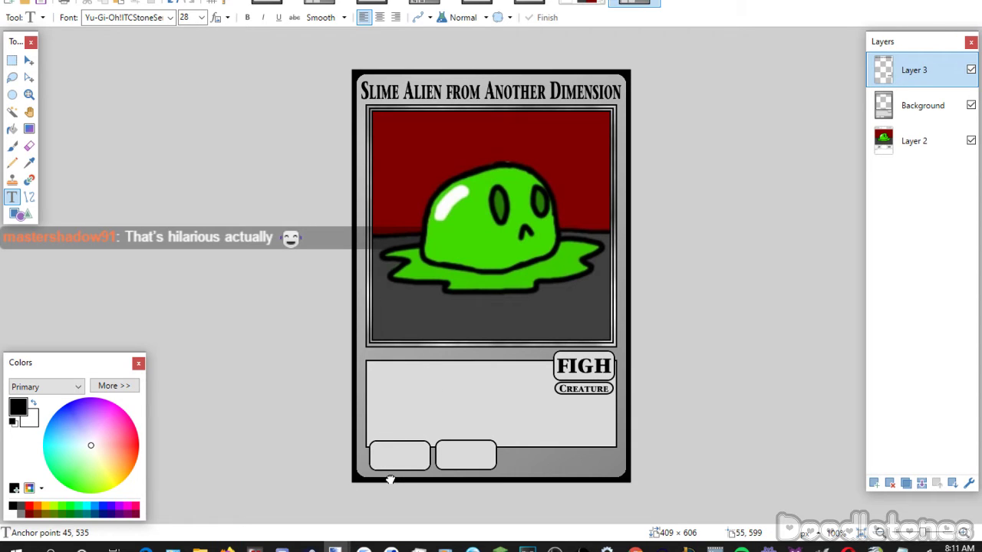
{"action": "type", "text": "20"}
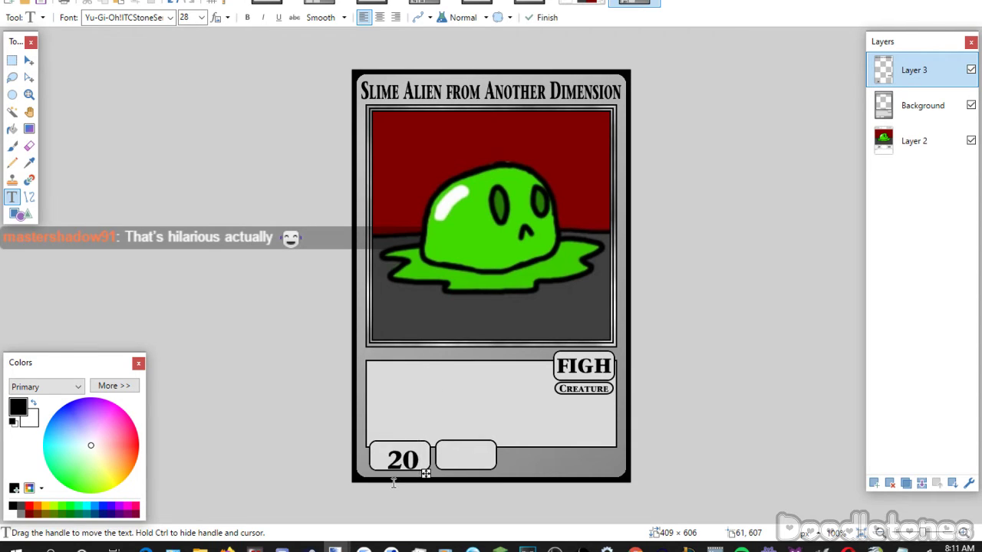
{"action": "left_click_drag", "start_coordinate": [425, 474], "coordinate": [423, 473]}
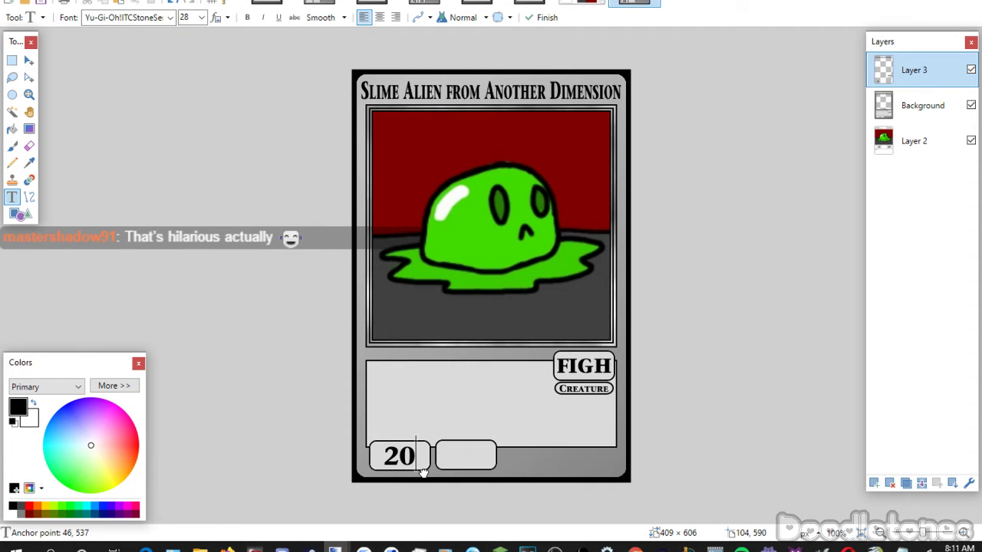
Add the text "80" at size 28, centred in the second stat box, and finish the text.
{"action": "left_click", "coordinate": [477, 456]}
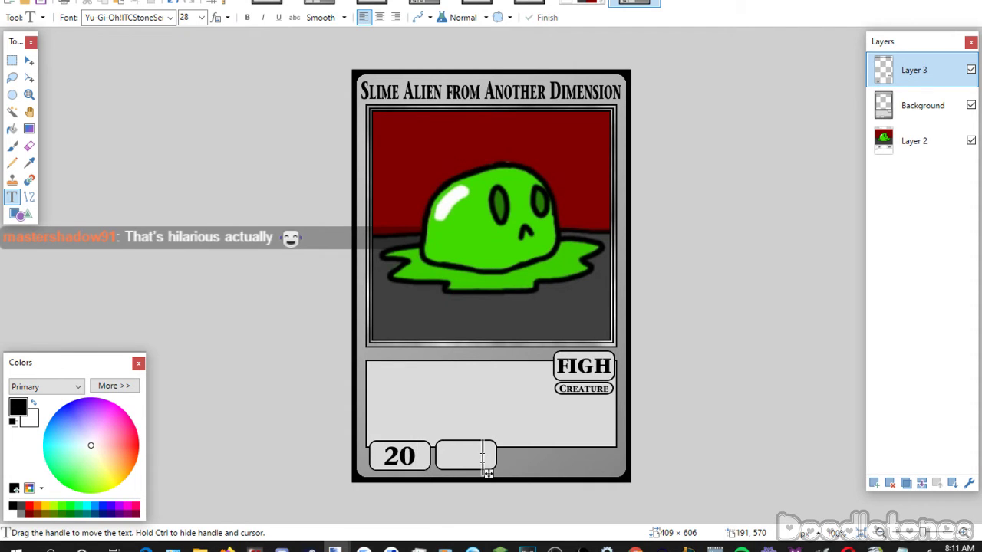
{"action": "type", "text": "80"}
{"action": "left_click_drag", "start_coordinate": [522, 473], "coordinate": [491, 469]}
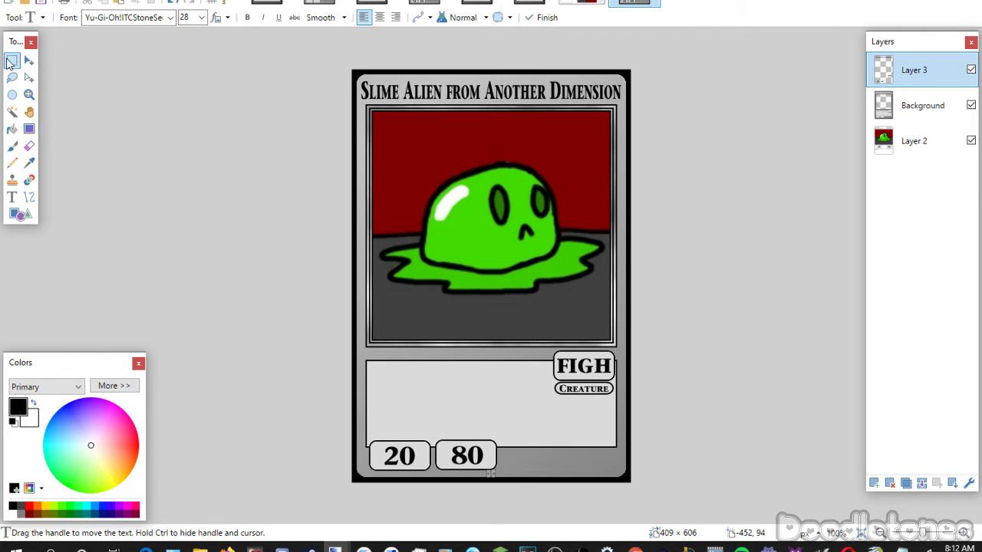
{"action": "left_click", "coordinate": [11, 60]}
Paste the copied text "(Effectless)" in Yu-Gi-Oh! Matrix Book at size 11 into the description box's upper-left corner.
{"action": "left_click", "coordinate": [12, 197]}
{"action": "left_click", "coordinate": [127, 17]}
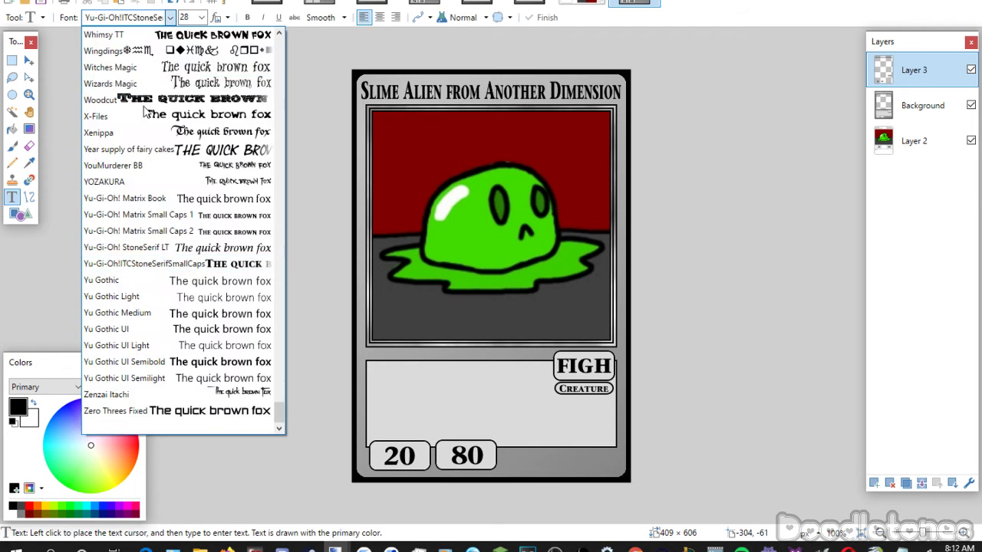
{"action": "left_click", "coordinate": [121, 197]}
{"action": "scroll", "coordinate": [196, 16], "scroll_direction": "up", "scroll_amount": 3}
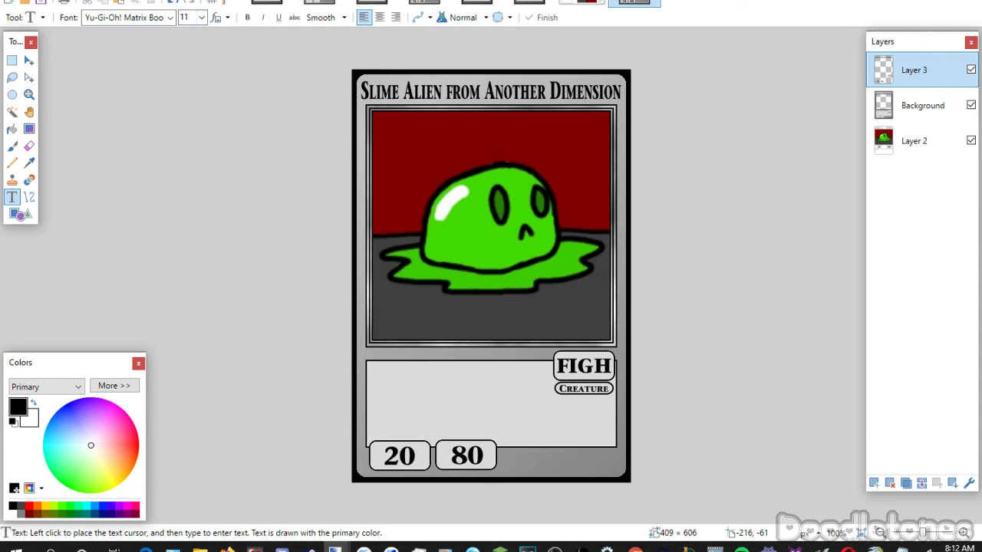
{"action": "left_click", "coordinate": [875, 549]}
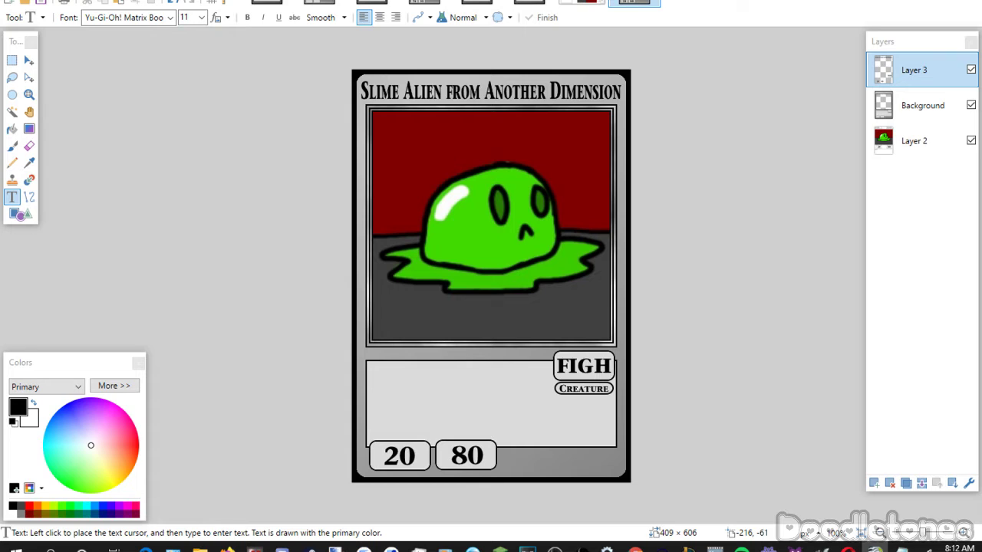
{"action": "left_click", "coordinate": [386, 381]}
{"action": "type", "text": "(Effectless)"}
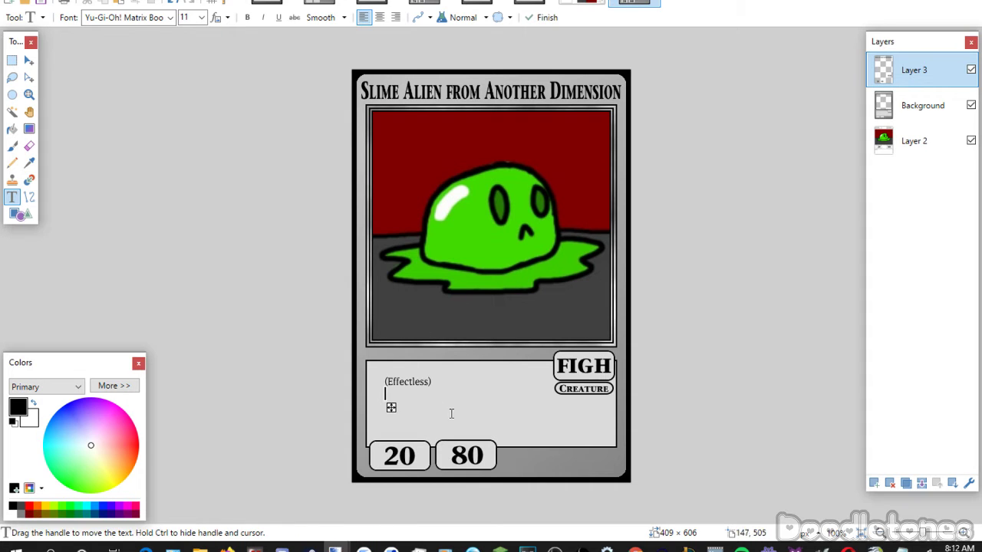
{"action": "left_click_drag", "start_coordinate": [391, 407], "coordinate": [377, 397]}
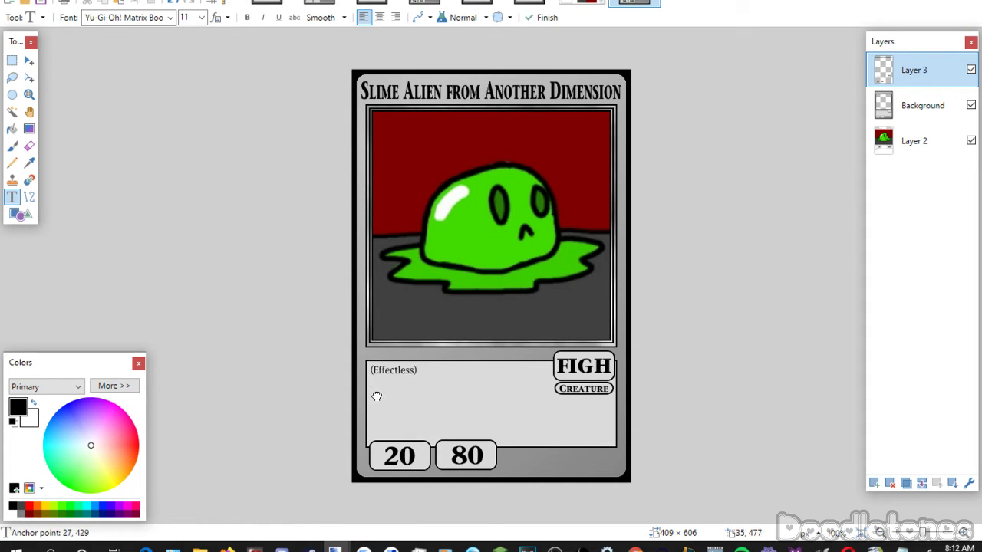
{"action": "left_click", "coordinate": [12, 60]}
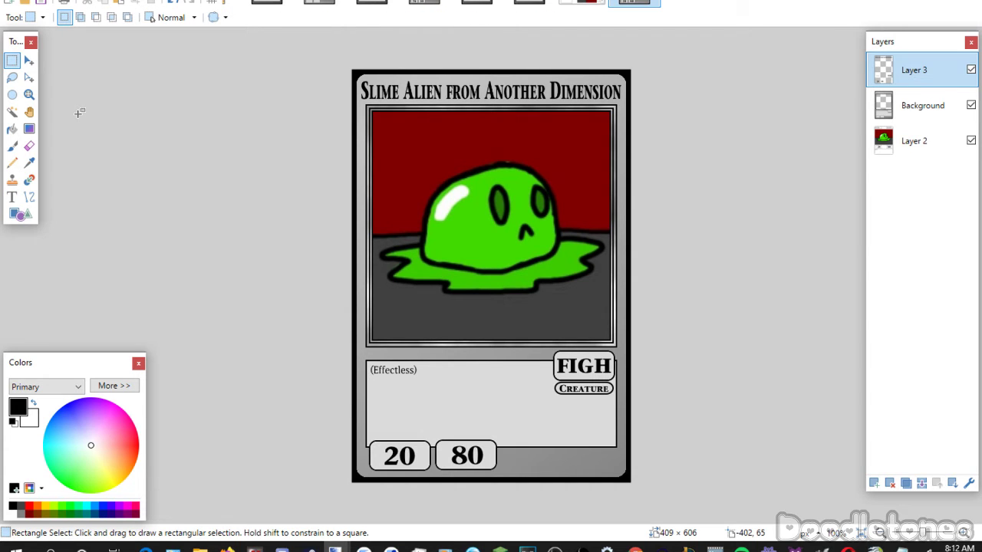
Flatten the Slime Alien card into one layer and close the old source card without saving its changes.
{"action": "left_click", "coordinate": [923, 483]}
{"action": "left_click", "coordinate": [923, 482]}
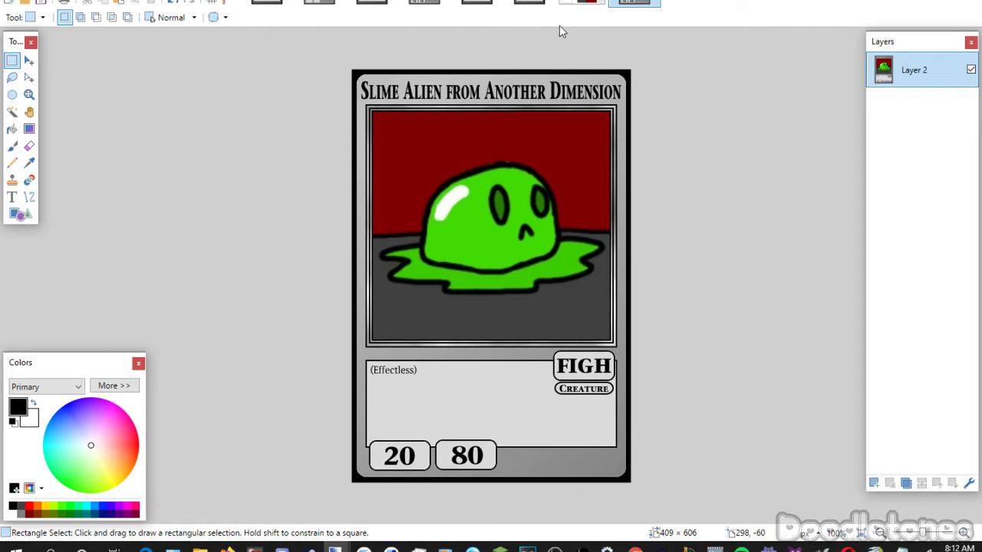
{"action": "left_click", "coordinate": [598, 4]}
{"action": "left_click", "coordinate": [454, 327]}
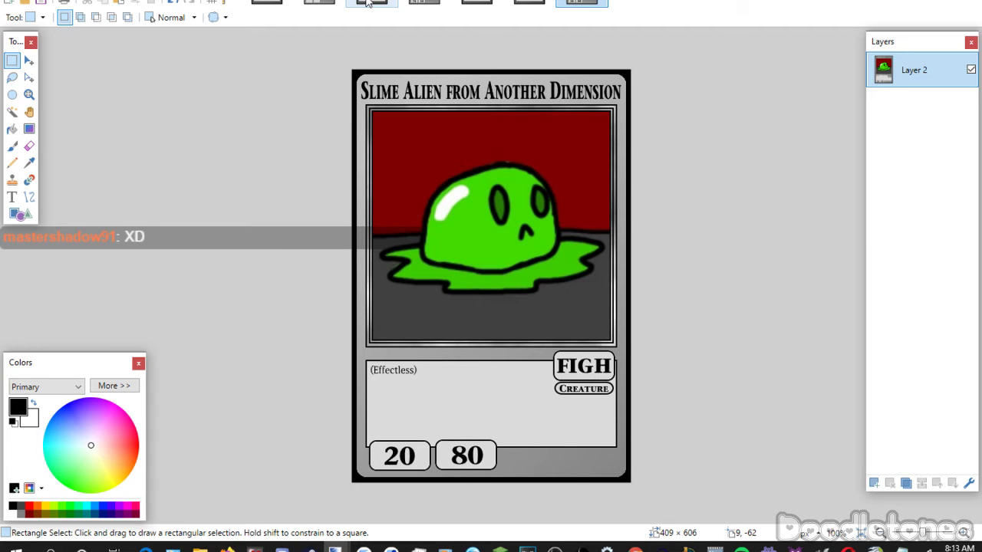
Save and close the Revival Draw and Dungeon Mimic cards as JPEGs at quality 95.
{"action": "left_click", "coordinate": [388, 2]}
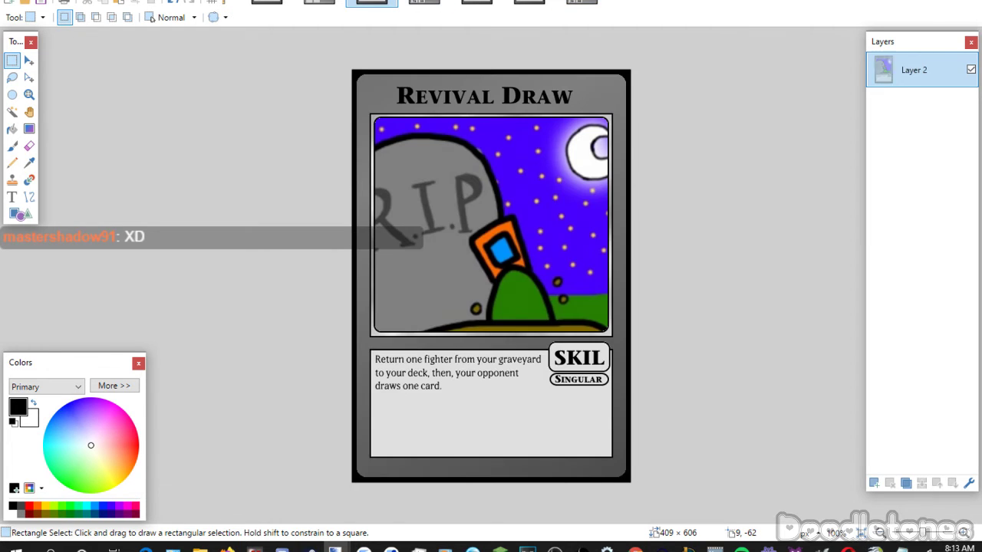
{"action": "left_click", "coordinate": [423, 301]}
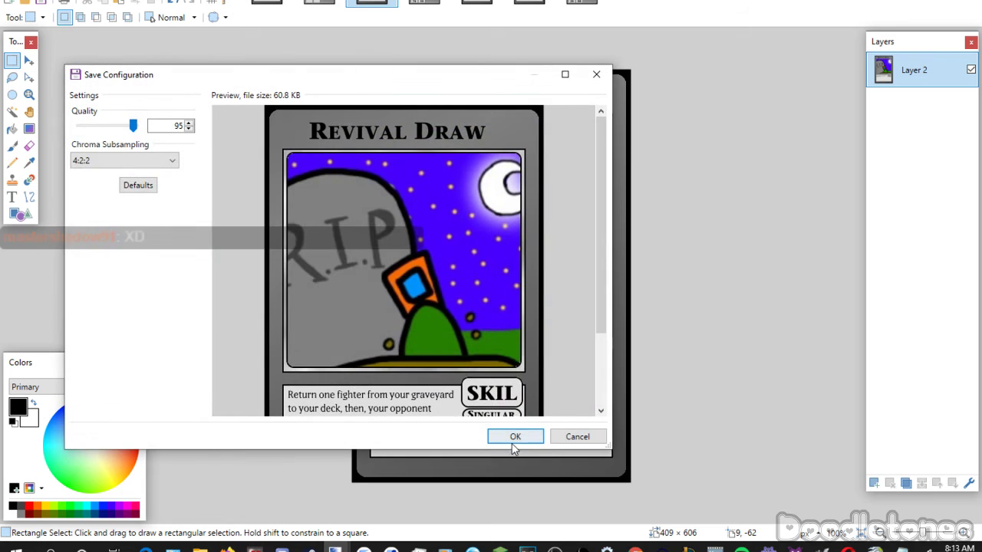
{"action": "left_click", "coordinate": [513, 436]}
{"action": "key", "text": "ctrl+w"}
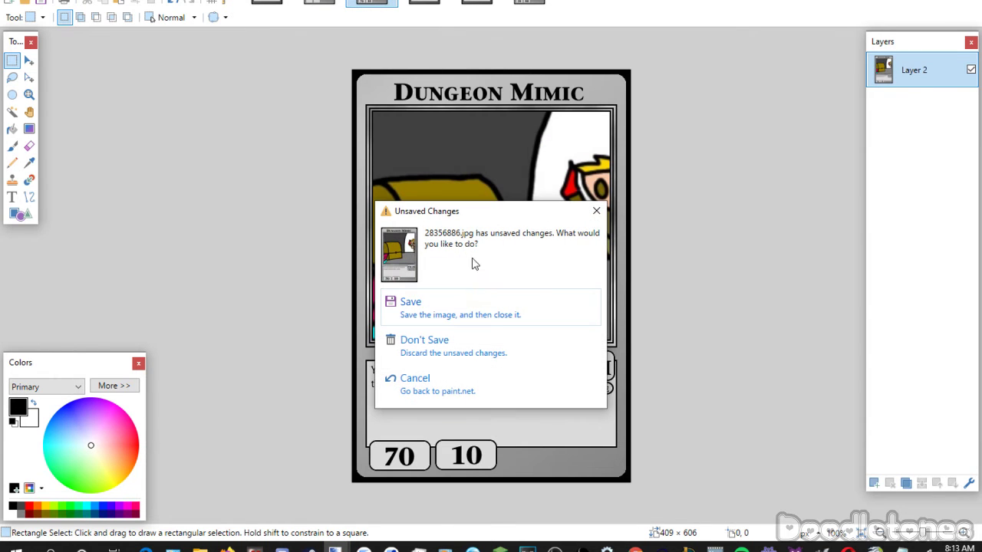
{"action": "left_click", "coordinate": [418, 303]}
{"action": "left_click", "coordinate": [514, 436]}
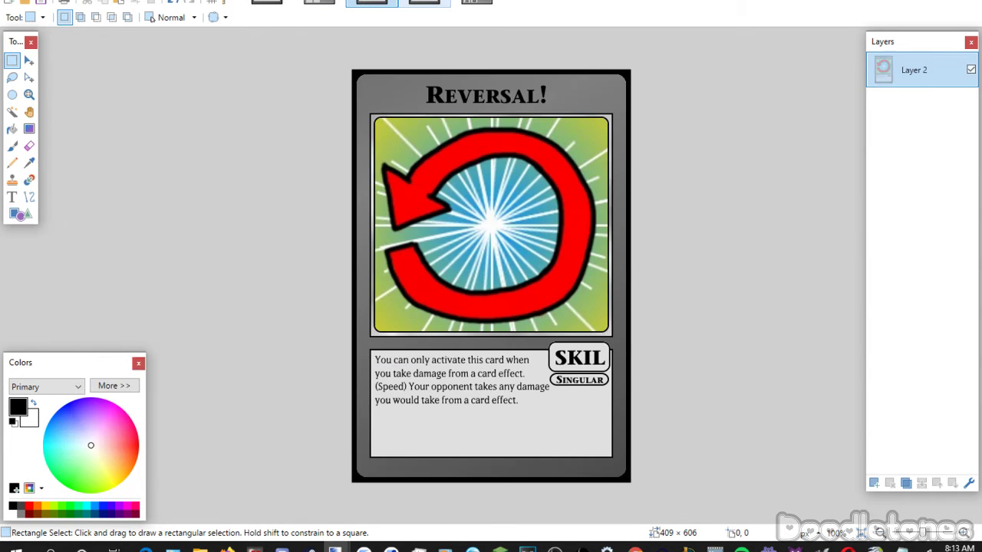
Save and close the Reversal! and Creature Mesh cards as JPEGs at quality 95.
{"action": "key", "text": "ctrl+w"}
{"action": "left_click", "coordinate": [412, 300]}
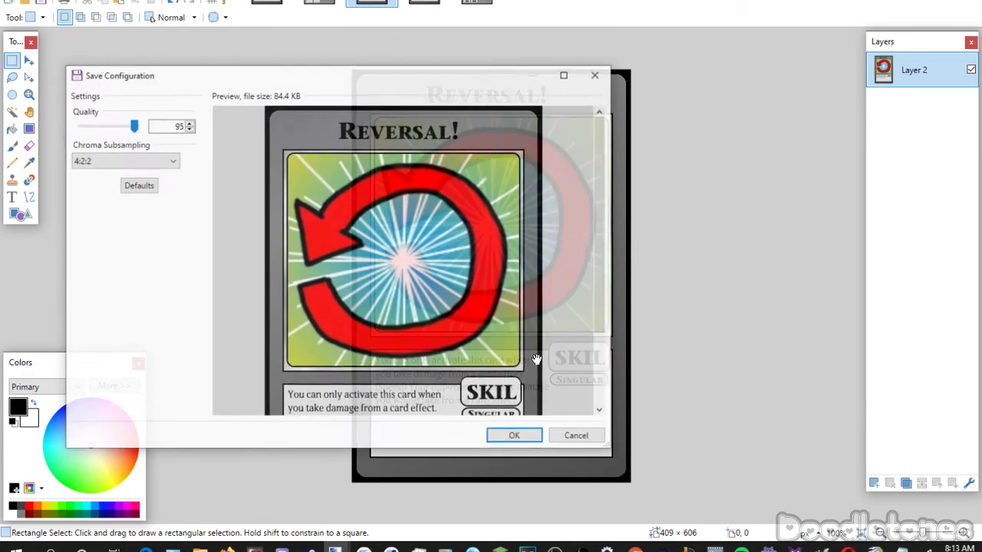
{"action": "left_click", "coordinate": [511, 435]}
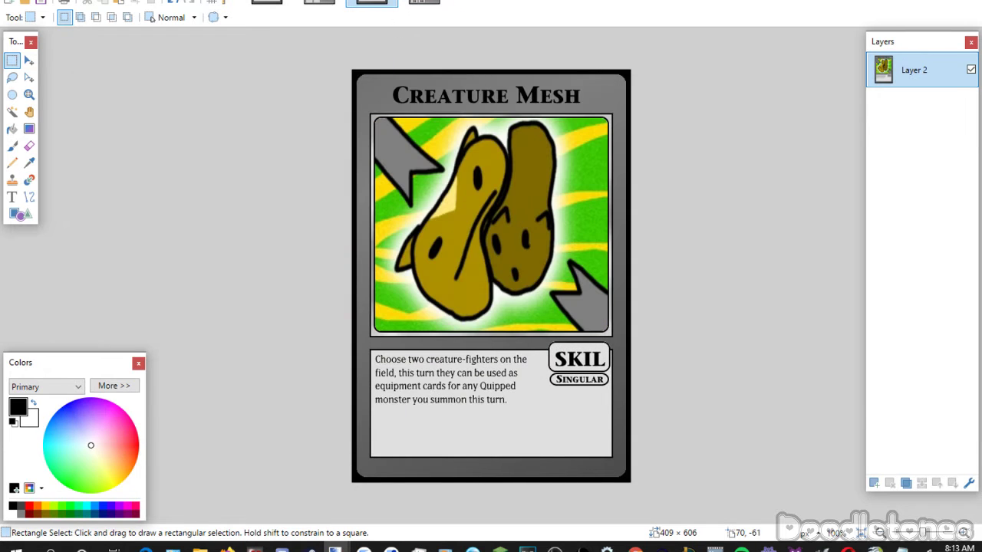
{"action": "key", "text": "ctrl+w"}
{"action": "left_click", "coordinate": [420, 306]}
{"action": "left_click", "coordinate": [516, 437]}
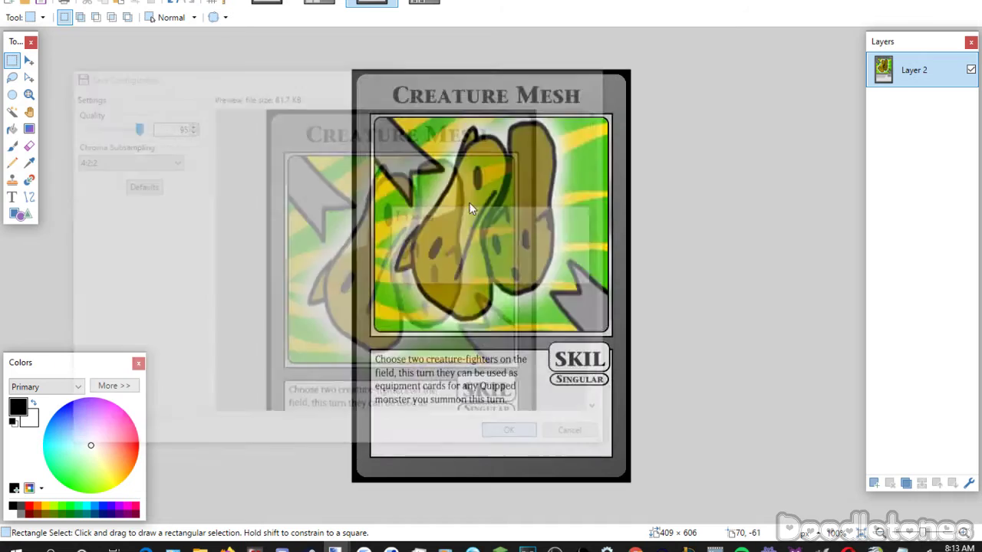
Save and close the Slime Alien from Another Dimension card, and clear the selection on the blank fighter template.
{"action": "key", "text": "ctrl+w"}
{"action": "left_click", "coordinate": [451, 310]}
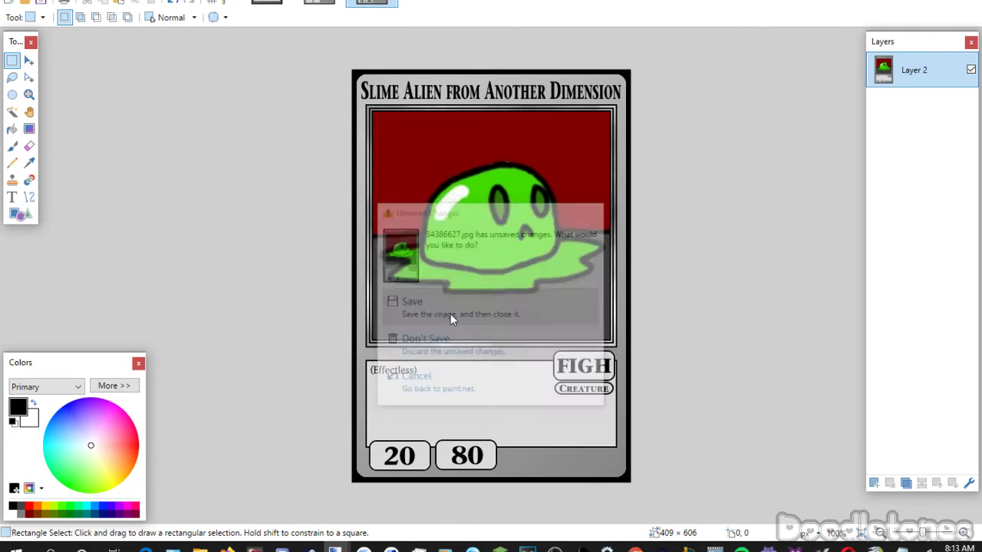
{"action": "left_click", "coordinate": [517, 436]}
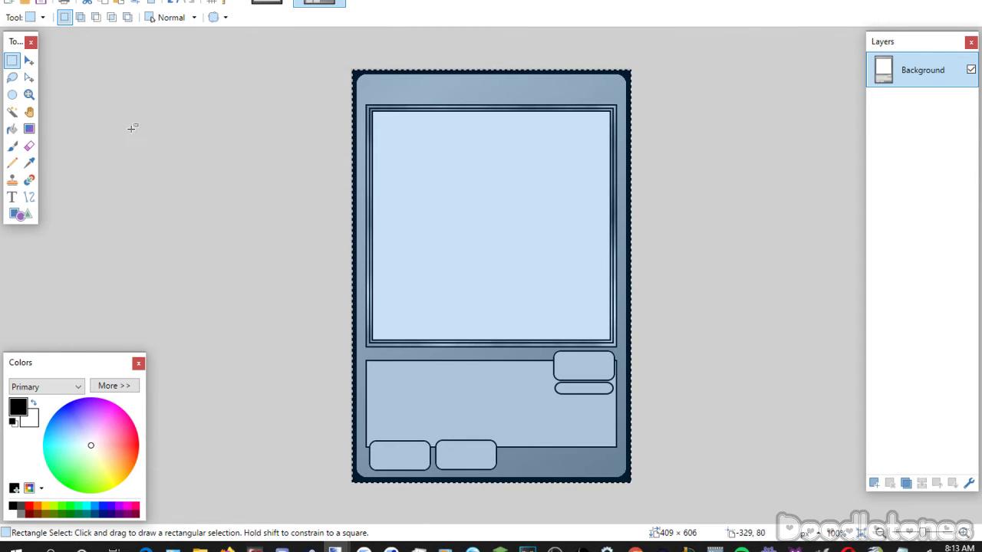
{"action": "key", "text": "ctrl+d"}
Open the next batch of old cards and their card image files from the file folder as separate images.
{"action": "key", "text": "alt+Tab"}
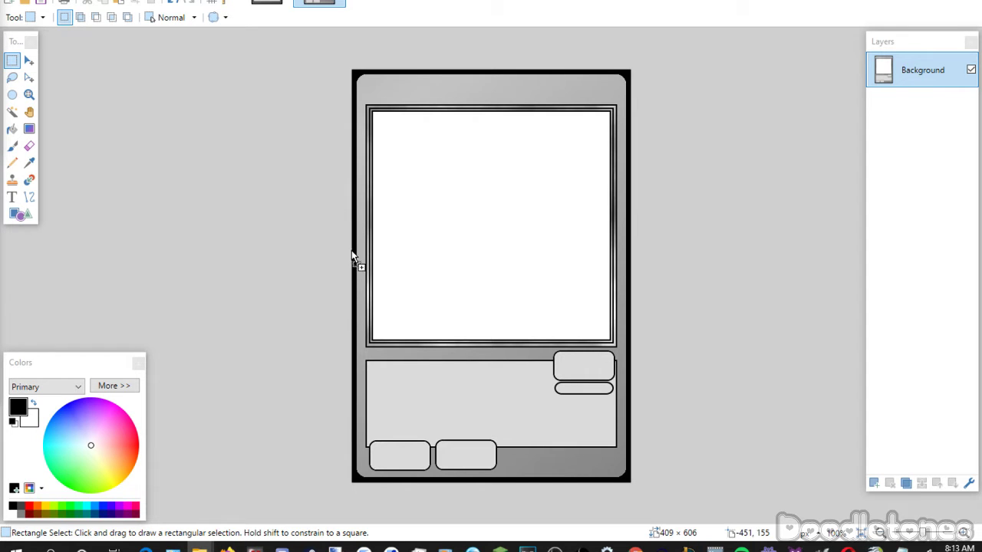
{"action": "left_click_drag", "start_coordinate": [351, 256], "coordinate": [460, 264]}
{"action": "left_click", "coordinate": [471, 270]}
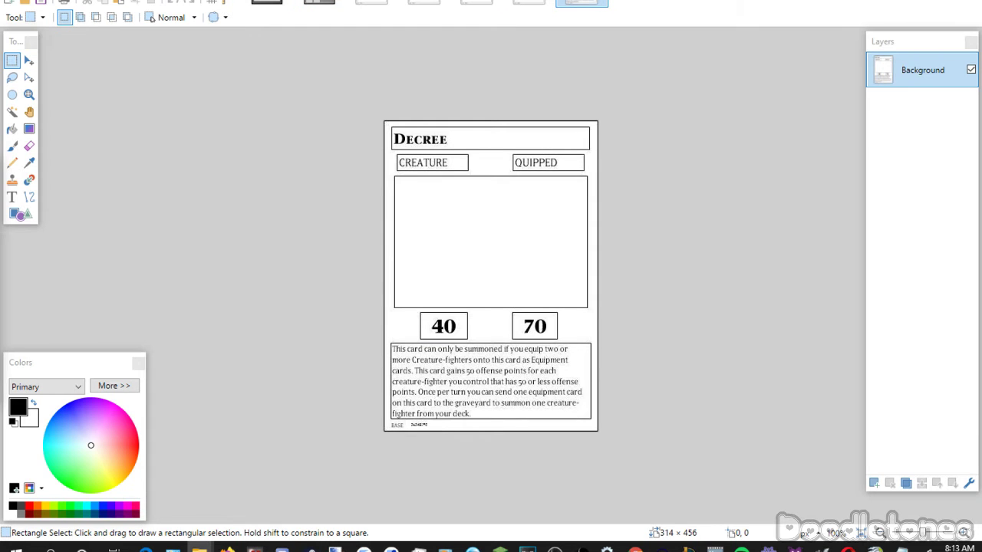
{"action": "left_click_drag", "start_coordinate": [282, 313], "coordinate": [428, 294]}
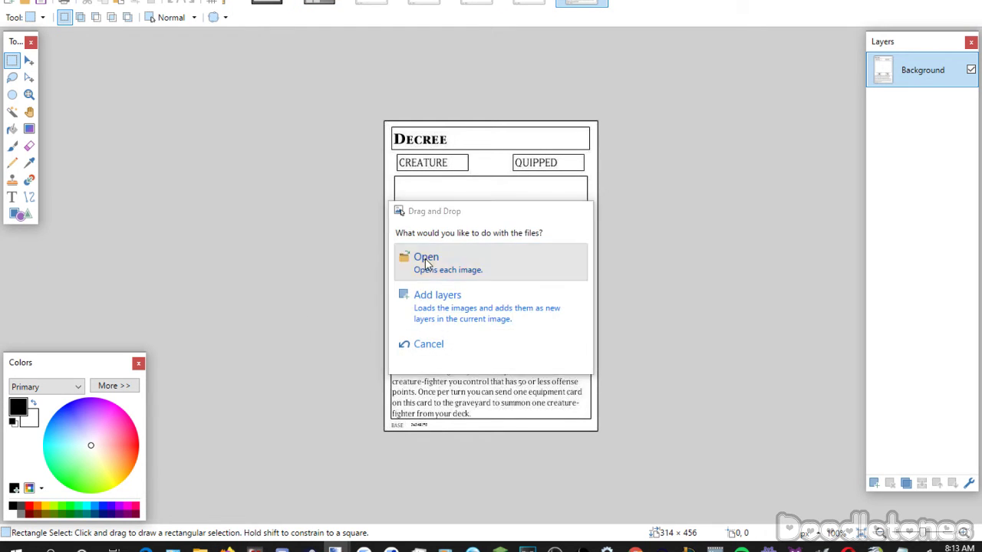
{"action": "left_click", "coordinate": [422, 258]}
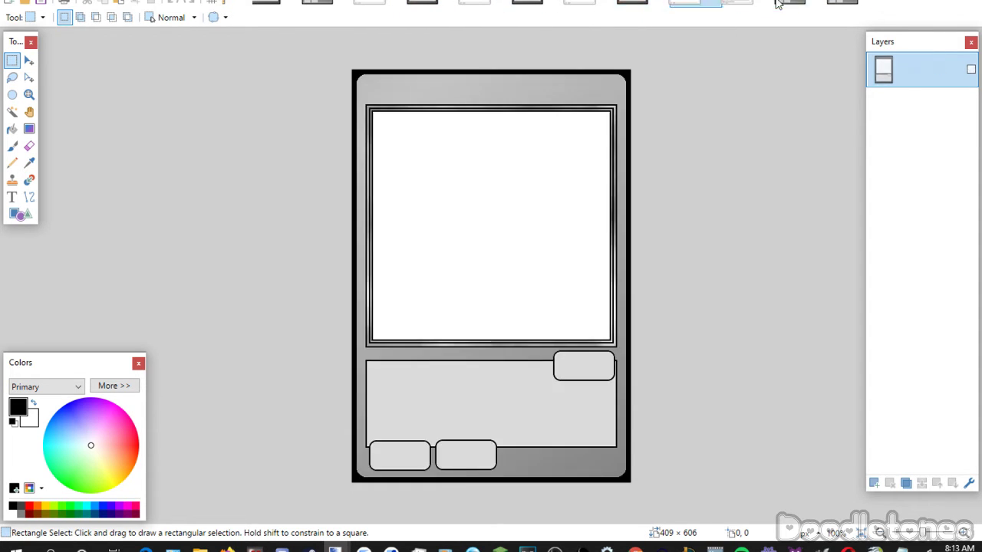
Paste the updated skill template over the three skill card images and the updated fighter template over the two fighter card images.
{"action": "left_click", "coordinate": [267, 3]}
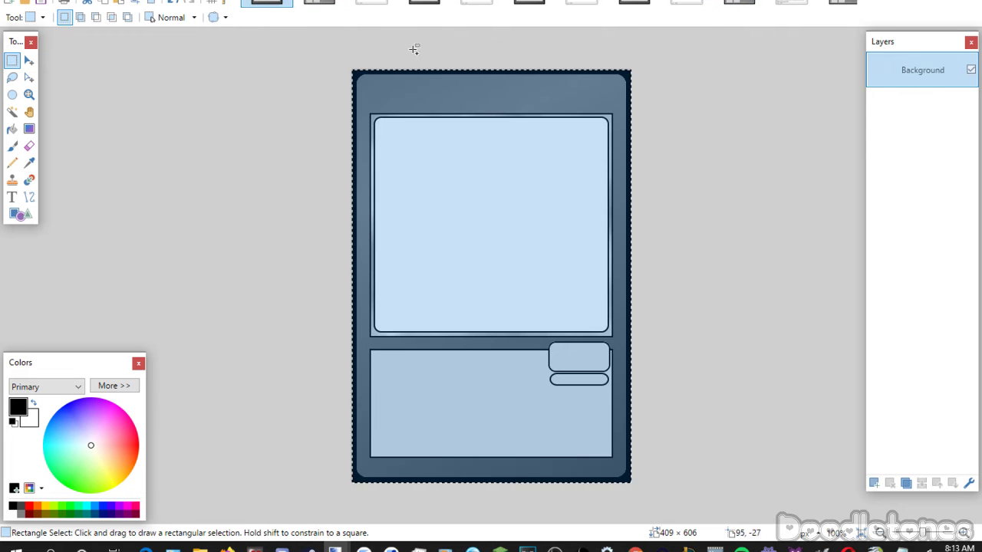
{"action": "left_click", "coordinate": [426, 3]}
{"action": "left_click", "coordinate": [531, 3]}
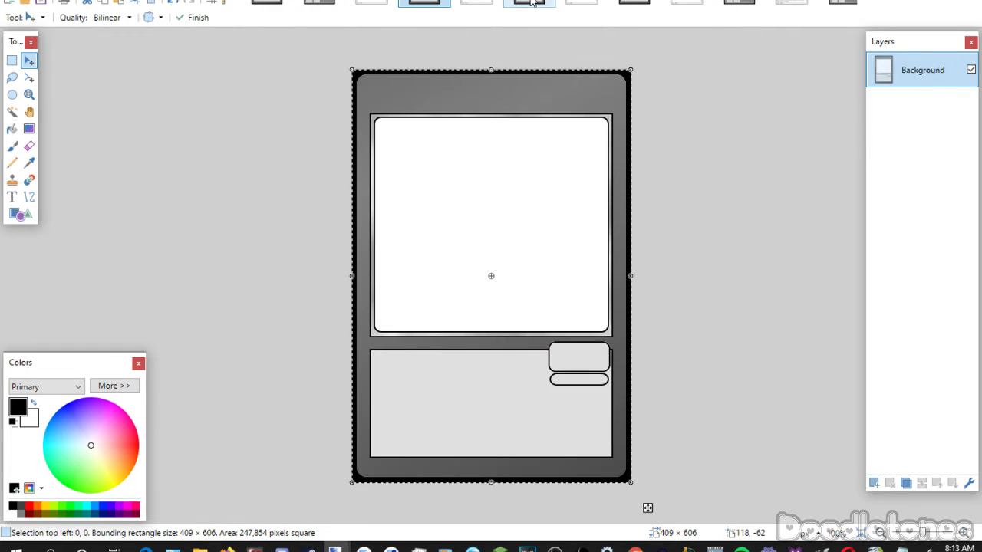
{"action": "left_click", "coordinate": [635, 3]}
{"action": "left_click", "coordinate": [319, 4]}
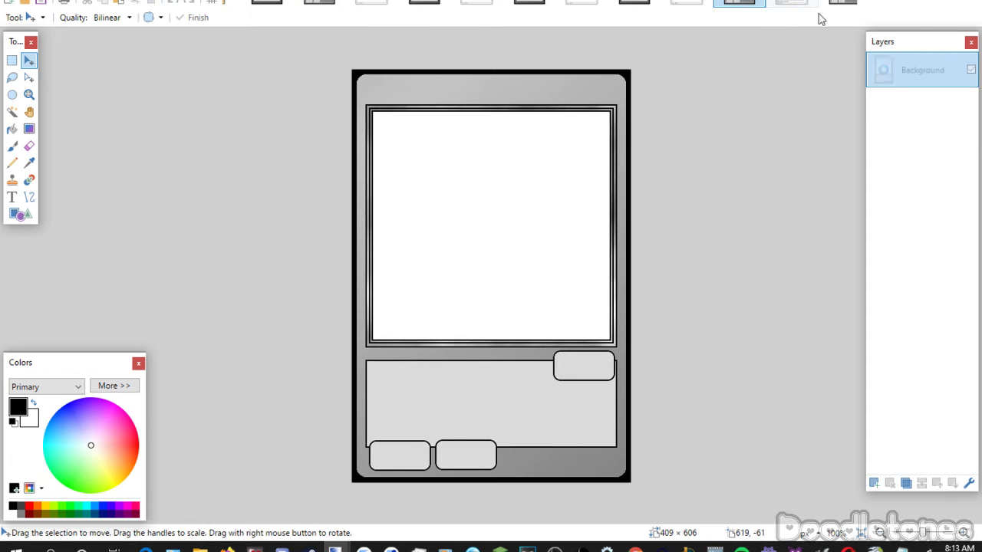
{"action": "left_click", "coordinate": [844, 4]}
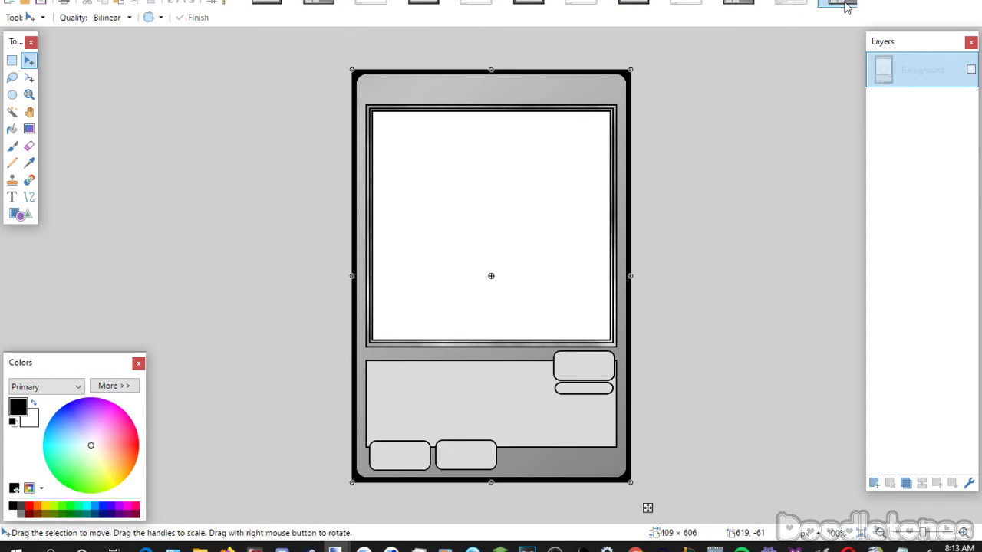
Clear the selection on each card image that received a pasted template, using the Rectangle Select tool.
{"action": "left_click", "coordinate": [12, 60]}
{"action": "left_click", "coordinate": [737, 3]}
{"action": "left_click", "coordinate": [690, 55]}
{"action": "left_click", "coordinate": [632, 3]}
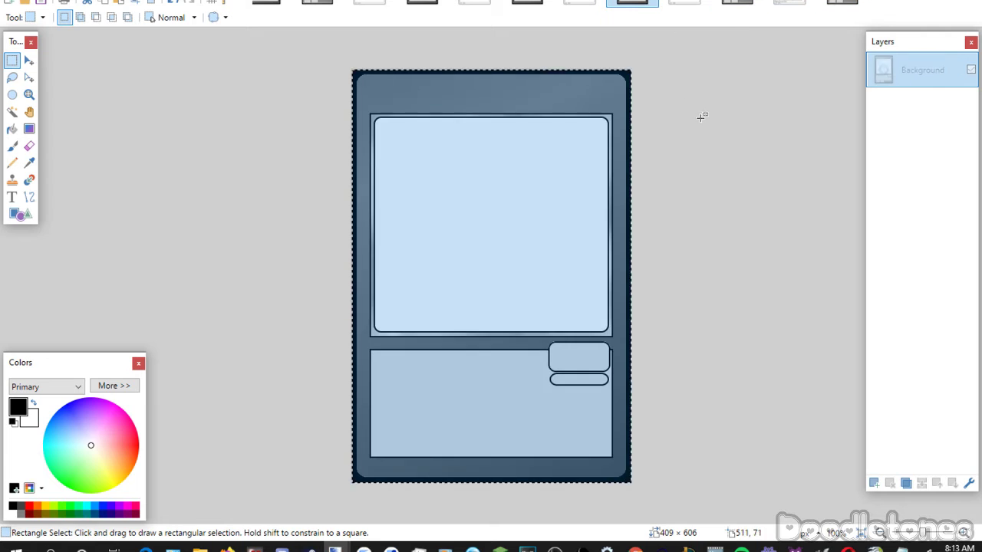
{"action": "left_click", "coordinate": [701, 116]}
{"action": "left_click", "coordinate": [527, 3]}
{"action": "key", "text": "ctrl+shift+Tab"}
{"action": "key", "text": "ctrl+shift+Tab"}
{"action": "key", "text": "ctrl+shift+Tab"}
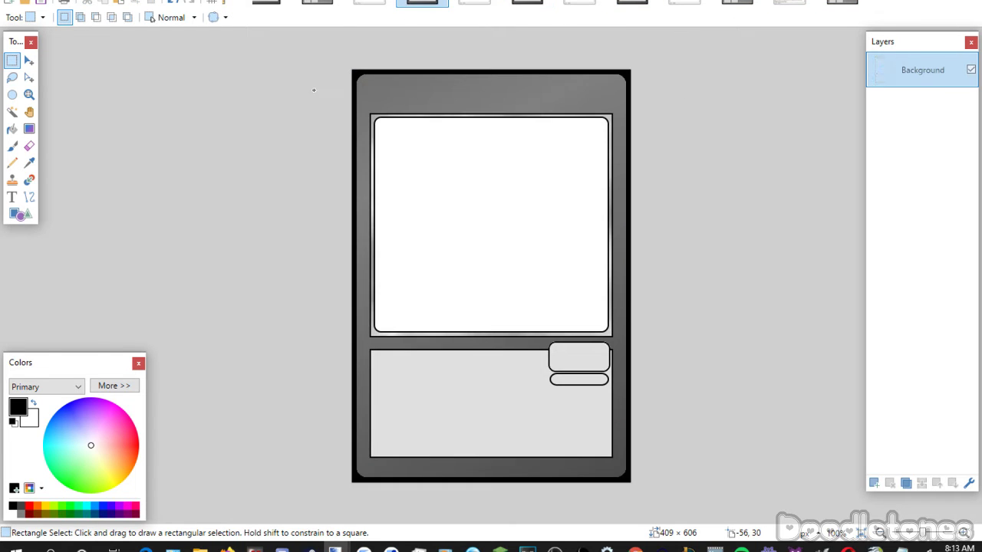
Add the title "DNA World" on a new layer in the card's header, using Yu-Gi-Oh!ITCStoneSerifSmallCaps at size 26, and centre it.
{"action": "key", "text": "ctrl+Tab"}
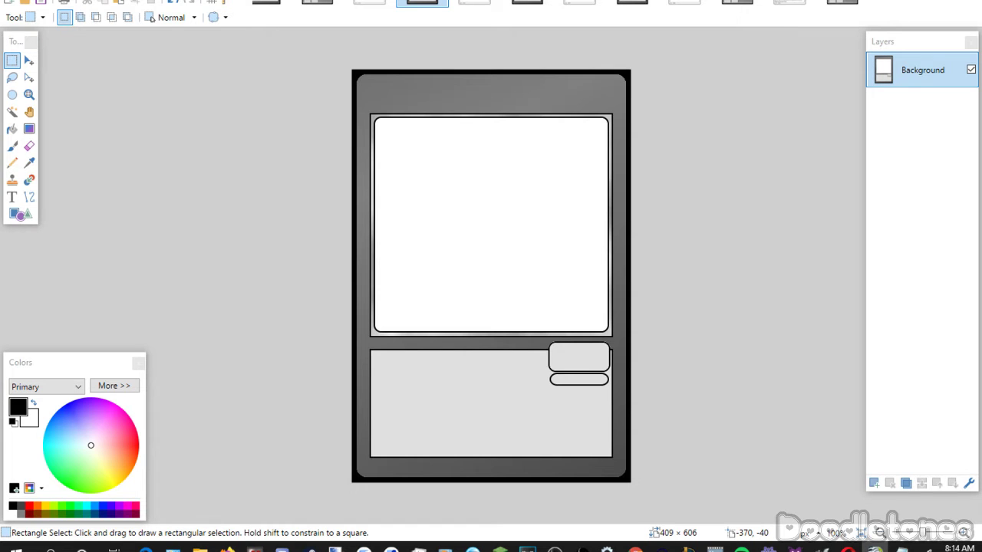
{"action": "left_click", "coordinate": [12, 197]}
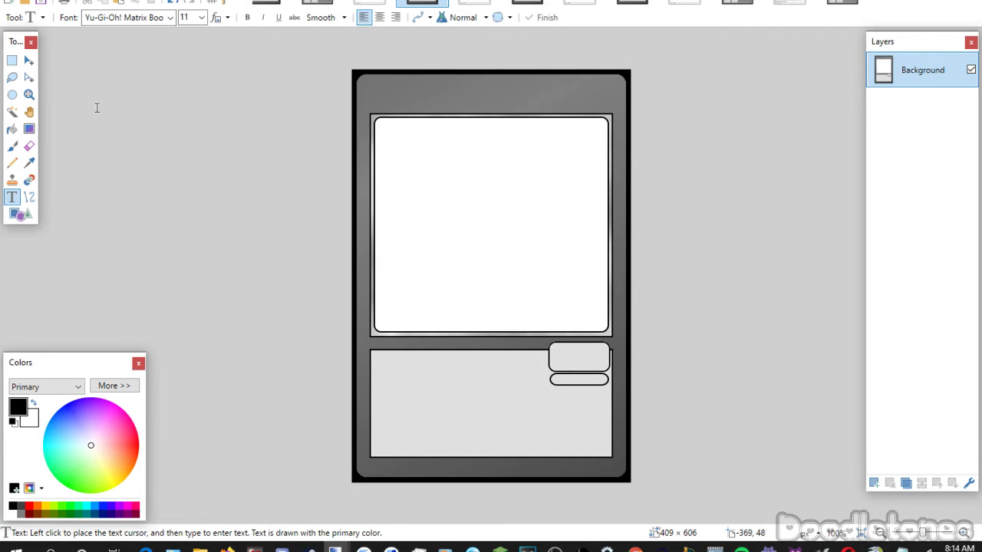
{"action": "left_click", "coordinate": [165, 19]}
{"action": "left_click", "coordinate": [210, 263]}
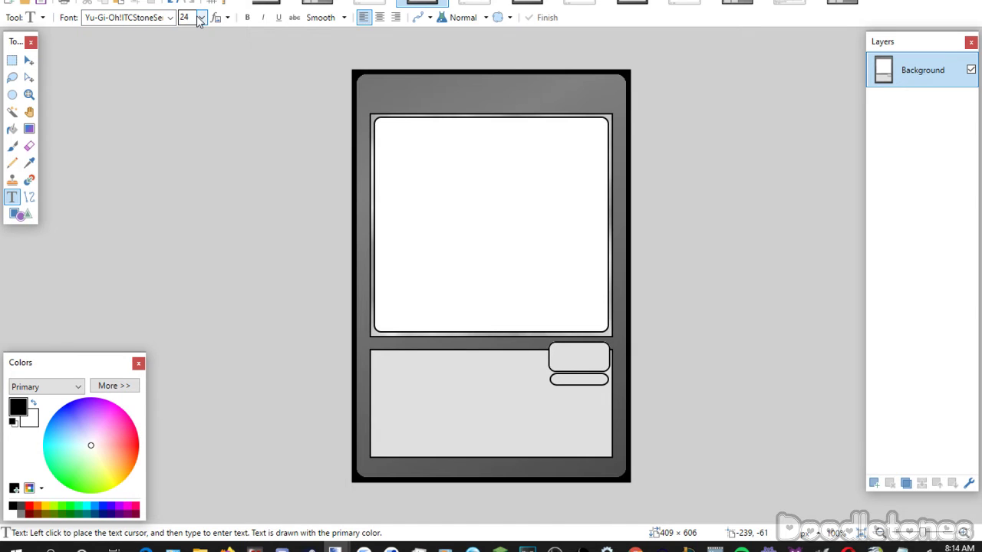
{"action": "scroll", "coordinate": [198, 19], "scroll_direction": "down", "scroll_amount": 1}
{"action": "left_click", "coordinate": [875, 483]}
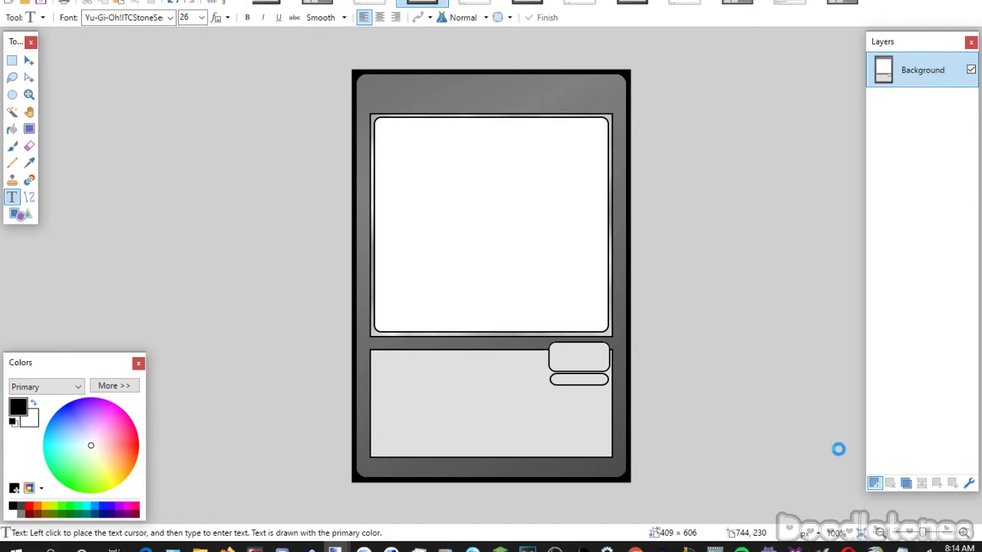
{"action": "left_click", "coordinate": [432, 82]}
{"action": "type", "text": "DNA World"}
{"action": "key", "text": "Return"}
{"action": "left_click_drag", "start_coordinate": [437, 138], "coordinate": [419, 151]}
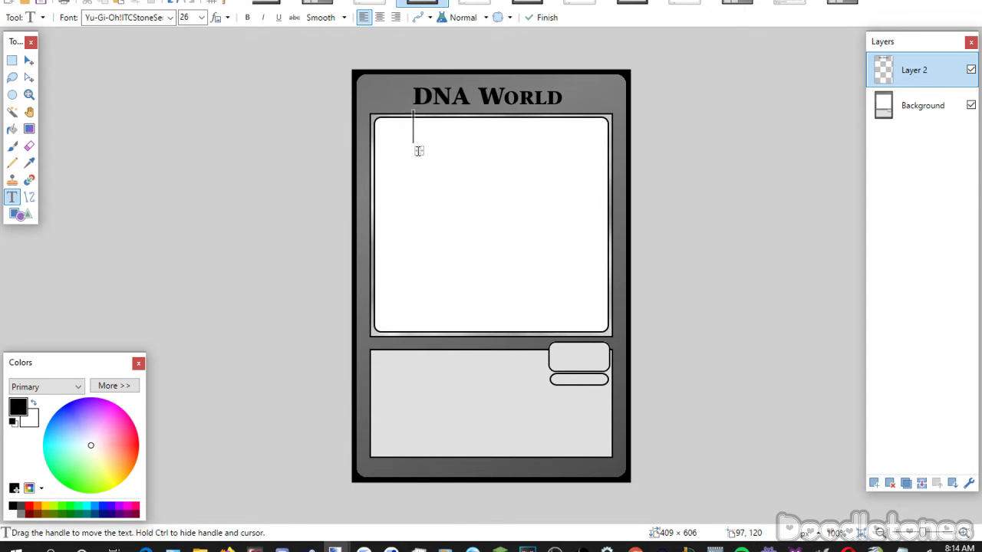
Add the card type "ZONE" at size 20 and fit it inside the larger rounded box above the description area.
{"action": "left_click", "coordinate": [565, 357]}
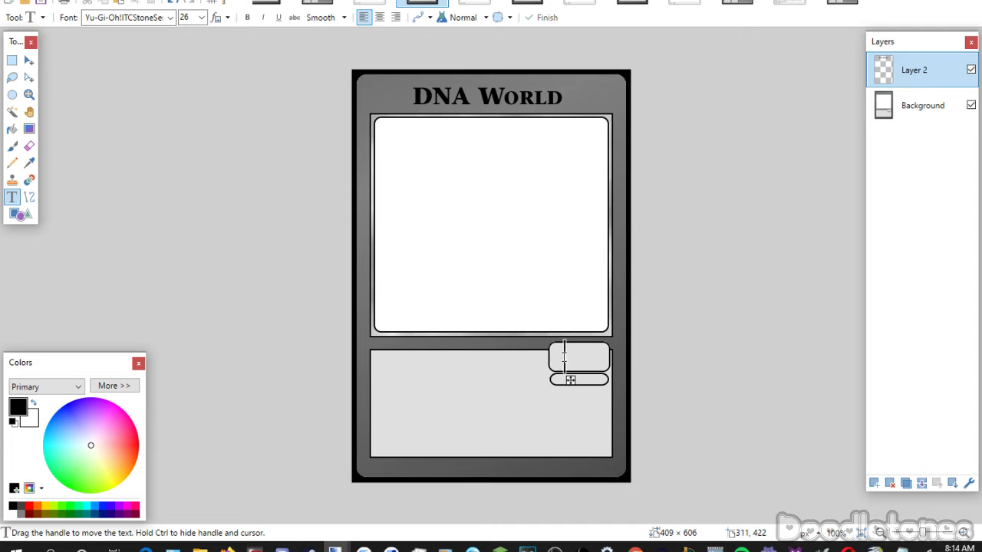
{"action": "scroll", "coordinate": [203, 20], "scroll_direction": "up", "scroll_amount": 2}
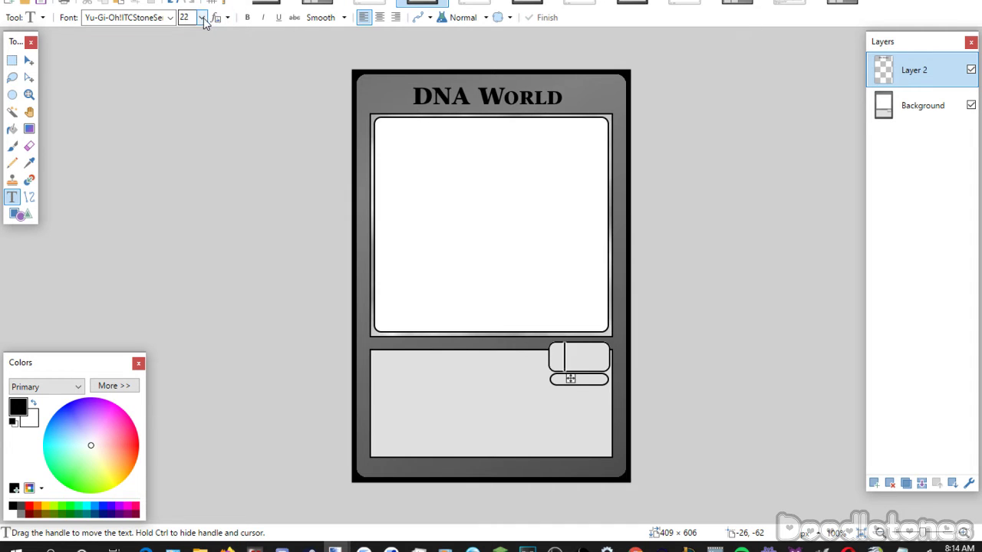
{"action": "type", "text": "ZONE"}
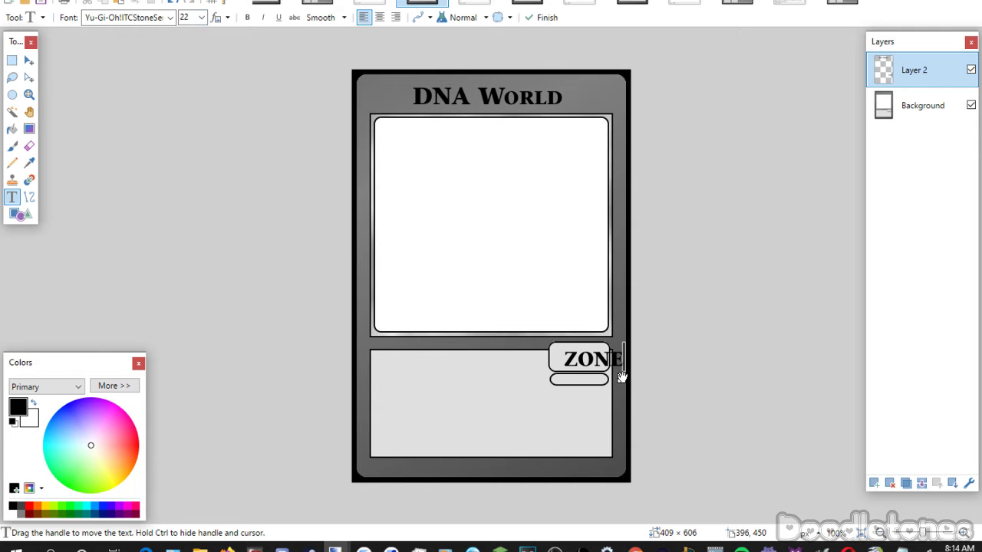
{"action": "left_click_drag", "start_coordinate": [623, 377], "coordinate": [608, 376]}
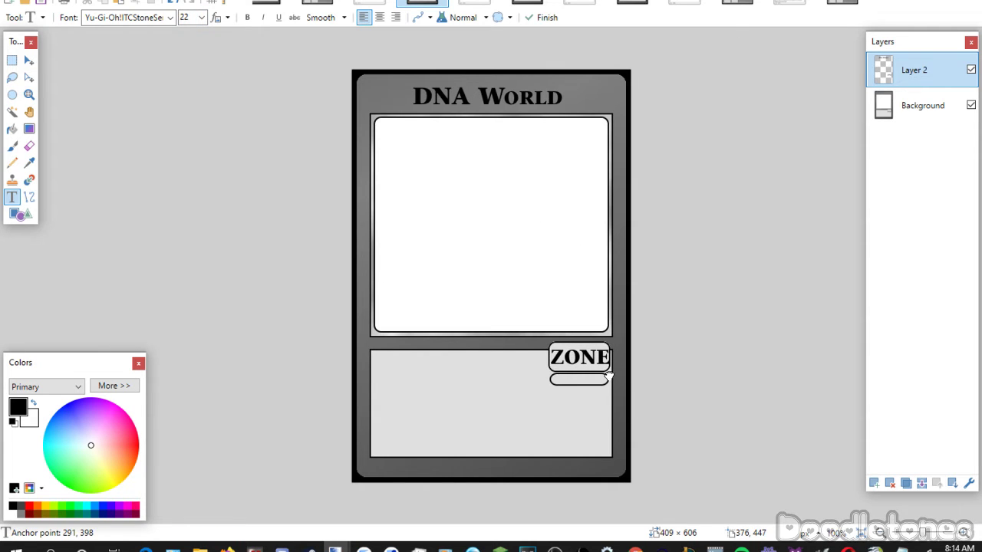
{"action": "scroll", "coordinate": [201, 17], "scroll_direction": "up", "scroll_amount": 1}
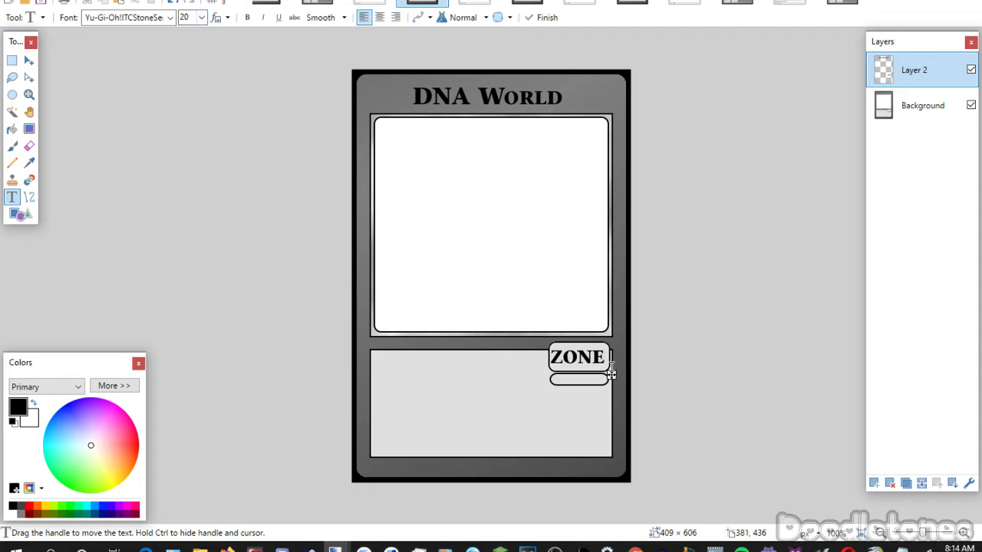
{"action": "left_click_drag", "start_coordinate": [610, 376], "coordinate": [613, 380]}
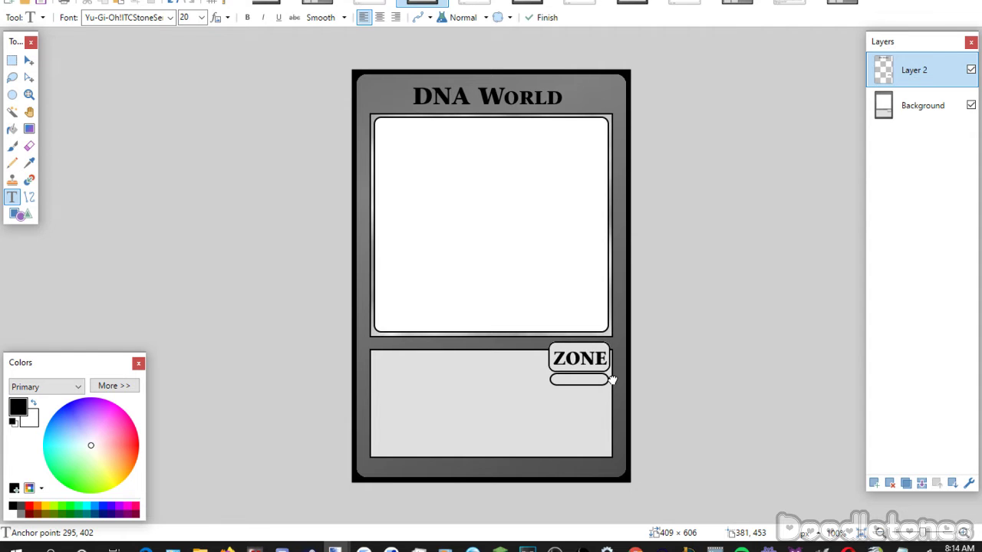
{"action": "key", "text": "s"}
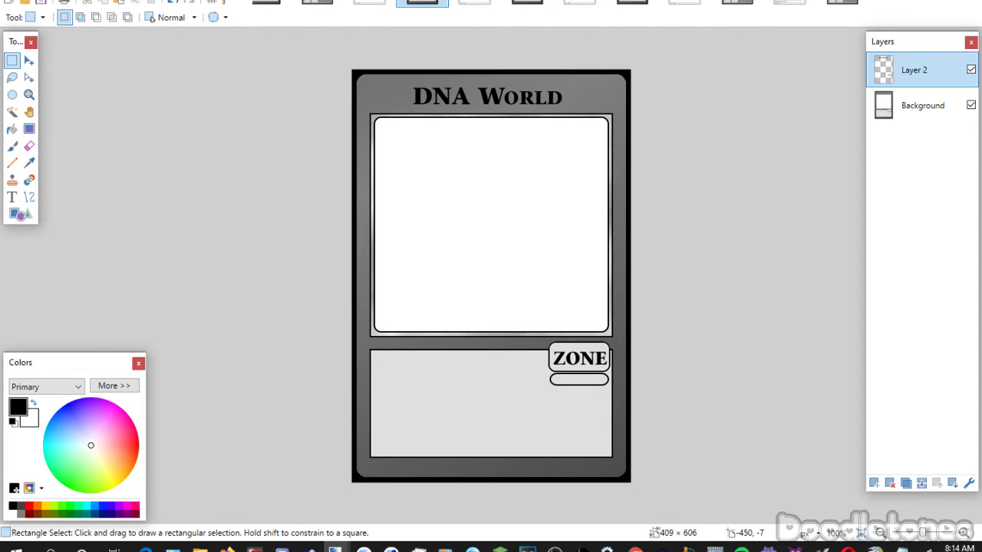
Paste the effect text "While this card is on the field, (INVO) cards can activate." in Yu-Gi-Oh! Matrix Book size 11, breaking the line after "(INVO)".
{"action": "key", "text": "alt+Tab"}
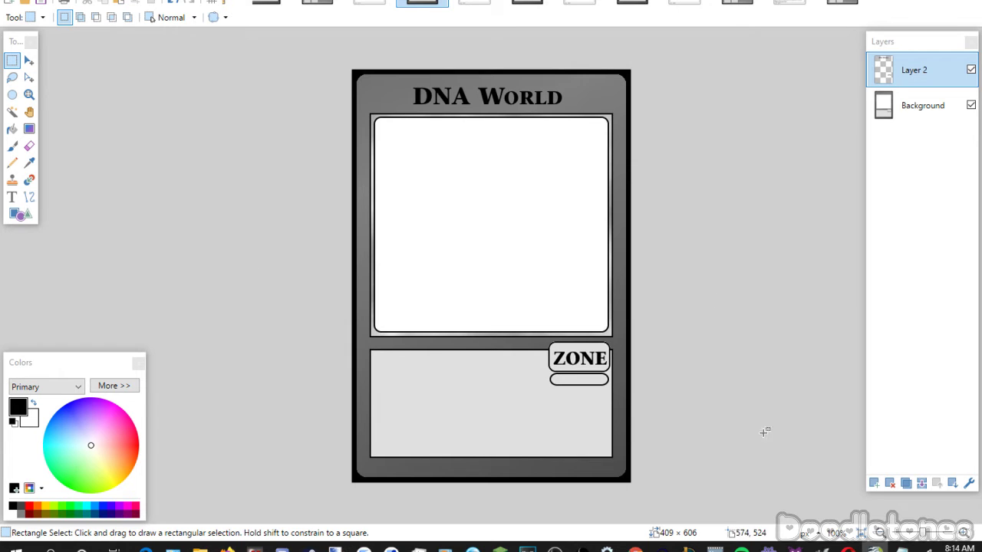
{"action": "left_click", "coordinate": [12, 197]}
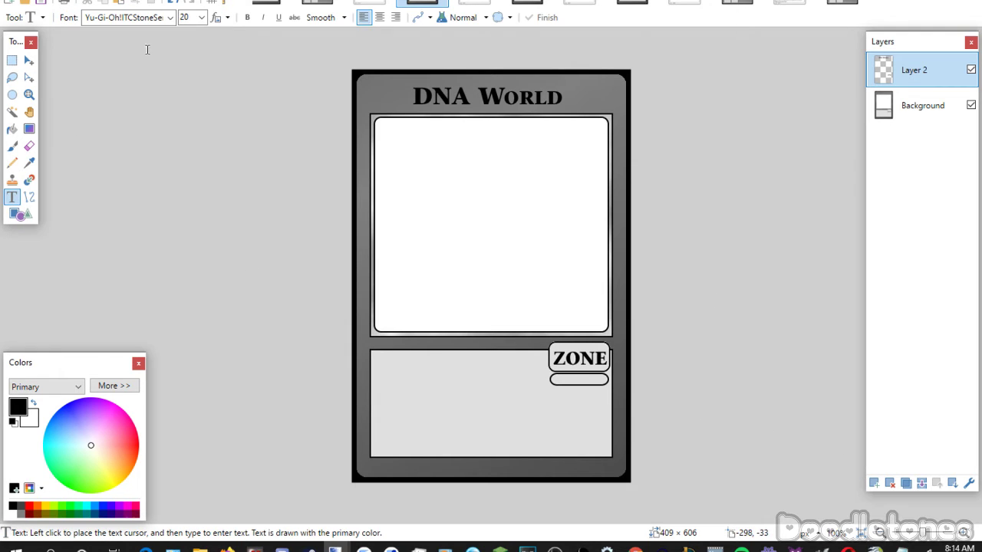
{"action": "left_click", "coordinate": [201, 17]}
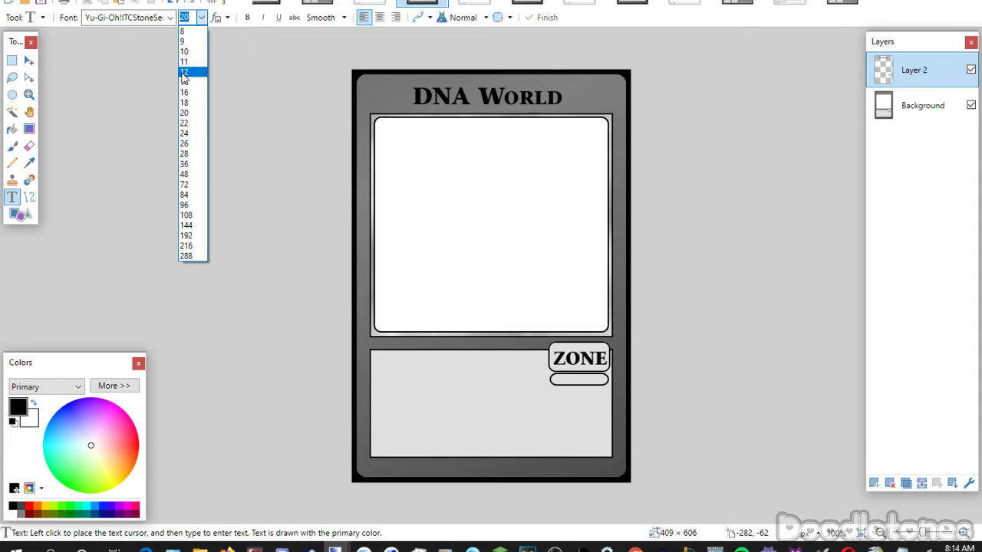
{"action": "left_click", "coordinate": [184, 61]}
{"action": "left_click", "coordinate": [169, 18]}
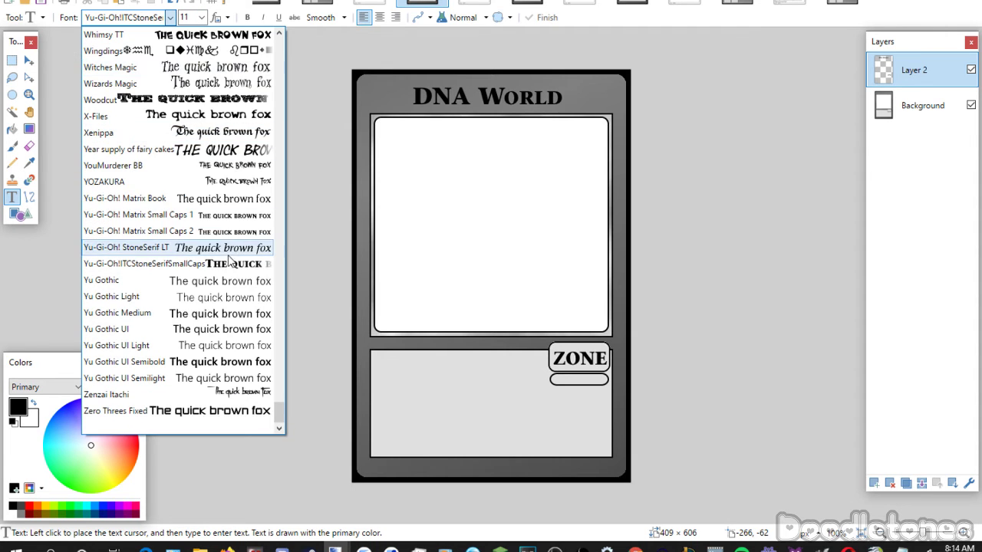
{"action": "left_click", "coordinate": [223, 198]}
{"action": "left_click", "coordinate": [385, 359]}
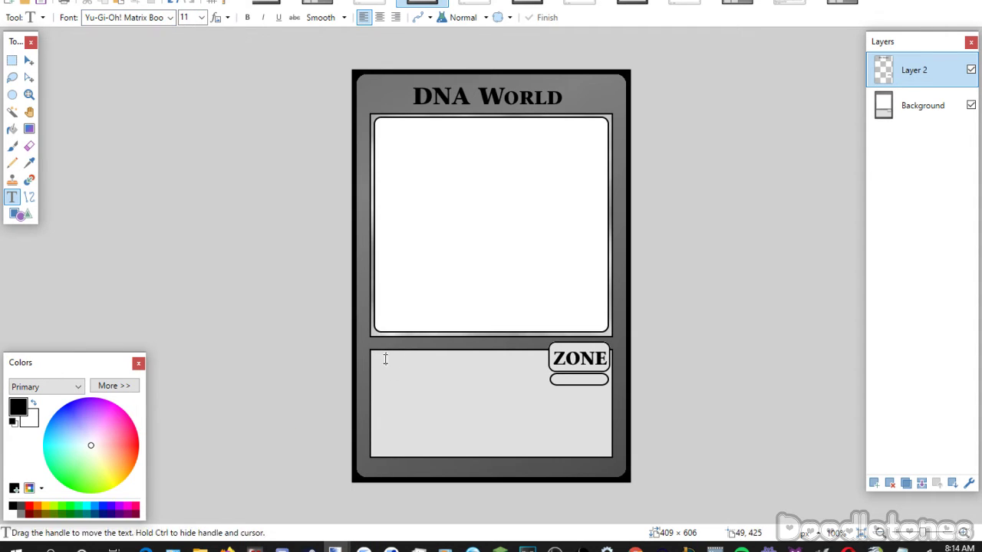
{"action": "type", "text": "While this card is on the field, (INVO) cards can activate"}
{"action": "left_click_drag", "start_coordinate": [393, 386], "coordinate": [381, 386]}
{"action": "left_click", "coordinate": [529, 359]}
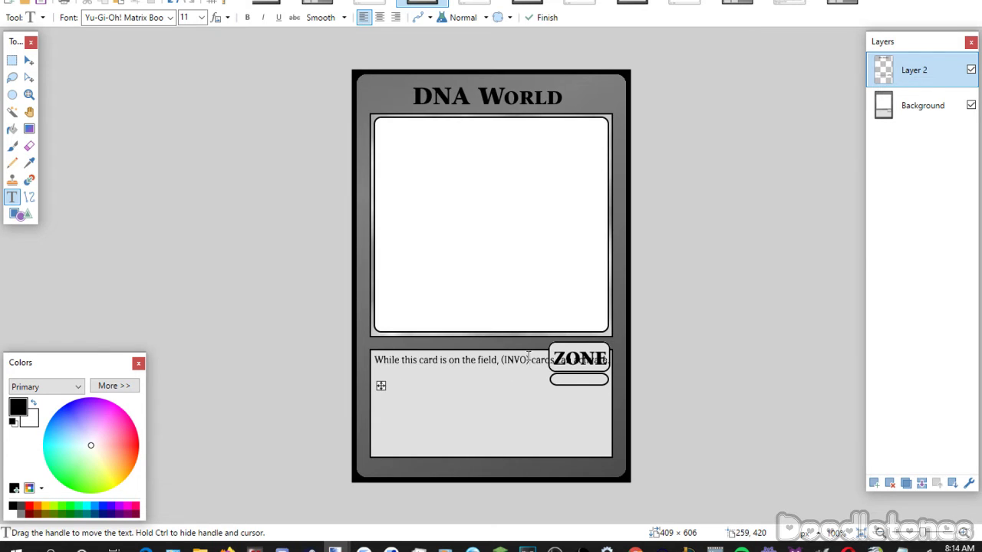
{"action": "key", "text": "Return"}
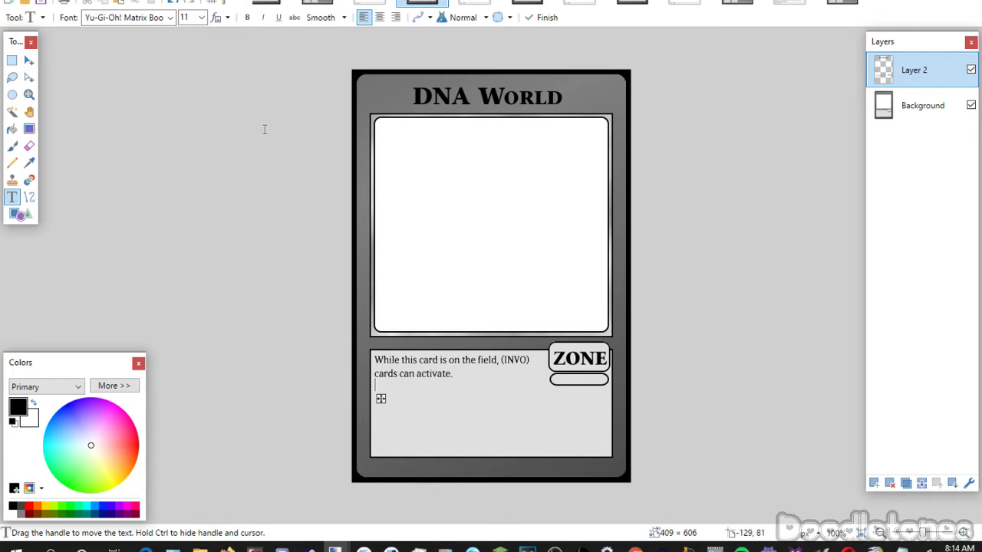
Merge the text layer into the background, and save and close the DNA World card at quality 95.
{"action": "left_click", "coordinate": [12, 61]}
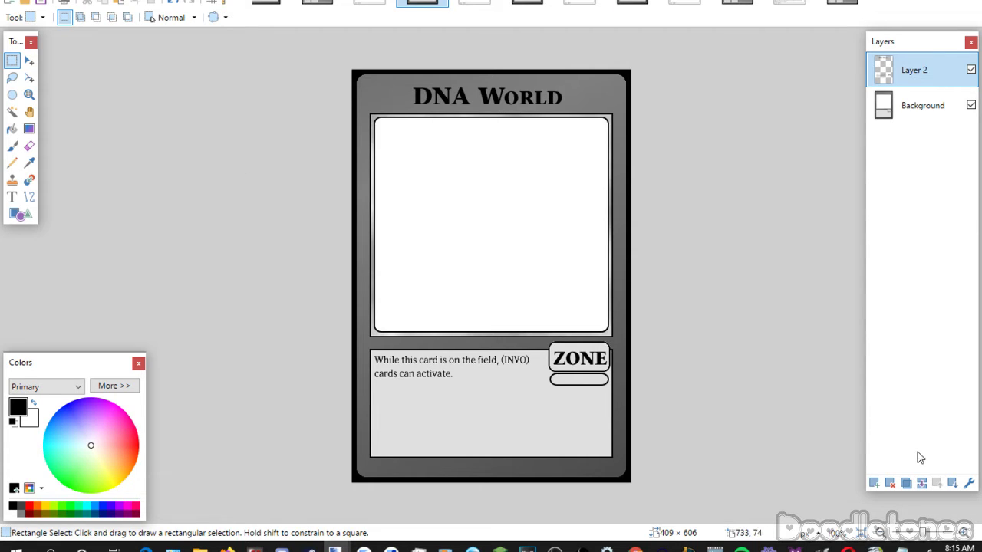
{"action": "left_click", "coordinate": [920, 485]}
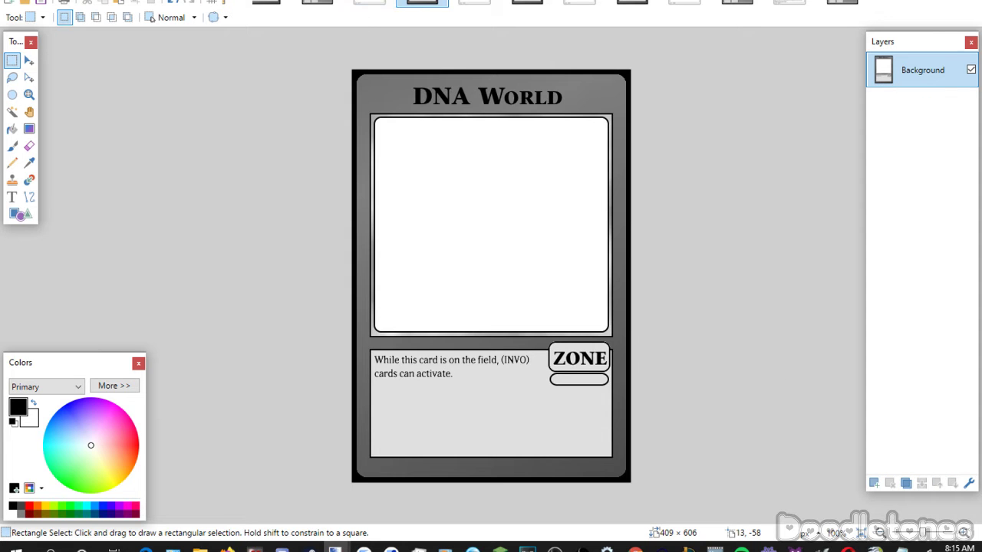
{"action": "key", "text": "ctrl+w"}
{"action": "left_click", "coordinate": [407, 311]}
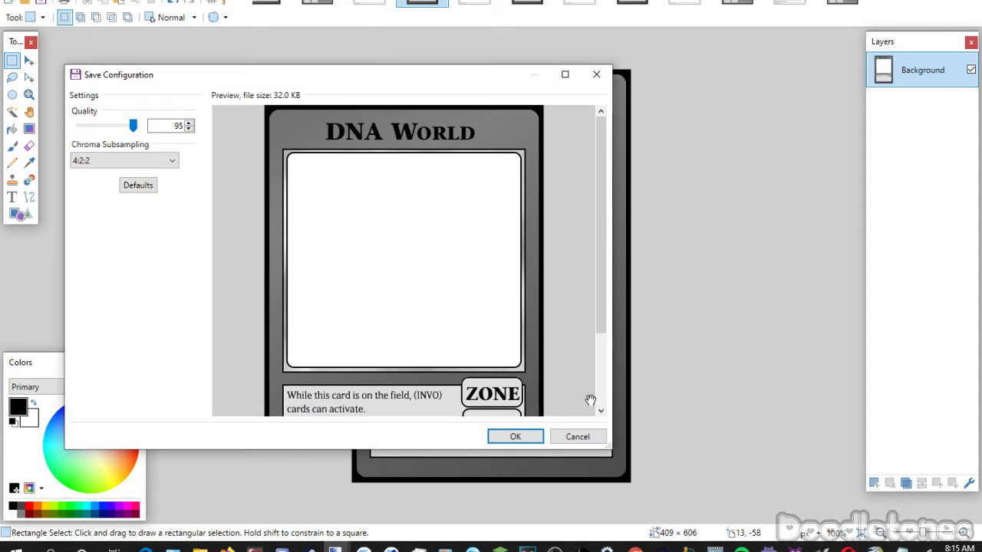
{"action": "left_click", "coordinate": [514, 438]}
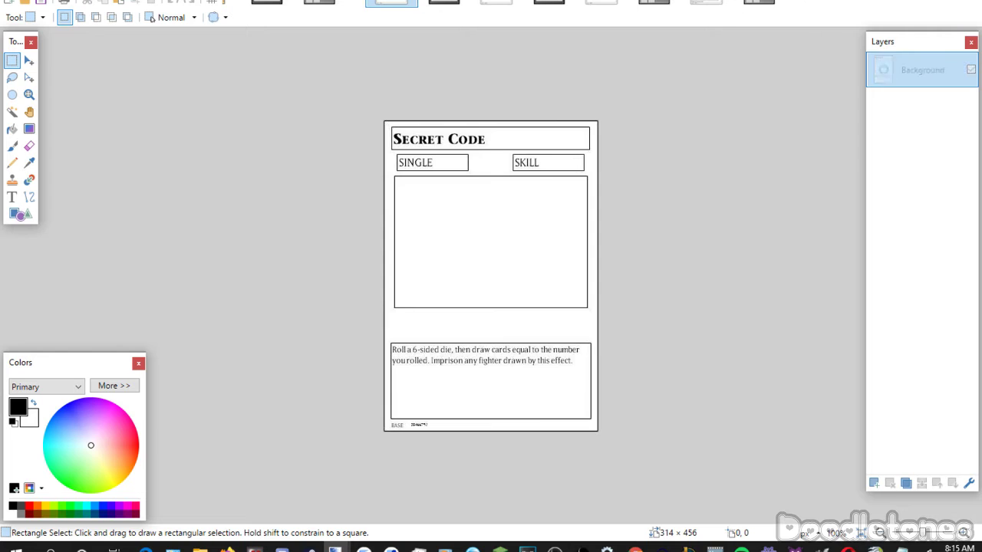
On the next blank skill template, add the title "Secret Code" on a new layer in Yu-Gi-Oh!ITCStoneSerifSmallCaps size 26, centred in the header.
{"action": "left_click", "coordinate": [425, 3]}
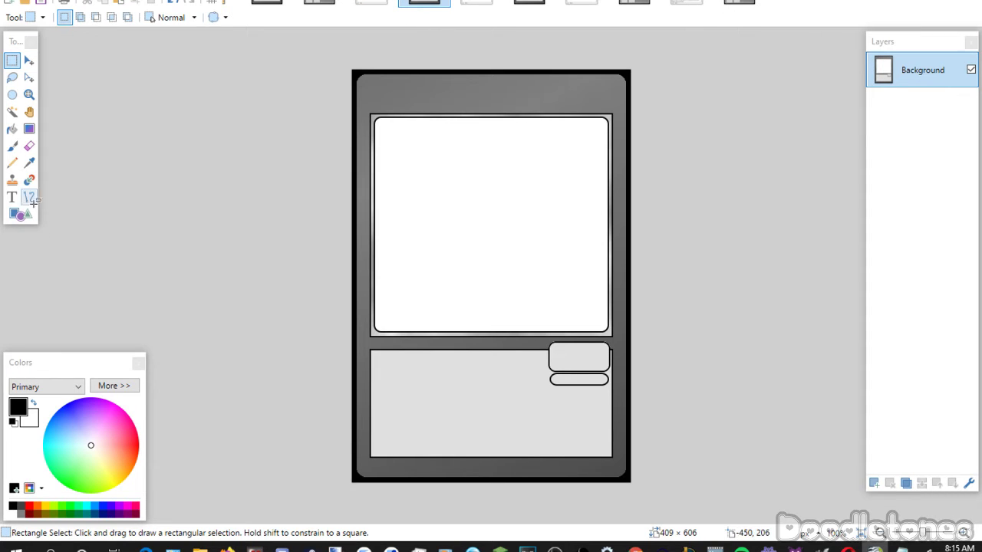
{"action": "left_click", "coordinate": [11, 197]}
{"action": "left_click", "coordinate": [202, 18]}
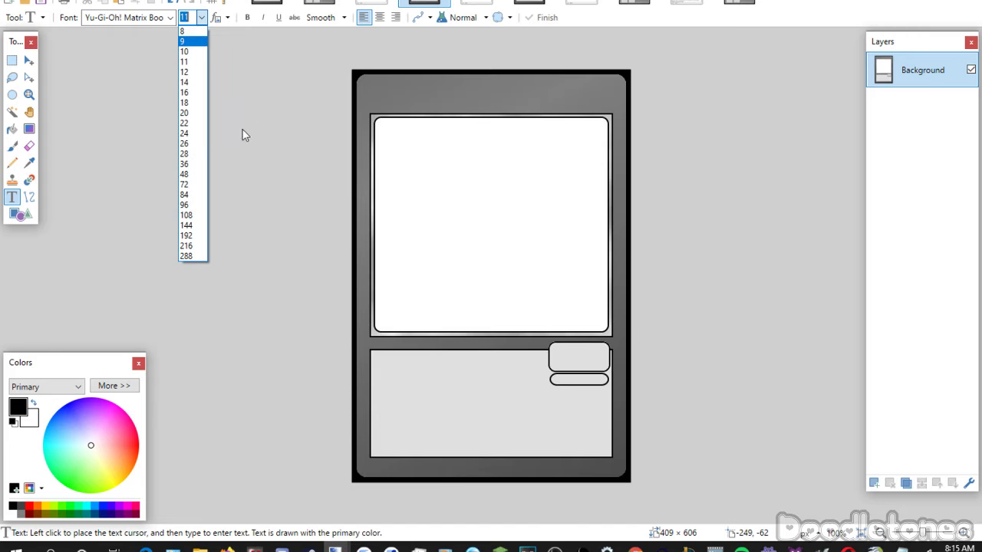
{"action": "left_click", "coordinate": [194, 143]}
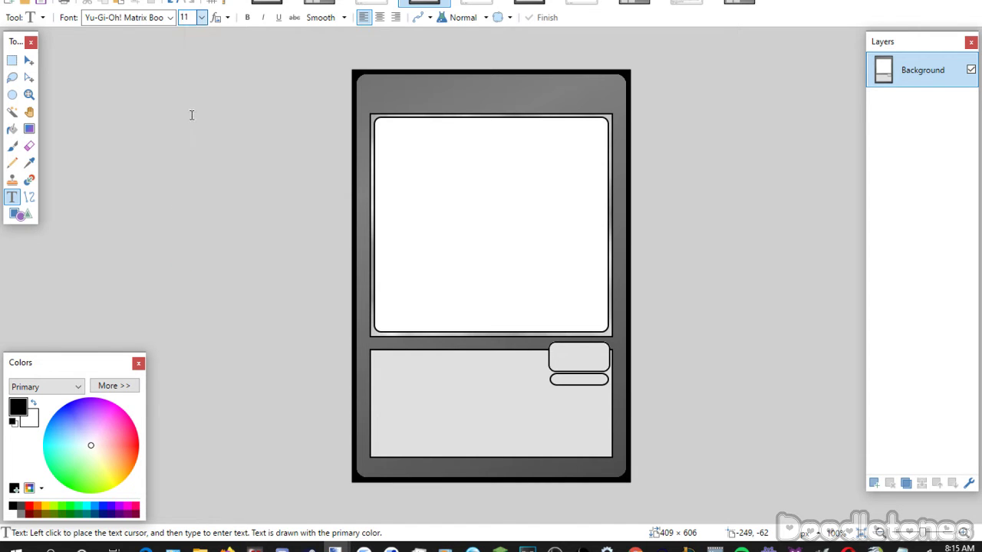
{"action": "left_click", "coordinate": [170, 16]}
{"action": "left_click", "coordinate": [216, 269]}
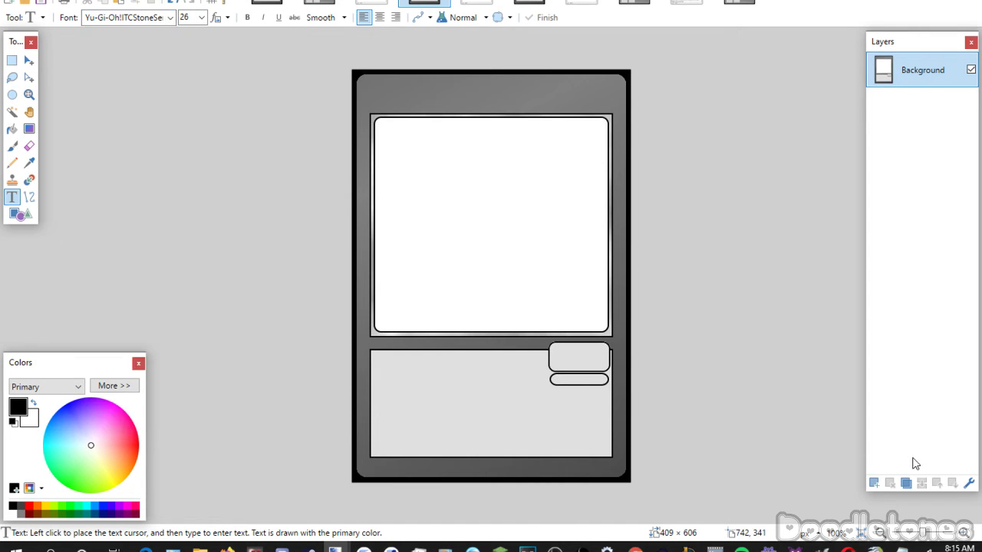
{"action": "left_click", "coordinate": [873, 483]}
{"action": "left_click", "coordinate": [408, 91]}
{"action": "type", "text": "Secret Code"}
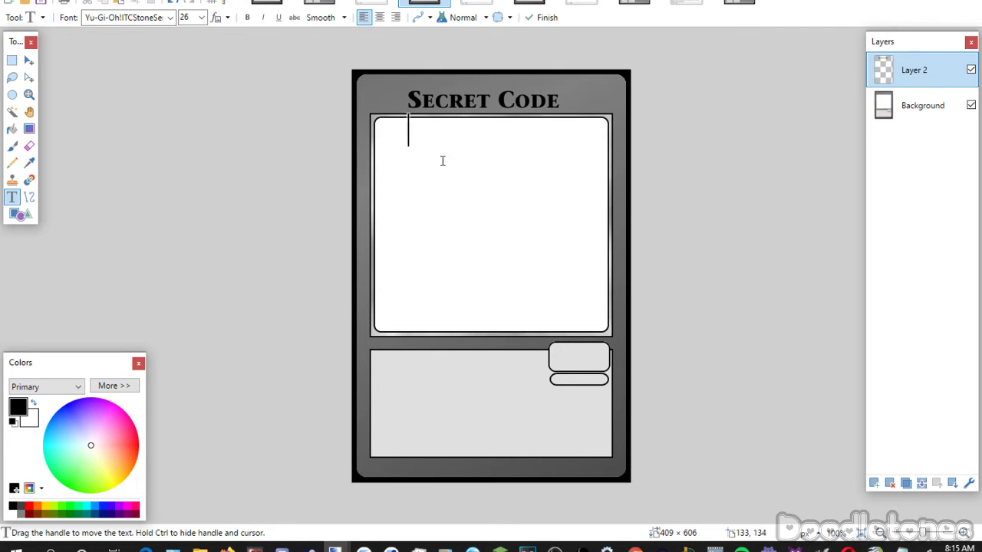
{"action": "mouse_move", "coordinate": [412, 154]}
{"action": "left_mouse_down"}
{"action": "mouse_move", "coordinate": [422, 145]}
{"action": "mouse_move", "coordinate": [421, 155]}
{"action": "left_mouse_up"}
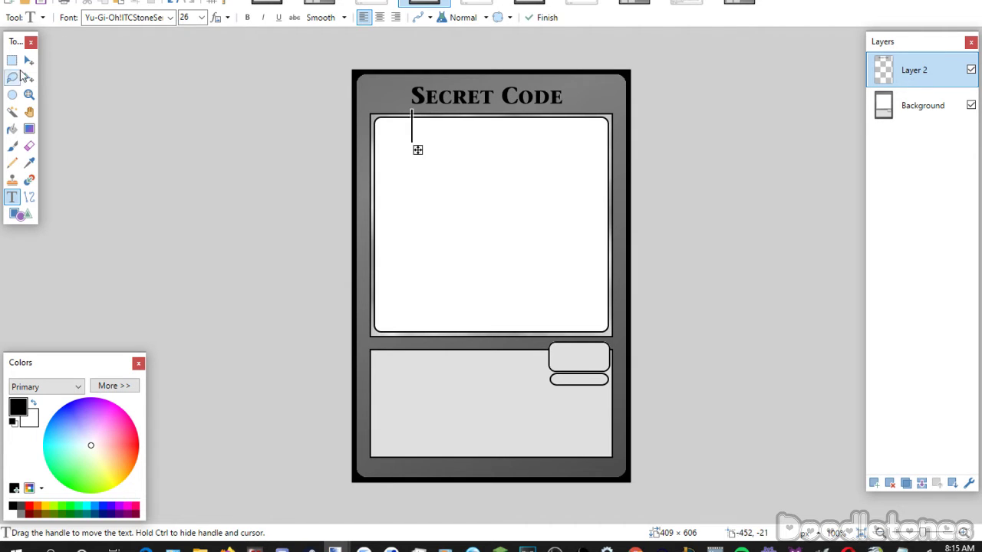
{"action": "key", "text": "s"}
Add the card type "SKIL" at size 22 and centre it in the larger rounded box of the Secret Code card.
{"action": "left_click", "coordinate": [12, 197]}
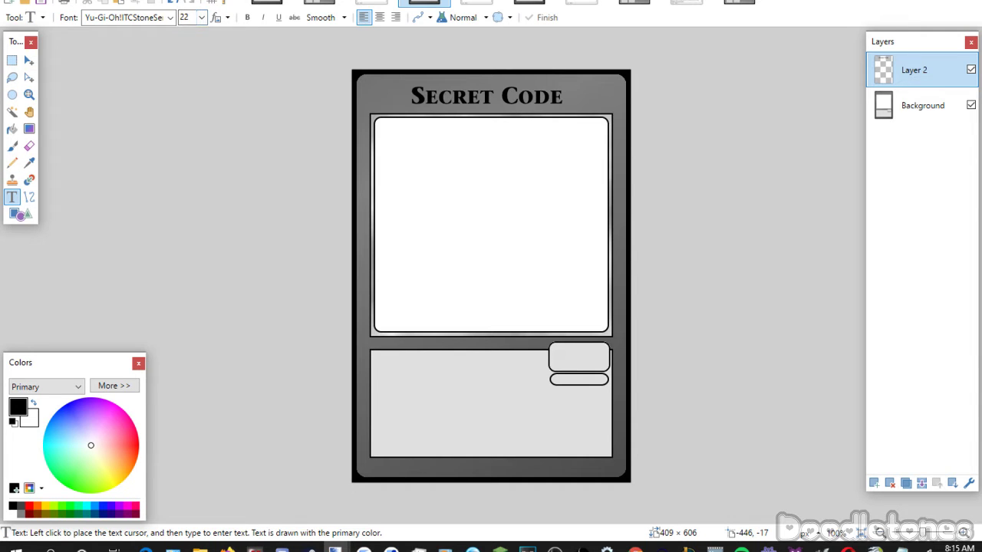
{"action": "left_click", "coordinate": [559, 355]}
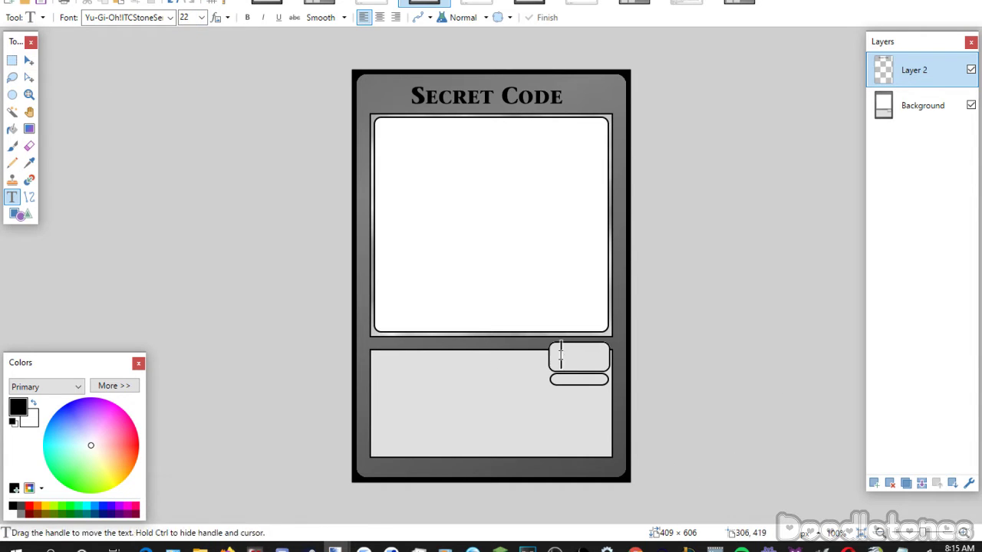
{"action": "type", "text": "SKIL"}
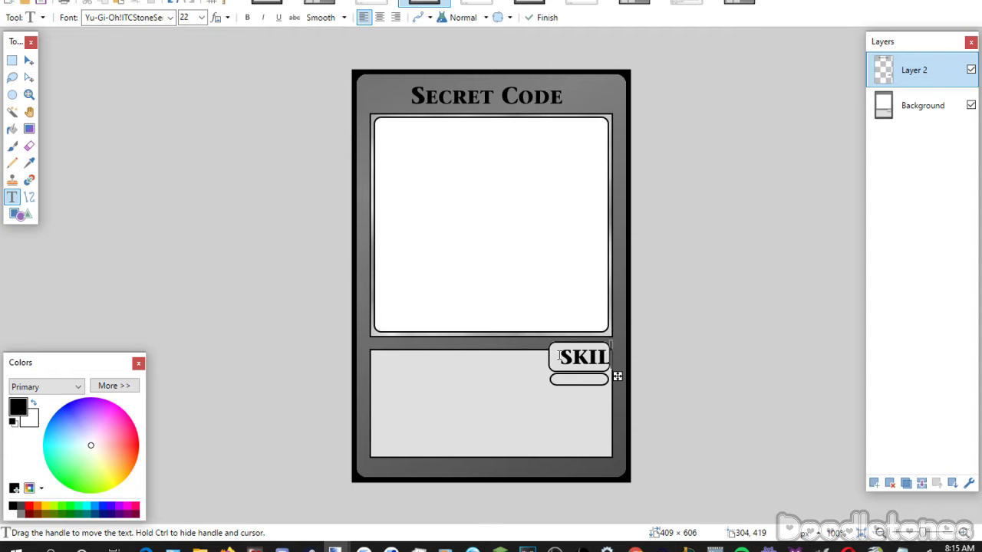
{"action": "left_click_drag", "start_coordinate": [619, 377], "coordinate": [614, 381]}
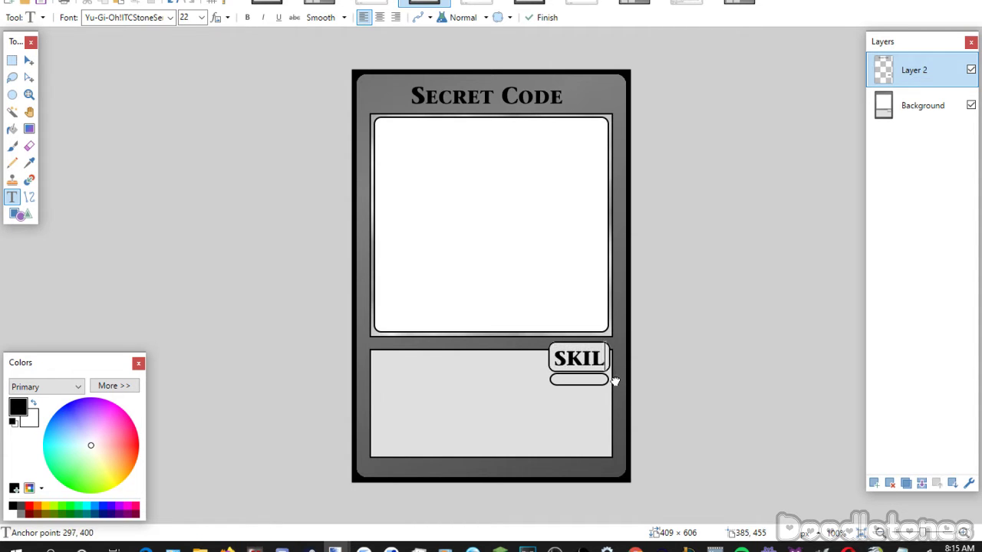
Add the subtype "Singular" at size 11 and centre it in the smaller rounded box of the Secret Code card.
{"action": "left_click", "coordinate": [576, 394]}
{"action": "left_click", "coordinate": [448, 398]}
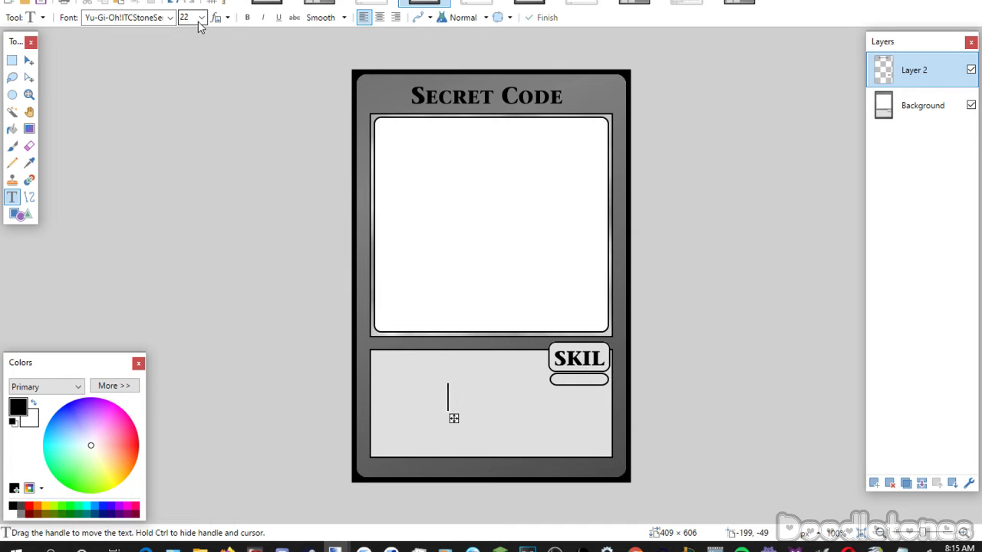
{"action": "scroll", "coordinate": [199, 21], "scroll_direction": "up", "scroll_amount": 2}
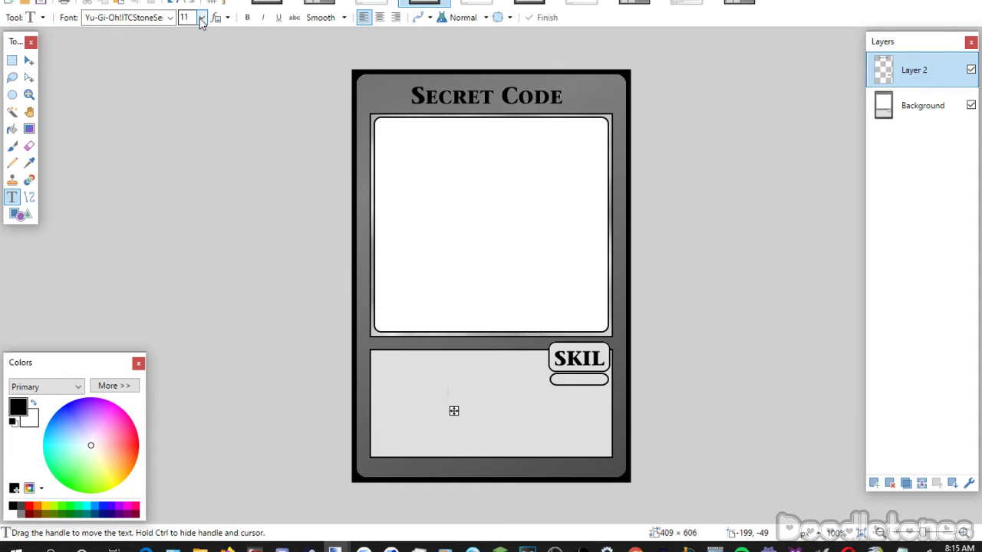
{"action": "key", "text": "alt+Tab"}
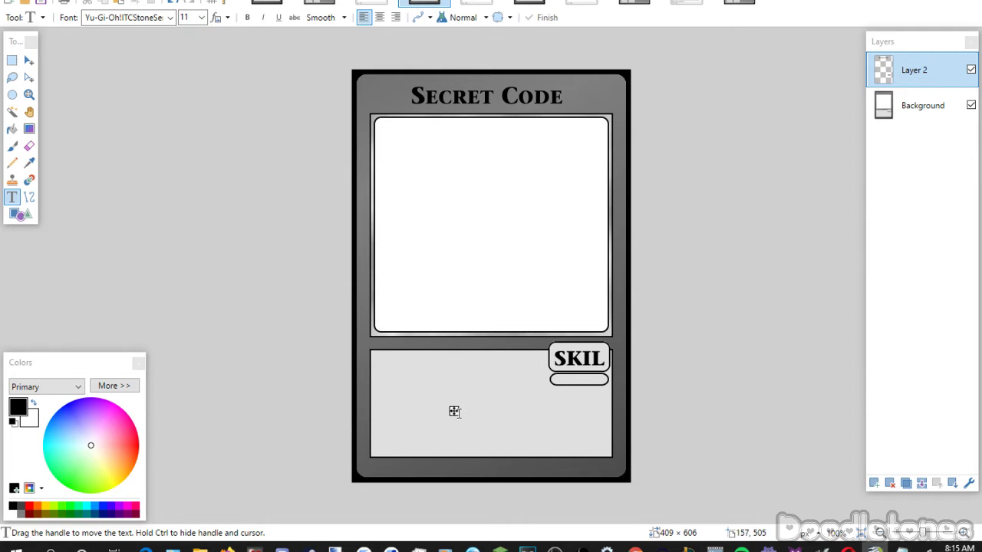
{"action": "left_click", "coordinate": [499, 376]}
{"action": "type", "text": "Singular"}
{"action": "key", "text": "Return"}
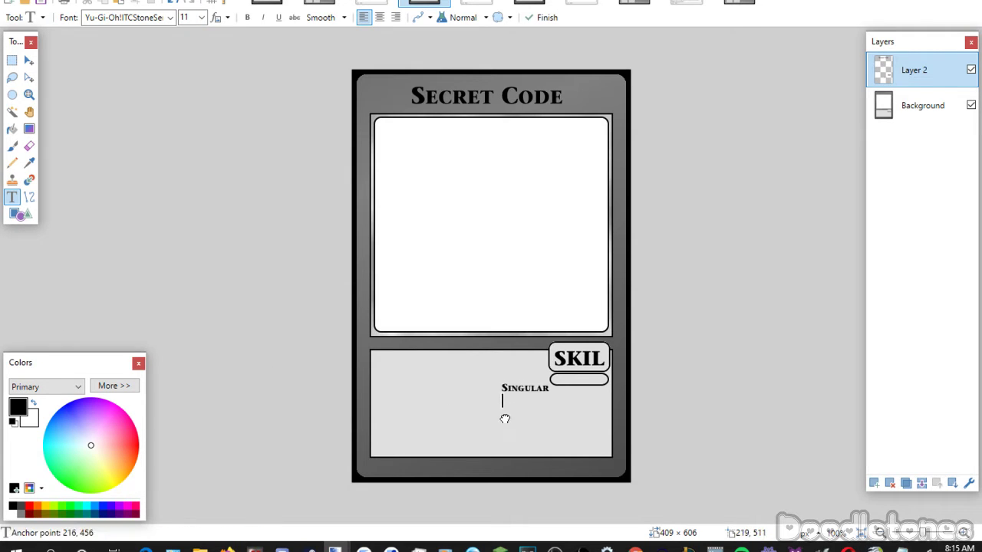
{"action": "left_click_drag", "start_coordinate": [505, 419], "coordinate": [560, 411]}
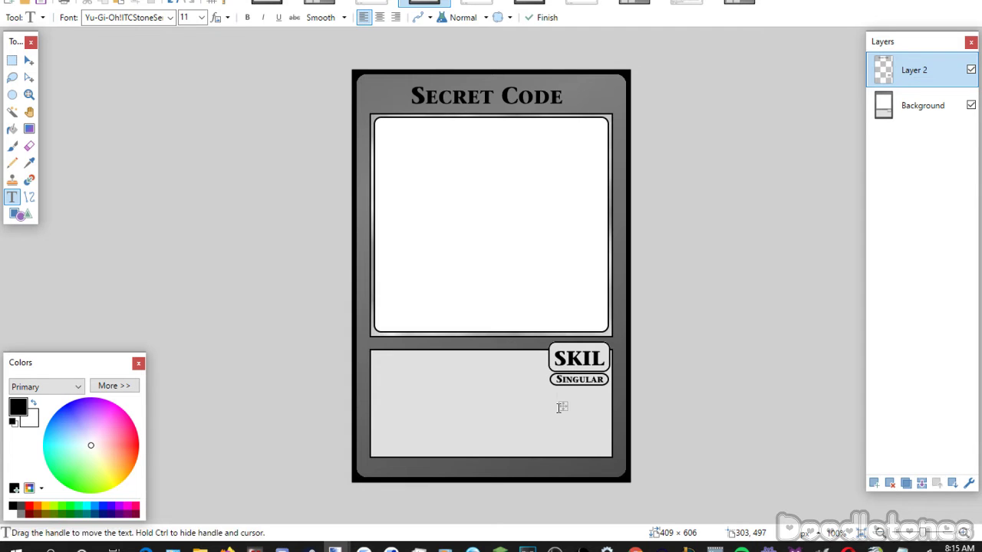
{"action": "left_click", "coordinate": [11, 59]}
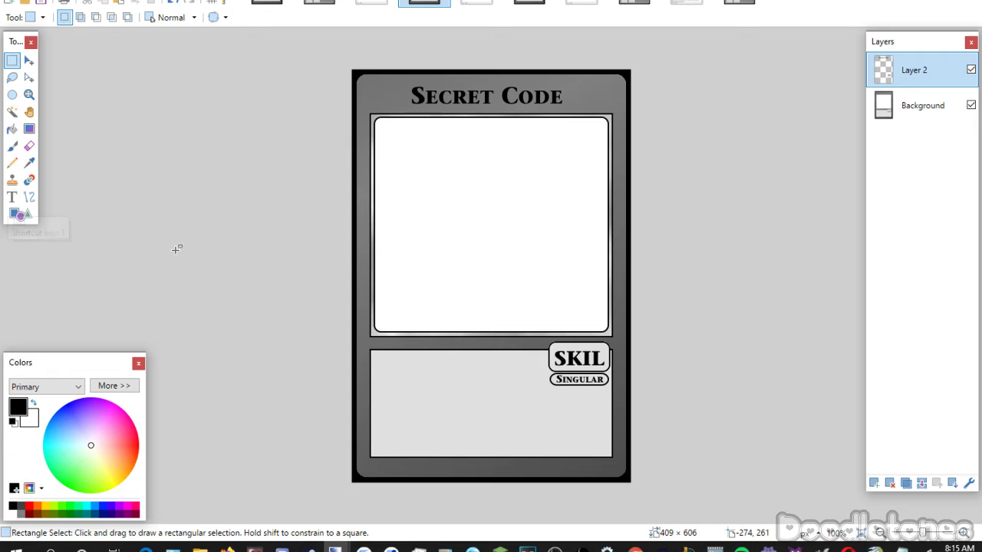
Paste the Secret Code effect text in Yu-Gi-Oh! Matrix Book size 11 and align it to the upper-left corner of the effect box.
{"action": "left_click", "coordinate": [12, 197]}
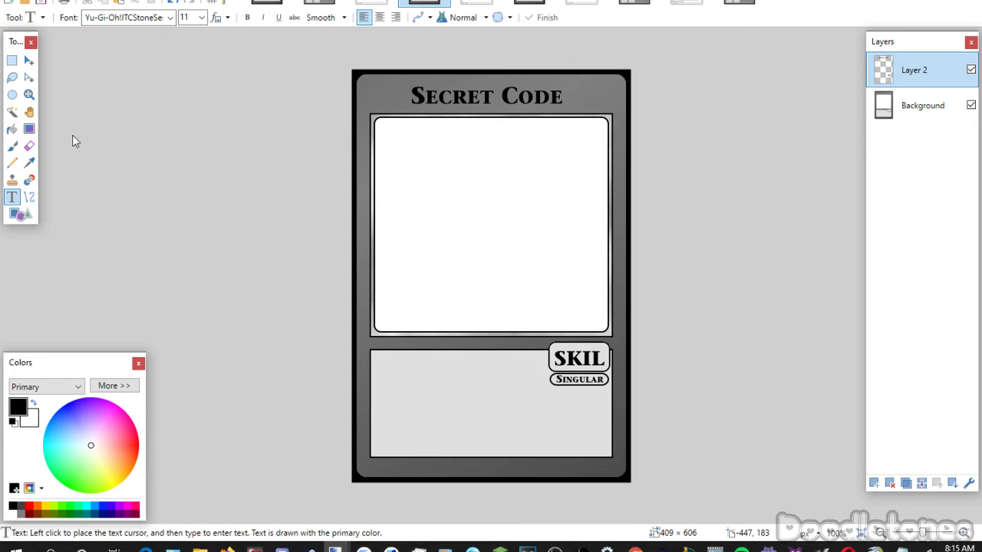
{"action": "left_click", "coordinate": [172, 17]}
{"action": "left_click", "coordinate": [229, 199]}
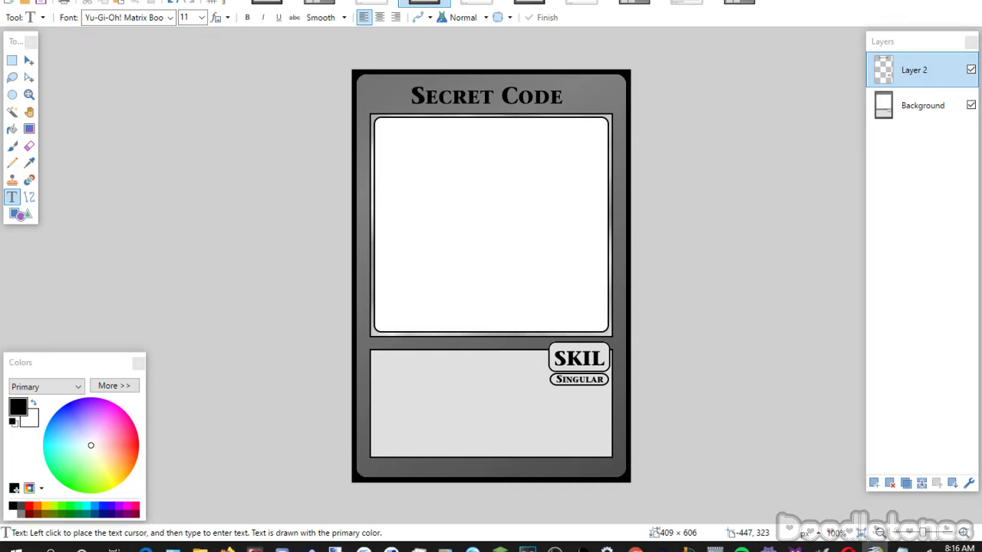
{"action": "left_click", "coordinate": [389, 358]}
{"action": "key", "text": "ctrl+v"}
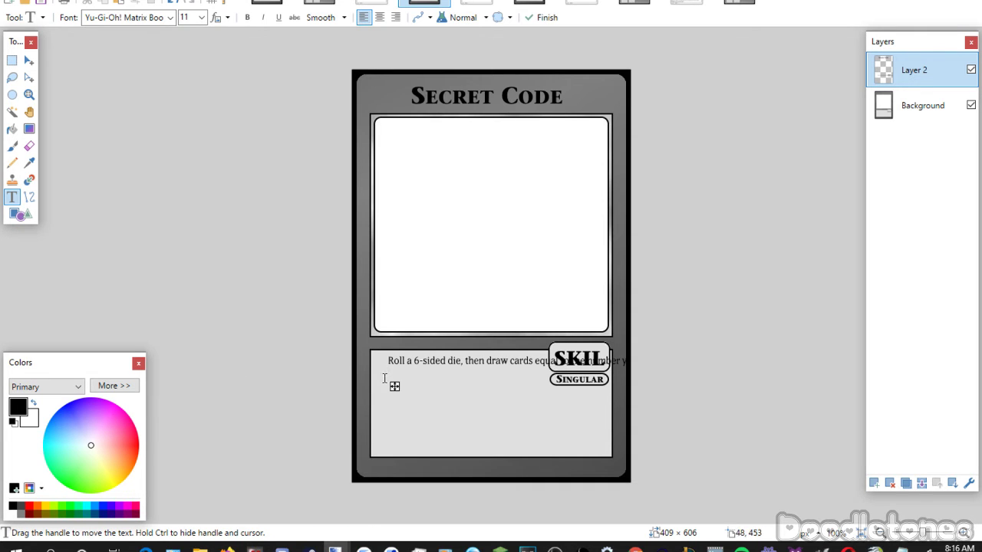
{"action": "left_click_drag", "start_coordinate": [394, 386], "coordinate": [384, 386]}
Break the effect text after "cards" and after "rolled.", and nudge the text block into place beside the type boxes.
{"action": "left_click", "coordinate": [532, 362]}
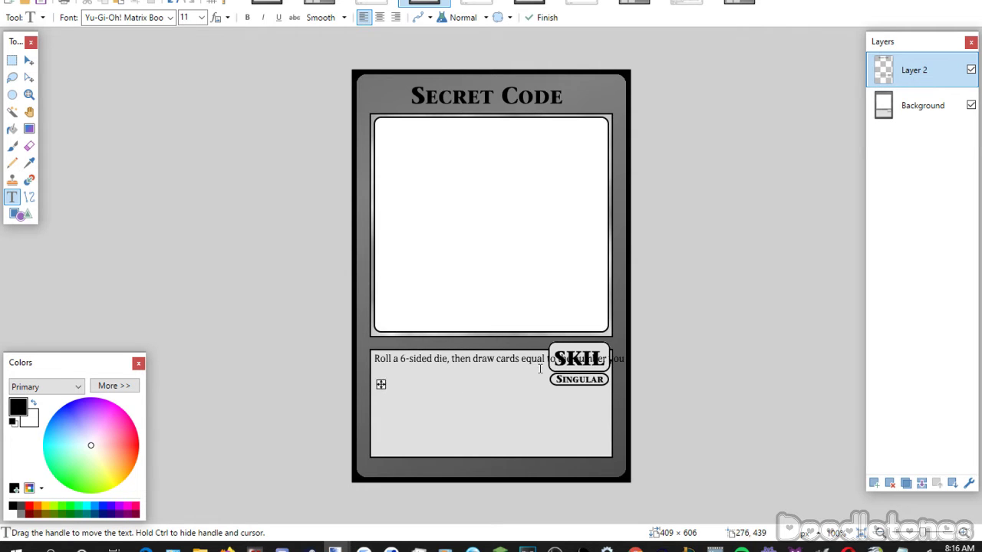
{"action": "key", "text": "Return"}
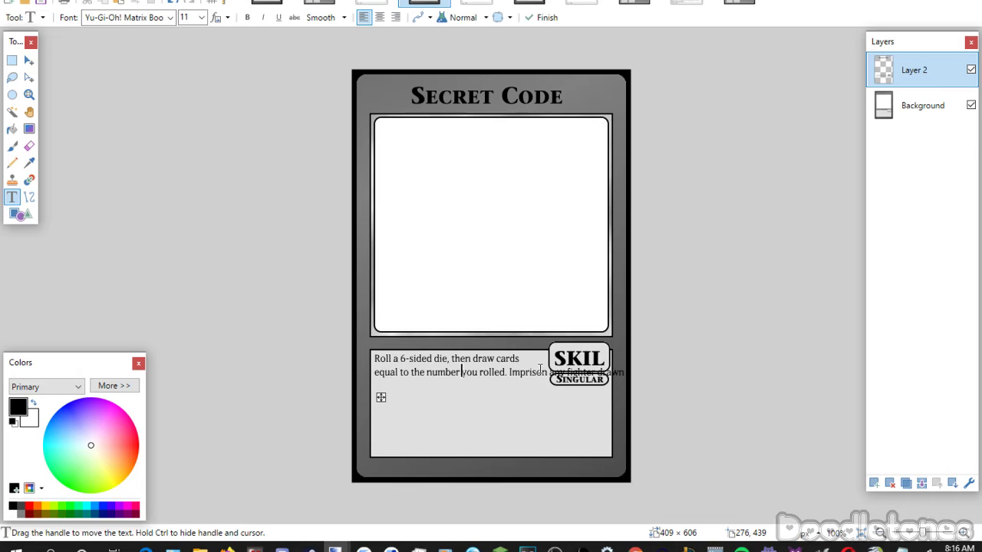
{"action": "key", "text": "Return"}
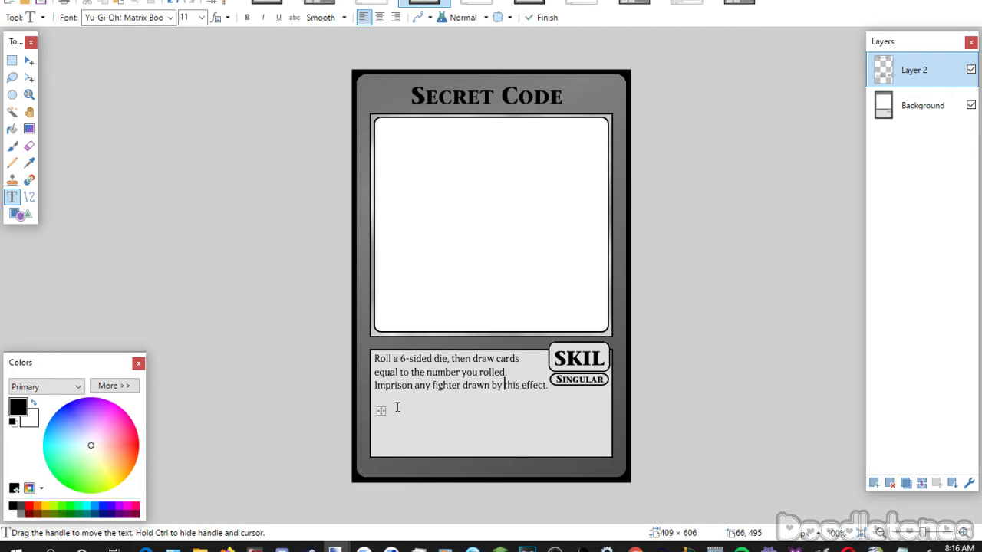
{"action": "left_click_drag", "start_coordinate": [381, 412], "coordinate": [383, 416]}
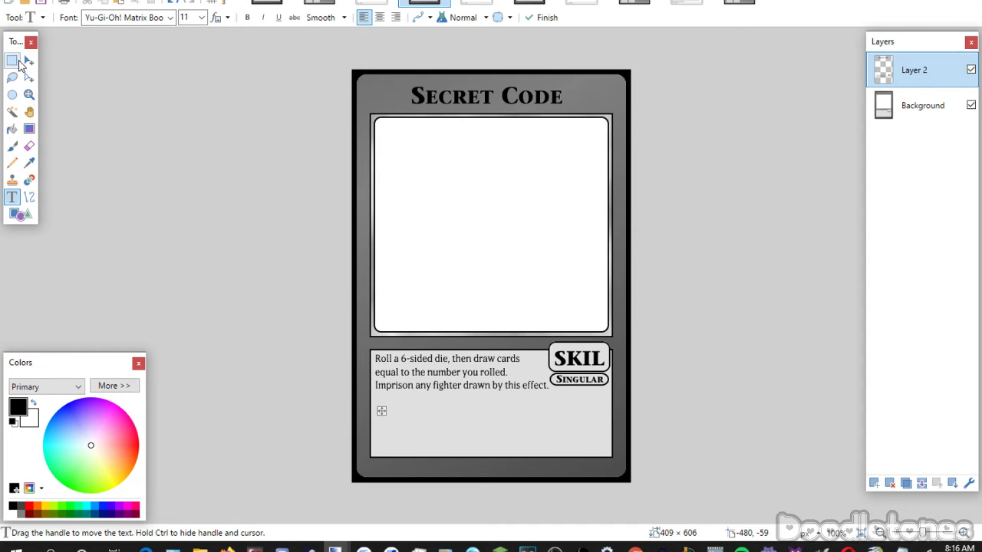
{"action": "left_click", "coordinate": [16, 61]}
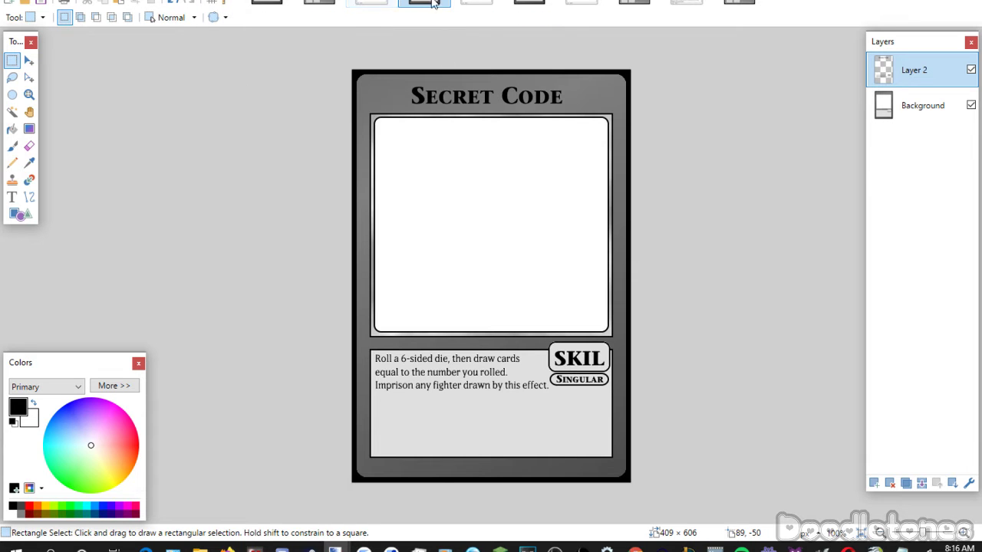
Close the old Secret Code card, merge the new card's text layer into the background, and save and close it at quality 95.
{"action": "left_click", "coordinate": [367, 3]}
{"action": "left_click", "coordinate": [391, 2]}
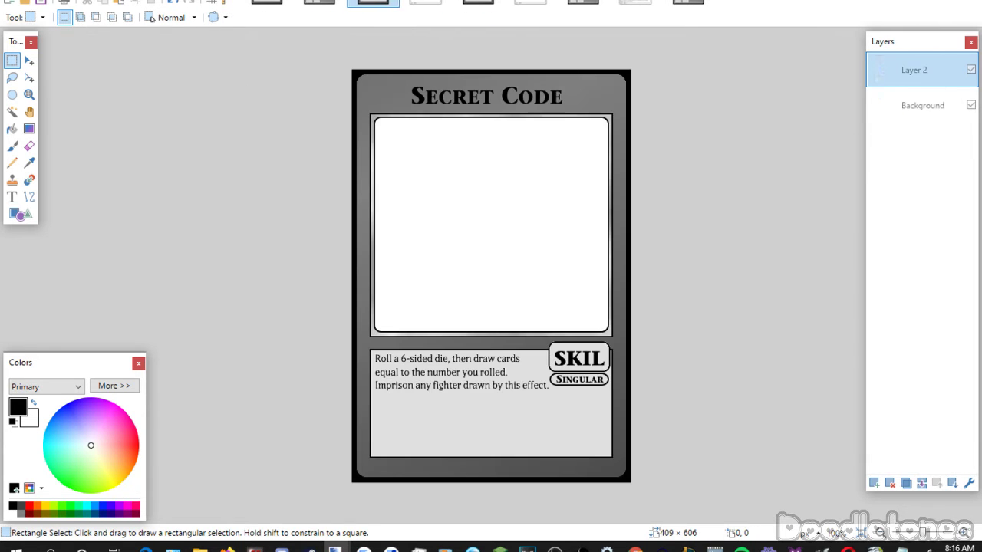
{"action": "left_click", "coordinate": [924, 485]}
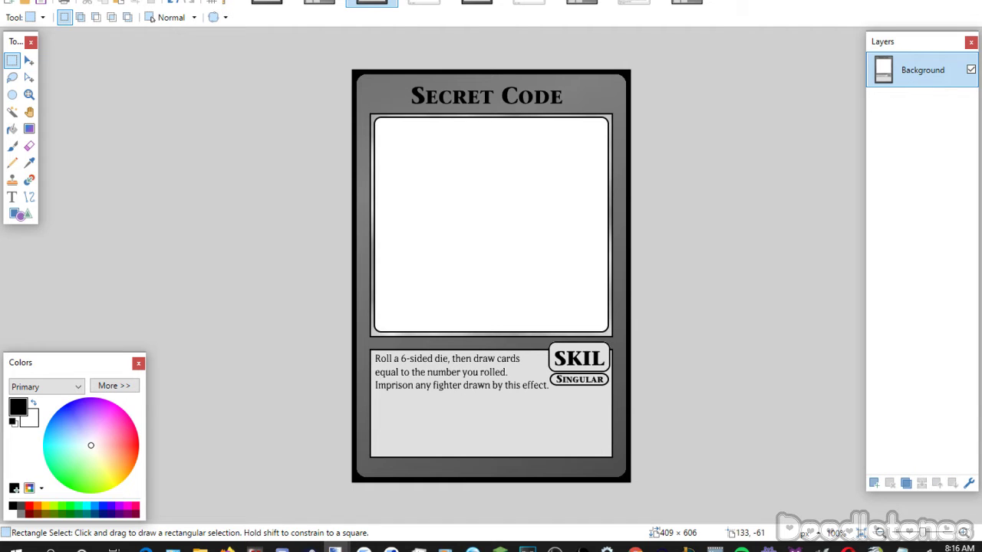
{"action": "key", "text": "ctrl+w"}
{"action": "left_click", "coordinate": [450, 299]}
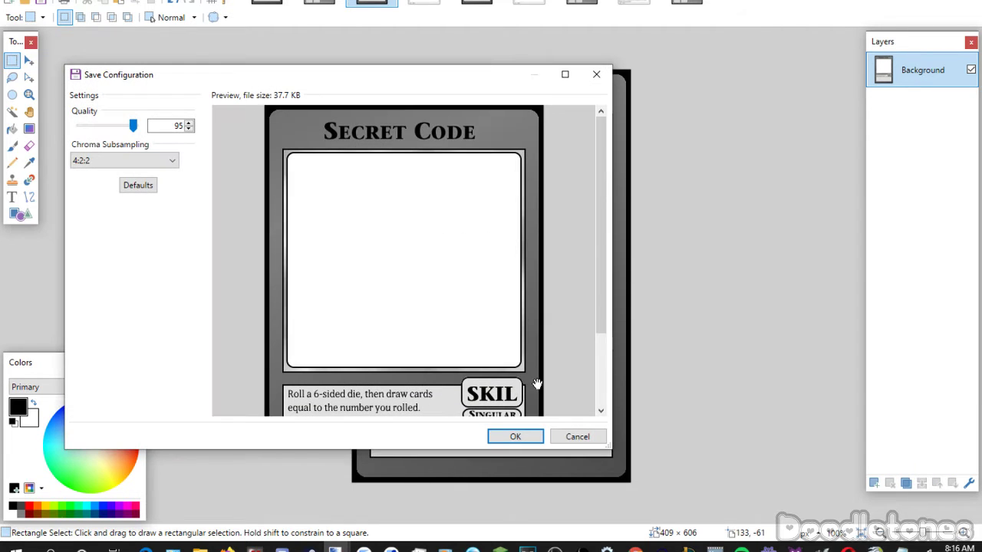
{"action": "left_click", "coordinate": [520, 441]}
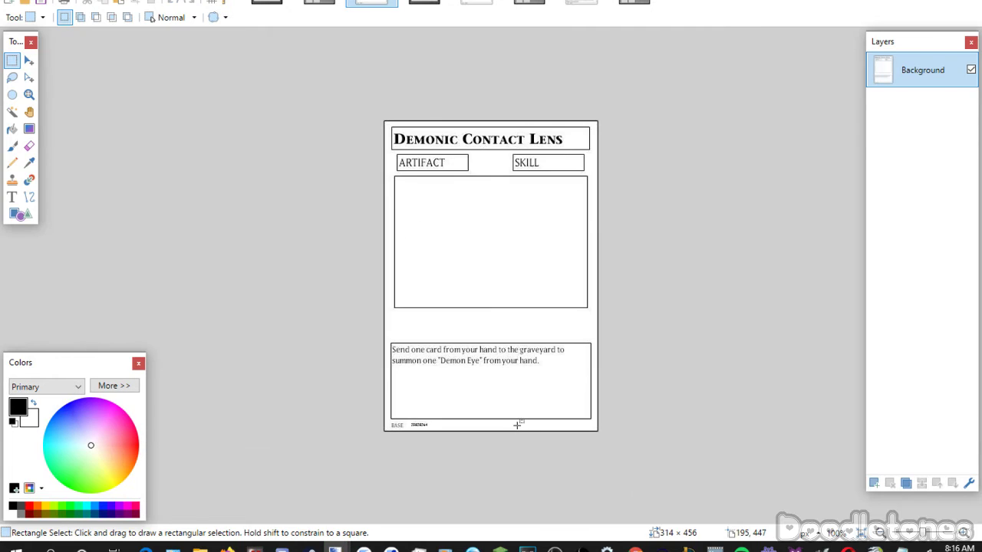
On the next blank skill template, set the text font to Yu-Gi-Oh!ITCStoneSerifSmallCaps size 26.
{"action": "left_click", "coordinate": [424, 3]}
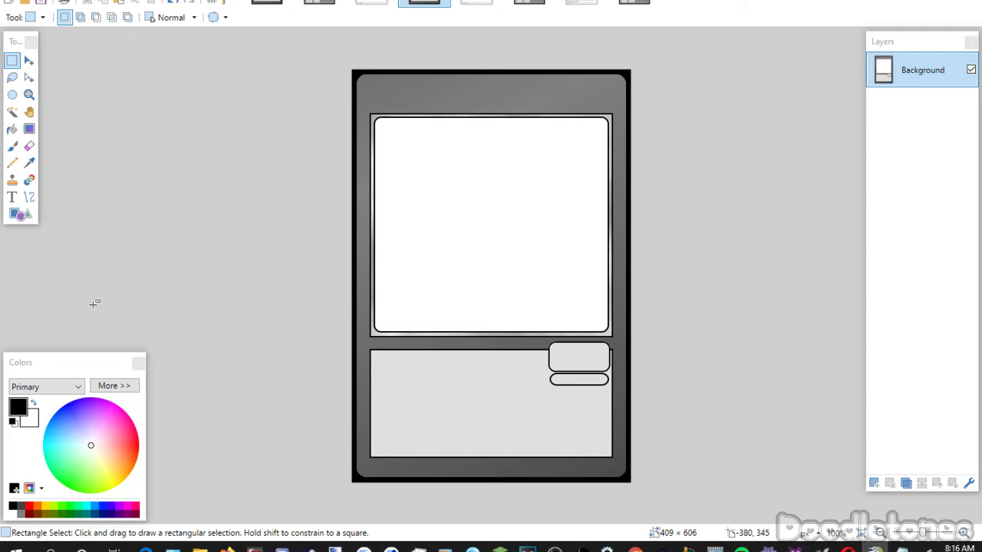
{"action": "left_click", "coordinate": [12, 197]}
{"action": "left_click", "coordinate": [201, 17]}
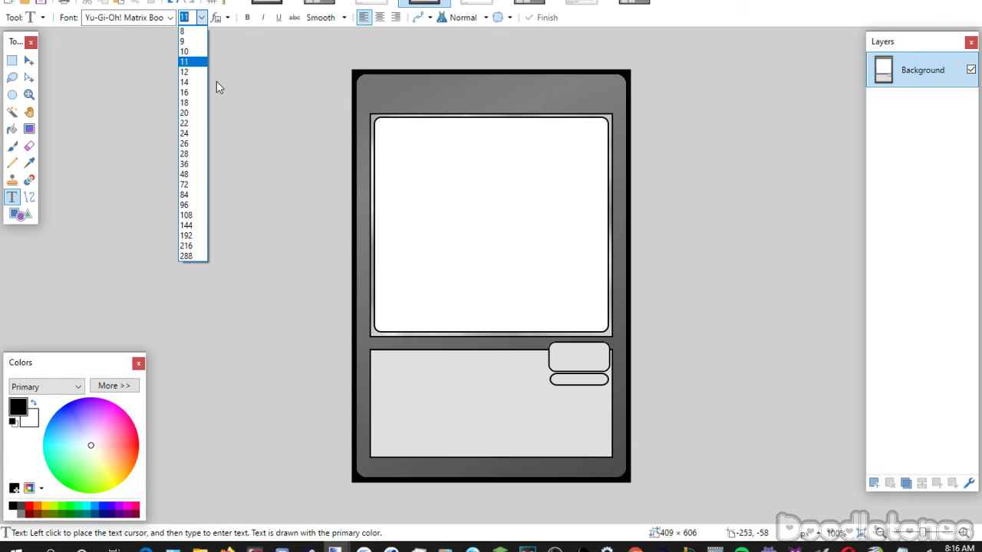
{"action": "left_click", "coordinate": [188, 143]}
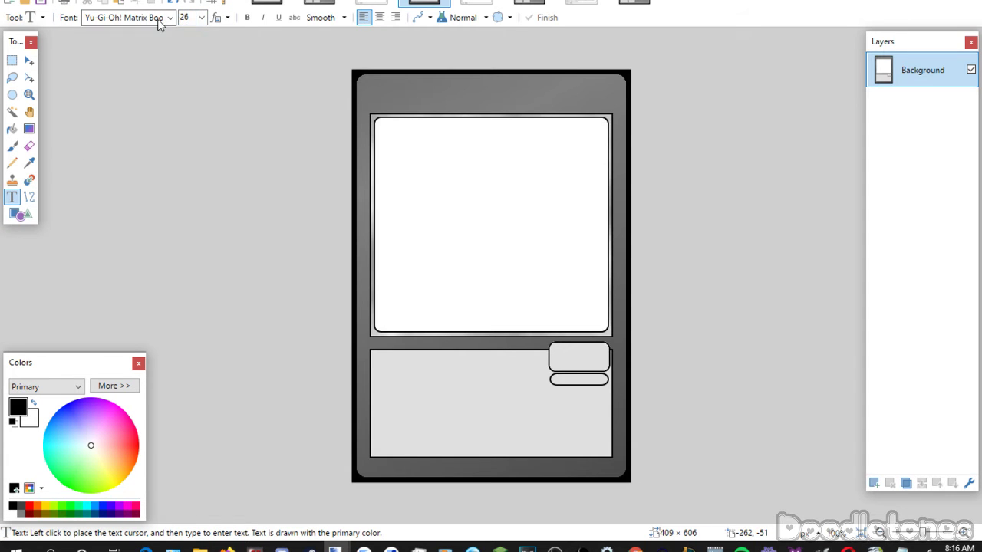
{"action": "left_click", "coordinate": [160, 19]}
{"action": "left_click", "coordinate": [214, 266]}
Try to place the pasted title "Demonic Contact Lens" directly in the template's header, and undo it.
{"action": "left_click", "coordinate": [389, 91]}
{"action": "key", "text": "ctrl+v"}
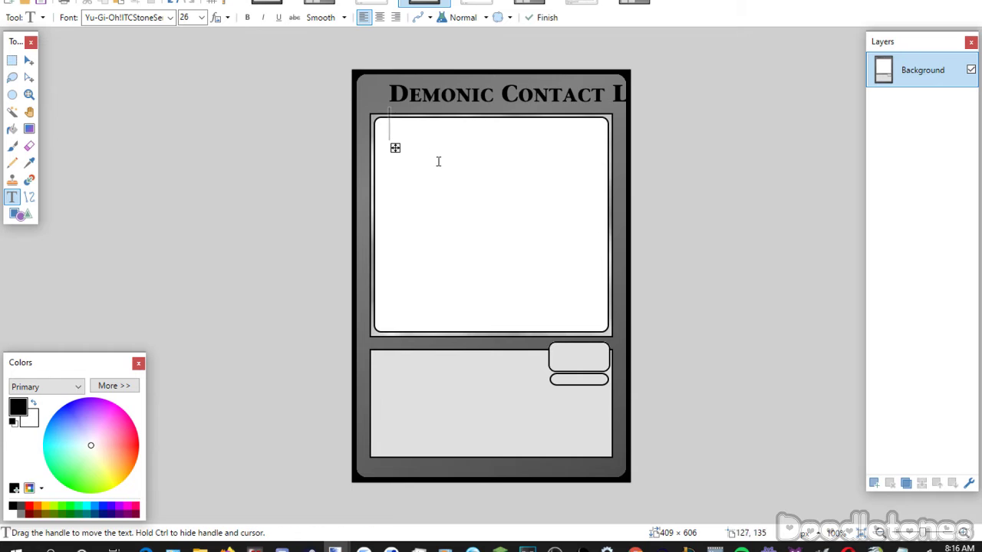
{"action": "mouse_move", "coordinate": [396, 146]}
{"action": "left_mouse_down"}
{"action": "mouse_move", "coordinate": [364, 149]}
{"action": "mouse_move", "coordinate": [379, 151]}
{"action": "left_mouse_up"}
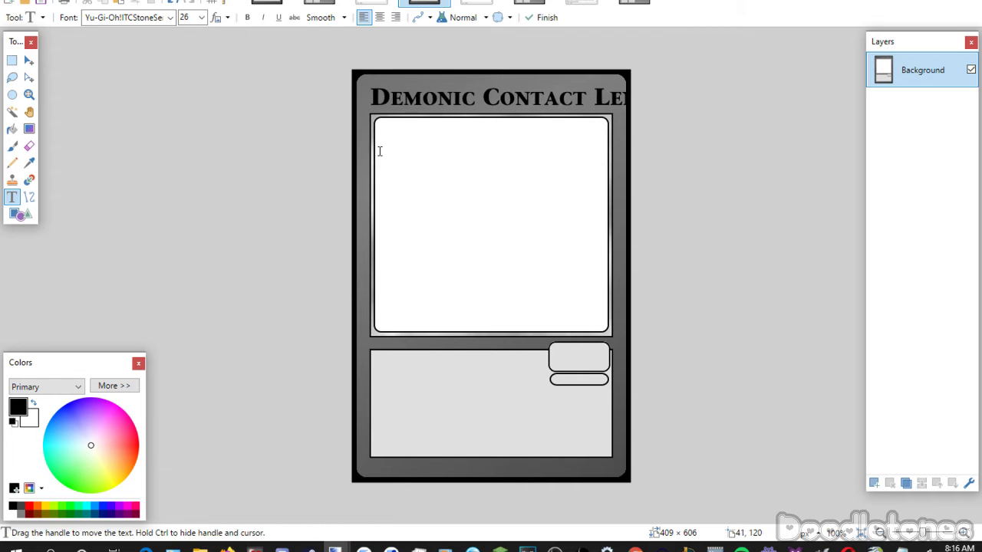
{"action": "key", "text": "ctrl+z"}
Rotate the old Demonic Contact Lens card 90° clockwise and resize it to 150 percent.
{"action": "left_click", "coordinate": [373, 3]}
{"action": "left_click", "coordinate": [90, 0]}
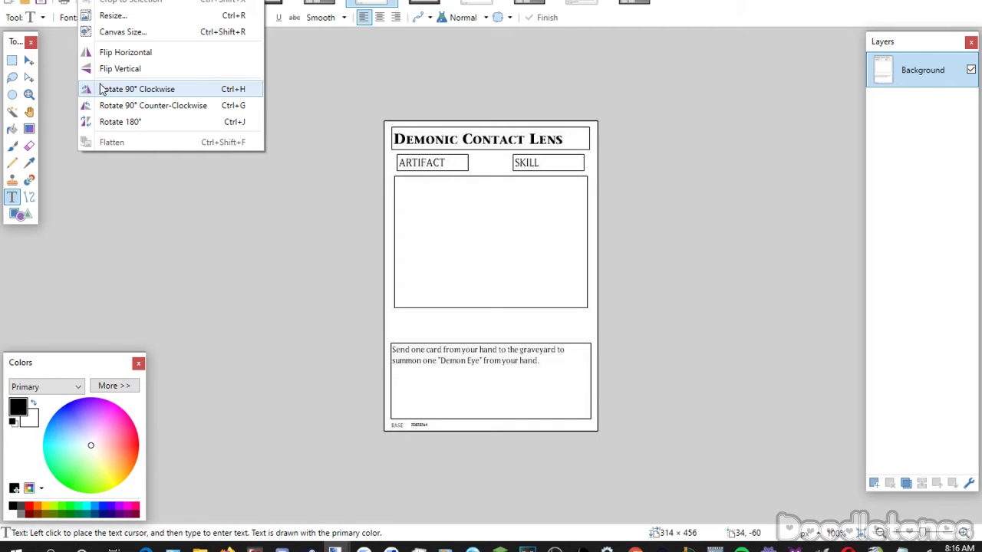
{"action": "left_click", "coordinate": [103, 89]}
{"action": "left_click", "coordinate": [99, 1]}
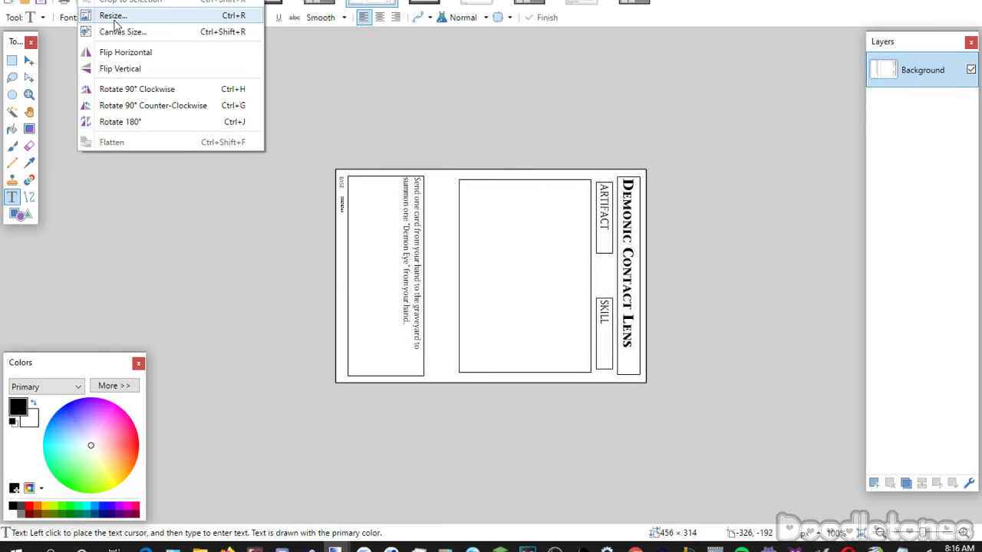
{"action": "left_click", "coordinate": [113, 17]}
{"action": "left_click", "coordinate": [443, 177]}
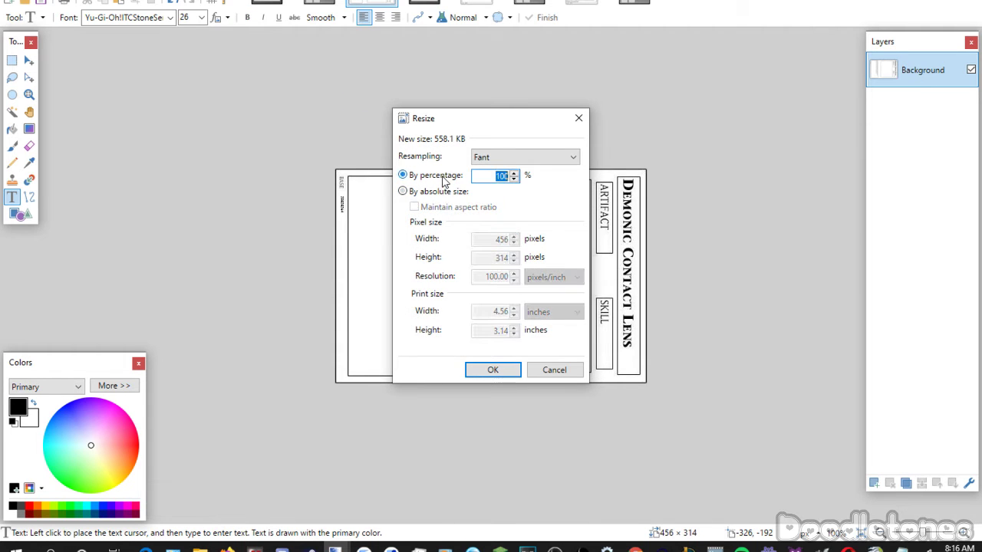
{"action": "type", "text": "150"}
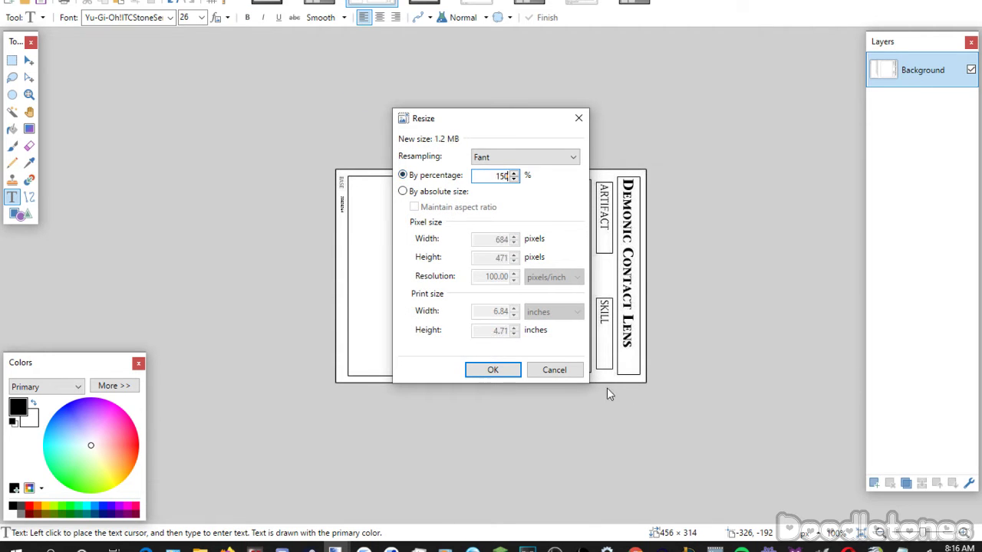
{"action": "left_click", "coordinate": [507, 372]}
Paste the title "Demonic Contact Lens" on a new layer of the enlarged old card, and cut it out with a rectangular selection.
{"action": "left_click", "coordinate": [874, 484]}
{"action": "left_click", "coordinate": [345, 269]}
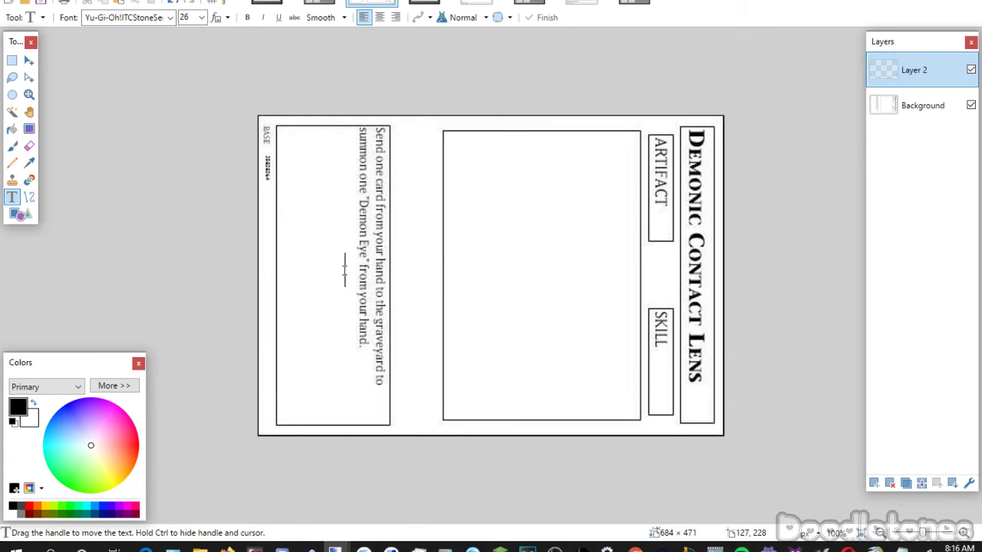
{"action": "type", "text": "Demonic Contact Lens"}
{"action": "left_click", "coordinate": [11, 60]}
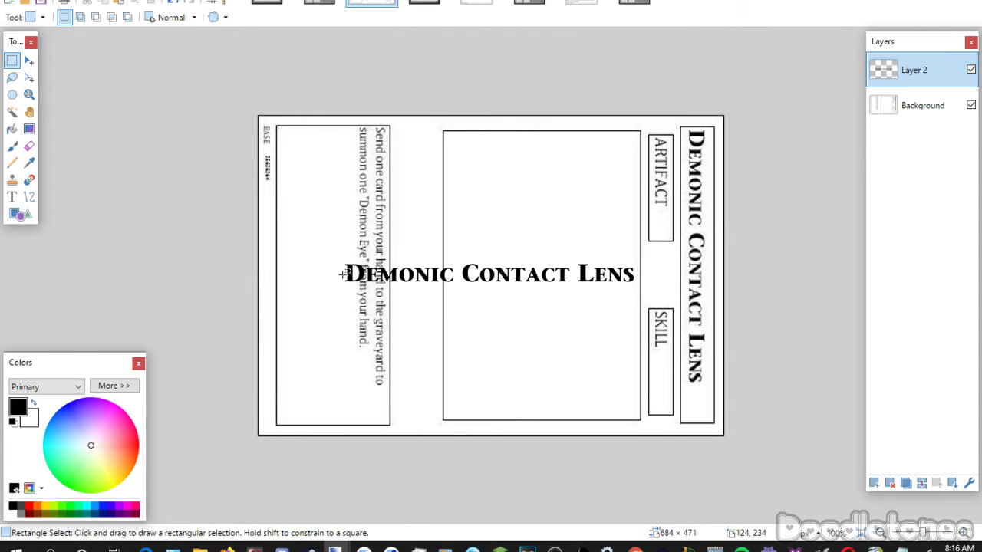
{"action": "left_click_drag", "start_coordinate": [334, 257], "coordinate": [644, 291]}
{"action": "key", "text": "ctrl+x"}
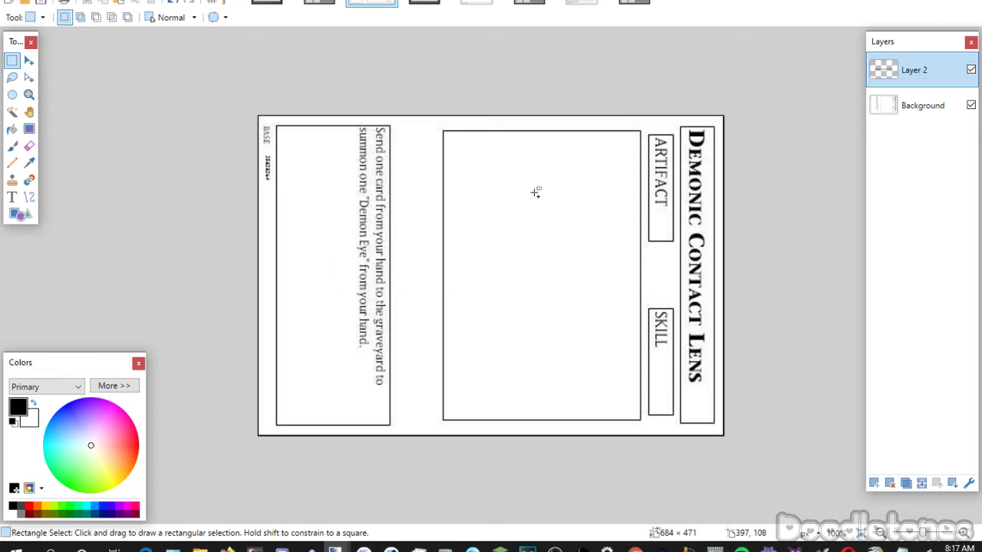
Paste the cut title onto a new layer of the blank skill template, keeping the canvas size.
{"action": "left_click", "coordinate": [424, 3]}
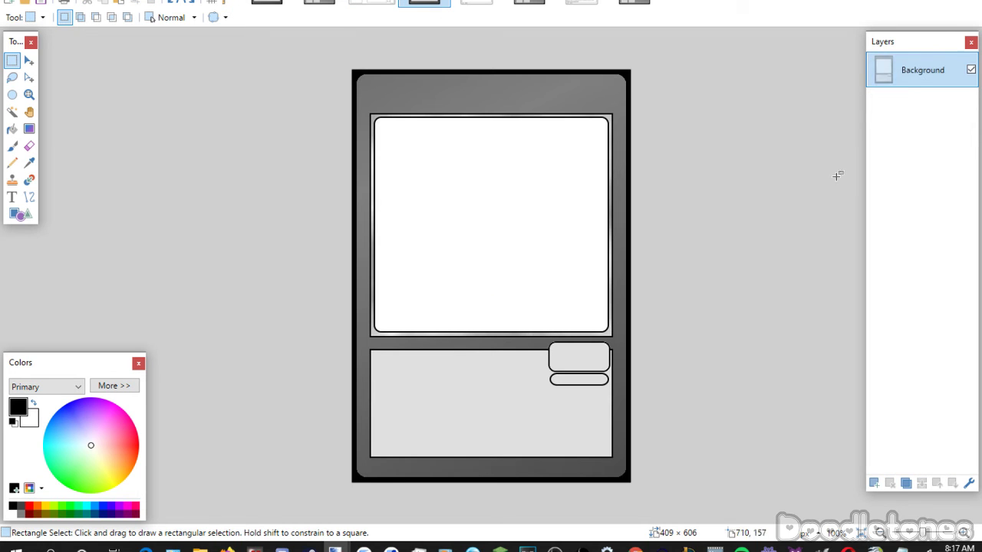
{"action": "left_click", "coordinate": [874, 484]}
{"action": "key", "text": "ctrl+v"}
{"action": "left_click", "coordinate": [432, 329]}
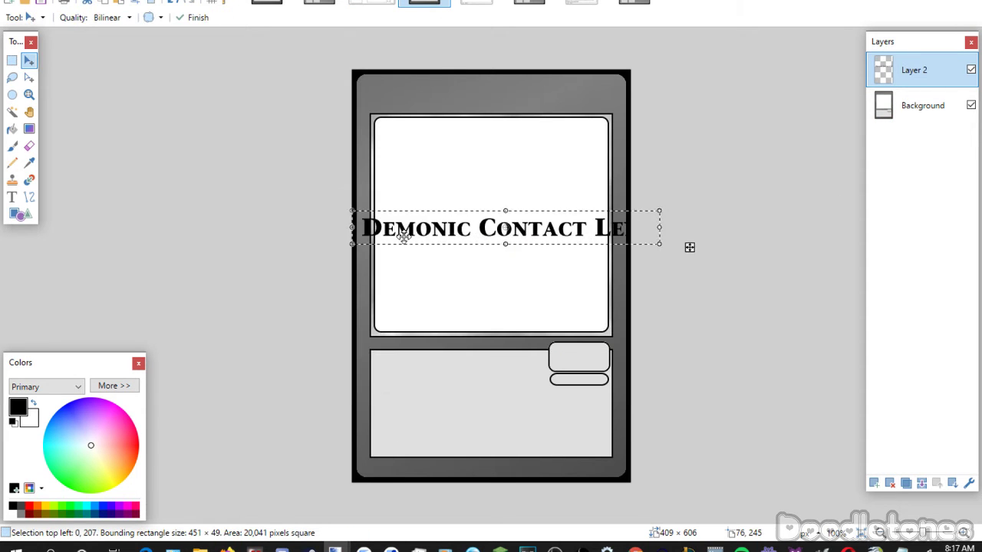
Move the "Demonic Contact Lens" title into the header and narrow its selection to about 395 pixels so it fits, then deselect it.
{"action": "left_click_drag", "start_coordinate": [404, 236], "coordinate": [404, 104]}
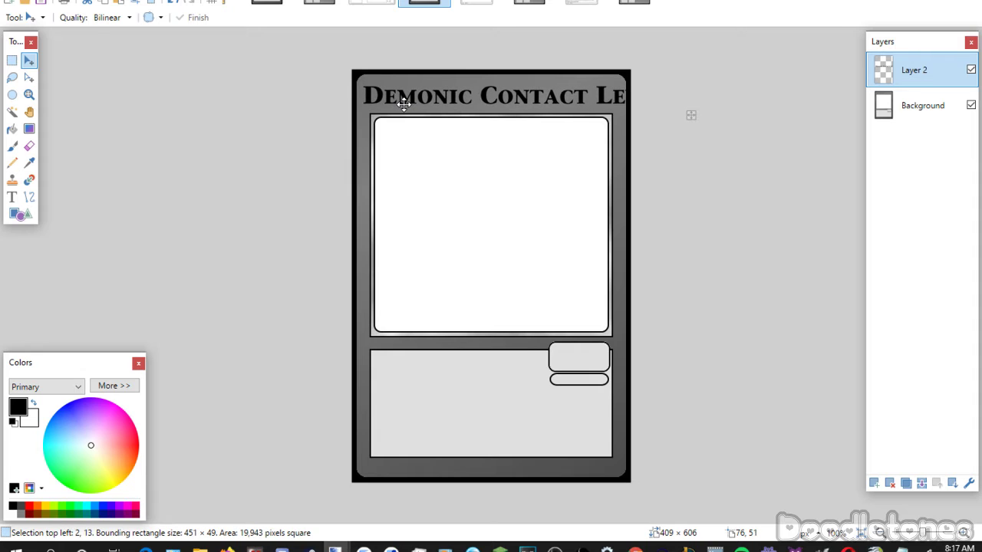
{"action": "left_click_drag", "start_coordinate": [657, 98], "coordinate": [597, 101]}
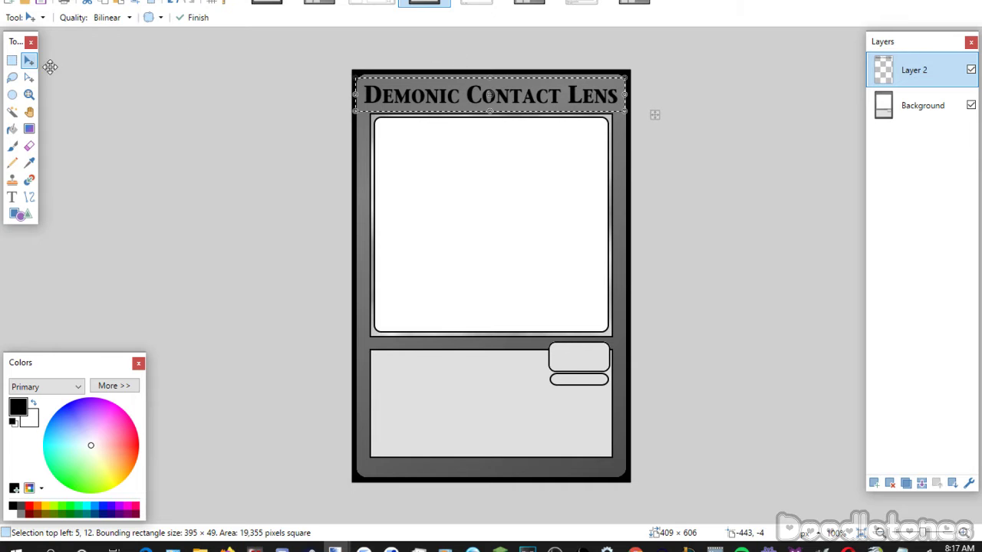
{"action": "left_click", "coordinate": [11, 60]}
{"action": "left_click", "coordinate": [130, 115]}
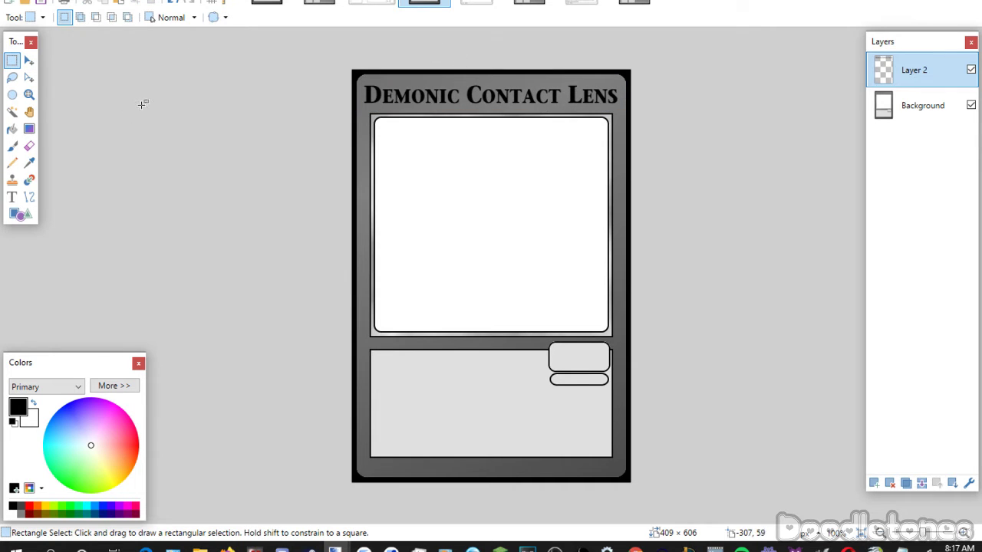
Add the text "SKIL" at size 22 to the larger type badge above the description box and center it there.
{"action": "left_click", "coordinate": [13, 198]}
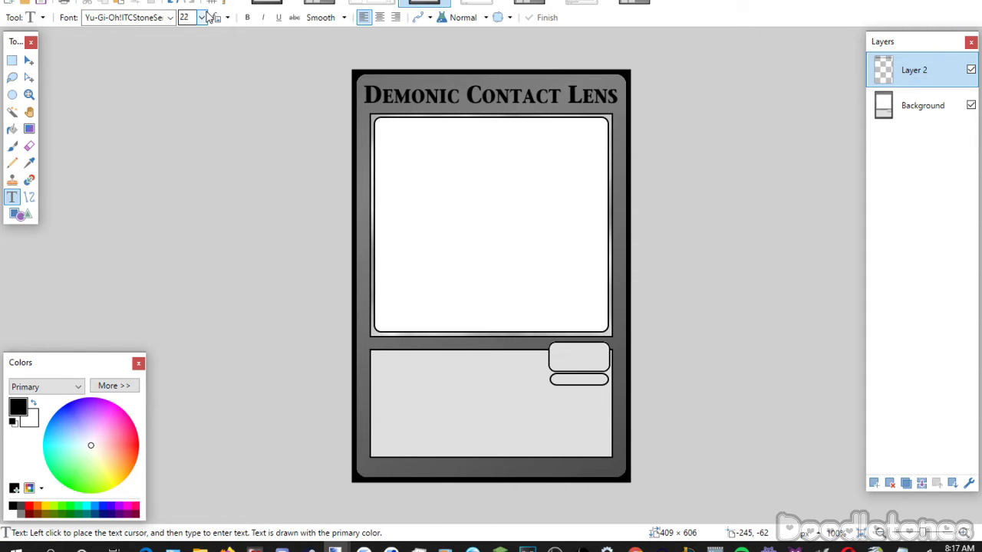
{"action": "left_click", "coordinate": [551, 357]}
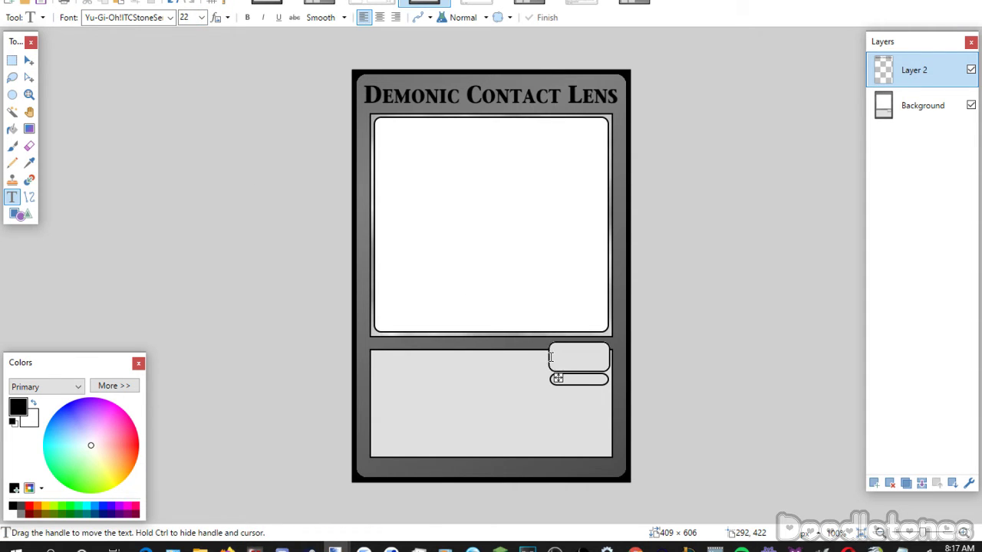
{"action": "type", "text": "SKIL"}
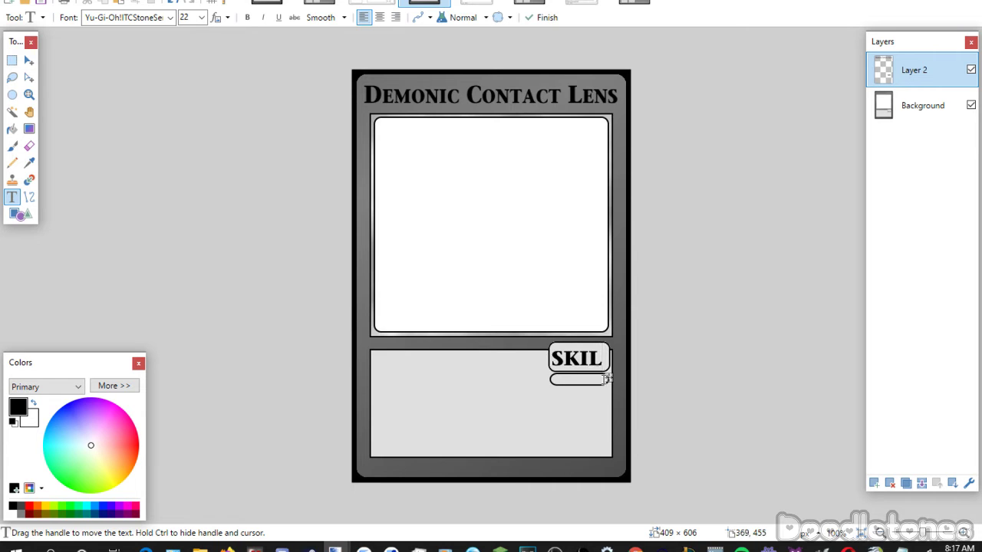
{"action": "left_click_drag", "start_coordinate": [609, 378], "coordinate": [609, 381]}
Add the text "Artifact" at size 11 and fit it into the narrow badge under "SKIL".
{"action": "left_click", "coordinate": [420, 355]}
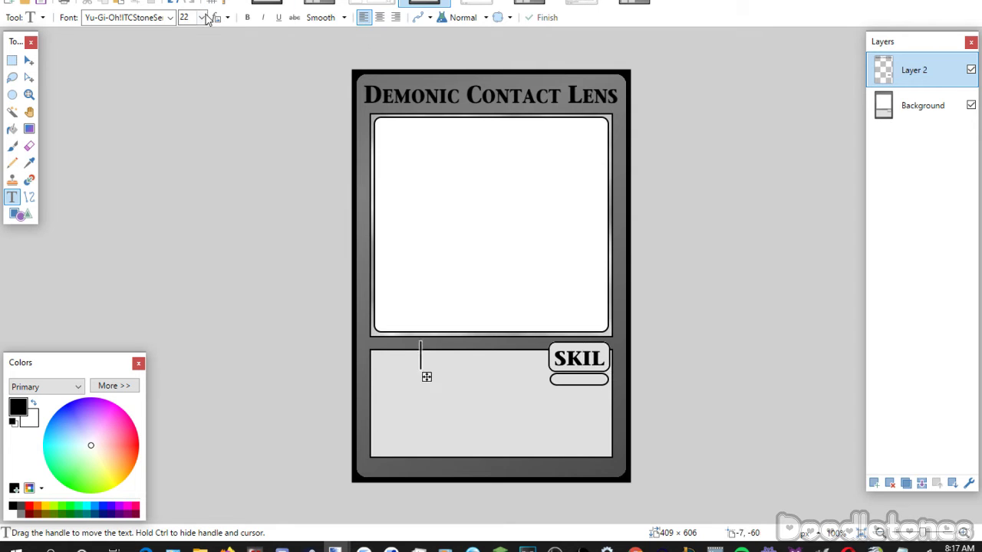
{"action": "scroll", "coordinate": [205, 19], "scroll_direction": "down", "scroll_amount": 4}
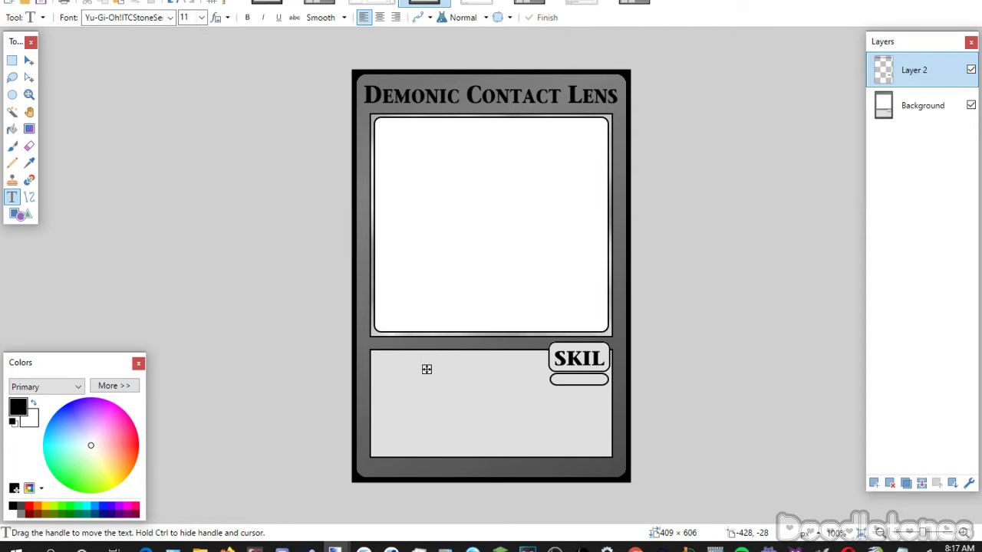
{"action": "left_click", "coordinate": [448, 395]}
{"action": "key", "text": "ctrl+v"}
{"action": "left_click_drag", "start_coordinate": [452, 422], "coordinate": [560, 406]}
{"action": "left_click", "coordinate": [12, 60]}
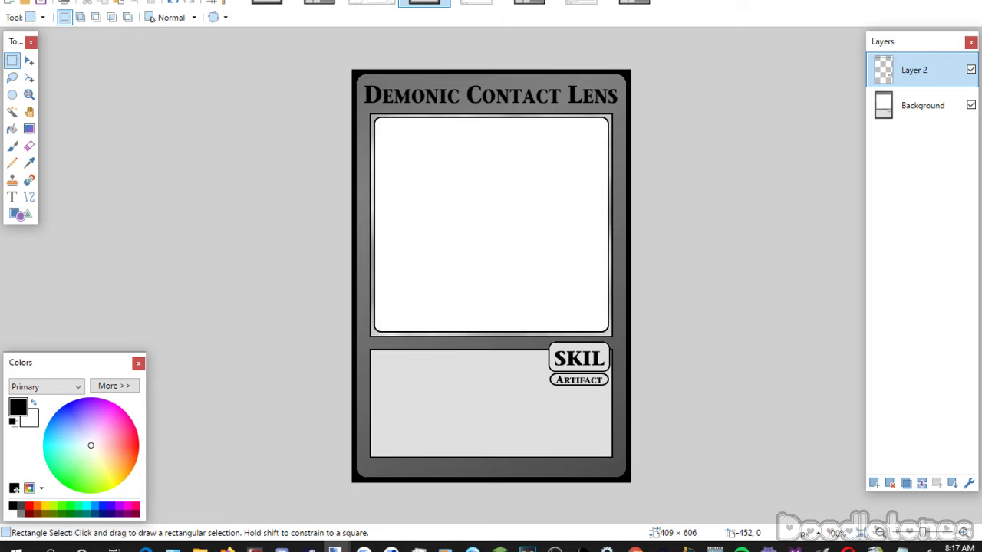
Add the copied effect text to the description box in Yu-Gi-Oh! Matrix Book at size 11, broken into three lines clear of the badges.
{"action": "key", "text": "alt+Tab"}
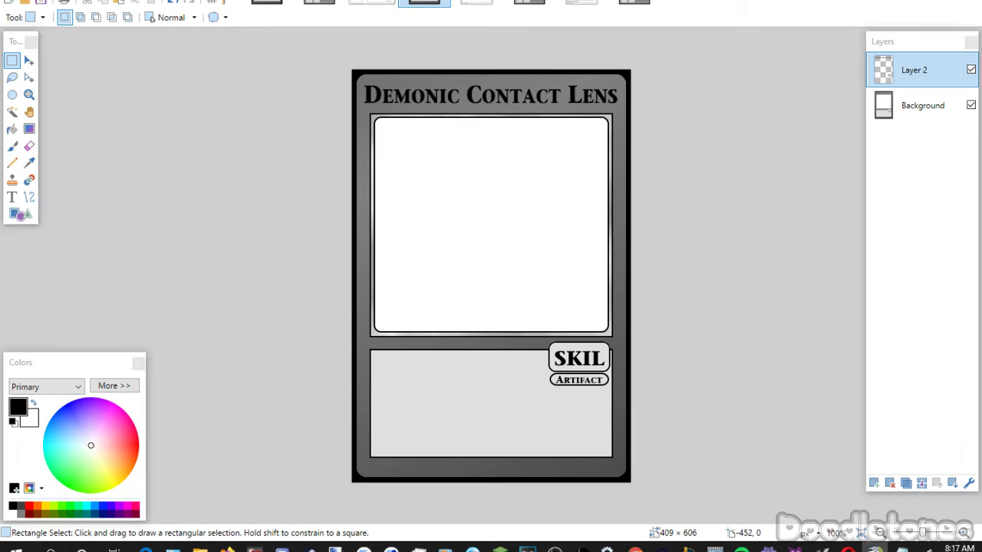
{"action": "left_click", "coordinate": [11, 197]}
{"action": "left_click", "coordinate": [377, 366]}
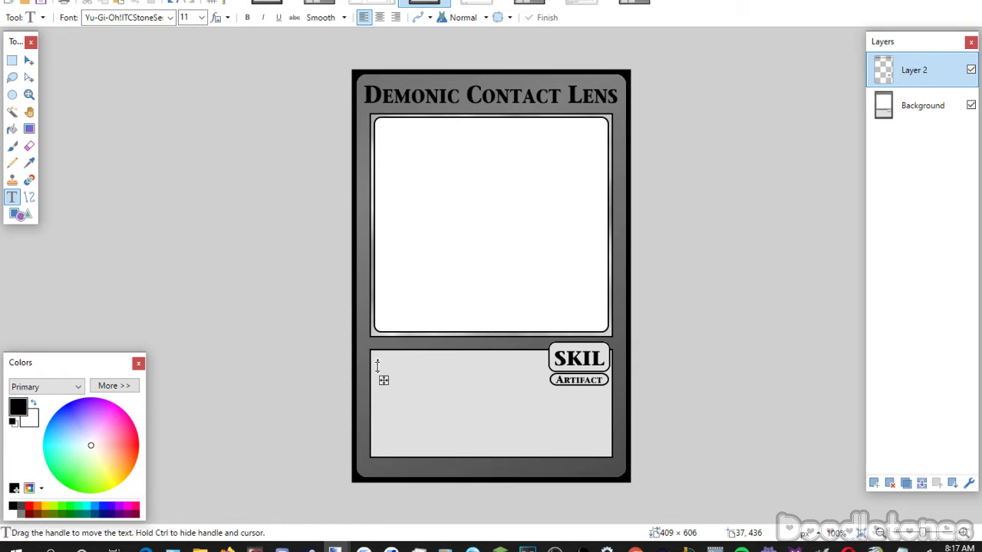
{"action": "left_click", "coordinate": [170, 17]}
{"action": "left_click", "coordinate": [227, 198]}
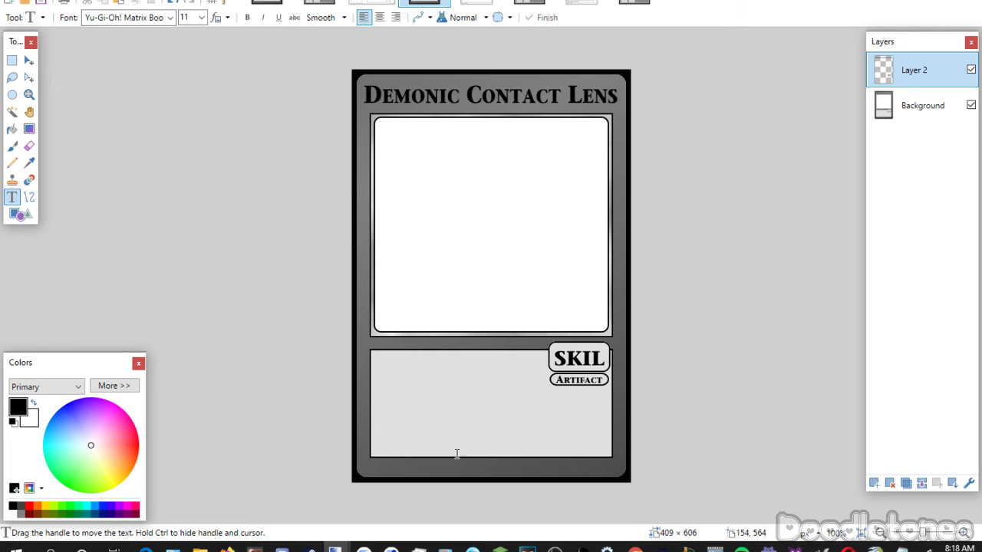
{"action": "type", "text": "Send one card from your hand to the graveyard to summon"}
{"action": "left_click_drag", "start_coordinate": [384, 394], "coordinate": [384, 389]}
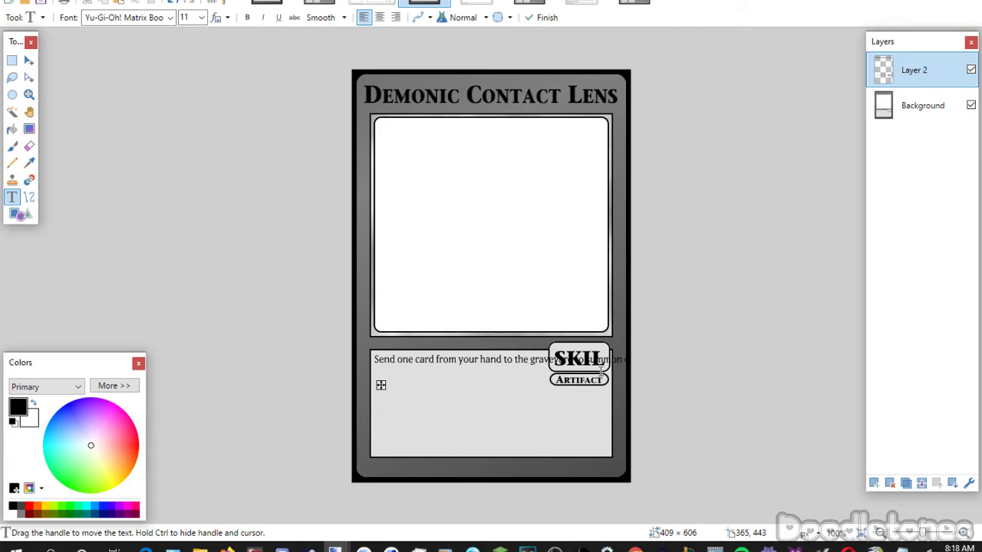
{"action": "key", "text": "Return"}
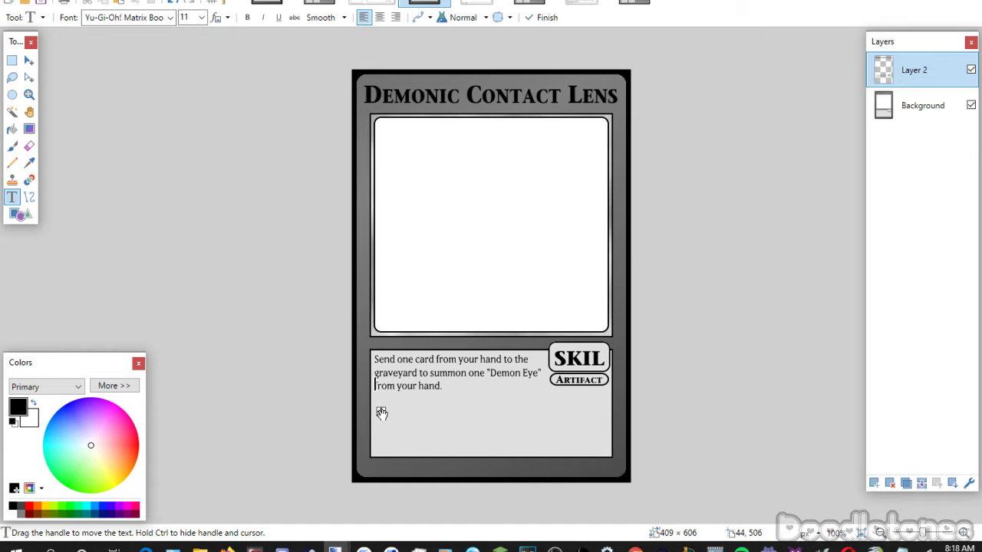
{"action": "left_click_drag", "start_coordinate": [381, 414], "coordinate": [384, 415]}
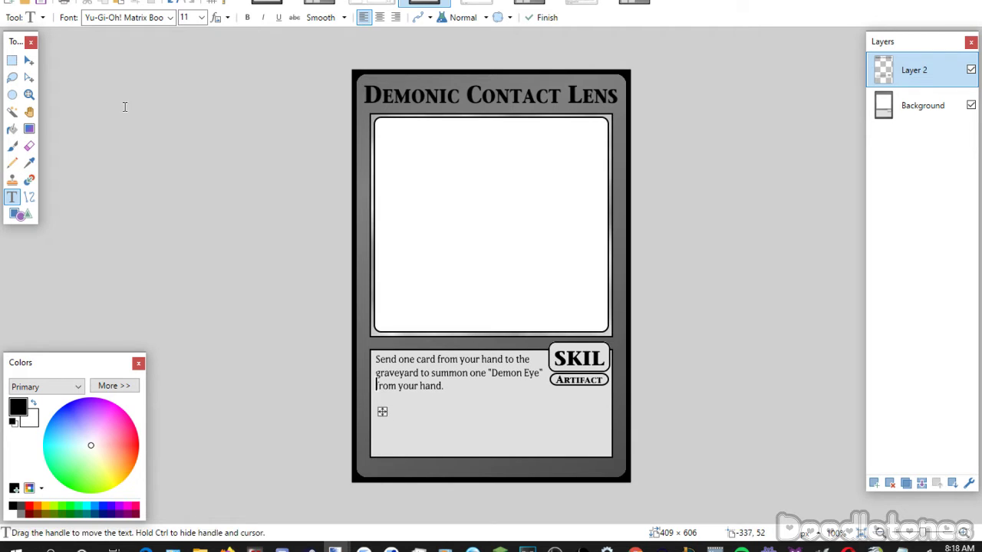
{"action": "left_click", "coordinate": [11, 60]}
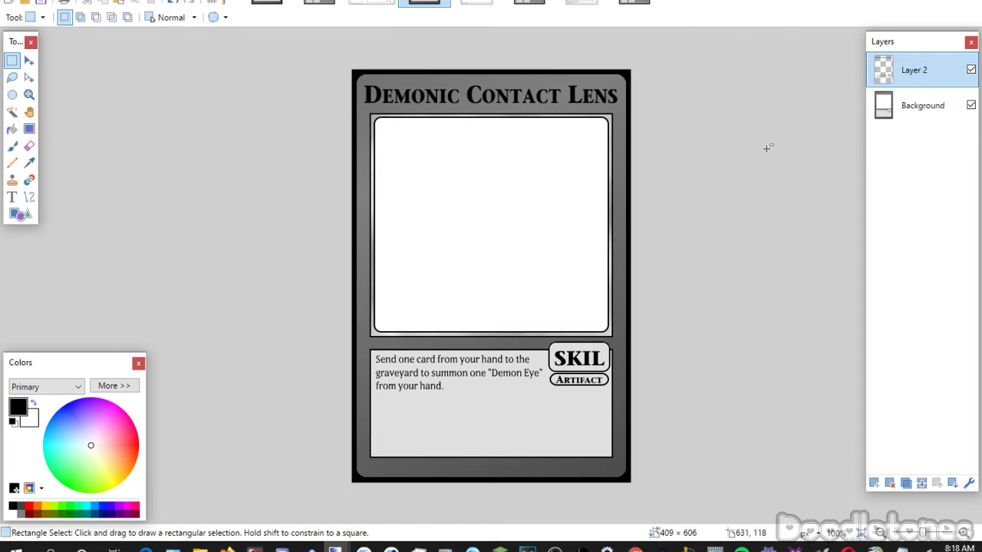
Merge the text layer into the background, then save and close the finished Demonic Contact Lens card.
{"action": "left_click", "coordinate": [934, 481]}
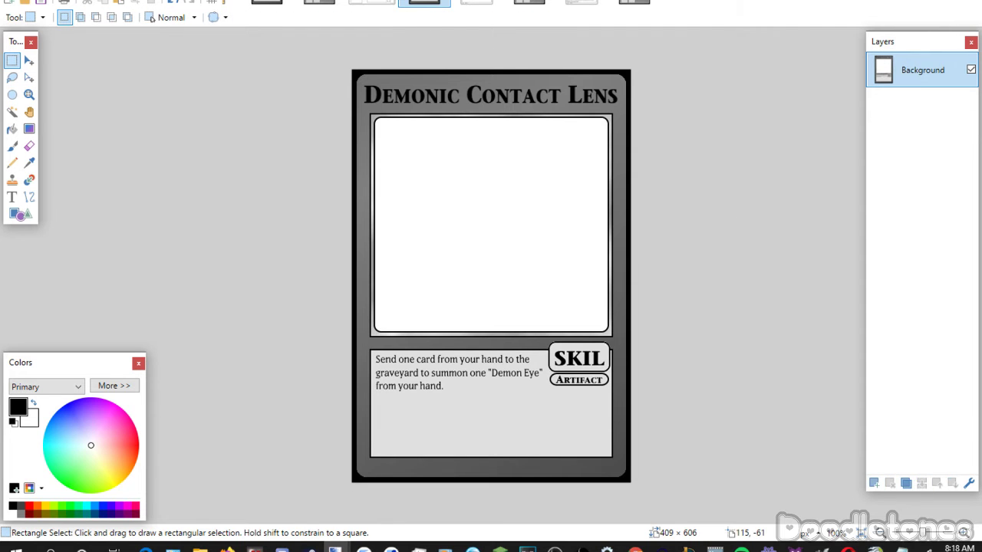
{"action": "key", "text": "ctrl+w"}
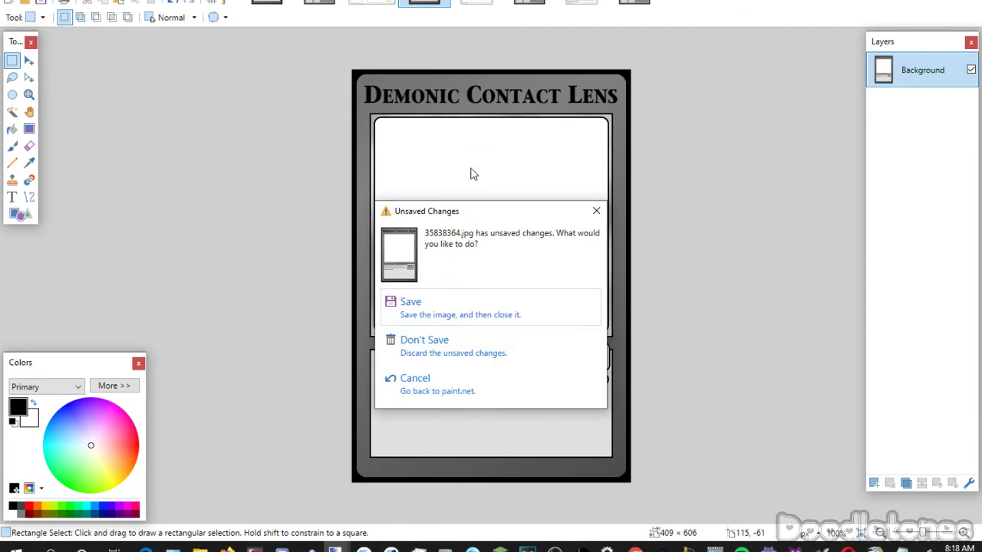
{"action": "left_click", "coordinate": [418, 307]}
{"action": "left_click", "coordinate": [513, 437]}
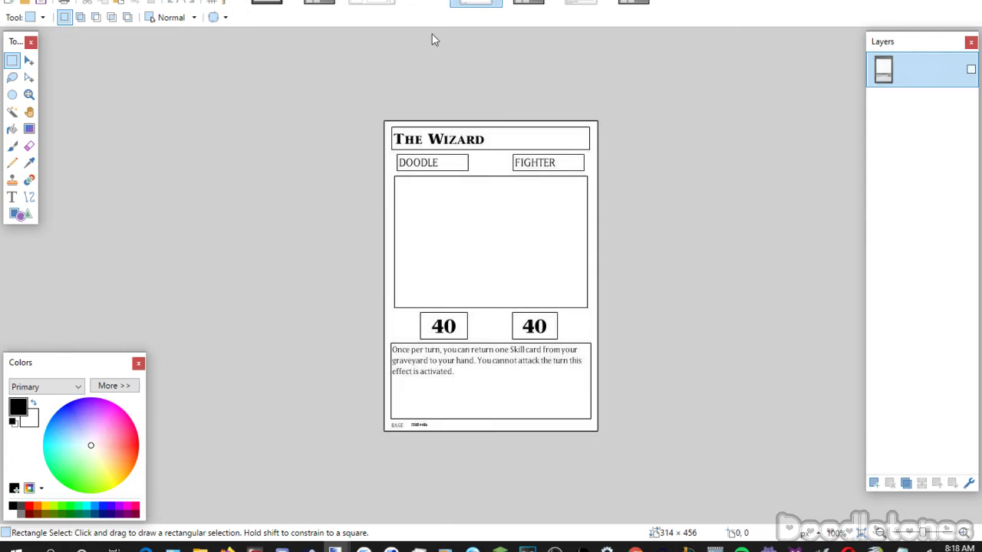
Close the old sideways Demonic Contact Lens image and discard its changes.
{"action": "left_click", "coordinate": [372, 3]}
{"action": "key", "text": "ctrl+w"}
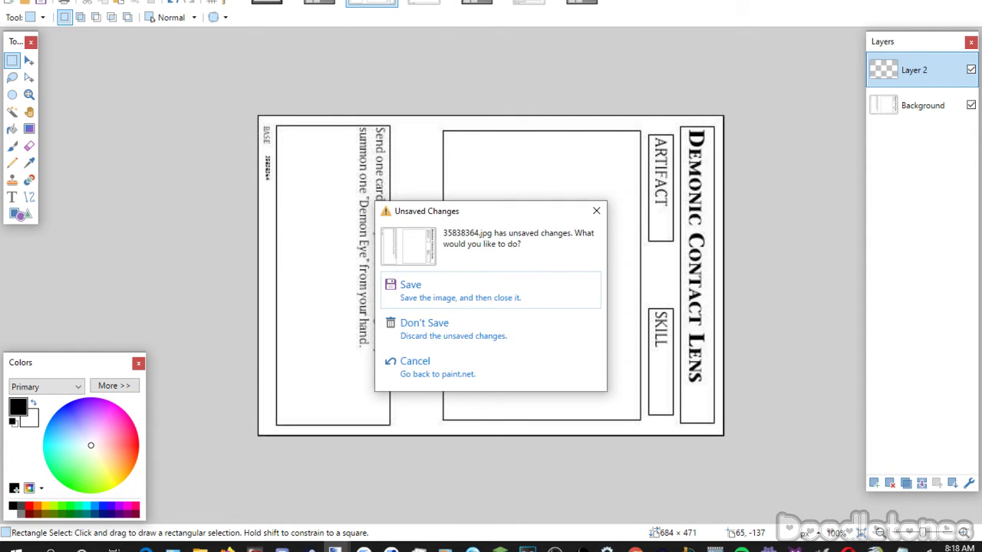
{"action": "left_click", "coordinate": [427, 318]}
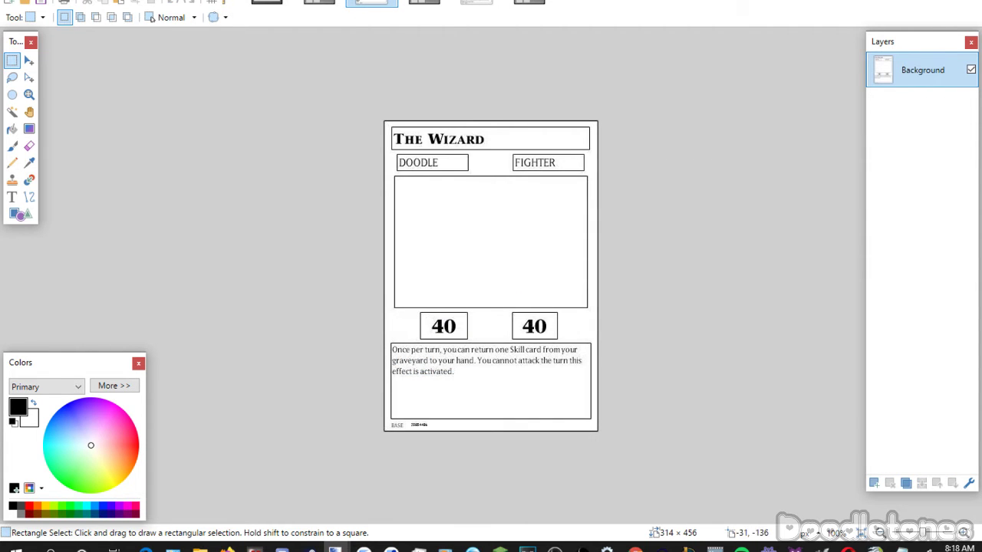
Add the title "The Wizard" in Yu-Gi-Oh!ITCStoneSerifSmallCaps at size 26 on a new layer of the blank fighter template, centered in the header.
{"action": "left_click", "coordinate": [424, 3]}
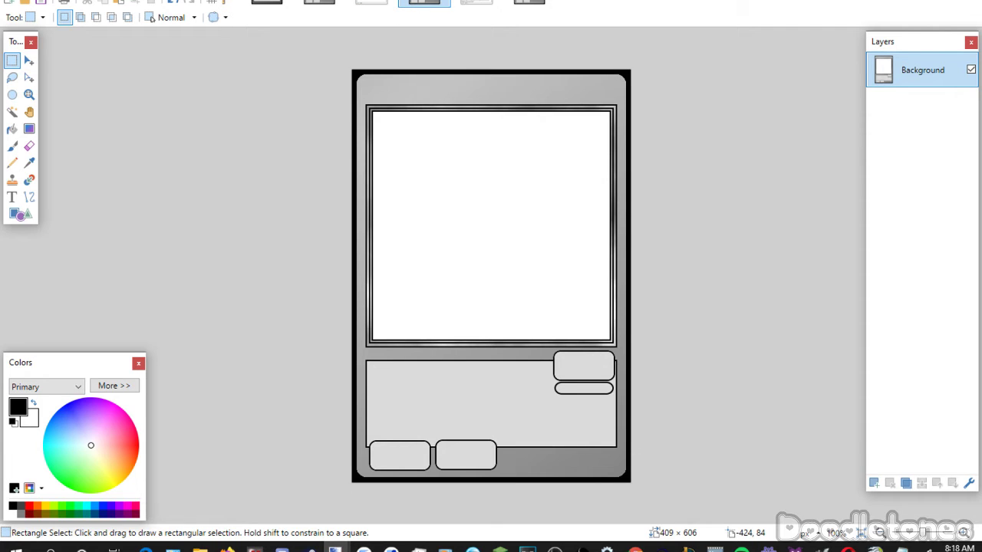
{"action": "key", "text": "alt+Tab"}
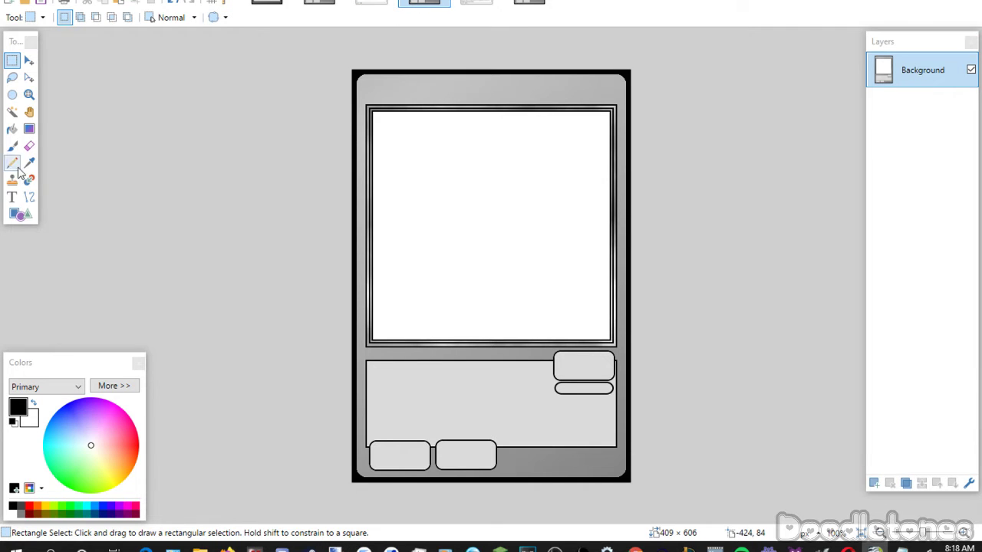
{"action": "left_click", "coordinate": [12, 197]}
{"action": "left_click", "coordinate": [172, 17]}
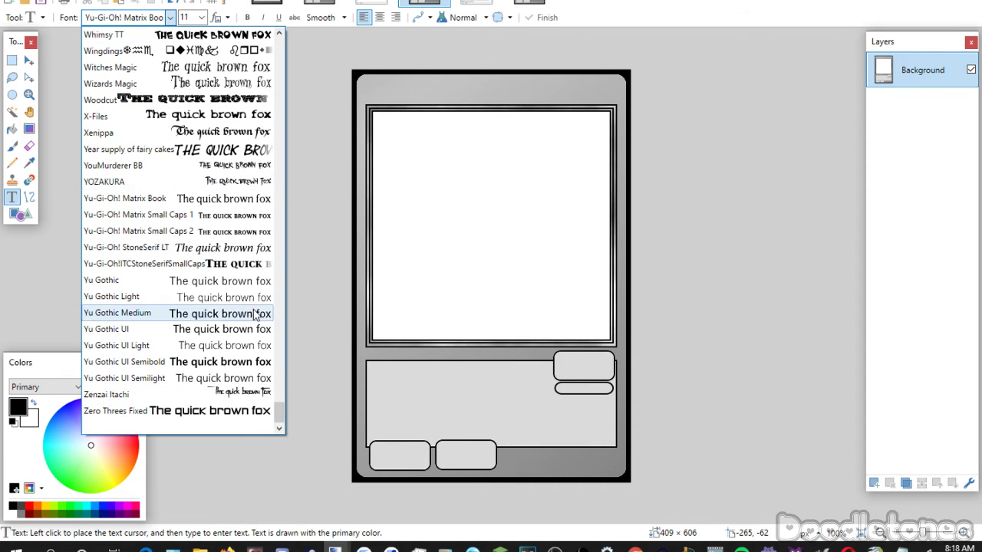
{"action": "left_click", "coordinate": [257, 264]}
{"action": "left_click", "coordinate": [873, 483]}
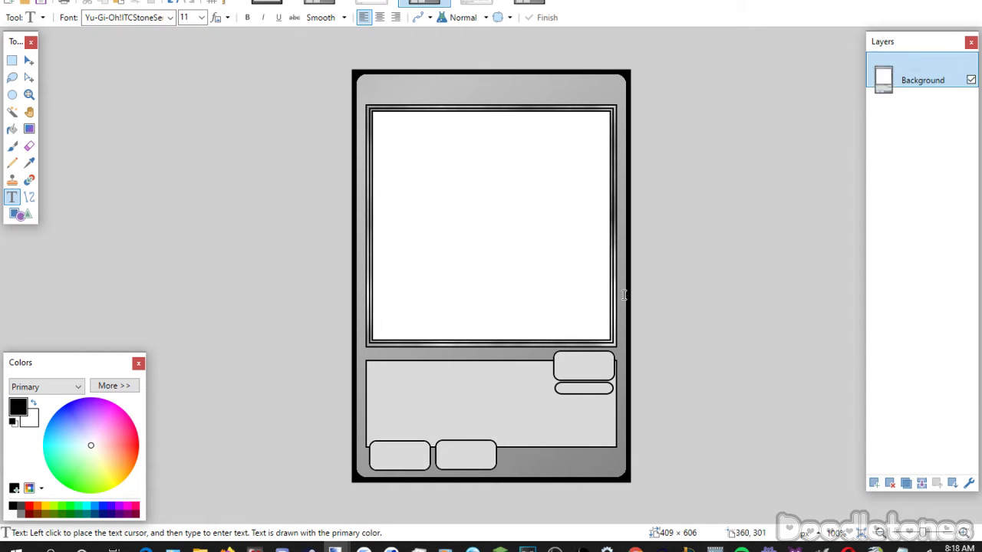
{"action": "left_click", "coordinate": [415, 86]}
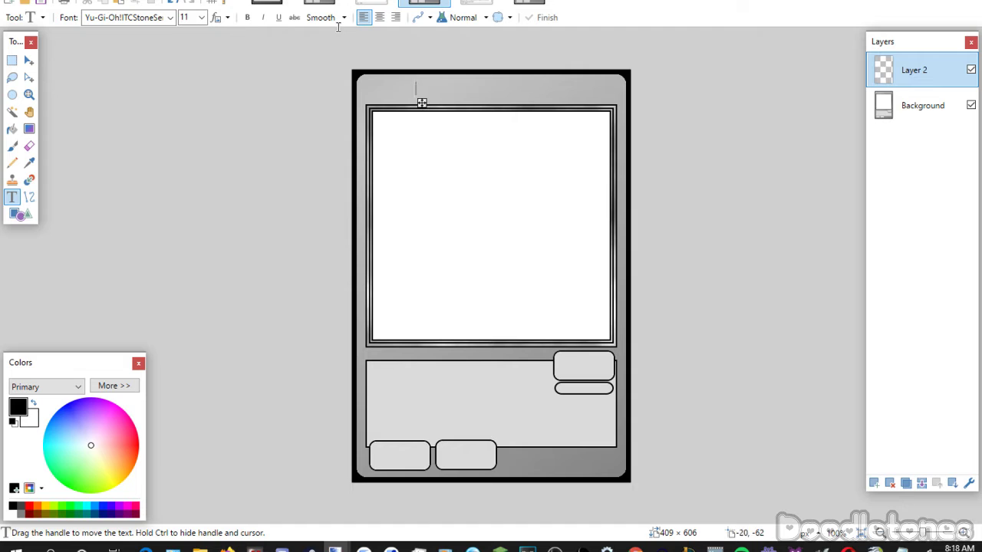
{"action": "left_click", "coordinate": [168, 19]}
{"action": "left_click", "coordinate": [208, 265]}
{"action": "scroll", "coordinate": [204, 17], "scroll_direction": "down", "scroll_amount": 2}
{"action": "type", "text": "The Wizard"}
{"action": "left_click_drag", "start_coordinate": [422, 147], "coordinate": [421, 147]}
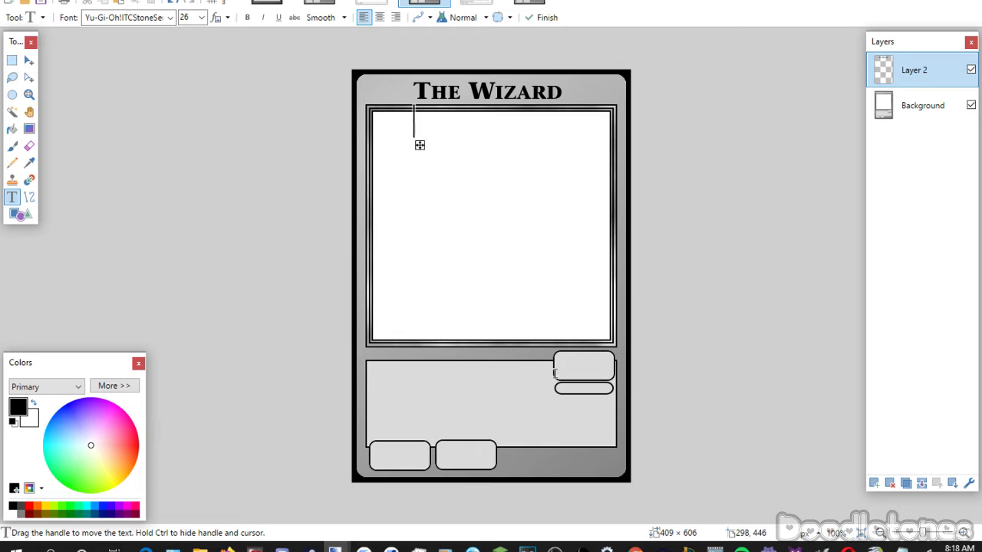
Add the text "FIGH" at size 22 and center it in the larger type badge above the description box.
{"action": "scroll", "coordinate": [204, 19], "scroll_direction": "up", "scroll_amount": 3}
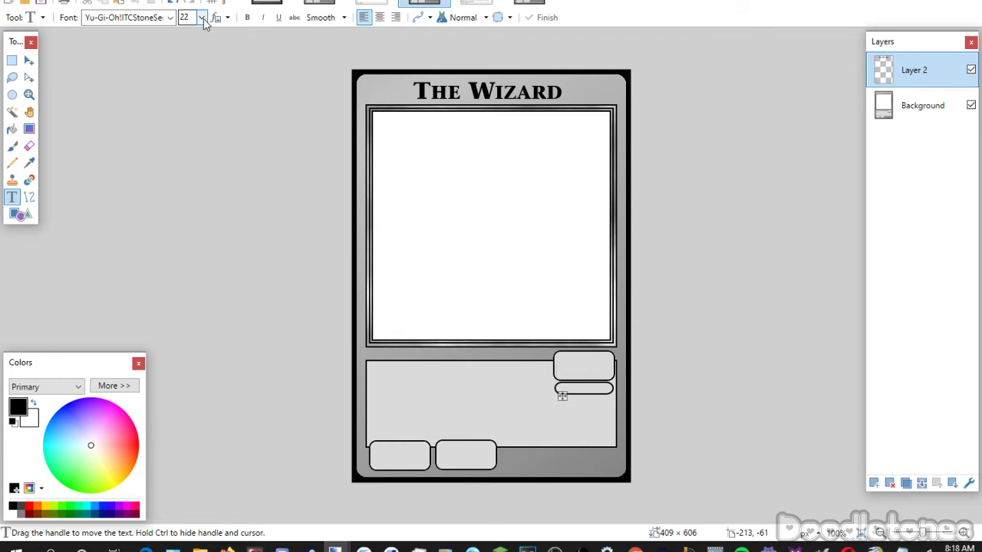
{"action": "type", "text": "FIGH"}
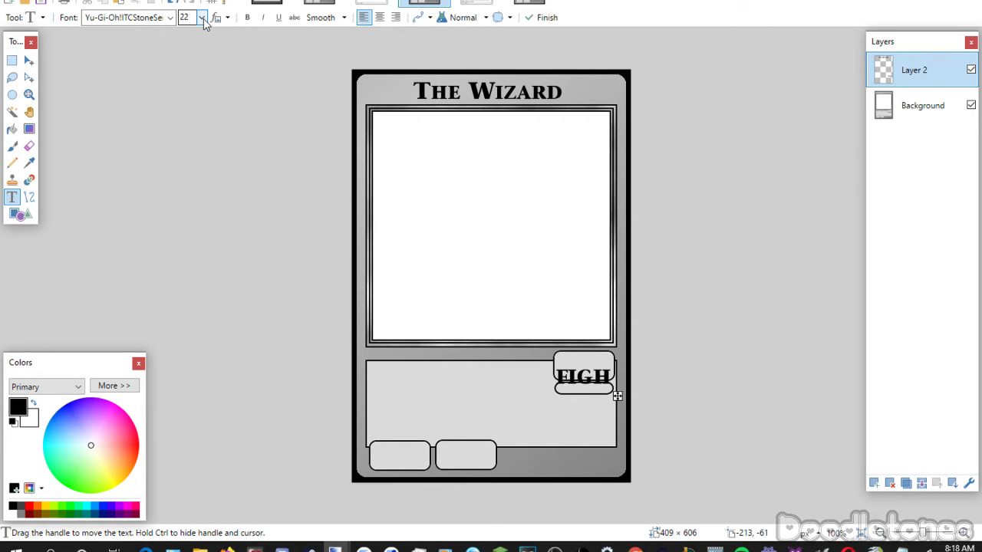
{"action": "left_click_drag", "start_coordinate": [617, 395], "coordinate": [622, 386]}
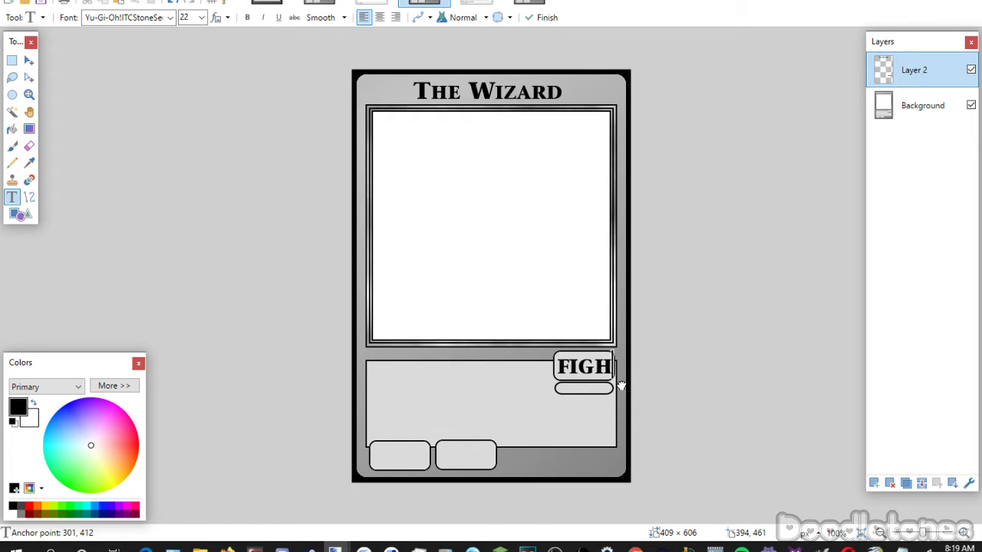
{"action": "left_click", "coordinate": [11, 63]}
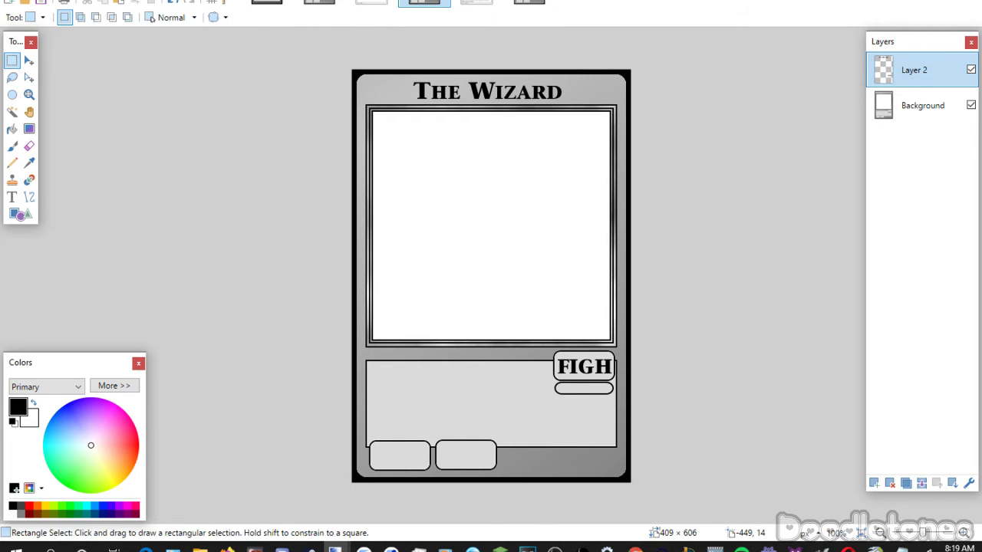
Add the text "Doodle" at size 11 and center it in the narrow badge under "FIGH".
{"action": "key", "text": "alt+Tab"}
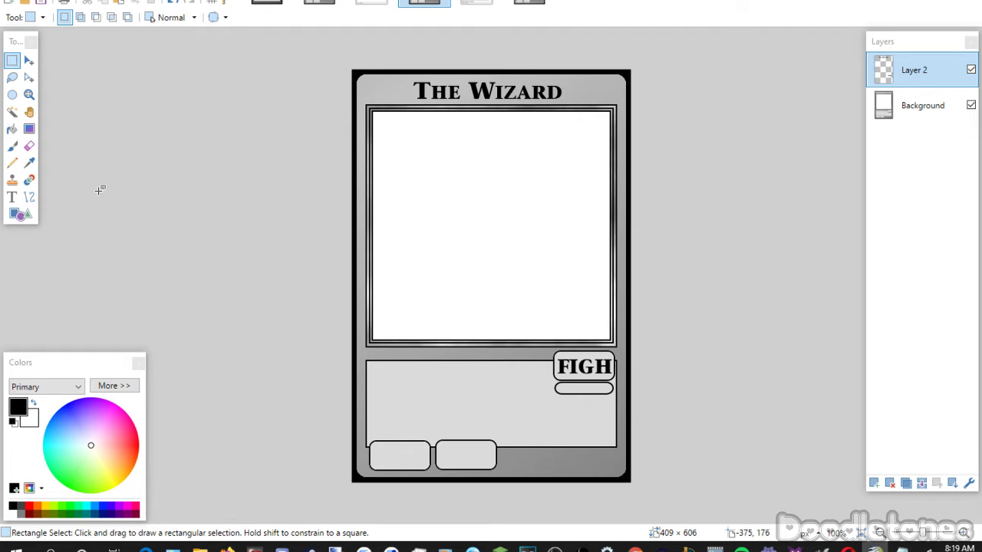
{"action": "left_click", "coordinate": [11, 197]}
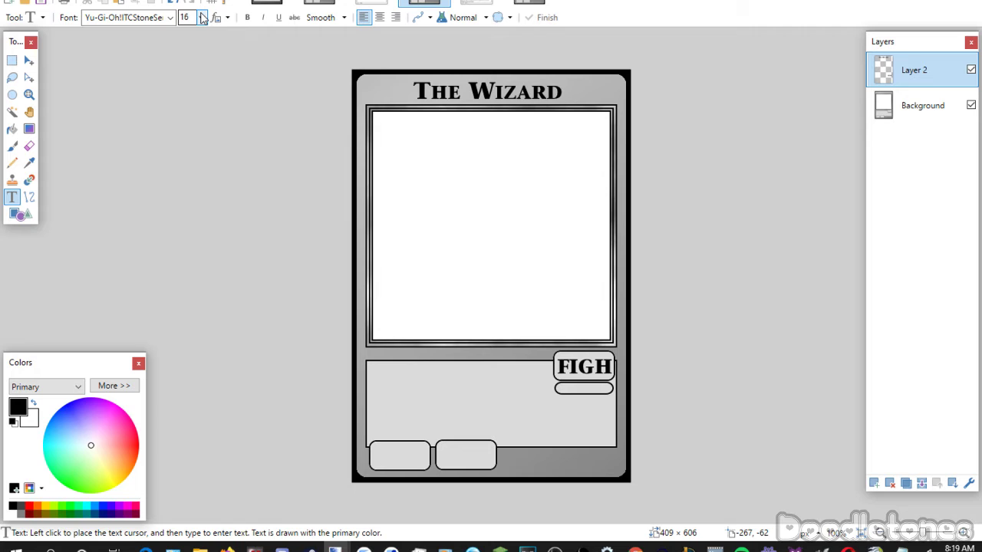
{"action": "key", "text": "Up"}
{"action": "left_click", "coordinate": [560, 385]}
{"action": "type", "text": "Doodle"}
{"action": "left_click_drag", "start_coordinate": [567, 408], "coordinate": [573, 414]}
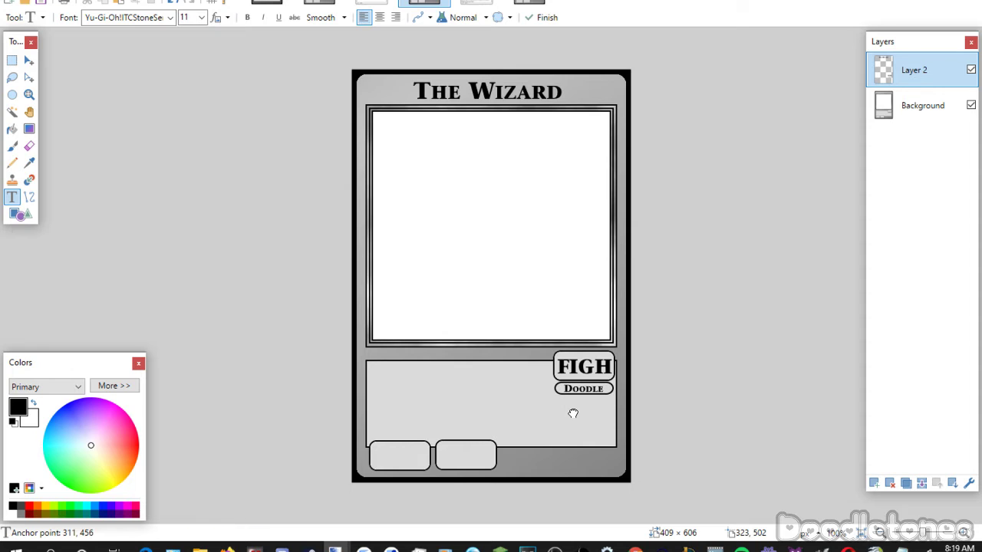
Add the value 40 at size 28 to each of the two stat boxes below the description and center both.
{"action": "left_click", "coordinate": [409, 434]}
{"action": "scroll", "coordinate": [195, 21], "scroll_direction": "up", "scroll_amount": 2}
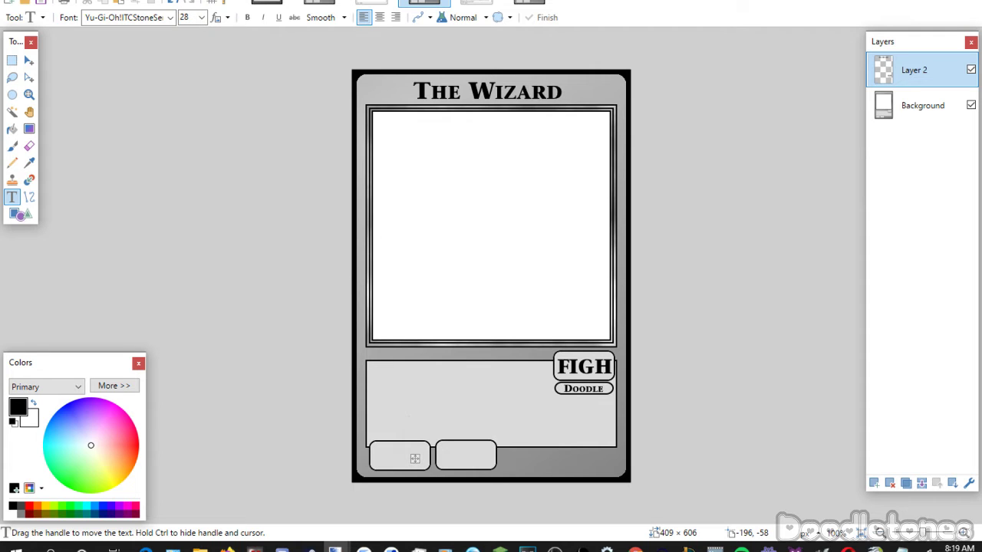
{"action": "left_click_drag", "start_coordinate": [414, 458], "coordinate": [427, 474]}
{"action": "type", "text": "40"}
{"action": "left_click", "coordinate": [466, 455]}
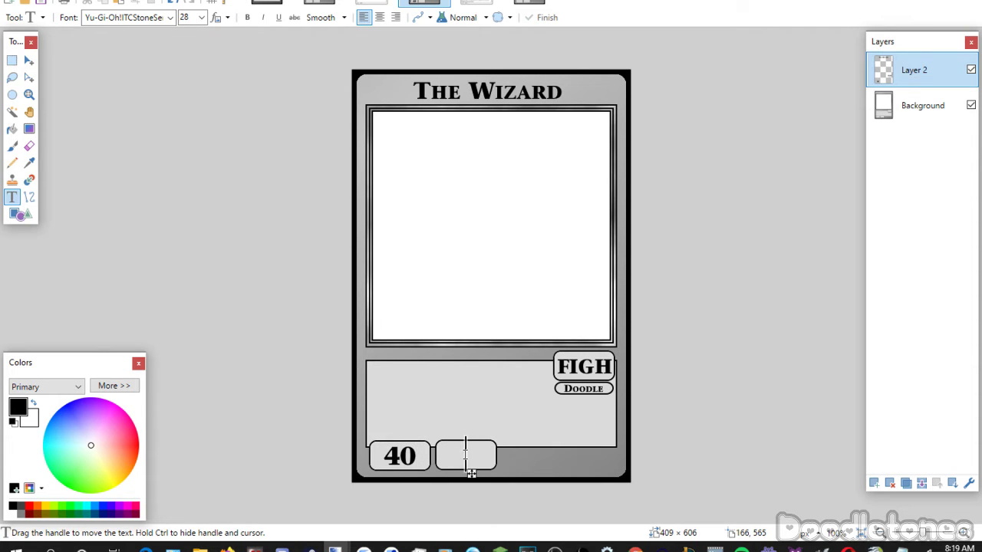
{"action": "type", "text": "40"}
{"action": "mouse_move", "coordinate": [501, 472]}
{"action": "left_mouse_down"}
{"action": "mouse_move", "coordinate": [474, 473]}
{"action": "mouse_move", "coordinate": [488, 471]}
{"action": "left_mouse_up"}
Add The Wizard's copied effect text to the description box in Yu-Gi-Oh! Matrix Book at size 11, broken into four lines clear of the badges.
{"action": "key", "text": "alt+Tab"}
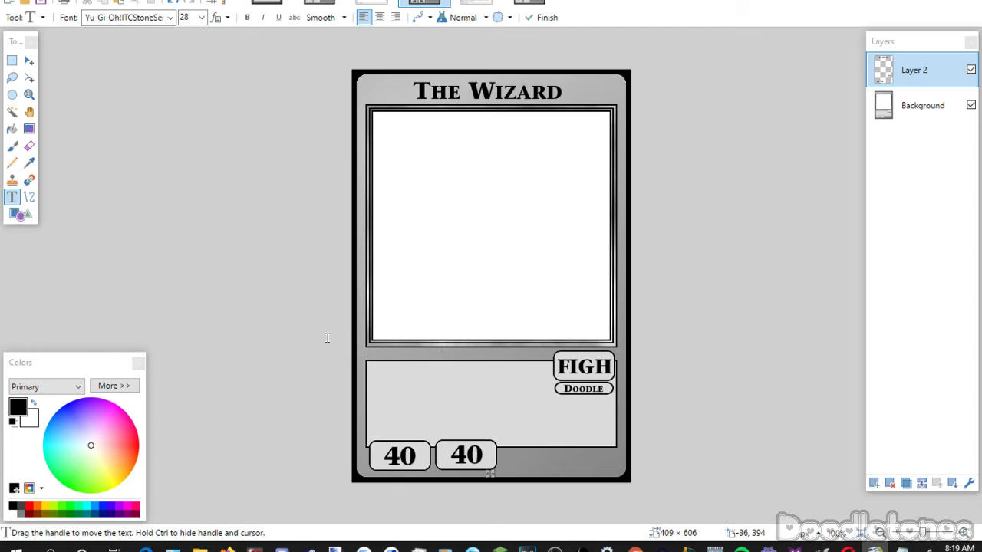
{"action": "left_click", "coordinate": [374, 374]}
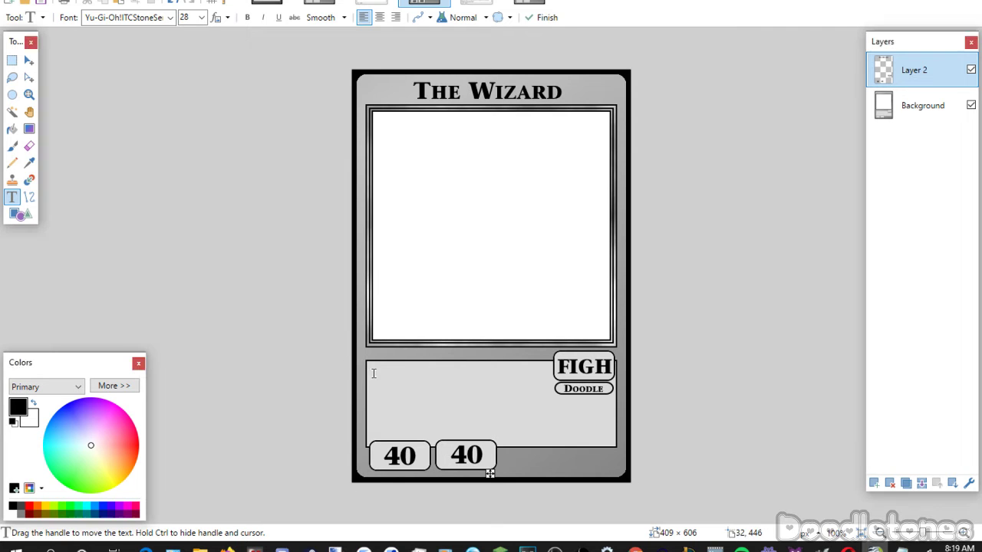
{"action": "left_click", "coordinate": [201, 17]}
{"action": "left_click", "coordinate": [184, 61]}
{"action": "left_click", "coordinate": [170, 17]}
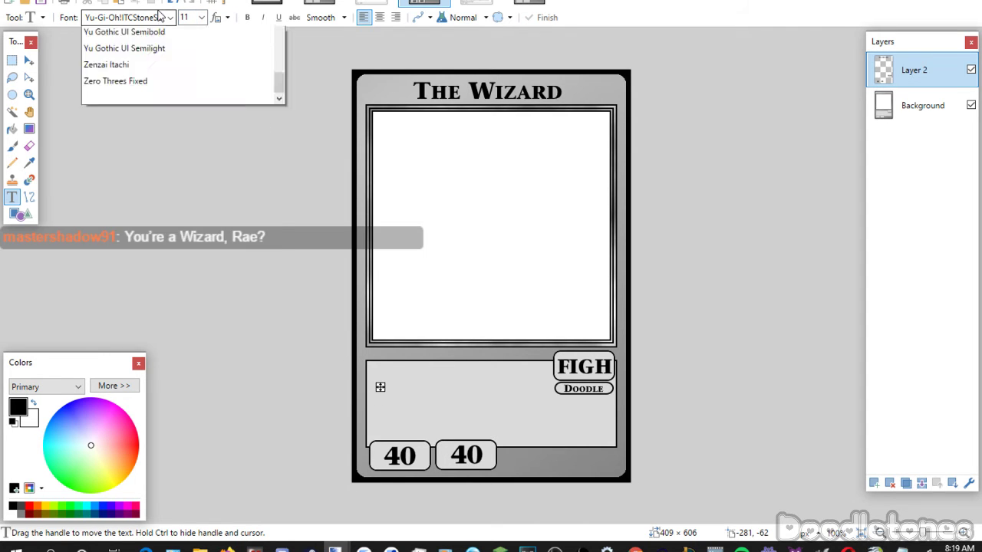
{"action": "left_click", "coordinate": [208, 201]}
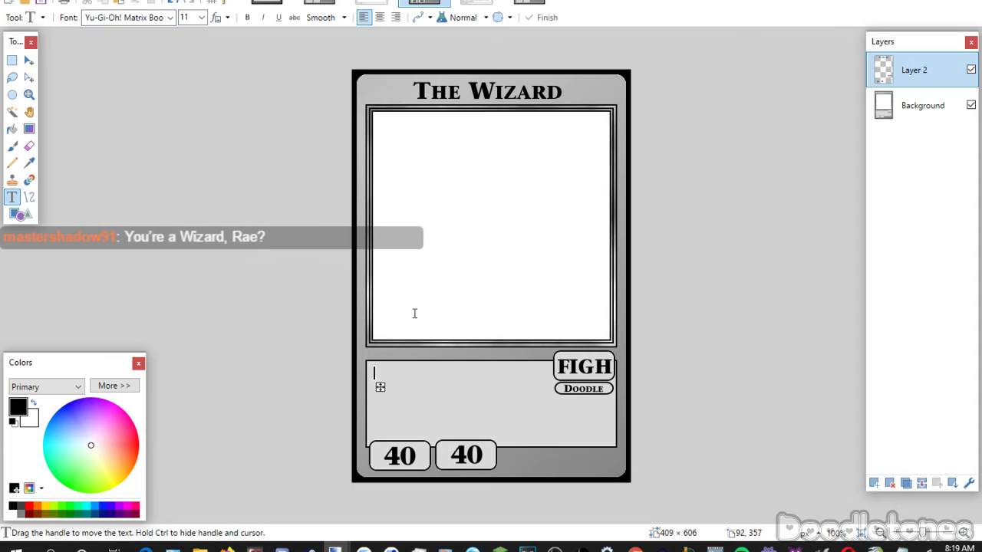
{"action": "type", "text": "Once per turn, you can return one Skill card from your grave"}
{"action": "key", "text": "Return"}
{"action": "left_click_drag", "start_coordinate": [379, 399], "coordinate": [377, 394]}
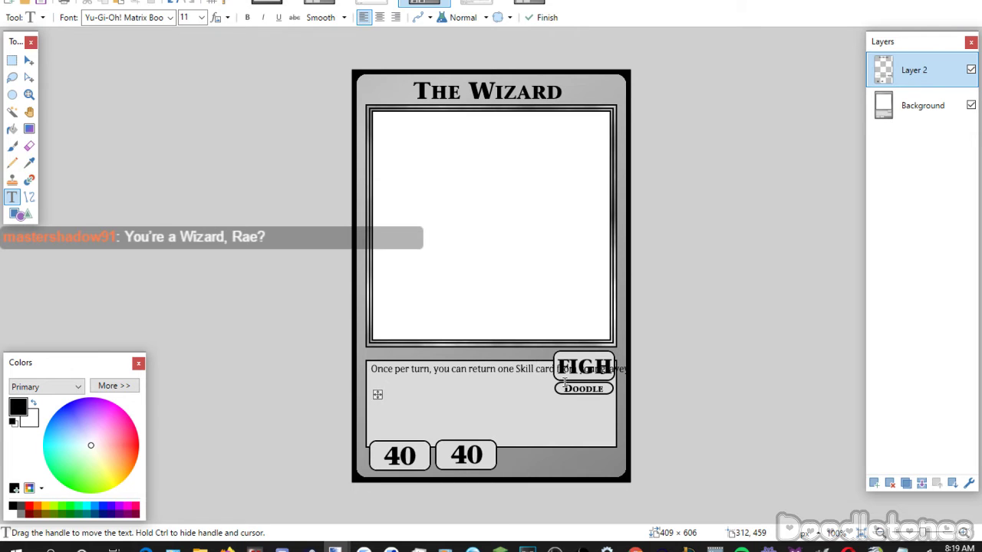
{"action": "key", "text": "Return"}
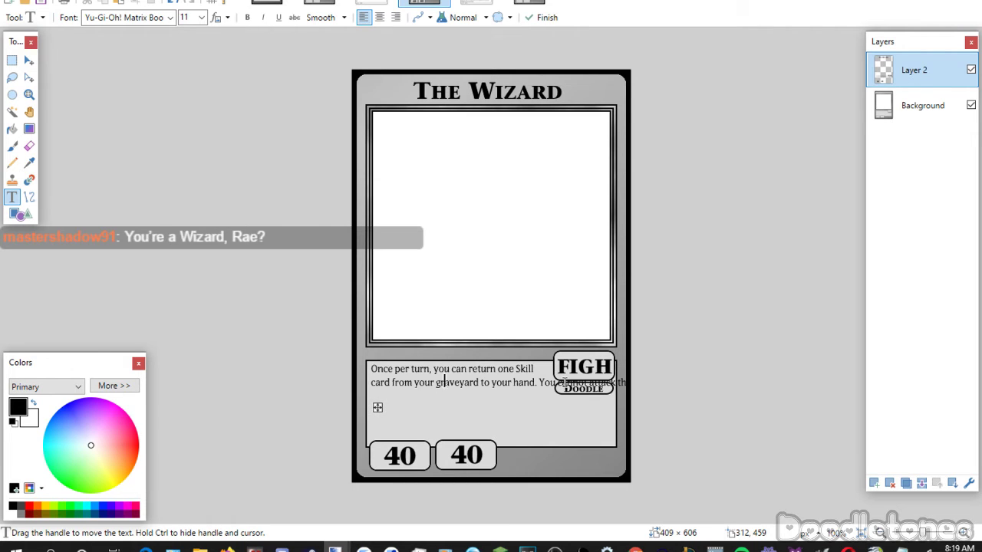
{"action": "key", "text": "Return"}
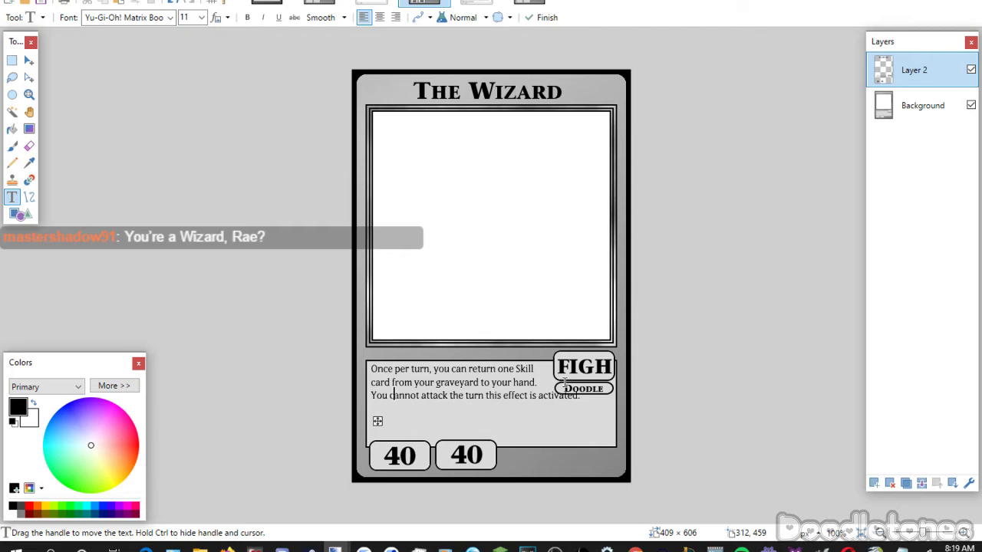
{"action": "key", "text": "Return"}
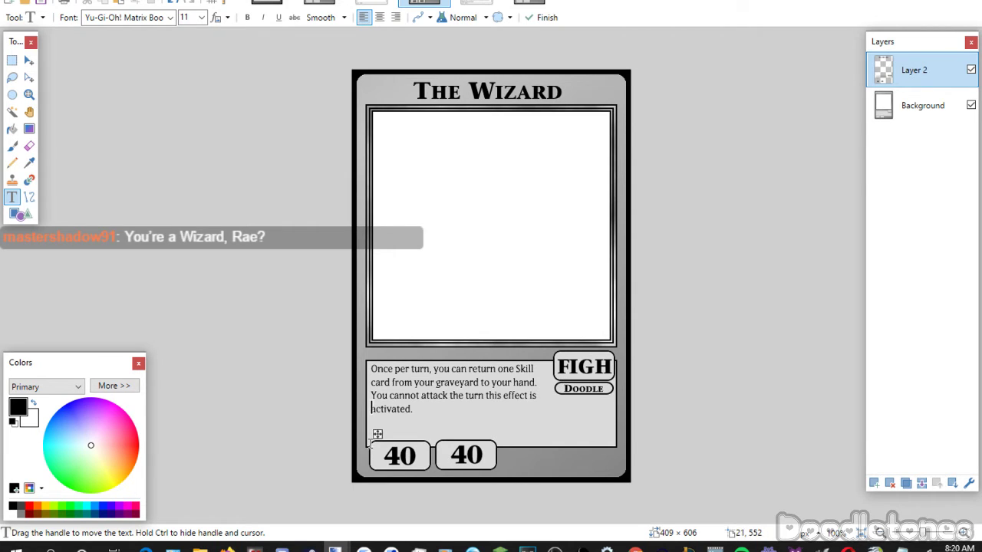
Nudge The Wizard's effect text into place in the description box and merge the text layer into the background.
{"action": "left_click_drag", "start_coordinate": [379, 439], "coordinate": [379, 439]}
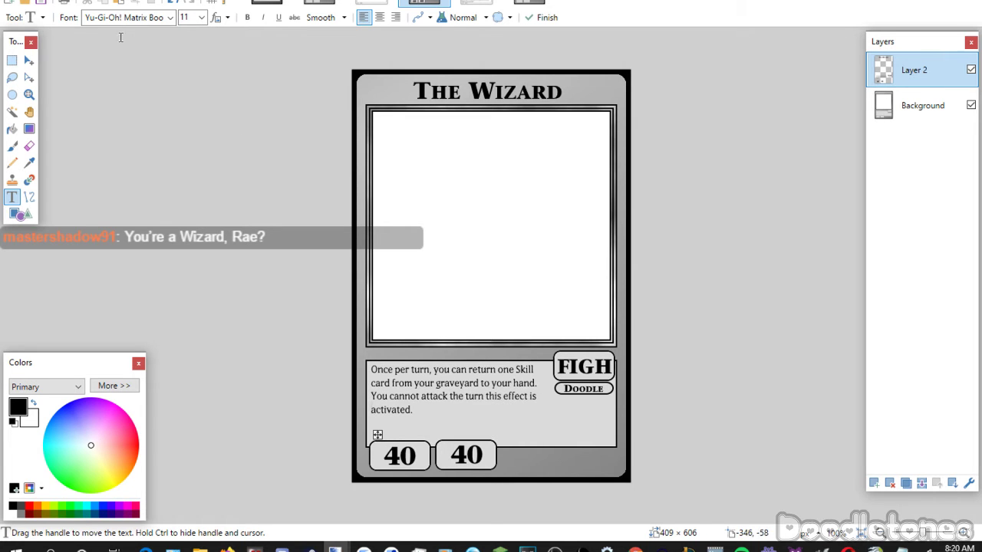
{"action": "left_click", "coordinate": [12, 61]}
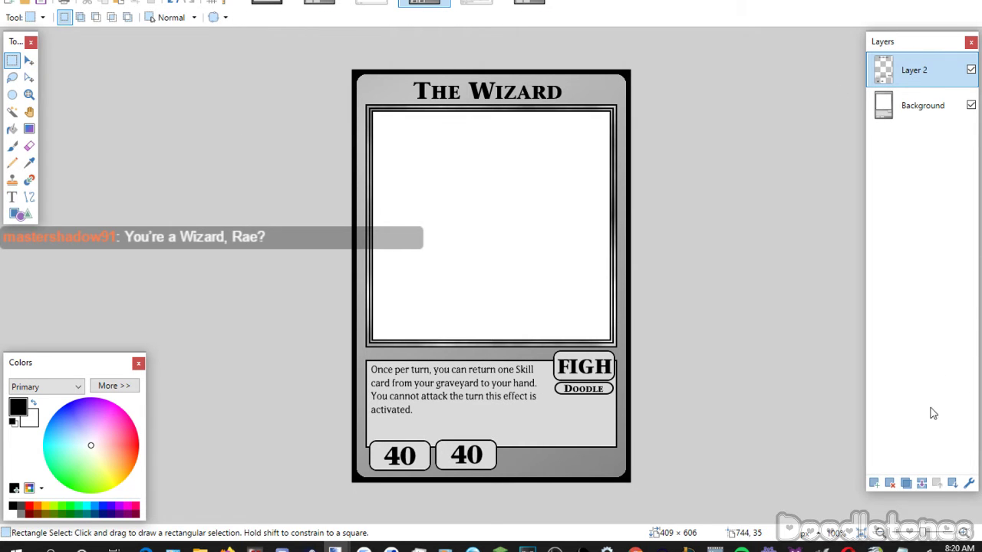
{"action": "left_click", "coordinate": [922, 483]}
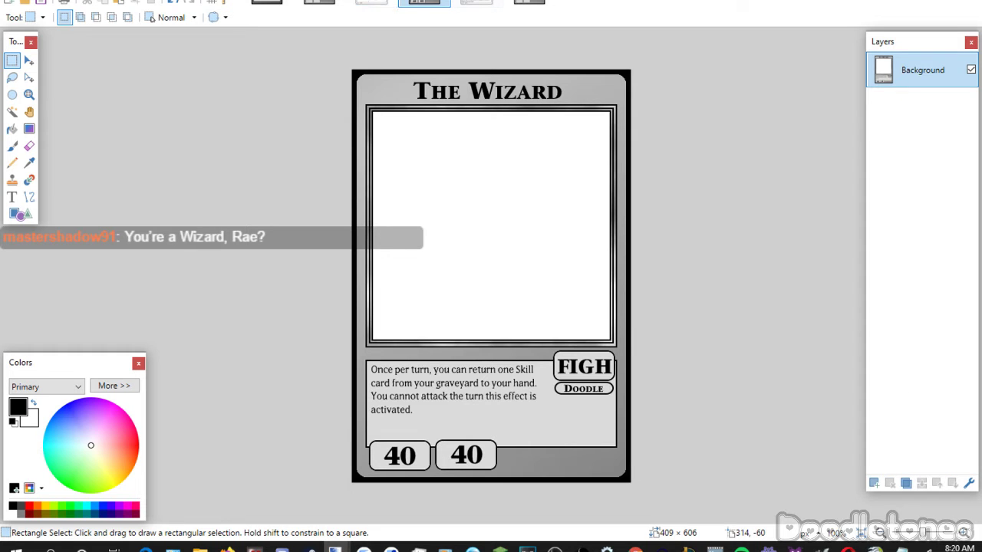
Close the old Wizard card image, and save and close the rebuilt card at quality 95 with 4:2:2 chroma subsampling.
{"action": "left_click", "coordinate": [372, 3]}
{"action": "key", "text": "ctrl+w"}
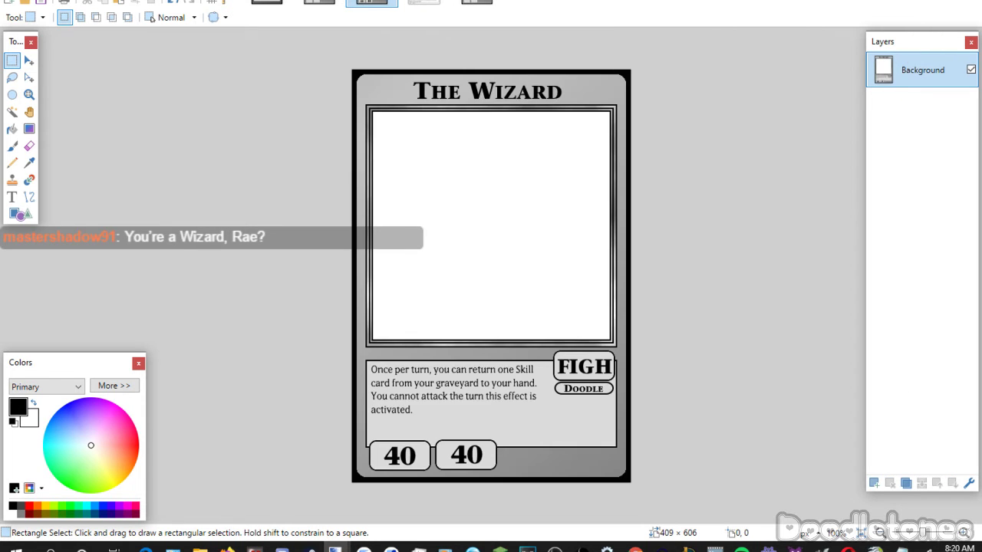
{"action": "key", "text": "ctrl+w"}
{"action": "left_click", "coordinate": [442, 323]}
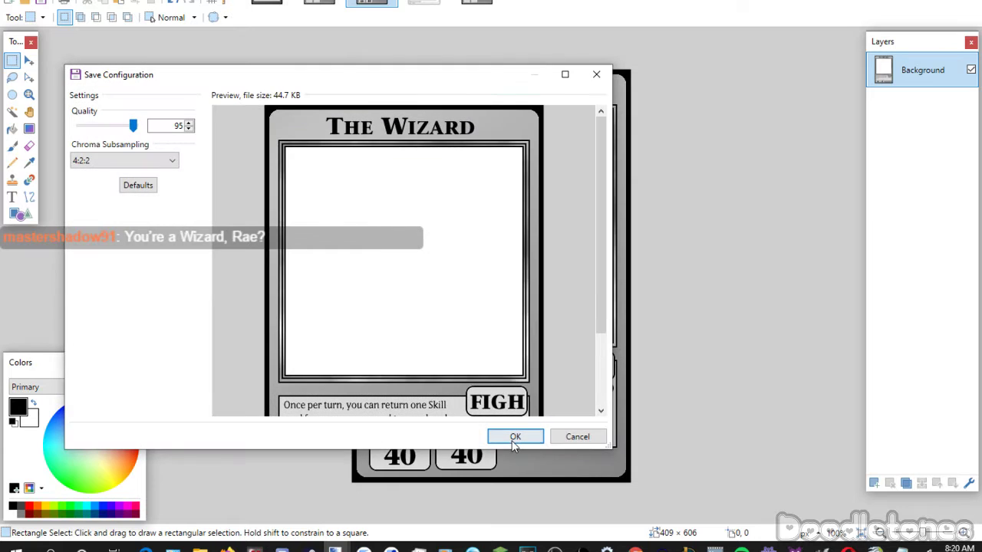
{"action": "left_click", "coordinate": [515, 436]}
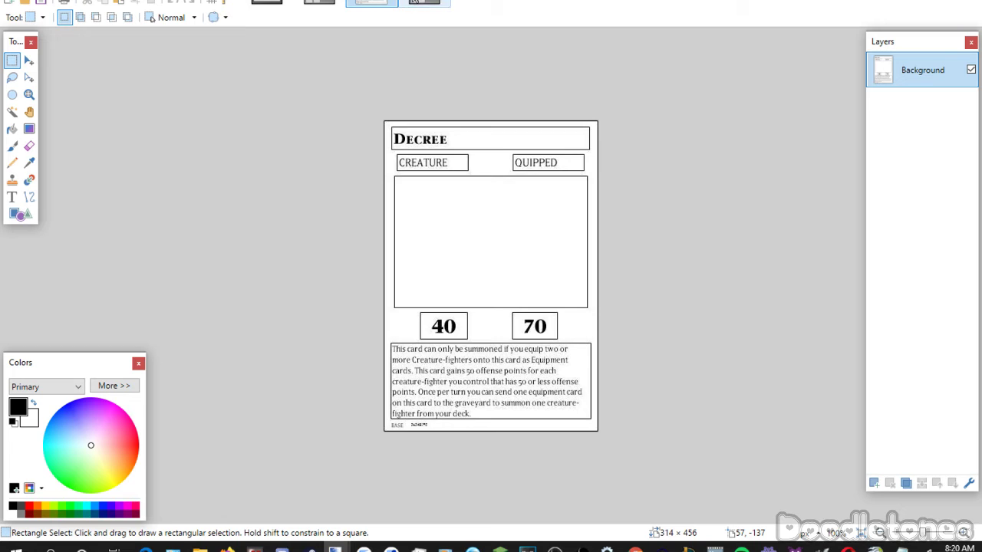
On the blank fighter template, add the title "Decree" in Yu-Gi-Oh!ITCStoneSerifSmallCaps at size 26, centered in the name bar.
{"action": "left_click", "coordinate": [424, 3]}
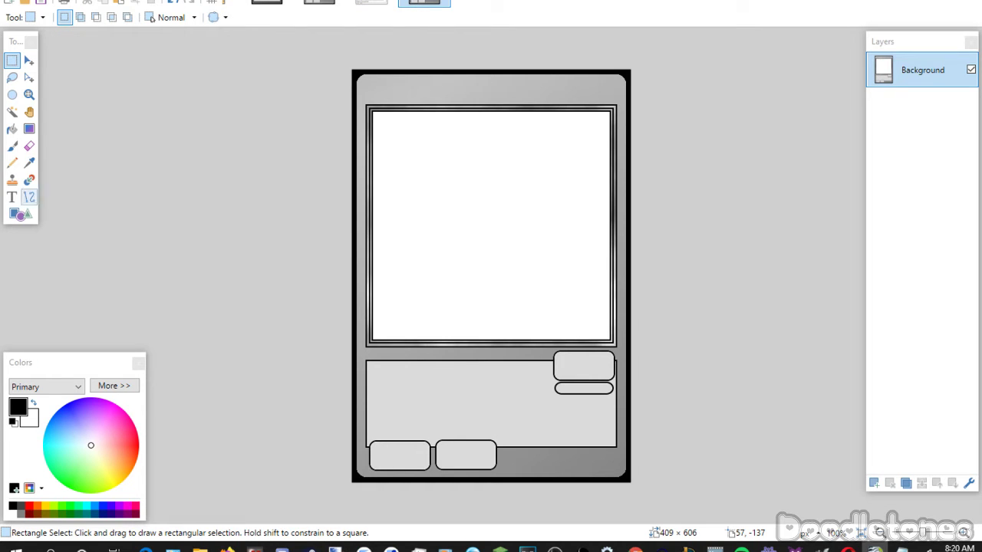
{"action": "left_click", "coordinate": [12, 197]}
{"action": "left_click", "coordinate": [170, 17]}
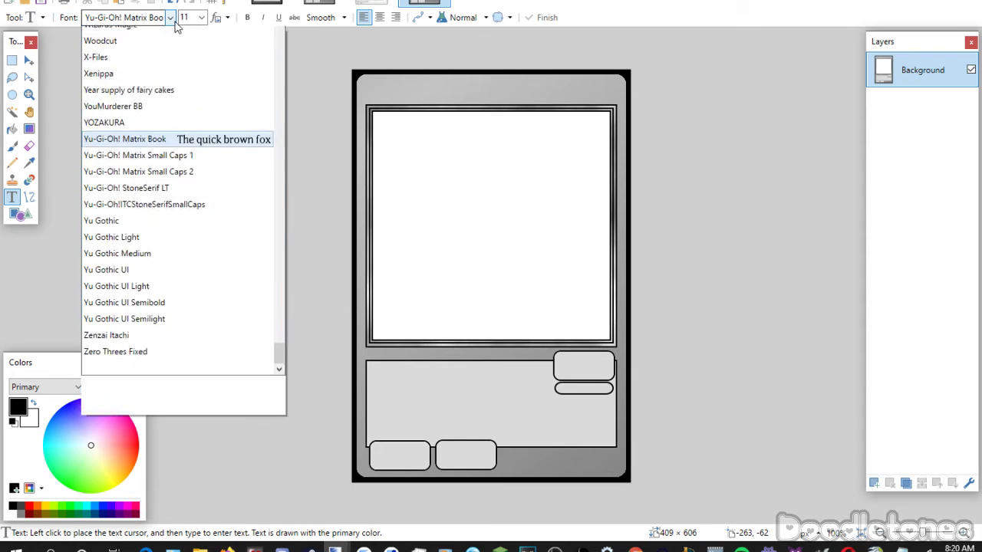
{"action": "left_click", "coordinate": [170, 17]}
{"action": "left_click", "coordinate": [171, 17]}
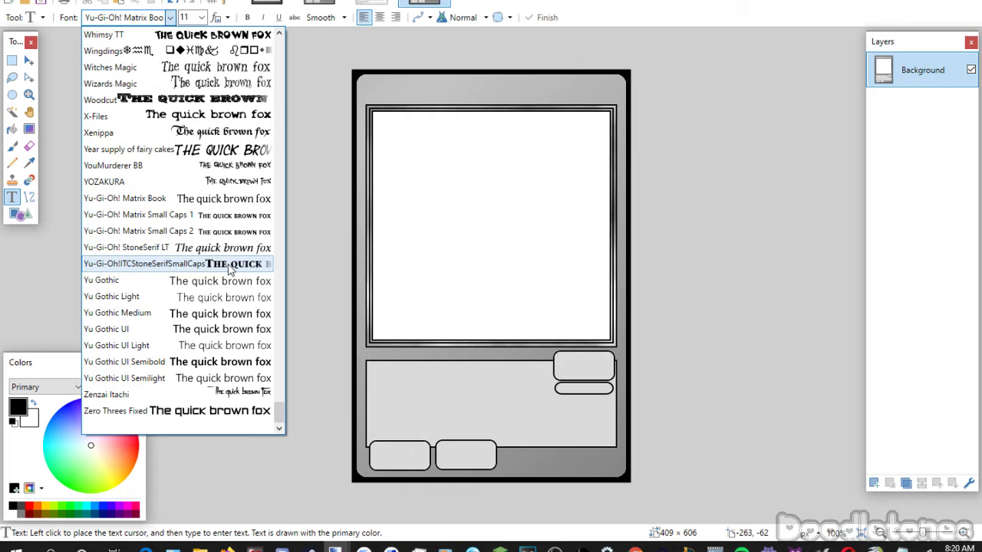
{"action": "left_click", "coordinate": [229, 264]}
{"action": "left_click", "coordinate": [198, 20]}
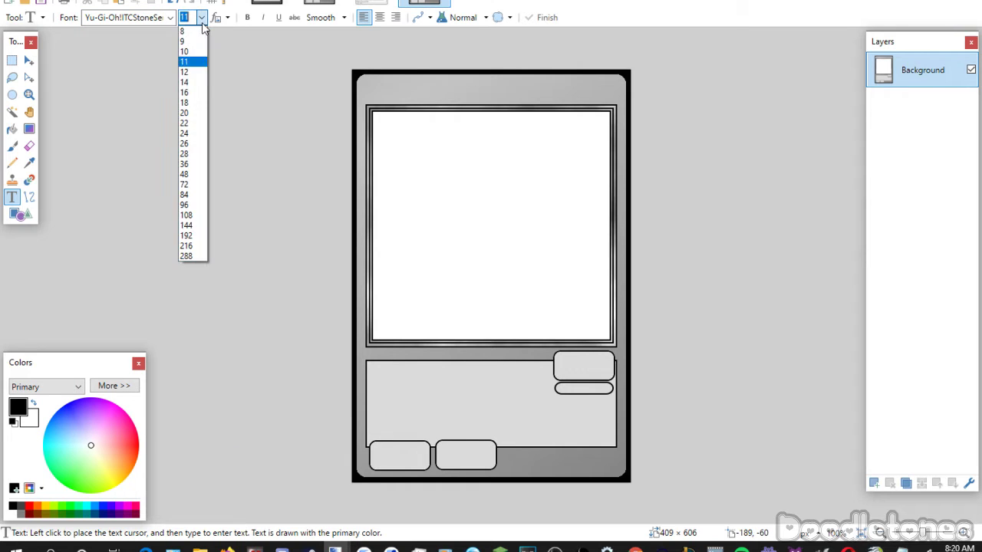
{"action": "left_click", "coordinate": [195, 143]}
{"action": "left_click", "coordinate": [437, 84]}
{"action": "type", "text": "Decree"}
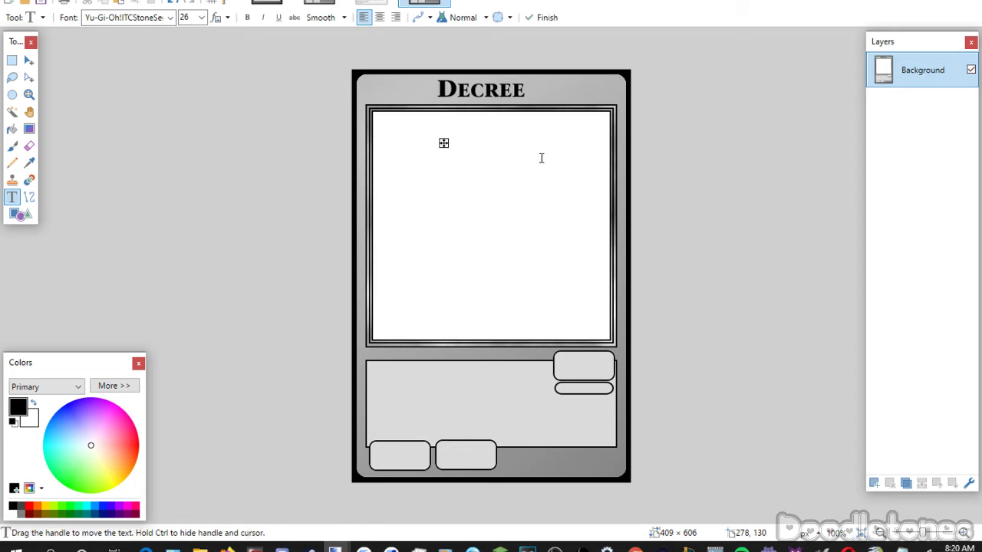
{"action": "left_click_drag", "start_coordinate": [443, 143], "coordinate": [448, 148]}
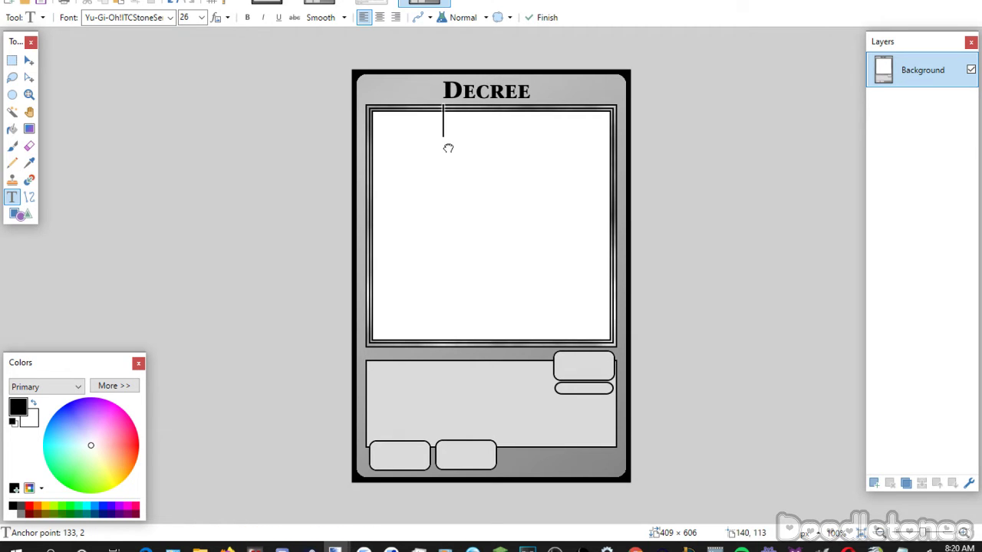
Add the text "QUIP" at size 20 and center it in the larger type badge above the description box.
{"action": "left_click", "coordinate": [565, 354]}
{"action": "scroll", "coordinate": [205, 17], "scroll_direction": "up", "scroll_amount": 2}
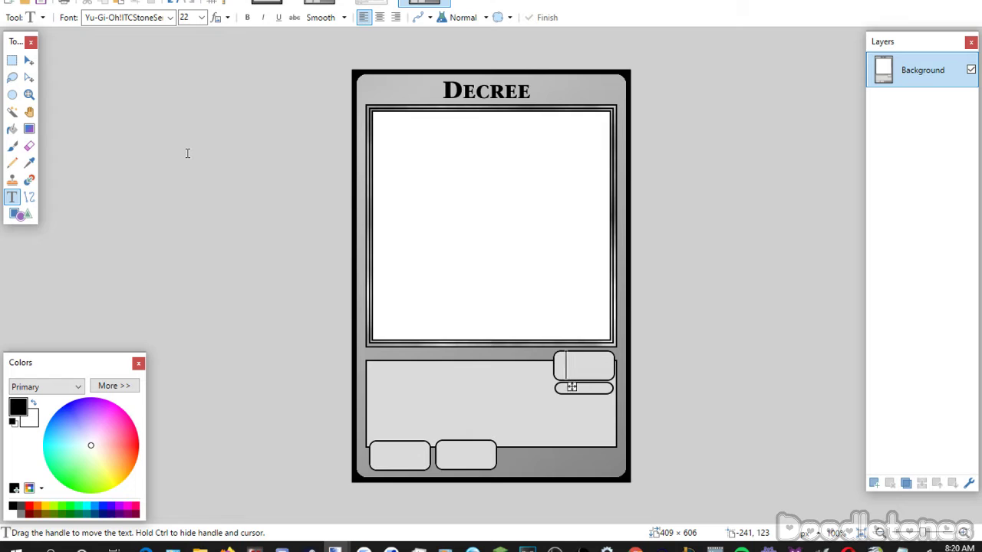
{"action": "type", "text": "QUIP"}
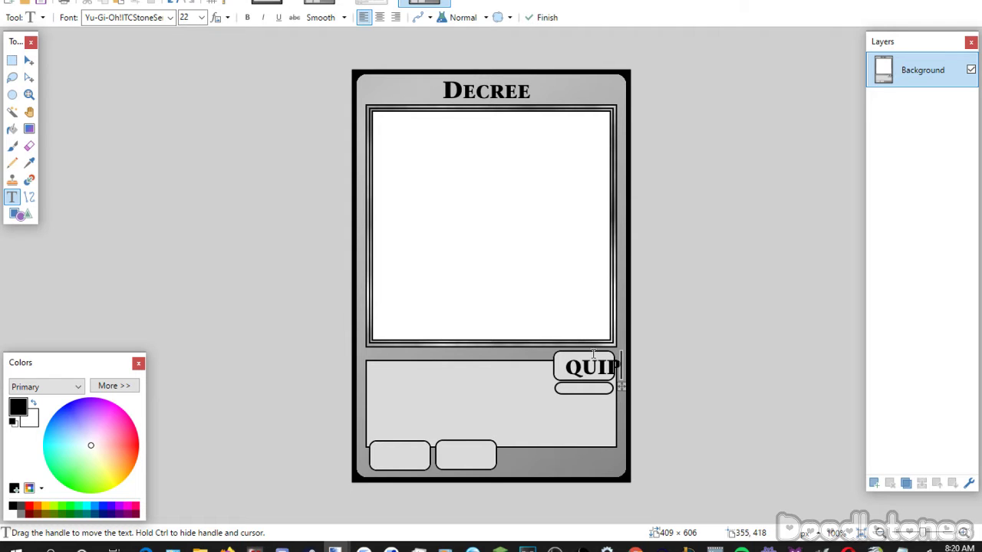
{"action": "left_click_drag", "start_coordinate": [623, 388], "coordinate": [614, 386]}
{"action": "scroll", "coordinate": [190, 22], "scroll_direction": "up", "scroll_amount": 1}
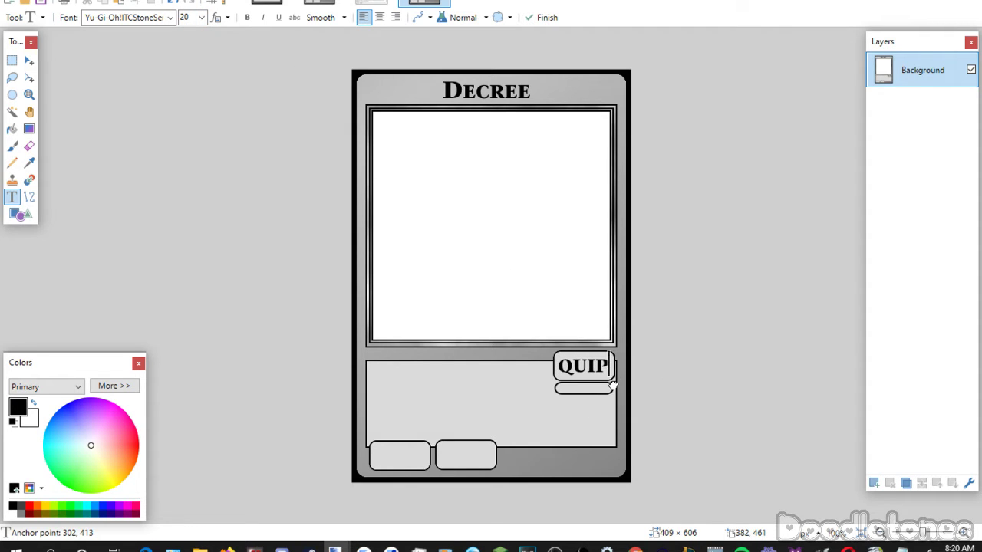
Add the text "Creature" at size 11 and center it in the narrow badge under "QUIP".
{"action": "left_click", "coordinate": [562, 404]}
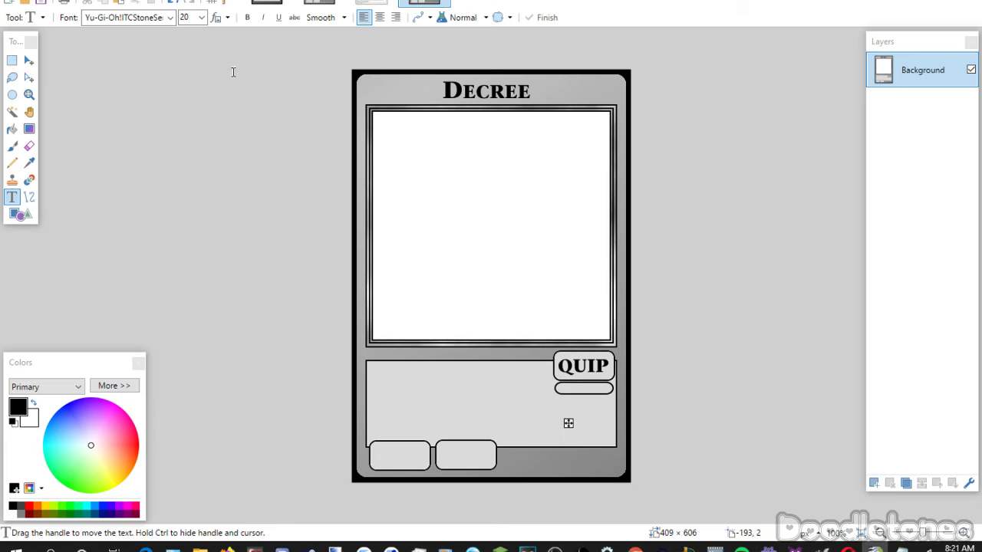
{"action": "scroll", "coordinate": [199, 21], "scroll_direction": "up", "scroll_amount": 2}
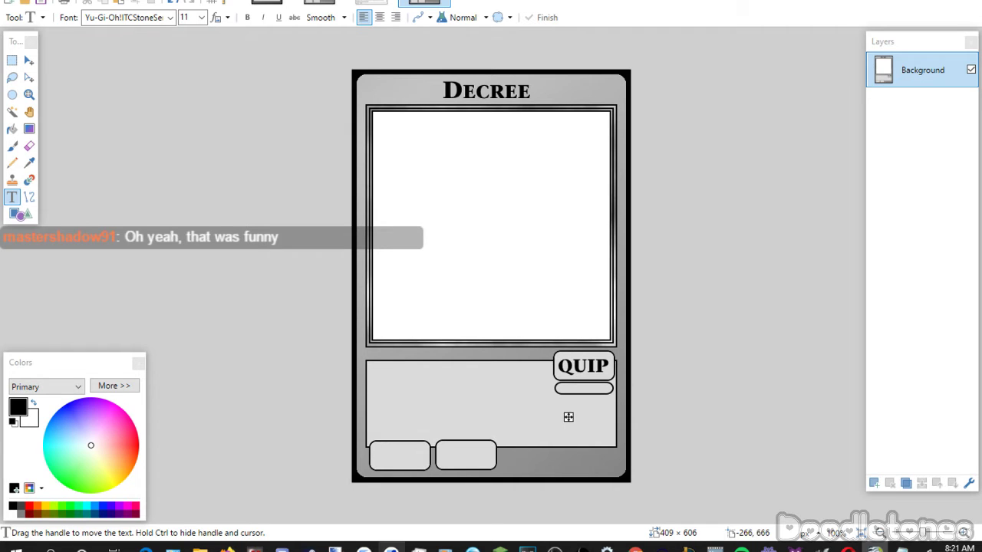
{"action": "mouse_move", "coordinate": [569, 416]}
{"action": "left_mouse_down"}
{"action": "mouse_move", "coordinate": [563, 425]}
{"action": "mouse_move", "coordinate": [563, 417]}
{"action": "left_mouse_up"}
{"action": "type", "text": "Creature"}
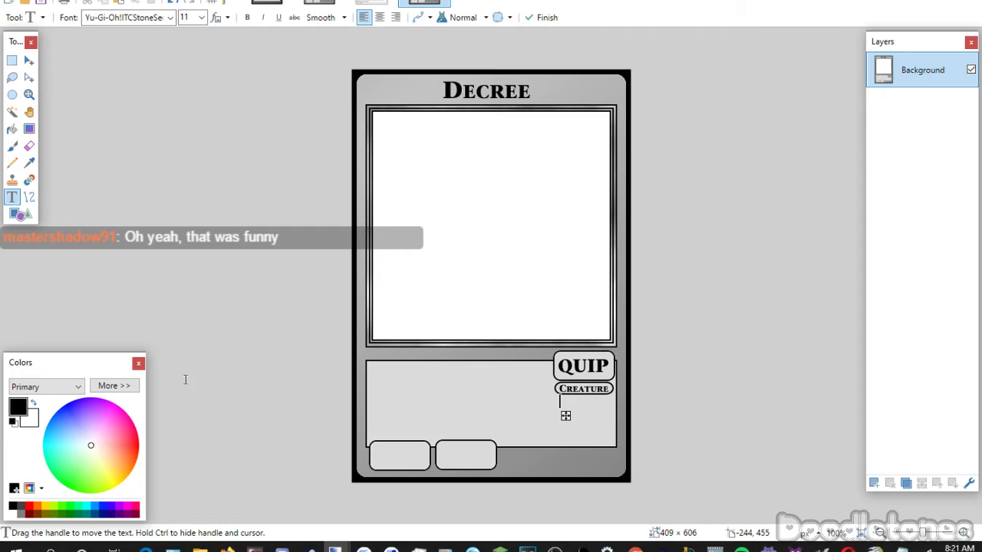
Add the values 40 and 70 at size 28 to the first and second stat boxes and center both.
{"action": "left_click", "coordinate": [398, 455]}
{"action": "scroll", "coordinate": [197, 16], "scroll_direction": "down", "scroll_amount": 3}
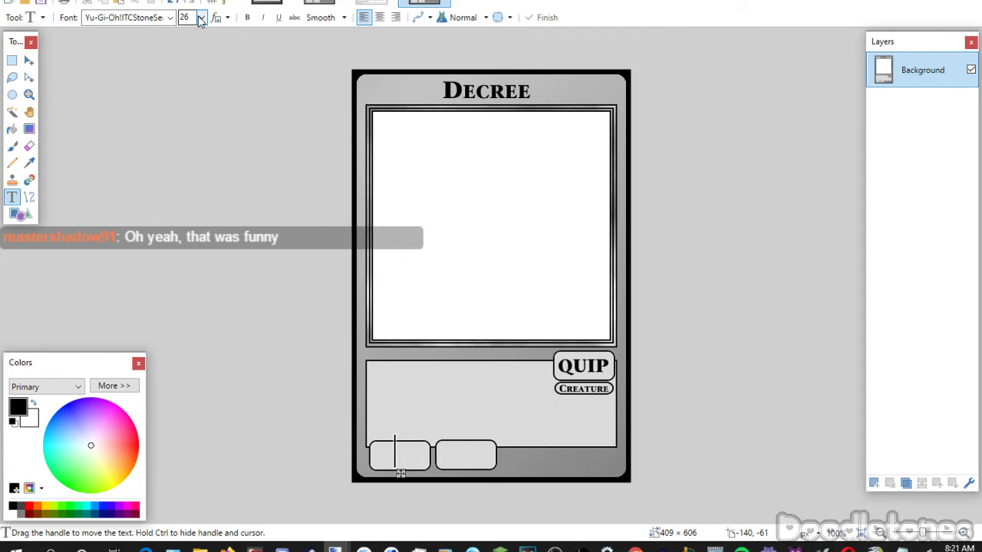
{"action": "type", "text": "40"}
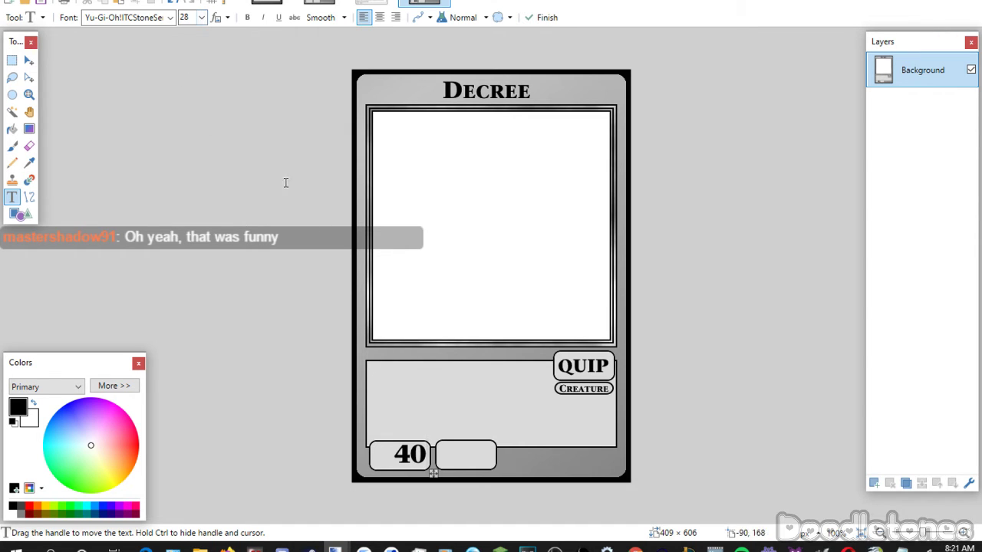
{"action": "left_click_drag", "start_coordinate": [434, 473], "coordinate": [426, 476]}
{"action": "left_click", "coordinate": [463, 415]}
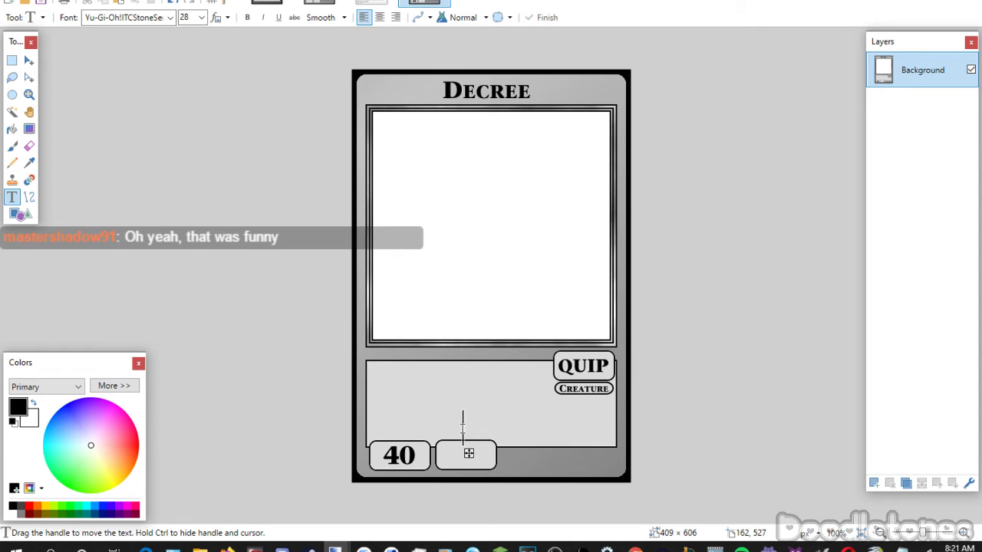
{"action": "type", "text": "70"}
{"action": "left_click_drag", "start_coordinate": [499, 454], "coordinate": [485, 477]}
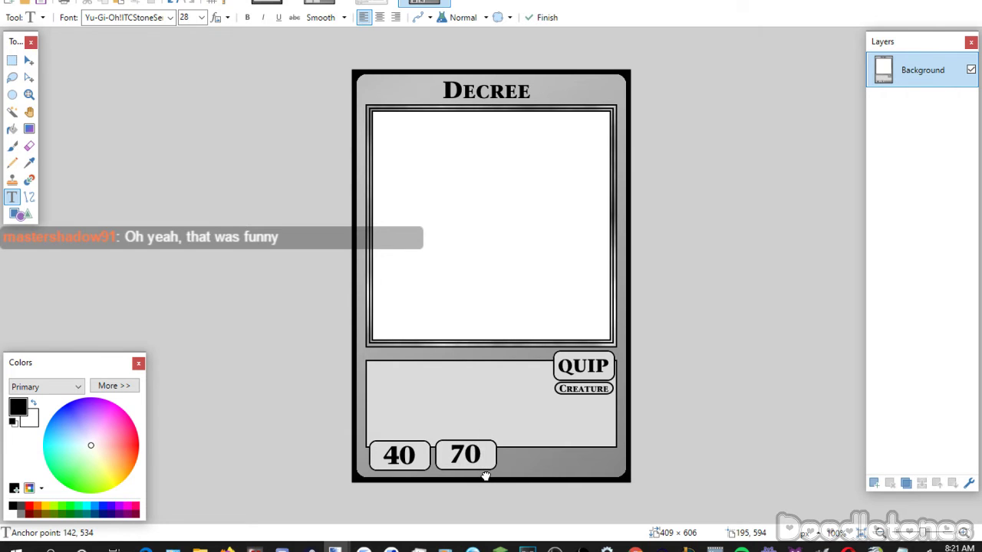
Paste Decree's effect text into the description box in Yu-Gi-Oh! Matrix Book at size 11, starting at the box's upper edge.
{"action": "left_click", "coordinate": [401, 427]}
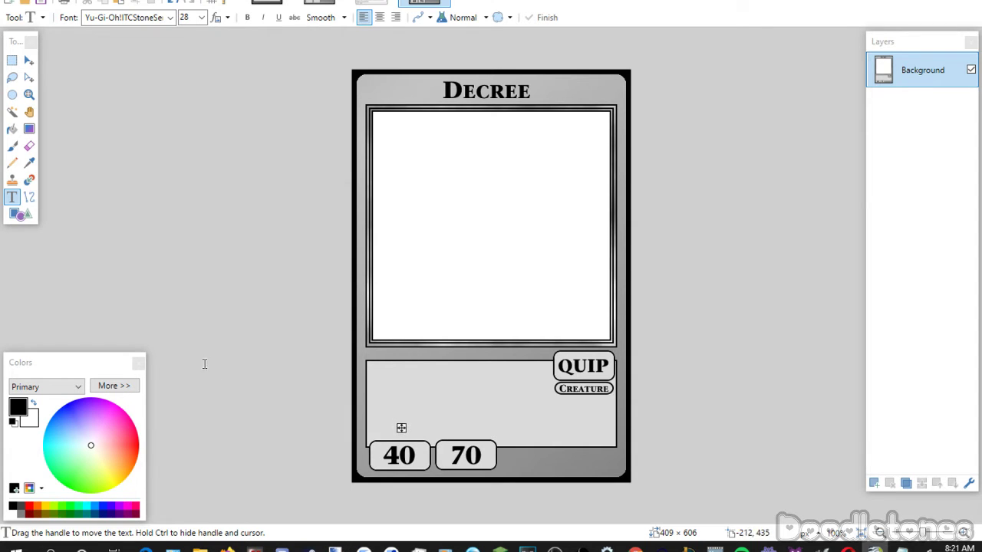
{"action": "left_click", "coordinate": [391, 366]}
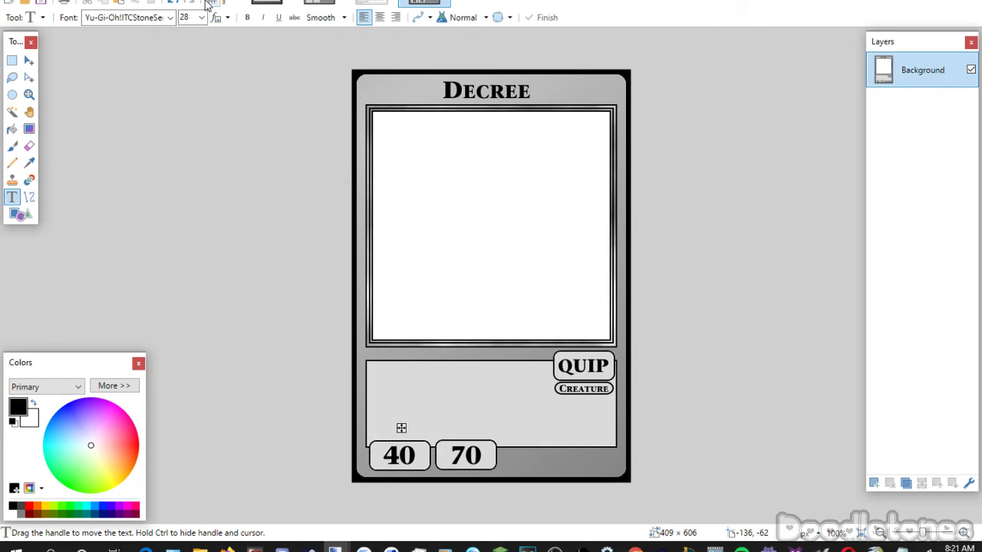
{"action": "scroll", "coordinate": [201, 23], "scroll_direction": "up", "scroll_amount": 7}
{"action": "scroll", "coordinate": [201, 18], "scroll_direction": "up", "scroll_amount": 2}
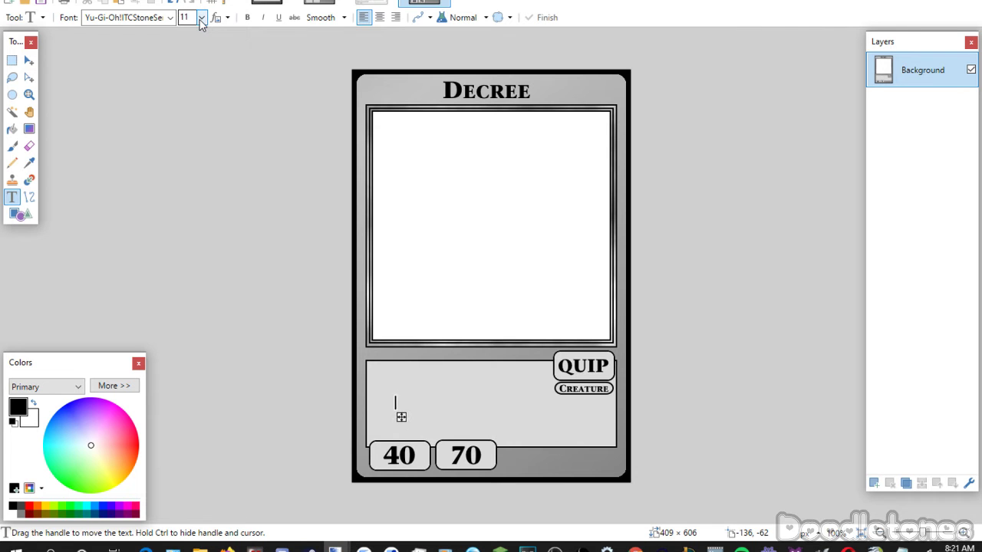
{"action": "left_click", "coordinate": [170, 17]}
{"action": "left_click", "coordinate": [216, 203]}
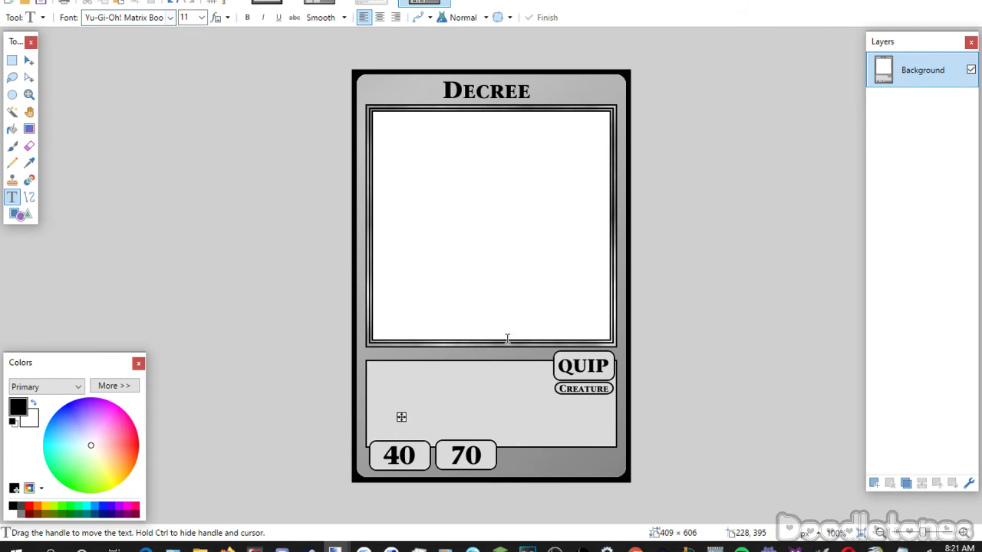
{"action": "left_click_drag", "start_coordinate": [402, 416], "coordinate": [378, 398]}
{"action": "key", "text": "ctrl+v"}
Break Decree's effect text into lines that stay clear of the type badges and within the description box's width.
{"action": "left_click", "coordinate": [540, 374]}
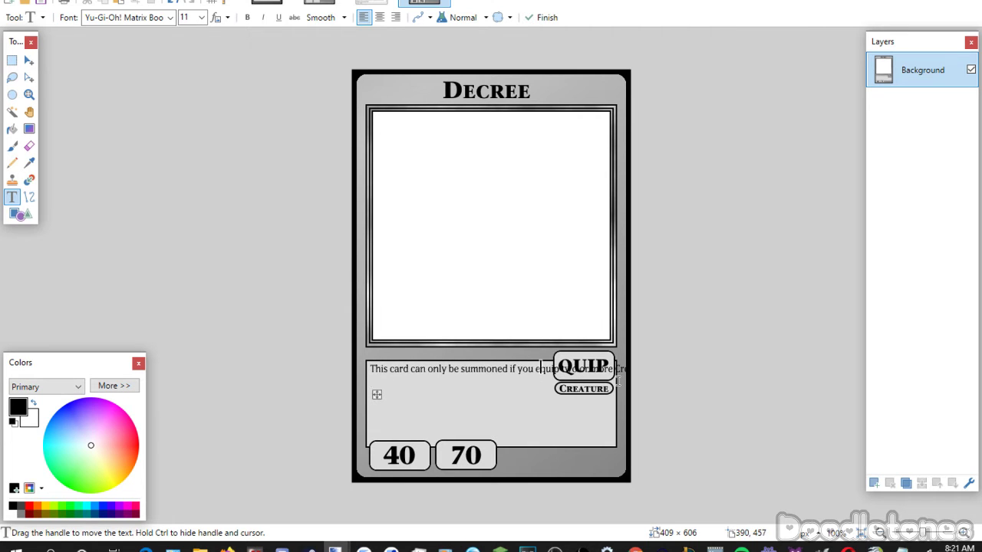
{"action": "key", "text": "Return"}
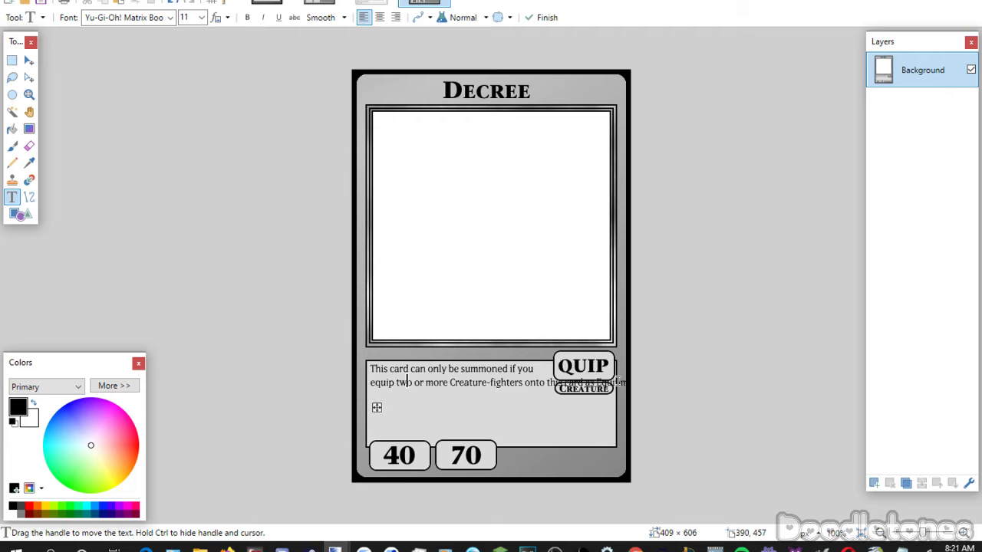
{"action": "key", "text": "Right"}
{"action": "key", "text": "Right"}
{"action": "key", "text": "Right"}
{"action": "key", "text": "Return"}
{"action": "key", "text": "Right"}
{"action": "key", "text": "Right"}
{"action": "key", "text": "Right"}
{"action": "key", "text": "Right"}
{"action": "key", "text": "Right"}
{"action": "key", "text": "Right"}
{"action": "key", "text": "Right"}
{"action": "key", "text": "Right"}
{"action": "key", "text": "Right"}
{"action": "key", "text": "Right"}
{"action": "key", "text": "Right"}
{"action": "key", "text": "Right"}
{"action": "key", "text": "Right"}
{"action": "key", "text": "Right"}
{"action": "key", "text": "Right"}
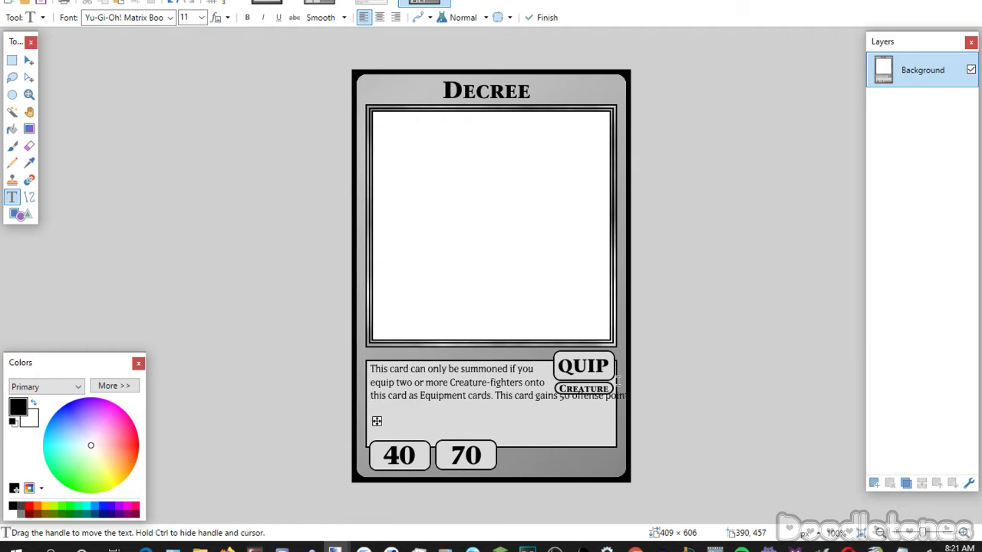
{"action": "key", "text": "Return"}
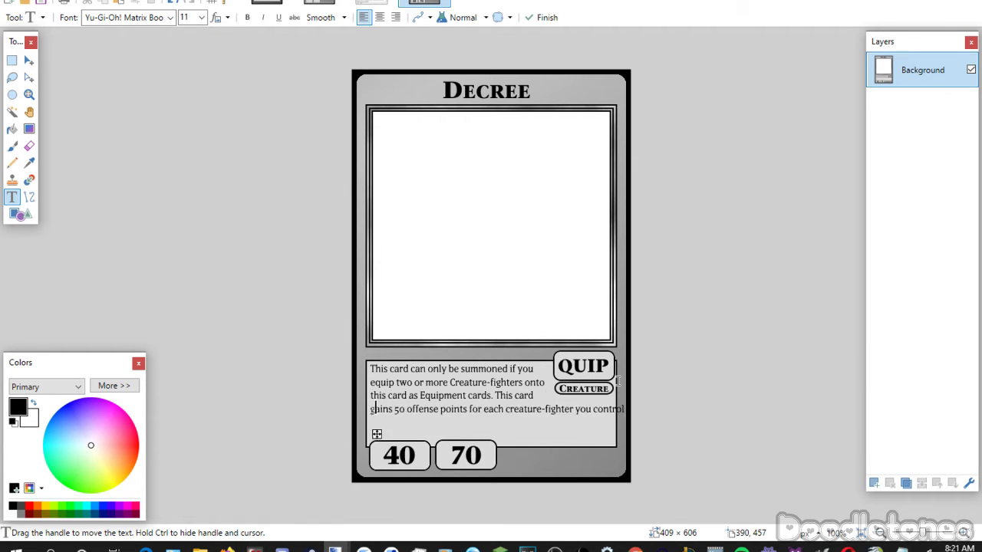
{"action": "key", "text": "Right"}
{"action": "key", "text": "Right"}
{"action": "key", "text": "Right"}
{"action": "key", "text": "Right"}
{"action": "key", "text": "Right"}
{"action": "key", "text": "Right"}
{"action": "key", "text": "Right"}
{"action": "key", "text": "Right"}
{"action": "key", "text": "Right"}
{"action": "key", "text": "Right"}
{"action": "key", "text": "Right"}
{"action": "key", "text": "Right"}
{"action": "key", "text": "Right"}
{"action": "key", "text": "Right"}
{"action": "key", "text": "Right"}
{"action": "key", "text": "Right"}
{"action": "key", "text": "Right"}
{"action": "key", "text": "Right"}
{"action": "key", "text": "Right"}
{"action": "key", "text": "Right"}
{"action": "key", "text": "Return"}
{"action": "key", "text": "Right"}
{"action": "key", "text": "Right"}
{"action": "key", "text": "Right"}
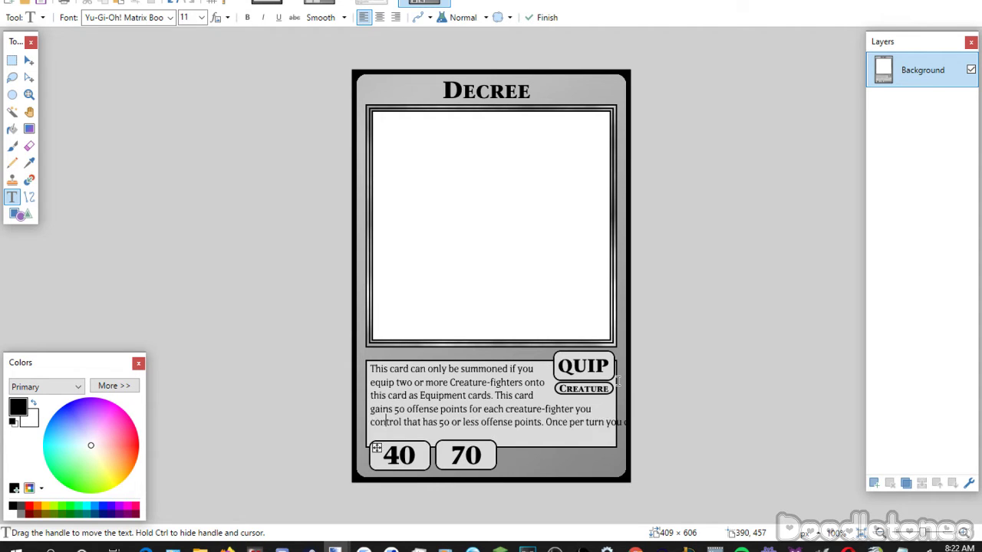
{"action": "key", "text": "Right"}
{"action": "key", "text": "Right"}
{"action": "key", "text": "Right"}
{"action": "key", "text": "Right"}
{"action": "key", "text": "Right"}
{"action": "key", "text": "Right"}
{"action": "key", "text": "Right"}
{"action": "key", "text": "Right"}
{"action": "key", "text": "Right"}
{"action": "key", "text": "Right"}
{"action": "key", "text": "Right"}
{"action": "key", "text": "Right"}
{"action": "key", "text": "Right"}
{"action": "key", "text": "Right"}
{"action": "key", "text": "Right"}
{"action": "key", "text": "Right"}
{"action": "key", "text": "Right"}
{"action": "key", "text": "Right"}
{"action": "key", "text": "Right"}
{"action": "key", "text": "Right"}
{"action": "key", "text": "Return"}
{"action": "key", "text": "Right"}
{"action": "key", "text": "Right"}
{"action": "key", "text": "Right"}
{"action": "key", "text": "Right"}
{"action": "key", "text": "Right"}
{"action": "key", "text": "Right"}
{"action": "key", "text": "Right"}
{"action": "key", "text": "Right"}
{"action": "key", "text": "Right"}
{"action": "key", "text": "Right"}
{"action": "key", "text": "Right"}
{"action": "key", "text": "Right"}
{"action": "key", "text": "Right"}
{"action": "key", "text": "Right"}
{"action": "key", "text": "Right"}
{"action": "key", "text": "Right"}
{"action": "key", "text": "Right"}
{"action": "key", "text": "Right"}
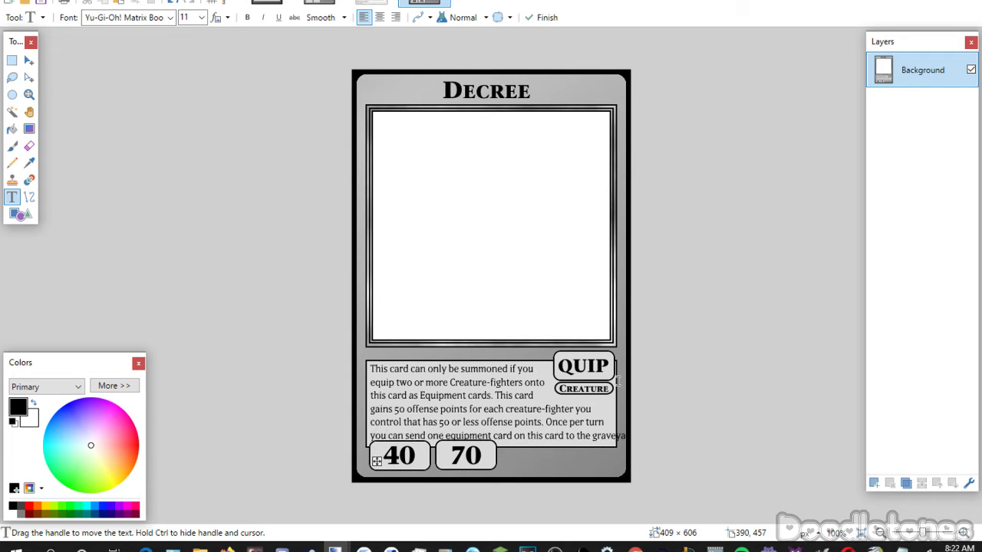
{"action": "key", "text": "Right"}
{"action": "key", "text": "Right"}
{"action": "key", "text": "Right"}
{"action": "key", "text": "Right"}
{"action": "key", "text": "Right"}
Set Decree's effect text to size 10 and rebreak its first two lines after "equip" and "onto this card".
{"action": "scroll", "coordinate": [203, 21], "scroll_direction": "up", "scroll_amount": 1}
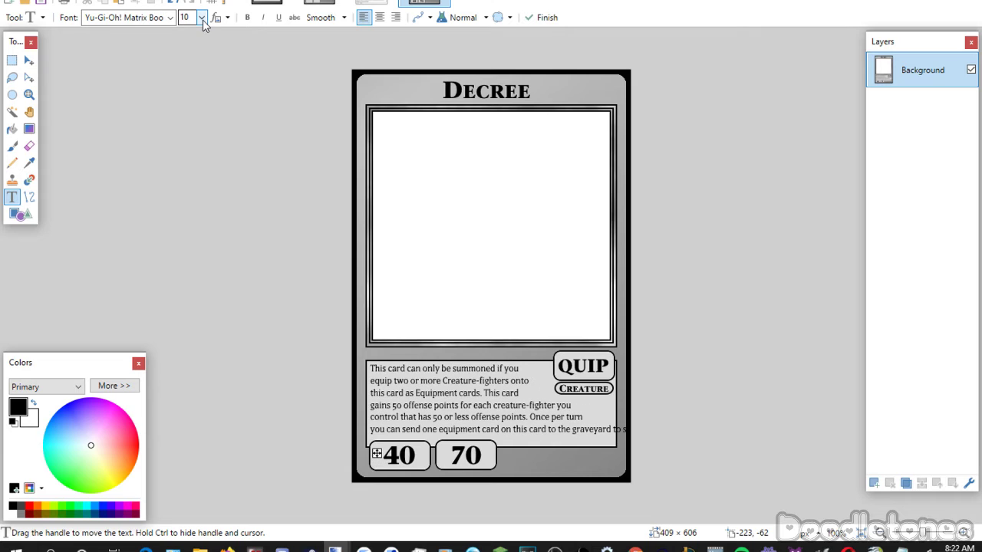
{"action": "left_click", "coordinate": [374, 382]}
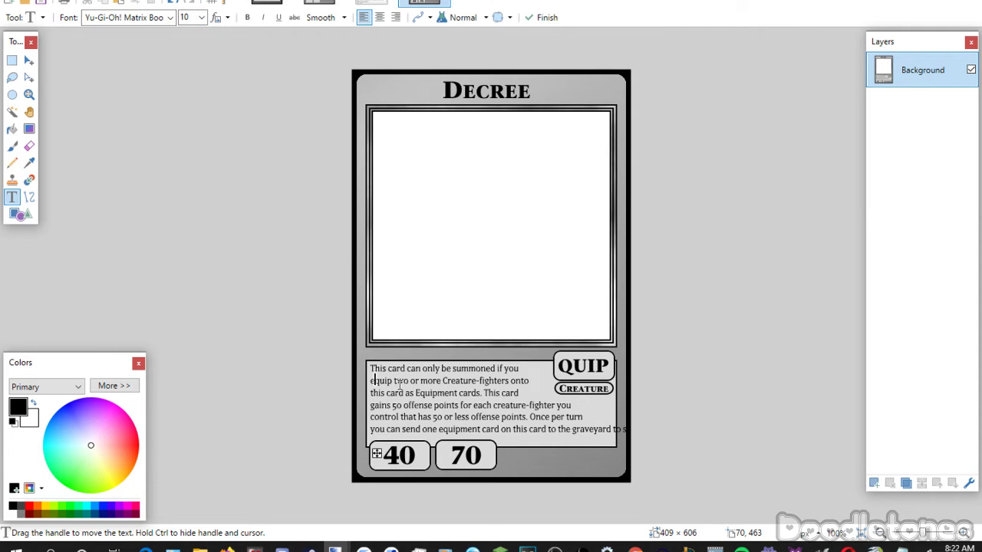
{"action": "key", "text": "BackSpace"}
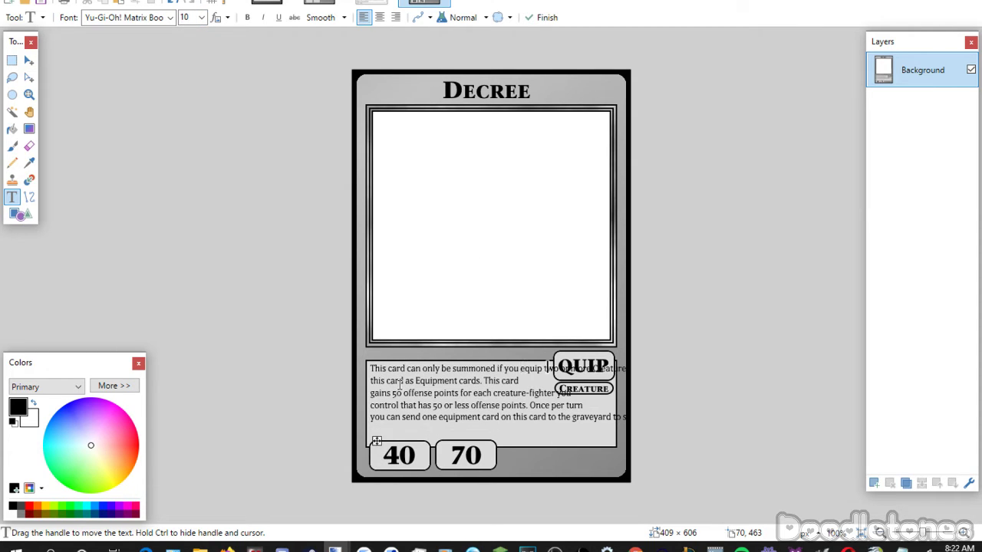
{"action": "key", "text": "Return"}
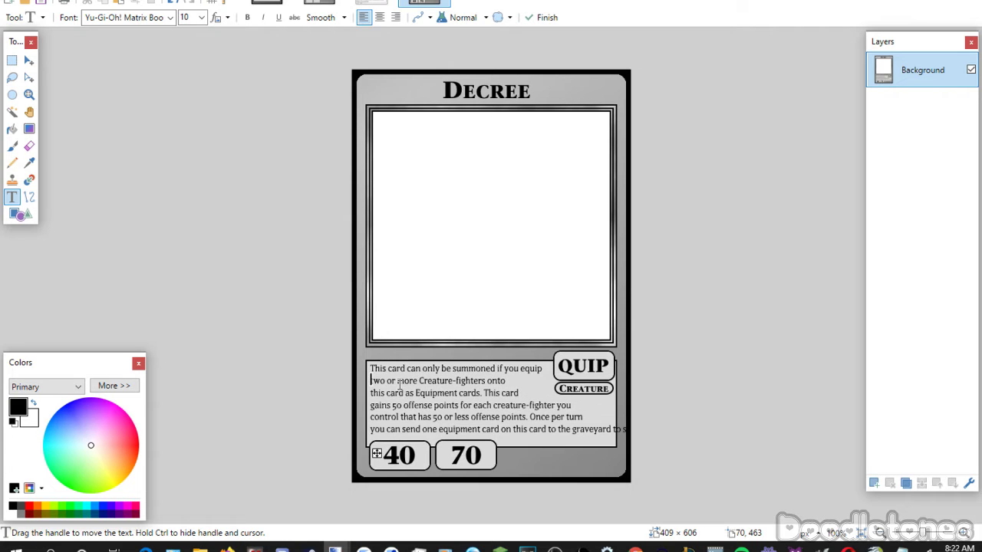
{"action": "key", "text": "Right"}
{"action": "key", "text": "Right"}
{"action": "key", "text": "Right"}
{"action": "key", "text": "Right"}
{"action": "key", "text": "BackSpace"}
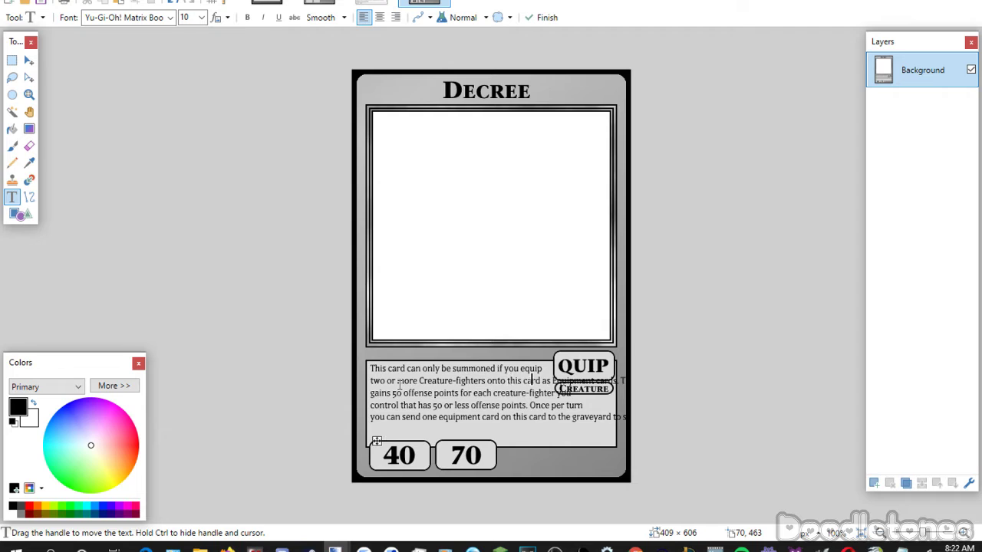
{"action": "key", "text": "Right"}
{"action": "key", "text": "Right"}
{"action": "key", "text": "Right"}
{"action": "key", "text": "Return"}
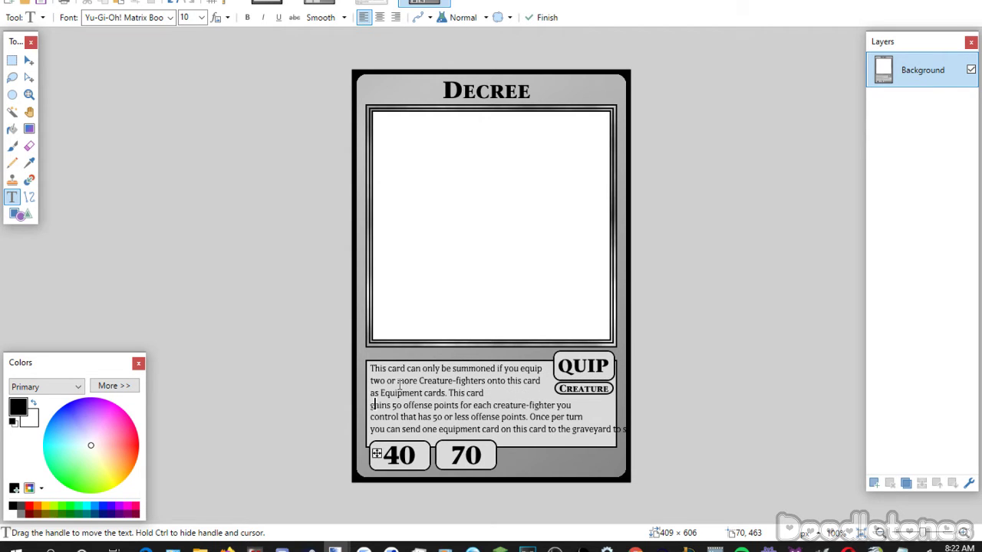
Rebreak the third line of Decree's effect text after "gains 50 offense".
{"action": "key", "text": "BackSpace"}
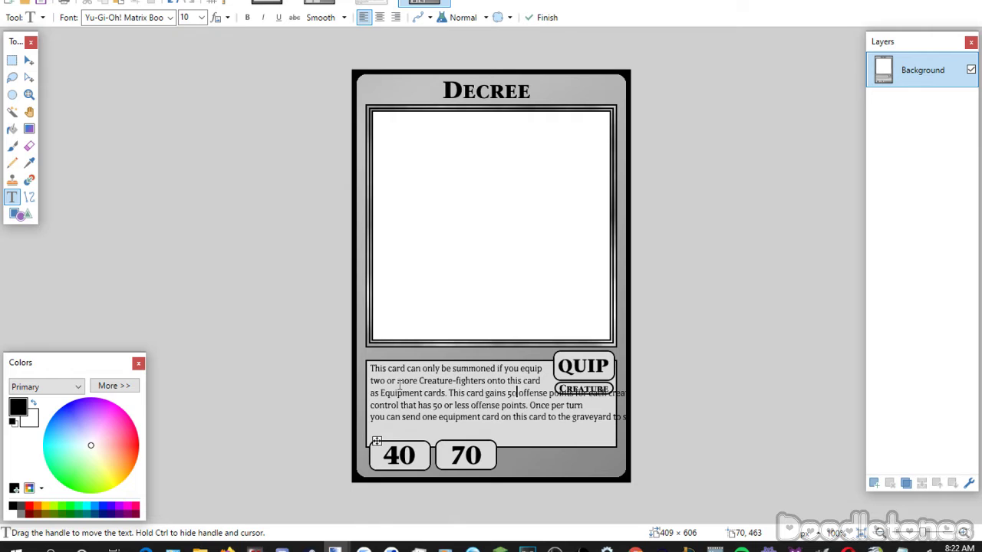
{"action": "key", "text": "Right"}
{"action": "key", "text": "Right"}
{"action": "key", "text": "Right"}
{"action": "key", "text": "Right"}
{"action": "key", "text": "Right"}
{"action": "key", "text": "Right"}
{"action": "key", "text": "Right"}
{"action": "key", "text": "Right"}
{"action": "key", "text": "Return"}
Rebreak the remaining lines of Decree's effect text after "50 or less", "one equipment card" and "summon one creature-fighter".
{"action": "key", "text": "Right"}
{"action": "key", "text": "Right"}
{"action": "key", "text": "Right"}
{"action": "key", "text": "Right"}
{"action": "key", "text": "Right"}
{"action": "key", "text": "Right"}
{"action": "key", "text": "Right"}
{"action": "key", "text": "Right"}
{"action": "key", "text": "Right"}
{"action": "key", "text": "Right"}
{"action": "key", "text": "Right"}
{"action": "key", "text": "Right"}
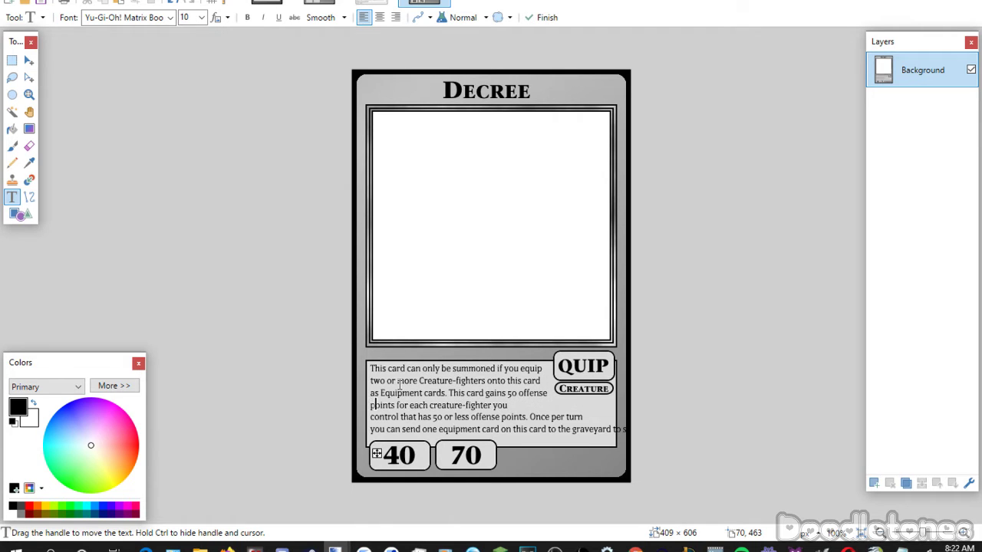
{"action": "key", "text": "Right"}
{"action": "key", "text": "Right"}
{"action": "key", "text": "Right"}
{"action": "key", "text": "Right"}
{"action": "key", "text": "Right"}
{"action": "key", "text": "Right"}
{"action": "key", "text": "Right"}
{"action": "key", "text": "Right"}
{"action": "key", "text": "BackSpace"}
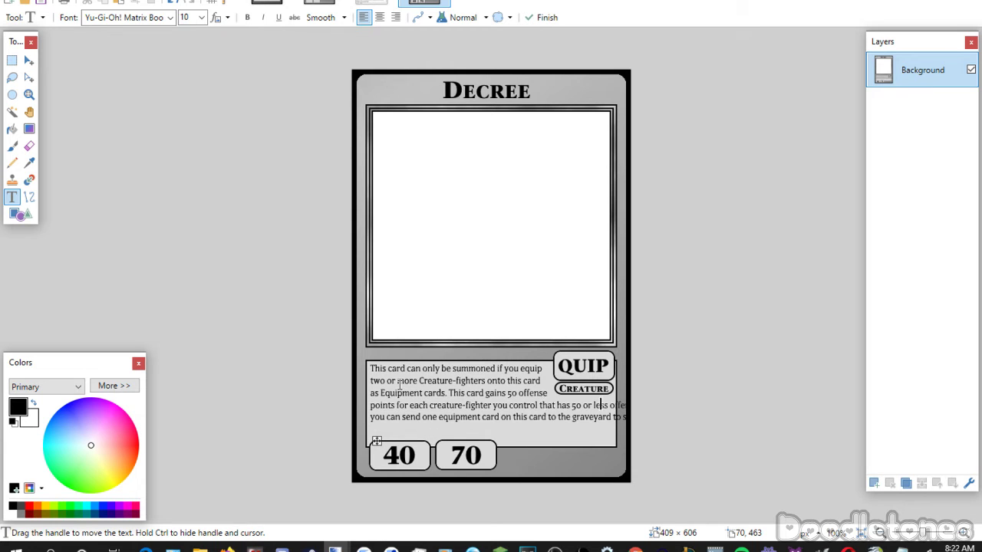
{"action": "key", "text": "Right"}
{"action": "key", "text": "Right"}
{"action": "key", "text": "Right"}
{"action": "key", "text": "Return"}
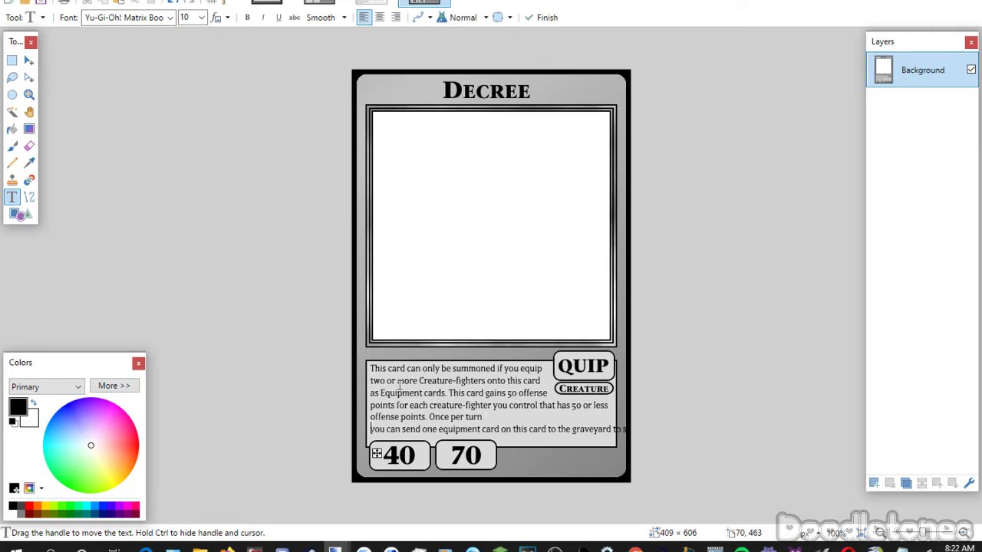
{"action": "key", "text": "BackSpace"}
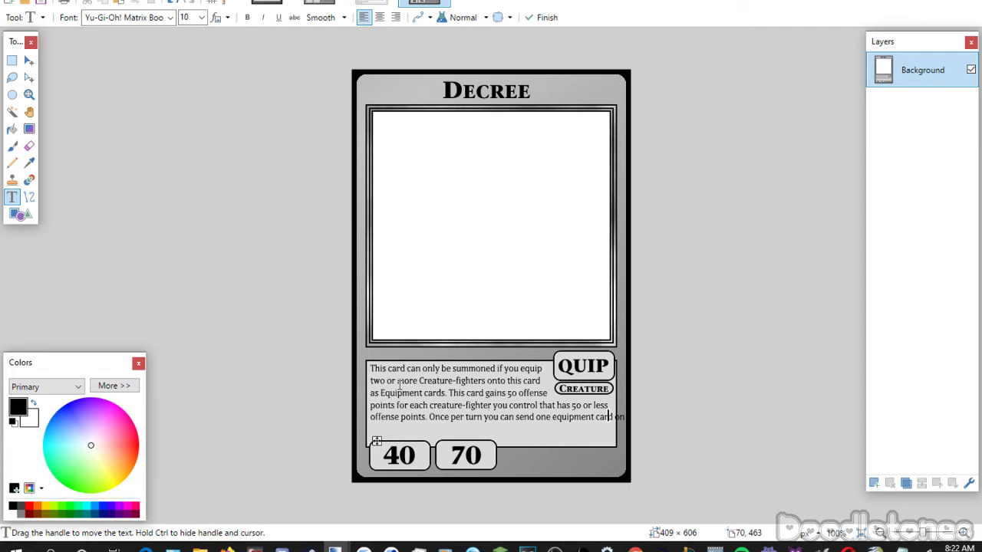
{"action": "key", "text": "Return"}
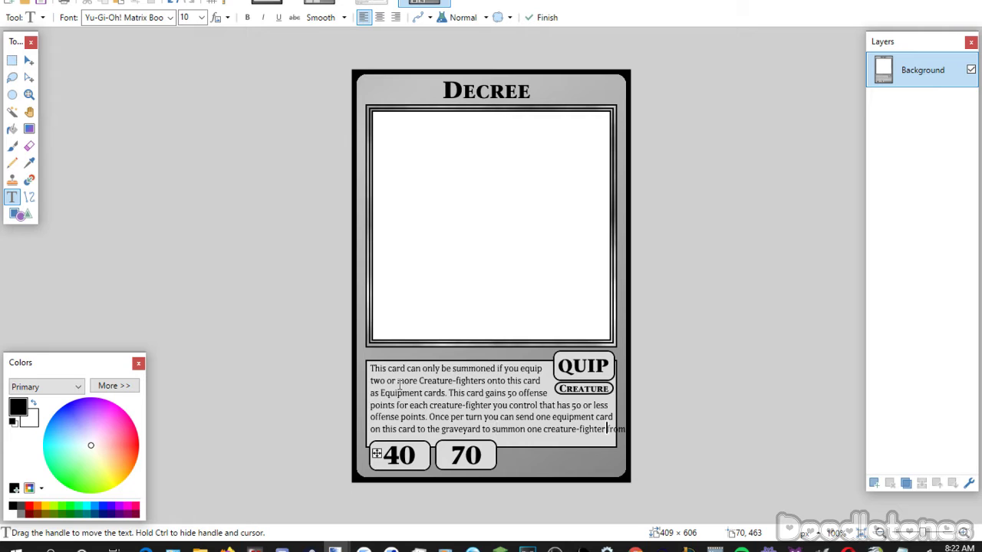
{"action": "key", "text": "Return"}
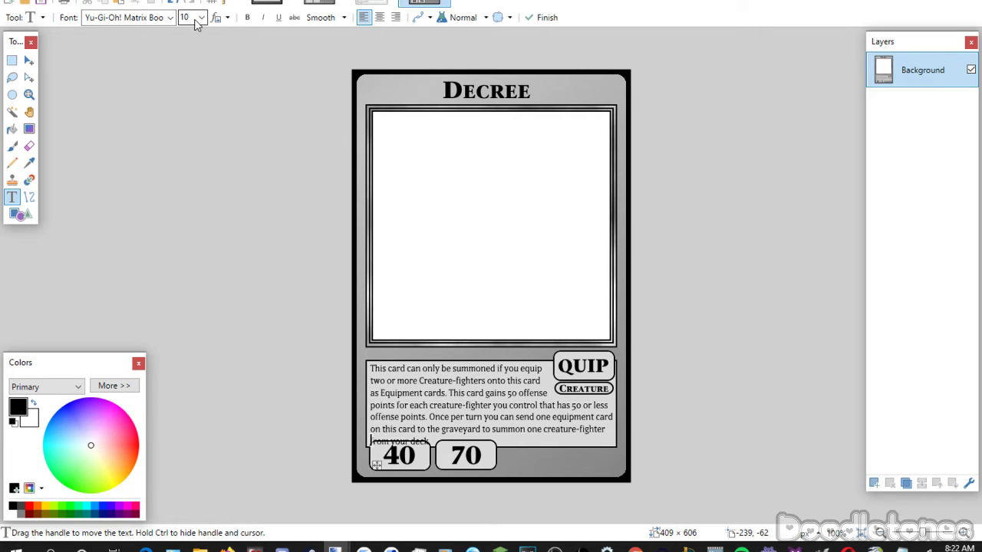
Set Decree's effect text to size 9, nudge it down, and rebreak its first lines after "two", "this card as" and "offense points".
{"action": "scroll", "coordinate": [197, 21], "scroll_direction": "down", "scroll_amount": 1}
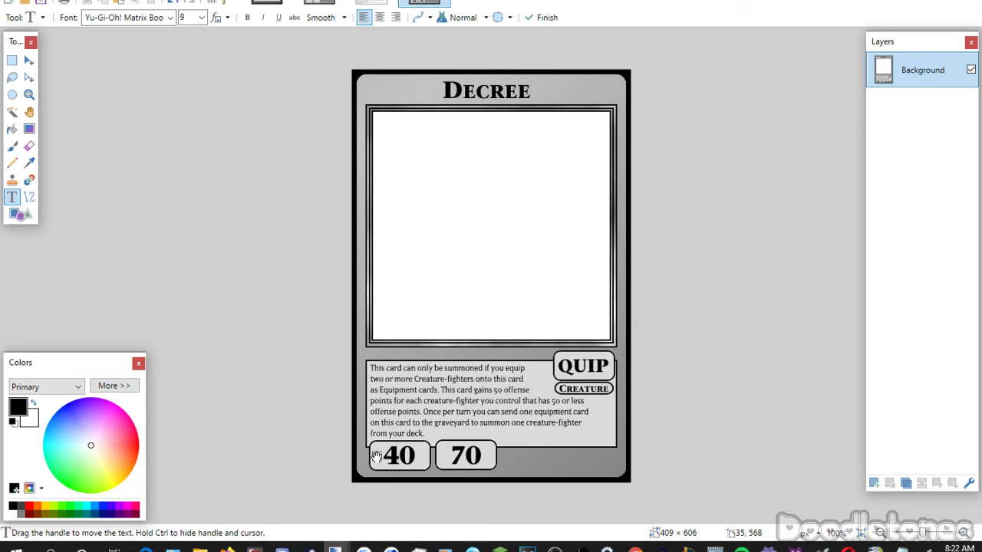
{"action": "left_click_drag", "start_coordinate": [376, 458], "coordinate": [376, 459]}
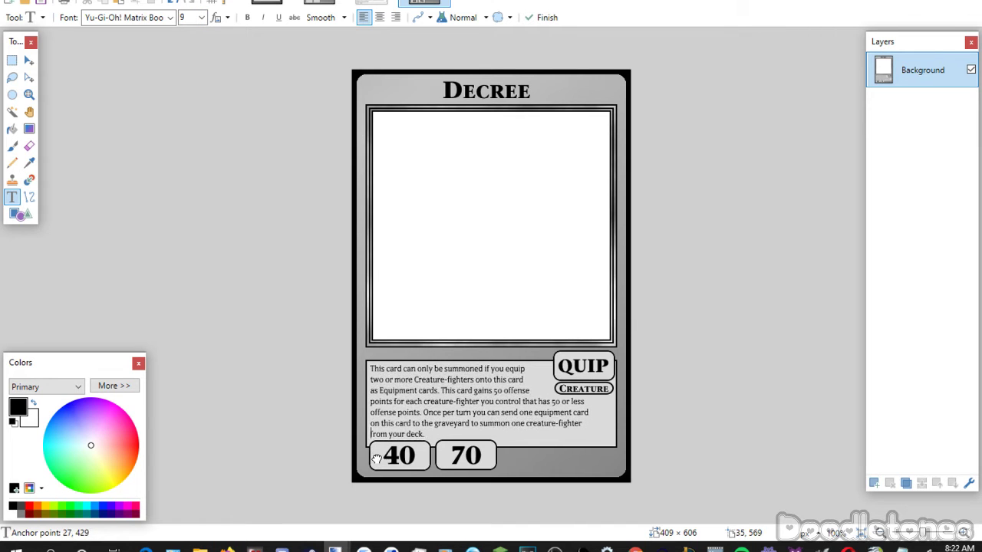
{"action": "left_click", "coordinate": [372, 380]}
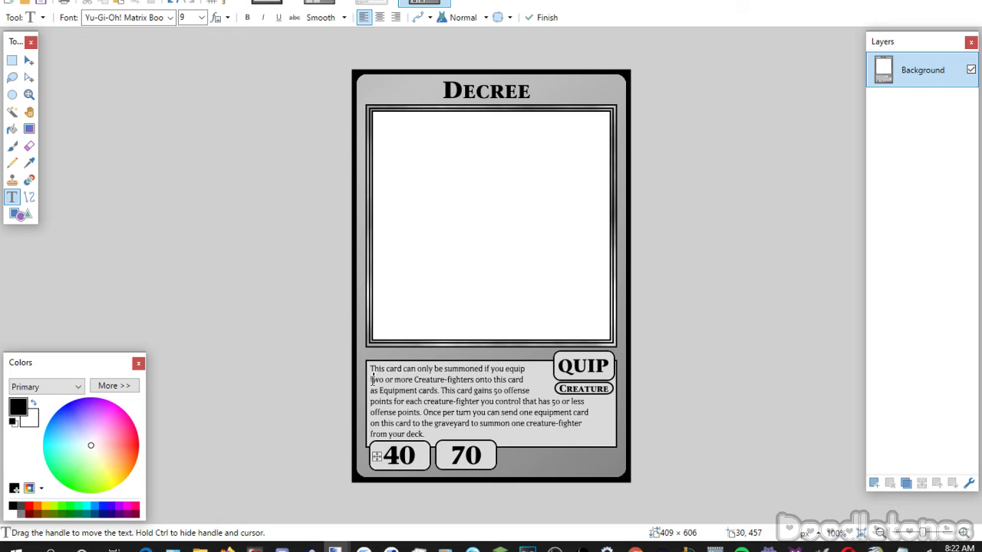
{"action": "key", "text": "BackSpace"}
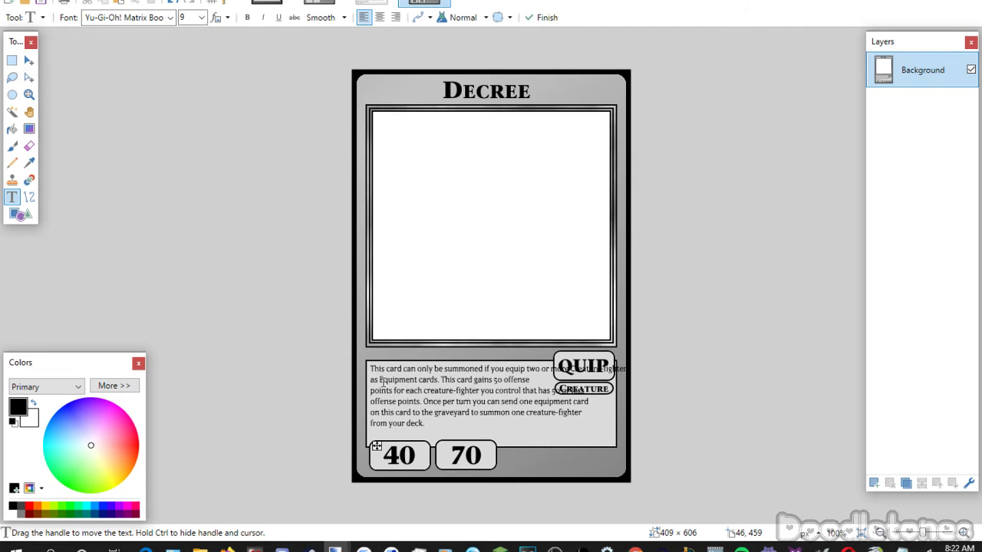
{"action": "key", "text": "Return"}
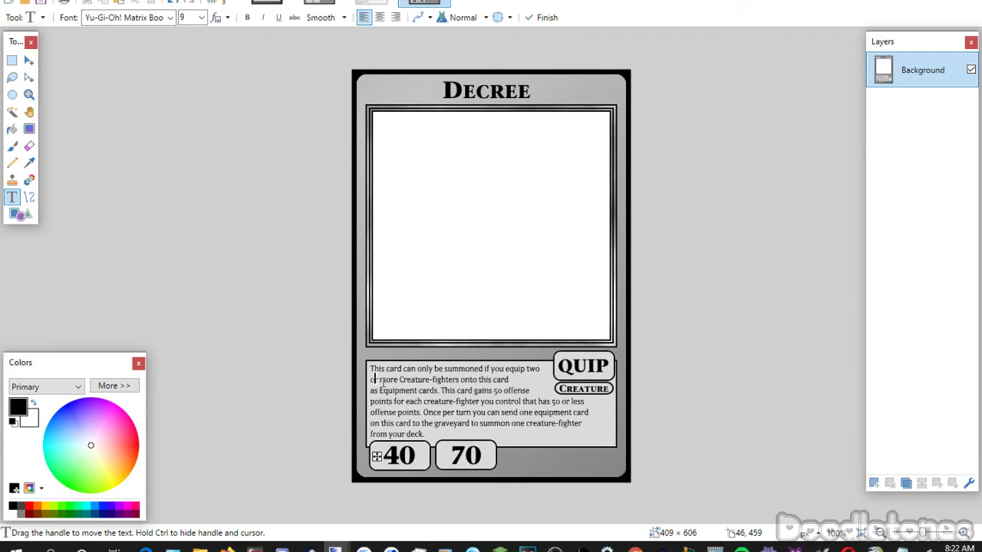
{"action": "key", "text": "Down"}
{"action": "key", "text": "BackSpace"}
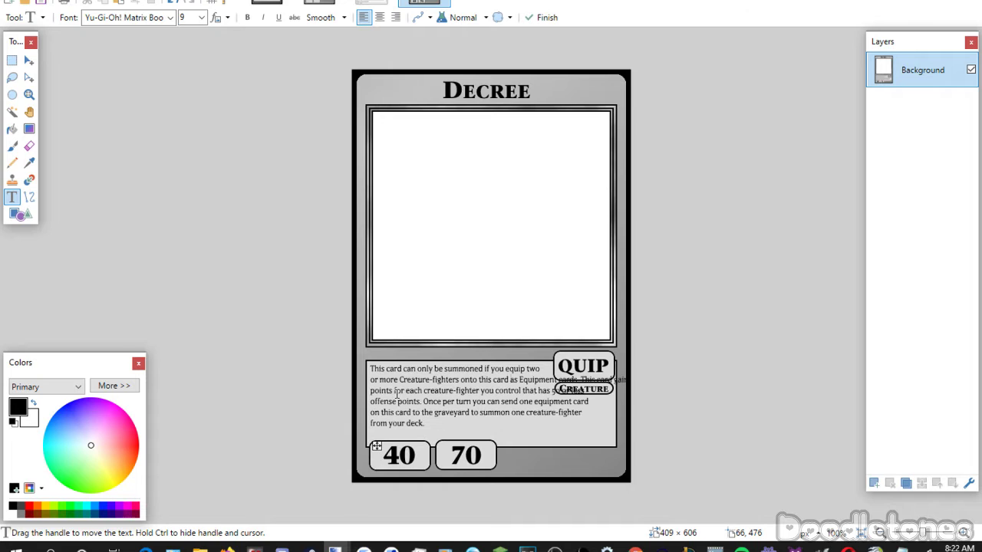
{"action": "key", "text": "Return"}
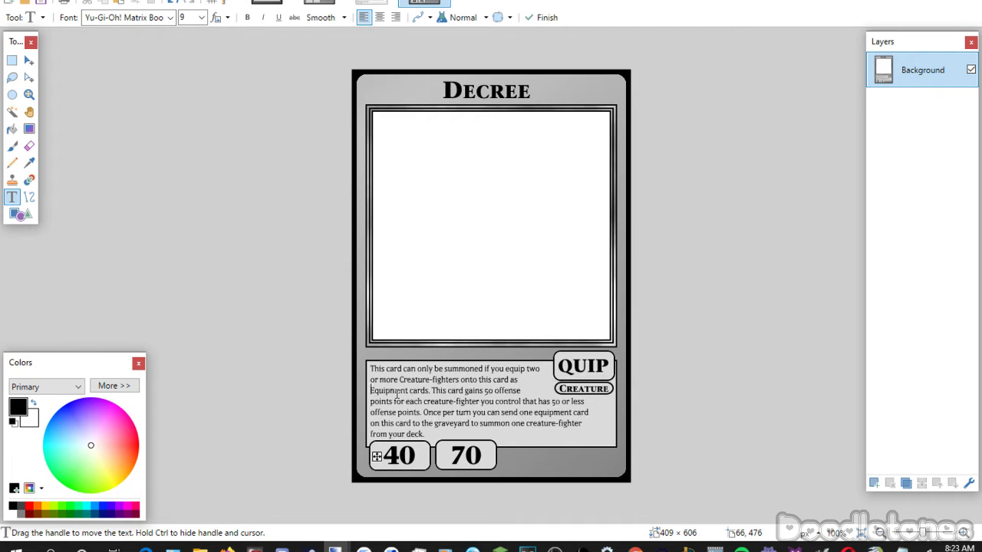
{"action": "left_click", "coordinate": [371, 402]}
{"action": "key", "text": "BackSpace"}
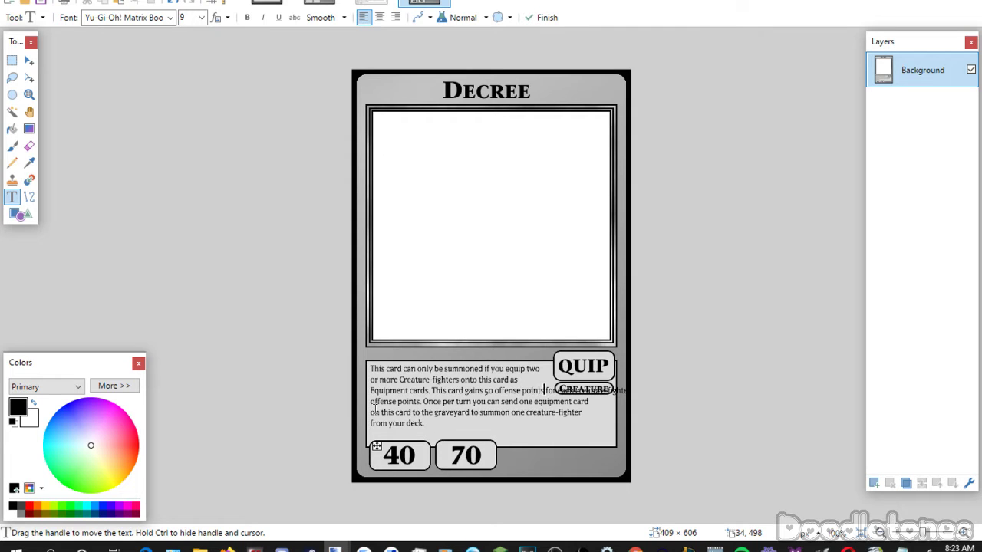
{"action": "key", "text": "Return"}
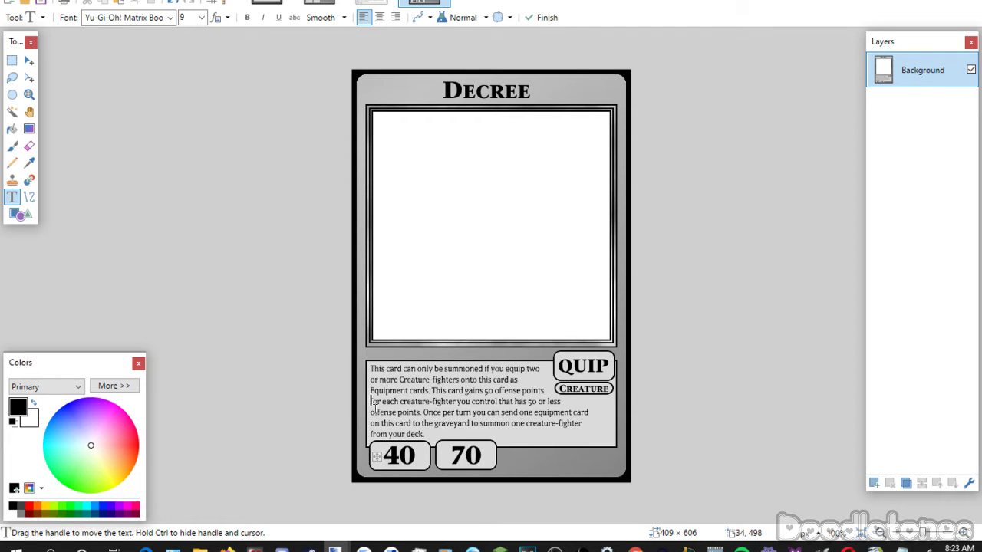
Rebreak Decree's lower text lines after "or less offense points." and "card to the", join "from your deck." to the last line, and nudge the block.
{"action": "left_click", "coordinate": [372, 412]}
{"action": "key", "text": "BackSpace"}
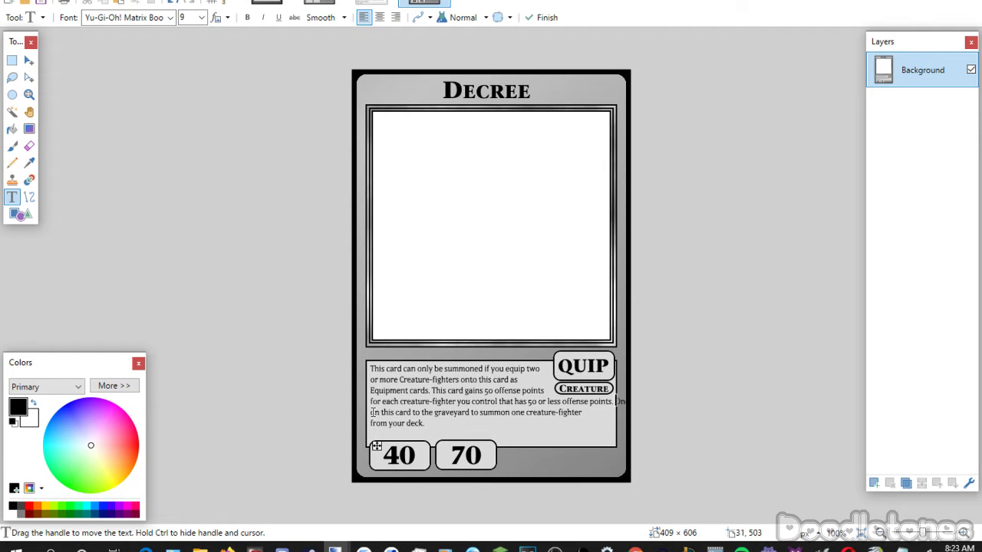
{"action": "key", "text": "Return"}
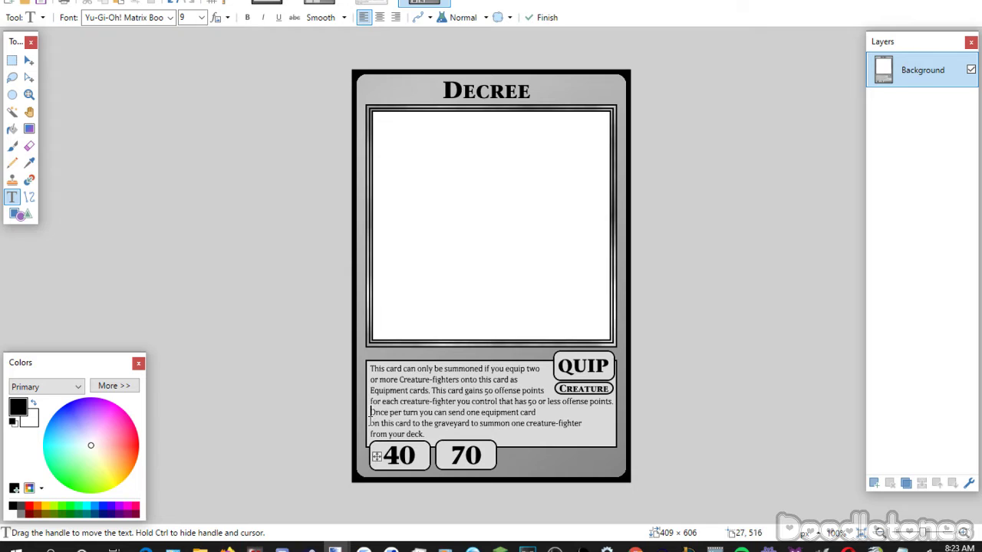
{"action": "left_click", "coordinate": [371, 423]}
{"action": "key", "text": "BackSpace"}
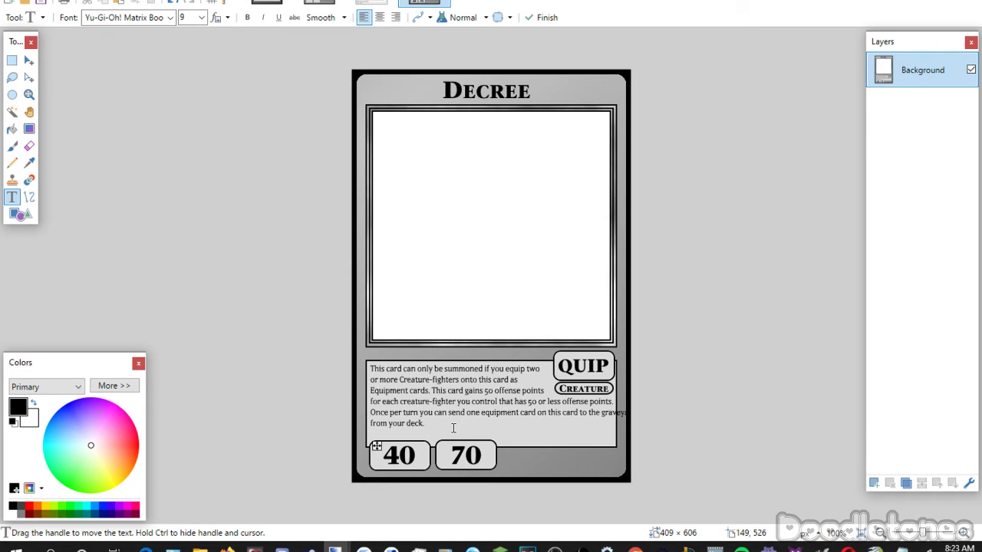
{"action": "key", "text": "Return"}
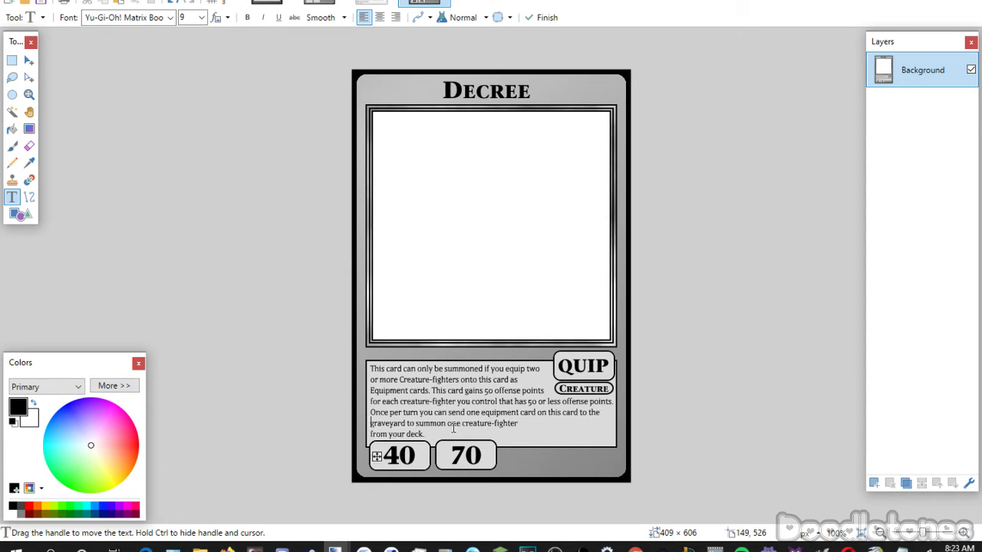
{"action": "key", "text": "BackSpace"}
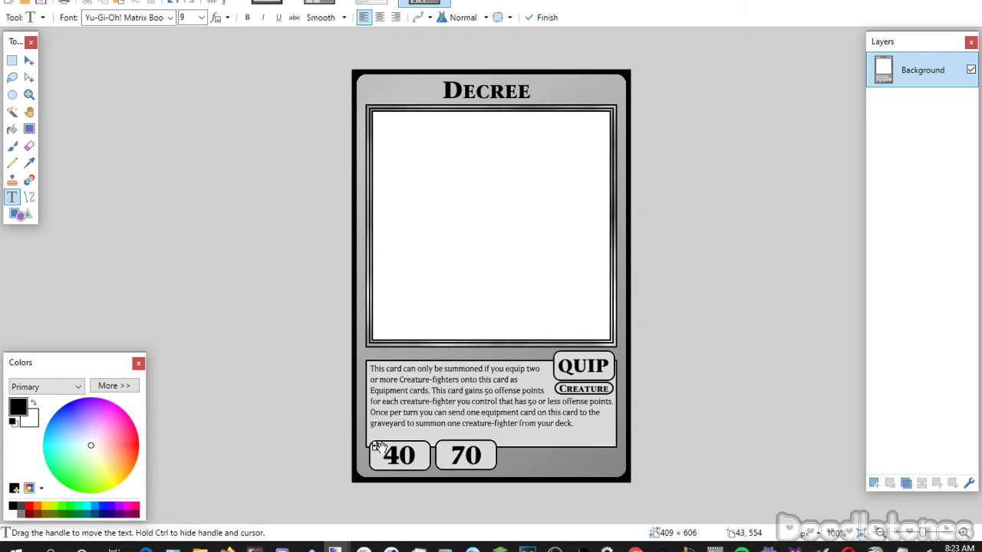
{"action": "left_click_drag", "start_coordinate": [382, 450], "coordinate": [381, 450]}
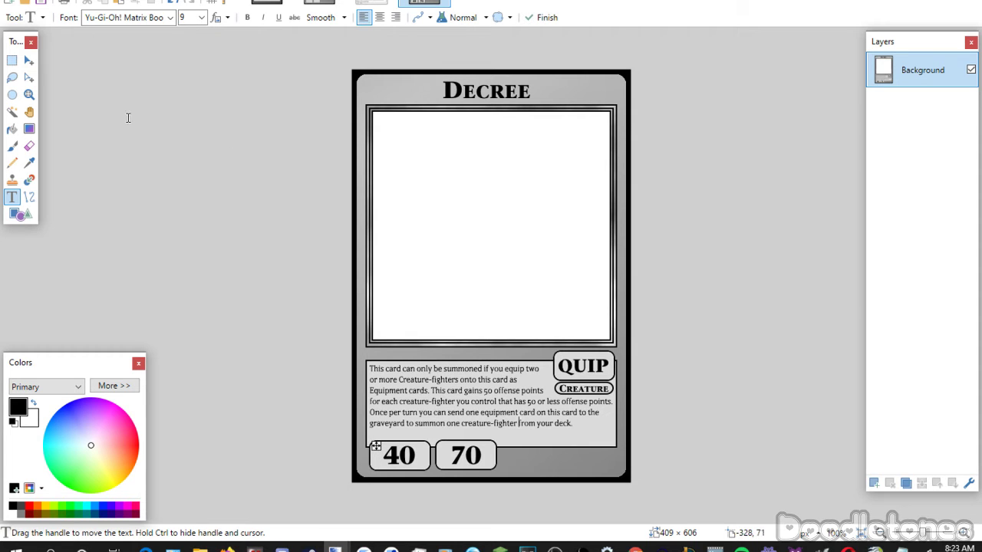
Close the old reference card, and save and close the finished Decree card as a JPEG with quality 95 and 4:2:2 chroma subsampling.
{"action": "left_click", "coordinate": [11, 60]}
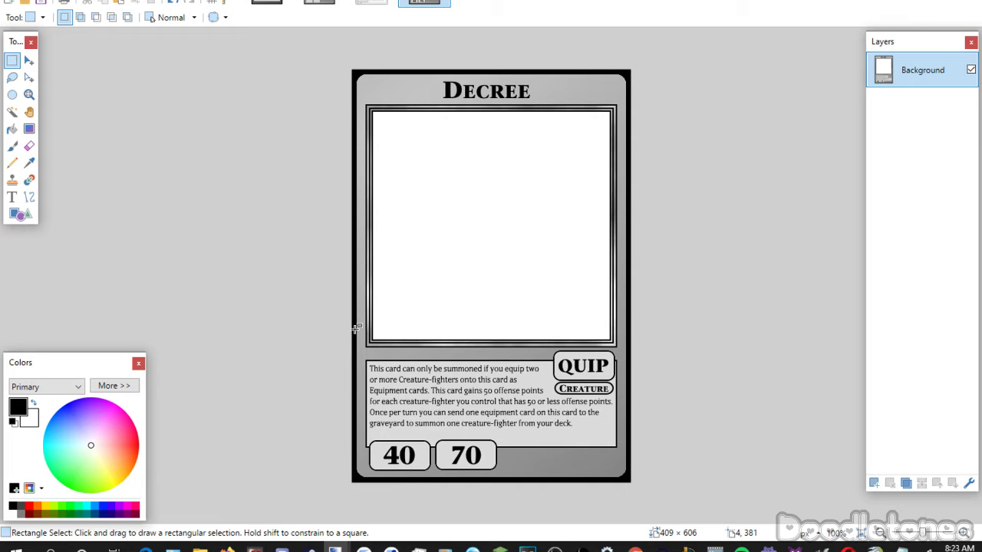
{"action": "left_click", "coordinate": [383, 1]}
{"action": "left_click", "coordinate": [392, 1]}
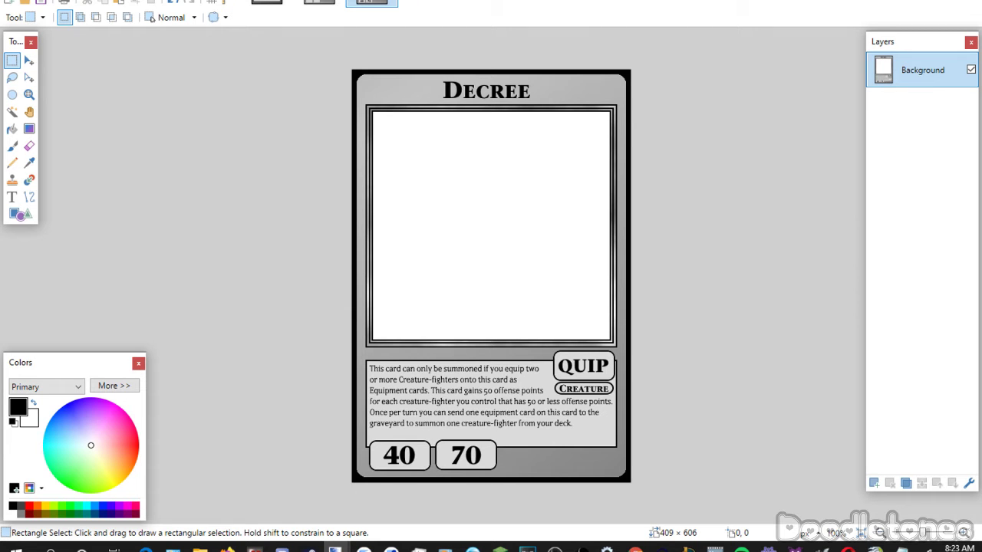
{"action": "left_click", "coordinate": [393, 1]}
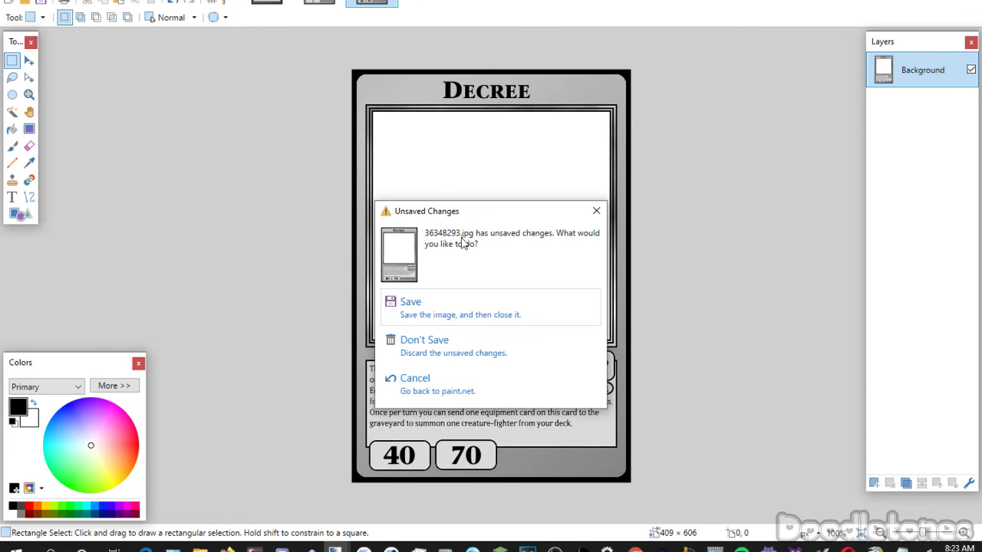
{"action": "left_click", "coordinate": [431, 313]}
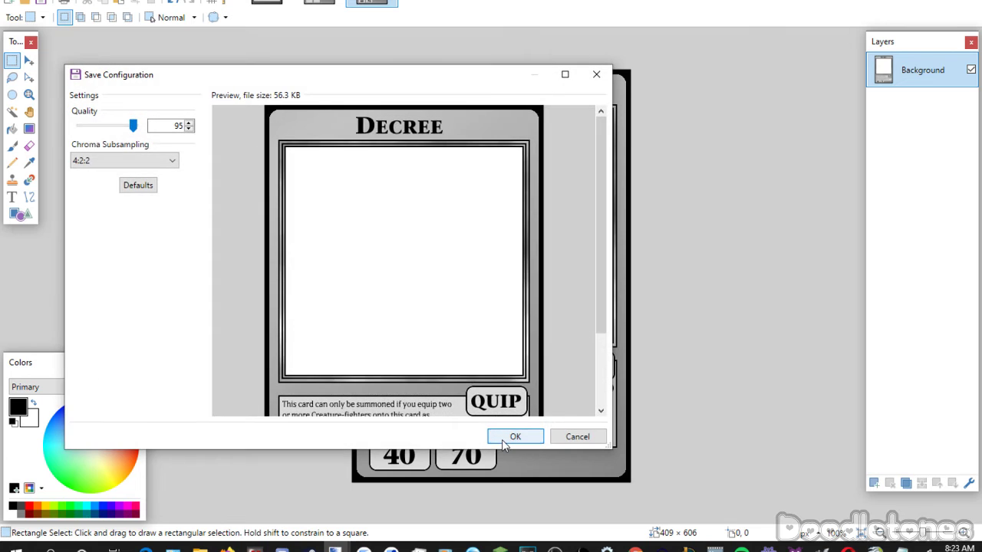
{"action": "left_click", "coordinate": [512, 437]}
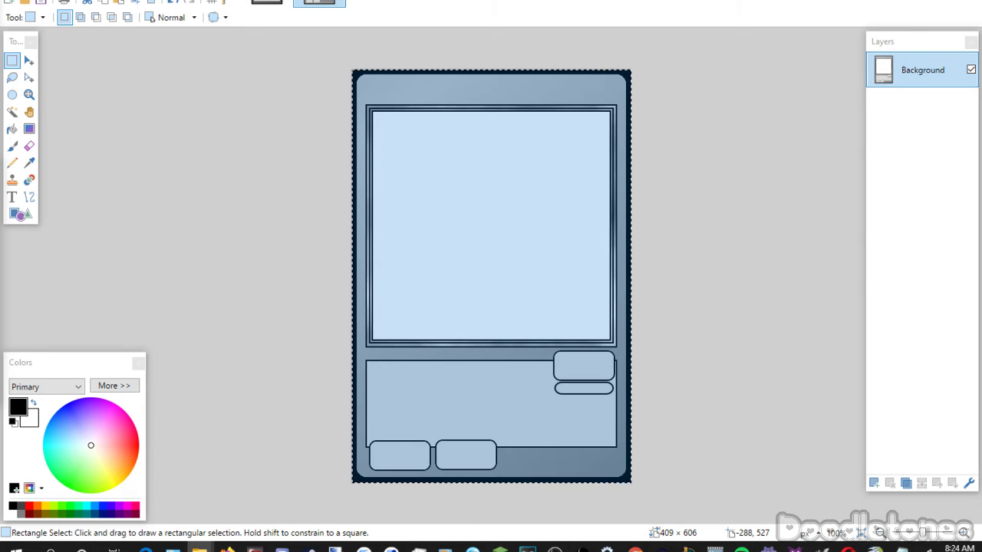
Open the next batch of old reference cards and blank card images as separate images.
{"action": "left_click_drag", "start_coordinate": [52, 130], "coordinate": [410, 250]}
{"action": "left_click", "coordinate": [410, 255]}
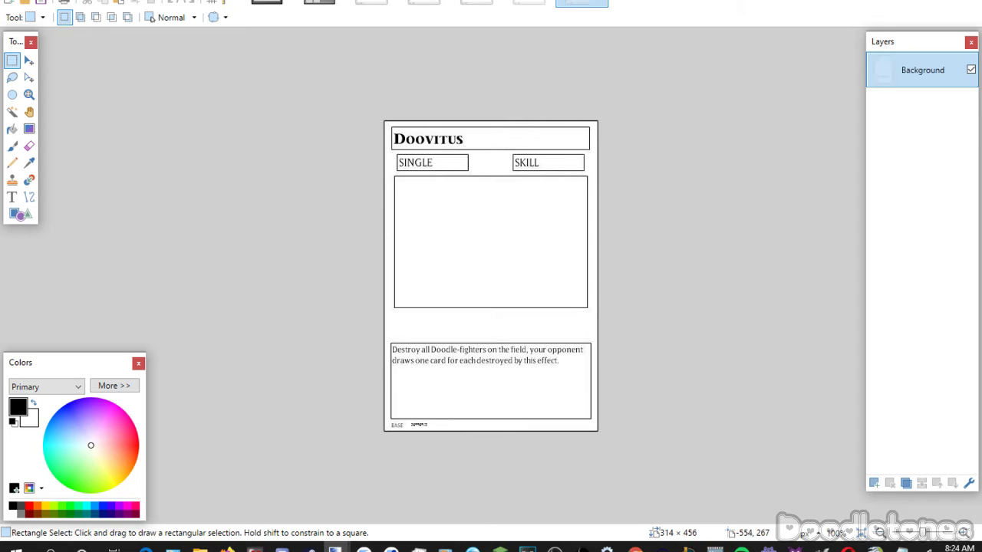
{"action": "left_click_drag", "start_coordinate": [460, 191], "coordinate": [510, 184]}
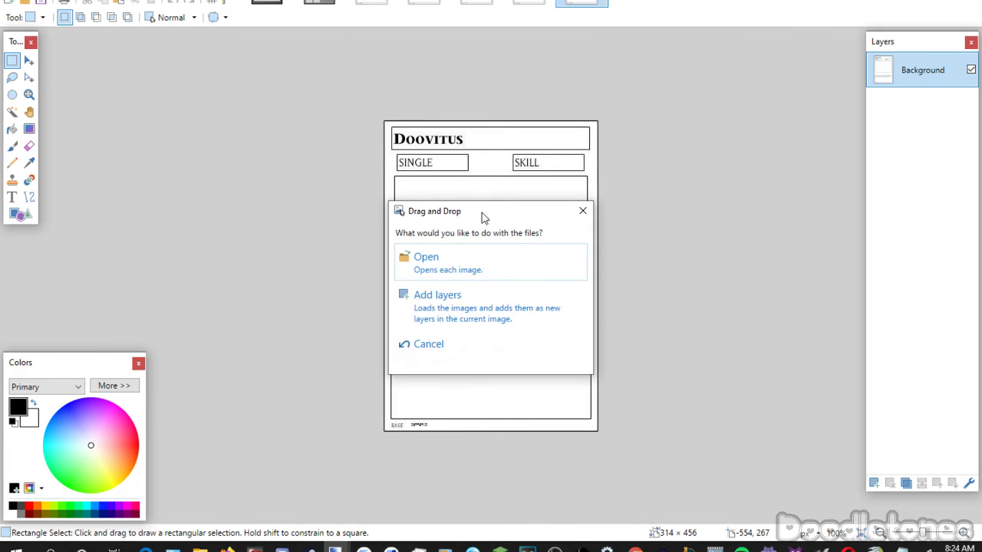
{"action": "left_click", "coordinate": [427, 260]}
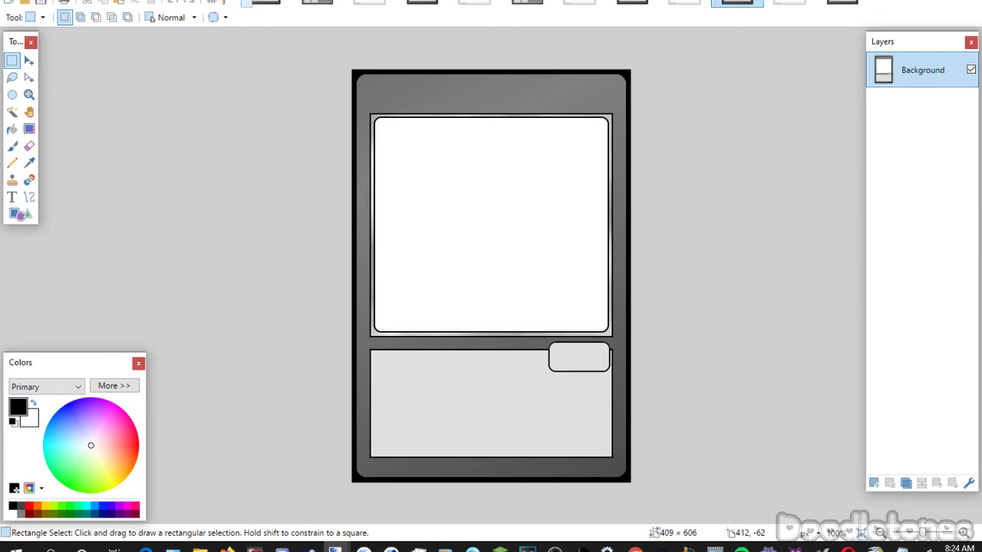
Paste the dark template with the extra small box below the type box over the batch's other dark blank cards.
{"action": "key", "text": "ctrl+a"}
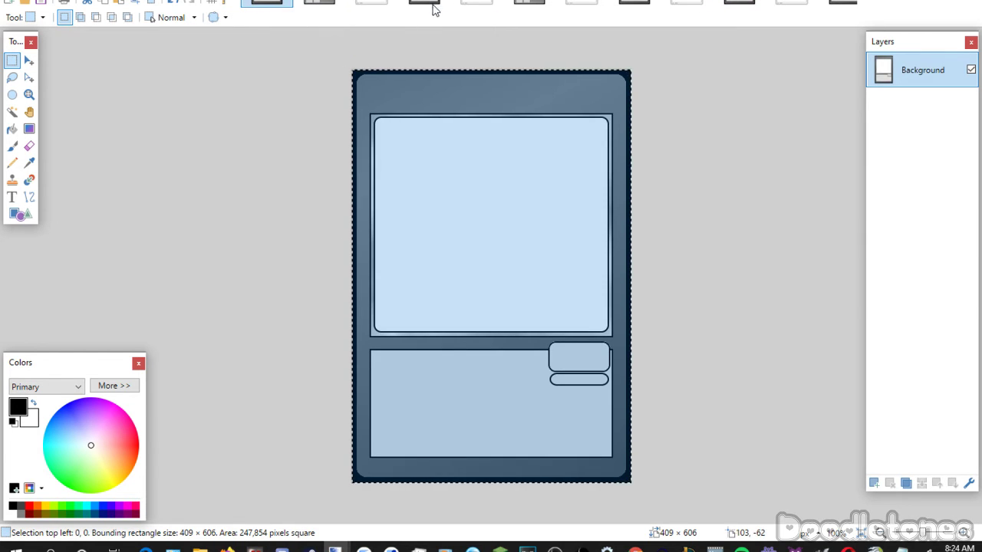
{"action": "left_click", "coordinate": [437, 3]}
{"action": "key", "text": "ctrl+v"}
{"action": "left_click", "coordinate": [642, 3]}
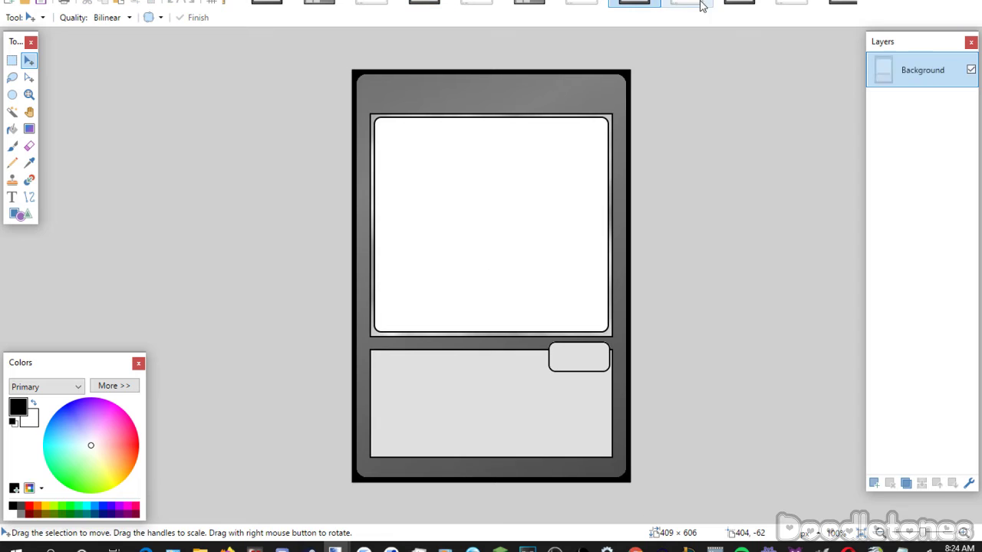
{"action": "left_click", "coordinate": [842, 4]}
{"action": "key", "text": "ctrl+a"}
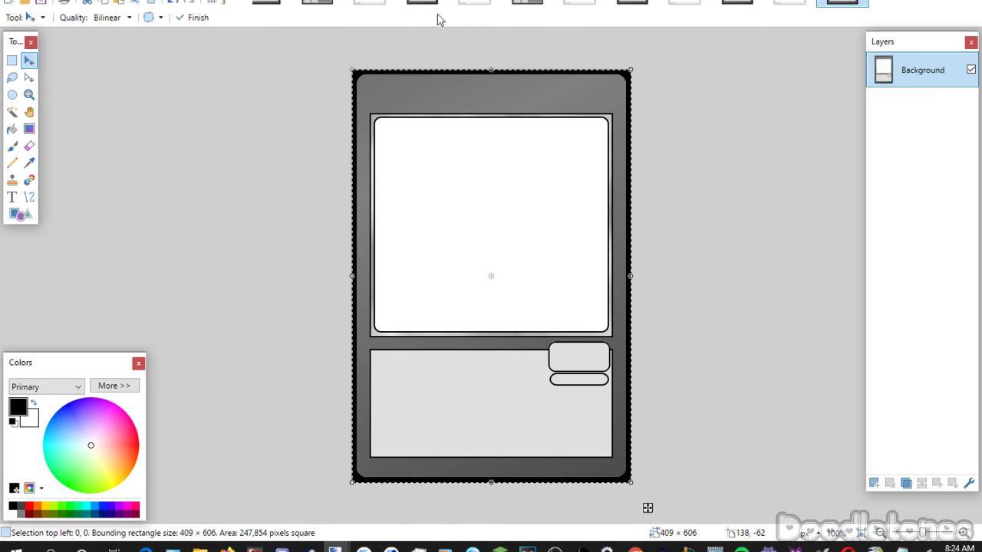
Paste the lighter updated template with the extra small box over the batch's lighter blank card and check the dark blanks.
{"action": "left_click", "coordinate": [527, 4]}
{"action": "key", "text": "ctrl+a"}
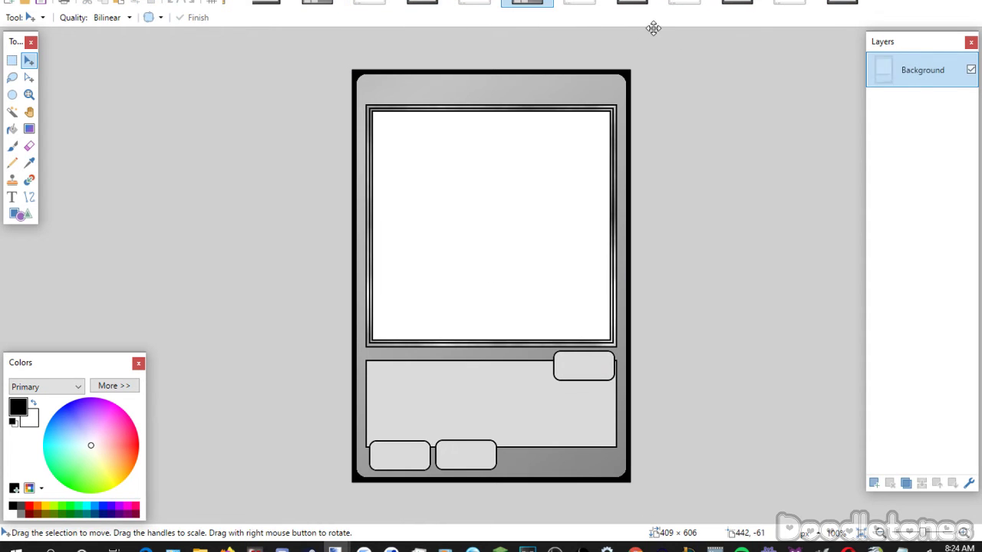
{"action": "key", "text": "ctrl+v"}
{"action": "left_click", "coordinate": [12, 60]}
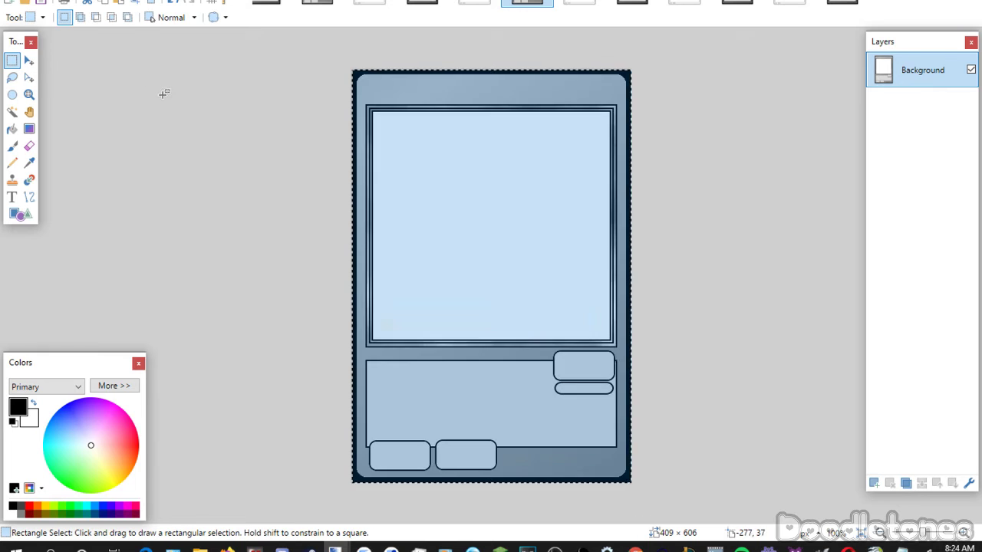
{"action": "left_click", "coordinate": [422, 3]}
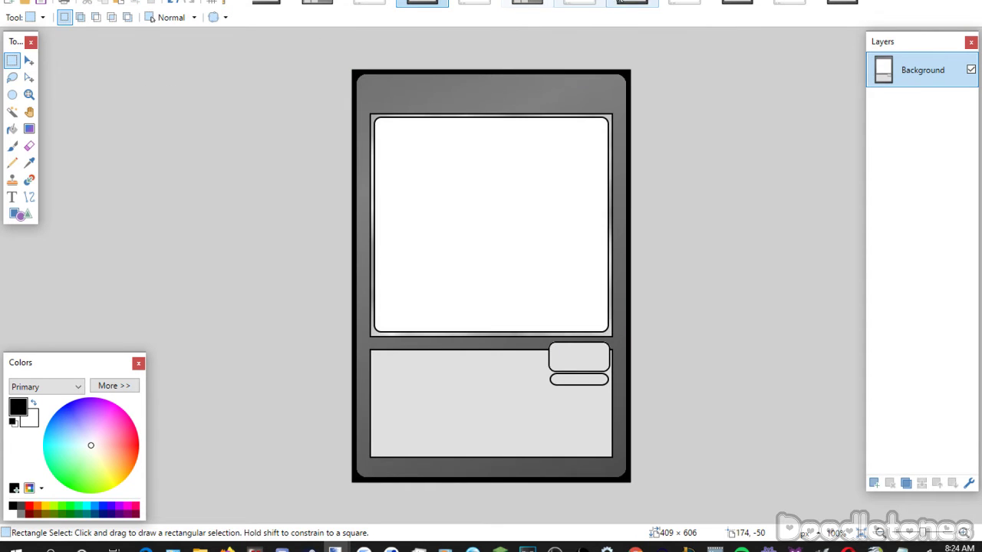
{"action": "left_click", "coordinate": [842, 4]}
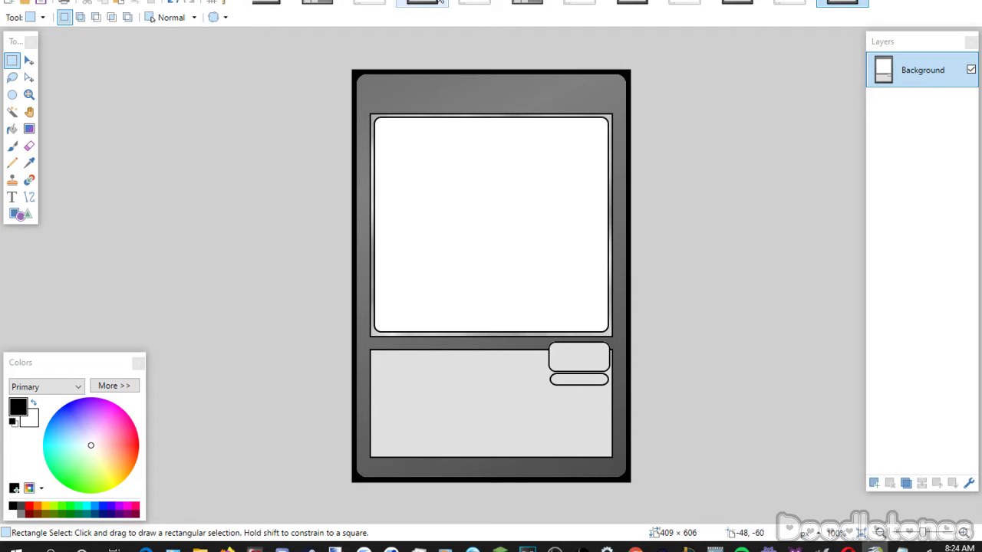
Add the title "Coin Tray" in Yu-Gi-Oh!ITCStoneSerifSmallCaps size 26 on a new layer and centre it in the first dark card's header.
{"action": "left_click", "coordinate": [421, 3]}
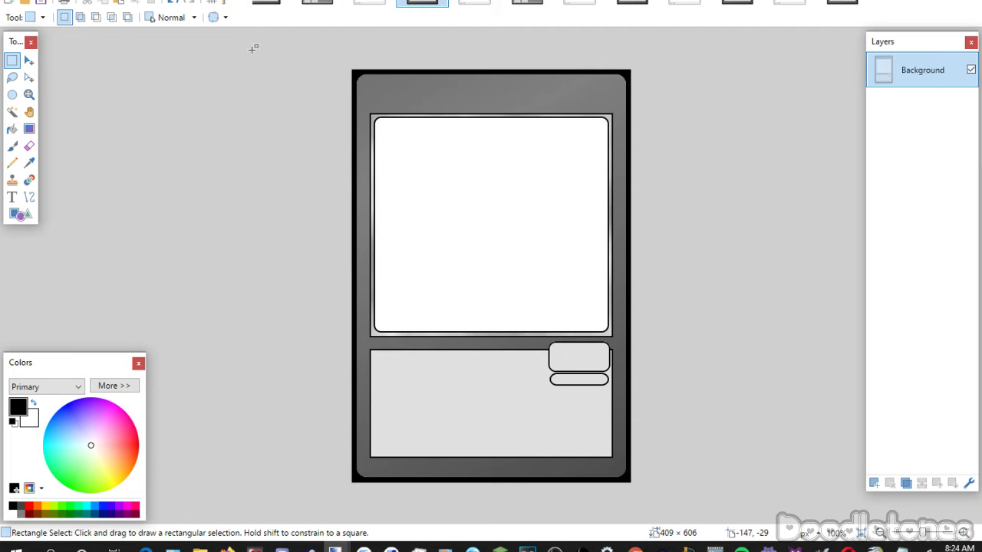
{"action": "left_click", "coordinate": [12, 197]}
{"action": "left_click", "coordinate": [170, 17]}
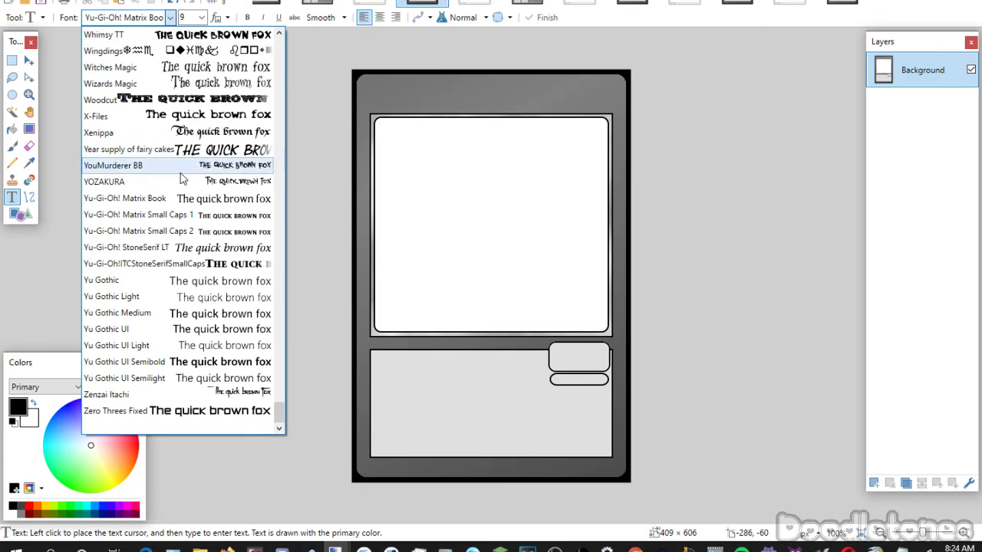
{"action": "left_click", "coordinate": [180, 263]}
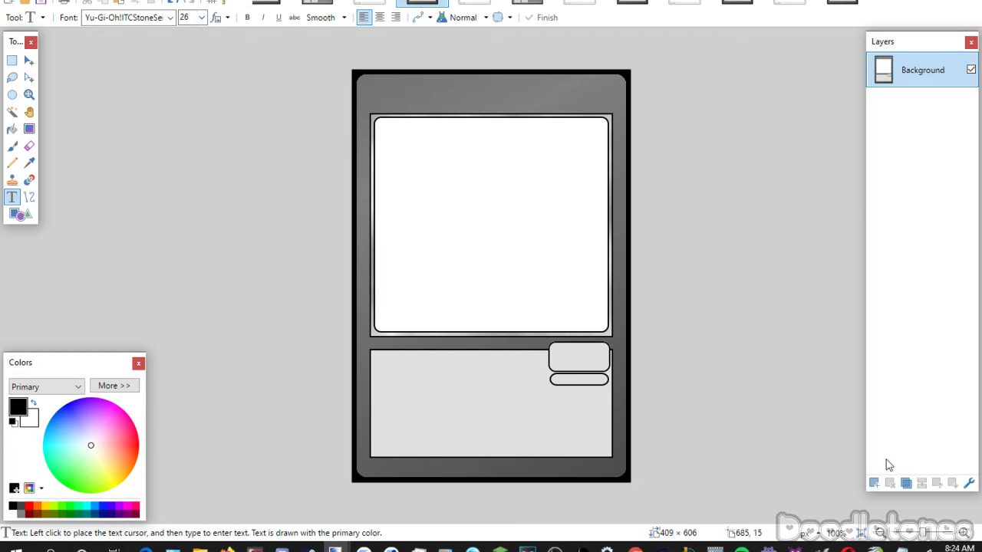
{"action": "left_click", "coordinate": [874, 483]}
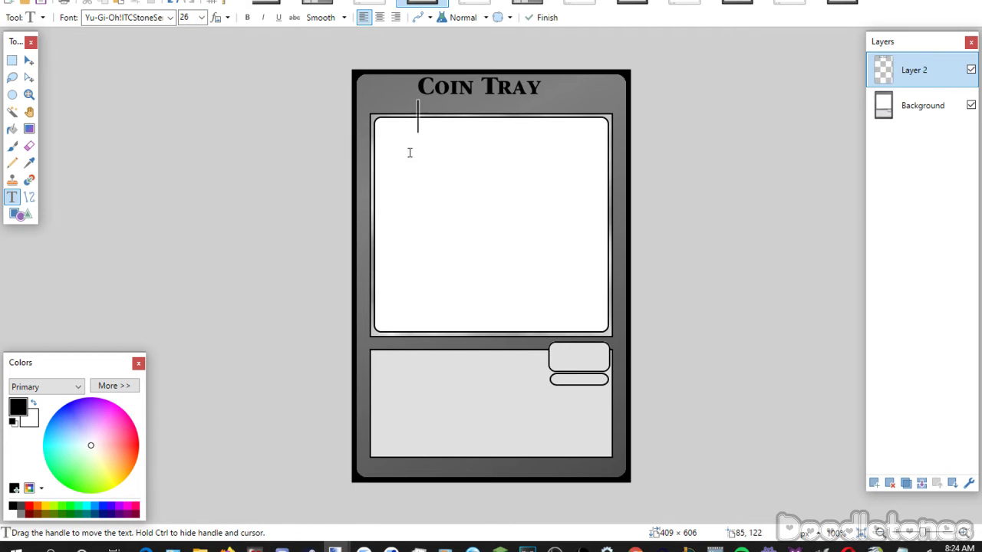
{"action": "left_click_drag", "start_coordinate": [430, 154], "coordinate": [431, 153]}
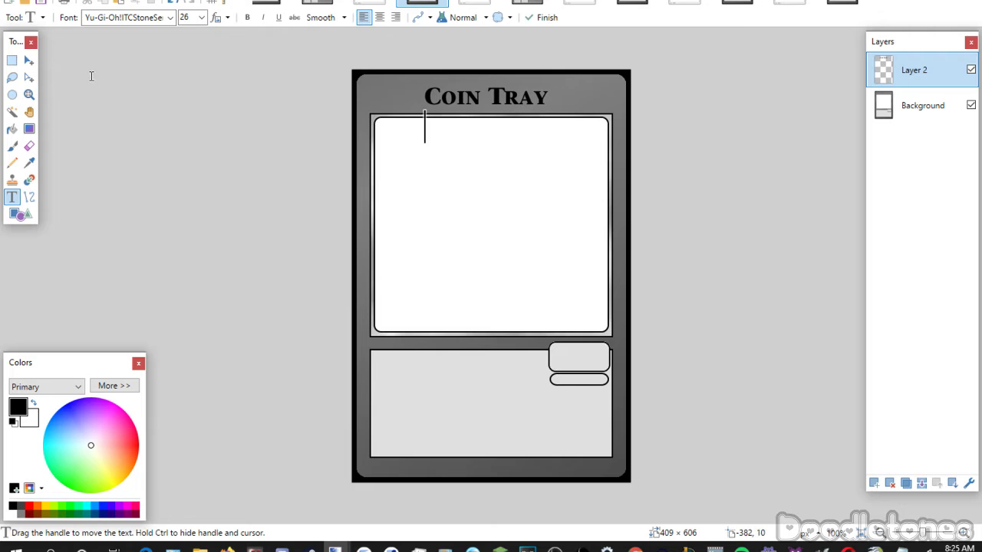
{"action": "left_click", "coordinate": [12, 60]}
Add the type label "SKIL" at size 22 and position it inside the larger rounded box.
{"action": "left_click", "coordinate": [12, 199]}
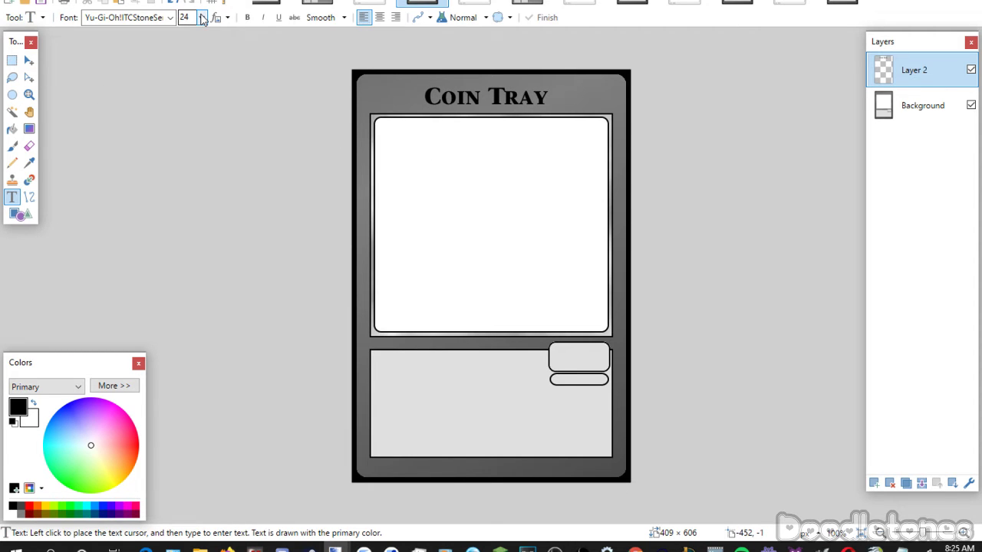
{"action": "left_click", "coordinate": [556, 359]}
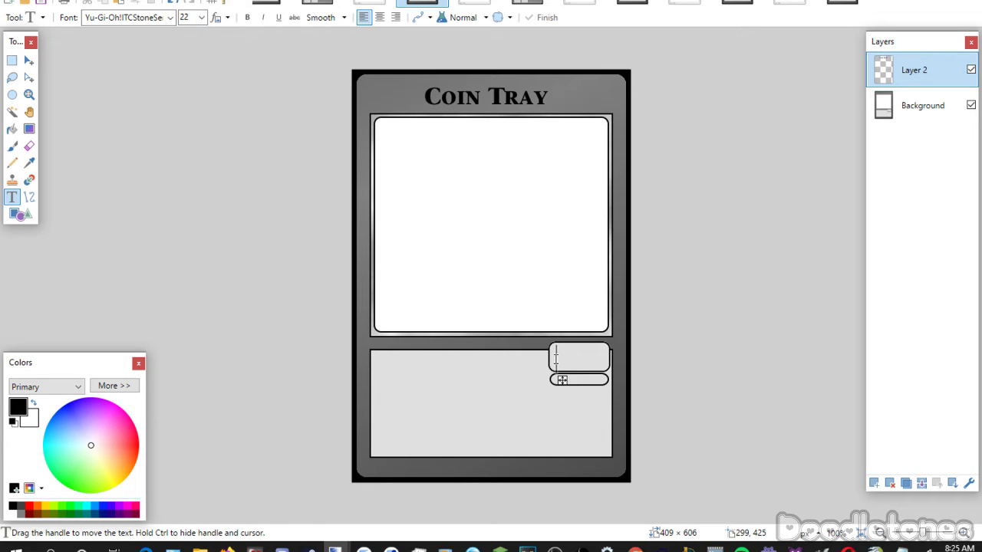
{"action": "type", "text": "SKIL"}
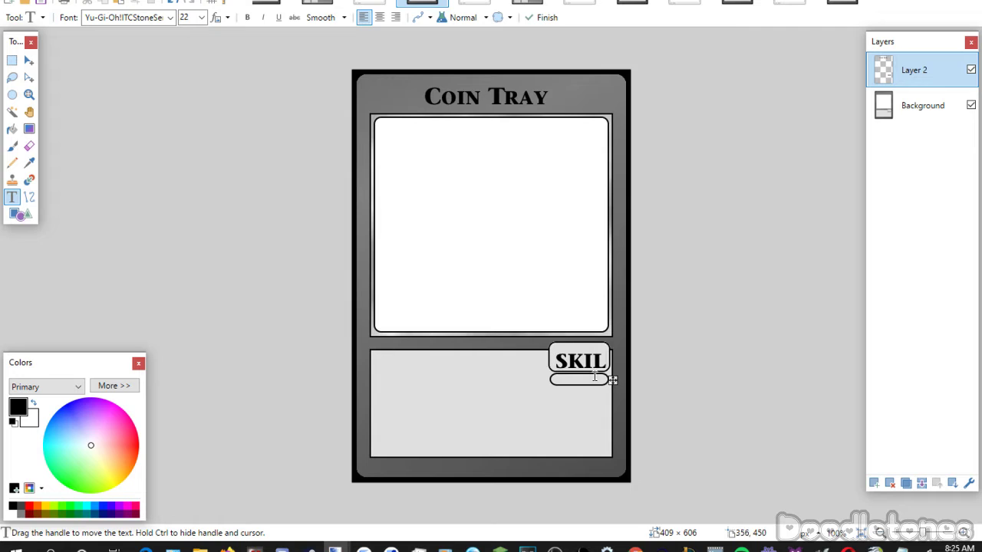
{"action": "left_click_drag", "start_coordinate": [612, 380], "coordinate": [609, 380]}
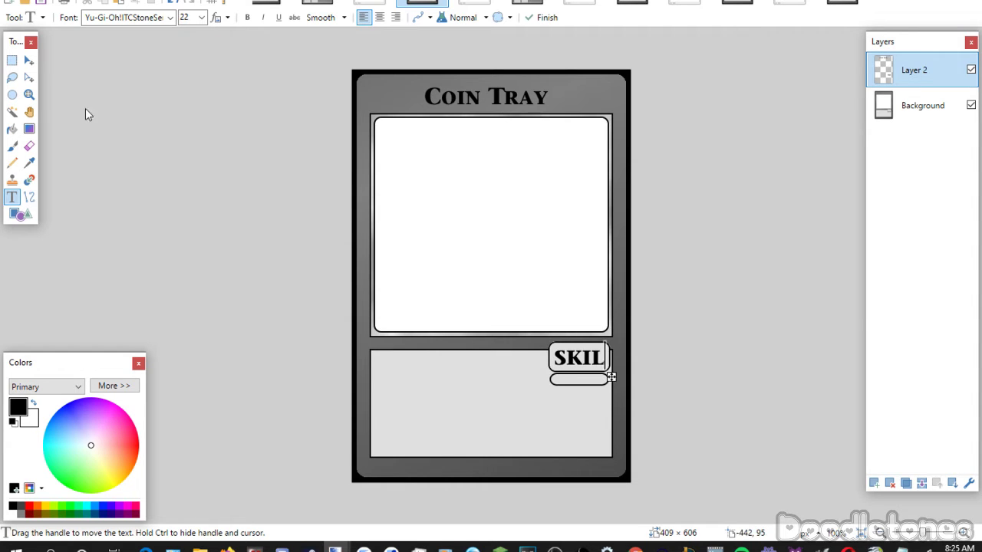
{"action": "left_click", "coordinate": [28, 60]}
{"action": "left_click", "coordinate": [12, 60]}
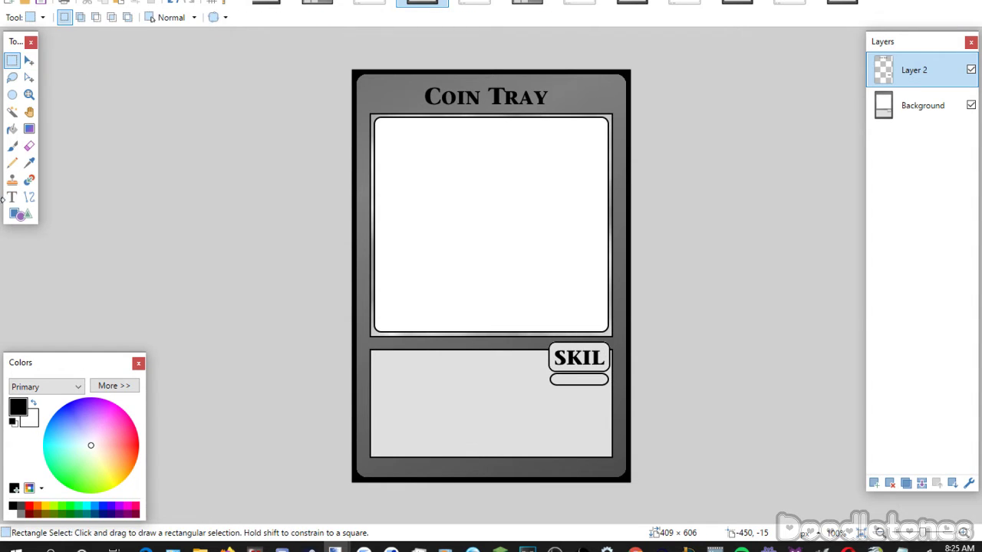
Add the label "Singular" at size 11 and fit it inside the small rounded box below the type label.
{"action": "left_click", "coordinate": [11, 196]}
{"action": "key", "text": "alt+Tab"}
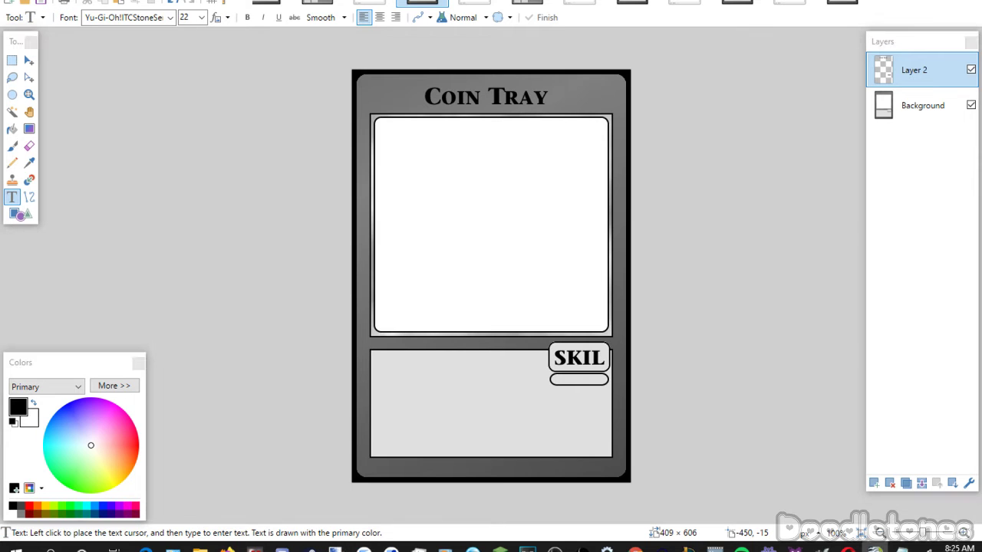
{"action": "left_click", "coordinate": [561, 375]}
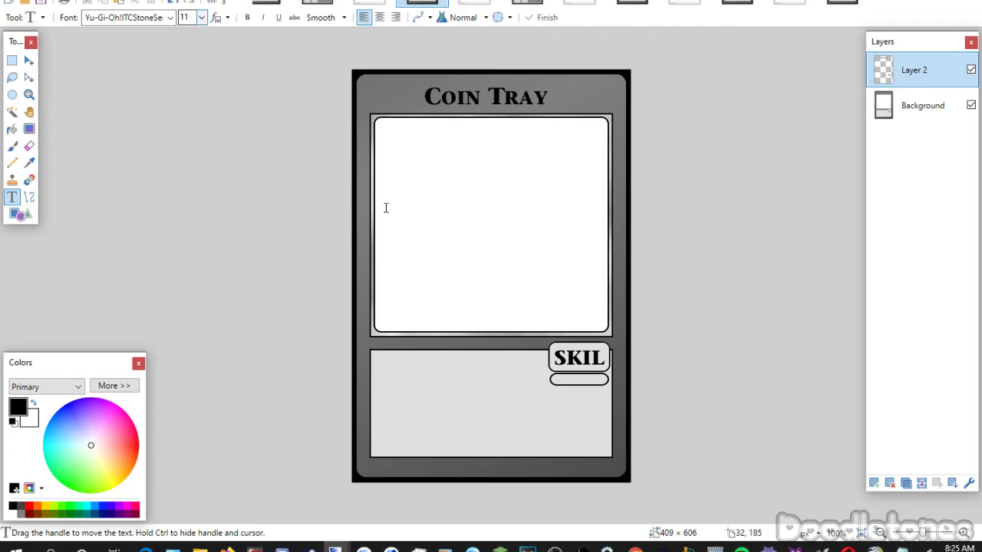
{"action": "type", "text": "Singular"}
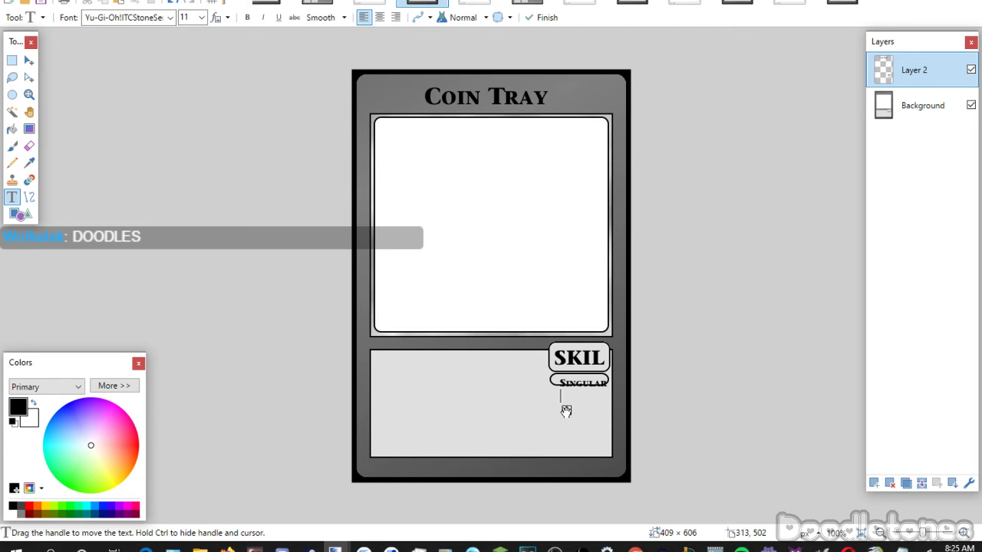
{"action": "left_click_drag", "start_coordinate": [566, 411], "coordinate": [562, 411]}
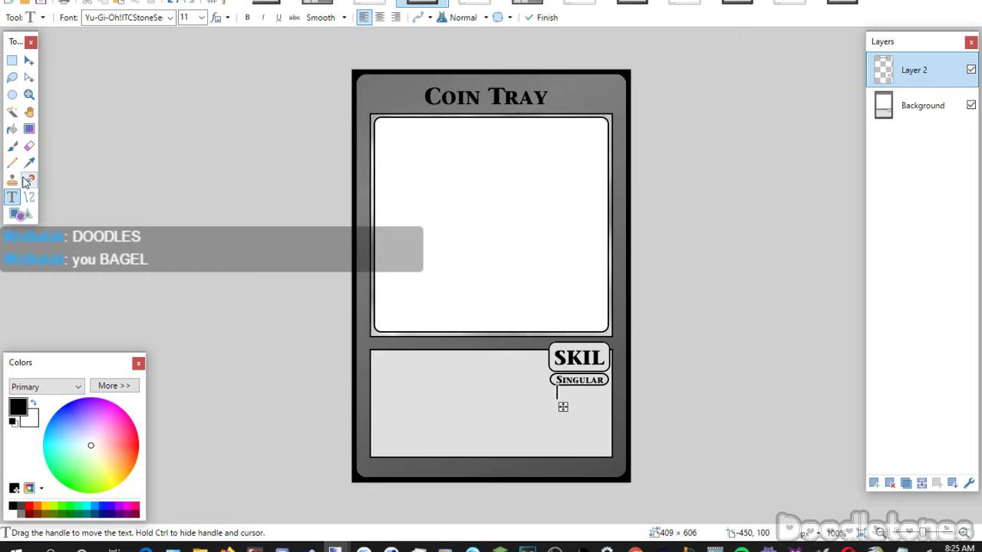
{"action": "left_click", "coordinate": [11, 59]}
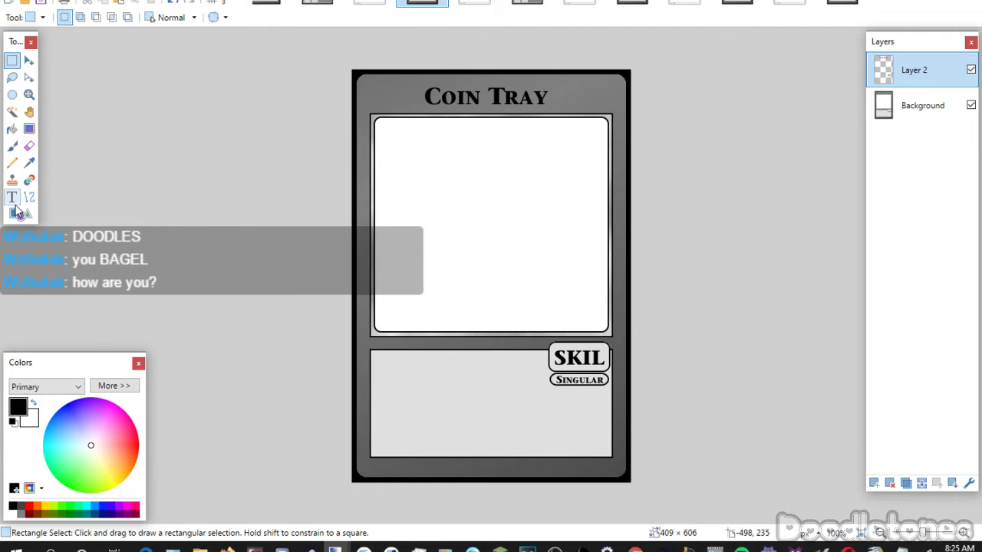
Paste Coin Tray's effect text into the description box in Yu-Gi-Oh! Matrix Book size 11 and break the line after "in your".
{"action": "key", "text": "alt+Tab"}
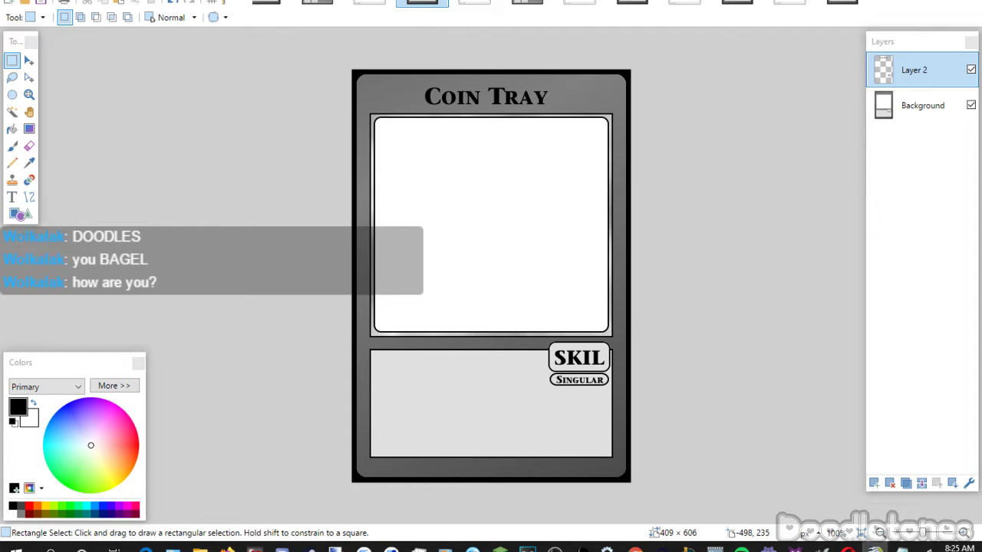
{"action": "left_click", "coordinate": [10, 198]}
{"action": "left_click", "coordinate": [372, 358]}
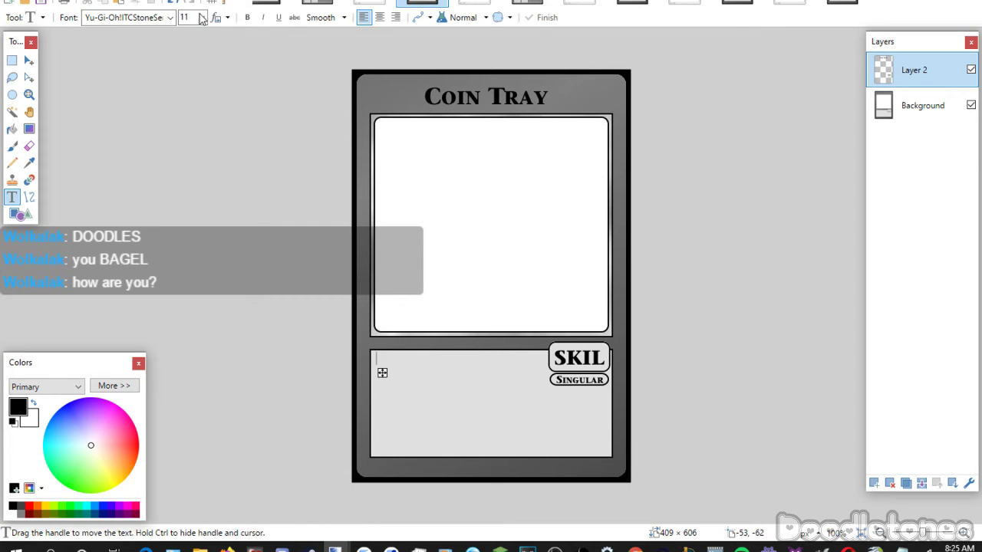
{"action": "left_click", "coordinate": [170, 16]}
{"action": "left_click", "coordinate": [187, 197]}
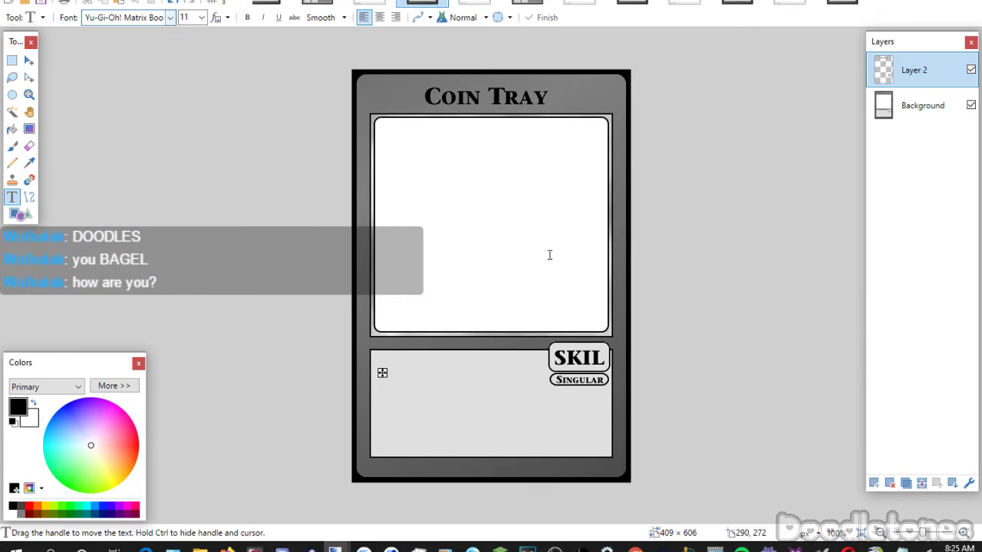
{"action": "key", "text": "ctrl+v"}
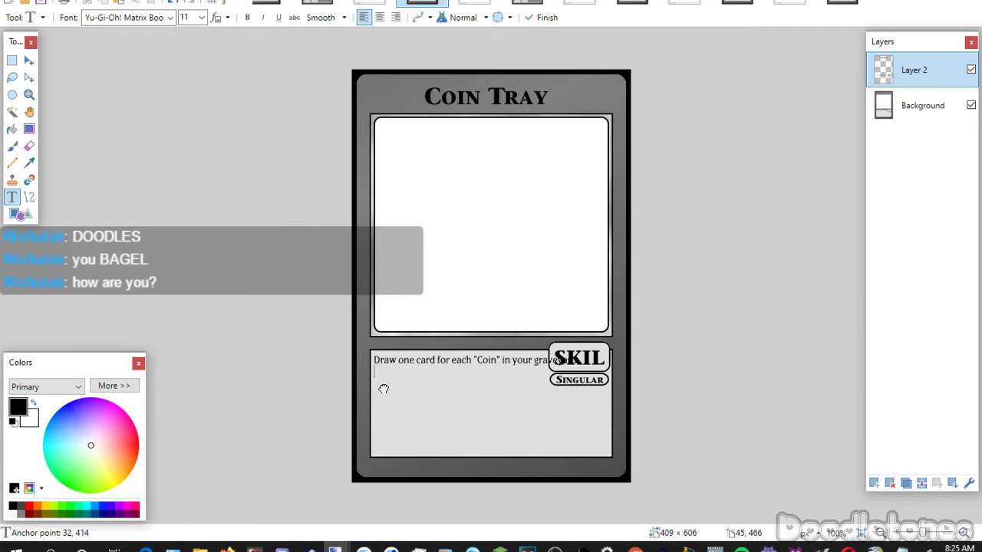
{"action": "left_click_drag", "start_coordinate": [384, 389], "coordinate": [384, 388]}
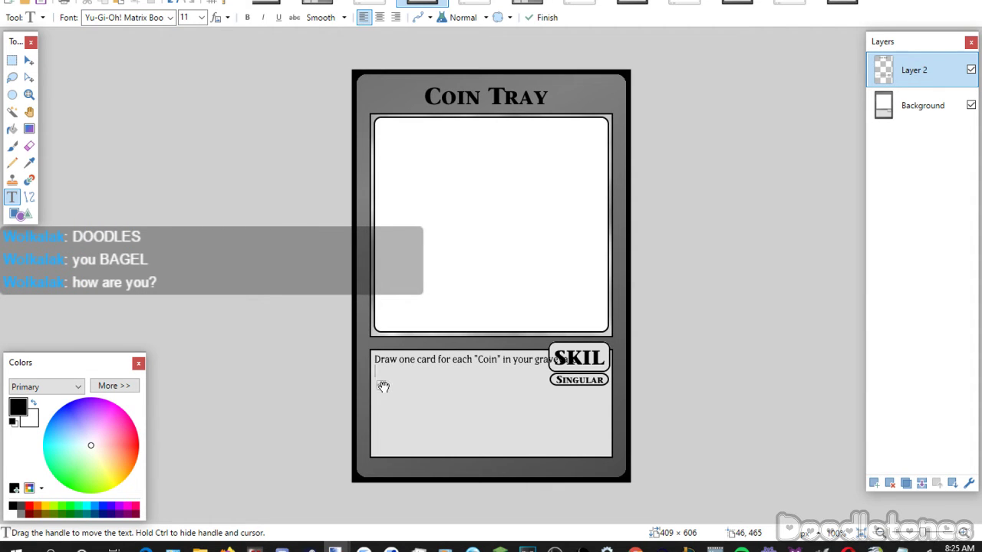
{"action": "left_click", "coordinate": [534, 360]}
{"action": "key", "text": "Return"}
{"action": "left_click", "coordinate": [12, 59]}
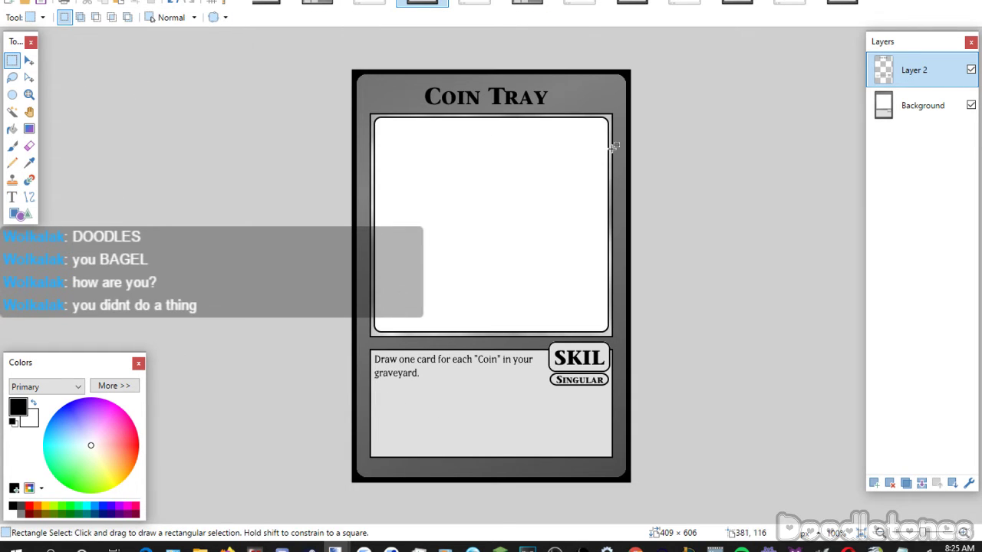
Merge the text layer down, save and close Coin Tray with quality 95 and 4:2:2 chroma subsampling, and switch to its old reference card.
{"action": "left_click", "coordinate": [921, 484]}
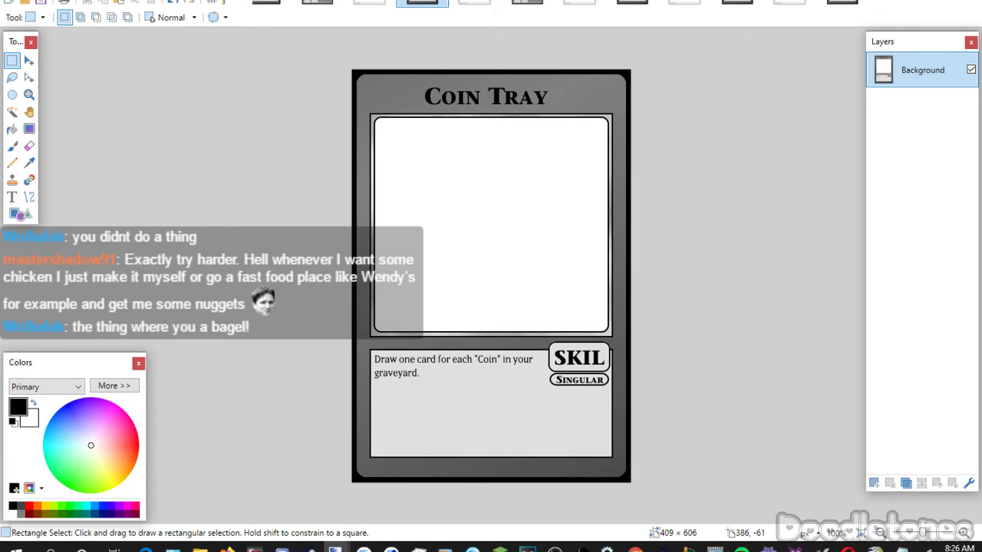
{"action": "key", "text": "ctrl+w"}
{"action": "left_click", "coordinate": [391, 296]}
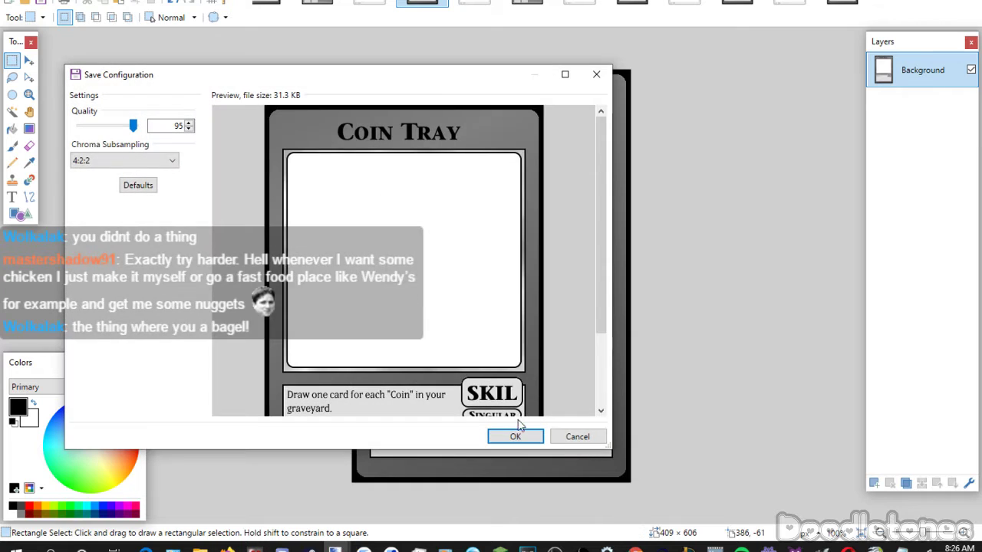
{"action": "left_click", "coordinate": [513, 437]}
{"action": "left_click", "coordinate": [376, 3]}
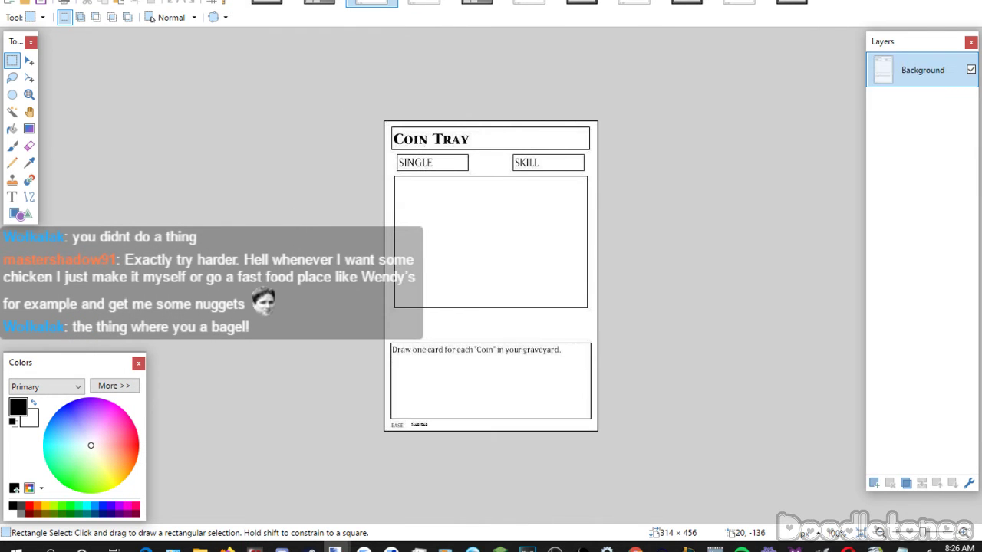
Close the Coin Tray reference, and rotate the Danny, the Power Absorber reference 90° clockwise and enlarge it to 150%.
{"action": "key", "text": "ctrl+w"}
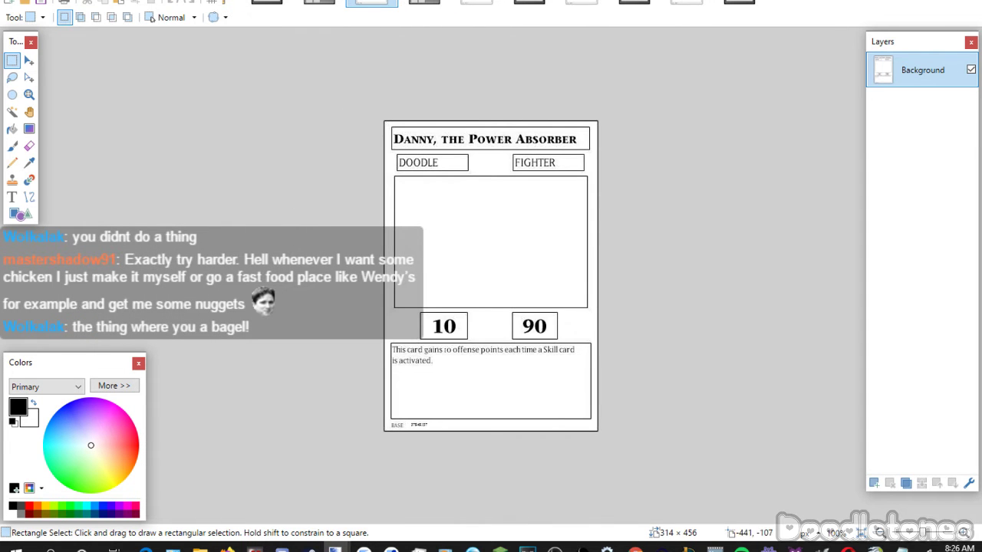
{"action": "key", "text": "alt+Tab"}
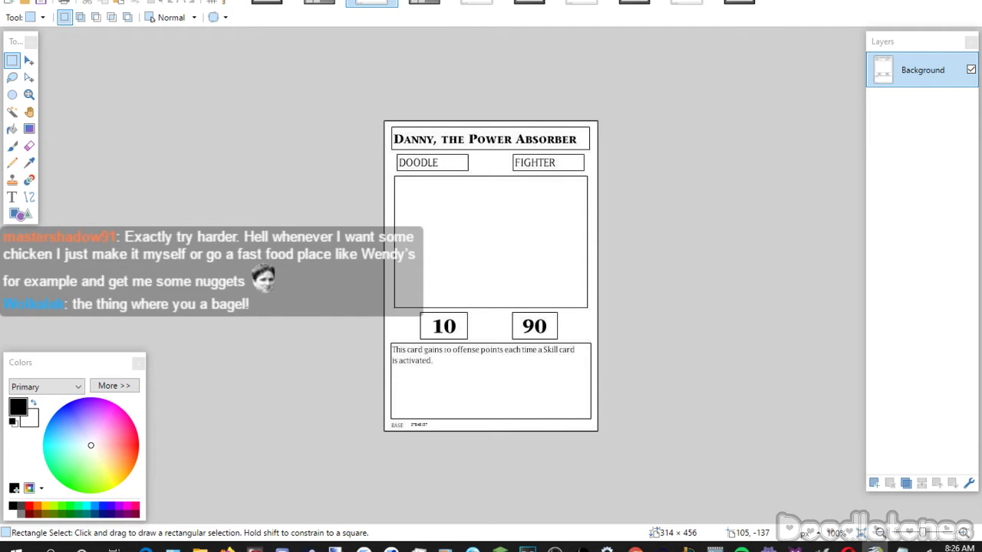
{"action": "left_click", "coordinate": [84, 2]}
{"action": "left_click", "coordinate": [107, 88]}
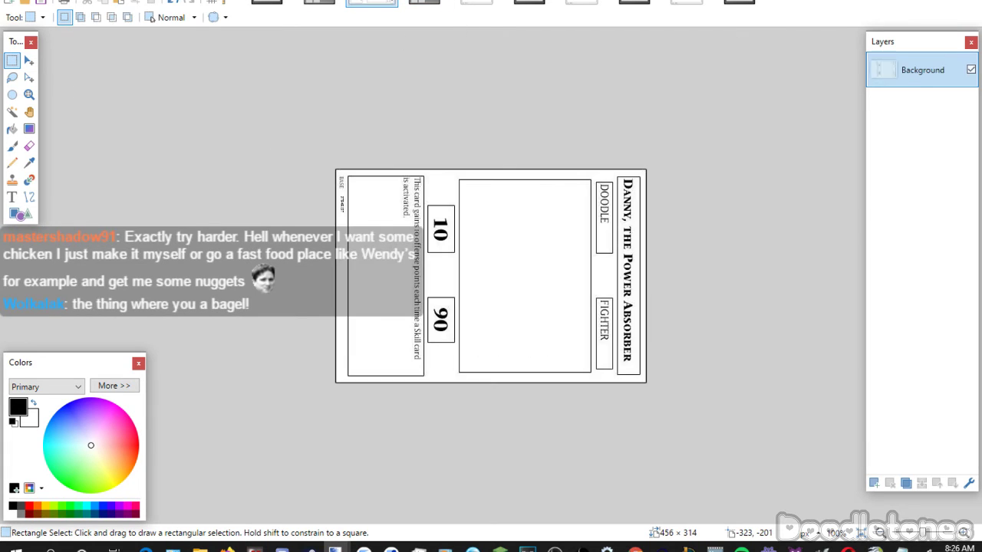
{"action": "left_click", "coordinate": [84, 1]}
{"action": "left_click", "coordinate": [108, 15]}
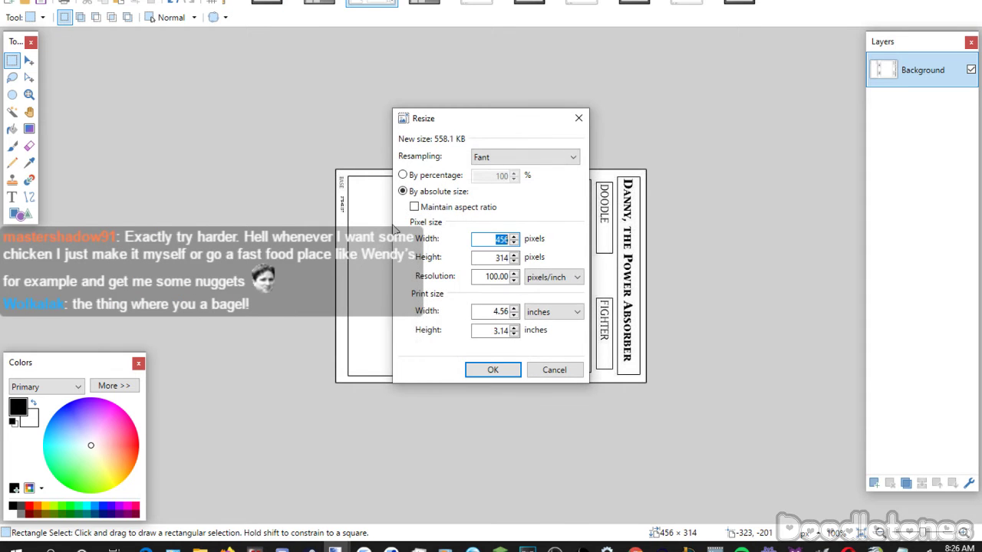
{"action": "left_click", "coordinate": [441, 178]}
{"action": "type", "text": "150"}
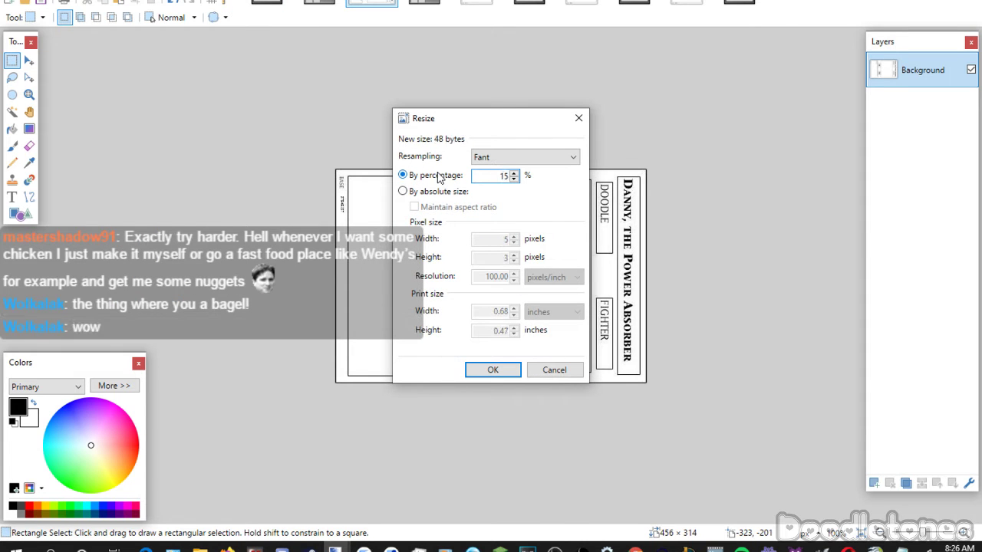
{"action": "left_click", "coordinate": [493, 369]}
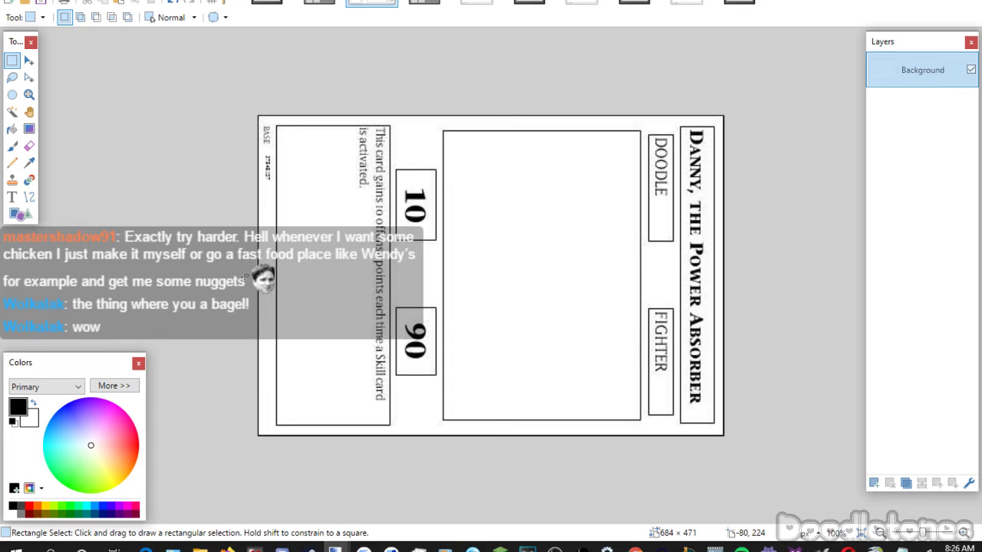
Paste the title "Danny, the Power Absorber" as text on a new layer in Yu-Gi-Oh! ITCStoneSerifSmallCaps size 26.
{"action": "left_click", "coordinate": [12, 196]}
{"action": "left_click", "coordinate": [170, 17]}
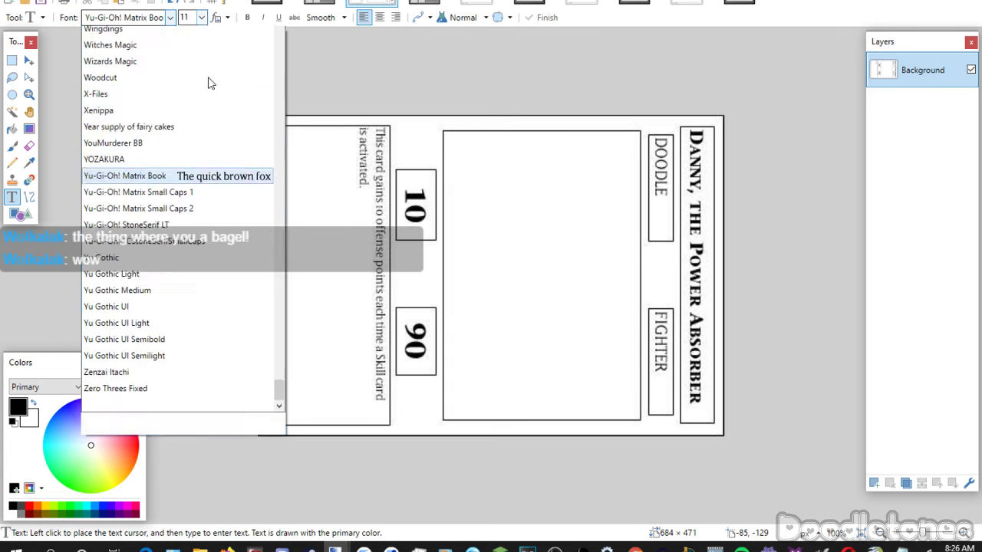
{"action": "left_click", "coordinate": [209, 260]}
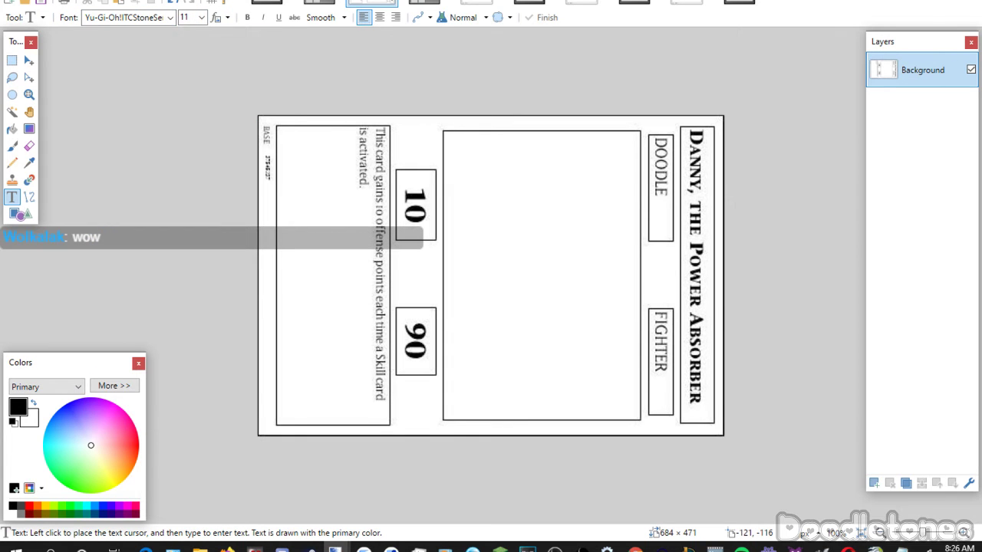
{"action": "left_click", "coordinate": [201, 17]}
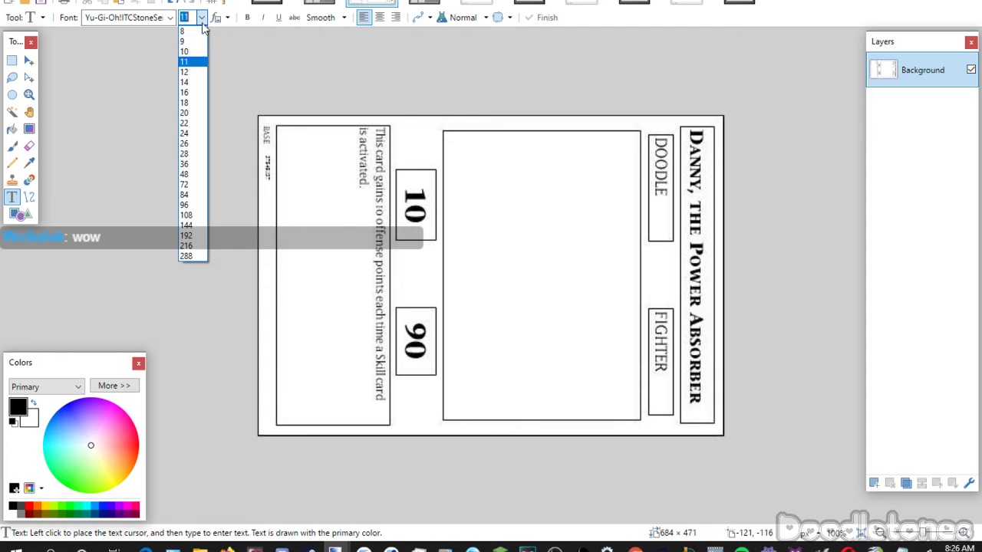
{"action": "left_click", "coordinate": [186, 144]}
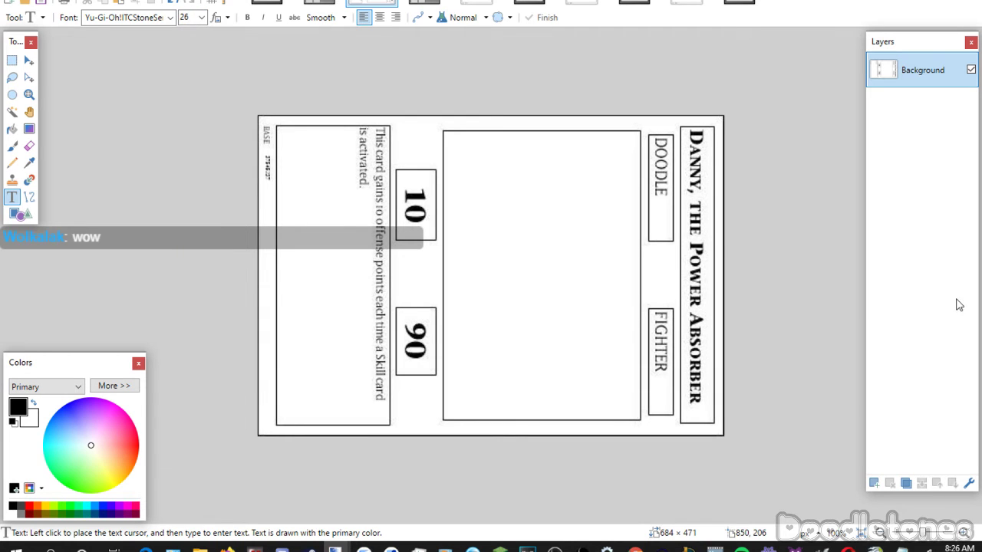
{"action": "left_click", "coordinate": [875, 485]}
{"action": "left_click", "coordinate": [329, 240]}
{"action": "type", "text": "Danny, the Power Absorber"}
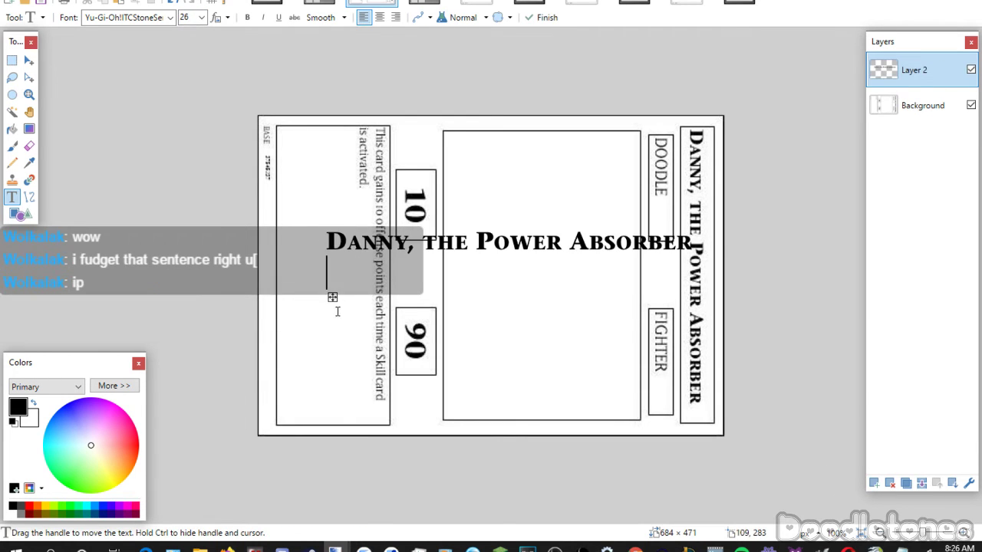
Move the title onto a new layer of the blank card template, keeping the canvas size, and narrow it to fit the name bar.
{"action": "left_click", "coordinate": [11, 59]}
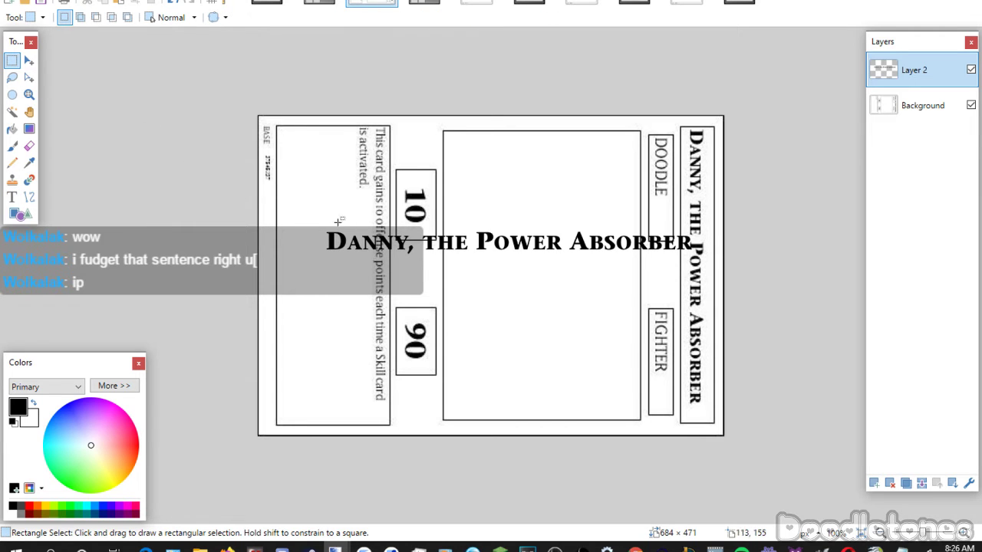
{"action": "left_click_drag", "start_coordinate": [316, 224], "coordinate": [699, 260]}
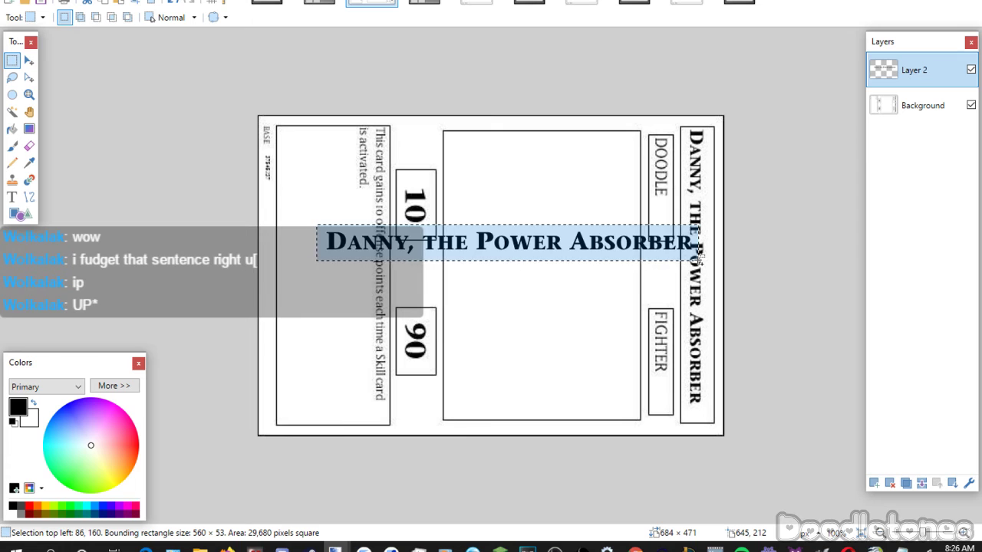
{"action": "key", "text": "ctrl+x"}
{"action": "key", "text": "ctrl+Tab"}
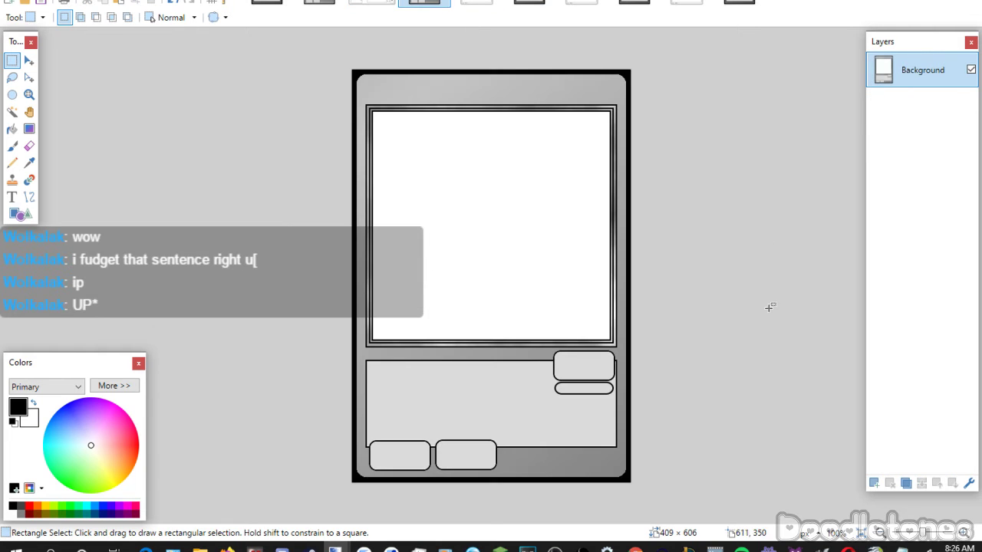
{"action": "left_click", "coordinate": [873, 484]}
{"action": "key", "text": "ctrl+v"}
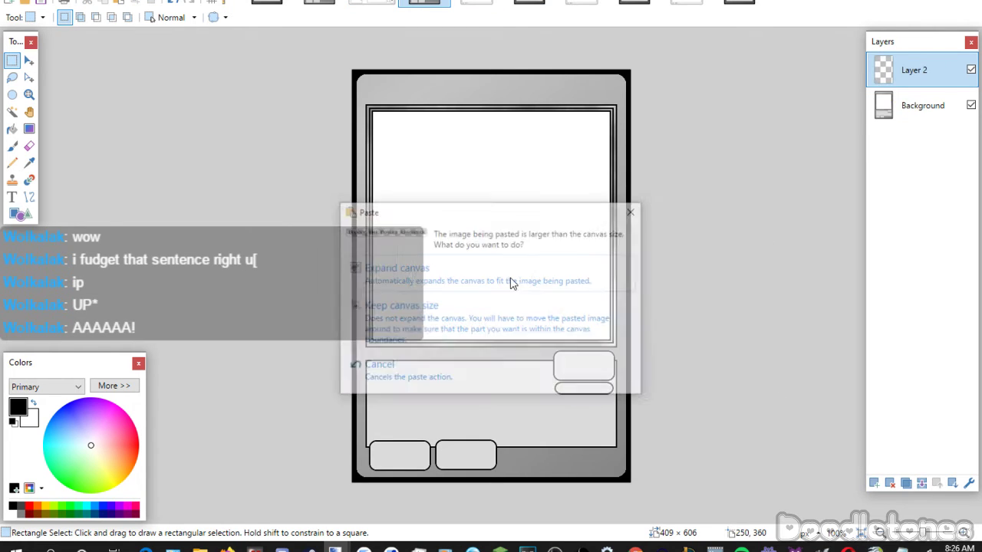
{"action": "left_click", "coordinate": [417, 324]}
{"action": "left_click_drag", "start_coordinate": [765, 210], "coordinate": [579, 95]}
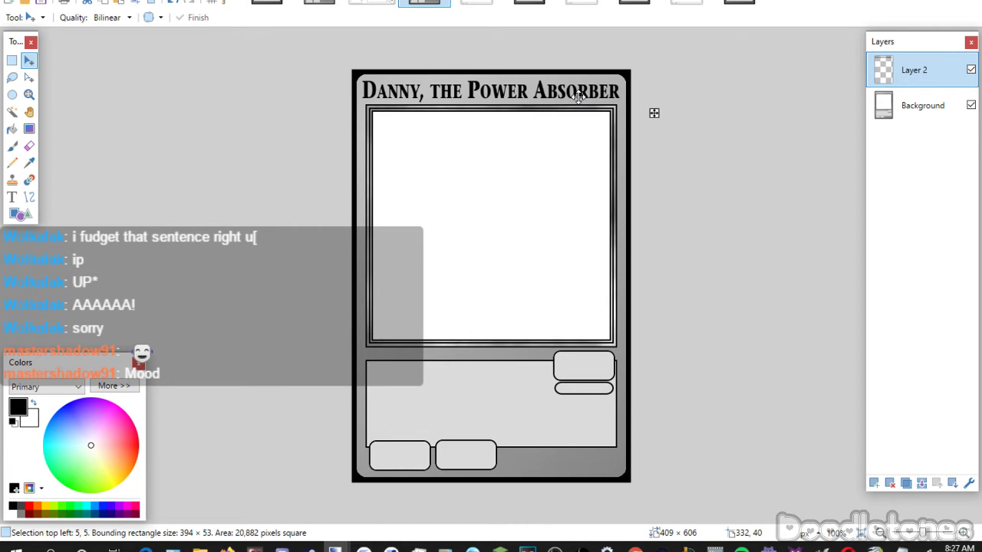
{"action": "left_click", "coordinate": [11, 63]}
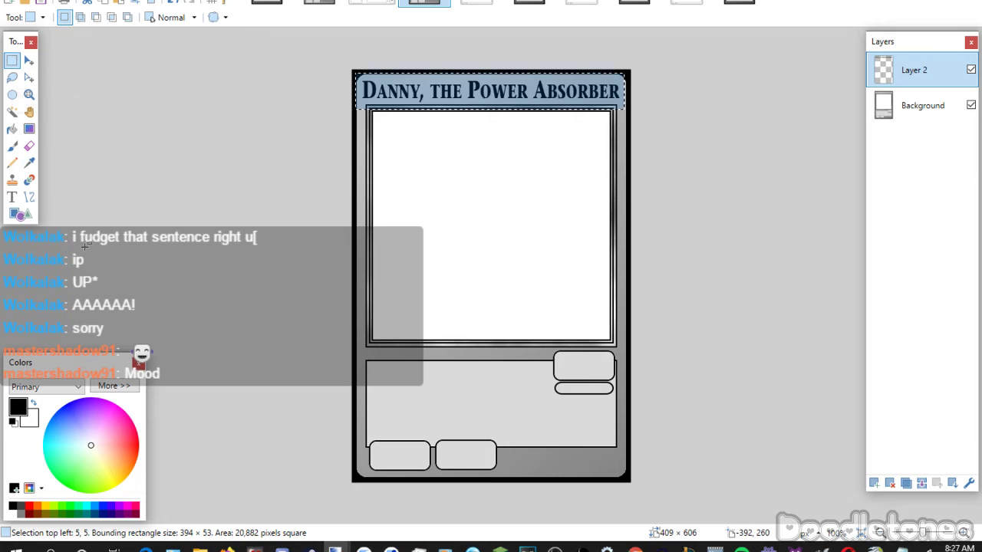
Add the type label "FIGH" at size 22 and center it inside the larger rounded box beside the description.
{"action": "left_click", "coordinate": [13, 197]}
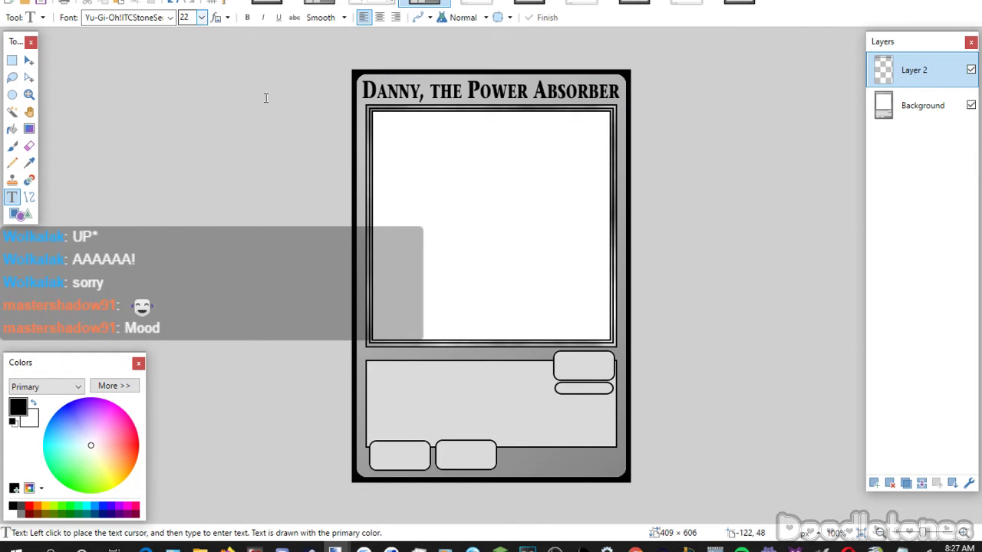
{"action": "left_click", "coordinate": [562, 368]}
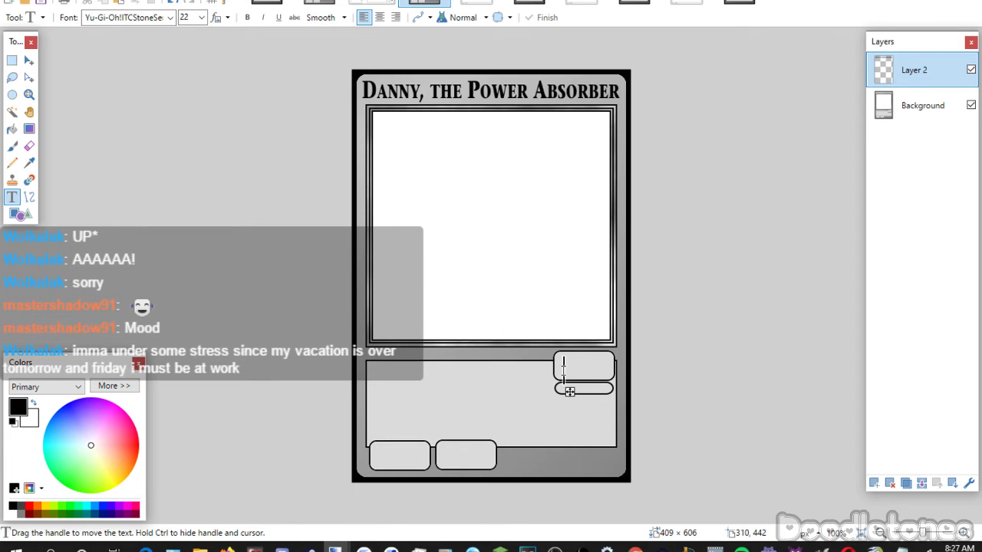
{"action": "type", "text": "FIGH"}
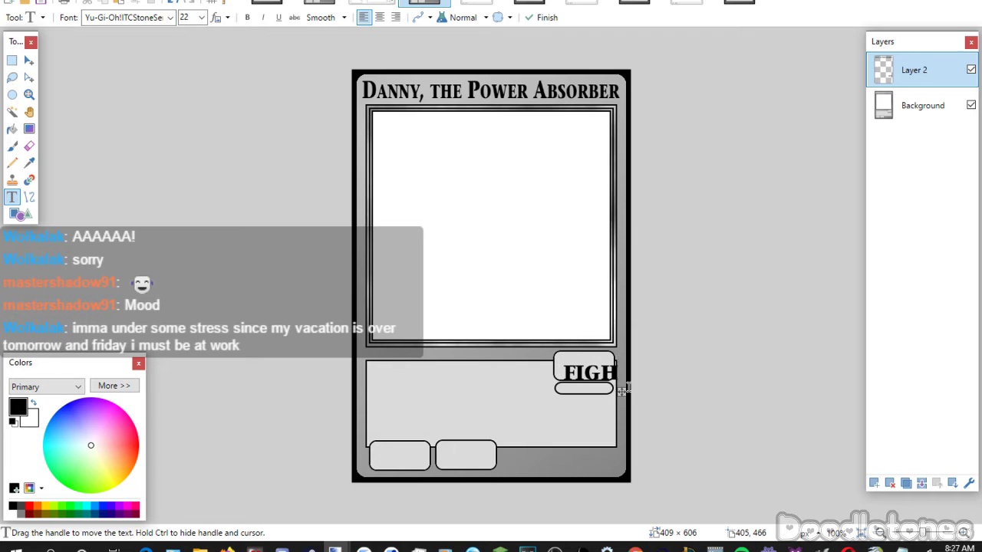
{"action": "left_click_drag", "start_coordinate": [622, 394], "coordinate": [618, 387]}
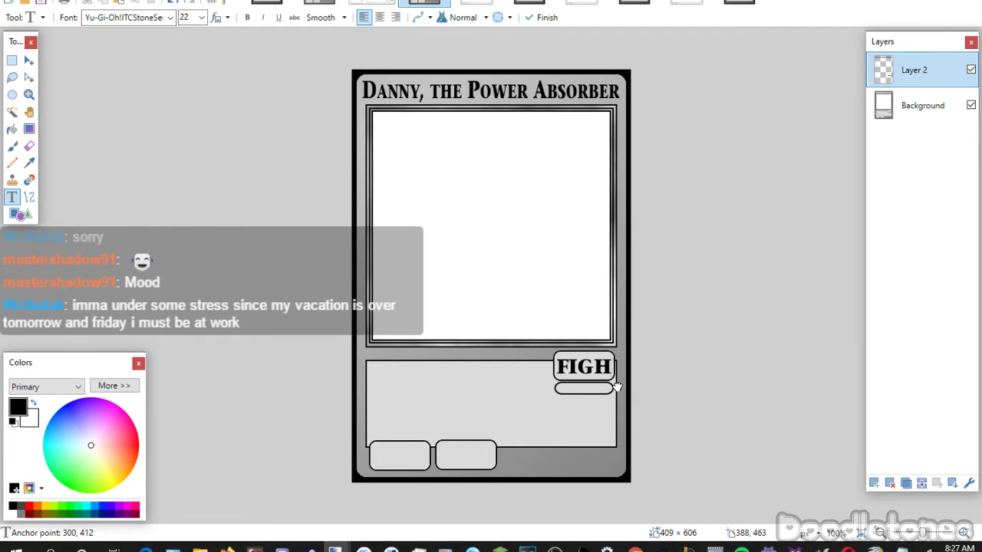
{"action": "left_click_drag", "start_coordinate": [618, 388], "coordinate": [618, 387]}
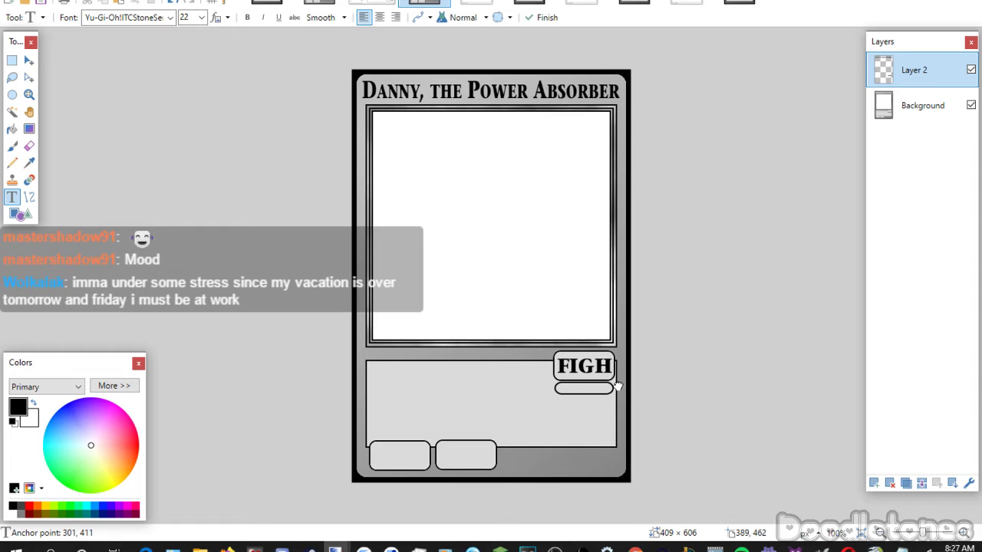
Add the label "Doodle" at size 11 and fit it inside the small rounded box below the type label.
{"action": "left_click", "coordinate": [575, 413]}
{"action": "scroll", "coordinate": [198, 22], "scroll_direction": "up", "scroll_amount": 3}
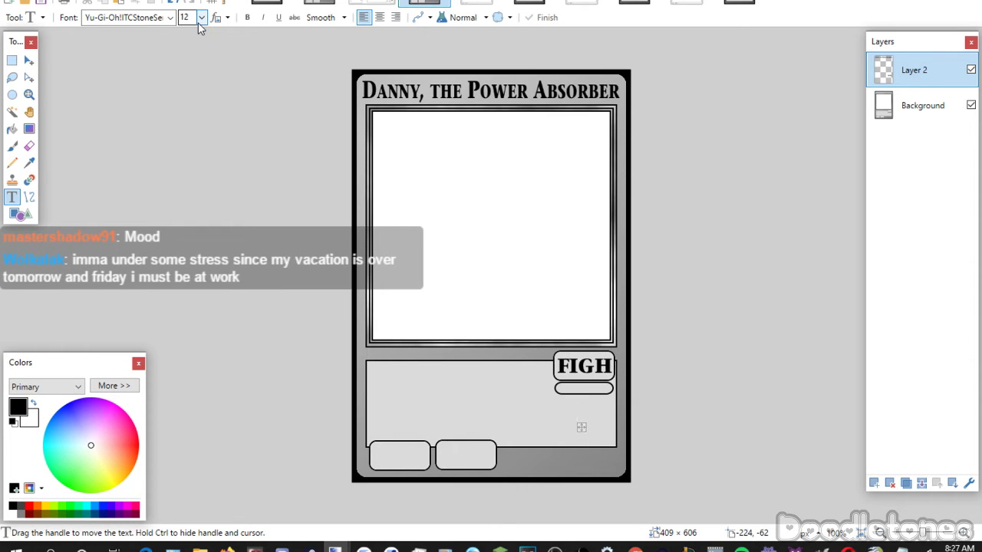
{"action": "scroll", "coordinate": [198, 22], "scroll_direction": "down", "scroll_amount": 1}
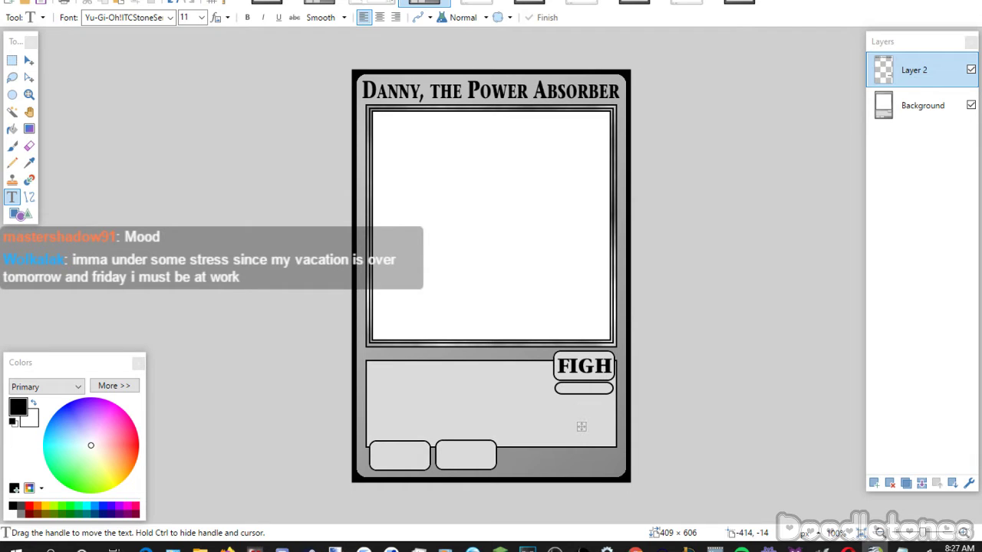
{"action": "mouse_move", "coordinate": [581, 426]}
{"action": "left_mouse_down"}
{"action": "mouse_move", "coordinate": [570, 407]}
{"action": "mouse_move", "coordinate": [569, 421]}
{"action": "left_mouse_up"}
{"action": "key", "text": "ctrl+v"}
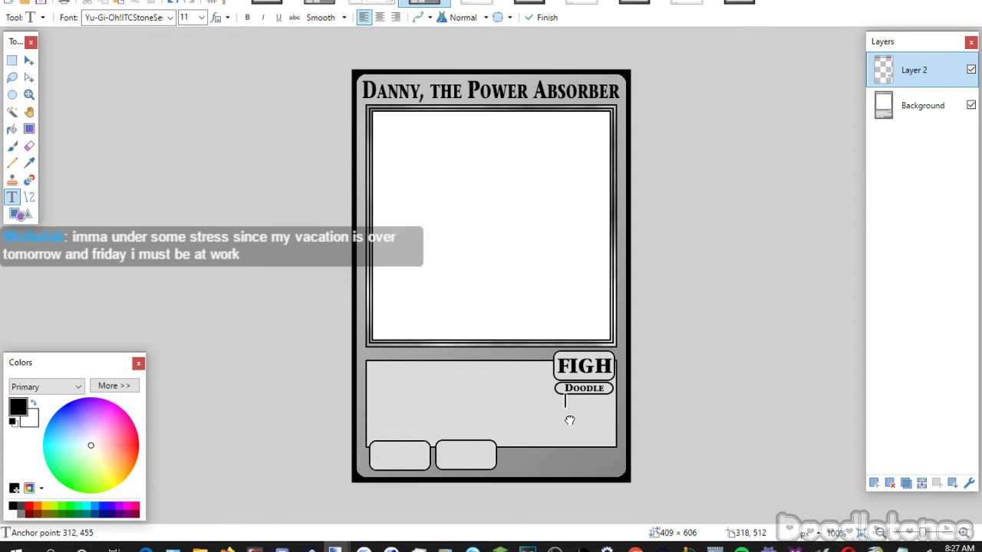
Add the stats "10" and "90" at size 28, centering each in its own rounded box below the description.
{"action": "left_click", "coordinate": [414, 396]}
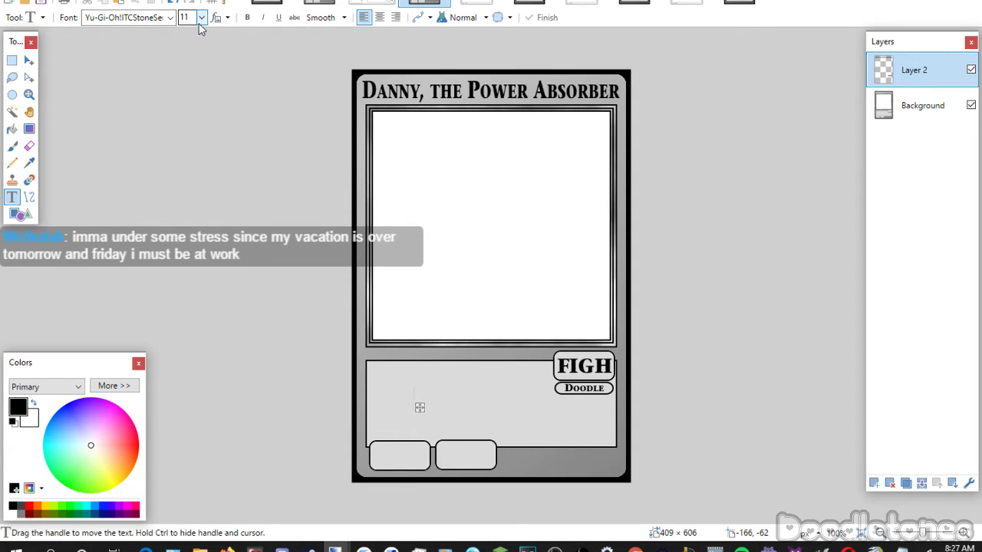
{"action": "scroll", "coordinate": [199, 24], "scroll_direction": "down", "scroll_amount": 9}
{"action": "type", "text": "10"}
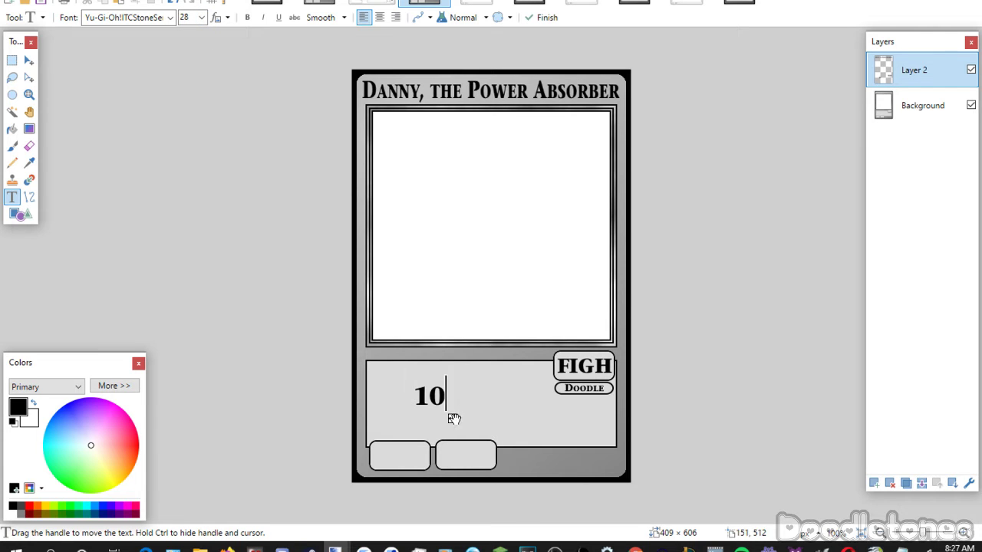
{"action": "left_click_drag", "start_coordinate": [452, 418], "coordinate": [425, 481]}
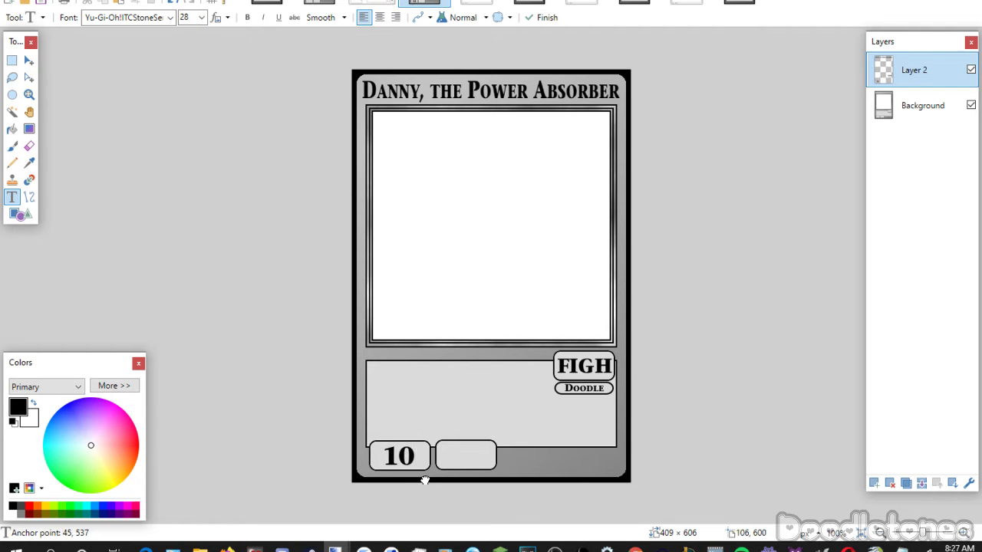
{"action": "left_click", "coordinate": [480, 451]}
{"action": "type", "text": "90"}
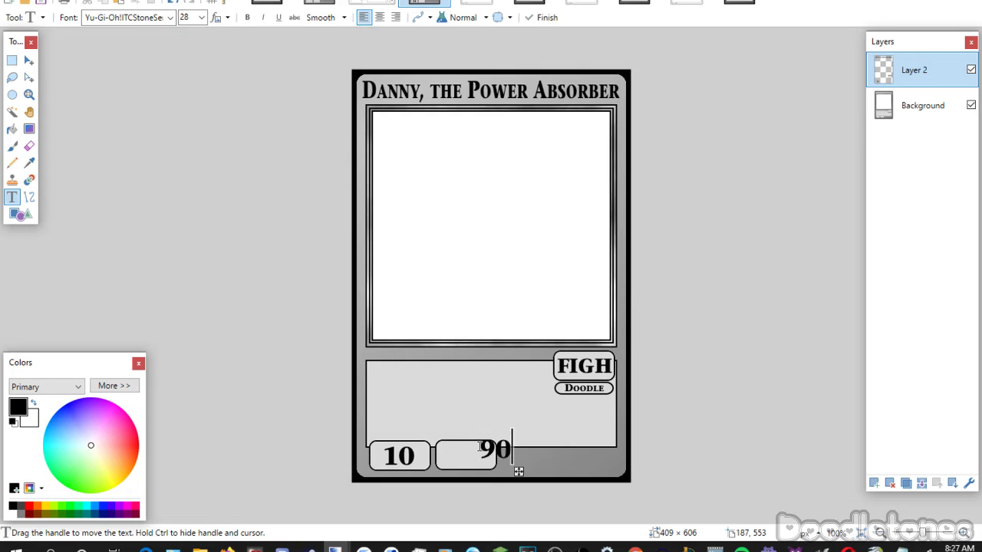
{"action": "left_click_drag", "start_coordinate": [518, 473], "coordinate": [488, 477]}
Paste Danny's effect text into the description box in Yu-Gi-Oh! Matrix Book size 11 and break the line after "each".
{"action": "left_click", "coordinate": [411, 382]}
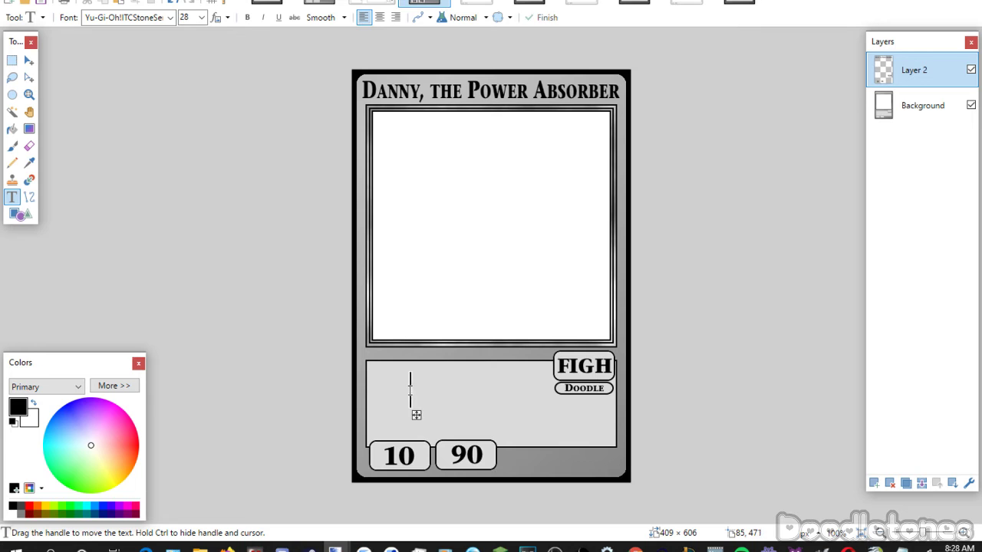
{"action": "left_click", "coordinate": [170, 17]}
{"action": "left_click", "coordinate": [153, 198]}
{"action": "scroll", "coordinate": [204, 20], "scroll_direction": "up", "scroll_amount": 6}
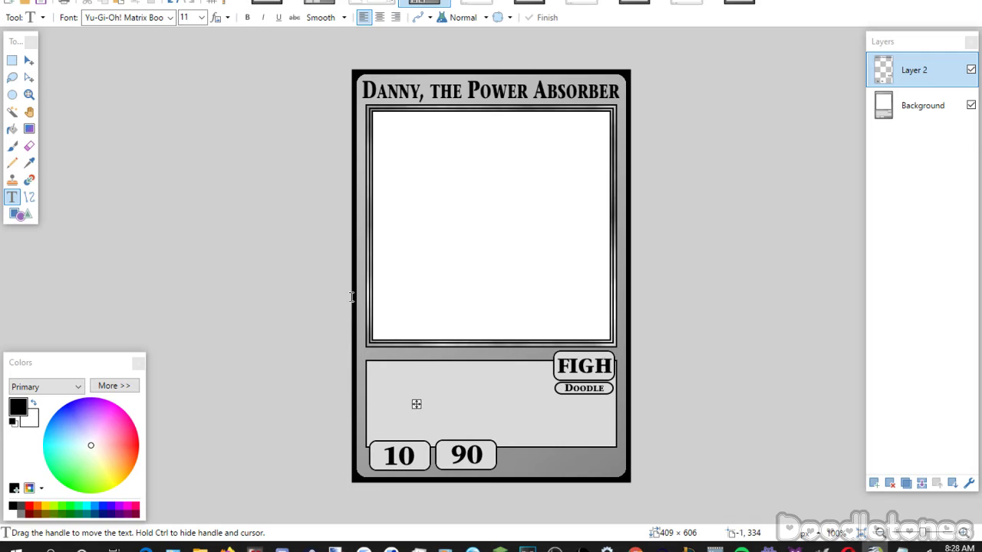
{"action": "key", "text": "alt+Tab"}
{"action": "key", "text": "ctrl+v"}
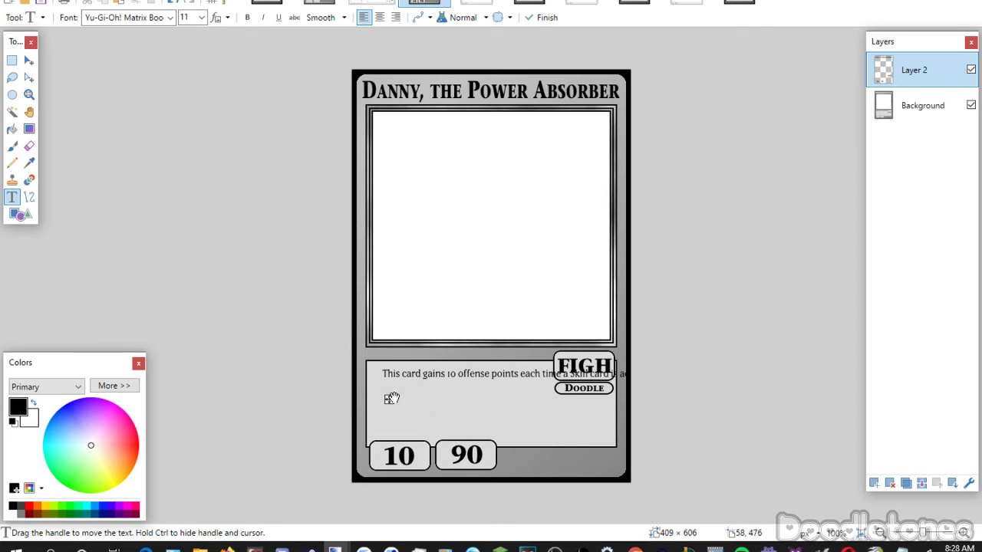
{"action": "left_click_drag", "start_coordinate": [389, 400], "coordinate": [379, 401]}
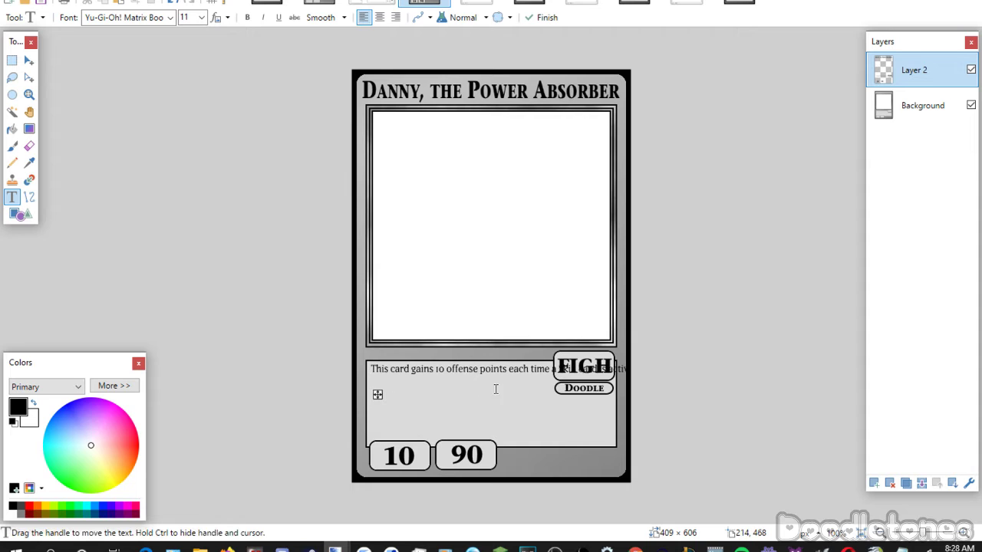
{"action": "left_click", "coordinate": [533, 369]}
{"action": "key", "text": "Return"}
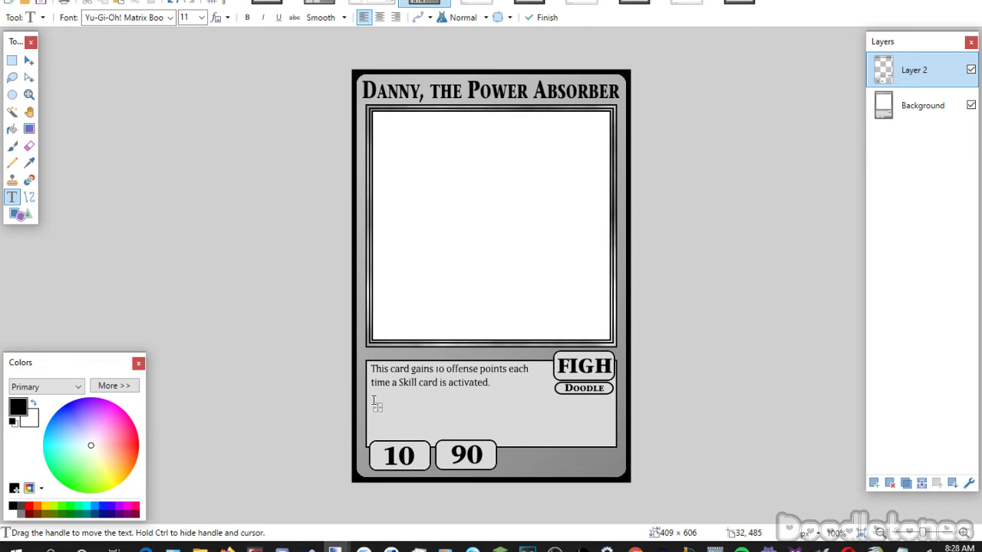
{"action": "left_click_drag", "start_coordinate": [376, 408], "coordinate": [376, 410]}
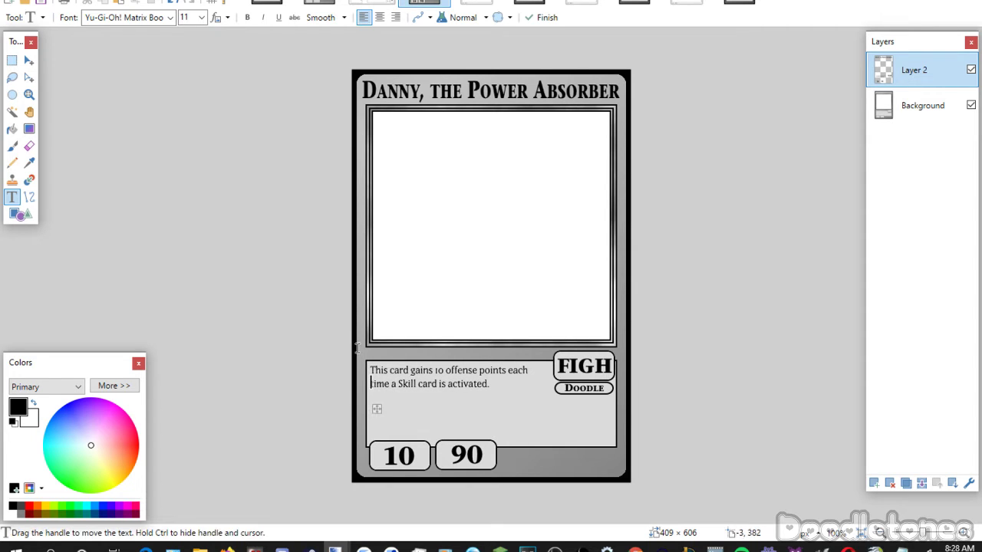
Merge Danny's text layer into the background and close the image of the old Danny card.
{"action": "left_click", "coordinate": [11, 62]}
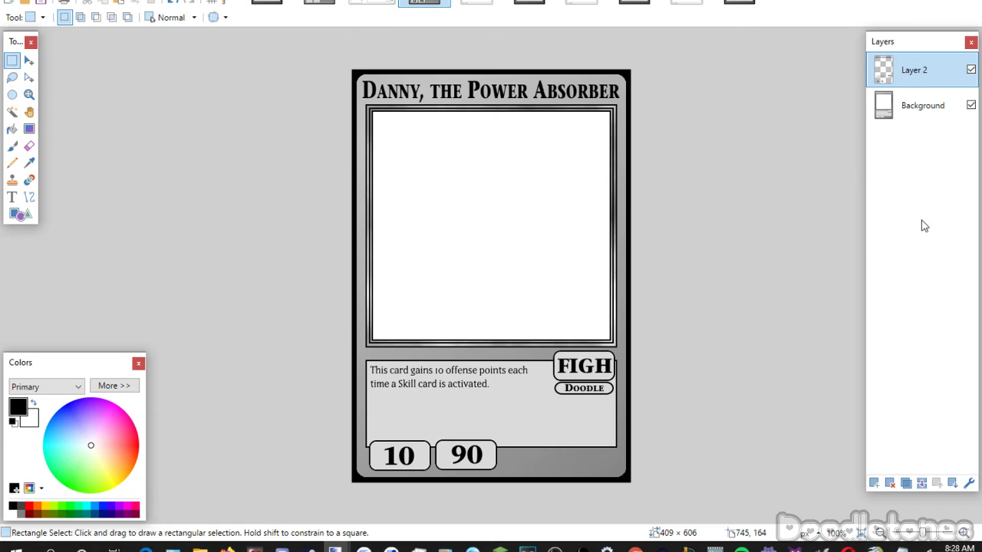
{"action": "left_click", "coordinate": [921, 483]}
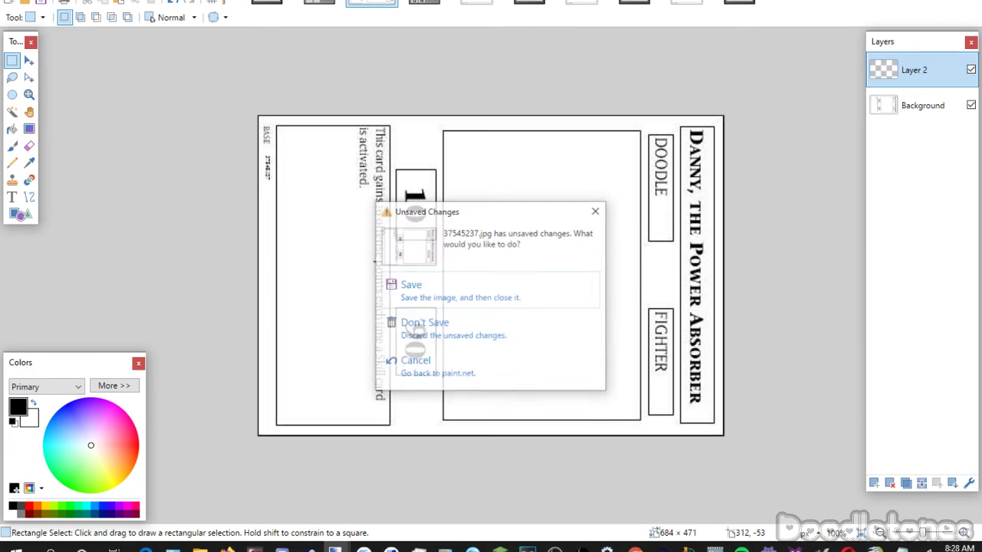
{"action": "key", "text": "ctrl+w"}
{"action": "left_click", "coordinate": [414, 331]}
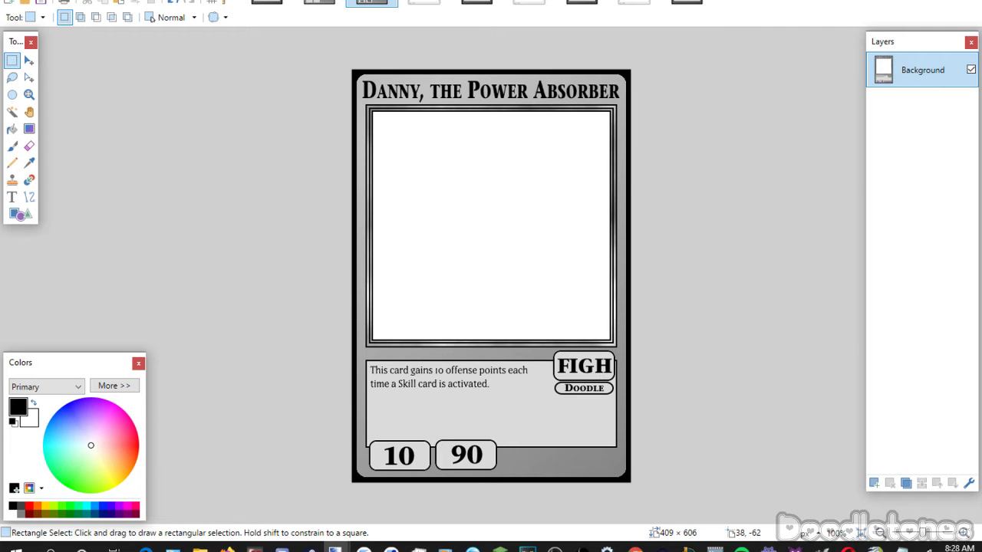
Close the finished Danny, the Power Absorber card, saving its changes at quality 95 with 4:2:2 chroma subsampling.
{"action": "key", "text": "ctrl+w"}
{"action": "left_click", "coordinate": [409, 311]}
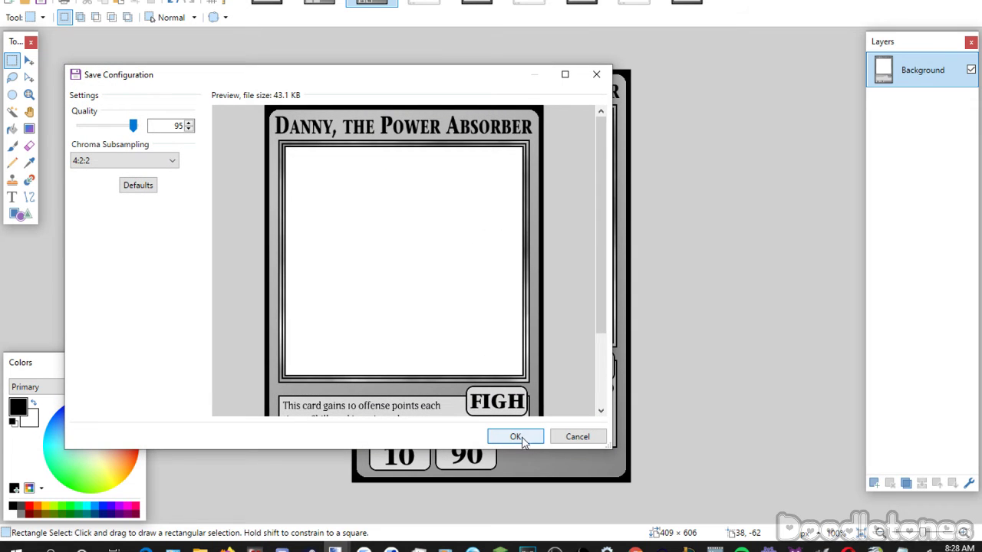
{"action": "left_click", "coordinate": [516, 437]}
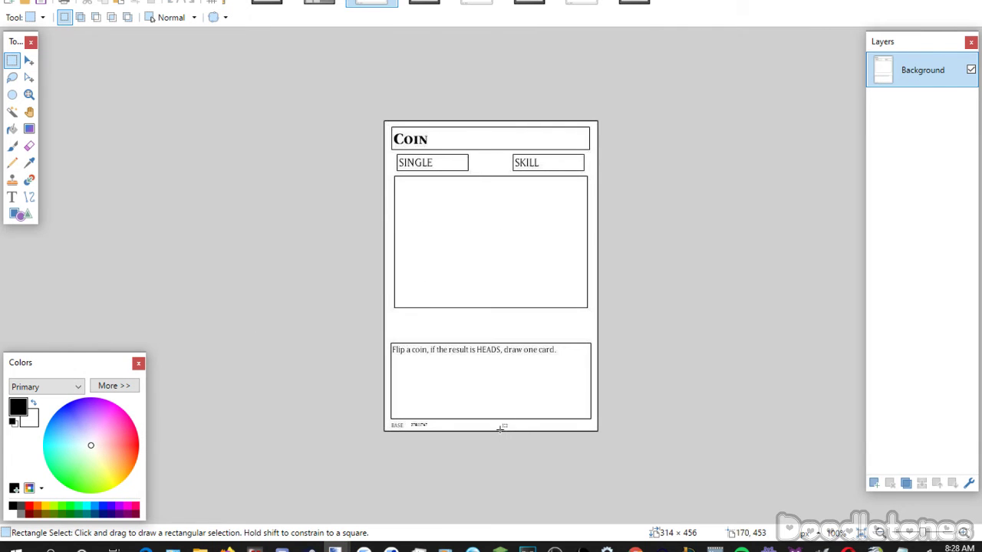
Add the title "Coin" to the blank dark template in Yu-Gi-Oh!ITCStoneSerifSmallCaps size 26, centered above the artwork frame.
{"action": "left_click", "coordinate": [419, 3]}
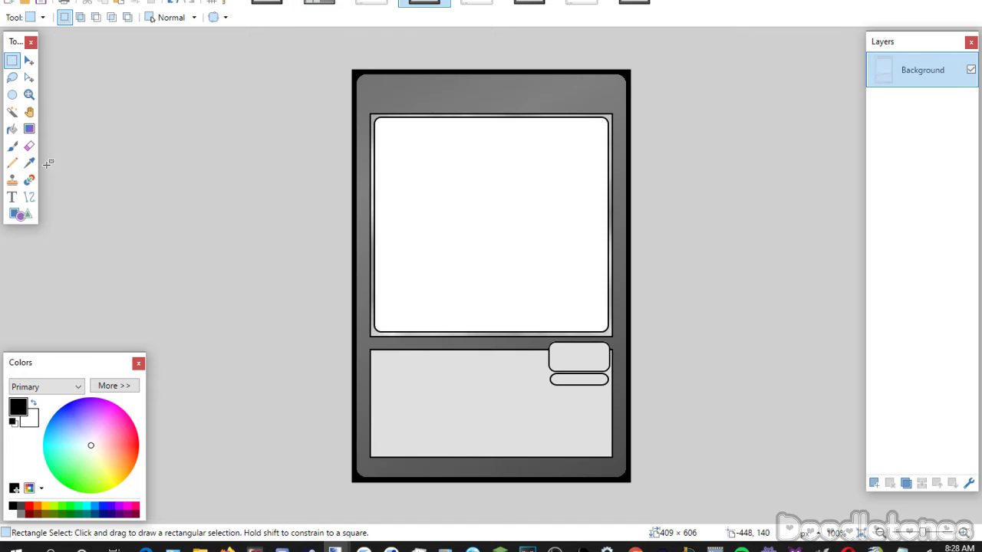
{"action": "left_click", "coordinate": [11, 197]}
{"action": "left_click", "coordinate": [170, 17]}
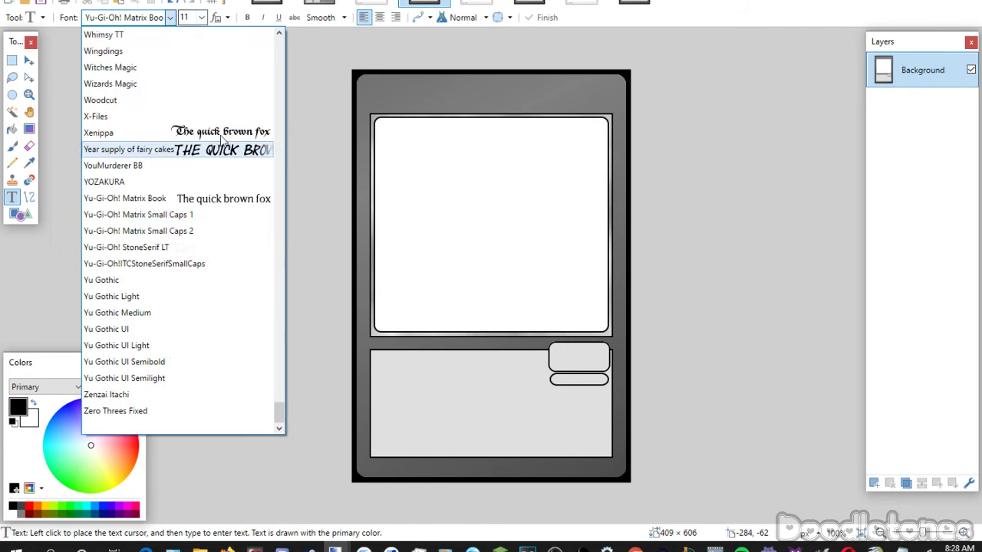
{"action": "left_click", "coordinate": [195, 263]}
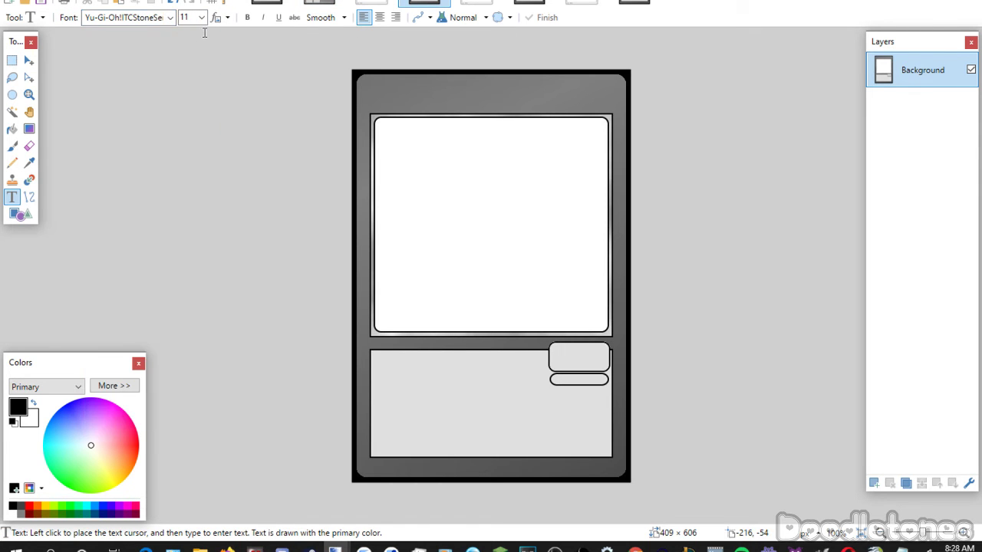
{"action": "scroll", "coordinate": [203, 17], "scroll_direction": "down", "scroll_amount": 3}
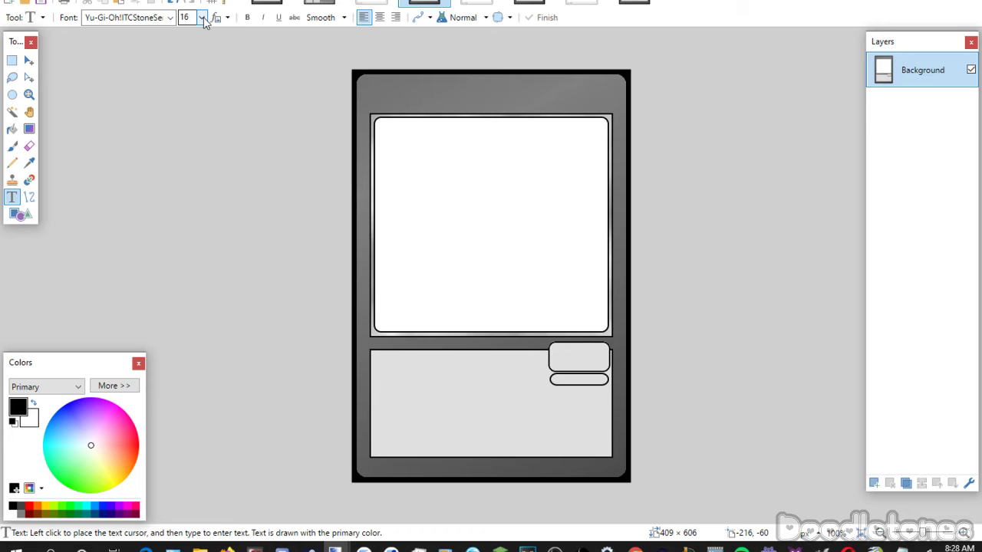
{"action": "left_click", "coordinate": [447, 123]}
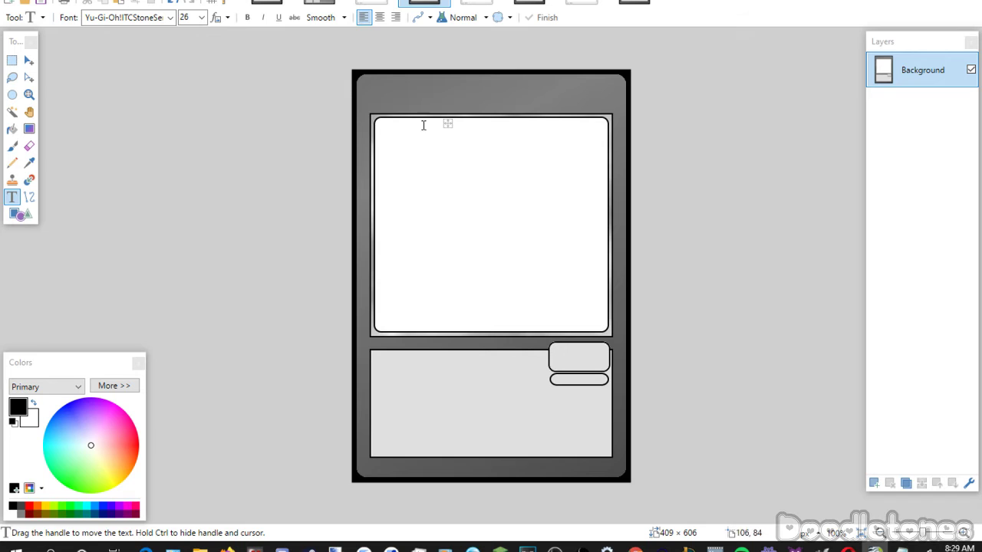
{"action": "left_click", "coordinate": [448, 123]}
{"action": "type", "text": "Coin"}
{"action": "left_click_drag", "start_coordinate": [444, 150], "coordinate": [466, 155]}
Add the type label "SKIL" at size 22 and center it in the Coin card's larger rounded box.
{"action": "left_click", "coordinate": [551, 364]}
{"action": "scroll", "coordinate": [198, 19], "scroll_direction": "up", "scroll_amount": 2}
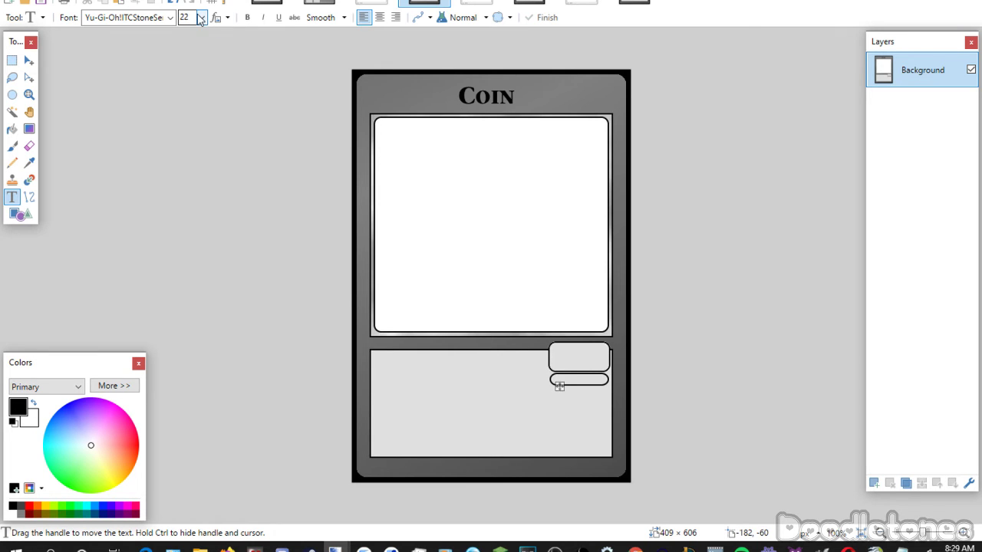
{"action": "type", "text": "SKIL"}
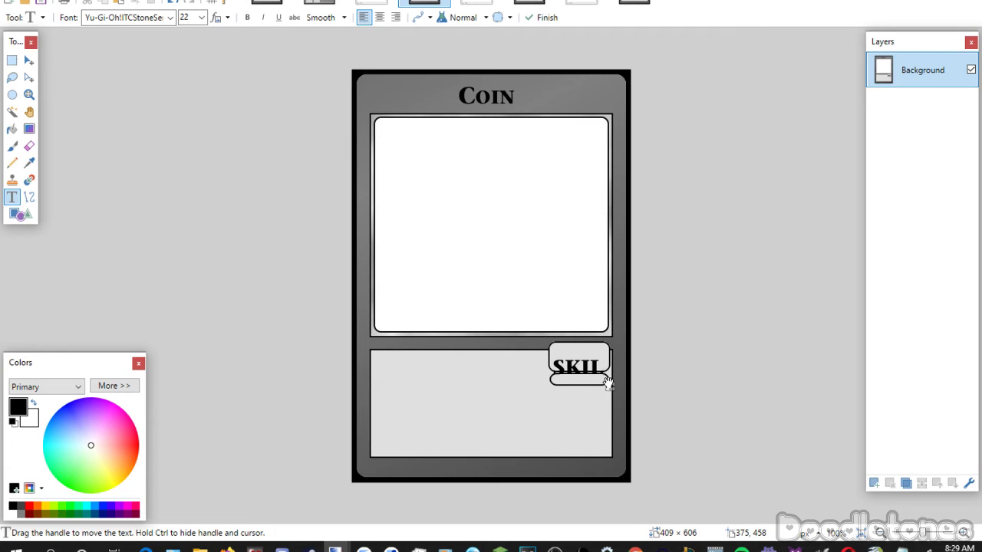
{"action": "left_click_drag", "start_coordinate": [610, 386], "coordinate": [611, 376]}
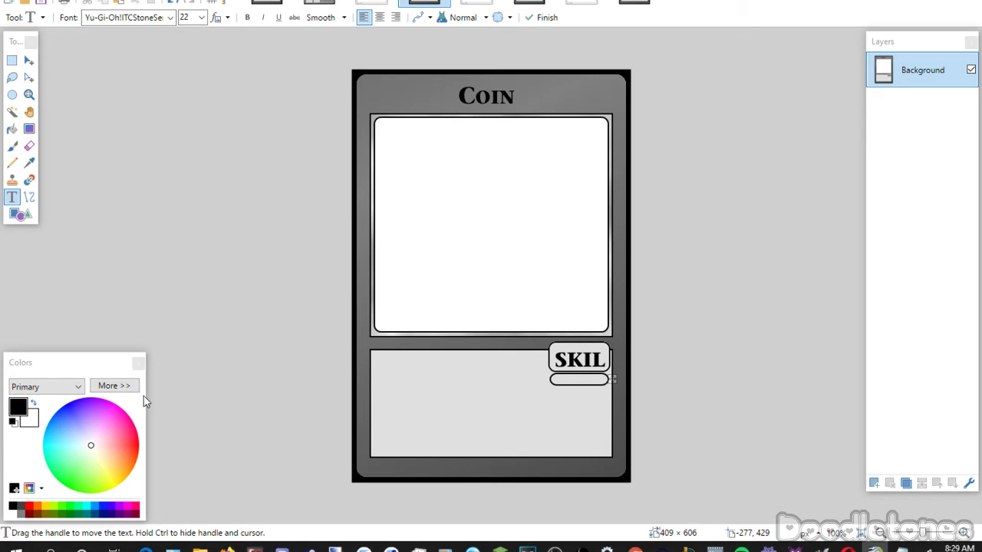
Add the label "Singular" at size 11 and fit it inside the small rounded box under the type label.
{"action": "left_click", "coordinate": [499, 410]}
{"action": "scroll", "coordinate": [199, 19], "scroll_direction": "down", "scroll_amount": 3}
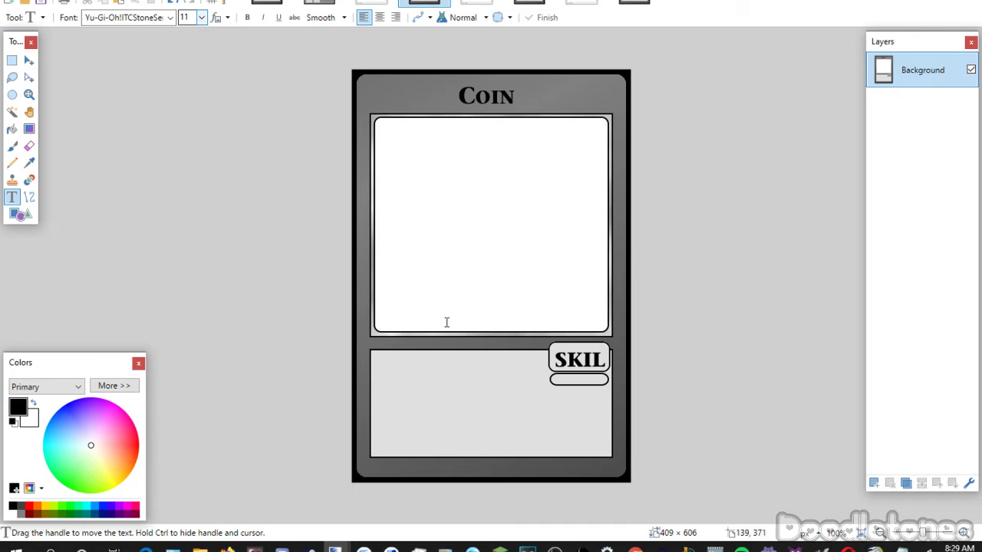
{"action": "type", "text": "Singular"}
{"action": "key", "text": "Return"}
{"action": "left_click_drag", "start_coordinate": [505, 444], "coordinate": [563, 411]}
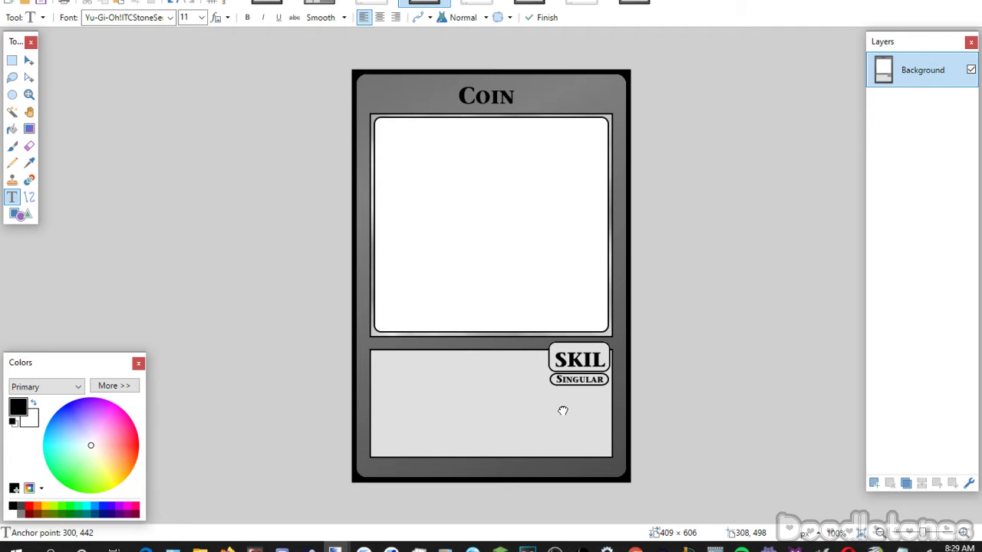
Paste Coin's effect text into the description box in Yu-Gi-Oh! Matrix Book size 11 and break the line after "draw".
{"action": "left_click", "coordinate": [421, 383]}
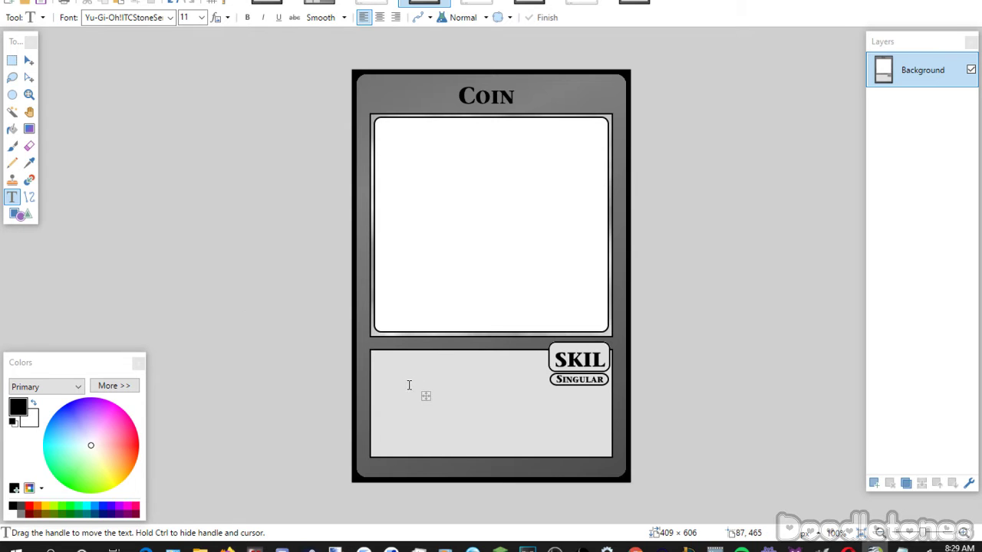
{"action": "left_click_drag", "start_coordinate": [426, 396], "coordinate": [391, 387]}
{"action": "left_click", "coordinate": [164, 18]}
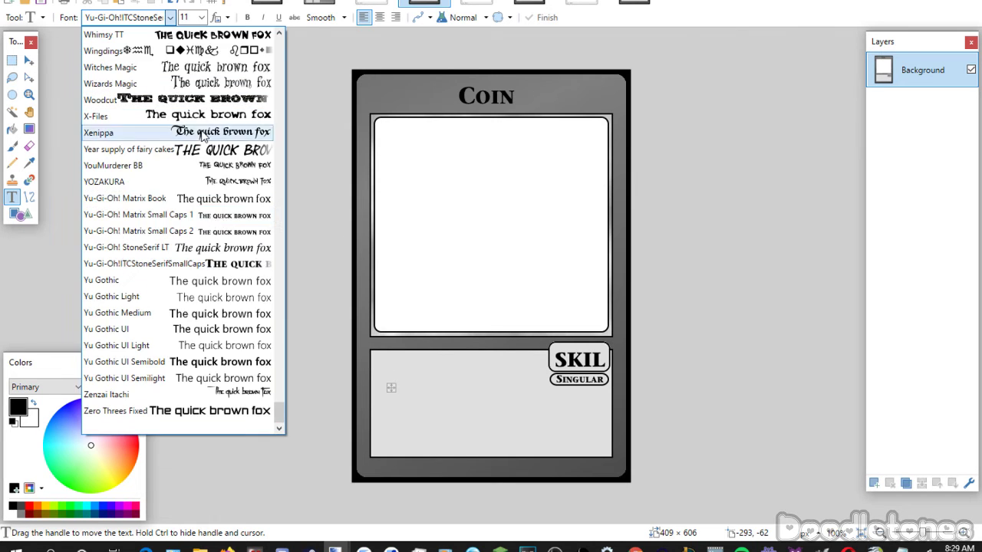
{"action": "left_click", "coordinate": [127, 133]}
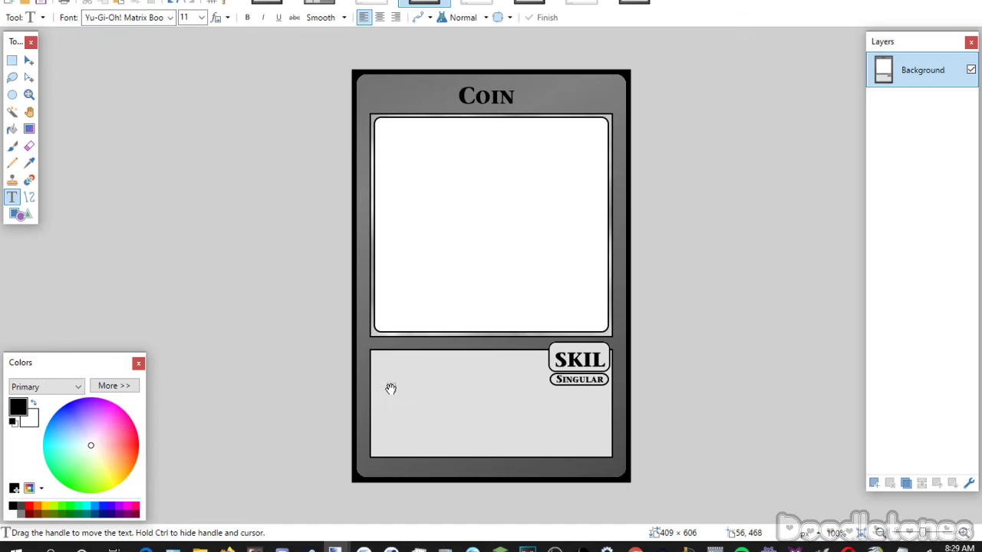
{"action": "mouse_move", "coordinate": [390, 389]}
{"action": "left_mouse_down"}
{"action": "mouse_move", "coordinate": [382, 377]}
{"action": "mouse_move", "coordinate": [383, 388]}
{"action": "left_mouse_up"}
{"action": "type", "text": "Flip a coin, if the result is HEADS, draw one"}
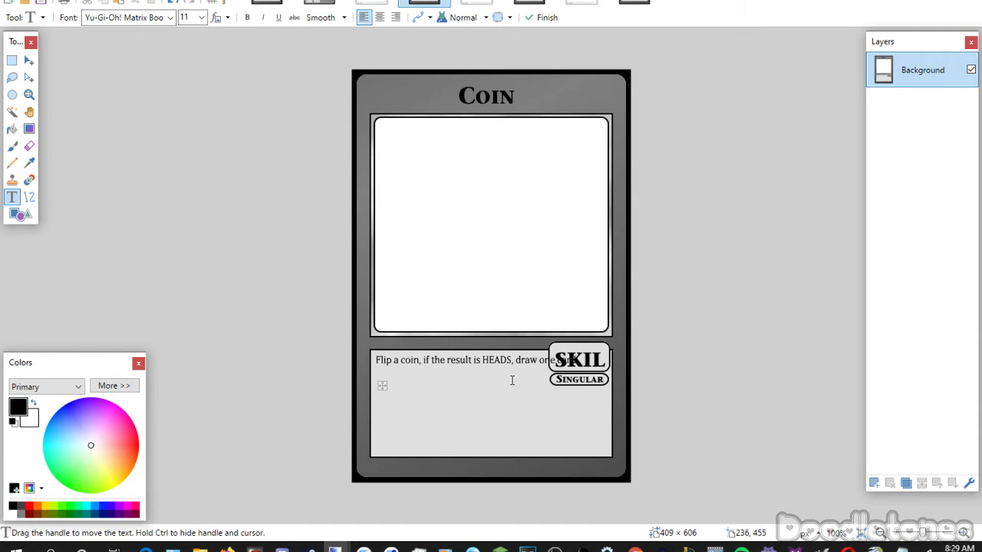
{"action": "key", "text": "Return"}
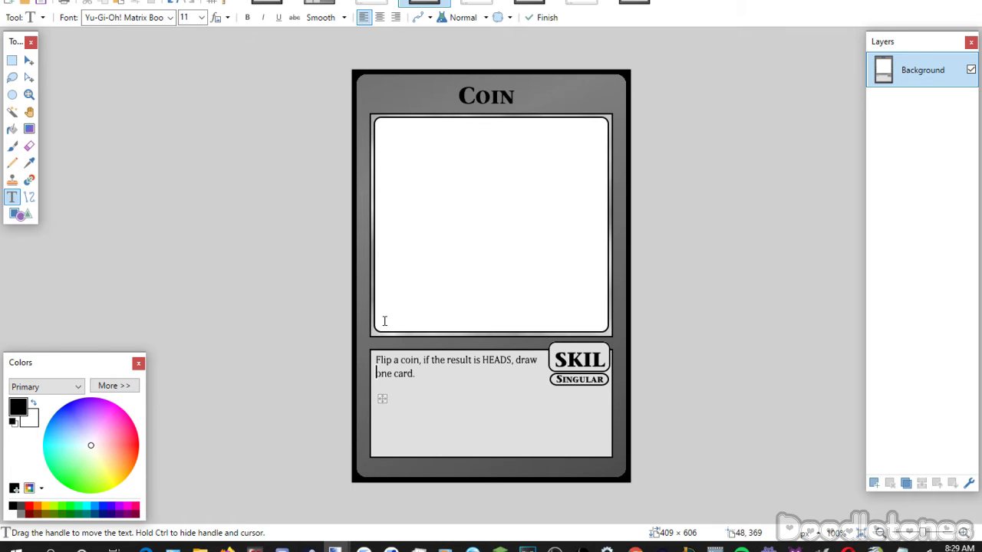
Close the old Coin card, and save and close the finished new version at quality 95.
{"action": "left_click", "coordinate": [11, 60]}
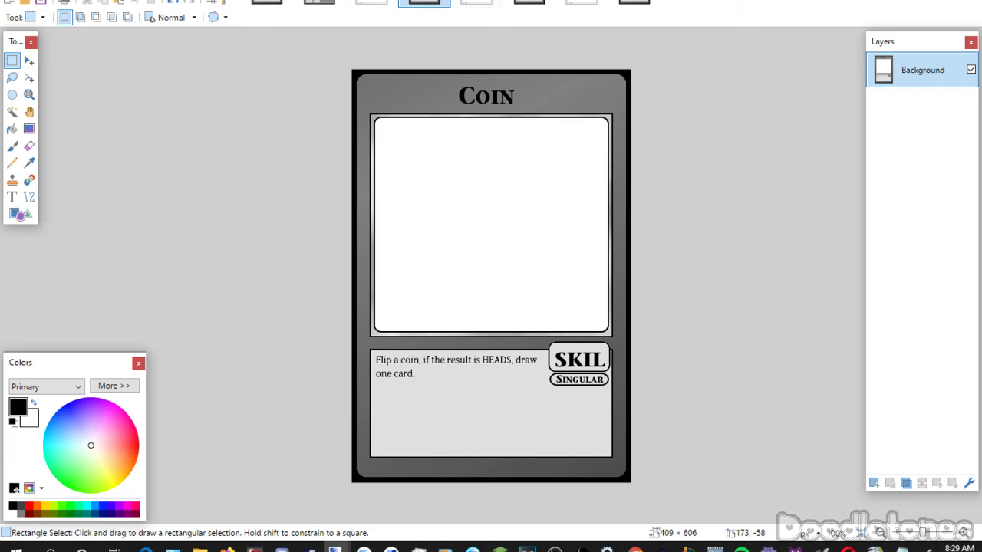
{"action": "left_click", "coordinate": [371, 2]}
{"action": "key", "text": "ctrl+w"}
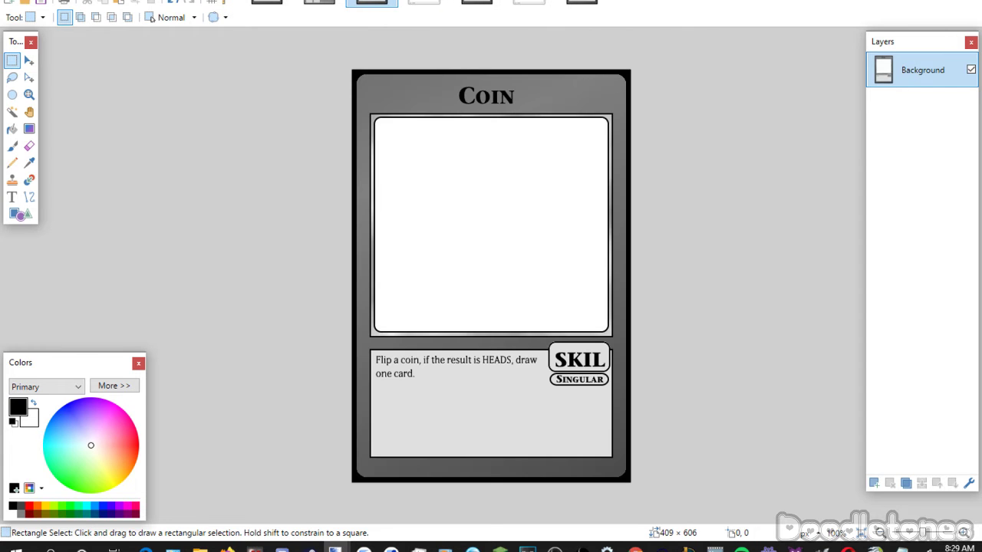
{"action": "key", "text": "ctrl+w"}
{"action": "left_click", "coordinate": [413, 303]}
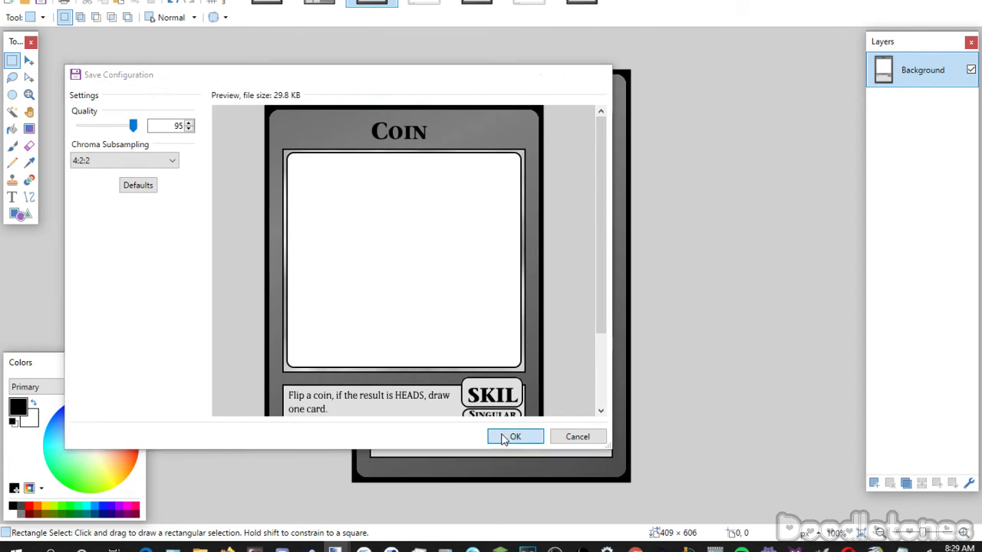
{"action": "left_click", "coordinate": [513, 437]}
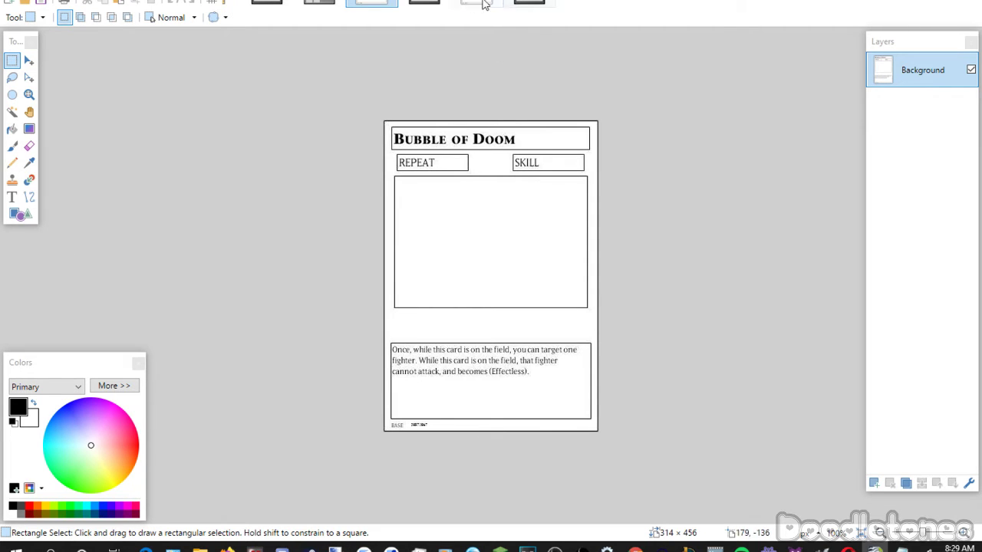
On a new layer of the next blank template, add the title "Bubble of Doom" in Yu-Gi-Oh!ITCStoneSerifSmallCaps size 26, centered above the artwork frame.
{"action": "left_click", "coordinate": [425, 3]}
{"action": "left_click", "coordinate": [20, 197]}
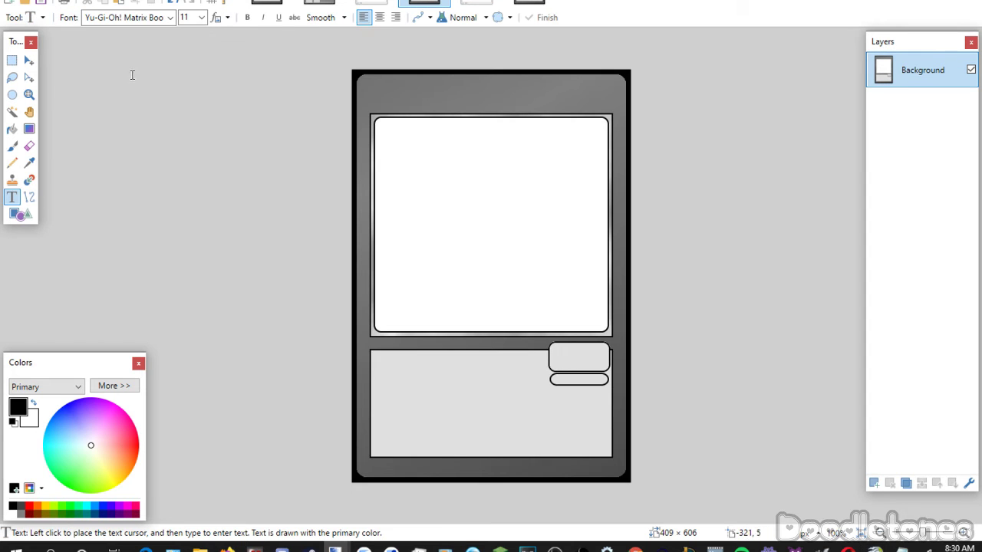
{"action": "left_click", "coordinate": [170, 17]}
{"action": "left_click", "coordinate": [234, 264]}
{"action": "left_click", "coordinate": [874, 483]}
{"action": "left_click", "coordinate": [402, 104]}
{"action": "left_click", "coordinate": [201, 17]}
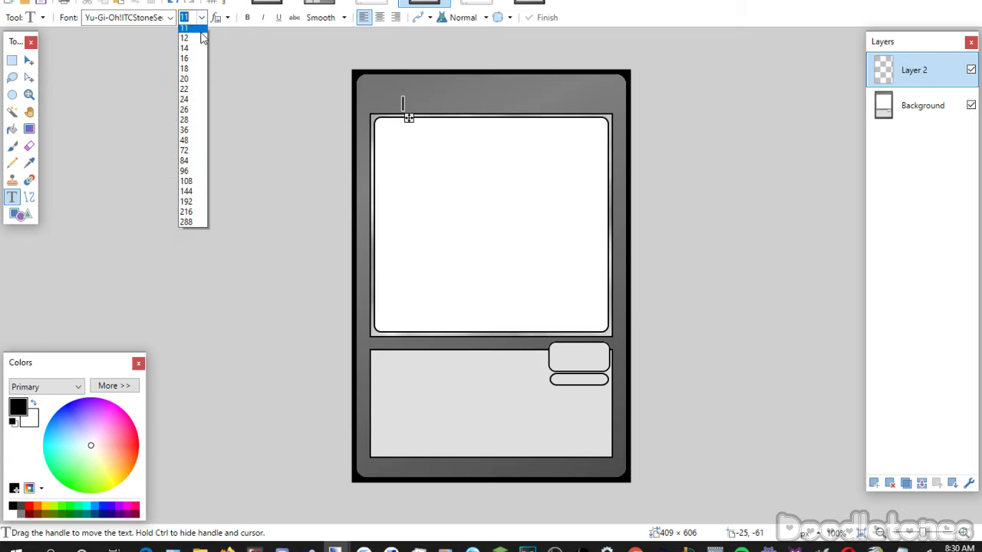
{"action": "left_click", "coordinate": [193, 166]}
{"action": "type", "text": "Bubble of Doom"}
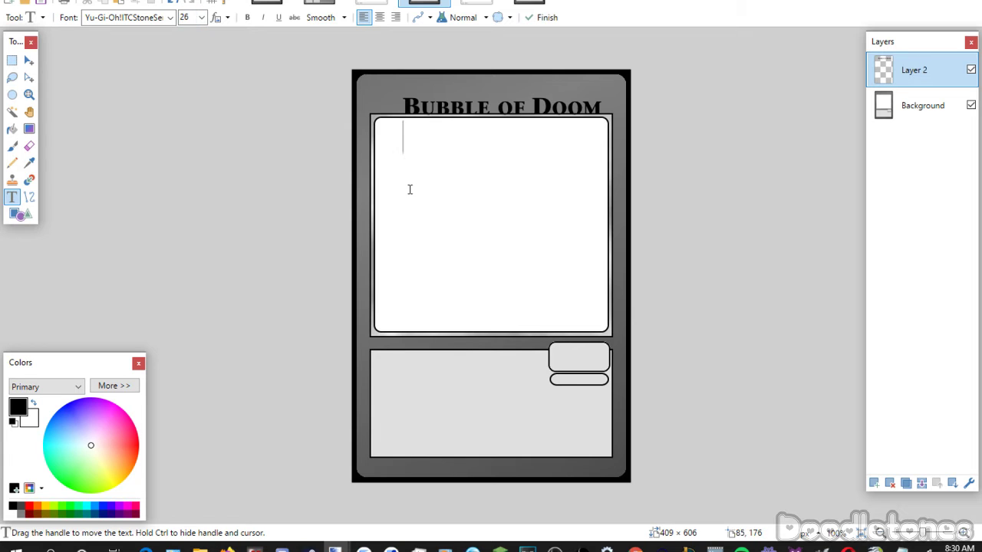
{"action": "left_click_drag", "start_coordinate": [412, 161], "coordinate": [397, 151]}
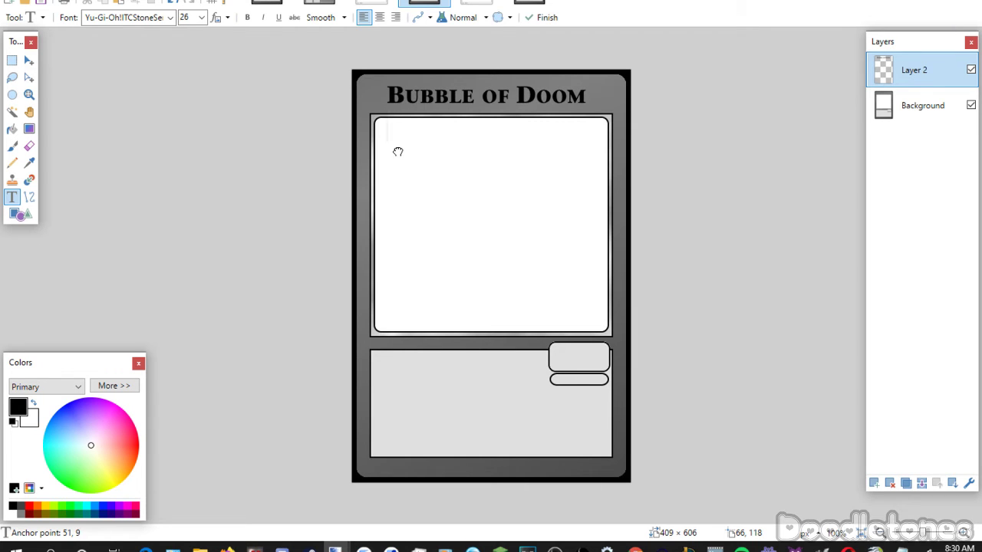
{"action": "left_click", "coordinate": [11, 60]}
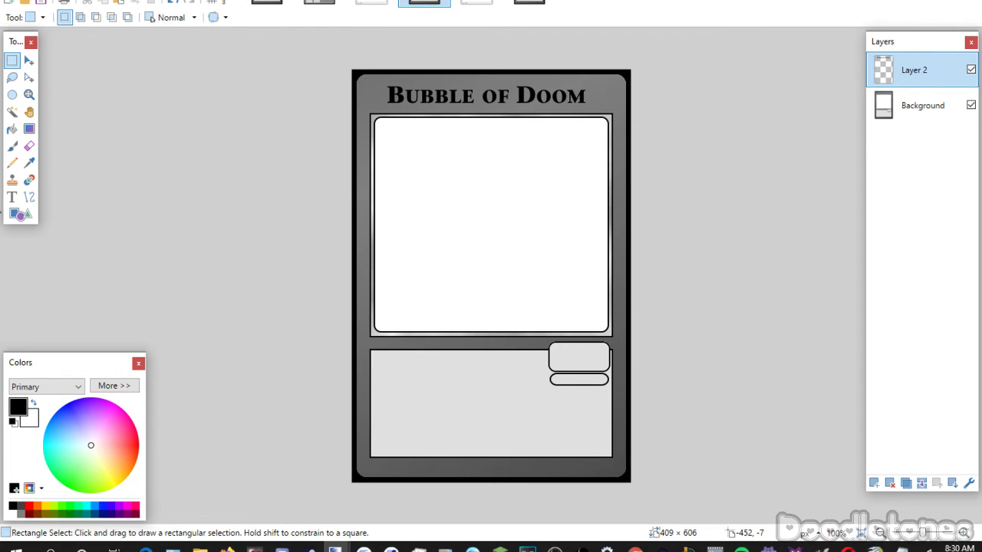
Add the type label "SKIL" at size 22 inside the Bubble of Doom card's larger rounded box.
{"action": "left_click", "coordinate": [12, 198]}
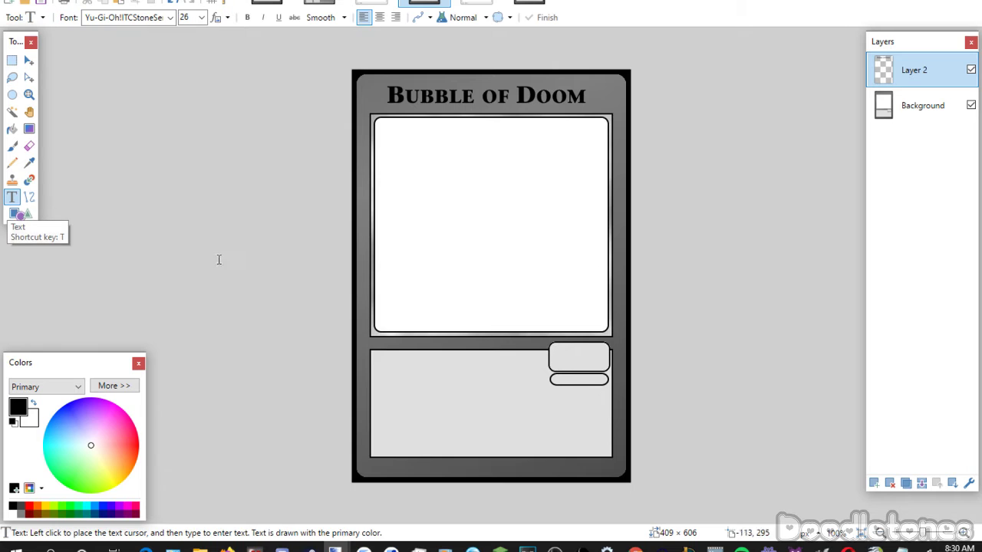
{"action": "left_click", "coordinate": [556, 356]}
{"action": "scroll", "coordinate": [202, 21], "scroll_direction": "down", "scroll_amount": 1}
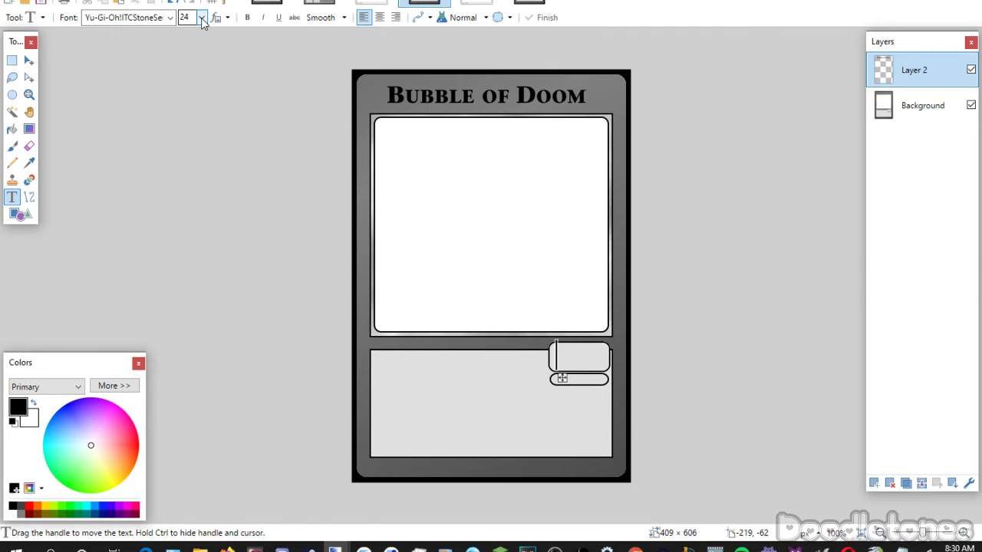
{"action": "scroll", "coordinate": [203, 20], "scroll_direction": "down", "scroll_amount": 1}
{"action": "type", "text": "SKIL"}
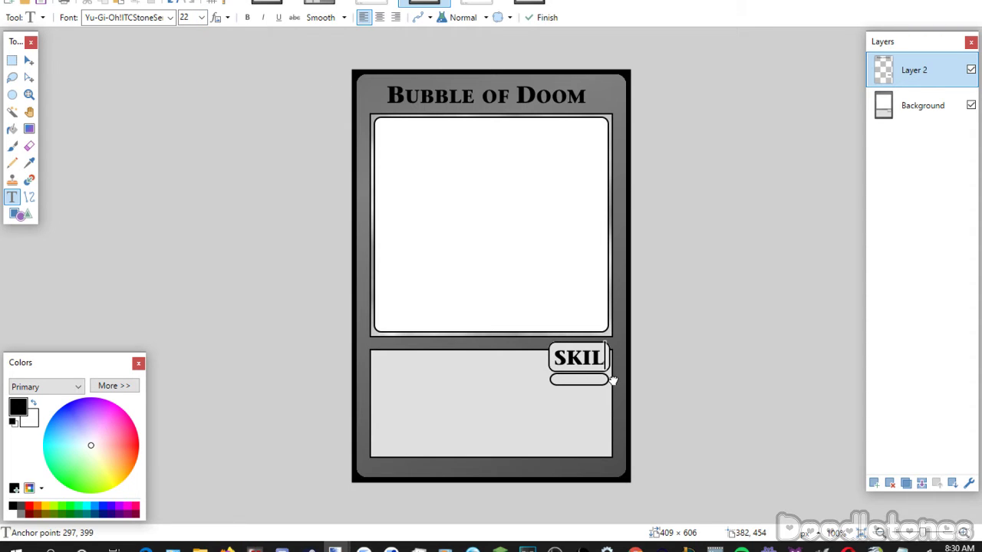
Add the label "Repeat" at size 11 inside the Bubble of Doom card's smaller rounded box.
{"action": "left_click", "coordinate": [521, 397]}
{"action": "left_click", "coordinate": [202, 16]}
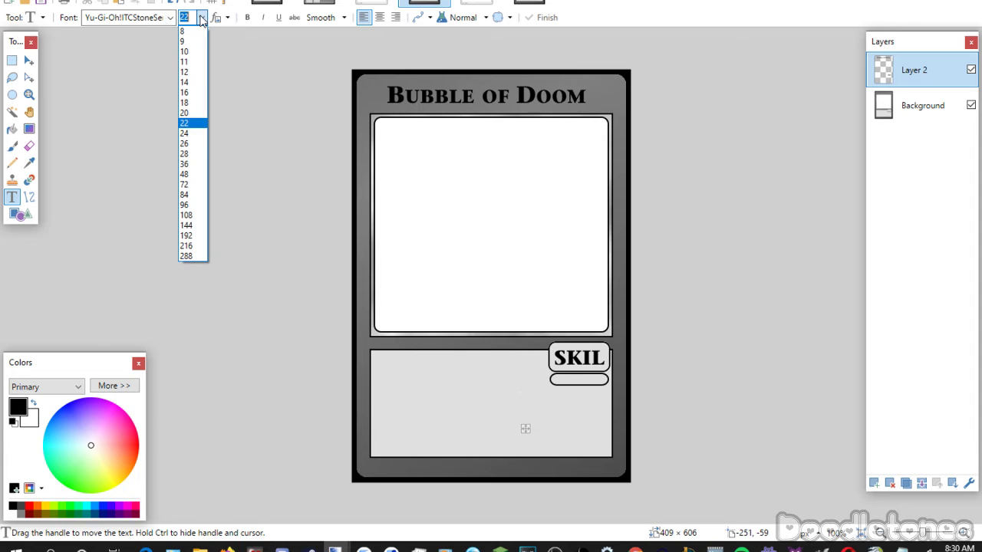
{"action": "left_click", "coordinate": [186, 63]}
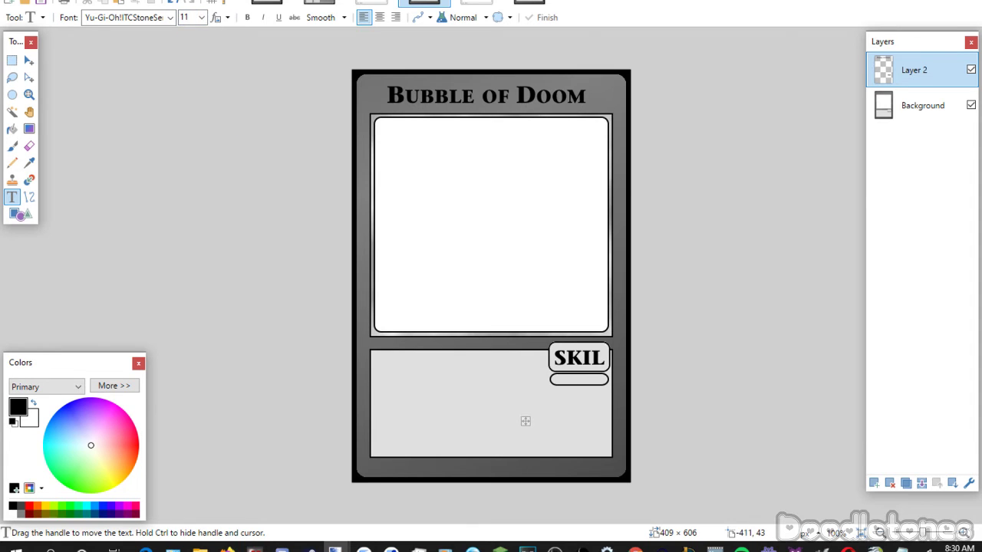
{"action": "key", "text": "alt+Tab"}
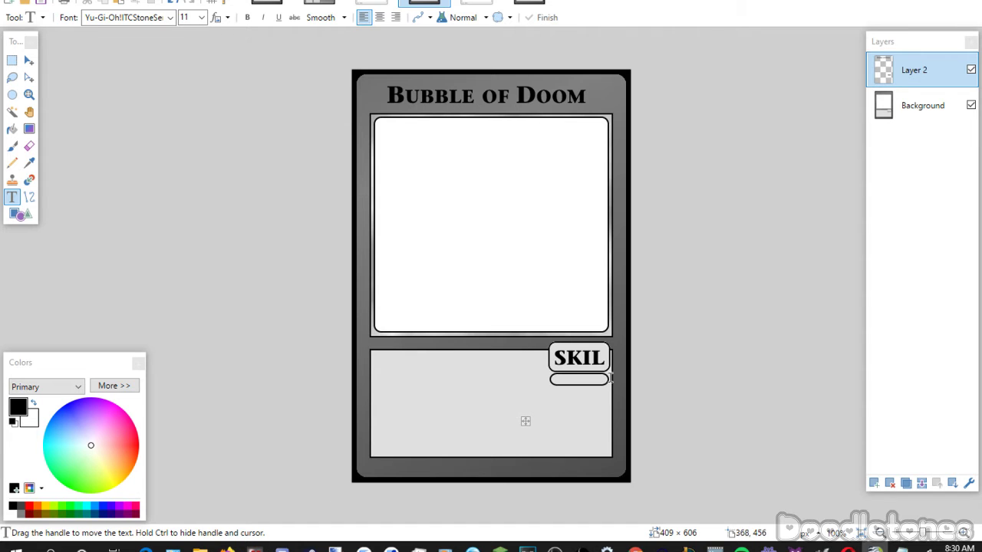
{"action": "left_click", "coordinate": [526, 421]}
{"action": "type", "text": "Repeat"}
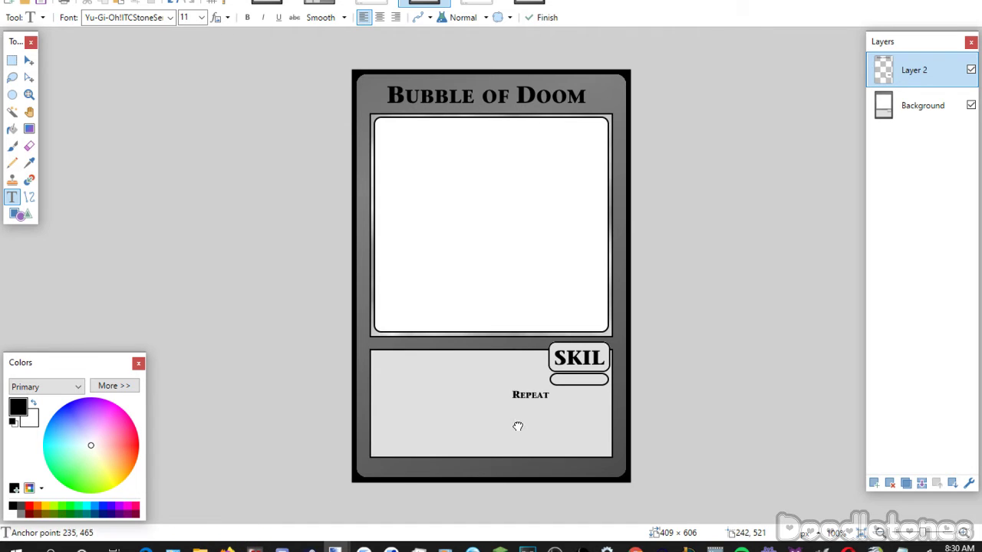
{"action": "left_click_drag", "start_coordinate": [518, 425], "coordinate": [567, 411]}
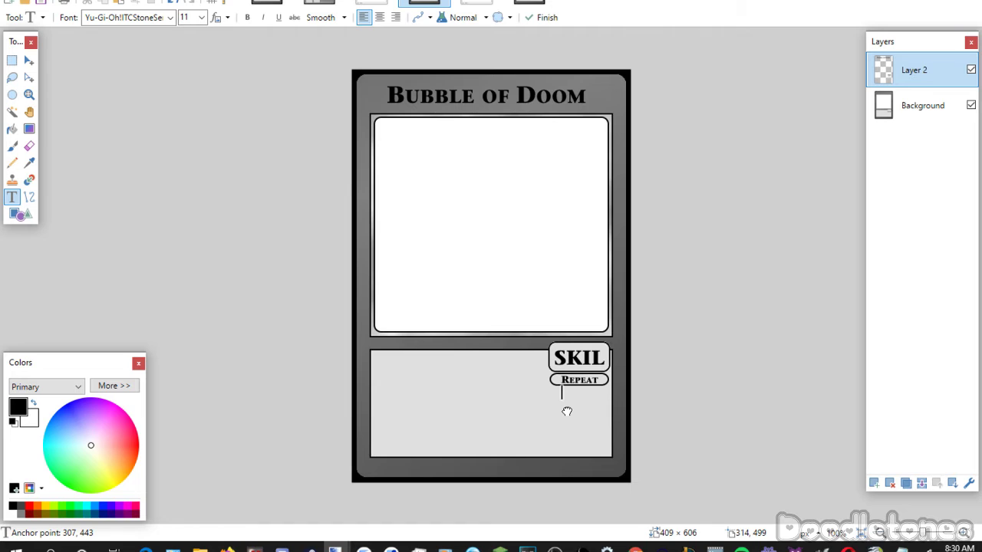
{"action": "left_click", "coordinate": [12, 60]}
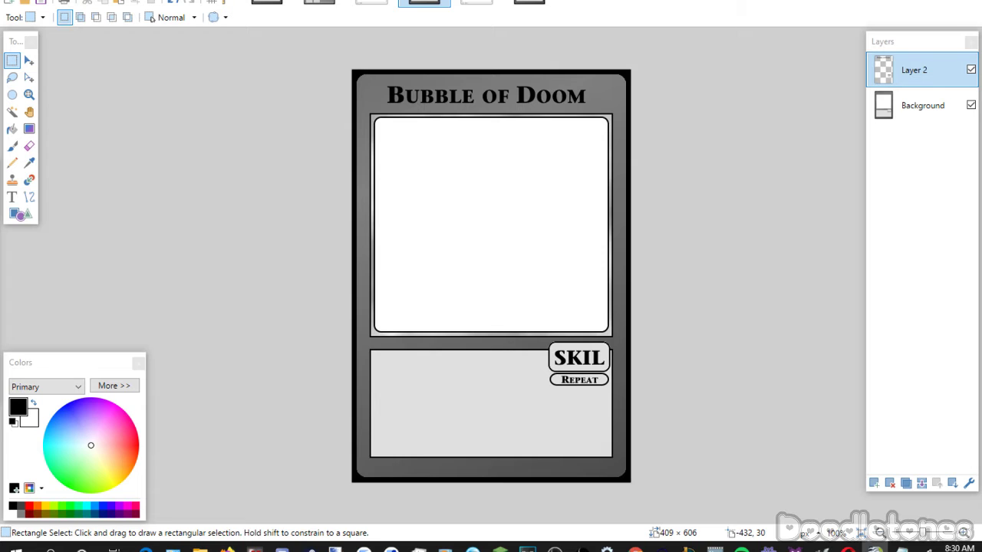
Start a text entry in the Bubble of Doom card's description box with the font Yu-Gi-Oh! Matrix Book.
{"action": "key", "text": "alt+Tab"}
{"action": "key", "text": "t"}
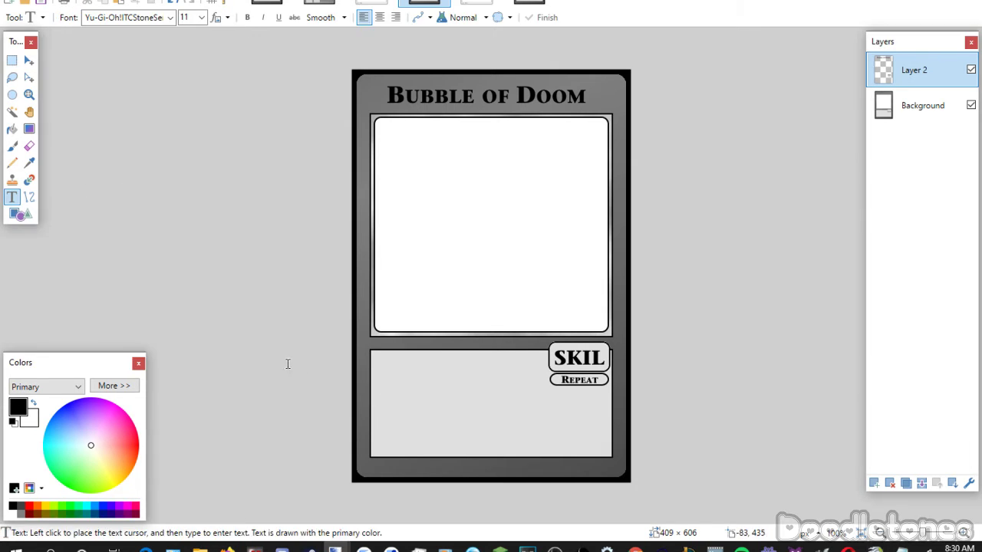
{"action": "left_click", "coordinate": [389, 364]}
{"action": "left_click", "coordinate": [163, 19]}
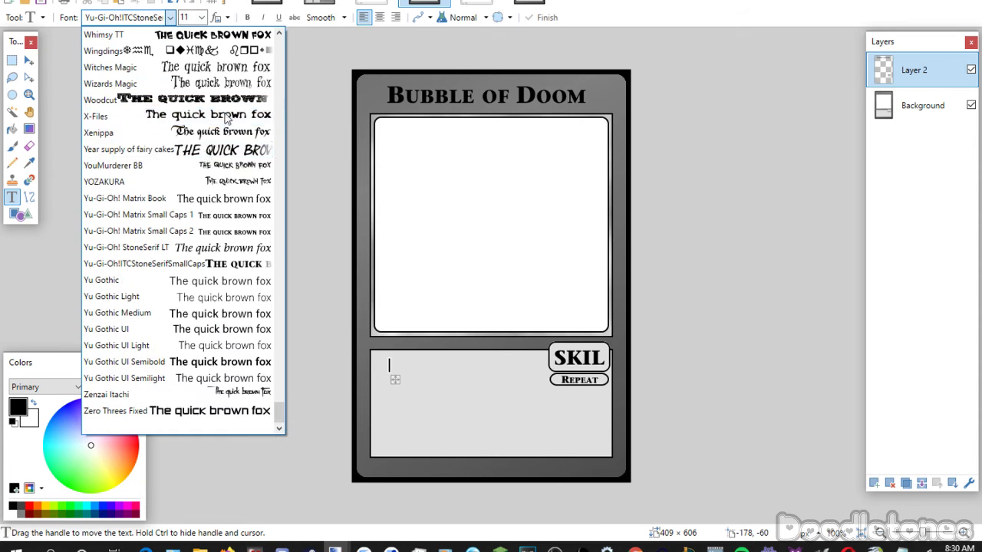
{"action": "left_click", "coordinate": [223, 198]}
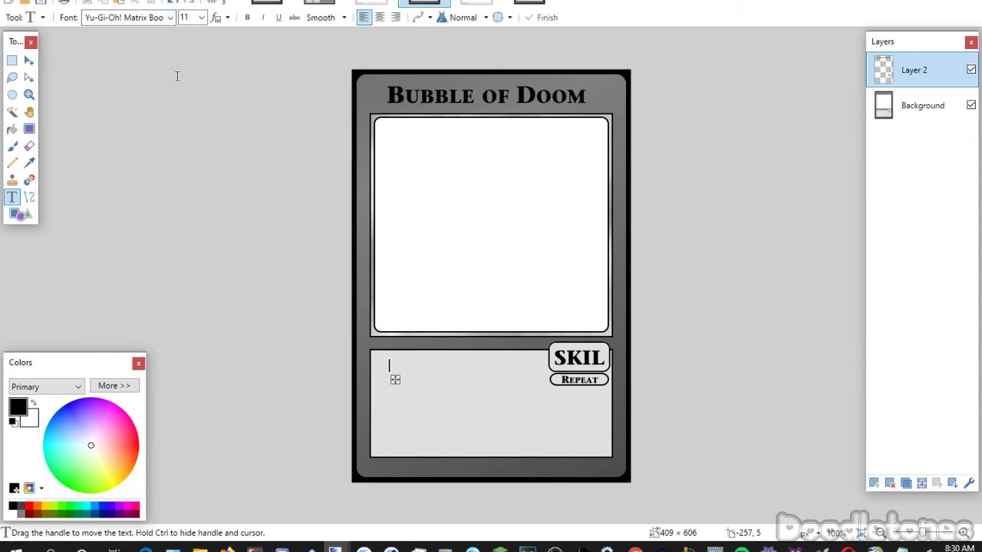
{"action": "left_click", "coordinate": [170, 17]}
{"action": "left_click", "coordinate": [175, 197]}
{"action": "type", "text": "Repeat"}
{"action": "key", "text": "Return"}
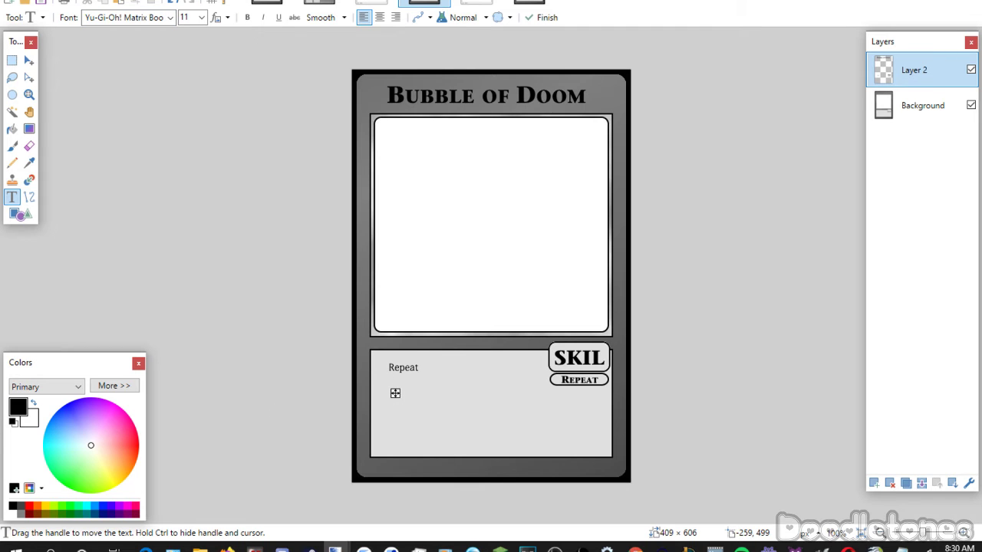
{"action": "key", "text": "BackSpace"}
{"action": "key", "text": "BackSpace"}
{"action": "key", "text": "BackSpace"}
{"action": "key", "text": "BackSpace"}
{"action": "key", "text": "BackSpace"}
{"action": "key", "text": "BackSpace"}
{"action": "key", "text": "BackSpace"}
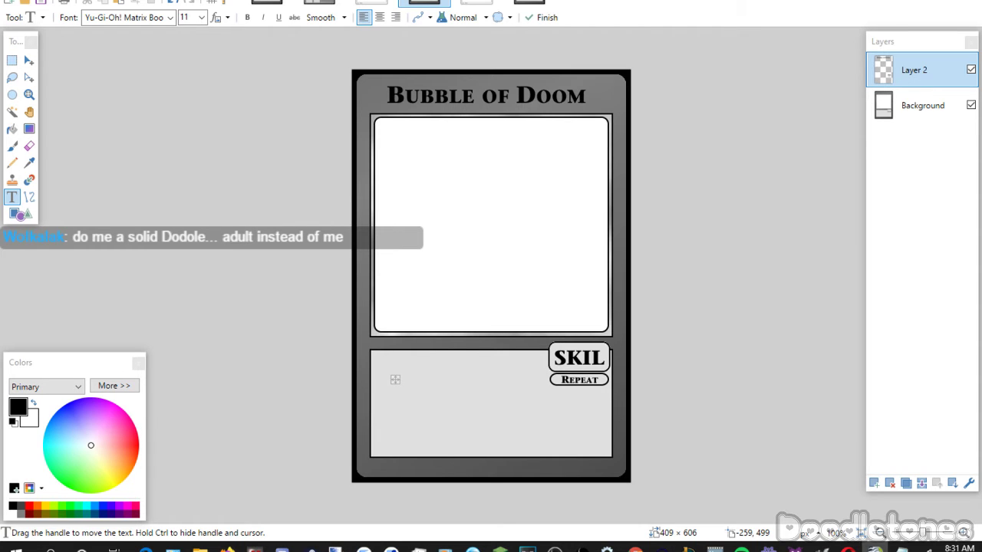
Paste Bubble of Doom's effect text into the description box's upper-left corner and break the lines after "you", "this card is" and "attack,".
{"action": "key", "text": "ctrl+v"}
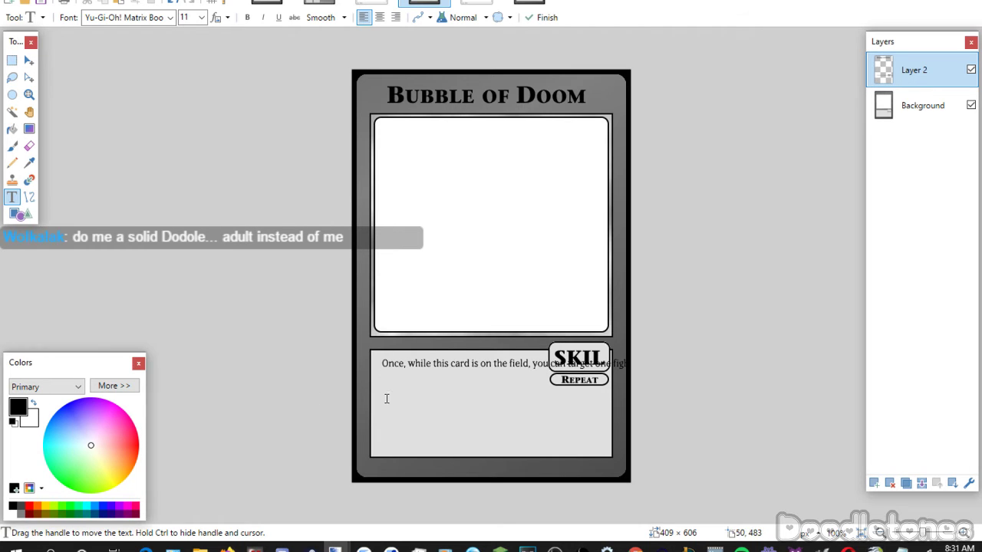
{"action": "left_click_drag", "start_coordinate": [388, 389], "coordinate": [379, 384]}
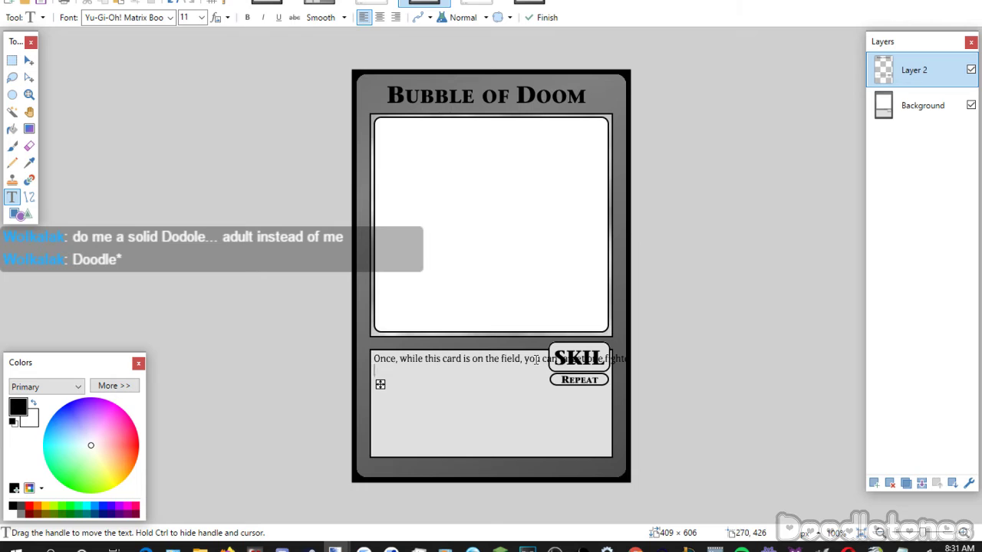
{"action": "key", "text": "Return"}
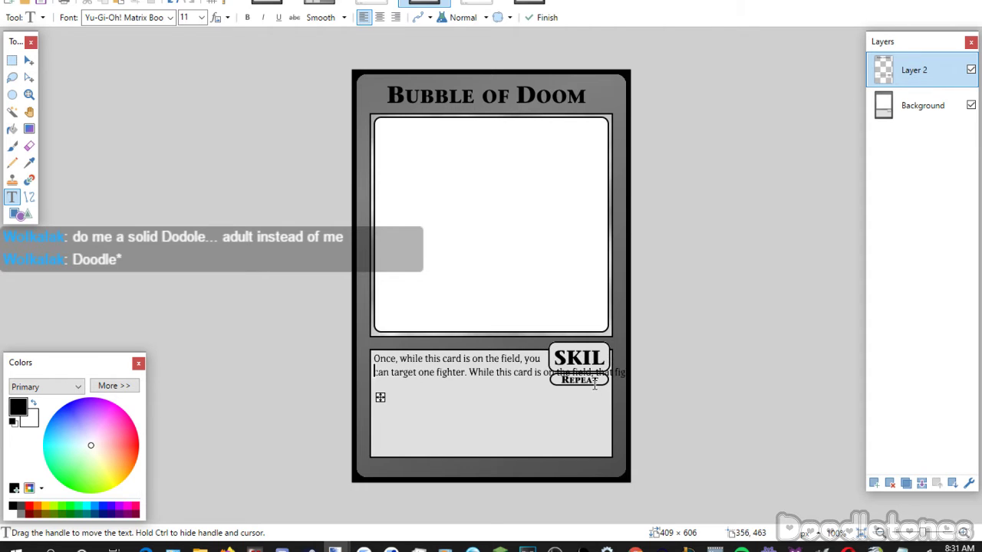
{"action": "key", "text": "Return"}
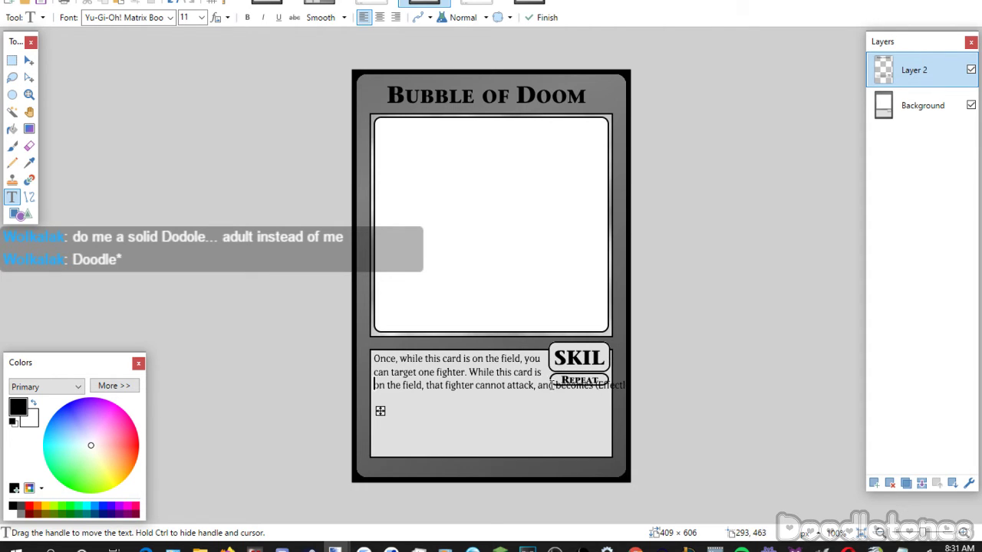
{"action": "left_click", "coordinate": [541, 386]}
{"action": "key", "text": "Return"}
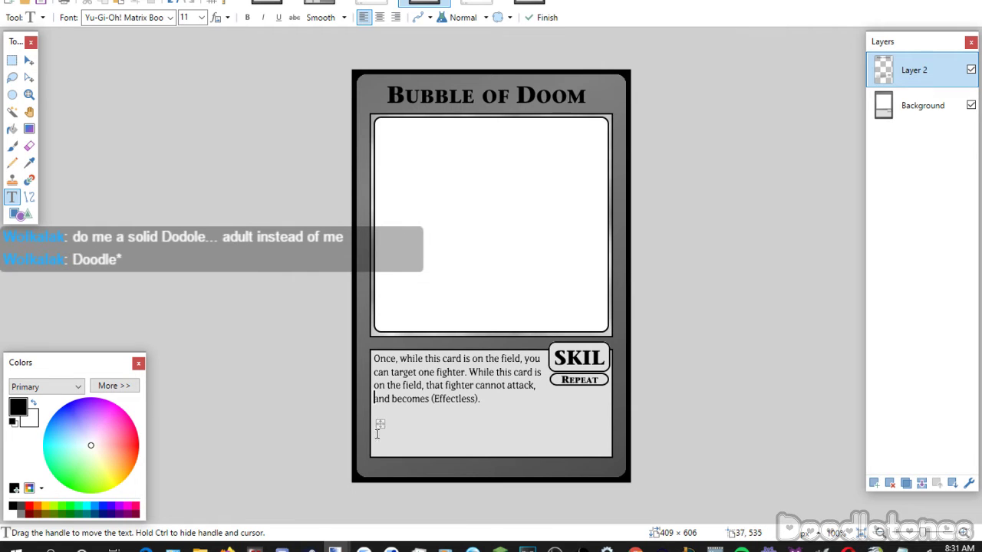
{"action": "left_click_drag", "start_coordinate": [381, 425], "coordinate": [383, 428]}
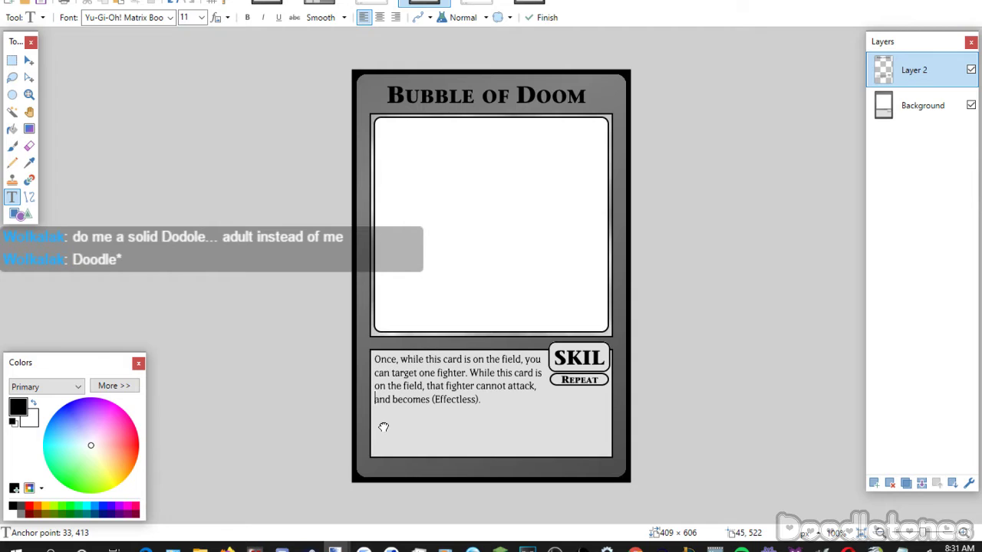
{"action": "left_click", "coordinate": [12, 60]}
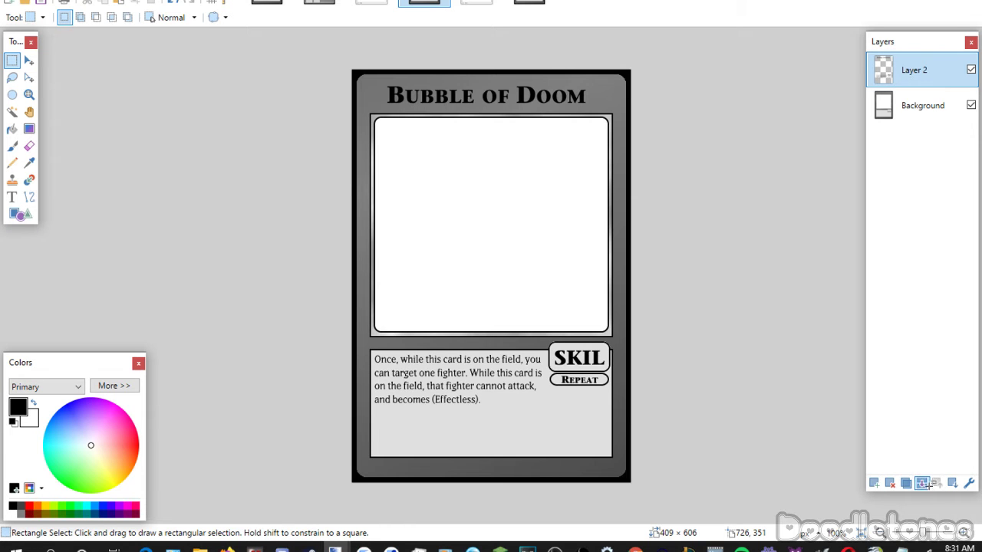
Flatten the finished Bubble of Doom card, save and close it, and close the old version of the card.
{"action": "key", "text": "ctrl+shift+Delete"}
{"action": "key", "text": "ctrl+w"}
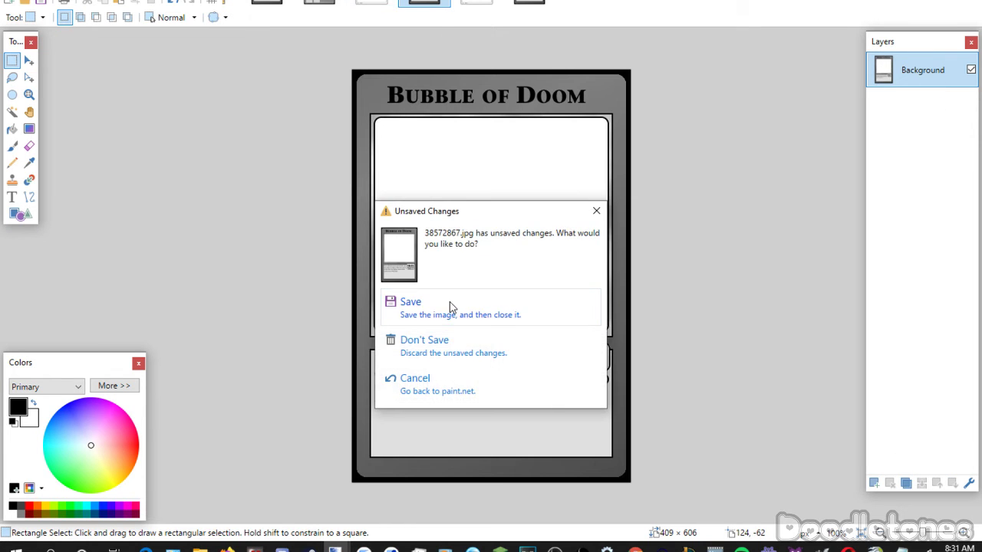
{"action": "left_click", "coordinate": [449, 308]}
{"action": "left_click", "coordinate": [372, 2]}
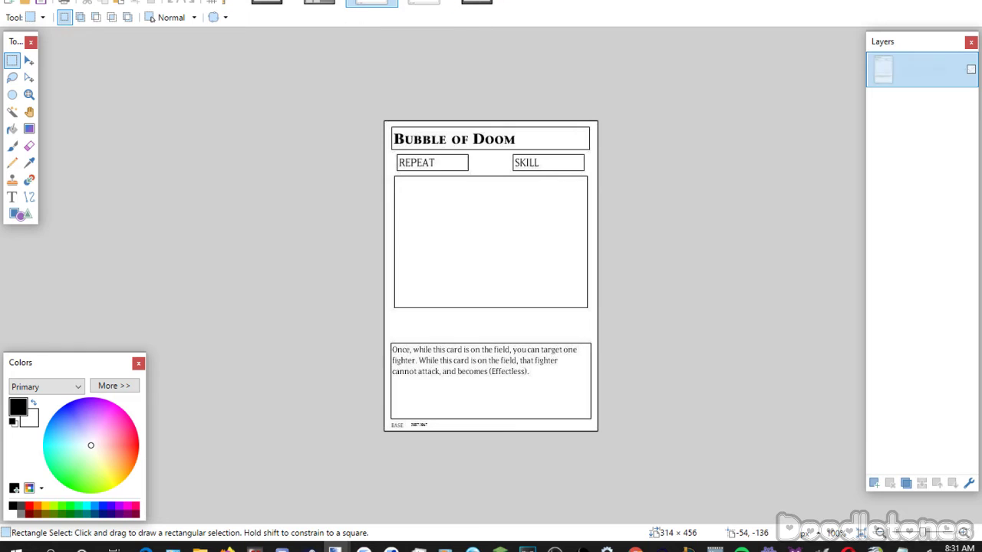
{"action": "left_click", "coordinate": [391, 1]}
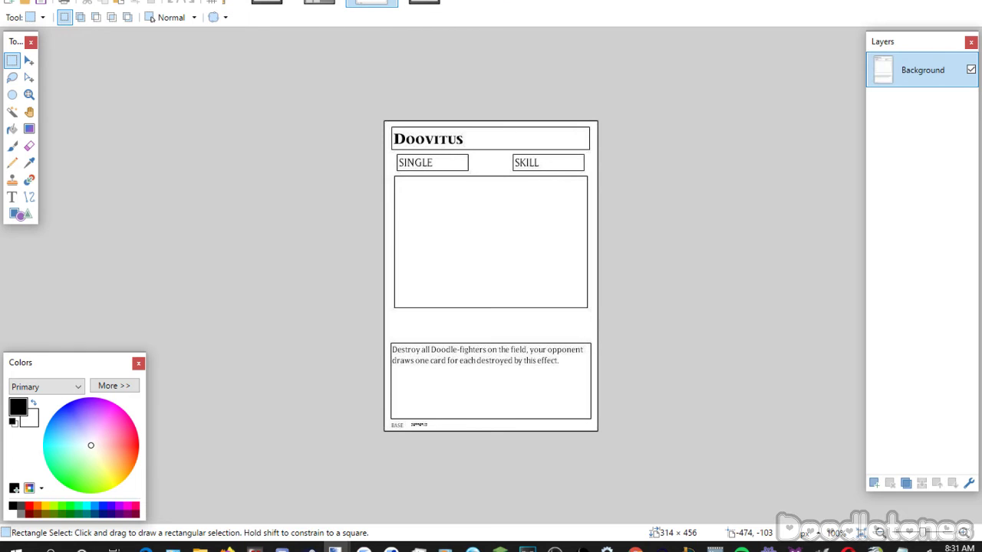
On a new layer of the next blank template, add the title "Doovitus" in Yu-Gi-Oh!ITCStoneSerifSmallCaps size 26, centered above the artwork frame.
{"action": "key", "text": "alt+Tab"}
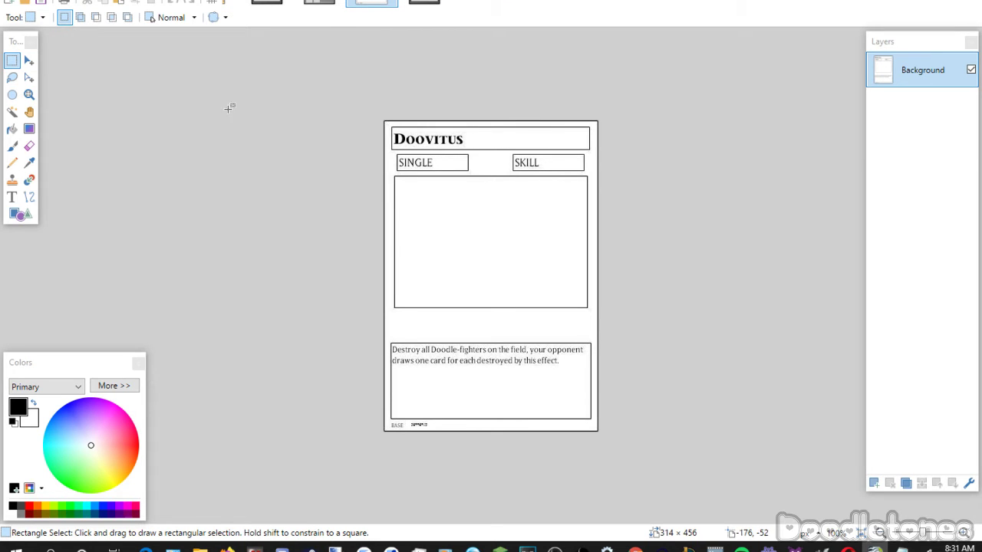
{"action": "left_click", "coordinate": [425, 3]}
{"action": "key", "text": "t"}
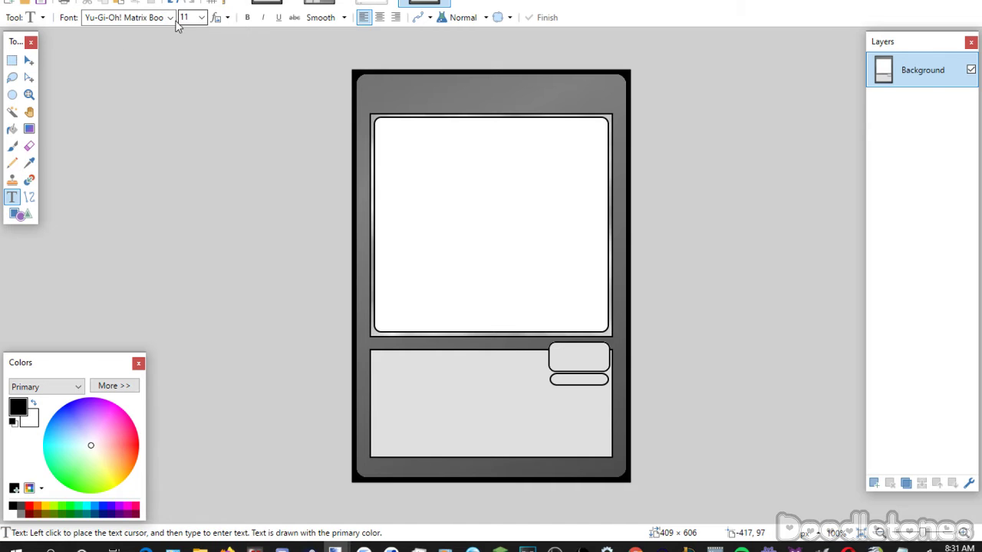
{"action": "left_click", "coordinate": [170, 17]}
{"action": "left_click", "coordinate": [138, 263]}
{"action": "left_click", "coordinate": [201, 19]}
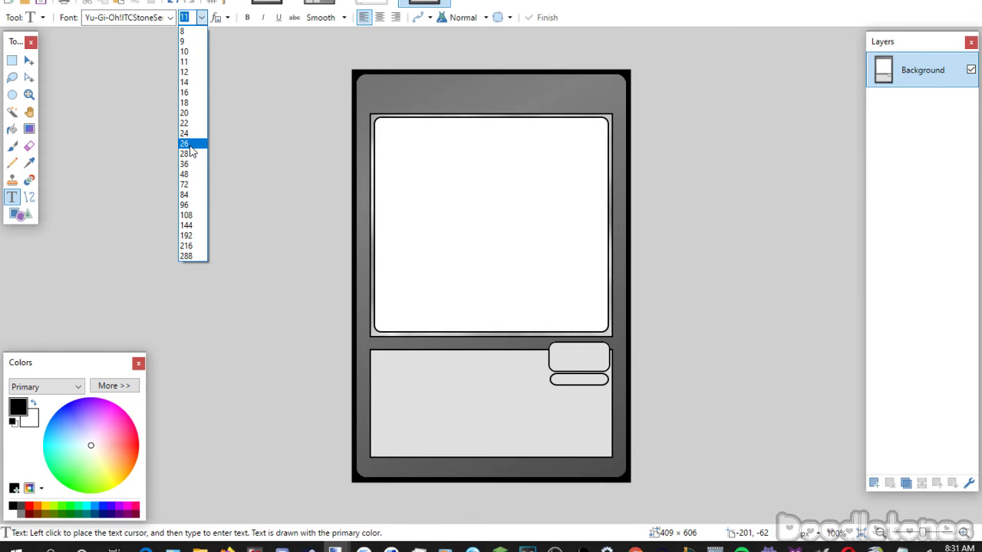
{"action": "left_click", "coordinate": [189, 145]}
{"action": "left_click", "coordinate": [874, 483]}
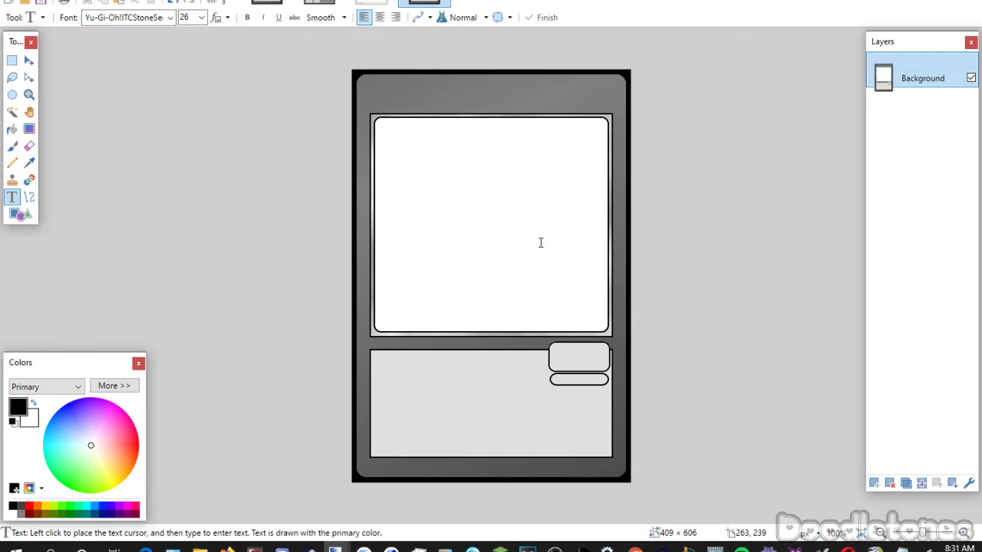
{"action": "left_click", "coordinate": [429, 97]}
{"action": "type", "text": "Doovitus"}
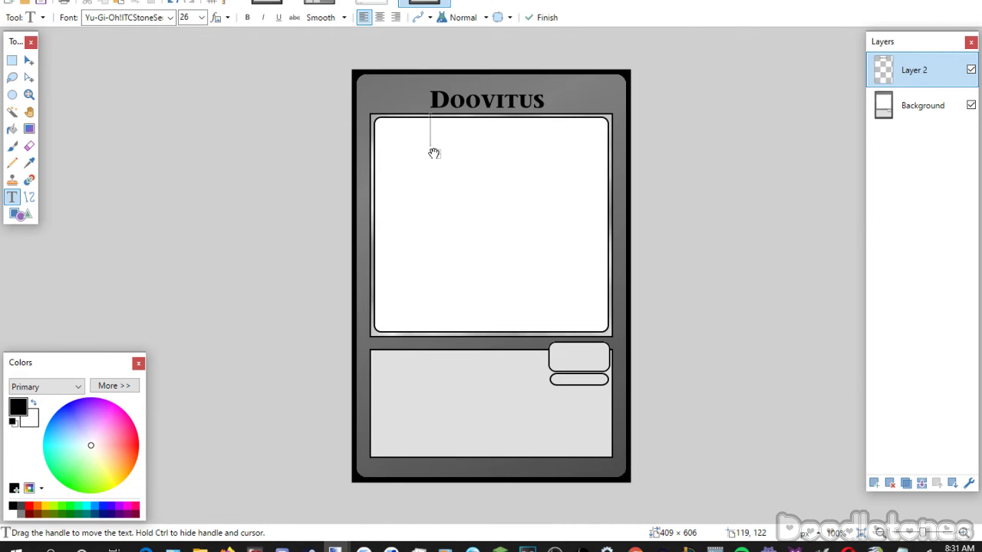
{"action": "left_click_drag", "start_coordinate": [435, 154], "coordinate": [432, 149]}
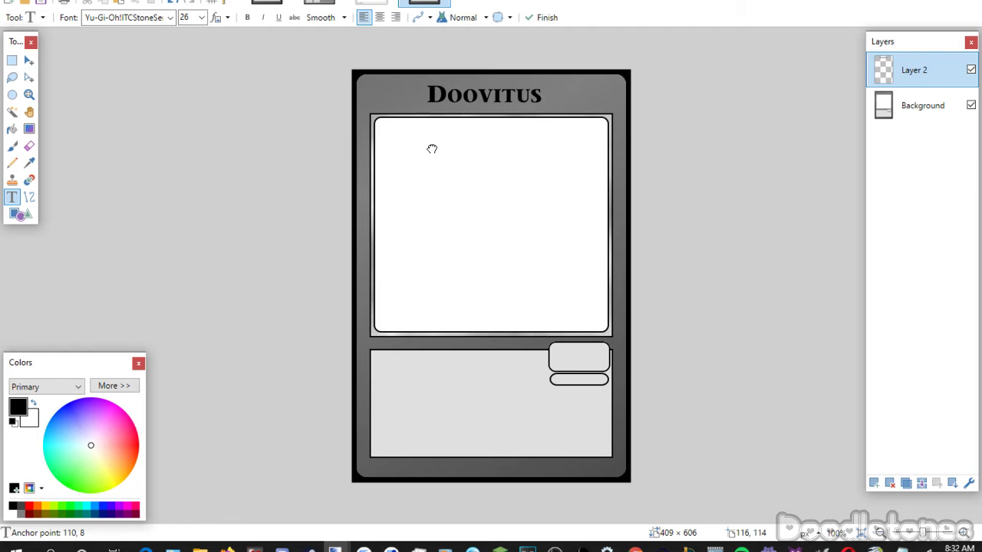
Add the type label "SKIL" at size 22 inside the Doovitus card's larger rounded box.
{"action": "left_click", "coordinate": [493, 377]}
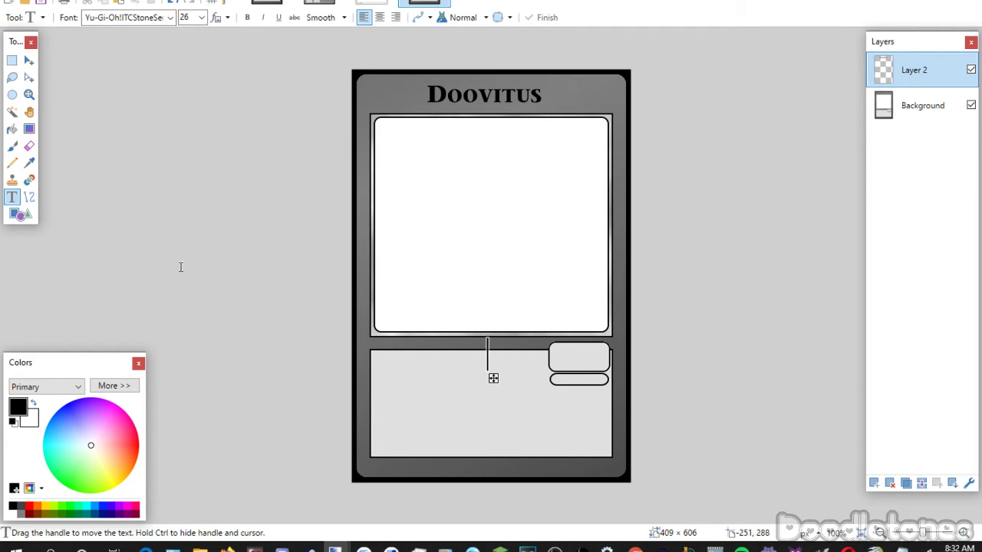
{"action": "scroll", "coordinate": [198, 18], "scroll_direction": "up", "scroll_amount": 2}
{"action": "type", "text": "SKIL"}
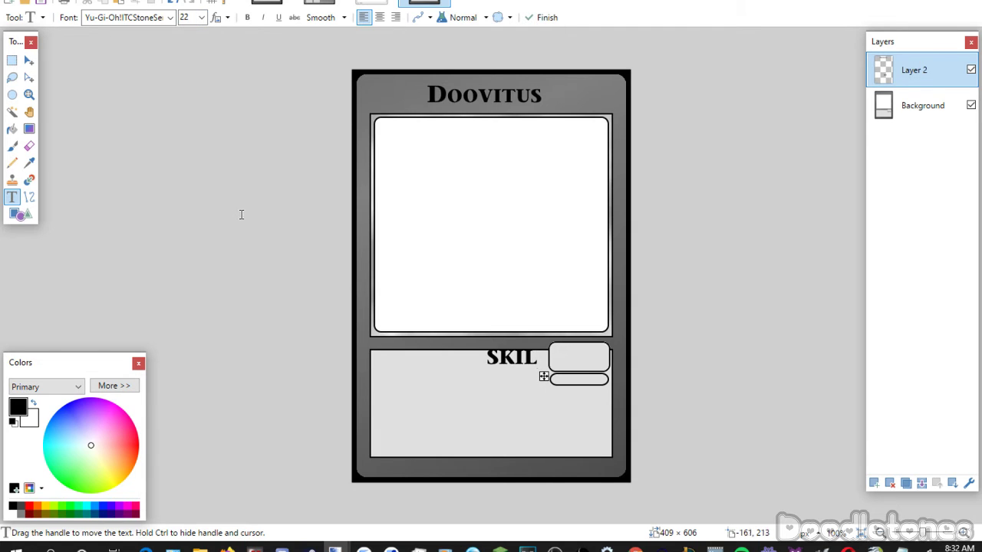
{"action": "left_click_drag", "start_coordinate": [544, 376], "coordinate": [610, 379]}
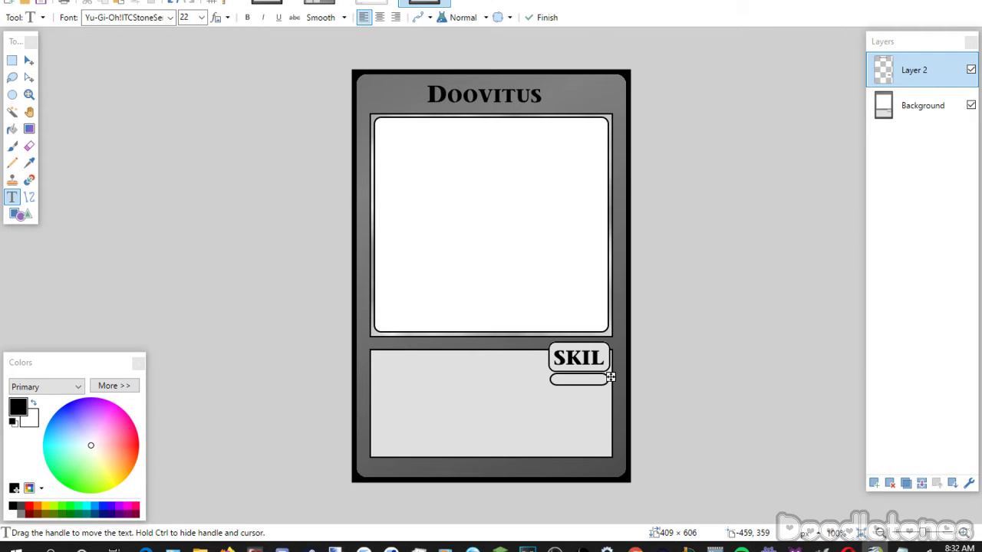
Add the label "Singular" at size 11 inside the Doovitus card's smaller rounded box.
{"action": "left_click", "coordinate": [400, 241]}
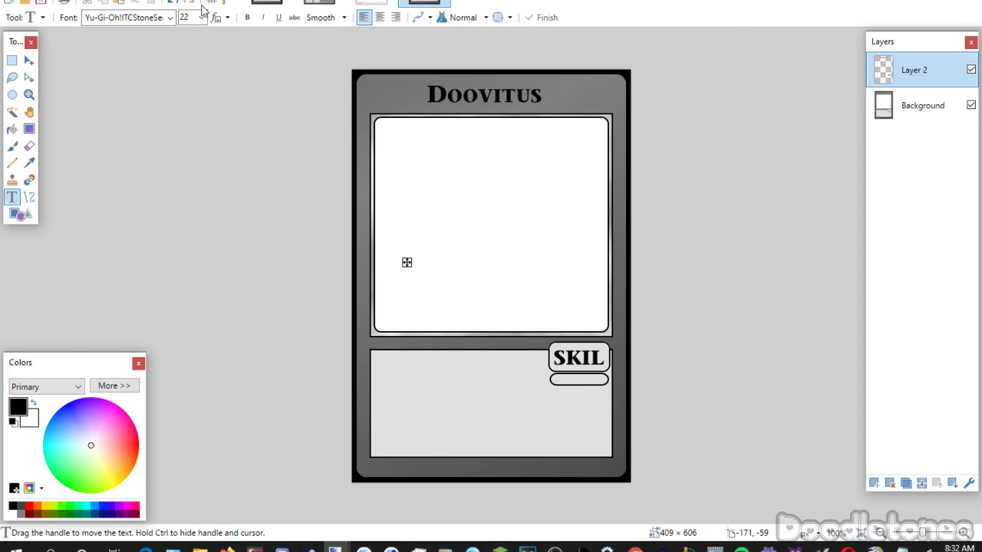
{"action": "scroll", "coordinate": [204, 12], "scroll_direction": "up", "scroll_amount": 3}
{"action": "type", "text": "Singular"}
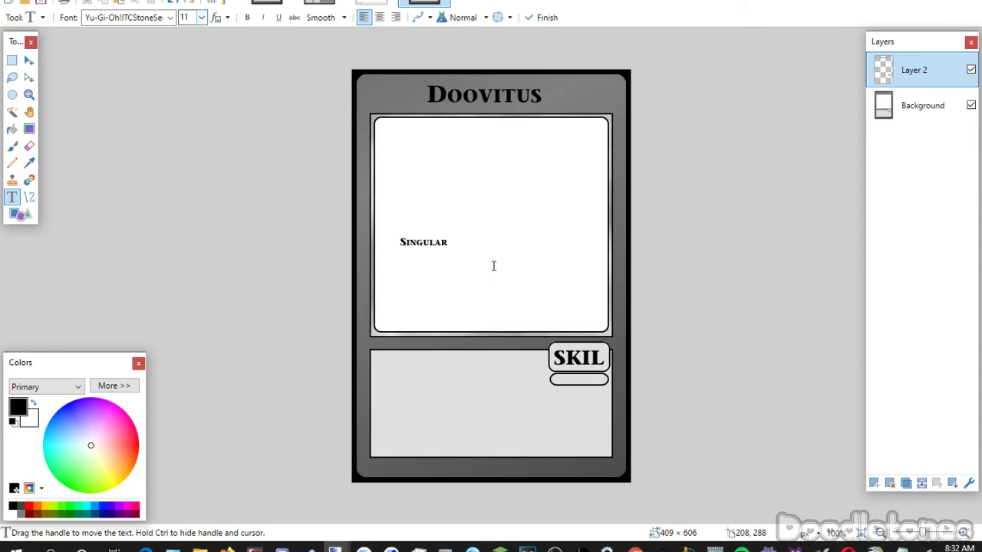
{"action": "left_click_drag", "start_coordinate": [406, 268], "coordinate": [561, 412]}
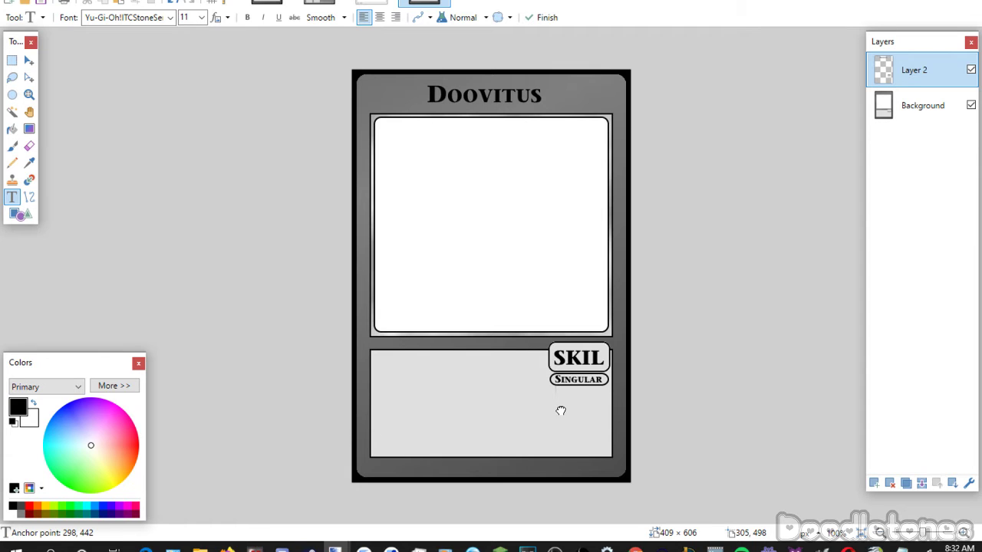
Add the Doovitus effect text beginning "Destroy all Doodle-fighters on the field" in Yu-Gi-Oh! Matrix Book size 11 at the description box's upper-left corner.
{"action": "left_click", "coordinate": [407, 373]}
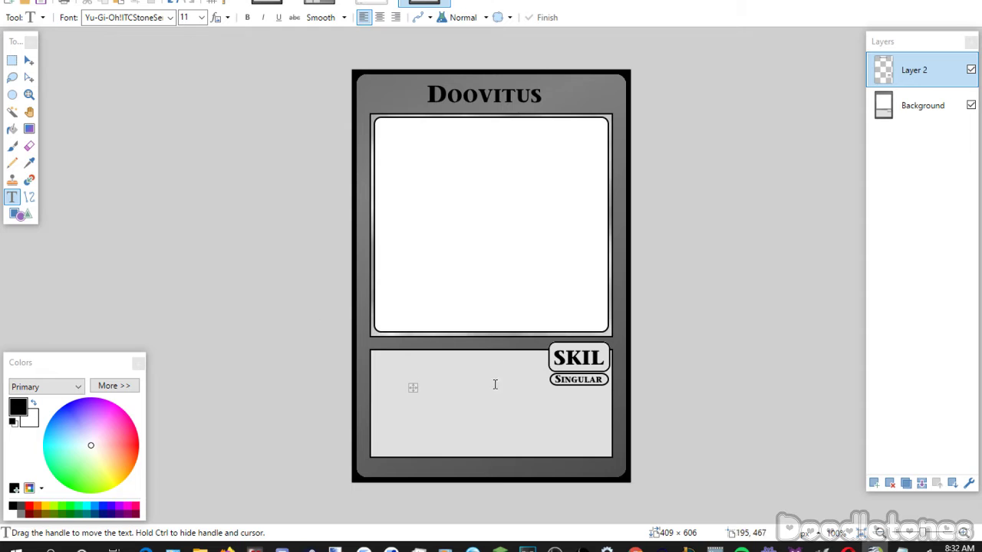
{"action": "left_click", "coordinate": [385, 375]}
{"action": "left_click", "coordinate": [169, 17]}
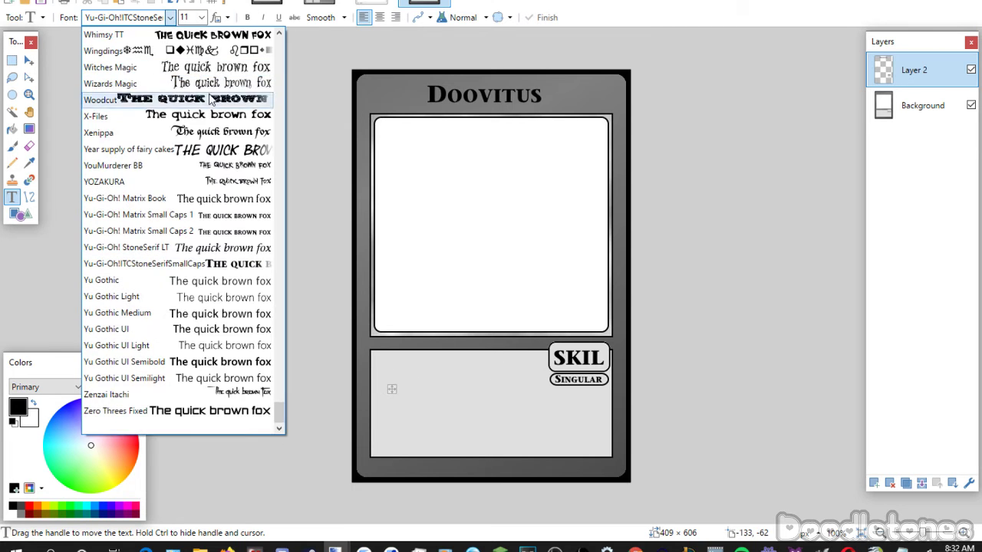
{"action": "left_click", "coordinate": [232, 201]}
{"action": "key", "text": "ctrl+v"}
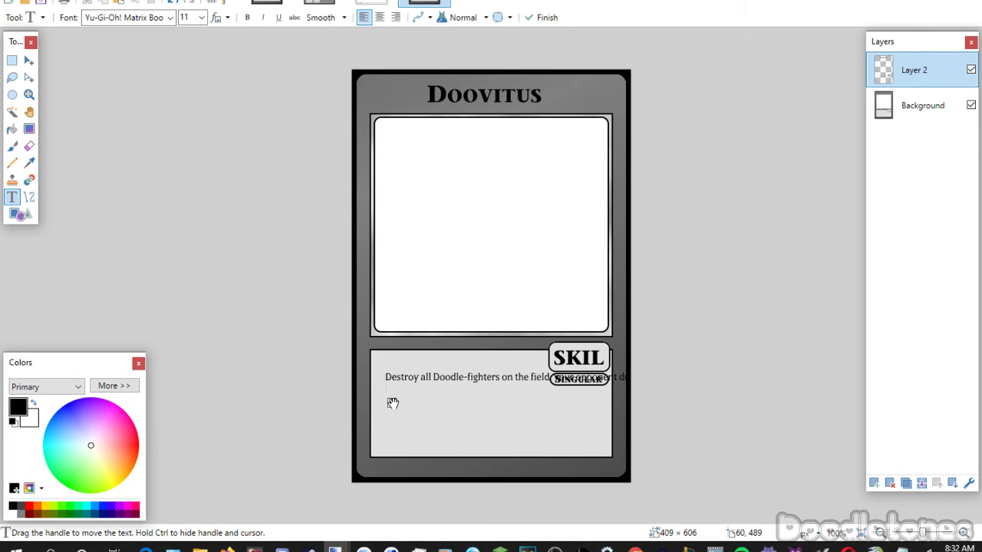
{"action": "left_click_drag", "start_coordinate": [393, 403], "coordinate": [382, 384]}
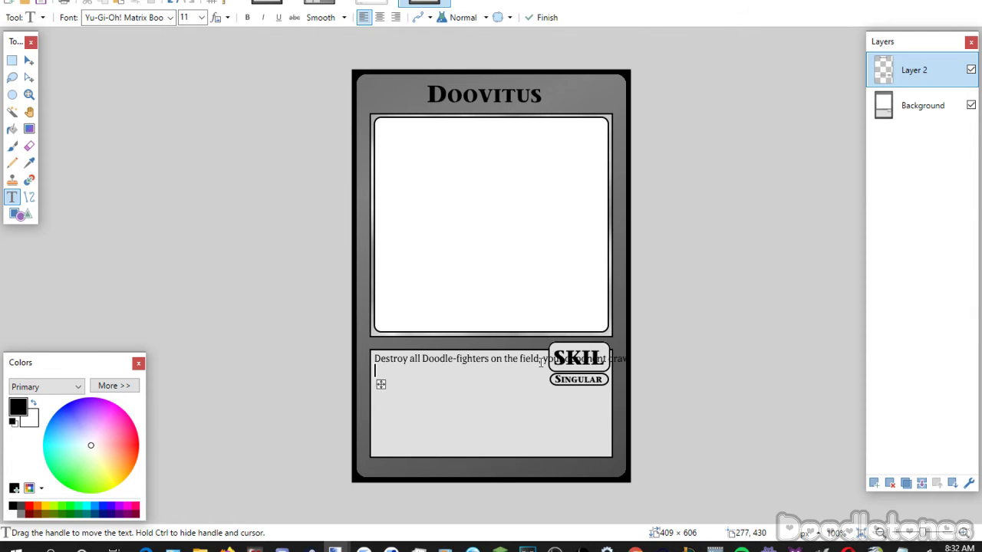
Break the Doovitus effect text into three lines after "field," and "each", keeping it clear of the label boxes, and nudge it into place.
{"action": "key", "text": "Return"}
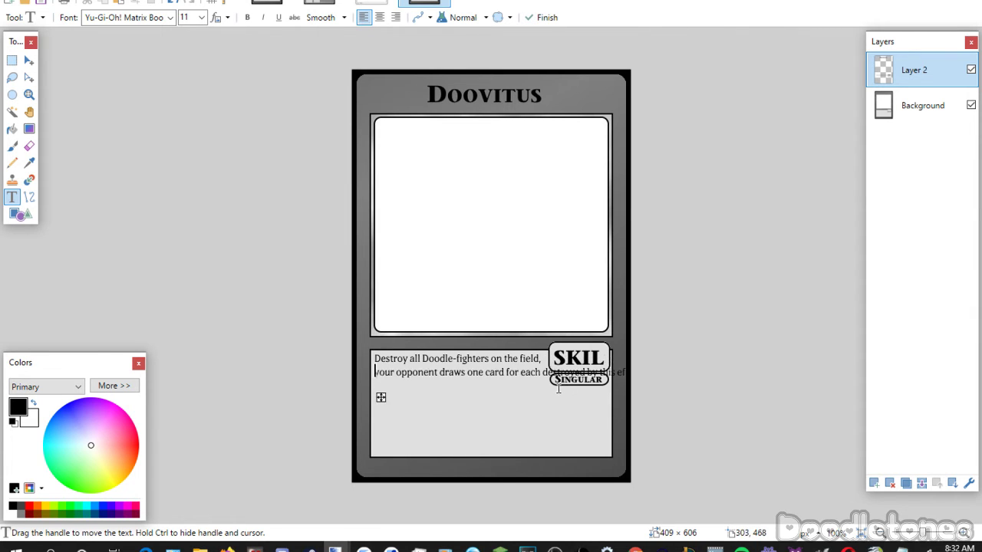
{"action": "left_click", "coordinate": [545, 374]}
{"action": "key", "text": "Return"}
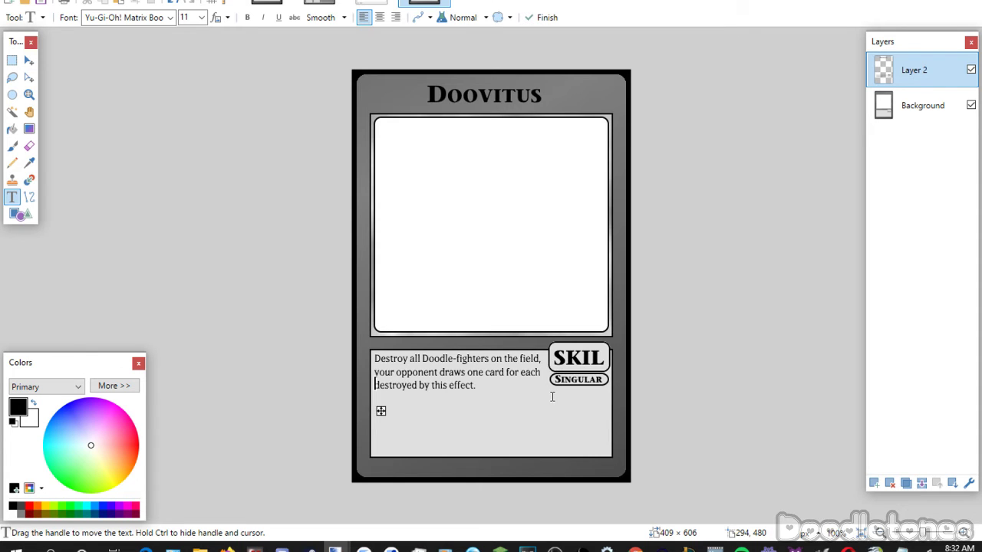
{"action": "left_click_drag", "start_coordinate": [381, 411], "coordinate": [385, 415]}
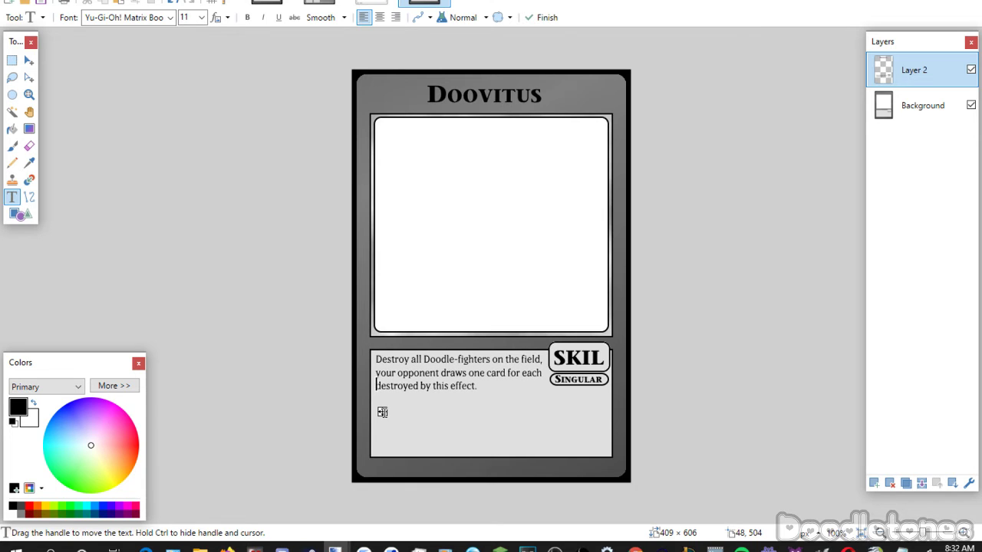
Flatten the finished Doovitus card, then save it as a JPEG at quality 95 with 4:2:2 chroma subsampling and close it.
{"action": "left_click", "coordinate": [13, 62]}
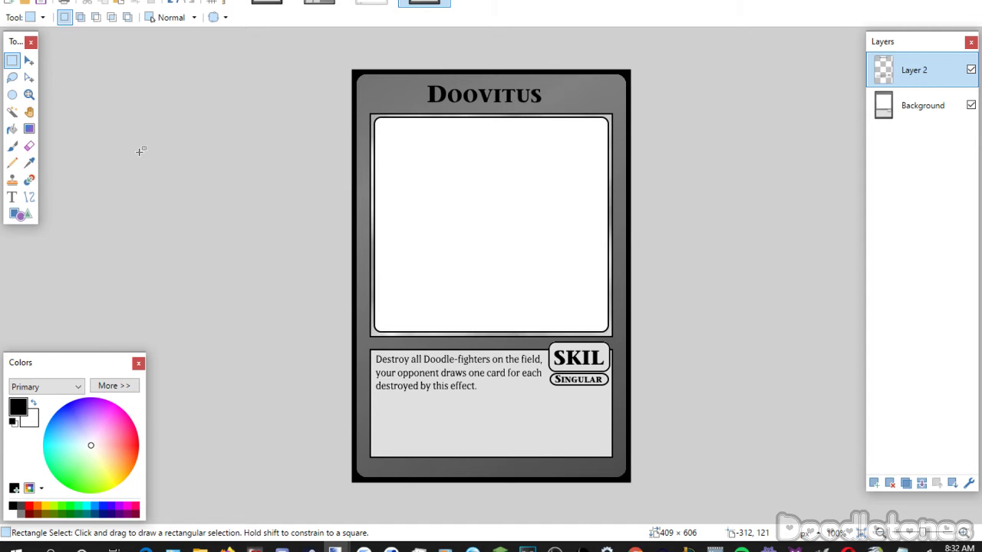
{"action": "left_click", "coordinate": [923, 484]}
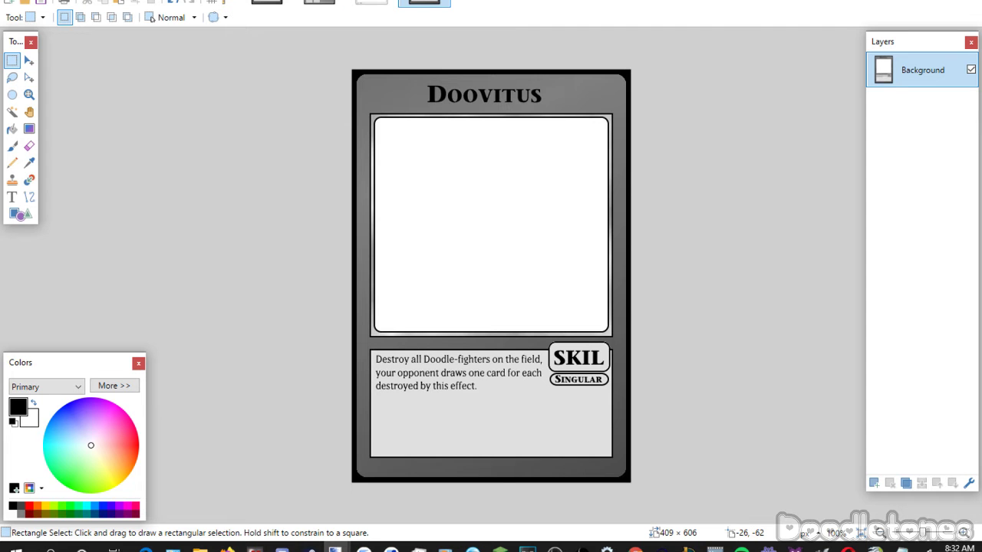
{"action": "key", "text": "ctrl+w"}
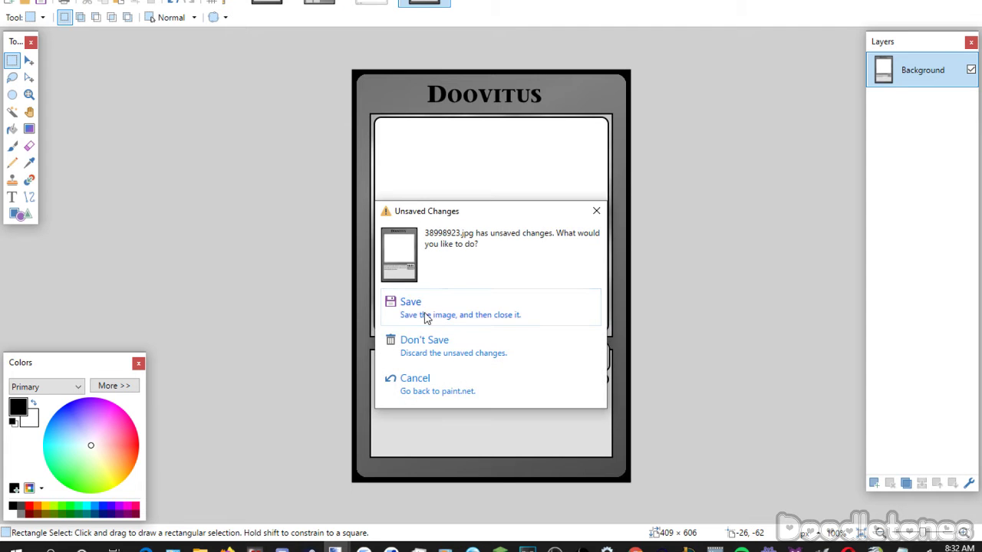
{"action": "left_click", "coordinate": [425, 310]}
{"action": "left_click", "coordinate": [426, 315]}
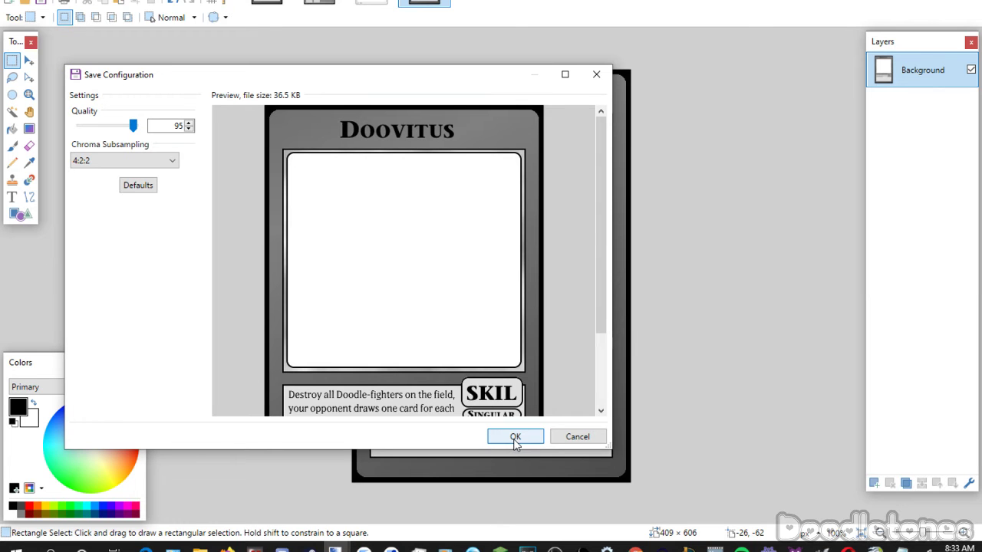
{"action": "left_click", "coordinate": [514, 438]}
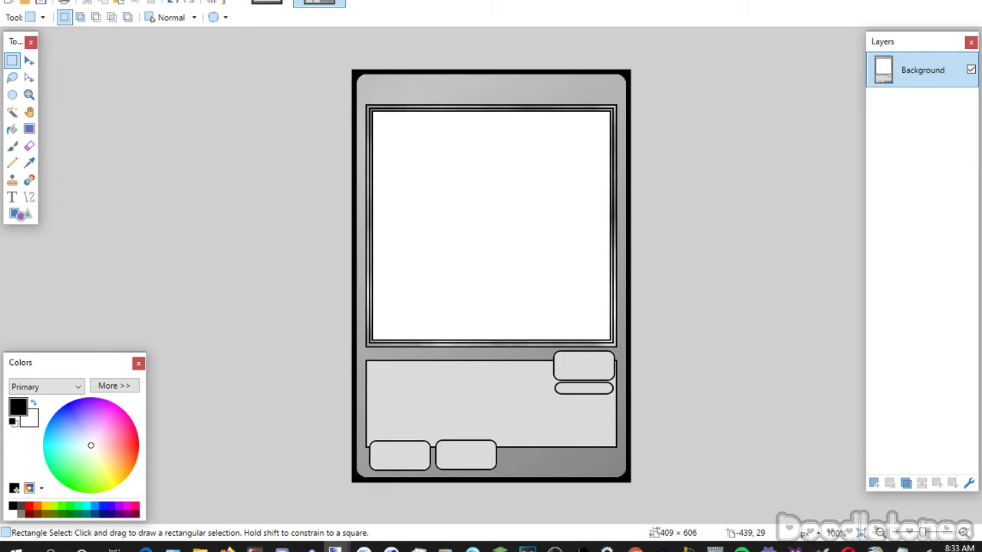
Open the next batch of old cards and their matching blank templates as separate images.
{"action": "key", "text": "alt+Tab"}
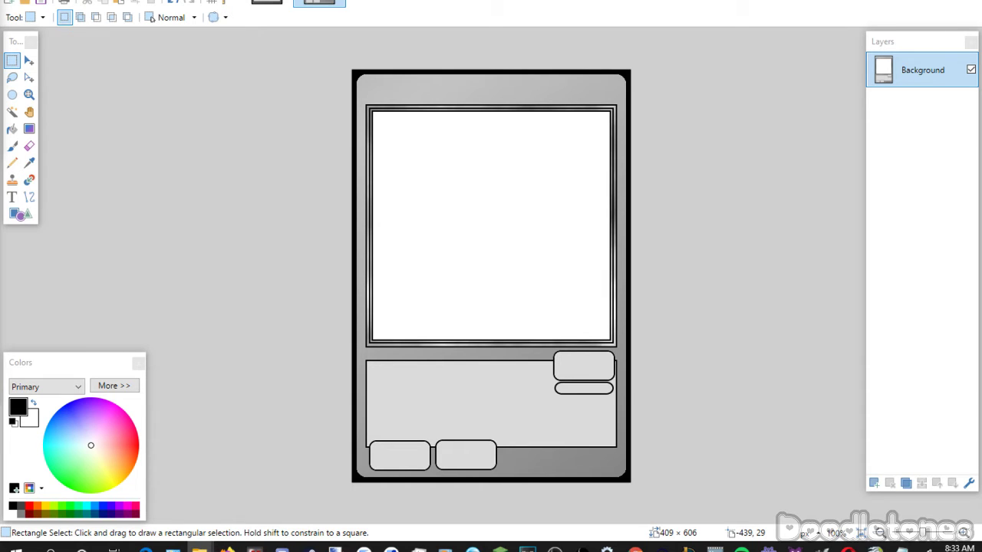
{"action": "left_click_drag", "start_coordinate": [262, 107], "coordinate": [263, 105]}
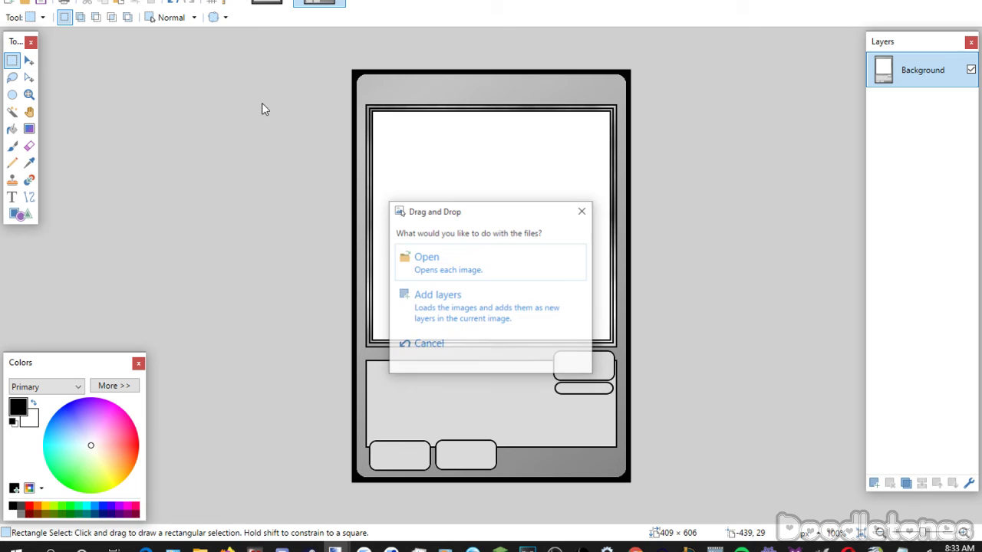
{"action": "left_click", "coordinate": [465, 264]}
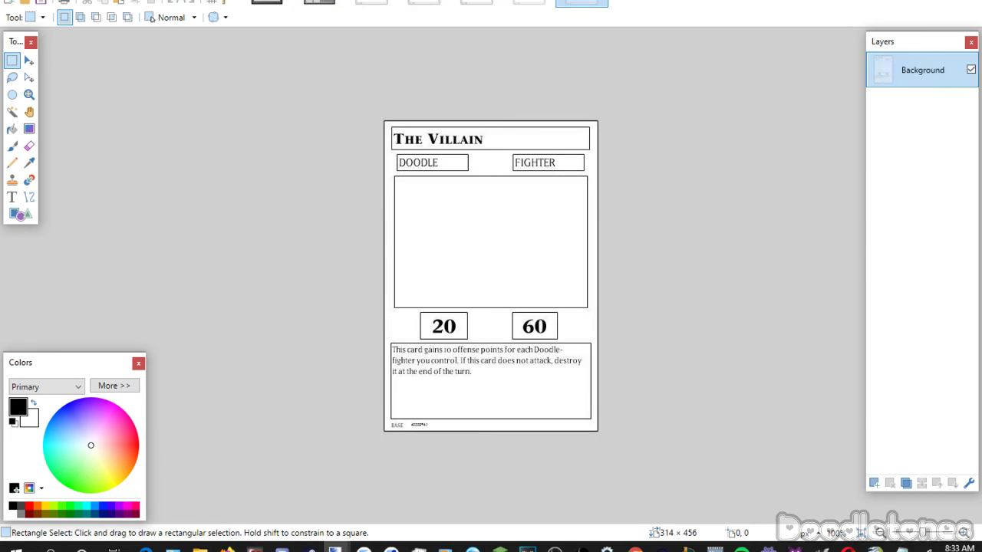
{"action": "key", "text": "alt+Tab"}
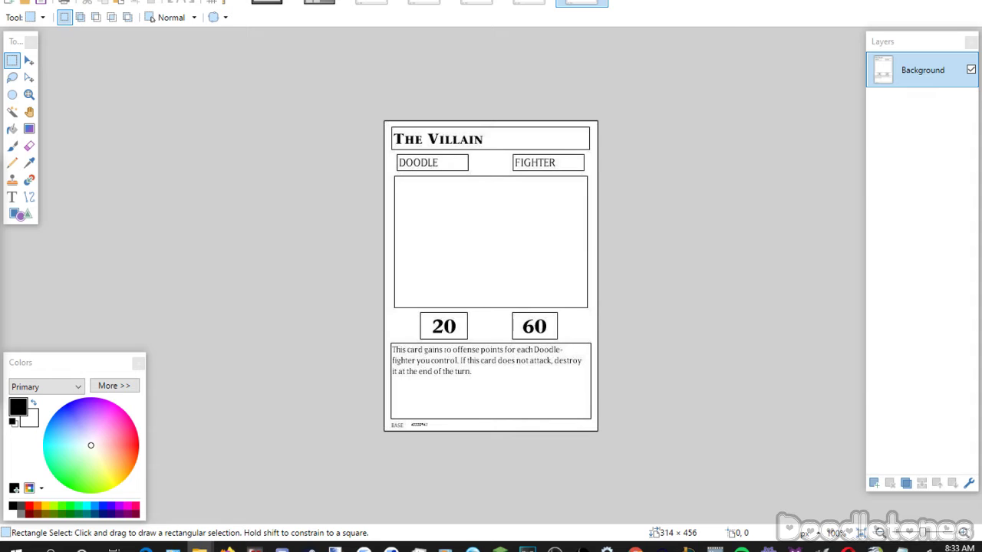
{"action": "left_click_drag", "start_coordinate": [41, 312], "coordinate": [392, 249]}
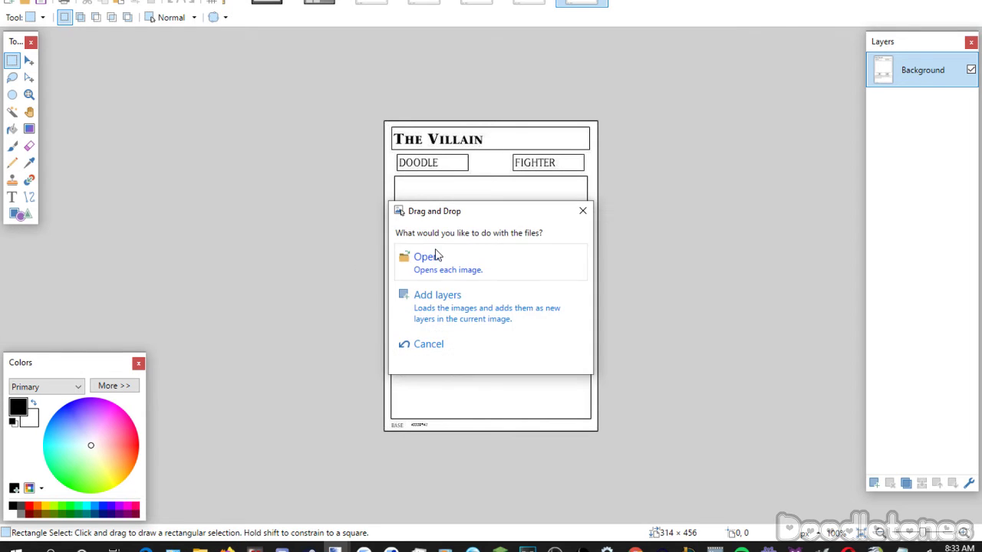
{"action": "left_click", "coordinate": [437, 256]}
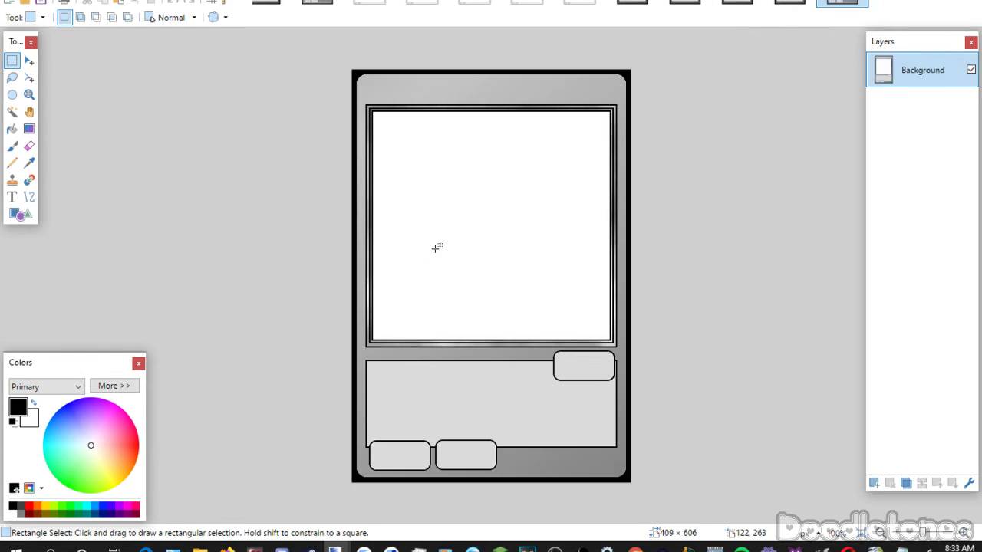
On a new layer of the first blank dark template, add the title "Skill Revival" in Yu-Gi-Oh!ITCStoneSerifSmallCaps size 26.
{"action": "left_click", "coordinate": [370, 2]}
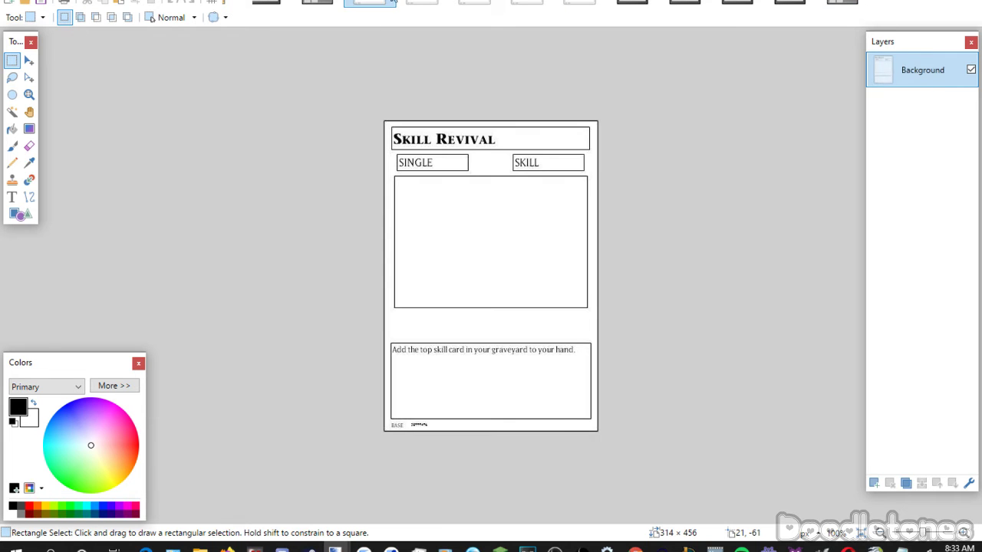
{"action": "left_click", "coordinate": [632, 3]}
{"action": "left_click", "coordinate": [874, 549]}
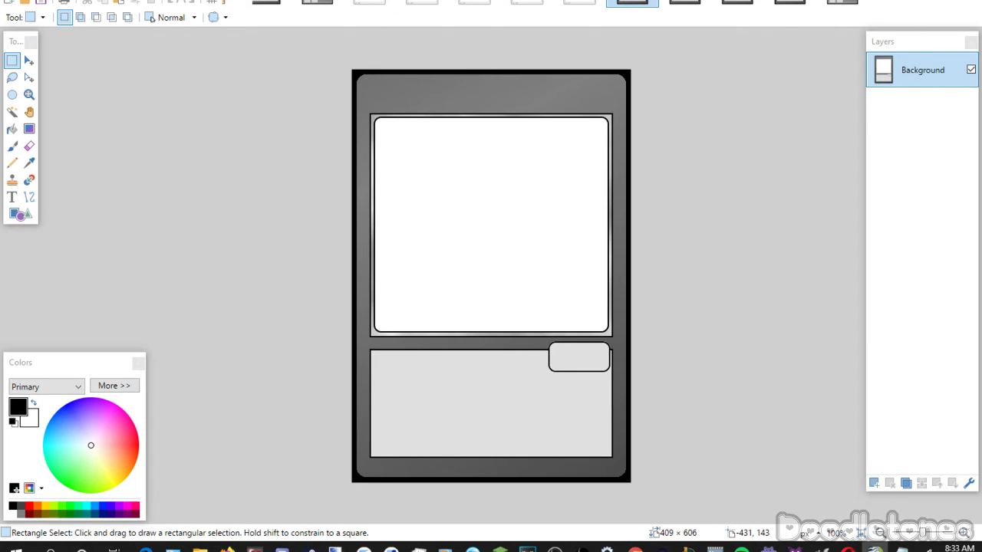
{"action": "left_click", "coordinate": [12, 197]}
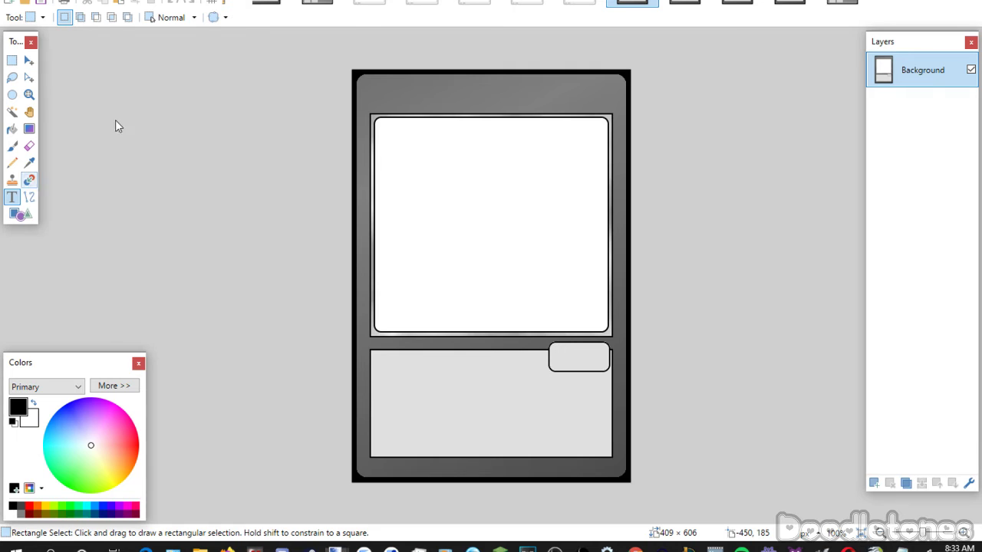
{"action": "left_click", "coordinate": [169, 17]}
{"action": "left_click", "coordinate": [122, 250]}
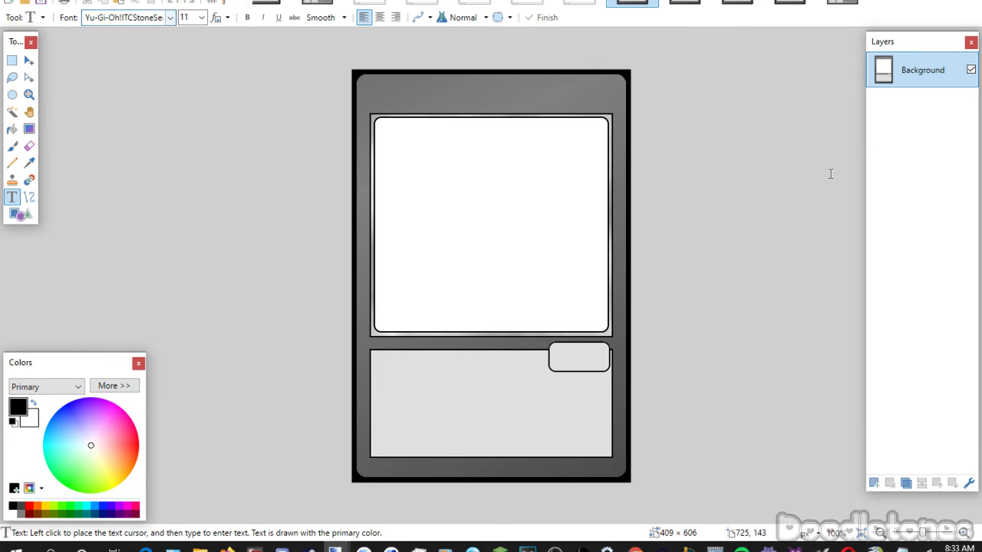
{"action": "left_click", "coordinate": [874, 483]}
{"action": "left_click", "coordinate": [412, 102]}
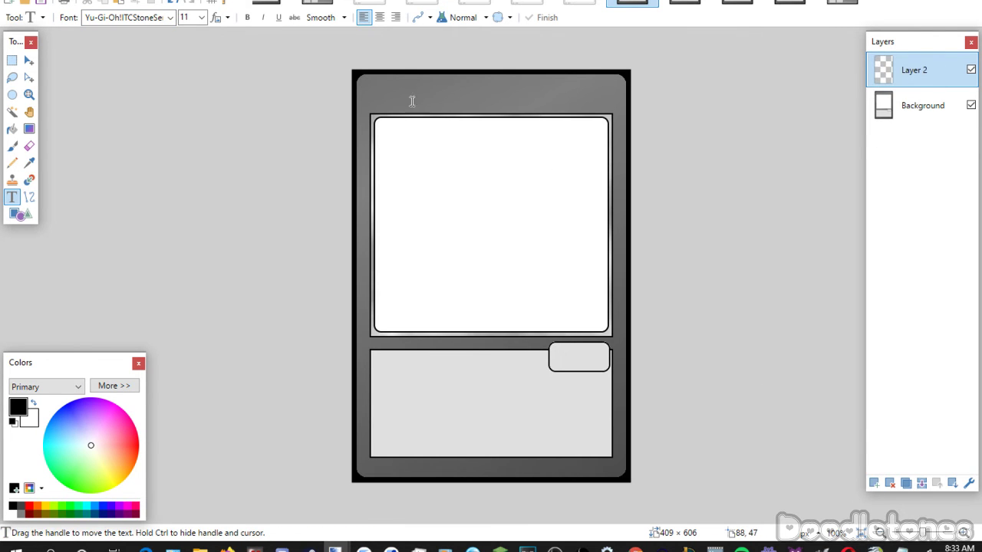
{"action": "type", "text": "Skill Revival"}
{"action": "scroll", "coordinate": [202, 17], "scroll_direction": "up", "scroll_amount": 8}
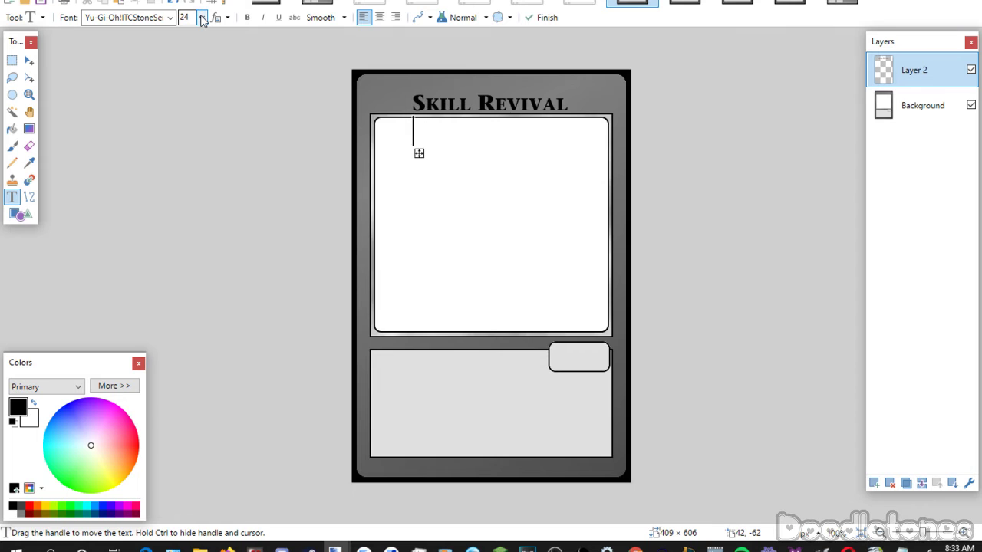
Center the "Skill Revival" title above the artwork frame.
{"action": "left_click_drag", "start_coordinate": [420, 159], "coordinate": [415, 153]}
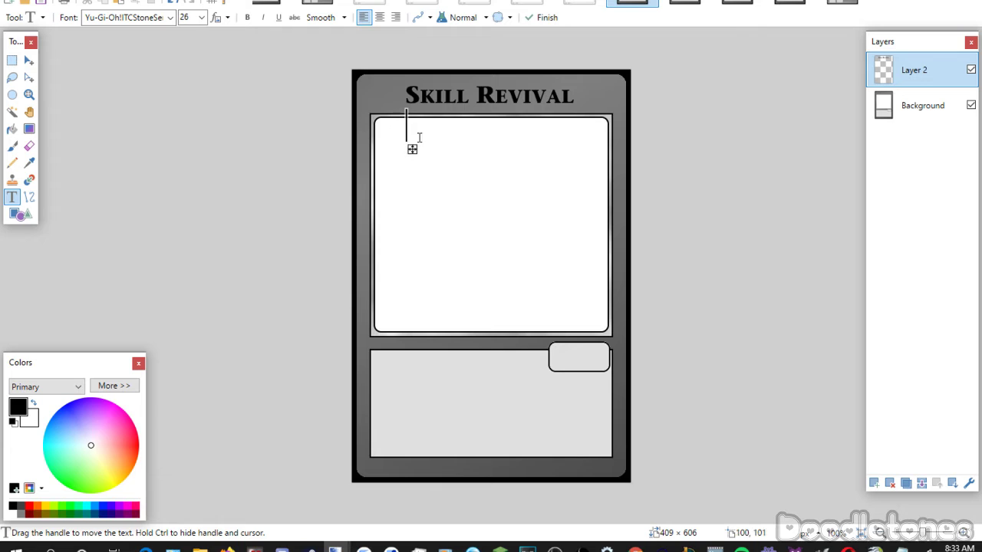
{"action": "left_click_drag", "start_coordinate": [414, 151], "coordinate": [413, 154]}
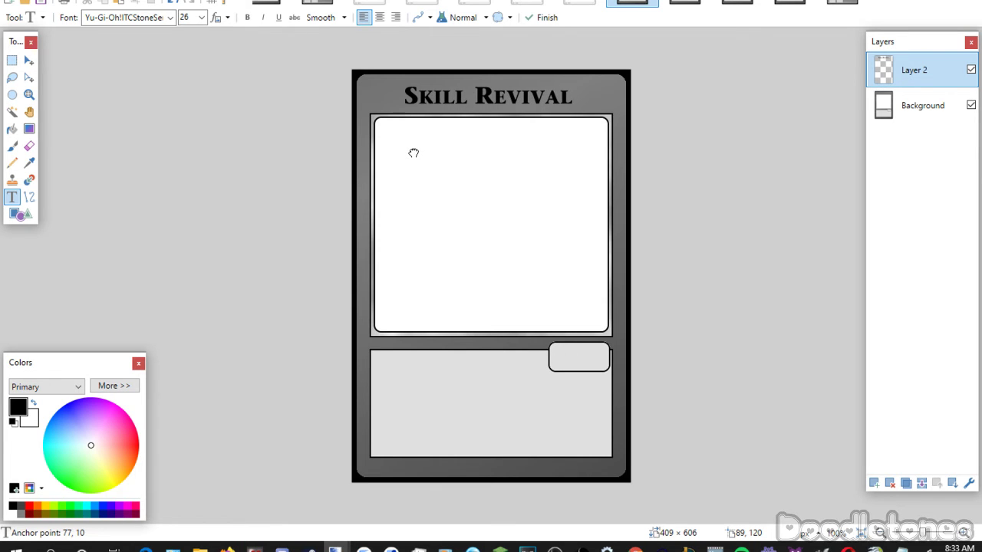
{"action": "left_click_drag", "start_coordinate": [414, 154], "coordinate": [413, 154]}
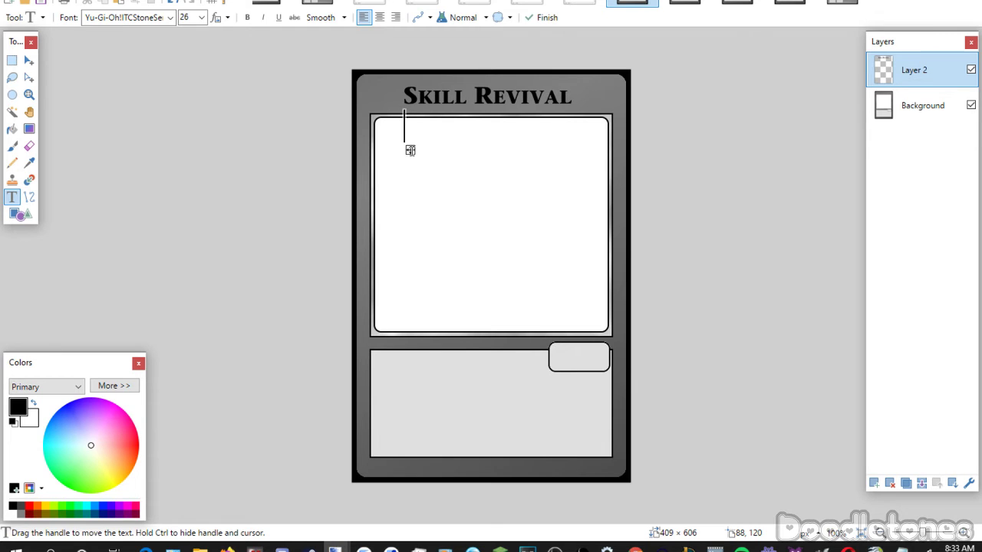
Select the Skill Revival card's Background layer and reorder the open images so each blank template follows its old card.
{"action": "left_click", "coordinate": [552, 343]}
{"action": "scroll", "coordinate": [205, 17], "scroll_direction": "up", "scroll_amount": 1}
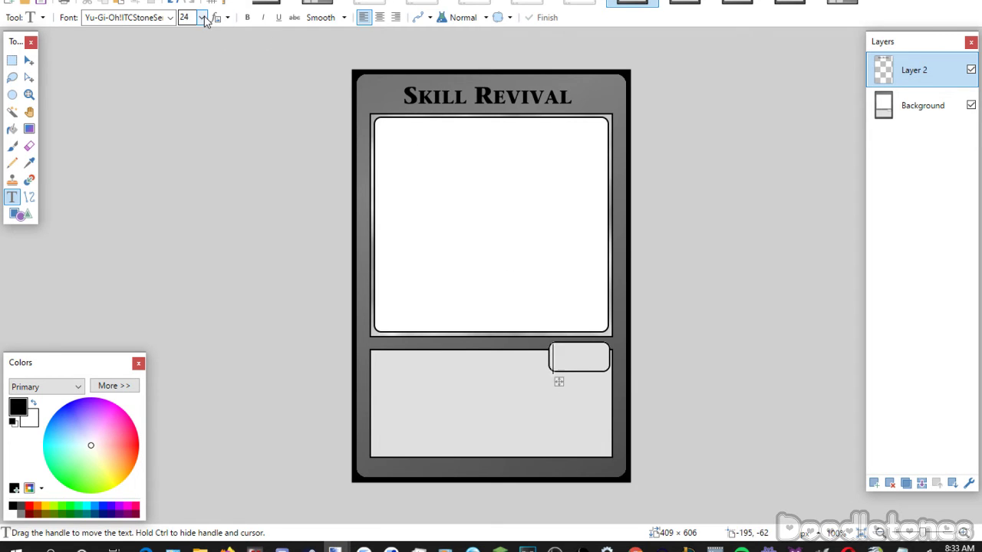
{"action": "left_click", "coordinate": [266, 3]}
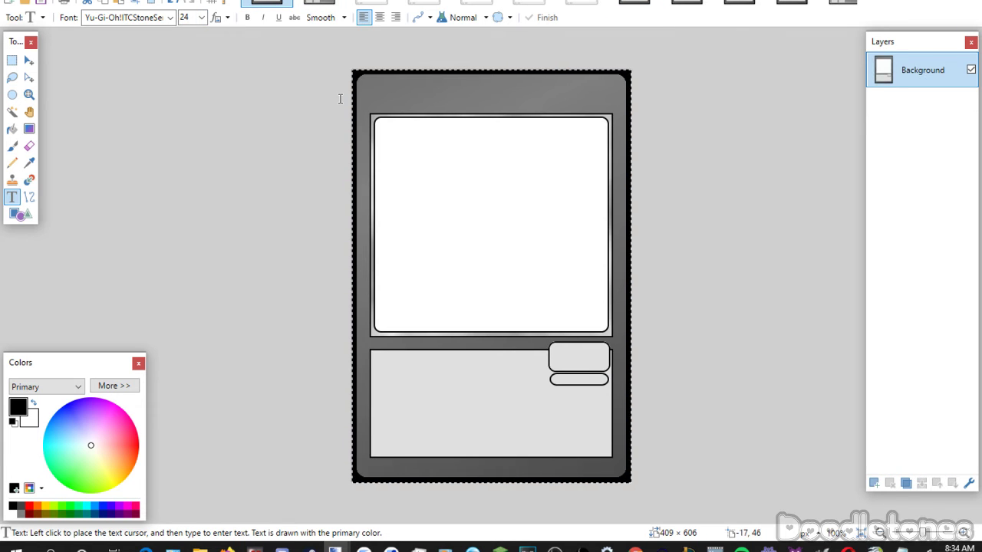
{"action": "left_click", "coordinate": [634, 3]}
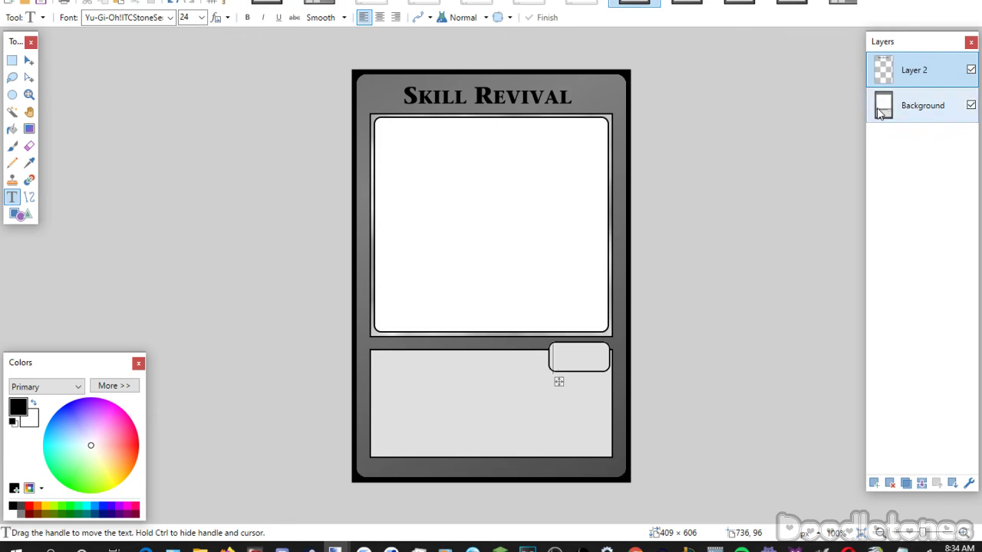
{"action": "left_click", "coordinate": [876, 108]}
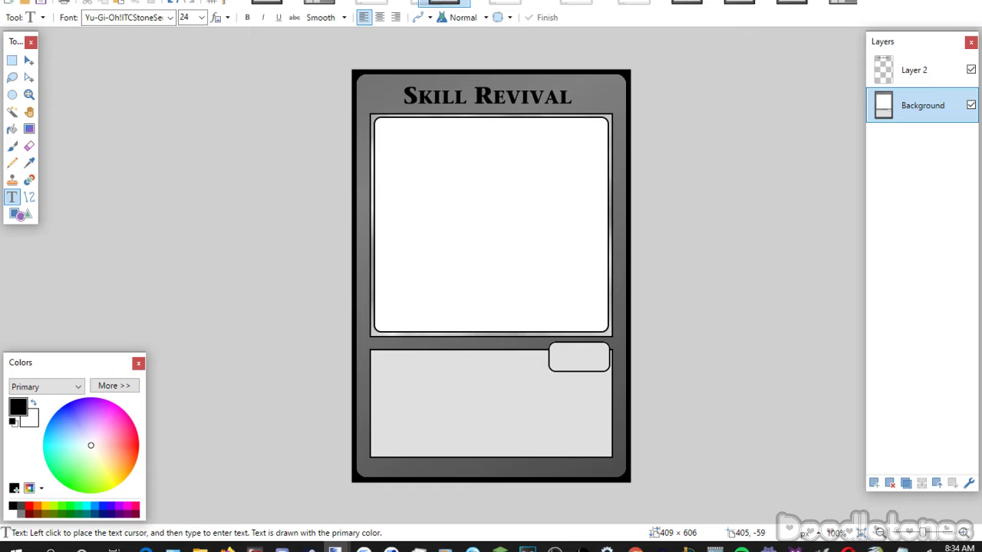
{"action": "key", "text": "ctrl+z"}
{"action": "left_click_drag", "start_coordinate": [751, 3], "coordinate": [647, 3]}
{"action": "left_click_drag", "start_coordinate": [804, 2], "coordinate": [746, 2]}
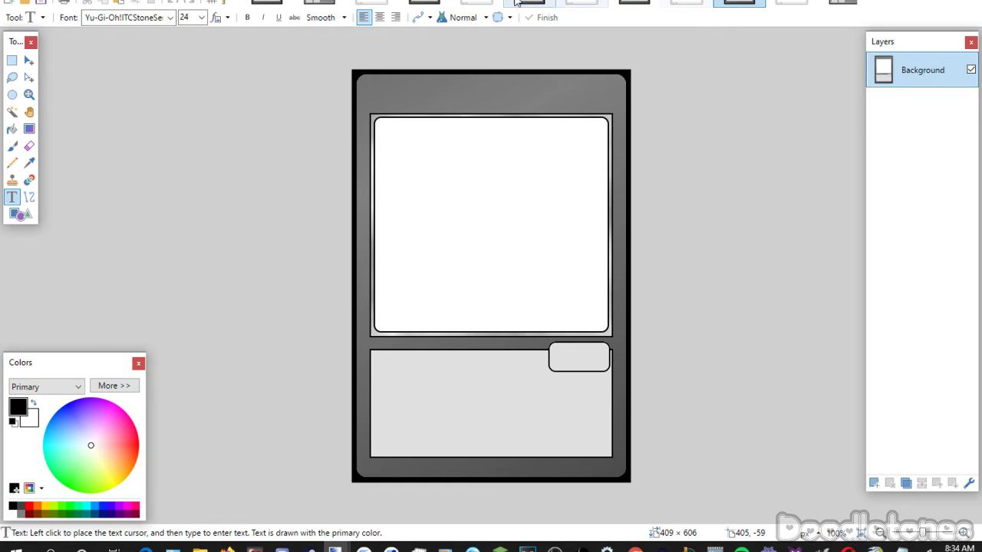
Copy the dark template with the smaller rounded box and paste it over the Skill Revival background and the other dark templates.
{"action": "key", "text": "ctrl+z"}
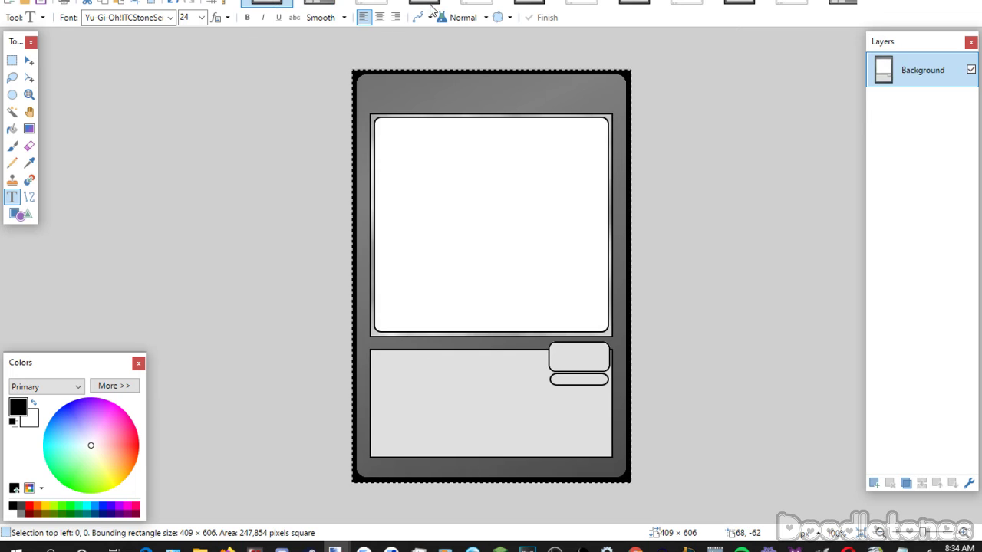
{"action": "left_click", "coordinate": [529, 2]}
{"action": "key", "text": "ctrl+z"}
{"action": "key", "text": "ctrl+z"}
{"action": "key", "text": "ctrl+y"}
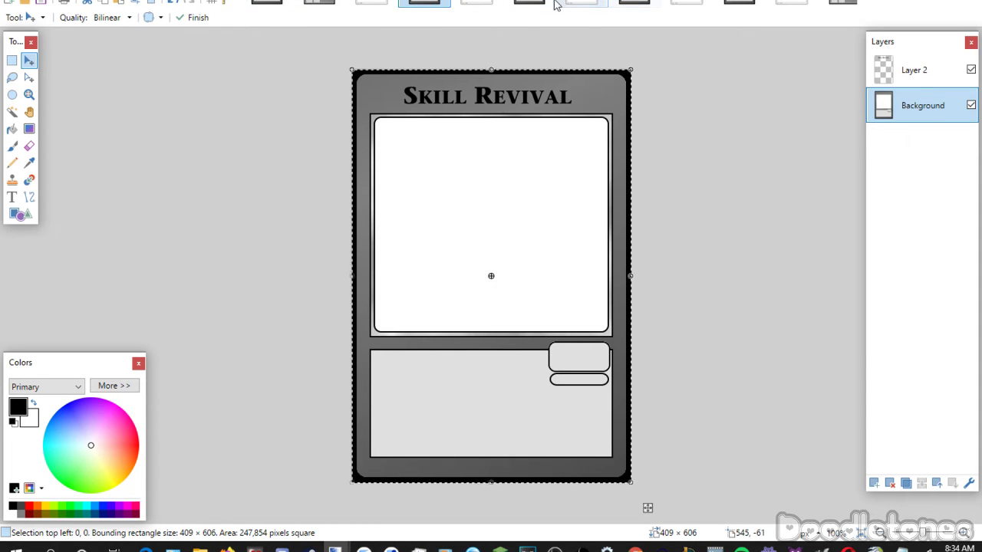
{"action": "left_click", "coordinate": [529, 3]}
{"action": "left_click", "coordinate": [634, 3]}
{"action": "key", "text": "ctrl+v"}
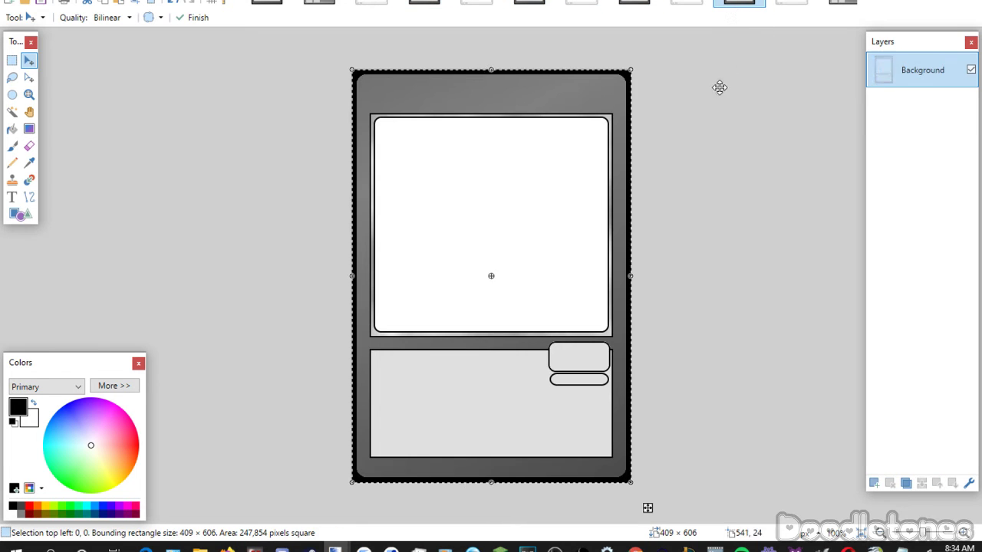
Copy the entire light template with the smaller rounded box and paste it over the last blank template of the batch.
{"action": "left_click", "coordinate": [328, 4]}
{"action": "key", "text": "ctrl+a"}
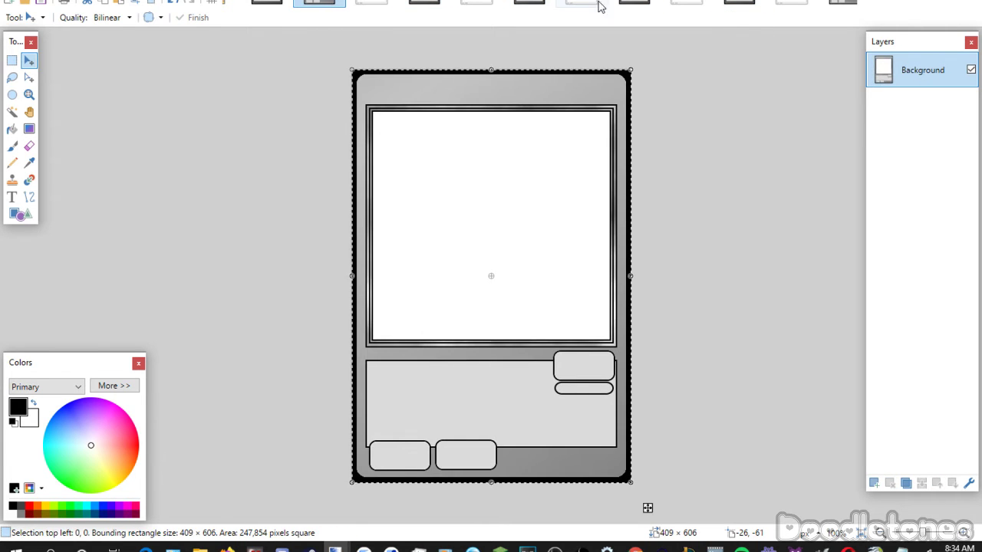
{"action": "left_click", "coordinate": [842, 3]}
{"action": "key", "text": "ctrl+v"}
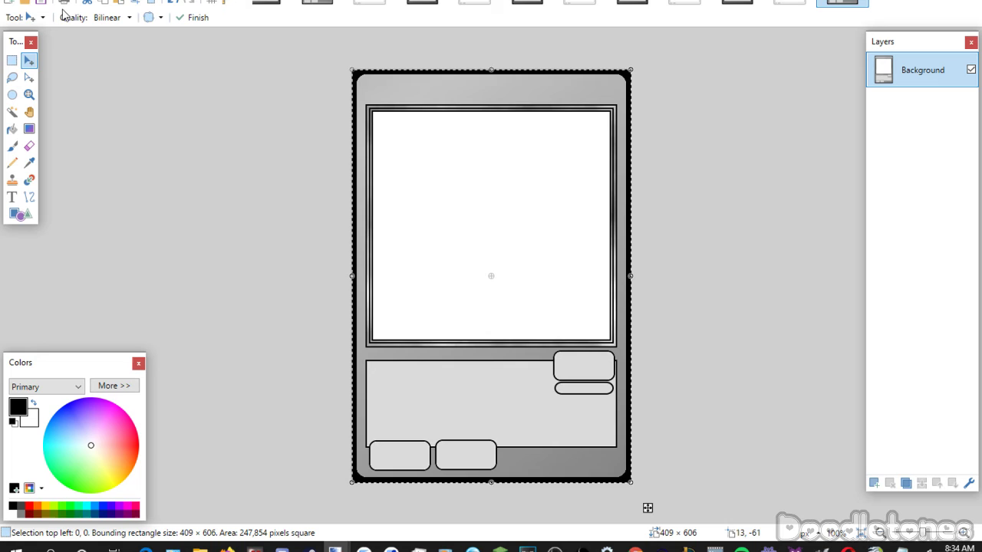
Clear the selection around the pasted artwork in each updated template, including the Skill Revival card.
{"action": "left_click", "coordinate": [12, 60]}
{"action": "left_click", "coordinate": [738, 3]}
{"action": "left_click", "coordinate": [632, 3]}
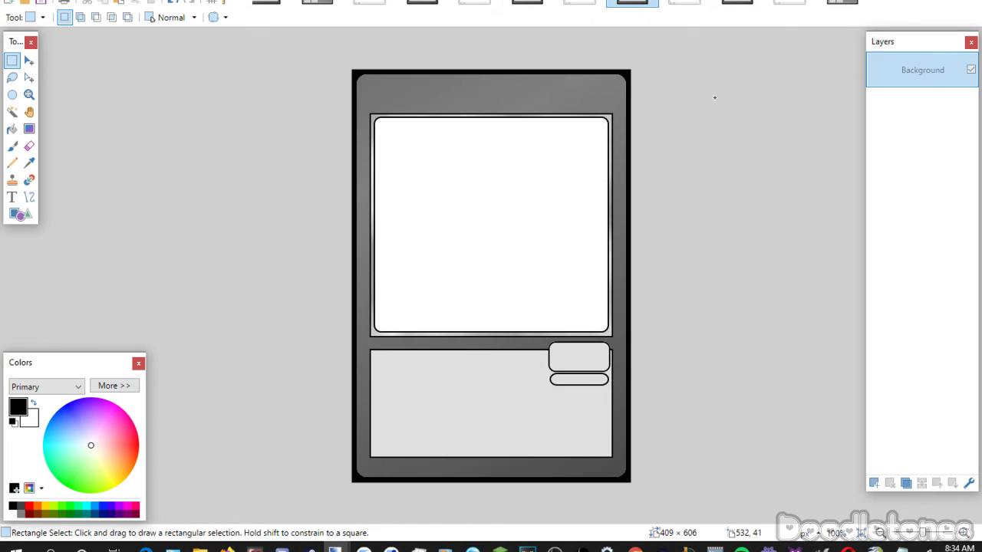
{"action": "left_click", "coordinate": [527, 3]}
{"action": "left_click", "coordinate": [545, 35]}
{"action": "left_click", "coordinate": [422, 3]}
{"action": "left_click", "coordinate": [321, 73]}
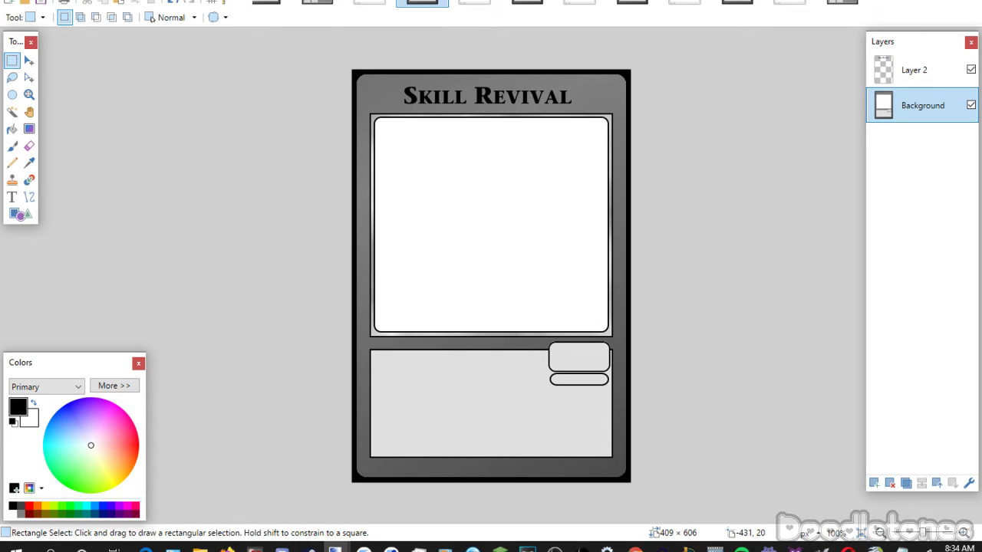
Add the text "SKIL" at size 22 on Layer 2 and centre it in the Skill Revival card's large badge.
{"action": "left_click", "coordinate": [11, 198]}
{"action": "left_click", "coordinate": [202, 17]}
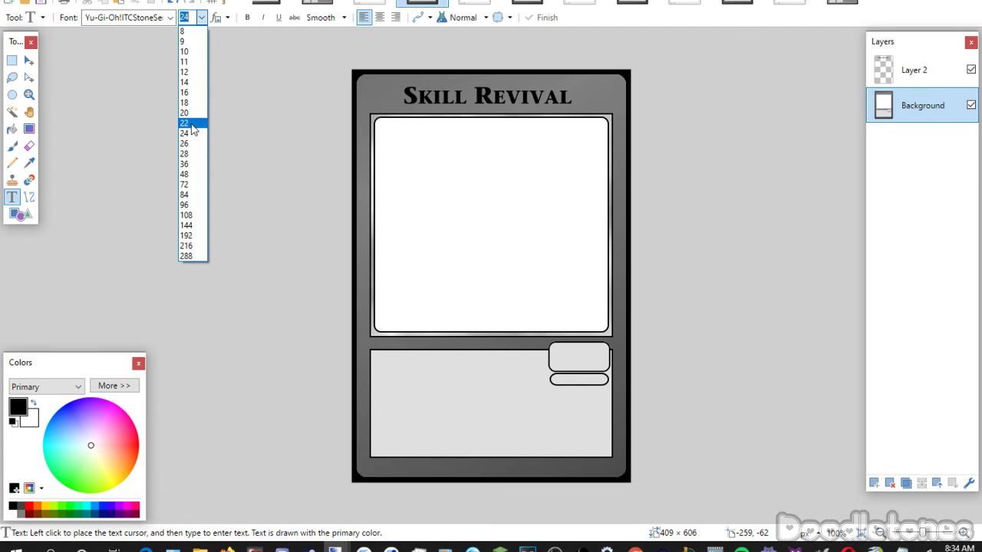
{"action": "left_click", "coordinate": [192, 126]}
{"action": "left_click", "coordinate": [905, 70]}
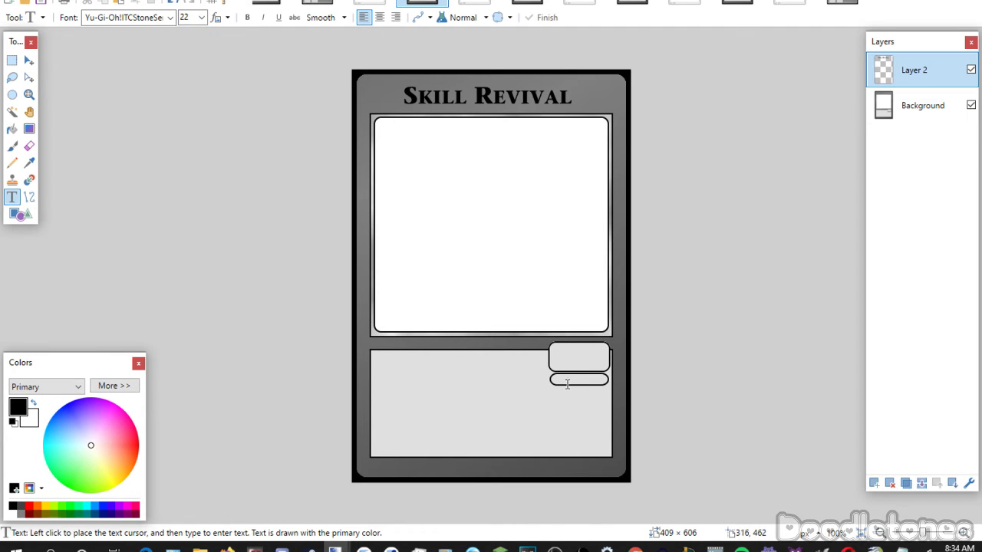
{"action": "left_click", "coordinate": [563, 352]}
{"action": "type", "text": "SKIL"}
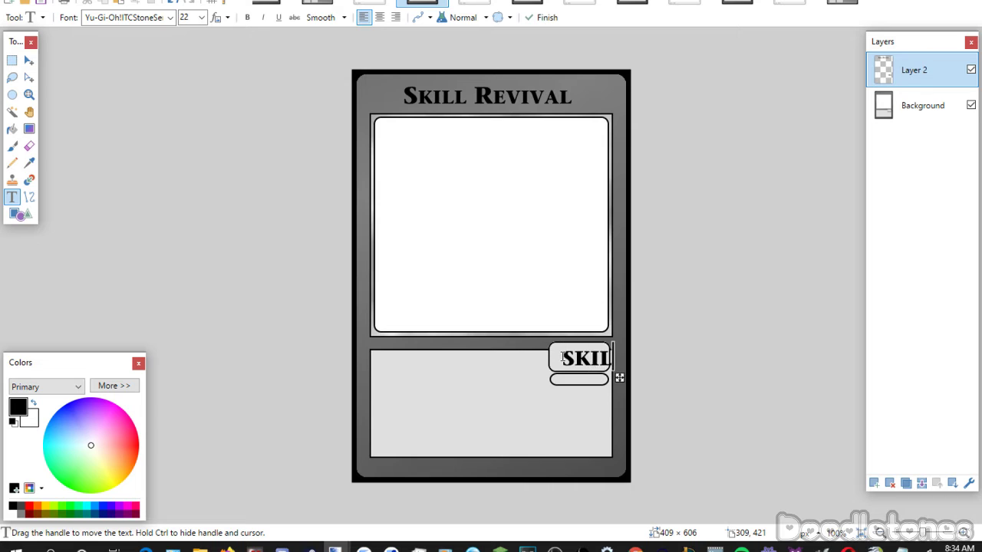
{"action": "left_click_drag", "start_coordinate": [619, 378], "coordinate": [608, 379]}
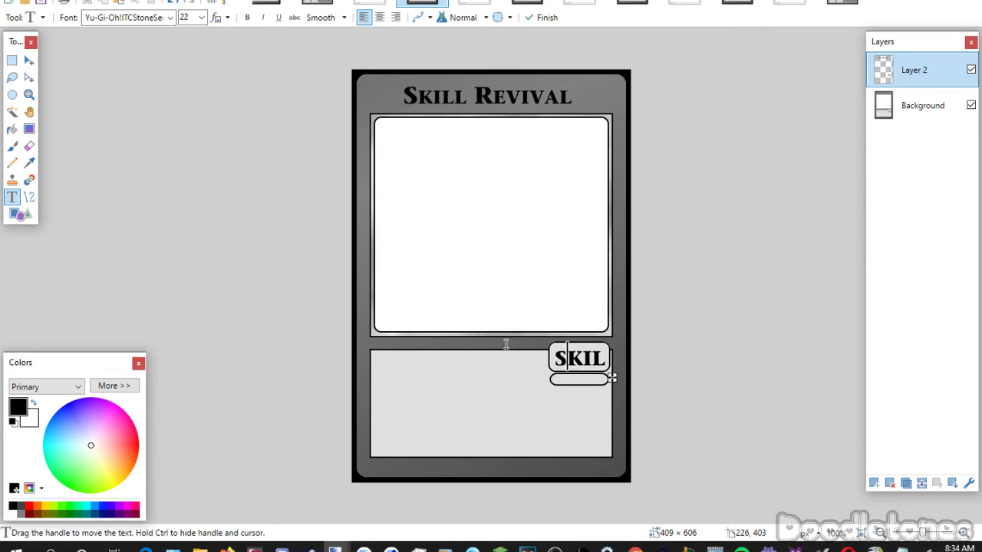
Add the text "Singular" at size 11 and position it in the small badge beneath "SKIL".
{"action": "left_click", "coordinate": [425, 313]}
{"action": "scroll", "coordinate": [201, 17], "scroll_direction": "up", "scroll_amount": 3}
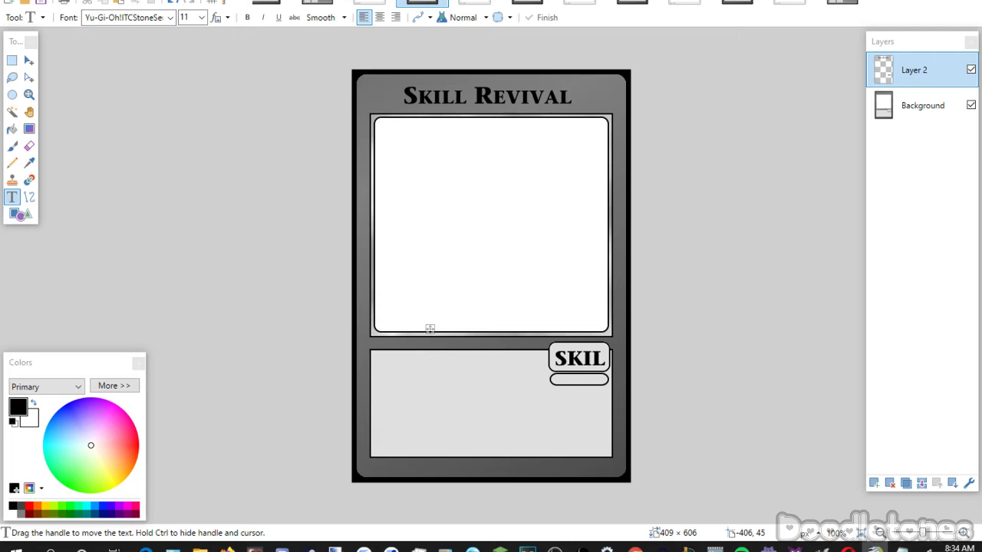
{"action": "left_click", "coordinate": [485, 400]}
{"action": "type", "text": "Singular"}
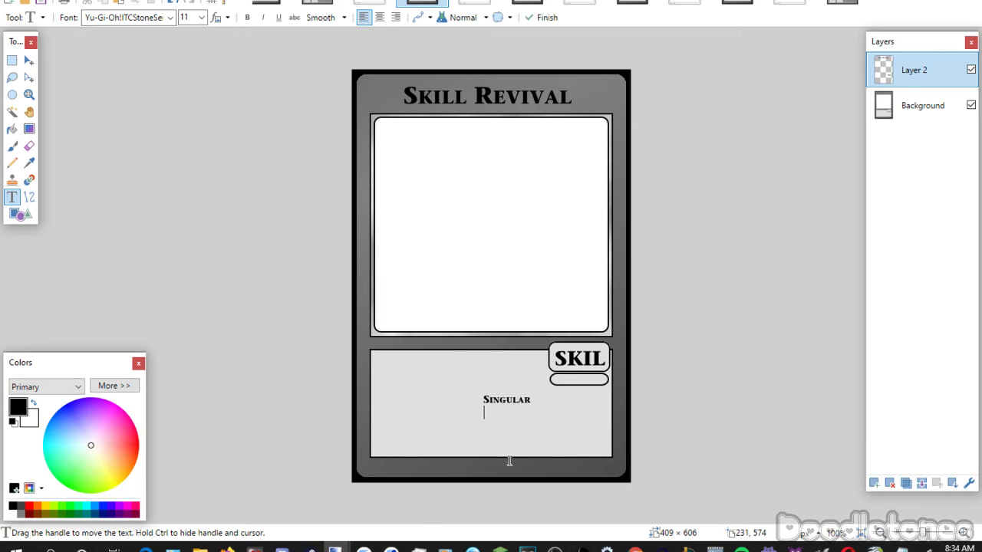
{"action": "left_click_drag", "start_coordinate": [491, 429], "coordinate": [563, 406]}
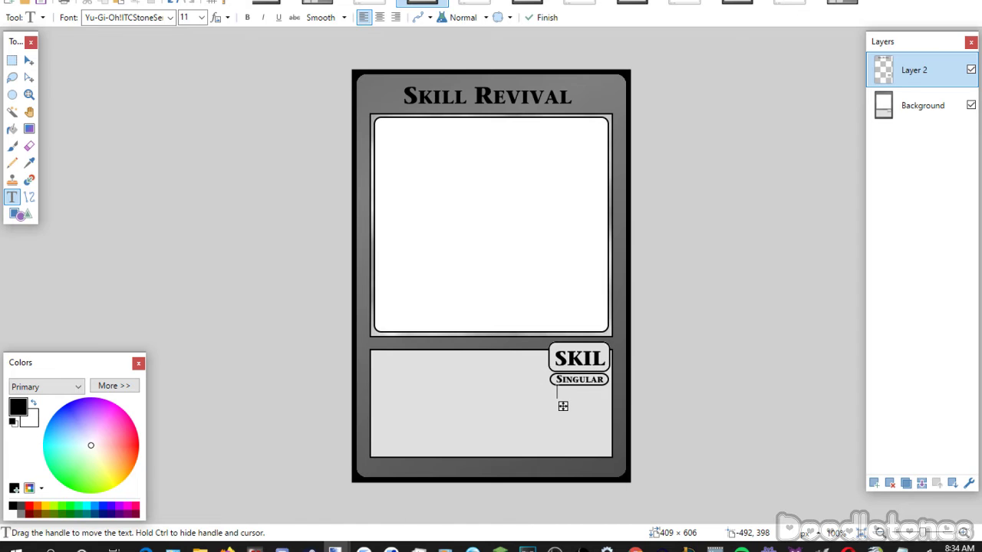
Fill the description box with "Add the top skill card in your graveyard to your hand." in Yu-Gi-Oh! Matrix Book, breaking the line before "to".
{"action": "key", "text": "alt+Tab"}
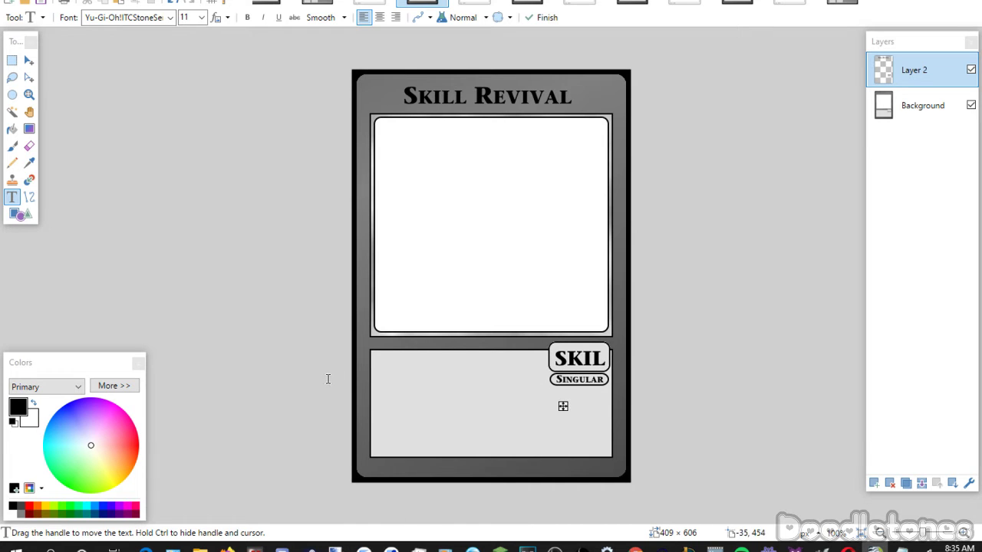
{"action": "left_click", "coordinate": [378, 368]}
{"action": "left_click", "coordinate": [169, 17]}
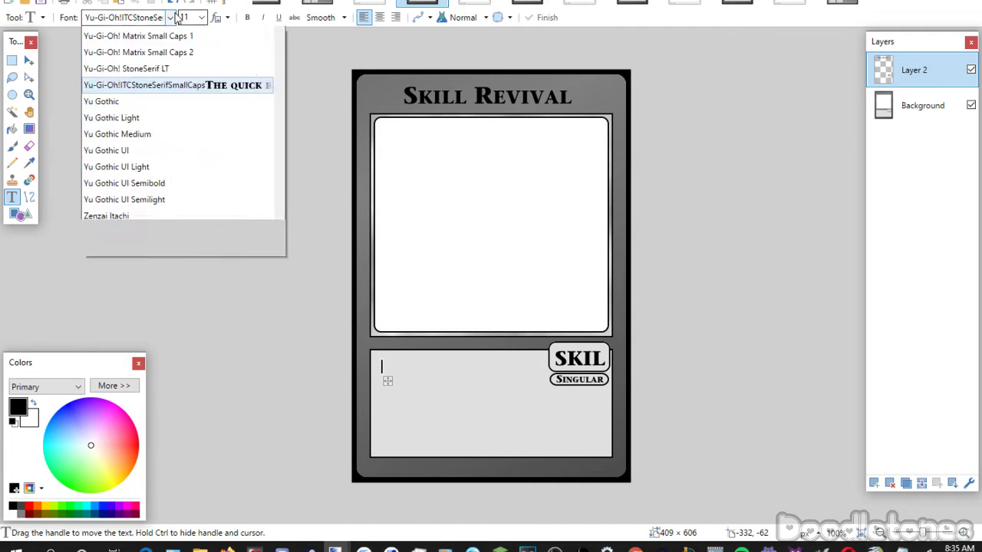
{"action": "left_click", "coordinate": [253, 205]}
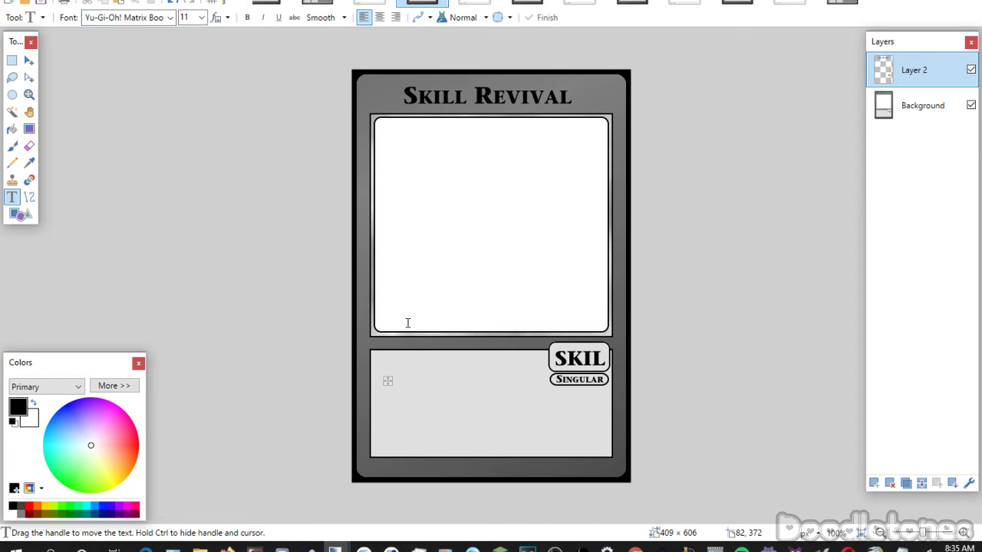
{"action": "type", "text": "Add the top skill card in your graveyard to your hand"}
{"action": "left_click_drag", "start_coordinate": [387, 395], "coordinate": [380, 385]}
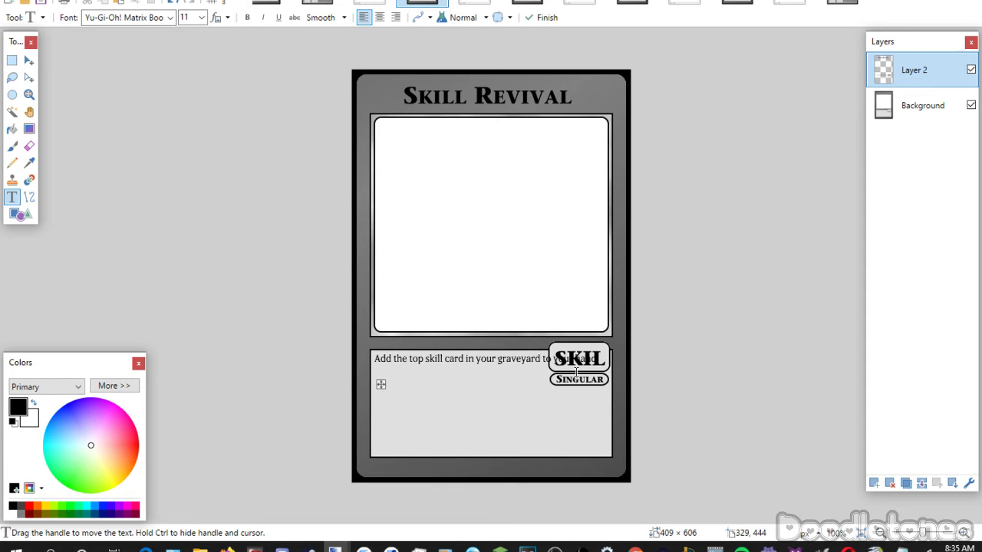
{"action": "left_click", "coordinate": [544, 359]}
{"action": "key", "text": "Return"}
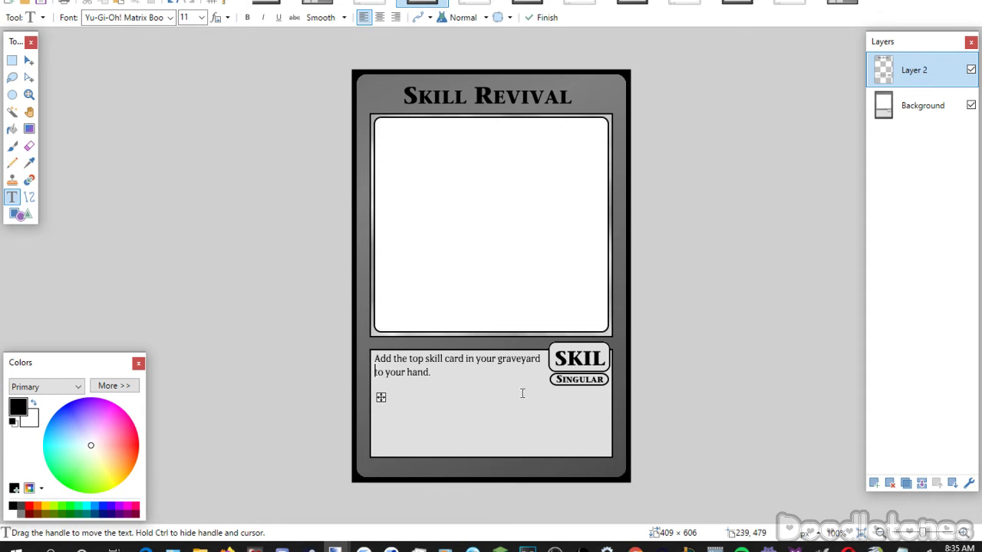
{"action": "left_click_drag", "start_coordinate": [382, 397], "coordinate": [384, 400]}
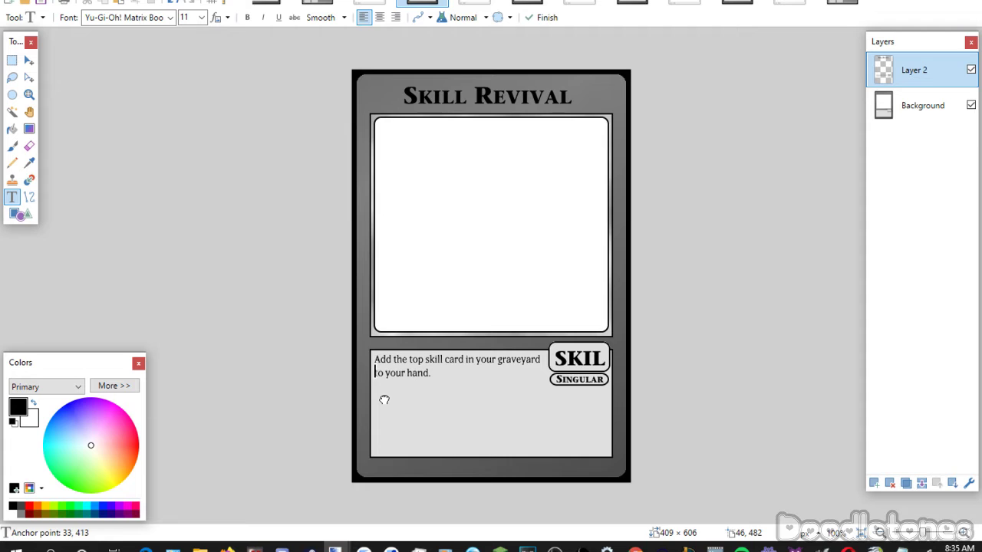
Merge Layer 2 down into the background, then save and close the Skill Revival card image.
{"action": "left_click", "coordinate": [11, 60]}
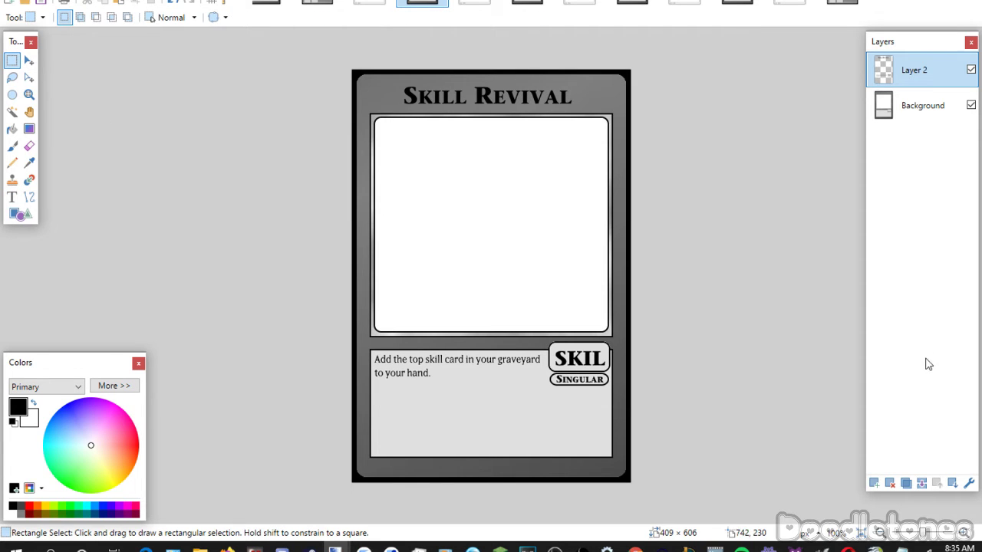
{"action": "left_click", "coordinate": [922, 483]}
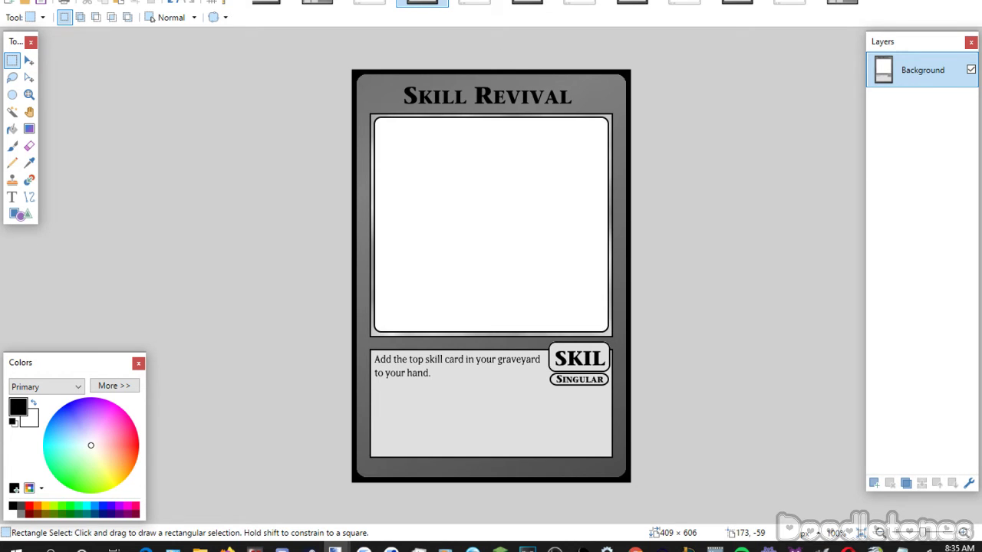
{"action": "left_click", "coordinate": [443, 3]}
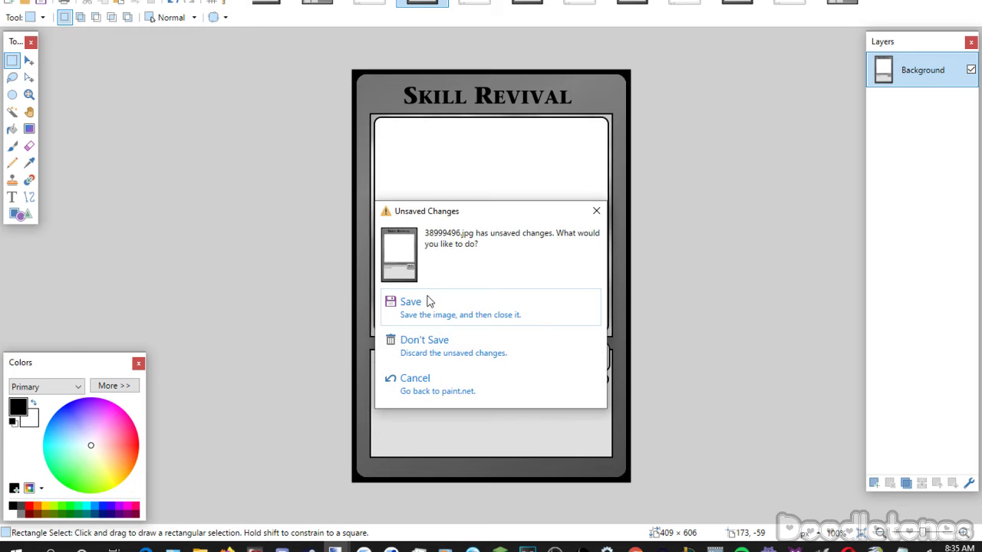
{"action": "left_click", "coordinate": [427, 302]}
{"action": "left_click", "coordinate": [531, 444]}
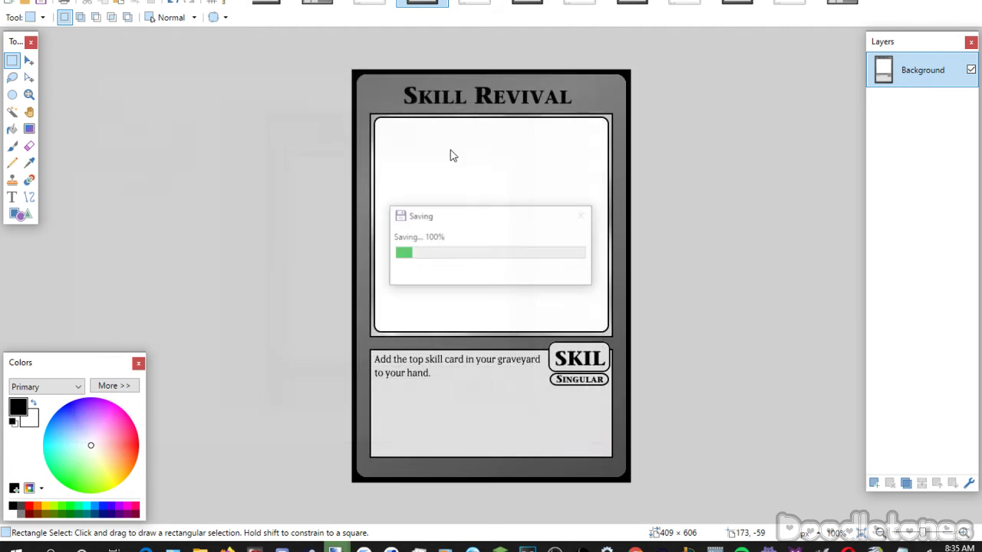
Close the finished card's reference image and switch to the blank card template following the Exploding Fuzzball reference.
{"action": "left_click", "coordinate": [371, 4]}
{"action": "key", "text": "ctrl+w"}
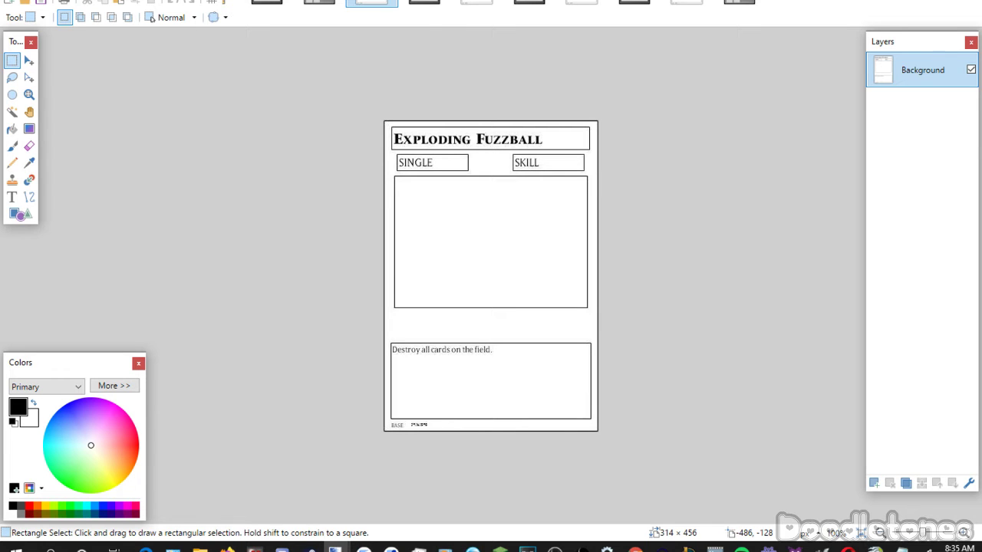
{"action": "left_click", "coordinate": [424, 4]}
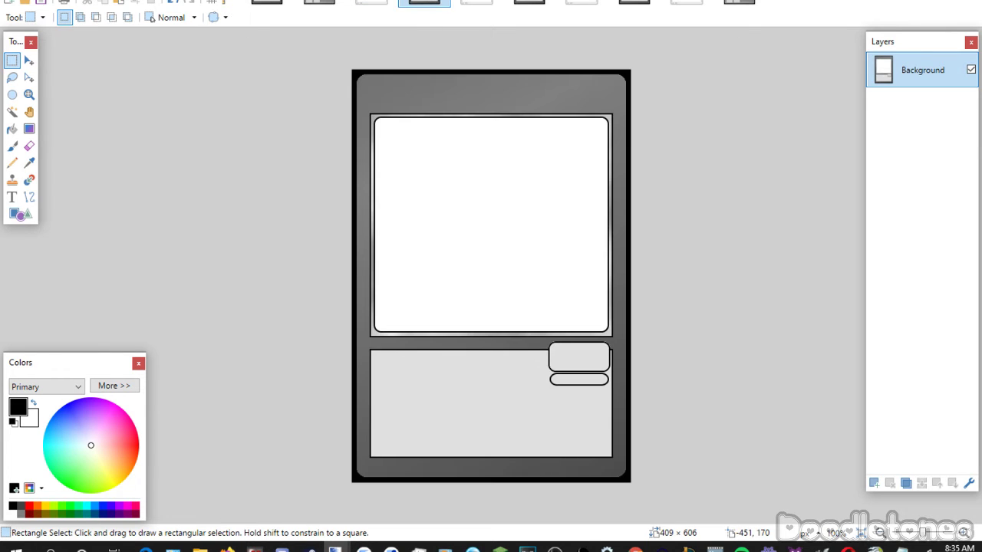
Add the title "Exploding Fuzzball" on a new layer in Yu-Gi-Oh!ITCStoneSerifSmallCaps at size 26, centred in the card's header.
{"action": "key", "text": "alt+Tab"}
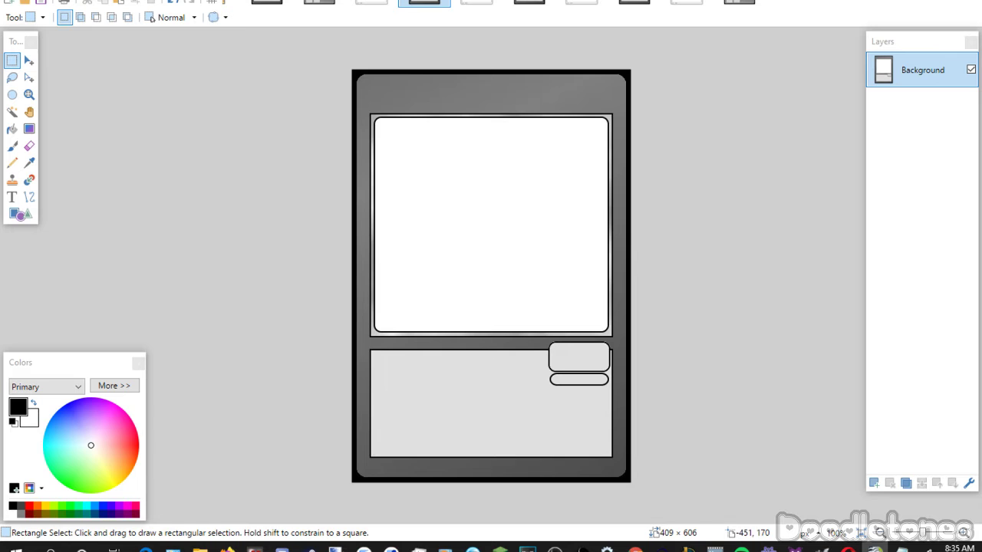
{"action": "left_click", "coordinate": [11, 197]}
{"action": "left_click", "coordinate": [170, 17]}
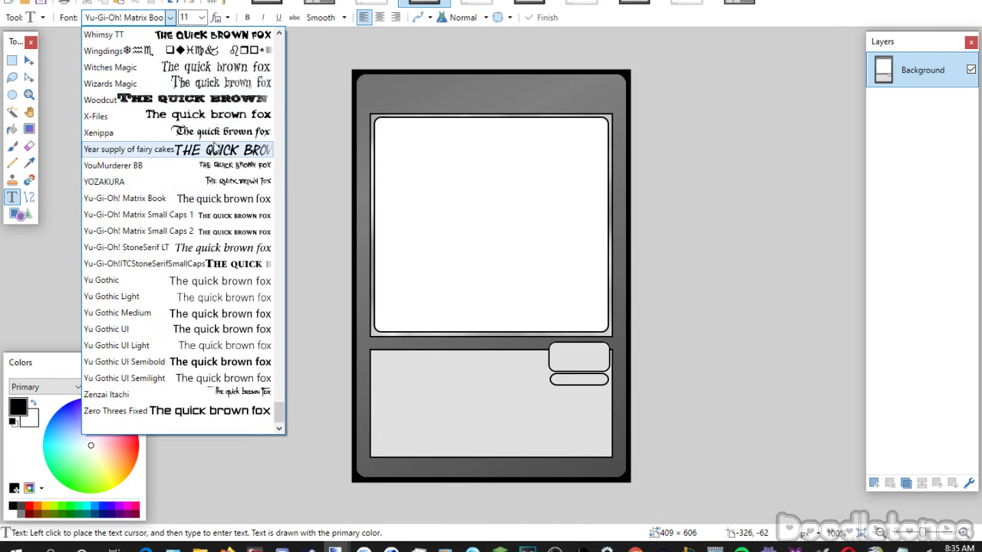
{"action": "left_click", "coordinate": [220, 264]}
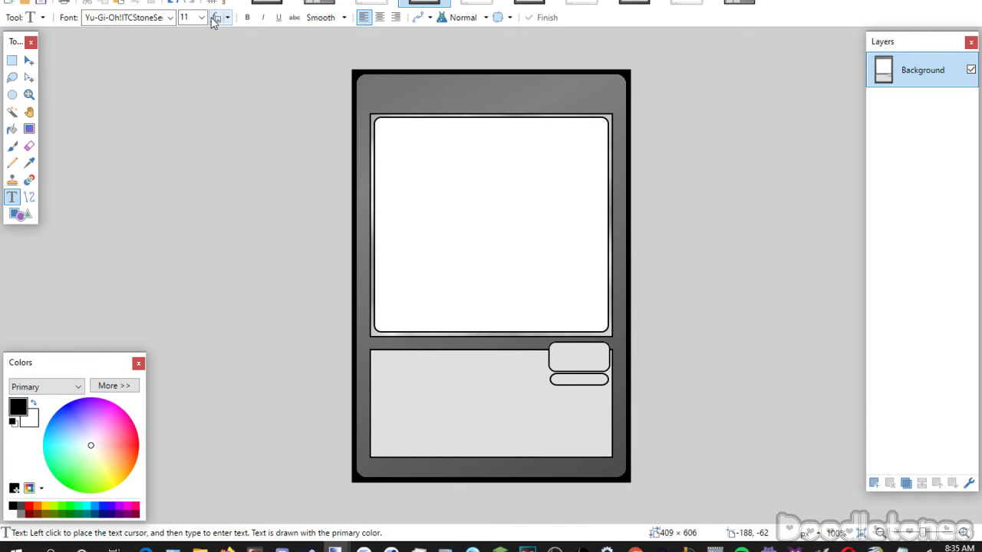
{"action": "left_click", "coordinate": [201, 17]}
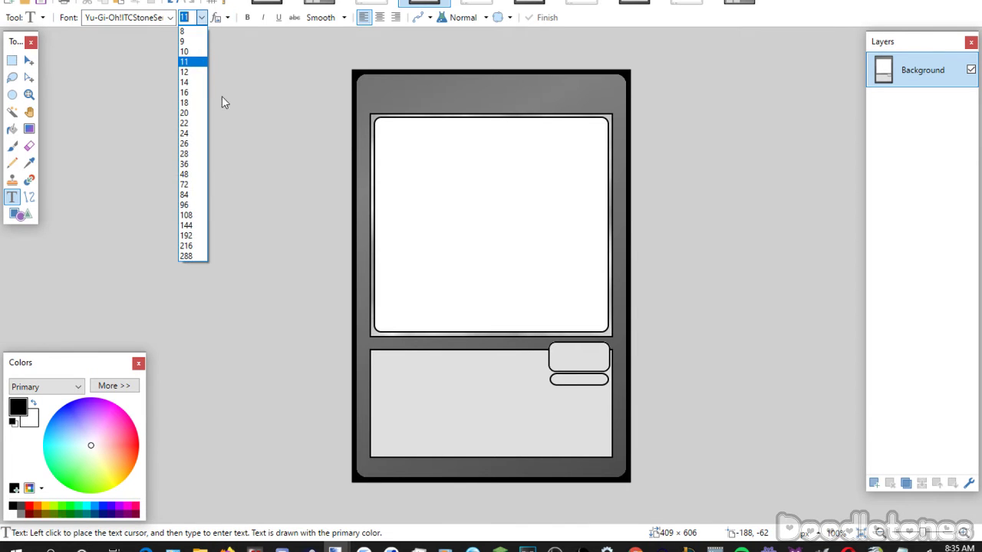
{"action": "left_click", "coordinate": [188, 145]}
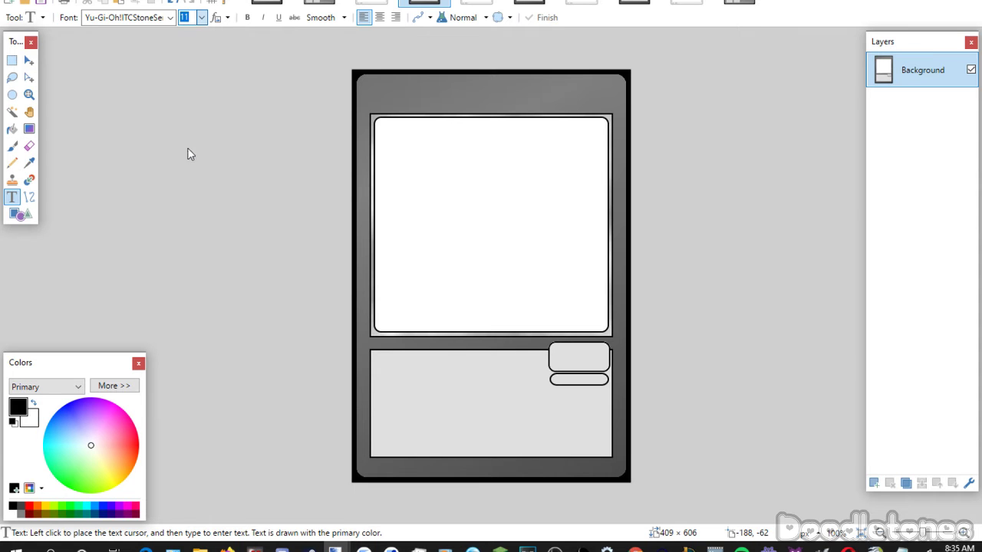
{"action": "left_click", "coordinate": [872, 486]}
{"action": "left_click", "coordinate": [435, 169]}
{"action": "type", "text": "Exploding Fuzz"}
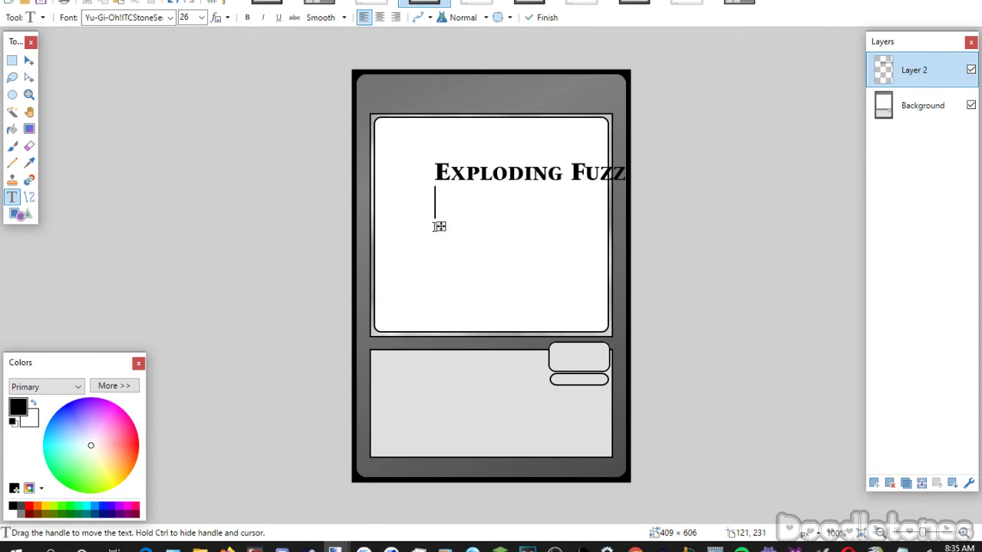
{"action": "left_click_drag", "start_coordinate": [439, 226], "coordinate": [374, 147]}
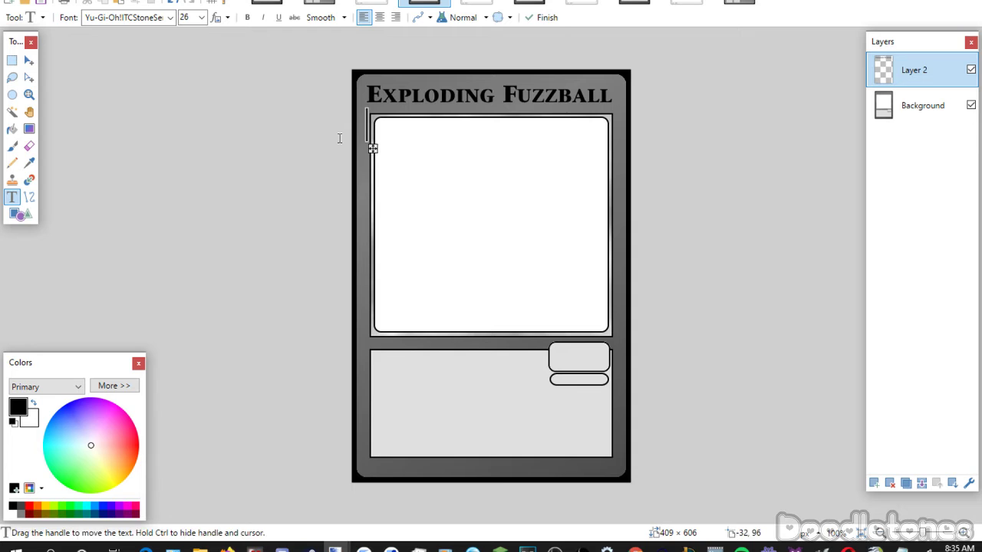
{"action": "left_click", "coordinate": [11, 60]}
Add the text "SKIL" at size 22 in the large badge of the Exploding Fuzzball card.
{"action": "left_click", "coordinate": [18, 201]}
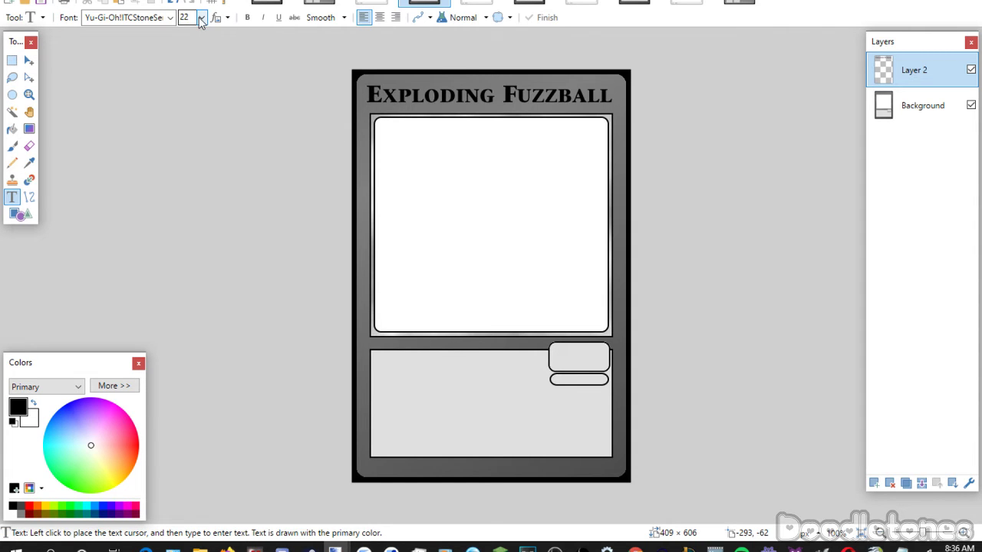
{"action": "left_click", "coordinate": [557, 353]}
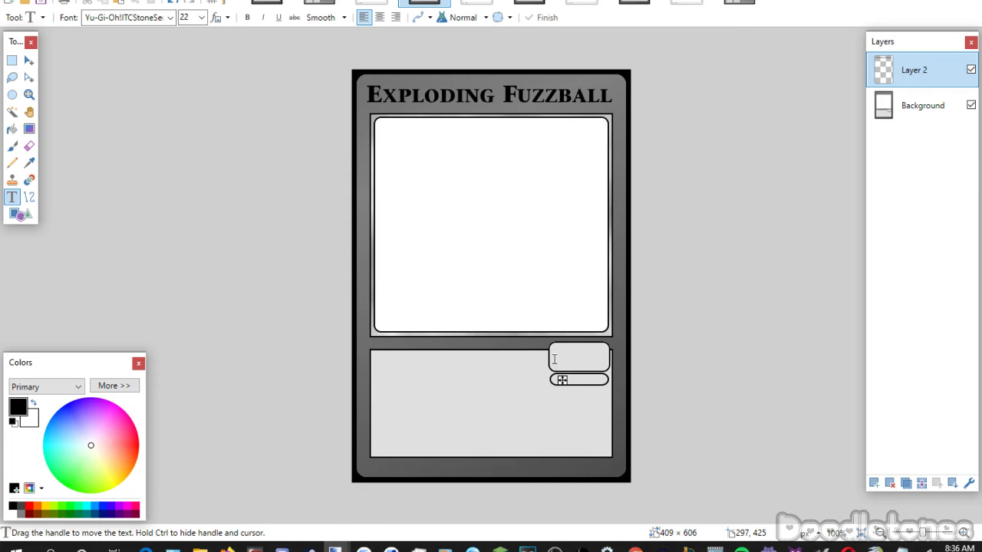
{"action": "type", "text": "SKIL"}
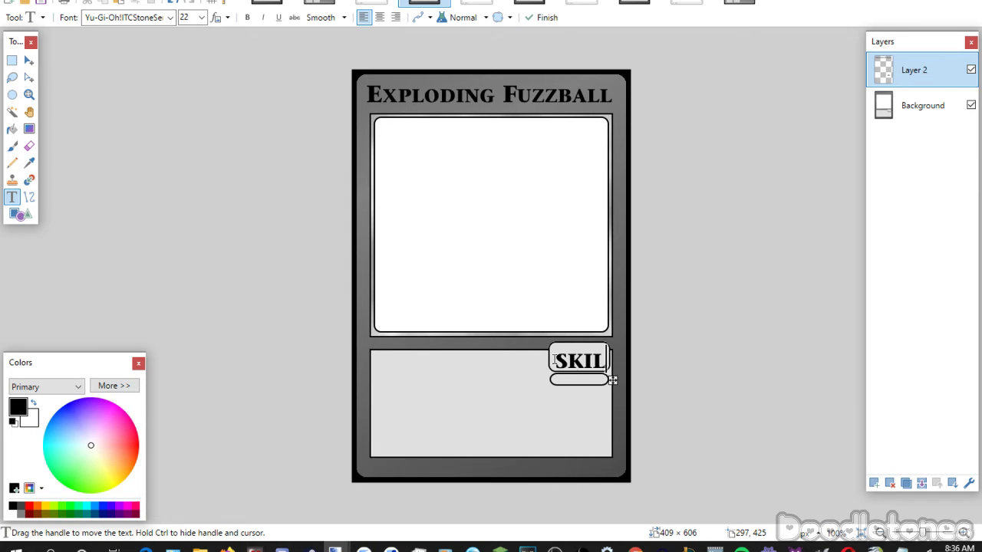
{"action": "left_click_drag", "start_coordinate": [613, 380], "coordinate": [614, 375]}
Add the text "Singular" at size 11 in the small badge of the Exploding Fuzzball card.
{"action": "left_click", "coordinate": [557, 405]}
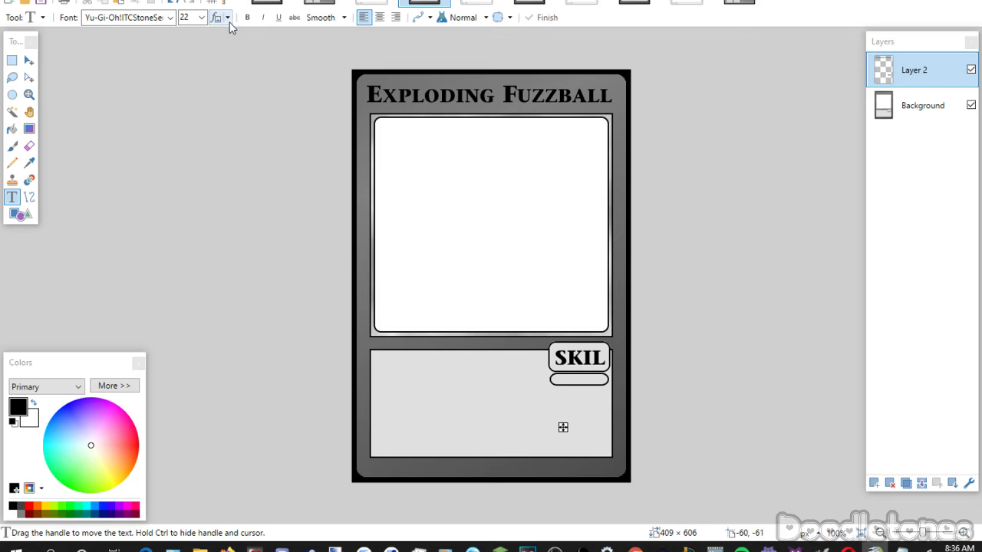
{"action": "left_click", "coordinate": [200, 31]}
{"action": "left_click", "coordinate": [201, 17]}
{"action": "left_click", "coordinate": [192, 62]}
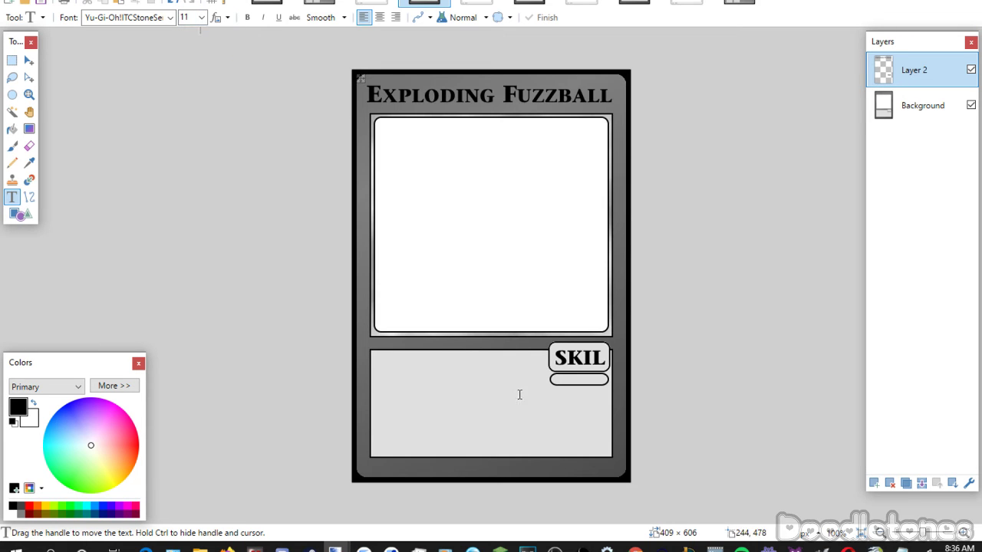
{"action": "left_click", "coordinate": [519, 395]}
{"action": "type", "text": "Singular"}
{"action": "key", "text": "Return"}
{"action": "left_click_drag", "start_coordinate": [524, 426], "coordinate": [564, 411]}
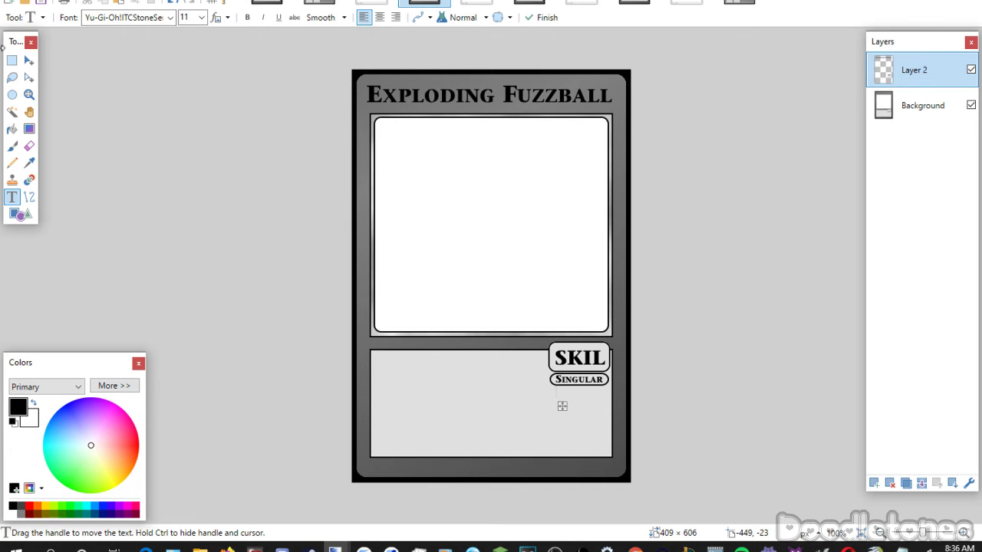
{"action": "left_click", "coordinate": [11, 60]}
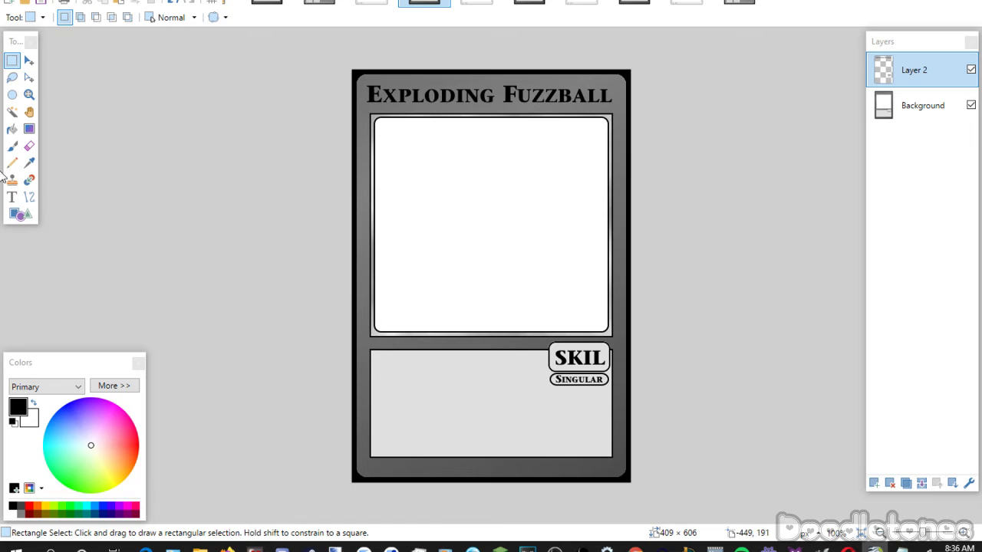
Add the effect text "Destroy all cards on the field." in Yu-Gi-Oh! Matrix Book at size 11 at the upper left of the card's effect box.
{"action": "left_click", "coordinate": [11, 198]}
{"action": "left_click", "coordinate": [374, 369]}
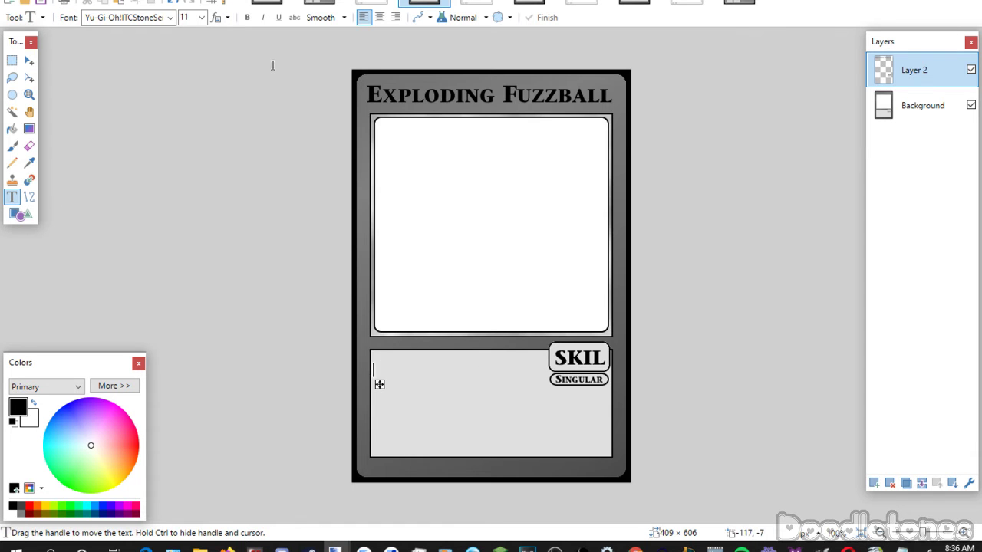
{"action": "left_click", "coordinate": [170, 17]}
{"action": "left_click", "coordinate": [225, 201]}
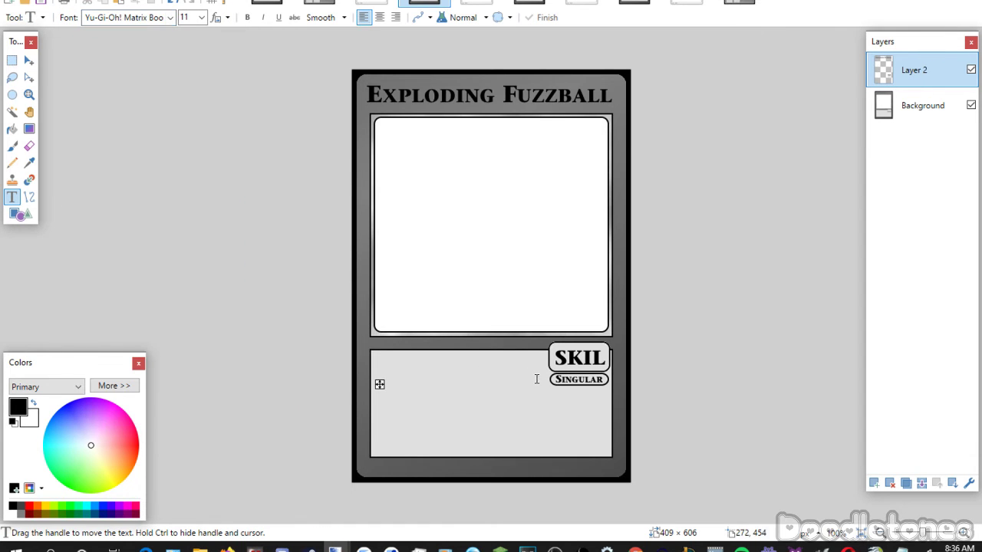
{"action": "type", "text": "Destroy all cards on the field."}
{"action": "left_click", "coordinate": [380, 406]}
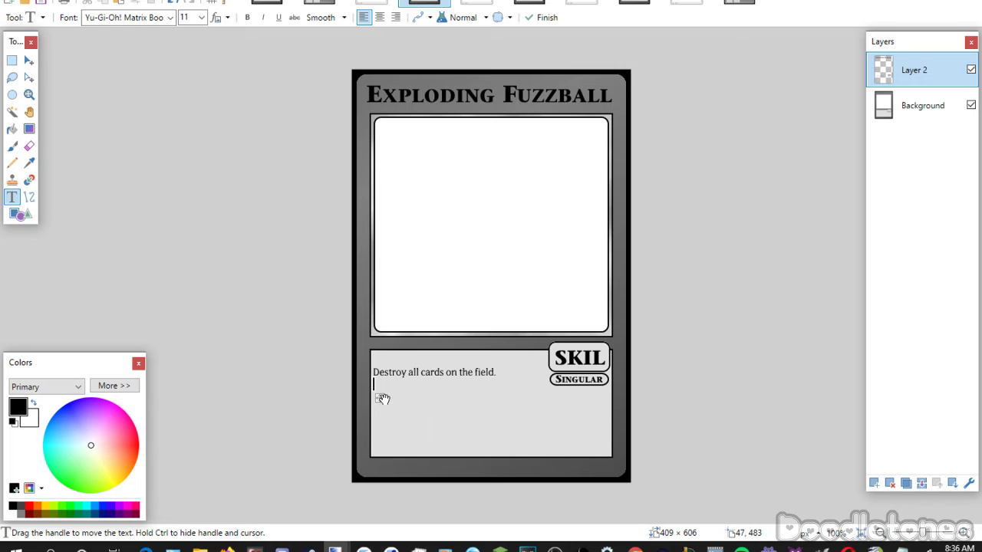
{"action": "left_click_drag", "start_coordinate": [382, 399], "coordinate": [387, 389]}
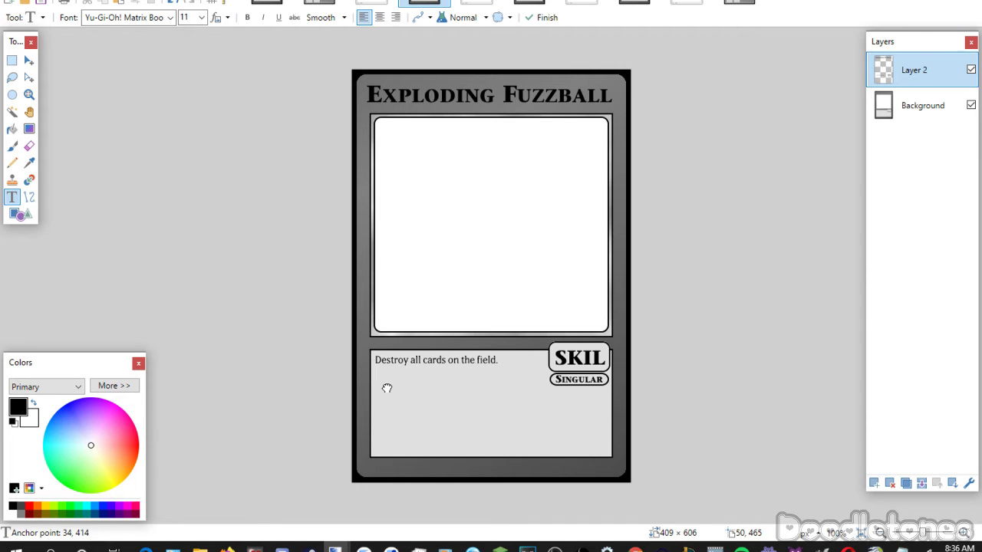
{"action": "left_click", "coordinate": [12, 60]}
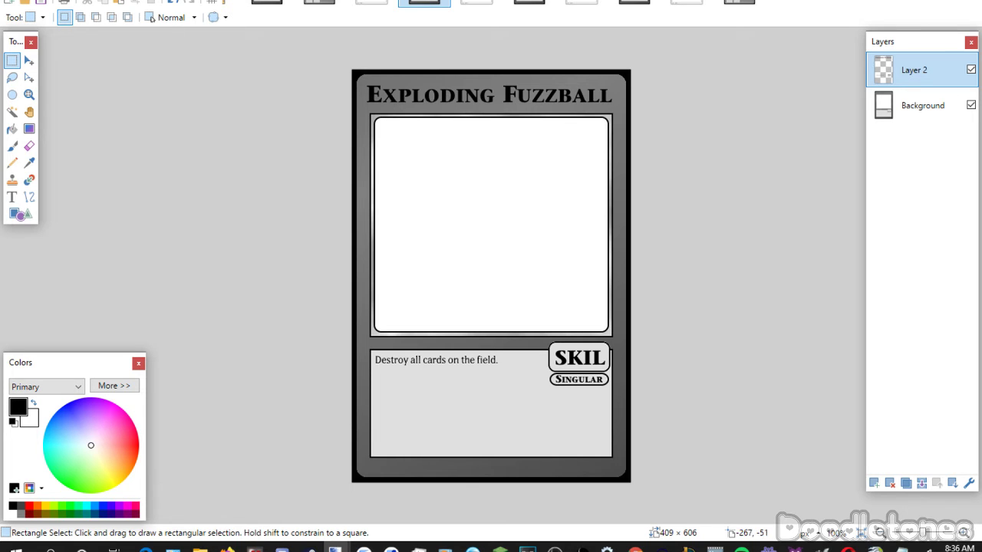
Close the Exploding Fuzzball reference image and merge the finished card's text layer into its background.
{"action": "left_click", "coordinate": [372, 3]}
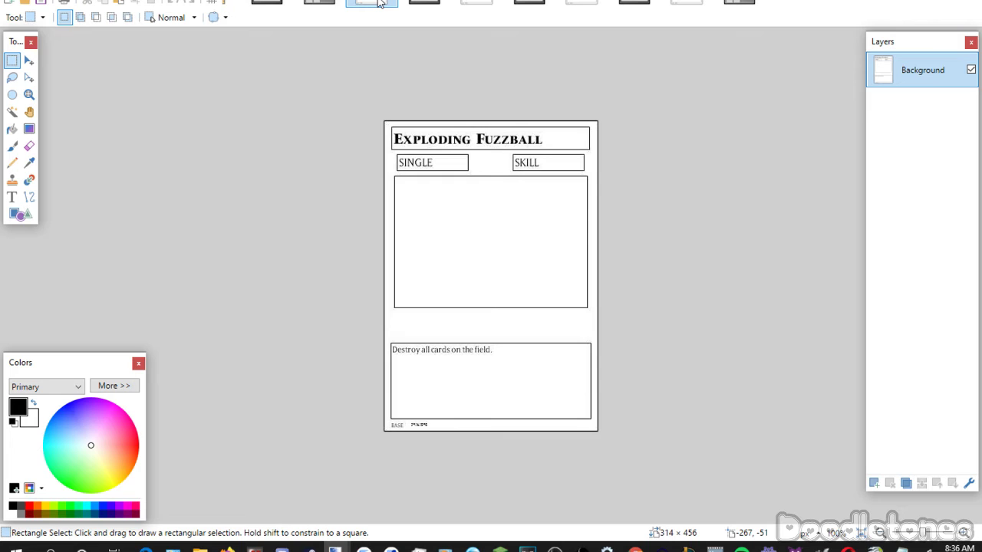
{"action": "key", "text": "ctrl+w"}
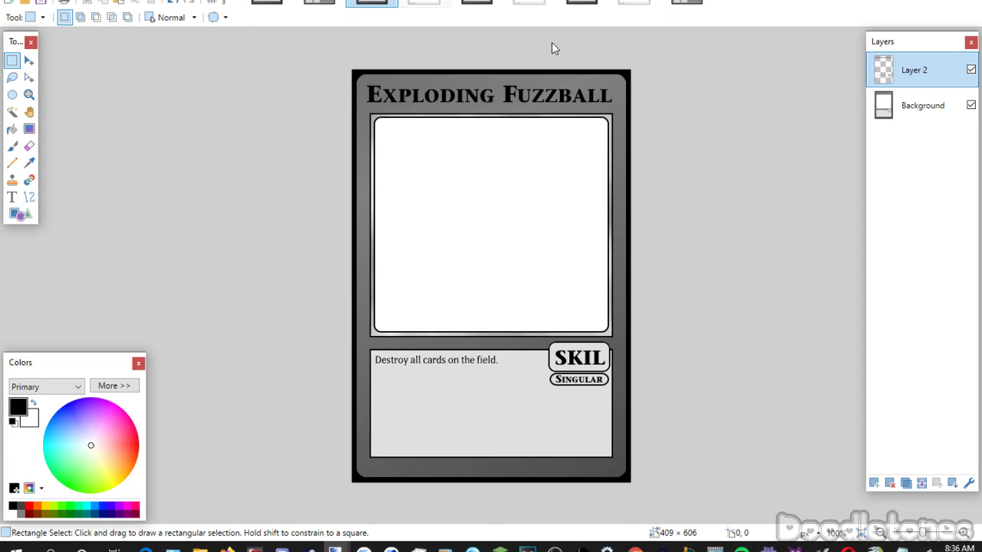
{"action": "left_click", "coordinate": [921, 483]}
Close the Exploding Fuzzball card, saving it as a JPEG at quality 95 with 4:2:2 chroma subsampling.
{"action": "key", "text": "ctrl+w"}
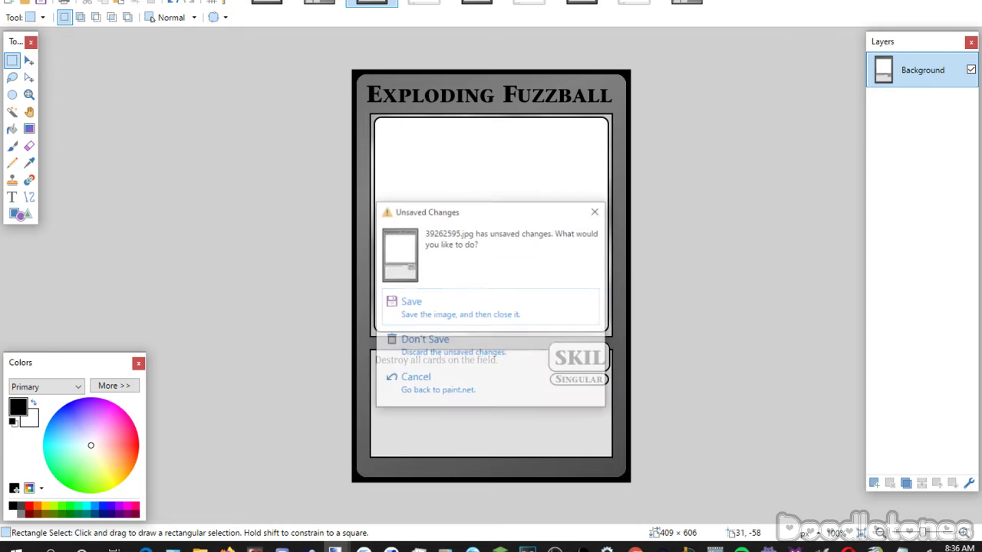
{"action": "left_click", "coordinate": [439, 303]}
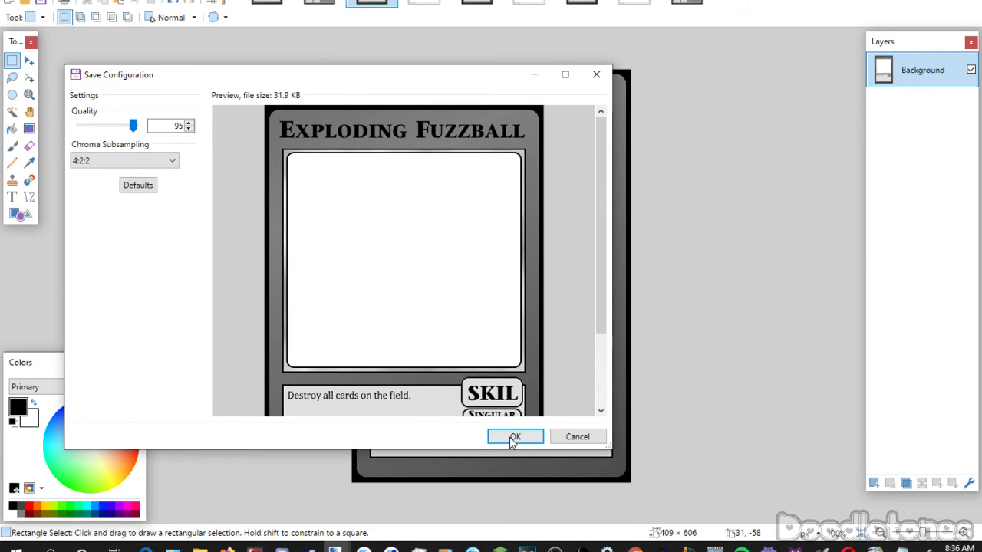
{"action": "left_click", "coordinate": [513, 439]}
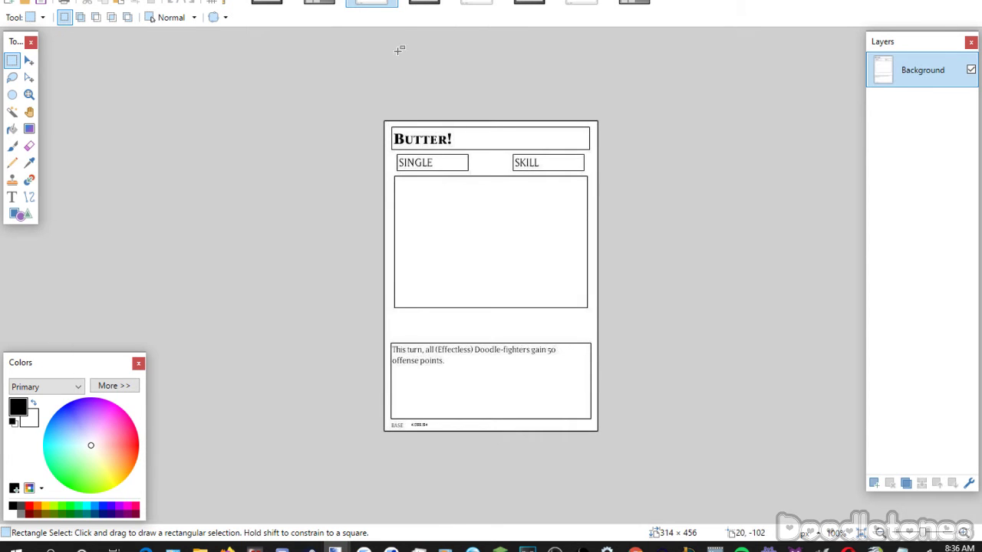
Check the Butter! reference image and switch to the blank card template that follows it.
{"action": "left_click", "coordinate": [423, 4]}
{"action": "left_click", "coordinate": [372, 4]}
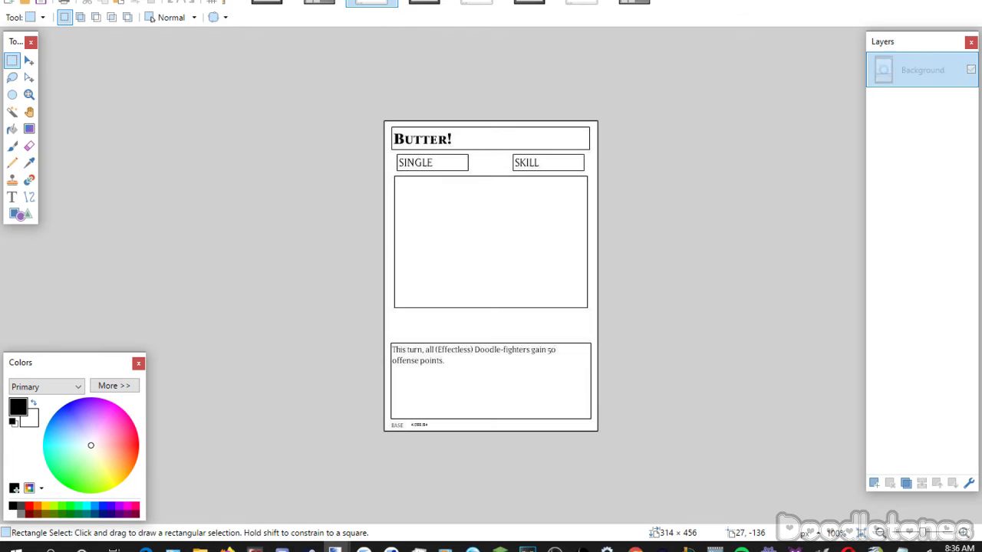
{"action": "left_click", "coordinate": [874, 550]}
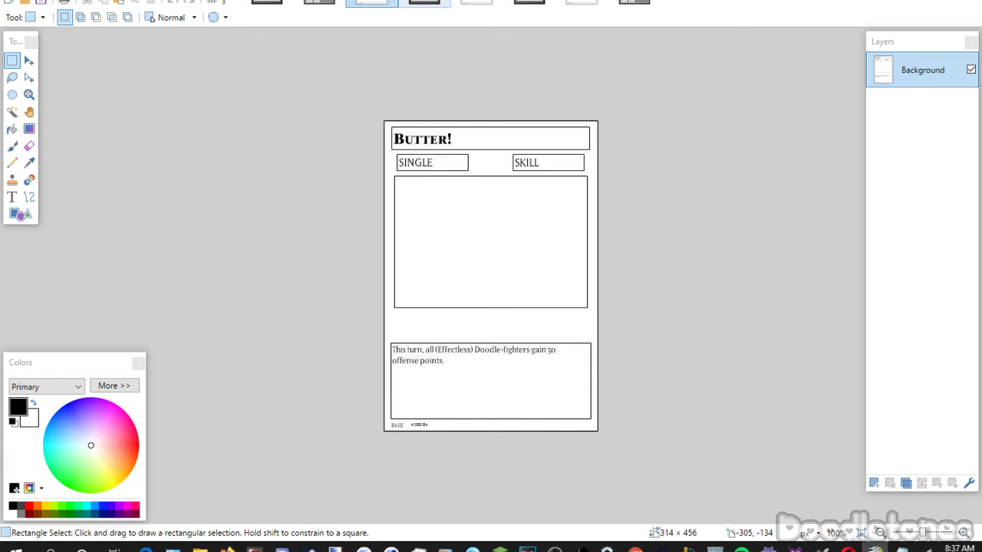
{"action": "left_click", "coordinate": [423, 4]}
Add the title "Butter!" in Yu-Gi-Oh!ITCStoneSerifSmallCaps at size 26, centred in the blank card's header.
{"action": "left_click", "coordinate": [12, 197]}
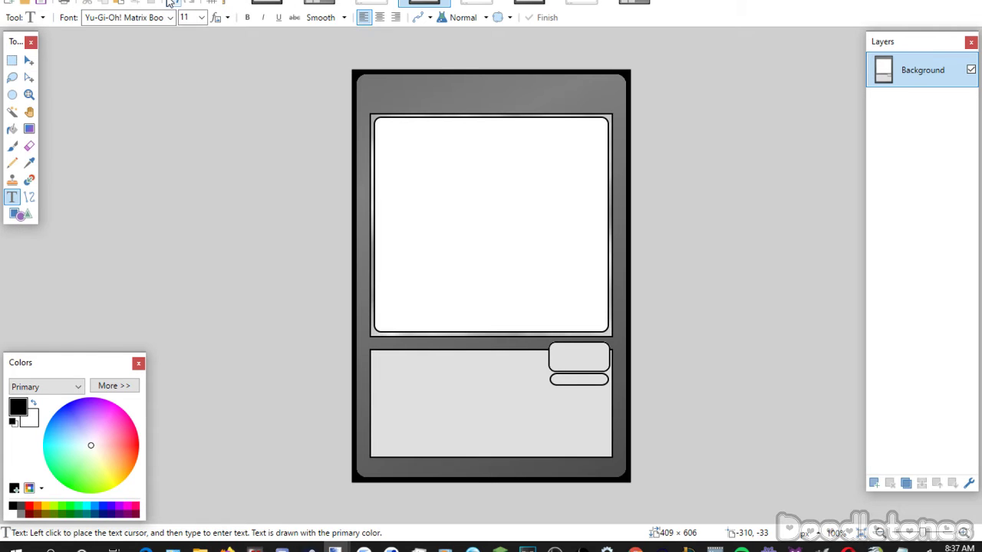
{"action": "left_click", "coordinate": [170, 17]}
{"action": "left_click", "coordinate": [229, 263]}
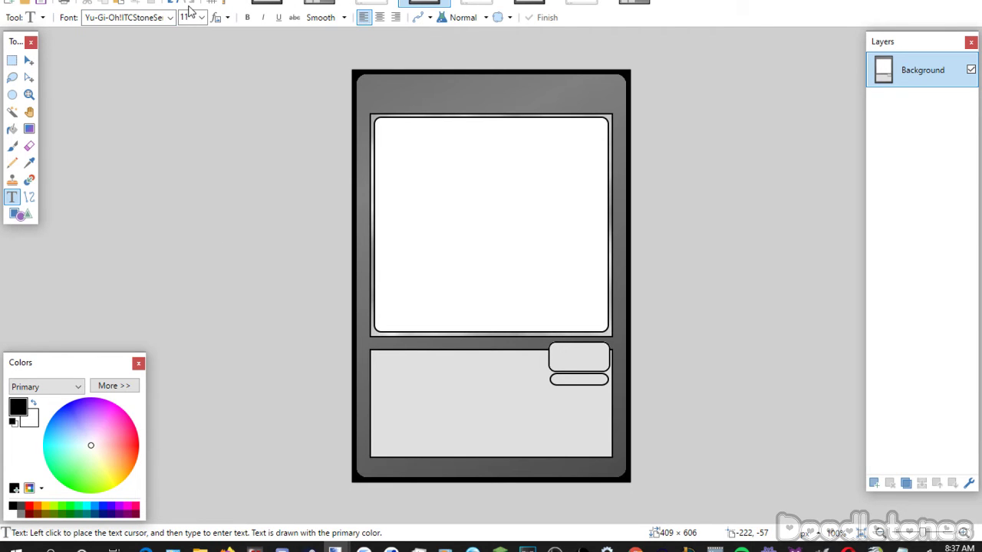
{"action": "left_click", "coordinate": [201, 17]}
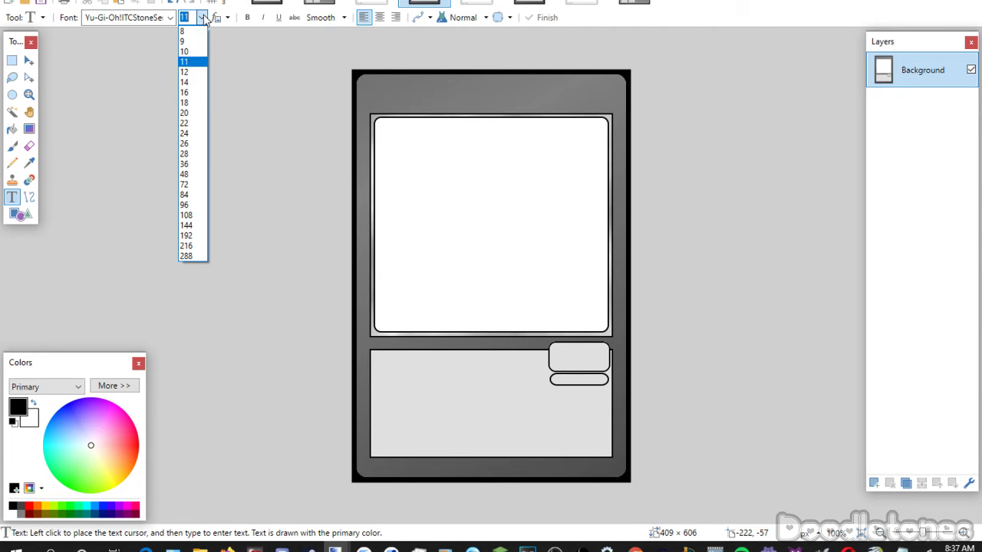
{"action": "left_click", "coordinate": [195, 143]}
{"action": "left_click", "coordinate": [435, 98]}
{"action": "type", "text": "Butter!"}
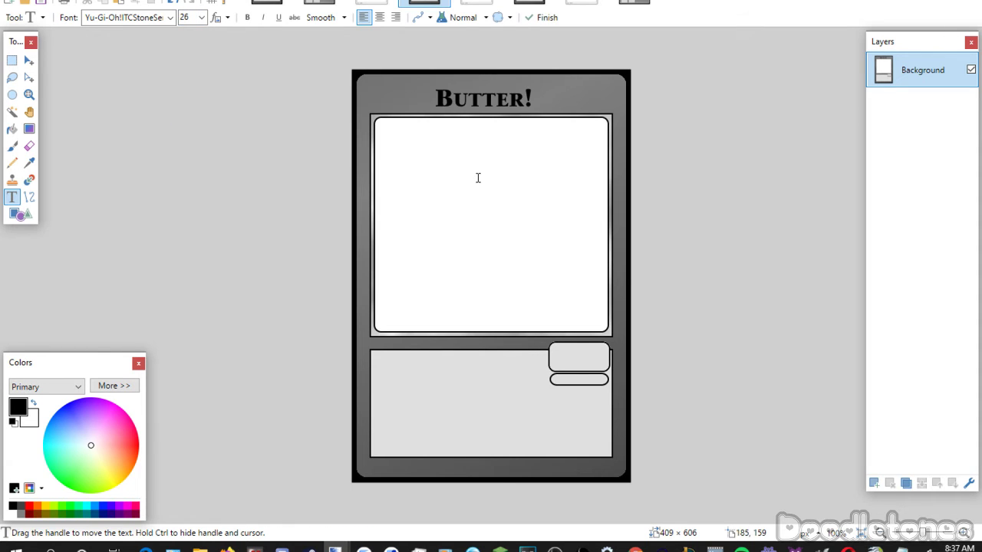
{"action": "left_click_drag", "start_coordinate": [442, 151], "coordinate": [447, 150]}
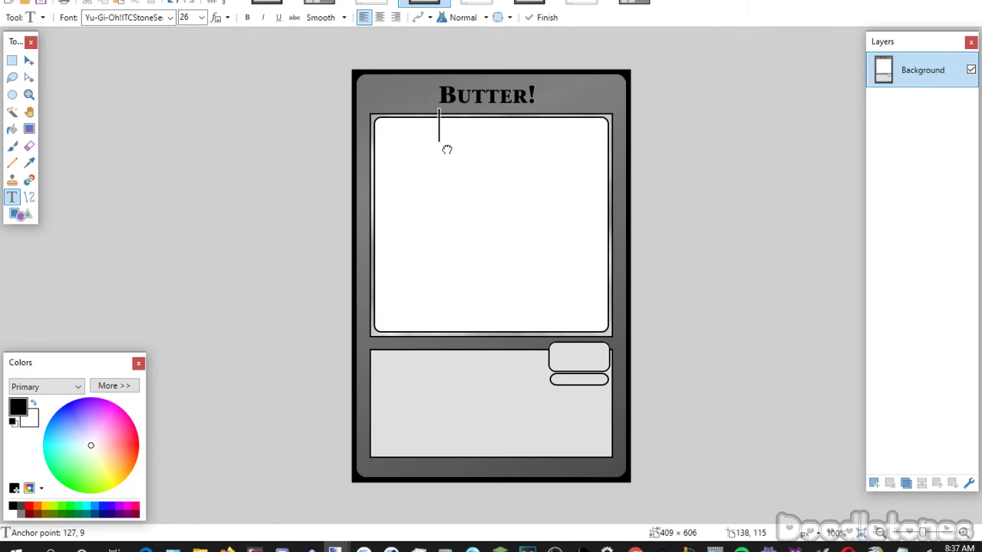
{"action": "left_click", "coordinate": [11, 60]}
Add the text "SKIL" at size 22 in the large badge of the Butter! card.
{"action": "left_click", "coordinate": [11, 197]}
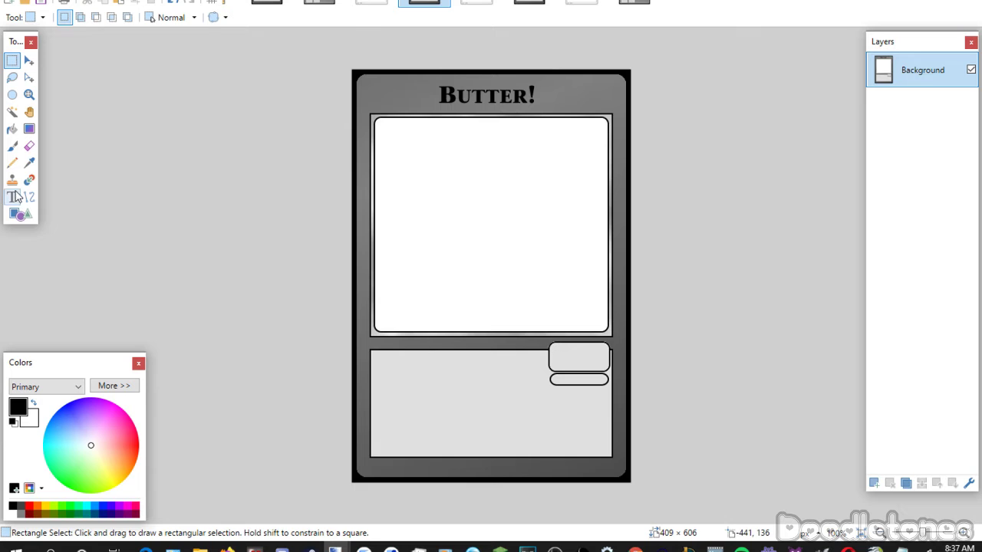
{"action": "scroll", "coordinate": [201, 26], "scroll_direction": "up", "scroll_amount": 2}
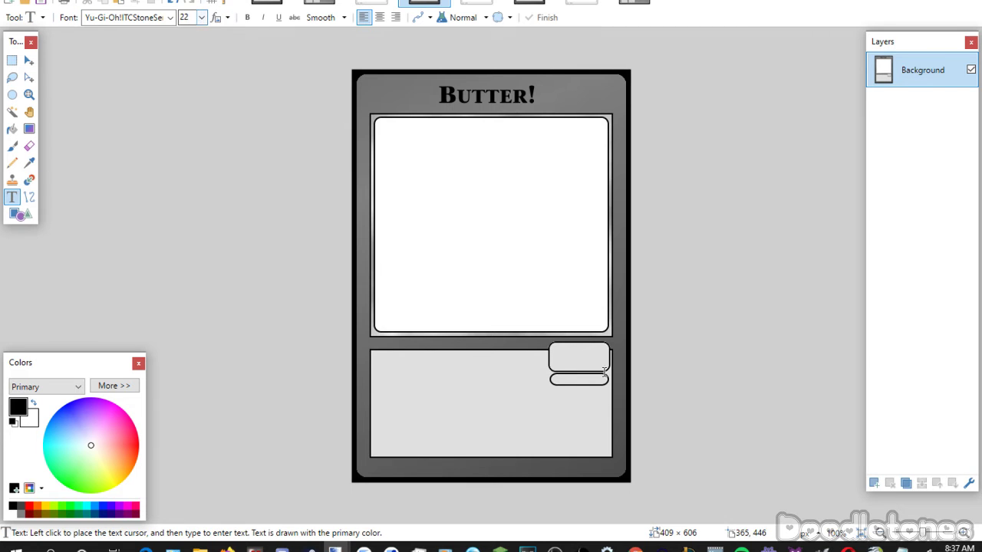
{"action": "left_click", "coordinate": [558, 351]}
{"action": "type", "text": "SKIL"}
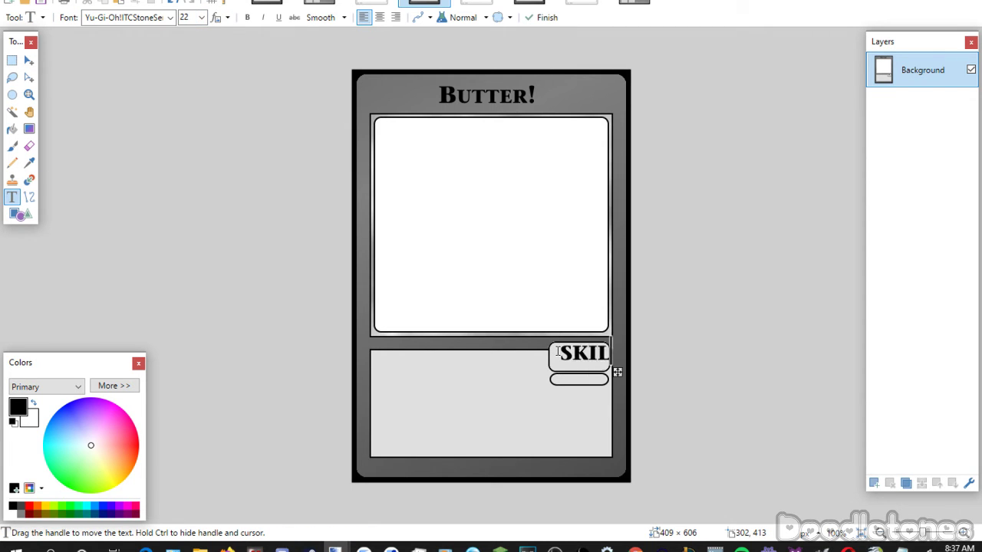
{"action": "left_click_drag", "start_coordinate": [618, 368], "coordinate": [614, 377]}
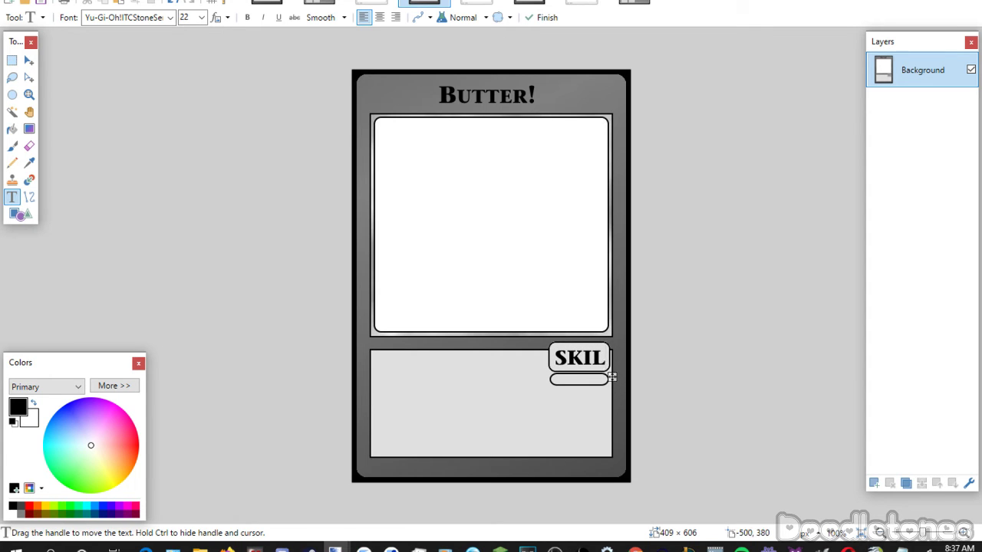
Paste the text "Singular" at size 11 and position it in the small badge of the Butter! card.
{"action": "key", "text": "alt+Tab"}
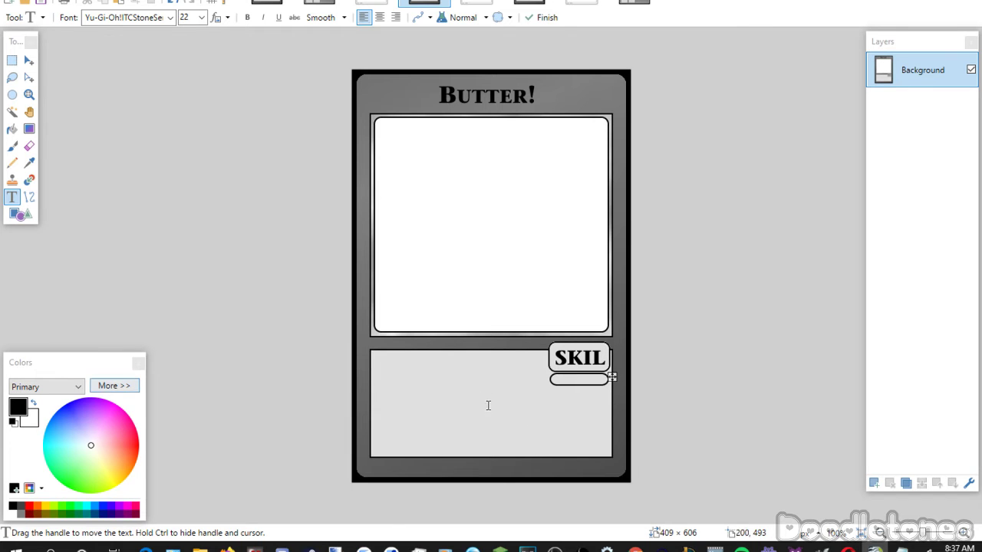
{"action": "left_click", "coordinate": [449, 382]}
{"action": "scroll", "coordinate": [202, 21], "scroll_direction": "up", "scroll_amount": 5}
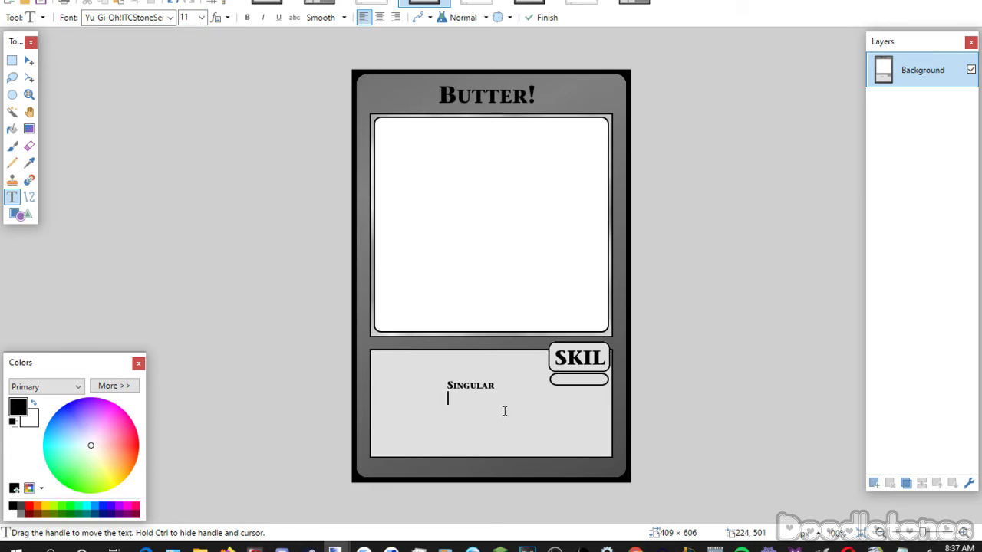
{"action": "left_click_drag", "start_coordinate": [450, 407], "coordinate": [560, 405]}
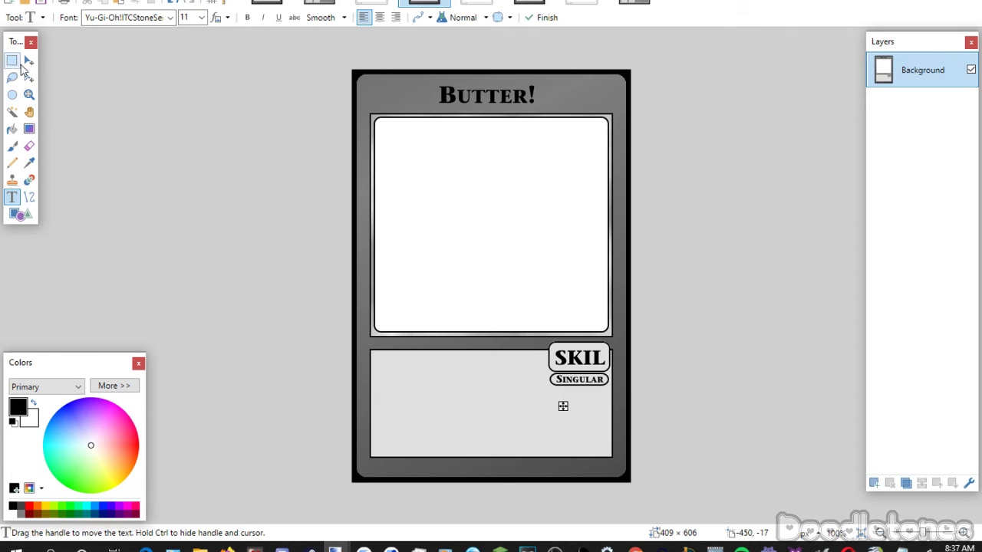
{"action": "left_click", "coordinate": [13, 60]}
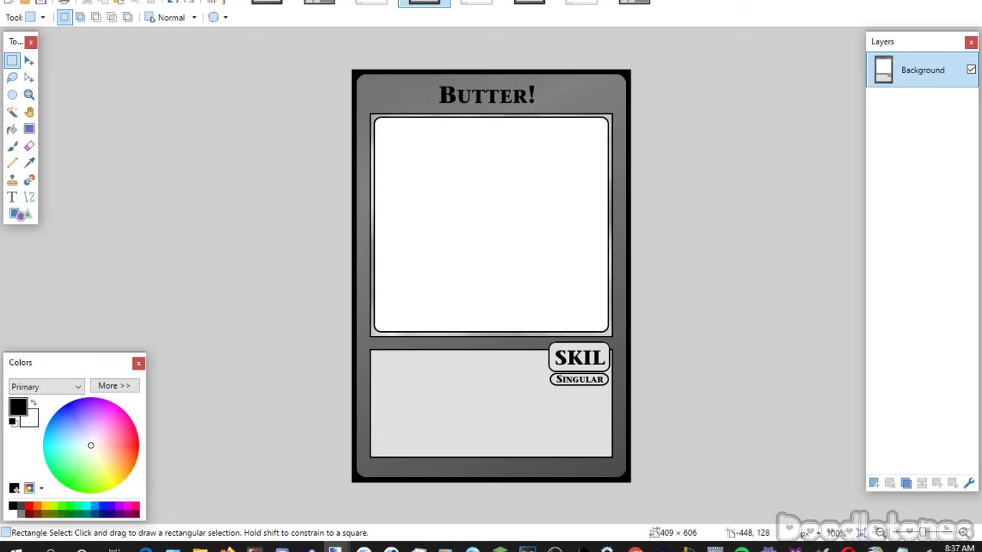
Add "This turn, all (Effectless) Doodle-fighters gain 50 offense points." in Yu-Gi-Oh! Matrix Book at size 11 to the effect box, breaking the line before "gain".
{"action": "key", "text": "alt+Tab"}
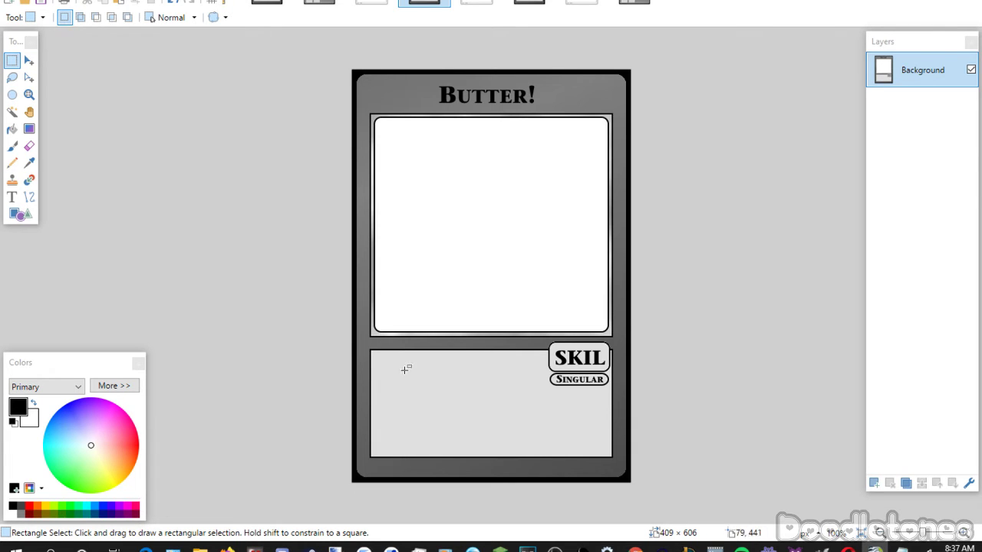
{"action": "left_click", "coordinate": [12, 197]}
{"action": "left_click", "coordinate": [390, 375]}
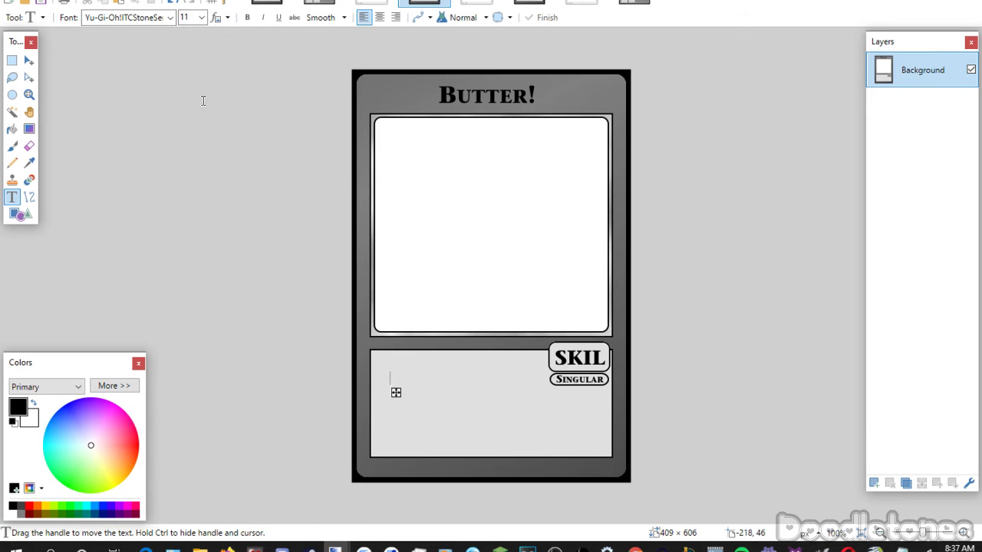
{"action": "left_click", "coordinate": [169, 17]}
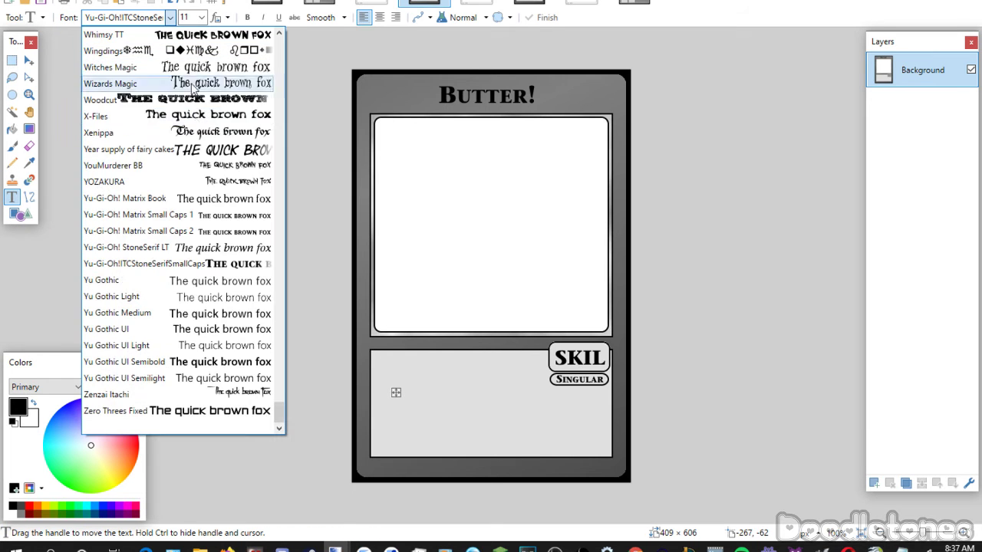
{"action": "left_click", "coordinate": [215, 197]}
{"action": "key", "text": "ctrl+v"}
{"action": "left_click_drag", "start_coordinate": [397, 406], "coordinate": [380, 387]}
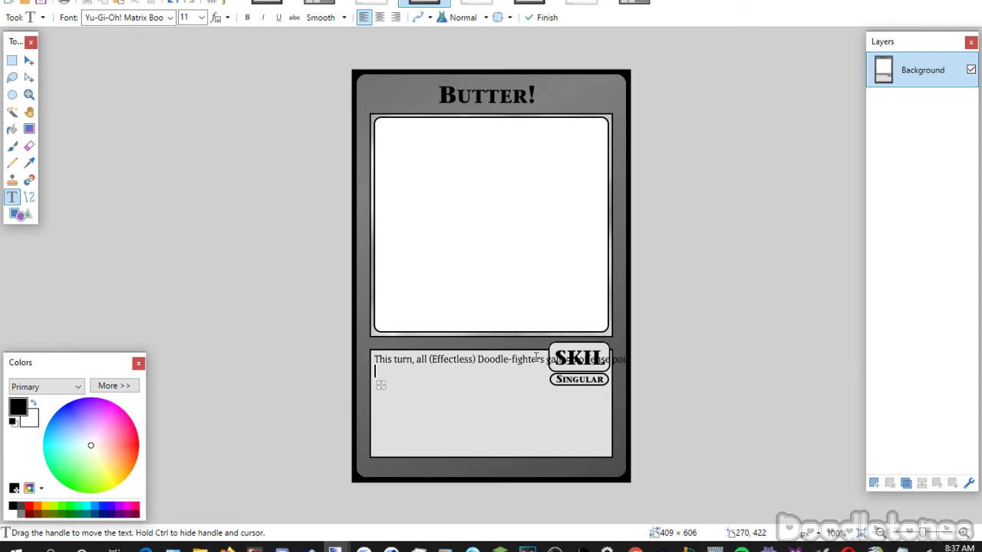
{"action": "key", "text": "Return"}
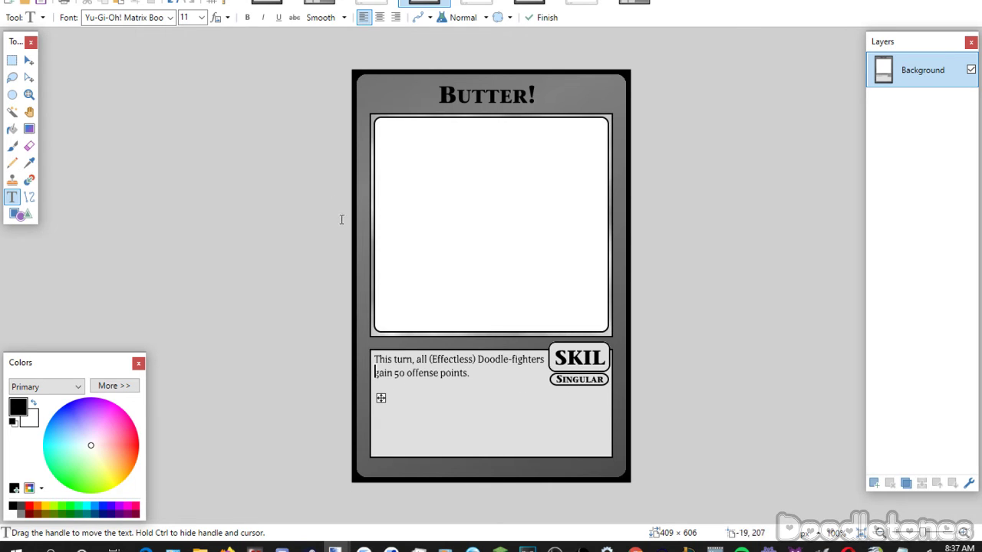
{"action": "left_click", "coordinate": [12, 61]}
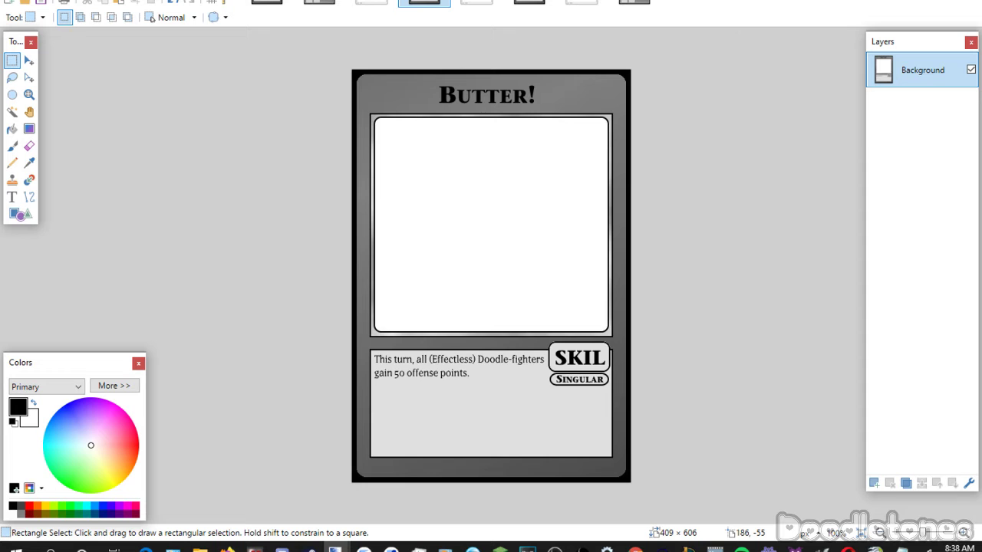
Close the Butter! card, saving it as a JPEG at quality 95 with 4:2:2 chroma subsampling.
{"action": "key", "text": "ctrl+w"}
{"action": "left_click", "coordinate": [455, 303]}
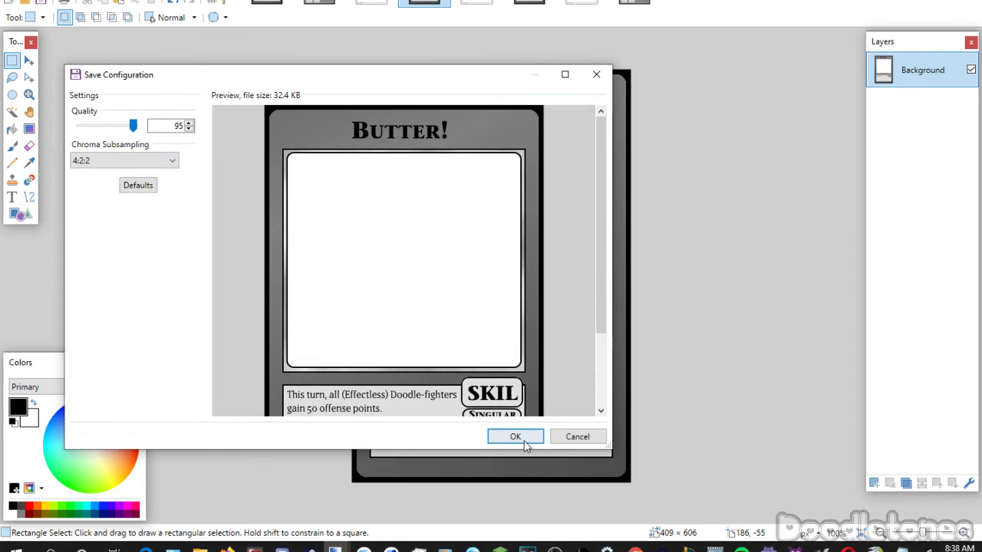
{"action": "left_click", "coordinate": [516, 437]}
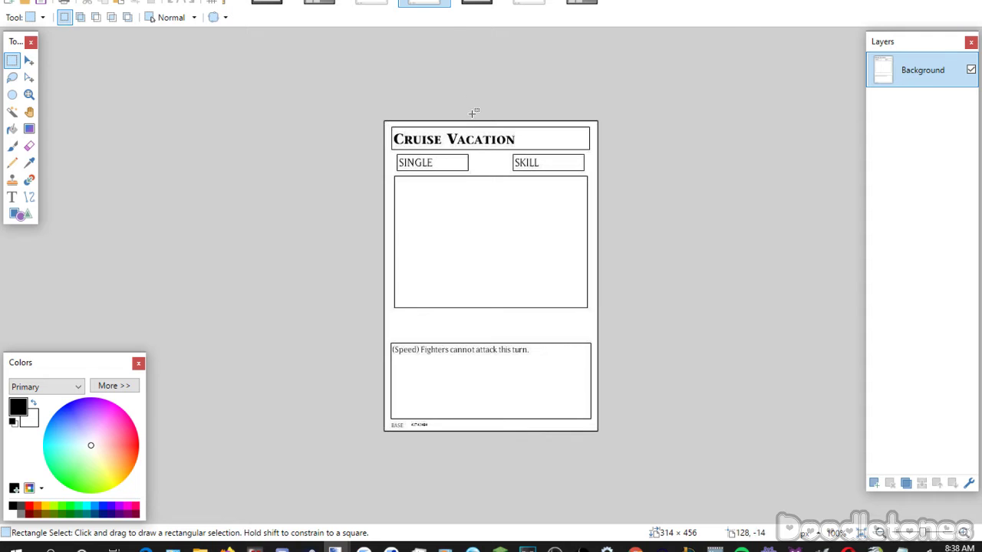
Close the Butter! reference image and switch to the blank card template following the Cruise Vacation reference.
{"action": "left_click", "coordinate": [372, 3]}
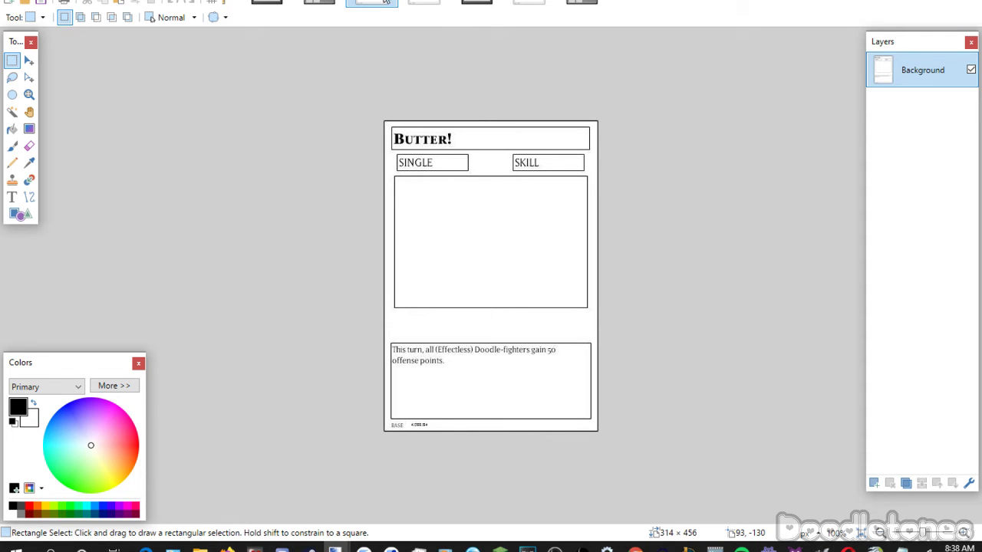
{"action": "key", "text": "ctrl+w"}
{"action": "left_click", "coordinate": [425, 6]}
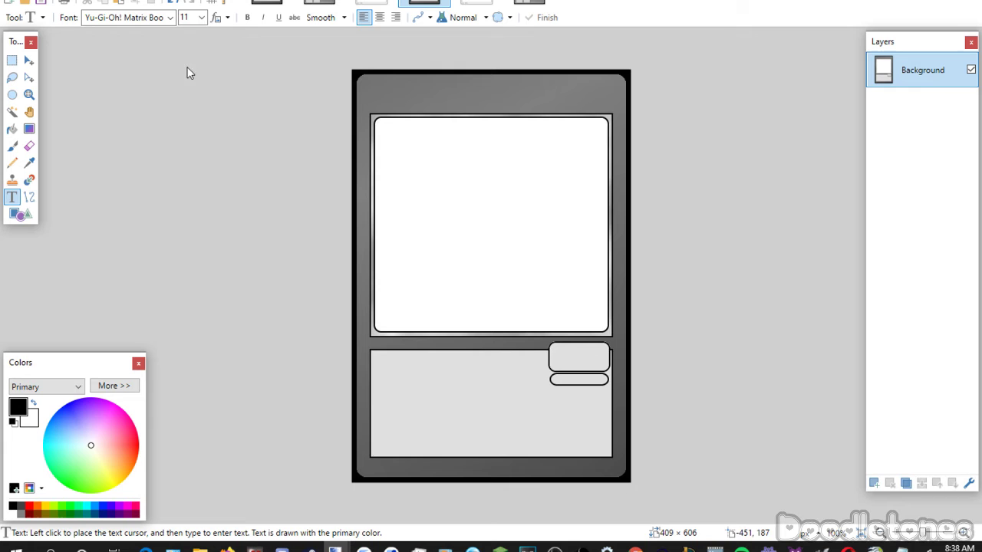
Add the title "Cruise Vacation" on a new layer in Yu-Gi-Oh!ITCStoneSerifSmallCaps at size 26 and position it in the card's header.
{"action": "left_click", "coordinate": [196, 18]}
{"action": "left_click", "coordinate": [199, 19]}
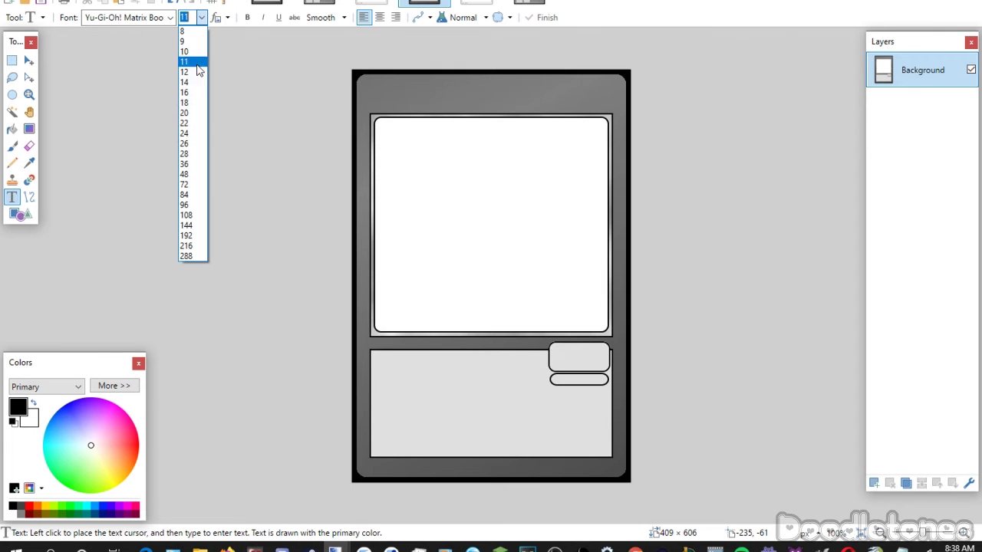
{"action": "left_click", "coordinate": [191, 132]}
{"action": "left_click", "coordinate": [169, 17]}
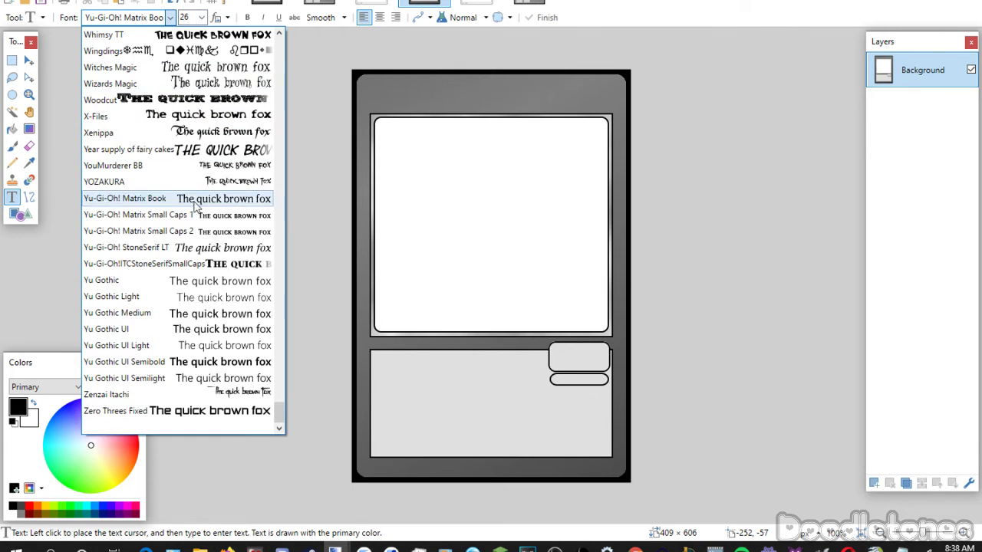
{"action": "left_click", "coordinate": [192, 260]}
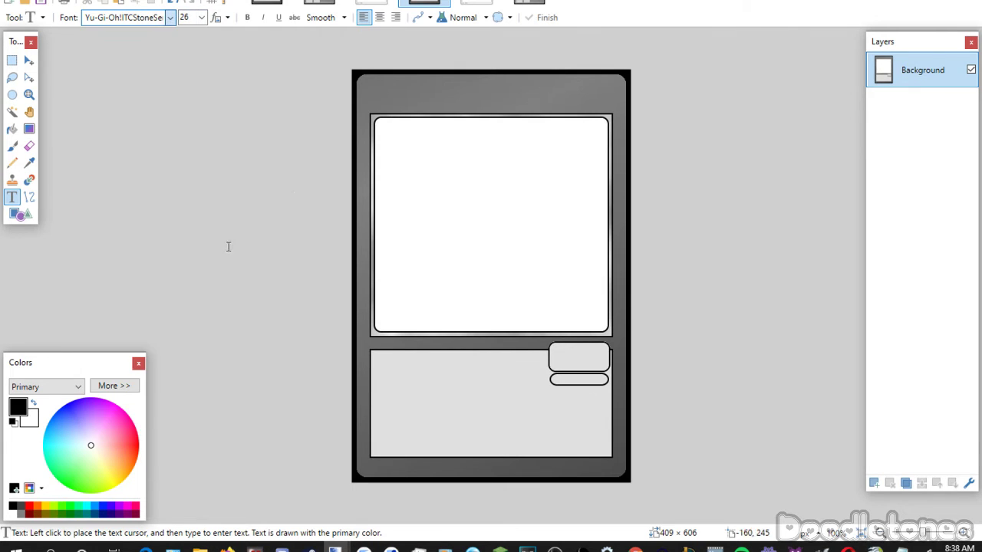
{"action": "left_click", "coordinate": [874, 484]}
{"action": "left_click", "coordinate": [417, 84]}
{"action": "type", "text": "Cruise Vacation"}
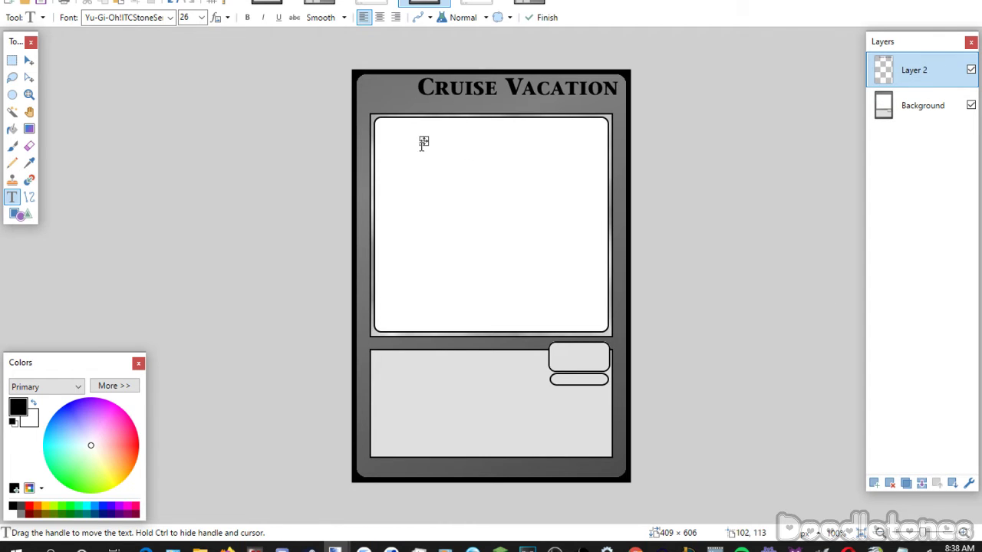
{"action": "left_click_drag", "start_coordinate": [423, 142], "coordinate": [395, 151]}
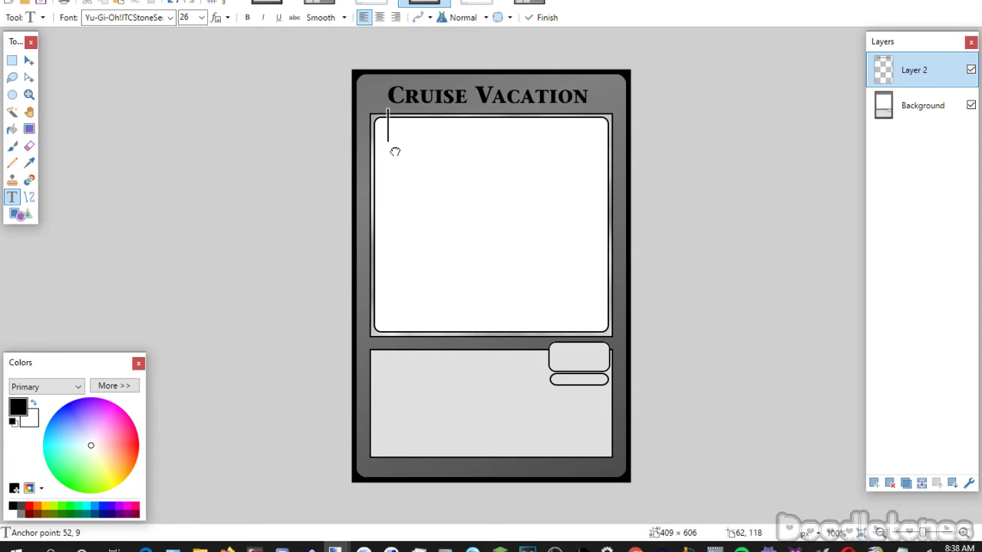
Add the type label "SKIL" at size 22 and position it in the larger badge of the Cruise Vacation card.
{"action": "left_click", "coordinate": [479, 380]}
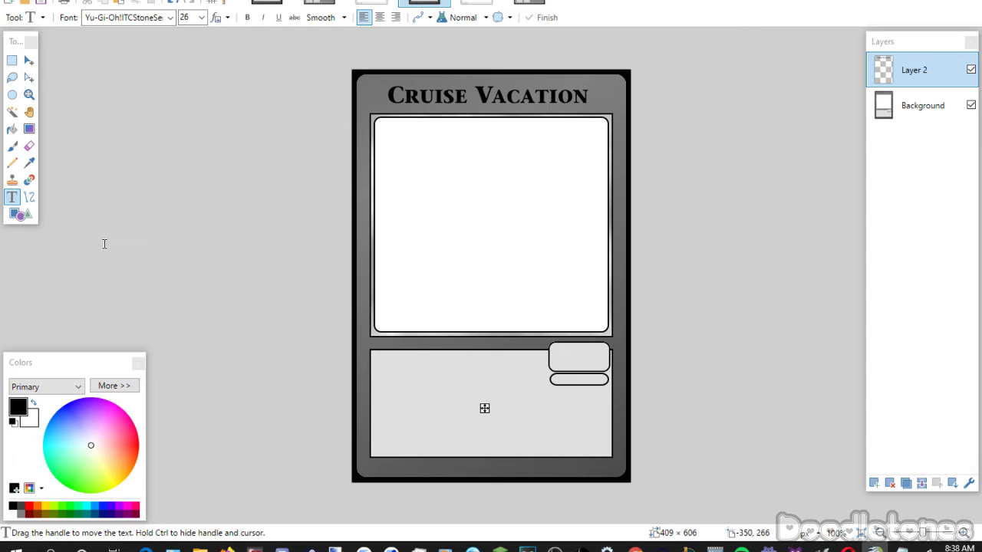
{"action": "left_click", "coordinate": [434, 365]}
{"action": "scroll", "coordinate": [199, 21], "scroll_direction": "up", "scroll_amount": 1}
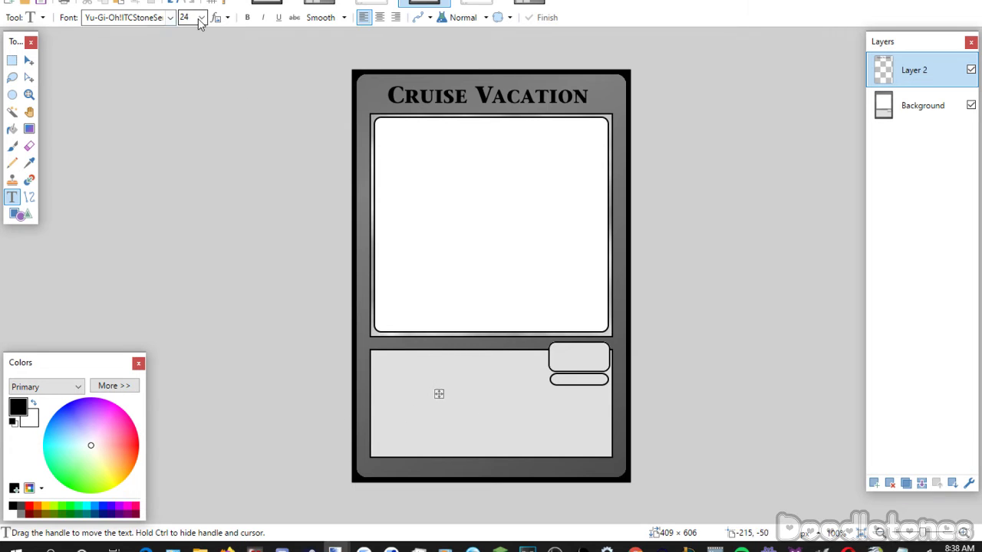
{"action": "scroll", "coordinate": [200, 21], "scroll_direction": "up", "scroll_amount": 1}
{"action": "type", "text": "Skil"}
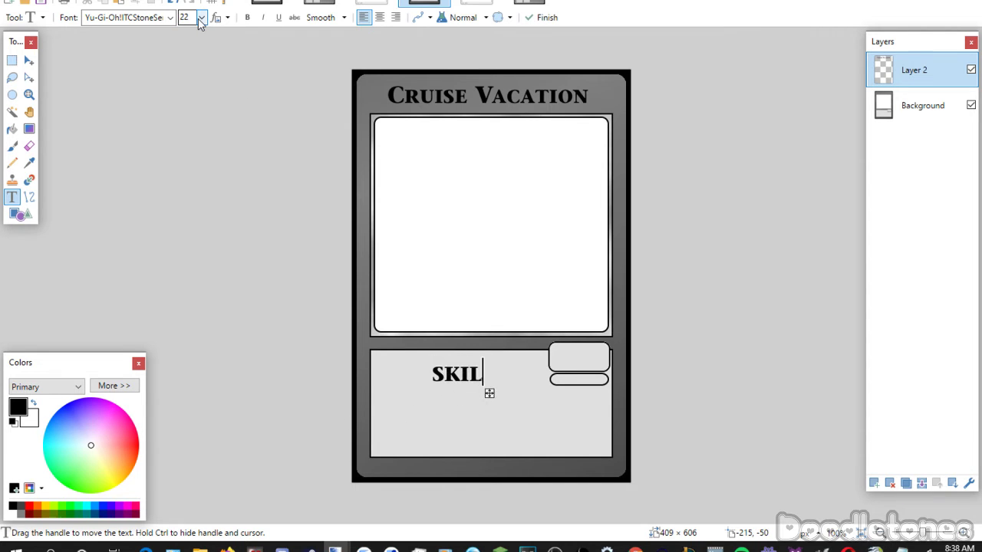
{"action": "left_click_drag", "start_coordinate": [490, 394], "coordinate": [613, 381]}
Add "Singular" at size 11 and position it in the small badge beneath the SKIL label.
{"action": "left_click", "coordinate": [509, 415]}
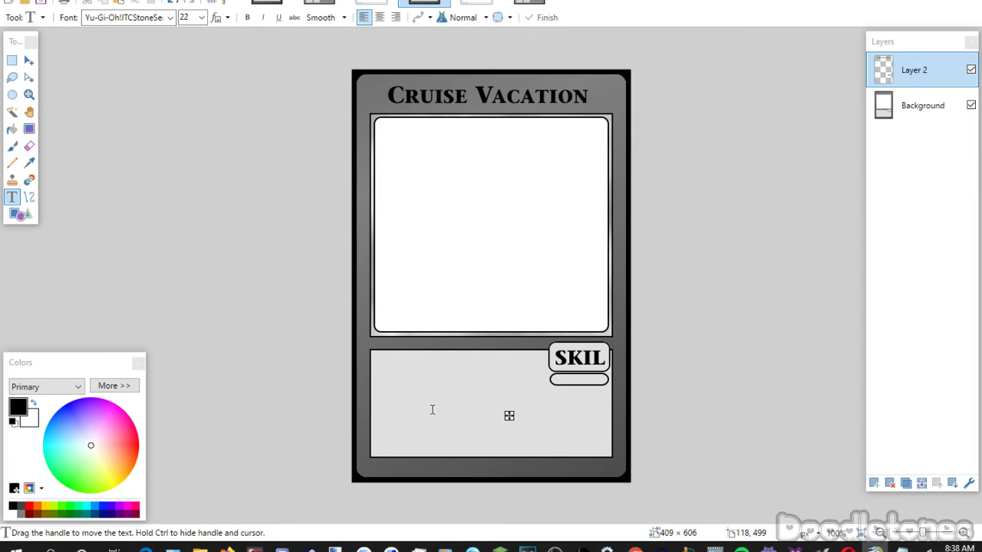
{"action": "left_click", "coordinate": [468, 391]}
{"action": "scroll", "coordinate": [198, 21], "scroll_direction": "up", "scroll_amount": 4}
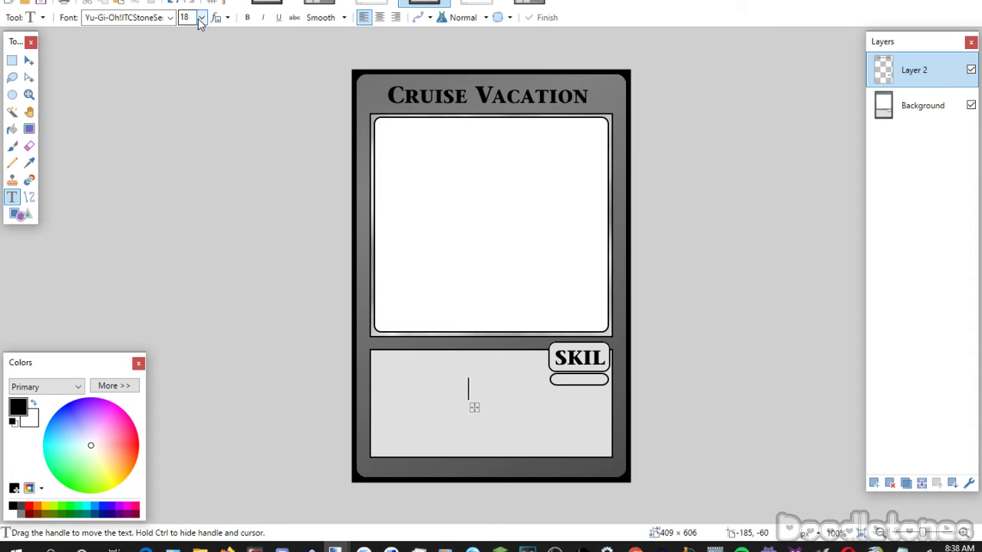
{"action": "type", "text": "Singular"}
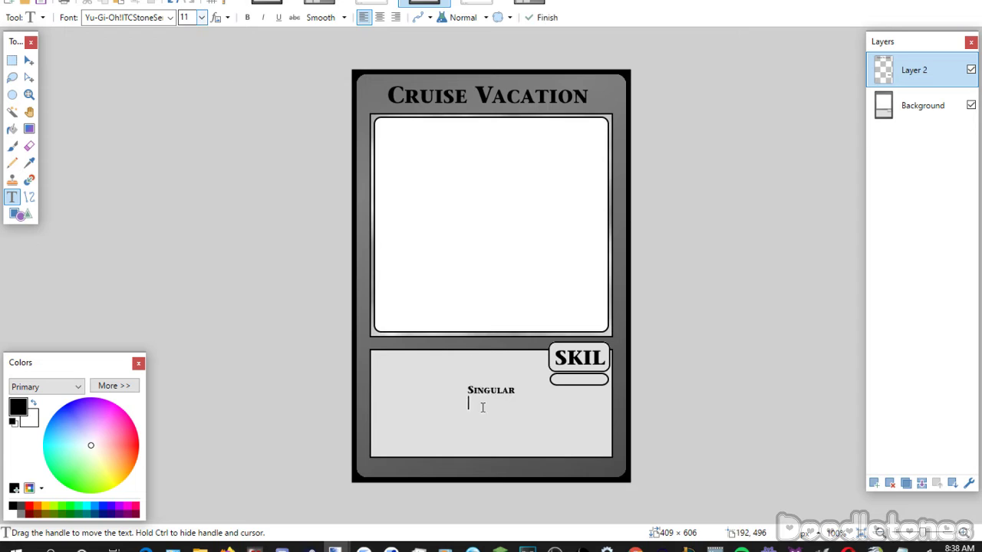
{"action": "left_click_drag", "start_coordinate": [476, 415], "coordinate": [564, 410]}
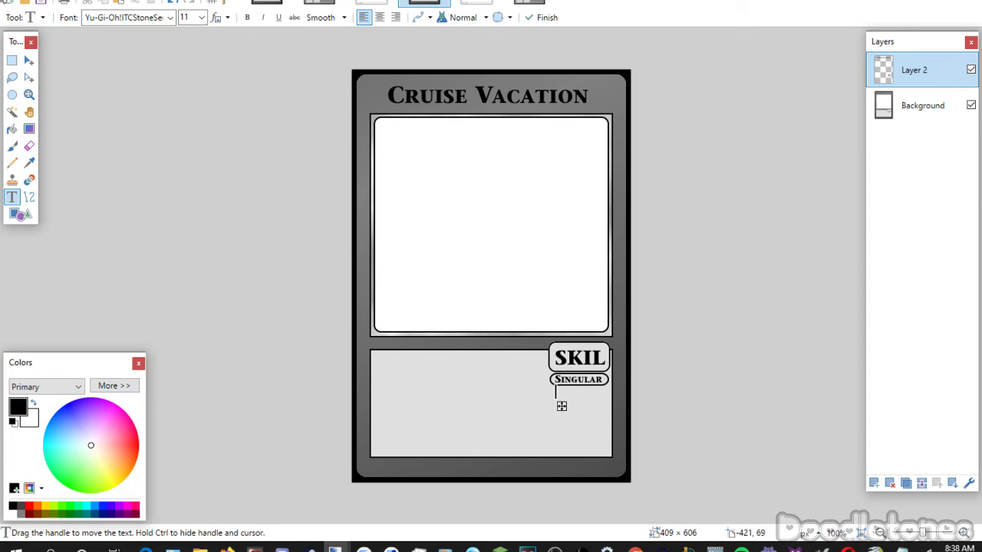
{"action": "left_click", "coordinate": [13, 62]}
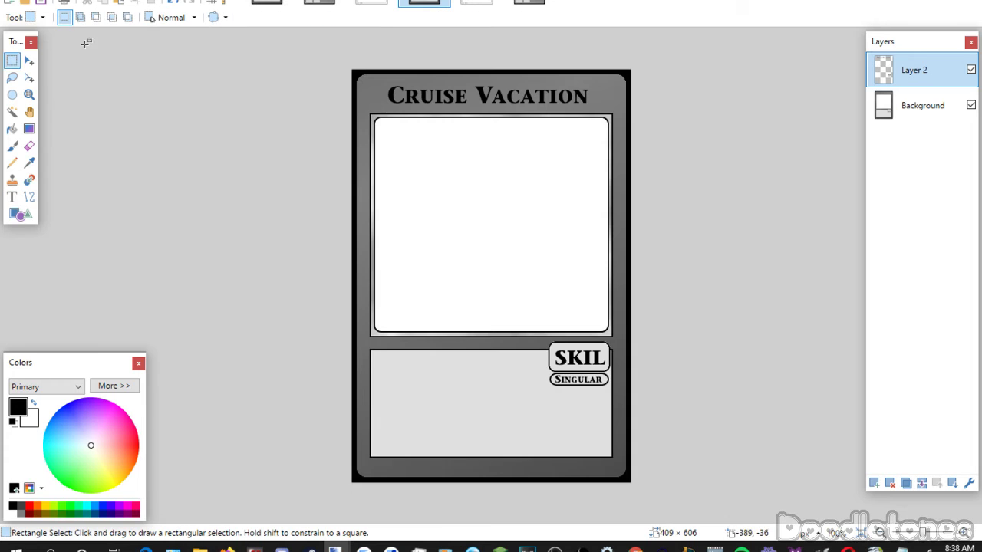
Paste "(Speed) Fighters cannot attack this turn." in Yu-Gi-Oh! Matrix Book at size 11 and align it along the effect box's upper edge.
{"action": "left_click", "coordinate": [12, 198]}
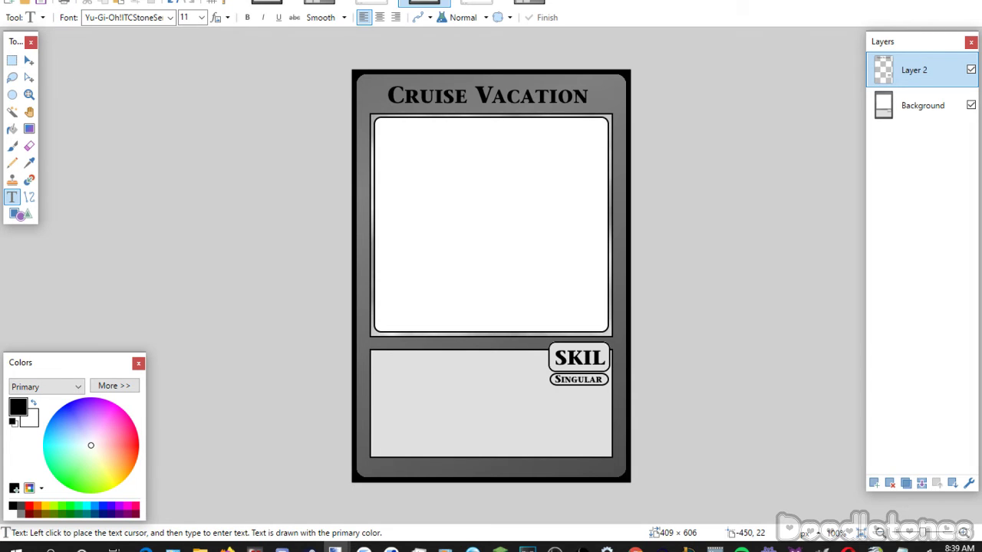
{"action": "left_click", "coordinate": [875, 549]}
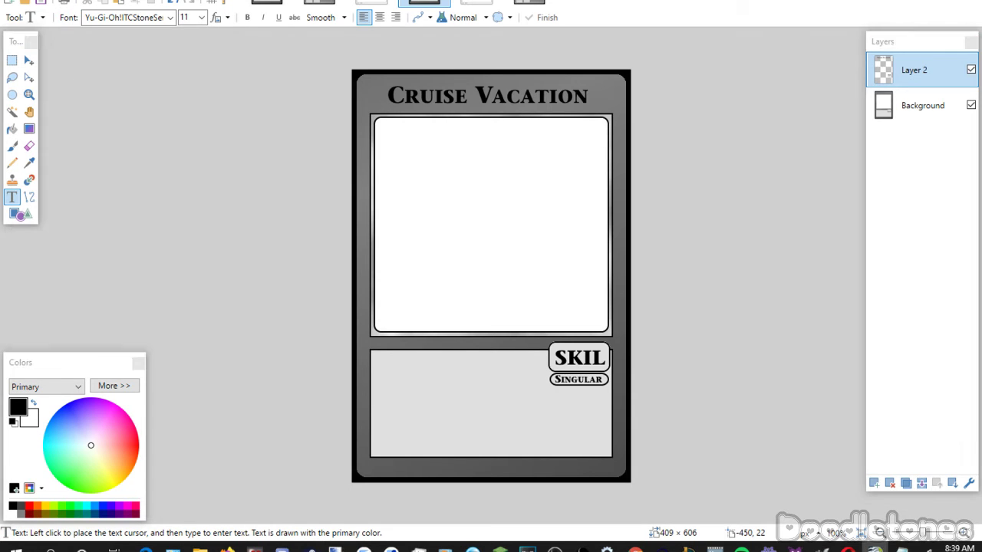
{"action": "left_click", "coordinate": [379, 360]}
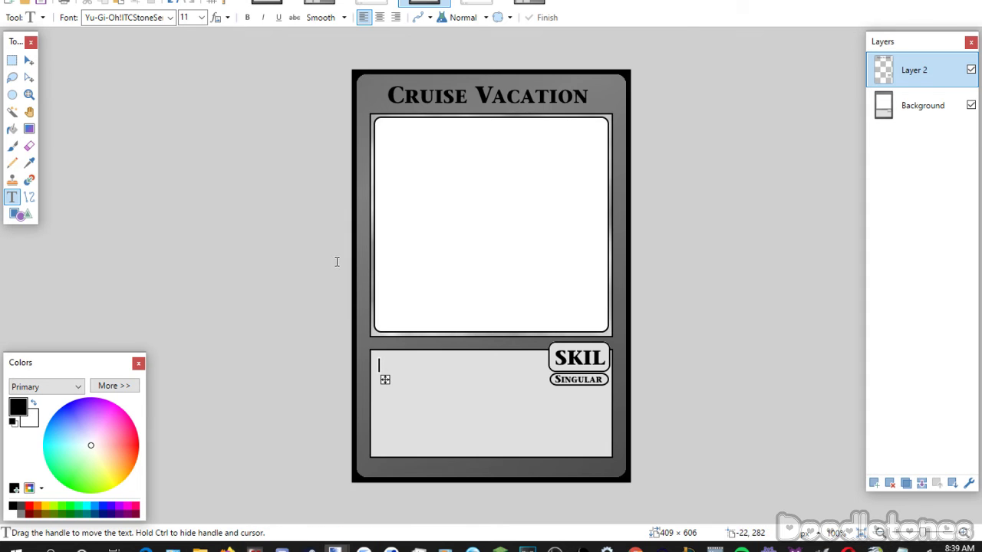
{"action": "left_click", "coordinate": [157, 16]}
{"action": "left_click", "coordinate": [260, 199]}
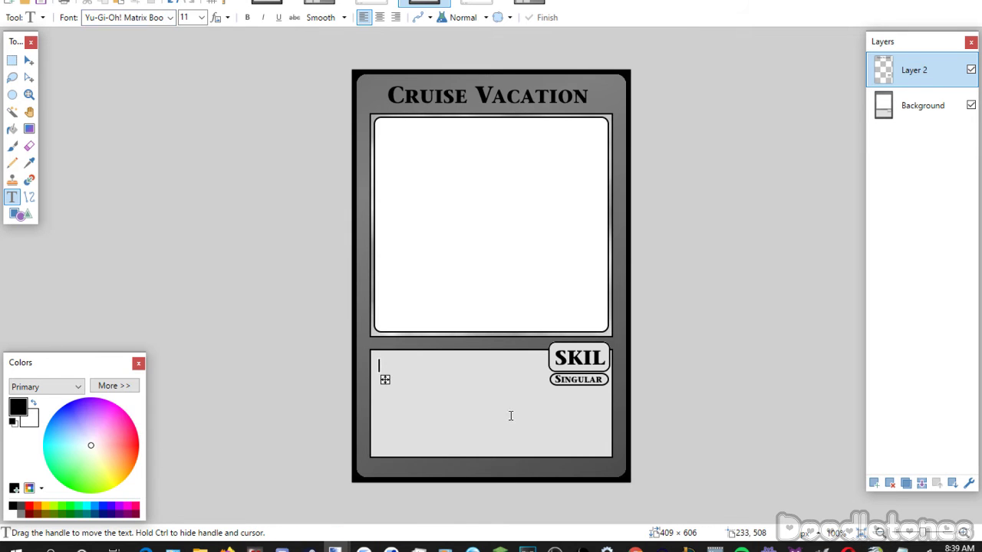
{"action": "type", "text": "(Speed) Fighters cannot attack this turn."}
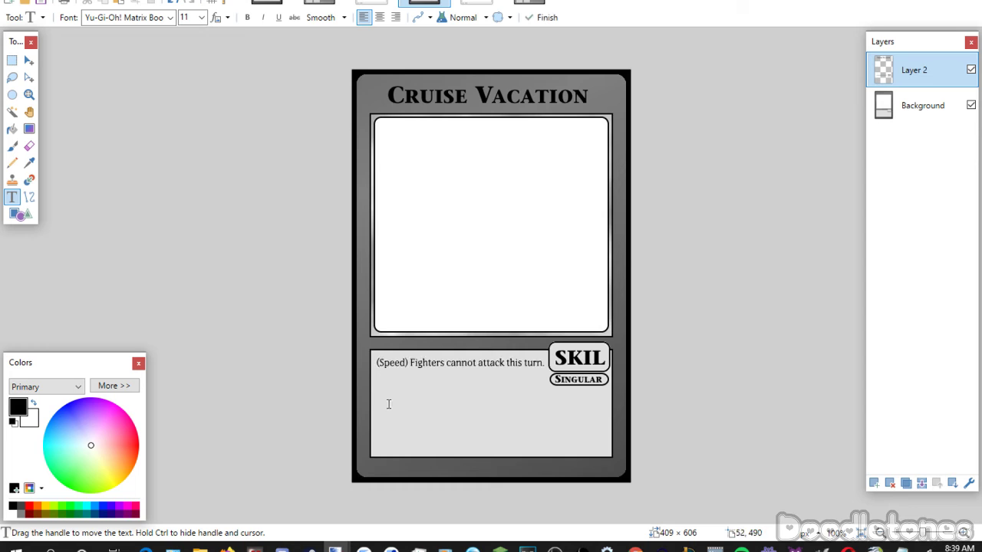
{"action": "left_click_drag", "start_coordinate": [384, 390], "coordinate": [382, 387]}
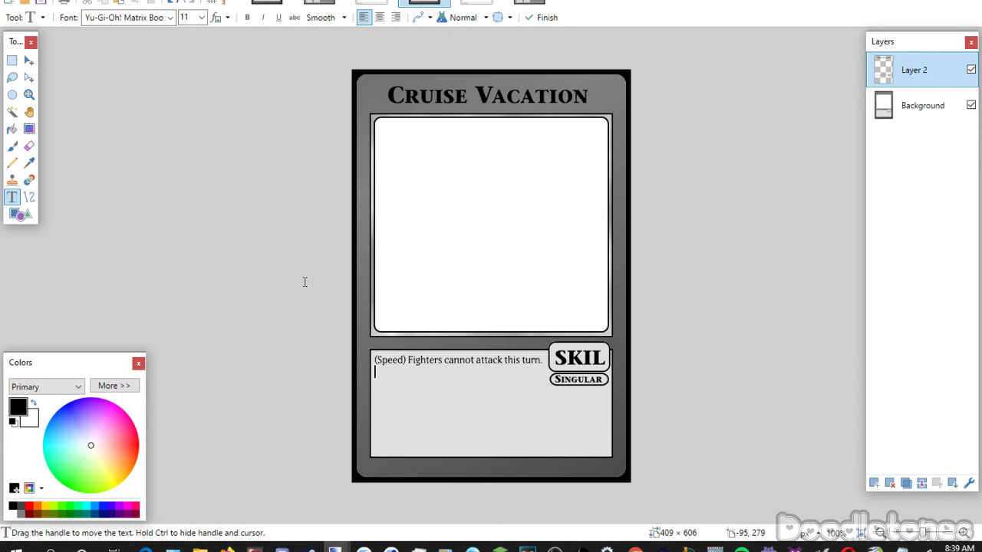
{"action": "left_click", "coordinate": [12, 60]}
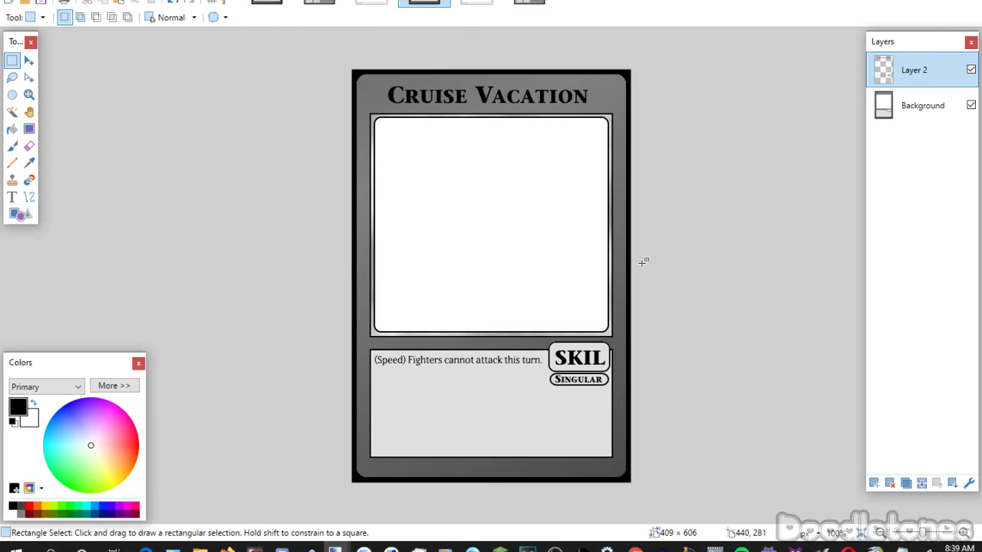
Merge the text layer into the background and close the Cruise Vacation card, saving it at quality 95 with 4:2:2 chroma subsampling.
{"action": "left_click", "coordinate": [922, 485]}
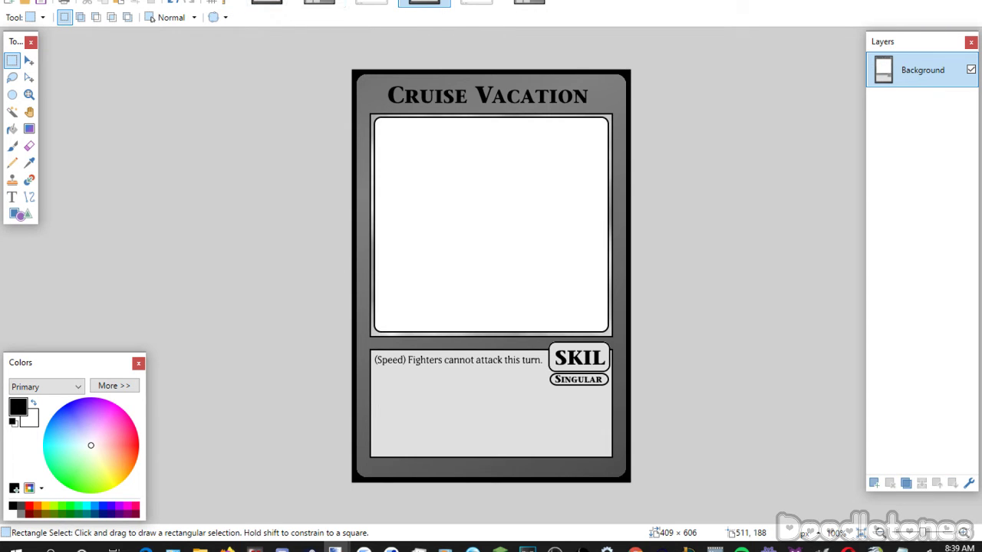
{"action": "key", "text": "ctrl+w"}
{"action": "left_click", "coordinate": [405, 302]}
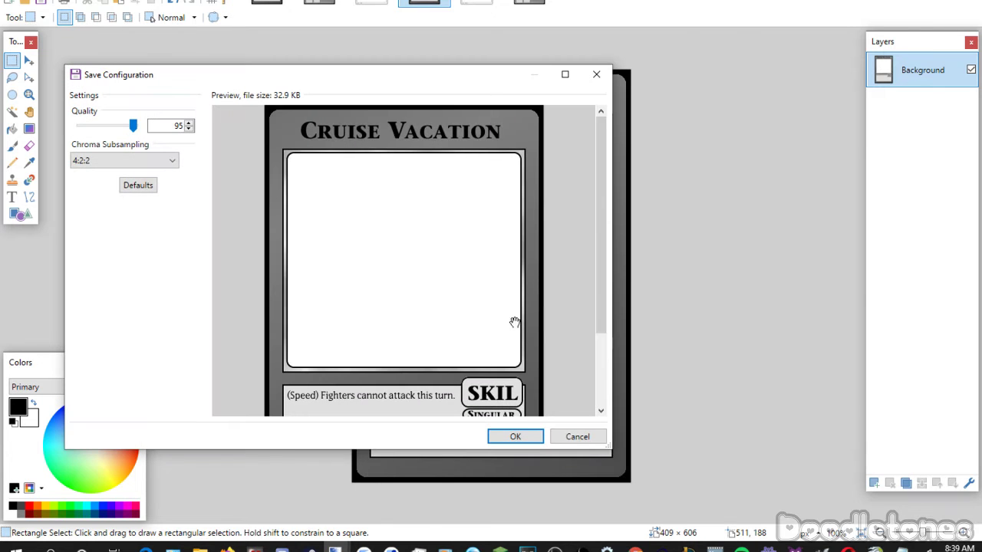
{"action": "left_click", "coordinate": [516, 436]}
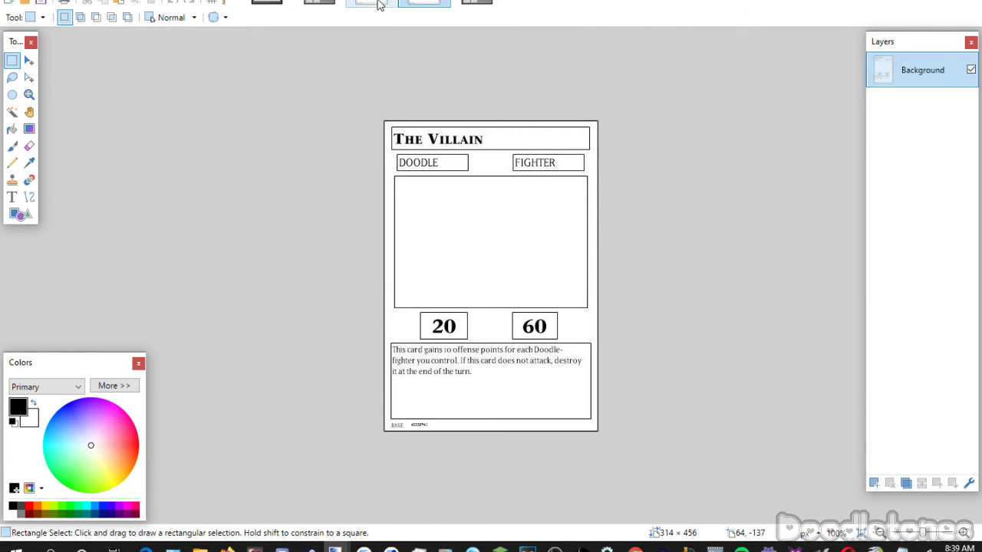
Close the Cruise Vacation reference image and switch to the blank fighter card template following The Villain reference.
{"action": "left_click", "coordinate": [376, 4]}
{"action": "key", "text": "ctrl+w"}
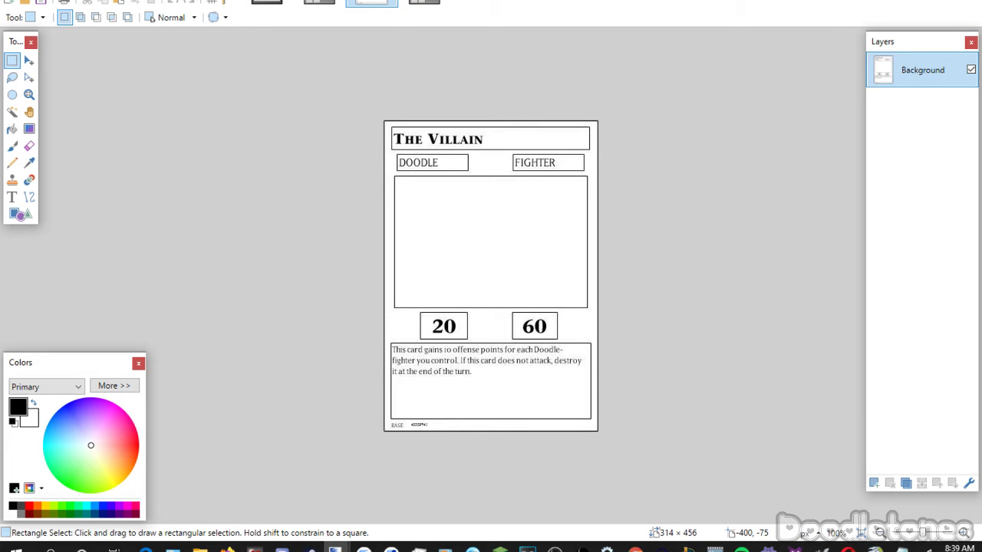
{"action": "left_click", "coordinate": [874, 548]}
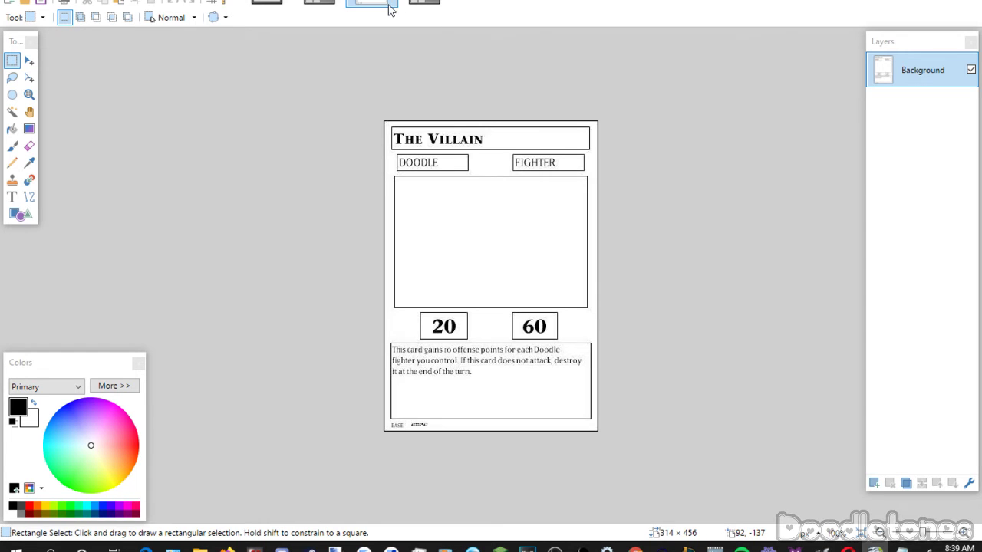
{"action": "left_click", "coordinate": [424, 3]}
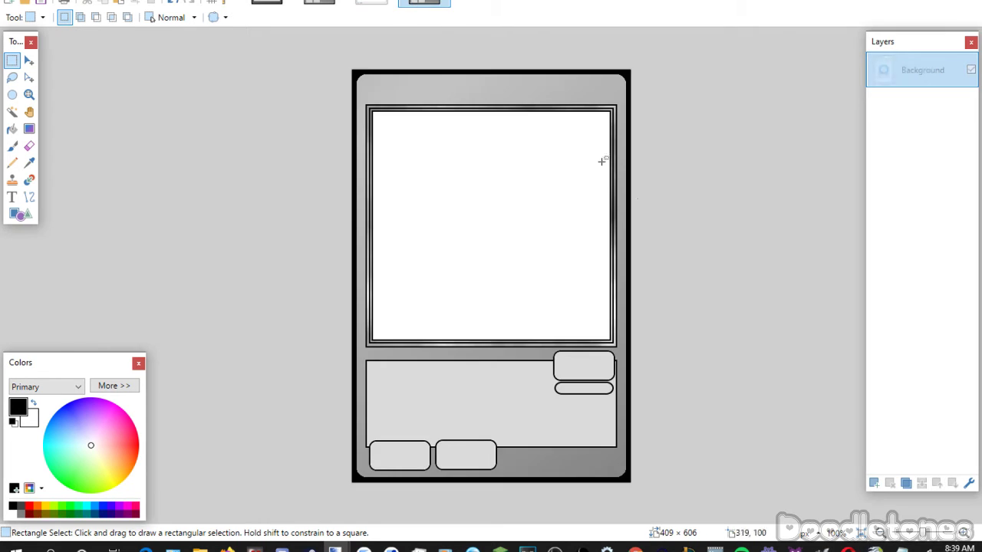
Add the title "The Villain" on a new layer in Yu-Gi-Oh!ITCStoneSerifSmallCaps at size 26 and center it in the header.
{"action": "left_click", "coordinate": [873, 483]}
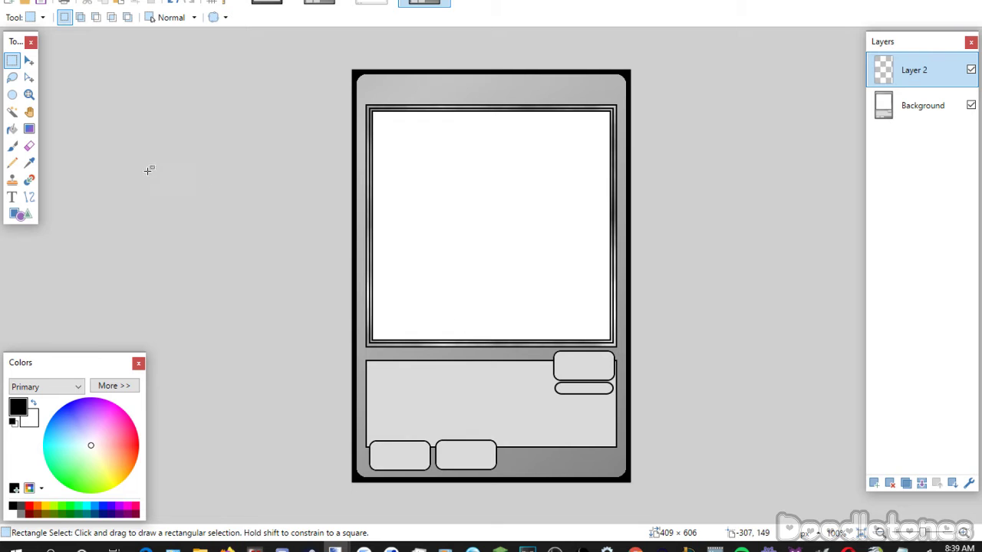
{"action": "left_click", "coordinate": [11, 198]}
{"action": "left_click", "coordinate": [171, 17]}
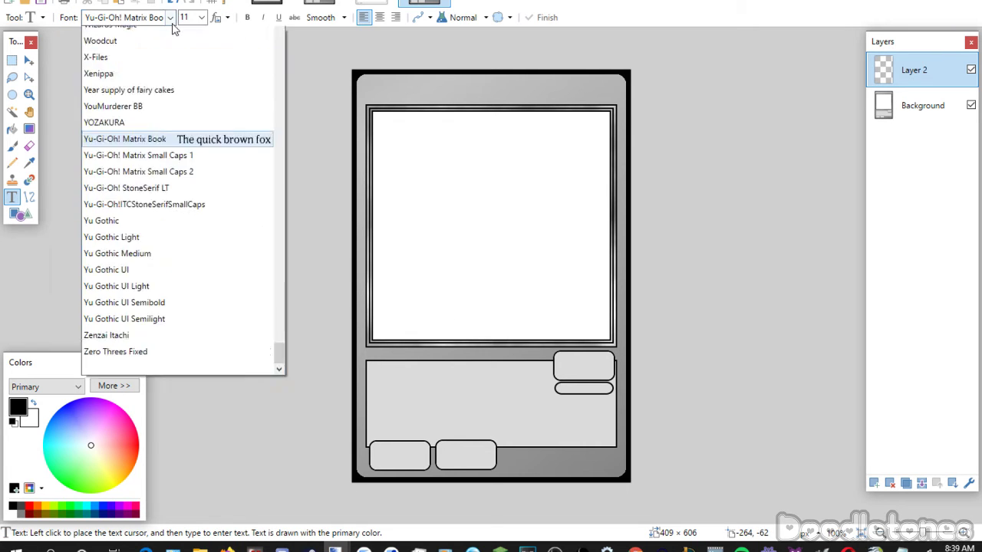
{"action": "left_click", "coordinate": [201, 262]}
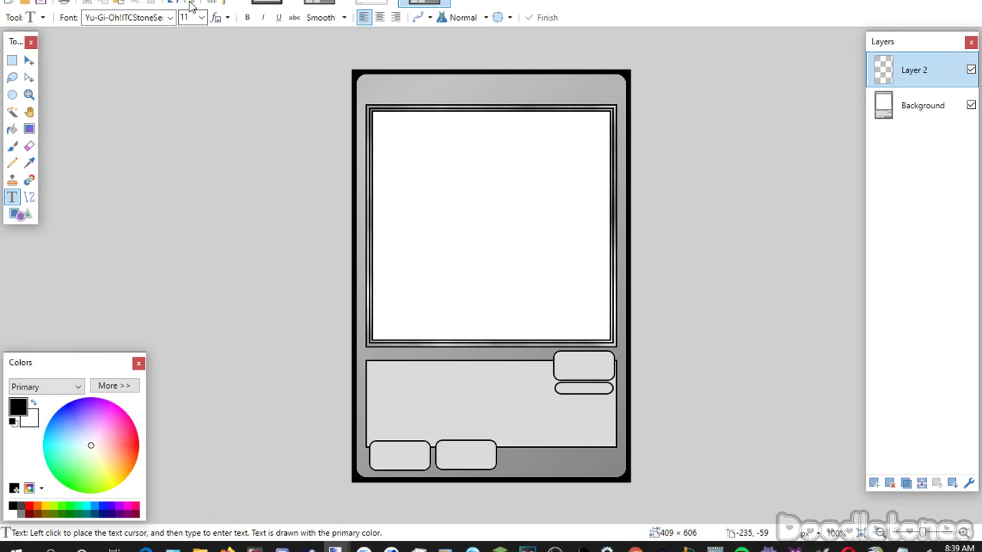
{"action": "scroll", "coordinate": [193, 14], "scroll_direction": "down", "scroll_amount": 2}
{"action": "scroll", "coordinate": [206, 26], "scroll_direction": "down", "scroll_amount": 1}
{"action": "left_click", "coordinate": [379, 107]}
{"action": "type", "text": "The Villain"}
{"action": "key", "text": "Return"}
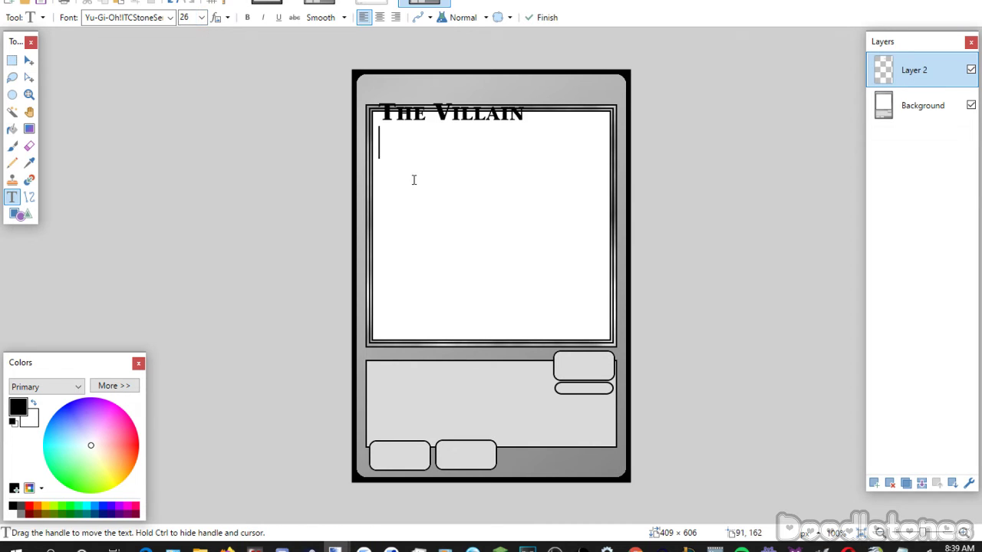
{"action": "left_click_drag", "start_coordinate": [385, 166], "coordinate": [424, 145]}
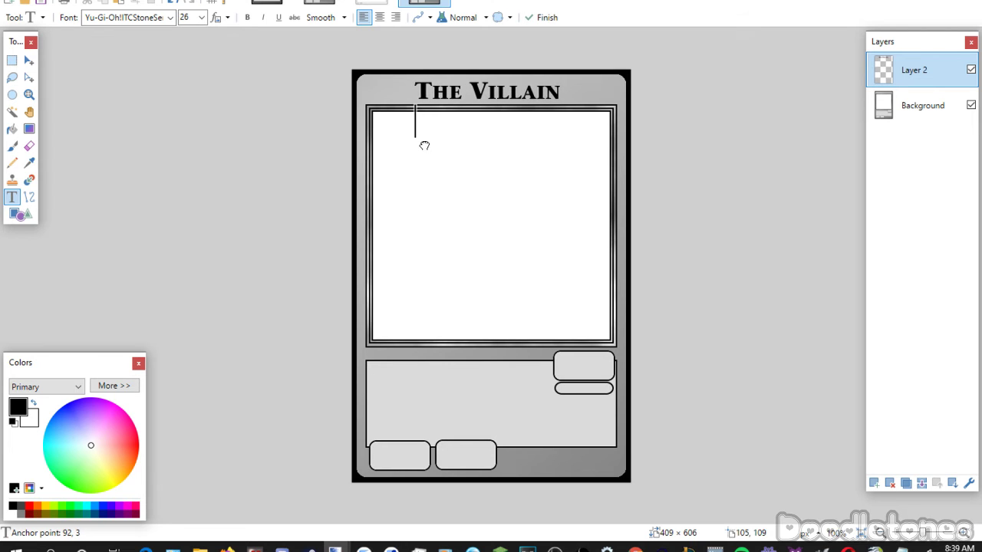
{"action": "key", "text": "s"}
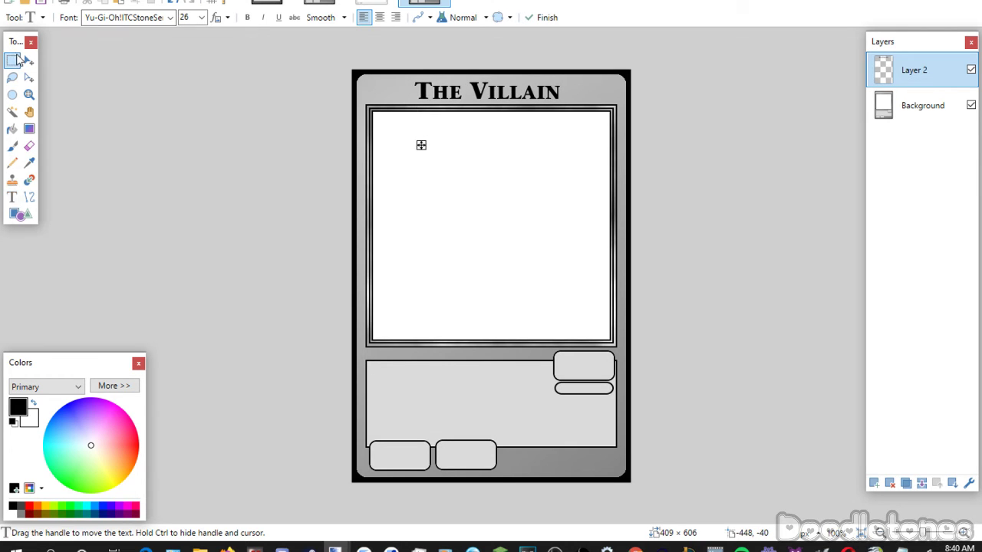
Add the type label "FIGH" in Yu-Gi-Oh!ITCStoneSerifSmallCaps at size 22 and center it in the larger label box above the effect area.
{"action": "left_click", "coordinate": [13, 197]}
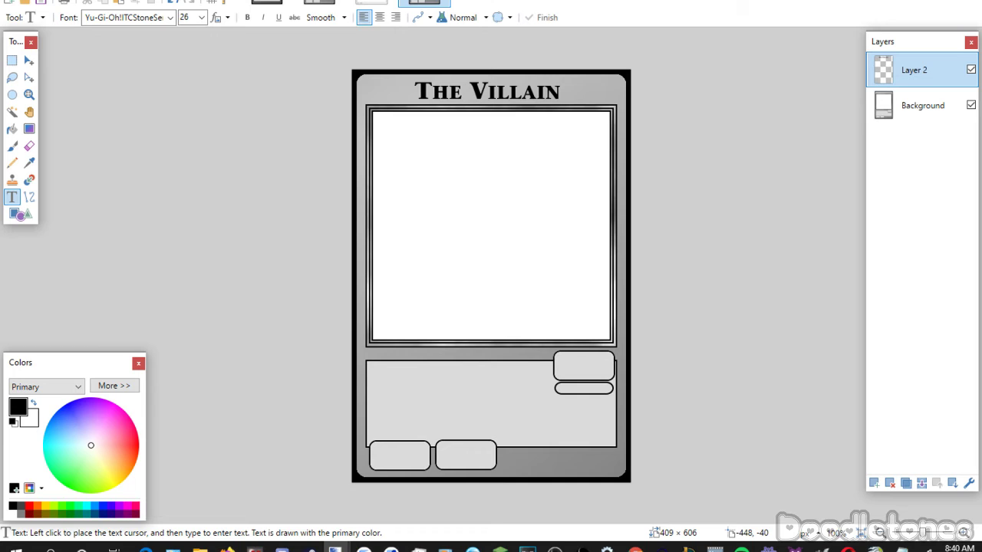
{"action": "left_click", "coordinate": [504, 376]}
{"action": "scroll", "coordinate": [197, 17], "scroll_direction": "up", "scroll_amount": 3}
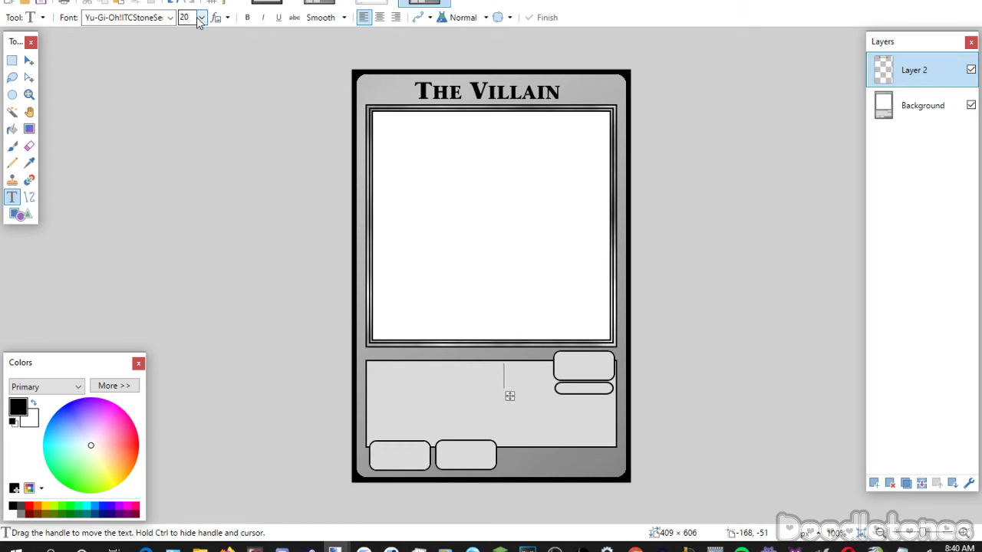
{"action": "scroll", "coordinate": [198, 21], "scroll_direction": "down", "scroll_amount": 2}
{"action": "scroll", "coordinate": [198, 21], "scroll_direction": "up", "scroll_amount": 2}
{"action": "type", "text": "FIGH"}
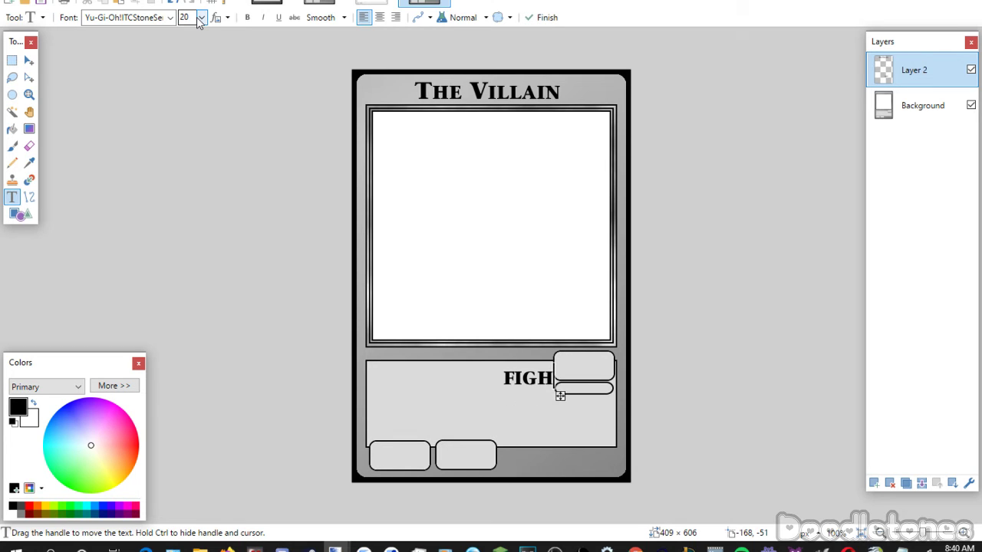
{"action": "scroll", "coordinate": [197, 21], "scroll_direction": "up", "scroll_amount": 1}
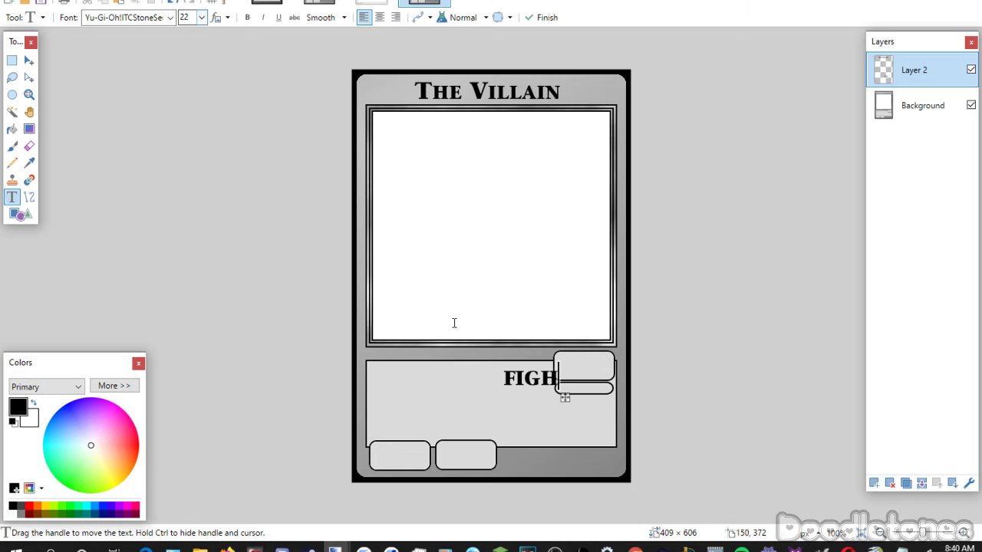
{"action": "left_click_drag", "start_coordinate": [567, 395], "coordinate": [618, 385]}
Paste the subtype "Doodle" at size 11 and center it in the narrow box directly under the FIGH label.
{"action": "left_click", "coordinate": [488, 391]}
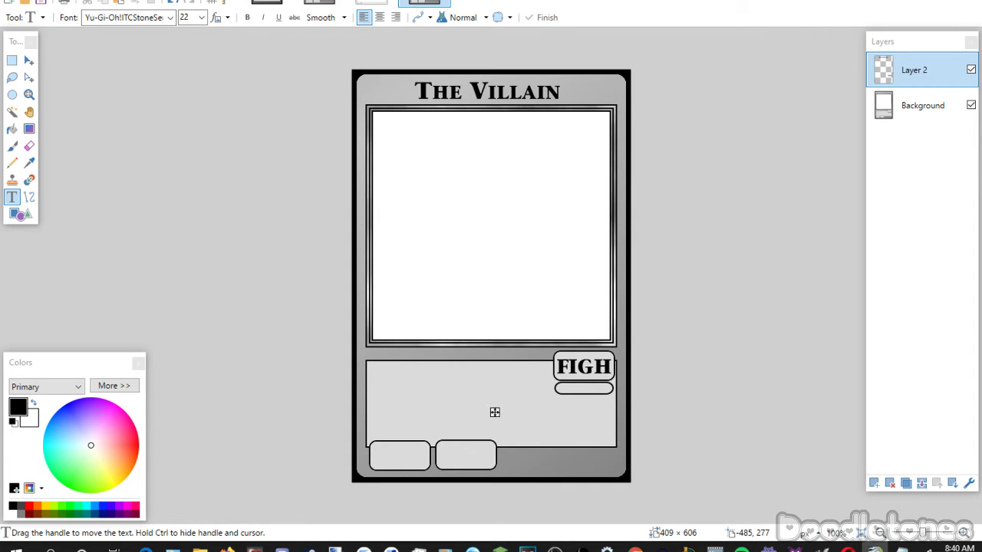
{"action": "left_click", "coordinate": [520, 383]}
{"action": "scroll", "coordinate": [202, 17], "scroll_direction": "up", "scroll_amount": 4}
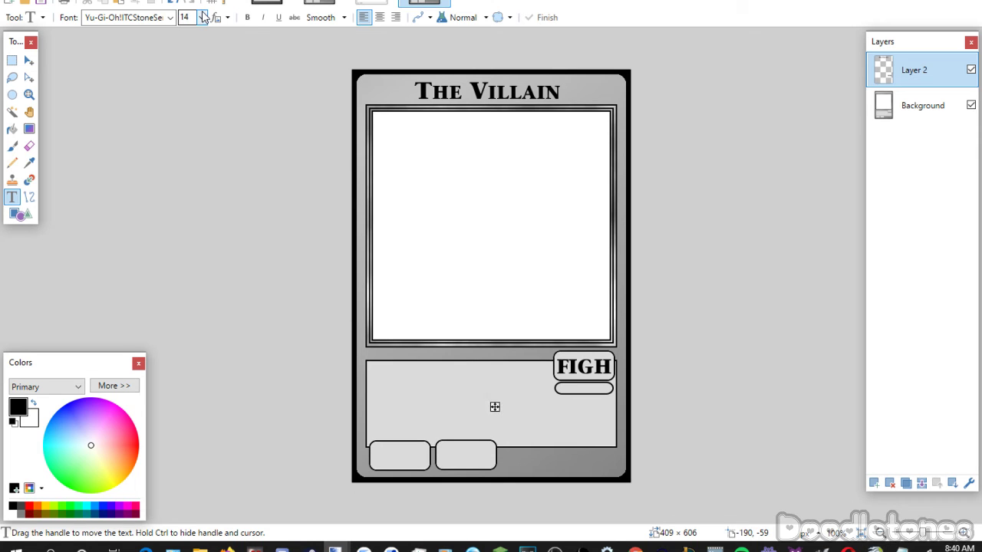
{"action": "type", "text": "Doodle"}
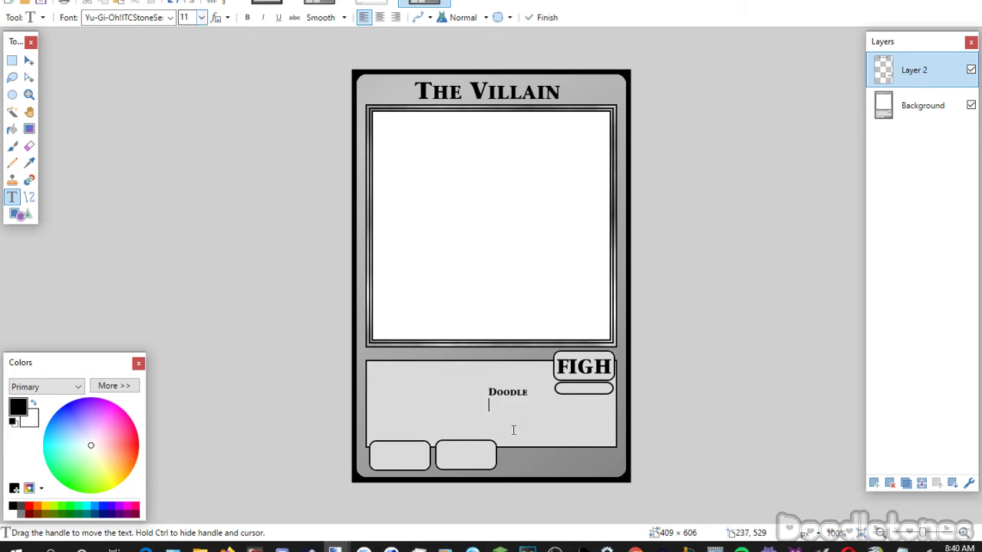
{"action": "left_click_drag", "start_coordinate": [497, 419], "coordinate": [576, 415]}
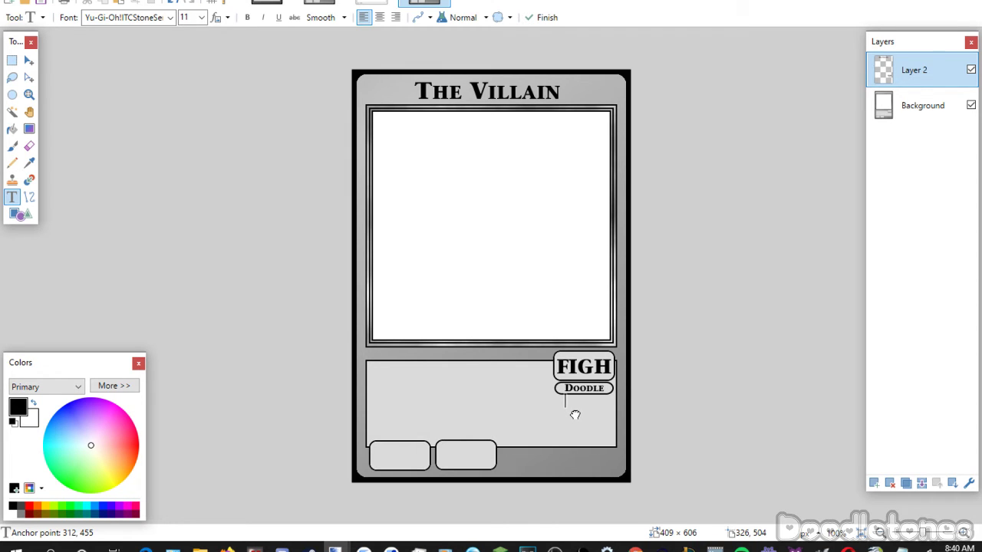
{"action": "key", "text": "s"}
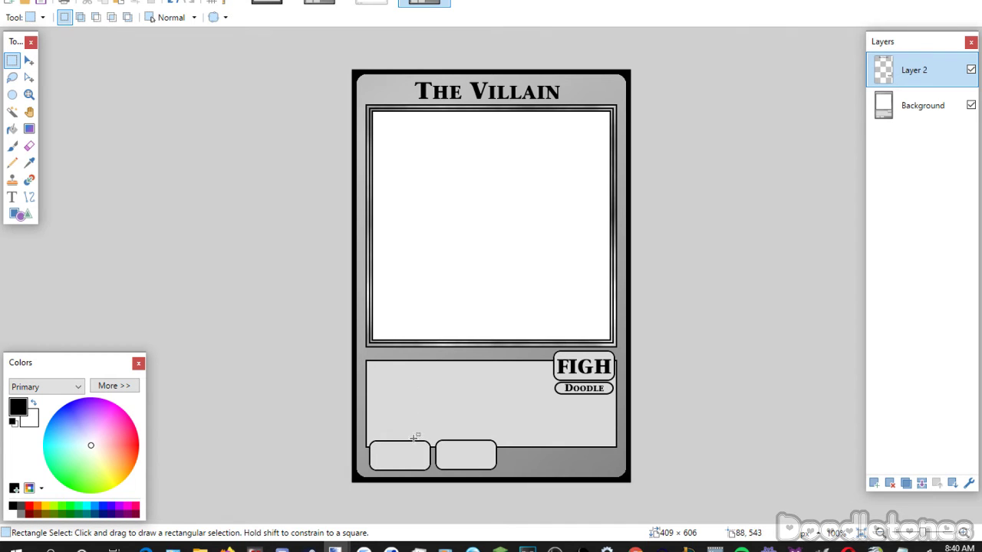
Add the stat values 20 and 60 at size 26, centering each in its own box along the card's lower edge.
{"action": "left_click", "coordinate": [11, 197]}
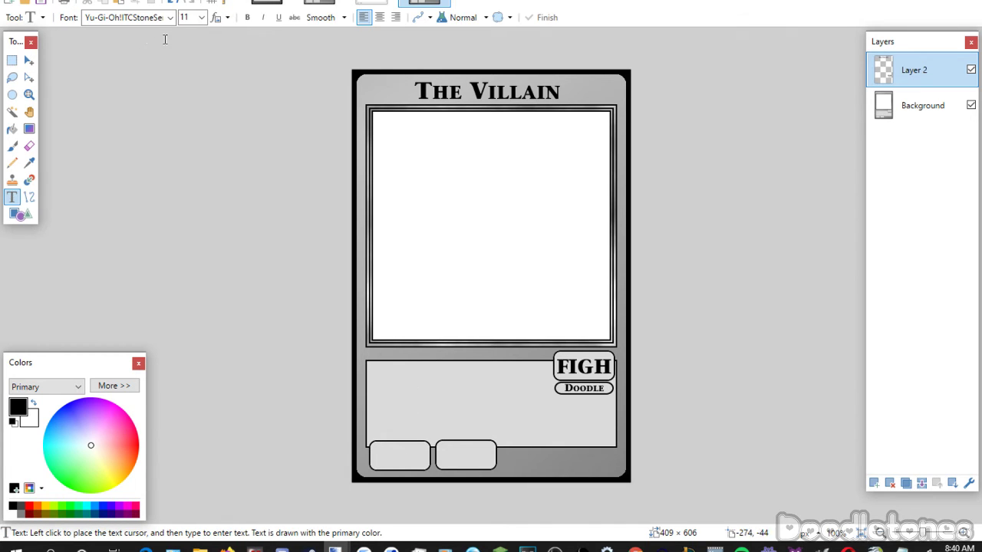
{"action": "left_click", "coordinate": [201, 16]}
{"action": "left_click", "coordinate": [194, 143]}
{"action": "left_click", "coordinate": [393, 448]}
{"action": "type", "text": "20"}
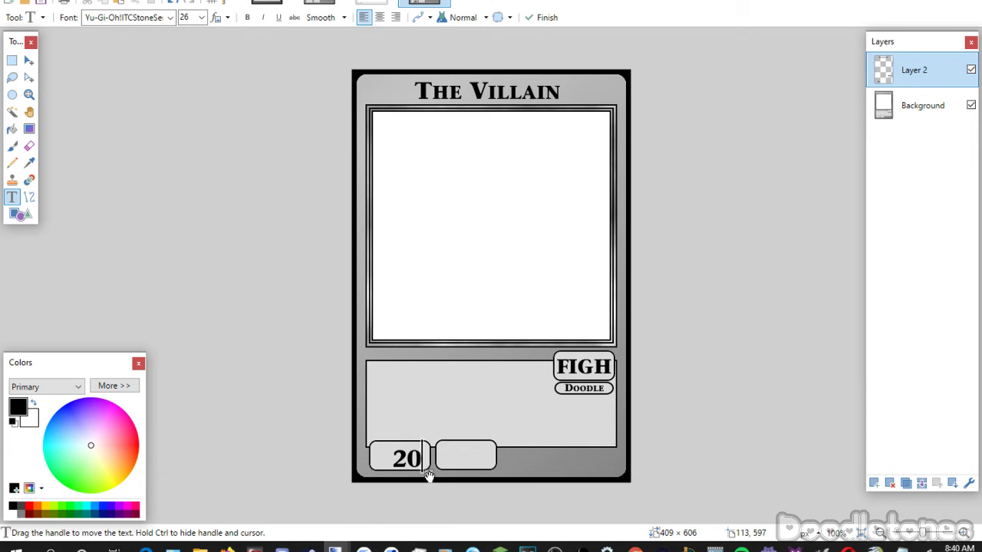
{"action": "left_click_drag", "start_coordinate": [428, 475], "coordinate": [422, 476]}
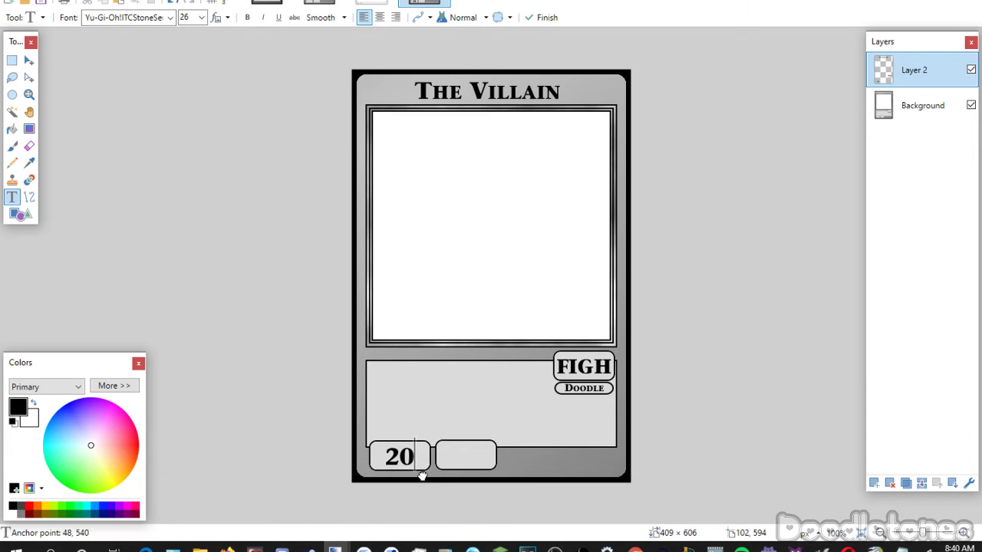
{"action": "left_click", "coordinate": [471, 441]}
{"action": "type", "text": "60"}
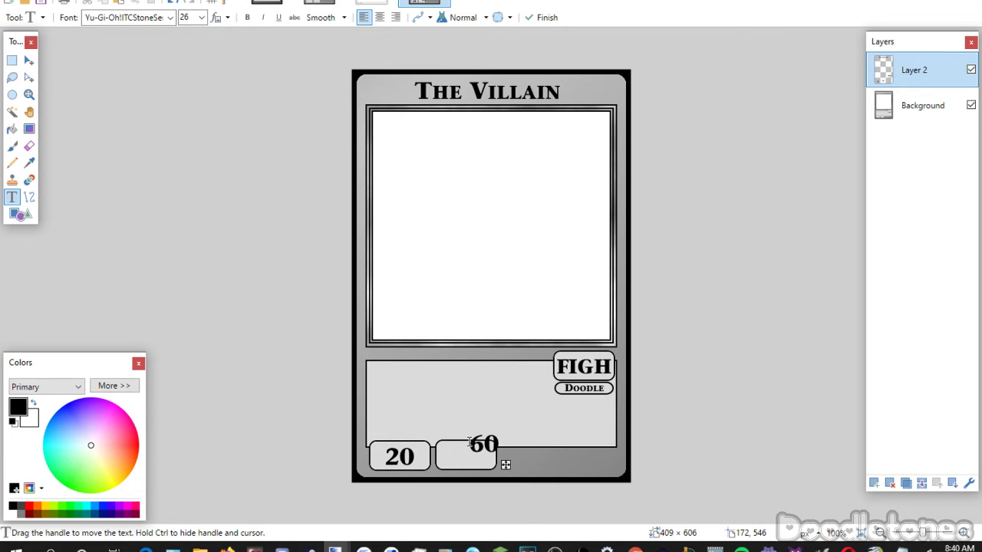
{"action": "left_click_drag", "start_coordinate": [506, 464], "coordinate": [489, 475]}
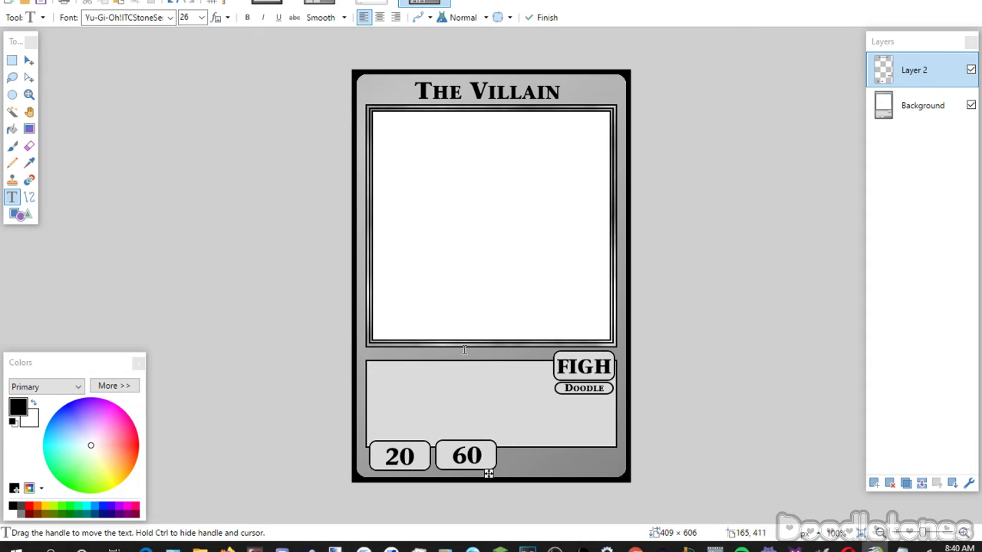
Paste the effect text starting "This card gains 10 offense points for each Doodle-fighter" in Yu-Gi-Oh! Matrix Book at size 11 inside the effect box.
{"action": "left_click", "coordinate": [420, 385]}
{"action": "left_click", "coordinate": [201, 21]}
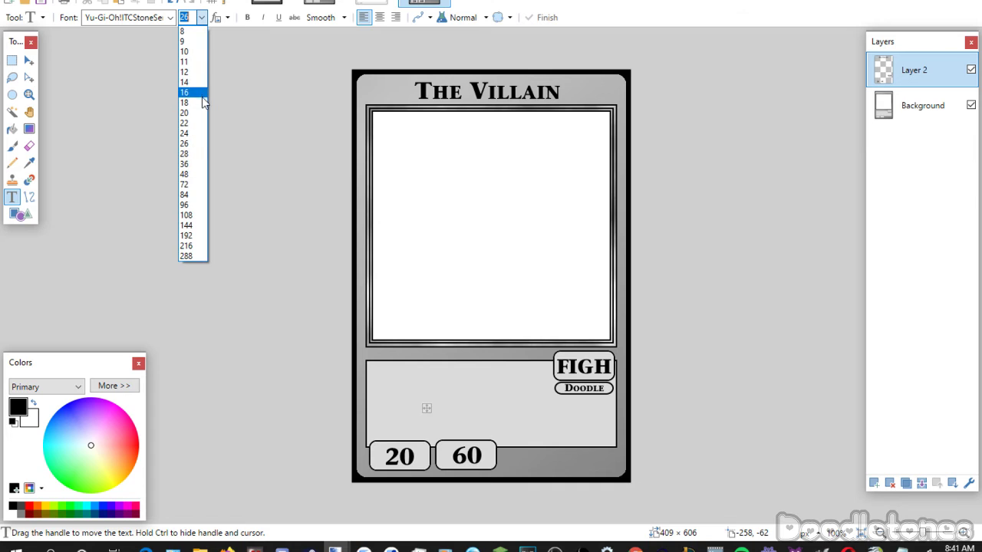
{"action": "left_click", "coordinate": [187, 57]}
{"action": "left_click", "coordinate": [167, 19]}
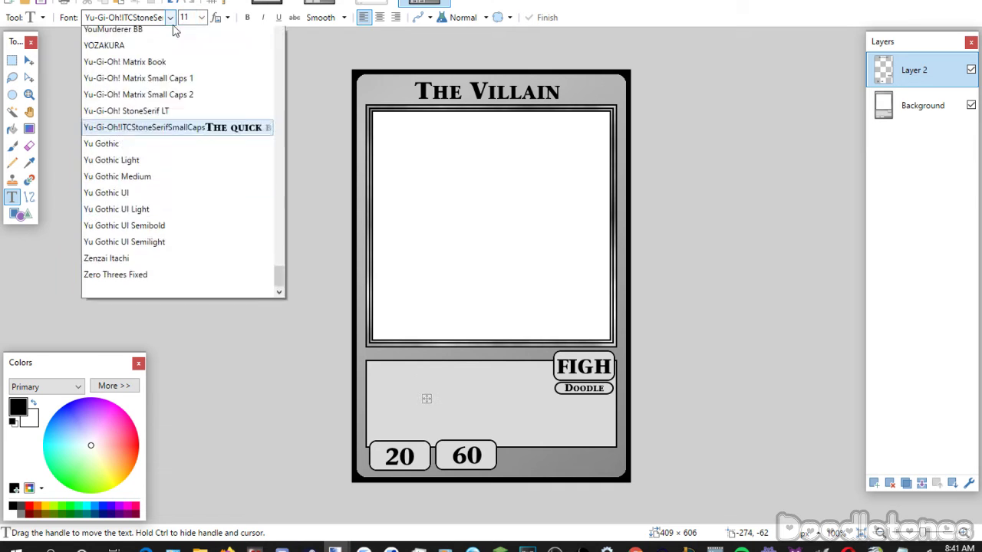
{"action": "left_click", "coordinate": [224, 202]}
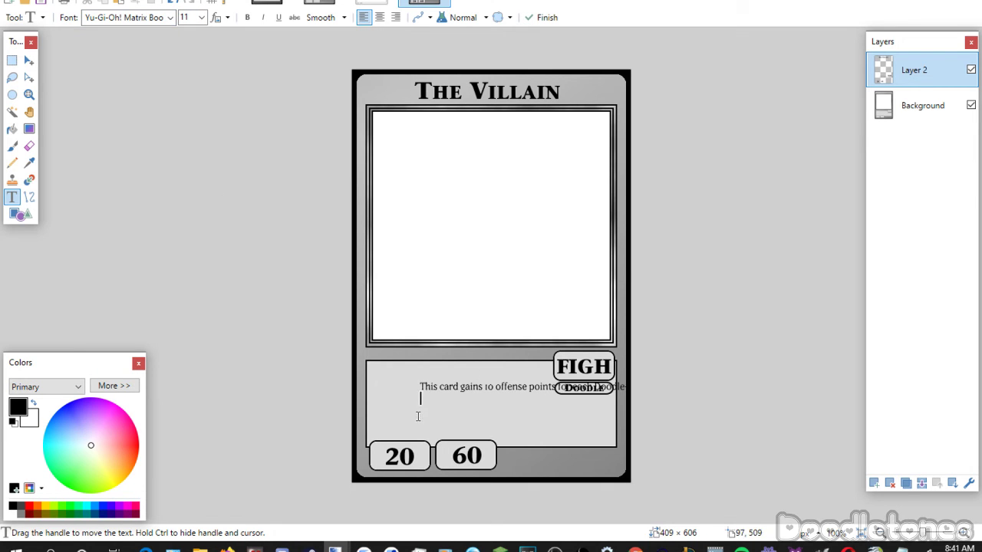
{"action": "left_click_drag", "start_coordinate": [425, 416], "coordinate": [379, 401]}
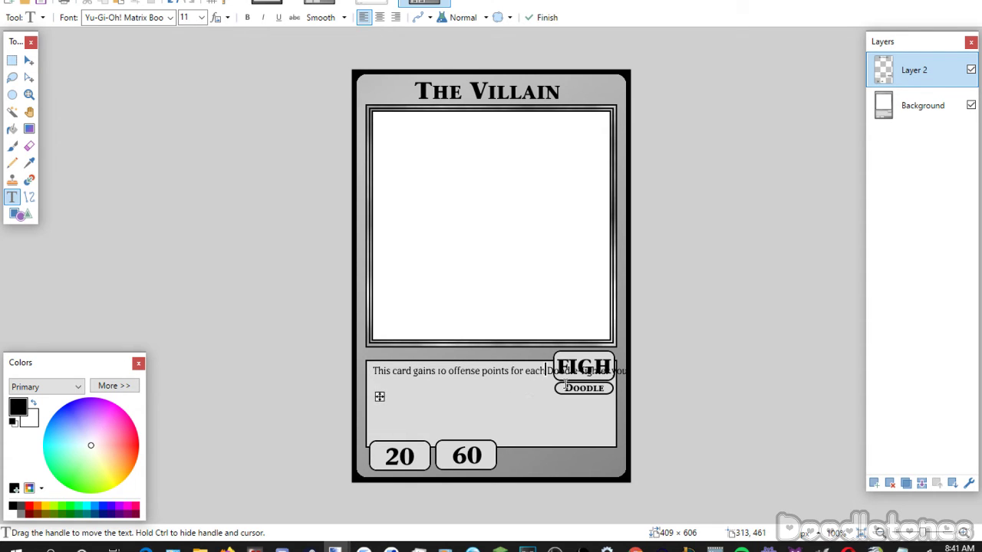
Break the effect text into four lines before "Doodle-fighter", "does" and "turn." so it clears the labels, aligning it with the box's edge.
{"action": "key", "text": "Return"}
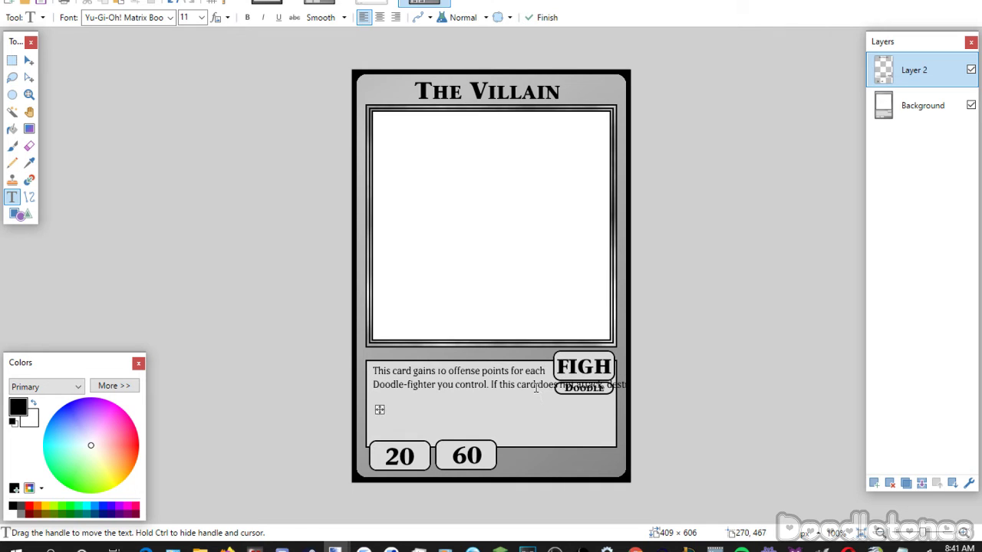
{"action": "key", "text": "Return"}
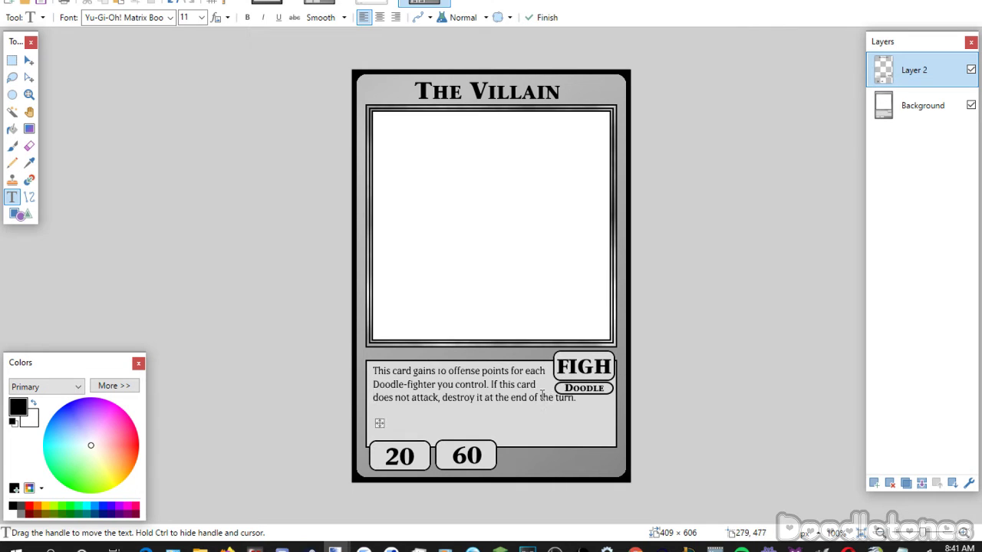
{"action": "left_click_drag", "start_coordinate": [381, 424], "coordinate": [382, 425]}
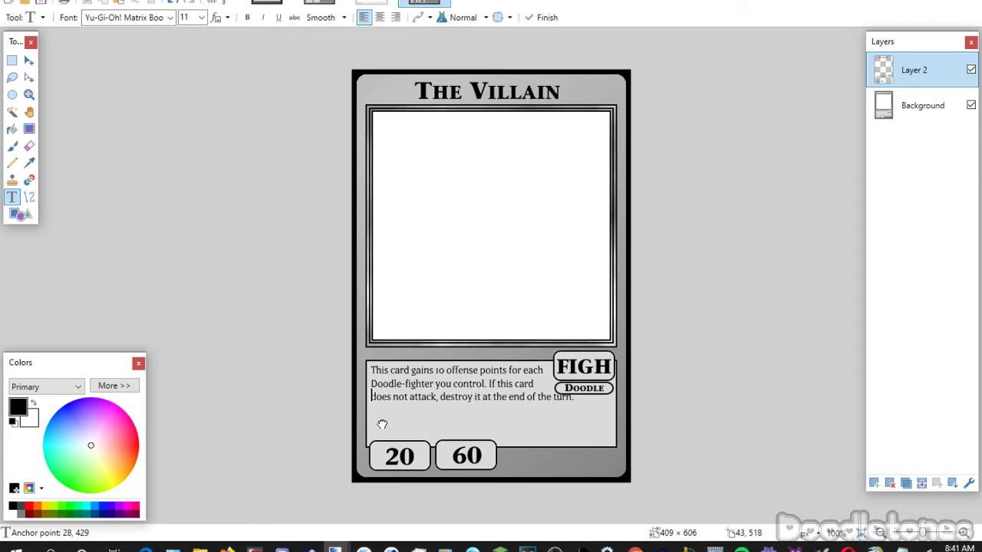
{"action": "left_click", "coordinate": [555, 396]}
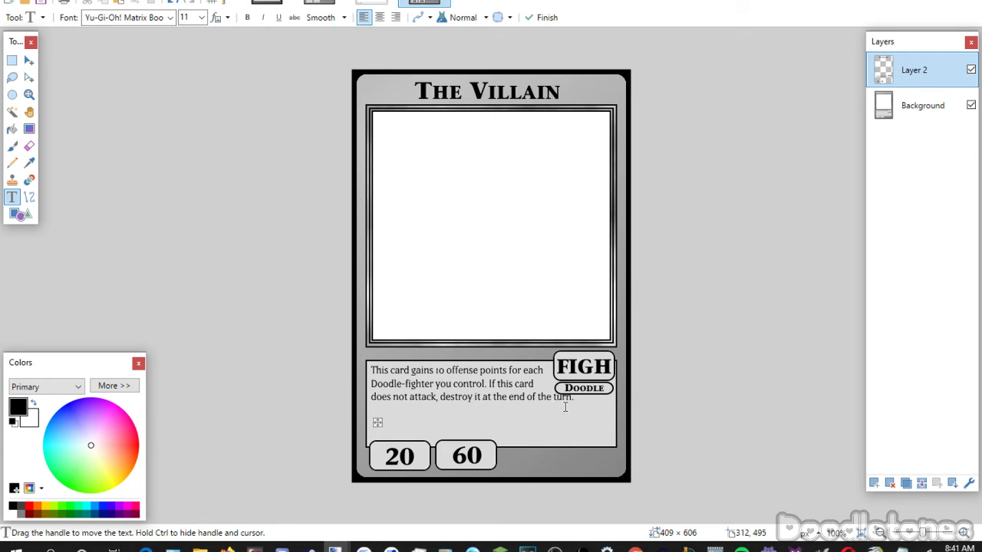
{"action": "key", "text": "Return"}
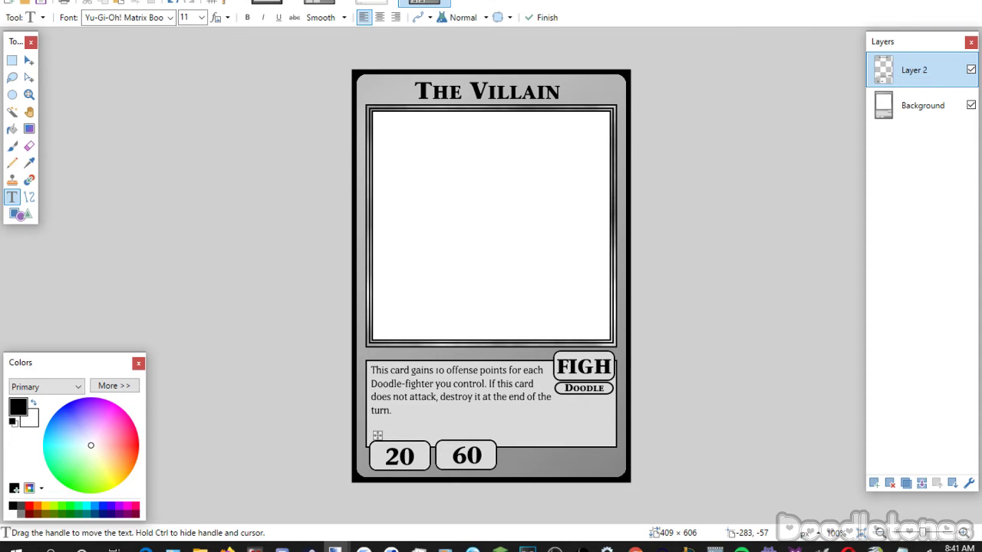
{"action": "left_click", "coordinate": [12, 59]}
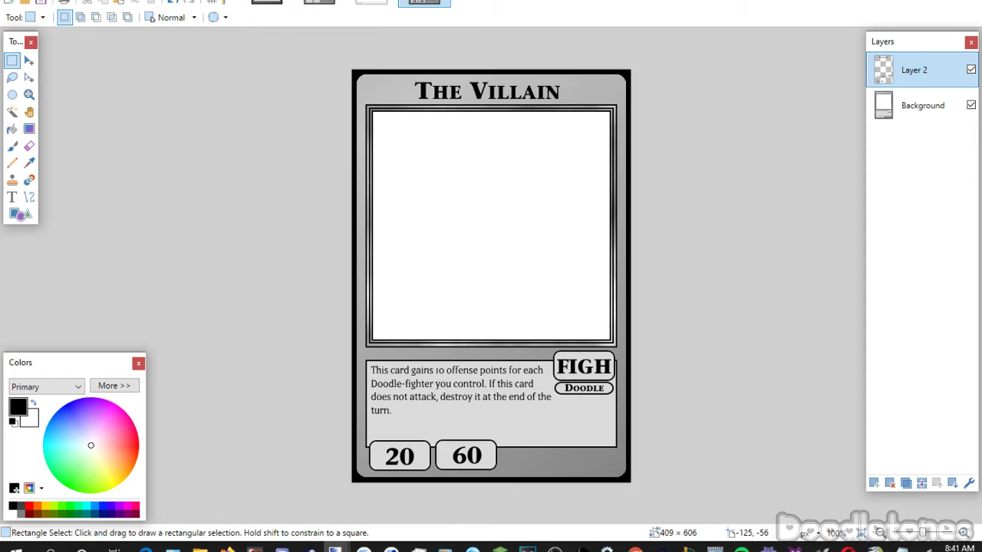
Merge the text layer into the background and close The Villain card, saving its changes.
{"action": "left_click", "coordinate": [922, 483]}
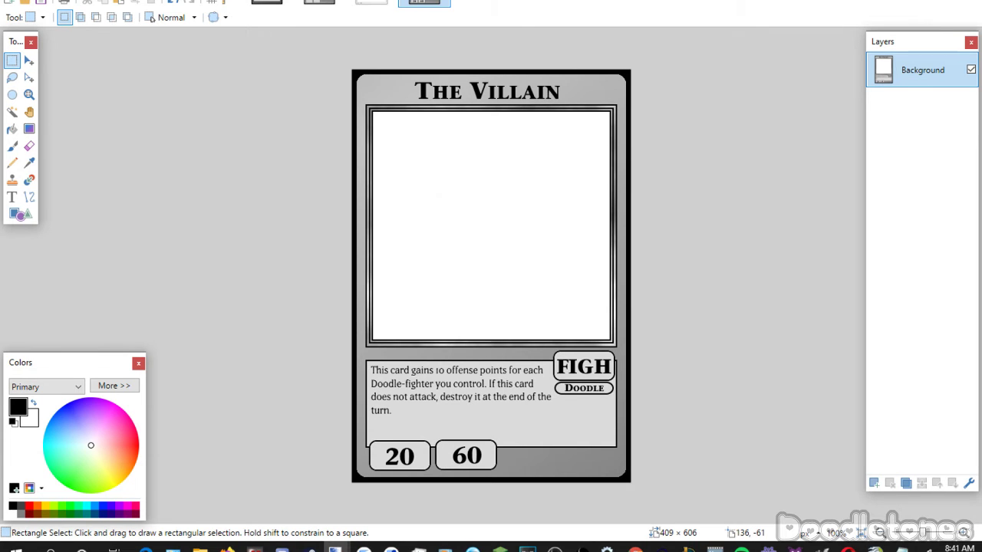
{"action": "key", "text": "ctrl+w"}
{"action": "left_click", "coordinate": [416, 301]}
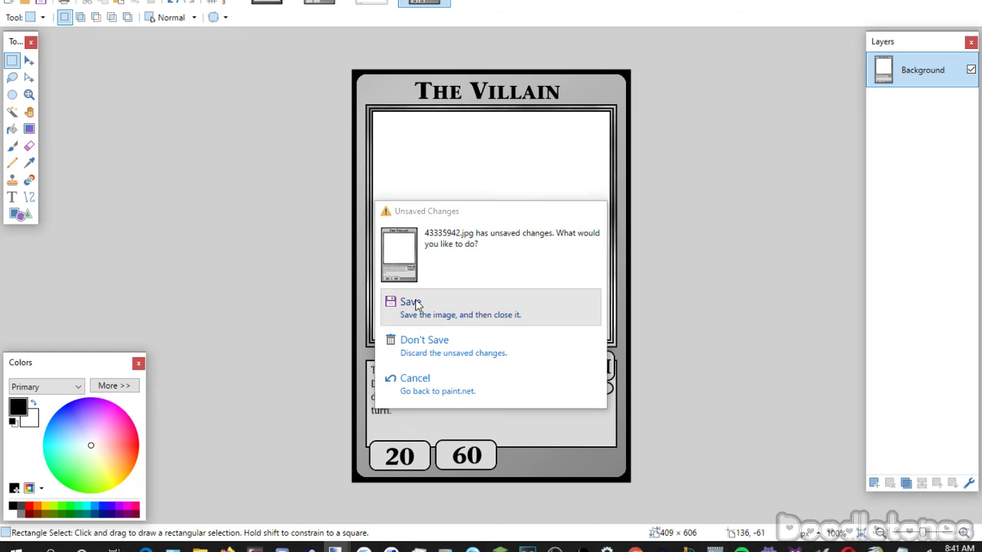
{"action": "left_click", "coordinate": [414, 304]}
{"action": "left_click", "coordinate": [515, 439]}
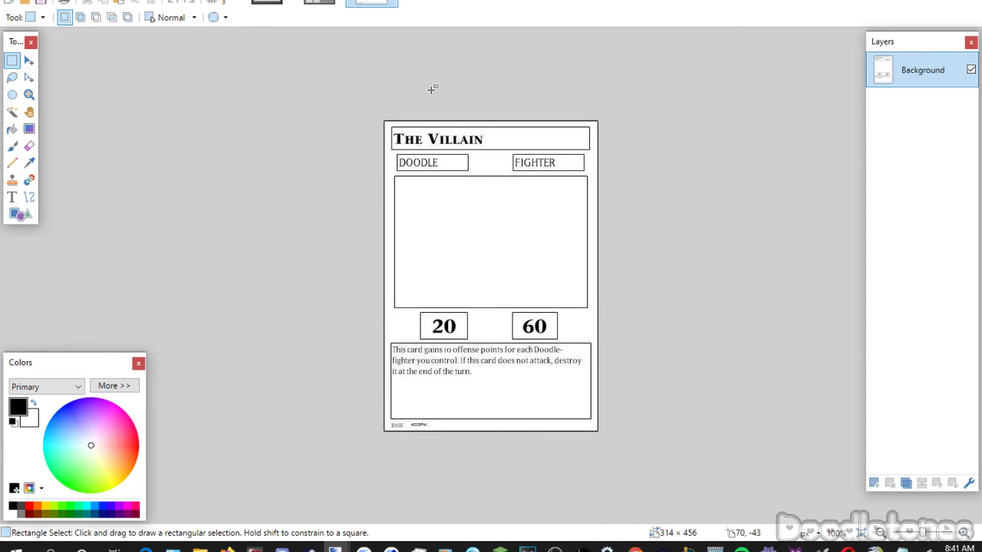
Return to the blank fighter template, then open the next five reference cards and five matching blank templates as separate images.
{"action": "key", "text": "alt+Tab"}
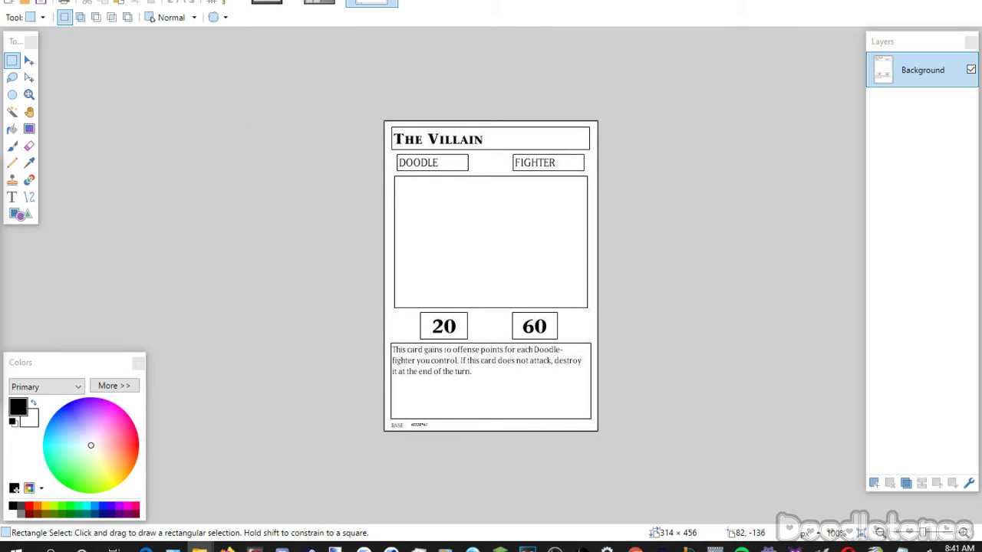
{"action": "left_click", "coordinate": [319, 2]}
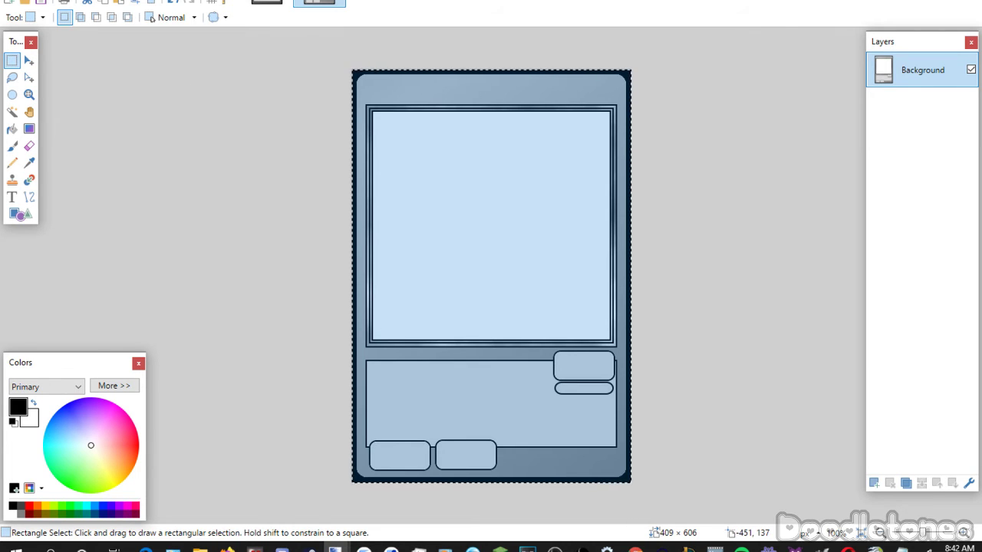
{"action": "key", "text": "alt+Tab"}
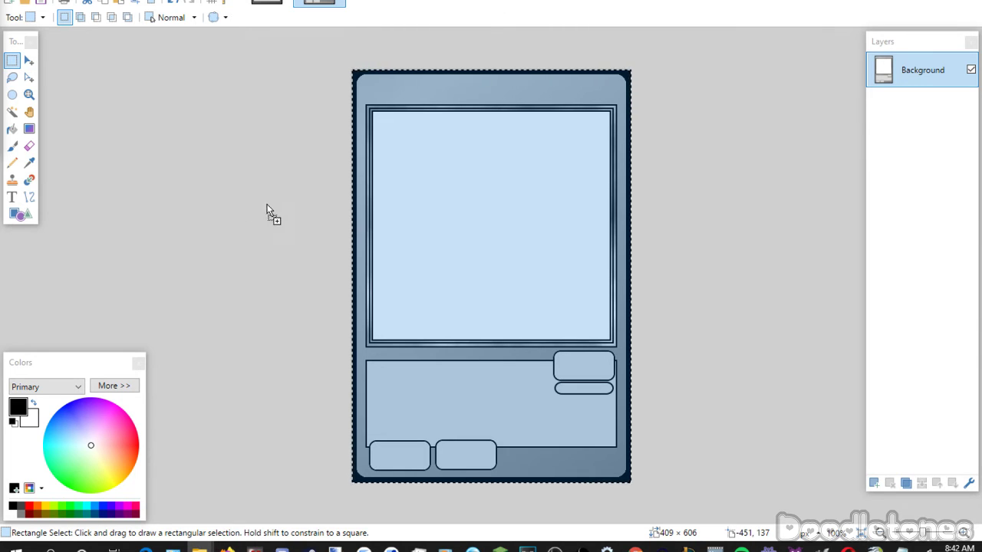
{"action": "left_click_drag", "start_coordinate": [268, 212], "coordinate": [279, 214]}
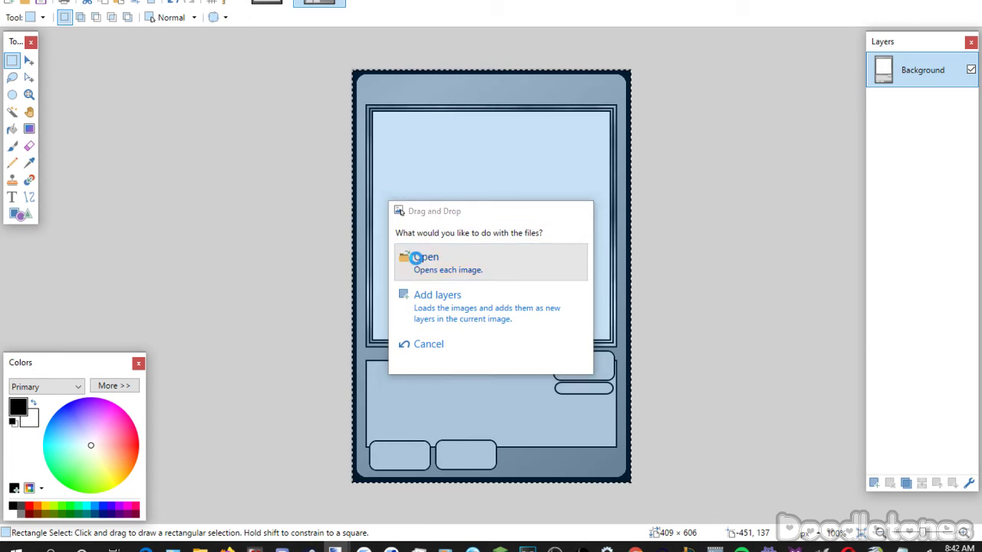
{"action": "left_click", "coordinate": [414, 258]}
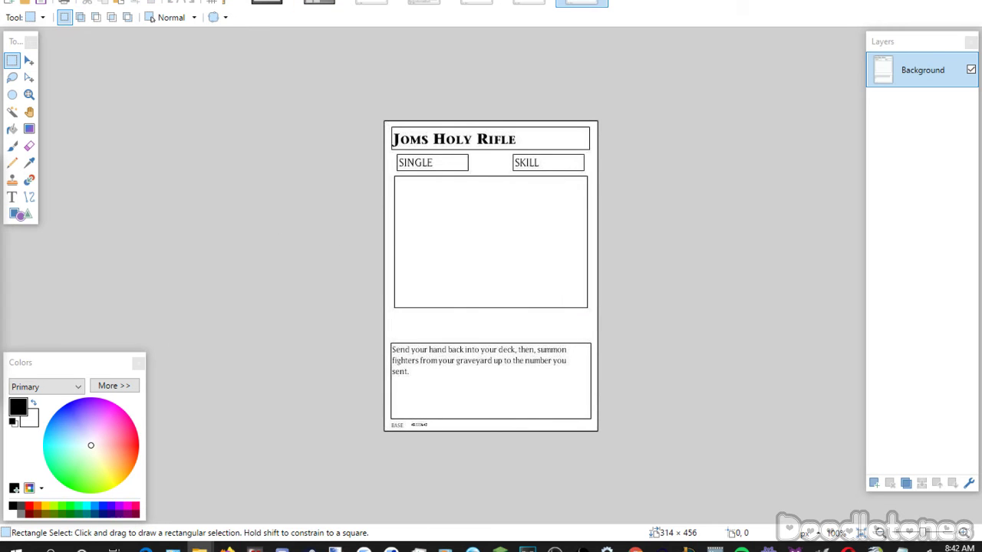
{"action": "left_click_drag", "start_coordinate": [178, 310], "coordinate": [406, 279]}
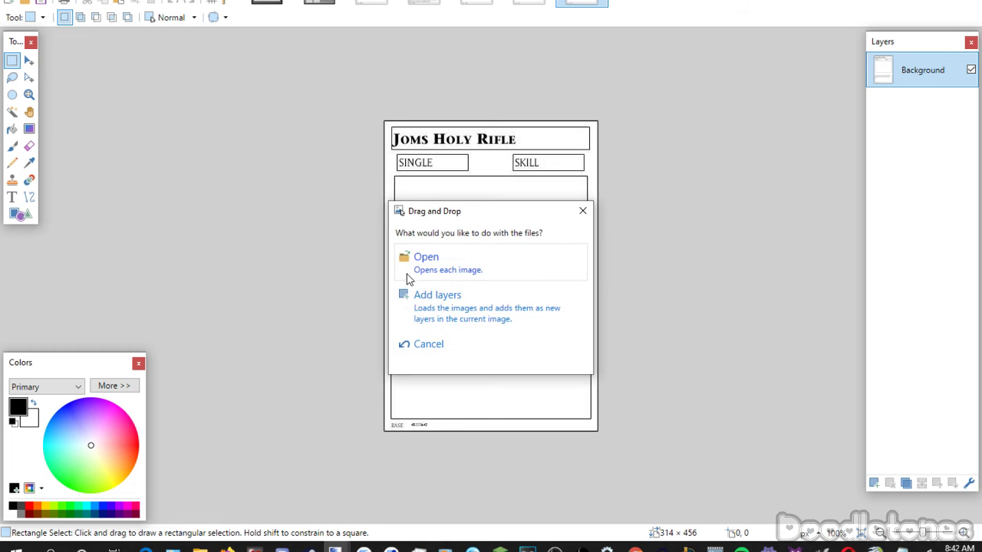
{"action": "left_click", "coordinate": [412, 270]}
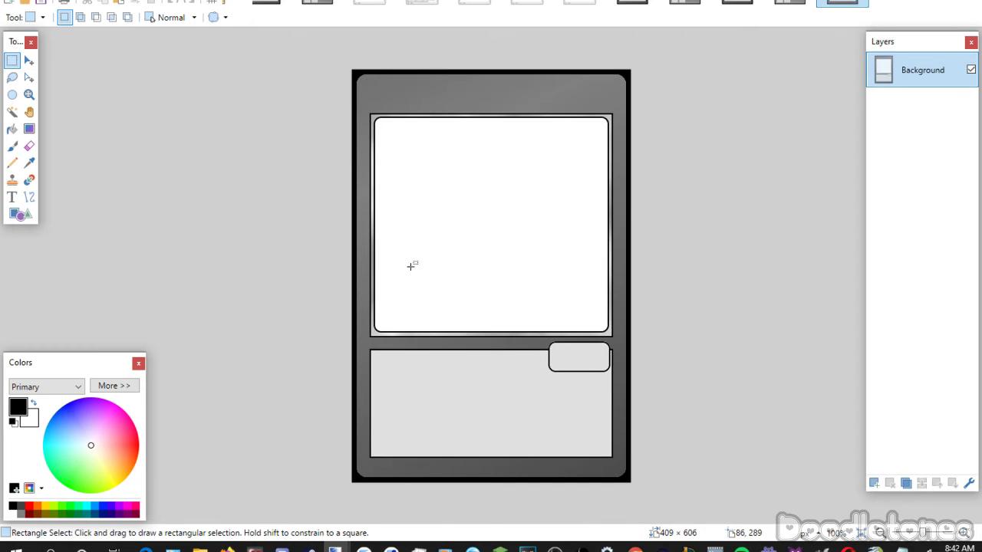
Reorder the open images so that each blank card template directly follows its matching reference card.
{"action": "left_click_drag", "start_coordinate": [522, 2], "coordinate": [416, 1]}
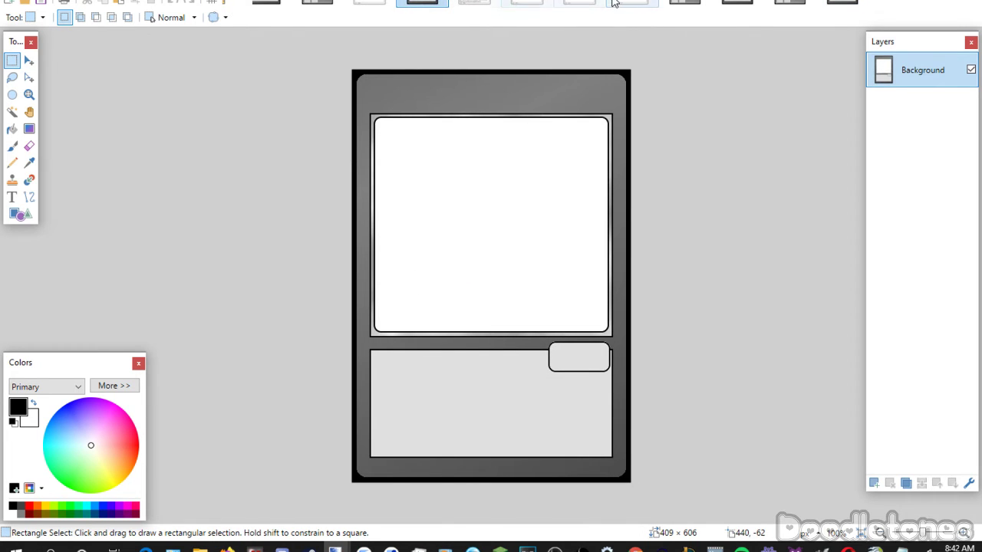
{"action": "left_click_drag", "start_coordinate": [675, 3], "coordinate": [535, 2]}
{"action": "left_click_drag", "start_coordinate": [733, 3], "coordinate": [636, 1]}
{"action": "left_click", "coordinate": [791, 3]}
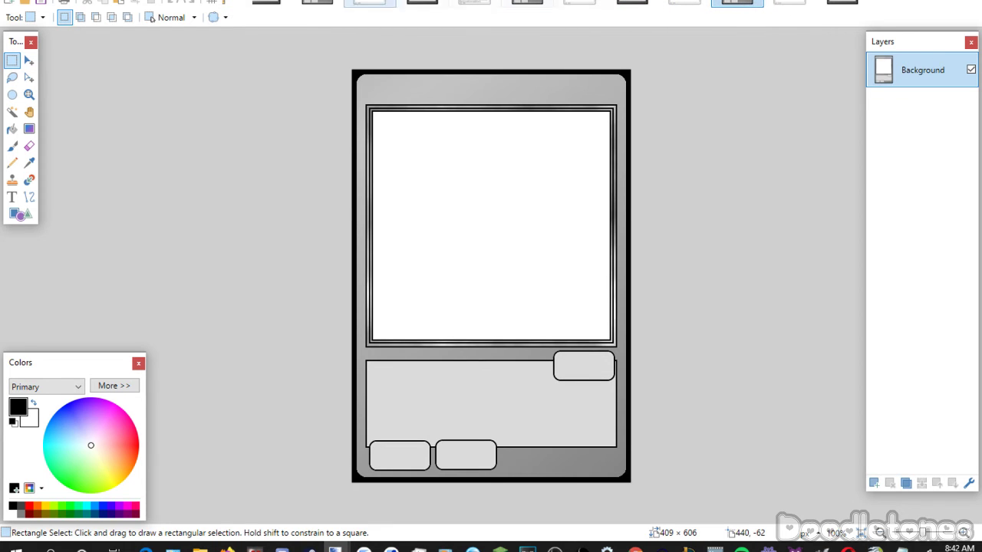
Copy the blank dark skill template and paste it over the three blank images that follow the skill reference cards.
{"action": "left_click", "coordinate": [270, 2]}
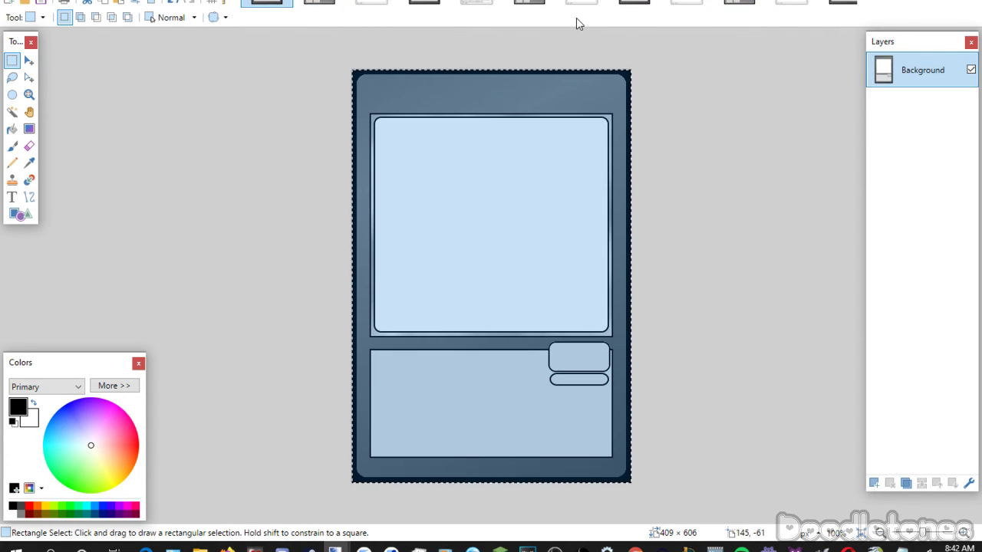
{"action": "left_click", "coordinate": [437, 2]}
{"action": "key", "text": "ctrl+v"}
{"action": "left_click", "coordinate": [634, 3]}
{"action": "key", "text": "ctrl+v"}
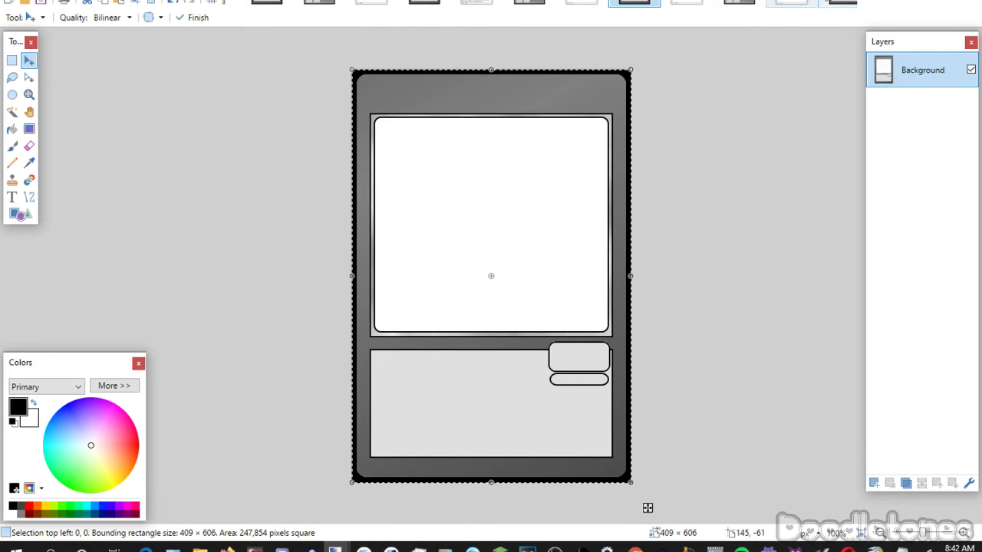
{"action": "left_click", "coordinate": [843, 3]}
{"action": "key", "text": "ctrl+v"}
Copy the blank light fighter template with the small extra label and paste it over the two blank images meant for fighter cards.
{"action": "left_click", "coordinate": [317, 2]}
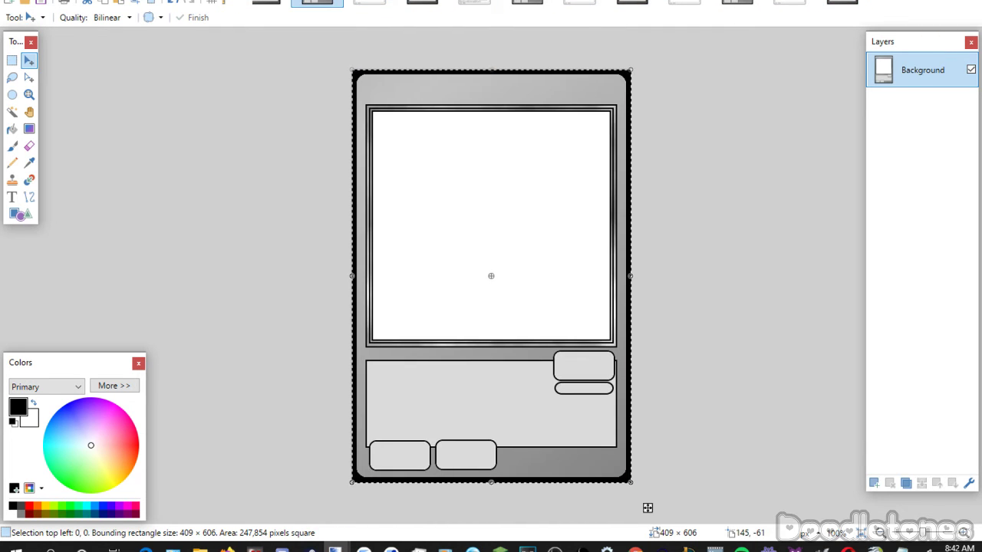
{"action": "left_click", "coordinate": [511, 2]}
{"action": "left_click", "coordinate": [736, 3]}
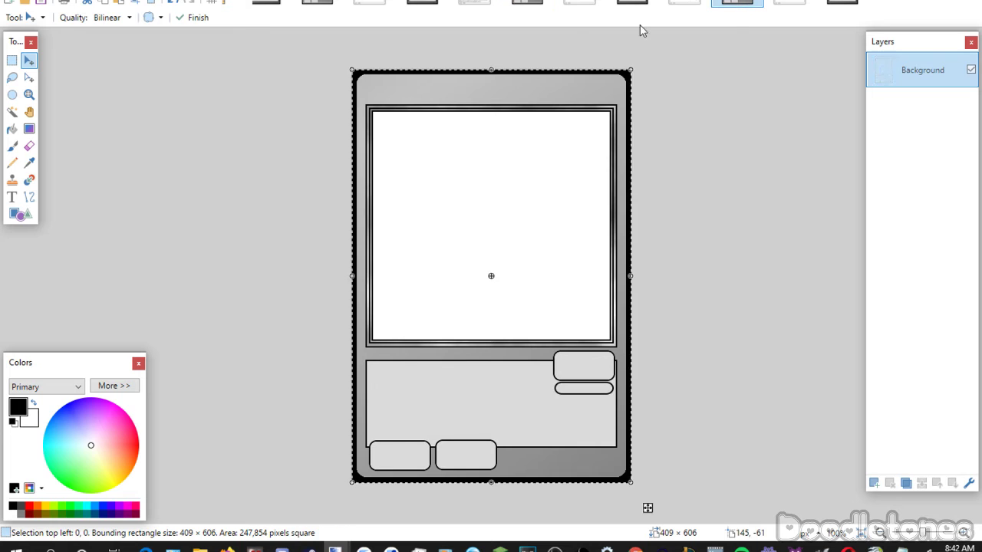
Clear the leftover selections on the pasted skill and fighter templates, checking each open image in turn.
{"action": "left_click", "coordinate": [12, 61]}
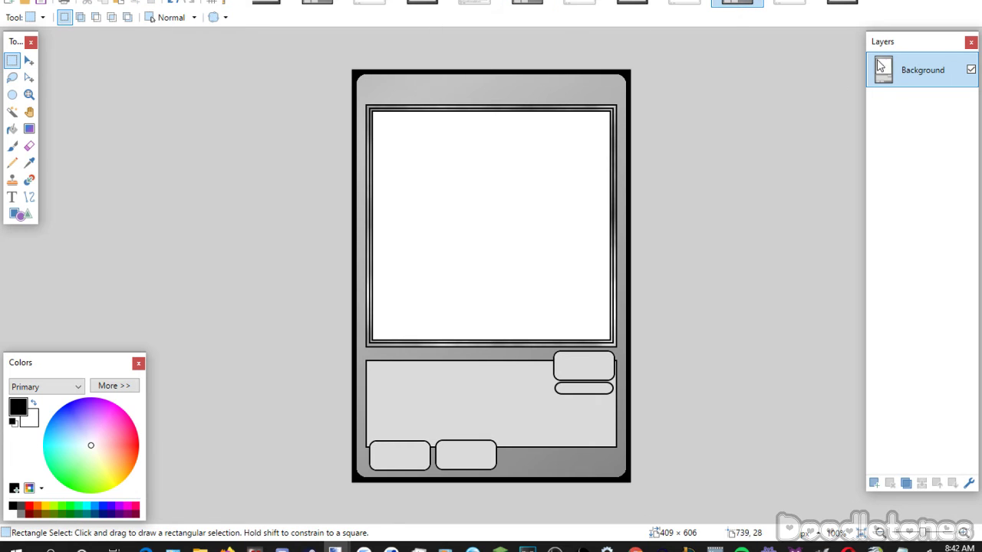
{"action": "left_click", "coordinate": [842, 3]}
{"action": "left_click", "coordinate": [632, 3]}
{"action": "left_click", "coordinate": [693, 103]}
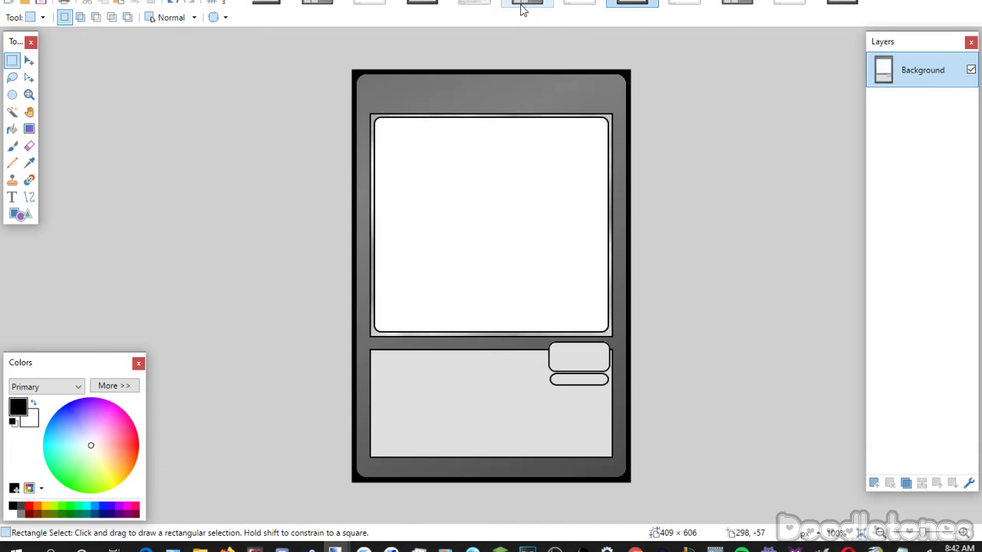
{"action": "left_click", "coordinate": [528, 3]}
{"action": "left_click", "coordinate": [293, 73]}
{"action": "left_click", "coordinate": [464, 4]}
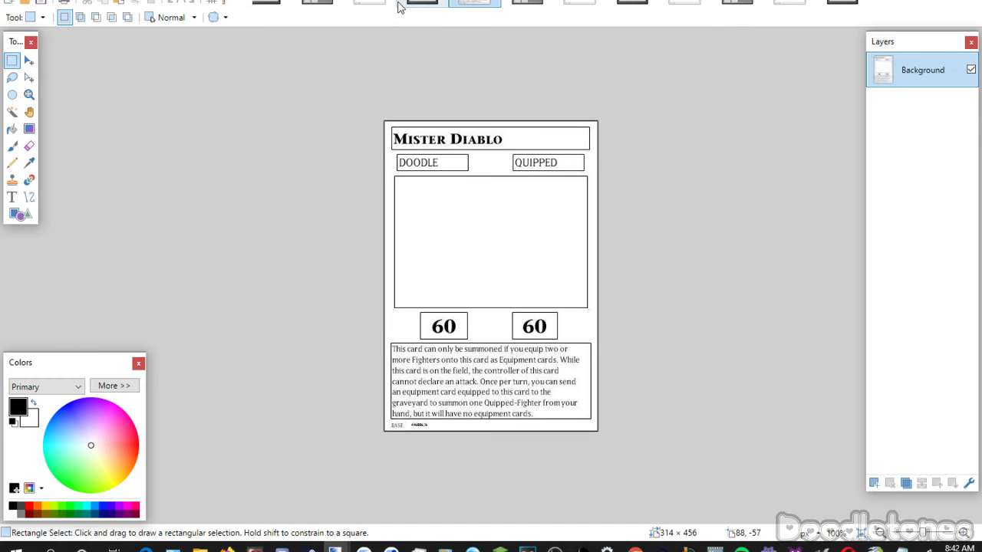
{"action": "left_click", "coordinate": [370, 4]}
{"action": "left_click", "coordinate": [422, 3]}
{"action": "left_click", "coordinate": [320, 82]}
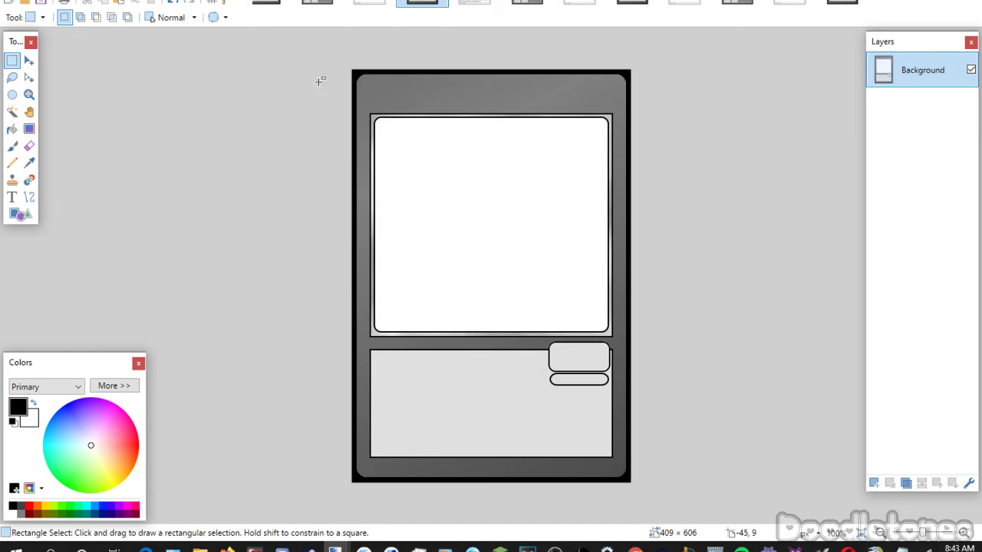
{"action": "left_click", "coordinate": [327, 4]}
{"action": "left_click", "coordinate": [315, 86]}
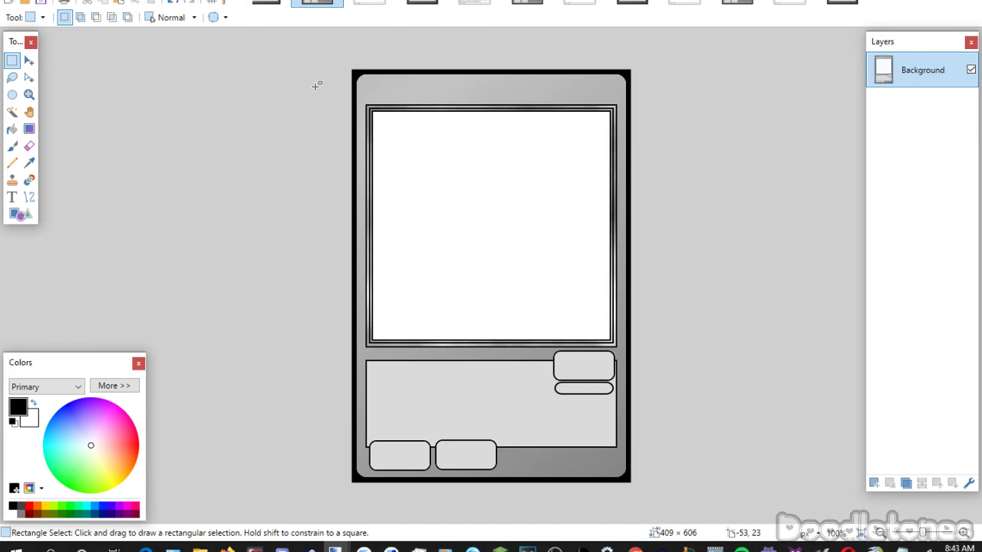
Add the title "Shatter!" on a new layer at the top of its skill template, using Yu-Gi-Oh!ITCStoneSerifSmallCaps at size 26.
{"action": "left_click", "coordinate": [359, 10]}
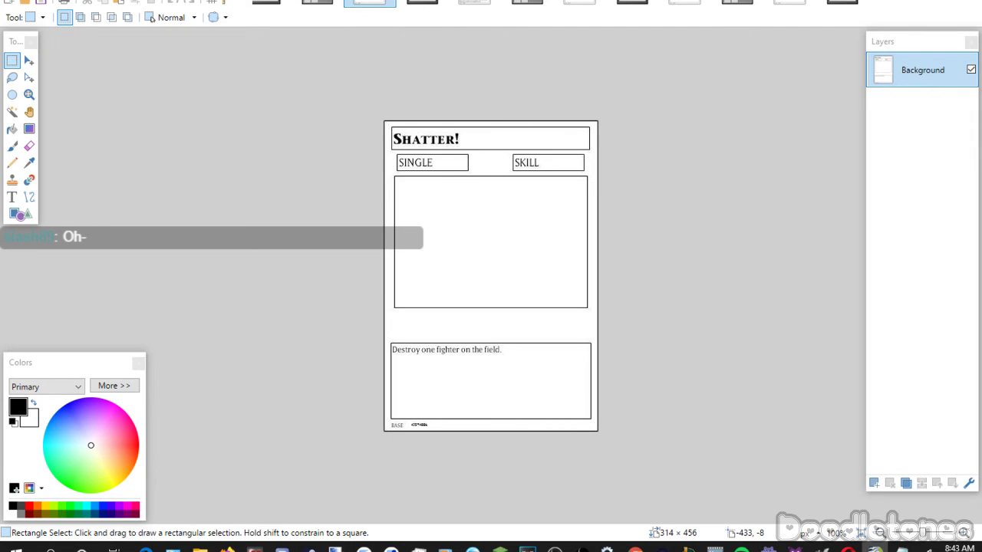
{"action": "left_click", "coordinate": [422, 4]}
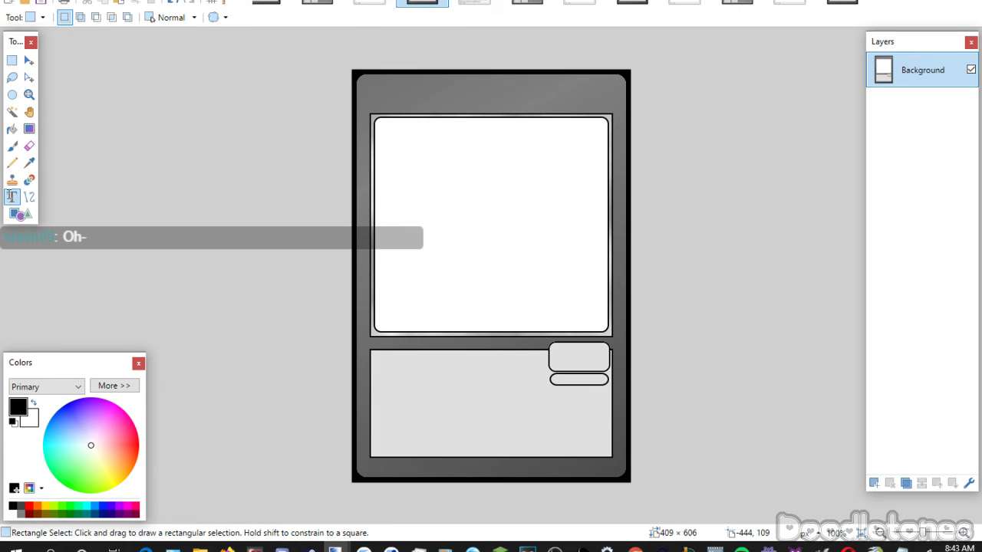
{"action": "left_click", "coordinate": [11, 197]}
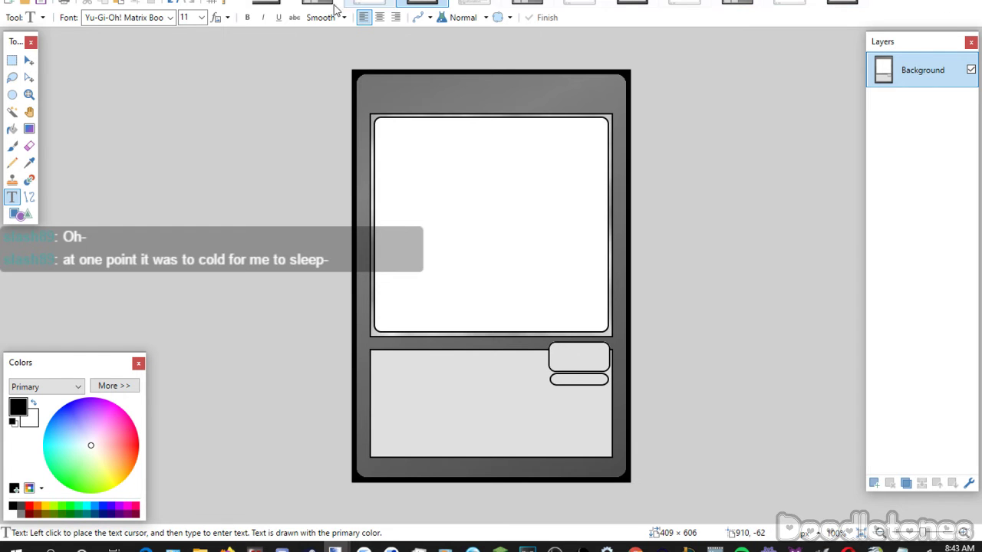
{"action": "left_click", "coordinate": [170, 17]}
{"action": "left_click", "coordinate": [154, 267]}
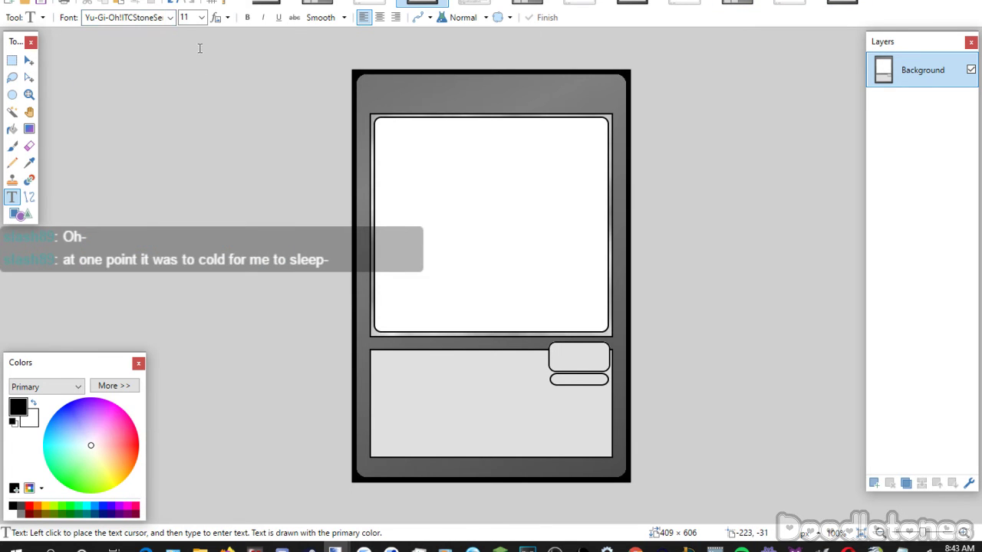
{"action": "left_click", "coordinate": [201, 18]}
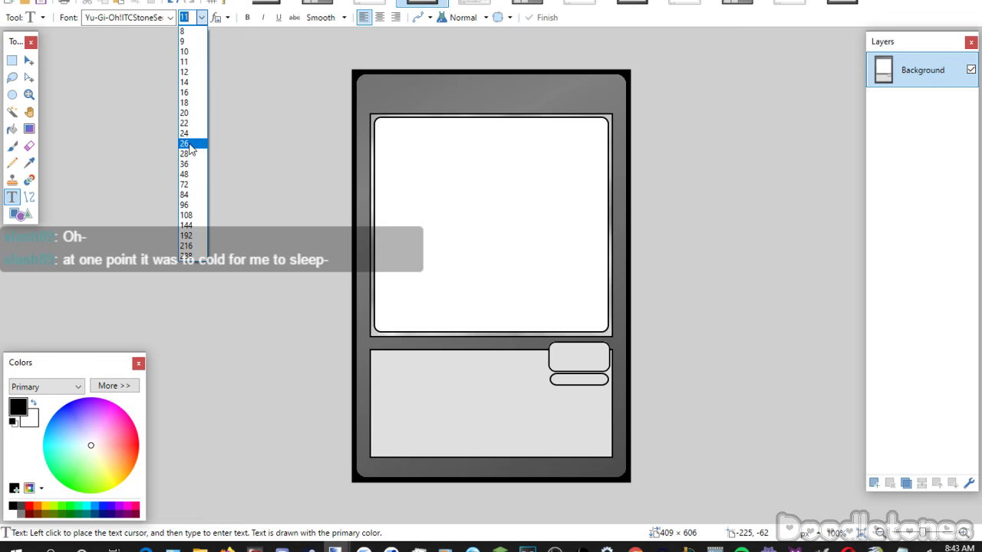
{"action": "left_click", "coordinate": [188, 143]}
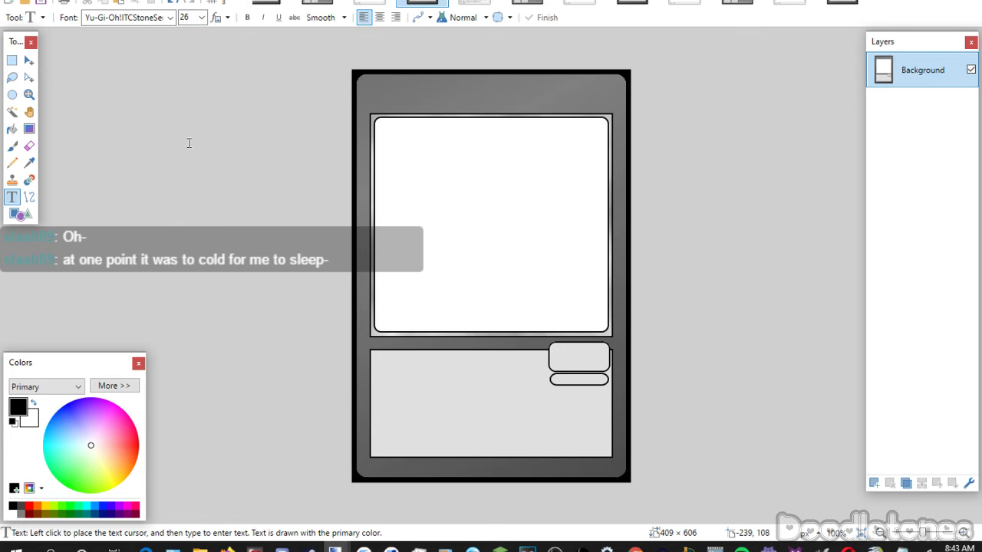
{"action": "left_click", "coordinate": [874, 483]}
{"action": "left_click", "coordinate": [425, 117]}
{"action": "type", "text": "Shatter!"}
{"action": "left_click_drag", "start_coordinate": [432, 175], "coordinate": [436, 156]}
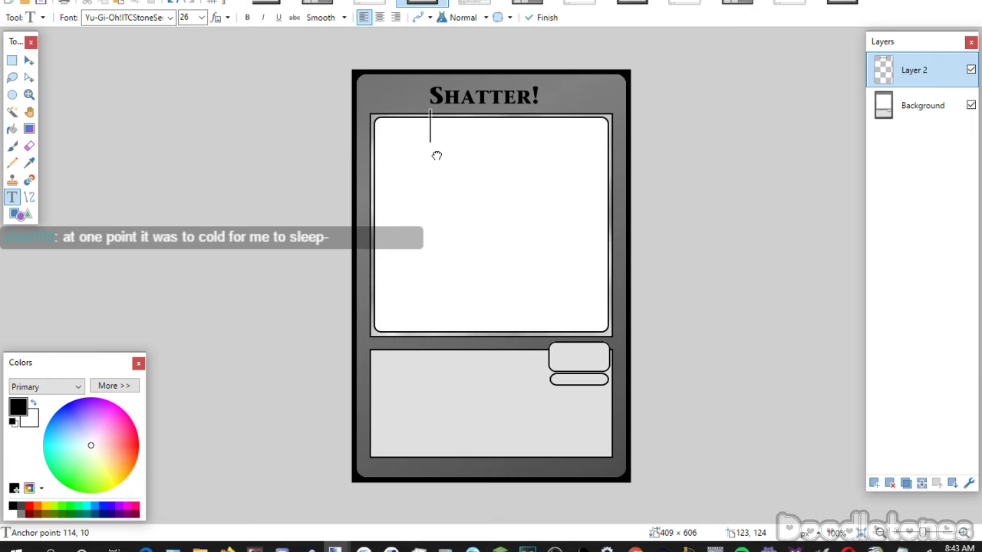
{"action": "left_click", "coordinate": [12, 60]}
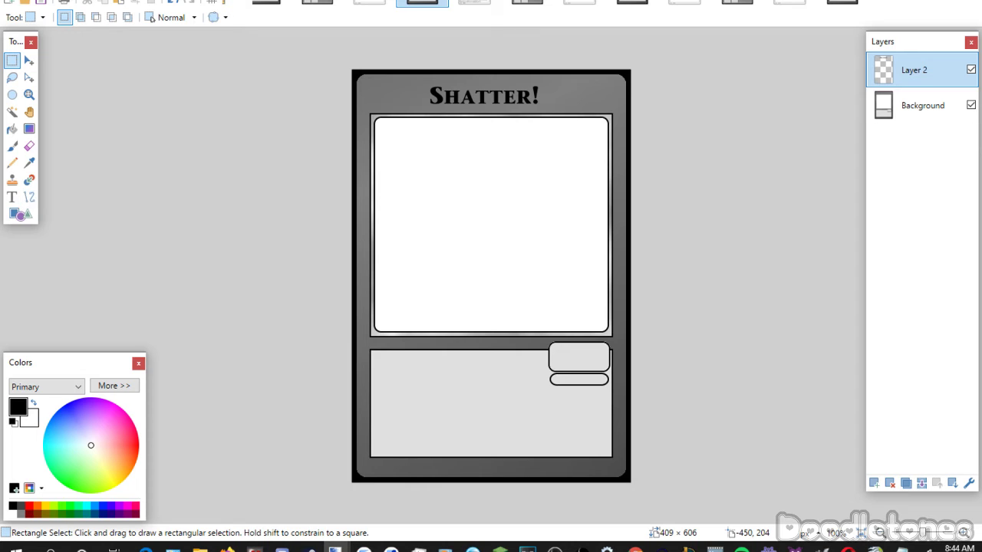
Add the type label "SKIL" at size 22 and position it inside the large label box above the effect box.
{"action": "left_click", "coordinate": [12, 198]}
{"action": "scroll", "coordinate": [201, 18], "scroll_direction": "down", "scroll_amount": 2}
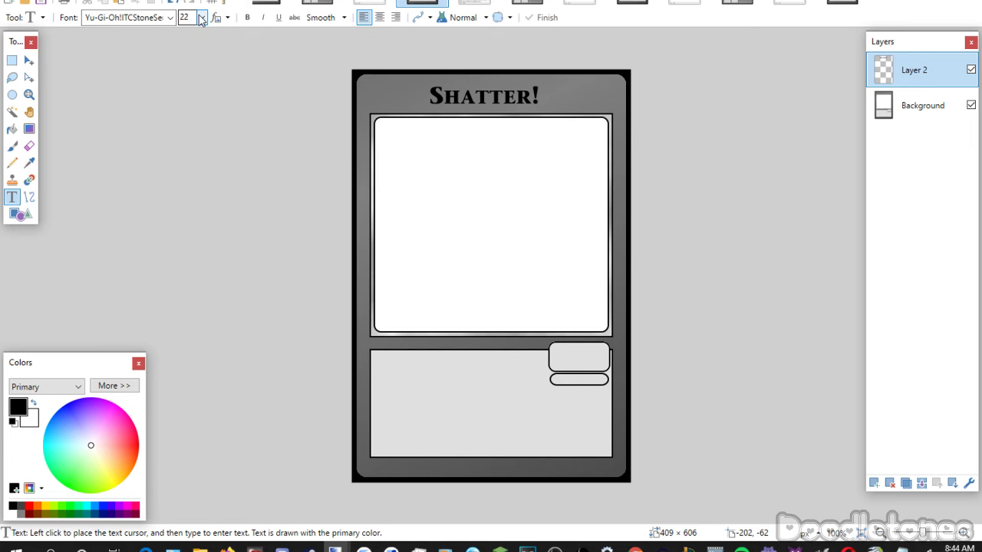
{"action": "left_click", "coordinate": [561, 345]}
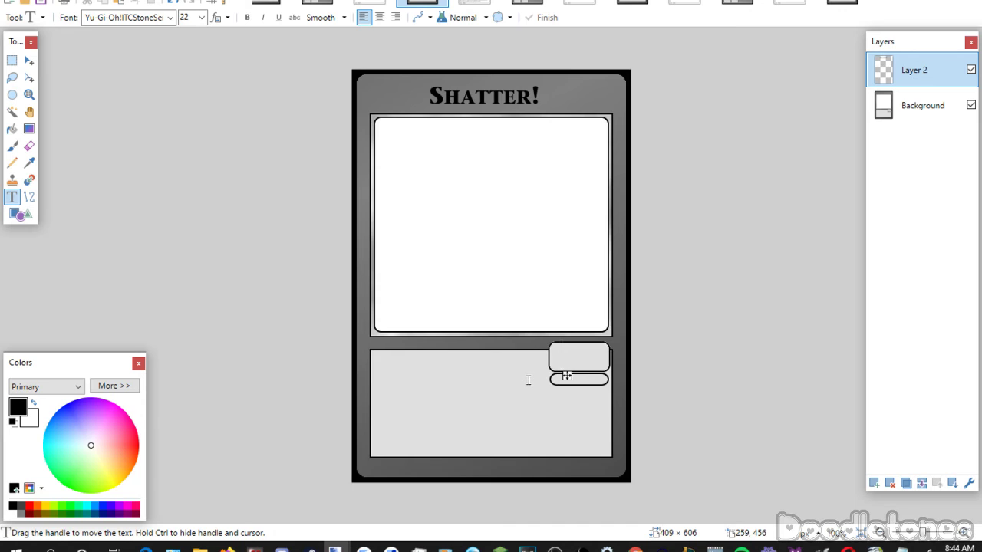
{"action": "type", "text": "SKIL"}
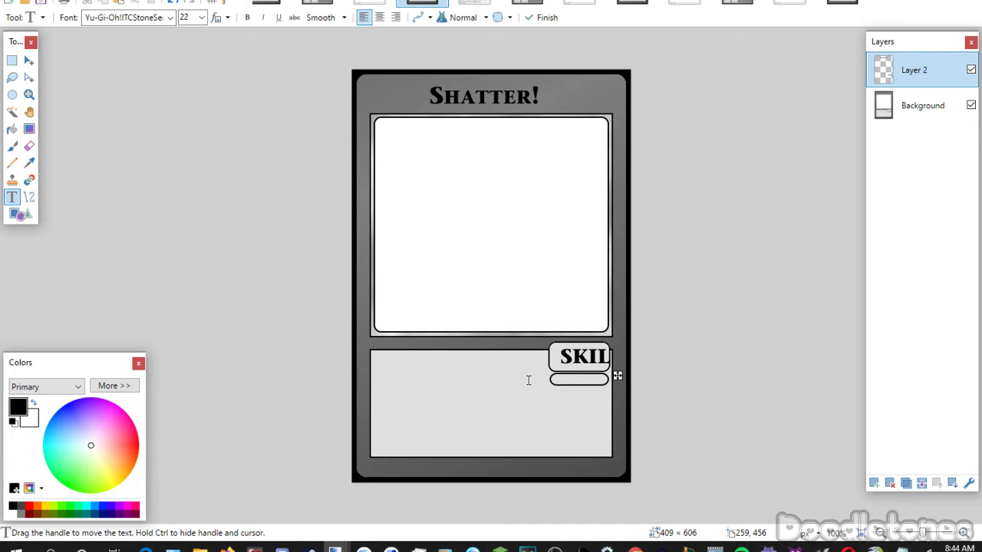
{"action": "left_click_drag", "start_coordinate": [620, 375], "coordinate": [617, 380]}
{"action": "left_click", "coordinate": [521, 395]}
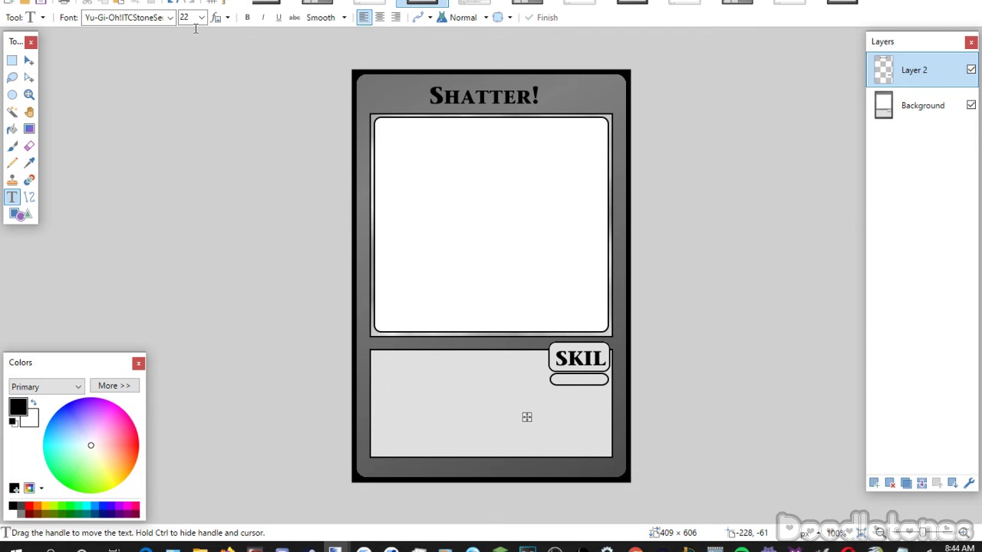
Add the word "Singular" at size 11 and fit it into the small label below the type label.
{"action": "scroll", "coordinate": [204, 18], "scroll_direction": "up", "scroll_amount": 3}
{"action": "scroll", "coordinate": [204, 21], "scroll_direction": "down", "scroll_amount": 3}
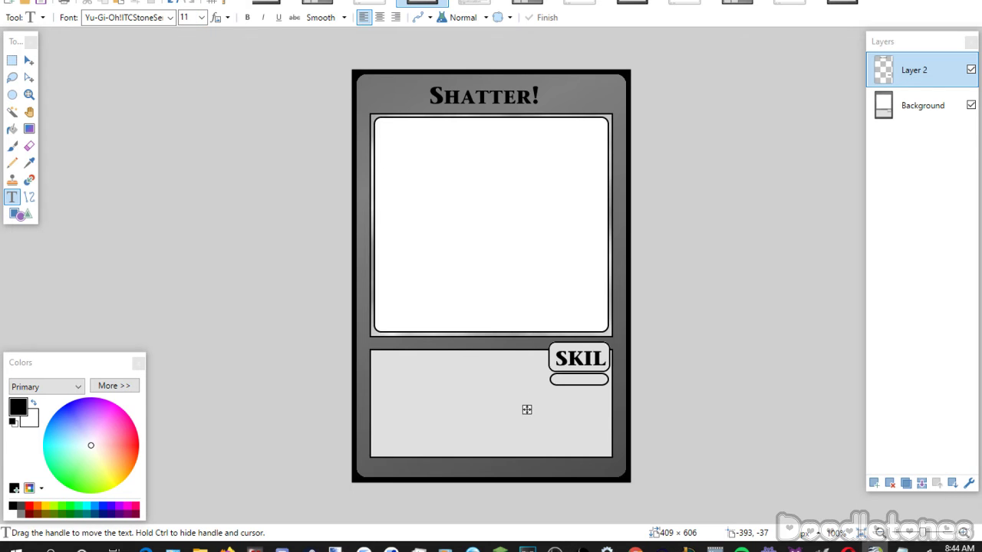
{"action": "left_click", "coordinate": [526, 407]}
{"action": "type", "text": "Singular"}
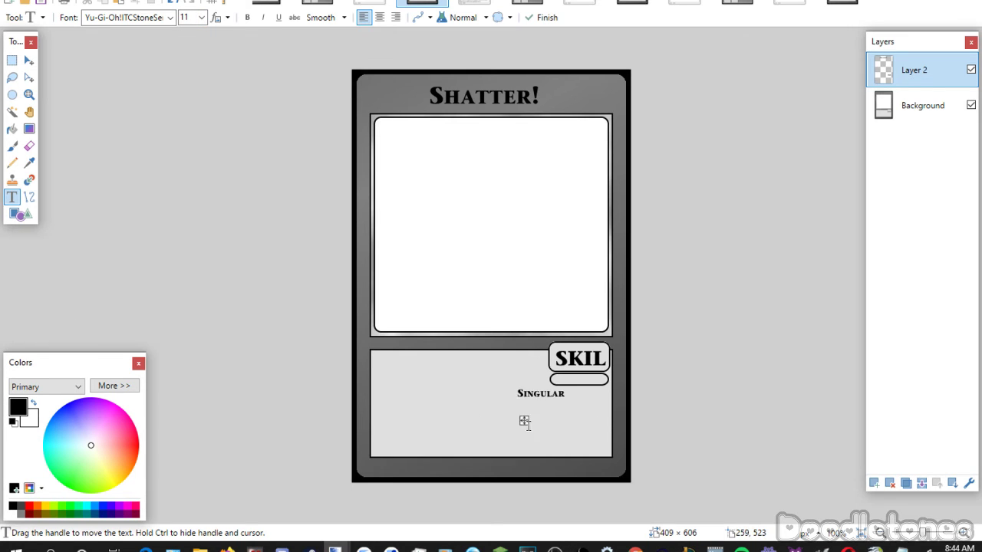
{"action": "key", "text": "Return"}
{"action": "left_click_drag", "start_coordinate": [526, 424], "coordinate": [566, 412]}
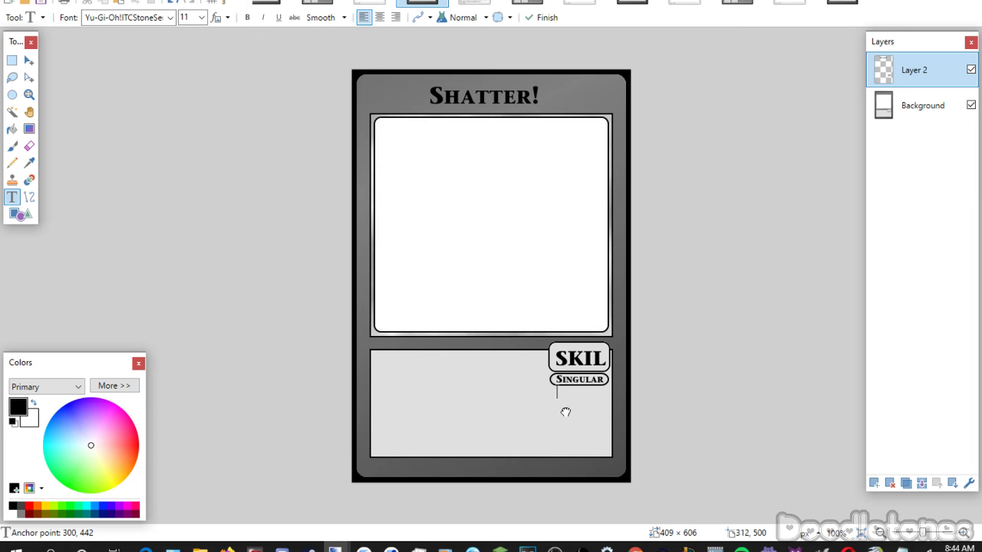
Add "Destroy one fighter on the field." in Yu-Gi-Oh! Matrix Book at size 11 and align it with the effect box's upper-left corner.
{"action": "left_click", "coordinate": [402, 367]}
{"action": "left_click", "coordinate": [170, 17]}
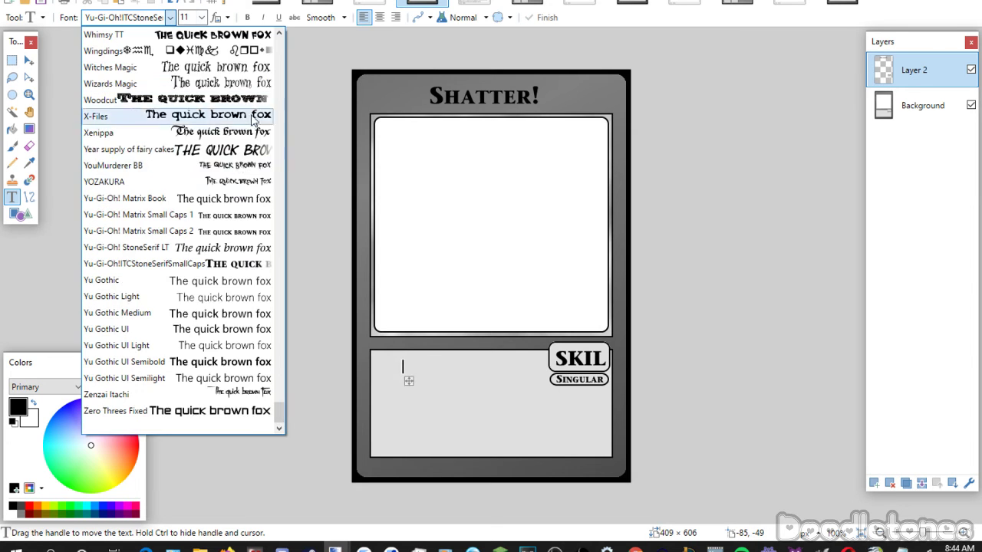
{"action": "left_click", "coordinate": [225, 198]}
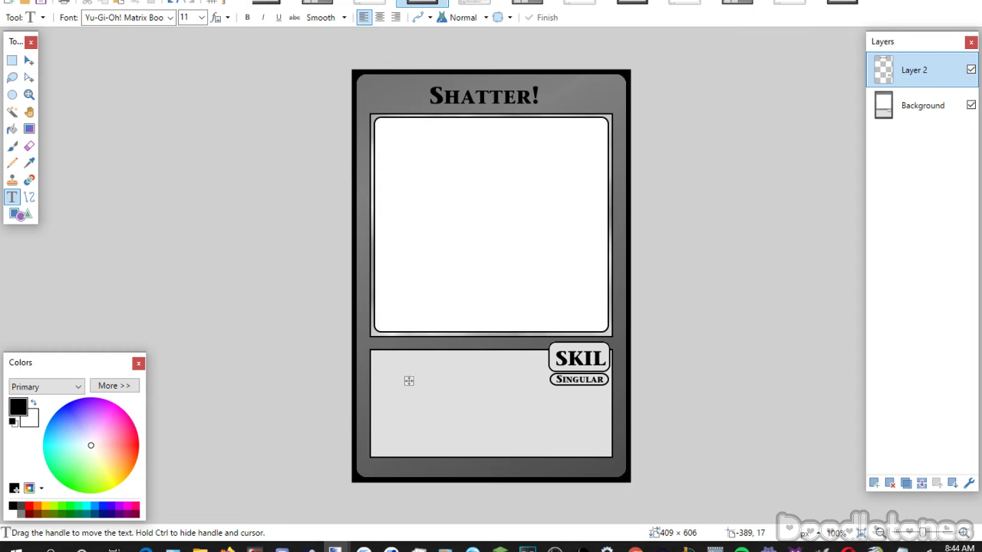
{"action": "key", "text": "alt+Tab"}
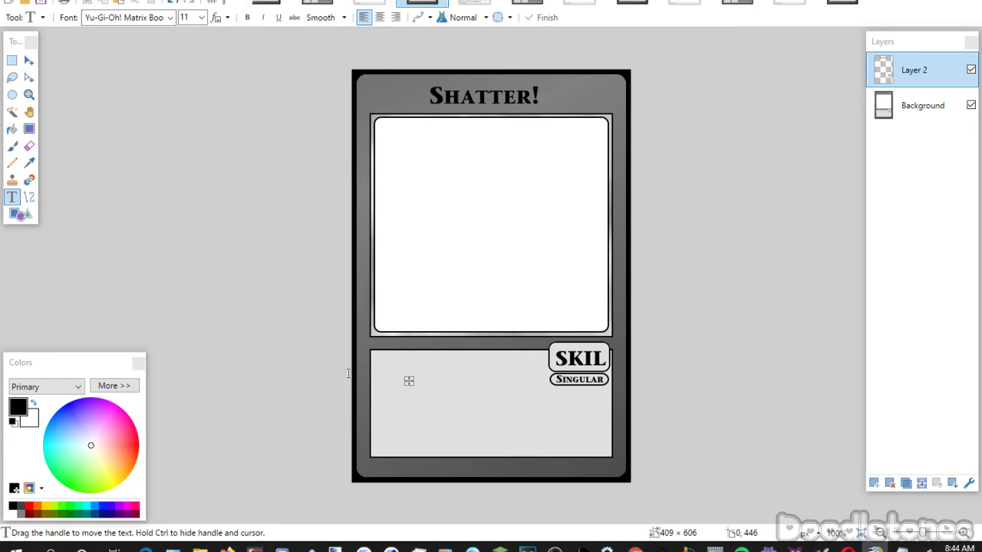
{"action": "left_click", "coordinate": [377, 372]}
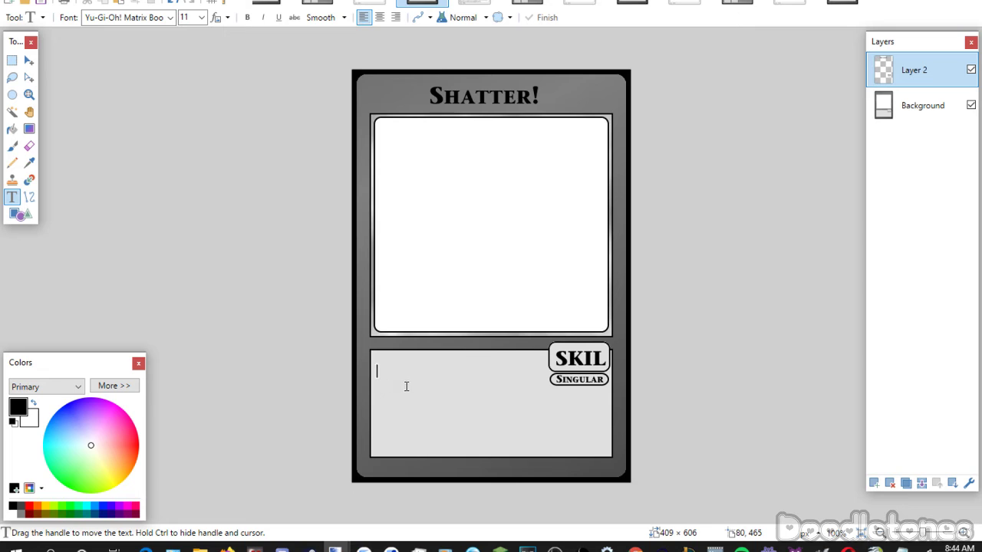
{"action": "type", "text": "Destroy one fighter on the field."}
{"action": "key", "text": "Return"}
{"action": "left_click_drag", "start_coordinate": [377, 399], "coordinate": [378, 388]}
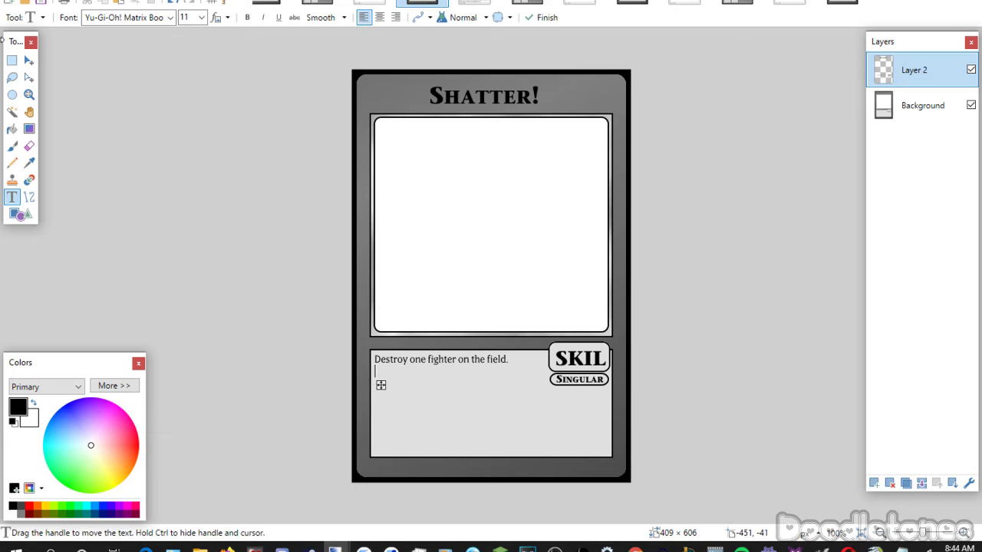
{"action": "left_click", "coordinate": [11, 60]}
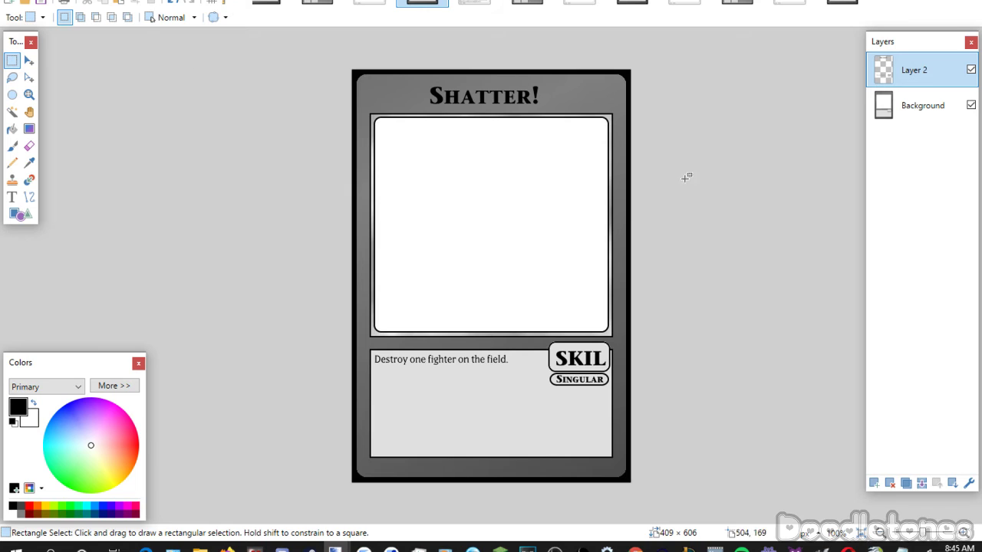
Merge the text layer into the background and close the Shatter! skill card, saving its changes at quality 95.
{"action": "left_click", "coordinate": [923, 484]}
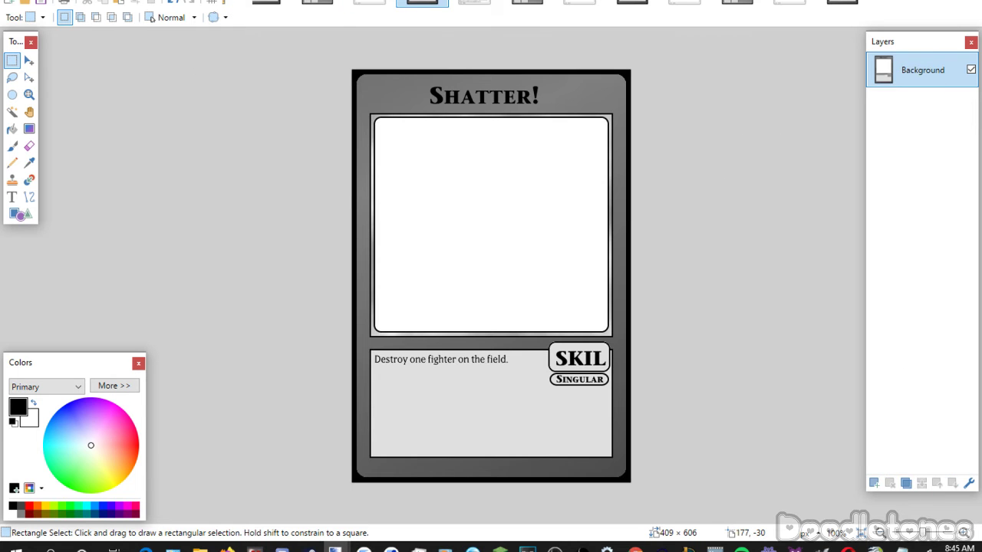
{"action": "key", "text": "ctrl+w"}
{"action": "left_click", "coordinate": [416, 311]}
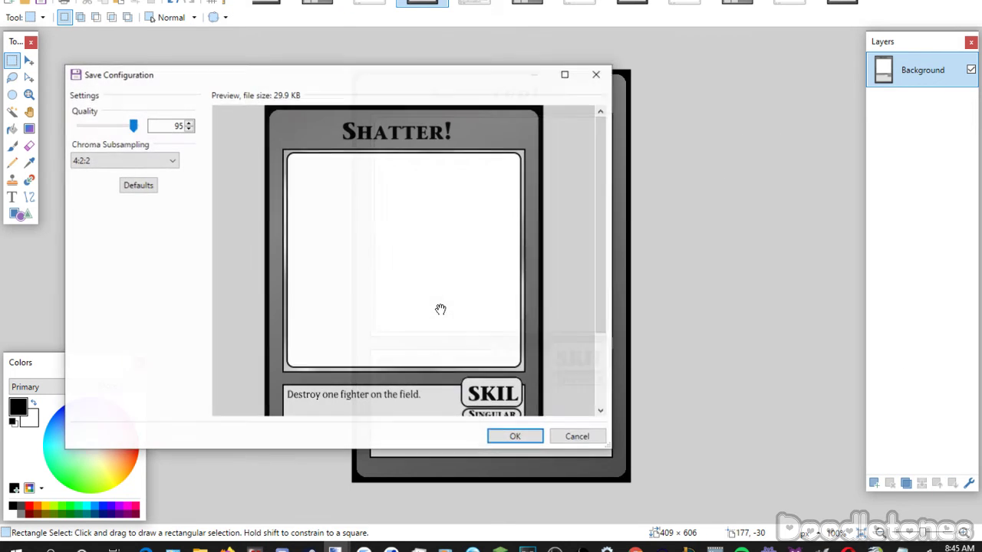
{"action": "left_click", "coordinate": [514, 437]}
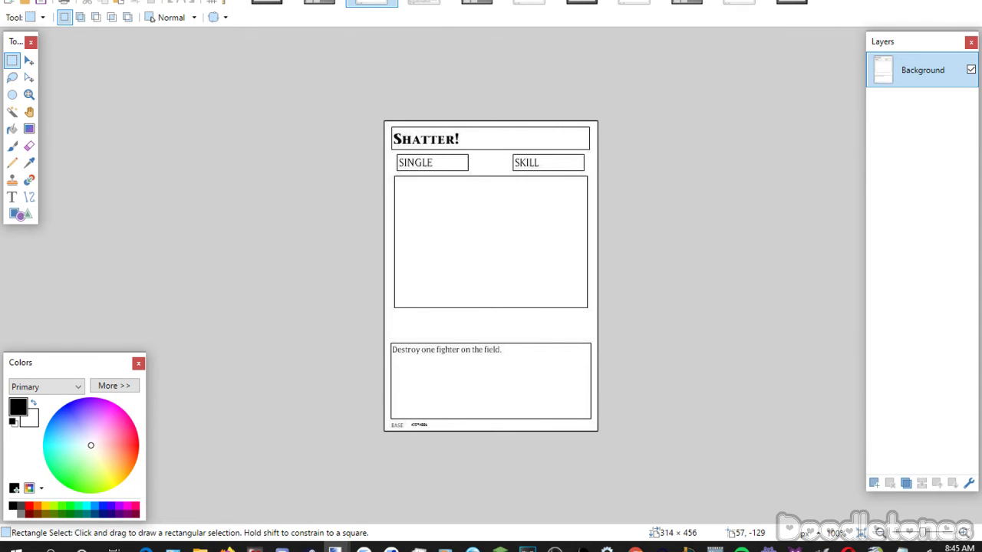
Close the Shatter! reference card and bring up the blank fighter template that follows the Mister Diablo reference.
{"action": "key", "text": "ctrl+w"}
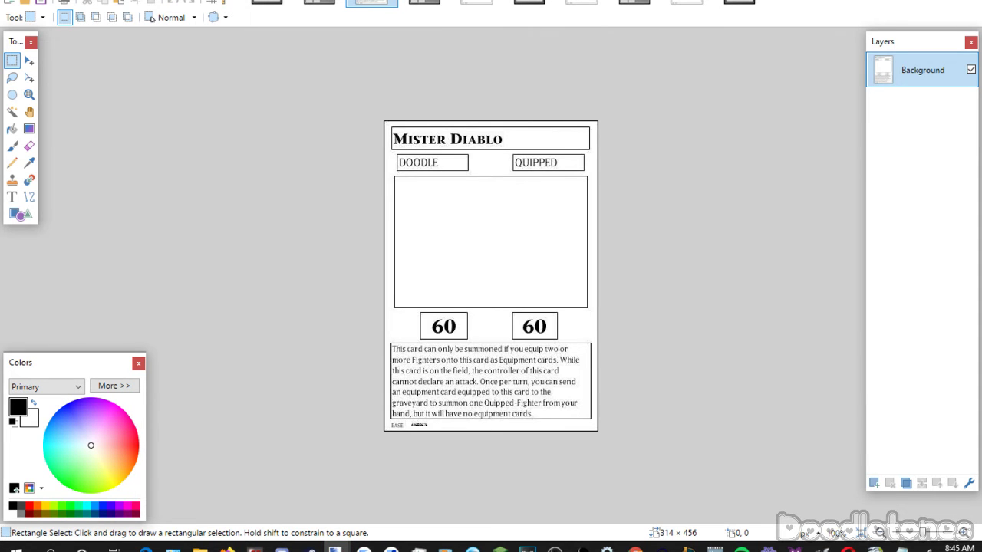
{"action": "left_click", "coordinate": [319, 2]}
{"action": "left_click", "coordinate": [424, 3]}
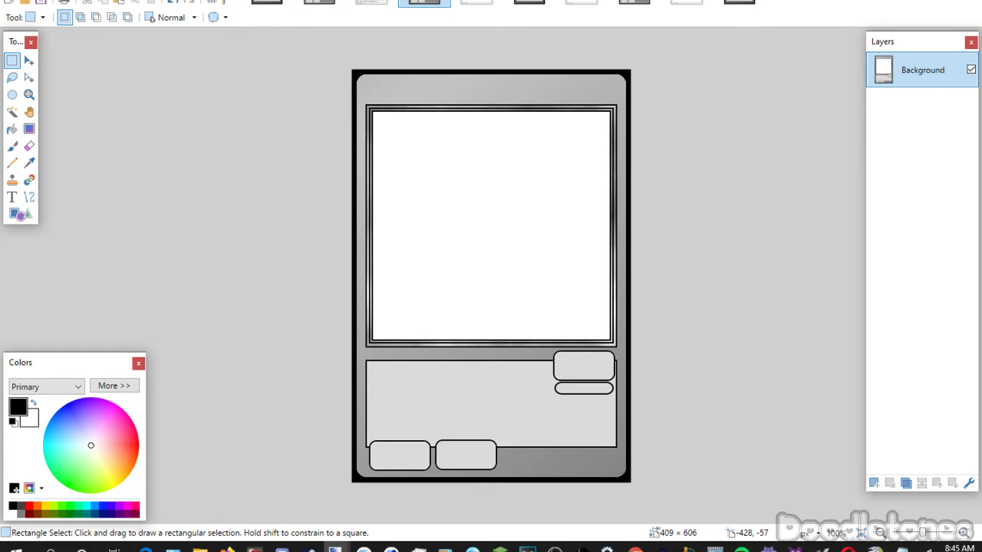
Add the title "Mister Diablo" in Yu-Gi-Oh!ITCStoneSerifSmallCaps at size 26 and centre it in the card's title bar.
{"action": "left_click", "coordinate": [874, 549]}
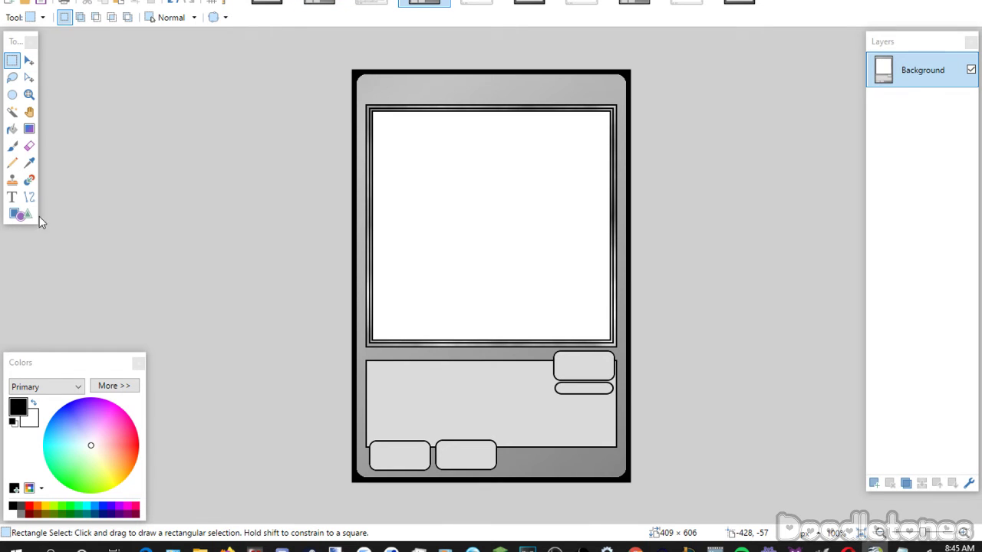
{"action": "left_click", "coordinate": [13, 198]}
{"action": "left_click", "coordinate": [171, 17]}
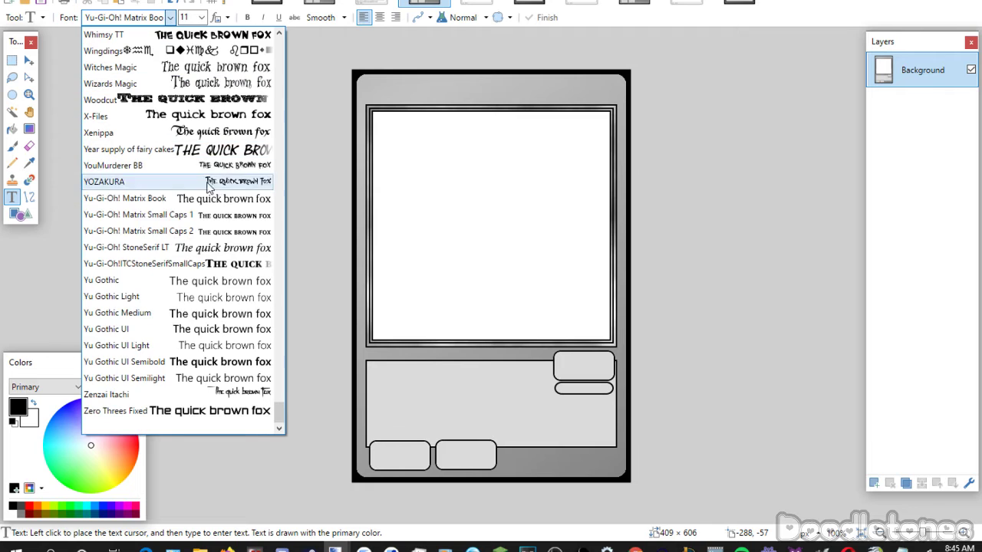
{"action": "left_click", "coordinate": [202, 261]}
{"action": "left_click", "coordinate": [201, 17]}
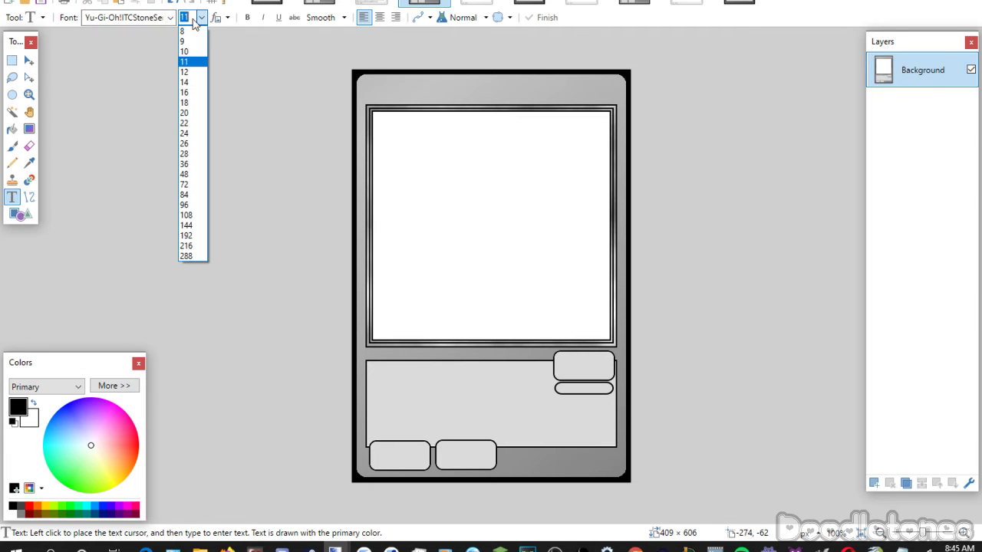
{"action": "left_click", "coordinate": [201, 144]}
{"action": "left_click", "coordinate": [404, 61]}
{"action": "type", "text": "Mister Diablo"}
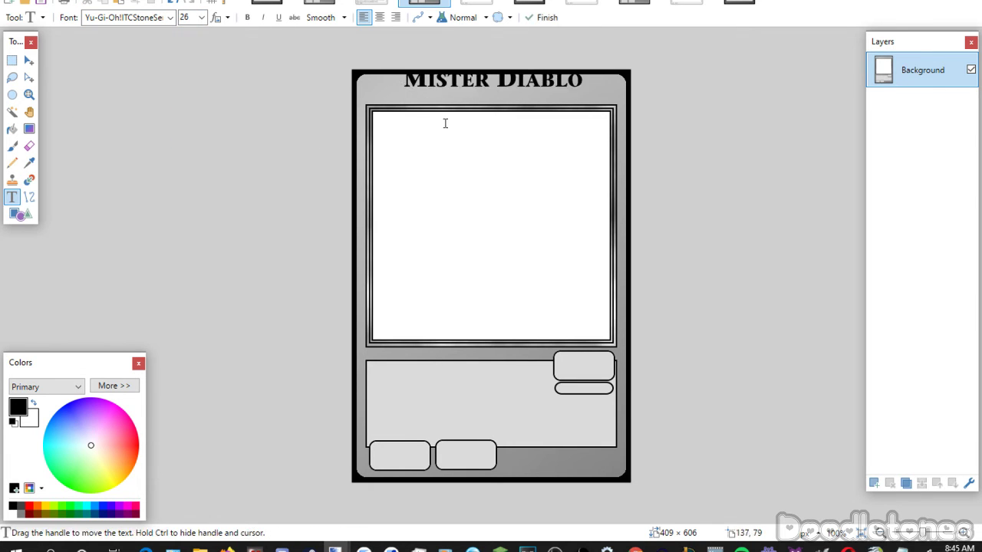
{"action": "key", "text": "Return"}
{"action": "left_click_drag", "start_coordinate": [411, 133], "coordinate": [404, 145]}
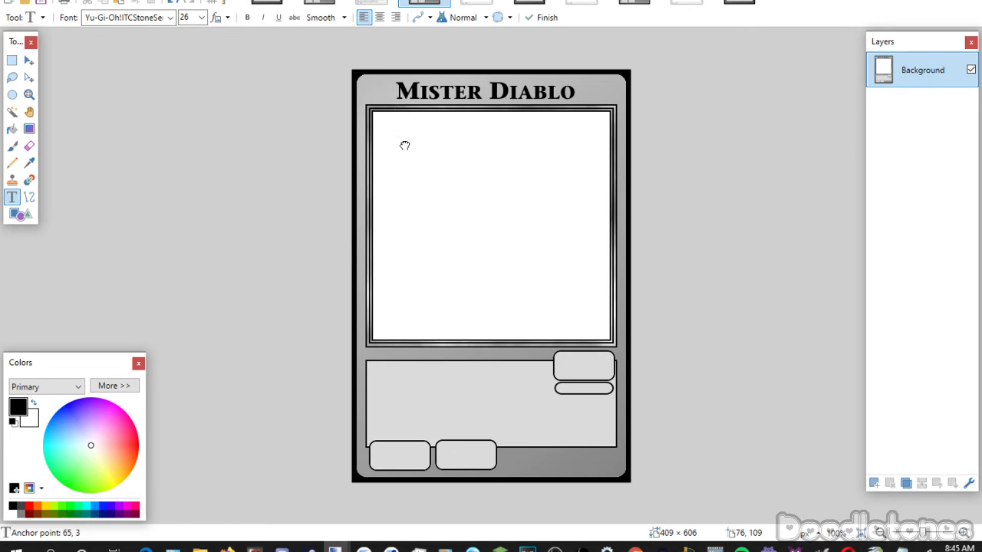
Add the type label "QUIP" at size 22 and fit it into the larger label box above the effect area.
{"action": "left_click", "coordinate": [566, 367]}
{"action": "scroll", "coordinate": [202, 22], "scroll_direction": "up", "scroll_amount": 2}
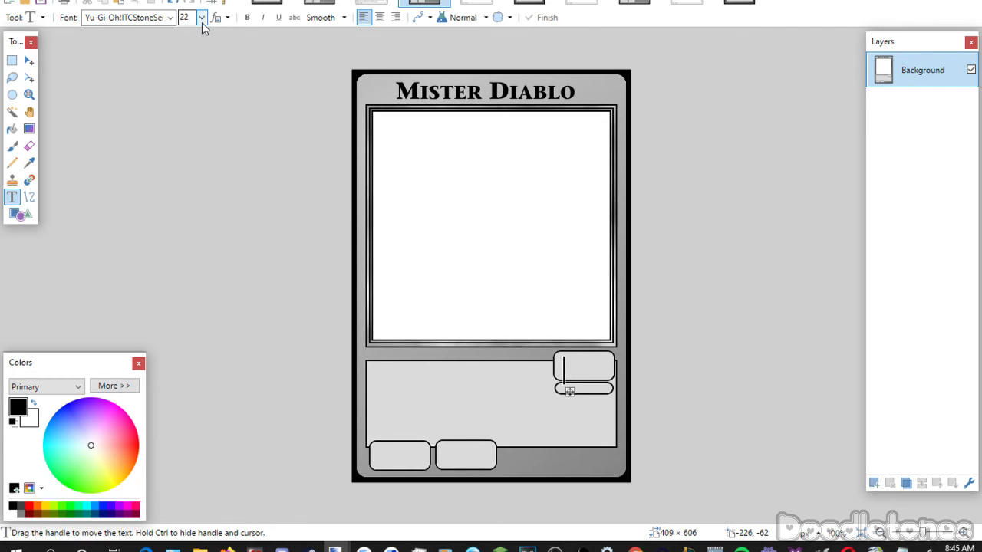
{"action": "type", "text": "QUIP"}
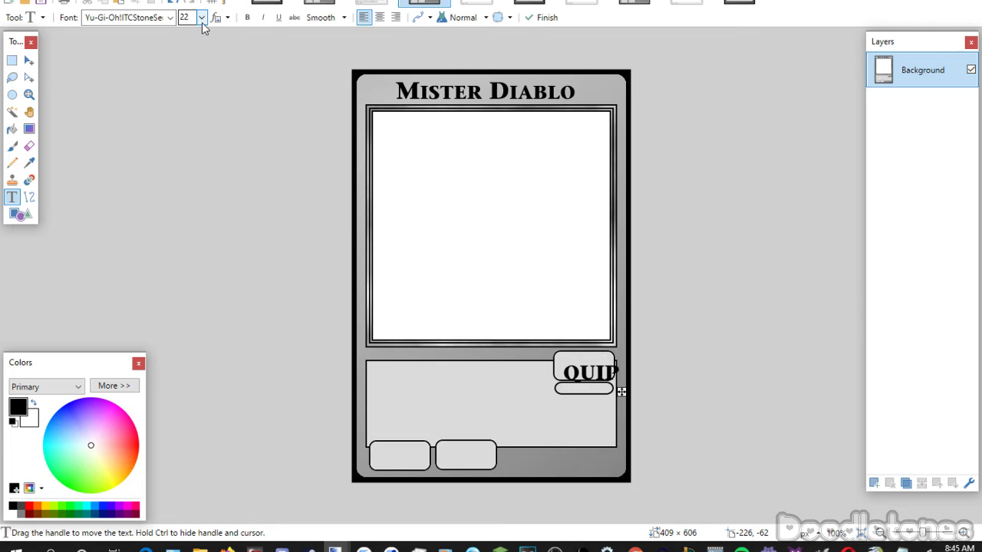
{"action": "left_click_drag", "start_coordinate": [621, 392], "coordinate": [614, 387]}
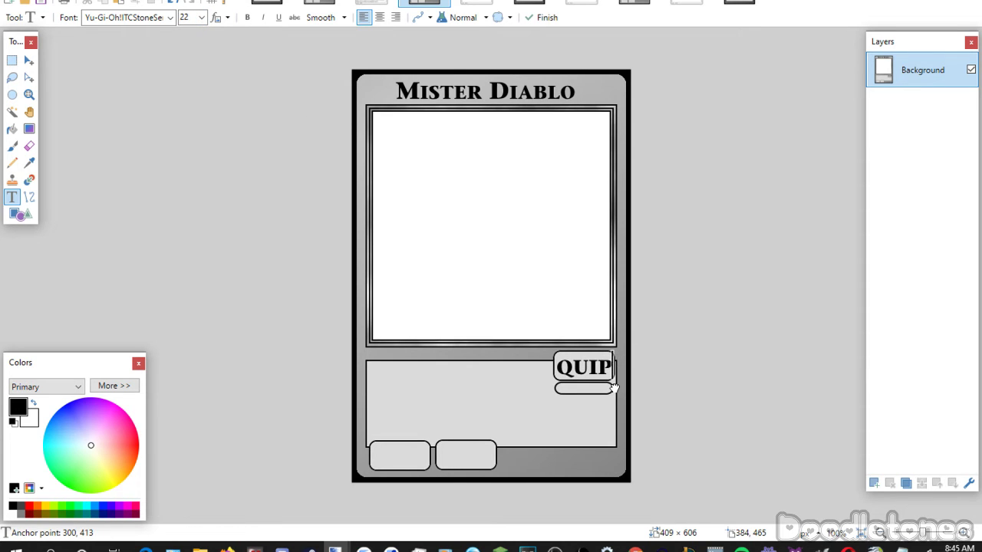
{"action": "left_click", "coordinate": [541, 415]}
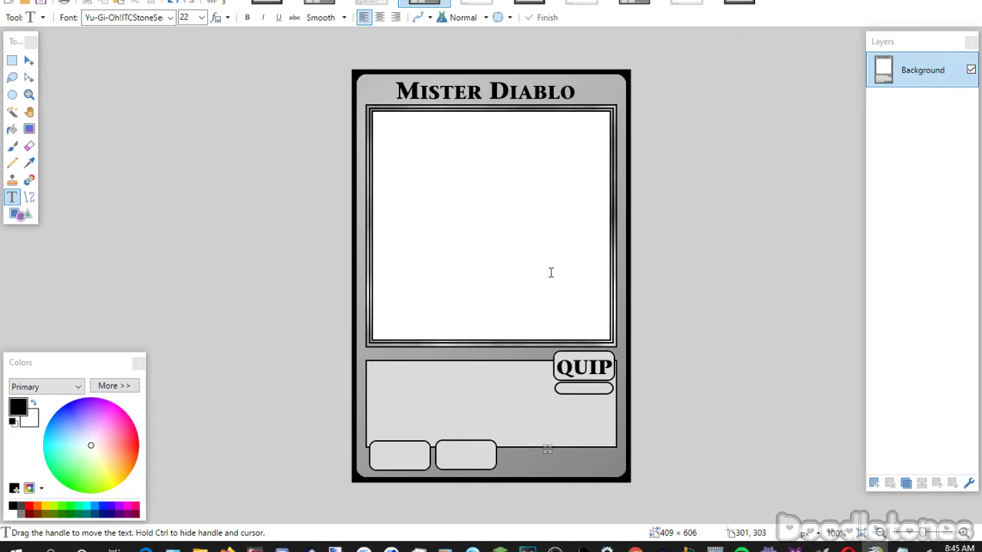
Add the word "Doodle" at size 11 and fit it into the small label below the QUIP label.
{"action": "left_click", "coordinate": [491, 379]}
{"action": "scroll", "coordinate": [200, 23], "scroll_direction": "up", "scroll_amount": 6}
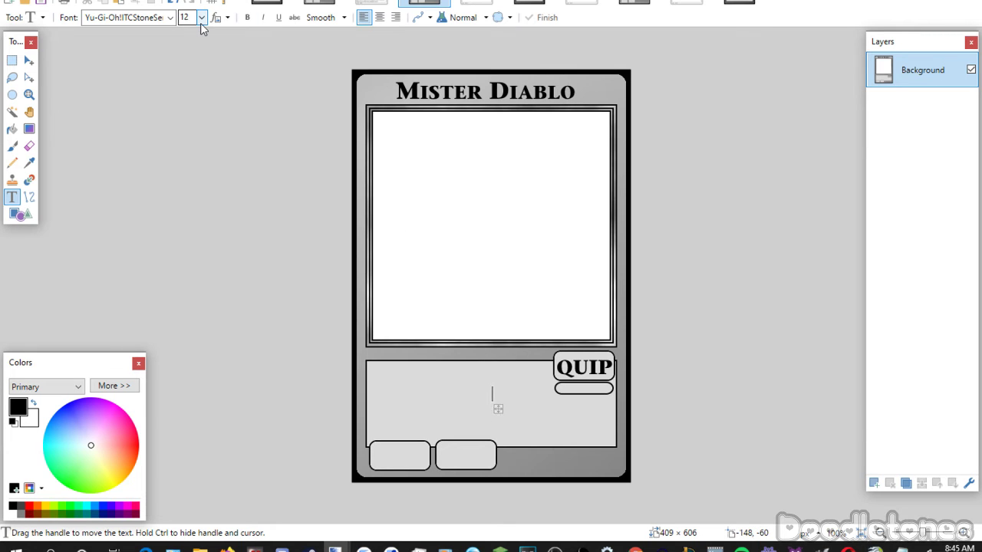
{"action": "type", "text": "Doodle"}
{"action": "key", "text": "Return"}
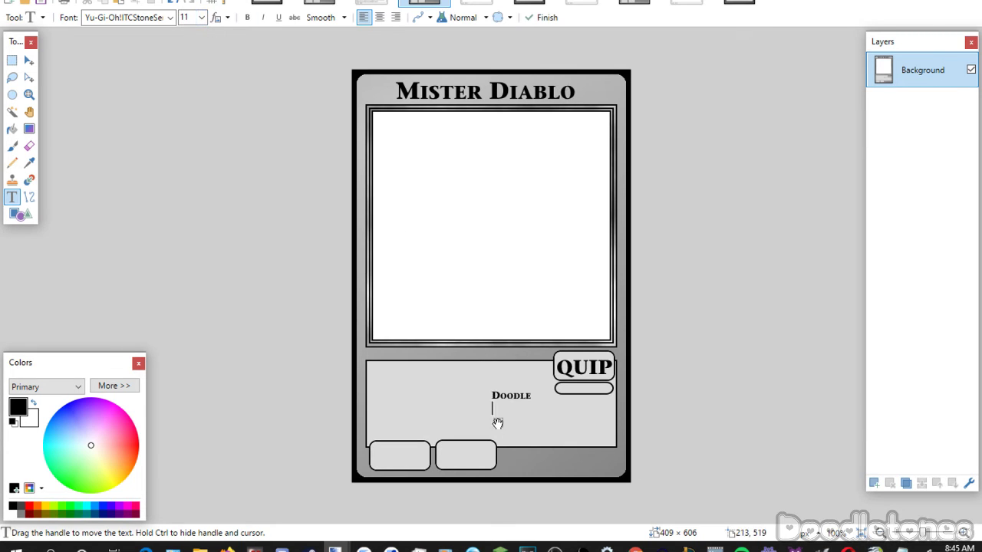
{"action": "left_click_drag", "start_coordinate": [498, 424], "coordinate": [569, 417]}
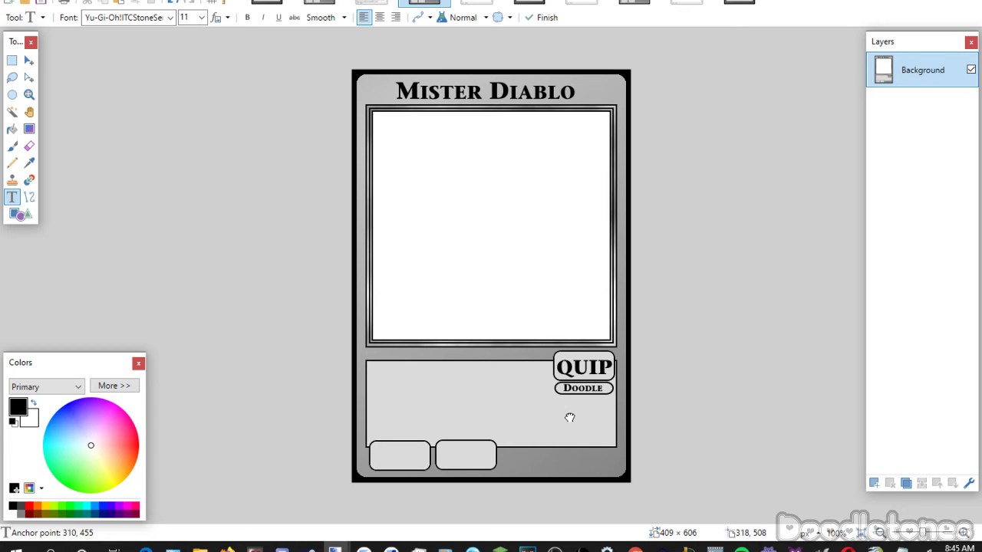
{"action": "left_click", "coordinate": [429, 419]}
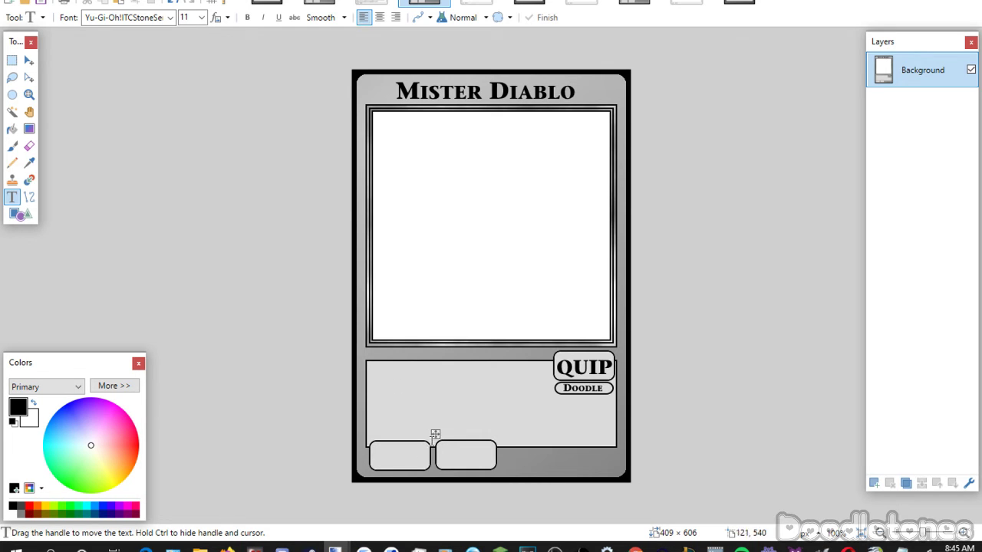
Add "60" in Yu-Gi-Oh!ITCStoneSerifSmallCaps at size 28 to each of the two stat boxes, centred.
{"action": "left_click", "coordinate": [387, 456]}
{"action": "left_click", "coordinate": [171, 17]}
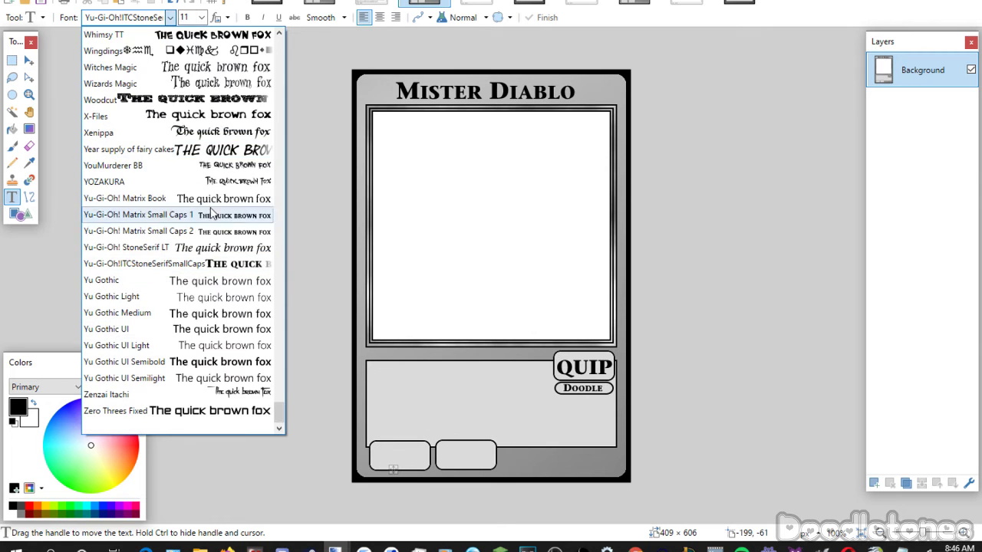
{"action": "left_click", "coordinate": [211, 263]}
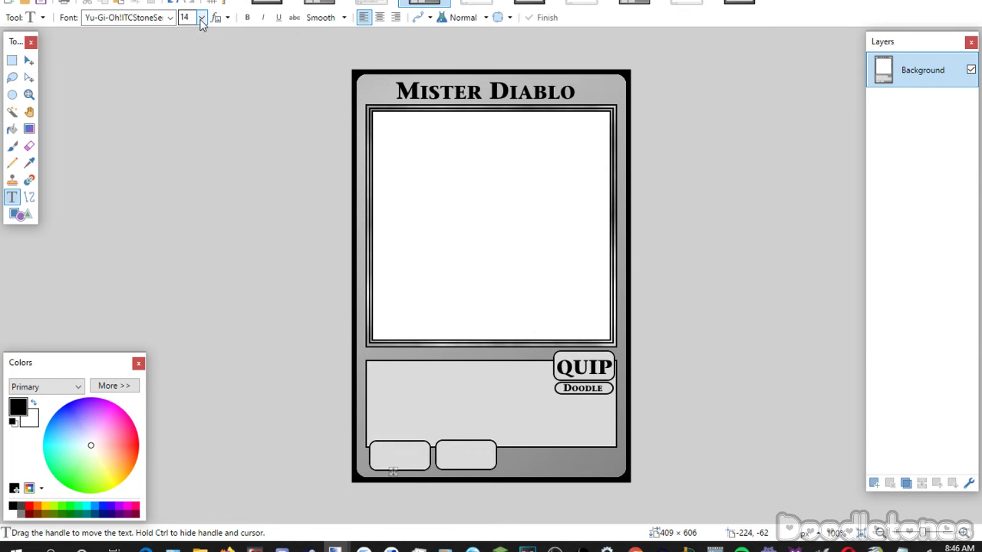
{"action": "scroll", "coordinate": [200, 19], "scroll_direction": "down", "scroll_amount": 5}
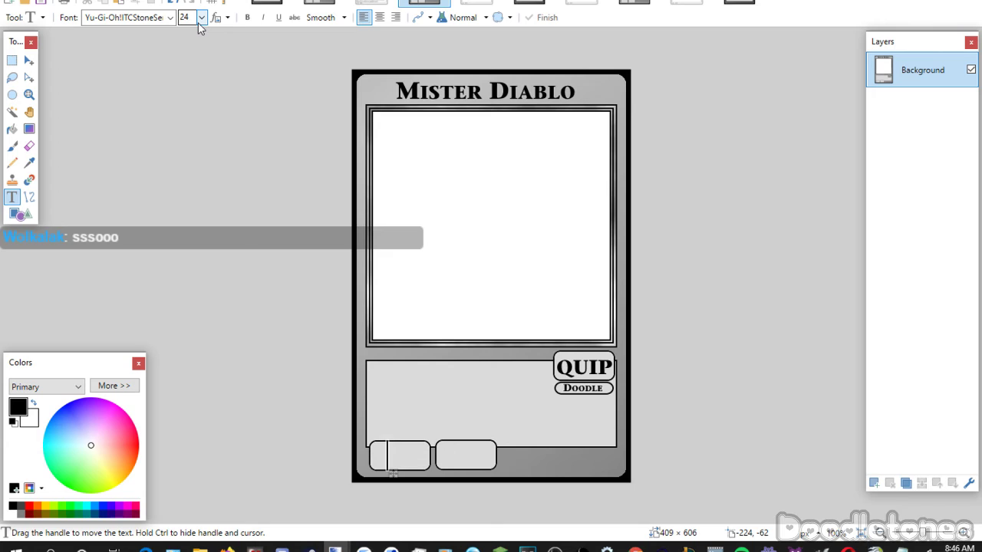
{"action": "scroll", "coordinate": [198, 22], "scroll_direction": "down", "scroll_amount": 2}
{"action": "type", "text": "60"}
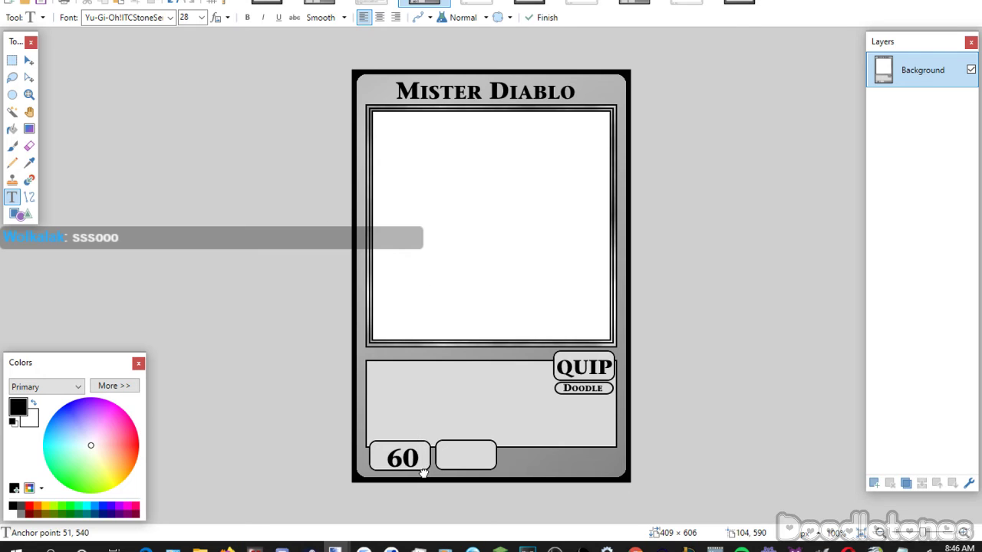
{"action": "left_click_drag", "start_coordinate": [424, 474], "coordinate": [420, 472]}
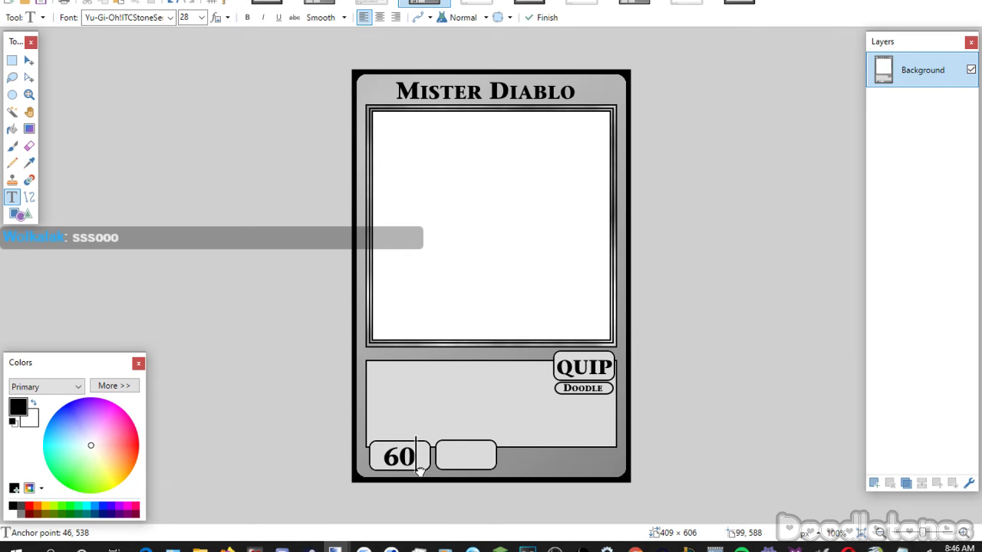
{"action": "left_click", "coordinate": [463, 432]}
{"action": "type", "text": "60"}
{"action": "left_click_drag", "start_coordinate": [501, 461], "coordinate": [488, 477]}
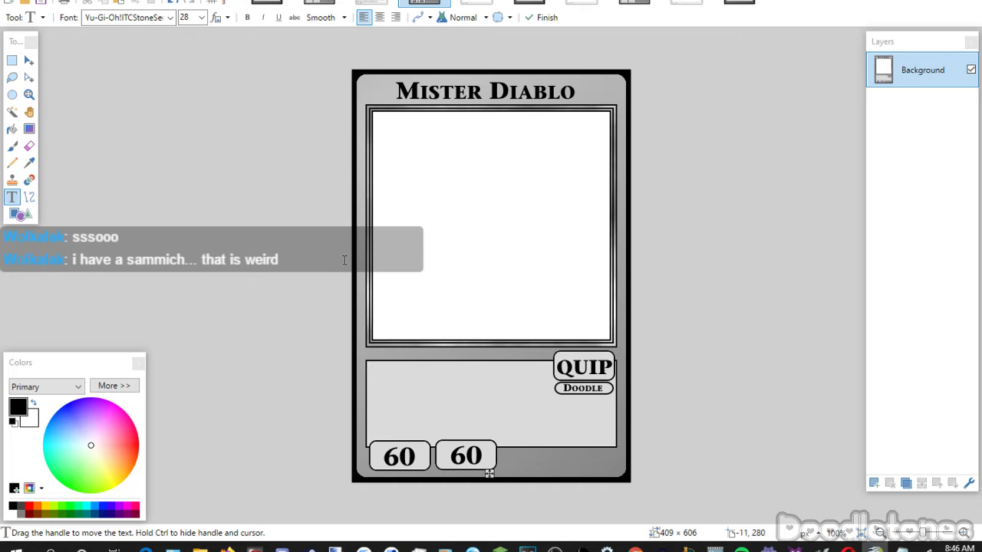
Paste the copied effect text in Yu-Gi-Oh! Matrix Book at size 11 and align it with the effect box's upper-left corner.
{"action": "left_click", "coordinate": [389, 374]}
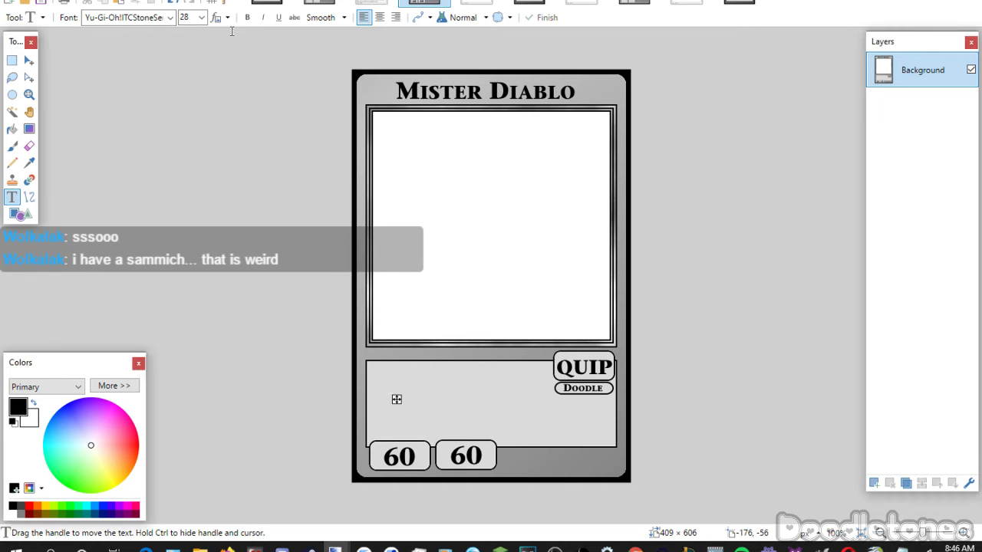
{"action": "left_click", "coordinate": [201, 18]}
{"action": "left_click", "coordinate": [188, 63]}
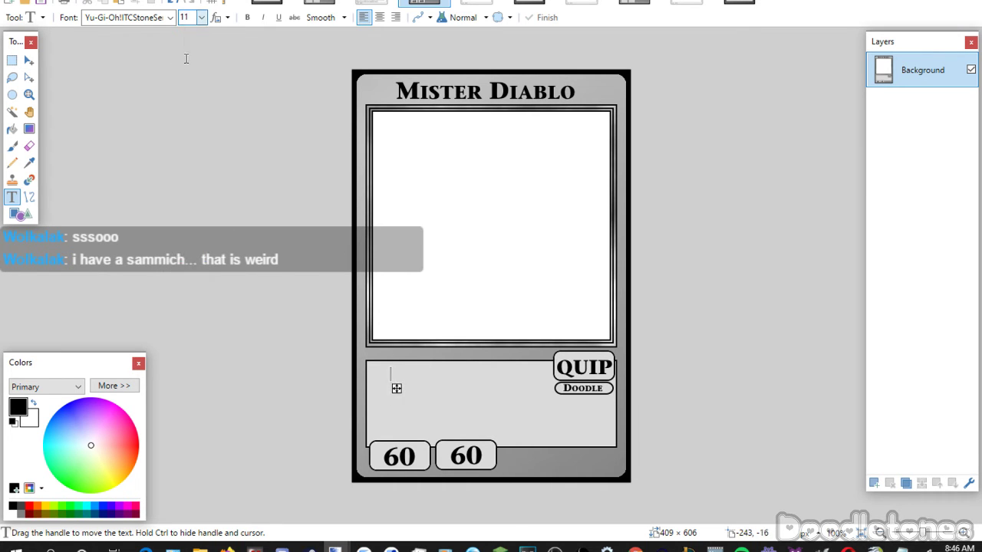
{"action": "left_click", "coordinate": [170, 17]}
{"action": "left_click", "coordinate": [220, 198]}
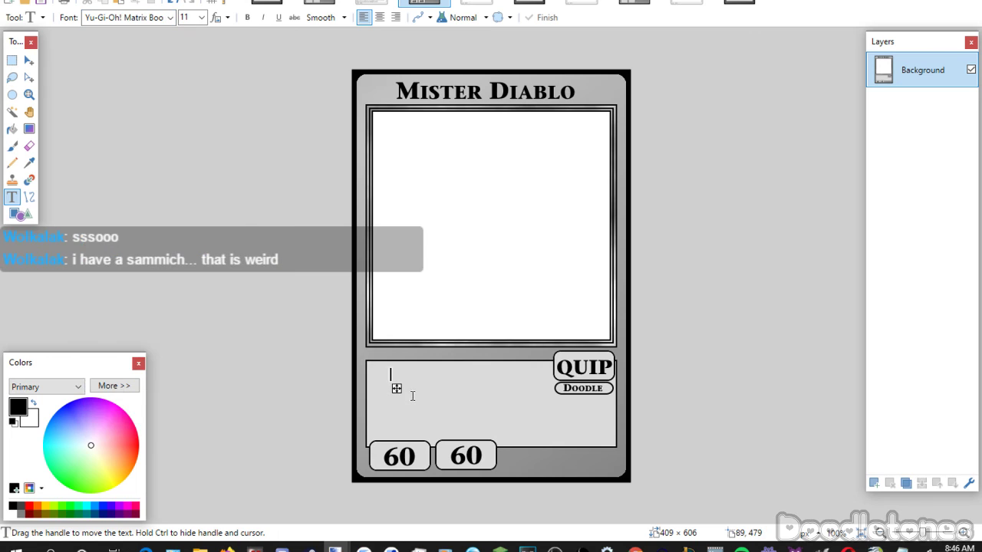
{"action": "key", "text": "ctrl+v"}
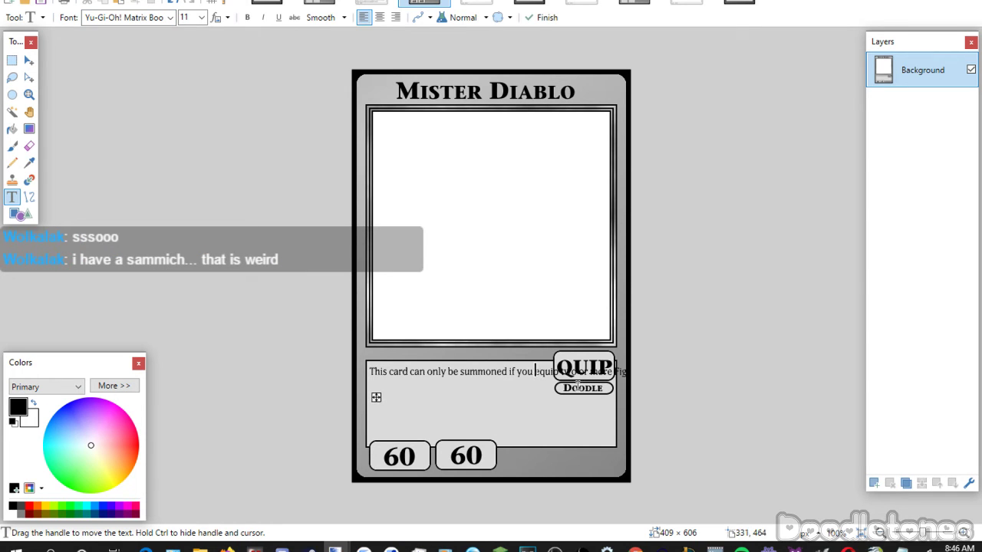
Break the effect text into lines ending at "if you", "this card", "on the", "an attack." and "equipped".
{"action": "key", "text": "Return"}
{"action": "left_click", "coordinate": [548, 386]}
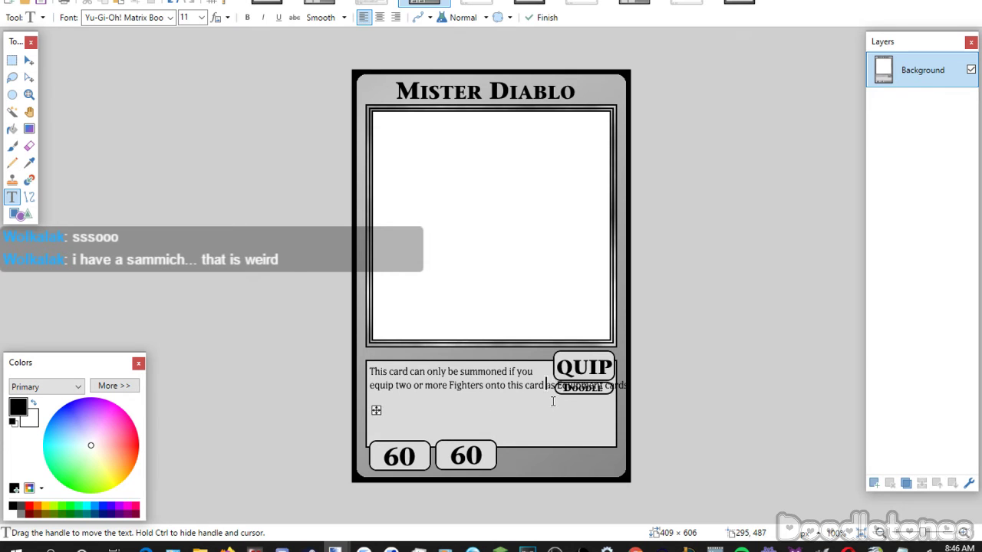
{"action": "key", "text": "Return"}
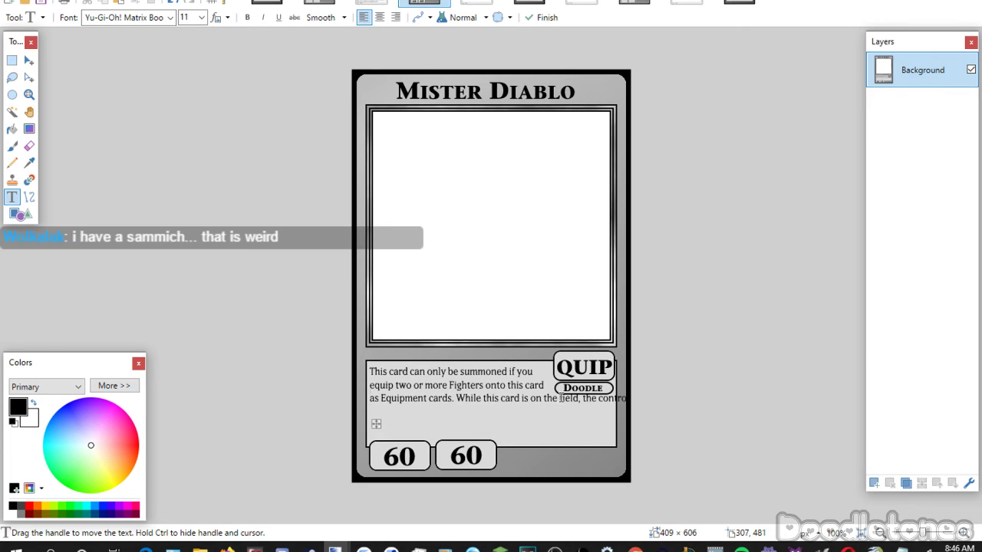
{"action": "left_click", "coordinate": [559, 398]}
{"action": "key", "text": "Return"}
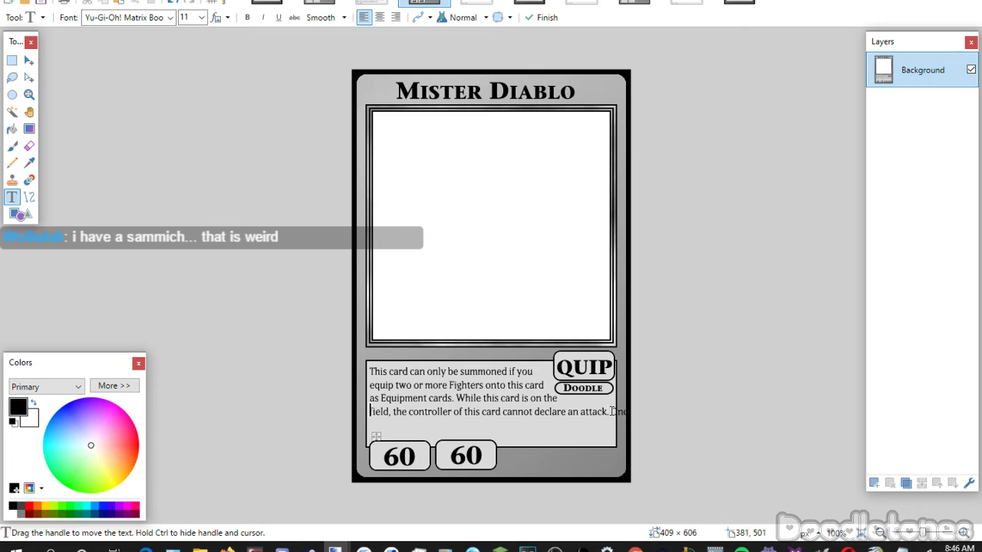
{"action": "left_click", "coordinate": [611, 412]}
{"action": "key", "text": "Return"}
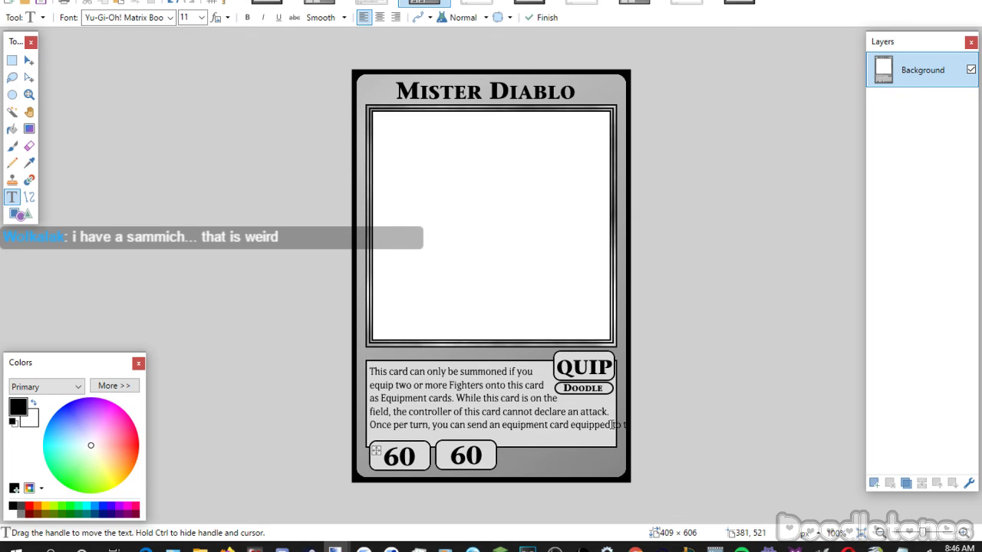
{"action": "left_click", "coordinate": [611, 425]}
{"action": "key", "text": "Return"}
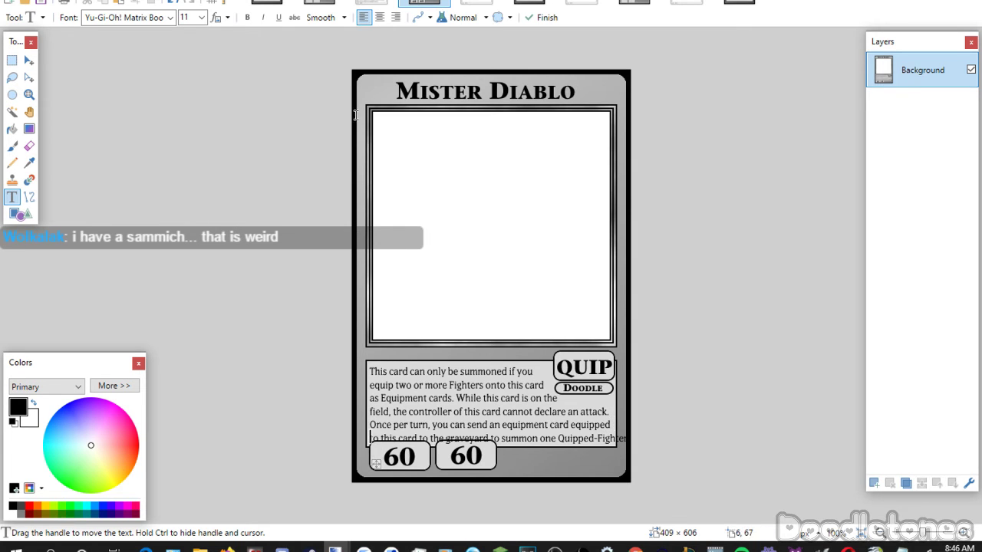
Reduce the effect text to size 10 and rewrap its first line so that it ends at "equip".
{"action": "scroll", "coordinate": [199, 20], "scroll_direction": "up", "scroll_amount": 2}
{"action": "scroll", "coordinate": [200, 18], "scroll_direction": "down", "scroll_amount": 1}
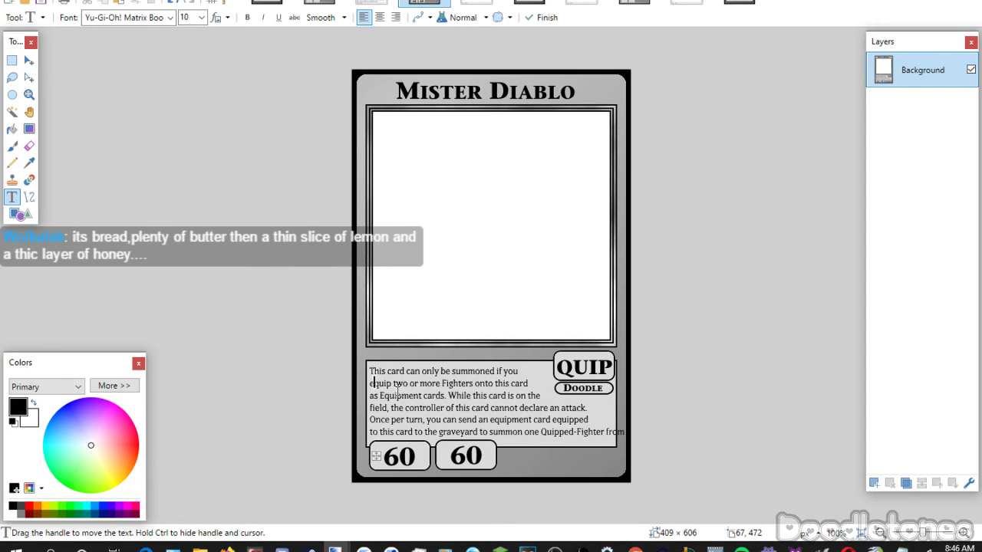
{"action": "key", "text": "BackSpace"}
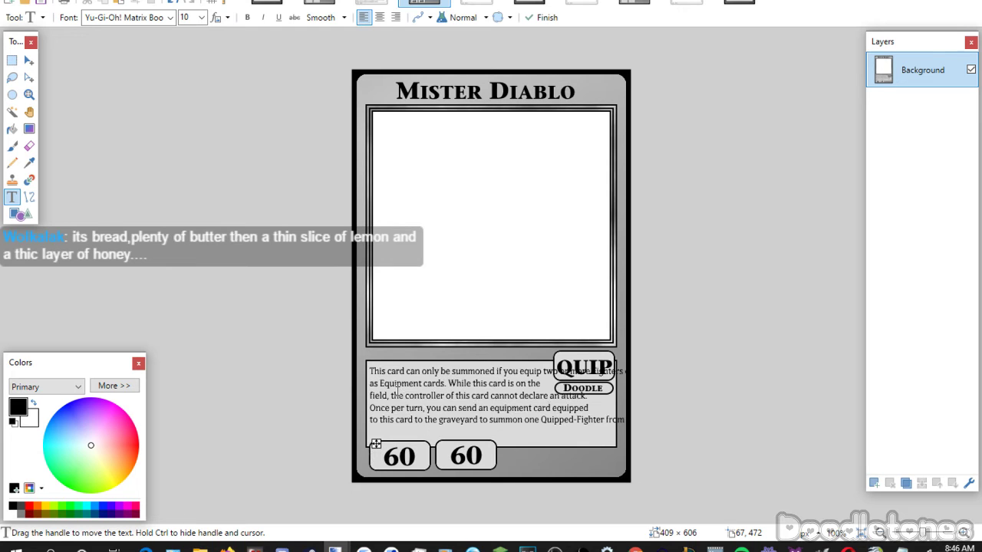
{"action": "left_click", "coordinate": [544, 373]}
{"action": "key", "text": "Return"}
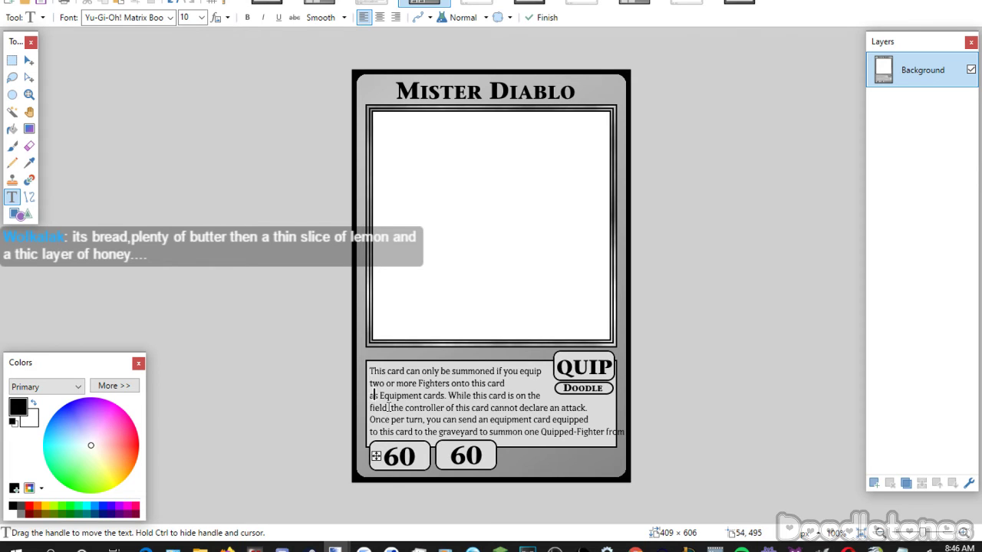
Rewrap the second line of the effect text to end at "this card as" and nudge the text block slightly upward.
{"action": "key", "text": "BackSpace"}
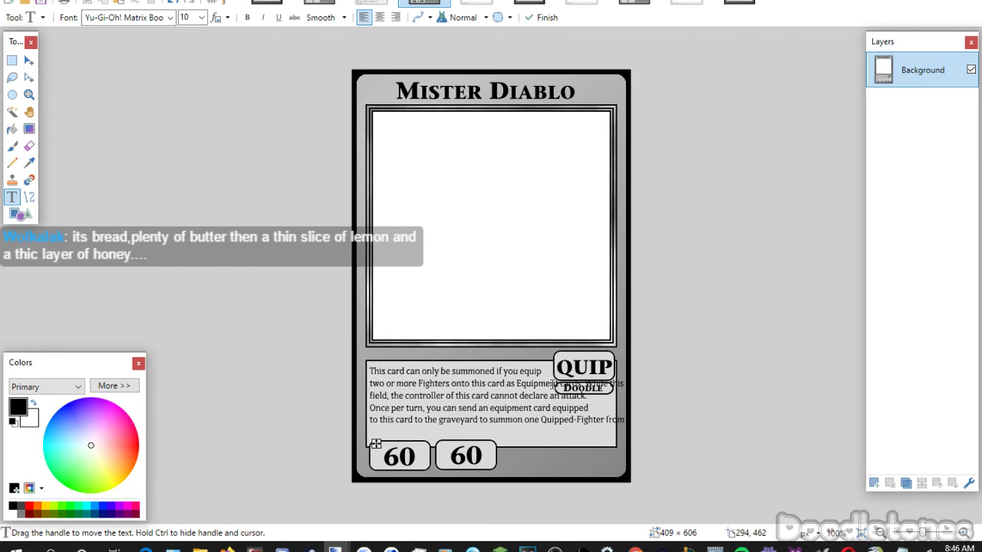
{"action": "left_click_drag", "start_coordinate": [374, 445], "coordinate": [375, 442]}
{"action": "left_click", "coordinate": [520, 378]}
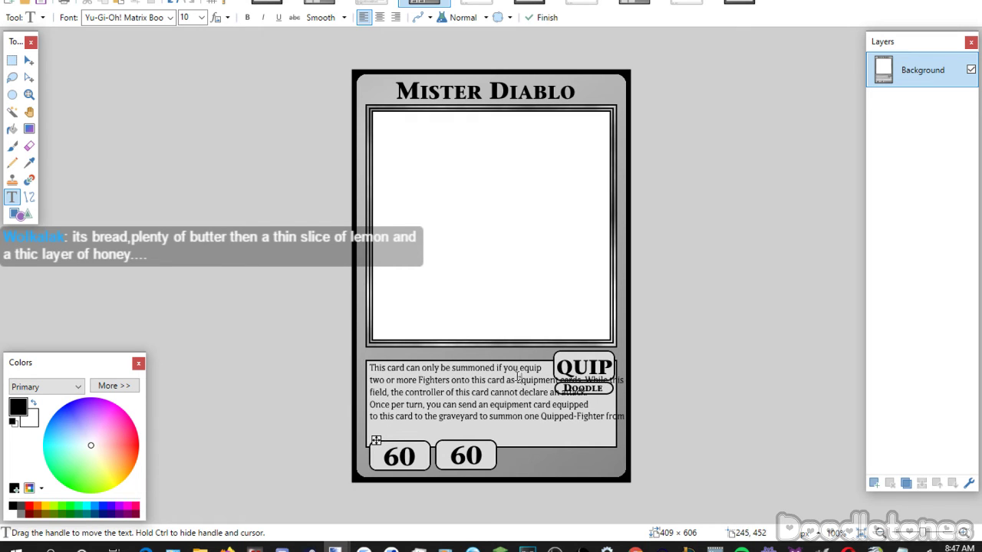
{"action": "key", "text": "Return"}
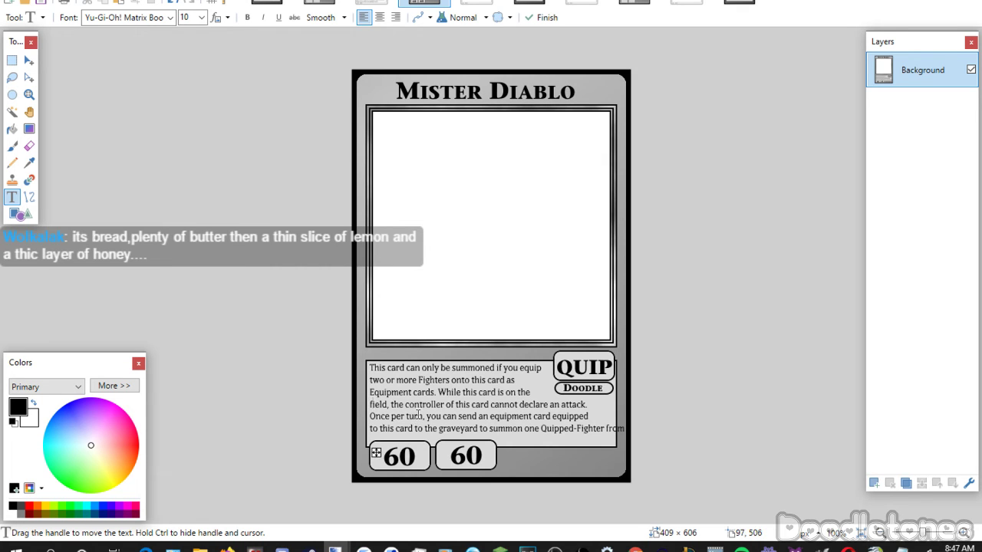
Rewrap the third line of the effect text so that it ends at "on the field,".
{"action": "key", "text": "BackSpace"}
{"action": "key", "text": "Right"}
{"action": "key", "text": "Right"}
{"action": "key", "text": "Right"}
{"action": "key", "text": "Right"}
{"action": "key", "text": "Right"}
{"action": "key", "text": "Right"}
{"action": "key", "text": "Right"}
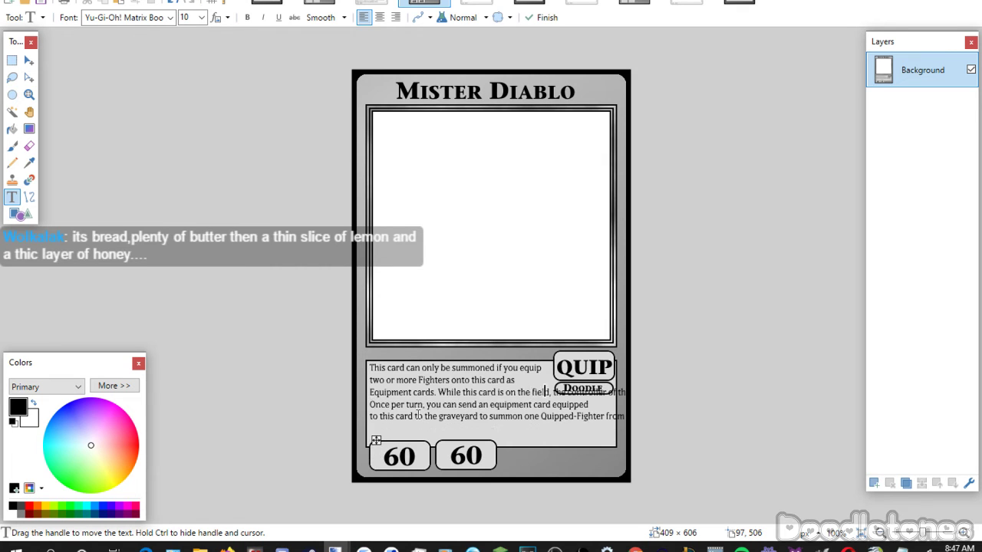
{"action": "key", "text": "Return"}
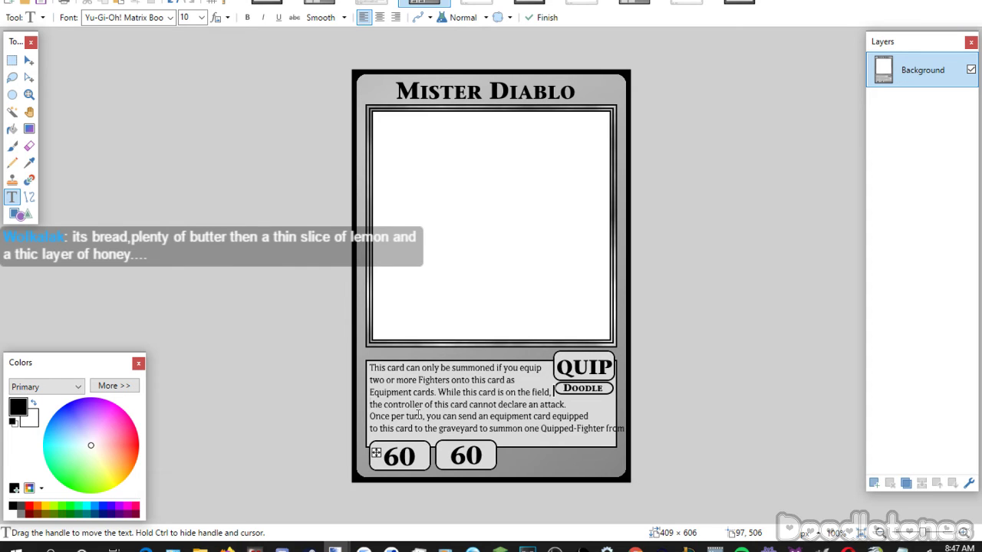
{"action": "key", "text": "Right"}
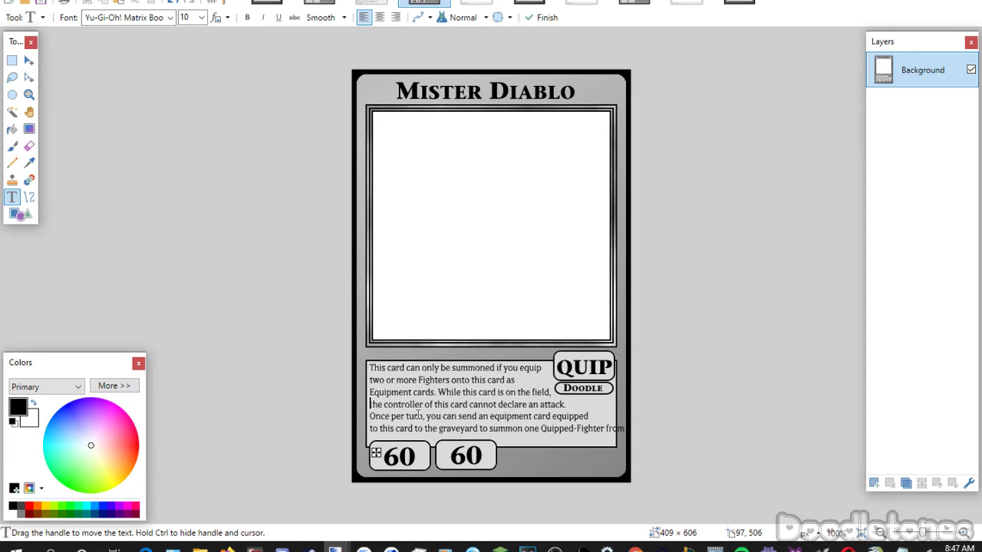
Rewrap the rest of the effect text into lines ending at "Once per", "this card to" and "from your hand,".
{"action": "left_click", "coordinate": [375, 415]}
{"action": "key", "text": "BackSpace"}
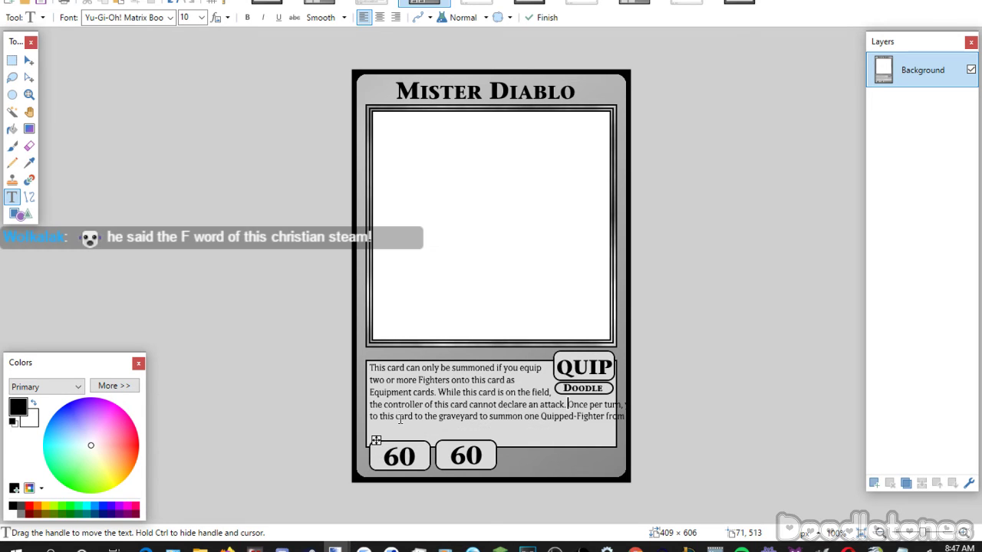
{"action": "key", "text": "Right"}
{"action": "key", "text": "Return"}
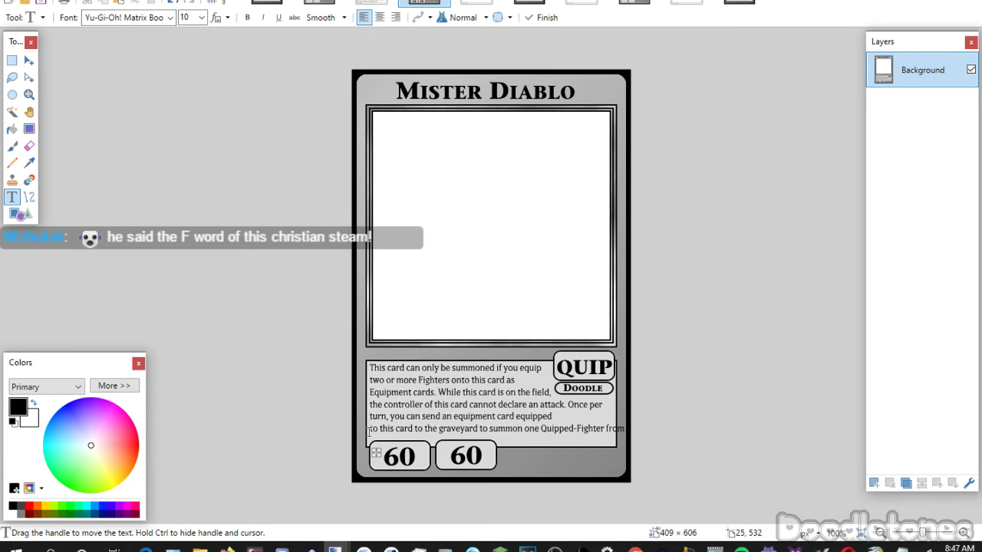
{"action": "left_click", "coordinate": [369, 432]}
{"action": "key", "text": "BackSpace"}
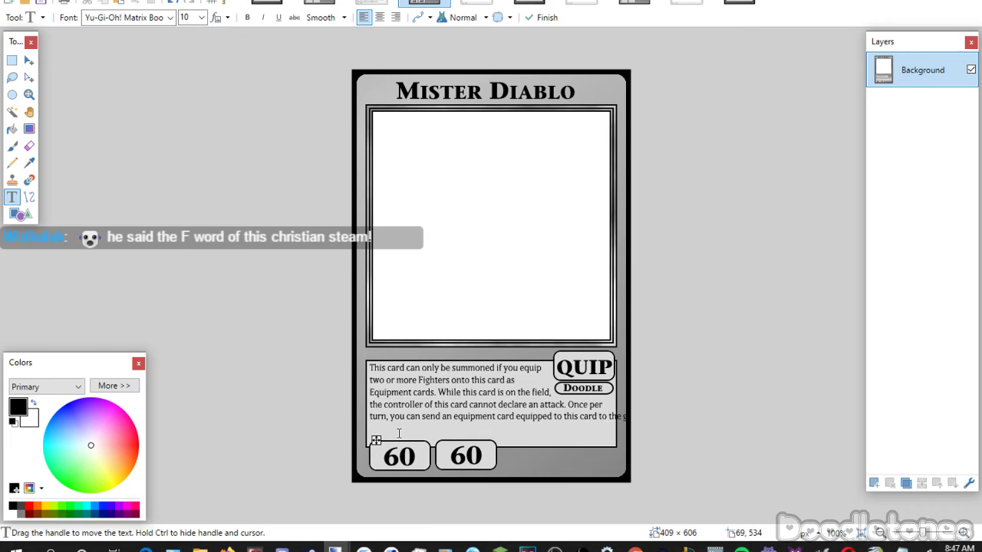
{"action": "key", "text": "Return"}
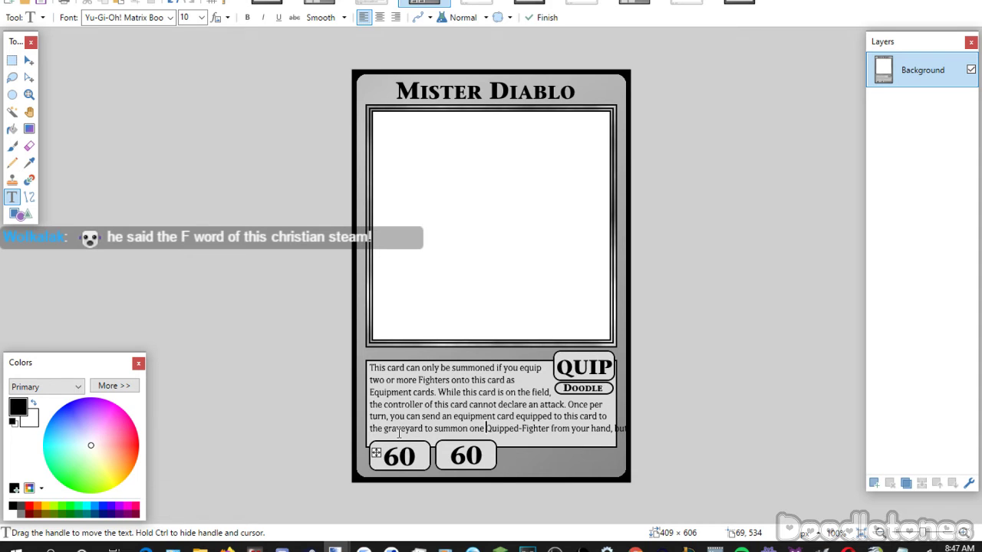
{"action": "key", "text": "Return"}
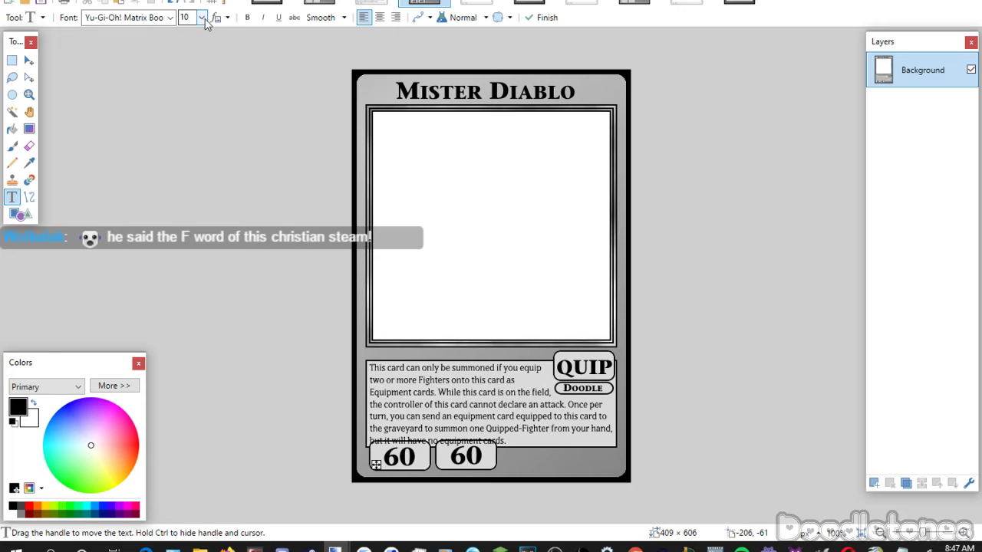
Reduce the effect text to size 9 and rewrap its first line to end at "two or", without a leading space on the second.
{"action": "scroll", "coordinate": [204, 19], "scroll_direction": "up", "scroll_amount": 1}
{"action": "left_click", "coordinate": [377, 378]}
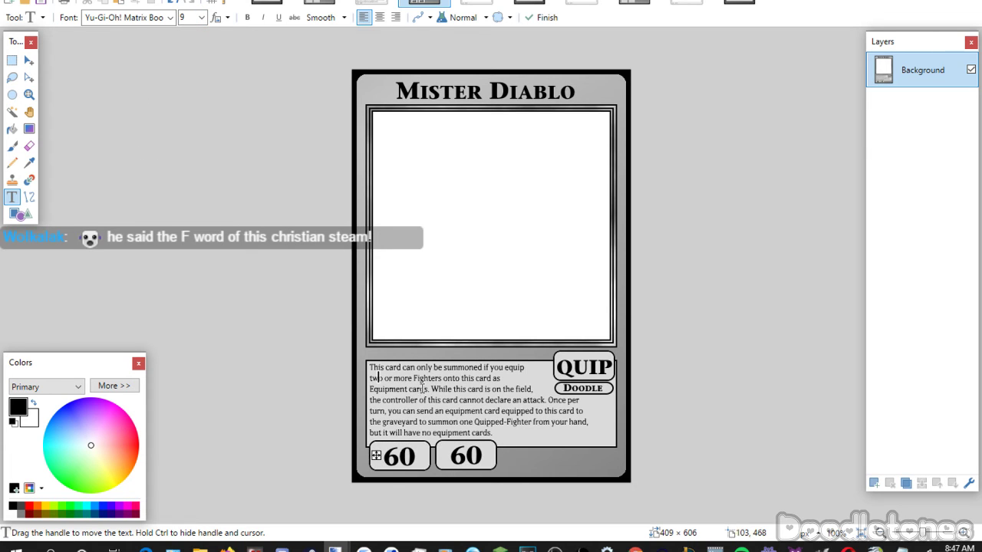
{"action": "key", "text": "BackSpace"}
{"action": "key", "text": "BackSpace"}
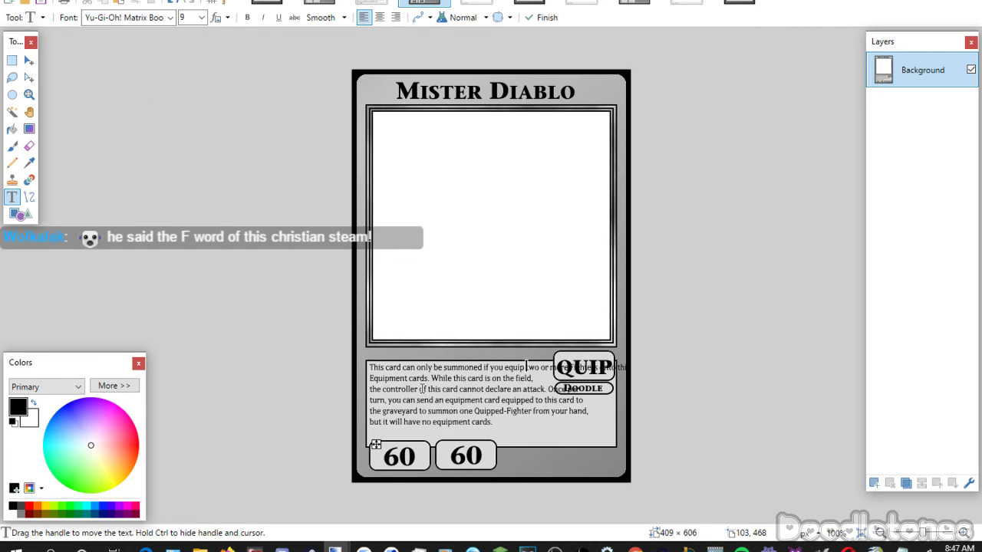
{"action": "key", "text": "Return"}
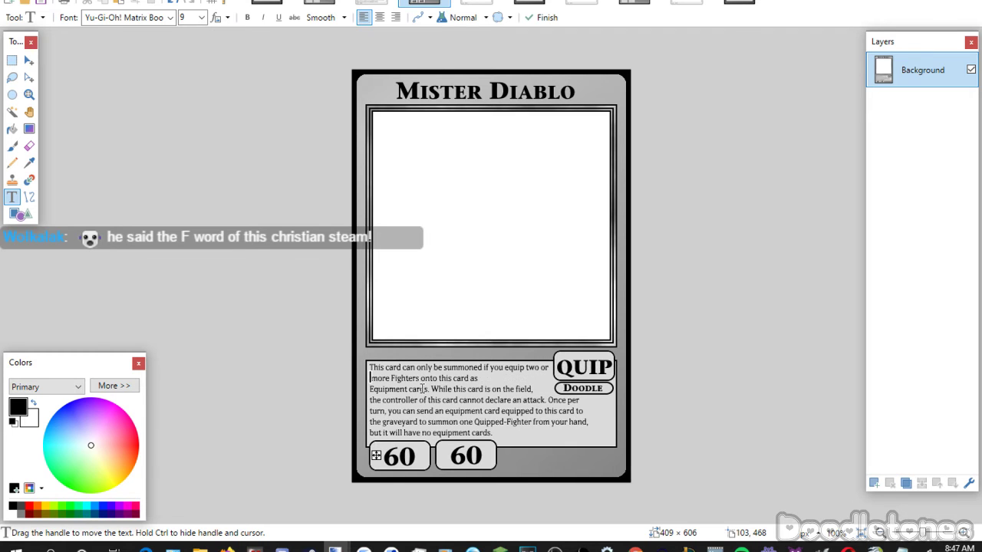
{"action": "key", "text": "BackSpace"}
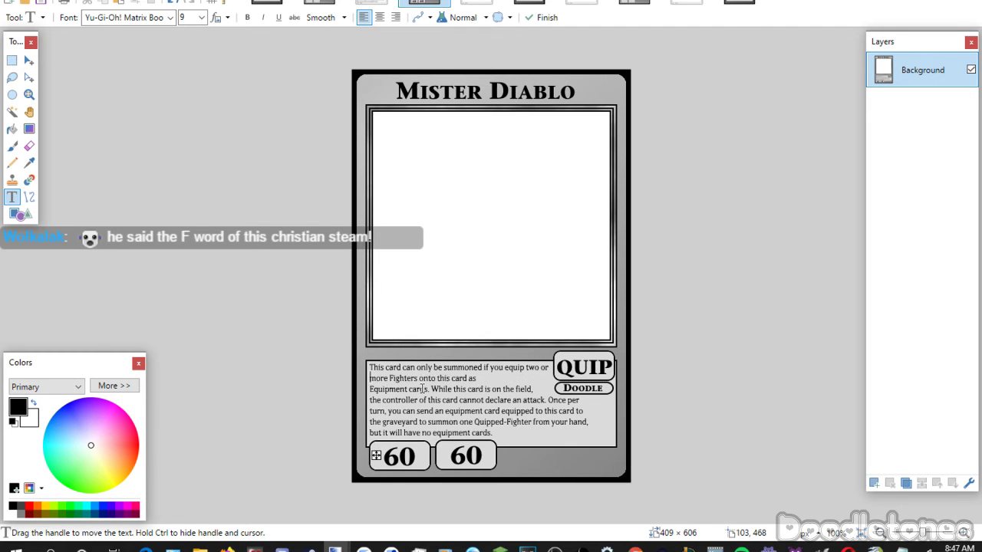
Rewrap the second line of the effect text to end at "Equipment cards." and the third at "controller of this".
{"action": "left_click", "coordinate": [371, 389]}
{"action": "key", "text": "BackSpace"}
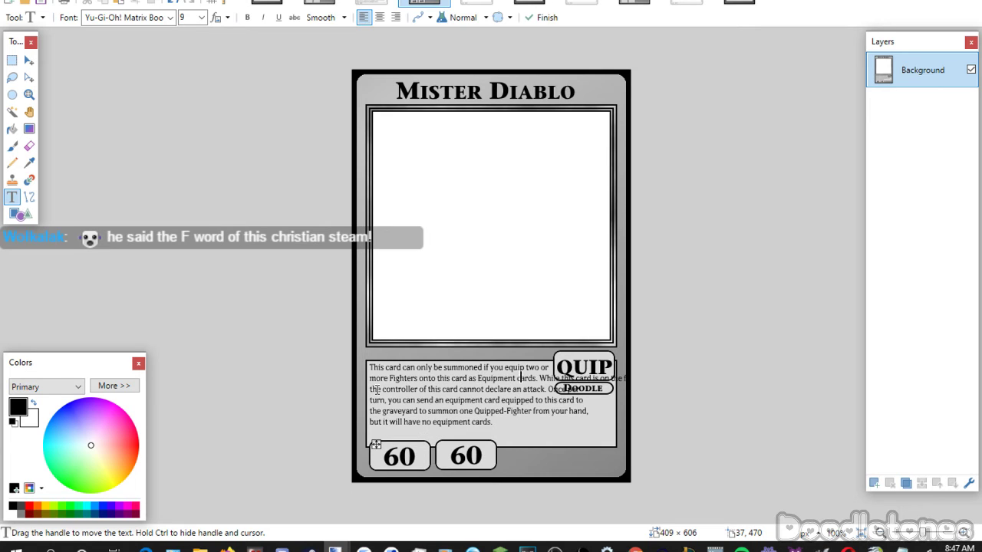
{"action": "key", "text": "Return"}
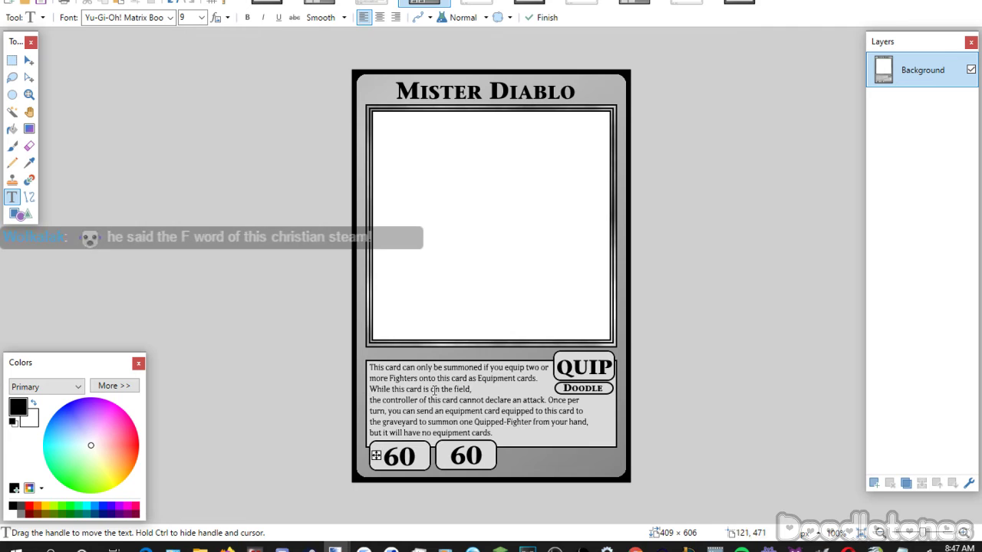
{"action": "key", "text": "BackSpace"}
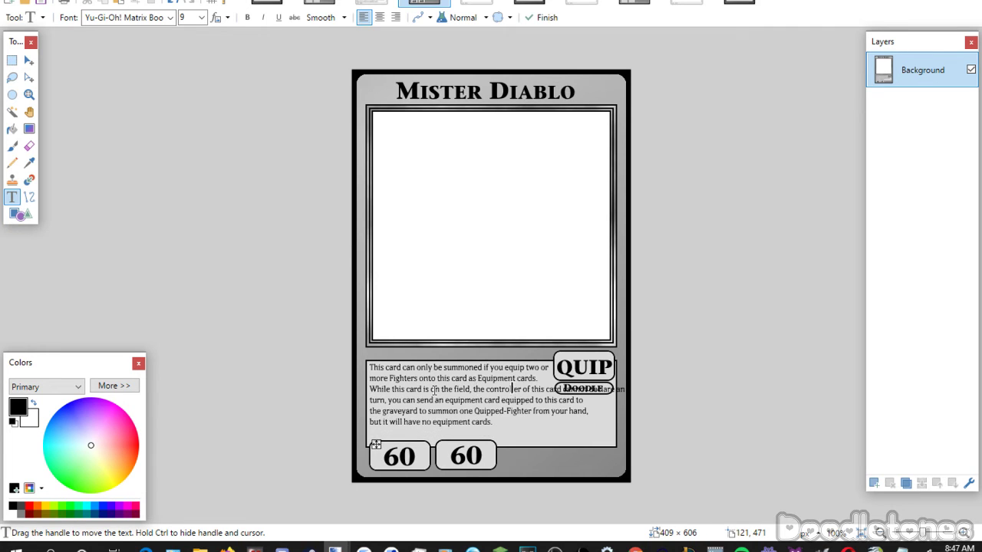
{"action": "key", "text": "Return"}
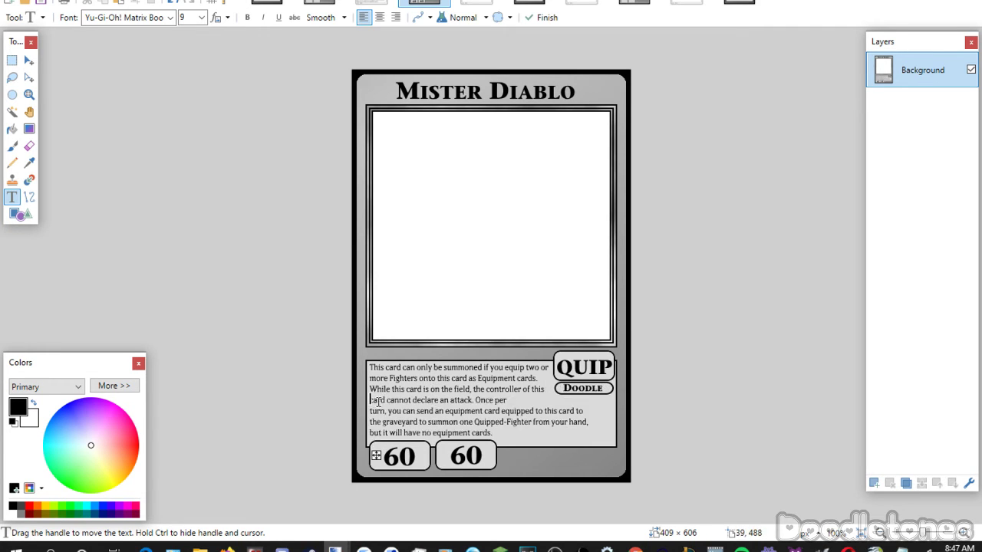
Rewrap the fourth line of the effect text to end at "you can send an" and the fifth at "to summon one".
{"action": "key", "text": "Down"}
{"action": "key", "text": "BackSpace"}
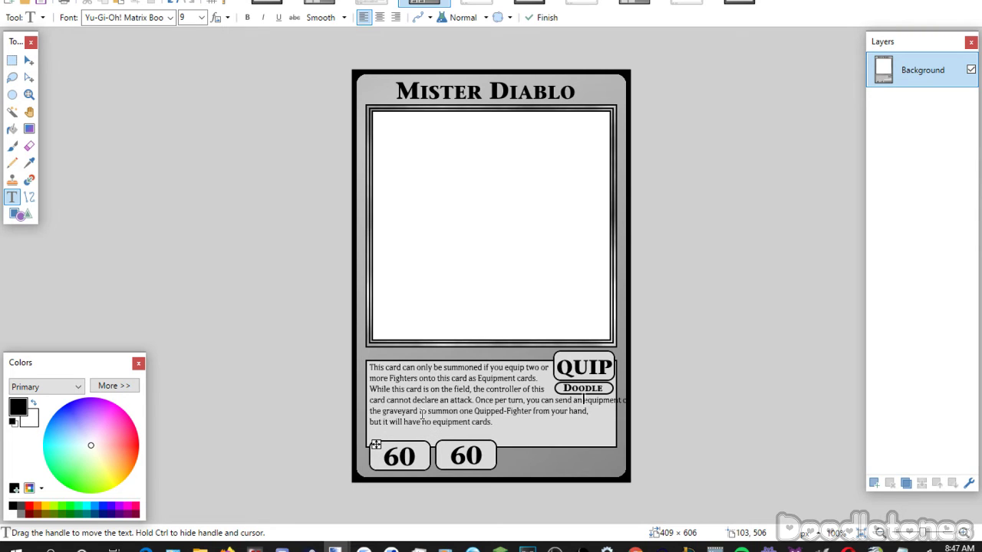
{"action": "key", "text": "Return"}
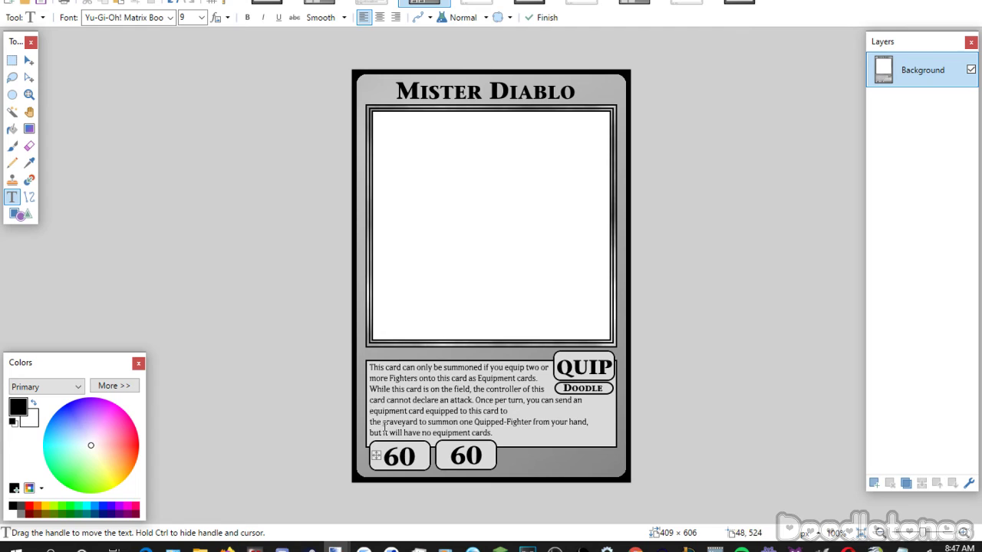
{"action": "key", "text": "Down"}
{"action": "key", "text": "BackSpace"}
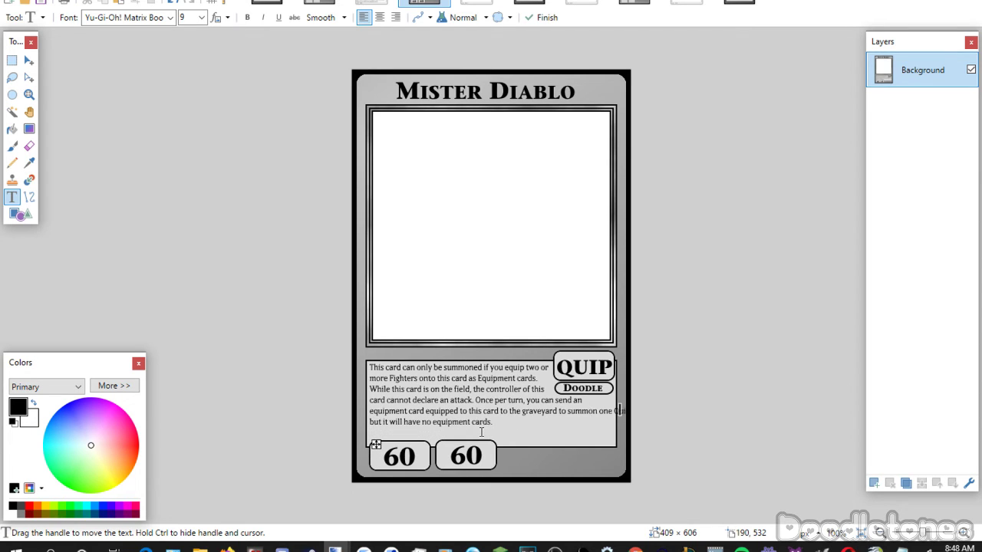
{"action": "key", "text": "Return"}
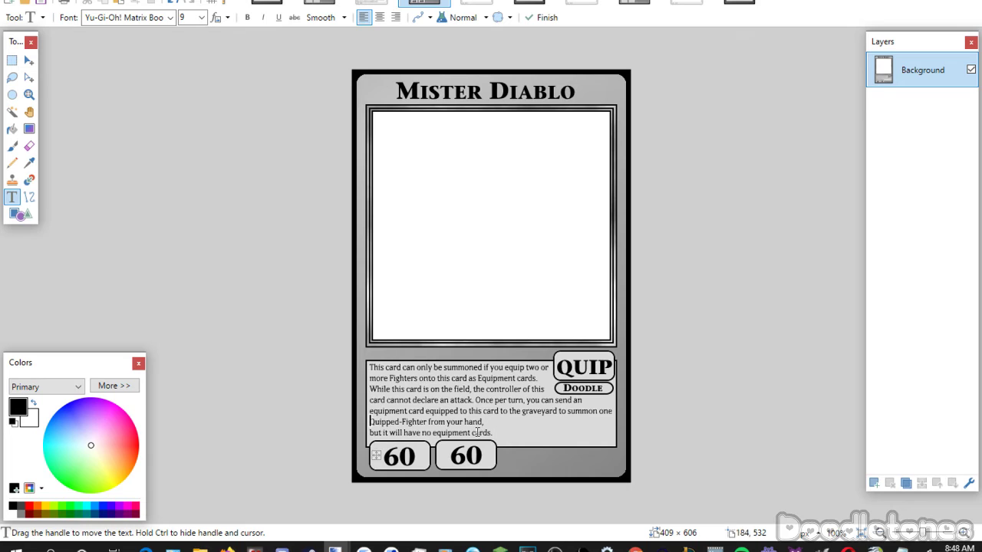
Join "but it will have no equipment cards." onto the sixth line, then nudge the text block slightly down and right and commit it.
{"action": "key", "text": "Down"}
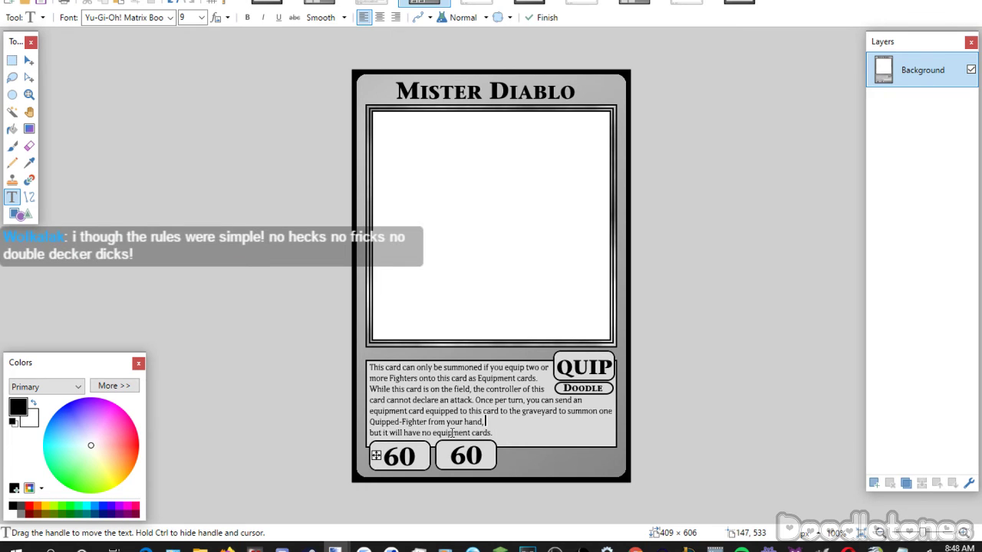
{"action": "key", "text": "BackSpace"}
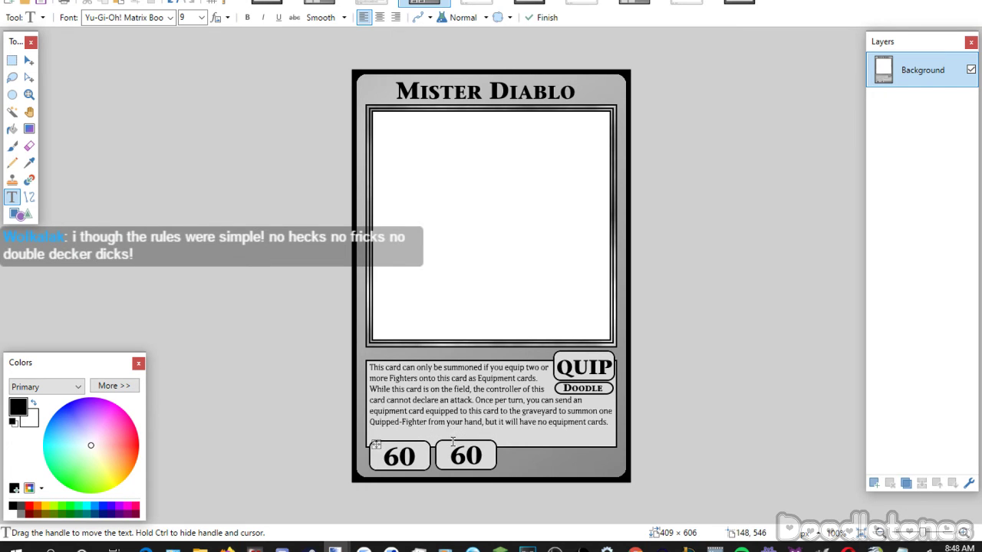
{"action": "left_click_drag", "start_coordinate": [377, 444], "coordinate": [381, 445]}
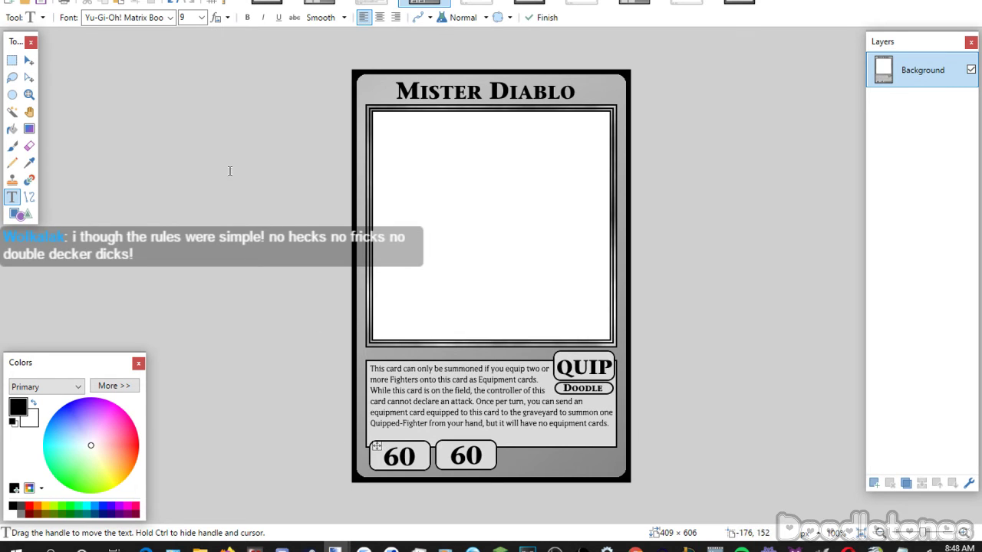
{"action": "left_click", "coordinate": [12, 61]}
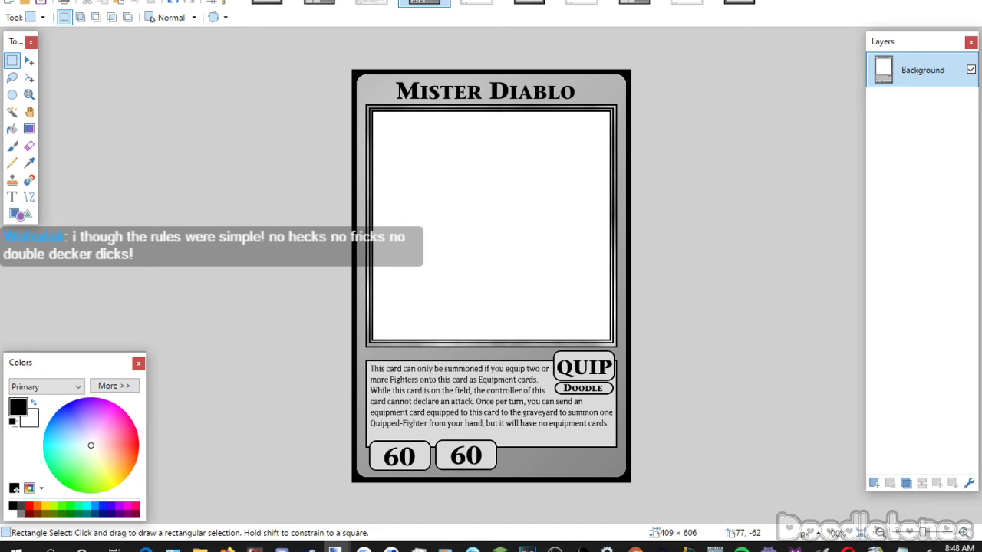
Save the finished Mister Diablo card with the offered save settings and close its image.
{"action": "left_click", "coordinate": [446, 1]}
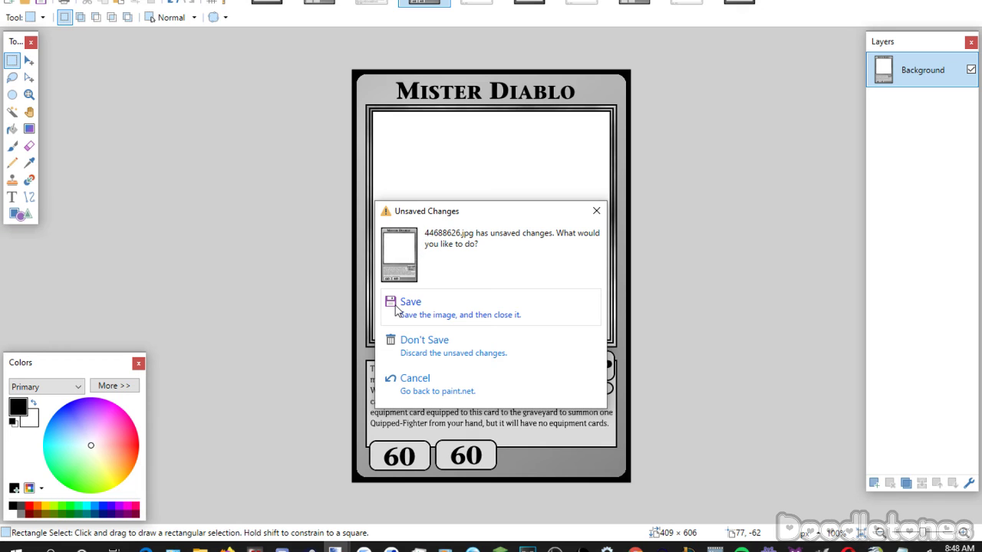
{"action": "left_click", "coordinate": [397, 309]}
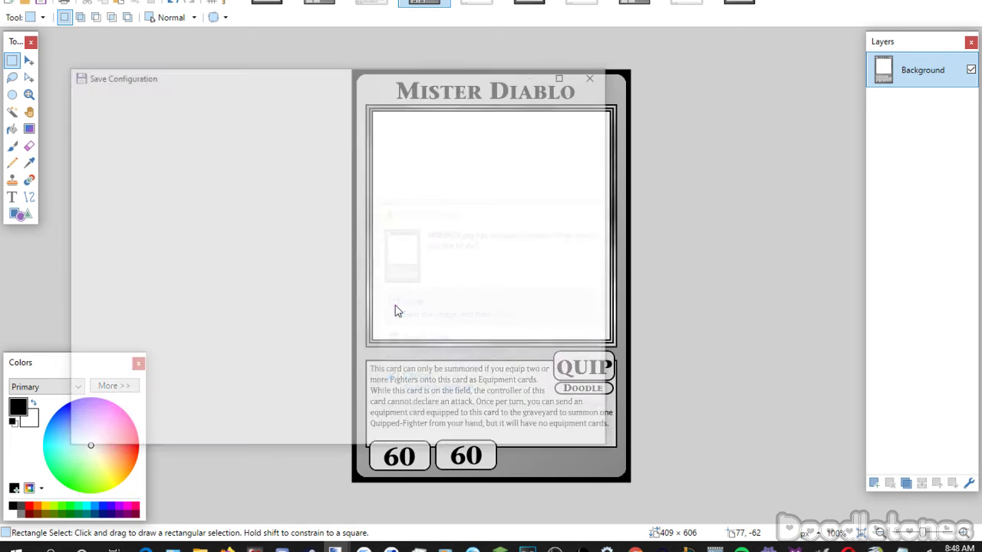
{"action": "left_click", "coordinate": [521, 437]}
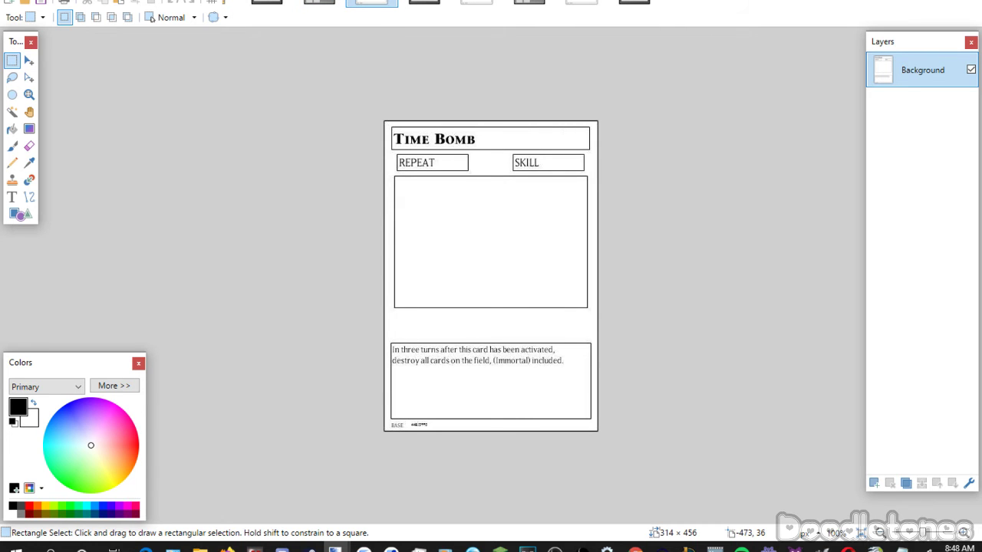
Check the old Time Bomb card, then add a new layer to the blank dark skill template and enter the title "Time Bomb".
{"action": "left_click", "coordinate": [873, 548]}
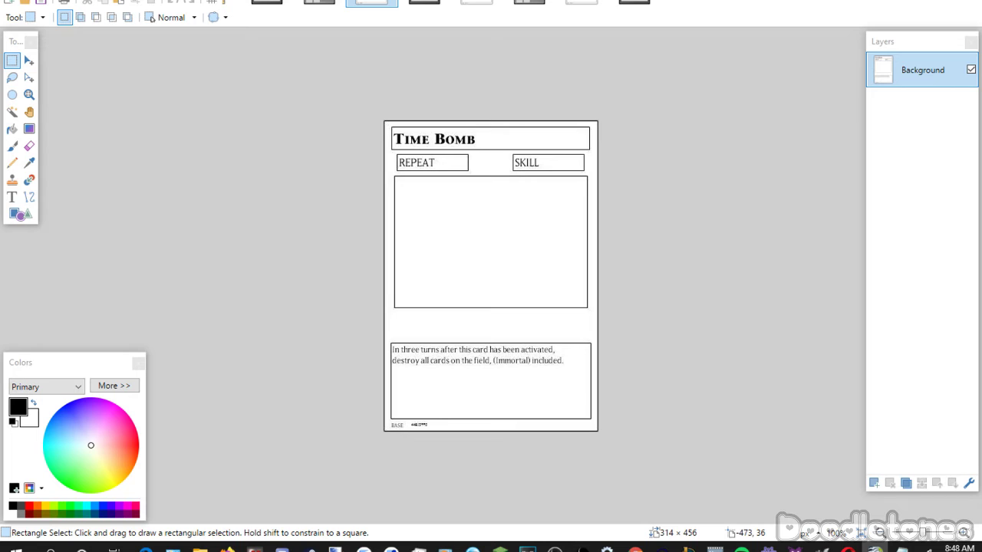
{"action": "left_click", "coordinate": [425, 3]}
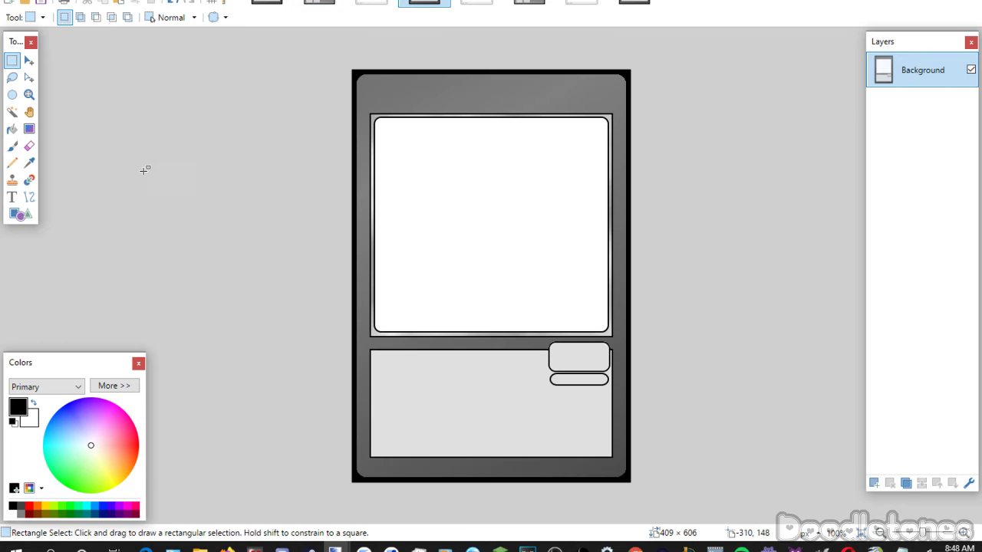
{"action": "left_click", "coordinate": [372, 2]}
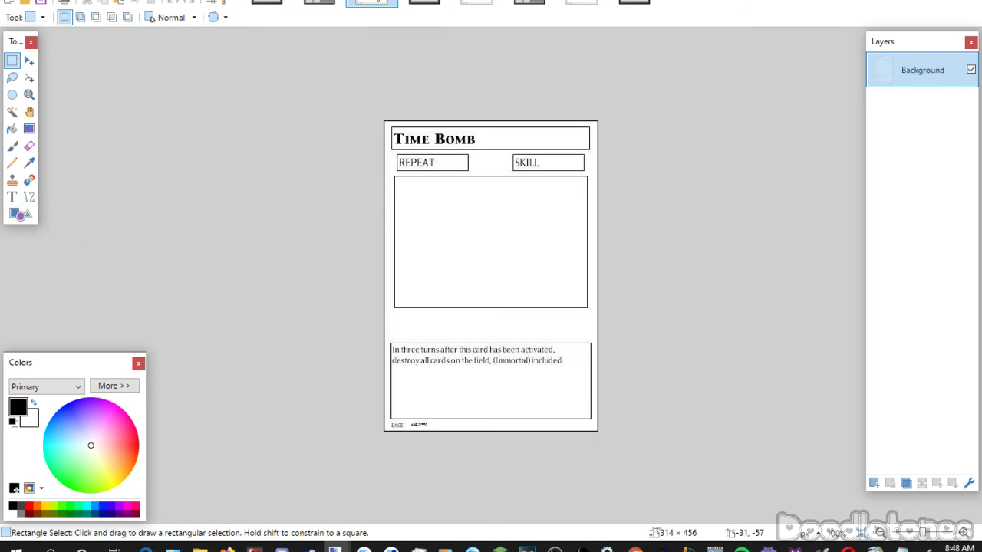
{"action": "left_click", "coordinate": [433, 3]}
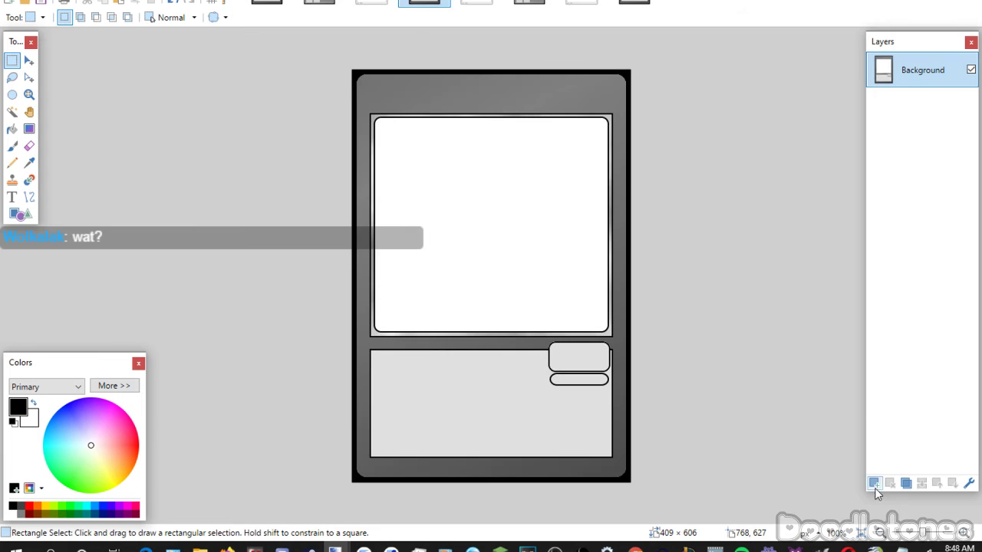
{"action": "left_click", "coordinate": [874, 483]}
{"action": "left_click", "coordinate": [12, 197]}
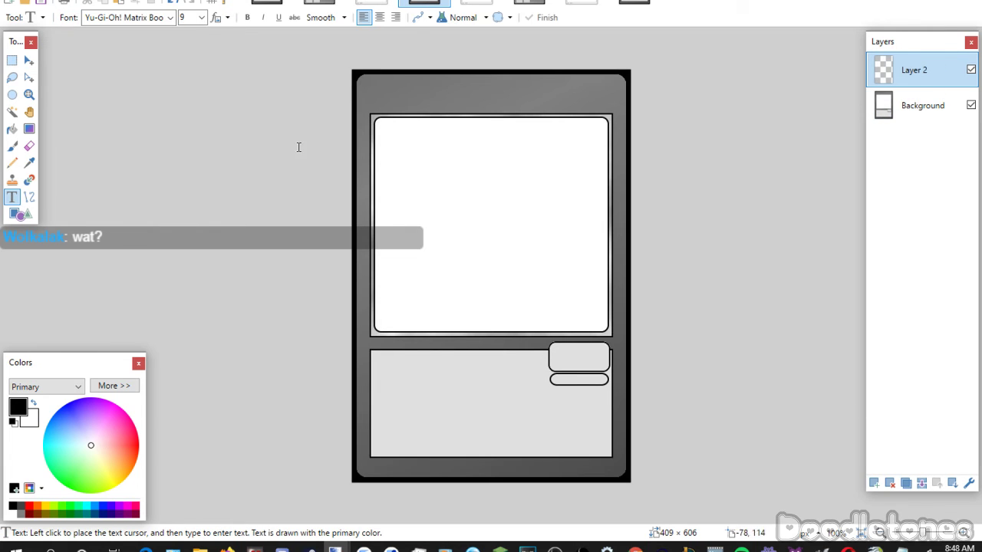
{"action": "left_click", "coordinate": [416, 97]}
{"action": "type", "text": "Time Bomb"}
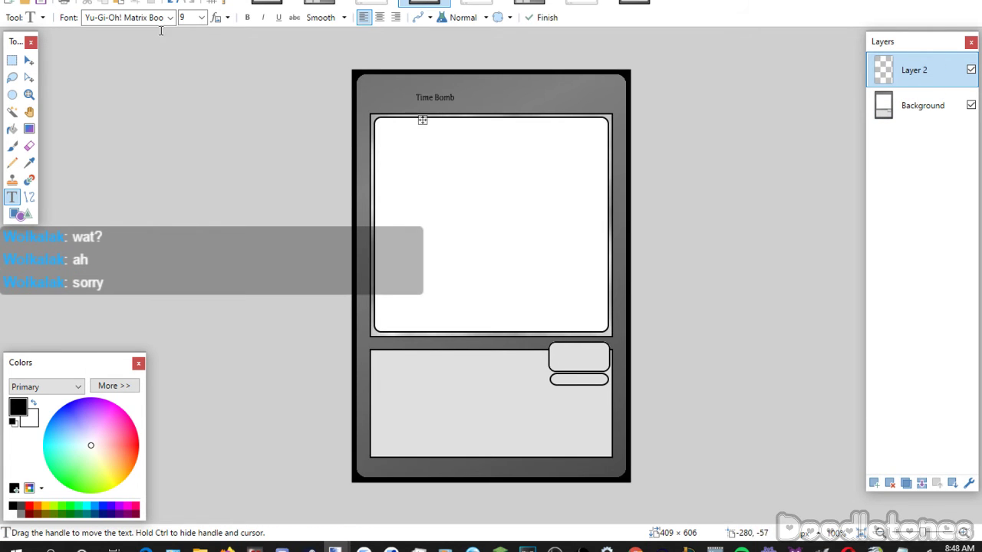
Set the title to Yu-Gi-Oh!ITCStoneSerifSmallCaps at size 26 and centre it in the card's title strip.
{"action": "left_click", "coordinate": [163, 18]}
{"action": "left_click", "coordinate": [192, 264]}
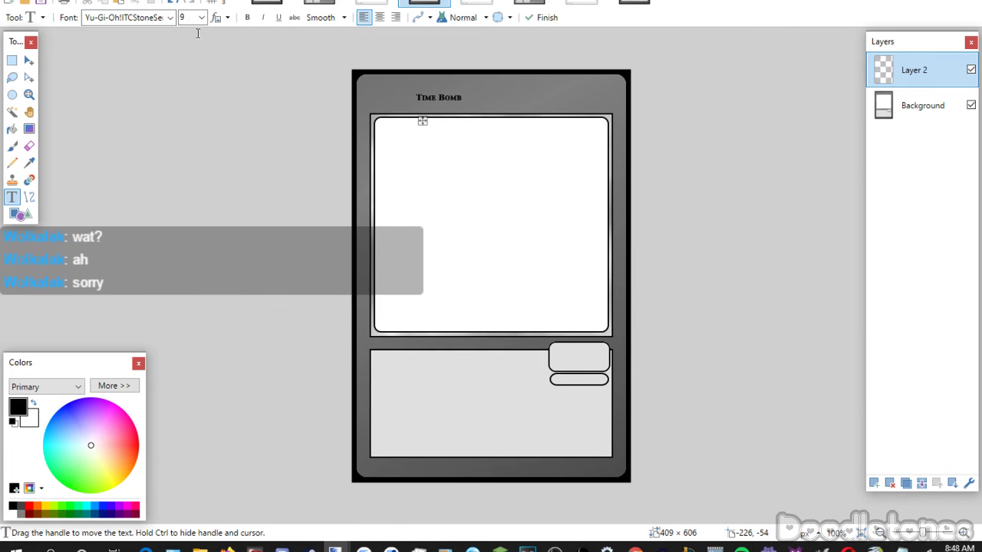
{"action": "scroll", "coordinate": [205, 23], "scroll_direction": "up", "scroll_amount": 10}
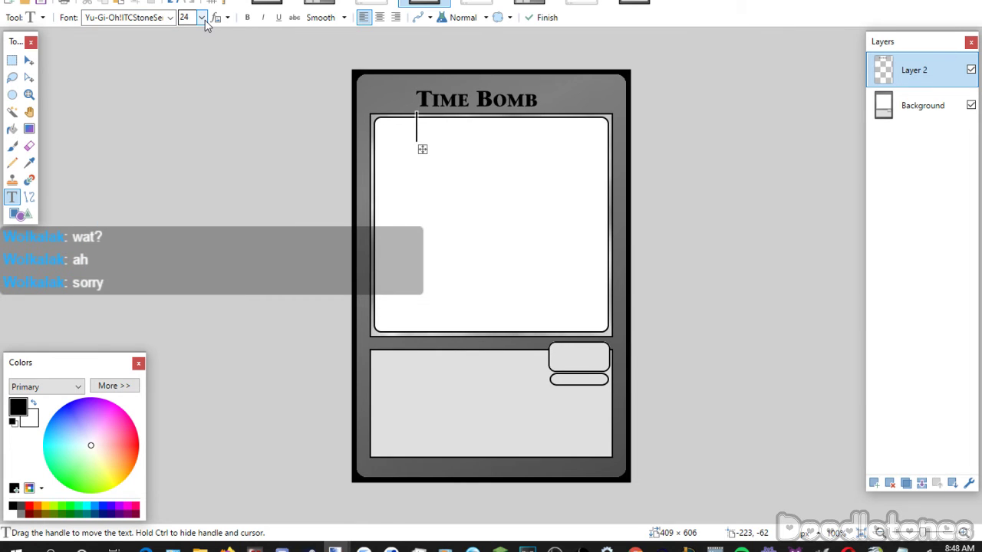
{"action": "scroll", "coordinate": [205, 23], "scroll_direction": "up", "scroll_amount": 1}
{"action": "left_click_drag", "start_coordinate": [422, 149], "coordinate": [430, 151]}
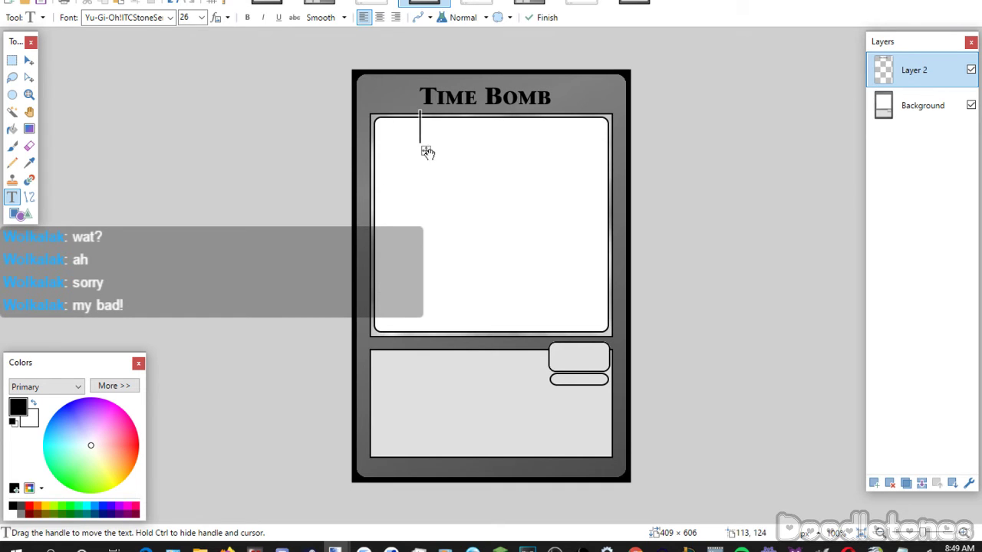
Add the label "SKIL" at size 22 and place it in the larger type box above the effect area.
{"action": "left_click", "coordinate": [446, 363]}
{"action": "scroll", "coordinate": [199, 13], "scroll_direction": "up", "scroll_amount": 2}
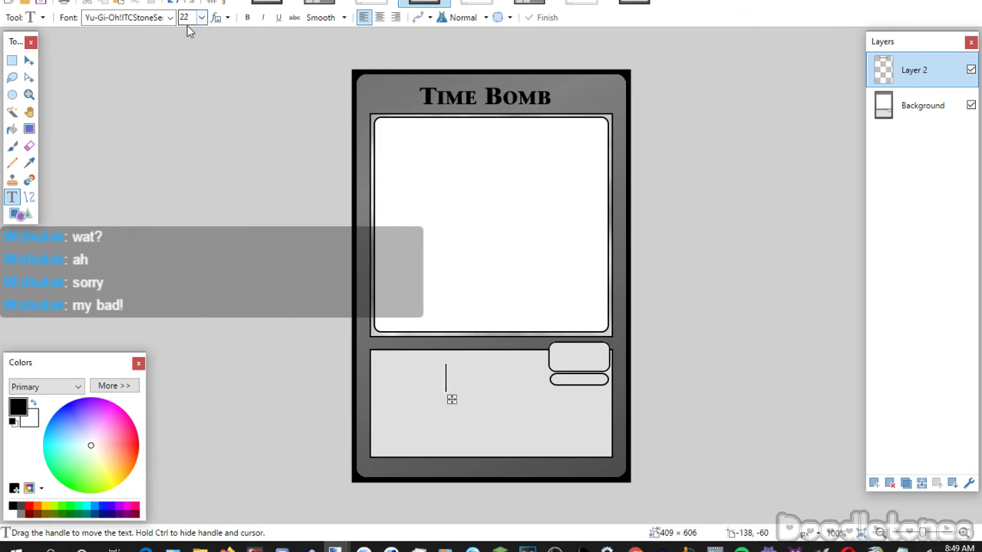
{"action": "type", "text": "SKIL"}
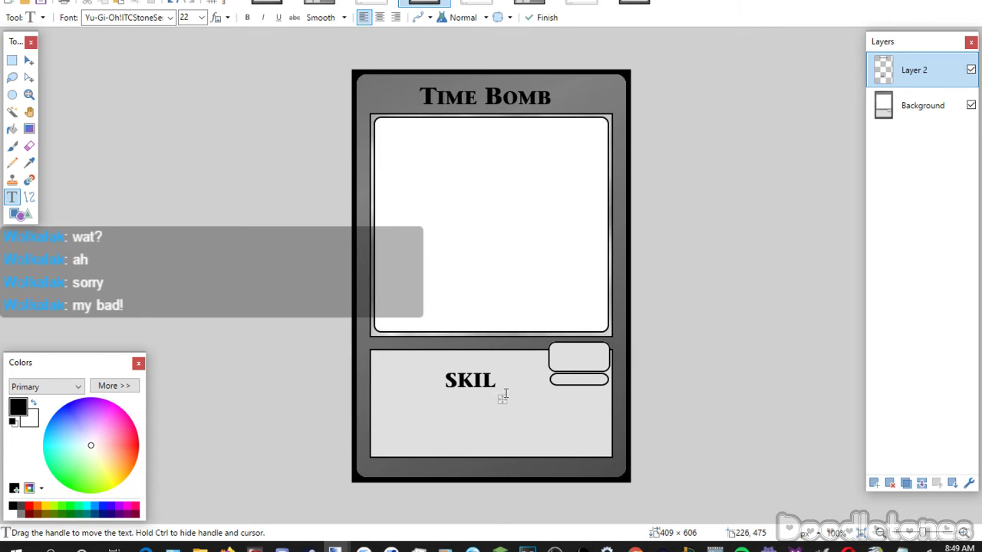
{"action": "left_click_drag", "start_coordinate": [502, 399], "coordinate": [614, 377]}
Paste the label "Repeat" at size 11 and fit it in the small box under "SKIL".
{"action": "left_click", "coordinate": [544, 408]}
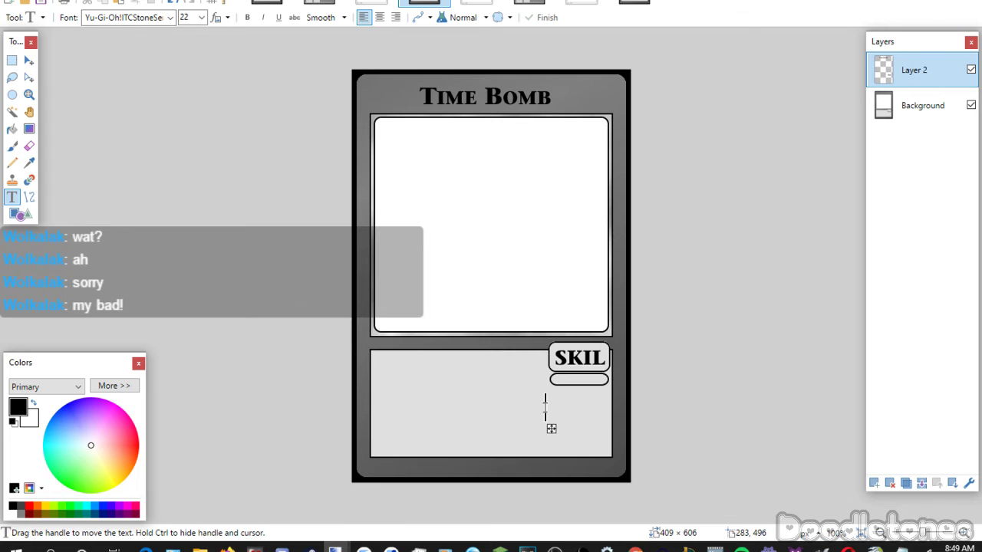
{"action": "scroll", "coordinate": [197, 16], "scroll_direction": "up", "scroll_amount": 2}
{"action": "scroll", "coordinate": [198, 16], "scroll_direction": "down", "scroll_amount": 2}
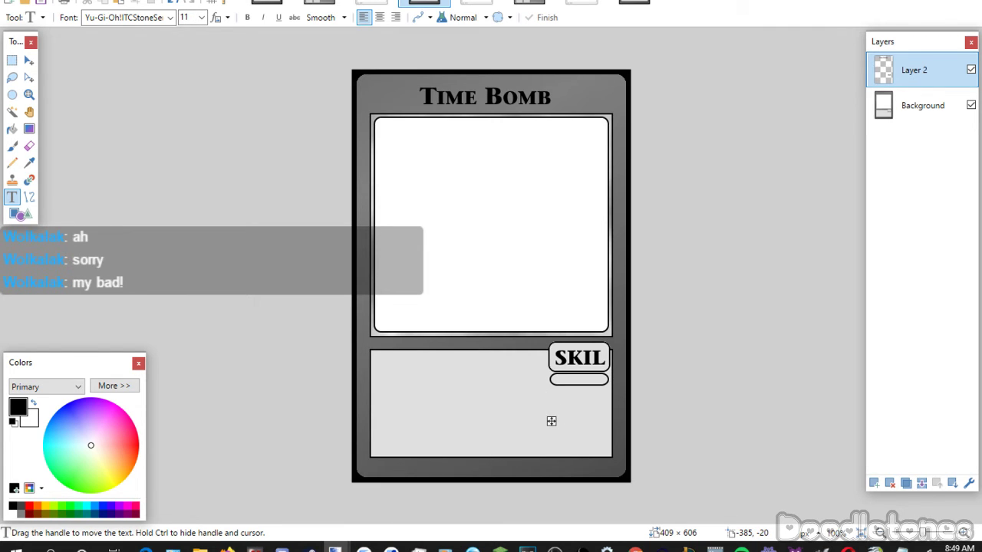
{"action": "key", "text": "alt+Tab"}
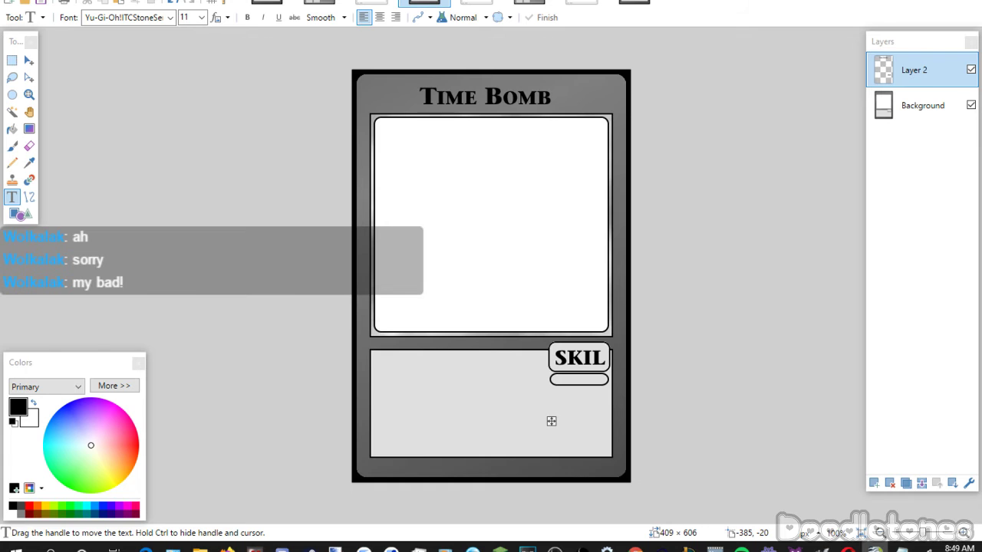
{"action": "key", "text": "alt+Tab"}
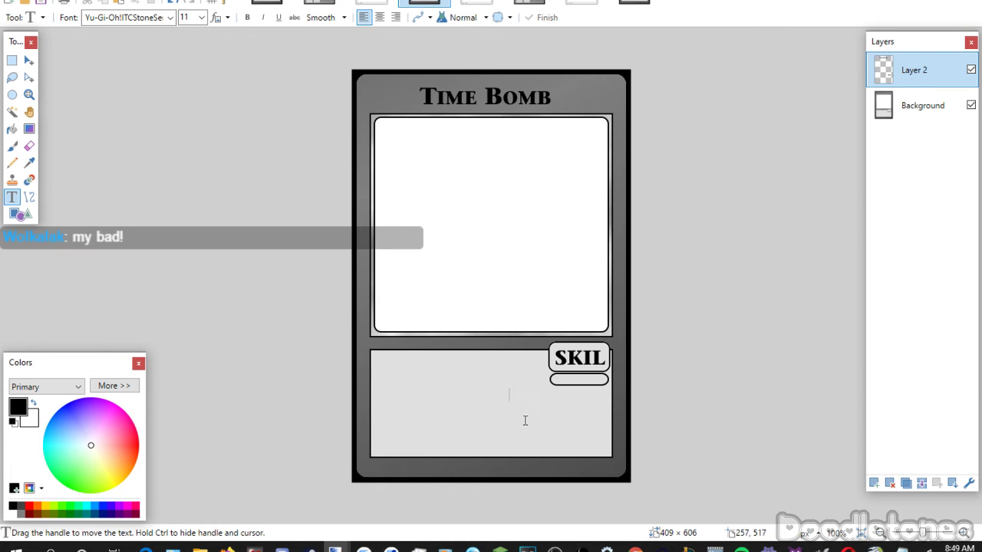
{"action": "type", "text": "Repeat"}
{"action": "left_click_drag", "start_coordinate": [515, 423], "coordinate": [568, 411]}
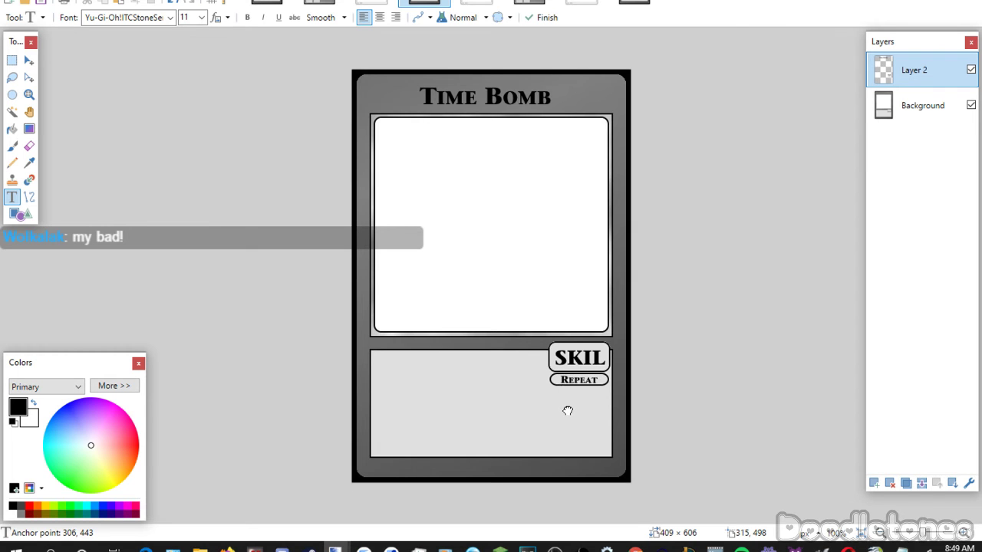
Paste the Time Bomb effect text in Yu-Gi-Oh! Matrix Book at size 11 and align it with the effect box's upper-left corner.
{"action": "left_click", "coordinate": [426, 407]}
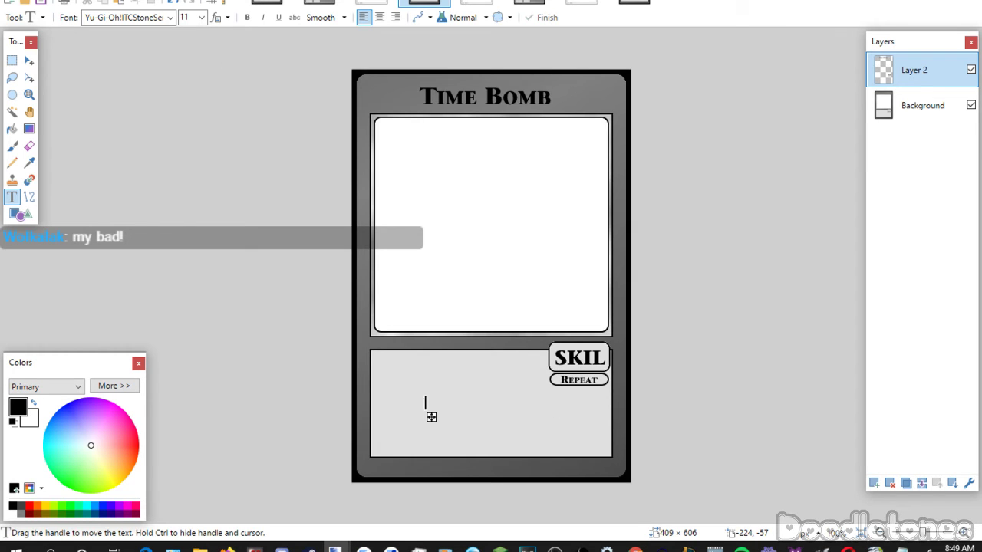
{"action": "left_click", "coordinate": [170, 16]}
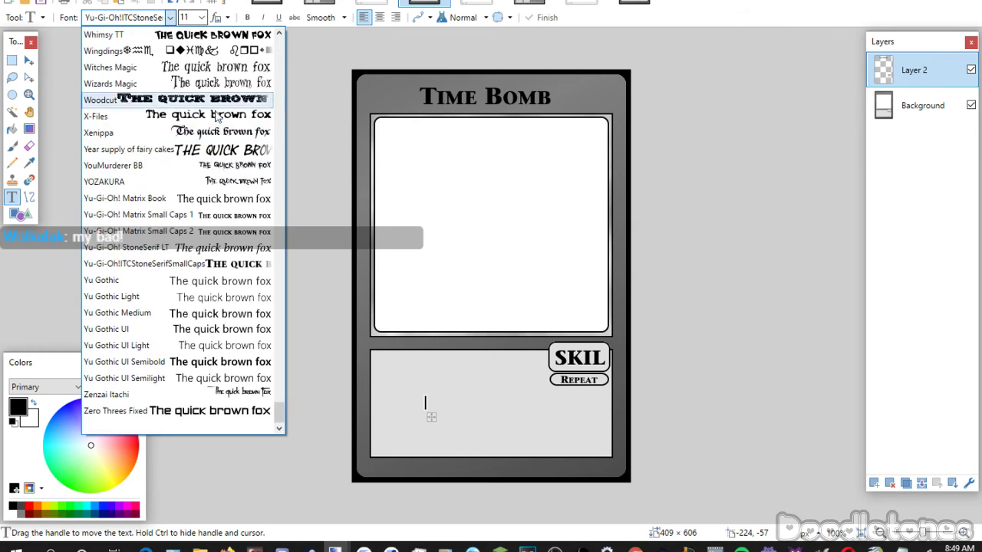
{"action": "left_click", "coordinate": [232, 201]}
{"action": "key", "text": "alt+Tab"}
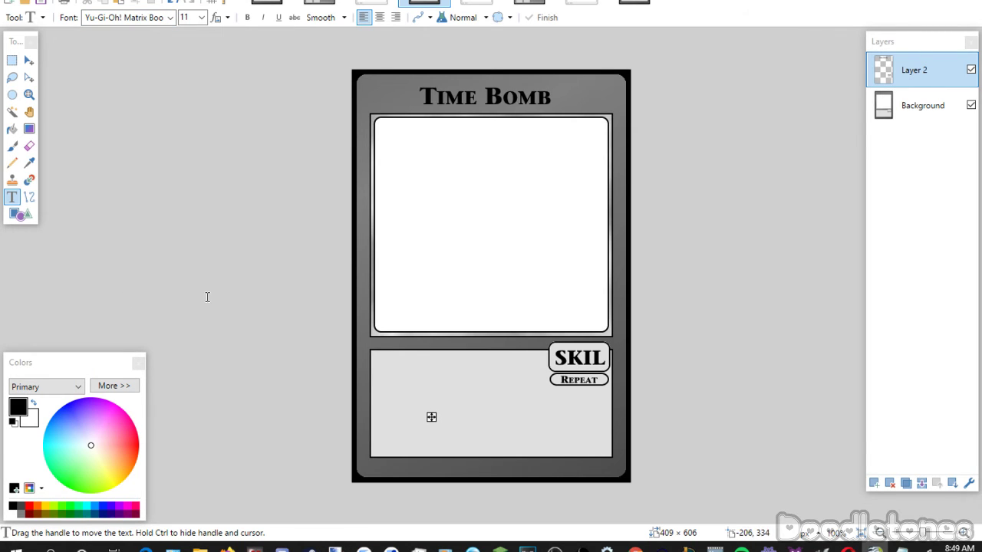
{"action": "left_click", "coordinate": [398, 376]}
{"action": "key", "text": "ctrl+v"}
{"action": "key", "text": "Return"}
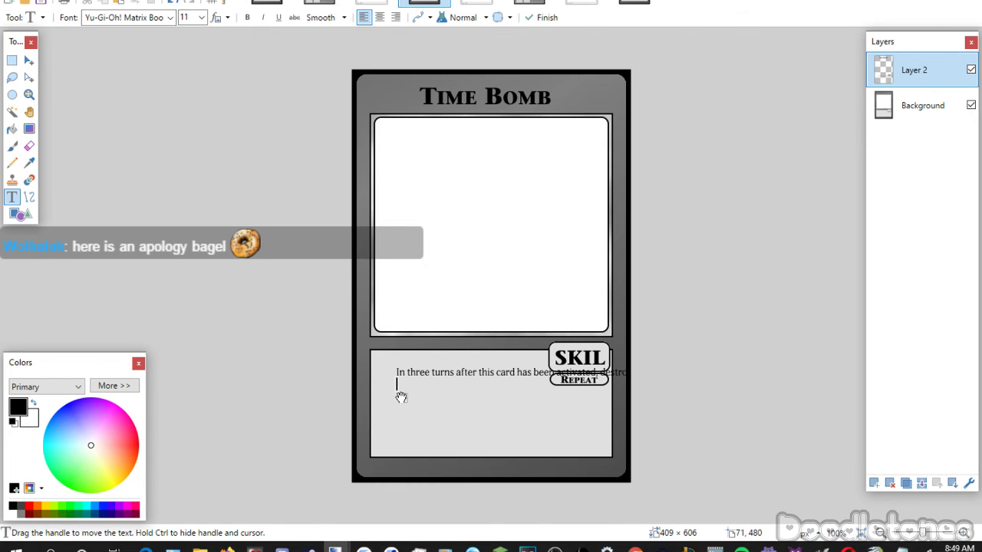
{"action": "left_click_drag", "start_coordinate": [401, 397], "coordinate": [379, 385]}
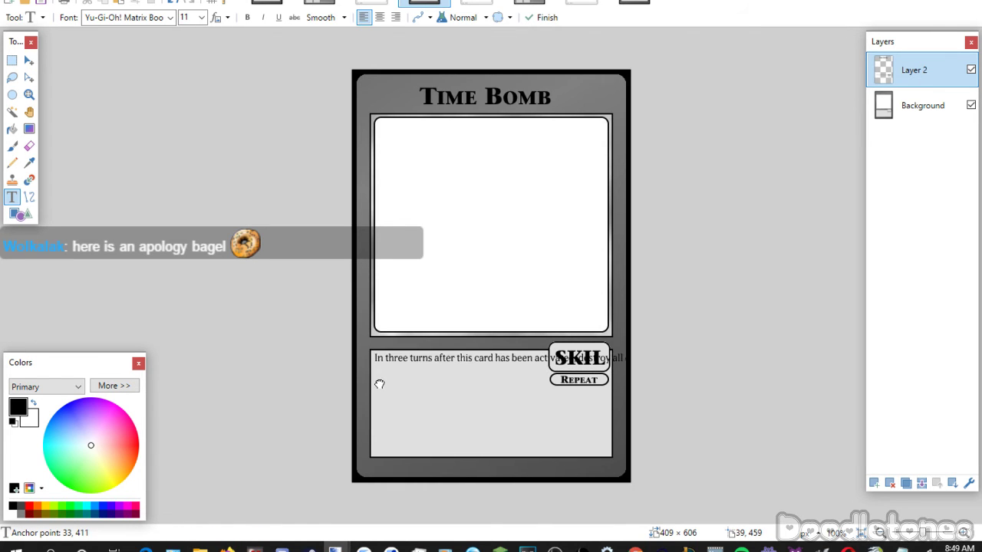
Rewrap the effect text after "has been" and "on the field,", nudge it slightly down, and merge the text layer into the background.
{"action": "left_click", "coordinate": [535, 359]}
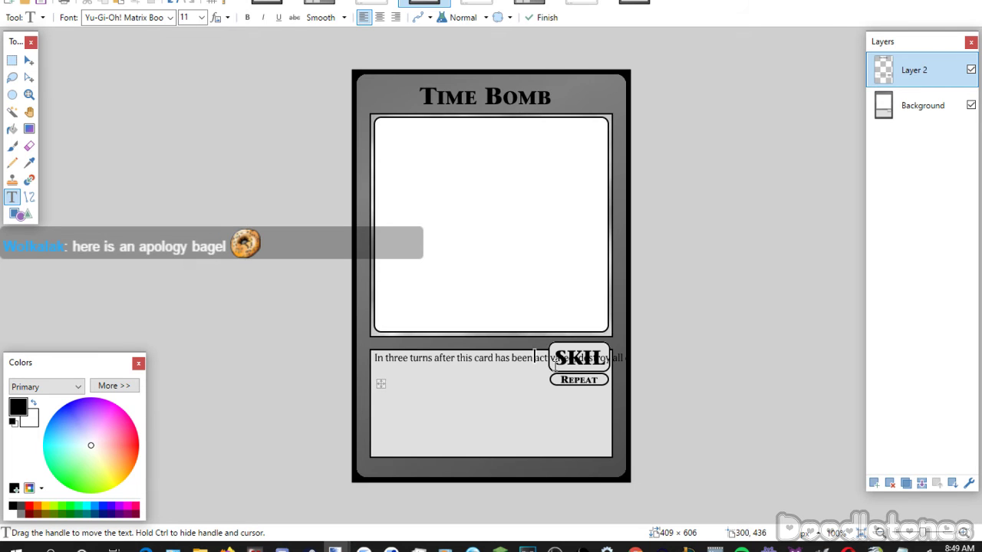
{"action": "key", "text": "Return"}
{"action": "left_click", "coordinate": [542, 371]}
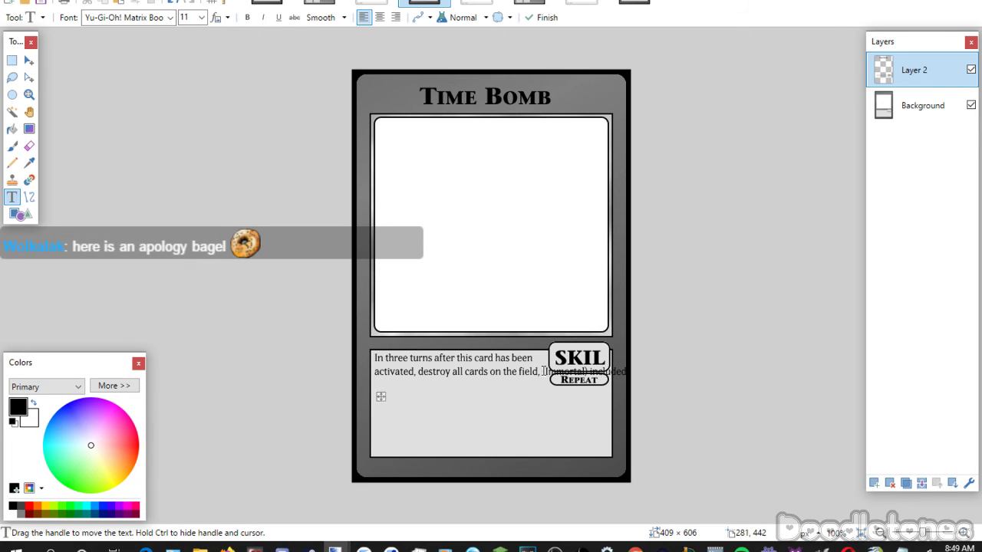
{"action": "key", "text": "Return"}
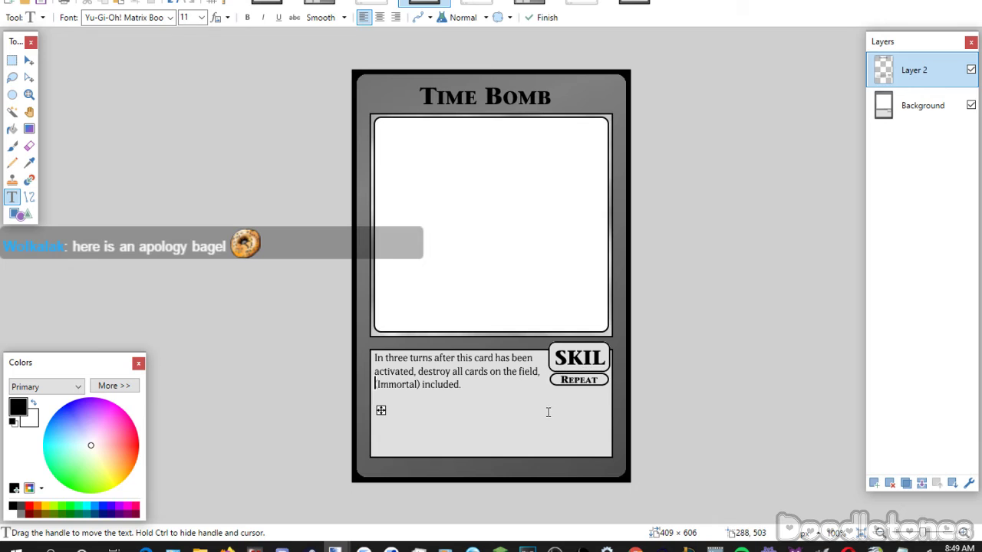
{"action": "left_click_drag", "start_coordinate": [379, 412], "coordinate": [380, 412]}
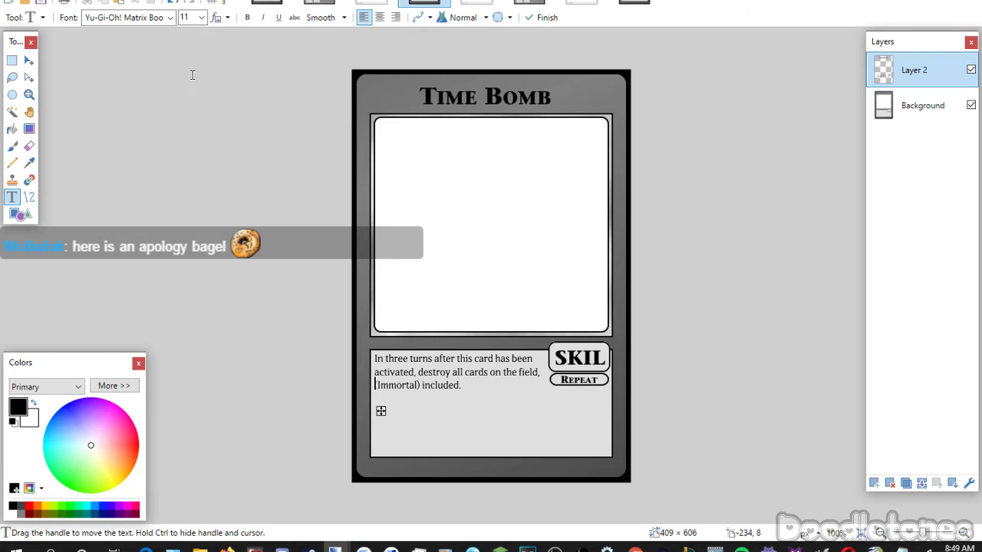
{"action": "left_click", "coordinate": [12, 60]}
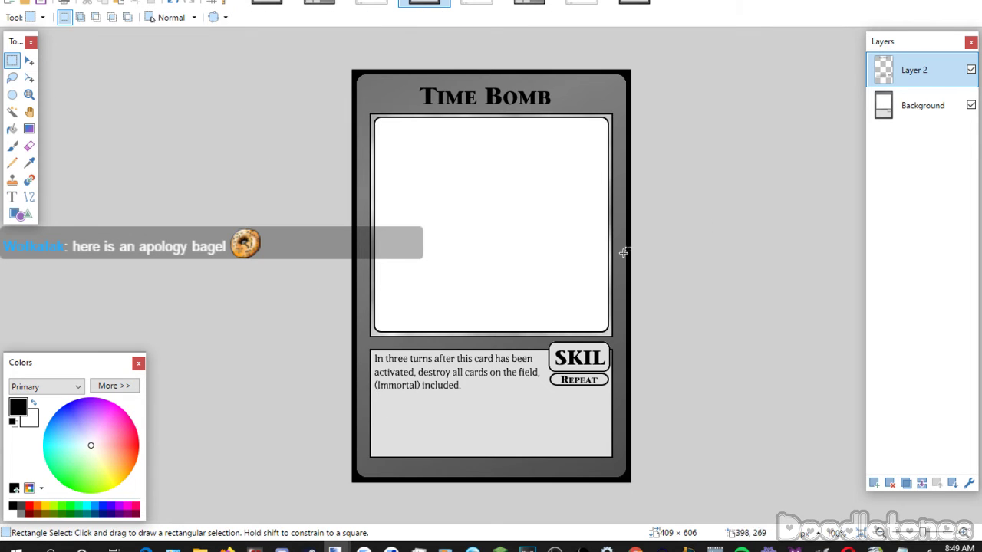
{"action": "left_click", "coordinate": [922, 482]}
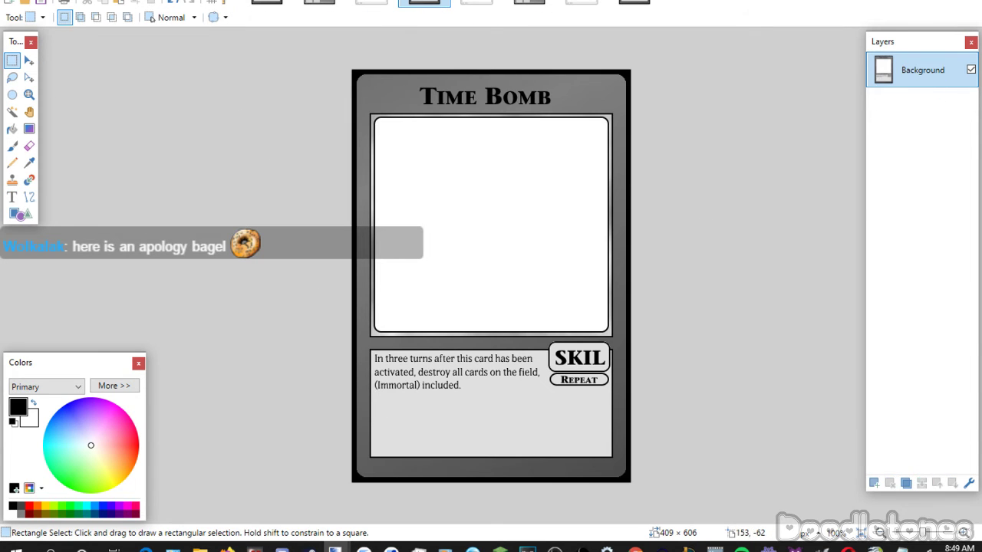
Close the old Time Bomb card, then save and close the new Time Bomb image with the offered settings.
{"action": "left_click", "coordinate": [371, 2]}
{"action": "key", "text": "ctrl+w"}
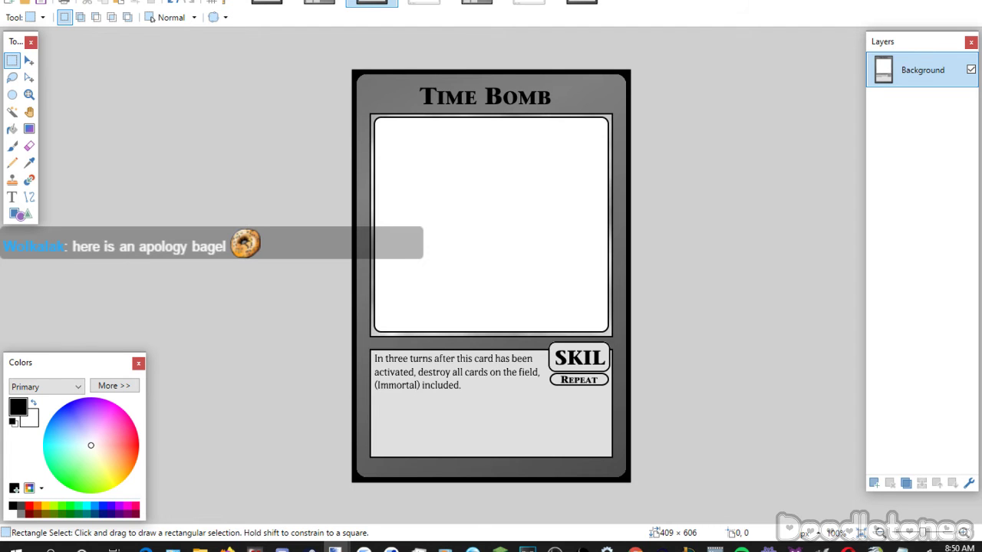
{"action": "key", "text": "ctrl+w"}
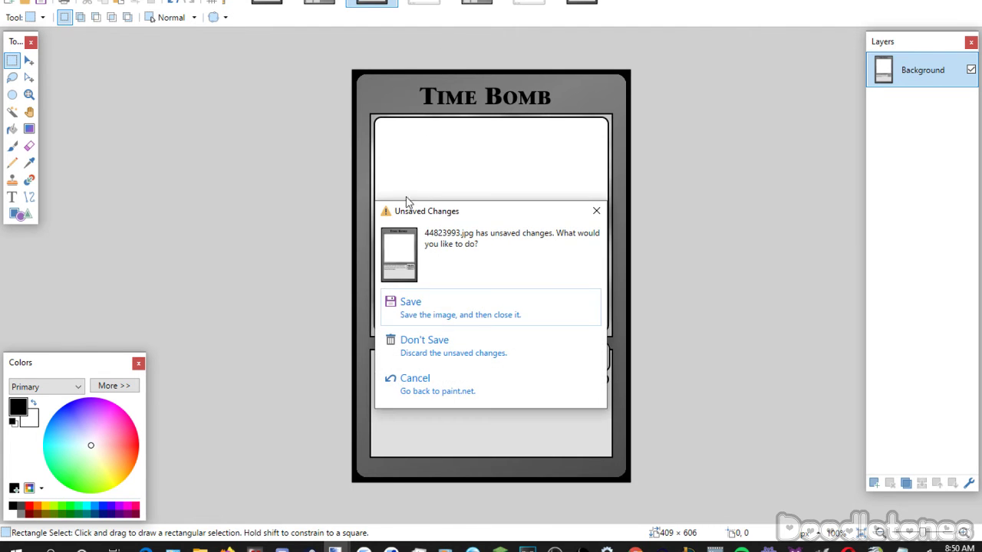
{"action": "left_click", "coordinate": [399, 310]}
{"action": "left_click", "coordinate": [515, 437]}
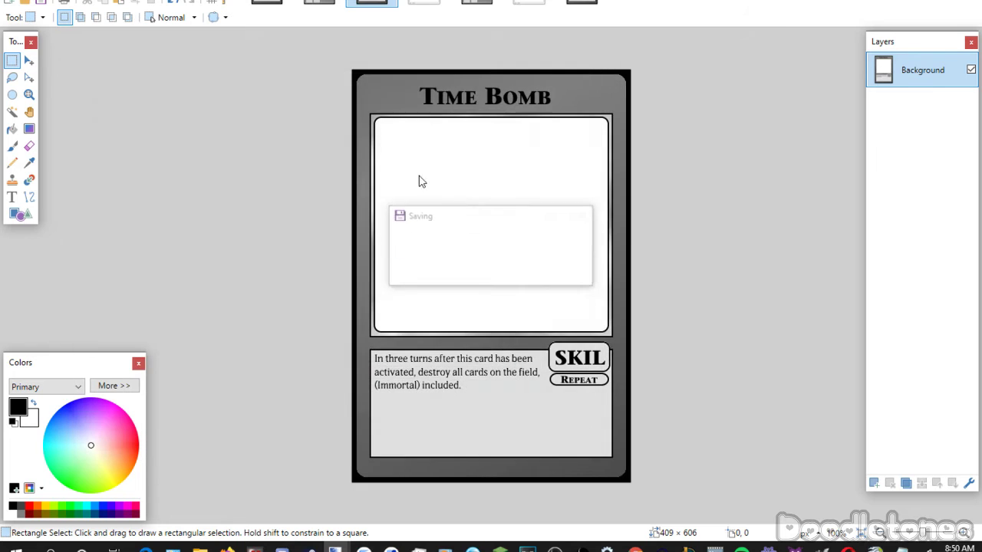
Close the finished Time Bomb card and open the old "The Borg" card beside the blank fighter template.
{"action": "key", "text": "ctrl+w"}
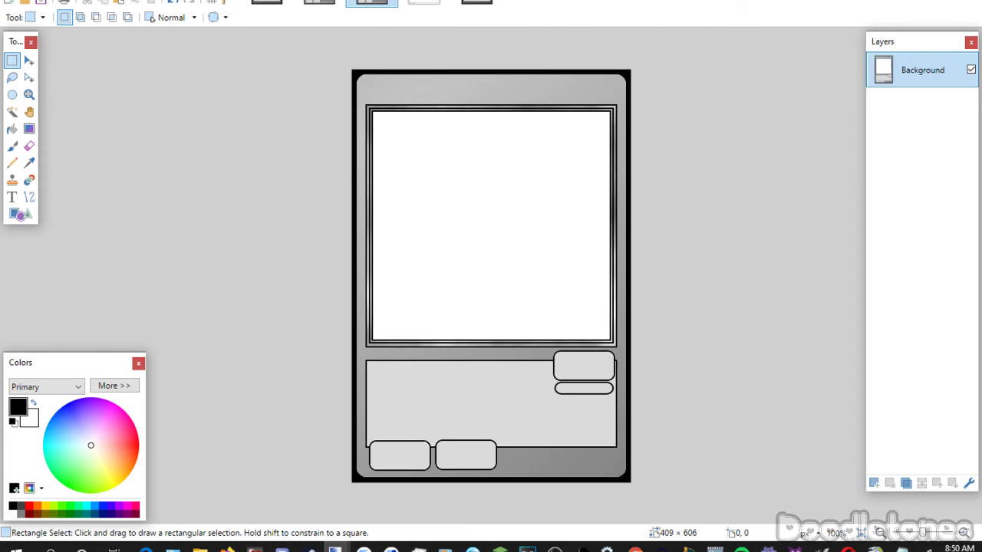
{"action": "left_click", "coordinate": [424, 3]}
{"action": "left_click", "coordinate": [372, 3]}
{"action": "key", "text": "alt+Tab"}
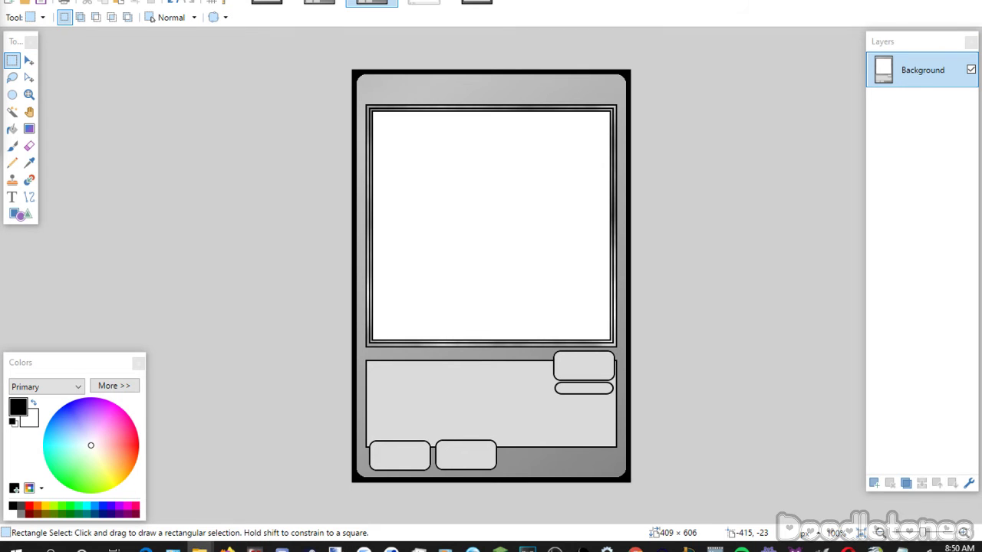
{"action": "mouse_move", "coordinate": [92, 125]}
{"action": "left_mouse_down"}
{"action": "mouse_move", "coordinate": [292, 151]}
{"action": "mouse_move", "coordinate": [438, 268]}
{"action": "left_mouse_up"}
{"action": "left_click", "coordinate": [438, 268]}
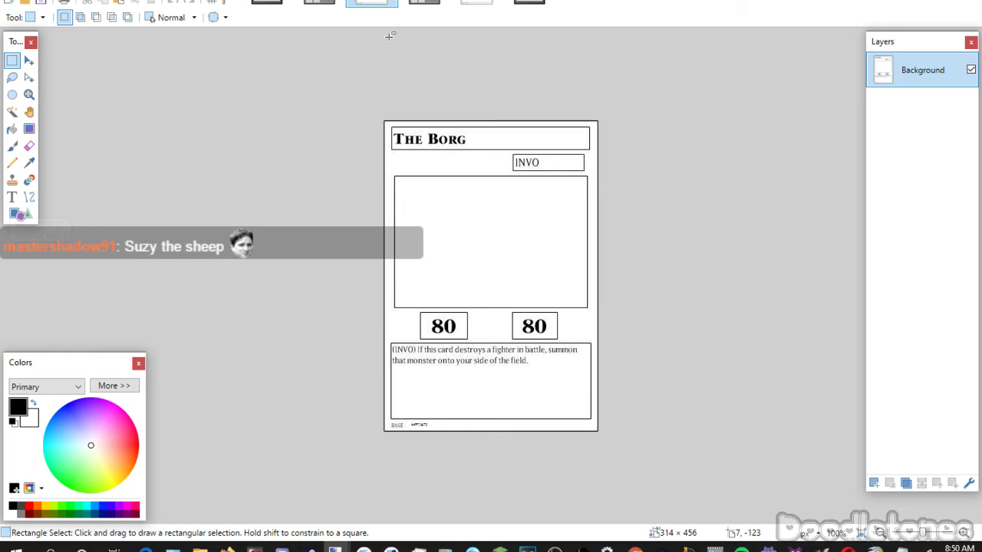
Paste the title "The Borg" in Yu-Gi-Oh!ITCStoneSerifSmallCaps at size 26 and centre it in the fighter template's header.
{"action": "left_click", "coordinate": [424, 3]}
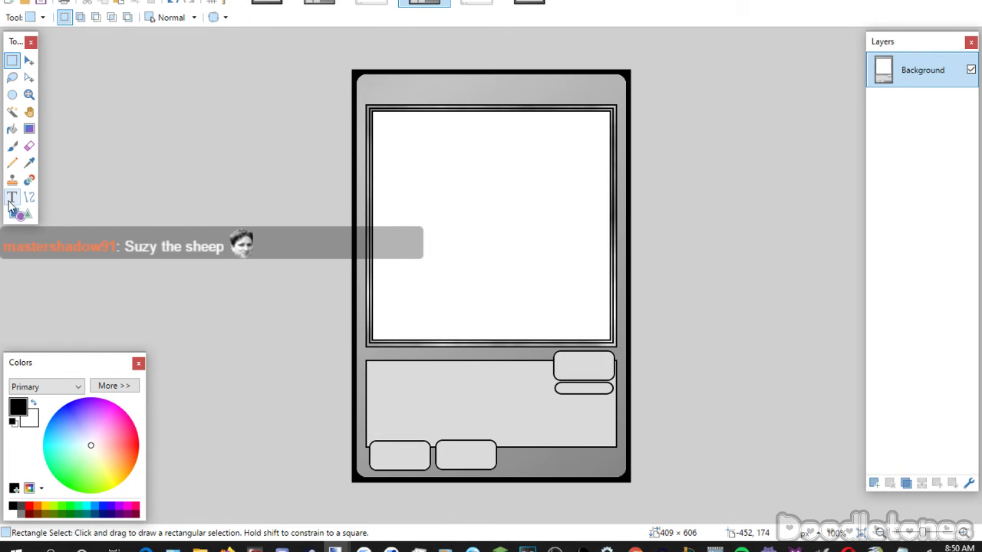
{"action": "left_click", "coordinate": [11, 199]}
{"action": "left_click", "coordinate": [169, 17]}
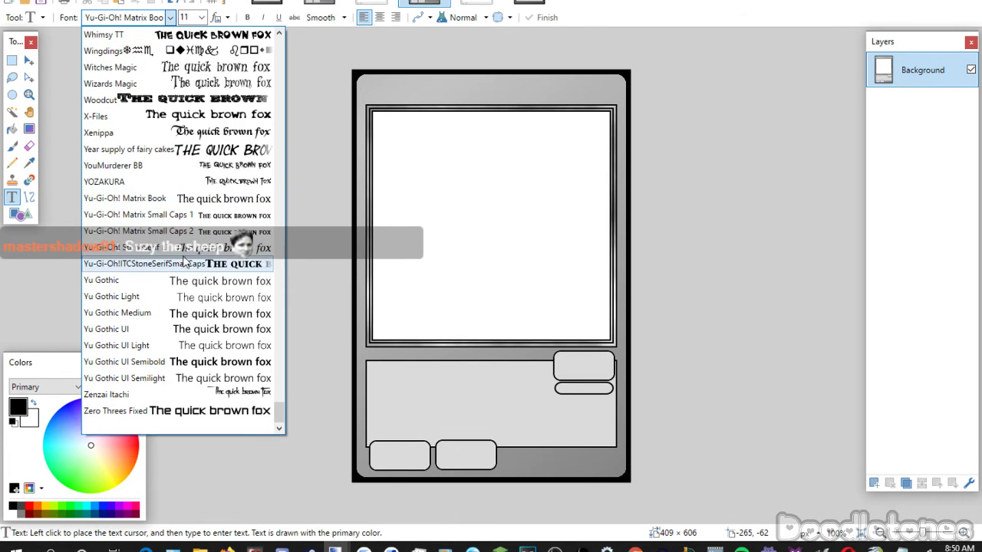
{"action": "left_click", "coordinate": [184, 263]}
{"action": "left_click", "coordinate": [201, 17]}
{"action": "left_click", "coordinate": [183, 144]}
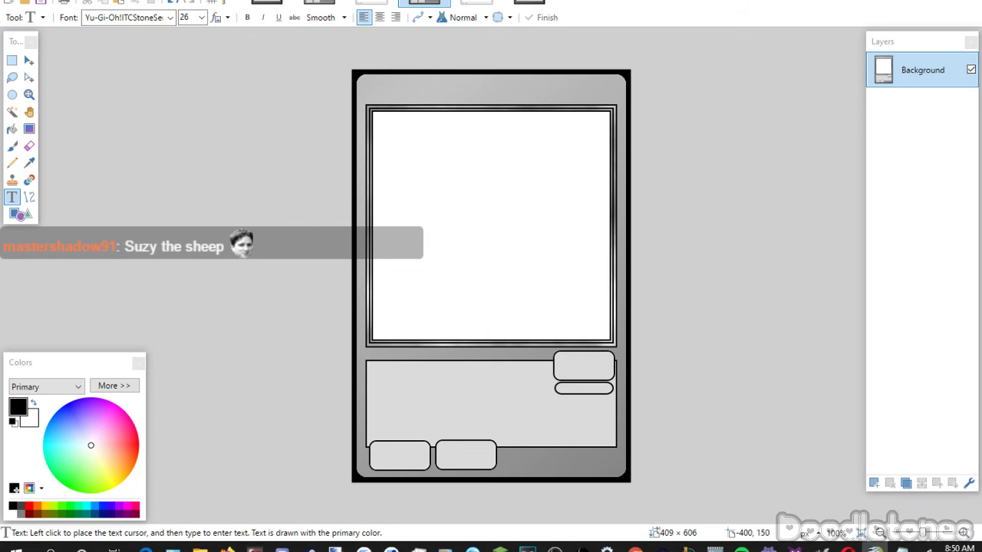
{"action": "left_click", "coordinate": [438, 95]}
{"action": "type", "text": "The Borg"}
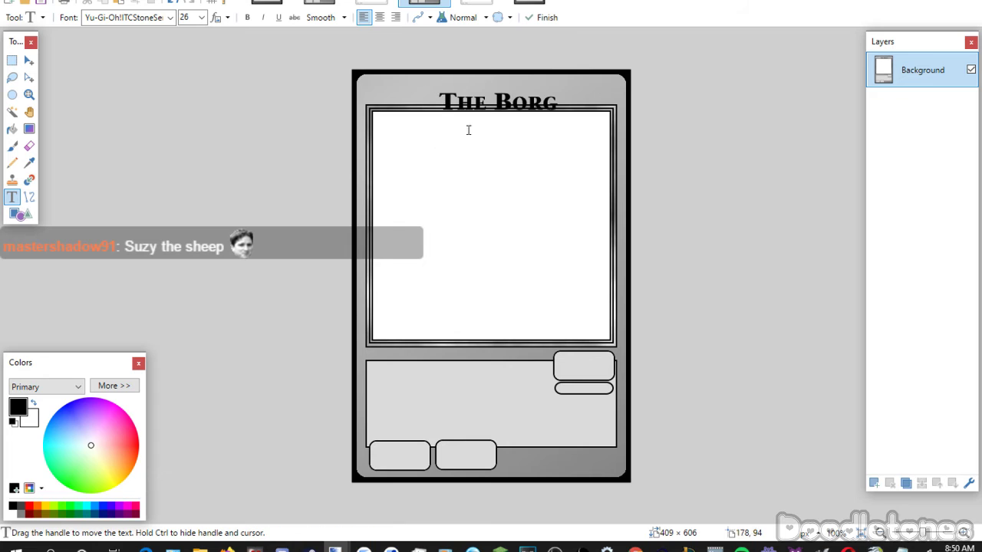
{"action": "key", "text": "Return"}
{"action": "left_click_drag", "start_coordinate": [448, 156], "coordinate": [436, 150]}
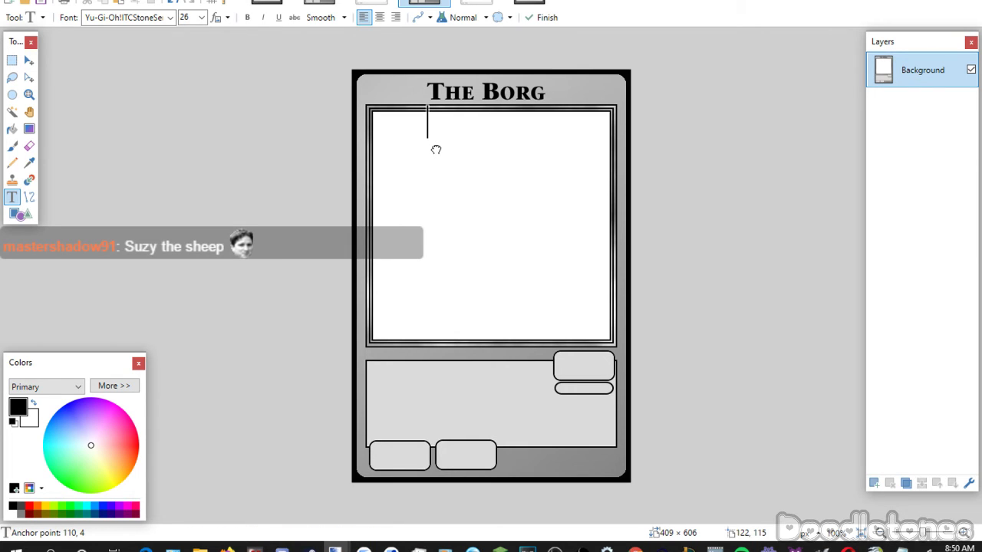
Add the type label "INVO" at size 20 and fit it in the larger box at the effect box's upper-right corner.
{"action": "left_click", "coordinate": [563, 355]}
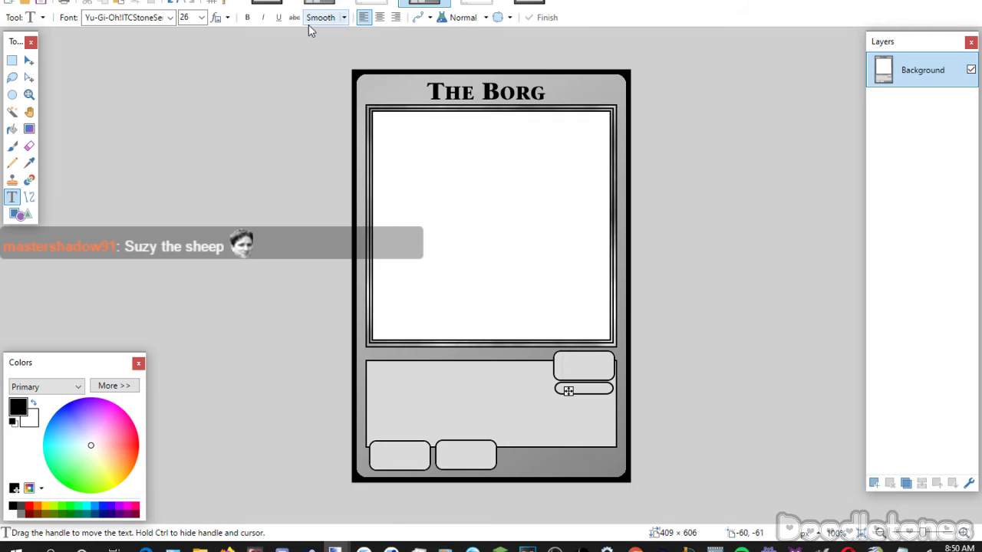
{"action": "scroll", "coordinate": [202, 23], "scroll_direction": "up", "scroll_amount": 2}
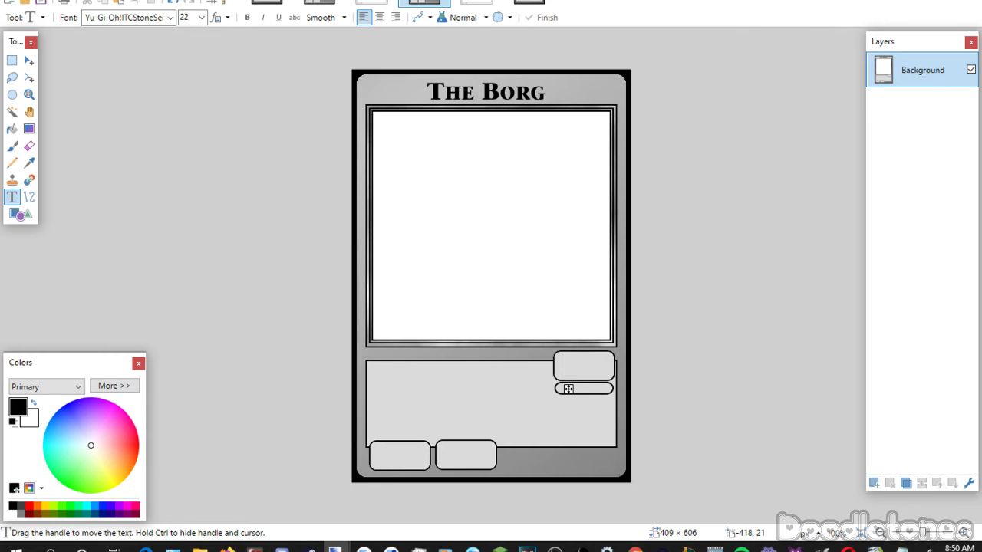
{"action": "type", "text": "IVO"}
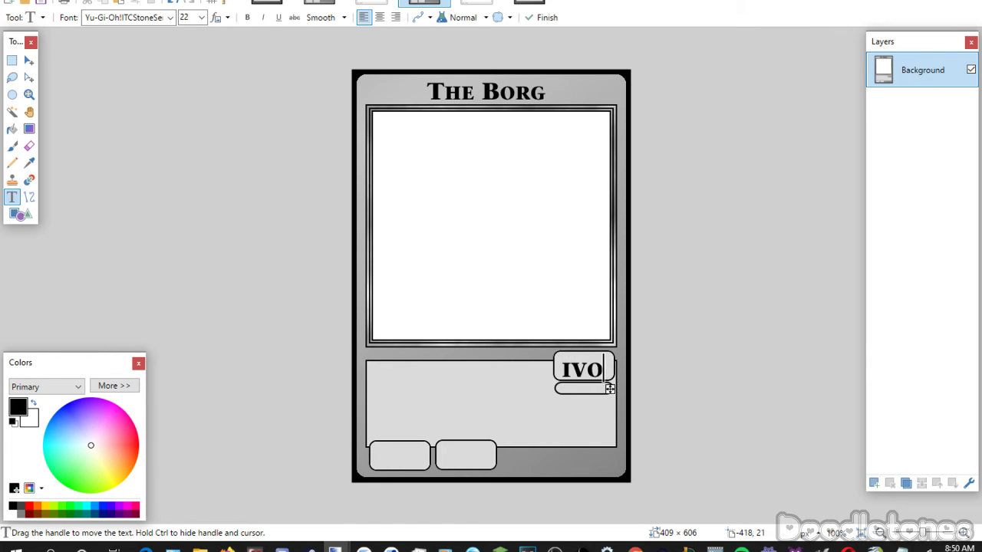
{"action": "key", "text": "BackSpace"}
{"action": "key", "text": "BackSpace"}
{"action": "type", "text": "NVO"}
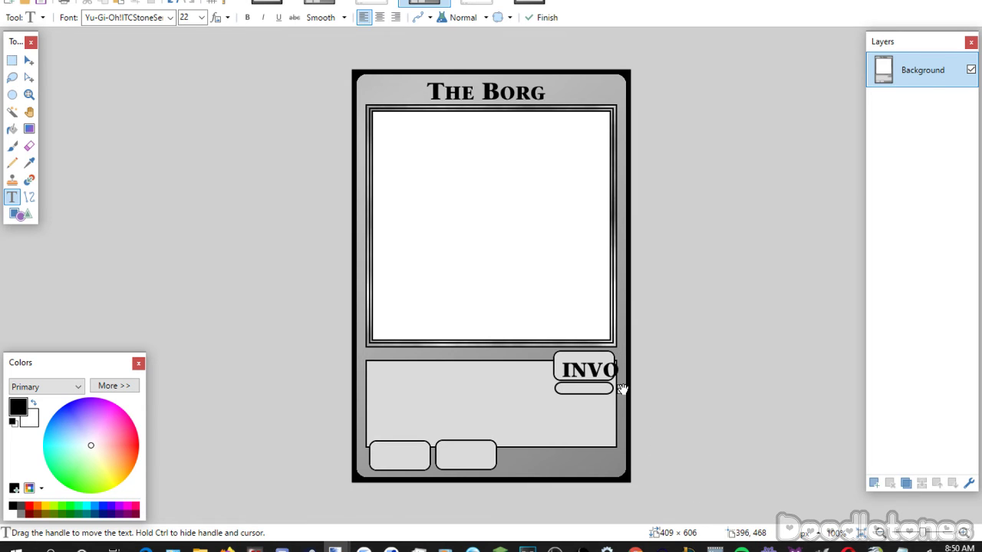
{"action": "left_click_drag", "start_coordinate": [622, 390], "coordinate": [615, 387]}
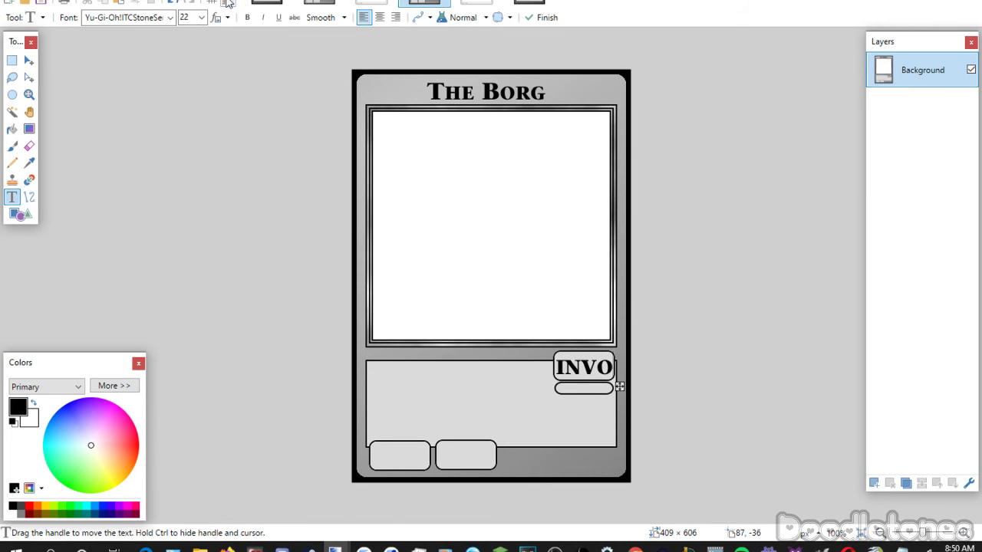
{"action": "scroll", "coordinate": [201, 22], "scroll_direction": "up", "scroll_amount": 1}
{"action": "left_click_drag", "start_coordinate": [615, 385], "coordinate": [621, 389]}
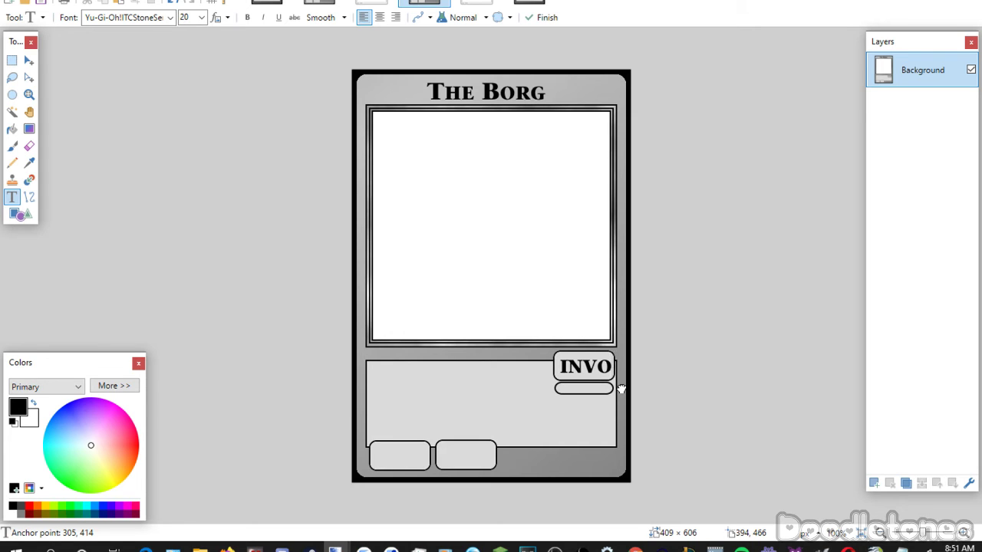
{"action": "left_click_drag", "start_coordinate": [621, 389], "coordinate": [620, 389]}
Add the stat "80" at size 28 in each of the two boxes along the card's lower edge.
{"action": "left_click", "coordinate": [465, 399]}
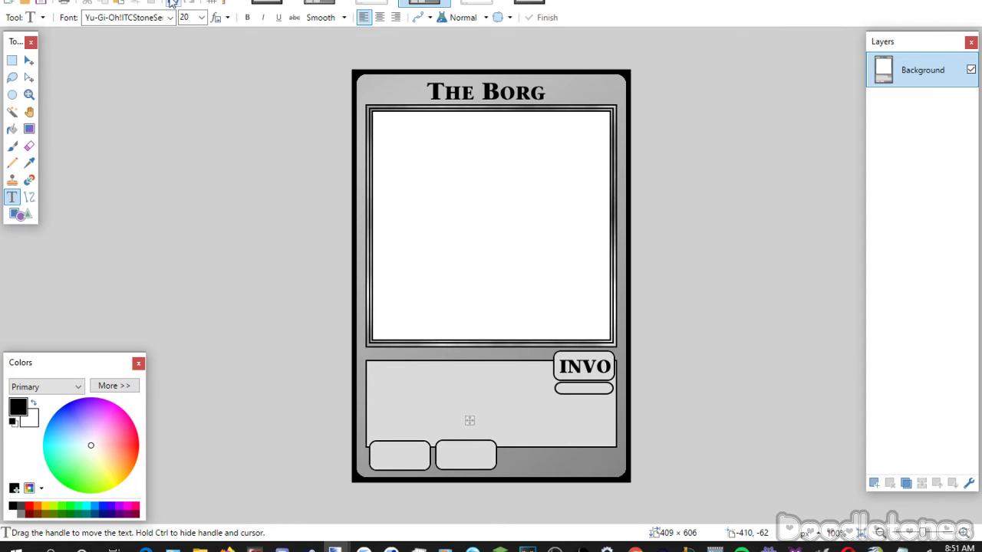
{"action": "scroll", "coordinate": [200, 18], "scroll_direction": "down", "scroll_amount": 3}
{"action": "scroll", "coordinate": [200, 18], "scroll_direction": "down", "scroll_amount": 1}
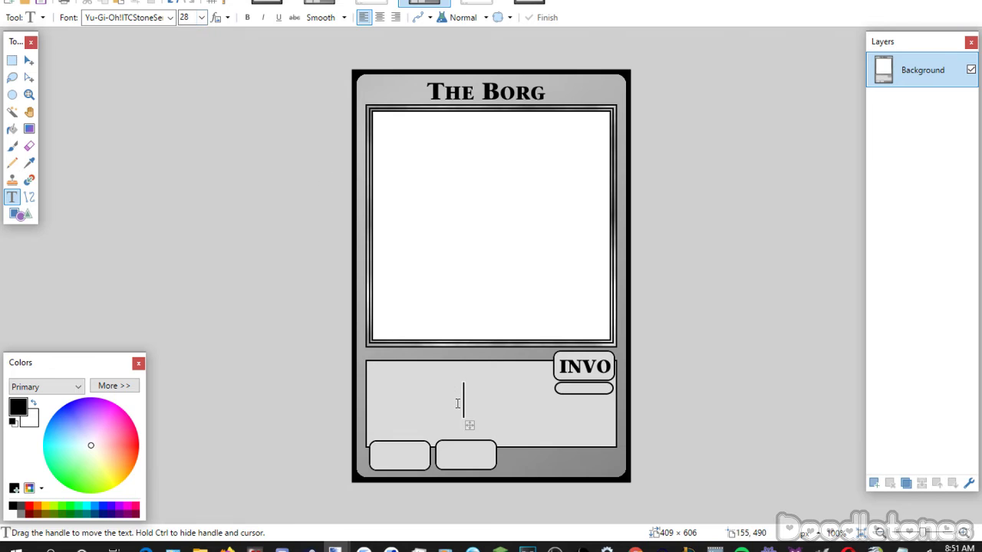
{"action": "left_click_drag", "start_coordinate": [469, 424], "coordinate": [393, 485]}
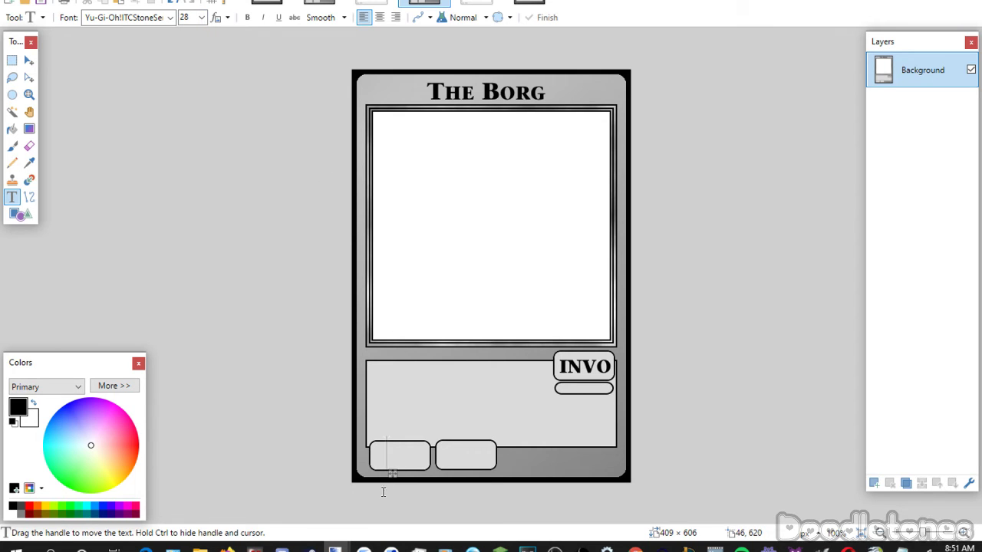
{"action": "type", "text": "80"}
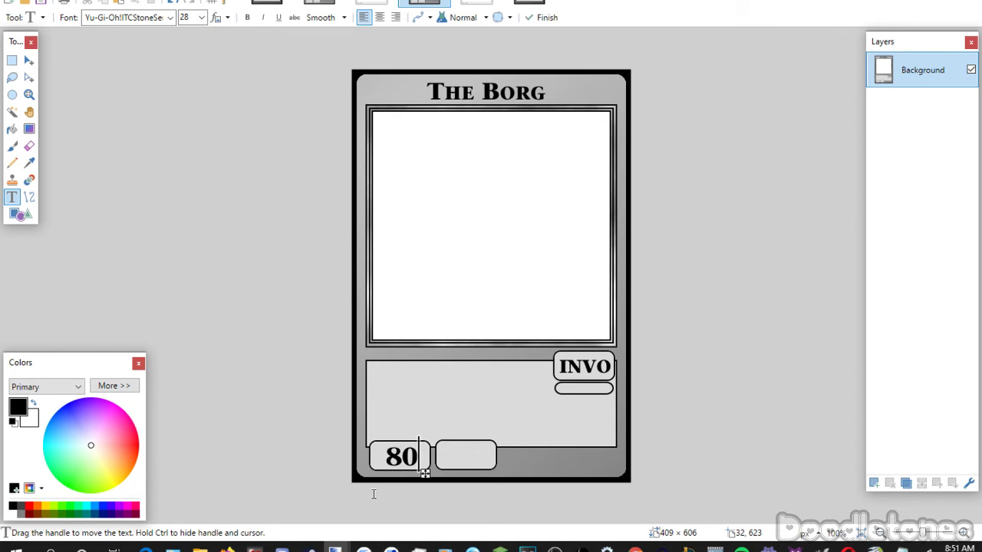
{"action": "left_click", "coordinate": [476, 437]}
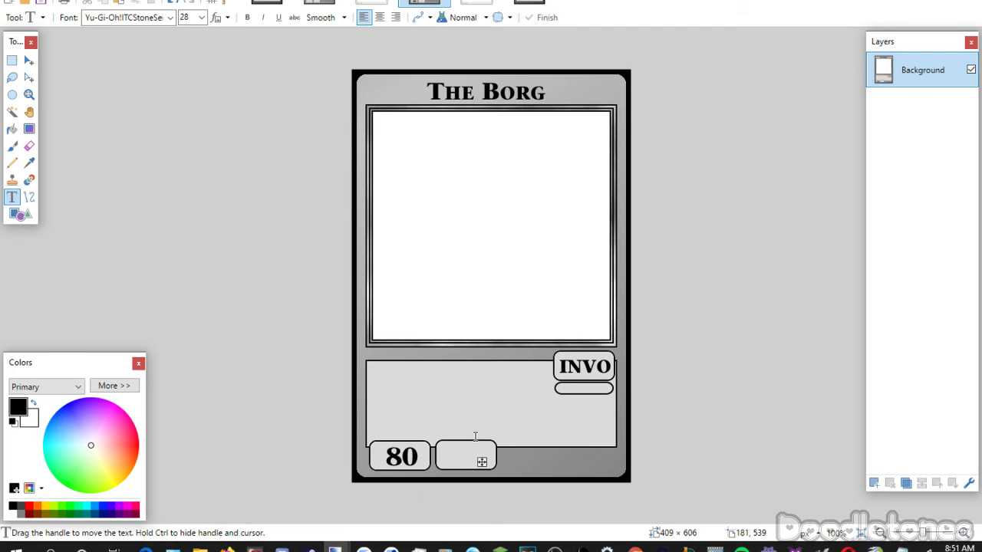
{"action": "type", "text": "80"}
{"action": "left_click_drag", "start_coordinate": [511, 462], "coordinate": [487, 480]}
Paste The Borg's effect text in Yu-Gi-Oh! Matrix Book at size 11 and align it with the effect box's upper-left corner.
{"action": "key", "text": "alt+Tab"}
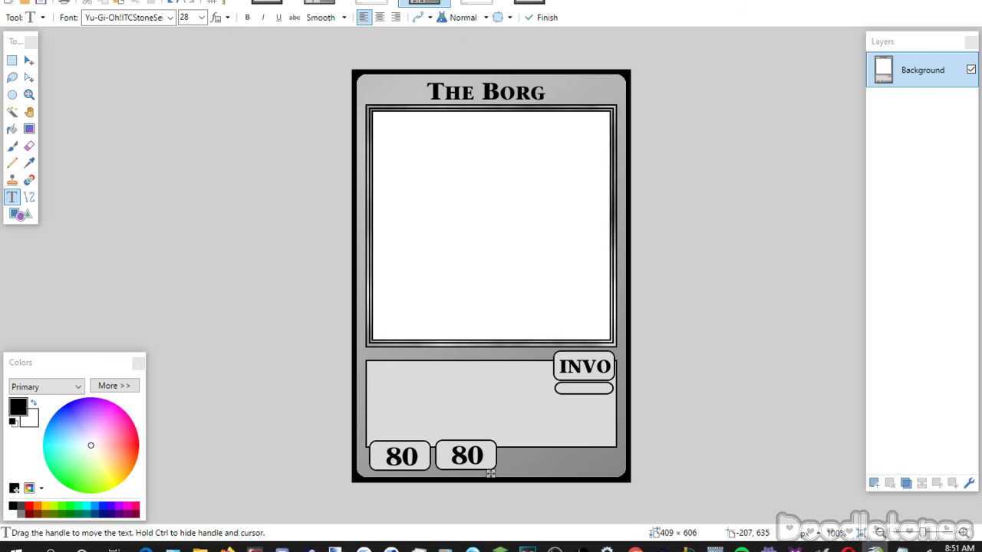
{"action": "left_click", "coordinate": [390, 388]}
{"action": "left_click", "coordinate": [170, 17]}
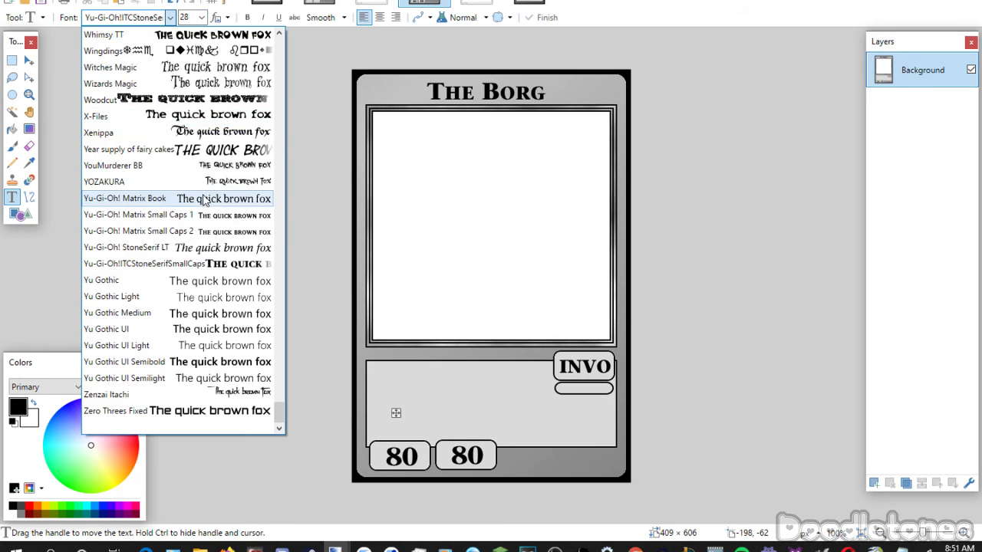
{"action": "left_click", "coordinate": [206, 198]}
{"action": "scroll", "coordinate": [202, 21], "scroll_direction": "up", "scroll_amount": 7}
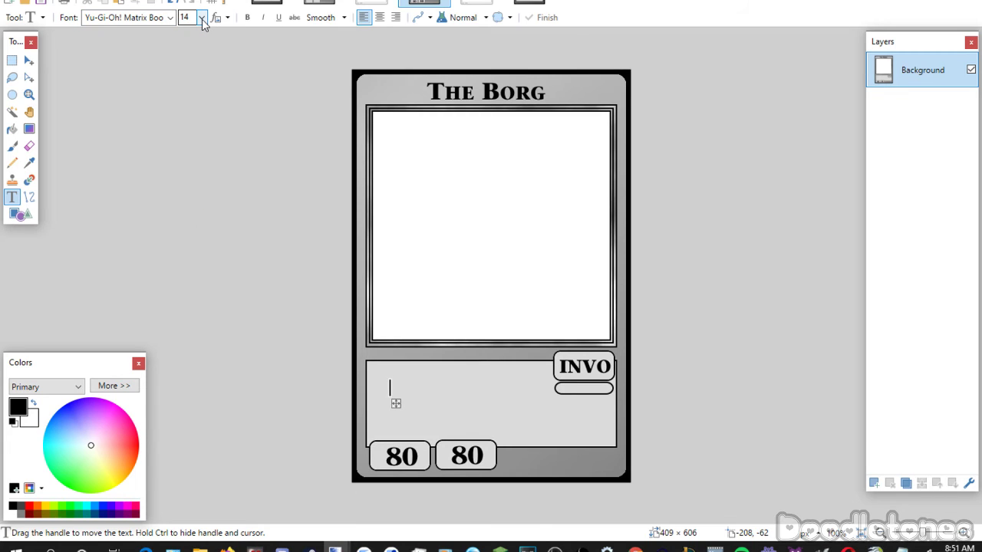
{"action": "key", "text": "ctrl+v"}
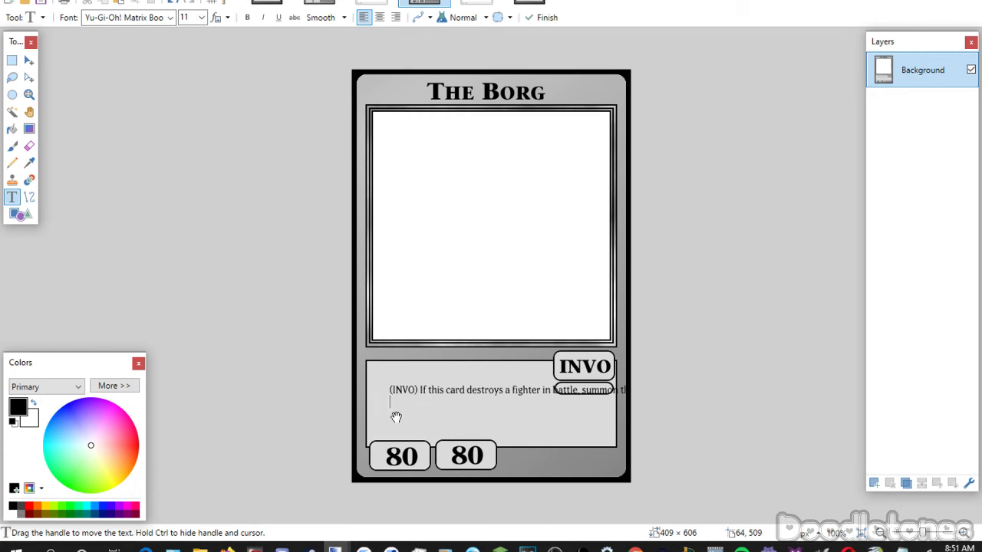
{"action": "key", "text": "Return"}
{"action": "left_click_drag", "start_coordinate": [380, 398], "coordinate": [379, 397]}
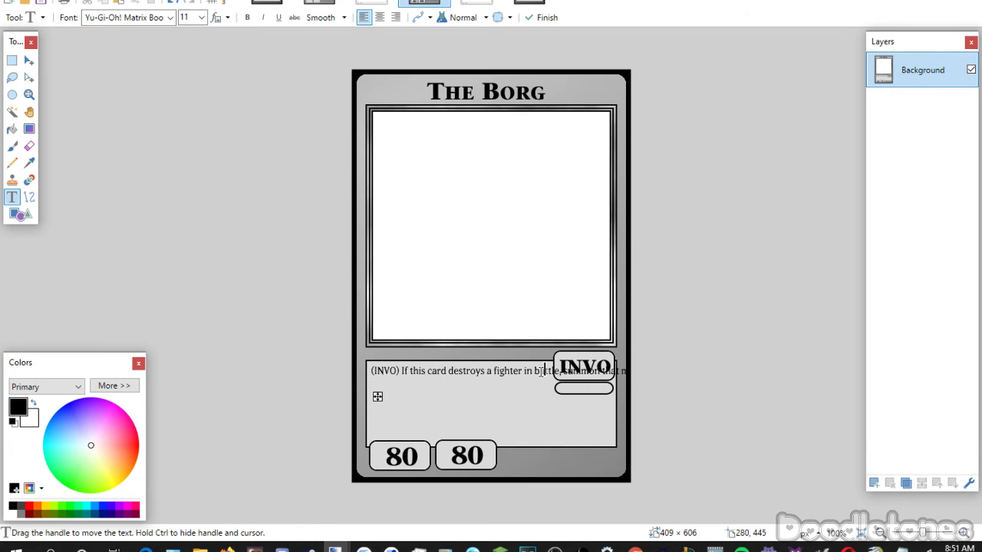
Rewrap the effect text after "a fighter in" and "onto your", nudge it slightly up and left, and finish the text.
{"action": "key", "text": "Return"}
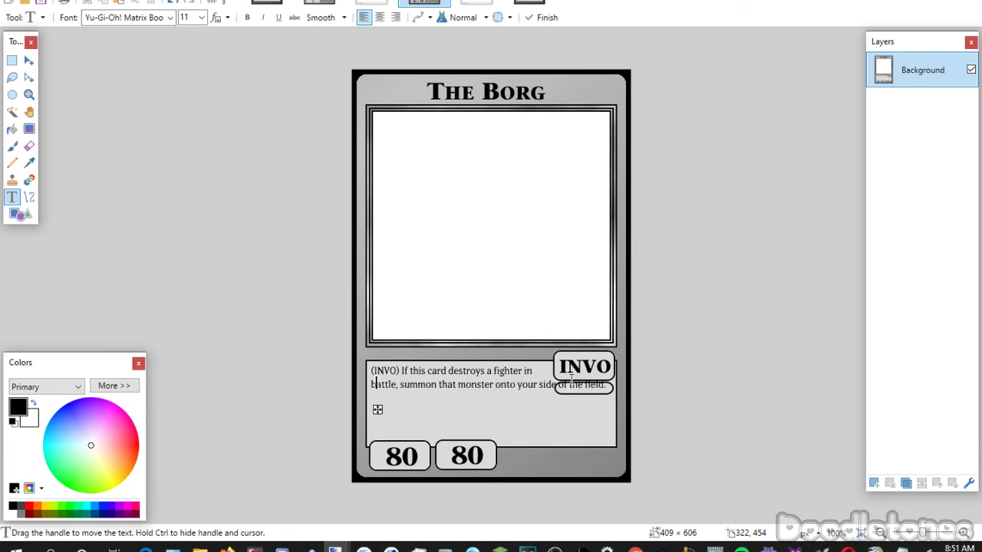
{"action": "key", "text": "Right"}
{"action": "key", "text": "Right"}
{"action": "key", "text": "Right"}
{"action": "key", "text": "Right"}
{"action": "key", "text": "Right"}
{"action": "key", "text": "Right"}
{"action": "key", "text": "Right"}
{"action": "key", "text": "Right"}
{"action": "key", "text": "Right"}
{"action": "key", "text": "Right"}
{"action": "key", "text": "Right"}
{"action": "key", "text": "Right"}
{"action": "key", "text": "Right"}
{"action": "key", "text": "Right"}
{"action": "key", "text": "Right"}
{"action": "key", "text": "Right"}
{"action": "key", "text": "Right"}
{"action": "key", "text": "Right"}
{"action": "key", "text": "Right"}
{"action": "key", "text": "Right"}
{"action": "key", "text": "Return"}
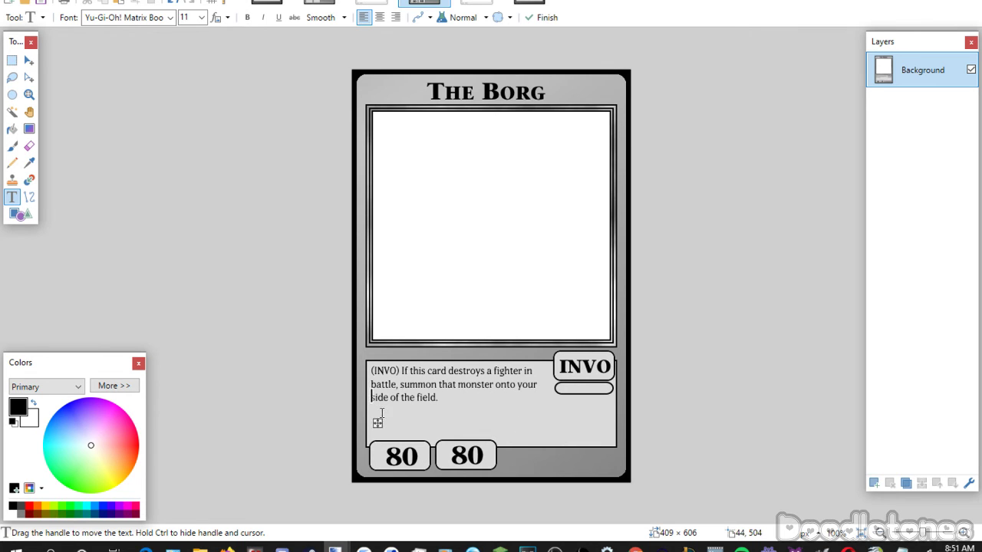
{"action": "left_click_drag", "start_coordinate": [379, 427], "coordinate": [376, 424]}
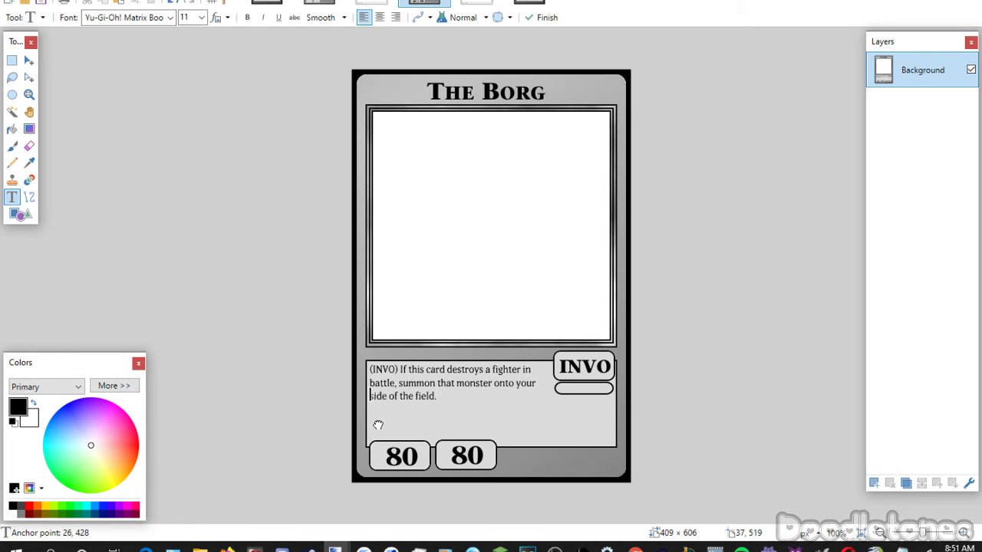
{"action": "left_click", "coordinate": [12, 60]}
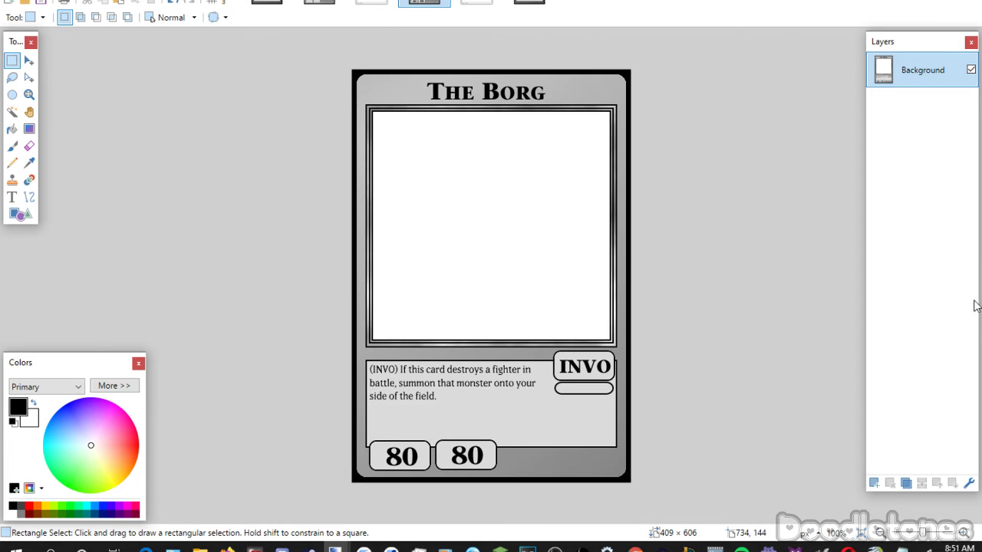
Save and close the new The Borg card with the offered settings, and close the old The Borg card.
{"action": "left_click", "coordinate": [466, 3]}
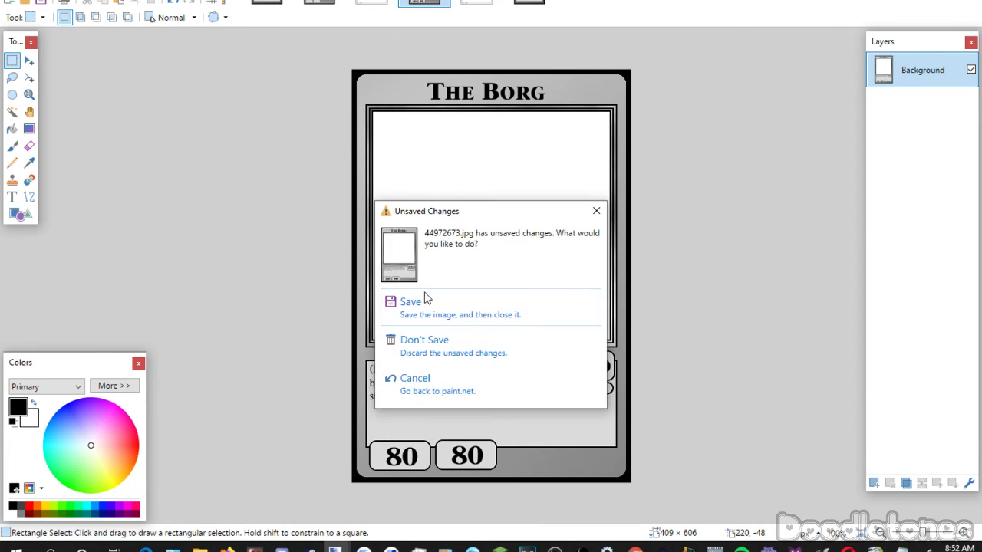
{"action": "left_click", "coordinate": [423, 299]}
{"action": "left_click", "coordinate": [522, 438]}
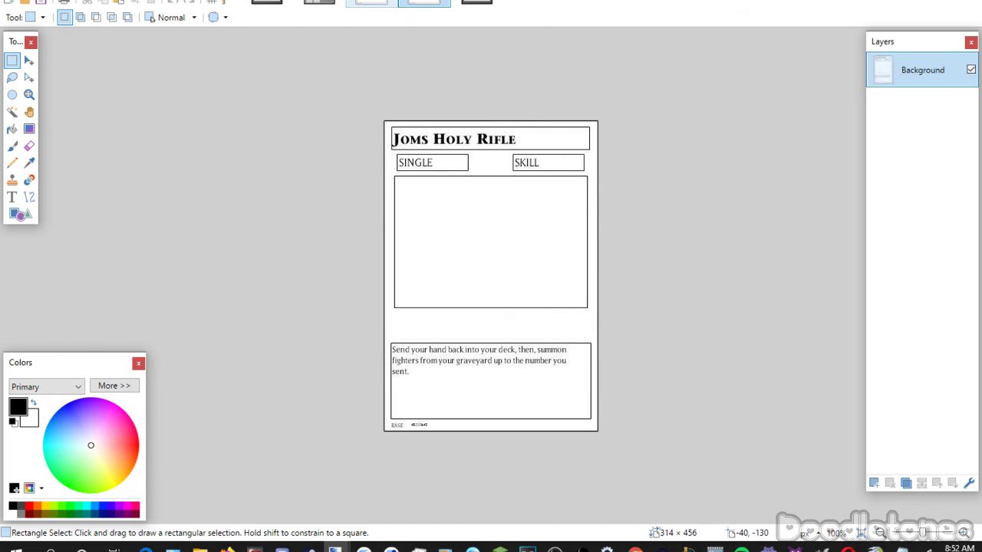
{"action": "left_click", "coordinate": [368, 3]}
{"action": "key", "text": "ctrl+w"}
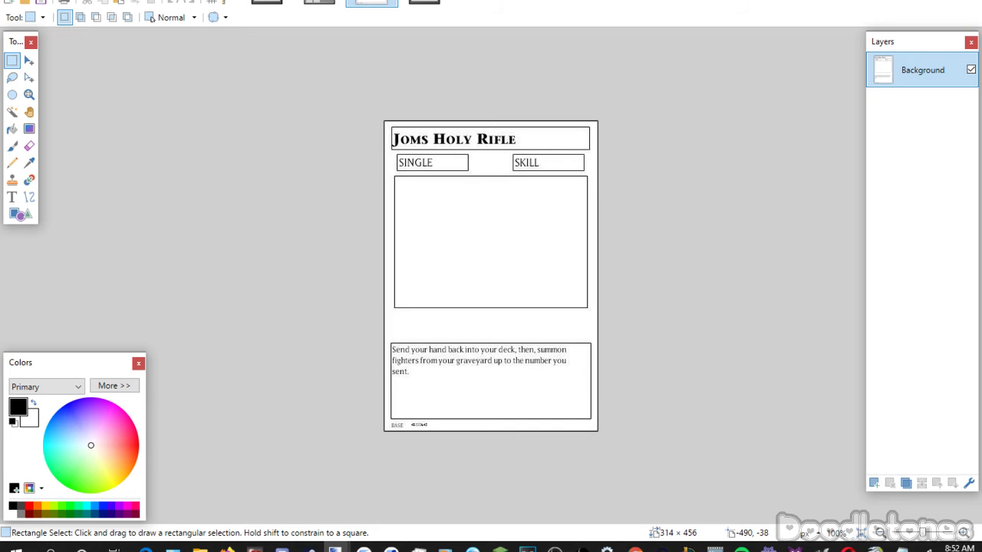
Add the title "Joms Holy Rifle" in the Yu-Gi-Oh! ITC Stone font at size 26 on the new dark grey skill card.
{"action": "key", "text": "alt+Tab"}
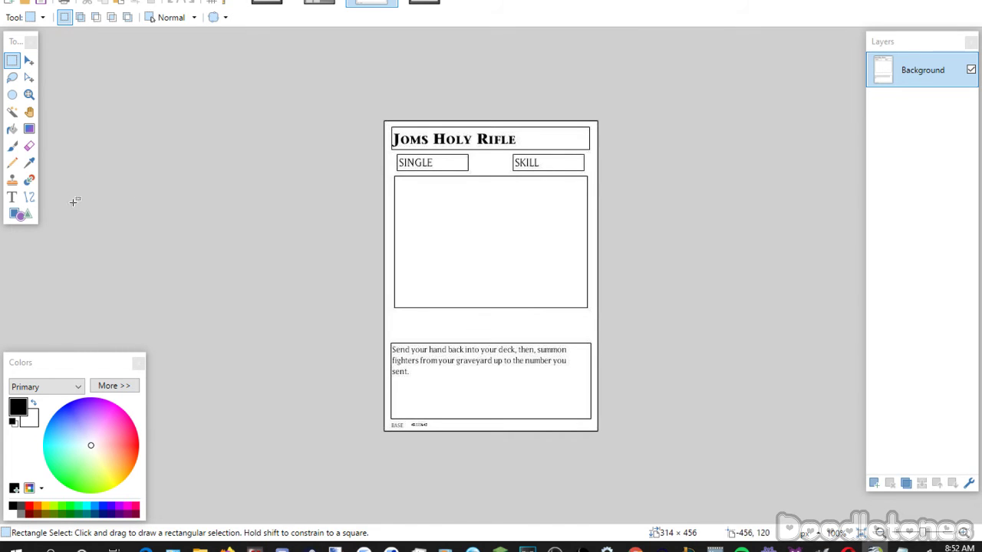
{"action": "left_click", "coordinate": [11, 197]}
{"action": "left_click", "coordinate": [424, 2]}
{"action": "left_click", "coordinate": [445, 92]}
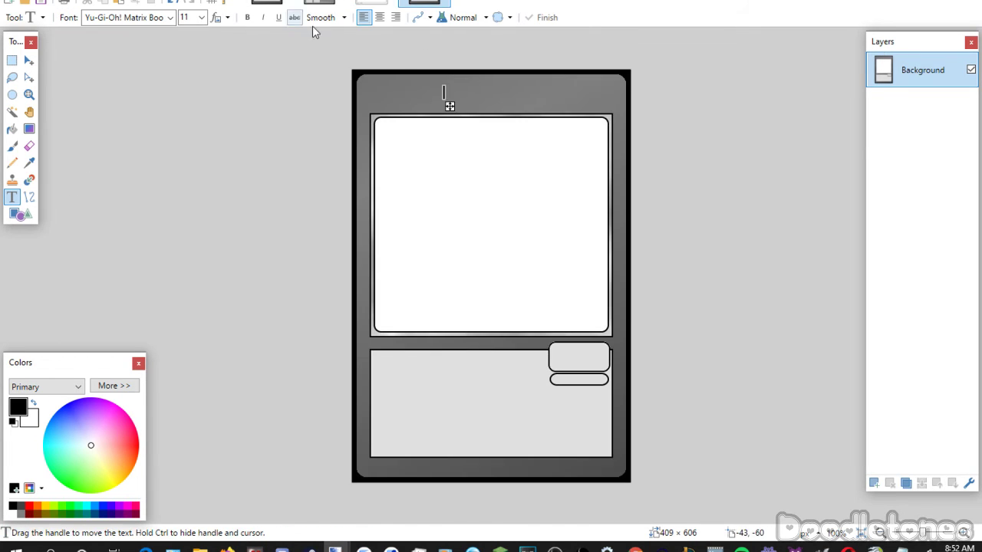
{"action": "left_click", "coordinate": [170, 18]}
{"action": "left_click", "coordinate": [211, 261]}
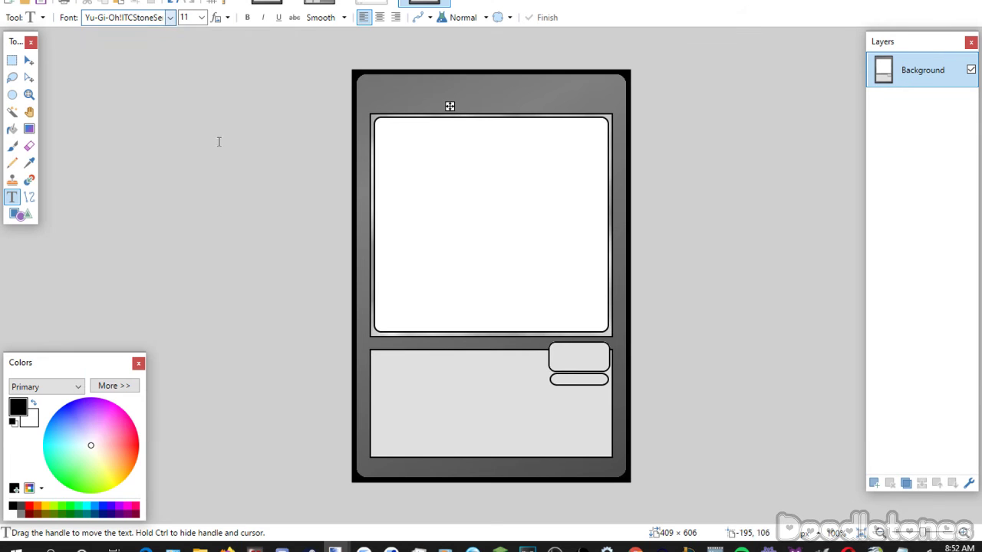
{"action": "left_click", "coordinate": [201, 17]}
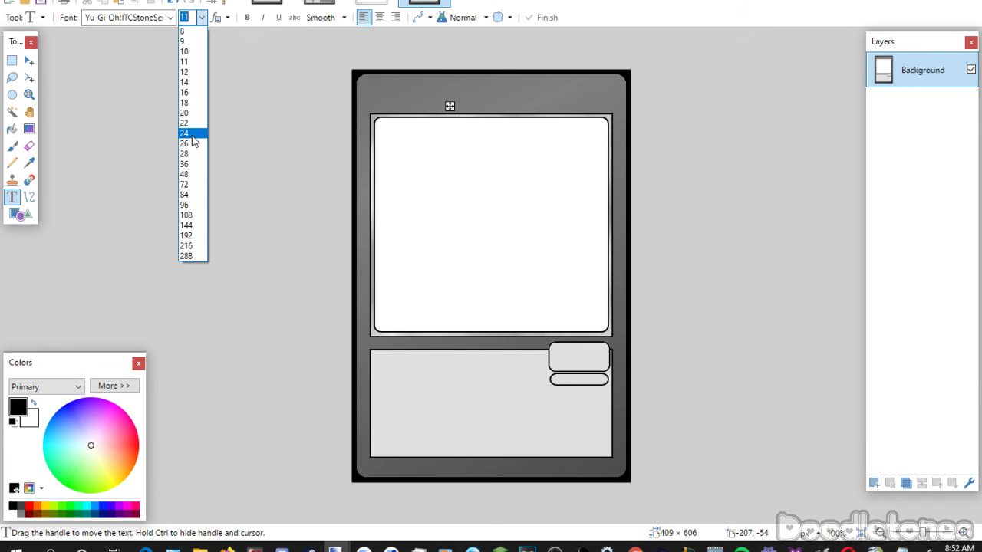
{"action": "left_click", "coordinate": [195, 143]}
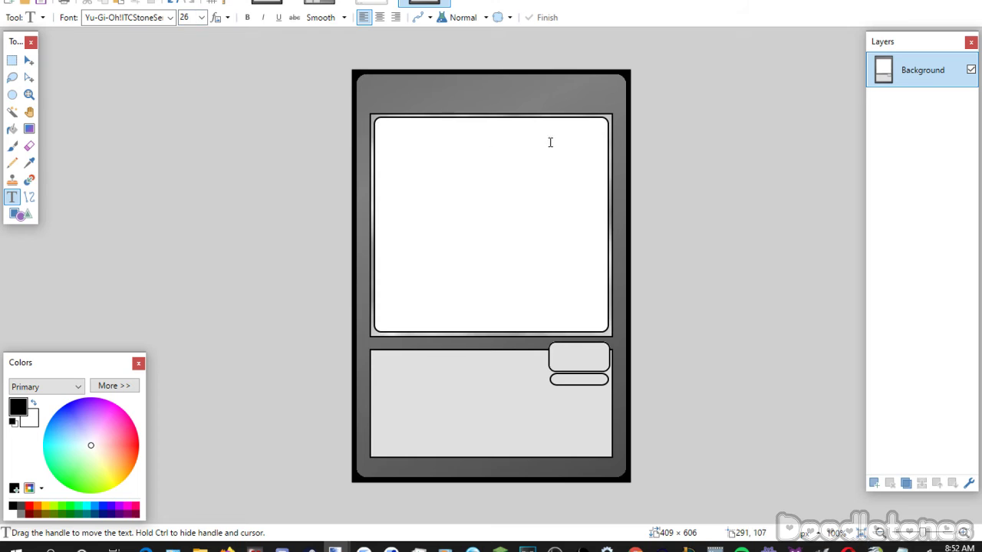
{"action": "type", "text": "Joms Holy Rifle"}
{"action": "left_click_drag", "start_coordinate": [452, 151], "coordinate": [397, 145]}
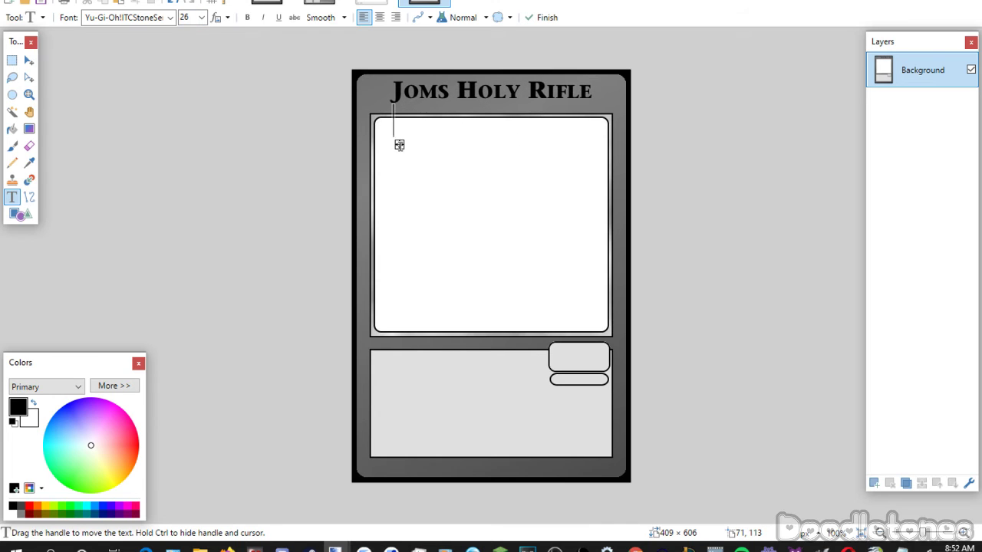
Correct the title to "Jom's Holy Rifle" and centre it in the card's title area.
{"action": "key", "text": "Right"}
{"action": "key", "text": "Right"}
{"action": "type", "text": "'"}
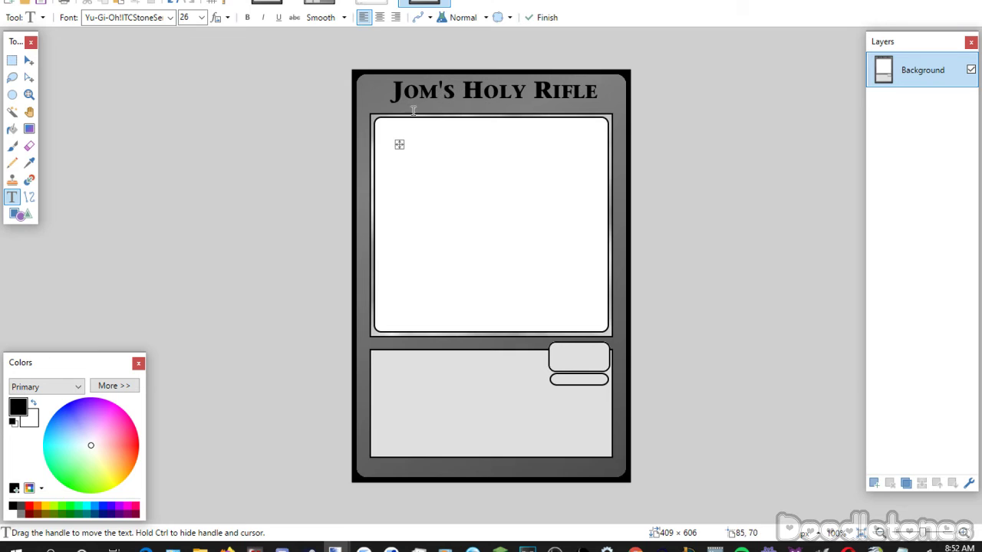
{"action": "left_click_drag", "start_coordinate": [399, 145], "coordinate": [397, 152]}
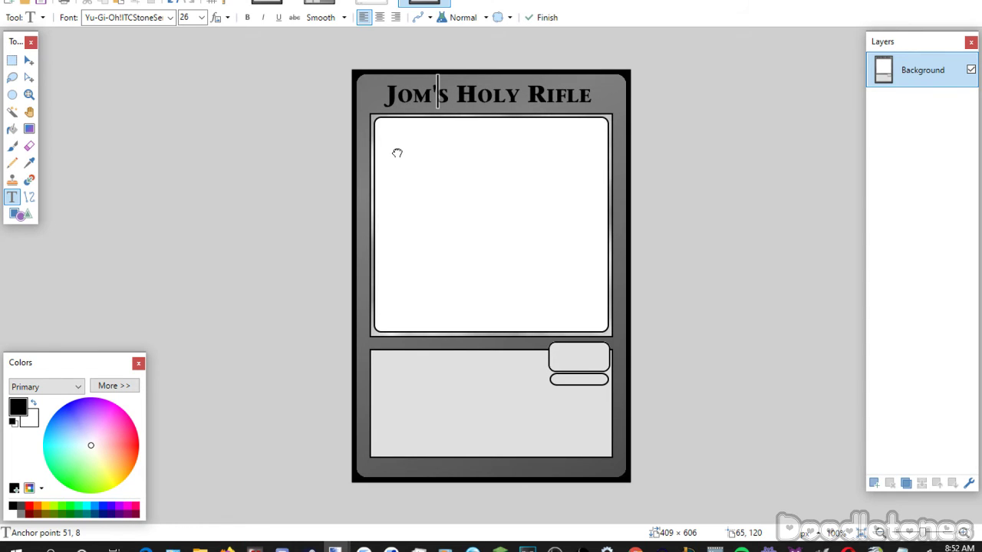
Add the type label "SKIL" at size 22, centred in the larger rounded box over the effect box's upper-right corner.
{"action": "left_click", "coordinate": [440, 338]}
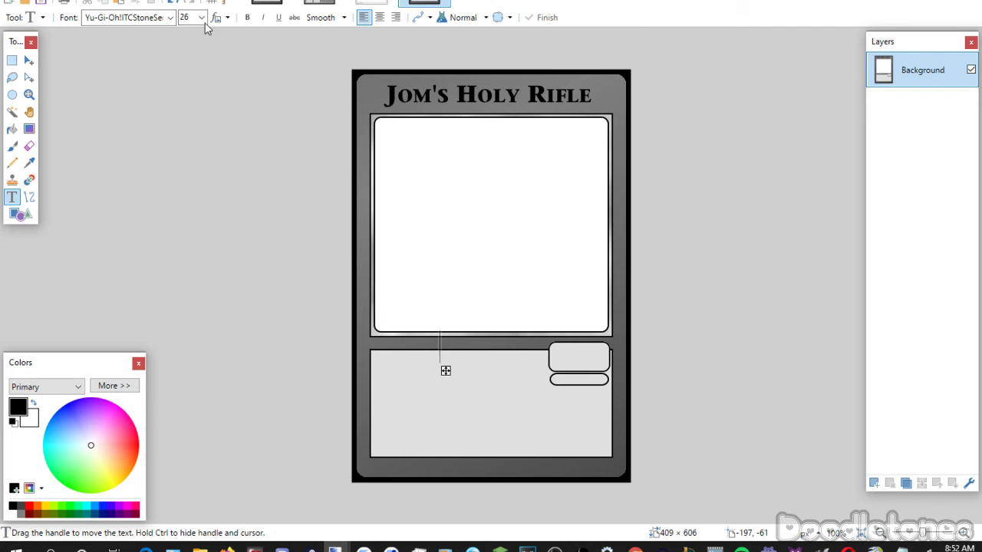
{"action": "scroll", "coordinate": [203, 20], "scroll_direction": "up", "scroll_amount": 2}
{"action": "left_click_drag", "start_coordinate": [446, 368], "coordinate": [567, 375]}
{"action": "type", "text": "SKIL"}
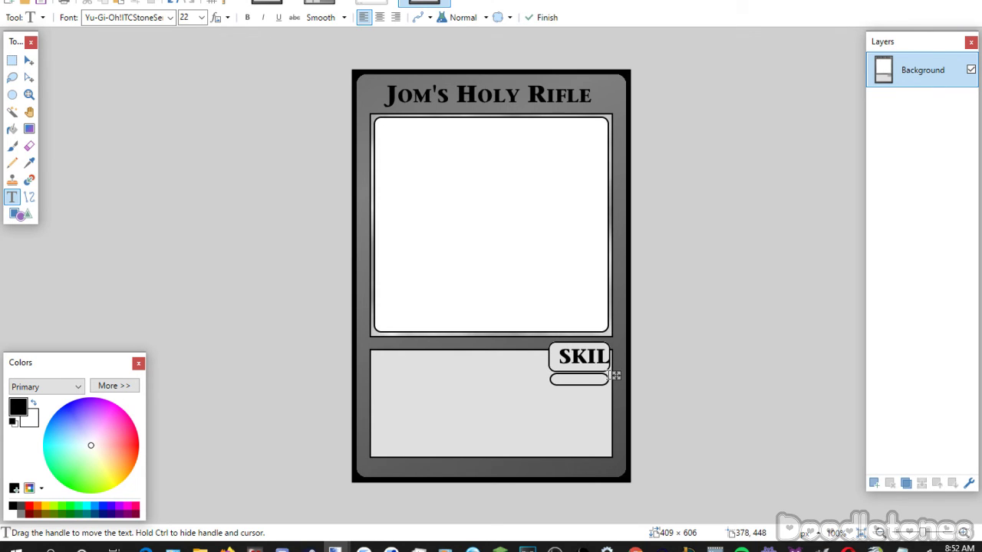
{"action": "left_click_drag", "start_coordinate": [614, 376], "coordinate": [610, 379]}
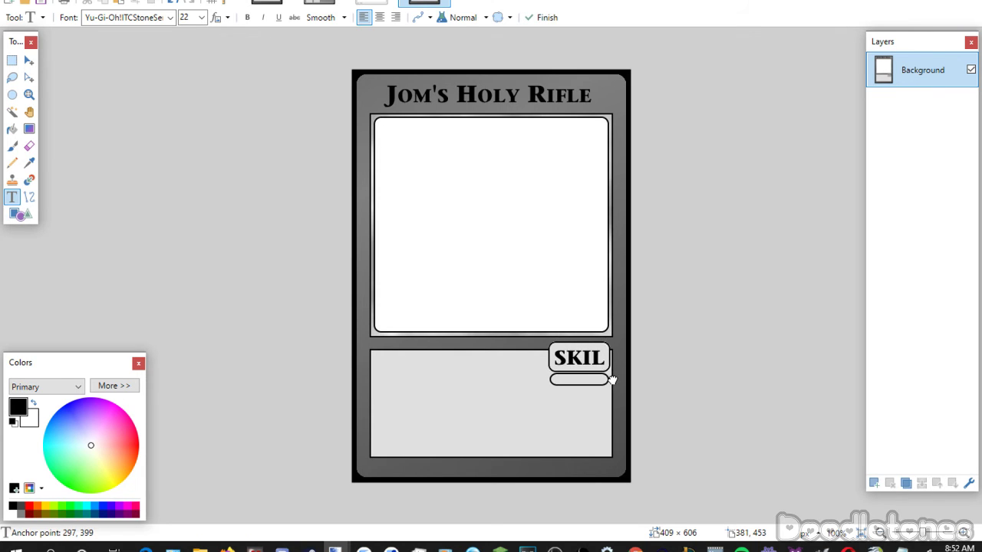
Paste the label "Singular" at size 11 and fit it into the narrow rounded box below "SKIL".
{"action": "left_click", "coordinate": [557, 388]}
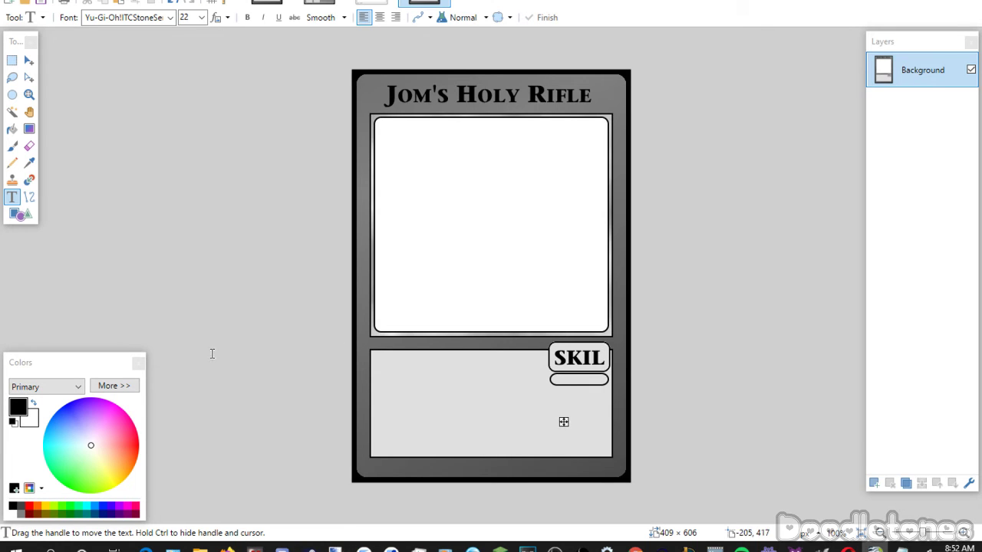
{"action": "left_click", "coordinate": [201, 17]}
{"action": "left_click", "coordinate": [185, 62]}
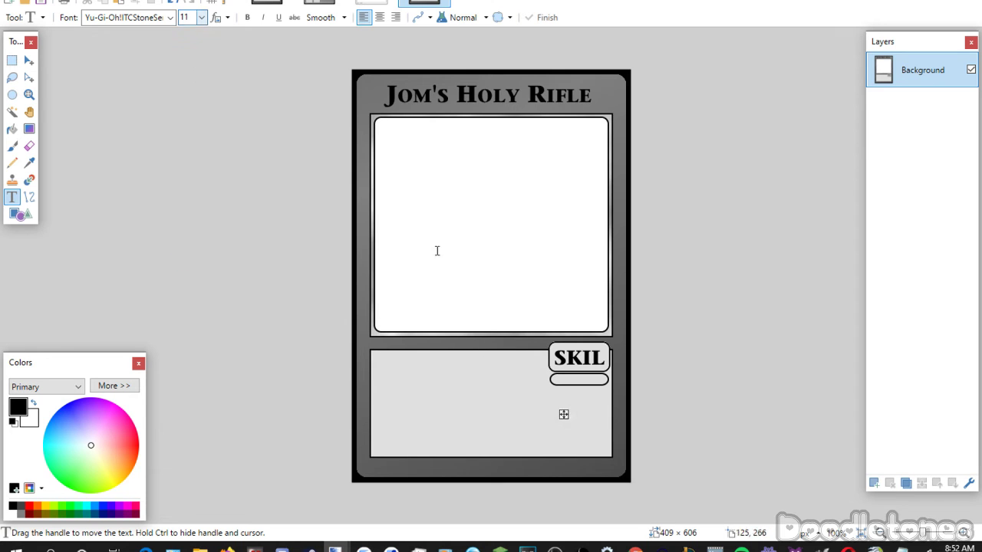
{"action": "type", "text": "Singular"}
{"action": "left_click_drag", "start_coordinate": [563, 425], "coordinate": [560, 406]}
Paste the rifle card's effect text in Yu-Gi-Oh! Matrix Book at size 11 and align it with the effect box's upper-left corner.
{"action": "left_click", "coordinate": [369, 393]}
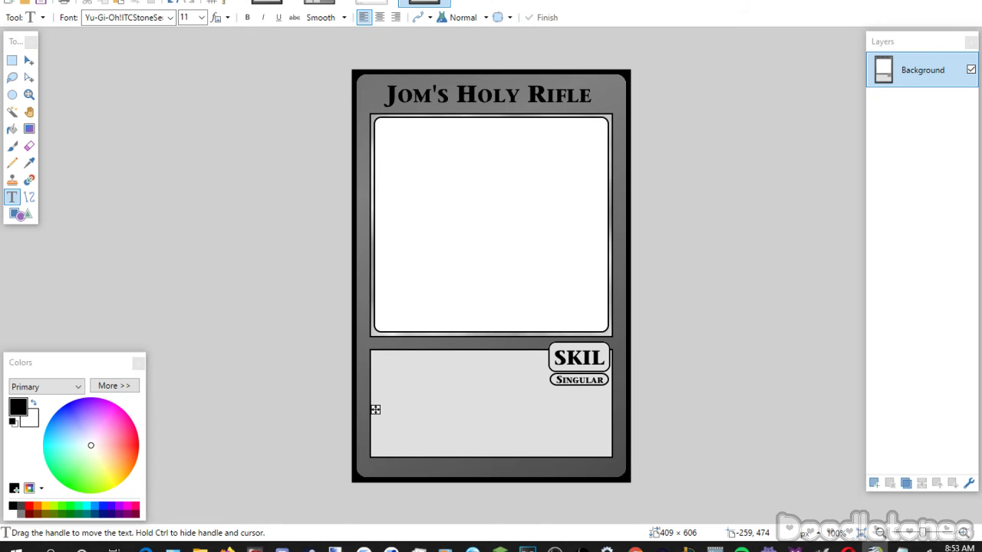
{"action": "left_click", "coordinate": [170, 17]}
{"action": "left_click", "coordinate": [232, 199]}
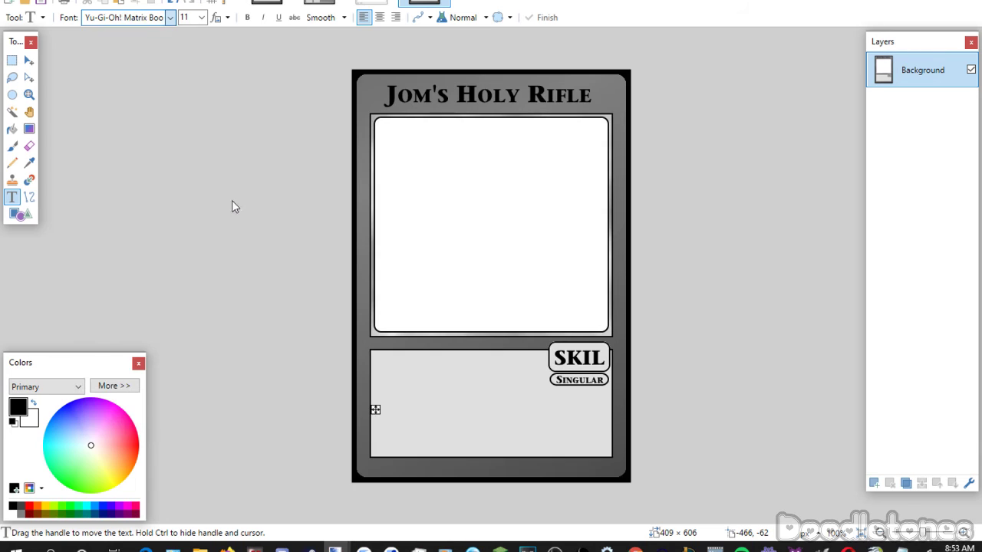
{"action": "type", "text": "Send your hand back into your deck, then, summon fighters"}
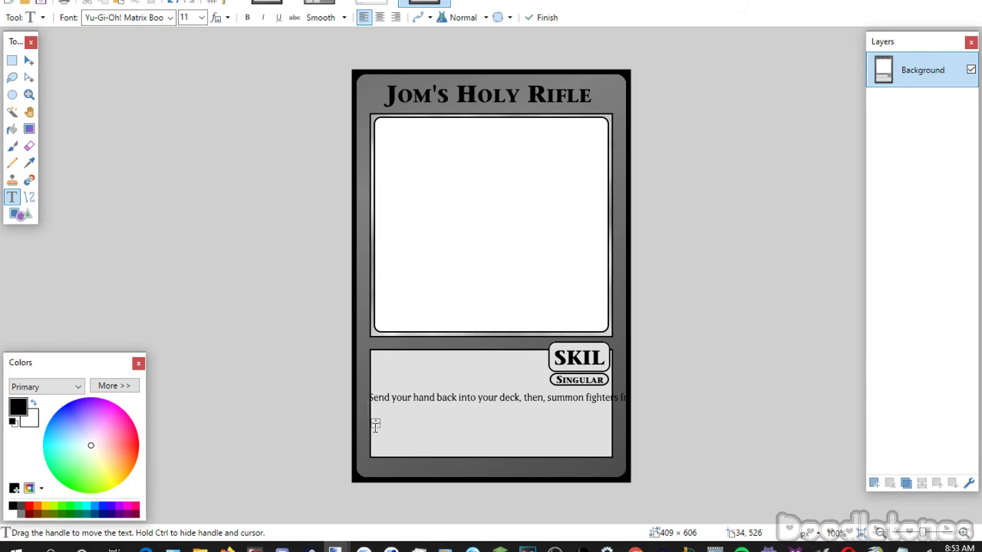
{"action": "left_click_drag", "start_coordinate": [375, 423], "coordinate": [381, 384]}
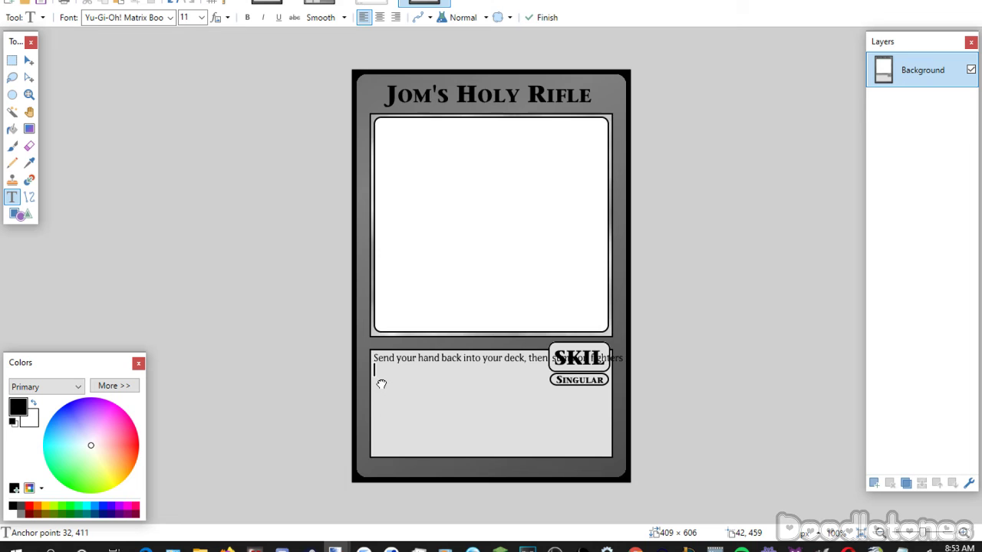
Break the effect text into lines after "into your deck," and "fighters from your", and finish the text.
{"action": "left_click", "coordinate": [531, 358]}
{"action": "key", "text": "Return"}
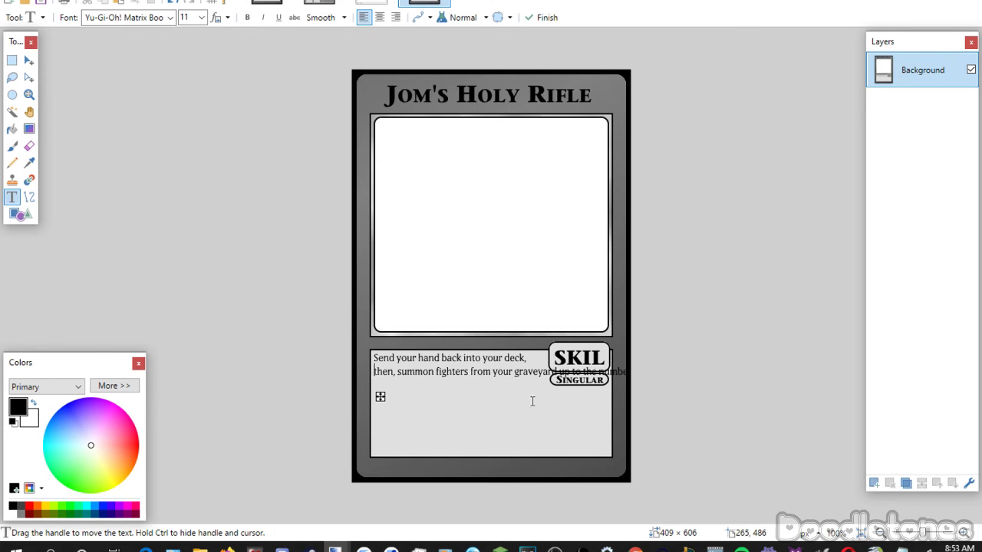
{"action": "left_click", "coordinate": [529, 379]}
{"action": "key", "text": "Return"}
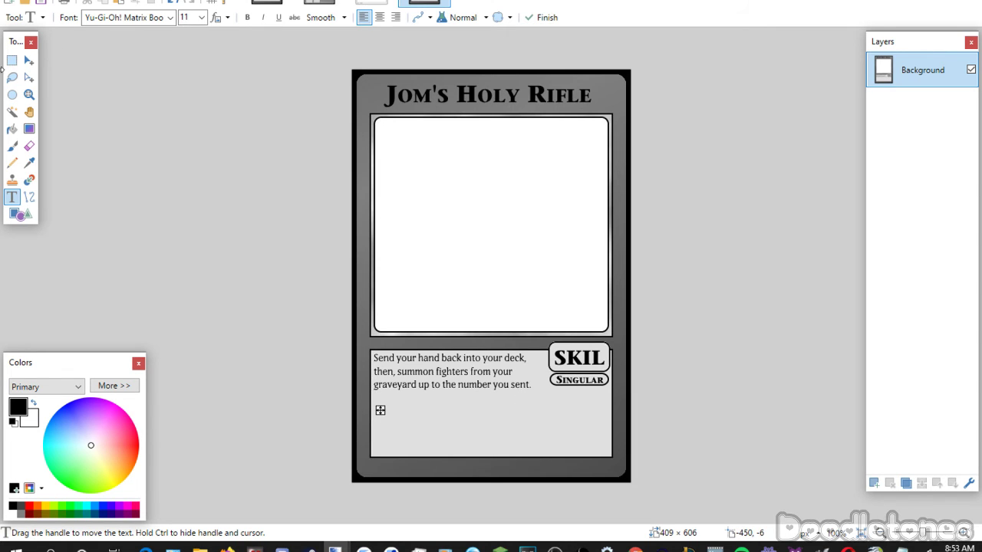
{"action": "left_click", "coordinate": [12, 60]}
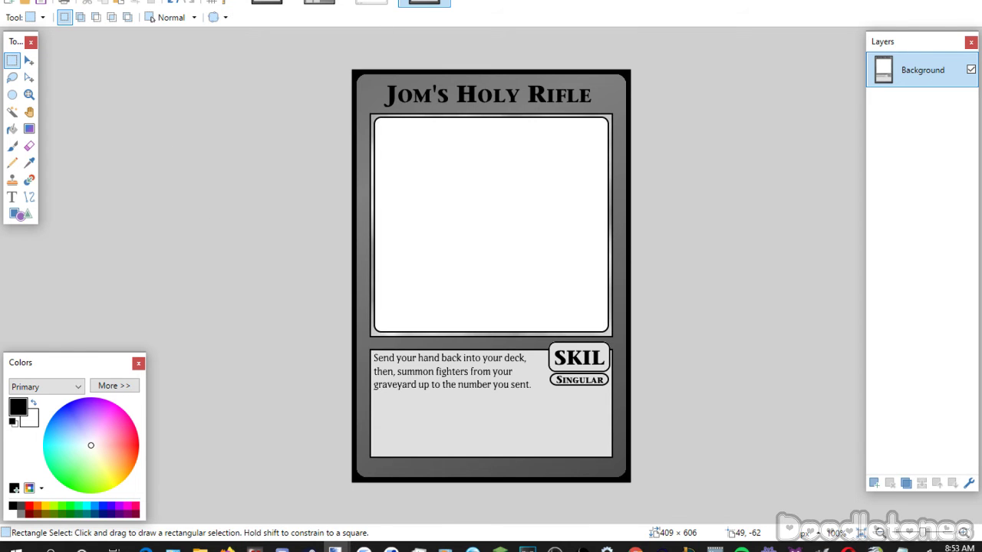
Save and close the new Jom's Holy Rifle card at quality 95 with 4:2:2 chroma subsampling, and close the old version.
{"action": "key", "text": "ctrl+w"}
{"action": "left_click", "coordinate": [453, 320]}
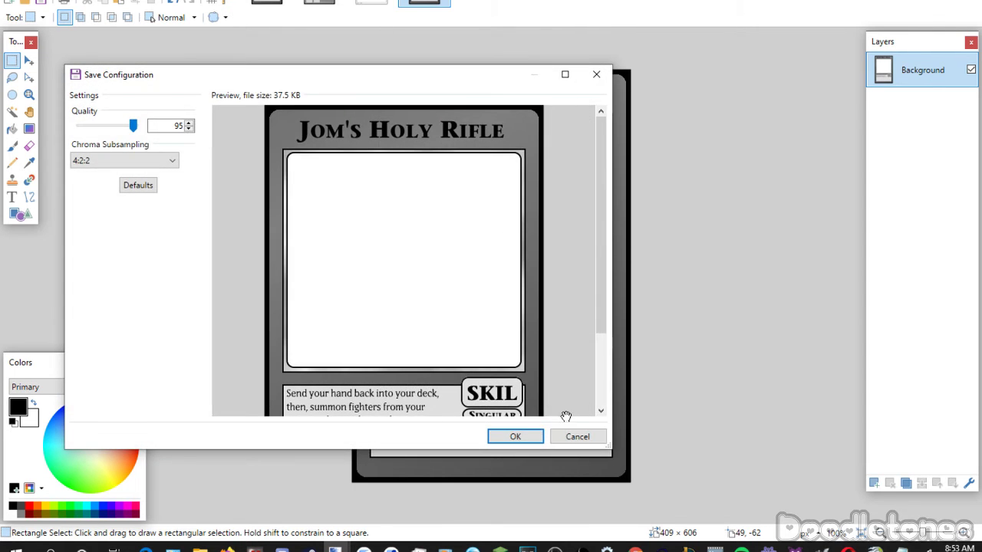
{"action": "left_click", "coordinate": [524, 440]}
{"action": "key", "text": "ctrl+w"}
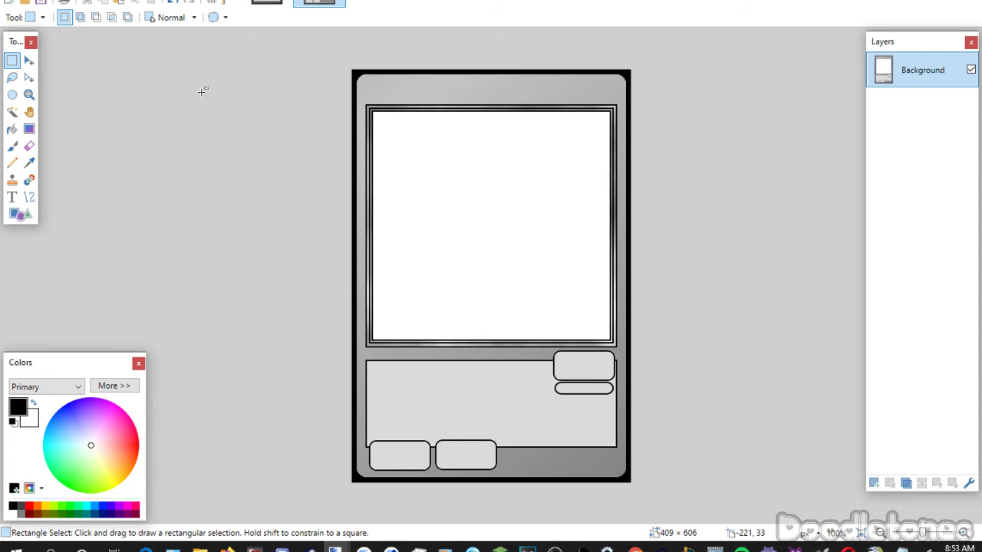
Open the next batch of old card images, including Appraisal, together with their new blank cards from the file folders.
{"action": "key", "text": "super+e"}
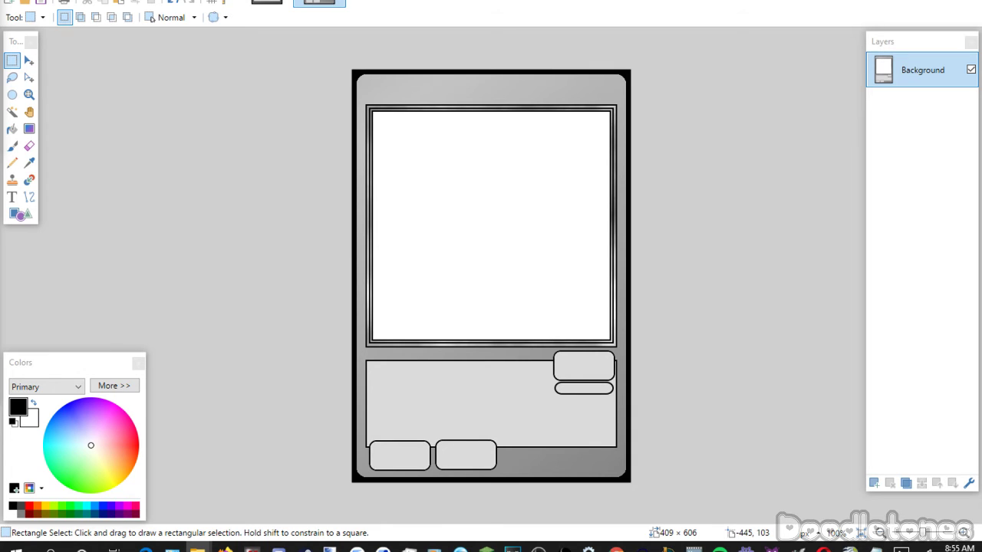
{"action": "left_click_drag", "start_coordinate": [0, 222], "coordinate": [392, 221]}
{"action": "left_click", "coordinate": [416, 259]}
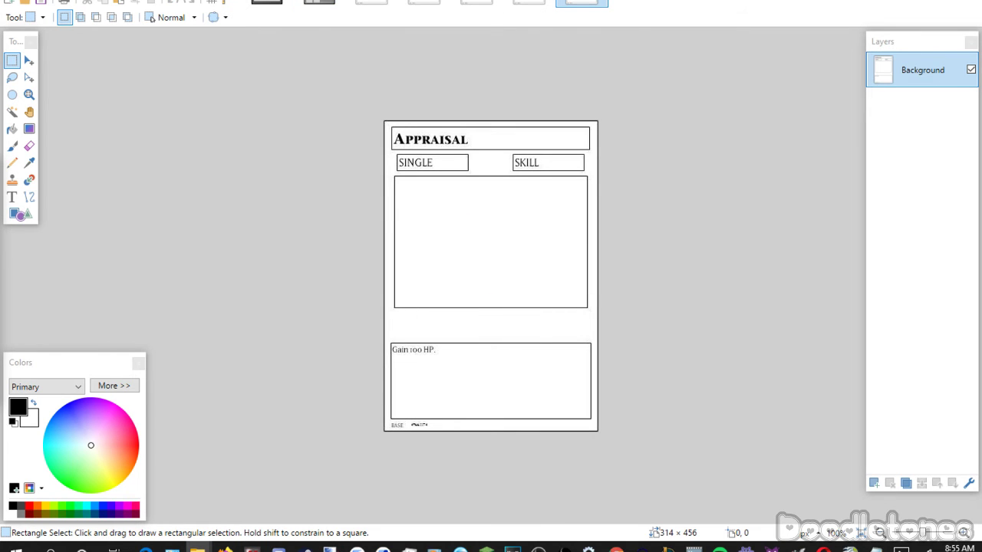
{"action": "left_click_drag", "start_coordinate": [0, 287], "coordinate": [381, 287]}
{"action": "left_click", "coordinate": [438, 276]}
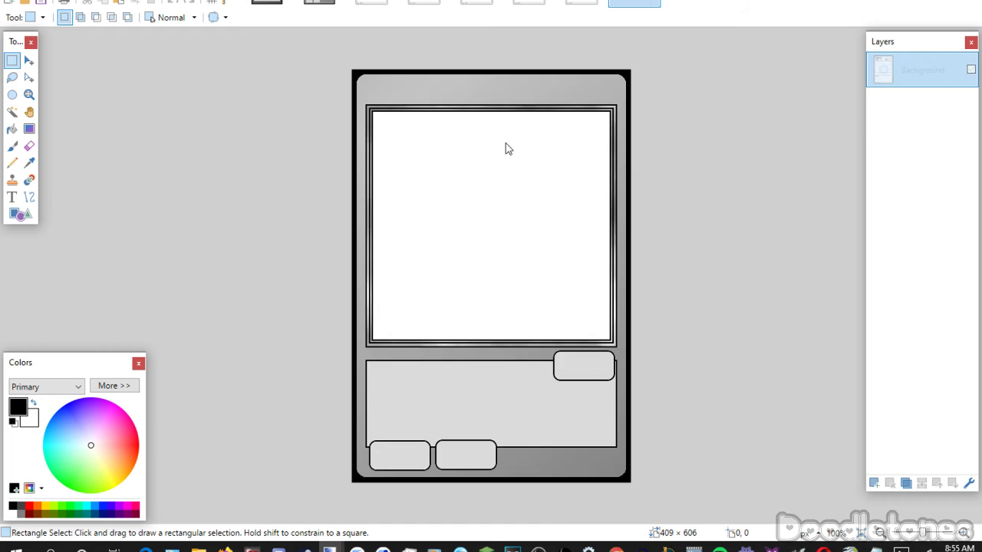
Paste the dark grey skill template with the narrow label box over the newly opened blank skill cards, and clear the selection.
{"action": "left_click", "coordinate": [431, 2]}
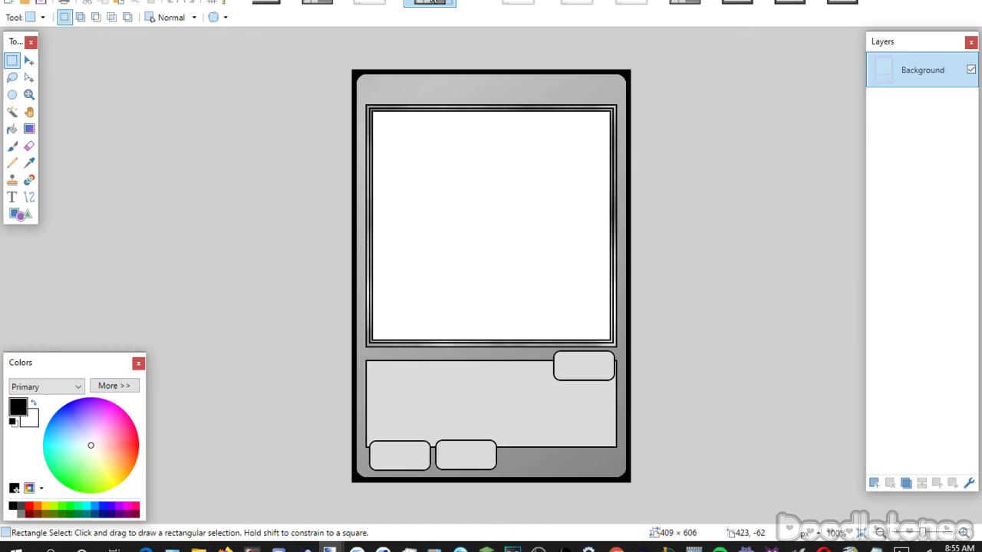
{"action": "left_click", "coordinate": [531, 5]}
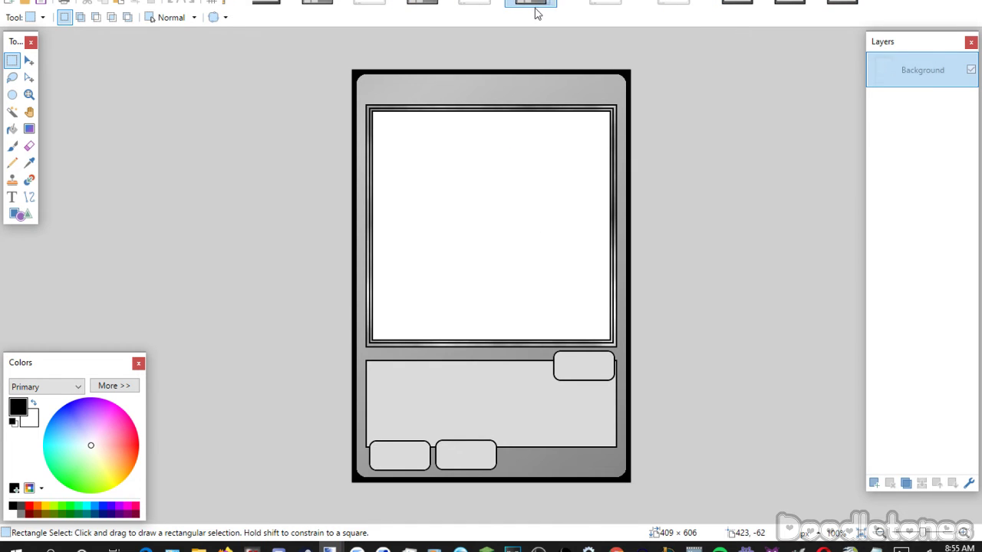
{"action": "left_click", "coordinate": [738, 5]}
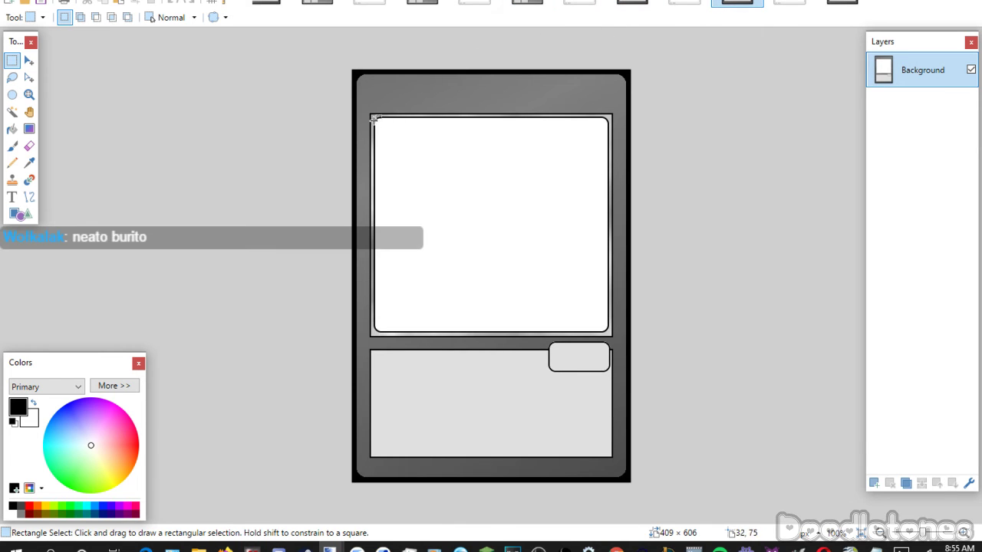
{"action": "left_click", "coordinate": [288, 4]}
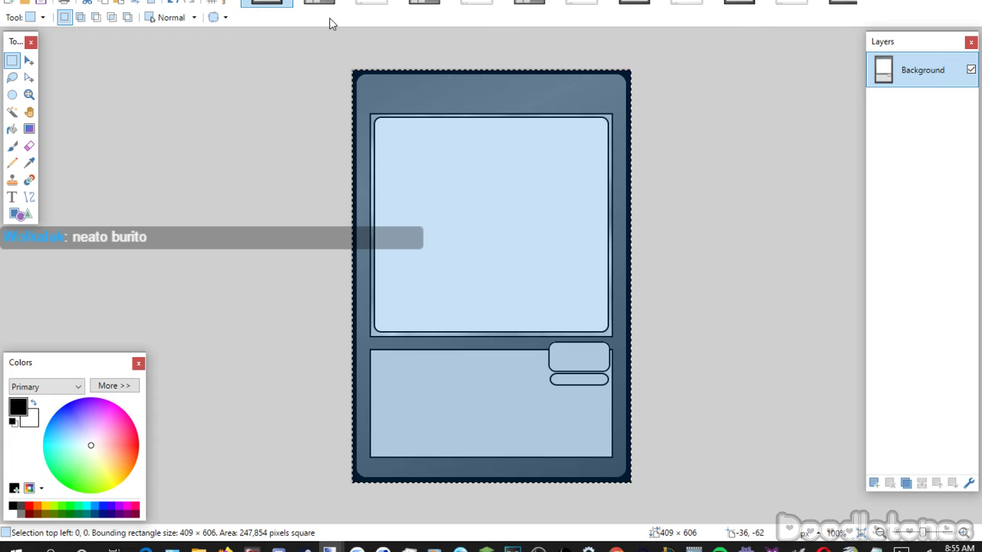
{"action": "left_click", "coordinate": [634, 4]}
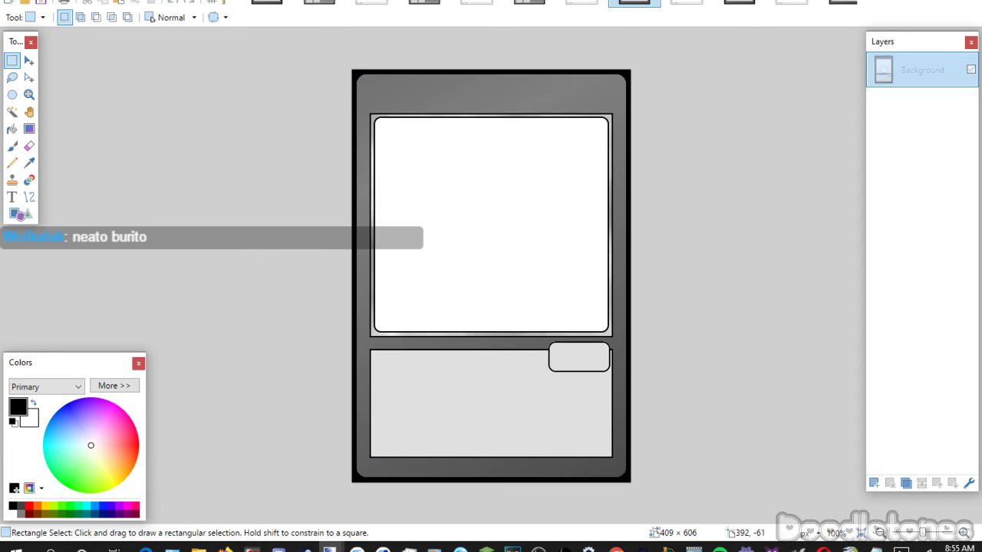
{"action": "key", "text": "ctrl+alt+v"}
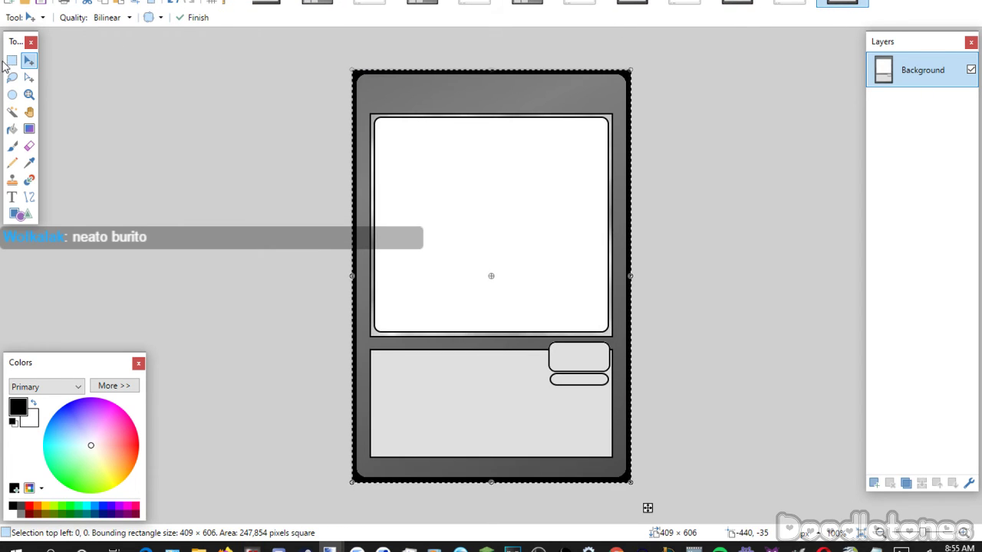
{"action": "left_click", "coordinate": [12, 60]}
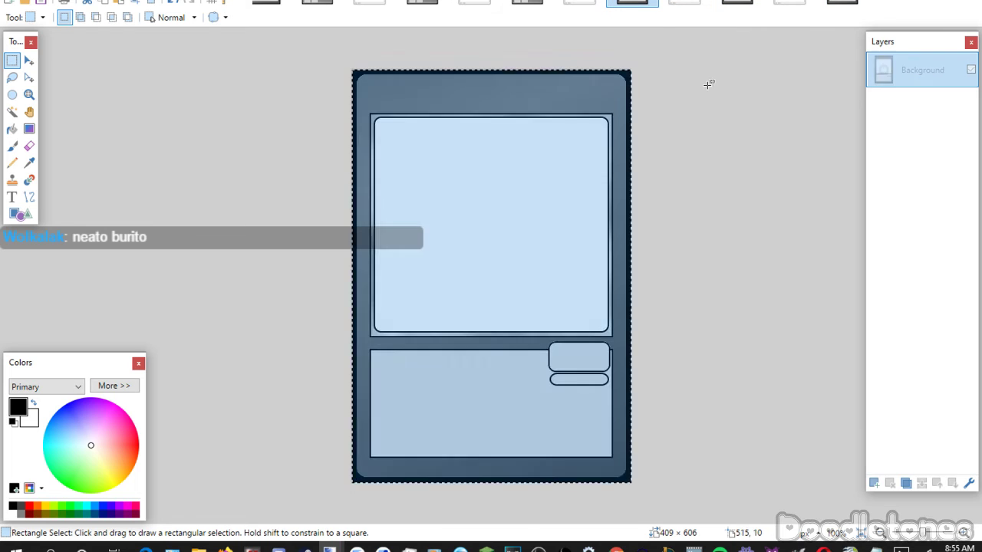
{"action": "left_click", "coordinate": [709, 84]}
Copy the light grey fighter template with the narrow label box over the two newly opened blank fighter cards.
{"action": "left_click", "coordinate": [317, 4]}
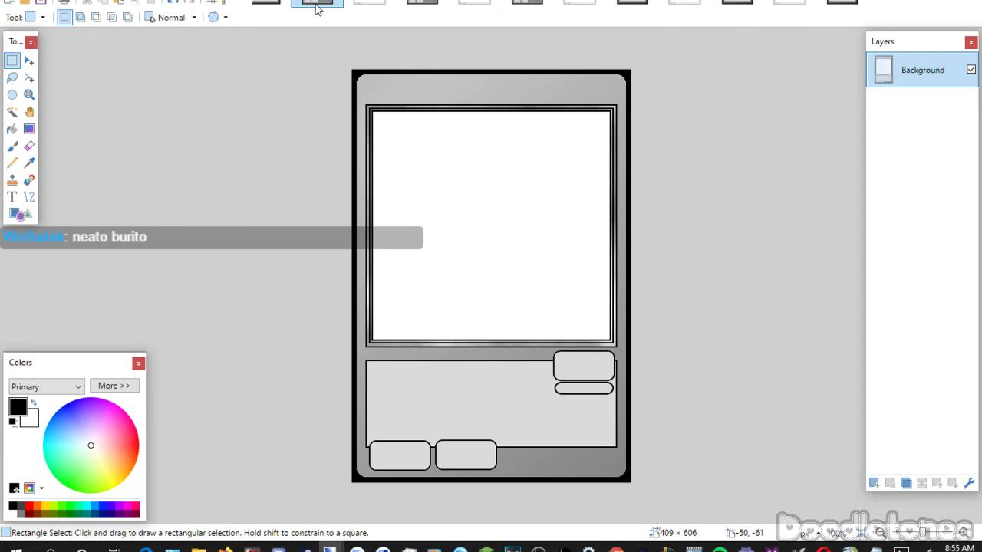
{"action": "key", "text": "ctrl+a"}
{"action": "left_click", "coordinate": [528, 3]}
{"action": "key", "text": "ctrl+v"}
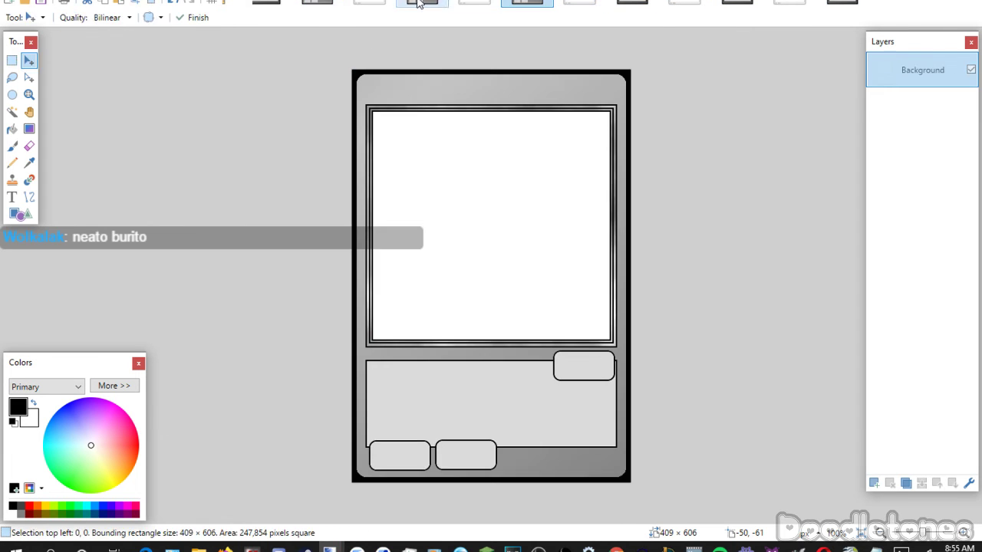
{"action": "left_click", "coordinate": [420, 3]}
{"action": "left_click", "coordinate": [12, 60]}
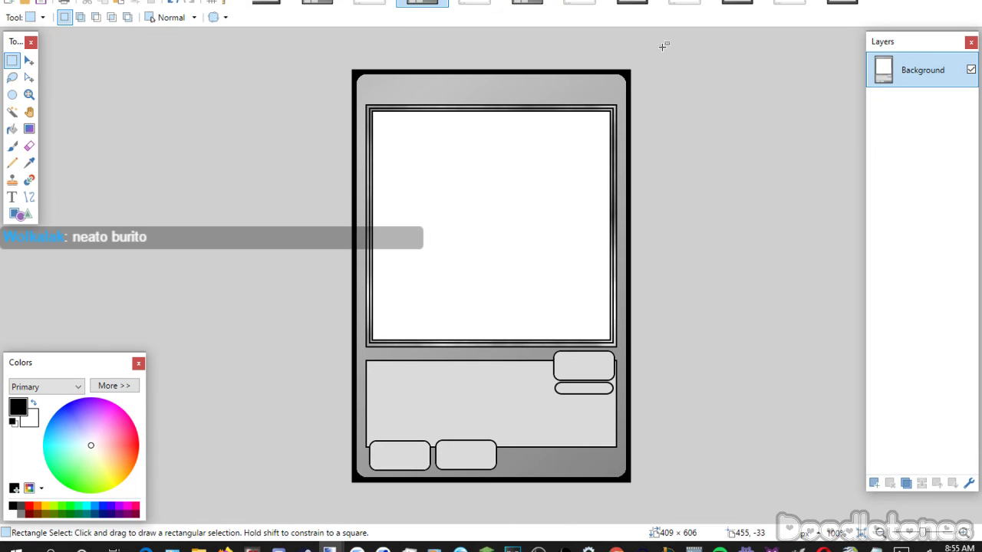
Set the text font to Yu-Gi-Oh!ITCStoneSerifSmallCaps and add a new layer to the first blank fighter card.
{"action": "left_click", "coordinate": [529, 3]}
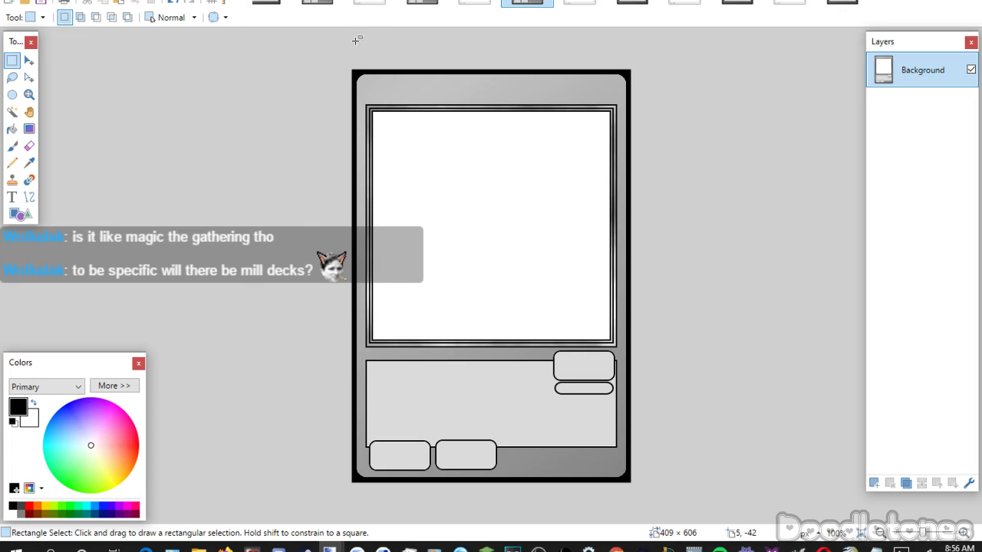
{"action": "left_click", "coordinate": [422, 4]}
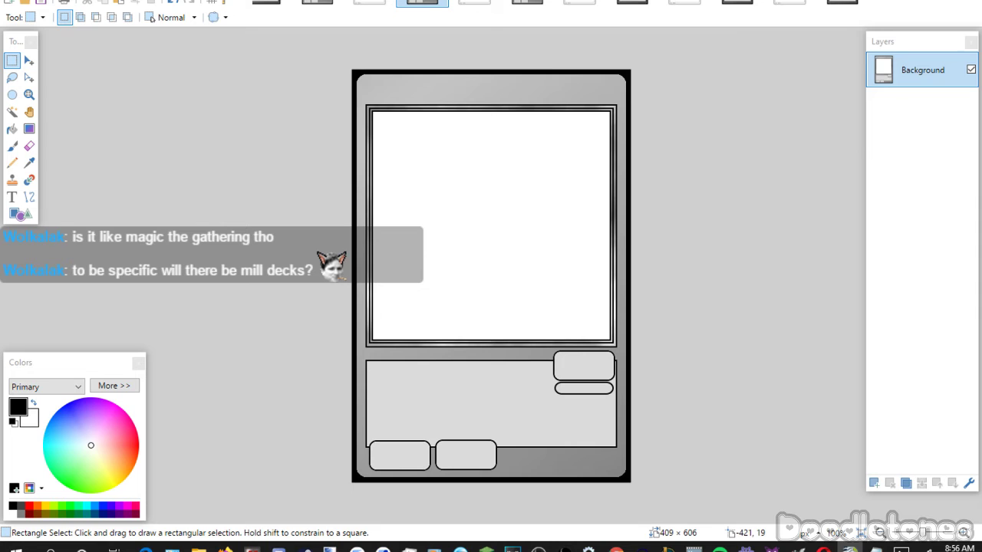
{"action": "left_click", "coordinate": [13, 197]}
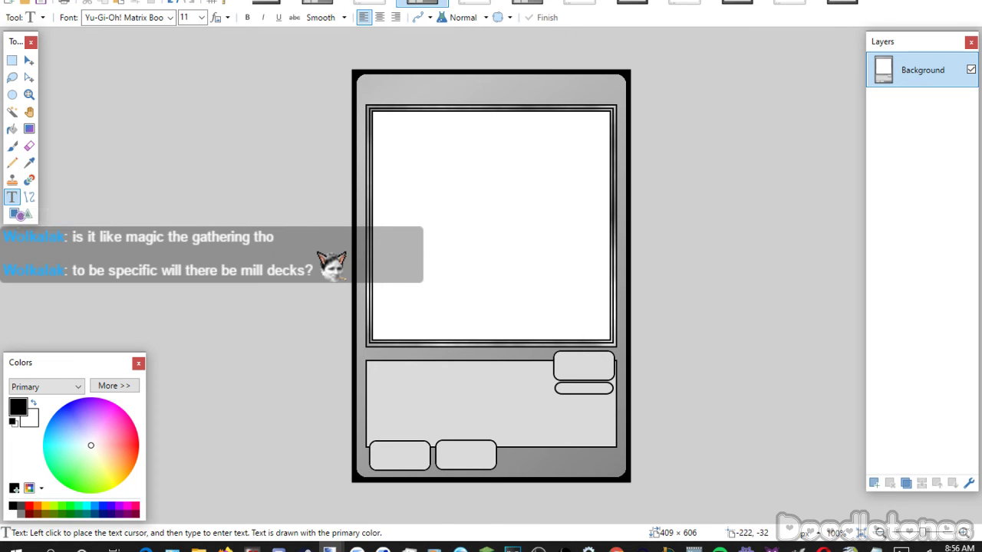
{"action": "left_click", "coordinate": [170, 17]}
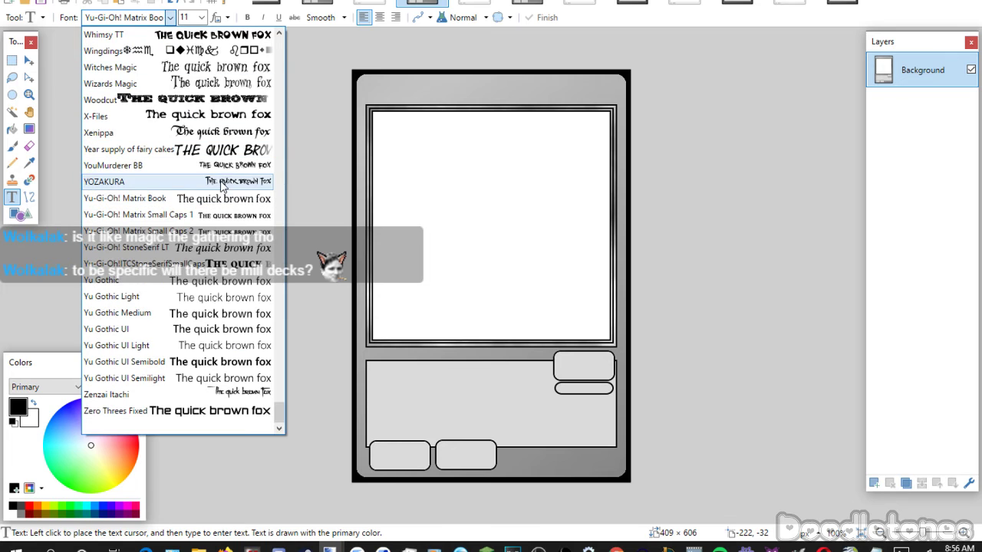
{"action": "left_click", "coordinate": [230, 264]}
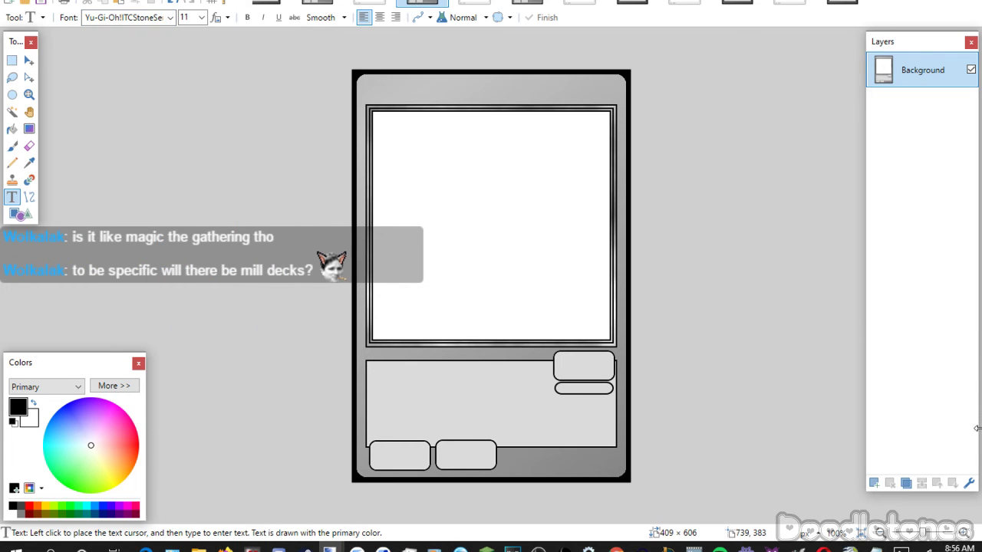
{"action": "left_click", "coordinate": [874, 483]}
Add the title "Alien Girl" at size 26 and centre it in the card's title bar.
{"action": "left_click", "coordinate": [426, 95]}
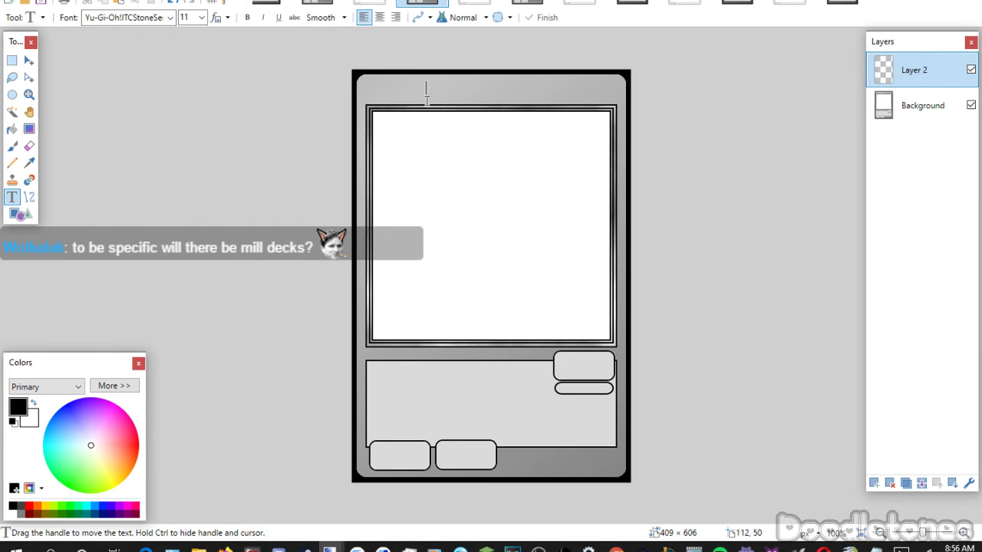
{"action": "type", "text": "Alien Girl"}
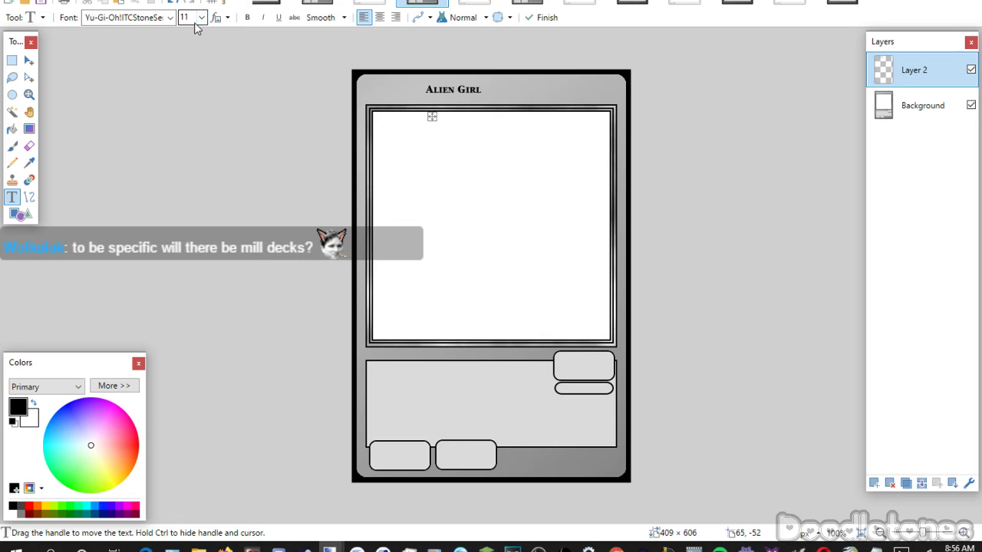
{"action": "scroll", "coordinate": [203, 17], "scroll_direction": "down", "scroll_amount": 6}
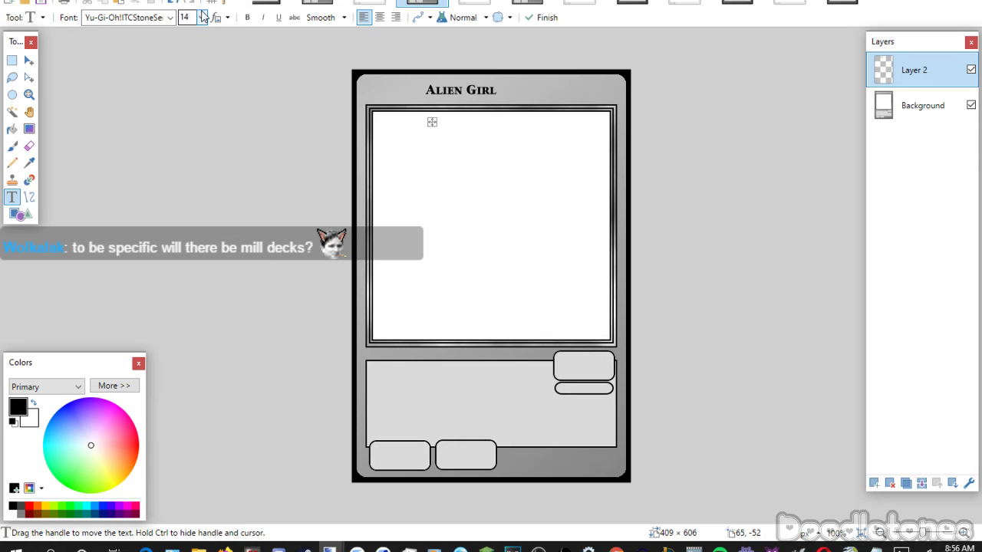
{"action": "scroll", "coordinate": [203, 17], "scroll_direction": "down", "scroll_amount": 1}
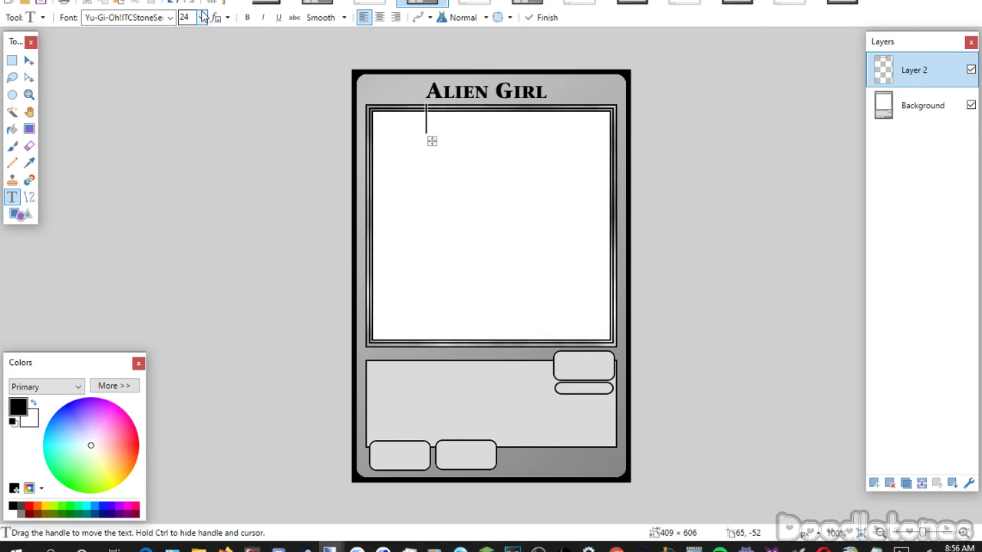
{"action": "scroll", "coordinate": [204, 17], "scroll_direction": "down", "scroll_amount": 1}
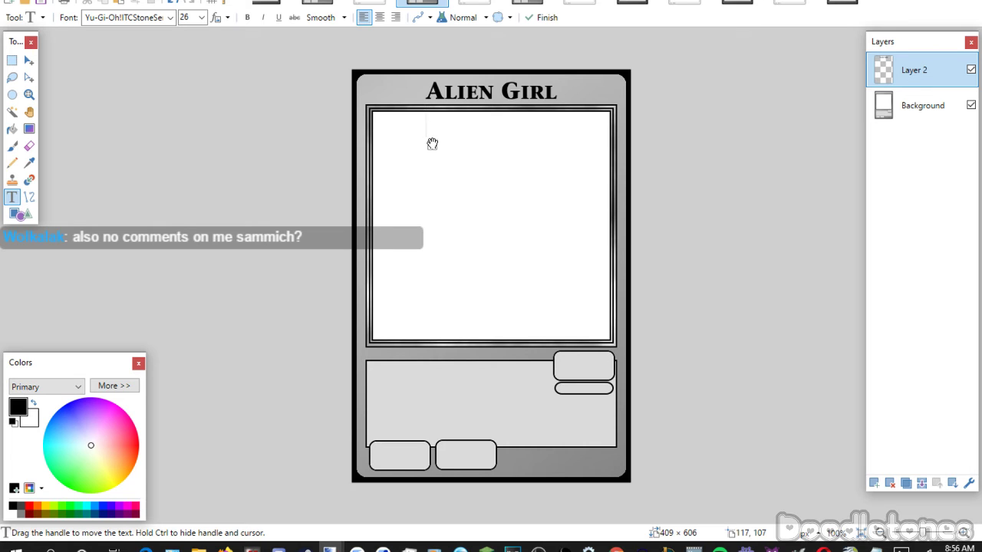
{"action": "left_click_drag", "start_coordinate": [432, 144], "coordinate": [432, 145]}
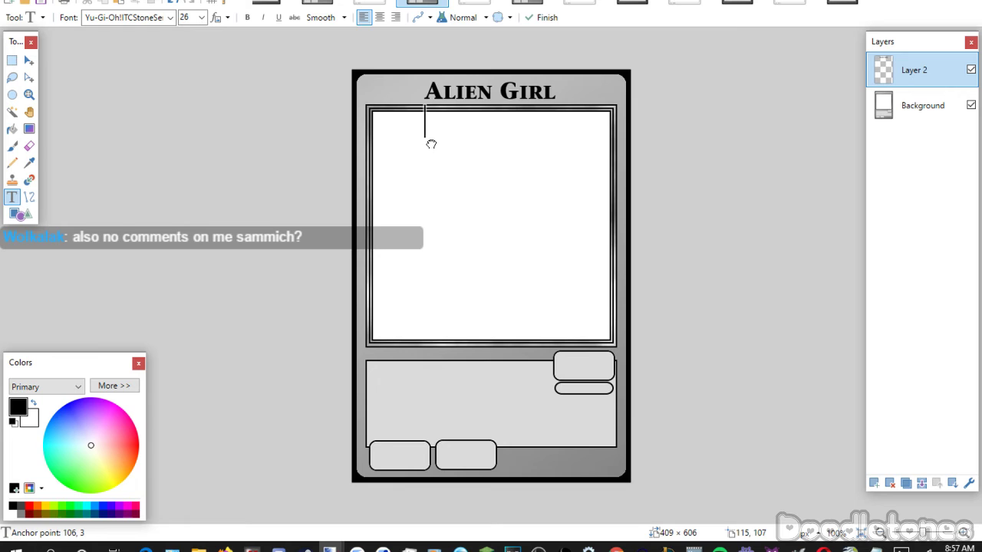
{"action": "left_click_drag", "start_coordinate": [431, 144], "coordinate": [431, 144]}
{"action": "left_click", "coordinate": [12, 60]}
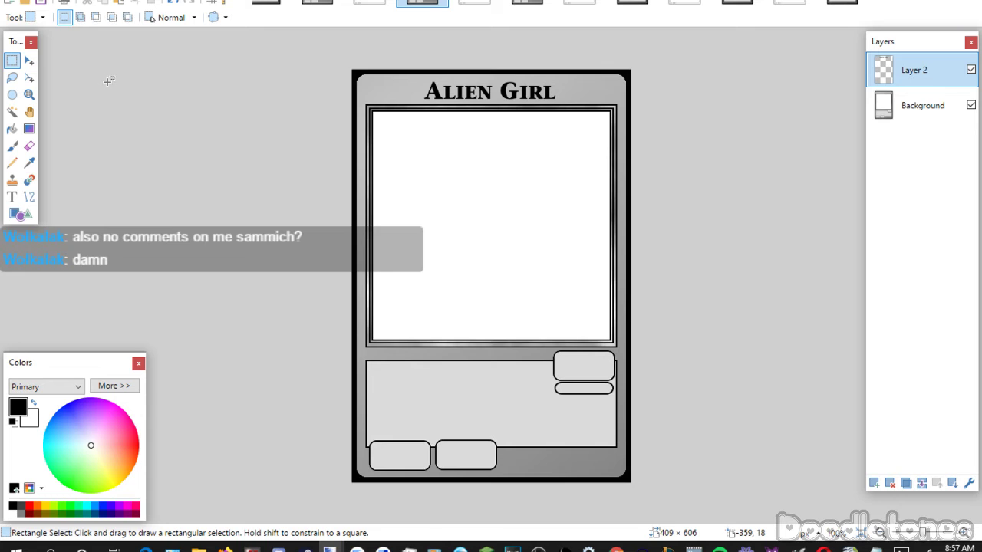
Check the old Alien Girl card, then place the type label "FIGH" at size 22 in the new card's larger label box.
{"action": "left_click", "coordinate": [366, 4]}
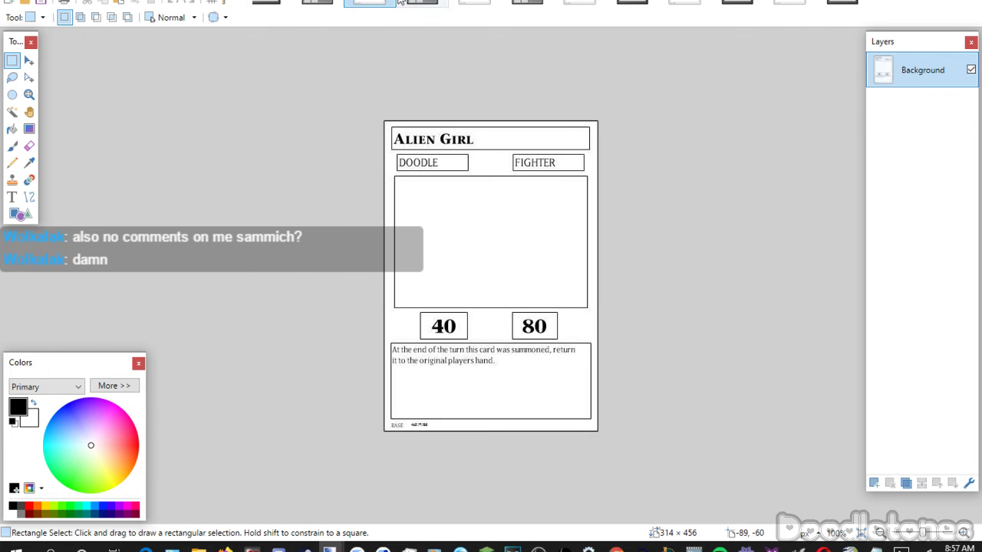
{"action": "left_click", "coordinate": [401, 3]}
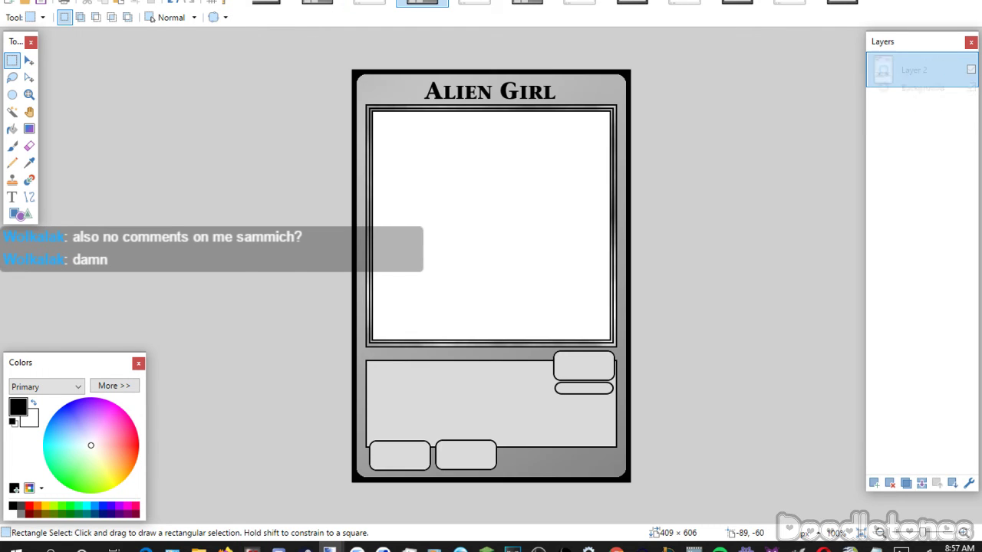
{"action": "left_click", "coordinate": [17, 199]}
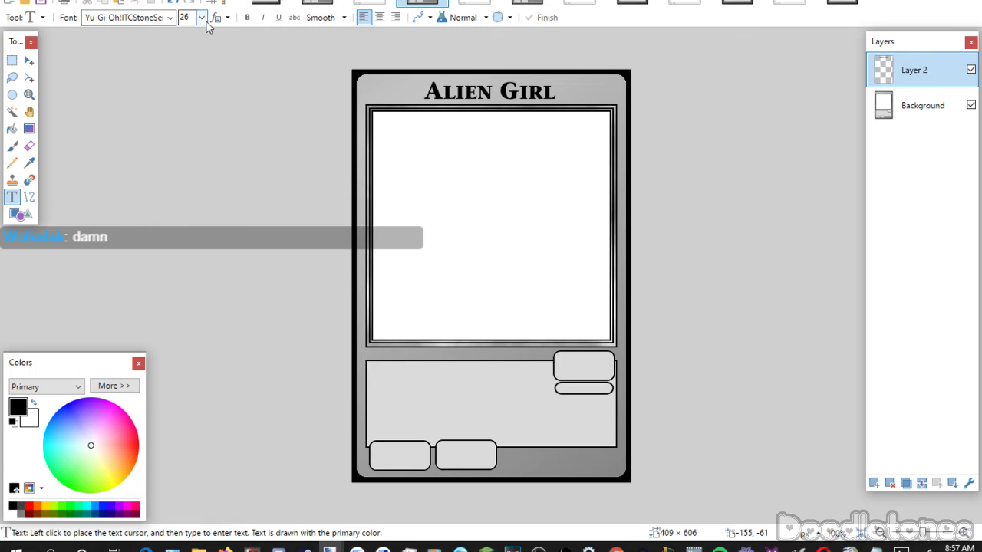
{"action": "scroll", "coordinate": [203, 21], "scroll_direction": "up", "scroll_amount": 1}
{"action": "left_click", "coordinate": [573, 359]}
{"action": "type", "text": "FIGH"}
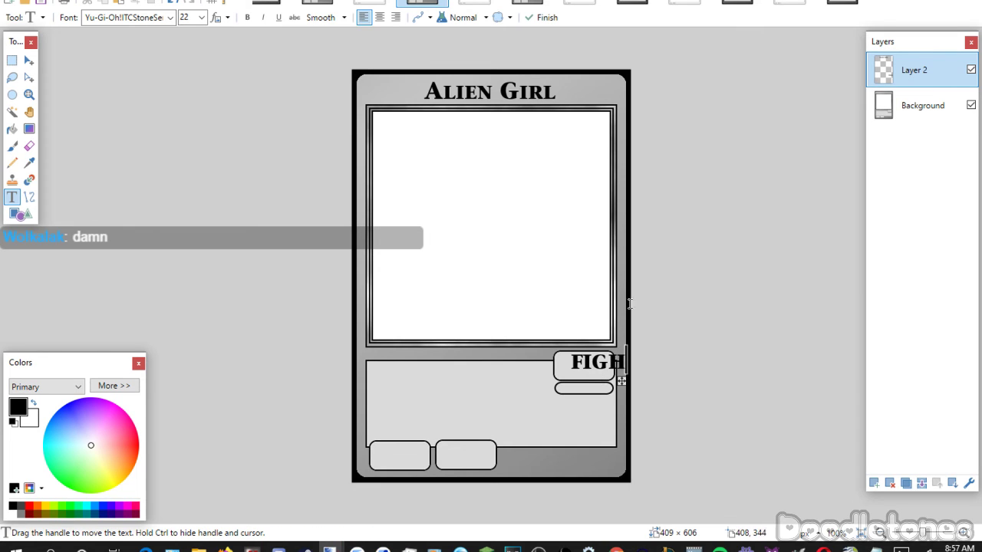
{"action": "left_click_drag", "start_coordinate": [621, 382], "coordinate": [607, 391]}
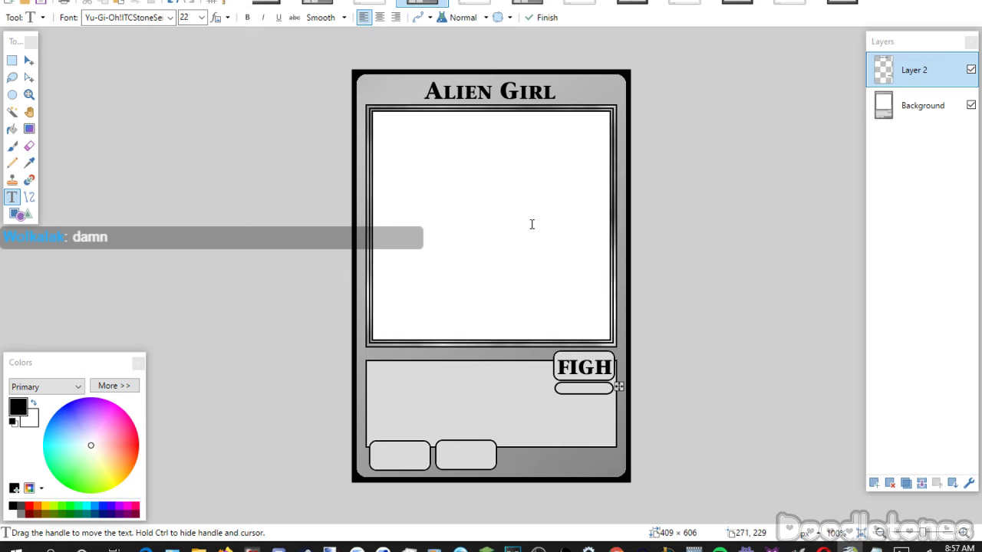
Add the label "Doodle" at size 11 and fit it inside the narrow label box below FIGH.
{"action": "left_click", "coordinate": [514, 394]}
{"action": "scroll", "coordinate": [198, 22], "scroll_direction": "up", "scroll_amount": 6}
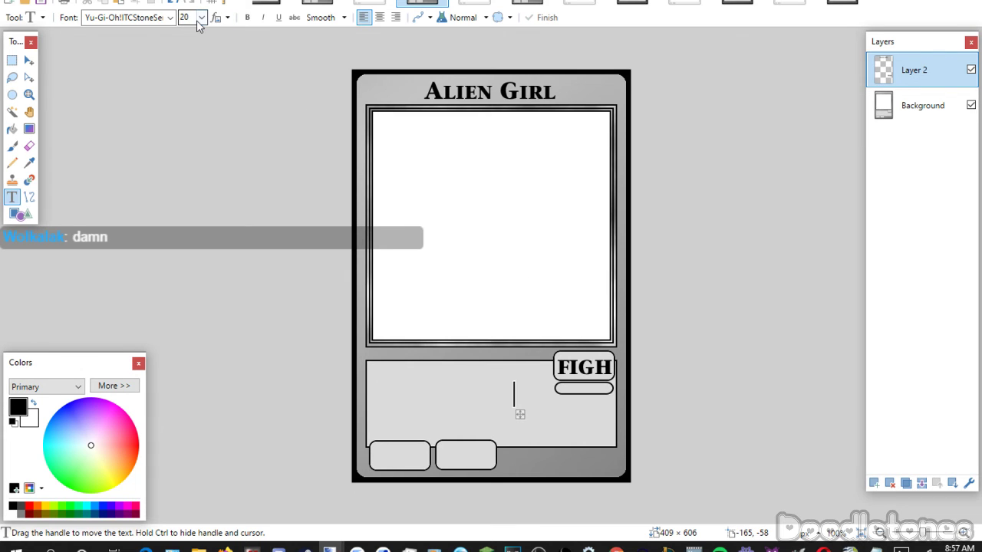
{"action": "type", "text": "Doodle"}
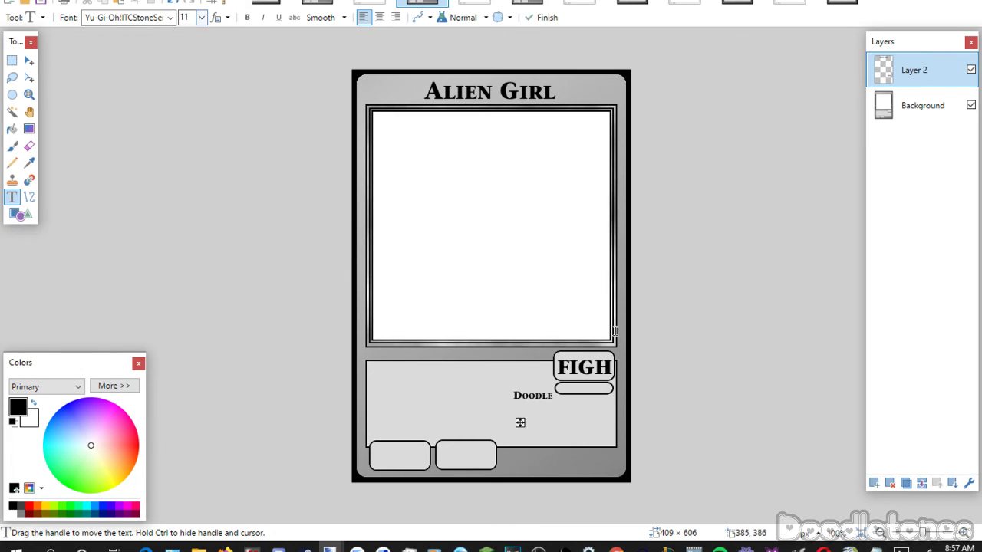
{"action": "left_click_drag", "start_coordinate": [518, 422], "coordinate": [569, 419]}
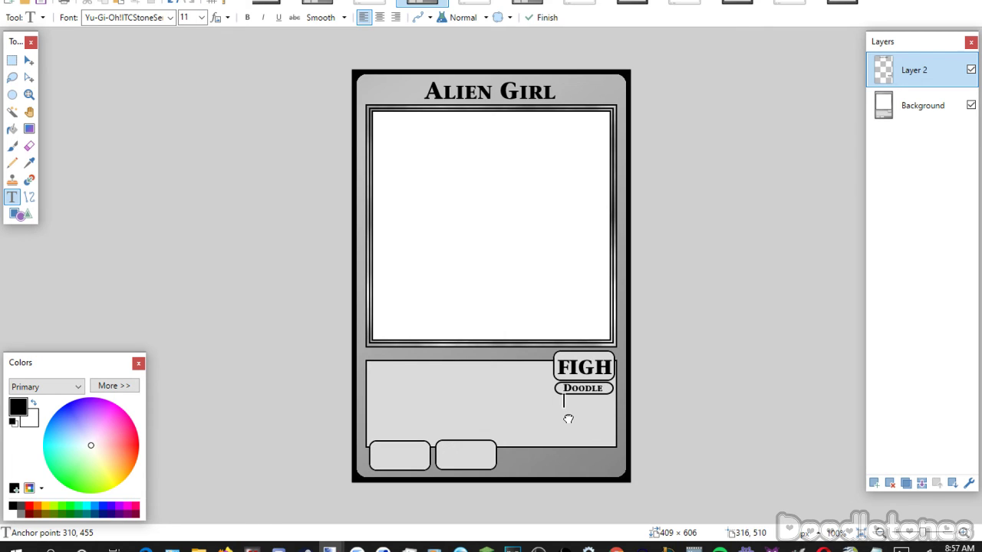
{"action": "left_click", "coordinate": [560, 400]}
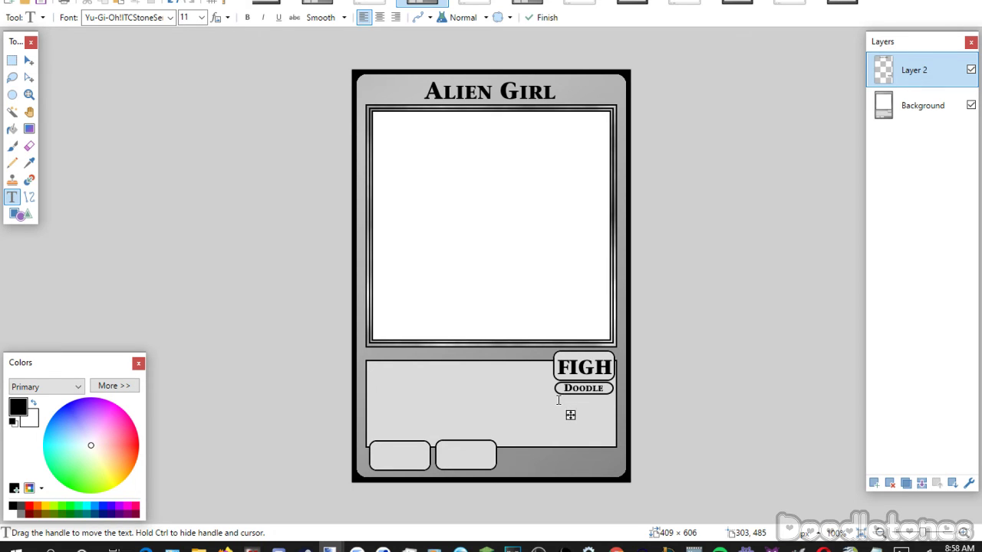
Add the stat "40" at size 28 and centre it in the first stat box below the effect area.
{"action": "left_click", "coordinate": [378, 404]}
{"action": "left_click", "coordinate": [203, 18]}
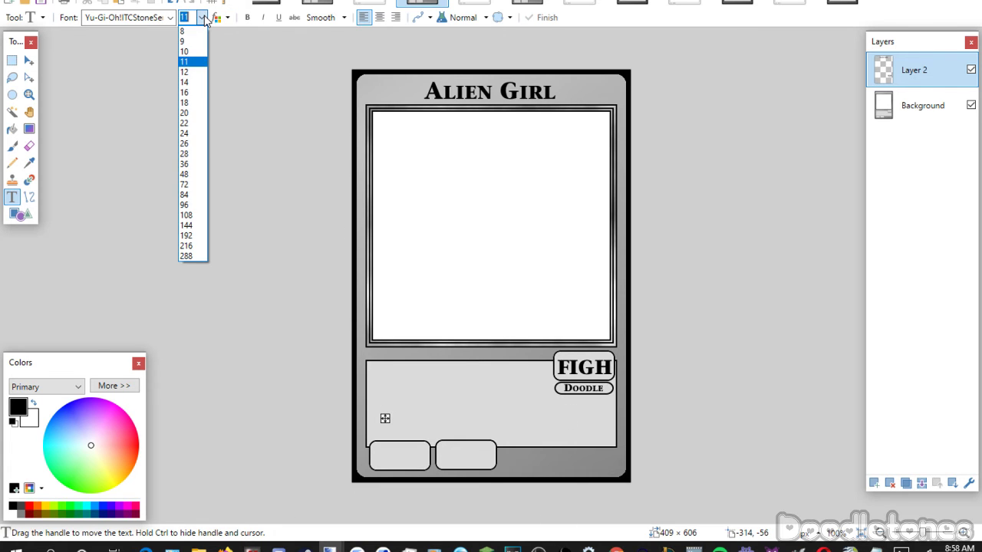
{"action": "left_click", "coordinate": [219, 18]}
{"action": "left_click", "coordinate": [227, 17]}
{"action": "left_click", "coordinate": [232, 31]}
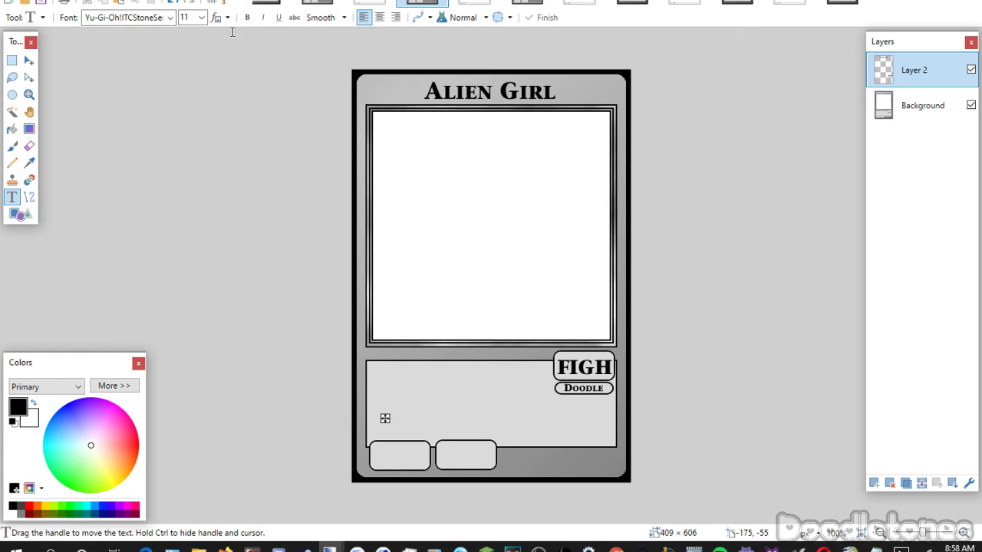
{"action": "left_click", "coordinate": [198, 17]}
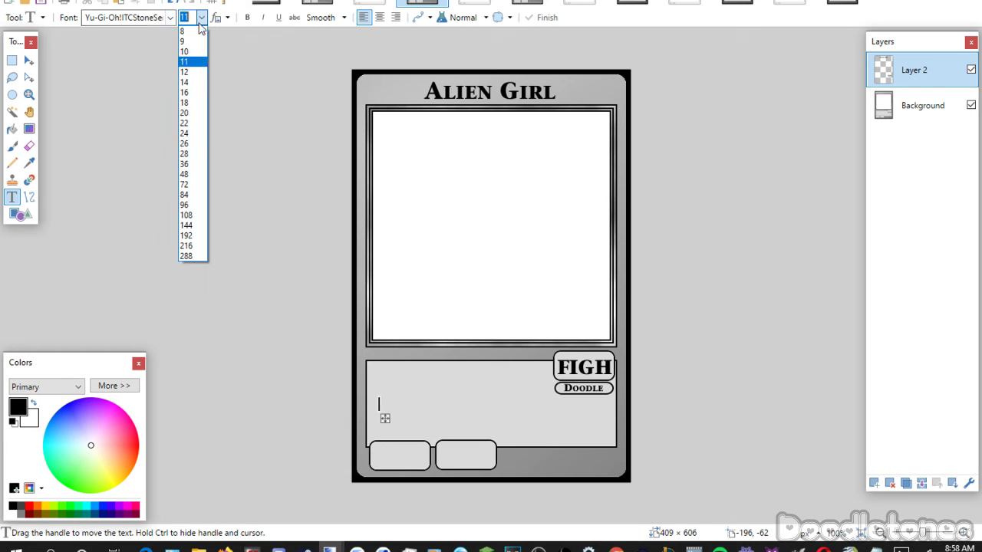
{"action": "left_click", "coordinate": [185, 153]}
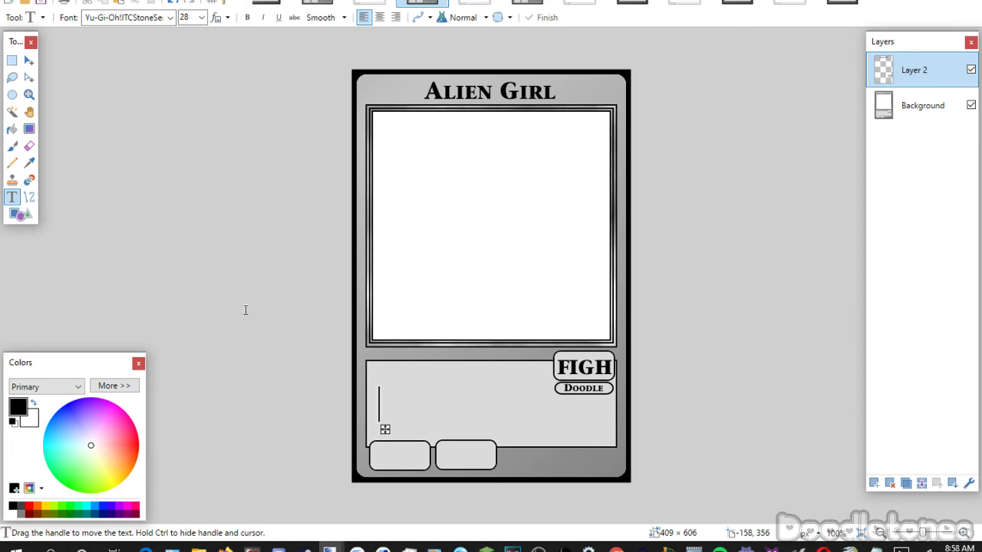
{"action": "type", "text": "40"}
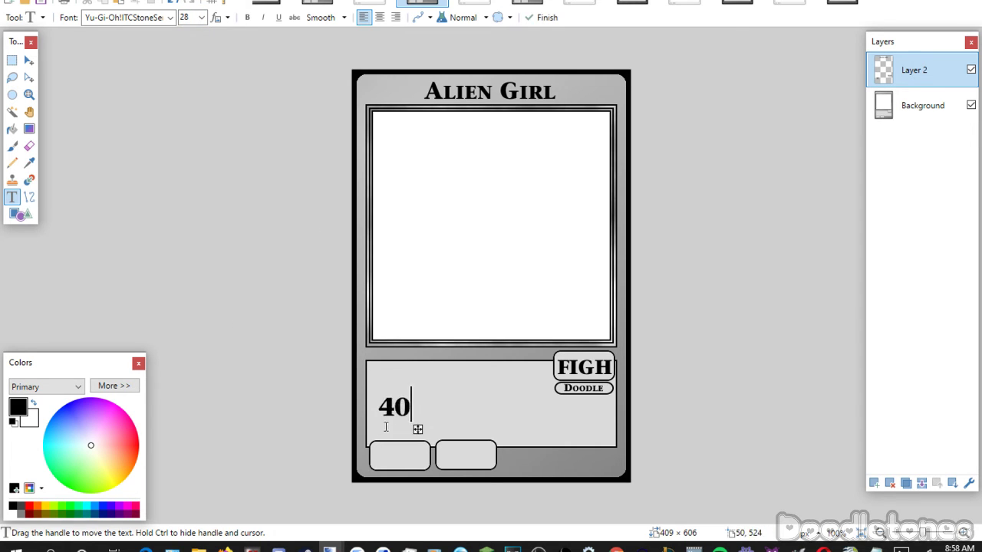
{"action": "left_click_drag", "start_coordinate": [422, 427], "coordinate": [430, 477]}
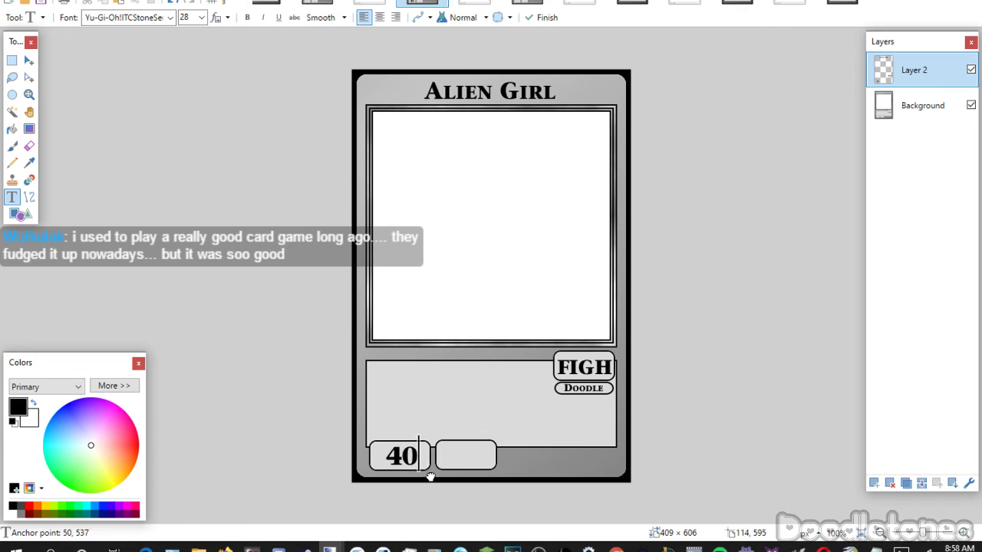
Add the stat "80" at size 28 and centre it in the second stat box.
{"action": "left_click", "coordinate": [451, 353]}
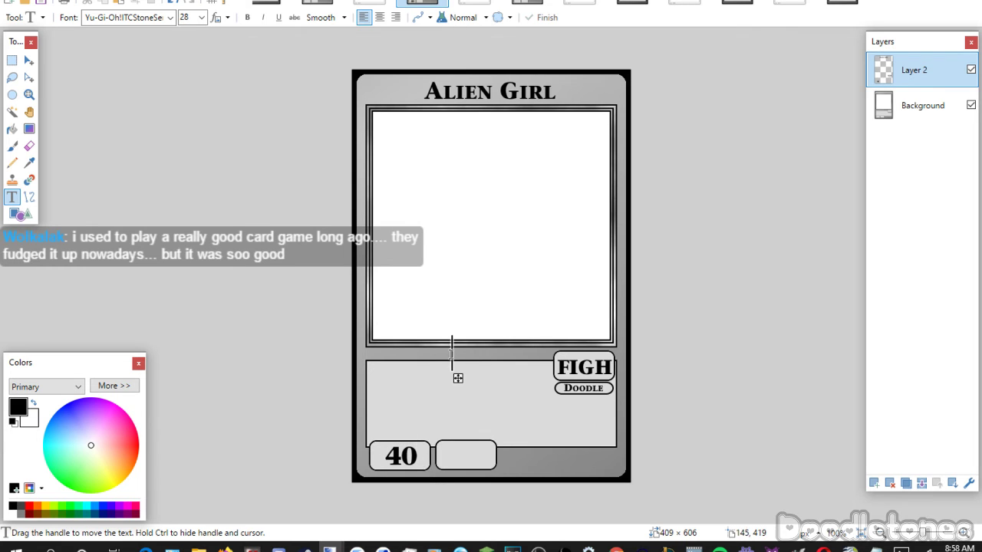
{"action": "type", "text": "80"}
{"action": "left_click_drag", "start_coordinate": [491, 377], "coordinate": [496, 481]}
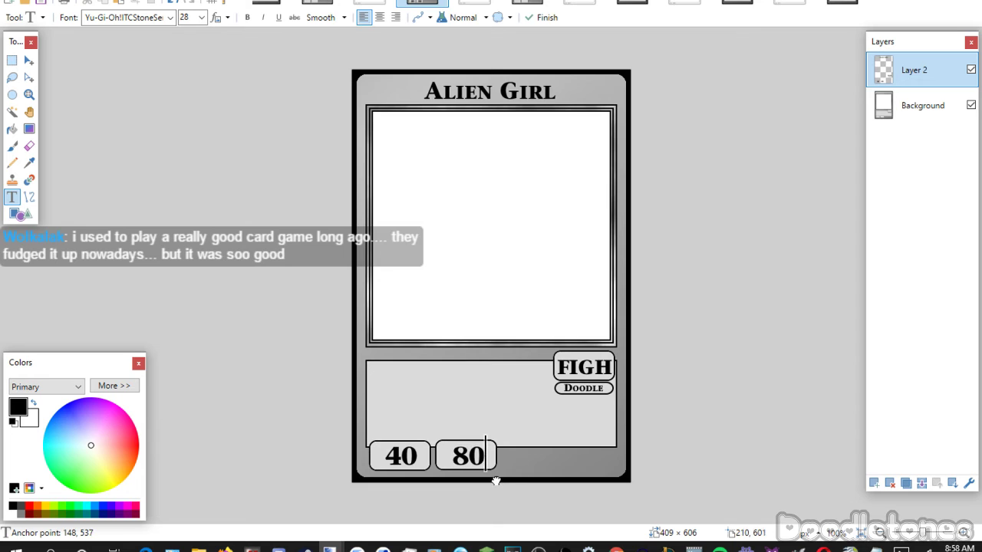
Add the effect text "At the end of the turn this card was summoned, return it to the original players hand." in Yu-Gi-Oh! Matrix Book, size 11.
{"action": "left_click", "coordinate": [428, 396]}
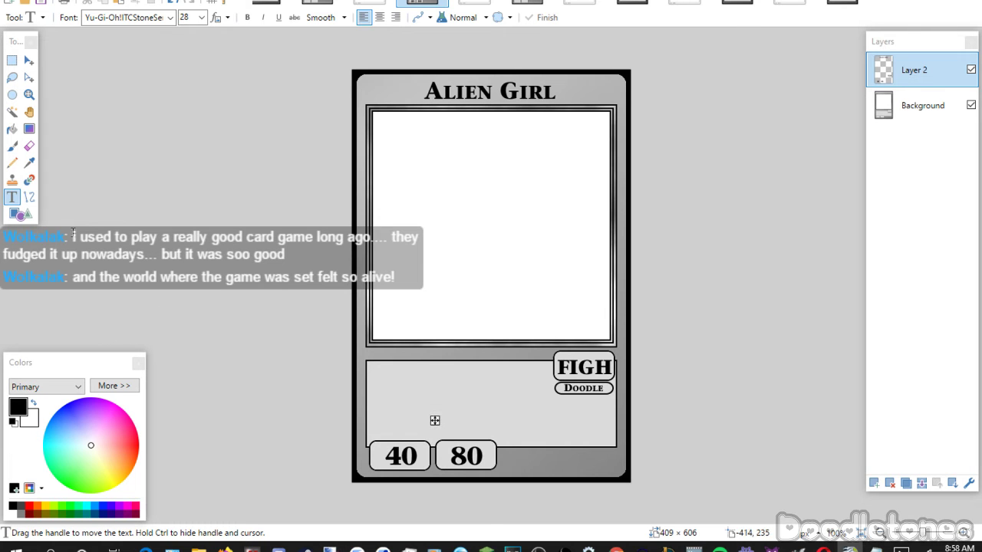
{"action": "left_click", "coordinate": [394, 344]}
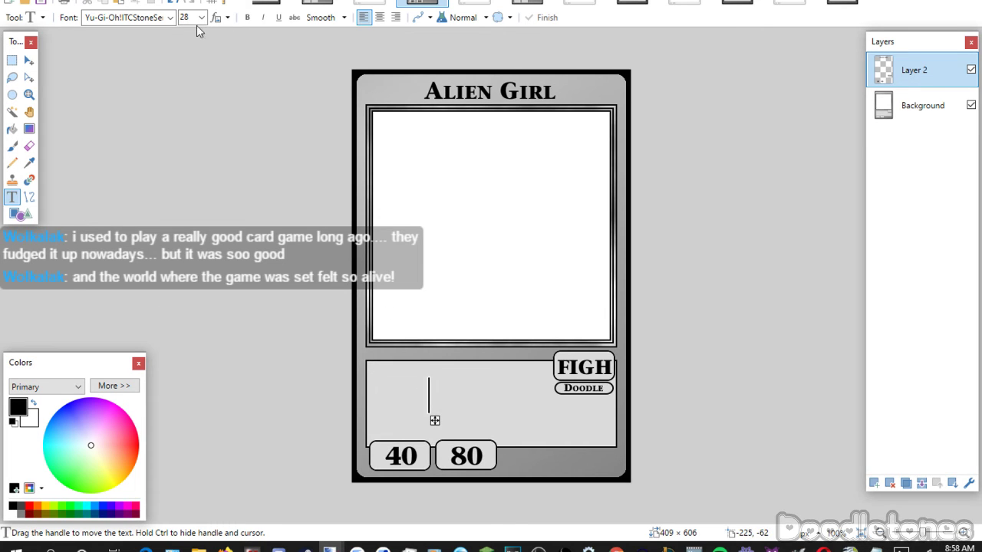
{"action": "left_click", "coordinate": [169, 17]}
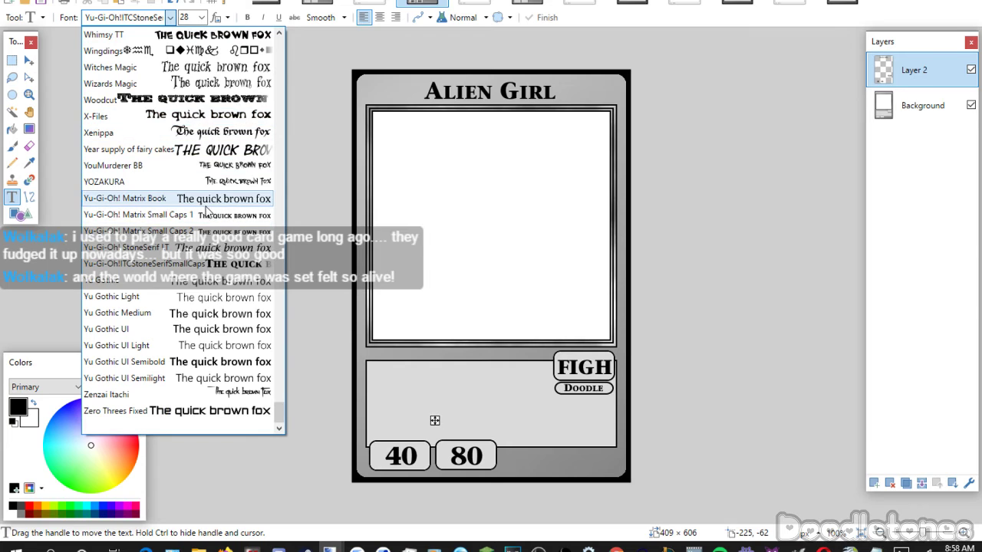
{"action": "left_click", "coordinate": [203, 201]}
{"action": "scroll", "coordinate": [198, 22], "scroll_direction": "up", "scroll_amount": 2}
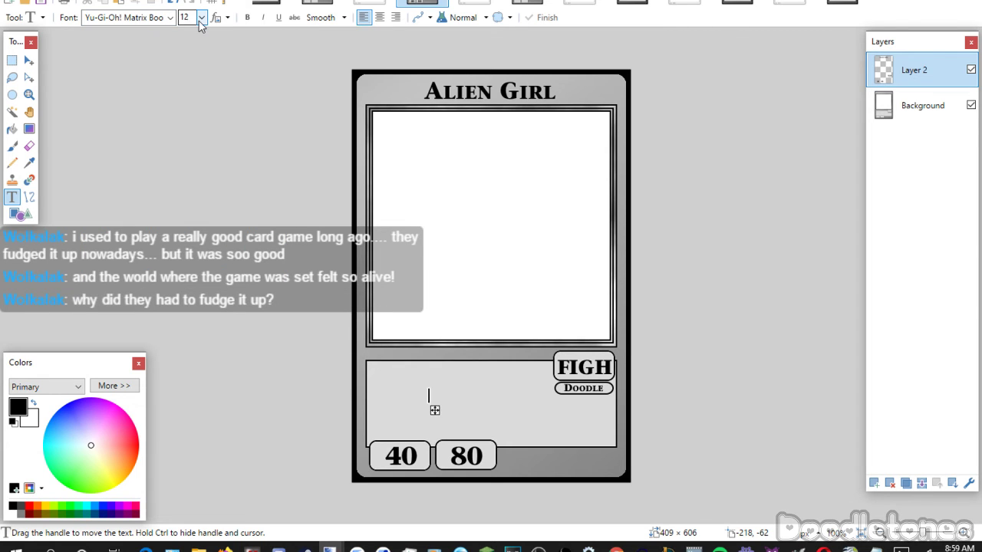
{"action": "type", "text": "At the end of the turn this card was summoned,"}
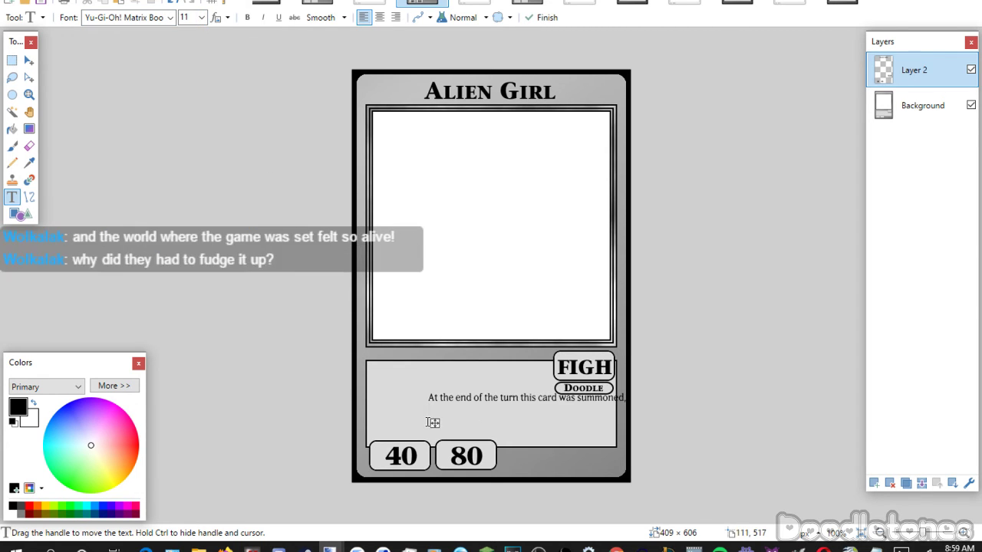
Break the effect text after "was" and "original" and align it to the effect area's upper-left corner, clear of the type labels.
{"action": "key", "text": "Return"}
{"action": "left_click_drag", "start_coordinate": [434, 428], "coordinate": [377, 399]}
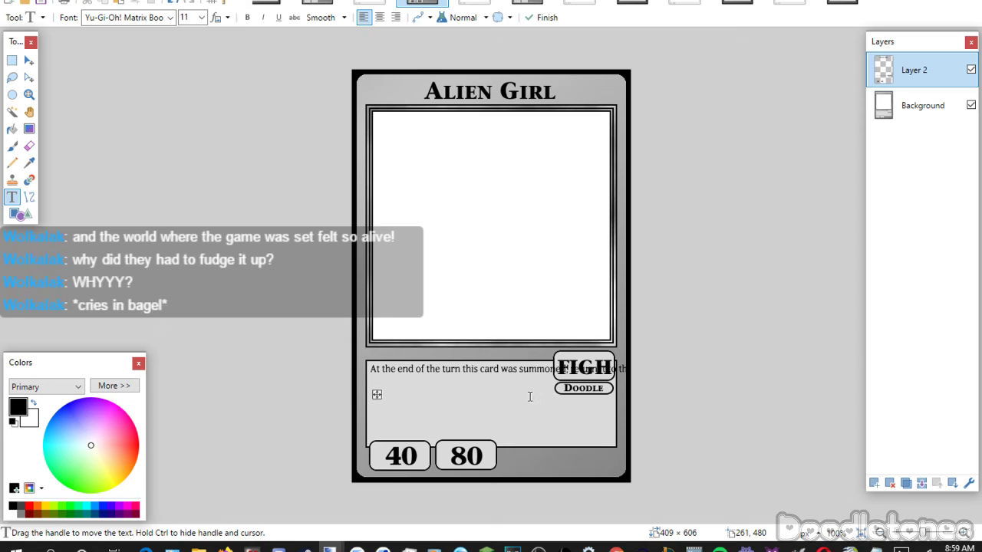
{"action": "key", "text": "Return"}
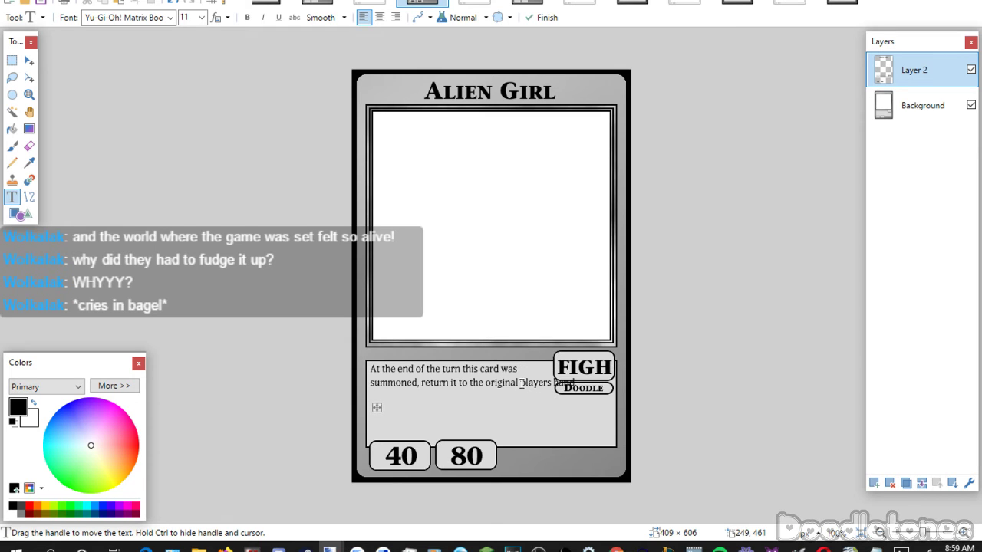
{"action": "key", "text": "Return"}
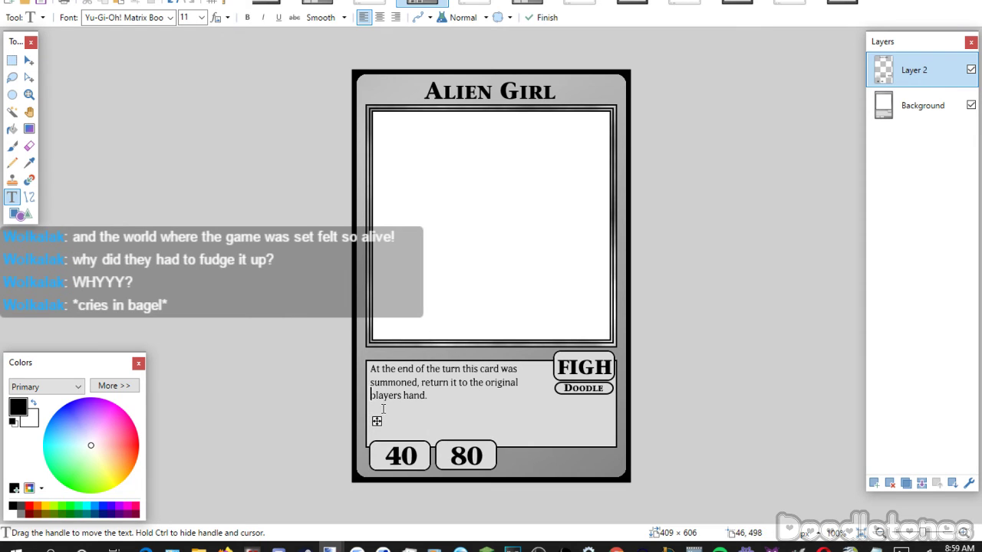
{"action": "left_click_drag", "start_coordinate": [379, 420], "coordinate": [379, 421]}
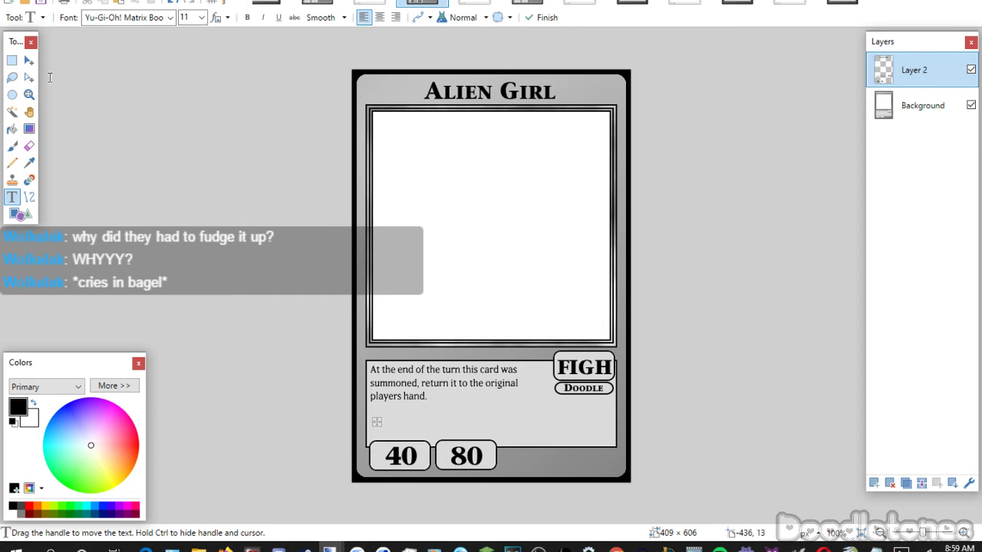
Merge the text layer into the background, then close the new Alien Girl card, saving it at quality 95.
{"action": "left_click", "coordinate": [12, 62]}
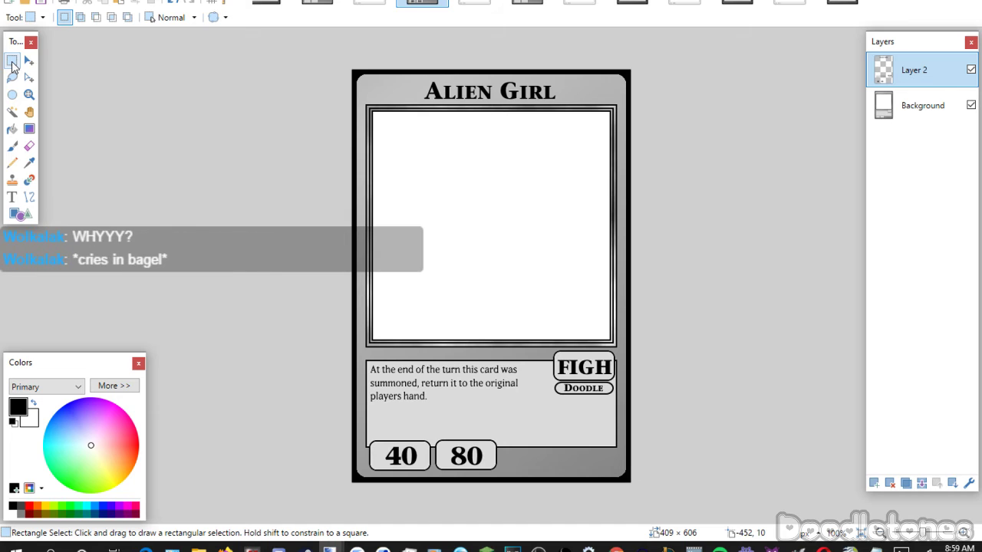
{"action": "left_click", "coordinate": [922, 483]}
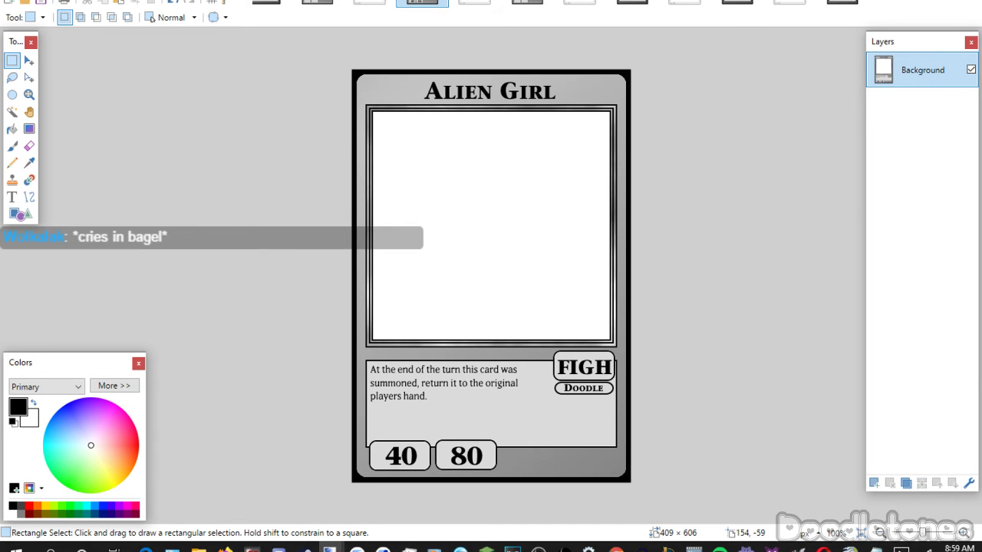
{"action": "left_click", "coordinate": [443, 2]}
{"action": "left_click", "coordinate": [410, 310]}
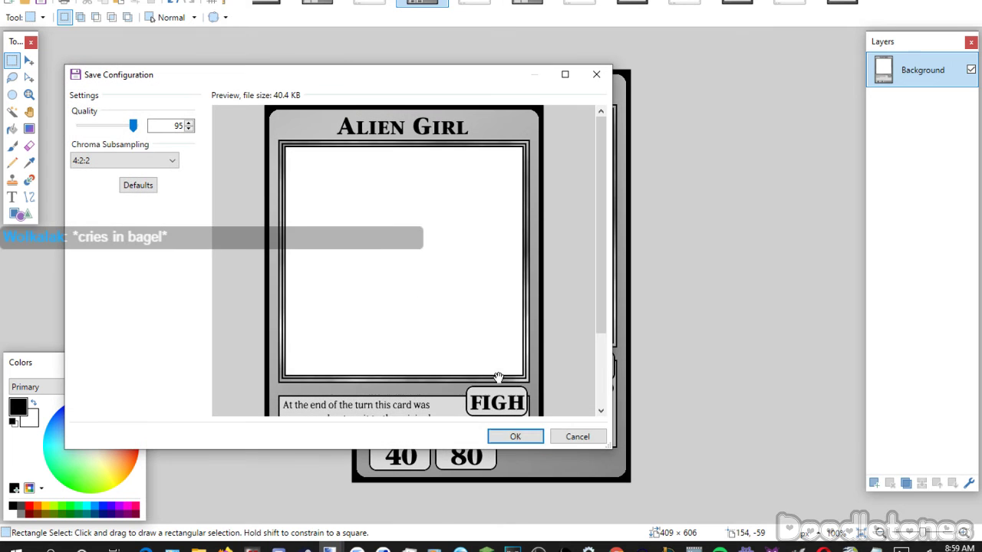
{"action": "left_click", "coordinate": [509, 434]}
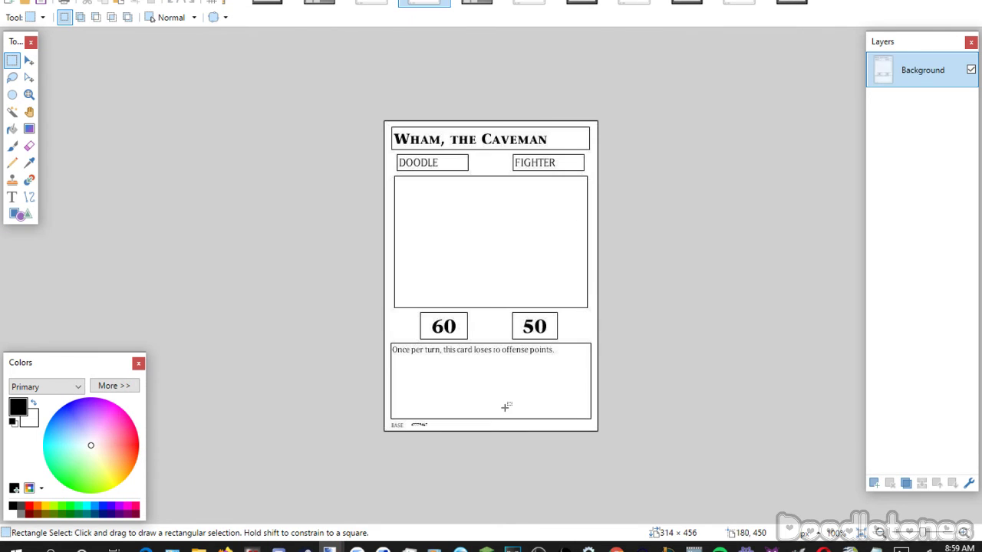
Close the old Alien Girl card and switch to the next blank grey fighter template.
{"action": "left_click", "coordinate": [422, 4]}
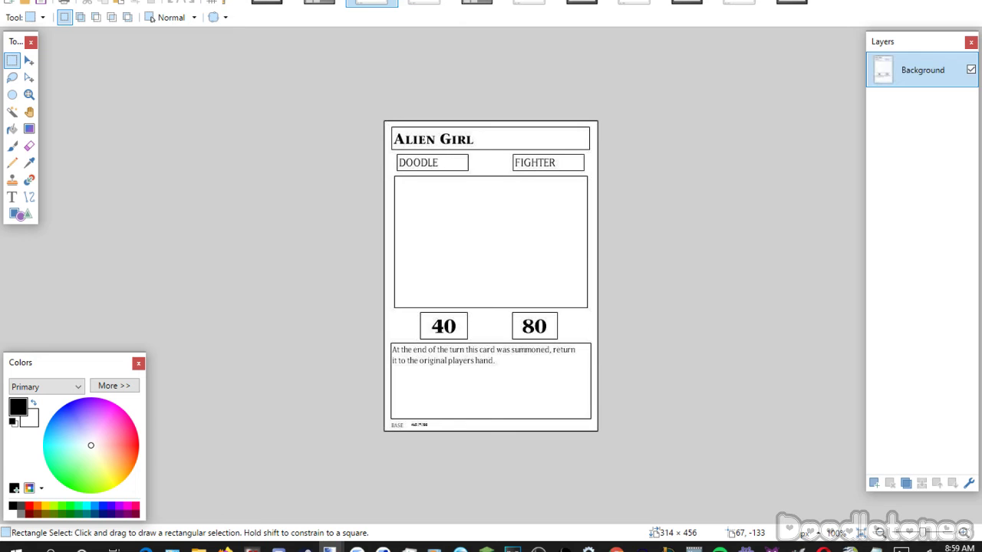
{"action": "key", "text": "ctrl+w"}
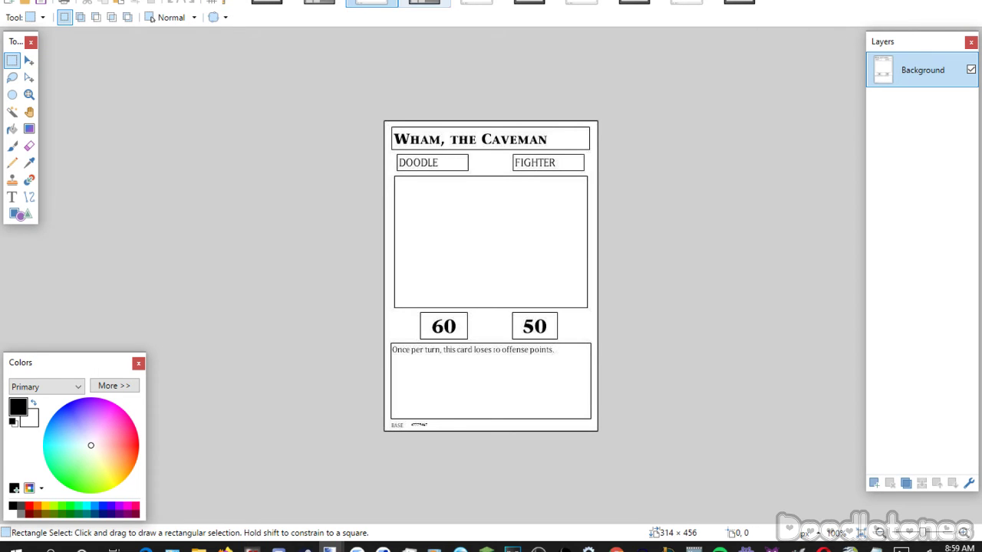
{"action": "left_click", "coordinate": [424, 3]}
Add the title "Wham, the Caveman" in Yu-Gi-Oh!ITCStoneSerifSmallCaps at size 26 and centre it in the card's title strip.
{"action": "left_click", "coordinate": [850, 550]}
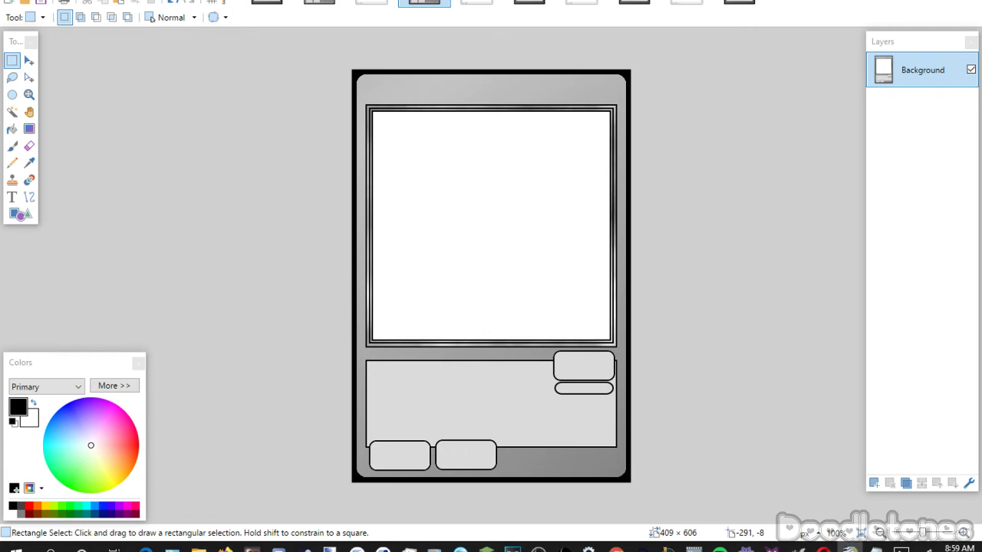
{"action": "left_click", "coordinate": [12, 198]}
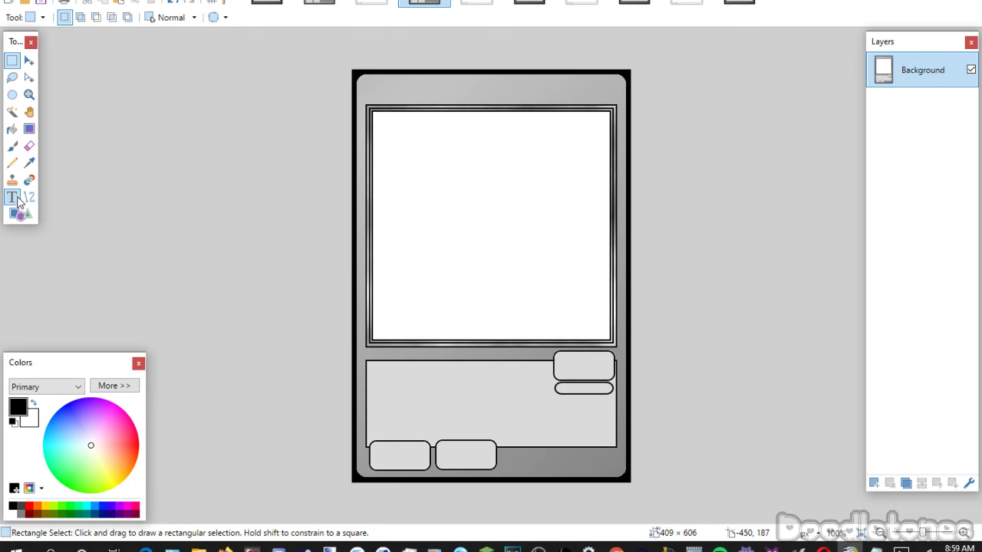
{"action": "left_click", "coordinate": [169, 17]}
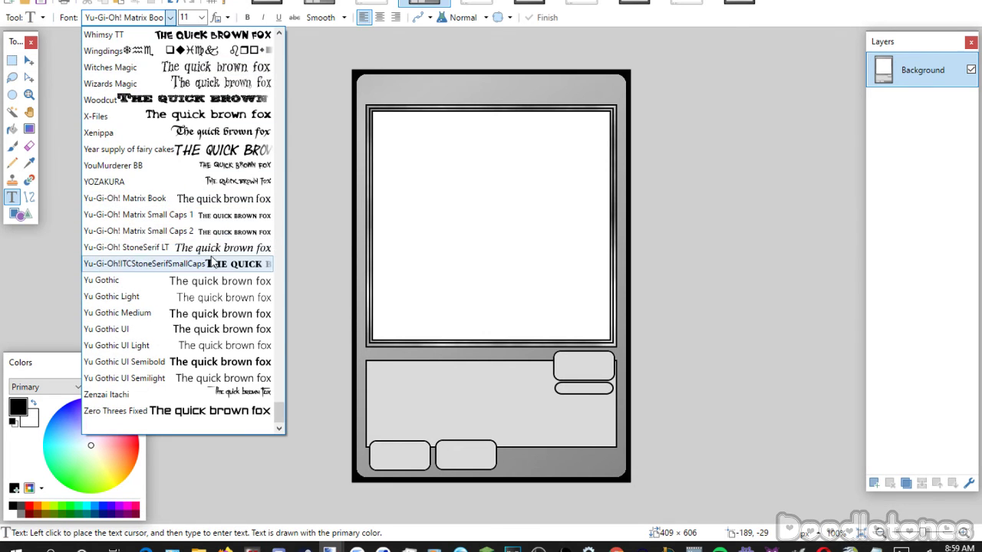
{"action": "left_click", "coordinate": [154, 260]}
{"action": "left_click", "coordinate": [201, 17]}
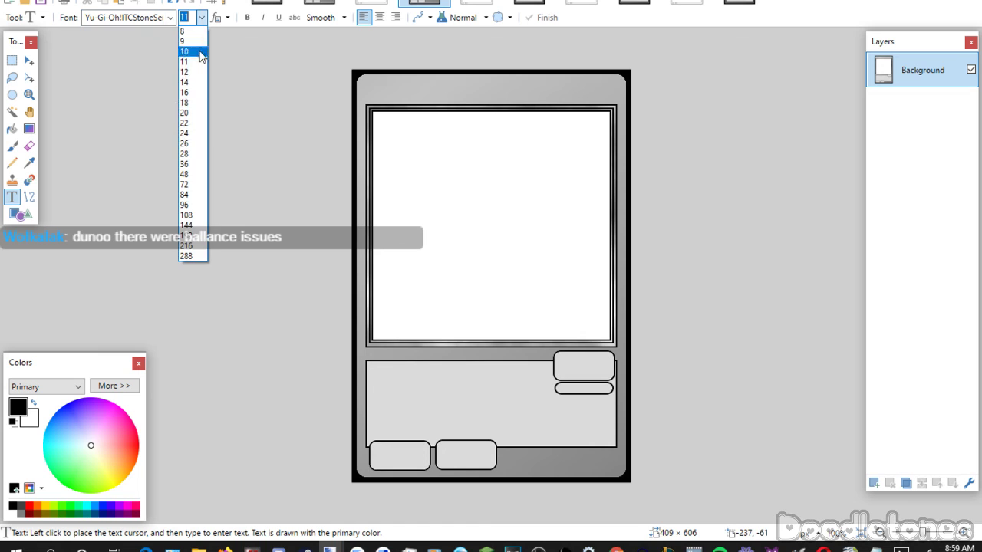
{"action": "left_click", "coordinate": [188, 146]}
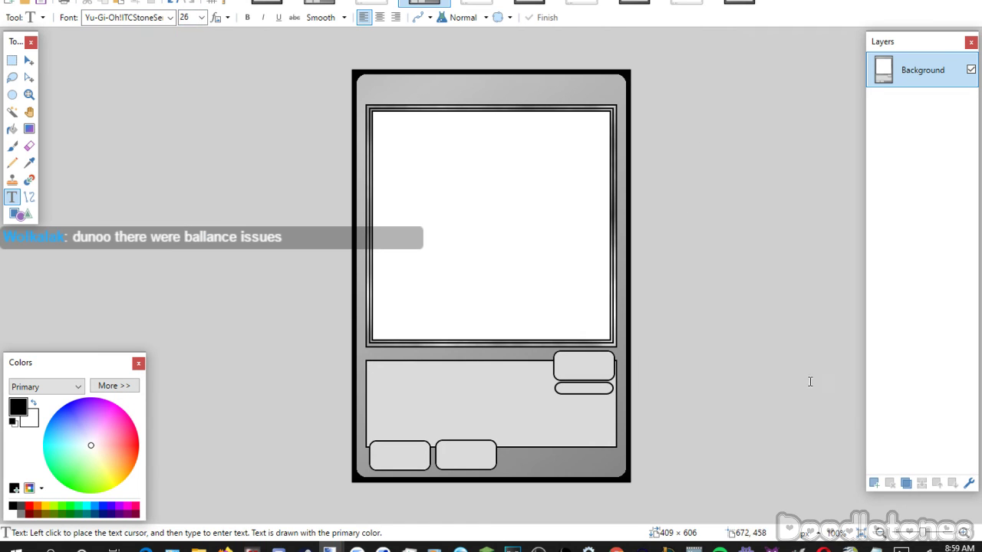
{"action": "left_click", "coordinate": [386, 98]}
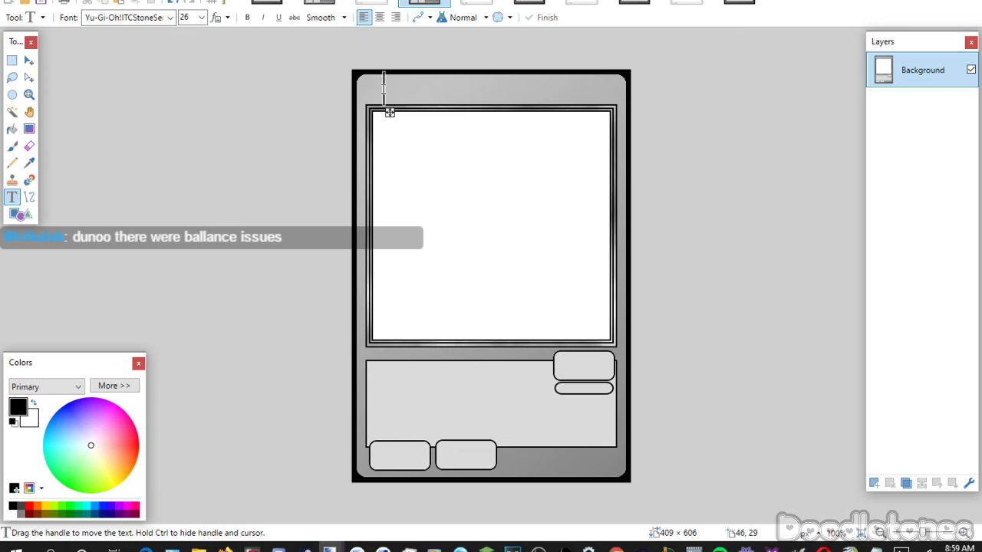
{"action": "type", "text": "Wham, the Caveman"}
{"action": "left_click_drag", "start_coordinate": [390, 146], "coordinate": [371, 149]}
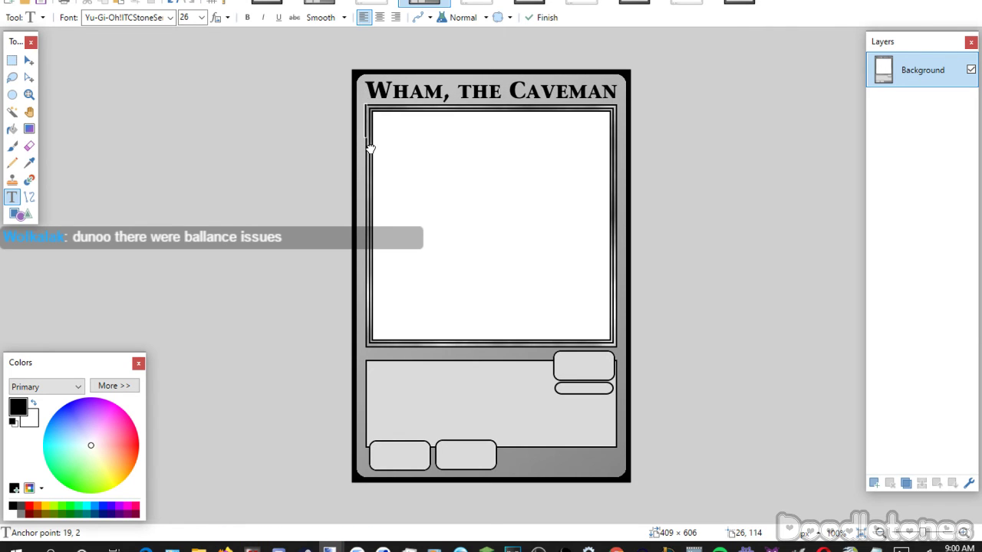
Add the type label "FIGH" at size 22 and fit it inside the larger label box.
{"action": "left_click", "coordinate": [450, 359]}
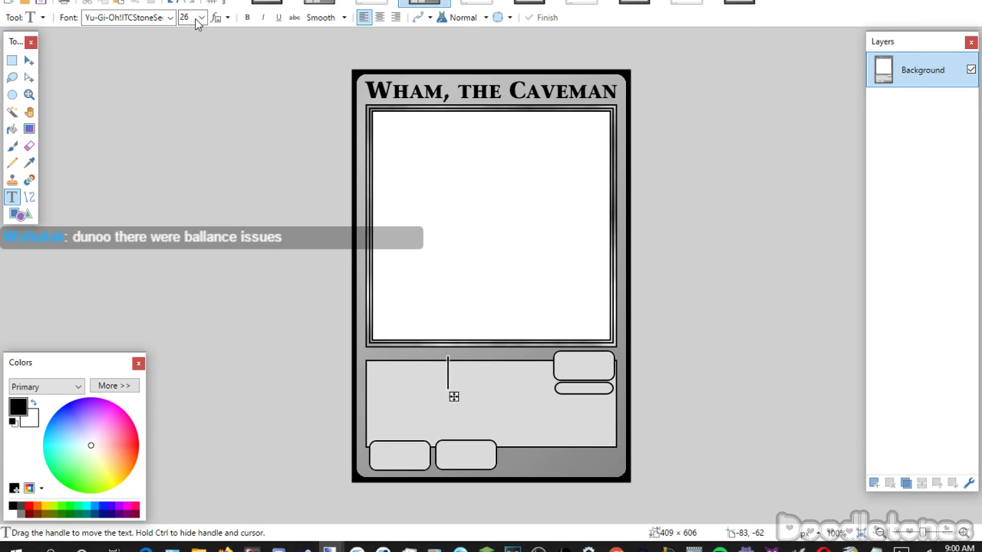
{"action": "scroll", "coordinate": [198, 23], "scroll_direction": "up", "scroll_amount": 3}
{"action": "scroll", "coordinate": [197, 23], "scroll_direction": "down", "scroll_amount": 1}
{"action": "type", "text": "F"}
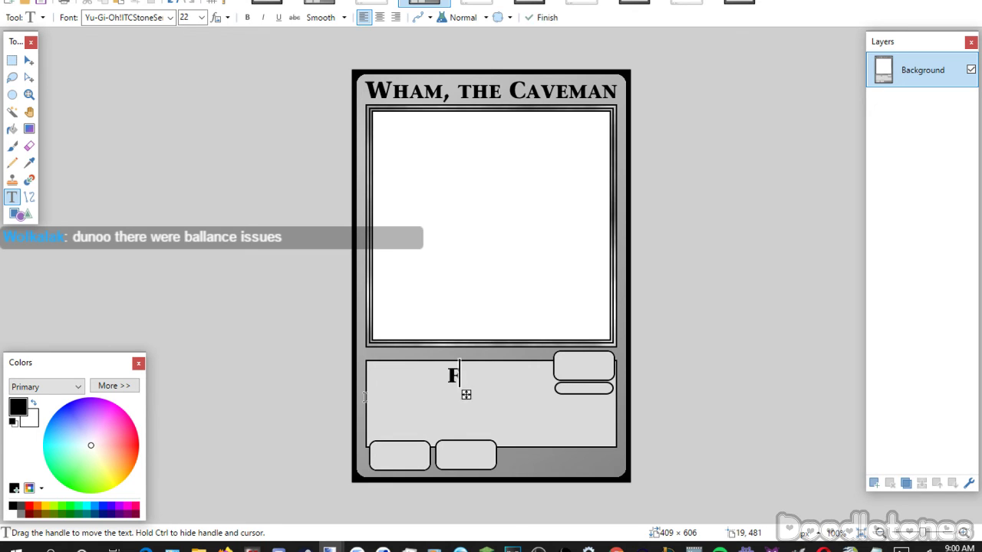
{"action": "type", "text": "IGH"}
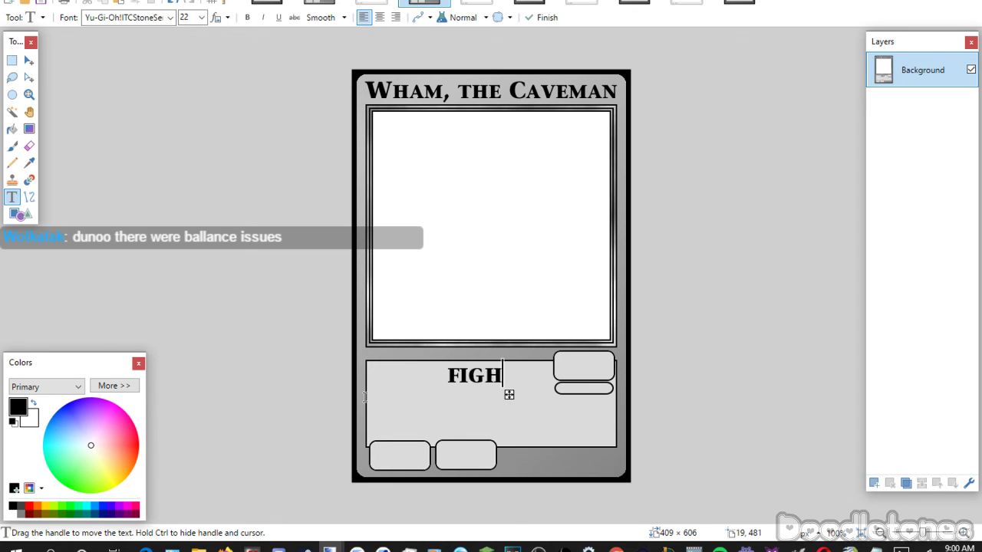
{"action": "left_click_drag", "start_coordinate": [510, 396], "coordinate": [620, 386]}
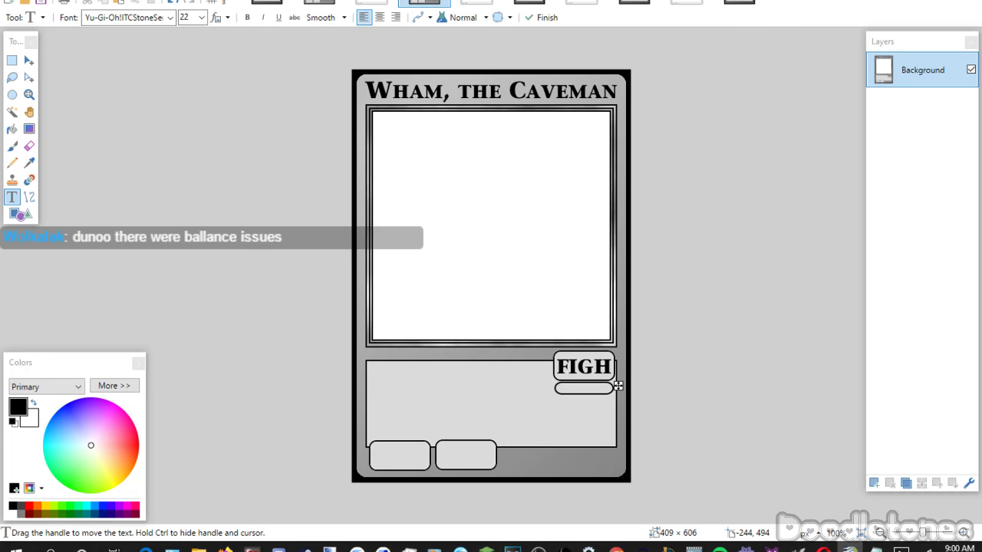
Add the label "Doodle" at size 11 and place it in the narrow label box under FIGH.
{"action": "left_click", "coordinate": [407, 299]}
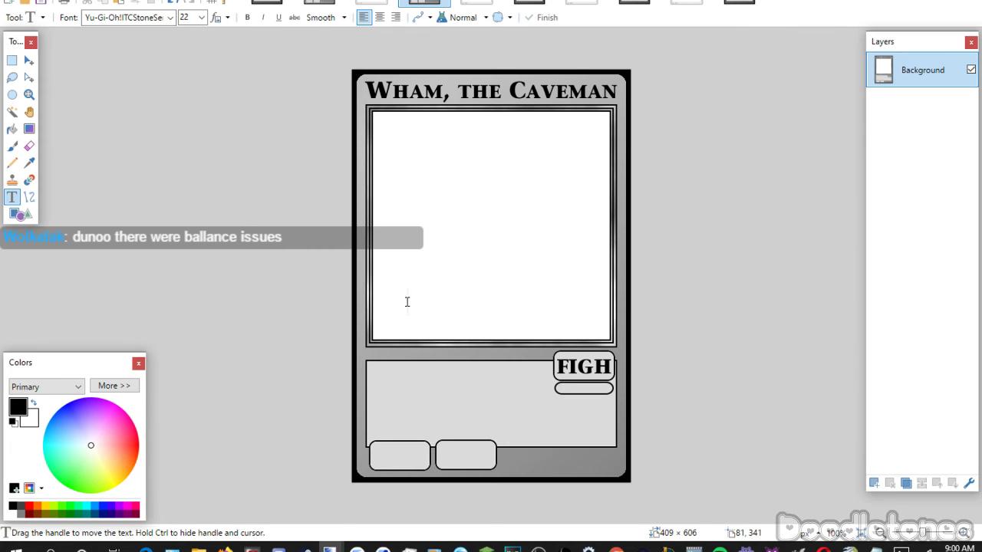
{"action": "type", "text": "Doodle"}
{"action": "scroll", "coordinate": [200, 18], "scroll_direction": "up", "scroll_amount": 6}
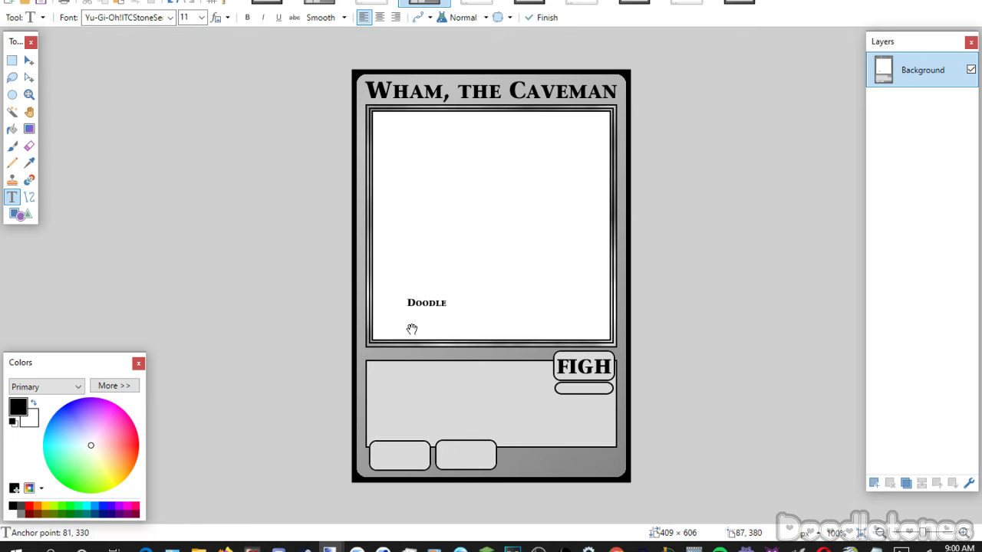
{"action": "mouse_move", "coordinate": [414, 330]}
{"action": "left_mouse_down"}
{"action": "mouse_move", "coordinate": [594, 438]}
{"action": "mouse_move", "coordinate": [570, 415]}
{"action": "left_mouse_up"}
{"action": "left_click", "coordinate": [12, 62]}
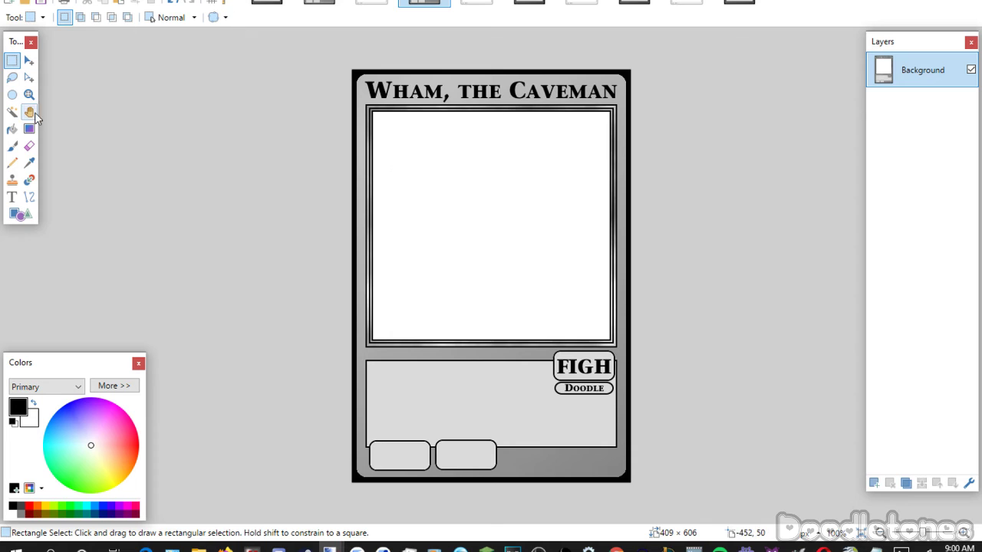
Add the stat "60" at size 28 and centre it in the first stat box.
{"action": "left_click", "coordinate": [12, 197]}
{"action": "left_click", "coordinate": [201, 17]}
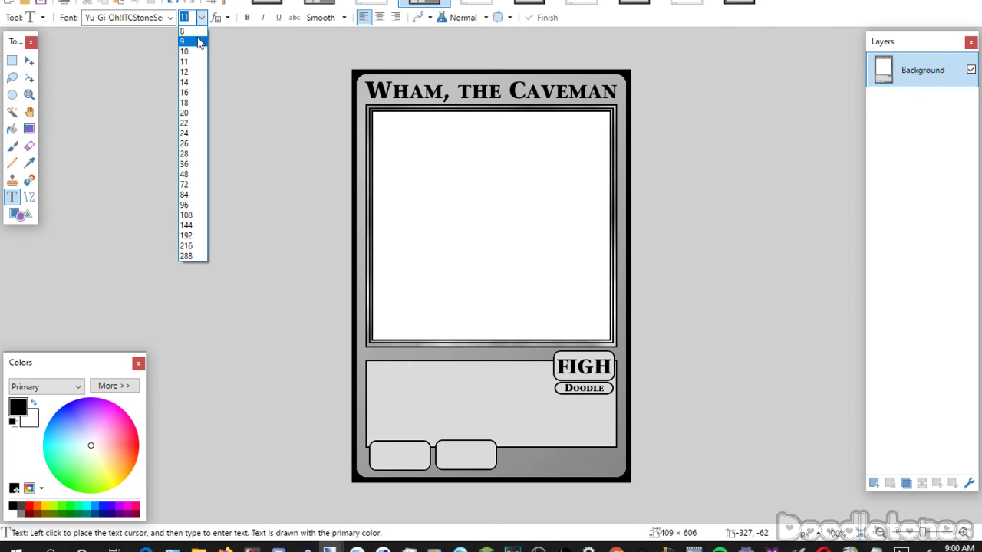
{"action": "left_click", "coordinate": [185, 153]}
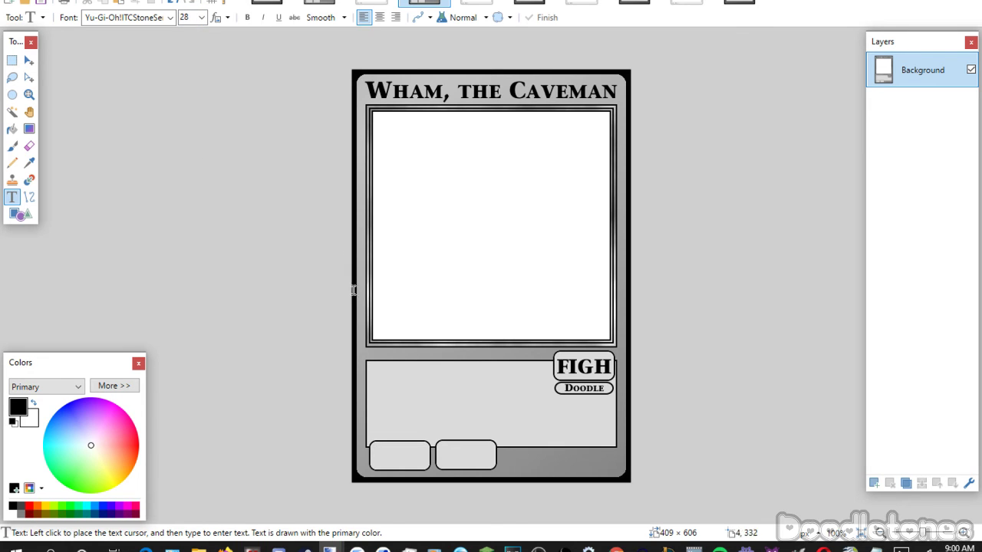
{"action": "left_click", "coordinate": [388, 449]}
{"action": "type", "text": "60"}
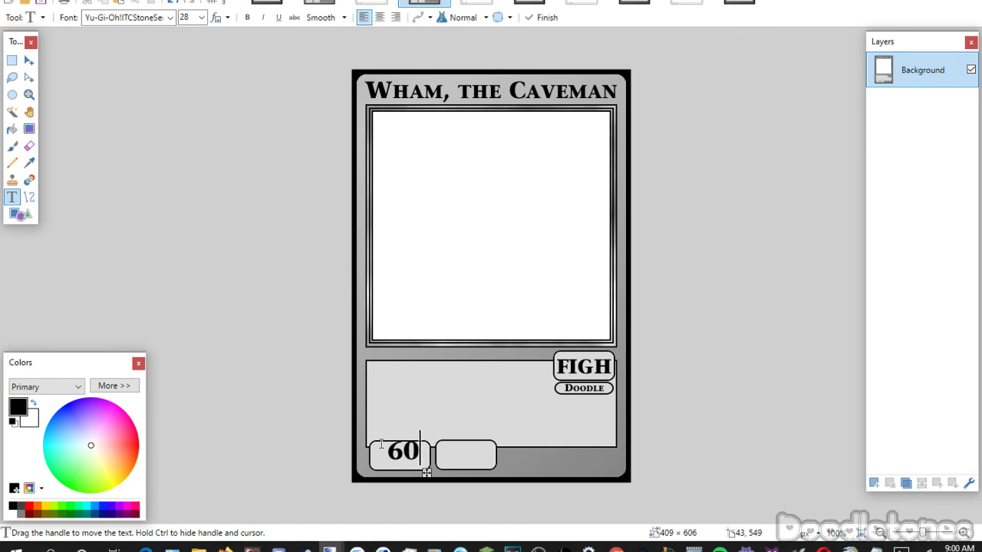
{"action": "left_click_drag", "start_coordinate": [428, 477], "coordinate": [424, 482]}
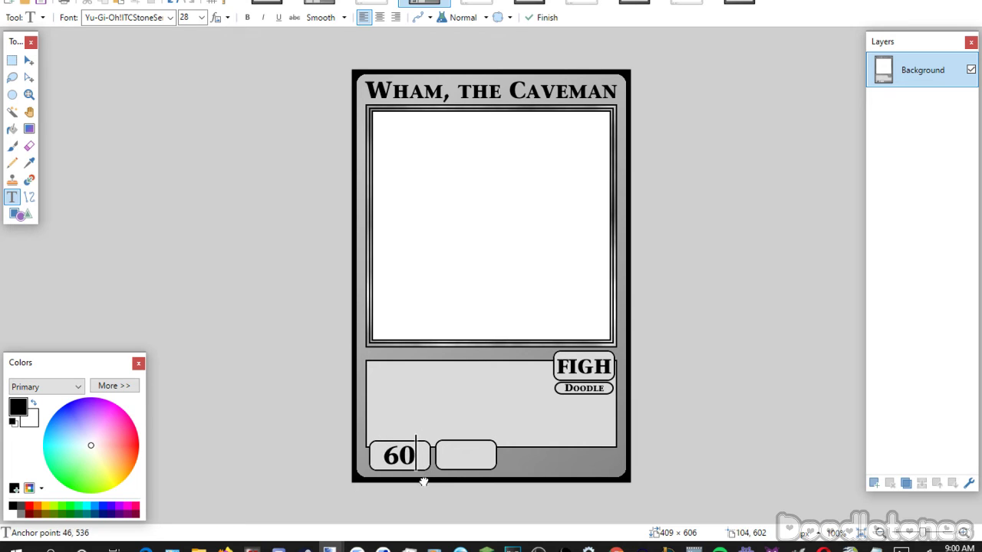
Add the stat "50" at size 28 and centre it in the second stat box.
{"action": "left_click", "coordinate": [463, 397]}
{"action": "type", "text": "50"}
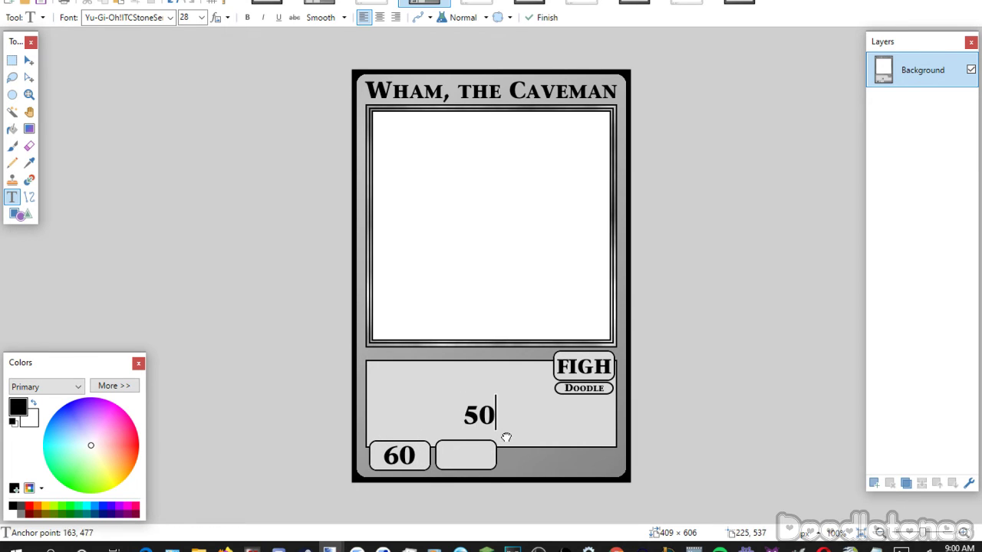
{"action": "left_click_drag", "start_coordinate": [505, 438], "coordinate": [494, 477]}
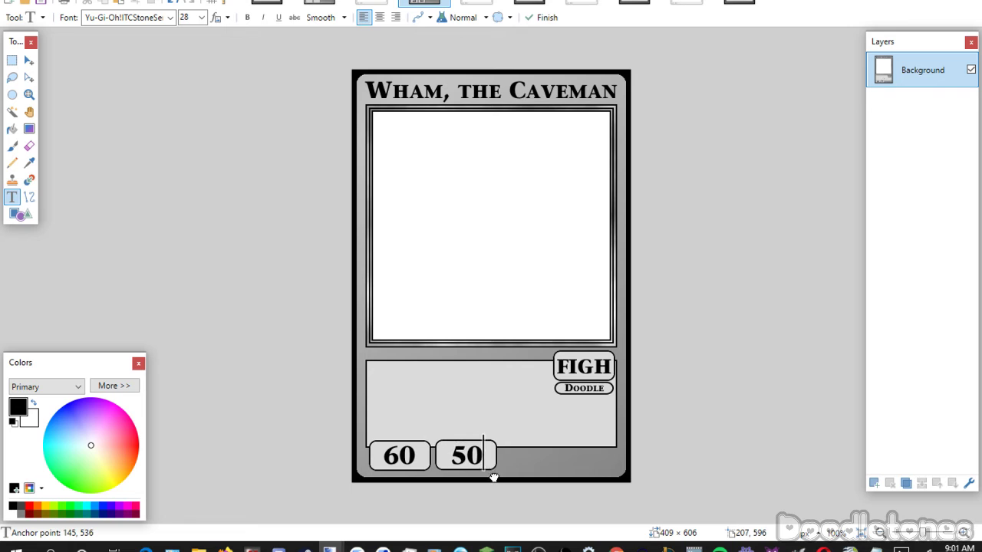
Add the effect text "Once per turn, this card loses 10 offense points." in Yu-Gi-Oh! Matrix Book, size 11, wrapped onto two lines beside the labels.
{"action": "left_click", "coordinate": [410, 393]}
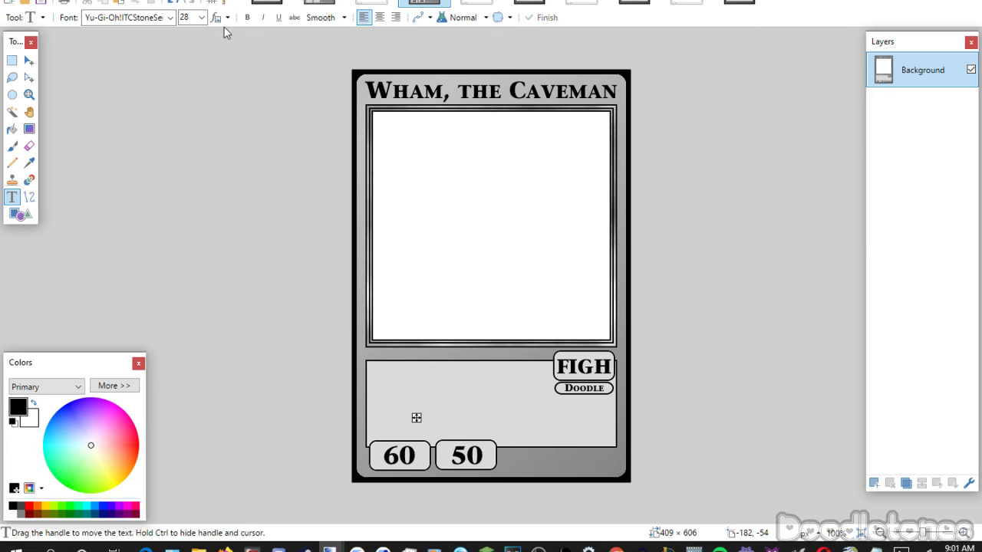
{"action": "left_click", "coordinate": [202, 17]}
{"action": "left_click", "coordinate": [193, 61]}
{"action": "left_click", "coordinate": [169, 17]}
{"action": "left_click", "coordinate": [221, 199]}
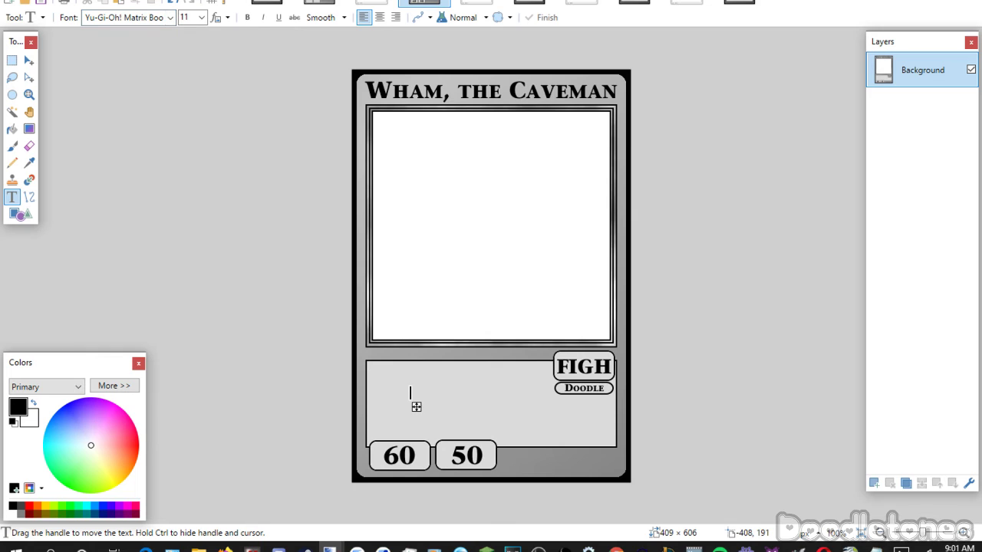
{"action": "key", "text": "alt+Tab"}
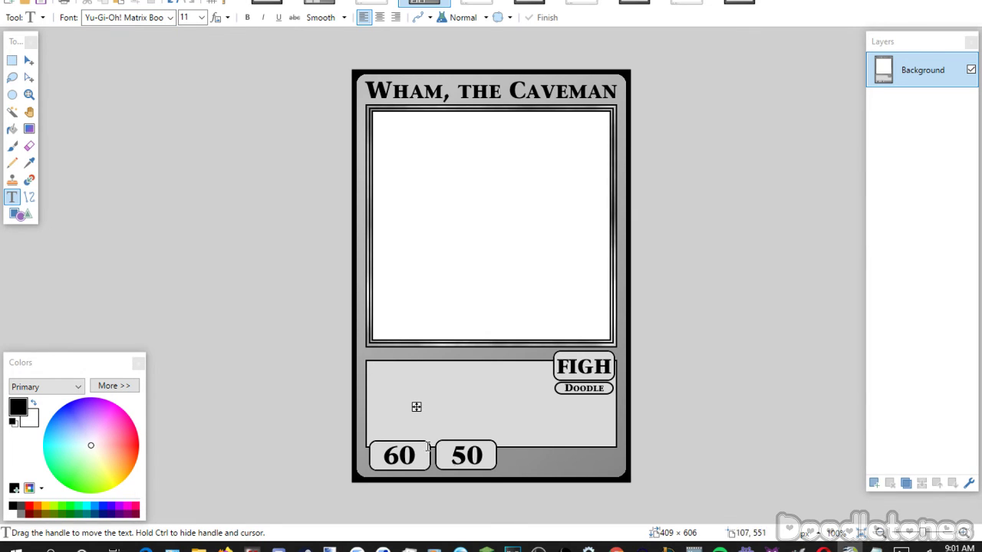
{"action": "left_click_drag", "start_coordinate": [417, 408], "coordinate": [379, 395]}
{"action": "type", "text": "Once per turn, this card loses 10 offense points"}
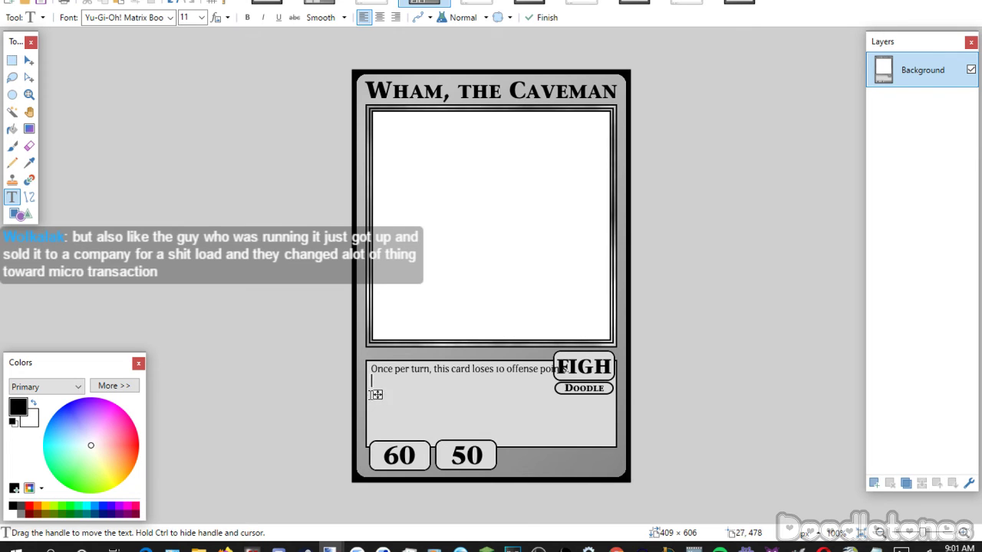
{"action": "left_click_drag", "start_coordinate": [379, 395], "coordinate": [376, 399]}
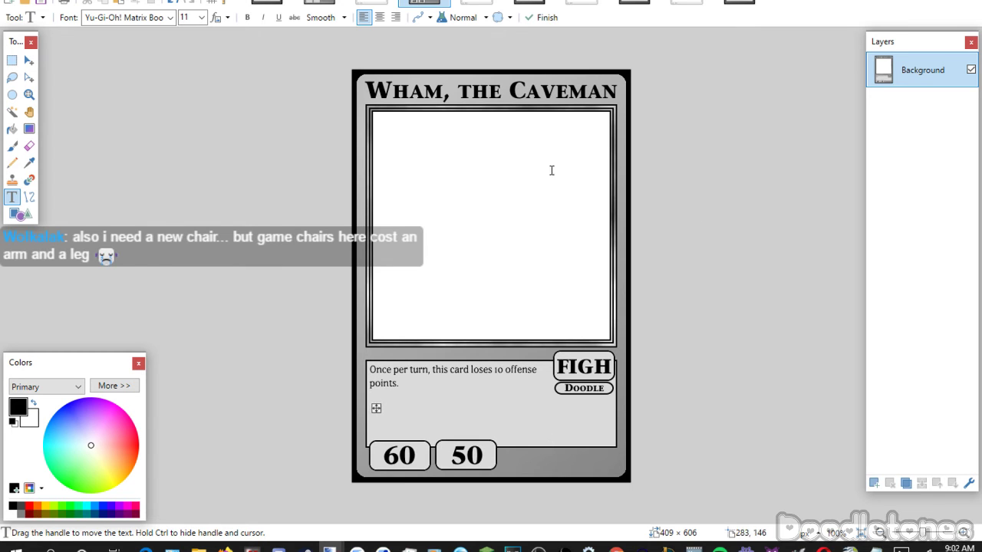
Save the finished Wham, the Caveman card as a JPEG and close it.
{"action": "left_click", "coordinate": [12, 60]}
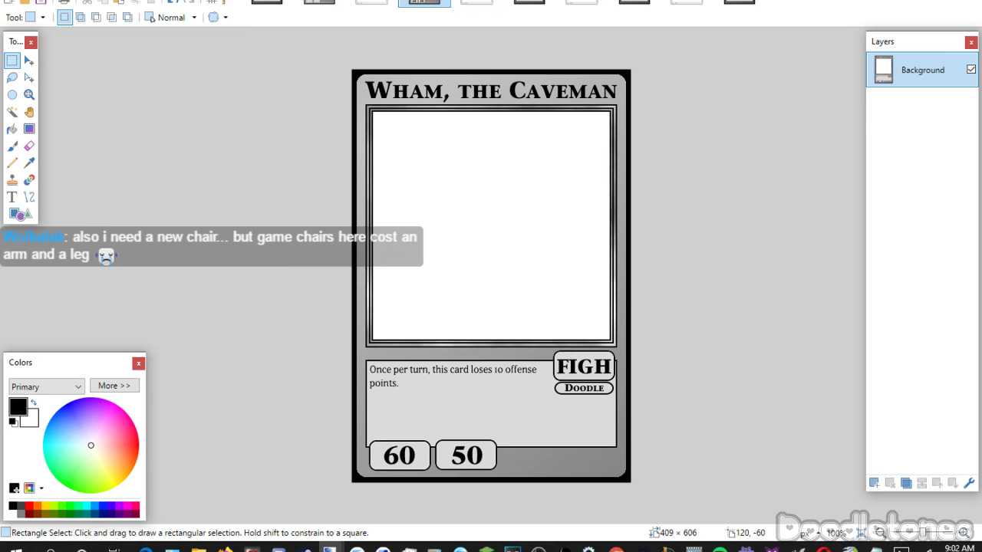
{"action": "key", "text": "ctrl+w"}
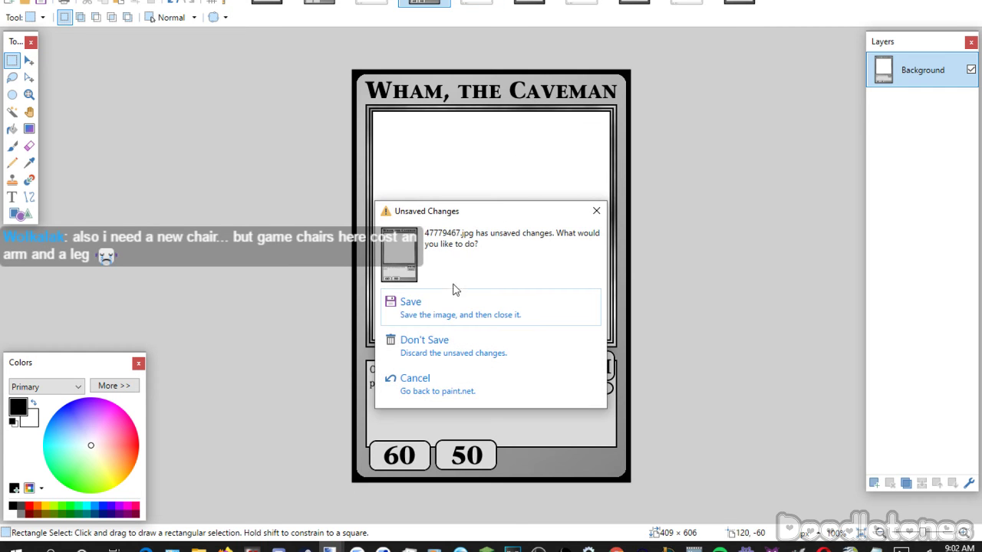
{"action": "left_click", "coordinate": [437, 314]}
{"action": "left_click", "coordinate": [518, 434]}
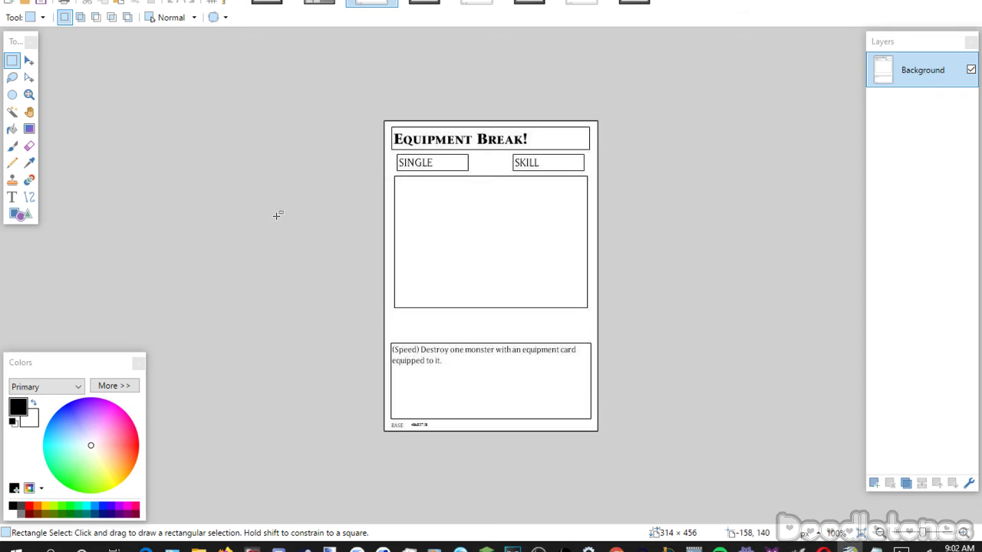
Add the title "Equipment Break!" in Yu-Gi-Oh!ITCStoneSerifSmallCaps, size 26, on a new layer across the blank dark template's title area.
{"action": "left_click", "coordinate": [439, 1]}
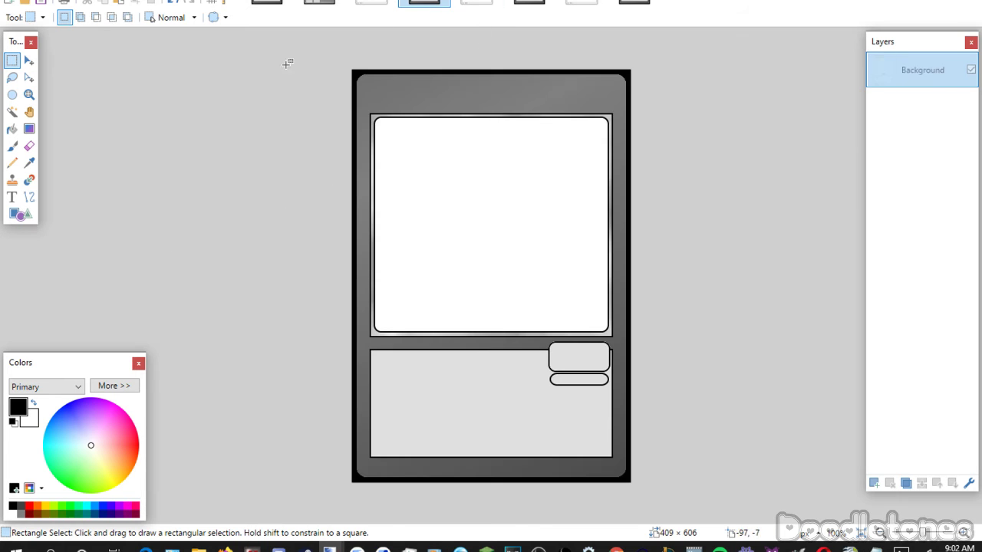
{"action": "left_click", "coordinate": [12, 197]}
{"action": "left_click", "coordinate": [174, 16]}
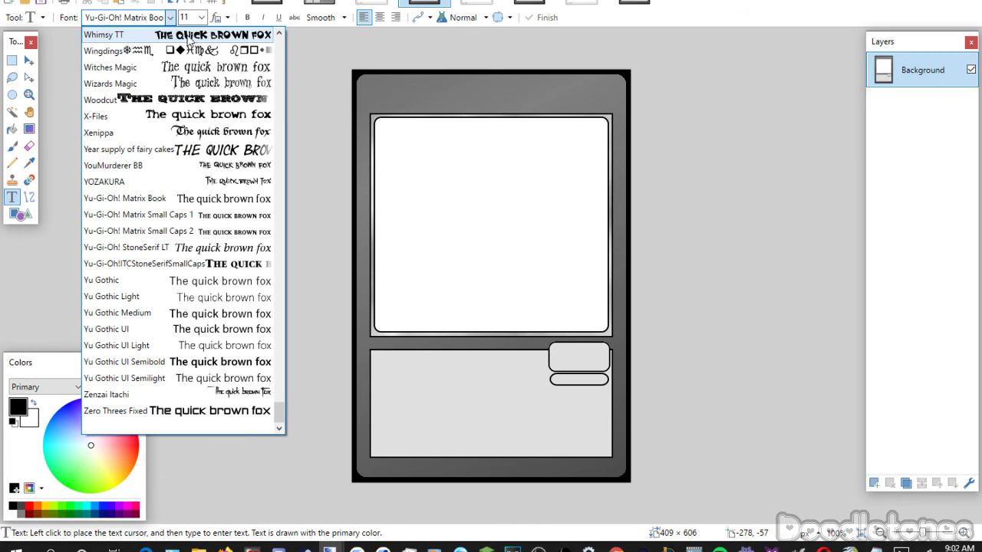
{"action": "left_click", "coordinate": [222, 264]}
{"action": "left_click", "coordinate": [201, 17]}
{"action": "left_click", "coordinate": [191, 144]}
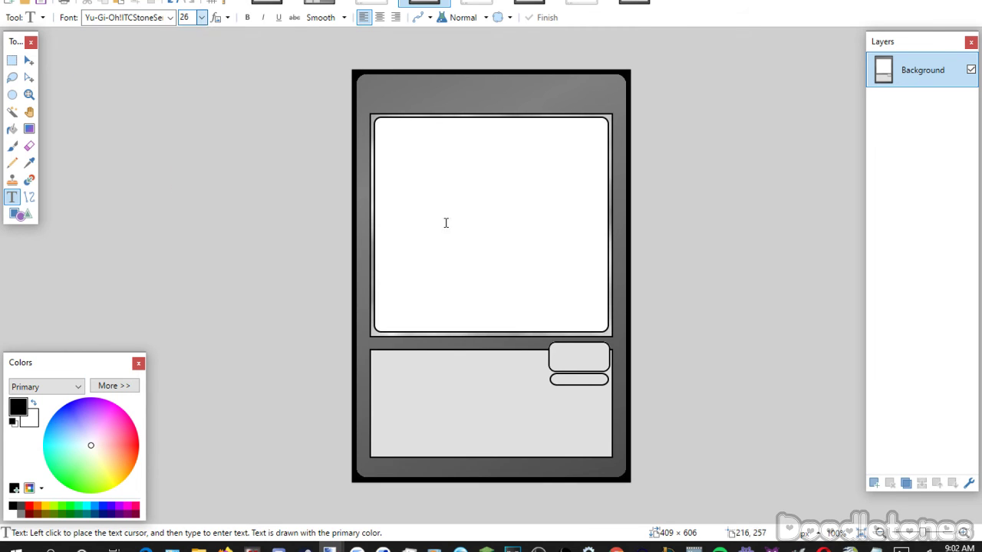
{"action": "left_click", "coordinate": [874, 483]}
{"action": "left_click", "coordinate": [387, 89]}
{"action": "type", "text": "Equipment Break!"}
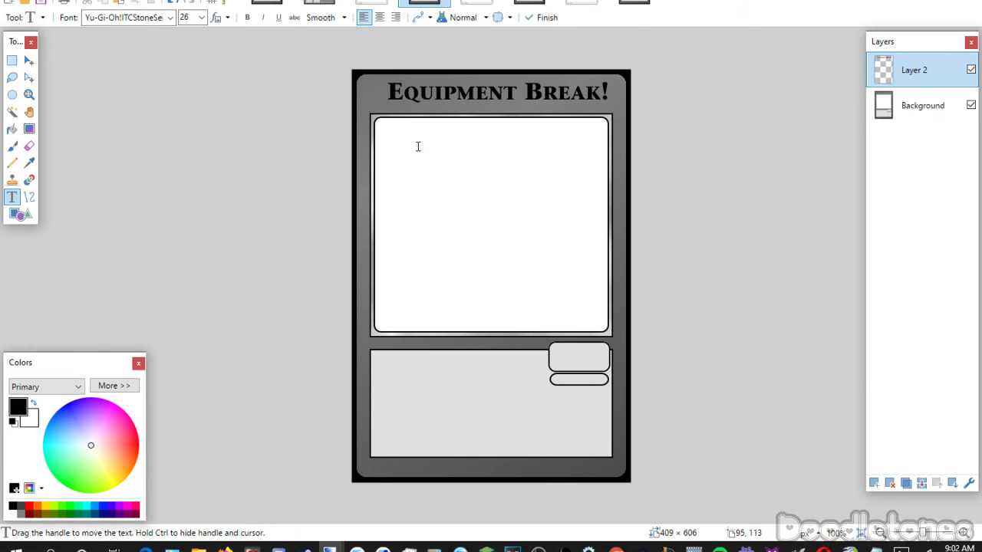
{"action": "left_click_drag", "start_coordinate": [393, 146], "coordinate": [383, 154]}
Add the type label "SKIL" at size 22 and fit it inside the larger label box.
{"action": "left_click", "coordinate": [463, 369]}
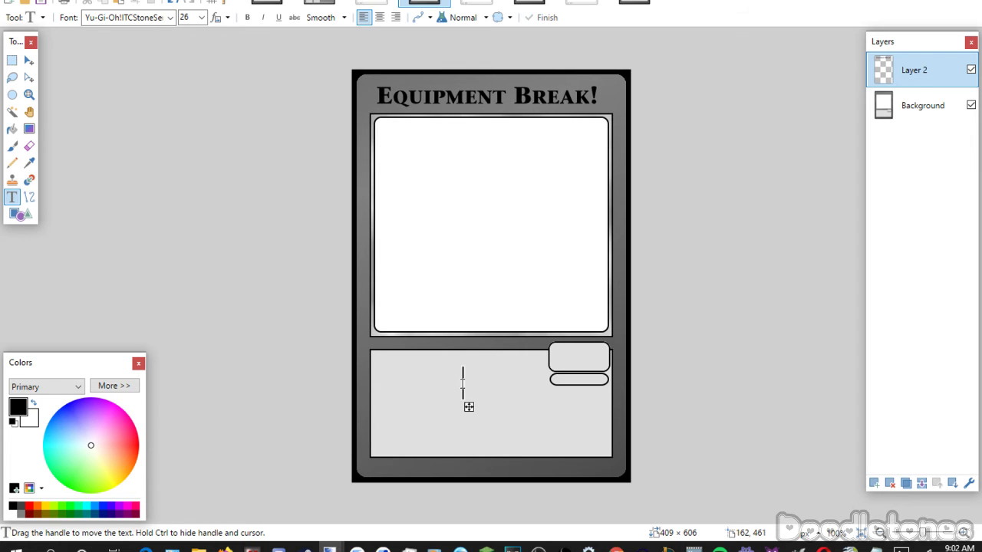
{"action": "scroll", "coordinate": [192, 17], "scroll_direction": "down", "scroll_amount": 2}
{"action": "type", "text": "SKIL"}
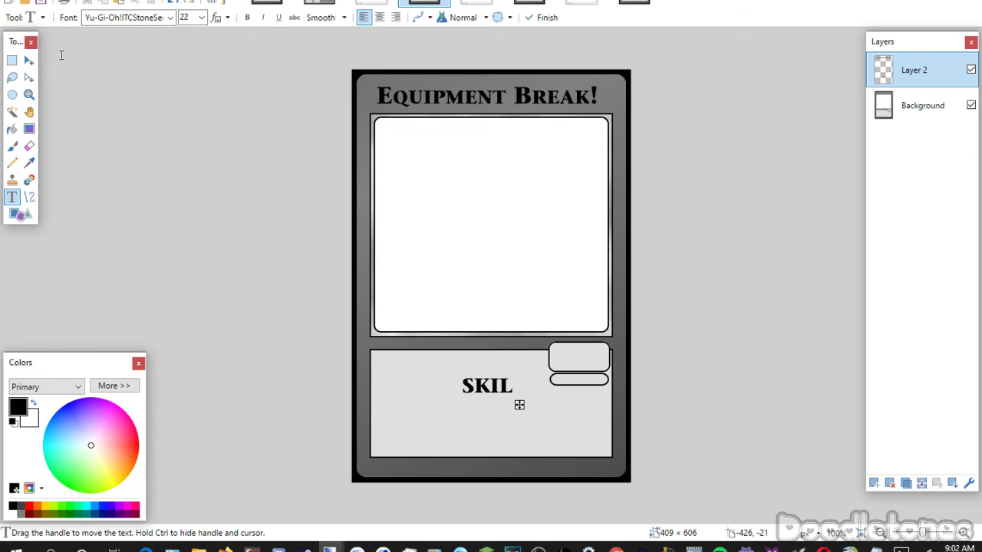
{"action": "left_click_drag", "start_coordinate": [519, 405], "coordinate": [612, 380]}
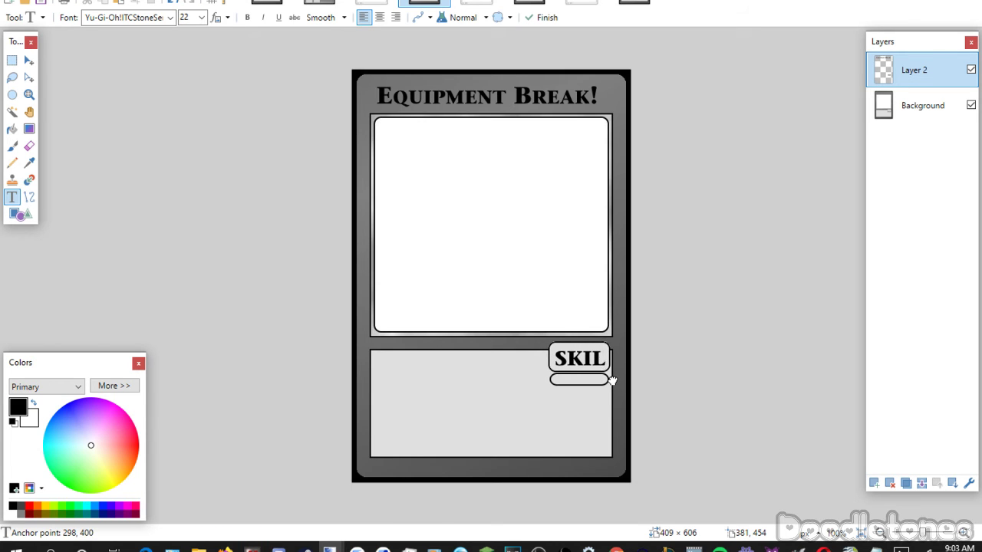
Add the label "Singular" at size 11 and place it in the narrow label box under SKIL.
{"action": "left_click", "coordinate": [481, 406]}
{"action": "scroll", "coordinate": [203, 23], "scroll_direction": "down", "scroll_amount": 3}
{"action": "scroll", "coordinate": [203, 23], "scroll_direction": "down", "scroll_amount": 3}
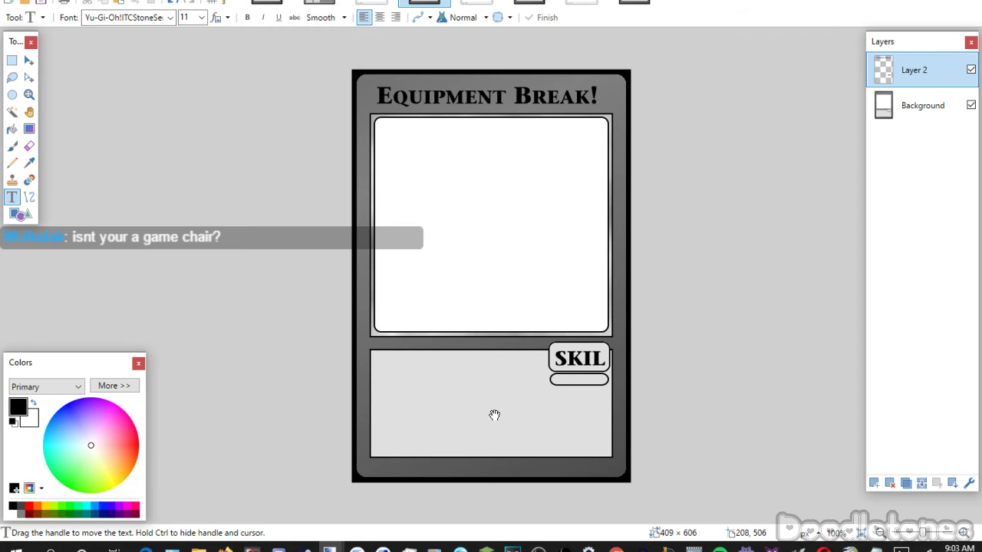
{"action": "type", "text": "Singular"}
{"action": "left_click_drag", "start_coordinate": [496, 427], "coordinate": [564, 406]}
{"action": "left_click", "coordinate": [475, 394]}
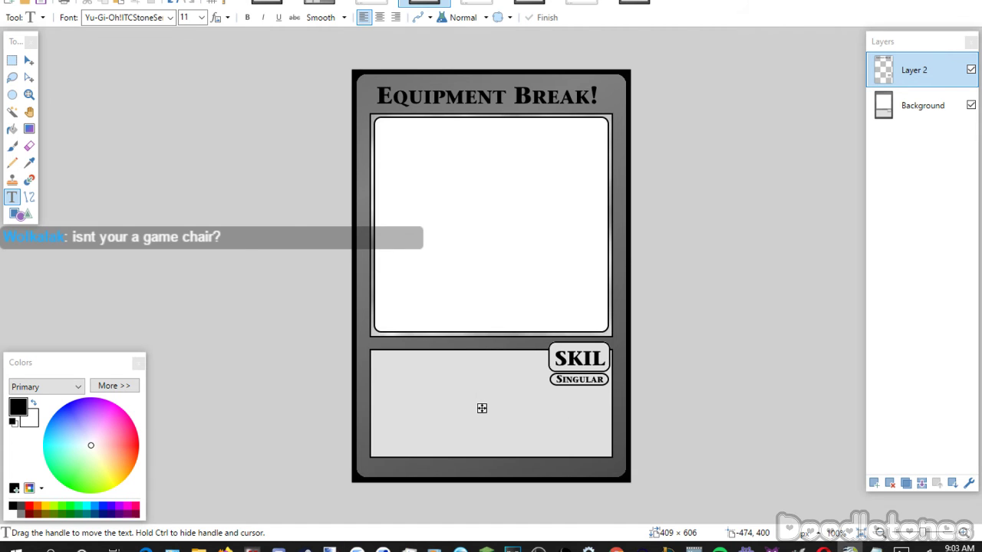
Add the effect text "(Speed) Destroy one monster with an equipment card equipped to it." in Yu-Gi-Oh! Matrix Book, broken before "equipment" to clear the labels.
{"action": "left_click", "coordinate": [394, 370]}
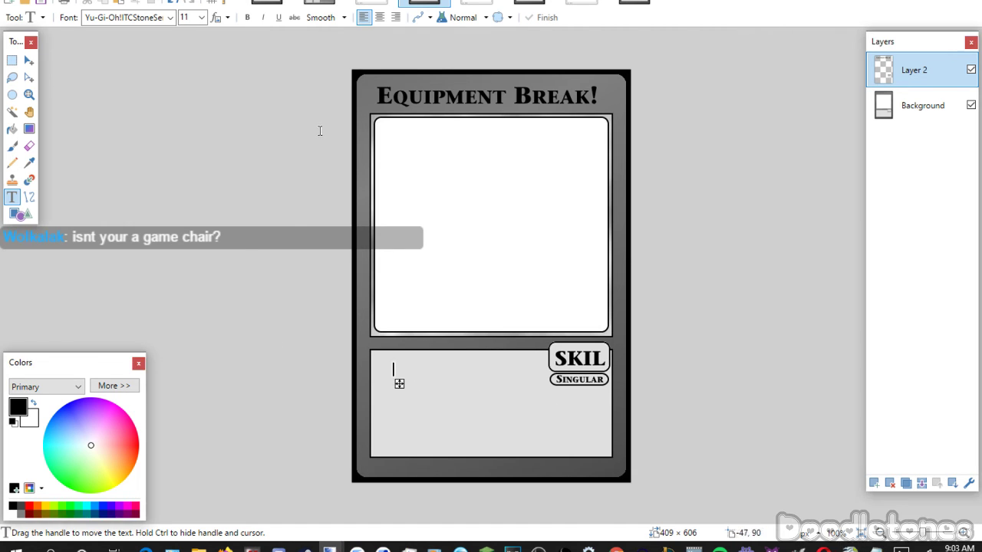
{"action": "left_click", "coordinate": [171, 18]}
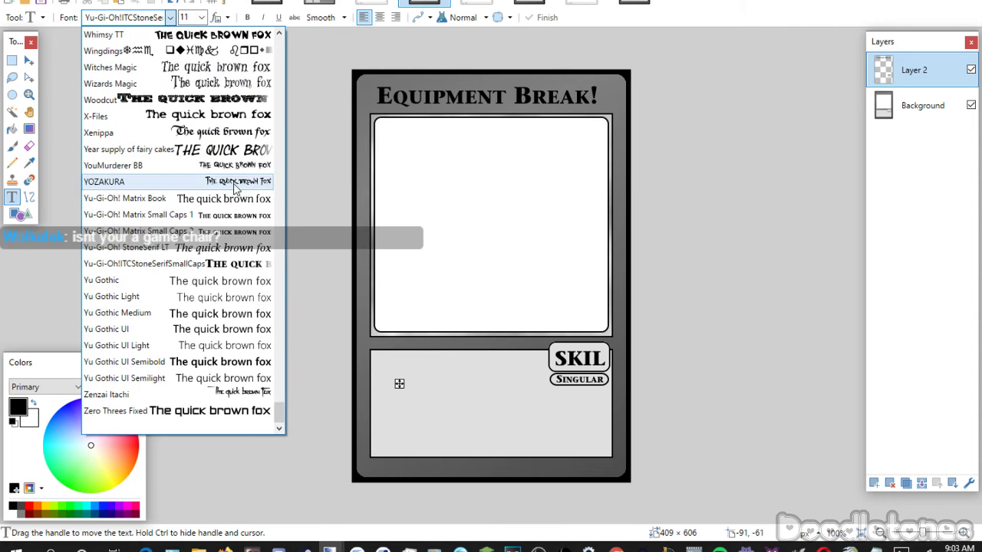
{"action": "left_click", "coordinate": [218, 201]}
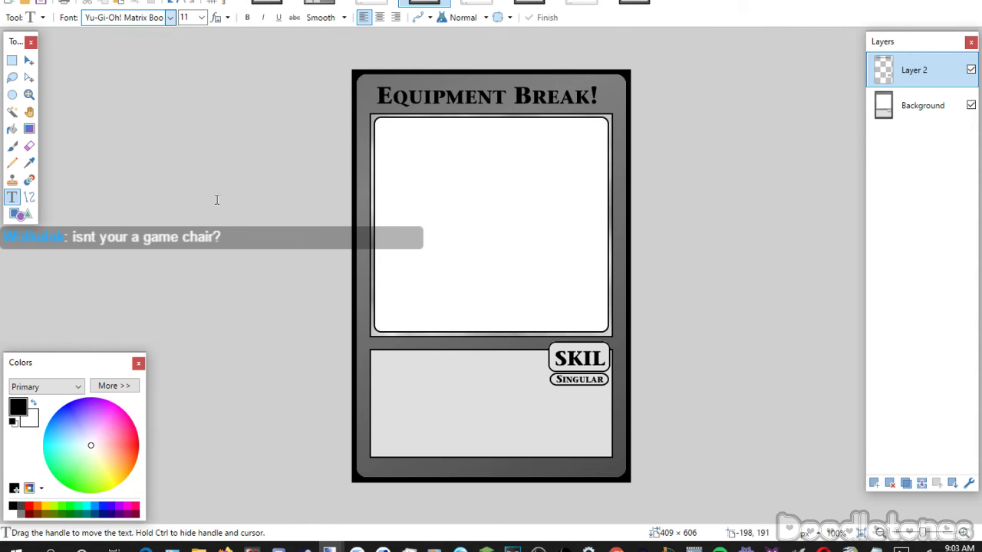
{"action": "key", "text": "ctrl+v"}
{"action": "key", "text": "Return"}
{"action": "left_click_drag", "start_coordinate": [390, 391], "coordinate": [379, 385]}
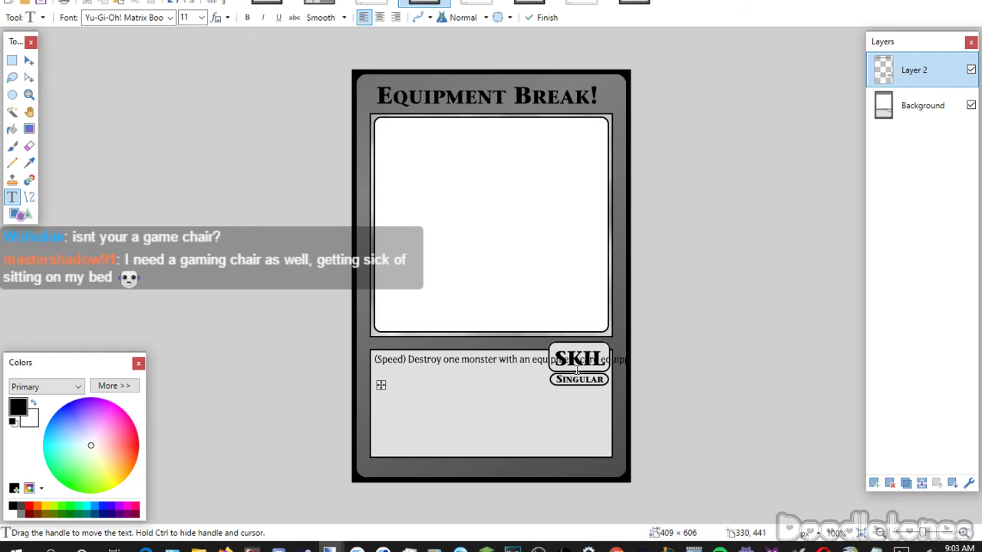
{"action": "left_click", "coordinate": [538, 360]}
{"action": "key", "text": "Left"}
{"action": "key", "text": "Return"}
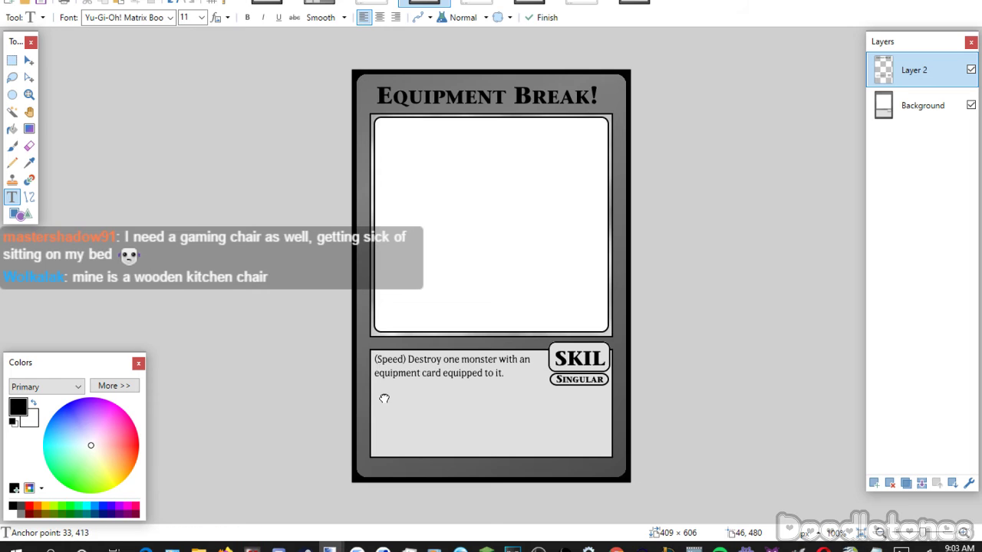
{"action": "left_click_drag", "start_coordinate": [384, 398], "coordinate": [385, 398]}
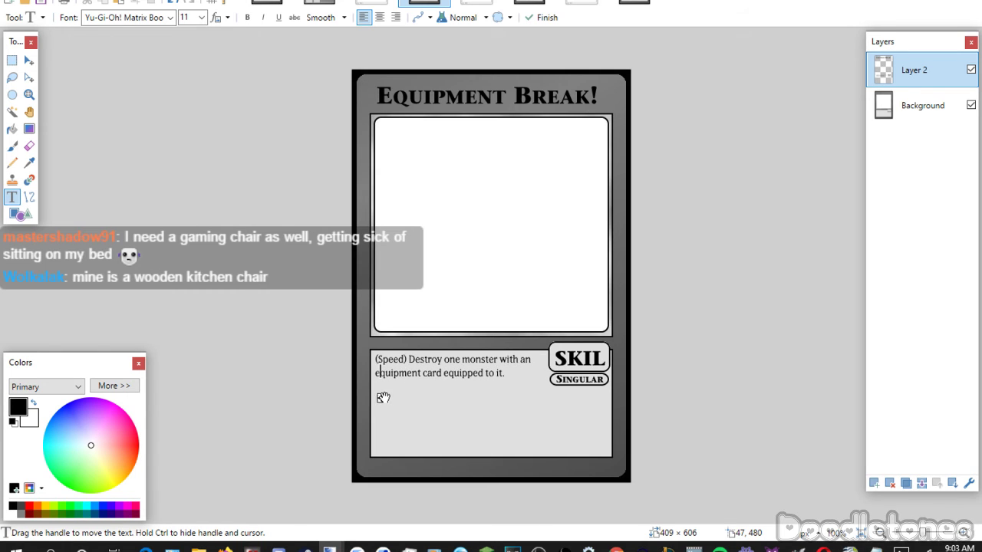
Merge the text layer into the background, save and close the new Equipment Break! card, and close its old version.
{"action": "left_click", "coordinate": [923, 484]}
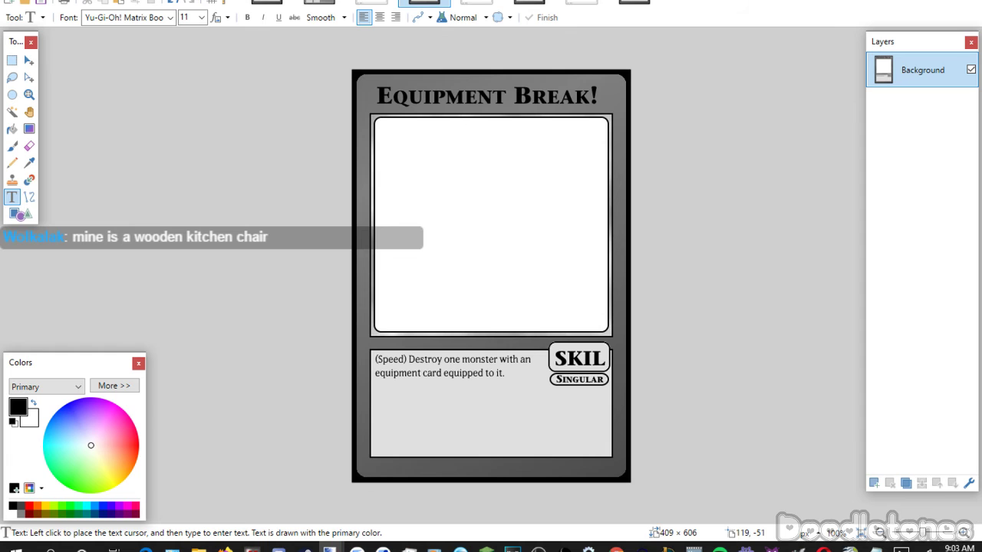
{"action": "key", "text": "ctrl+w"}
{"action": "left_click", "coordinate": [431, 311]}
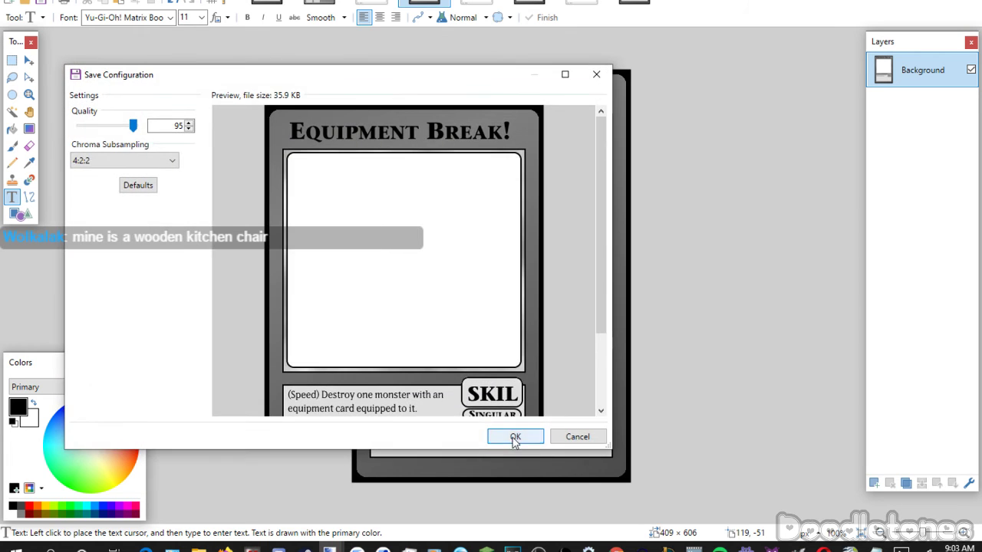
{"action": "left_click", "coordinate": [516, 436]}
{"action": "key", "text": "ctrl+w"}
{"action": "key", "text": "ctrl+w"}
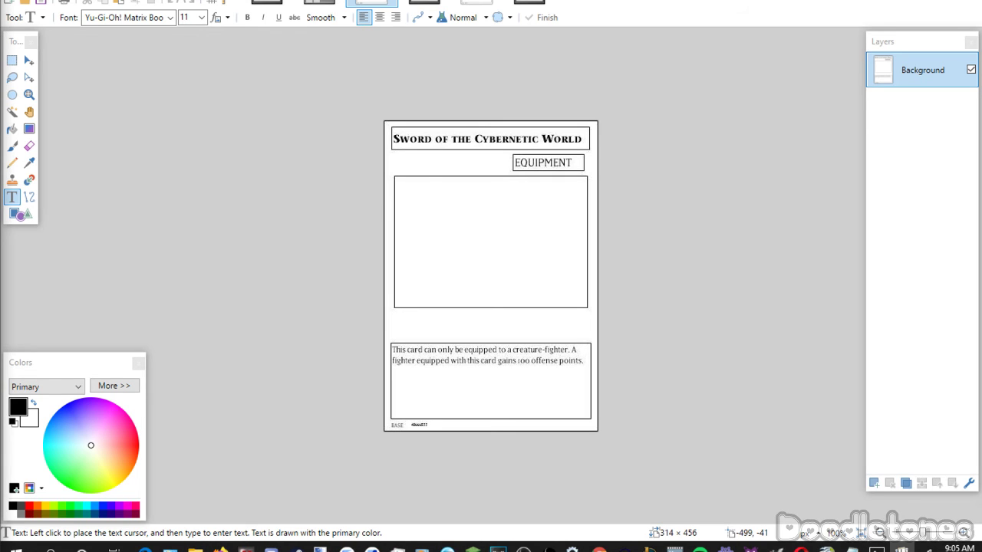
Switch to the card game's deck editor and browse the full card list, previewing individual cards.
{"action": "mouse_move", "coordinate": [0, 62]}
{"action": "left_mouse_down"}
{"action": "mouse_move", "coordinate": [0, 170]}
{"action": "mouse_move", "coordinate": [171, 33]}
{"action": "mouse_move", "coordinate": [98, 25]}
{"action": "left_mouse_up"}
{"action": "left_click", "coordinate": [884, 18]}
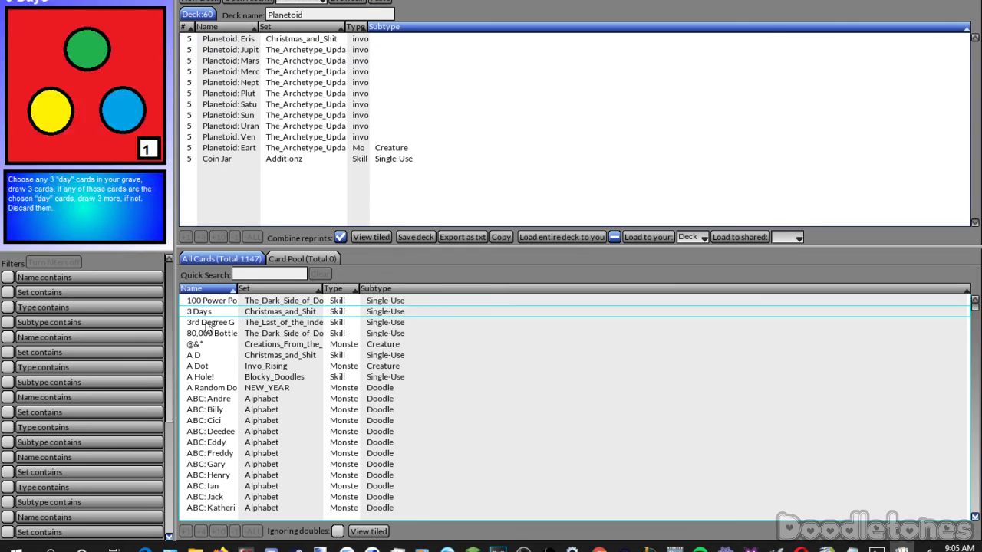
{"action": "scroll", "coordinate": [264, 386], "scroll_direction": "down", "scroll_amount": 1}
{"action": "scroll", "coordinate": [265, 386], "scroll_direction": "down", "scroll_amount": 9}
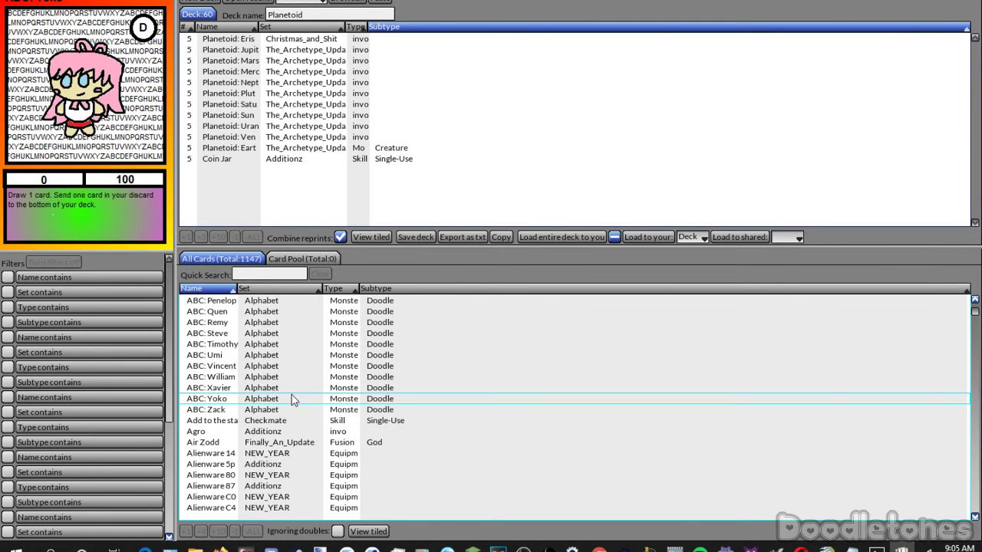
{"action": "scroll", "coordinate": [315, 431], "scroll_direction": "down", "scroll_amount": 2}
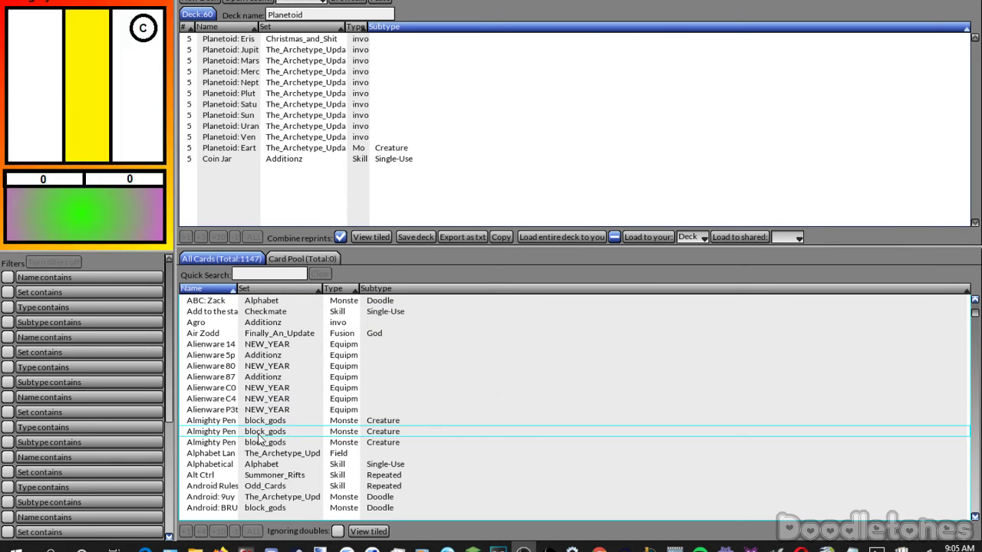
{"action": "scroll", "coordinate": [357, 402], "scroll_direction": "down", "scroll_amount": 5}
{"action": "scroll", "coordinate": [357, 403], "scroll_direction": "down", "scroll_amount": 12}
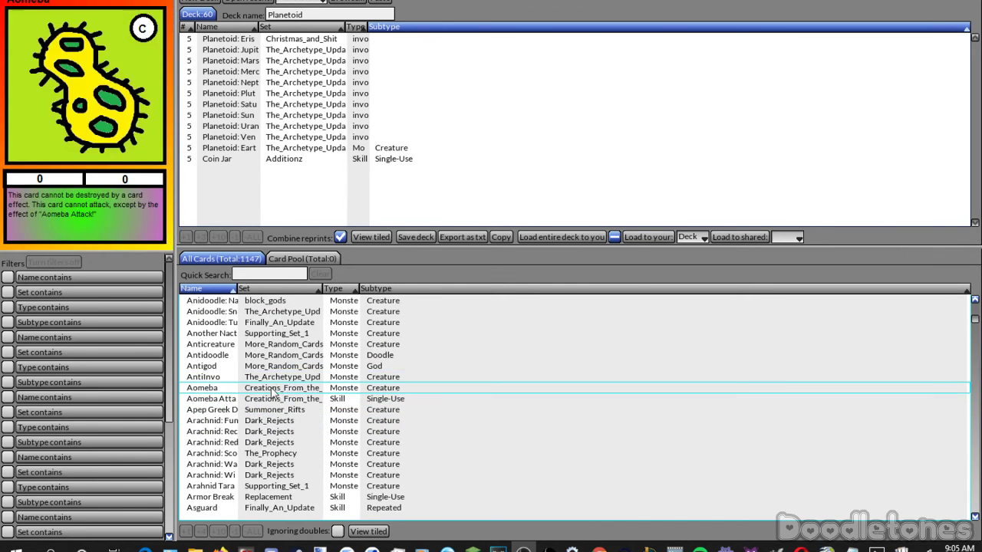
{"action": "scroll", "coordinate": [246, 426], "scroll_direction": "down", "scroll_amount": 6}
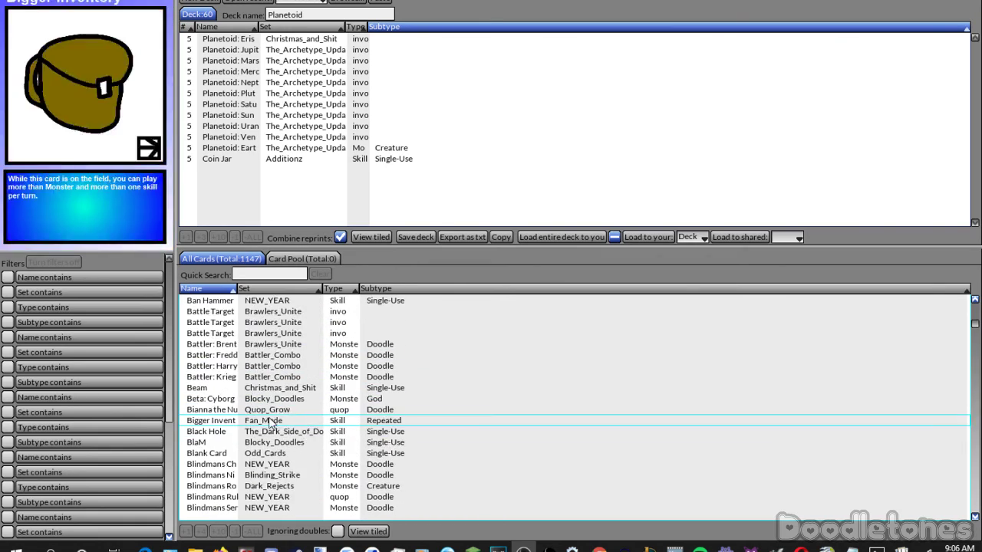
{"action": "left_click_drag", "start_coordinate": [974, 327], "coordinate": [933, 304]}
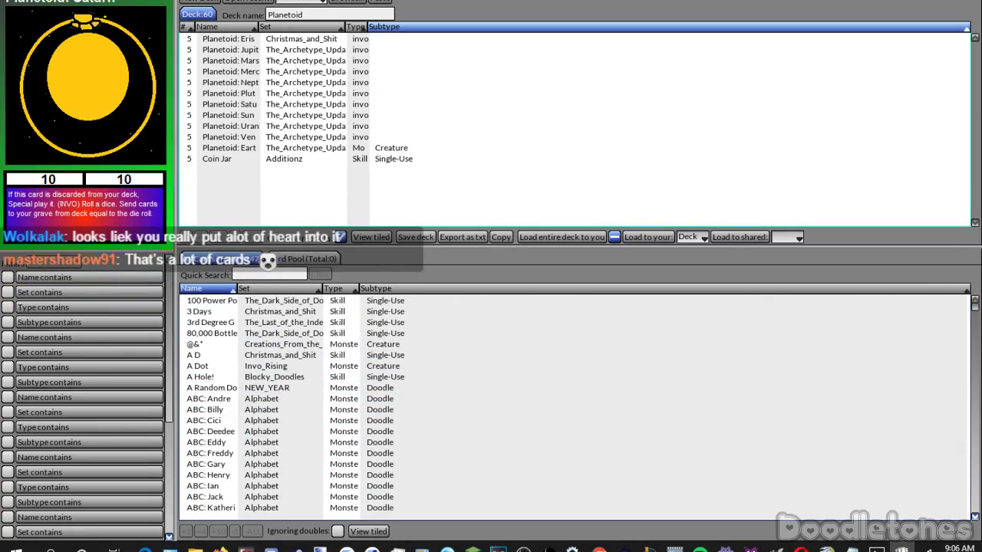
Open the deck Doodle's_Deck and load the entire deck into the player's play area.
{"action": "left_click", "coordinate": [361, 39]}
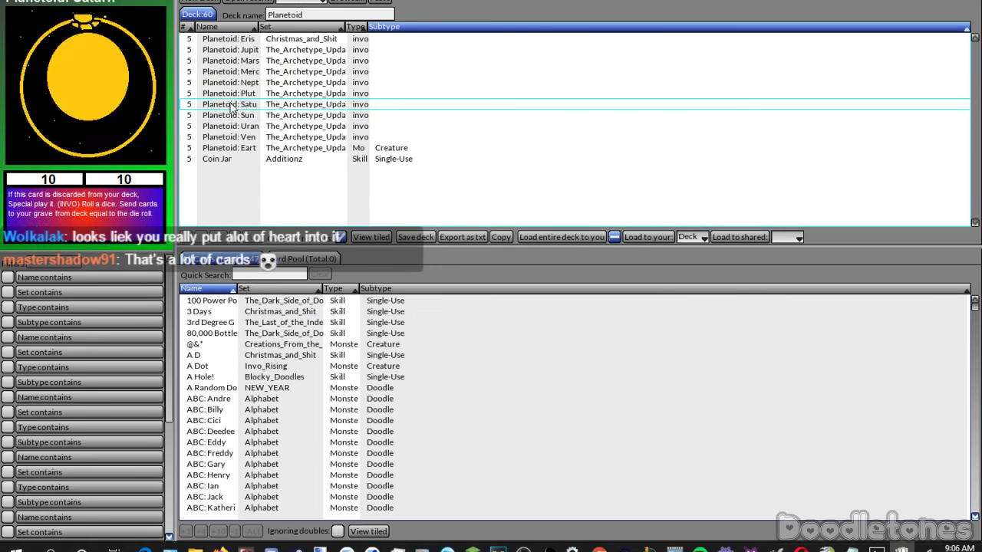
{"action": "left_click", "coordinate": [304, 2]}
{"action": "left_click", "coordinate": [314, 23]}
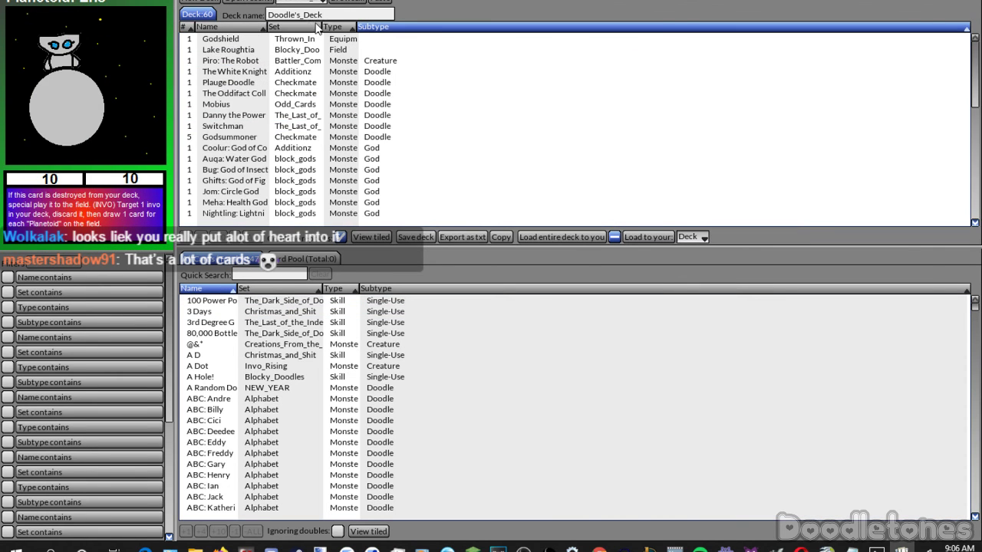
{"action": "left_click", "coordinate": [552, 235]}
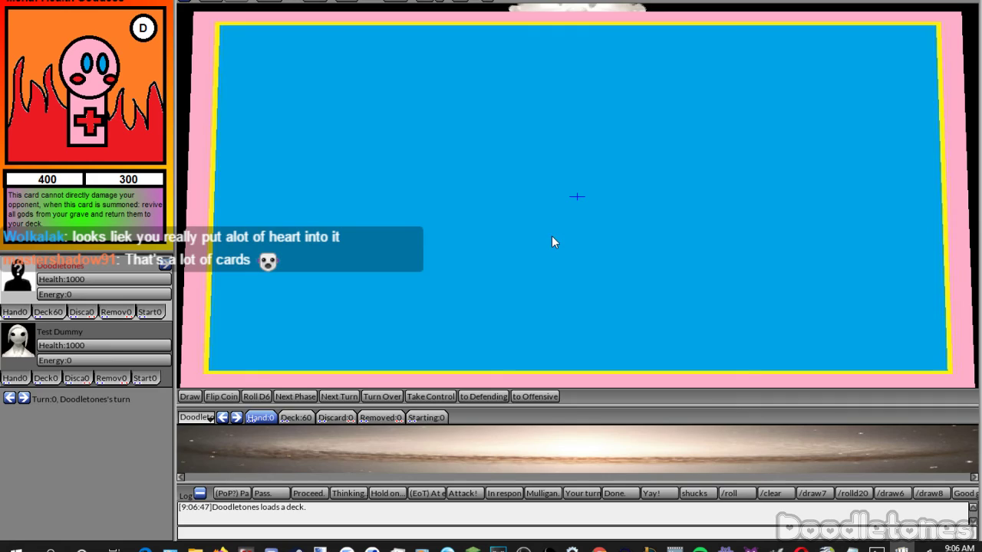
Draw four cards into the player's hand, set the side zone view to the discard pile and enlarge the hand area.
{"action": "left_click", "coordinate": [189, 397]}
{"action": "left_click", "coordinate": [189, 397]}
{"action": "left_click", "coordinate": [188, 396]}
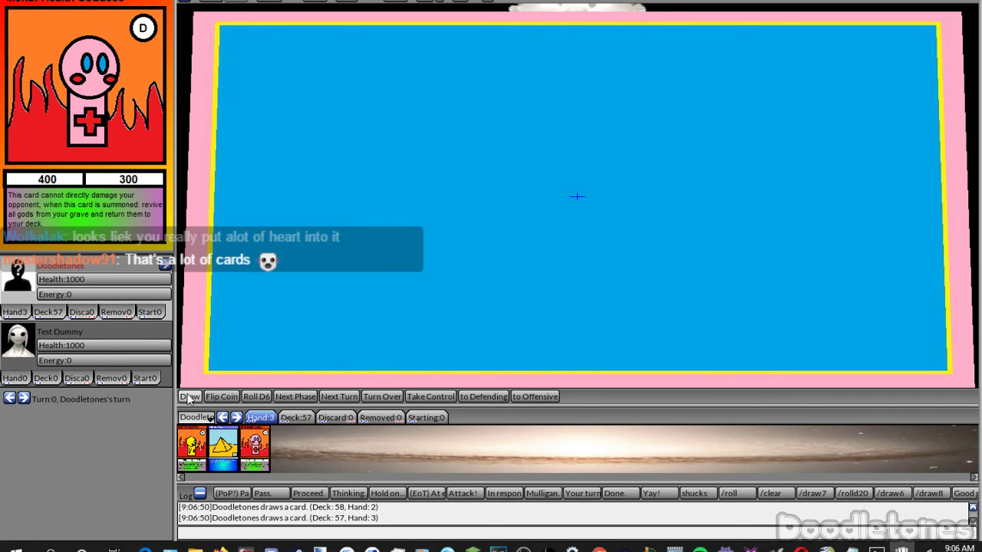
{"action": "mouse_move", "coordinate": [977, 244]}
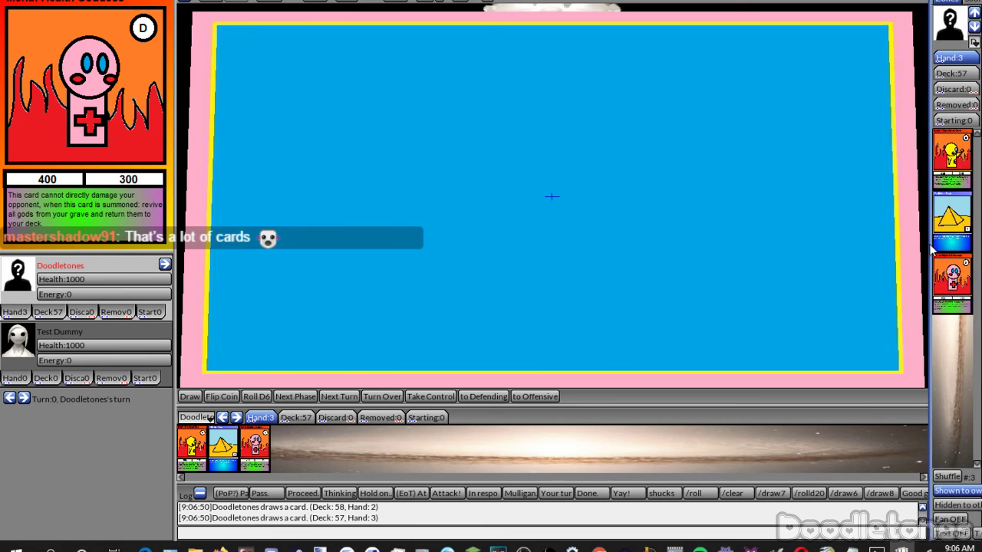
{"action": "left_click", "coordinate": [937, 89]}
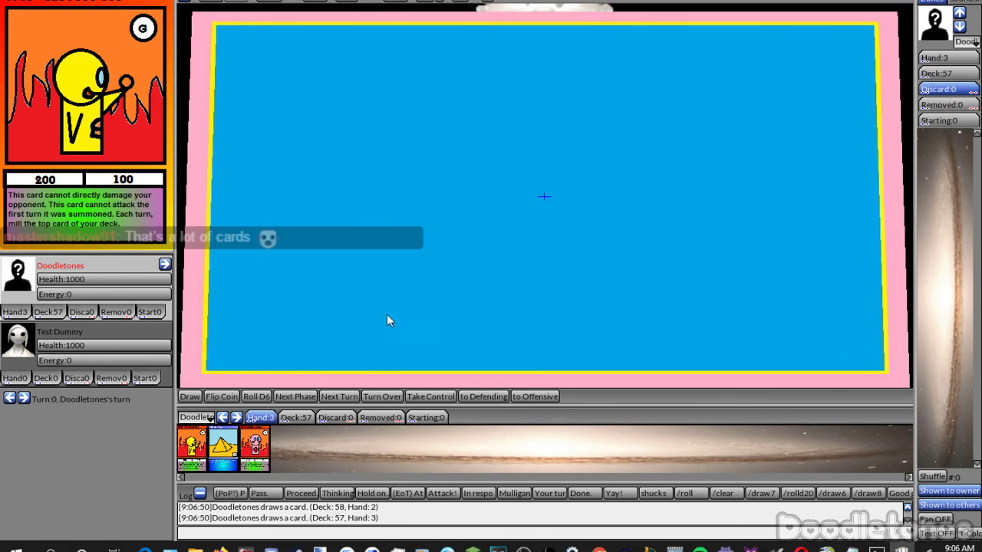
{"action": "left_click_drag", "start_coordinate": [267, 410], "coordinate": [263, 387]}
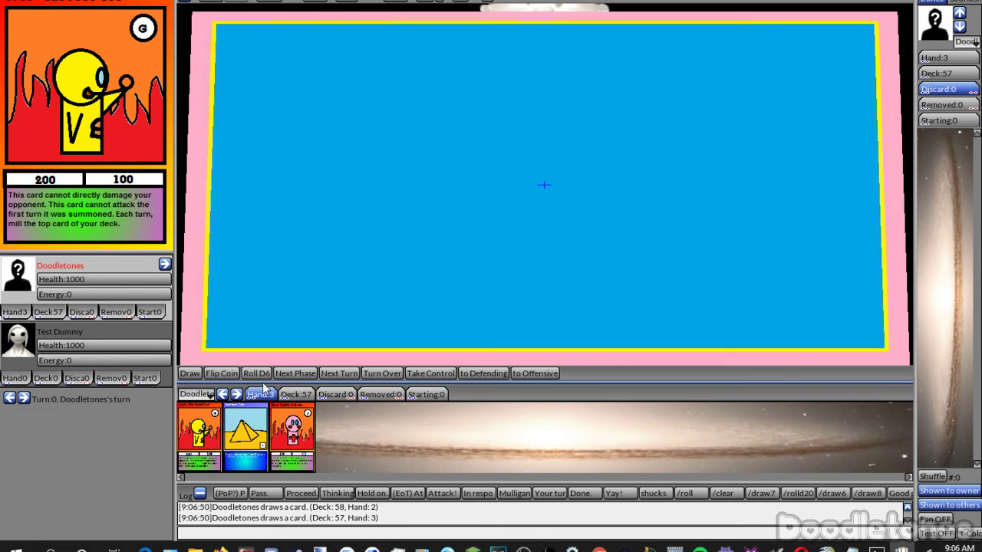
{"action": "left_click", "coordinate": [184, 374]}
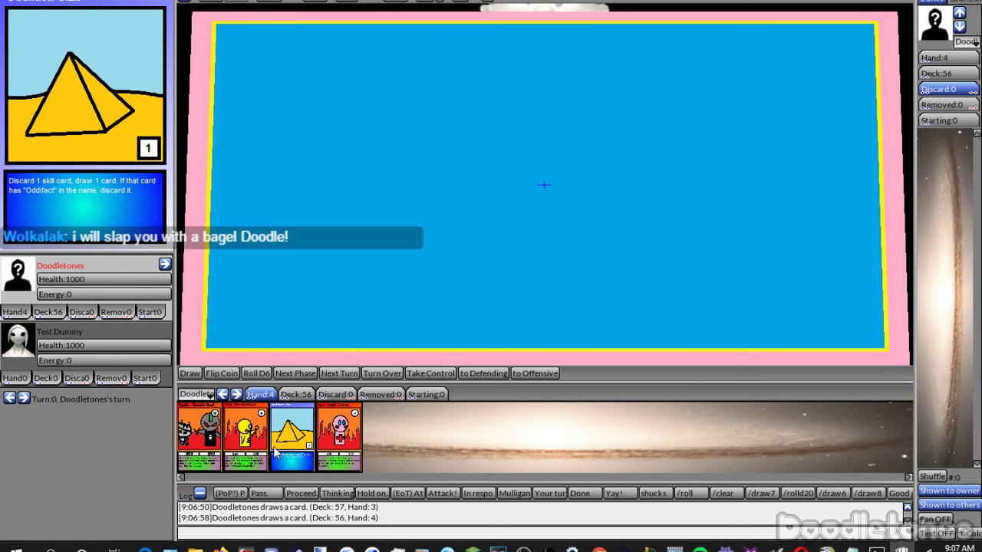
{"action": "left_click", "coordinate": [232, 494]}
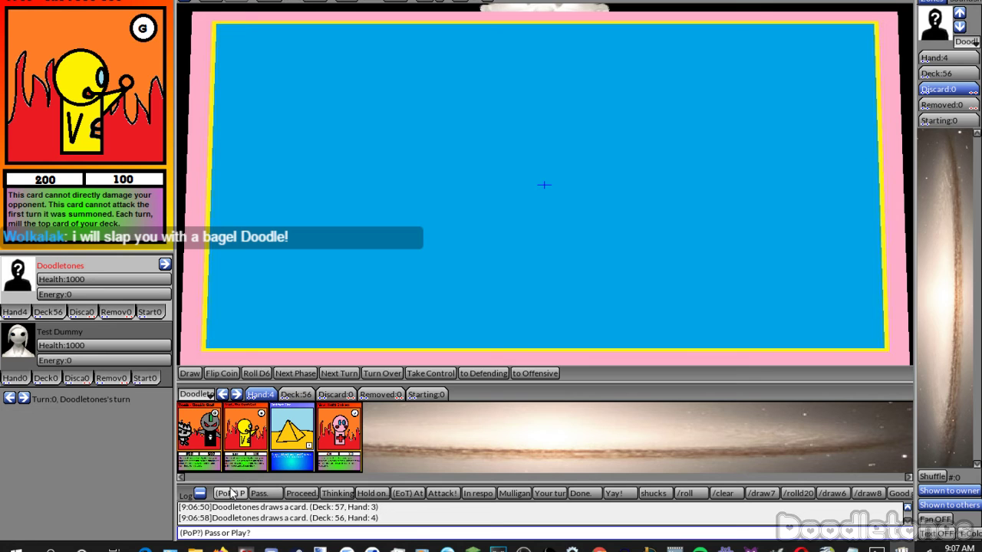
{"action": "key", "text": "Return"}
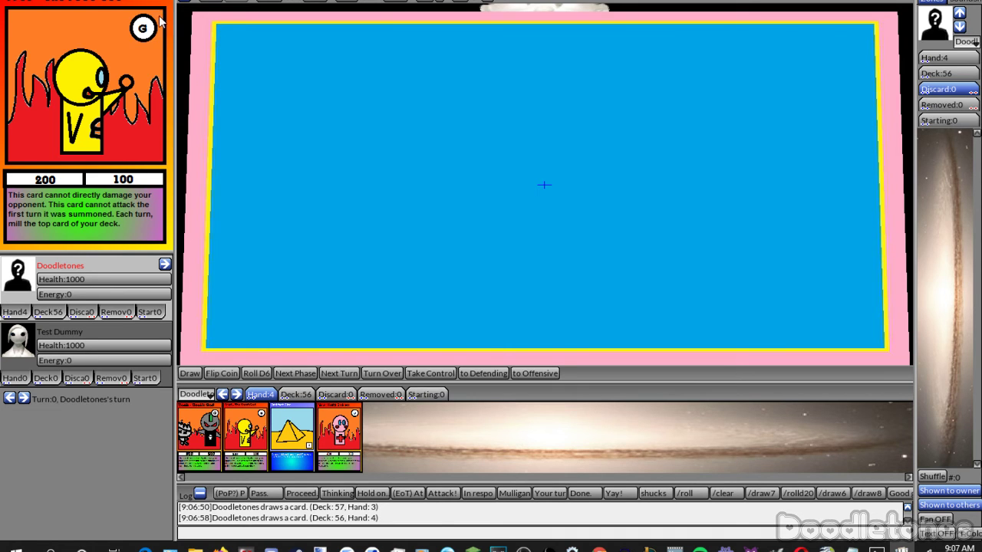
Play the three god monsters from the hand side by side on the field, with Oddifact: Giza below the middle one.
{"action": "left_click_drag", "start_coordinate": [252, 431], "coordinate": [554, 224]}
{"action": "mouse_move", "coordinate": [207, 444]}
{"action": "left_mouse_down"}
{"action": "mouse_move", "coordinate": [481, 222]}
{"action": "mouse_move", "coordinate": [499, 224]}
{"action": "left_mouse_up"}
{"action": "mouse_move", "coordinate": [246, 437]}
{"action": "left_mouse_down"}
{"action": "mouse_move", "coordinate": [614, 282]}
{"action": "mouse_move", "coordinate": [603, 233]}
{"action": "left_mouse_up"}
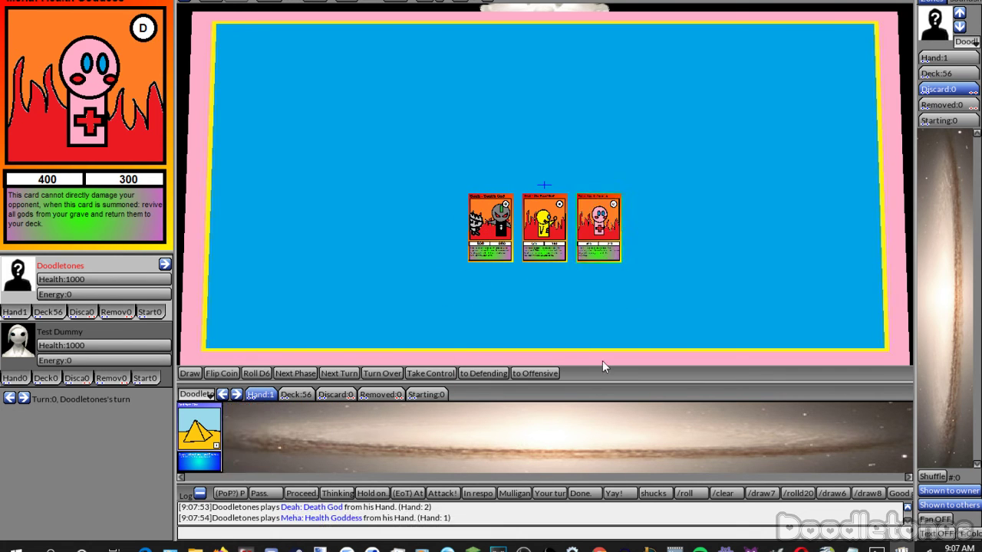
{"action": "left_click_drag", "start_coordinate": [200, 438], "coordinate": [548, 309]}
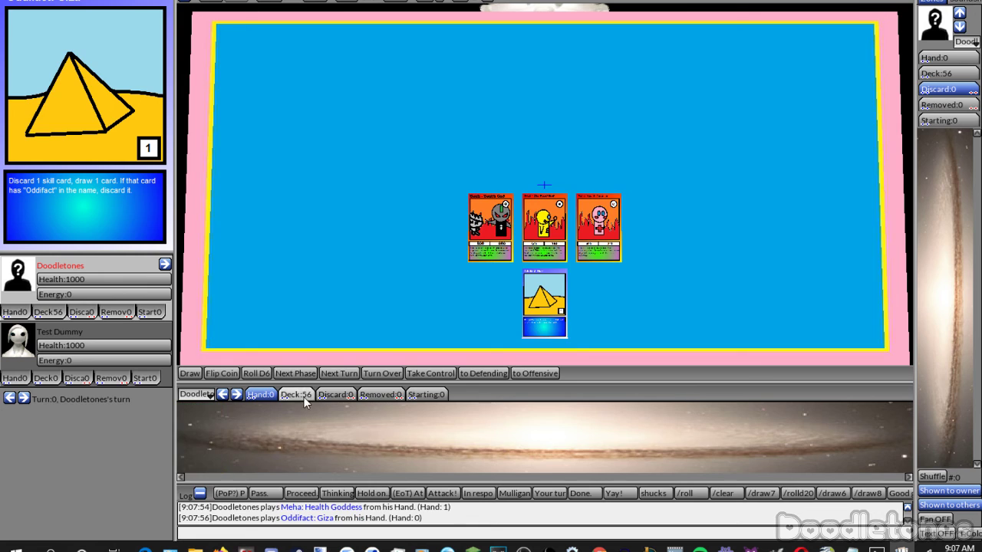
Play Light Tunnel and Hallejulia from the deck on either side of Oddifact: Giza.
{"action": "left_click", "coordinate": [299, 394]}
{"action": "left_click_drag", "start_coordinate": [291, 430], "coordinate": [488, 302]}
{"action": "left_click_drag", "start_coordinate": [385, 437], "coordinate": [597, 308]}
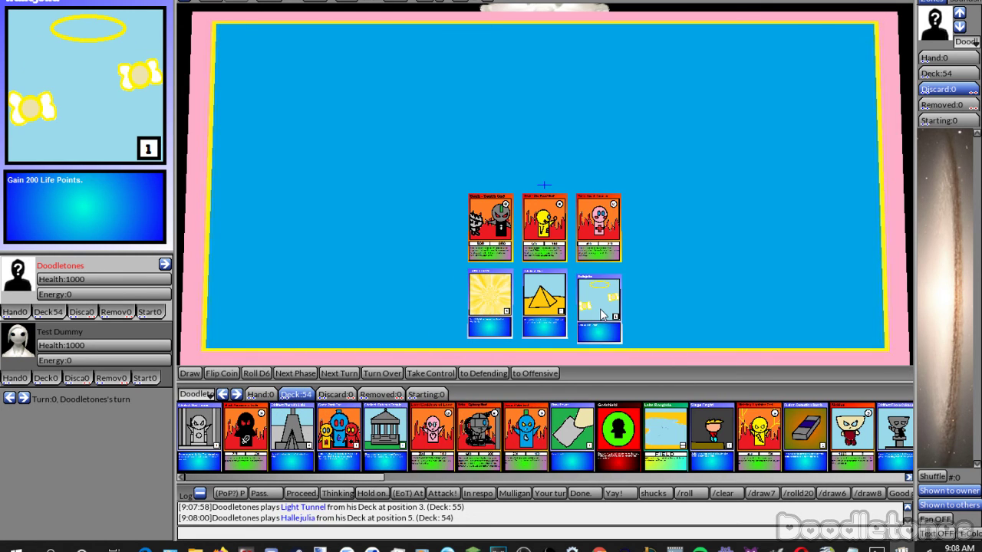
{"action": "left_click", "coordinate": [57, 281]}
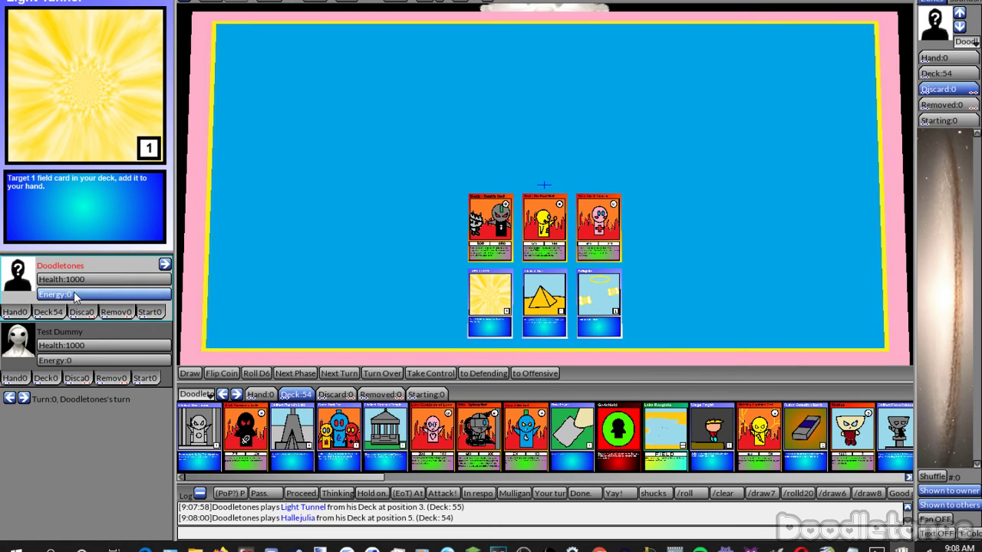
{"action": "left_click", "coordinate": [74, 294]}
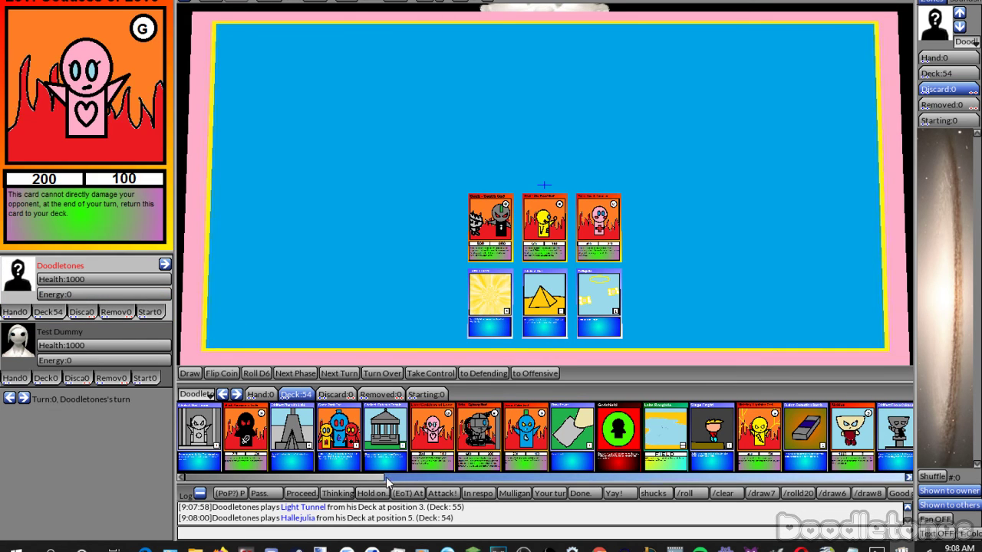
Play Lake Roughtia from the deck beside the monster row and equip Godshield from the deck to Meha: Health Goddess.
{"action": "left_click_drag", "start_coordinate": [360, 491], "coordinate": [545, 488]}
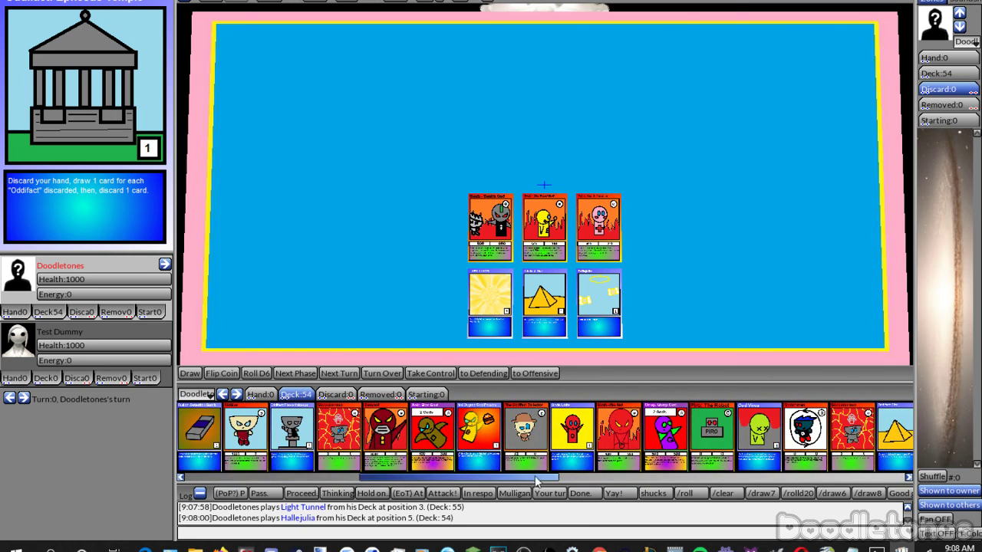
{"action": "left_click_drag", "start_coordinate": [401, 476], "coordinate": [321, 474]}
{"action": "left_click_drag", "start_coordinate": [338, 437], "coordinate": [438, 230]}
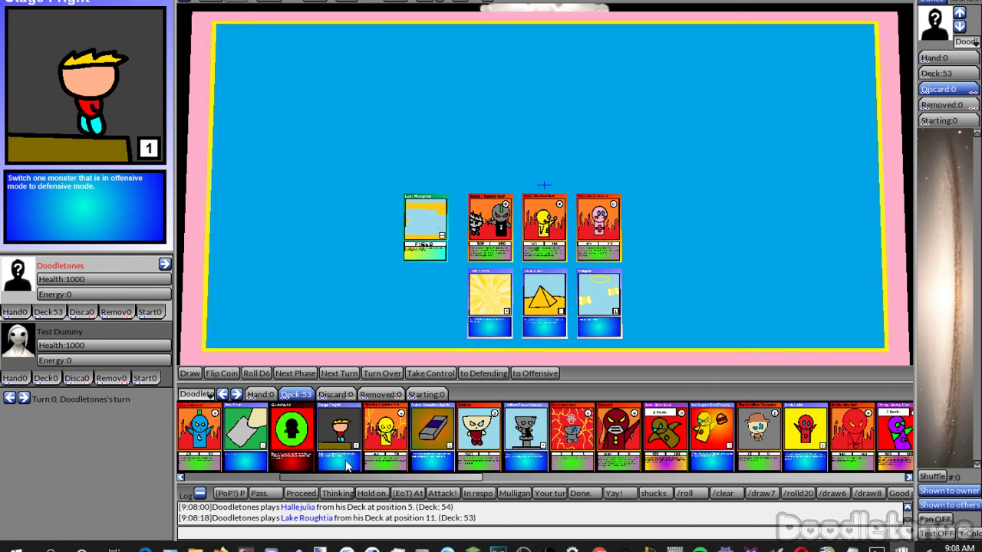
{"action": "mouse_move", "coordinate": [349, 480]}
{"action": "left_mouse_down"}
{"action": "mouse_move", "coordinate": [367, 481]}
{"action": "mouse_move", "coordinate": [352, 481]}
{"action": "left_mouse_up"}
{"action": "mouse_move", "coordinate": [291, 434]}
{"action": "left_mouse_down"}
{"action": "mouse_move", "coordinate": [652, 223]}
{"action": "mouse_move", "coordinate": [600, 218]}
{"action": "left_mouse_up"}
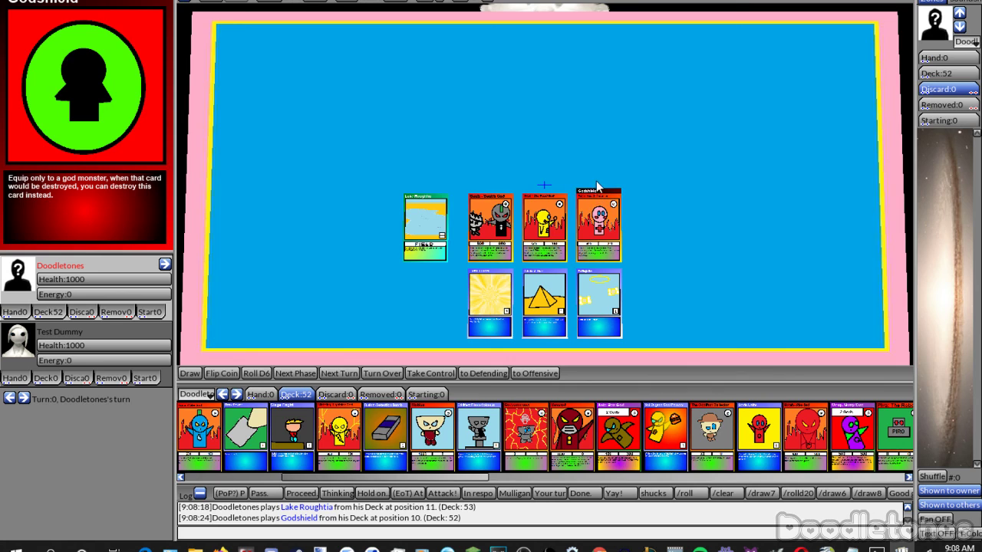
{"action": "mouse_move", "coordinate": [604, 203]}
{"action": "left_mouse_down"}
{"action": "mouse_move", "coordinate": [617, 204]}
{"action": "mouse_move", "coordinate": [605, 202]}
{"action": "mouse_move", "coordinate": [615, 208]}
{"action": "mouse_move", "coordinate": [603, 224]}
{"action": "mouse_move", "coordinate": [615, 227]}
{"action": "mouse_move", "coordinate": [589, 211]}
{"action": "mouse_move", "coordinate": [611, 218]}
{"action": "left_mouse_up"}
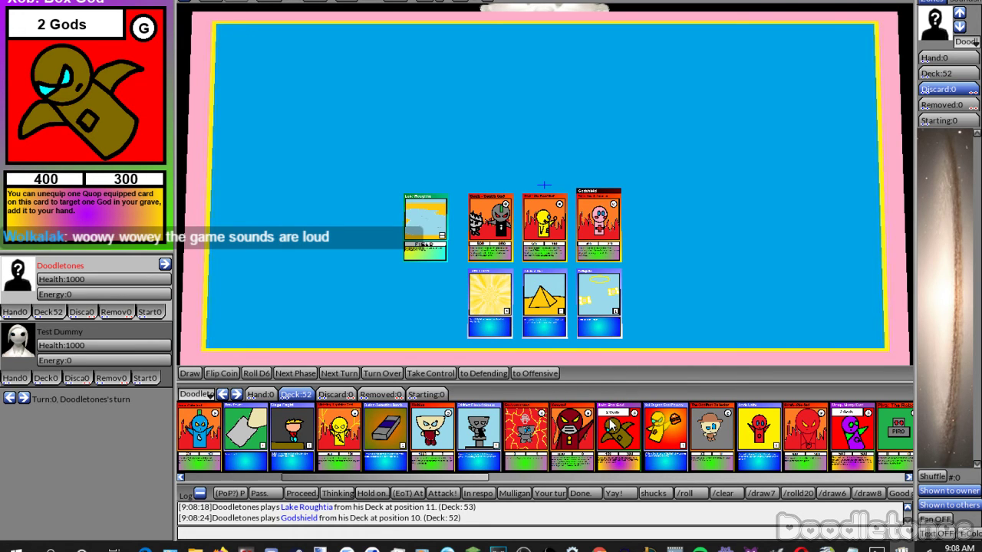
Play Xob: Box God from the deck and stack it on top of Deah: Death God and the yellow god.
{"action": "left_click_drag", "start_coordinate": [612, 424], "coordinate": [606, 449]}
{"action": "left_click_drag", "start_coordinate": [623, 439], "coordinate": [699, 239]}
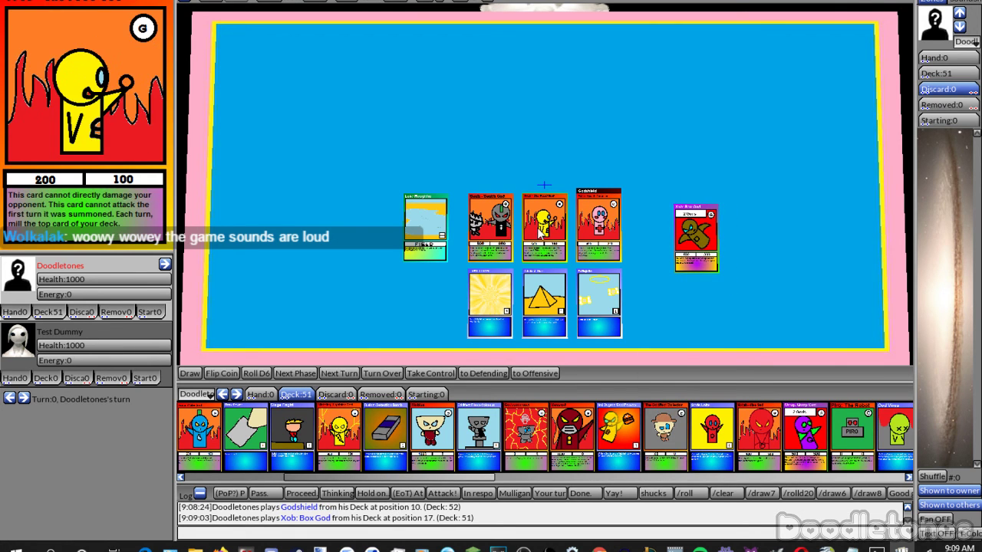
{"action": "left_click_drag", "start_coordinate": [541, 222], "coordinate": [483, 229]}
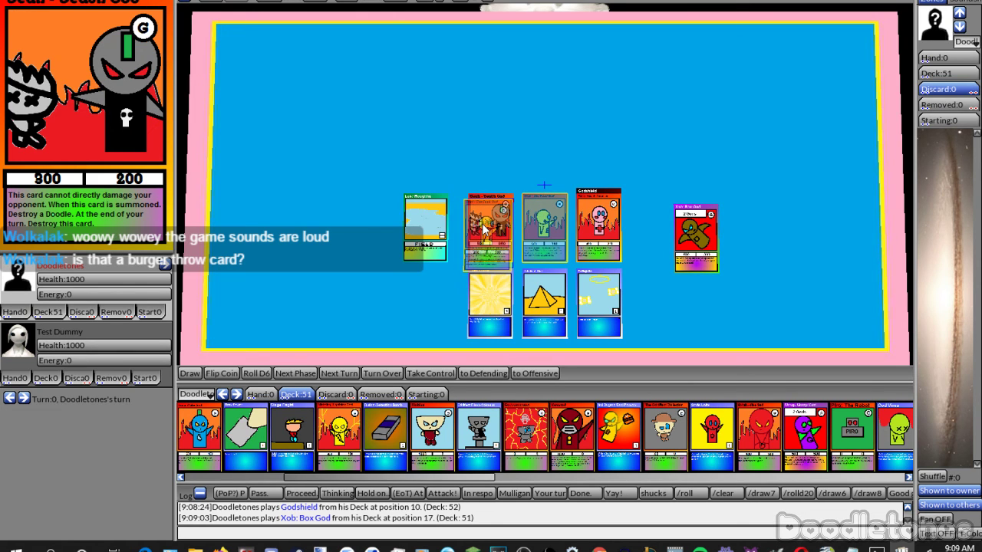
{"action": "left_click_drag", "start_coordinate": [484, 228], "coordinate": [548, 227]}
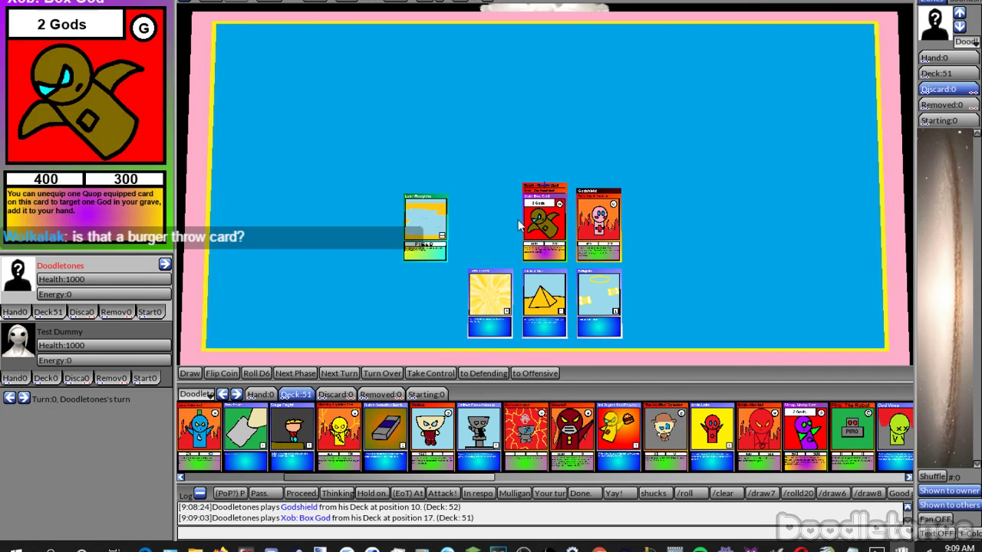
Switch to the deck editor, open the deck Invoswarm.dek and load the entire deck into the player's play area.
{"action": "left_click", "coordinate": [456, 493]}
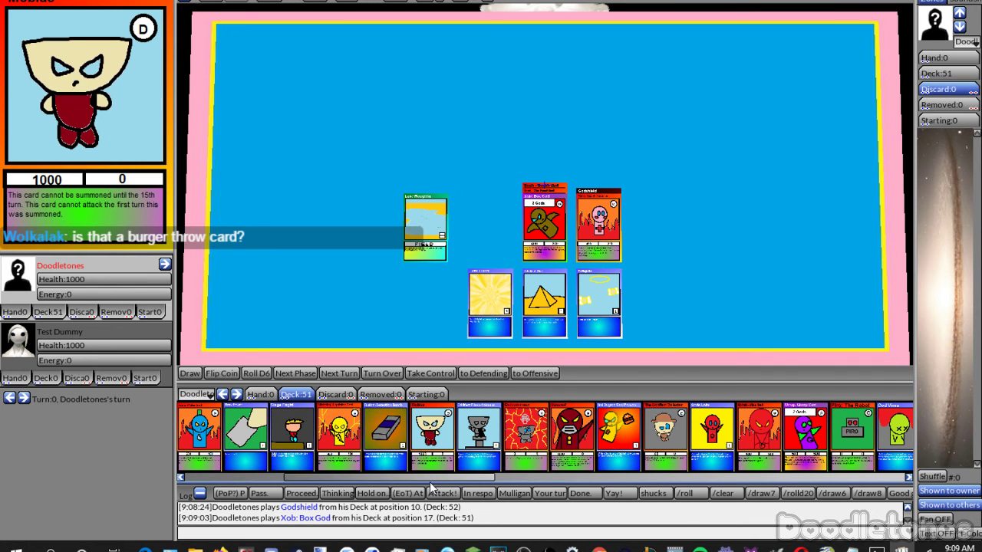
{"action": "mouse_move", "coordinate": [430, 479]}
{"action": "left_mouse_down"}
{"action": "mouse_move", "coordinate": [421, 480]}
{"action": "mouse_move", "coordinate": [869, 469]}
{"action": "mouse_move", "coordinate": [819, 477]}
{"action": "left_mouse_up"}
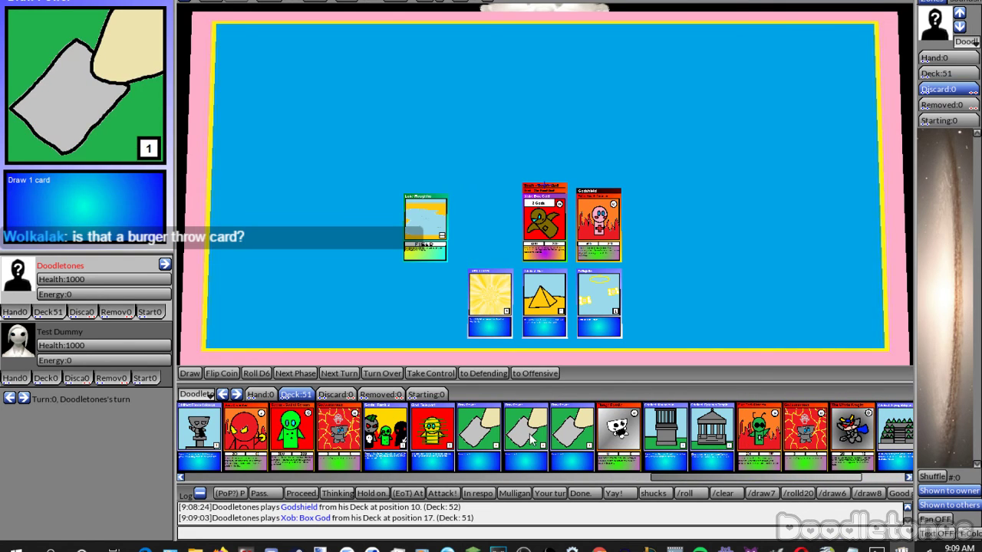
{"action": "left_click_drag", "start_coordinate": [675, 477], "coordinate": [205, 490]}
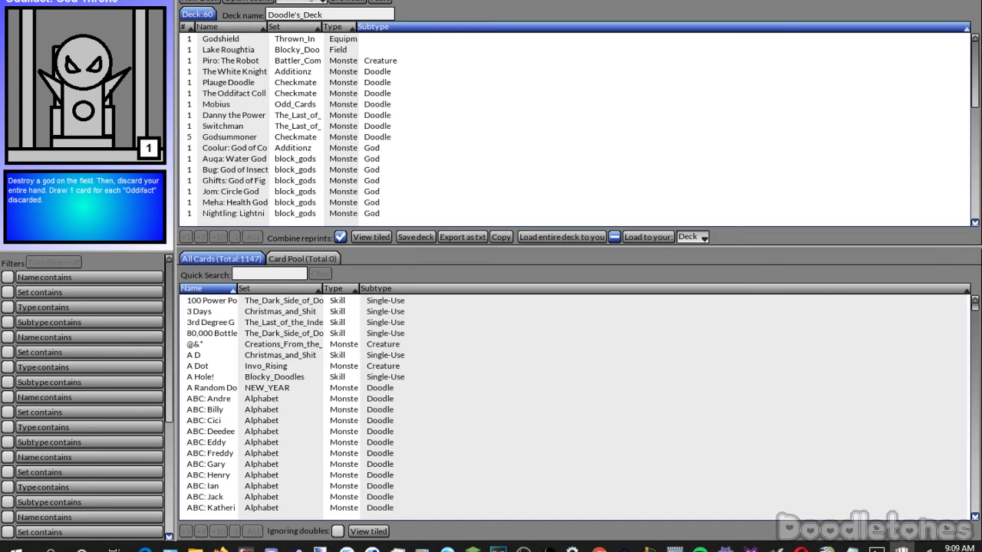
{"action": "left_click", "coordinate": [305, 2]}
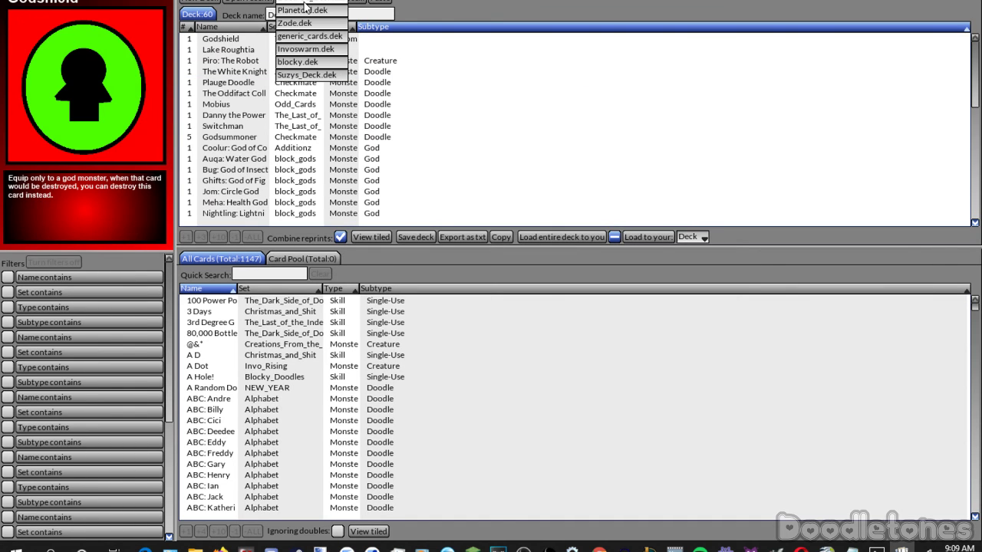
{"action": "left_click", "coordinate": [305, 49]}
{"action": "left_click", "coordinate": [545, 239]}
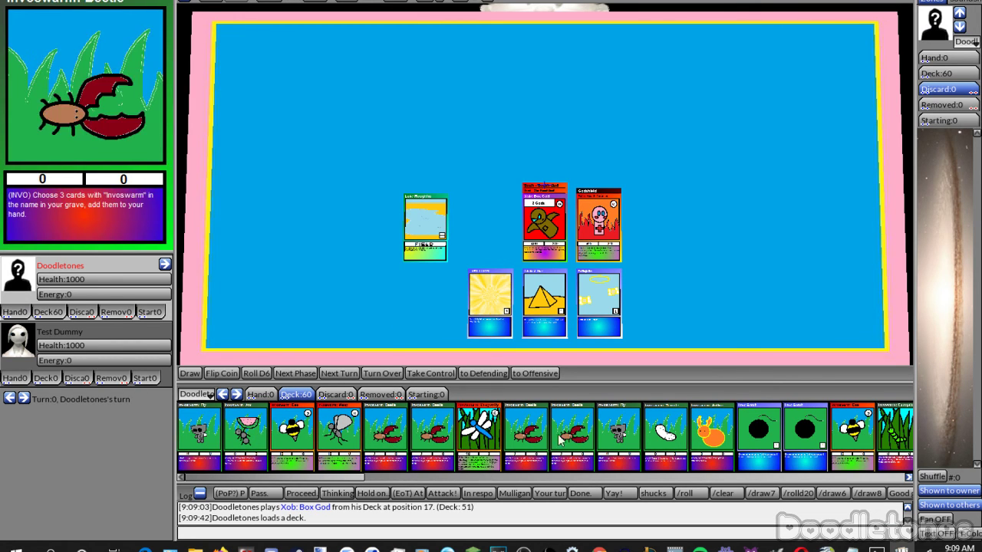
Play Invoswarm: Dragonfly beside the Box God stack and move all the played cards together to the left side of the field.
{"action": "left_click_drag", "start_coordinate": [479, 434], "coordinate": [488, 234]}
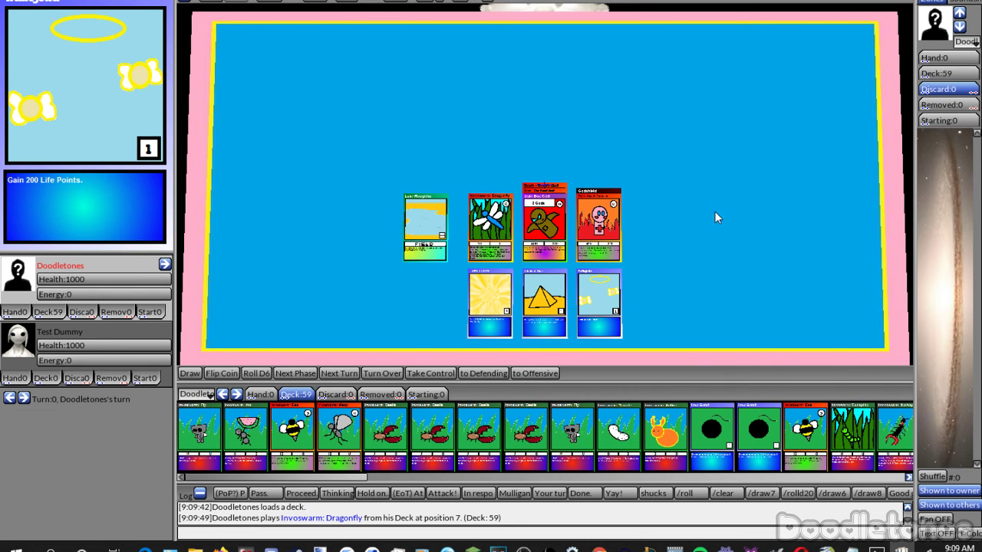
{"action": "left_click_drag", "start_coordinate": [649, 202], "coordinate": [394, 317]}
{"action": "left_click_drag", "start_coordinate": [442, 250], "coordinate": [265, 246]}
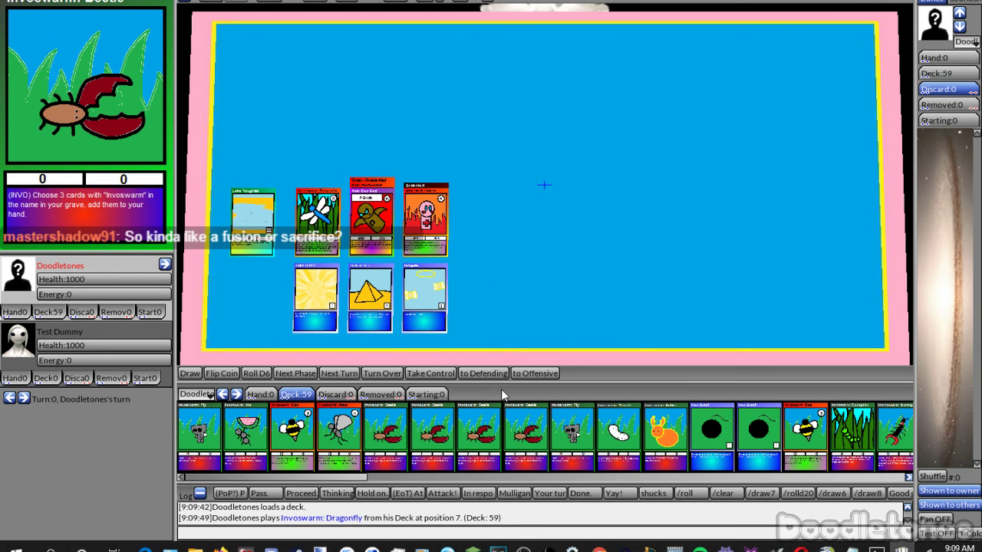
Play three Invoswarm Beetles, a Fly, a Termite and an Antlion from the deck onto the empty part of the field.
{"action": "left_click_drag", "start_coordinate": [435, 448], "coordinate": [612, 266]}
{"action": "left_click_drag", "start_coordinate": [528, 445], "coordinate": [540, 301]}
{"action": "left_click_drag", "start_coordinate": [480, 437], "coordinate": [535, 275]}
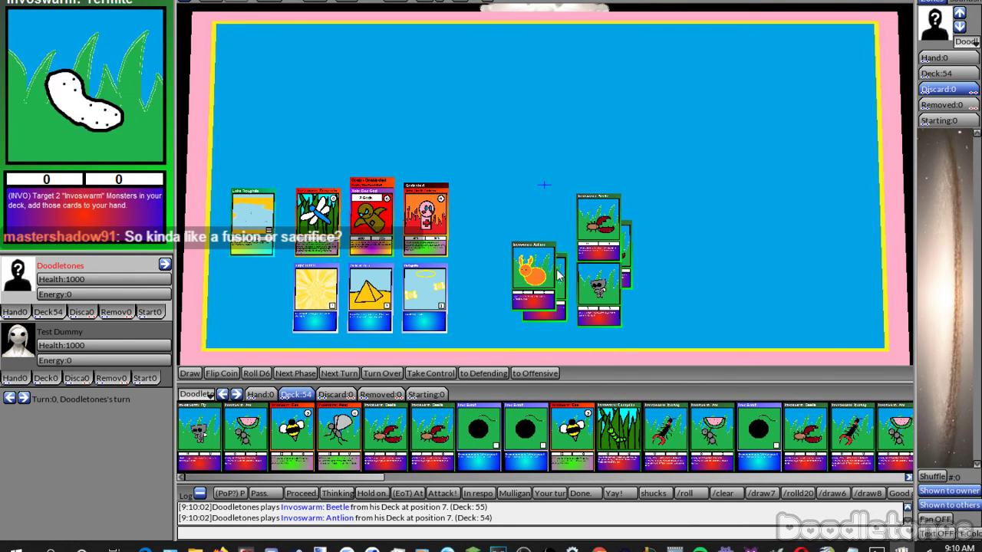
{"action": "left_click_drag", "start_coordinate": [432, 433], "coordinate": [528, 243]}
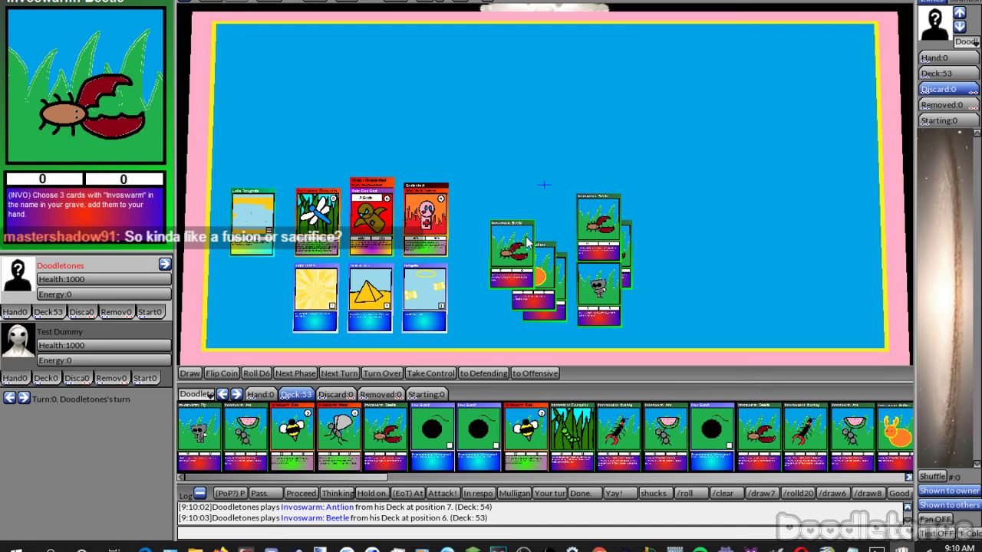
Arrange the six Invoswarm cards in one row, with the Termite first and the Antlion last.
{"action": "left_click_drag", "start_coordinate": [593, 242], "coordinate": [656, 269]}
{"action": "left_click_drag", "start_coordinate": [605, 307], "coordinate": [731, 271]}
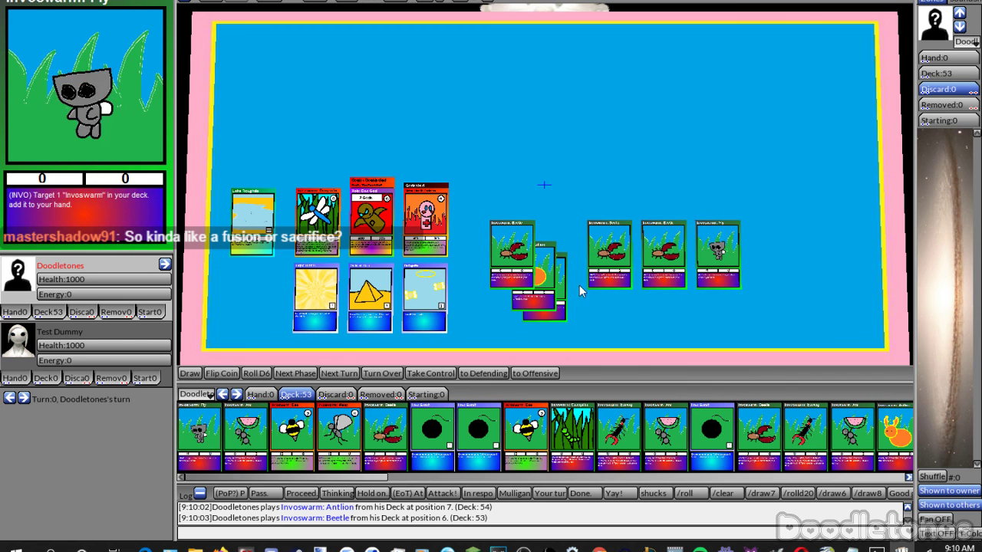
{"action": "left_click_drag", "start_coordinate": [495, 263], "coordinate": [757, 267]}
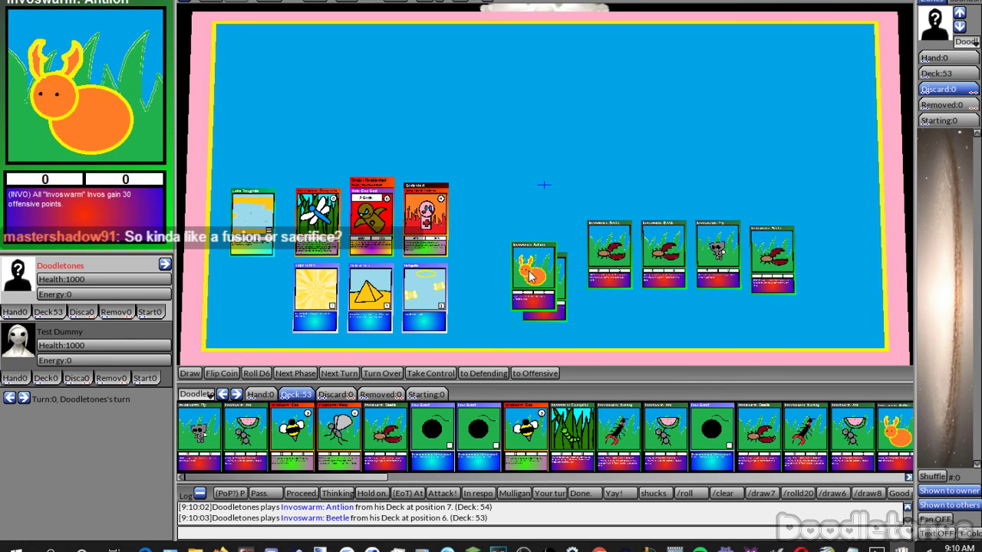
{"action": "left_click_drag", "start_coordinate": [520, 275], "coordinate": [812, 254]}
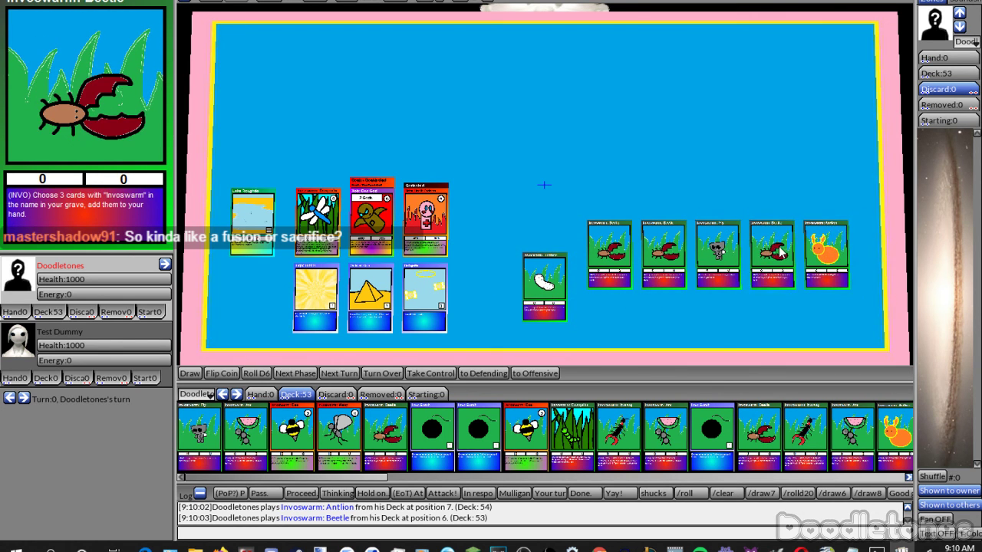
{"action": "left_click_drag", "start_coordinate": [554, 298], "coordinate": [566, 261]}
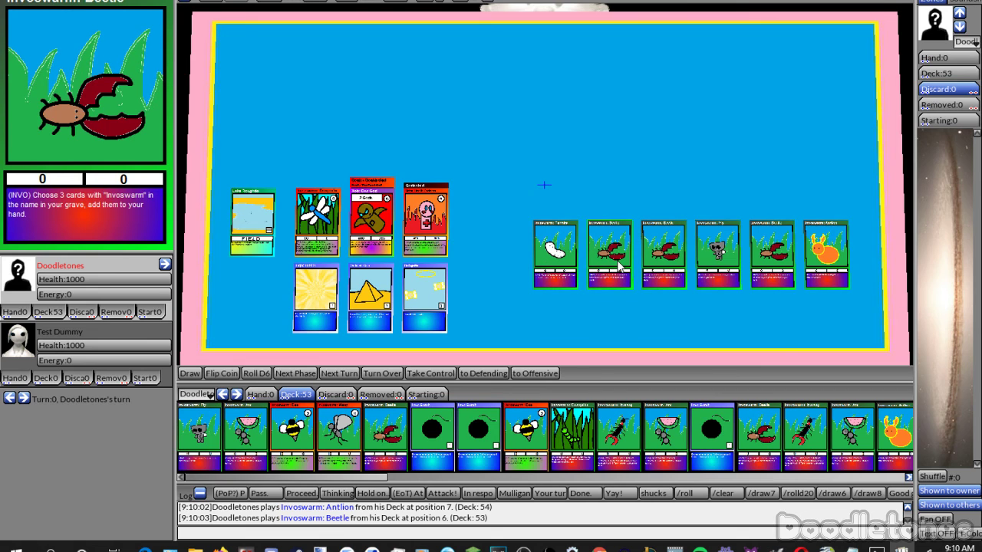
Close the gaps between the six Invoswarm cards so they touch edge to edge, and shift the whole row slightly up and right.
{"action": "left_click_drag", "start_coordinate": [612, 261], "coordinate": [636, 262]}
{"action": "left_click_drag", "start_coordinate": [725, 255], "coordinate": [693, 253]}
{"action": "left_click_drag", "start_coordinate": [767, 253], "coordinate": [725, 253]}
{"action": "left_click_drag", "start_coordinate": [835, 253], "coordinate": [777, 253]}
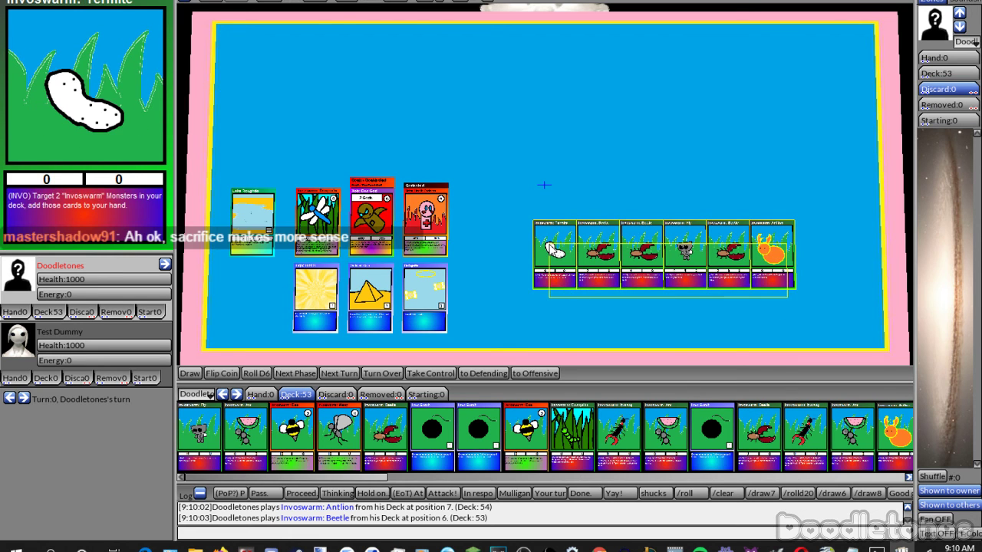
{"action": "left_click_drag", "start_coordinate": [541, 254], "coordinate": [551, 243]}
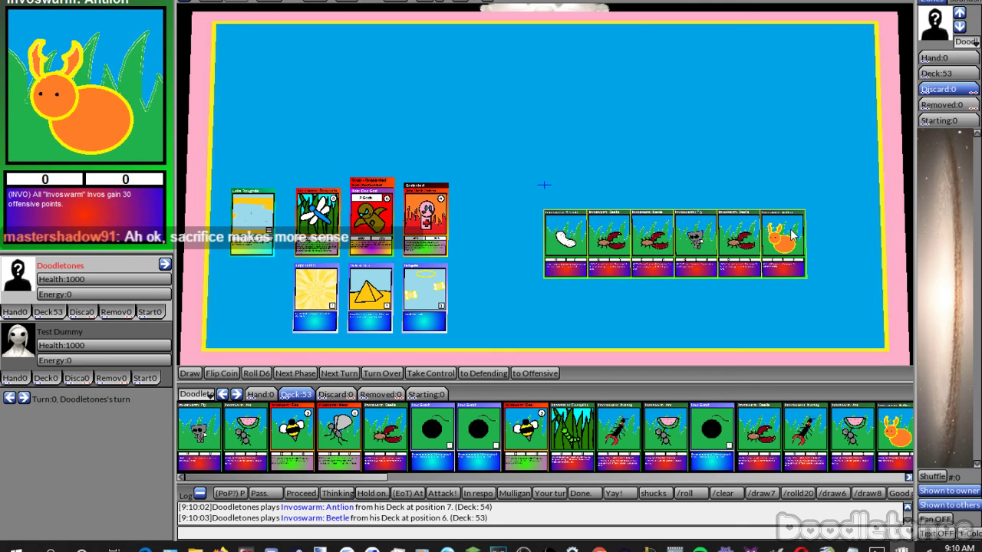
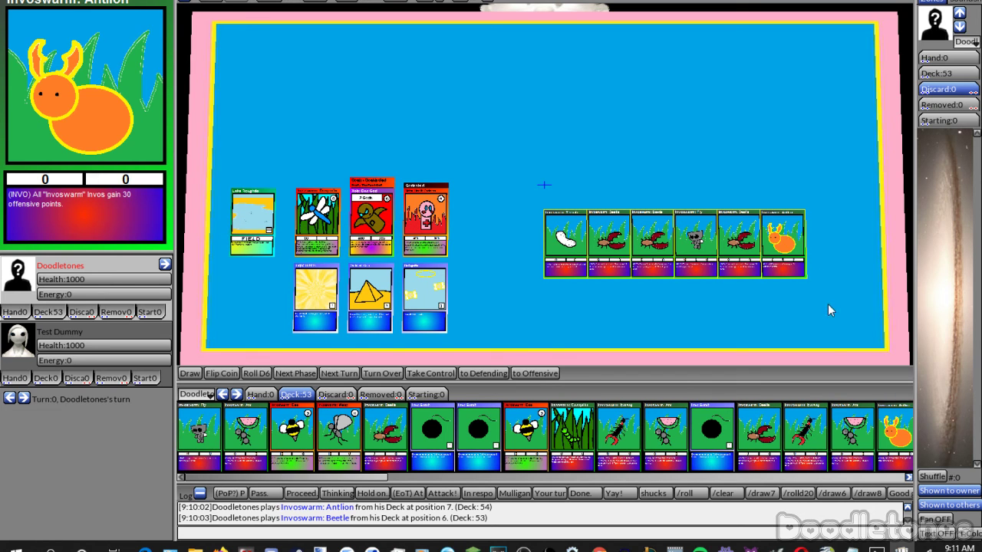
Rearrange the six Invoswarm cards into two rows of three and move the block to the right edge of the field.
{"action": "left_click_drag", "start_coordinate": [829, 306], "coordinate": [662, 244]}
{"action": "left_click_drag", "start_coordinate": [692, 246], "coordinate": [568, 310]}
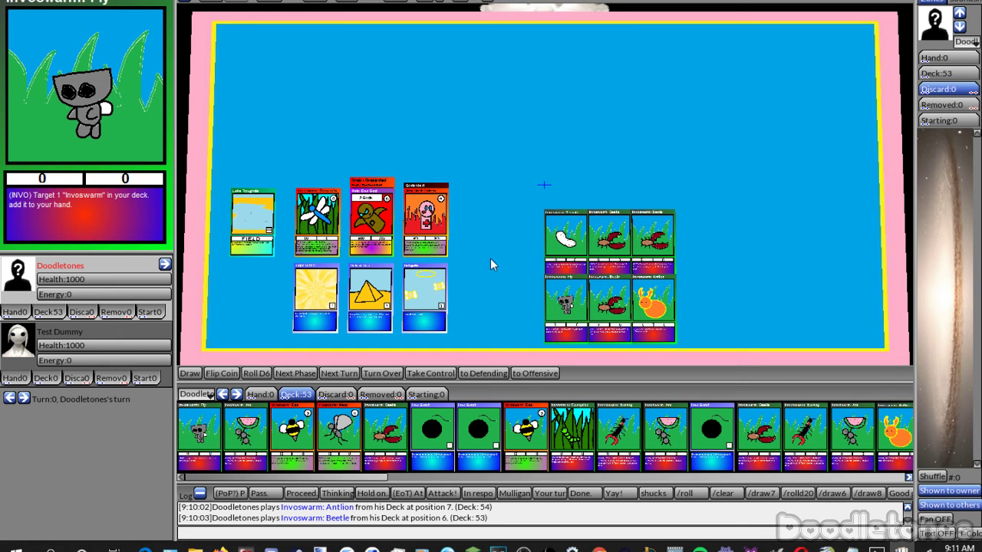
{"action": "left_click_drag", "start_coordinate": [514, 217], "coordinate": [654, 334]}
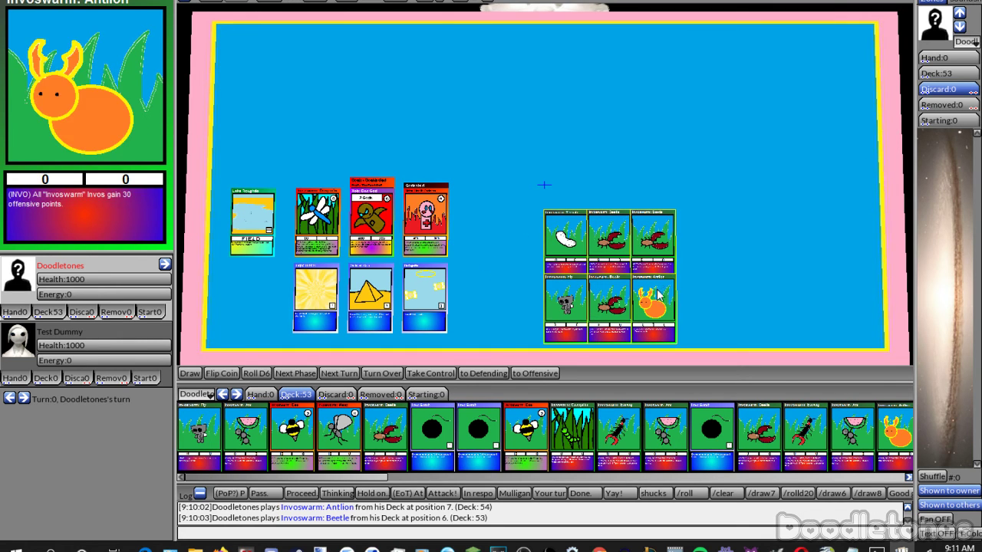
{"action": "left_click_drag", "start_coordinate": [659, 262], "coordinate": [838, 245]}
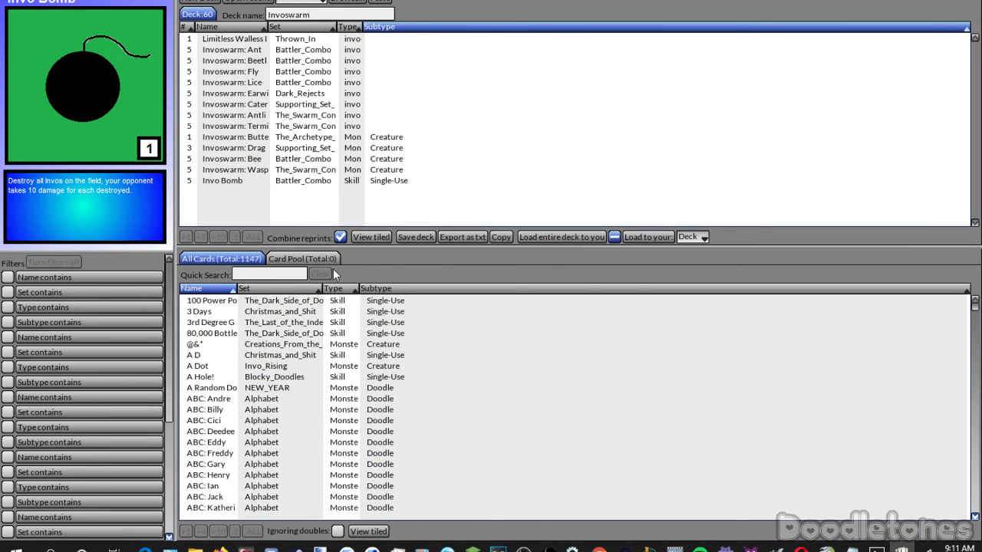
Sort the full card list by type and start a new deck containing one Doodle Bunny fusion card.
{"action": "left_click", "coordinate": [338, 289]}
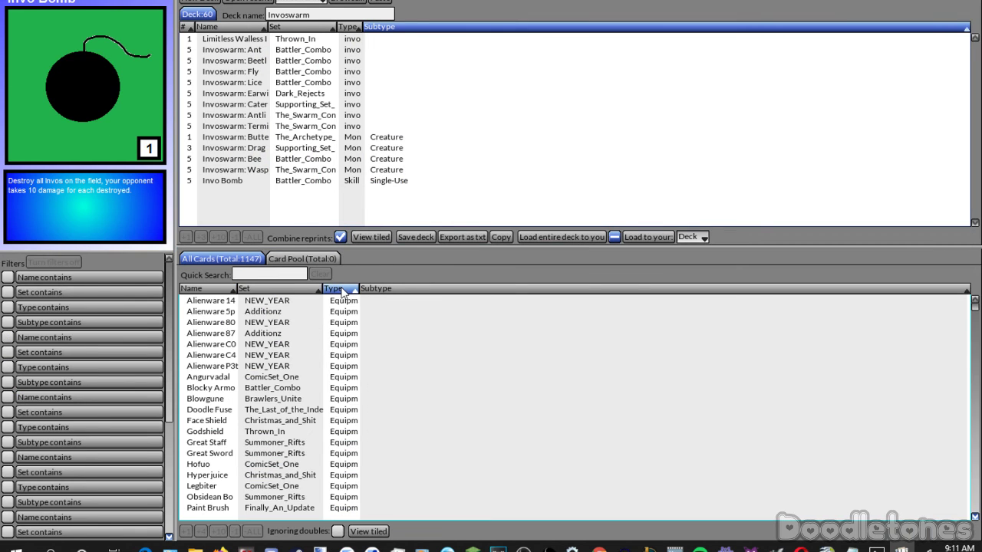
{"action": "scroll", "coordinate": [380, 353], "scroll_direction": "down", "scroll_amount": 7}
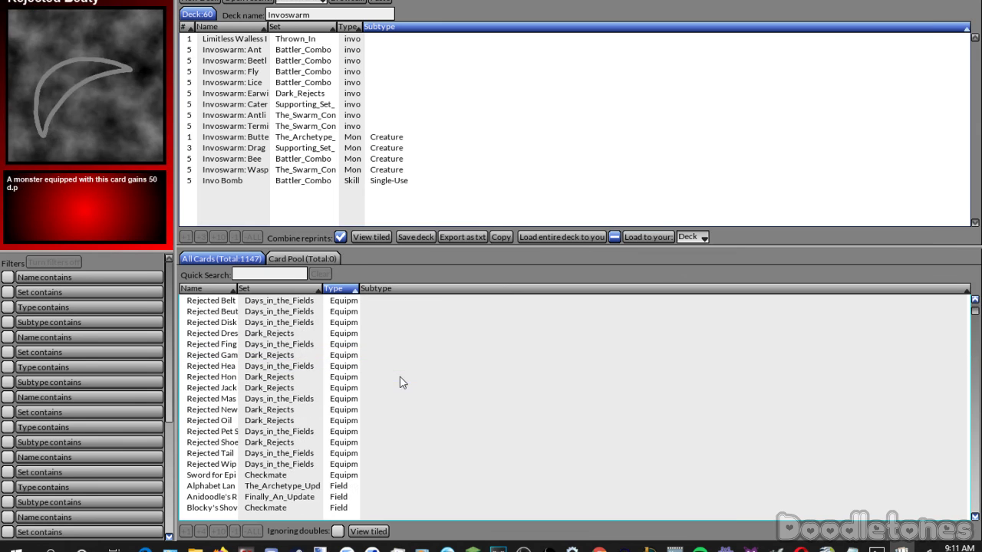
{"action": "scroll", "coordinate": [402, 382], "scroll_direction": "down", "scroll_amount": 12}
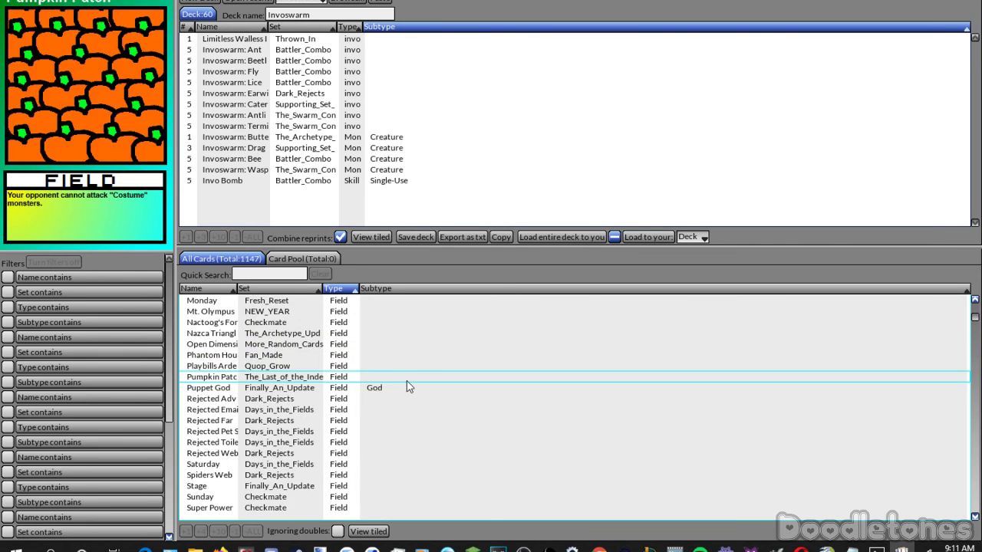
{"action": "scroll", "coordinate": [408, 387], "scroll_direction": "down", "scroll_amount": 12}
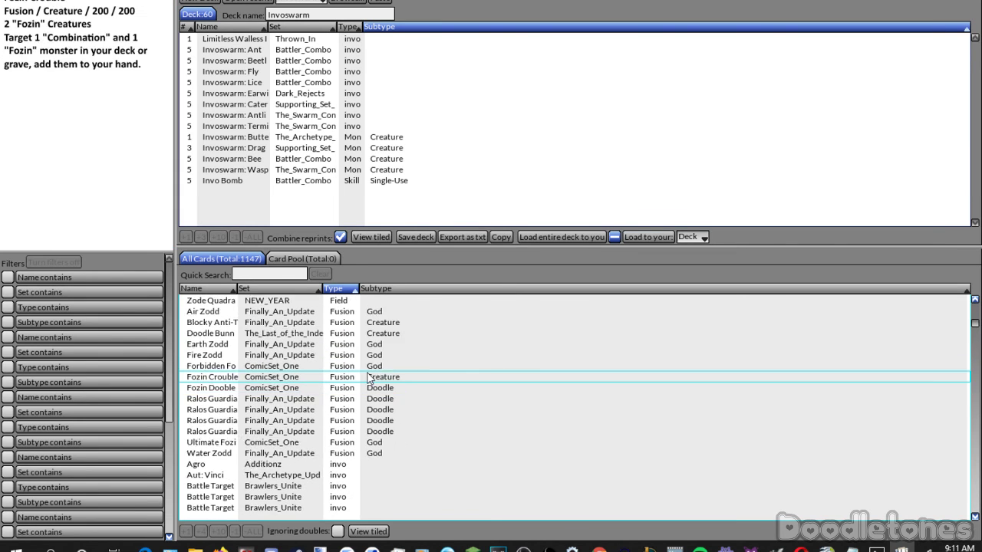
{"action": "scroll", "coordinate": [360, 369], "scroll_direction": "up", "scroll_amount": 1}
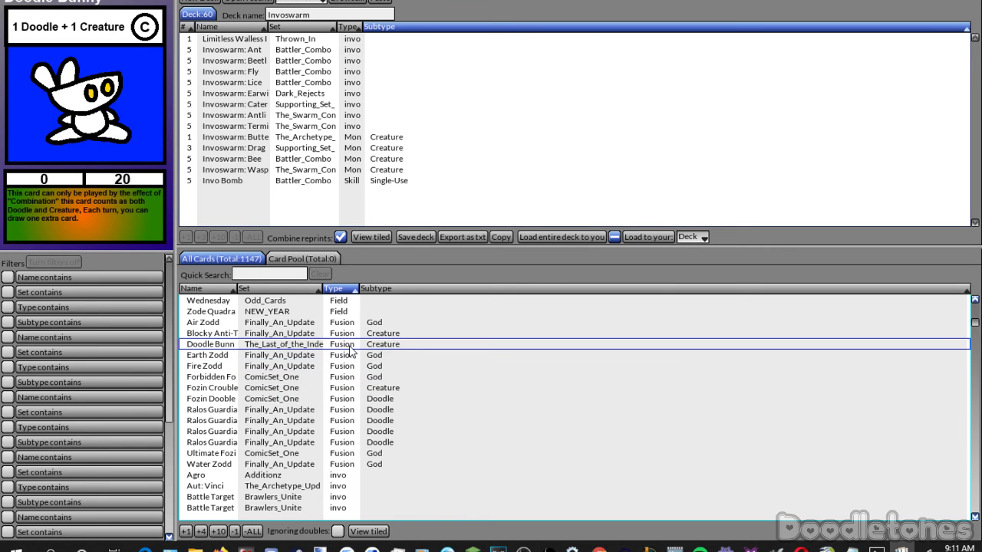
{"action": "mouse_move", "coordinate": [340, 352]}
{"action": "left_mouse_down"}
{"action": "mouse_move", "coordinate": [340, 199]}
{"action": "mouse_move", "coordinate": [328, 349]}
{"action": "left_mouse_up"}
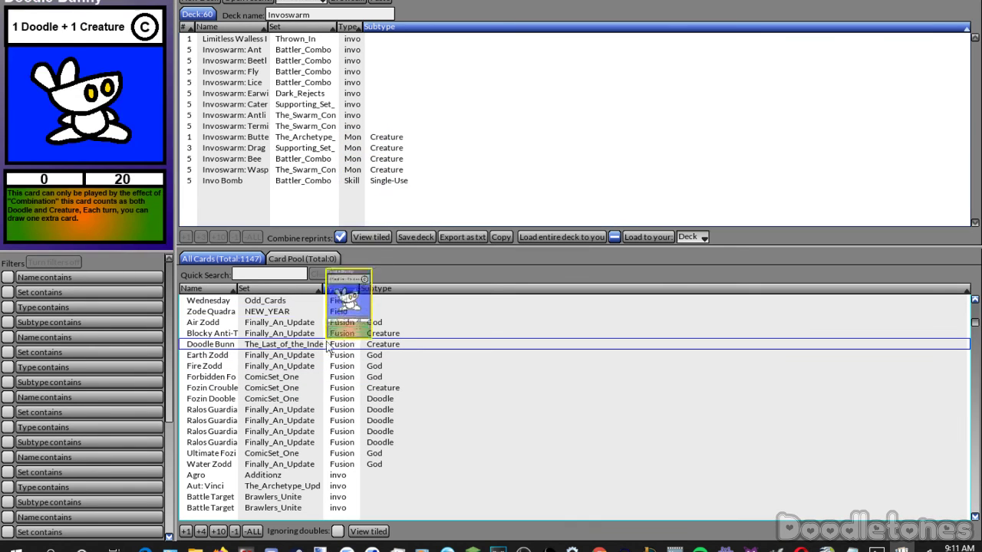
{"action": "left_click", "coordinate": [201, 2]}
{"action": "left_click_drag", "start_coordinate": [271, 345], "coordinate": [402, 146]}
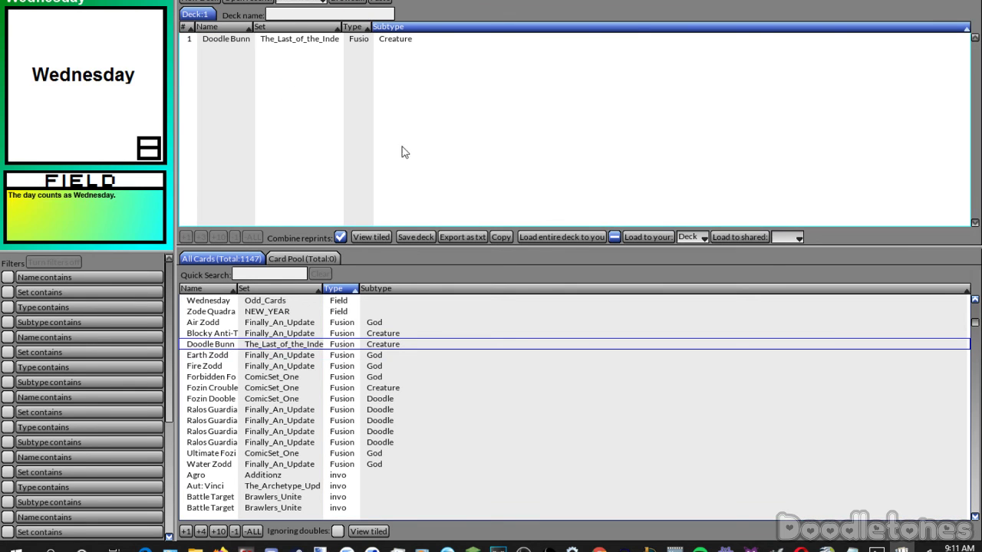
Load the new deck, play Doodle Bunny onto the field and place it just left of the Invoswarm block.
{"action": "left_click", "coordinate": [533, 237]}
{"action": "mouse_move", "coordinate": [200, 445]}
{"action": "left_mouse_down"}
{"action": "mouse_move", "coordinate": [621, 262]}
{"action": "mouse_move", "coordinate": [513, 262]}
{"action": "mouse_move", "coordinate": [540, 252]}
{"action": "left_mouse_up"}
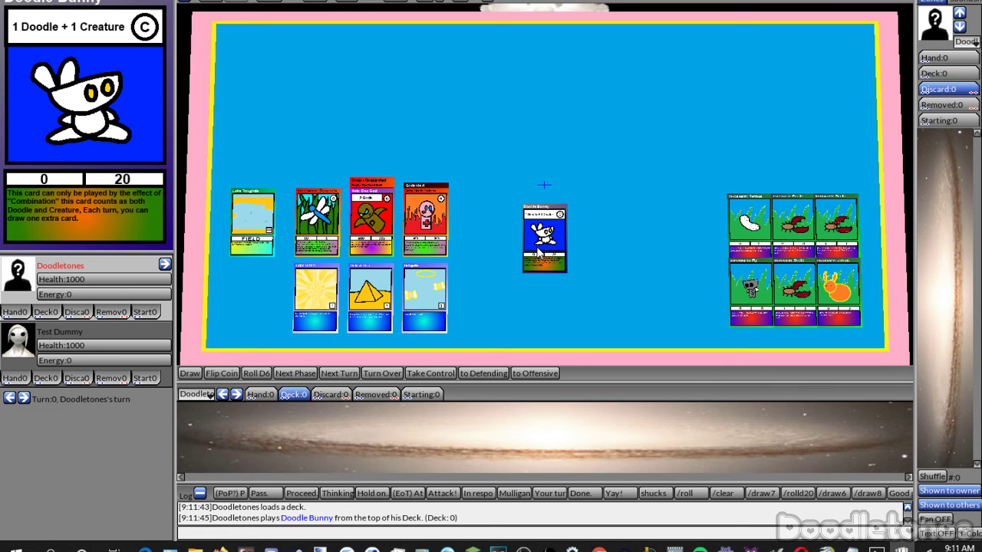
{"action": "left_click", "coordinate": [539, 252]}
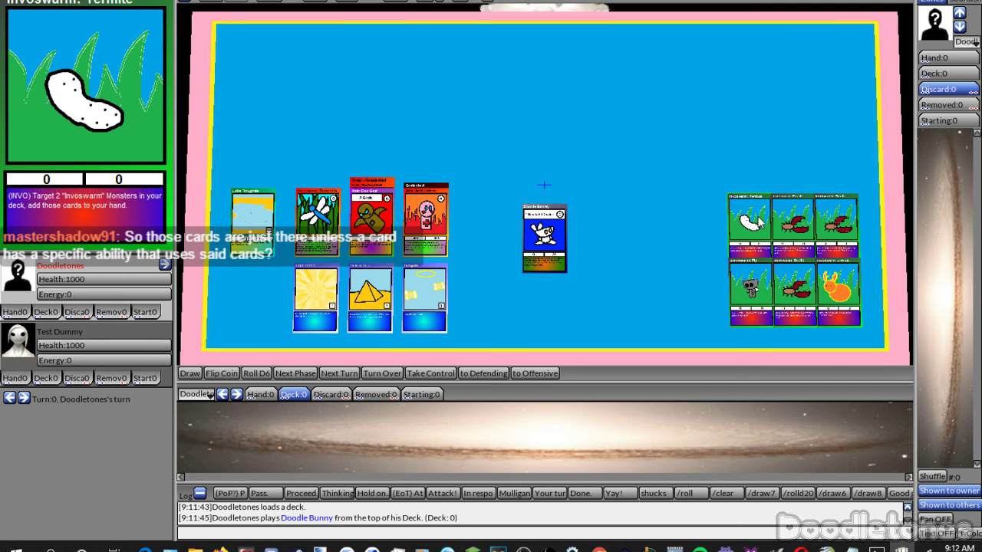
{"action": "left_click_drag", "start_coordinate": [526, 264], "coordinate": [488, 285]}
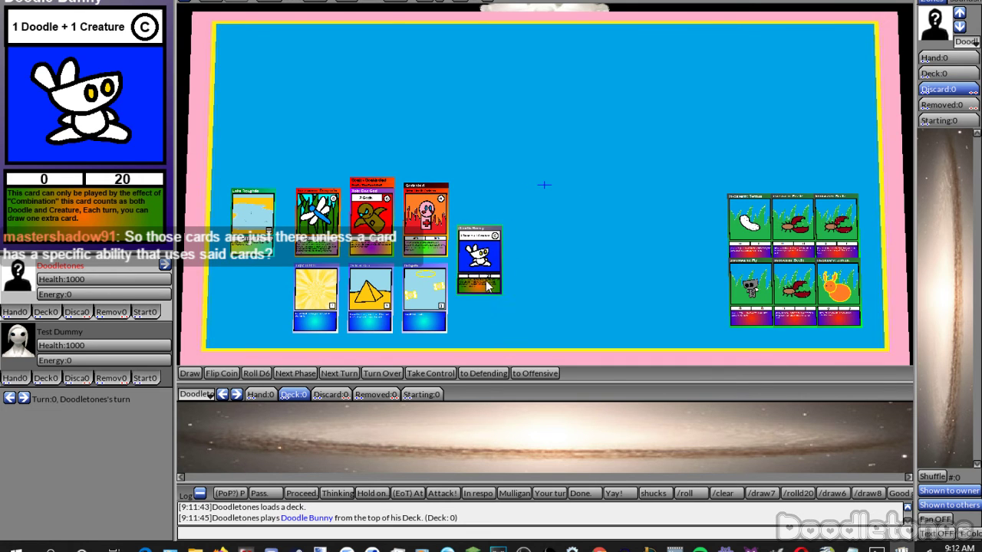
{"action": "mouse_move", "coordinate": [481, 243]}
{"action": "left_mouse_down"}
{"action": "mouse_move", "coordinate": [481, 206]}
{"action": "mouse_move", "coordinate": [488, 255]}
{"action": "mouse_move", "coordinate": [482, 240]}
{"action": "mouse_move", "coordinate": [664, 244]}
{"action": "mouse_move", "coordinate": [706, 265]}
{"action": "left_mouse_up"}
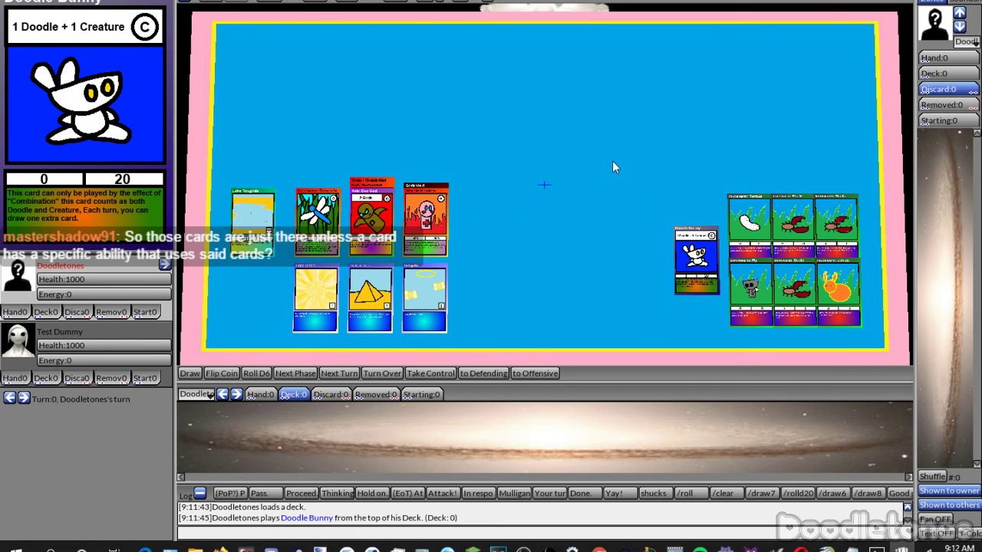
Find Chaos Tau among the summon cards in the full card list and add one copy to the deck.
{"action": "left_click", "coordinate": [196, 1]}
{"action": "scroll", "coordinate": [382, 383], "scroll_direction": "down", "scroll_amount": 2}
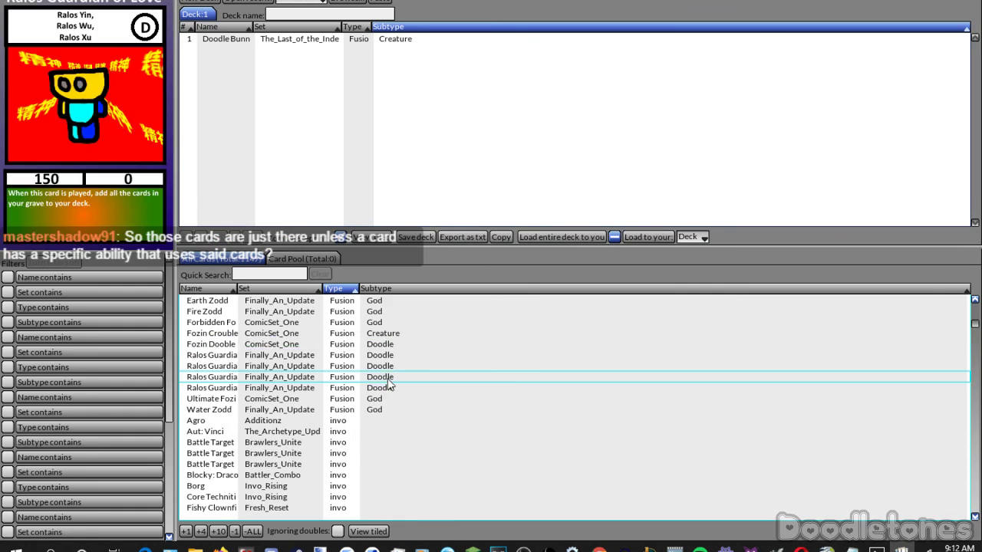
{"action": "scroll", "coordinate": [385, 359], "scroll_direction": "down", "scroll_amount": 20}
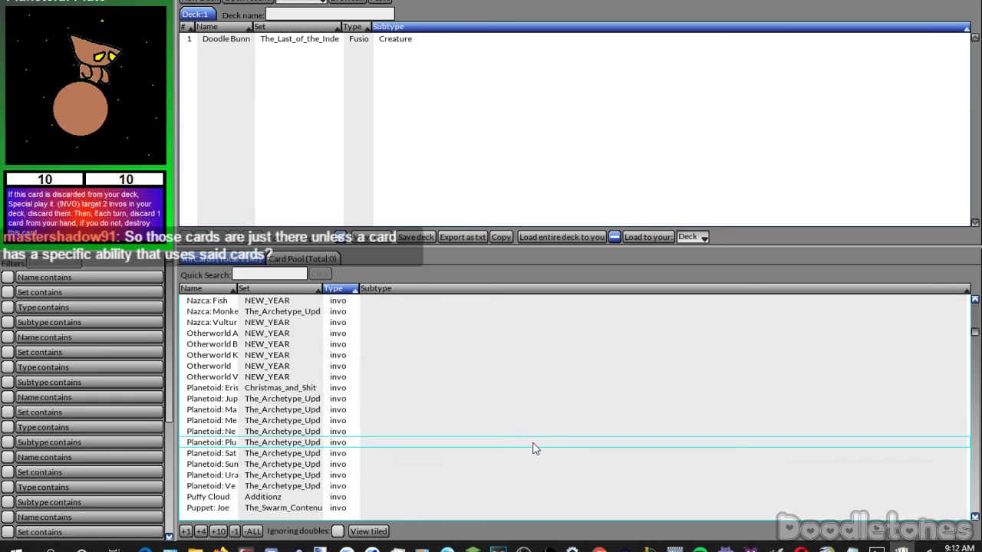
{"action": "scroll", "coordinate": [552, 409], "scroll_direction": "down", "scroll_amount": 20}
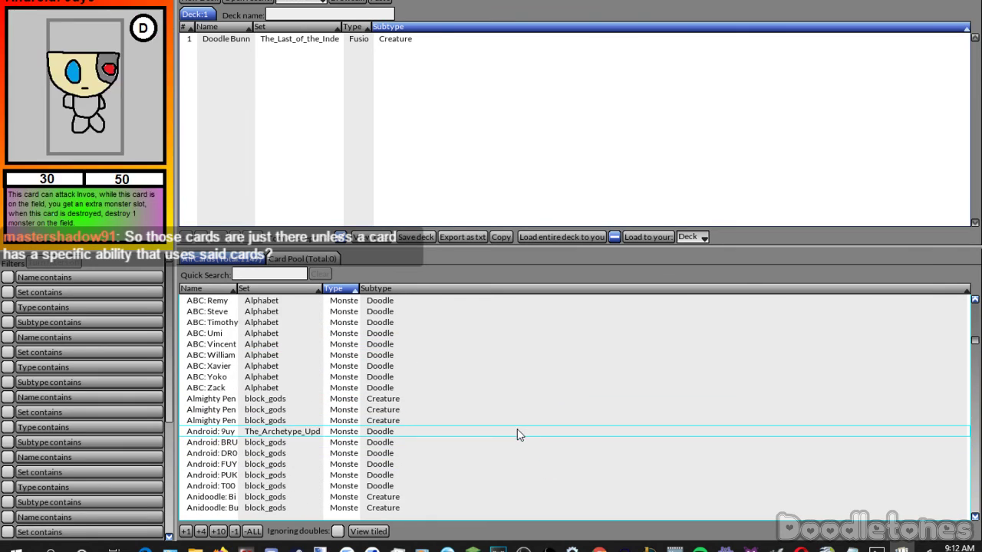
{"action": "left_click_drag", "start_coordinate": [975, 343], "coordinate": [967, 531]}
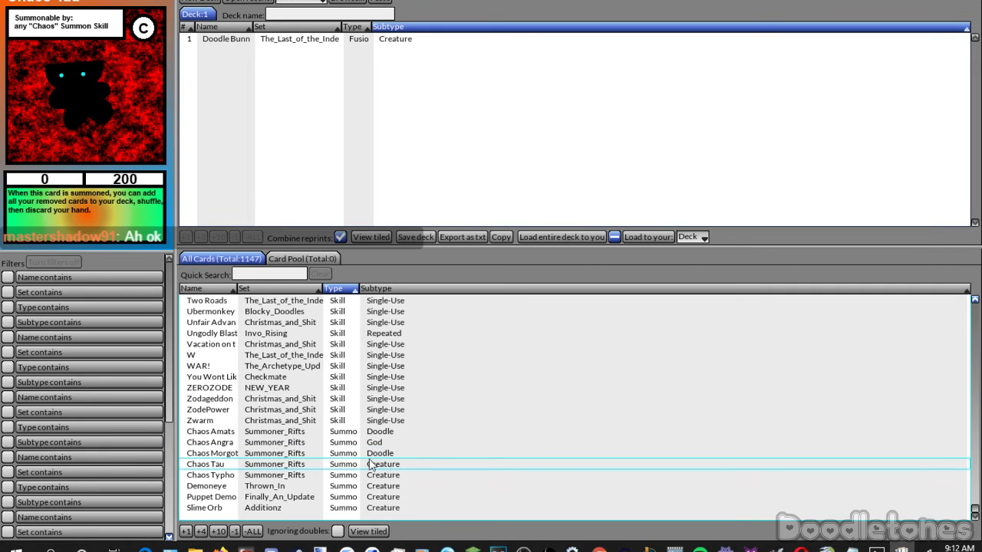
{"action": "left_click_drag", "start_coordinate": [373, 466], "coordinate": [345, 164]}
Load the deck, play Chaos Tau to the left of Doodle Bunny and leave a small gap between the two cards.
{"action": "left_click", "coordinate": [537, 237]}
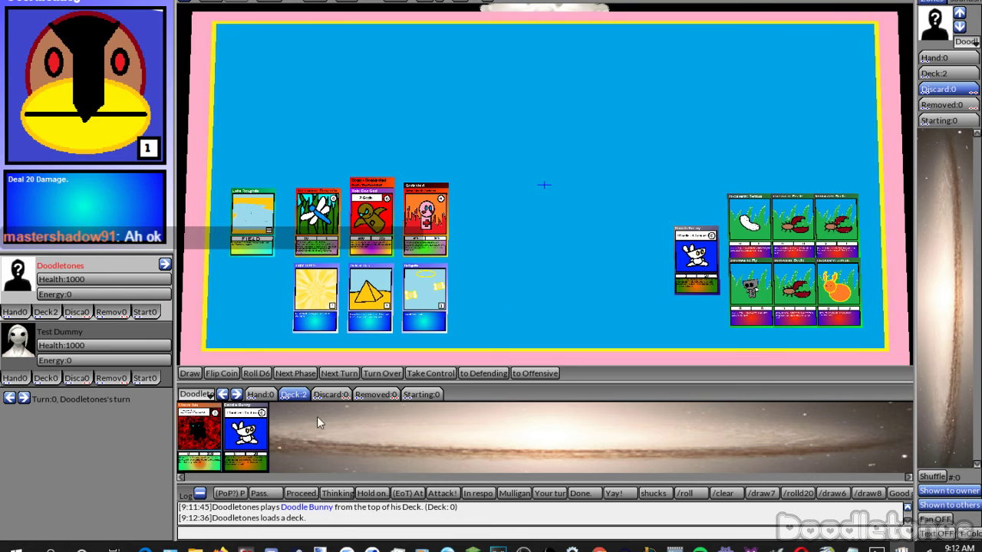
{"action": "left_click_drag", "start_coordinate": [222, 438], "coordinate": [627, 248]}
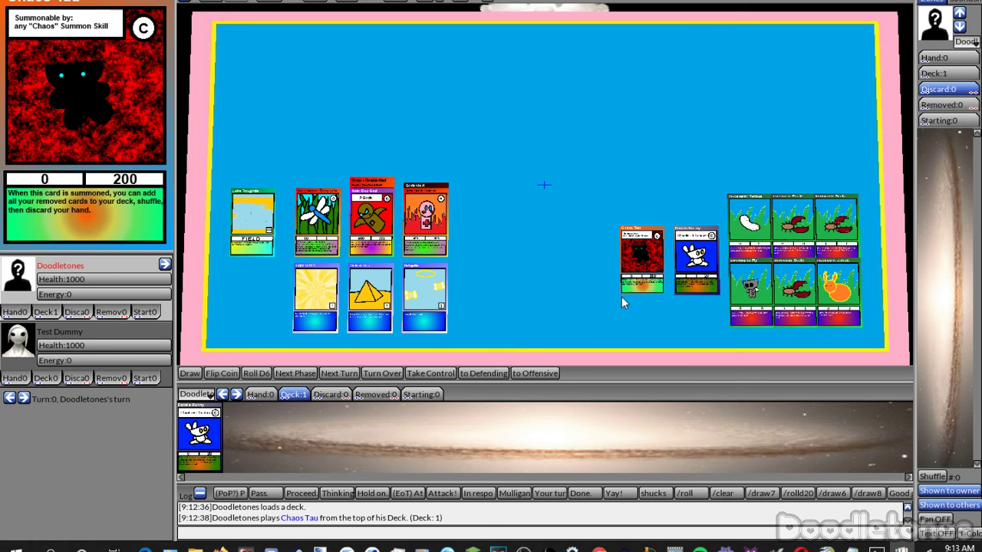
{"action": "mouse_move", "coordinate": [640, 309]}
{"action": "left_mouse_down"}
{"action": "mouse_move", "coordinate": [703, 266]}
{"action": "mouse_move", "coordinate": [686, 277]}
{"action": "left_mouse_up"}
{"action": "left_click", "coordinate": [690, 308]}
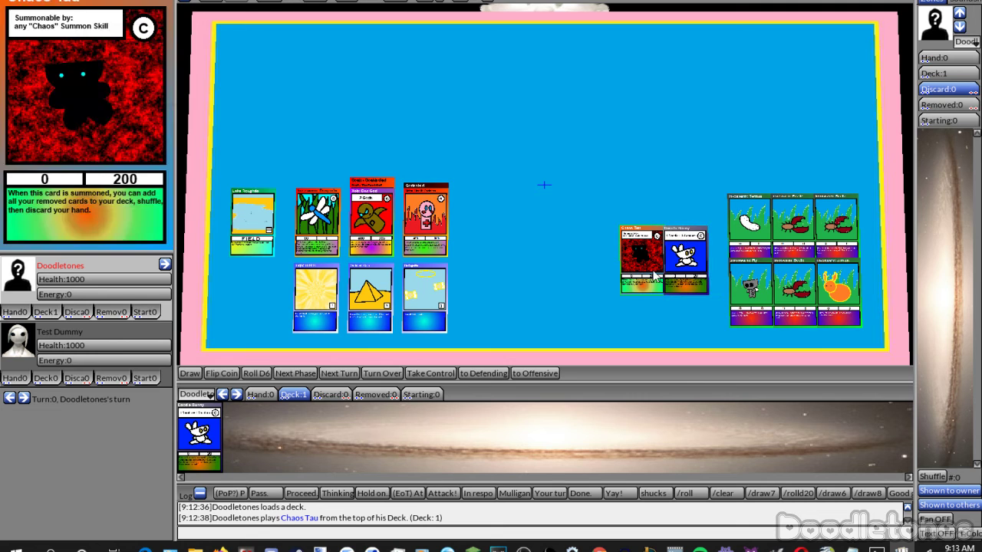
{"action": "mouse_move", "coordinate": [607, 319]}
{"action": "left_mouse_down"}
{"action": "mouse_move", "coordinate": [704, 247]}
{"action": "mouse_move", "coordinate": [642, 270]}
{"action": "left_mouse_up"}
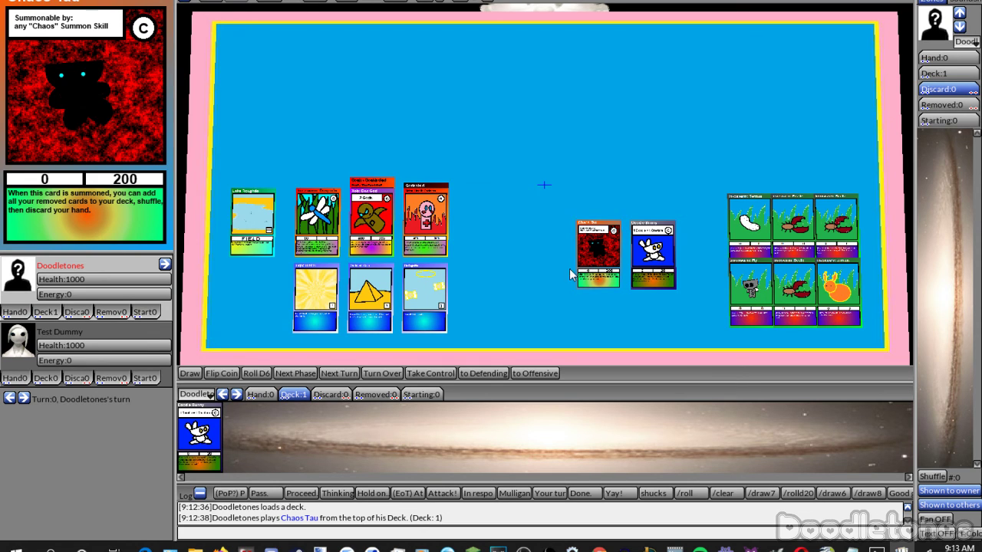
{"action": "left_click_drag", "start_coordinate": [566, 305], "coordinate": [646, 249]}
{"action": "mouse_move", "coordinate": [646, 250]}
{"action": "left_mouse_down"}
{"action": "mouse_move", "coordinate": [684, 243]}
{"action": "mouse_move", "coordinate": [683, 255]}
{"action": "left_mouse_up"}
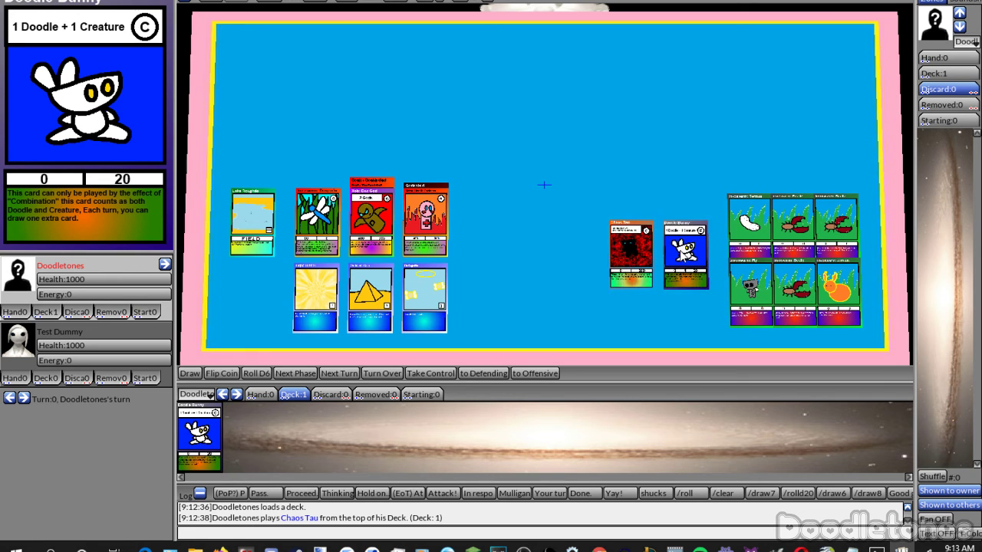
Build a new deck from three monster cards: an Almighty Pencil creature, the ABC: Umi doodle and the Antigod god.
{"action": "mouse_move", "coordinate": [610, 224]}
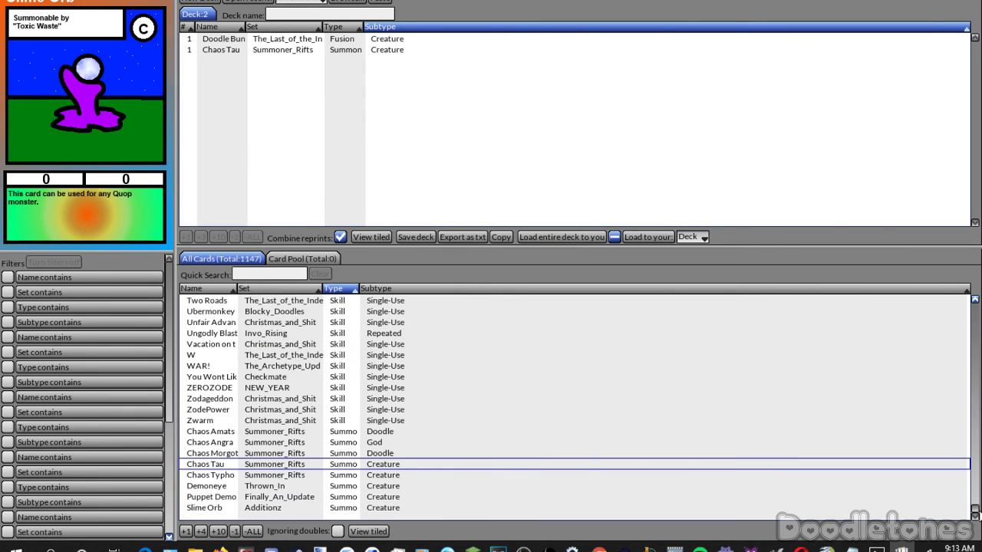
{"action": "left_click_drag", "start_coordinate": [976, 510], "coordinate": [948, 353]}
{"action": "scroll", "coordinate": [945, 346], "scroll_direction": "up", "scroll_amount": 10}
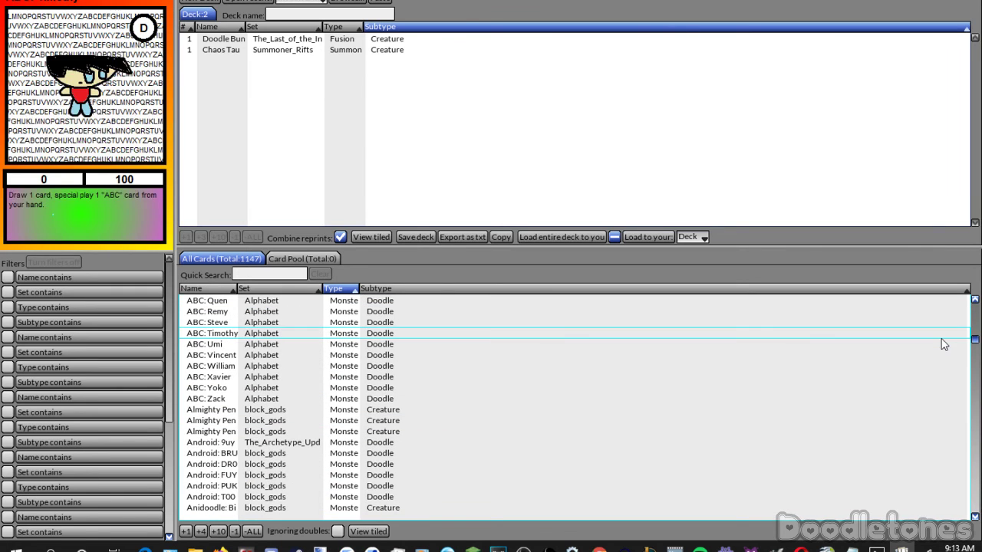
{"action": "left_click", "coordinate": [200, 2]}
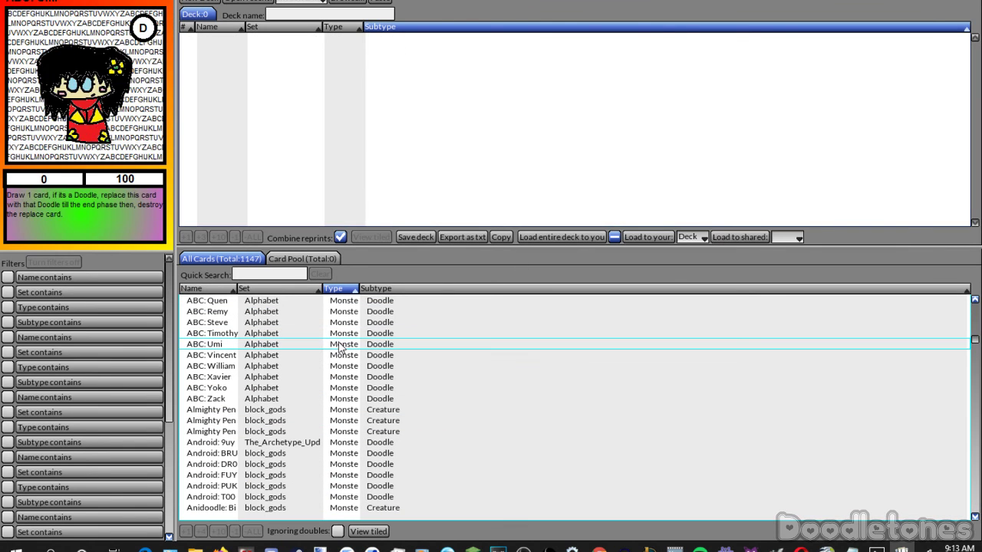
{"action": "left_click_drag", "start_coordinate": [340, 345], "coordinate": [364, 132]}
{"action": "left_click_drag", "start_coordinate": [343, 410], "coordinate": [345, 103]}
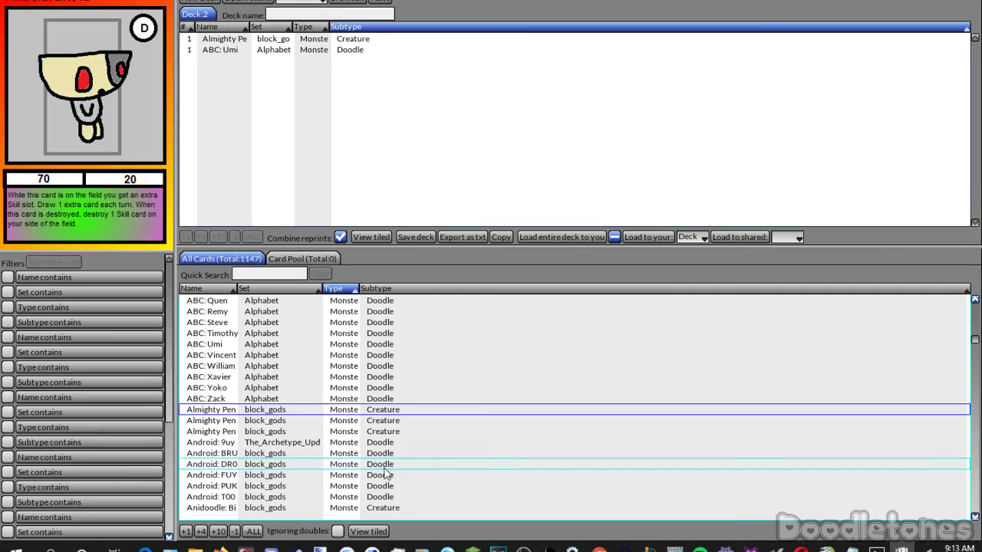
{"action": "scroll", "coordinate": [389, 459], "scroll_direction": "up", "scroll_amount": 2}
{"action": "scroll", "coordinate": [389, 459], "scroll_direction": "down", "scroll_amount": 8}
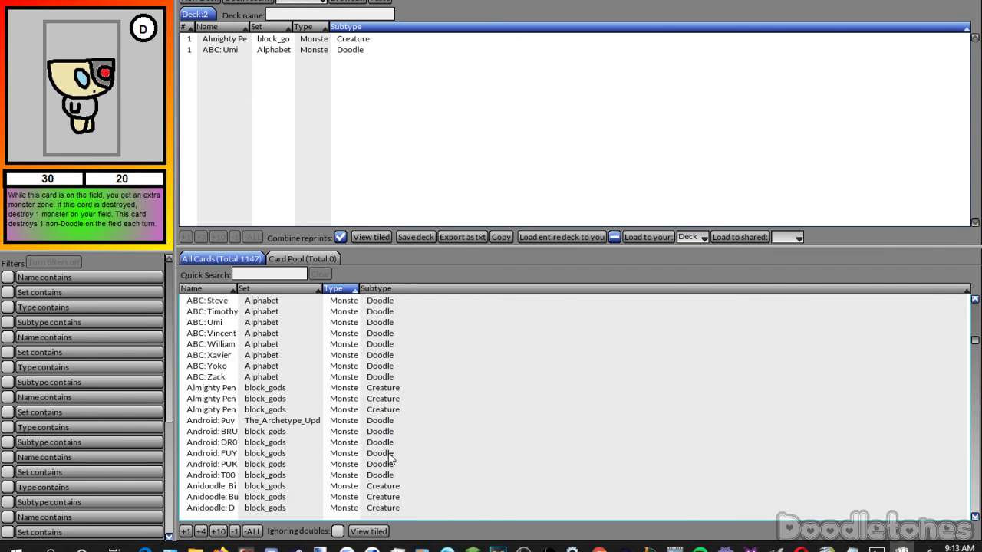
{"action": "left_click", "coordinate": [358, 455]}
{"action": "left_click_drag", "start_coordinate": [344, 431], "coordinate": [337, 127]}
Load the deck and play Almighty Pencil 1, ABC: Umi and Antigod edge to edge in the middle of the field.
{"action": "left_click", "coordinate": [544, 238]}
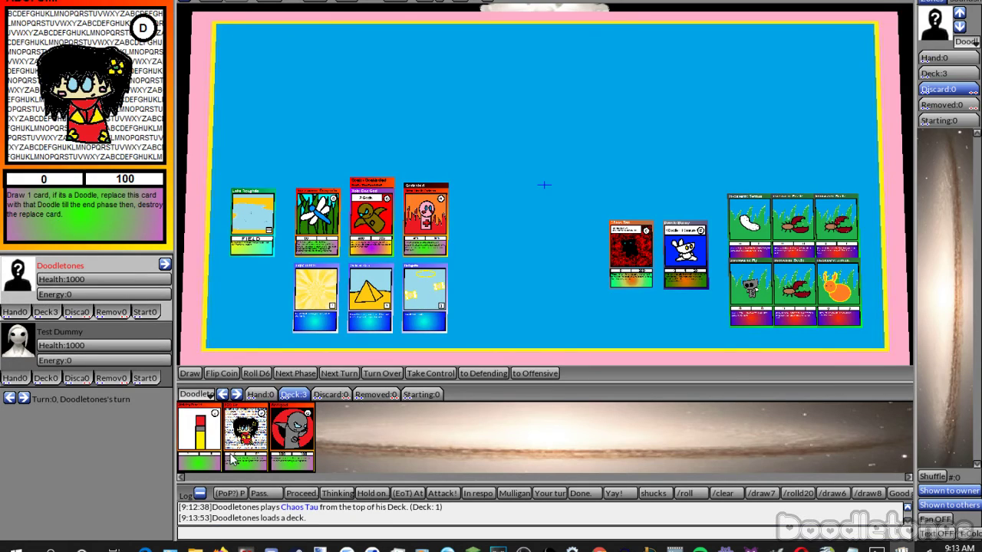
{"action": "mouse_move", "coordinate": [199, 434]}
{"action": "left_mouse_down"}
{"action": "mouse_move", "coordinate": [456, 293]}
{"action": "mouse_move", "coordinate": [483, 267]}
{"action": "mouse_move", "coordinate": [491, 275]}
{"action": "left_mouse_up"}
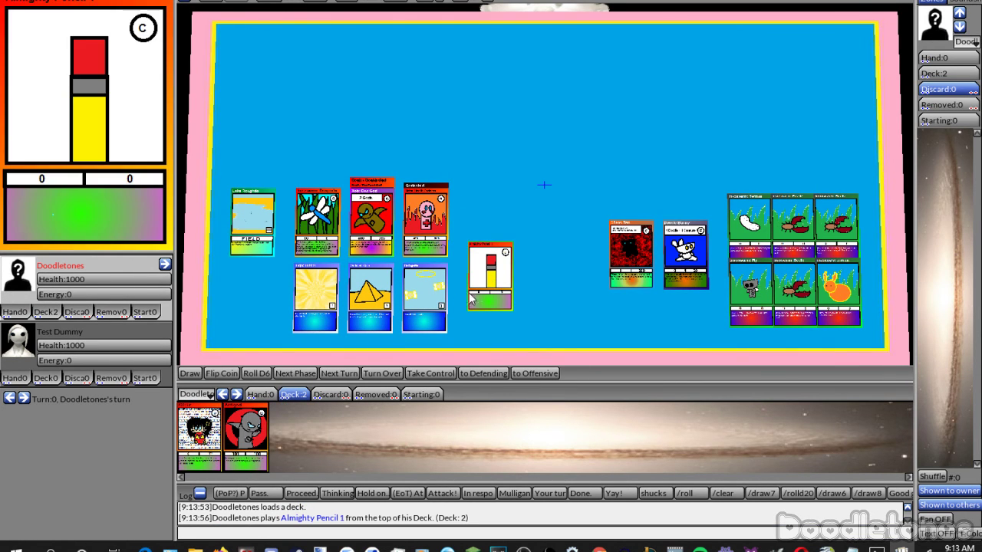
{"action": "left_click_drag", "start_coordinate": [200, 433], "coordinate": [533, 278]}
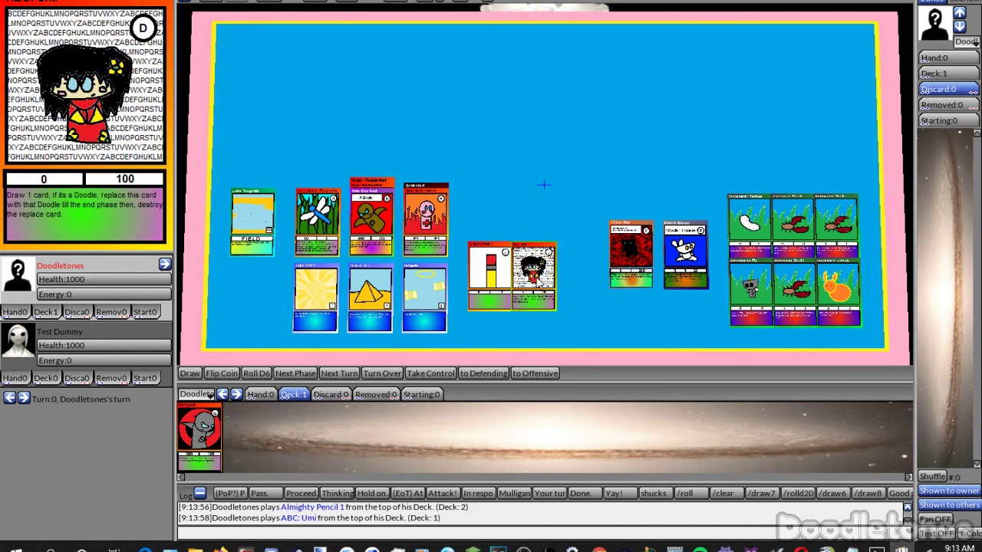
{"action": "mouse_move", "coordinate": [200, 434]}
{"action": "left_mouse_down"}
{"action": "mouse_move", "coordinate": [331, 395]}
{"action": "mouse_move", "coordinate": [575, 277]}
{"action": "left_mouse_up"}
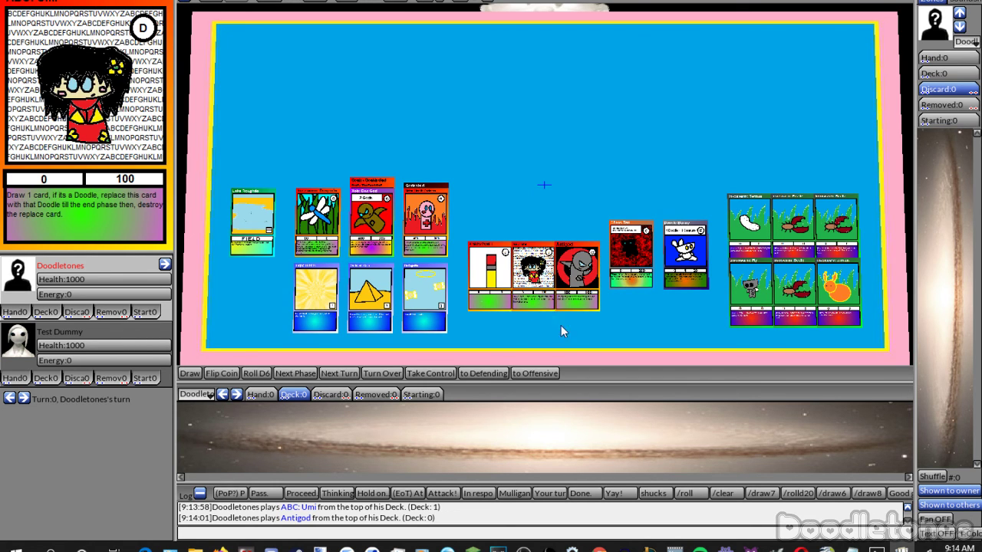
Return Almighty Pencil 1, ABC: Umi and Antigod from the field to the deck and browse further through the full monster card list.
{"action": "mouse_move", "coordinate": [574, 328]}
{"action": "left_mouse_down"}
{"action": "mouse_move", "coordinate": [494, 285]}
{"action": "mouse_move", "coordinate": [416, 460]}
{"action": "left_mouse_up"}
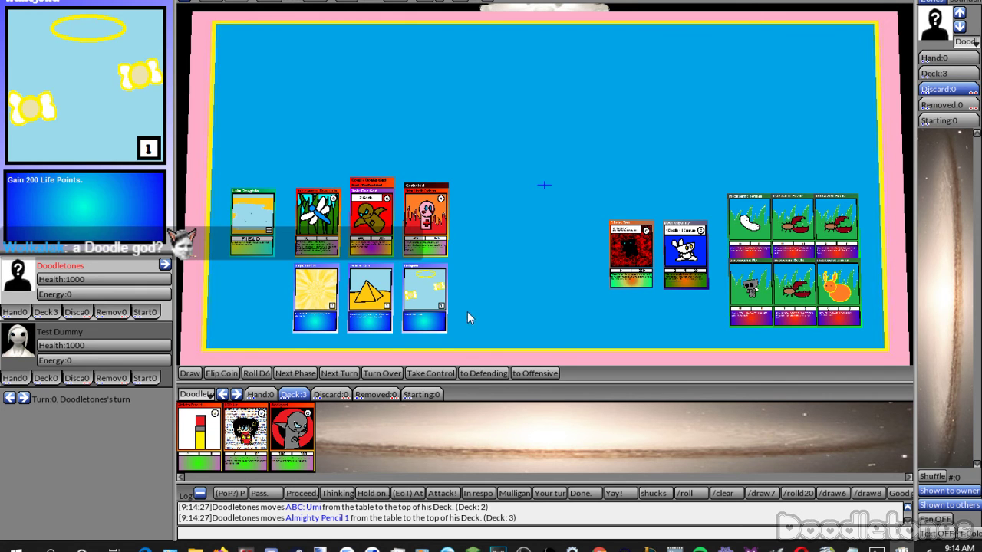
{"action": "left_click", "coordinate": [305, 3]}
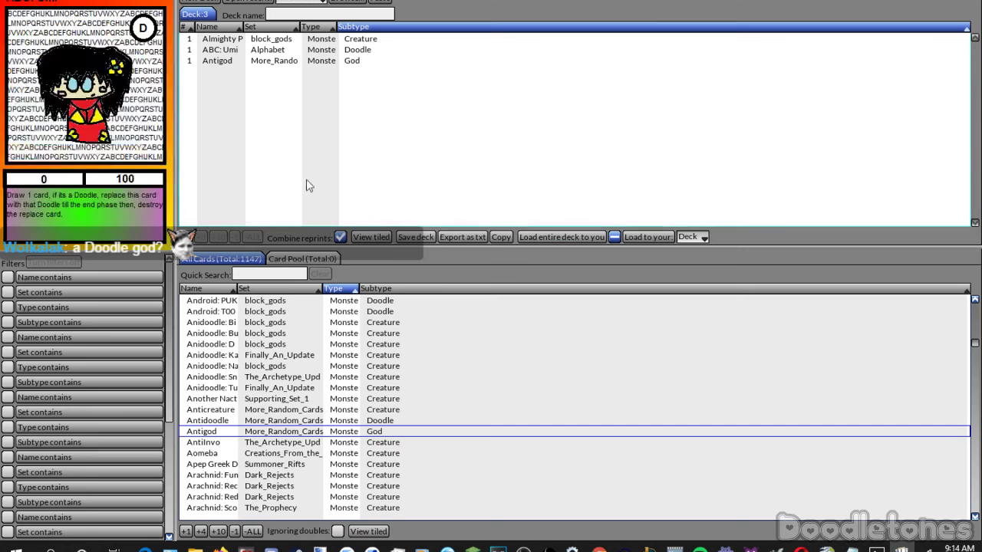
{"action": "scroll", "coordinate": [265, 430], "scroll_direction": "down", "scroll_amount": 13}
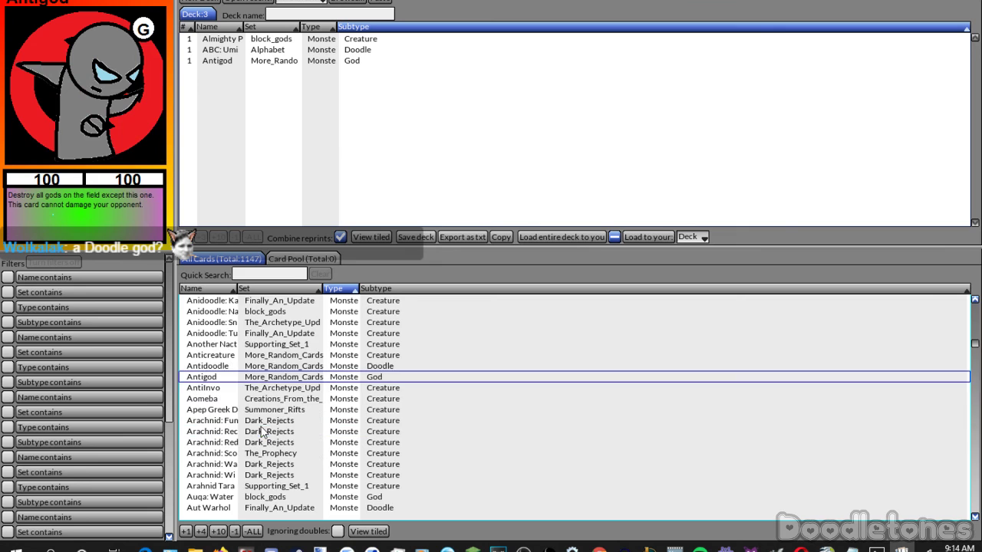
{"action": "scroll", "coordinate": [283, 422], "scroll_direction": "down", "scroll_amount": 7}
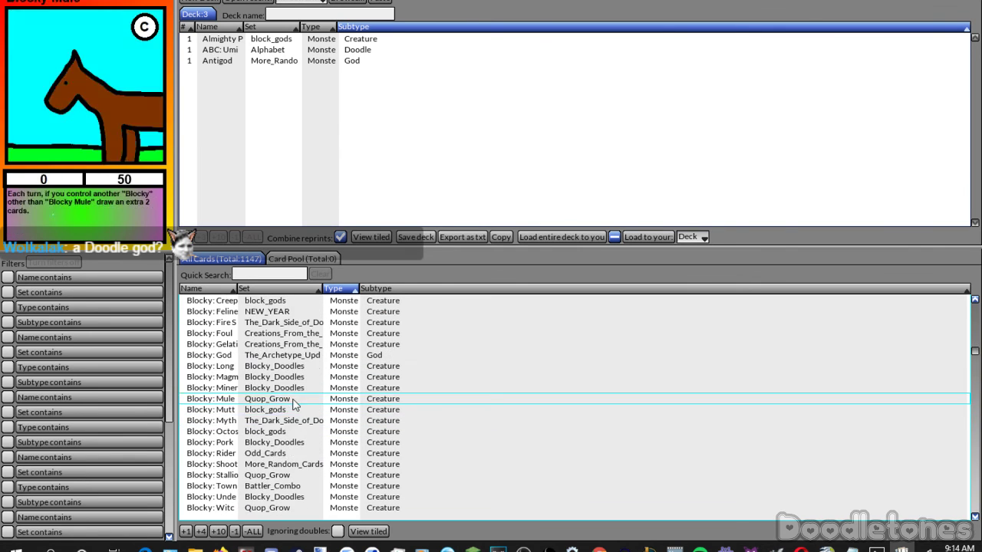
{"action": "left_click_drag", "start_coordinate": [974, 352], "coordinate": [977, 378]}
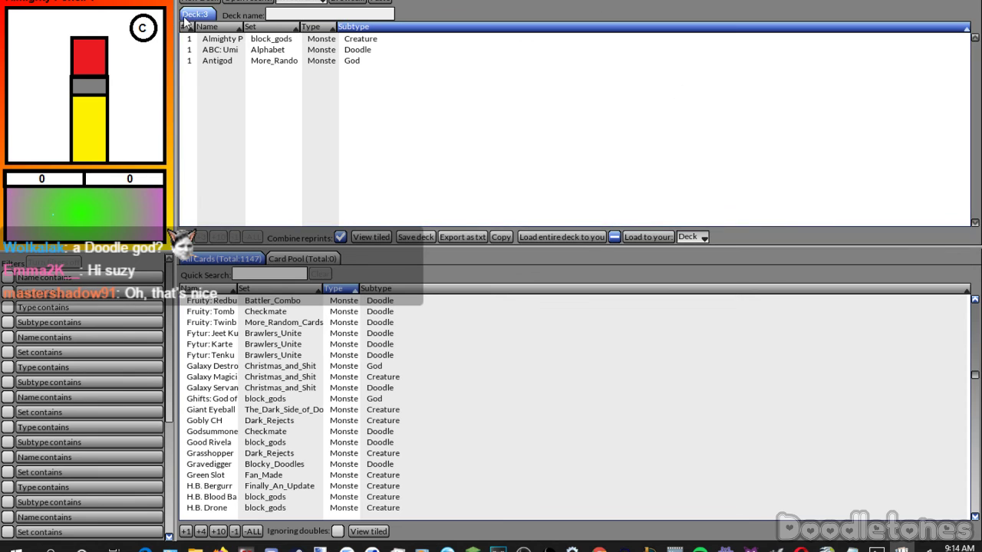
{"action": "left_click", "coordinate": [92, 1]}
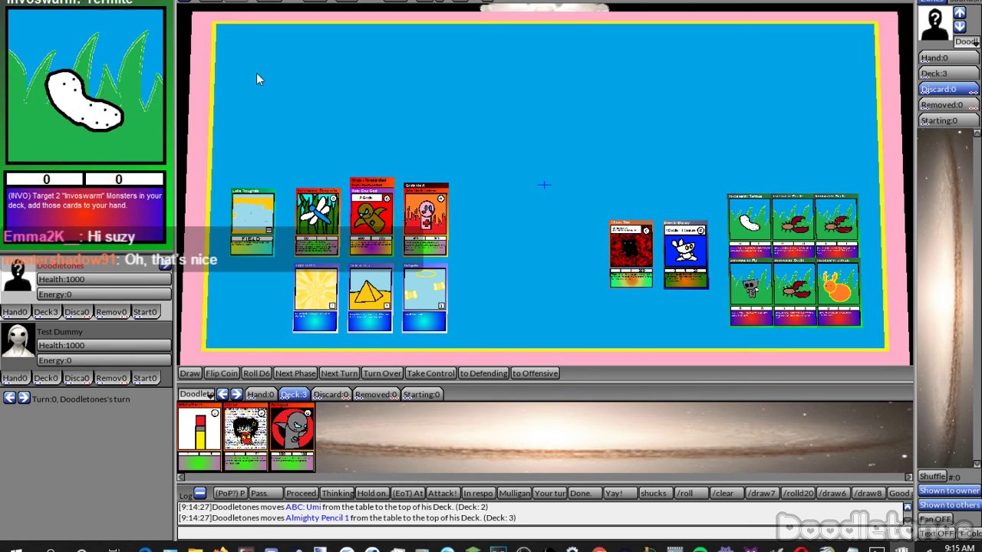
{"action": "left_click", "coordinate": [233, 2]}
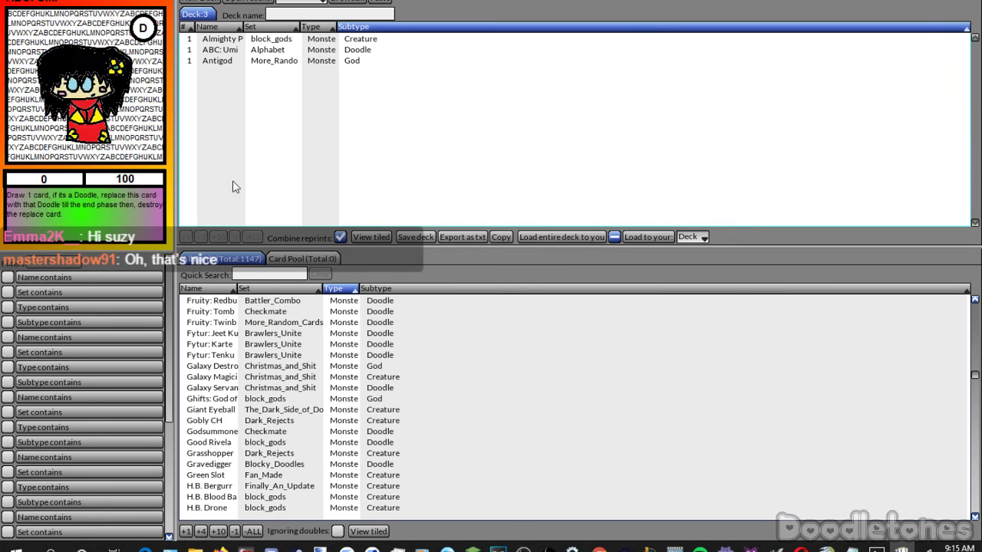
Build a new deck from three skill cards: the single-use Dot Throw, the repeated Drill and the summon skill Contact Lynz.
{"action": "left_click_drag", "start_coordinate": [976, 375], "coordinate": [977, 469]}
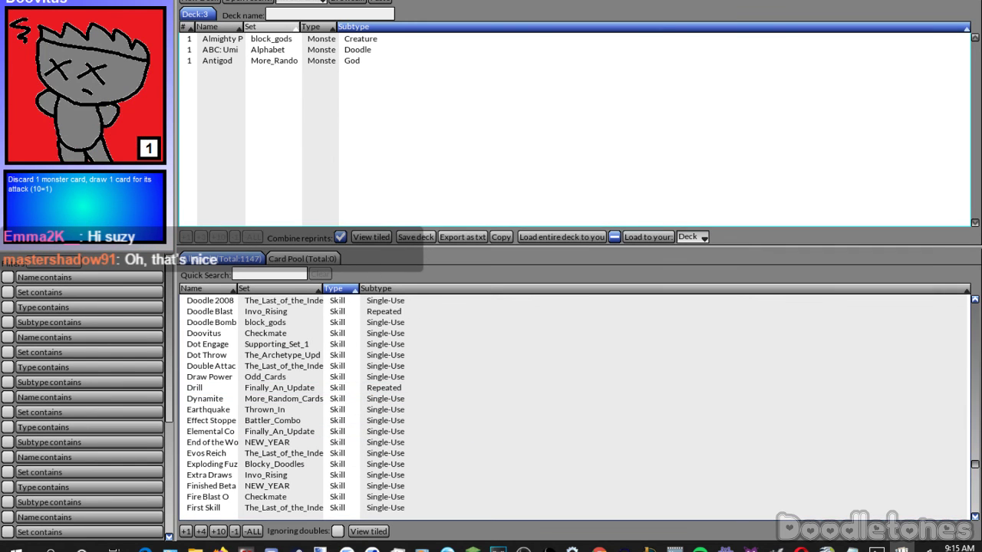
{"action": "left_click_drag", "start_coordinate": [345, 355], "coordinate": [296, 102]}
{"action": "left_click_drag", "start_coordinate": [333, 388], "coordinate": [348, 192]}
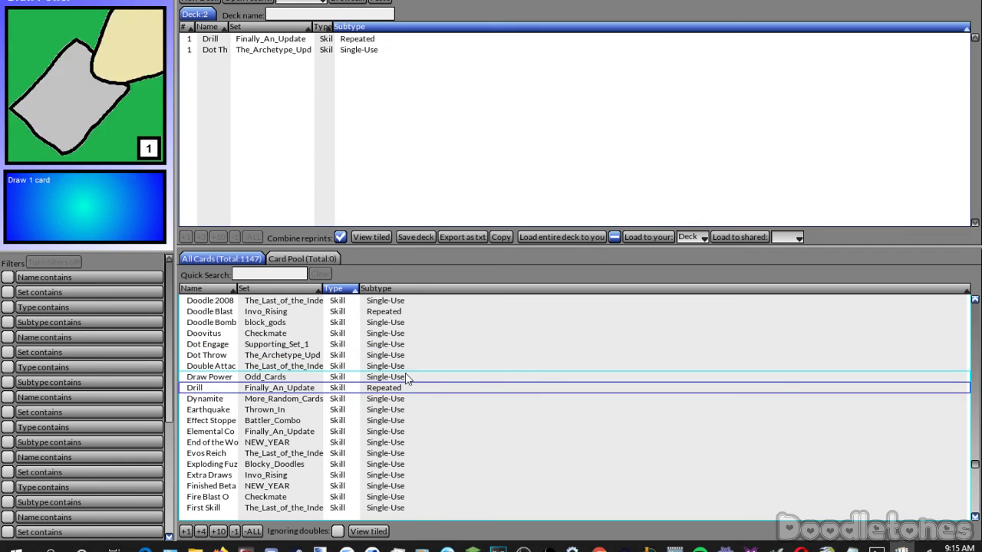
{"action": "scroll", "coordinate": [405, 376], "scroll_direction": "down", "scroll_amount": 7}
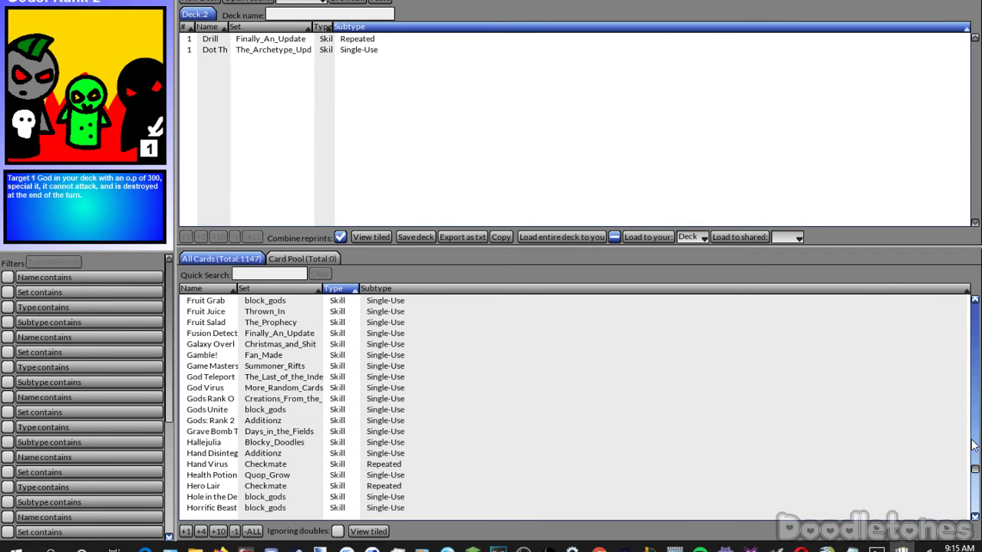
{"action": "mouse_move", "coordinate": [975, 469]}
{"action": "left_mouse_down"}
{"action": "mouse_move", "coordinate": [978, 506]}
{"action": "mouse_move", "coordinate": [976, 442]}
{"action": "mouse_move", "coordinate": [978, 464]}
{"action": "left_mouse_up"}
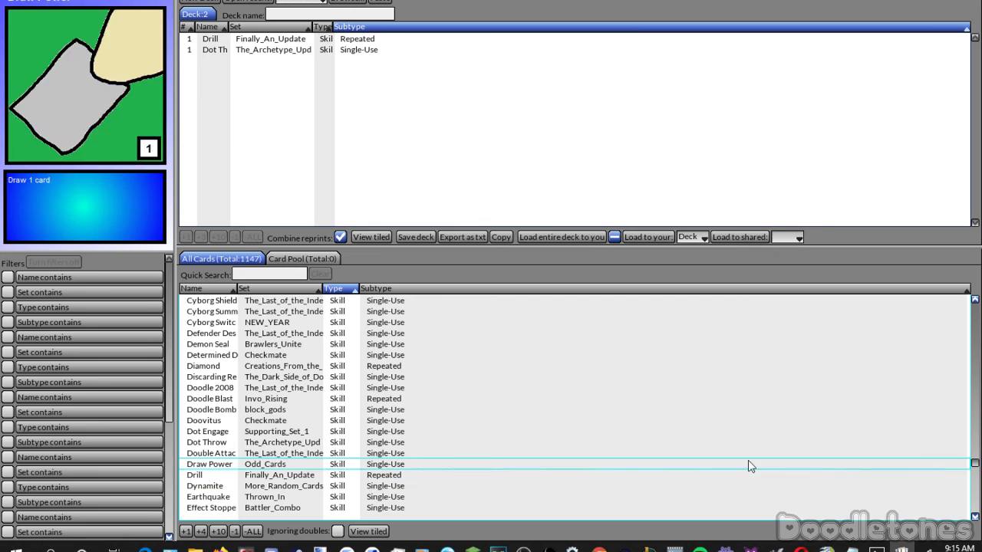
{"action": "scroll", "coordinate": [537, 406], "scroll_direction": "up", "scroll_amount": 4}
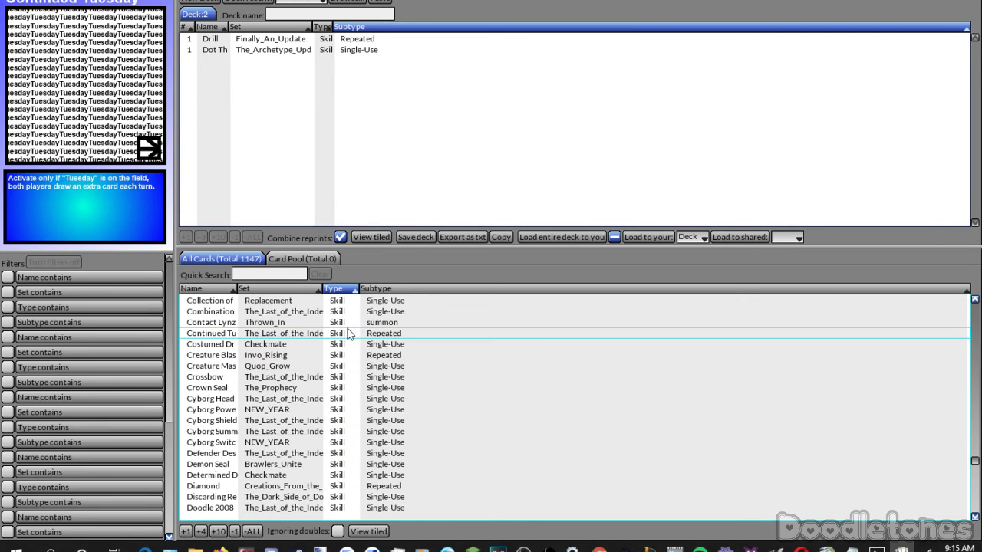
{"action": "left_click_drag", "start_coordinate": [346, 322], "coordinate": [338, 138]}
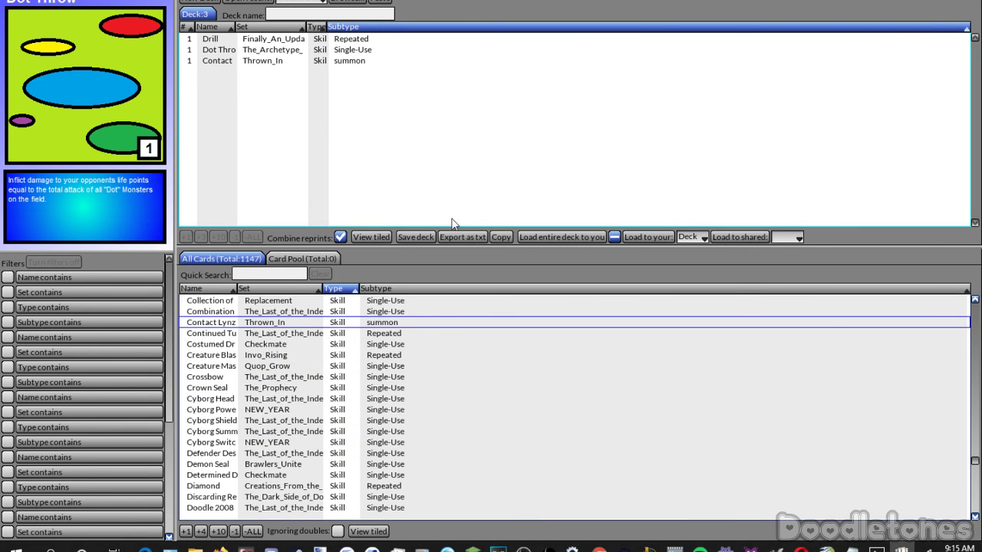
Load the deck and play Drill, Contact Lynz and Dot Throw as a descending, overlapping row in the middle of the field.
{"action": "left_click", "coordinate": [526, 237]}
{"action": "left_click_drag", "start_coordinate": [201, 445], "coordinate": [518, 265]}
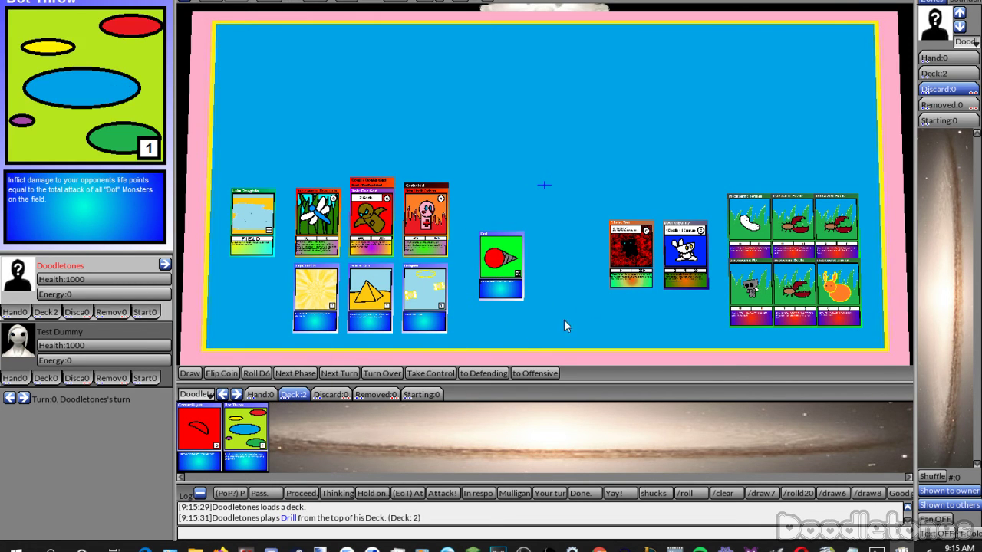
{"action": "left_click_drag", "start_coordinate": [201, 441], "coordinate": [538, 275]}
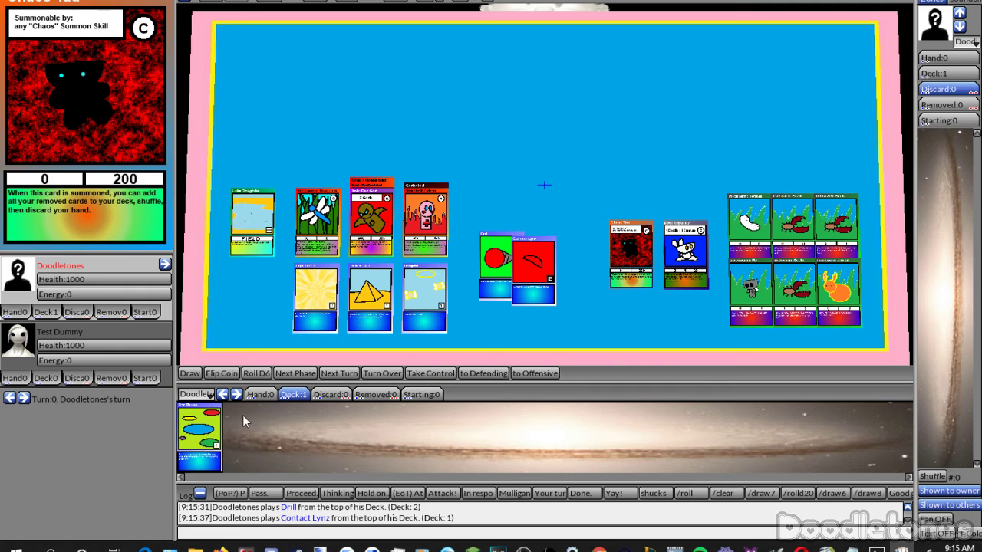
{"action": "left_click_drag", "start_coordinate": [201, 439], "coordinate": [569, 298]}
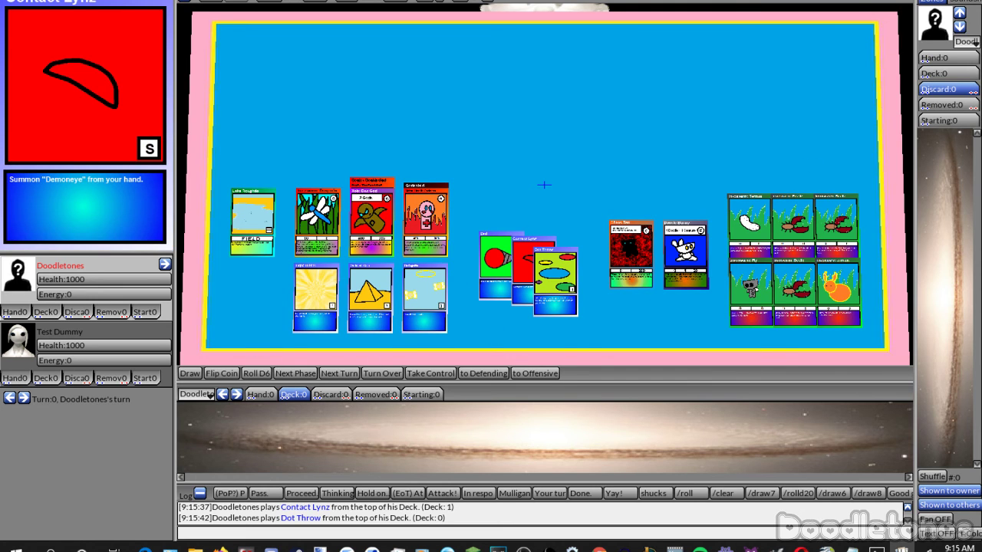
Start a new game with an empty field and load the saved deck Planetoid.dek.
{"action": "left_click", "coordinate": [39, 52]}
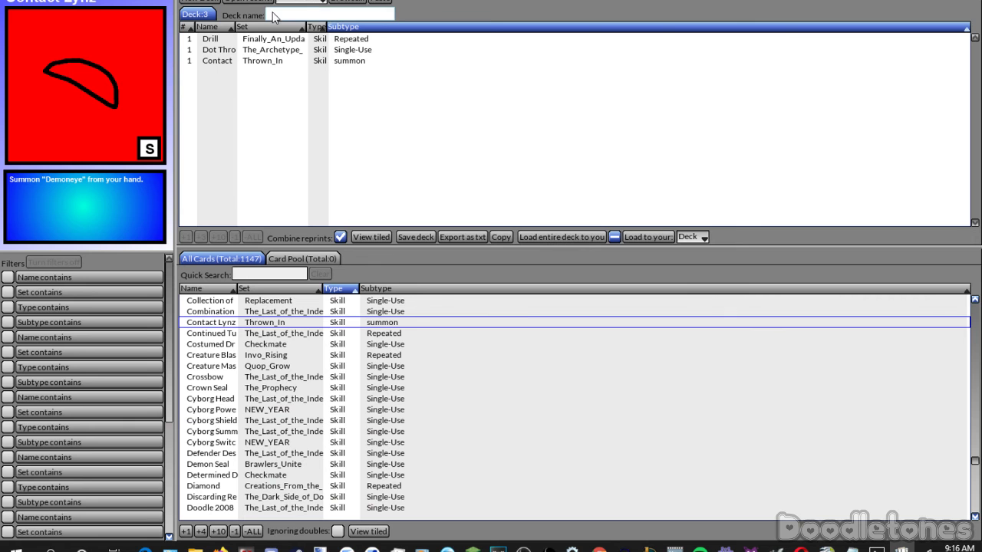
{"action": "left_click", "coordinate": [286, 6]}
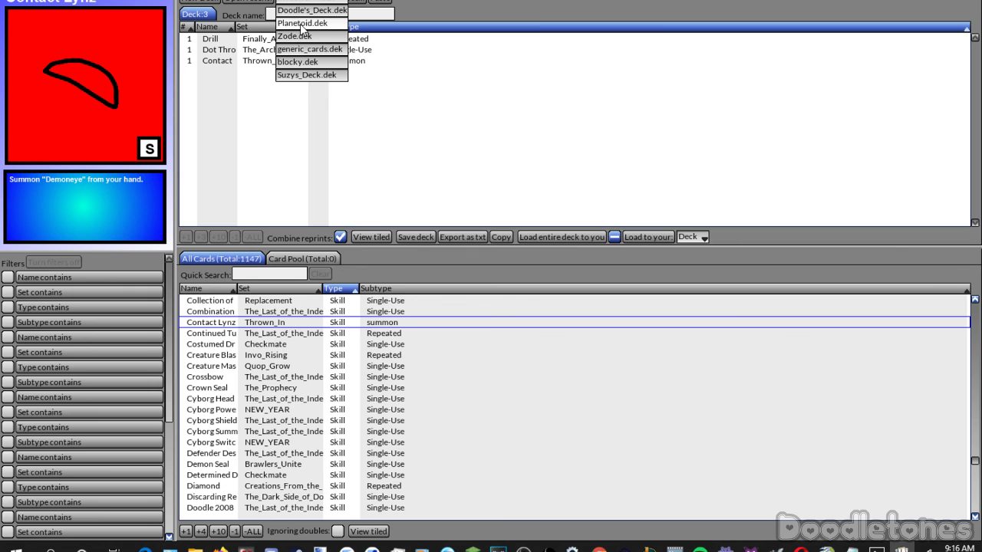
{"action": "left_click", "coordinate": [301, 24]}
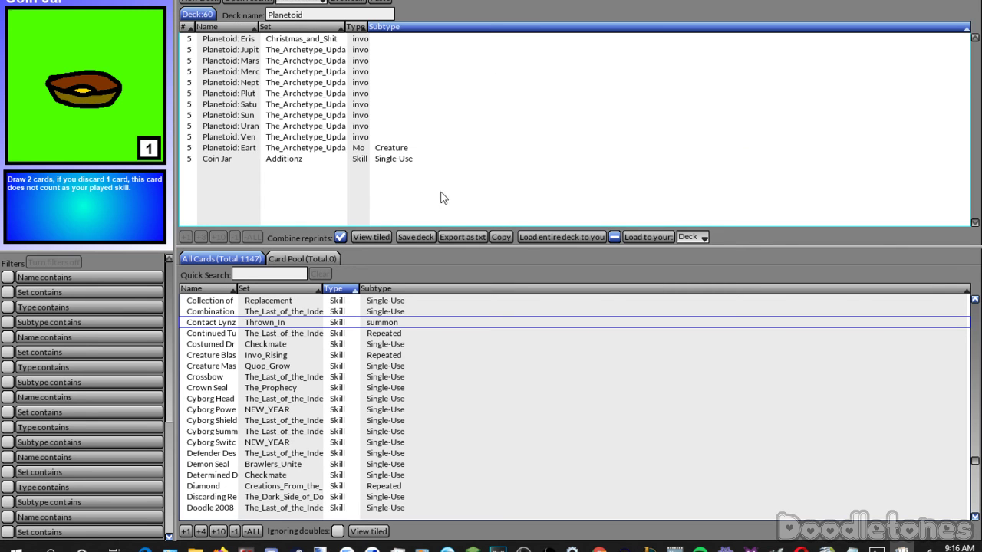
{"action": "left_click", "coordinate": [533, 239]}
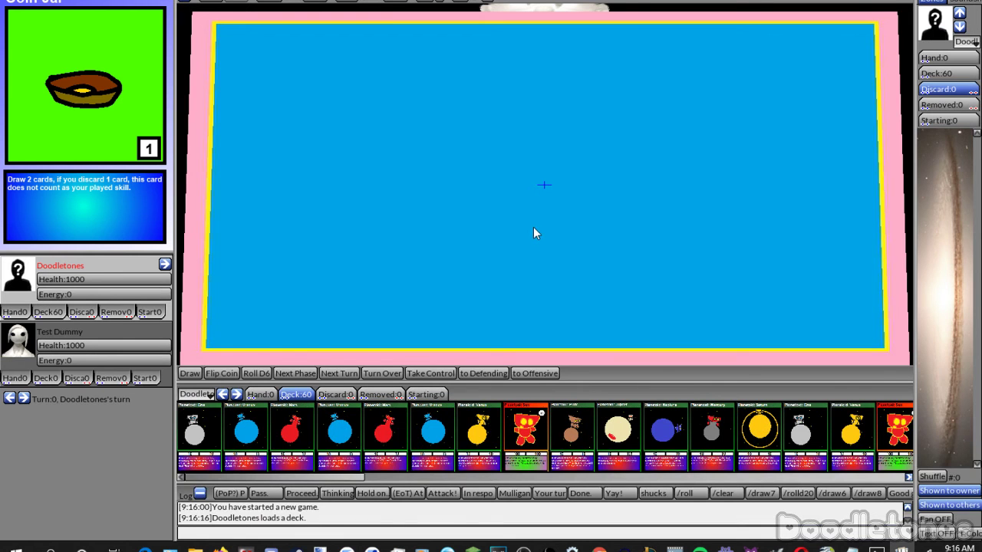
Show the hand and draw a four-card opening hand from the Planetoid deck.
{"action": "left_click", "coordinate": [261, 391]}
{"action": "left_click", "coordinate": [190, 374]}
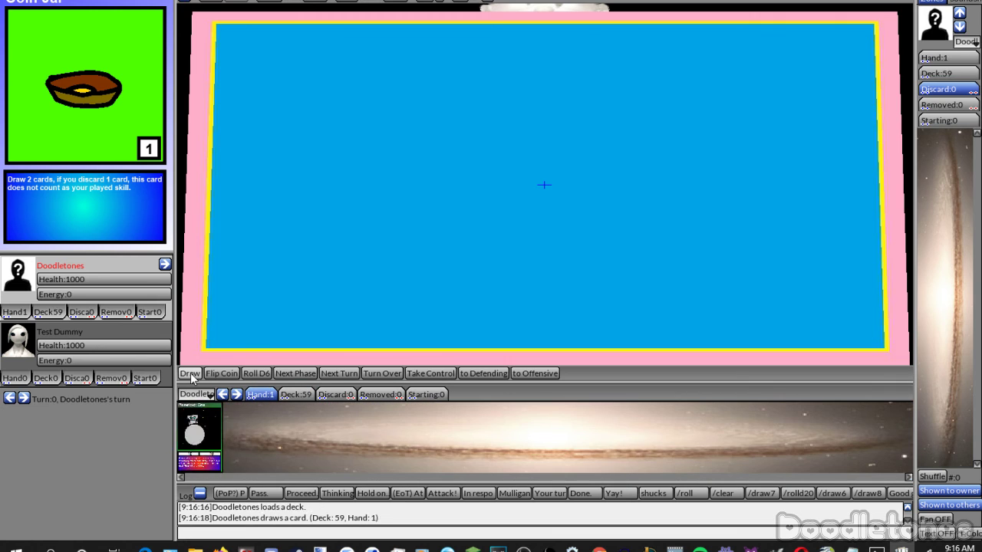
{"action": "left_click", "coordinate": [190, 374]}
{"action": "left_click", "coordinate": [190, 374]}
{"action": "left_click", "coordinate": [190, 374]}
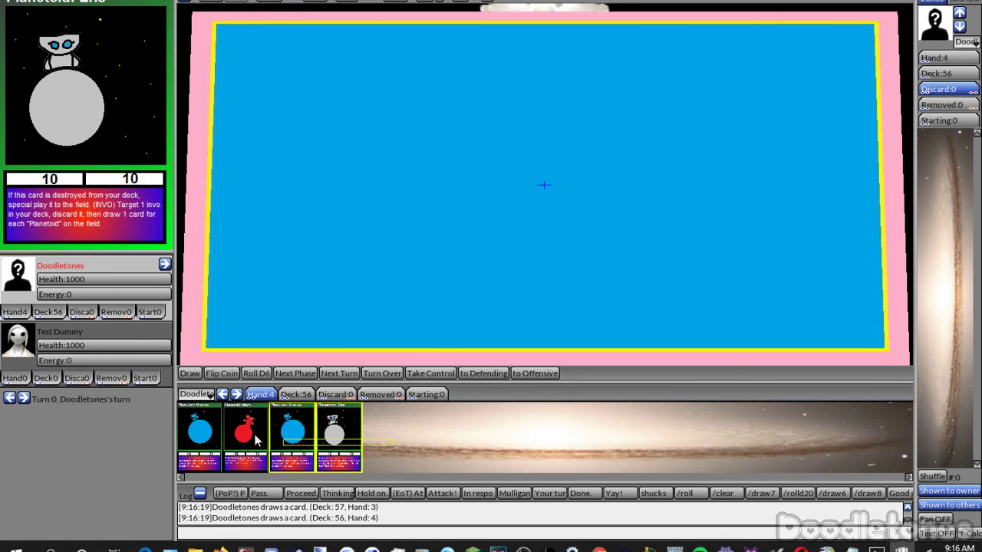
Return the opening hand of Uranus, Mars and Eris cards to the deck, shuffle it and draw four new cards.
{"action": "left_click_drag", "start_coordinate": [237, 413], "coordinate": [302, 396]}
{"action": "right_click", "coordinate": [301, 396]}
{"action": "left_click", "coordinate": [314, 402]}
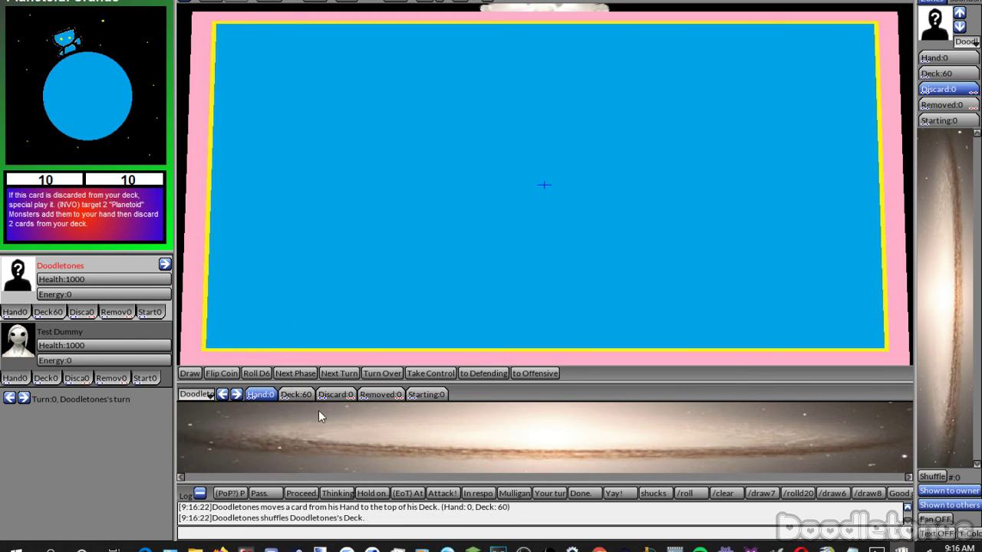
{"action": "left_click", "coordinate": [189, 375]}
{"action": "left_click", "coordinate": [190, 374]}
{"action": "left_click", "coordinate": [190, 375]}
{"action": "left_click", "coordinate": [189, 374]}
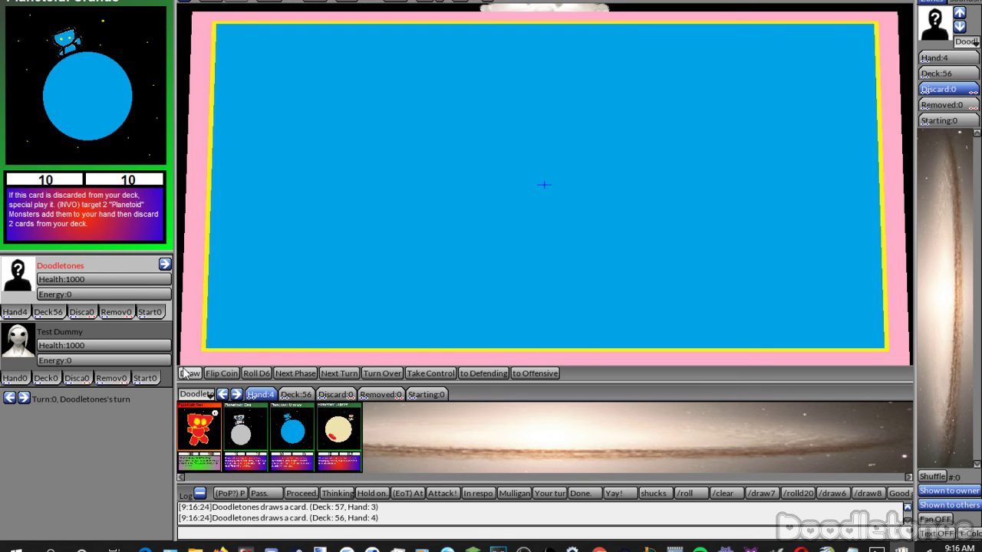
Put the hand of Sun, Eris, Uranus and Jupiter back into the deck, shuffle and draw another four cards.
{"action": "left_click_drag", "start_coordinate": [399, 448], "coordinate": [194, 427]}
{"action": "left_click_drag", "start_coordinate": [196, 426], "coordinate": [306, 398]}
{"action": "right_click", "coordinate": [305, 398]}
{"action": "left_click", "coordinate": [311, 404]}
{"action": "left_click", "coordinate": [193, 374]}
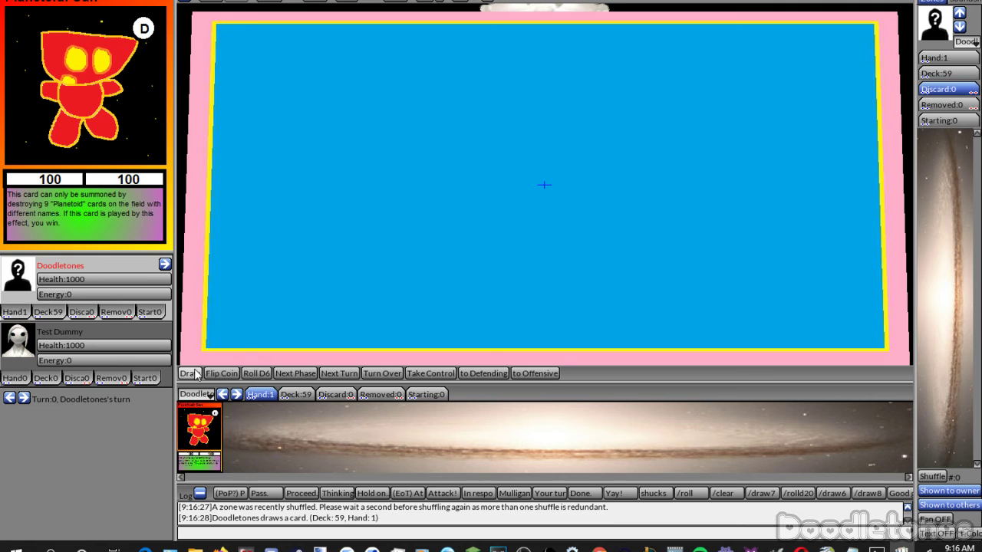
{"action": "left_click", "coordinate": [195, 374]}
{"action": "left_click", "coordinate": [195, 374]}
{"action": "left_click", "coordinate": [195, 373]}
Return the third drawn hand to the Planetoid deck, shuffle it and draw a fourth hand of four cards.
{"action": "mouse_move", "coordinate": [401, 445]}
{"action": "left_mouse_down"}
{"action": "mouse_move", "coordinate": [272, 419]}
{"action": "mouse_move", "coordinate": [195, 422]}
{"action": "left_mouse_up"}
{"action": "mouse_move", "coordinate": [198, 426]}
{"action": "left_mouse_down"}
{"action": "mouse_move", "coordinate": [285, 418]}
{"action": "mouse_move", "coordinate": [307, 395]}
{"action": "left_mouse_up"}
{"action": "right_click", "coordinate": [307, 395]}
{"action": "left_click", "coordinate": [311, 405]}
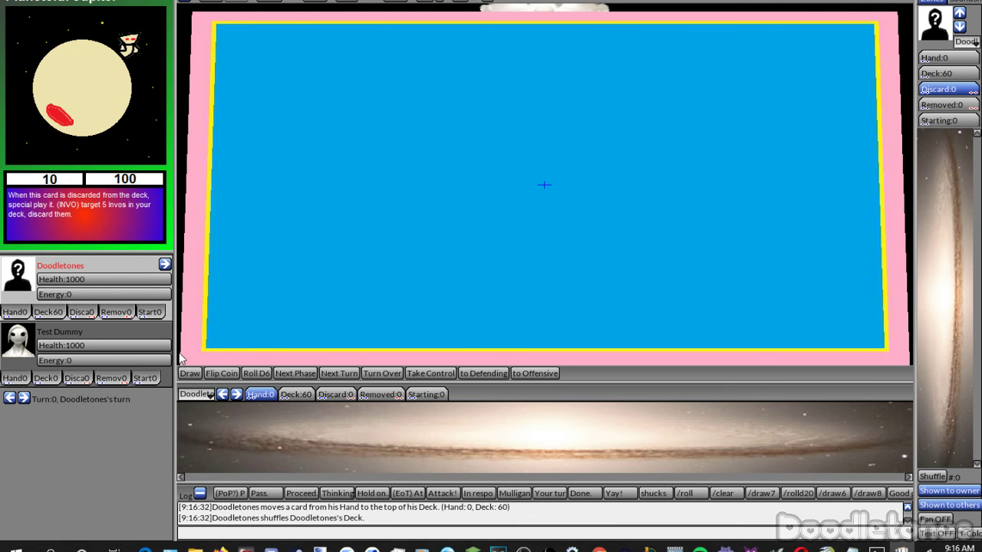
{"action": "left_click", "coordinate": [189, 374]}
{"action": "left_click", "coordinate": [190, 374]}
{"action": "left_click", "coordinate": [190, 374]}
{"action": "left_click", "coordinate": [189, 374]}
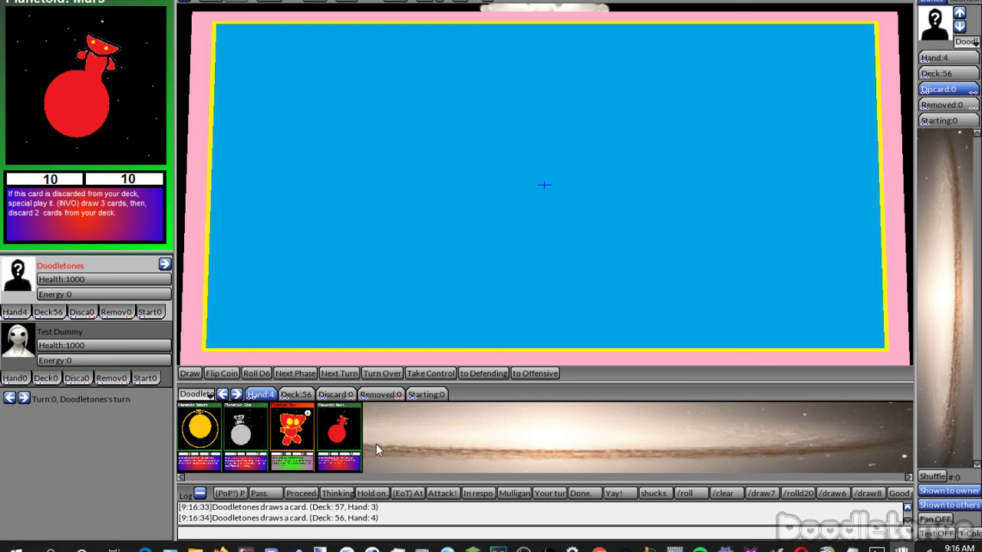
Return the hand of Saturn, Eris, Sun and Mars to the deck, shuffle it and draw four replacement cards.
{"action": "left_click_drag", "start_coordinate": [343, 434], "coordinate": [299, 394]}
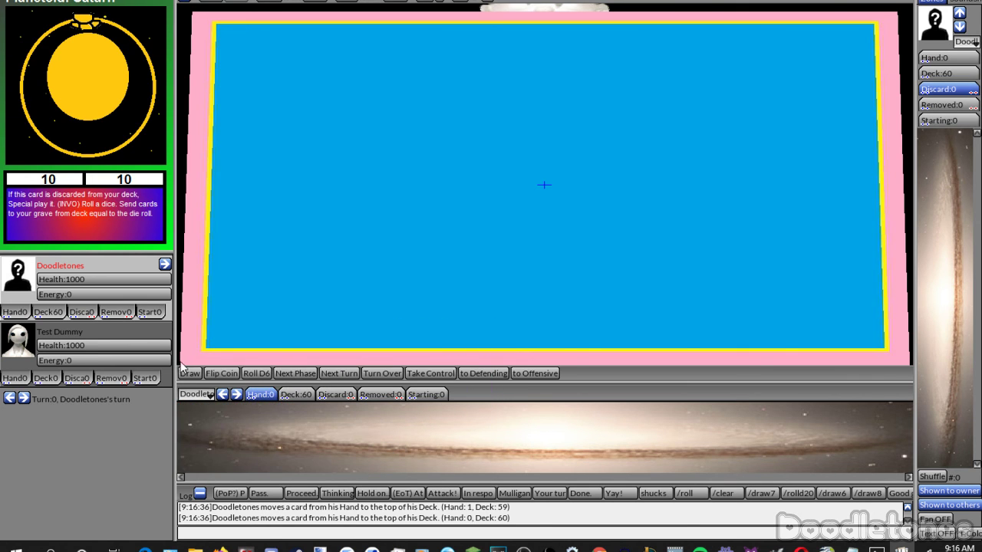
{"action": "right_click", "coordinate": [292, 396]}
{"action": "left_click", "coordinate": [301, 403]}
{"action": "left_click", "coordinate": [188, 373]}
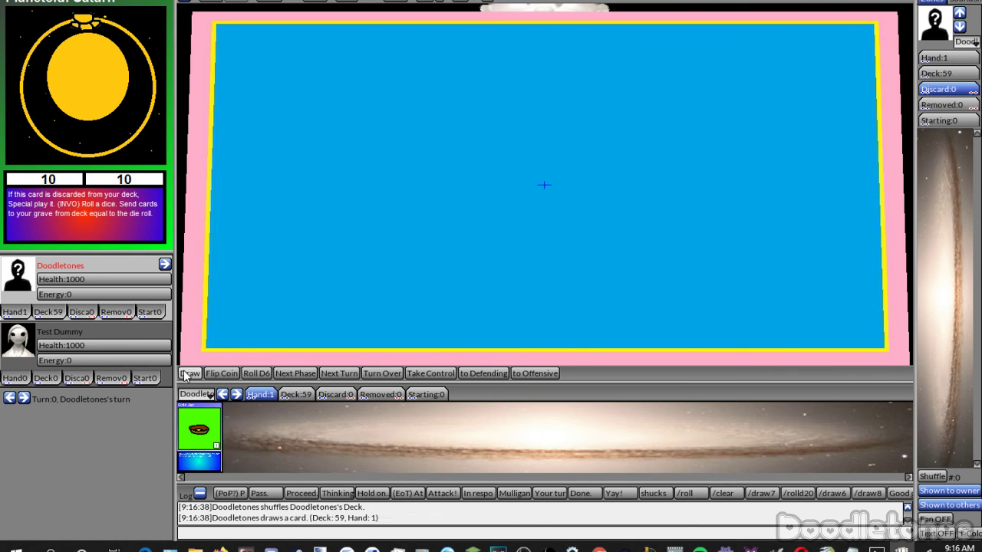
{"action": "left_click", "coordinate": [187, 373]}
{"action": "left_click", "coordinate": [188, 374]}
{"action": "left_click", "coordinate": [187, 374]}
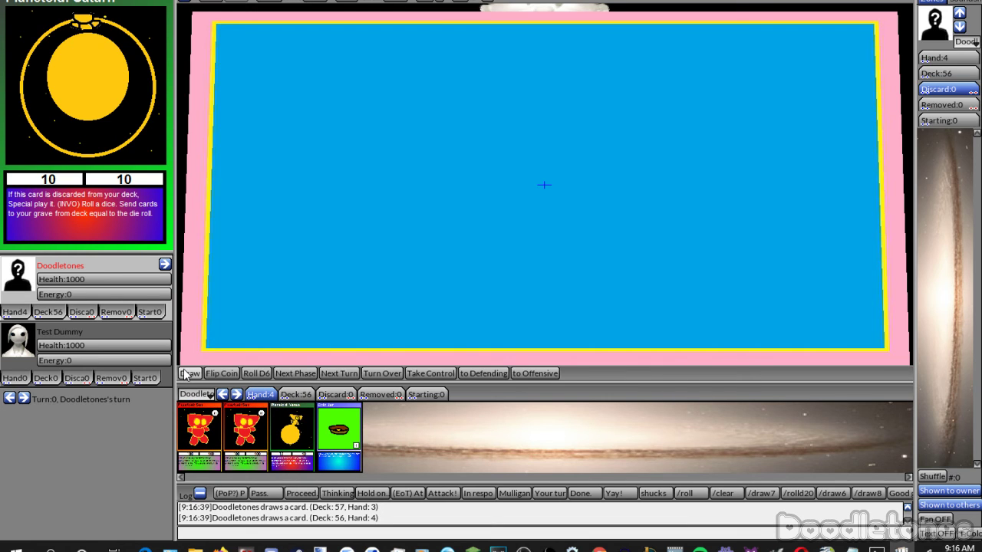
Examine the cards left in the Planetoid deck and go back to the hand.
{"action": "left_click", "coordinate": [281, 394]}
{"action": "left_click", "coordinate": [259, 393]}
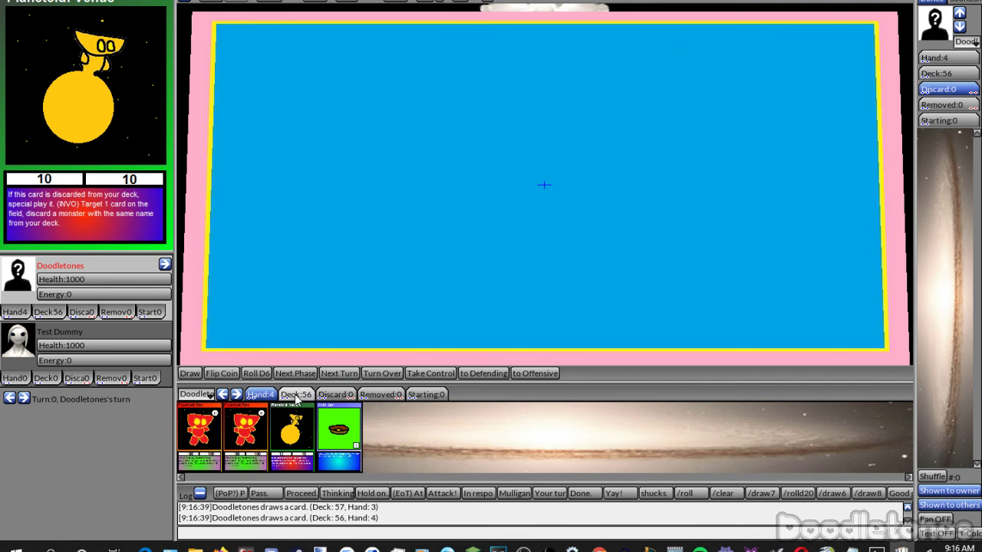
{"action": "left_click", "coordinate": [295, 394]}
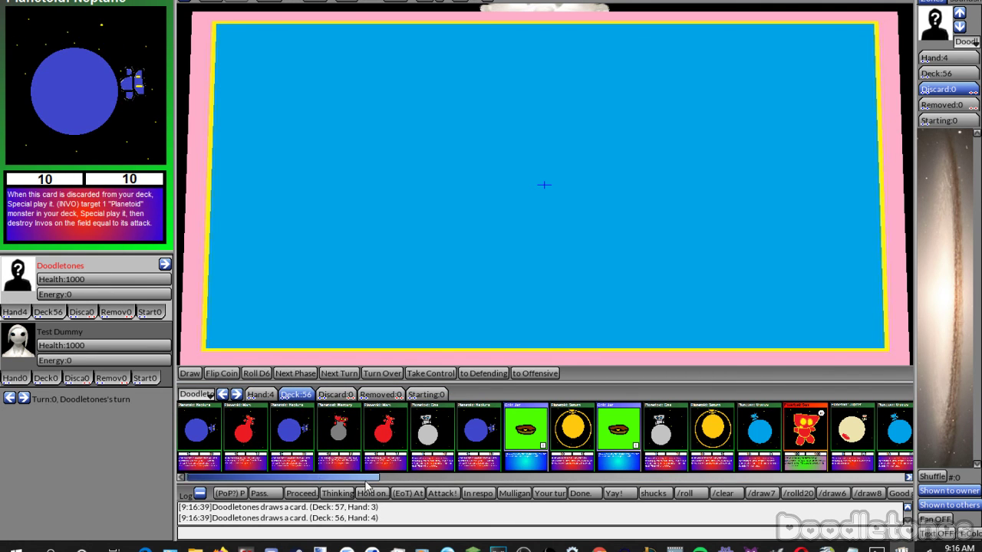
{"action": "left_click_drag", "start_coordinate": [363, 480], "coordinate": [269, 397]}
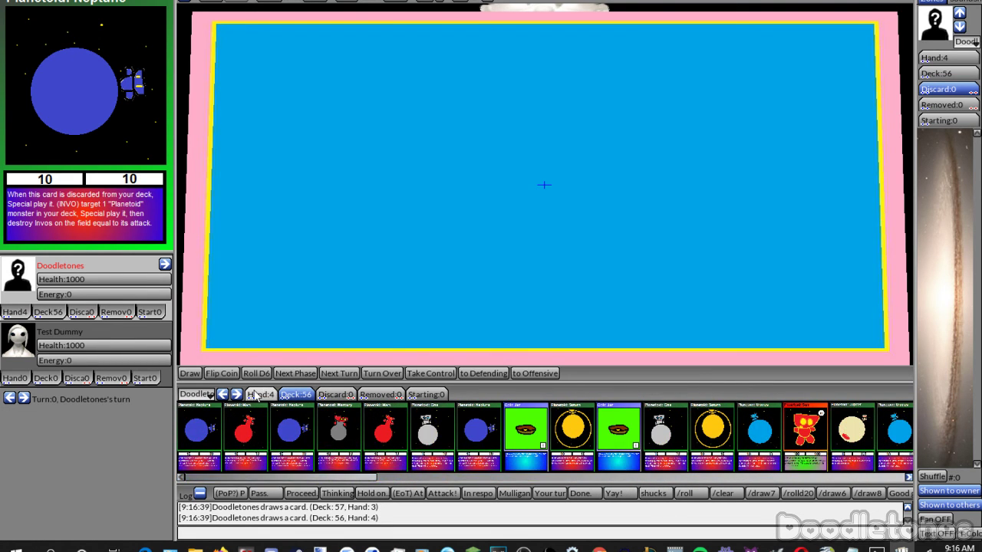
{"action": "left_click", "coordinate": [258, 394]}
Return the hand of two Suns, Venus and Coin Jar to the deck, shuffle it and draw four new cards.
{"action": "right_click", "coordinate": [298, 396]}
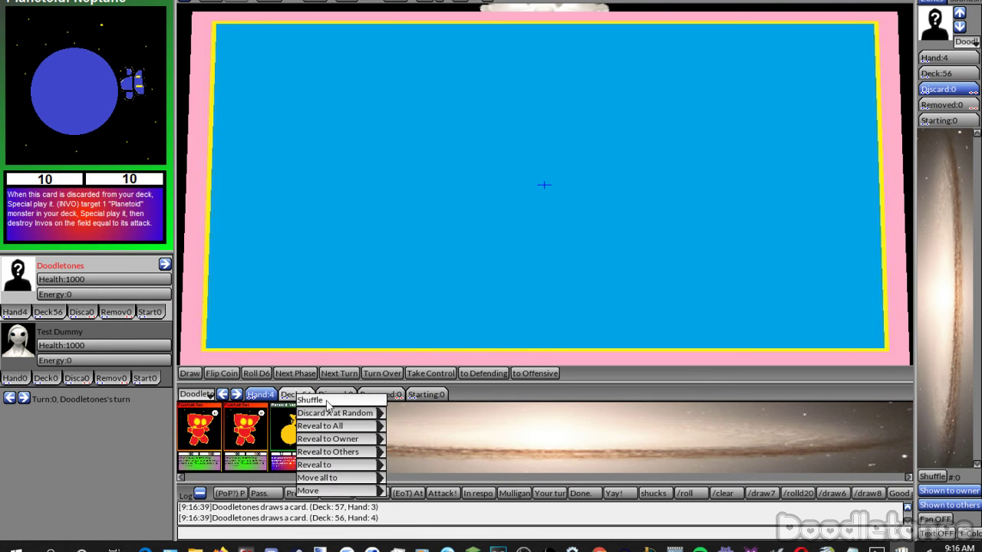
{"action": "left_click", "coordinate": [327, 400]}
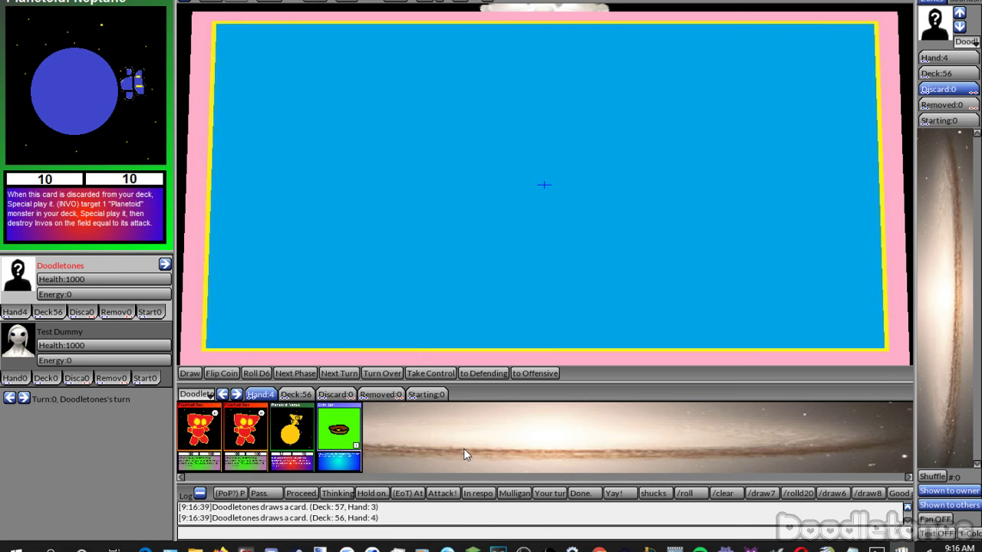
{"action": "right_click", "coordinate": [309, 396]}
{"action": "left_click", "coordinate": [330, 407]}
{"action": "left_click", "coordinate": [192, 373]}
{"action": "left_click", "coordinate": [194, 374]}
{"action": "left_click", "coordinate": [194, 373]}
{"action": "left_click", "coordinate": [194, 373]}
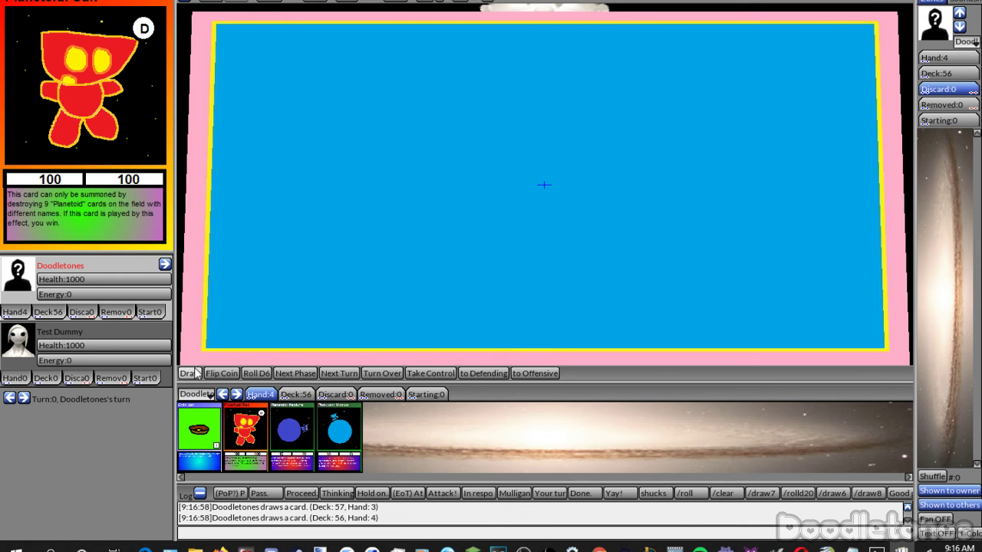
Put the hand of Coin Jar, Sun, Neptune and Uranus back into the Planetoid deck and shuffle it.
{"action": "left_click", "coordinate": [296, 395]}
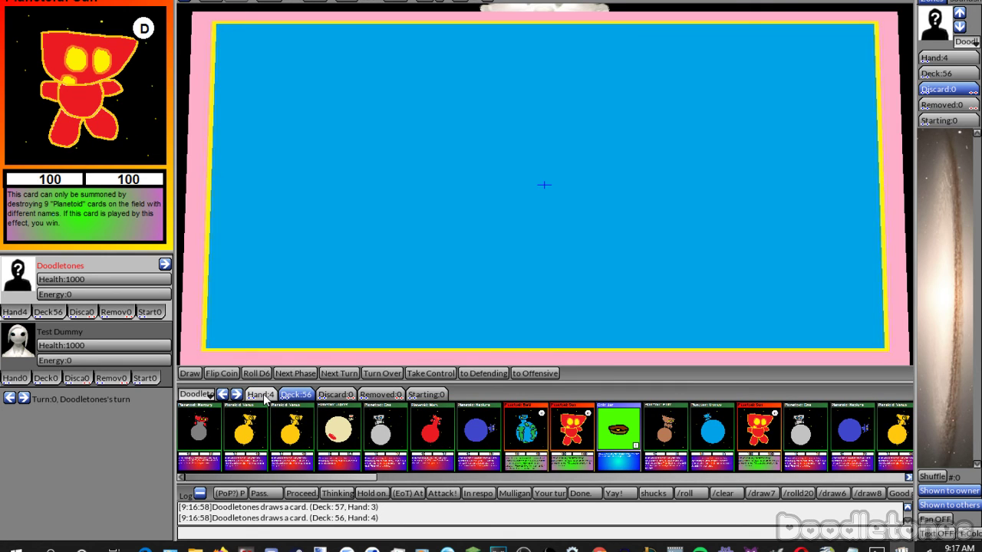
{"action": "left_click", "coordinate": [264, 397]}
{"action": "left_click_drag", "start_coordinate": [412, 433], "coordinate": [291, 396]}
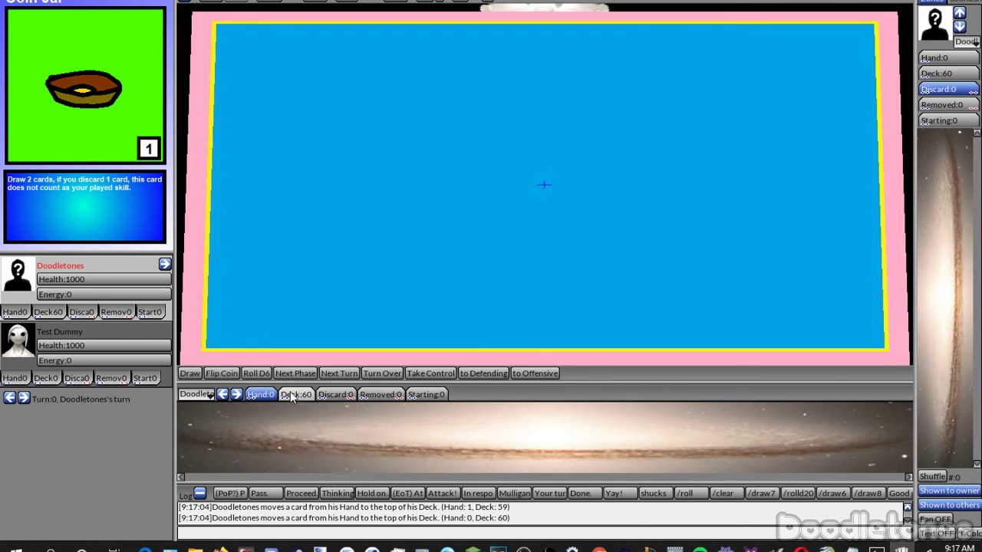
{"action": "right_click", "coordinate": [292, 397]}
{"action": "left_click", "coordinate": [329, 405]}
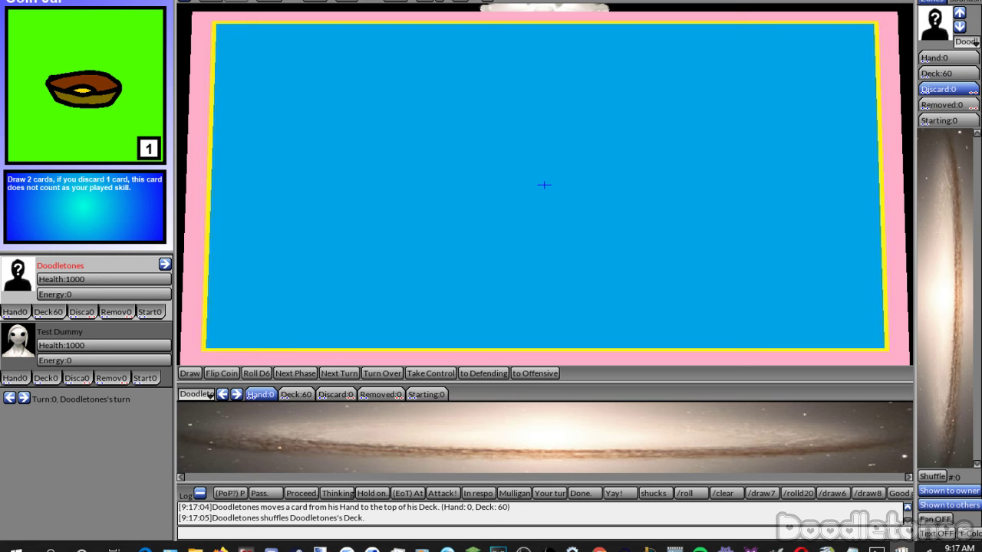
Start a new game and load the entire Zode.dek deck into it.
{"action": "left_click", "coordinate": [25, 50]}
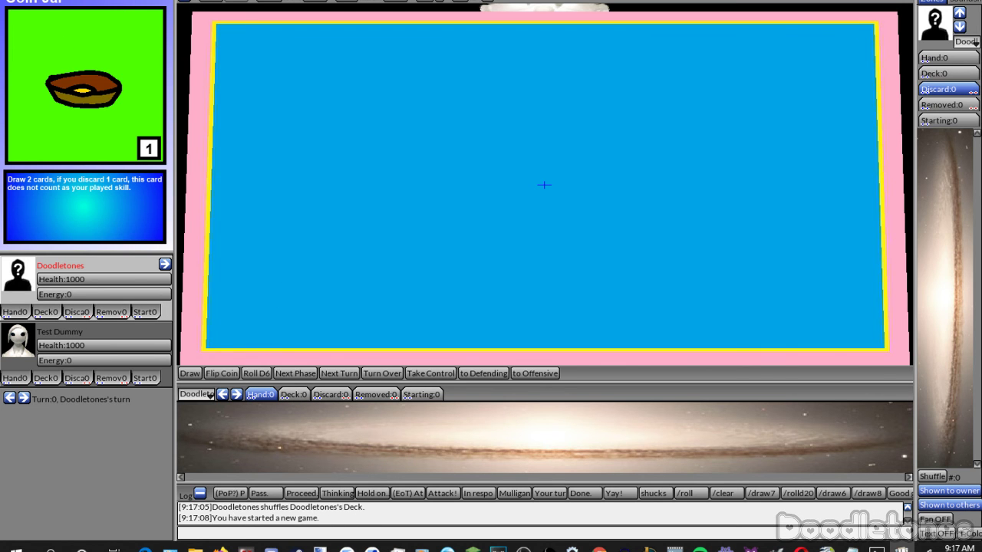
{"action": "left_click", "coordinate": [273, 2]}
{"action": "left_click", "coordinate": [301, 3]}
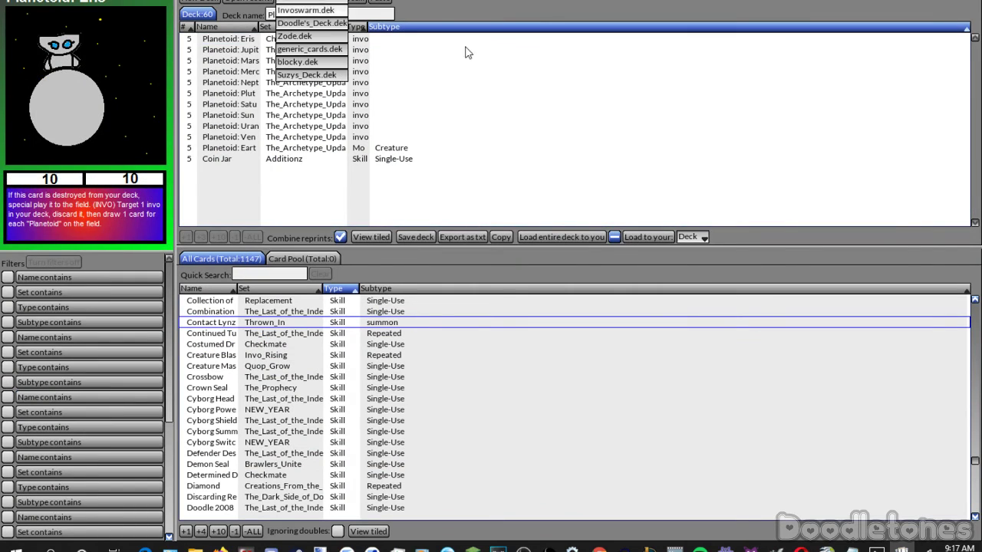
{"action": "left_click", "coordinate": [325, 38]}
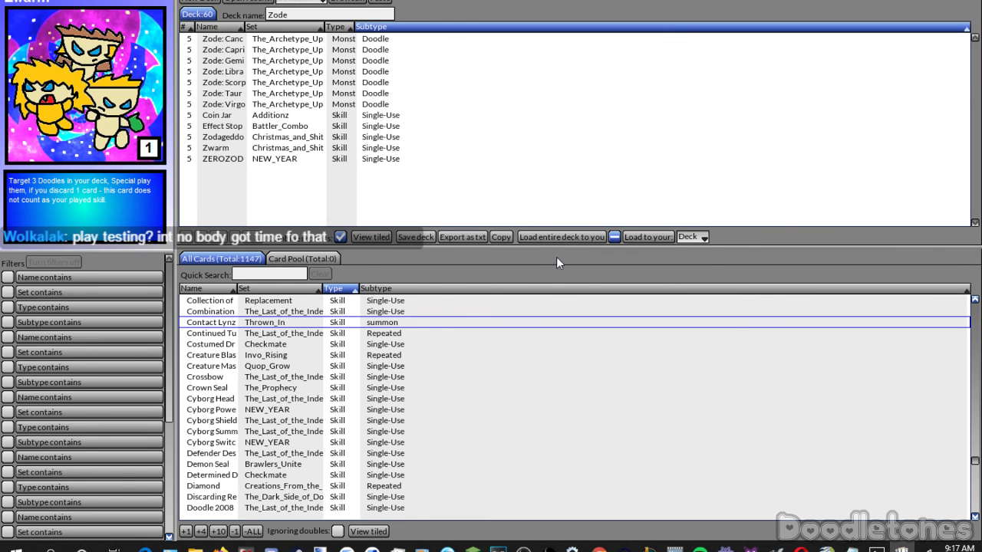
{"action": "left_click", "coordinate": [550, 236]}
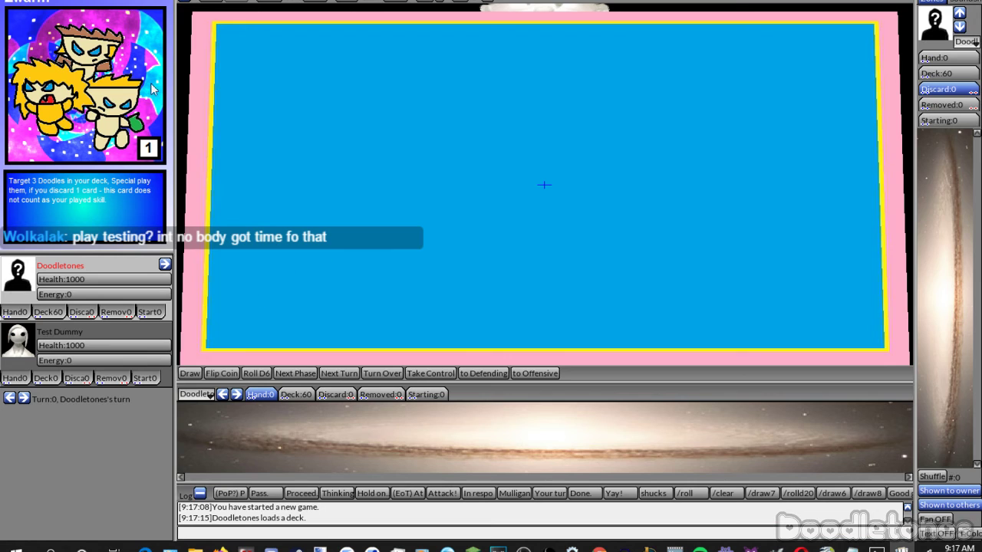
Draw an opening hand of four cards from the Zode deck.
{"action": "left_click", "coordinate": [189, 374]}
{"action": "left_click", "coordinate": [189, 373]}
{"action": "left_click", "coordinate": [190, 374]}
{"action": "left_click", "coordinate": [190, 373]}
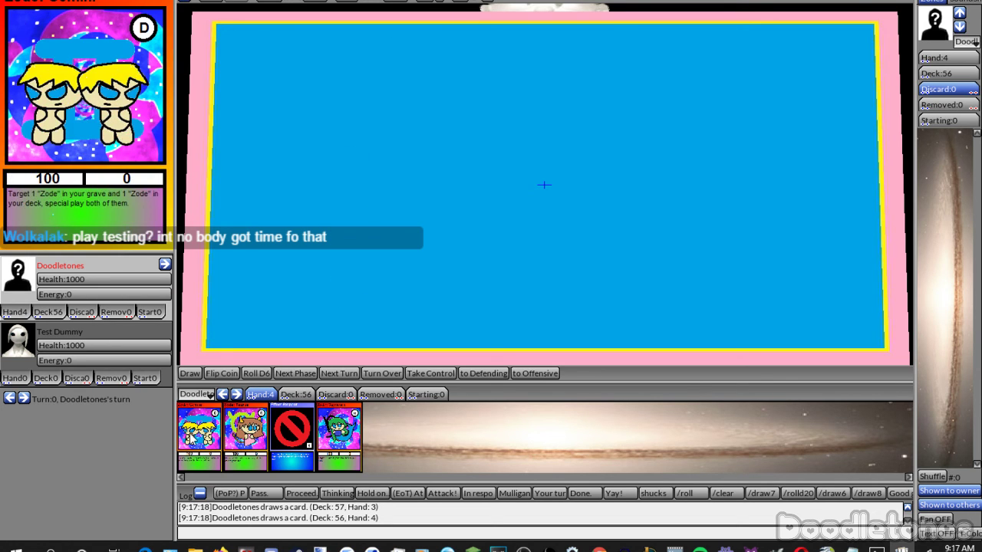
Play Zode: Gemini on the field, take it back into the hand and play Zode: Taurus instead.
{"action": "mouse_move", "coordinate": [193, 451]}
{"action": "left_mouse_down"}
{"action": "mouse_move", "coordinate": [405, 335]}
{"action": "mouse_move", "coordinate": [546, 232]}
{"action": "left_mouse_up"}
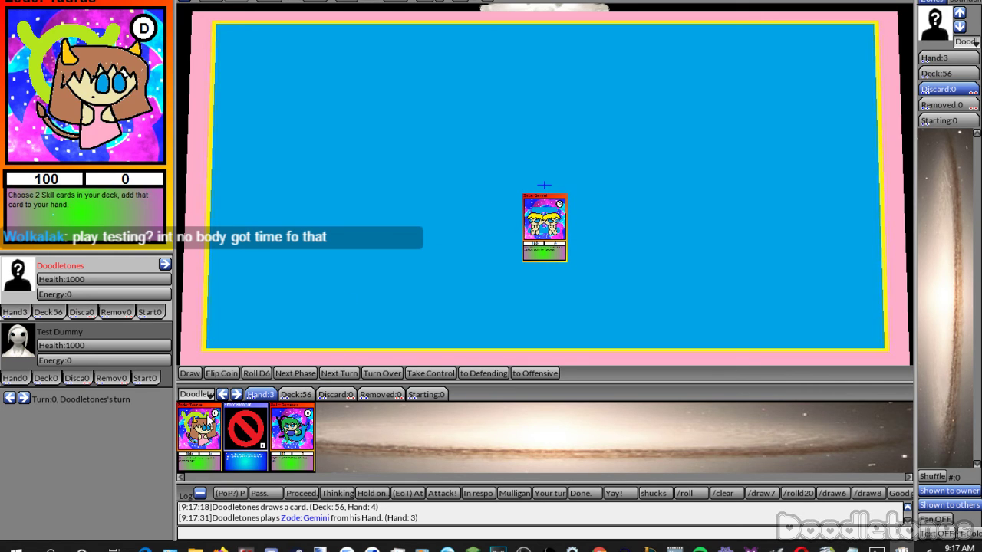
{"action": "left_click_drag", "start_coordinate": [545, 228], "coordinate": [337, 431]}
{"action": "left_click_drag", "start_coordinate": [198, 451], "coordinate": [547, 228]}
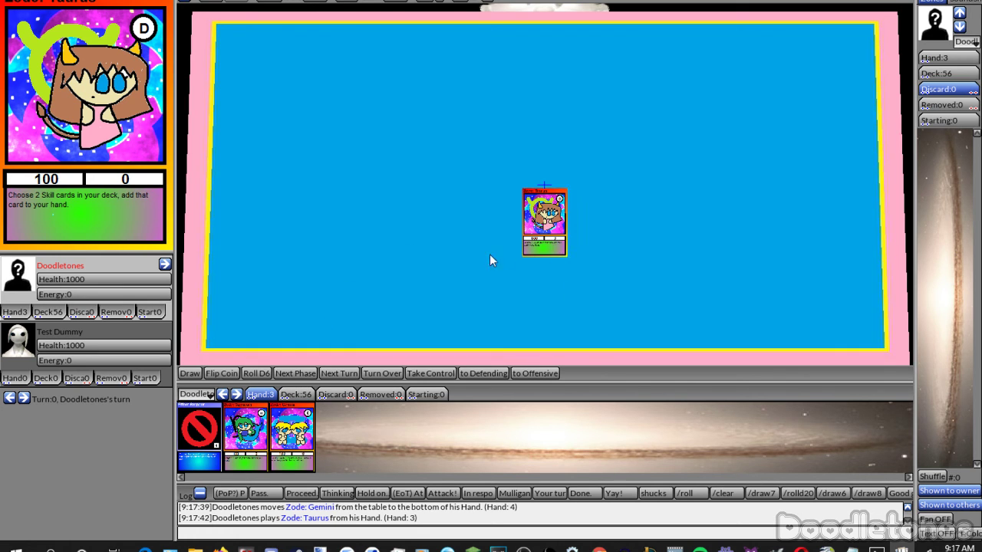
Add the skill cards Zodageddon and Zwarm from the deck to the hand and shuffle the deck.
{"action": "left_click", "coordinate": [296, 394]}
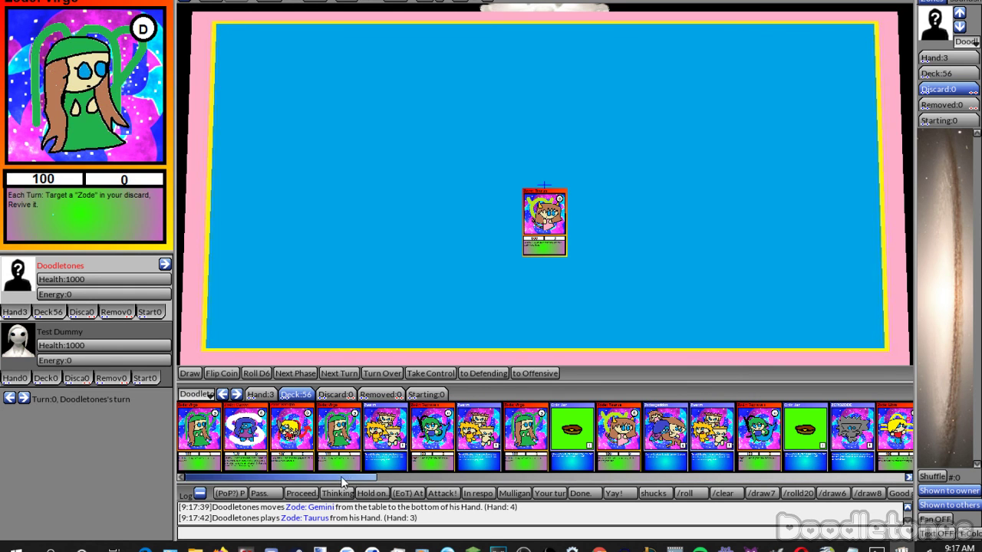
{"action": "left_click_drag", "start_coordinate": [341, 477], "coordinate": [421, 480]}
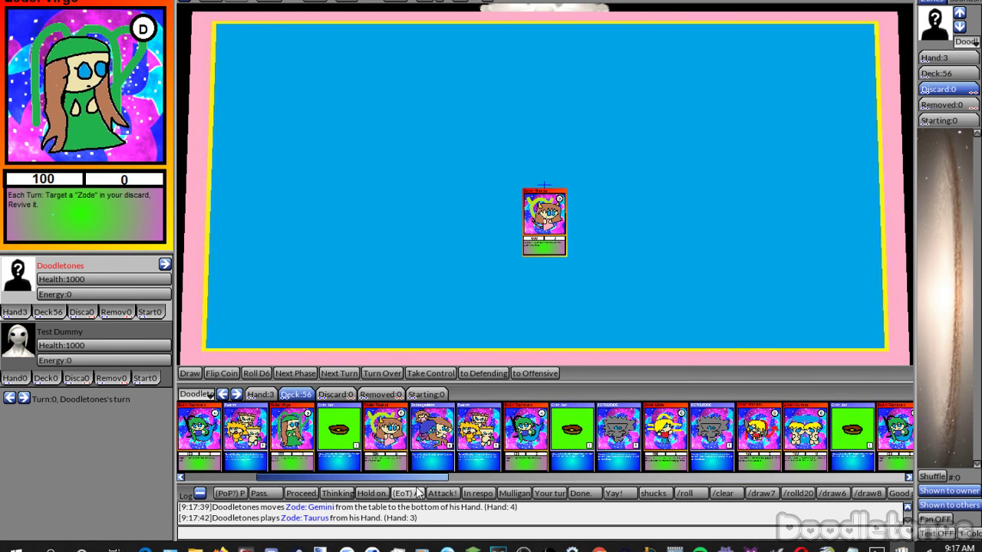
{"action": "left_click_drag", "start_coordinate": [383, 430], "coordinate": [271, 242]}
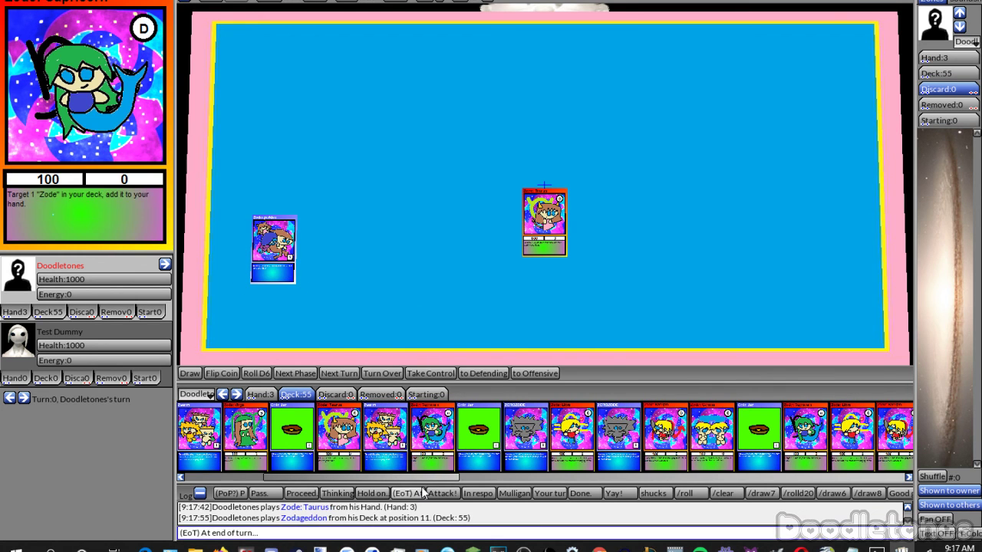
{"action": "left_click_drag", "start_coordinate": [416, 480], "coordinate": [590, 496]}
{"action": "left_click_drag", "start_coordinate": [644, 463], "coordinate": [267, 393]}
{"action": "left_click", "coordinate": [262, 394]}
{"action": "right_click", "coordinate": [291, 395]}
{"action": "left_click", "coordinate": [307, 402]}
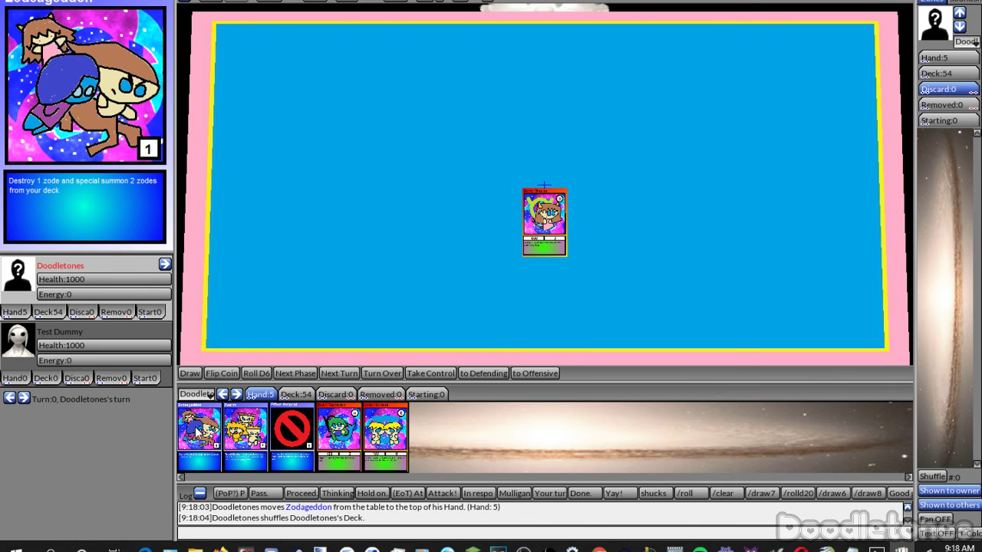
Play Zodageddon, discarding Zode: Taurus to special play Zode: Libra and Zode: Scorpio from the deck.
{"action": "left_click_drag", "start_coordinate": [196, 432], "coordinate": [548, 295]}
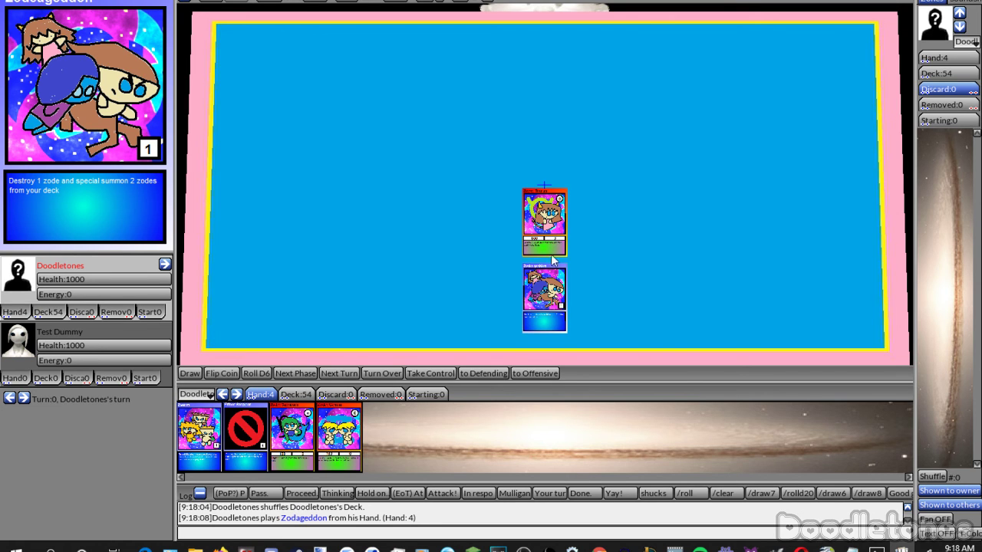
{"action": "left_click_drag", "start_coordinate": [544, 223], "coordinate": [339, 394]}
{"action": "left_click", "coordinate": [296, 395]}
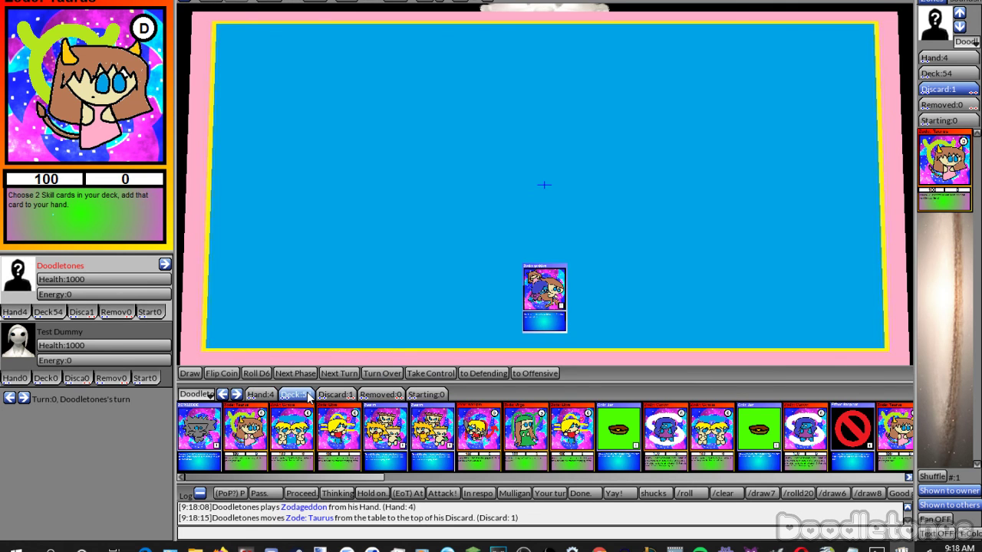
{"action": "left_click_drag", "start_coordinate": [343, 442], "coordinate": [551, 231]}
{"action": "left_click_drag", "start_coordinate": [550, 227], "coordinate": [547, 226]}
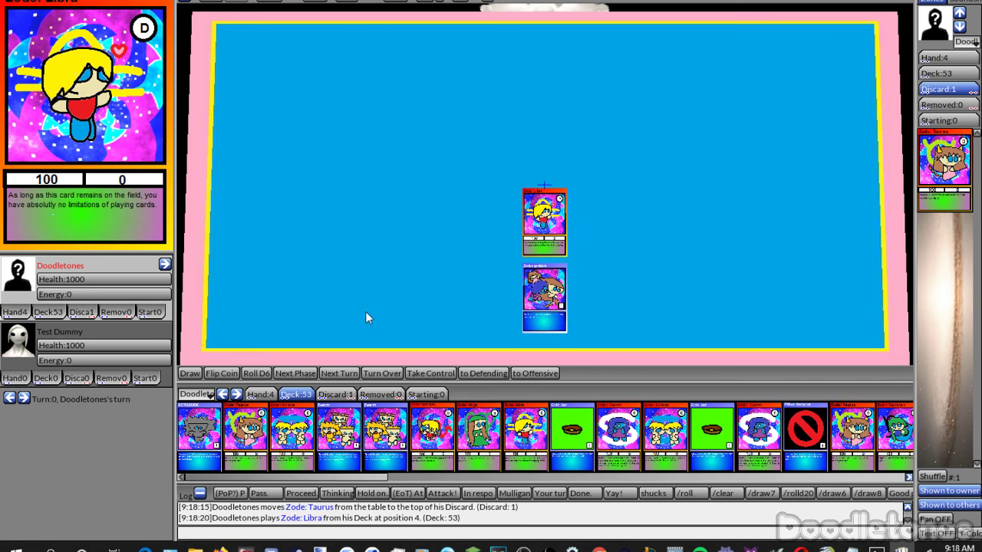
{"action": "left_click_drag", "start_coordinate": [433, 470], "coordinate": [492, 225]}
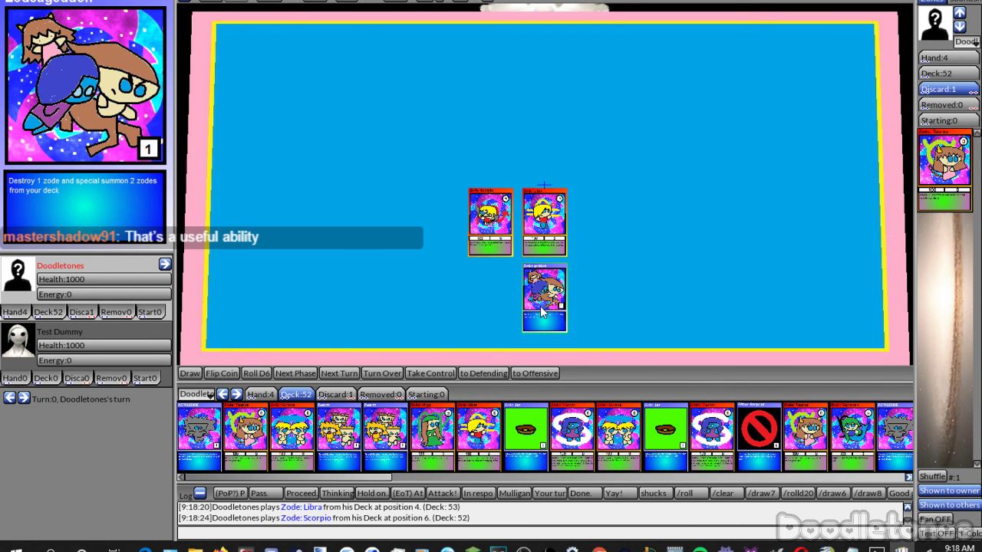
Move the used Zodageddon card from the field to the discard pile and shuffle the deck.
{"action": "left_click_drag", "start_coordinate": [550, 313], "coordinate": [335, 394]}
{"action": "left_click", "coordinate": [265, 395]}
{"action": "right_click", "coordinate": [297, 396]}
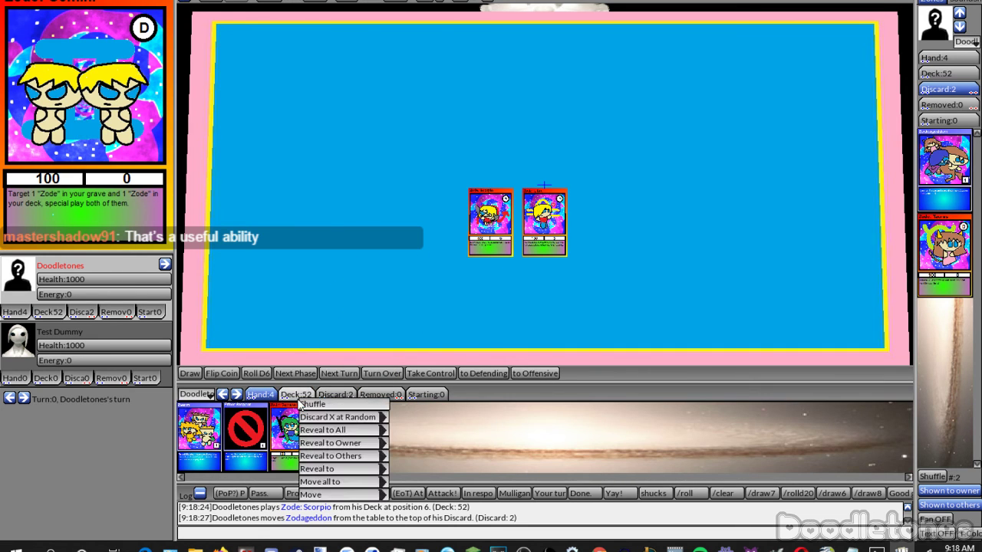
{"action": "left_click", "coordinate": [323, 406]}
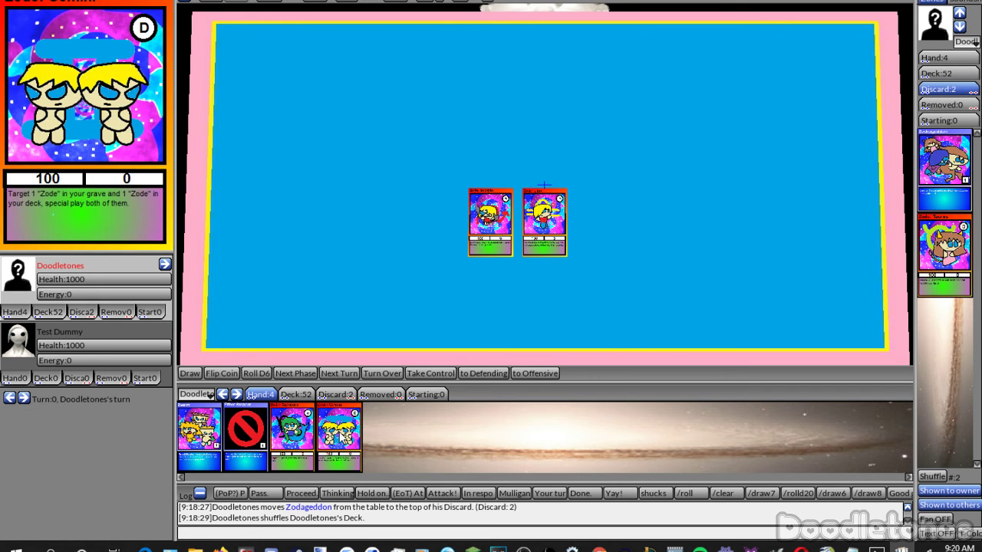
Play Zode: Gemini and use its effect to bring Zode: Taurus from the discard and a second Zode: Scorpio from the deck.
{"action": "left_click_drag", "start_coordinate": [339, 433], "coordinate": [602, 222]}
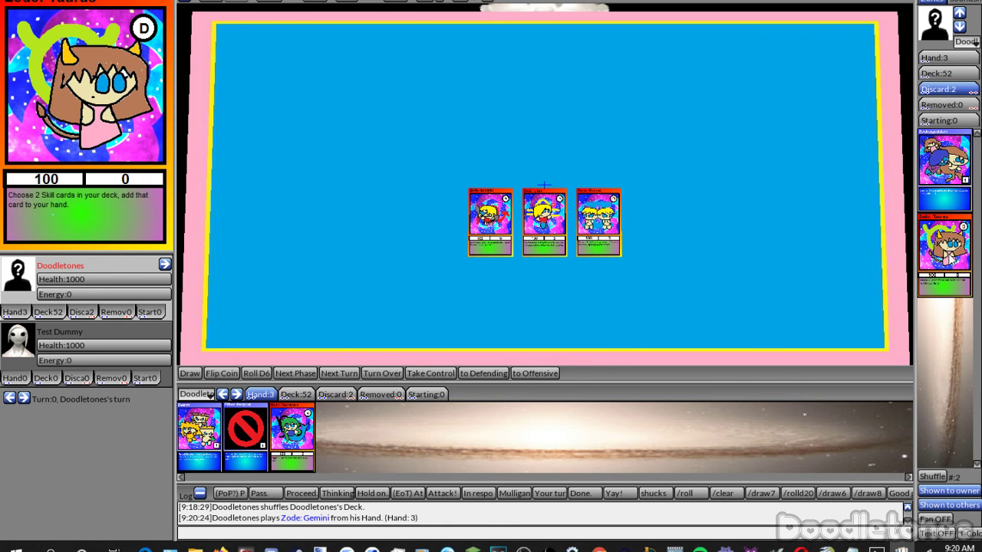
{"action": "left_click_drag", "start_coordinate": [944, 252], "coordinate": [653, 224]}
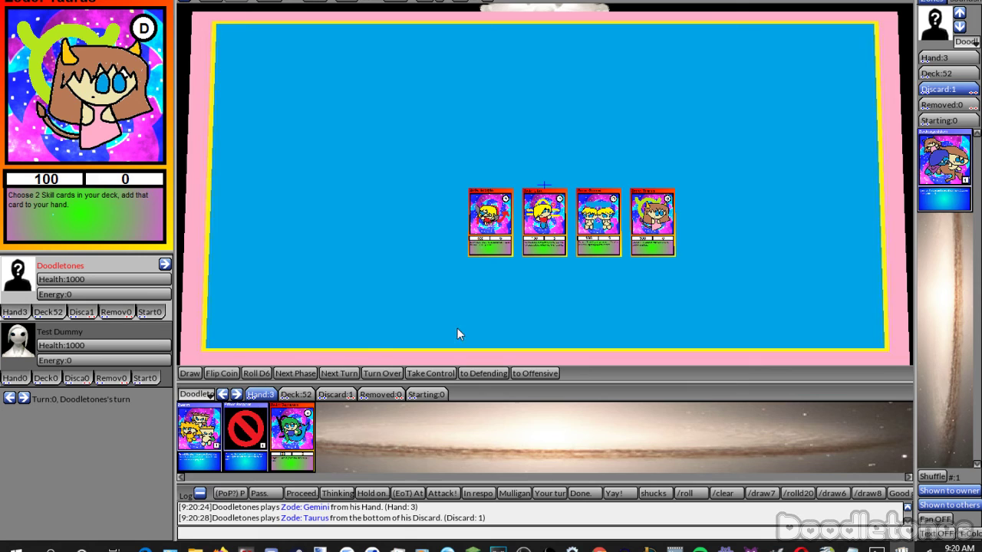
{"action": "left_click", "coordinate": [296, 394]}
{"action": "left_click_drag", "start_coordinate": [312, 481], "coordinate": [751, 485]}
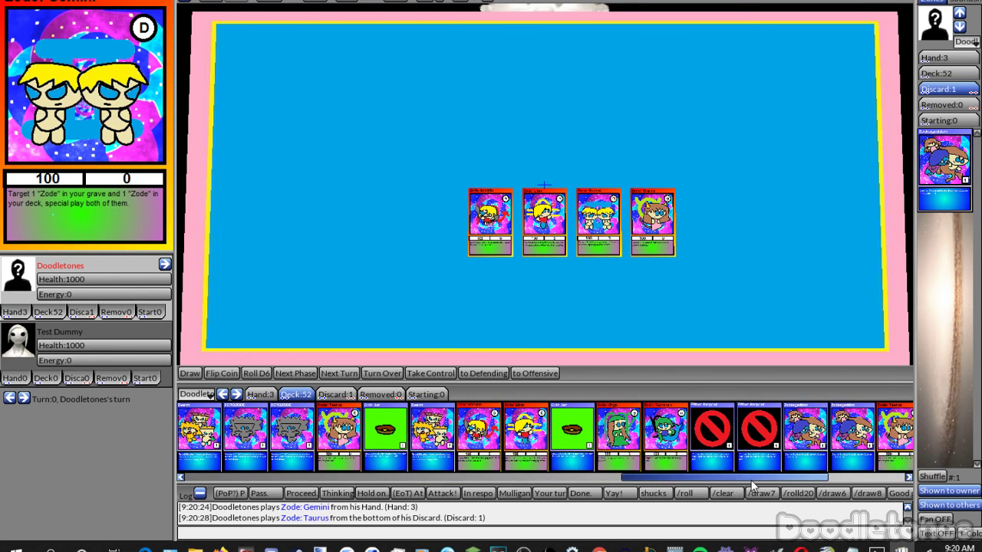
{"action": "left_click_drag", "start_coordinate": [479, 433], "coordinate": [394, 230]}
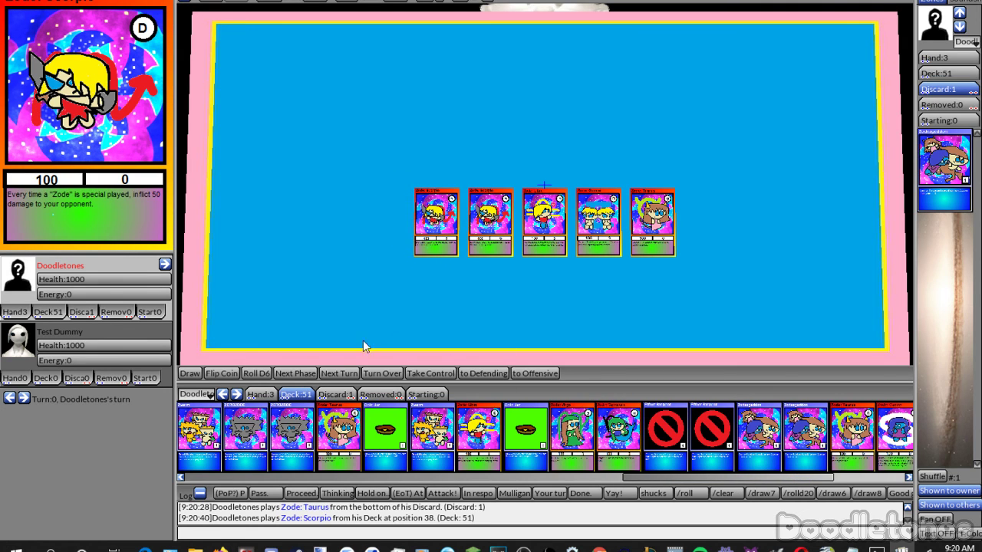
Switch back to the hand and shuffle the remaining deck.
{"action": "left_click", "coordinate": [260, 394]}
{"action": "right_click", "coordinate": [296, 394]}
{"action": "left_click", "coordinate": [330, 398]}
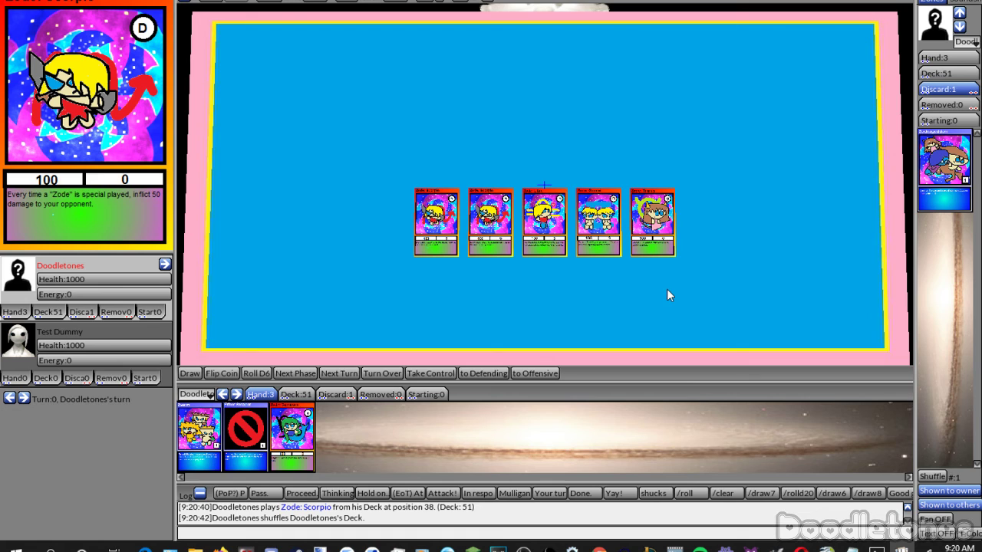
Subtract 50 from Test Dummy's health twice for the Zode: Scorpio damage.
{"action": "left_click", "coordinate": [90, 347]}
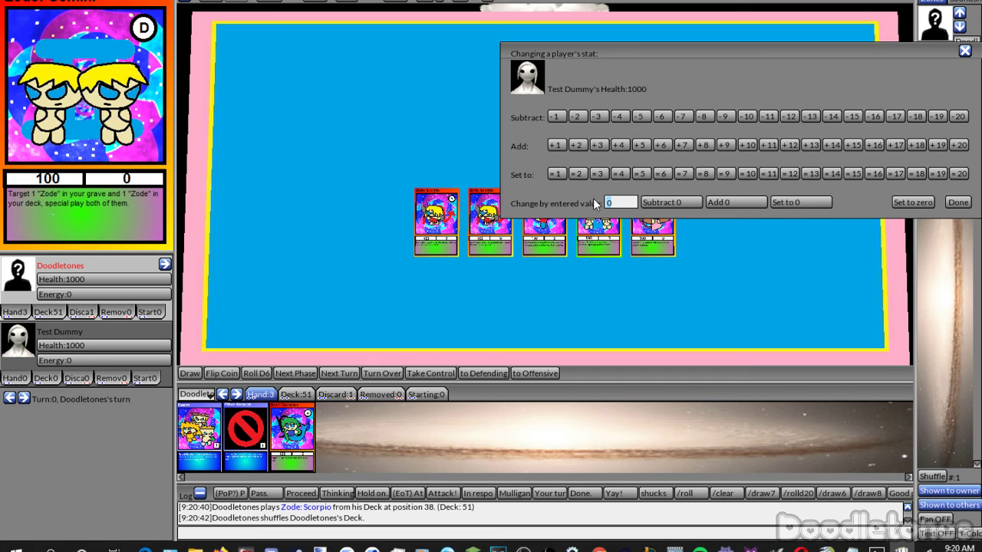
{"action": "type", "text": "50"}
{"action": "left_click", "coordinate": [659, 206]}
{"action": "left_click", "coordinate": [659, 206]}
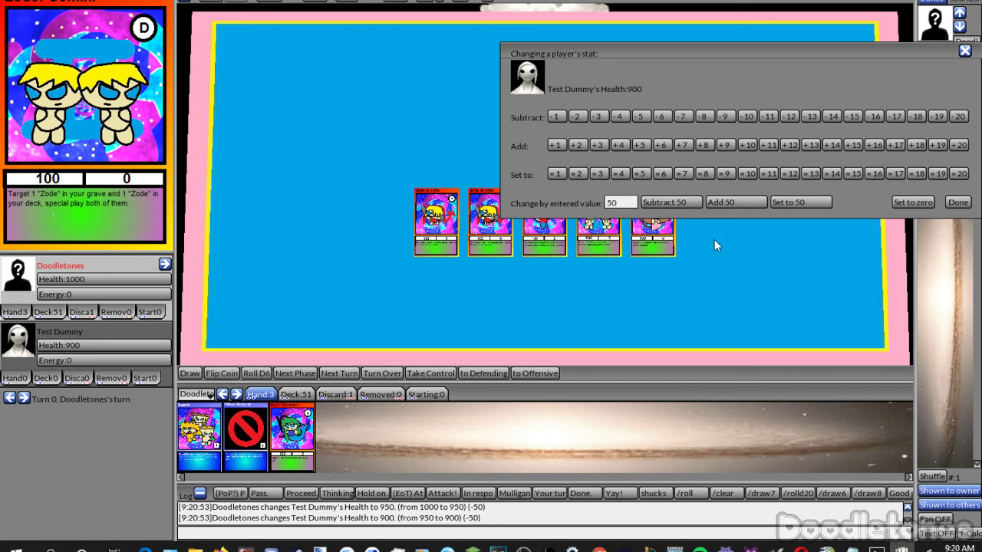
{"action": "left_click", "coordinate": [965, 51]}
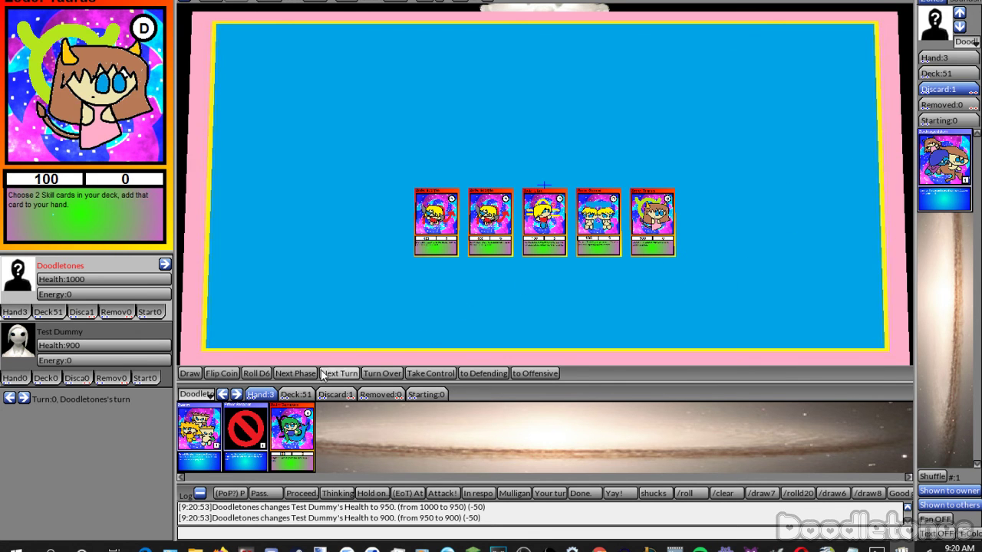
Take a Zwarm and a Zodageddon from the deck into the hand for Zode: Taurus's effect and shuffle the deck.
{"action": "left_click", "coordinate": [296, 394]}
{"action": "left_click_drag", "start_coordinate": [332, 444], "coordinate": [274, 297]}
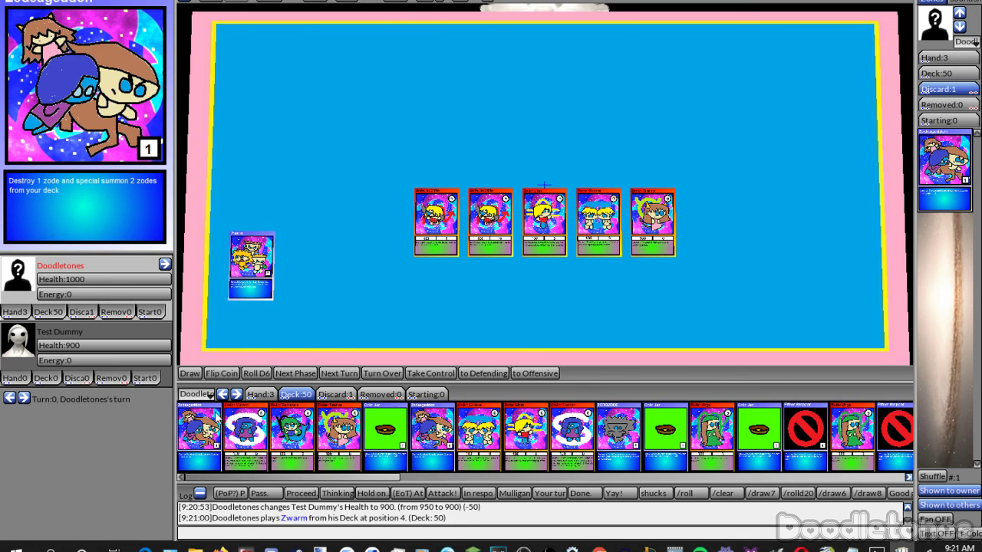
{"action": "left_click_drag", "start_coordinate": [200, 430], "coordinate": [296, 312]}
{"action": "left_click_drag", "start_coordinate": [350, 346], "coordinate": [226, 221]}
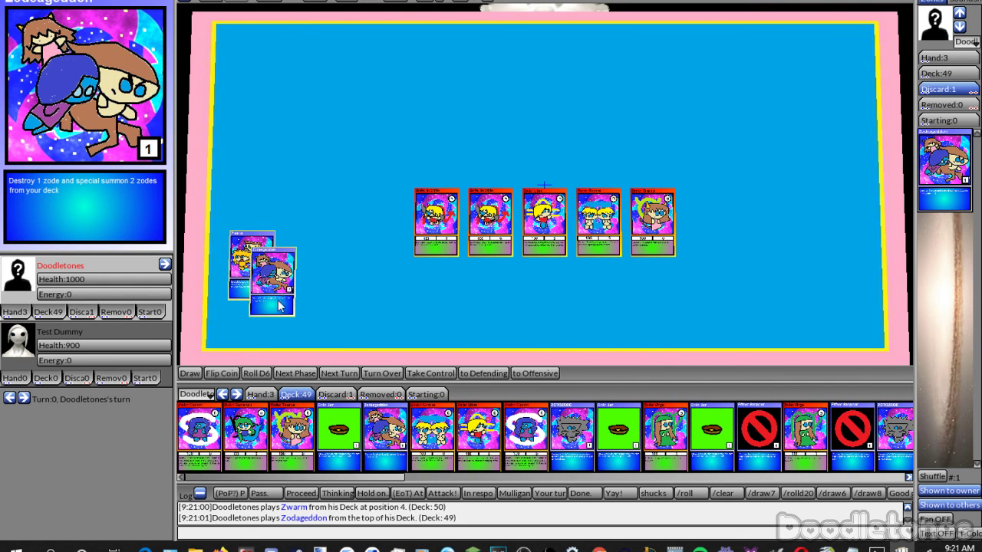
{"action": "left_click_drag", "start_coordinate": [257, 259], "coordinate": [257, 396]}
{"action": "right_click", "coordinate": [292, 395]}
{"action": "left_click", "coordinate": [301, 400]}
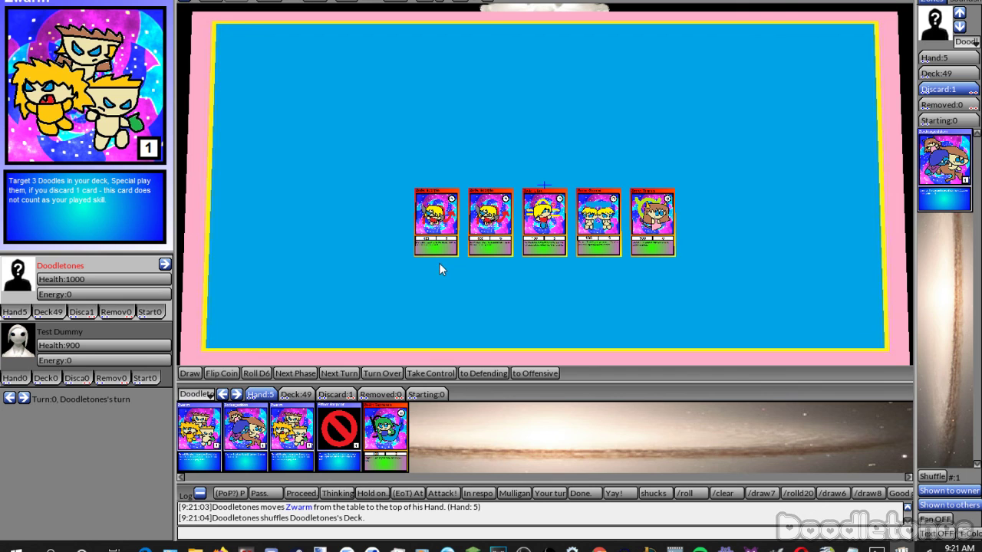
Play Zwarm from the hand and bring Zode: Gemini and two Zode: Taurus cards from the deck to a second row on the field.
{"action": "mouse_move", "coordinate": [434, 244]}
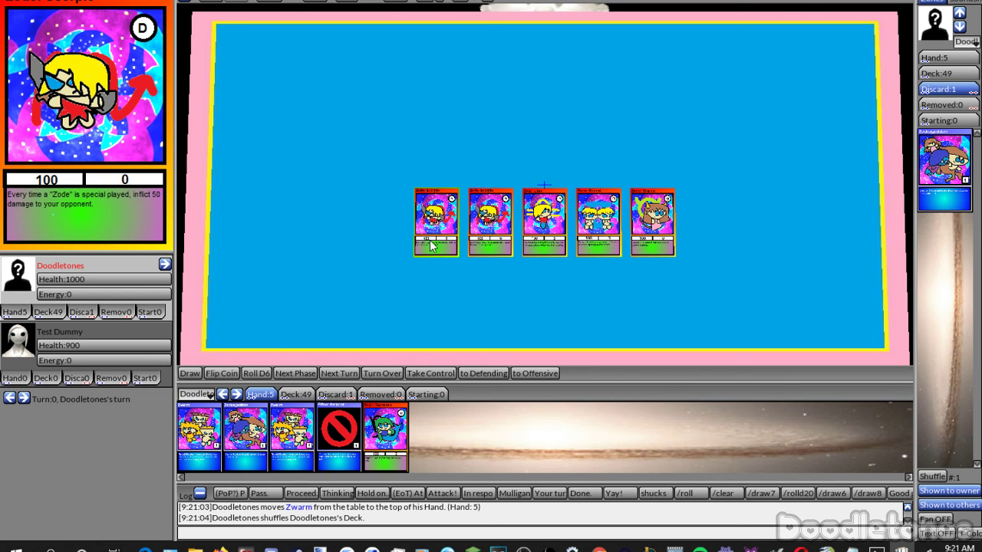
{"action": "mouse_move", "coordinate": [293, 433]}
{"action": "left_click_drag", "start_coordinate": [296, 449], "coordinate": [275, 316]}
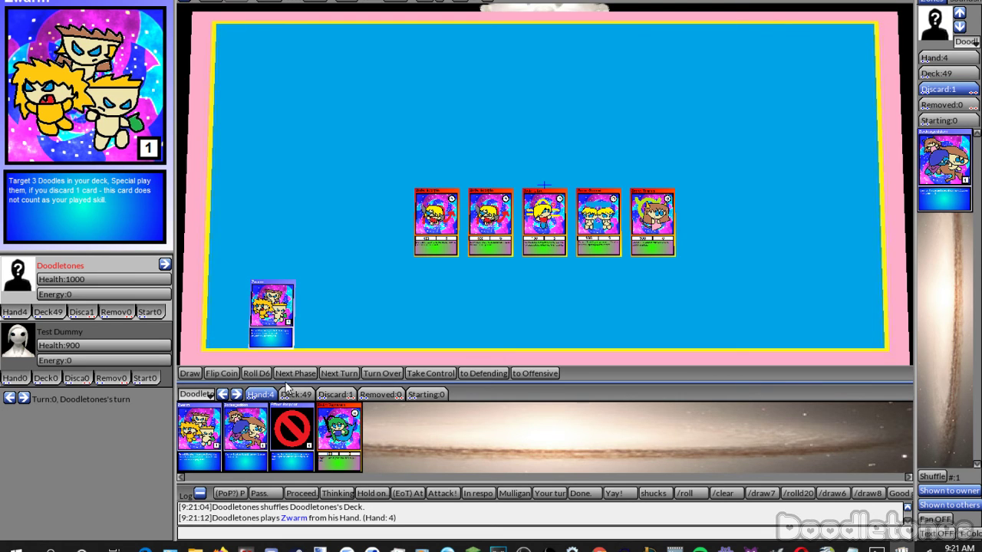
{"action": "mouse_move", "coordinate": [537, 221]}
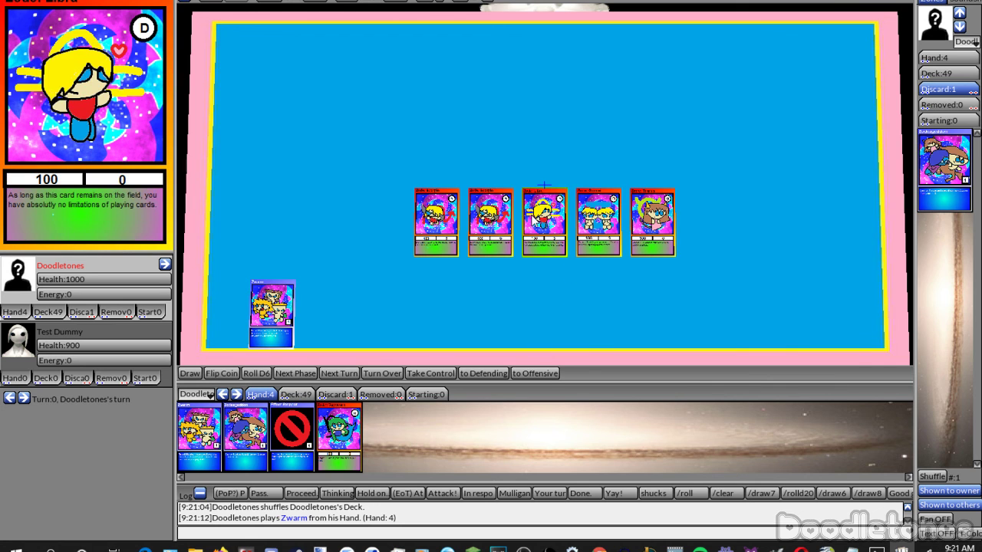
{"action": "left_click", "coordinate": [301, 395]}
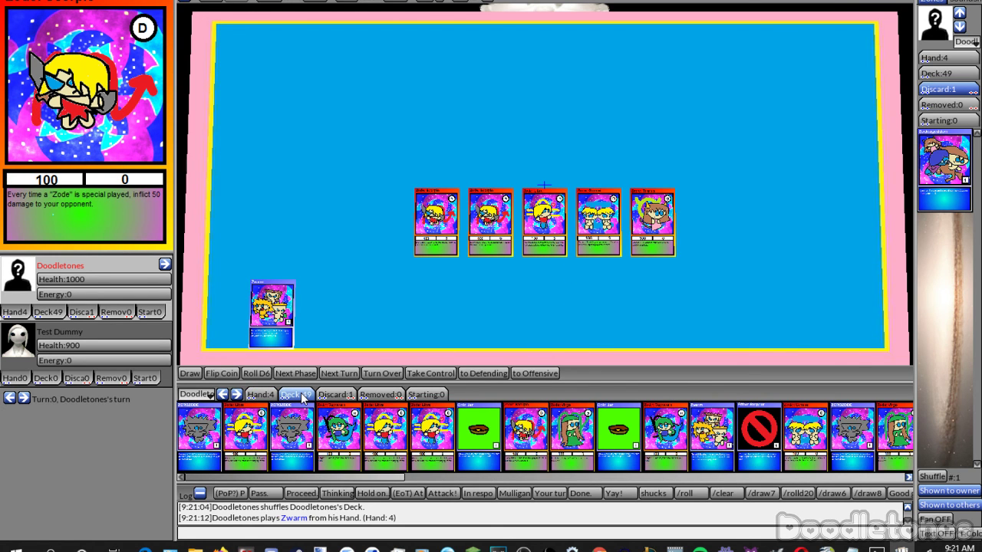
{"action": "left_click_drag", "start_coordinate": [371, 478], "coordinate": [493, 480]}
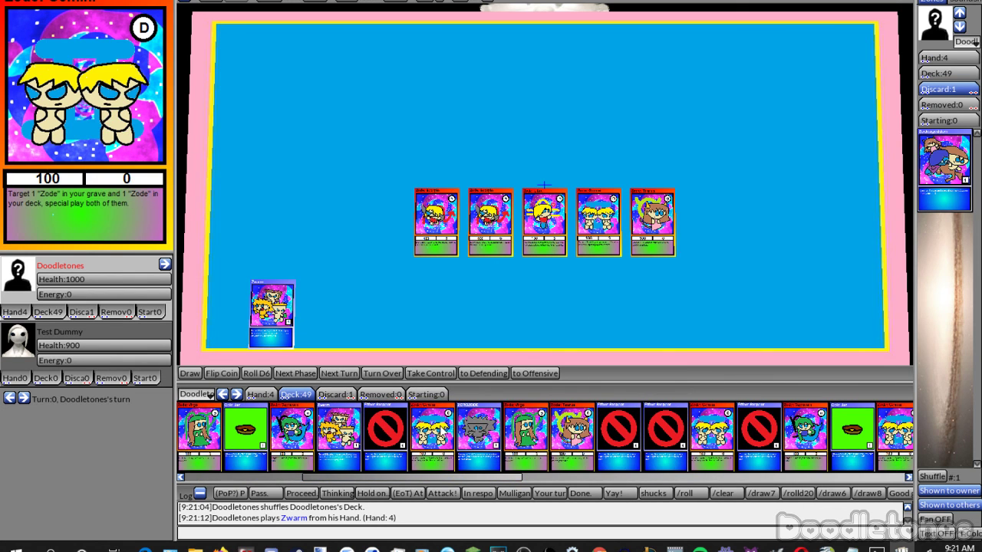
{"action": "left_click_drag", "start_coordinate": [437, 429], "coordinate": [415, 337]}
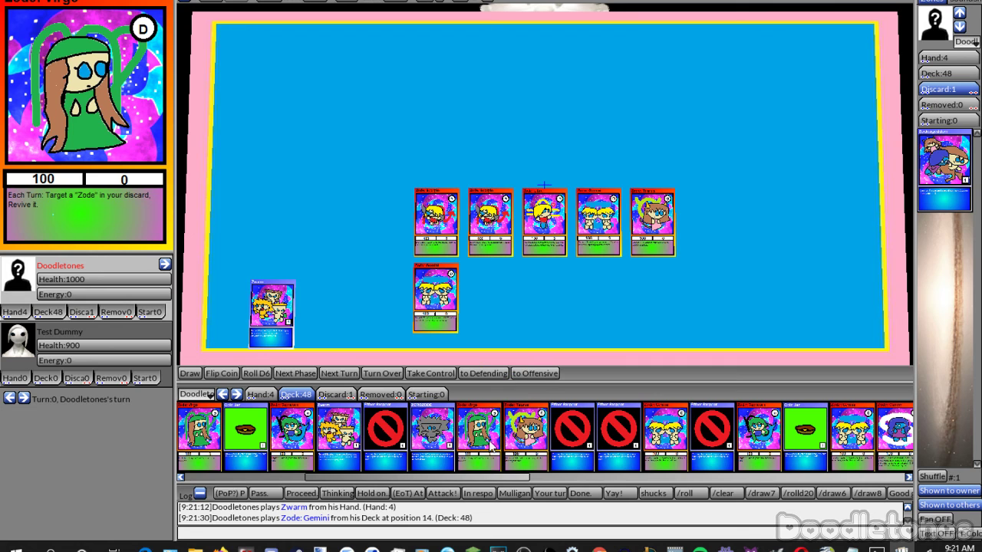
{"action": "left_click_drag", "start_coordinate": [508, 443], "coordinate": [493, 300]}
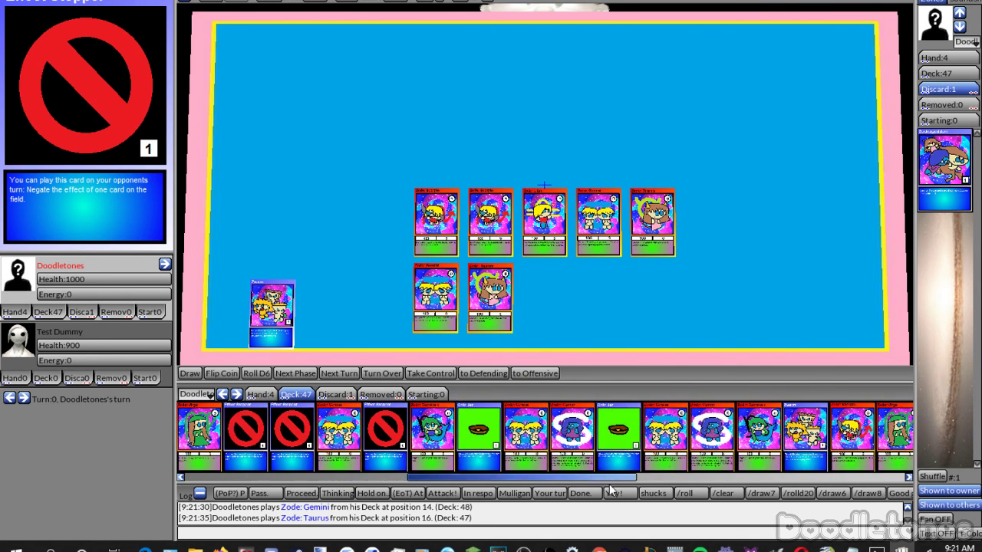
{"action": "left_click_drag", "start_coordinate": [771, 501], "coordinate": [892, 470]}
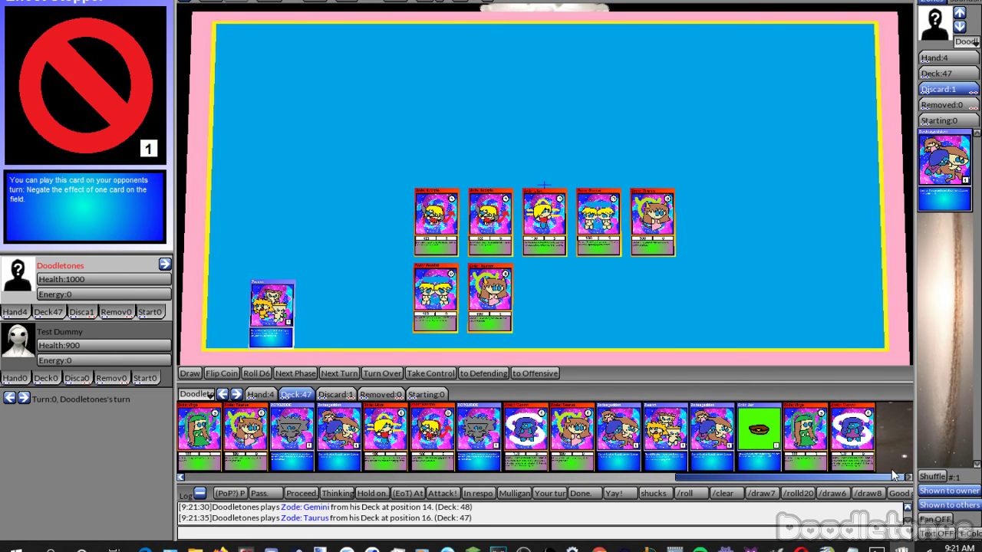
{"action": "left_click_drag", "start_coordinate": [572, 433], "coordinate": [546, 301]}
Replace the second-row Zode: Gemini with another Zode: Taurus from the deck and shuffle the deck.
{"action": "left_click_drag", "start_coordinate": [436, 296], "coordinate": [484, 430]}
{"action": "left_click_drag", "start_coordinate": [291, 434], "coordinate": [442, 304]}
{"action": "left_click", "coordinate": [261, 395]}
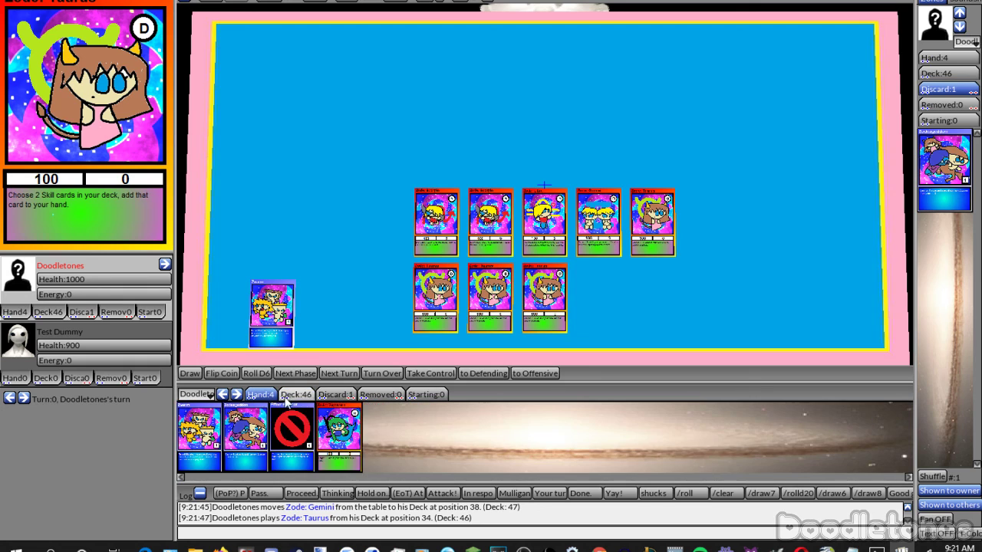
{"action": "right_click", "coordinate": [286, 401]}
{"action": "left_click", "coordinate": [301, 404]}
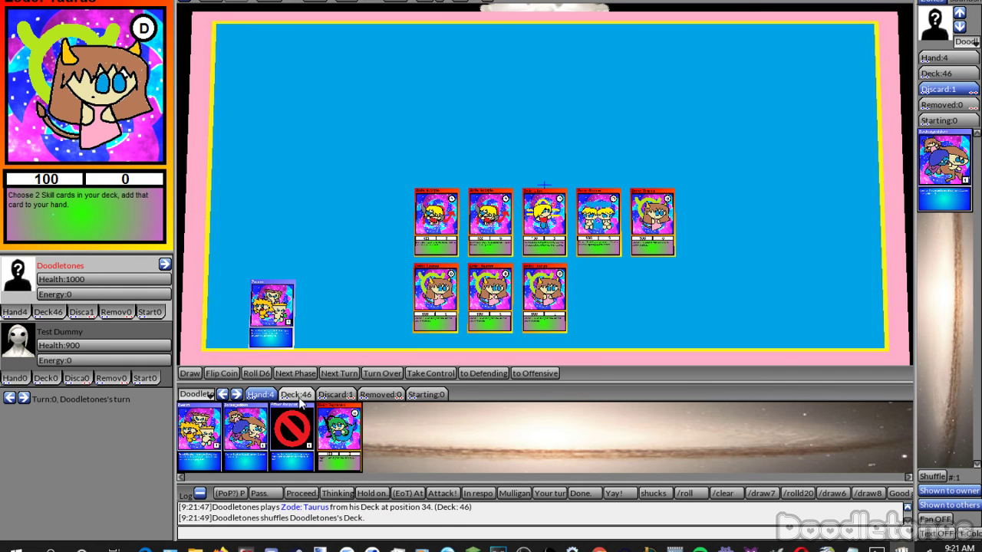
Subtract 100 from Test Dummy's health three times for the Zode: Scorpio damage.
{"action": "left_click", "coordinate": [84, 351]}
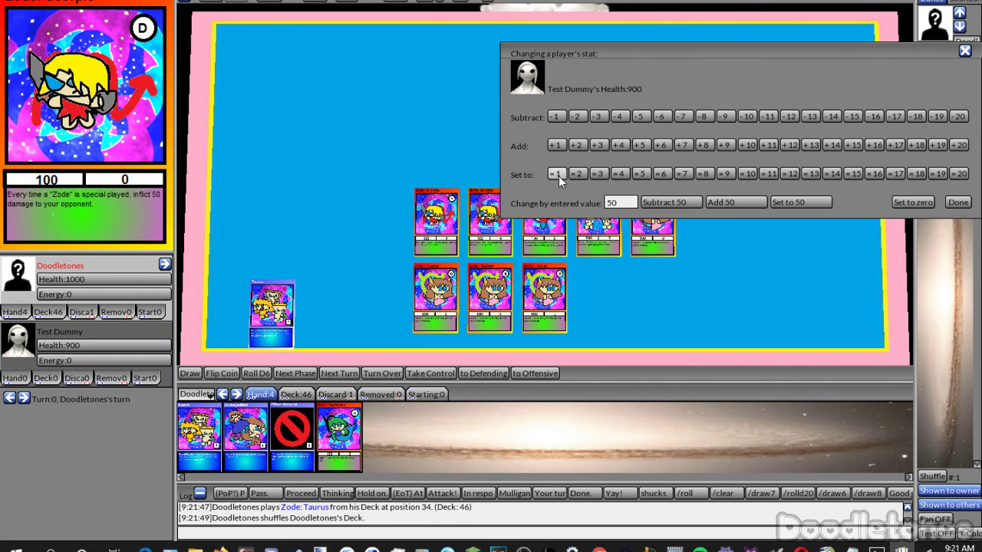
{"action": "double_click", "coordinate": [612, 204]}
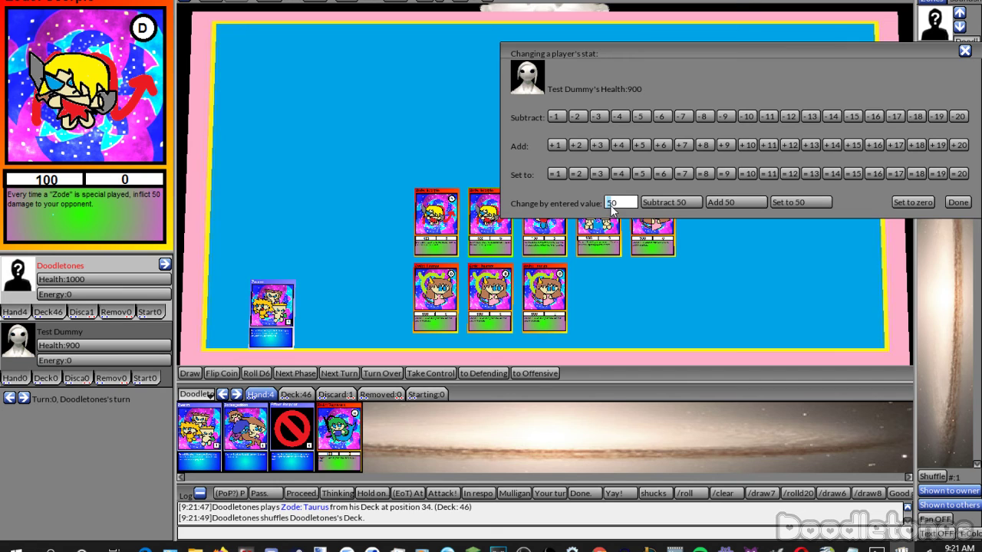
{"action": "left_click", "coordinate": [672, 202]}
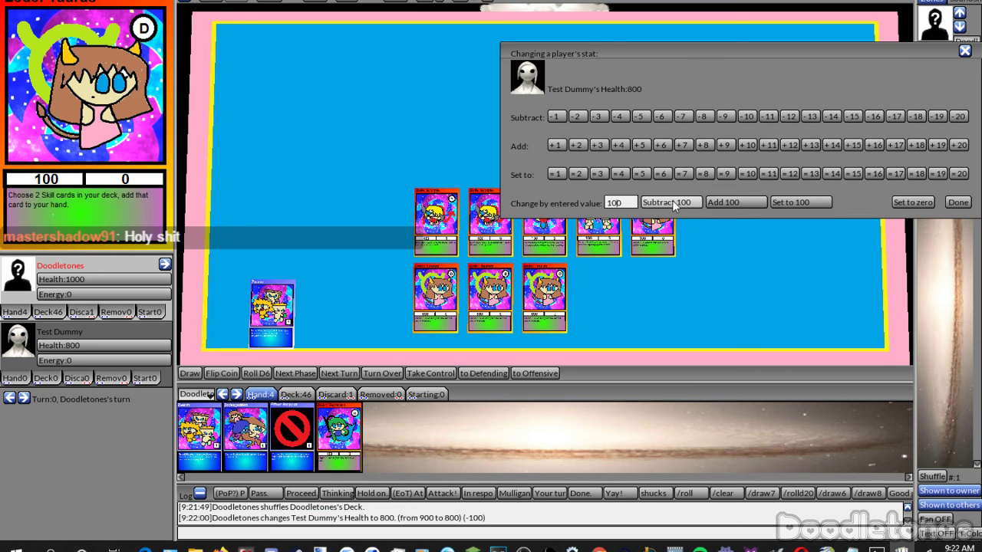
{"action": "left_click", "coordinate": [672, 202]}
{"action": "left_click", "coordinate": [672, 202]}
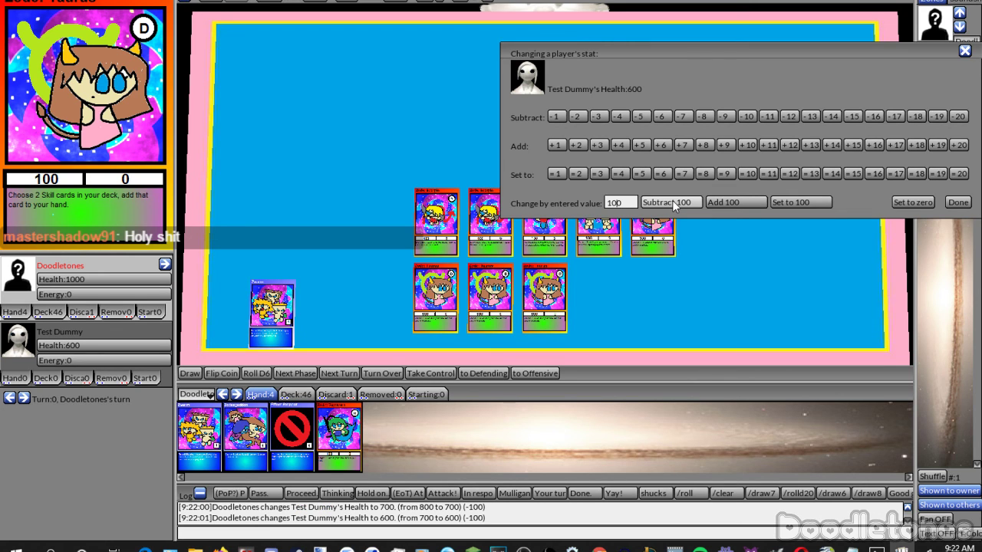
{"action": "left_click", "coordinate": [965, 52]}
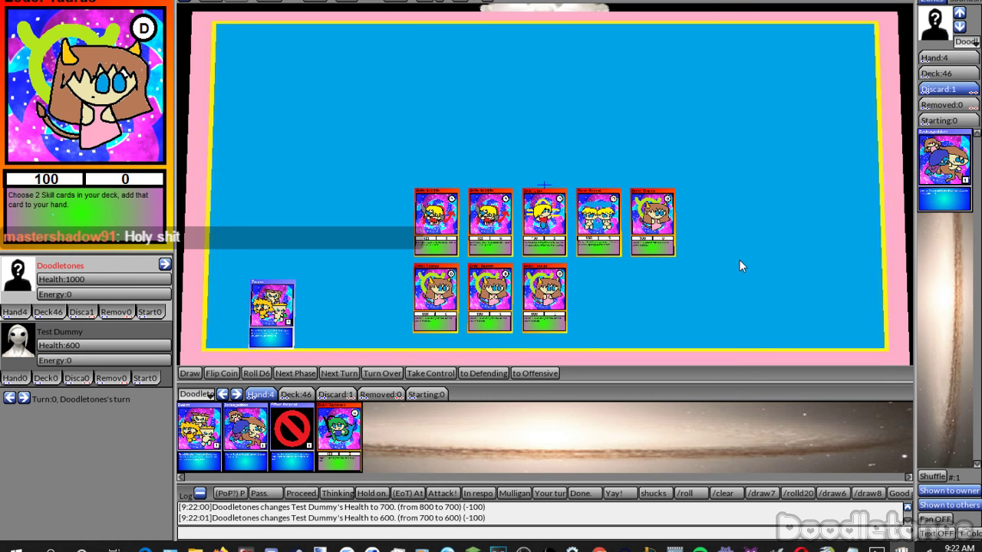
Pull ZEROZODE, Zodageddon, two Zwarm cards, Effect Stopper and Coin Jar from the deck onto the field.
{"action": "left_click", "coordinate": [296, 394]}
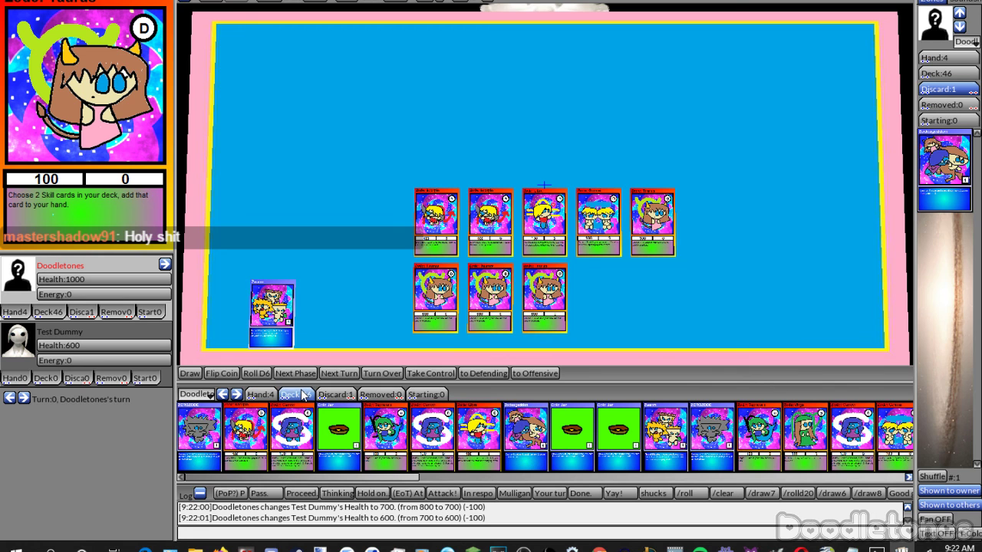
{"action": "left_click_drag", "start_coordinate": [332, 467], "coordinate": [418, 466]}
{"action": "left_click_drag", "start_coordinate": [338, 436], "coordinate": [631, 342]}
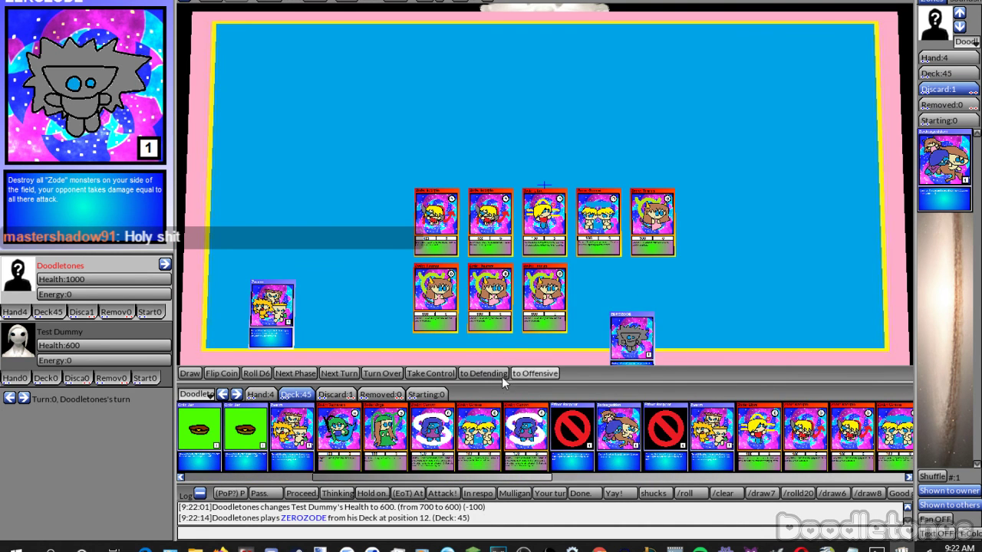
{"action": "left_click_drag", "start_coordinate": [605, 443], "coordinate": [675, 351]}
{"action": "left_click_drag", "start_coordinate": [752, 338], "coordinate": [614, 377]}
{"action": "left_click_drag", "start_coordinate": [572, 436], "coordinate": [695, 323]}
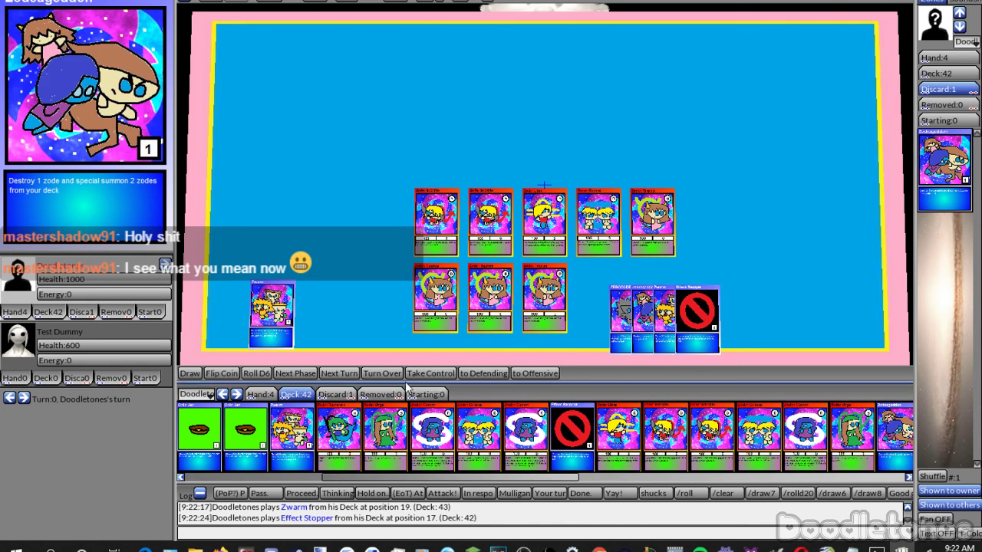
{"action": "left_click_drag", "start_coordinate": [263, 424], "coordinate": [719, 322]}
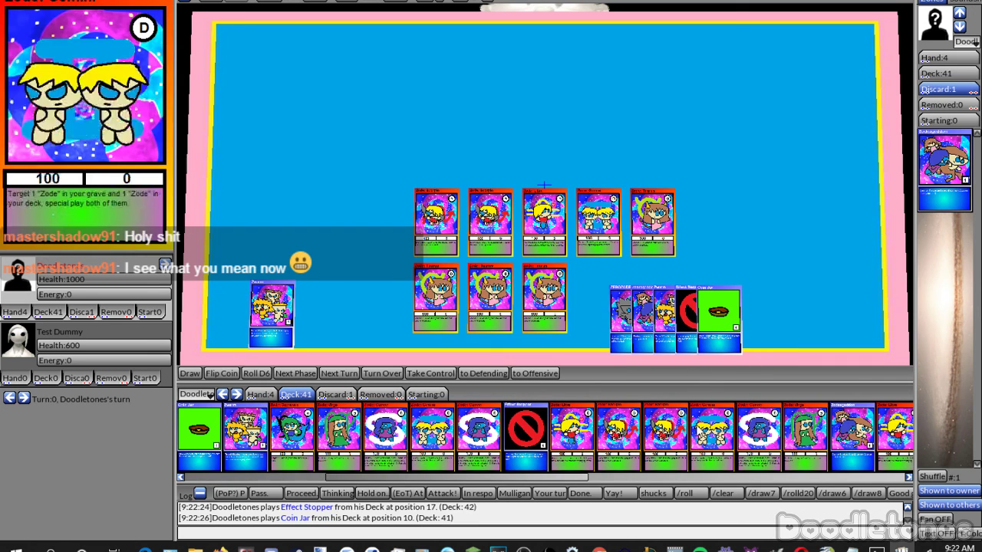
{"action": "left_click_drag", "start_coordinate": [577, 477], "coordinate": [718, 477]}
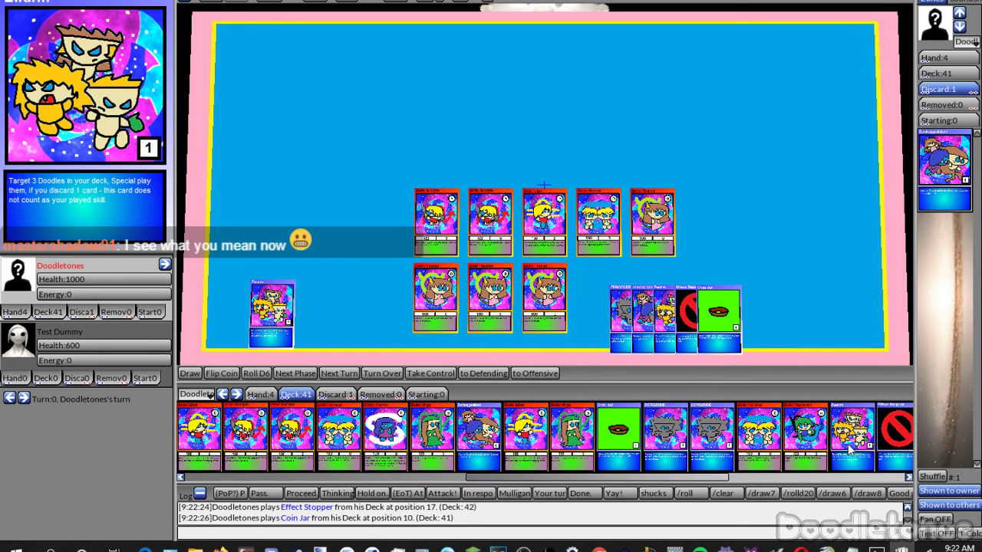
{"action": "left_click_drag", "start_coordinate": [852, 434], "coordinate": [733, 322]}
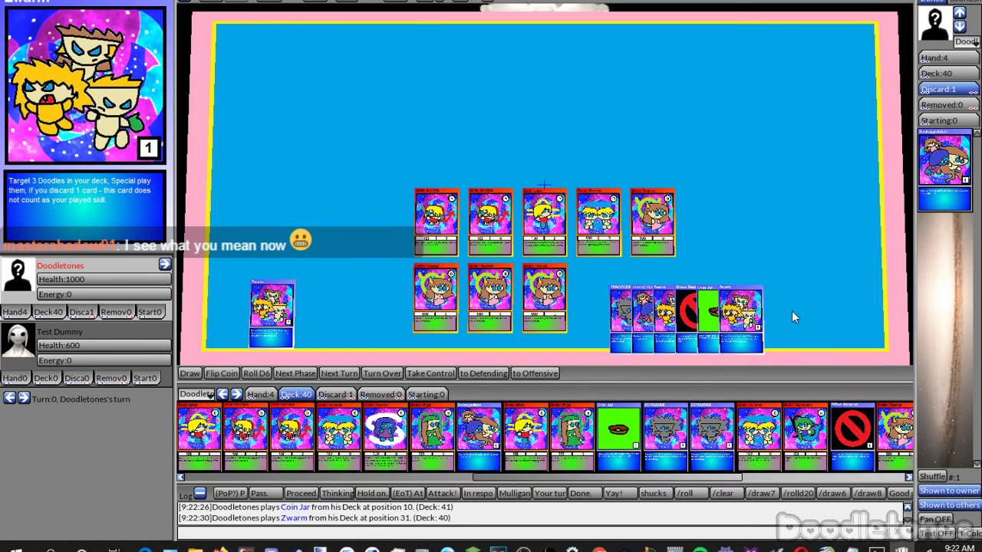
Move the six pulled skill cards from the field to the hand and shuffle the deck.
{"action": "left_click_drag", "start_coordinate": [800, 298], "coordinate": [260, 394]}
{"action": "right_click", "coordinate": [300, 394]}
{"action": "left_click", "coordinate": [310, 399]}
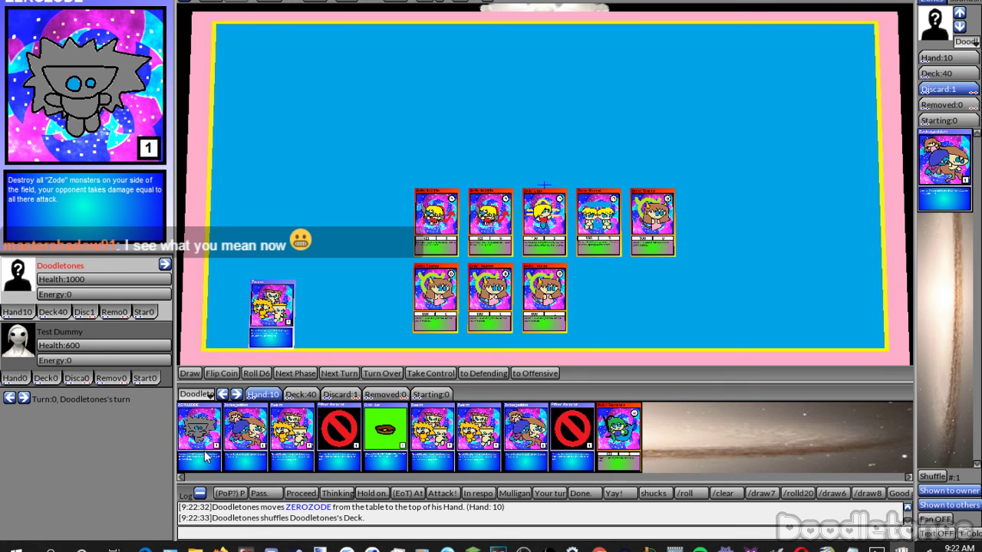
Play ZEROZODE from the hand and gather all eight Zode cards on the field into one pile.
{"action": "left_click_drag", "start_coordinate": [205, 454], "coordinate": [295, 318]}
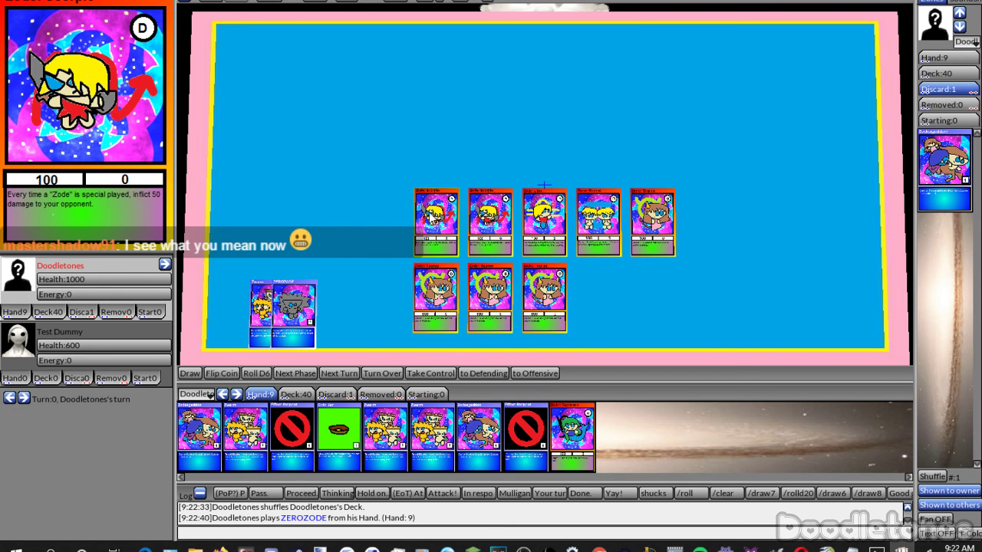
{"action": "left_click_drag", "start_coordinate": [430, 230], "coordinate": [473, 236]}
{"action": "left_click_drag", "start_coordinate": [544, 222], "coordinate": [488, 208]}
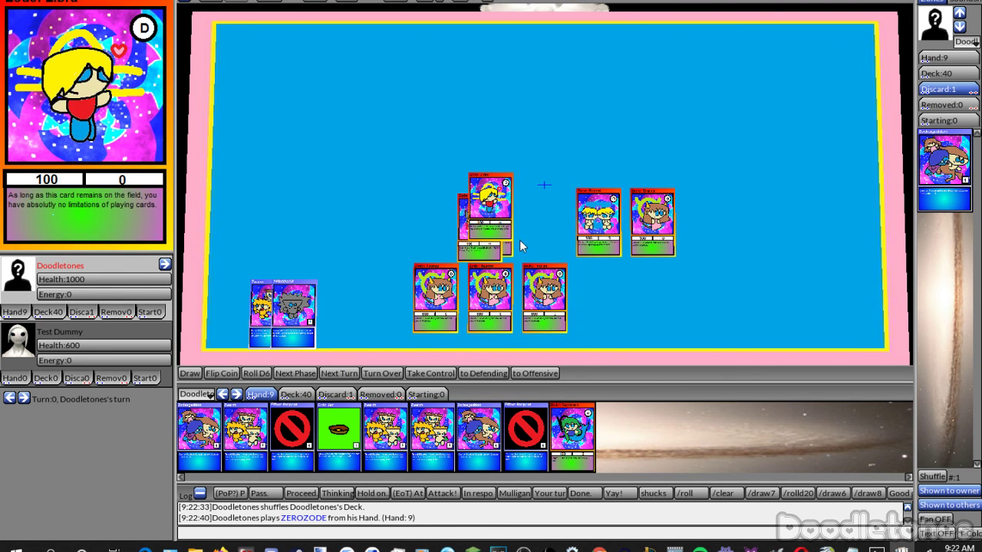
{"action": "left_click_drag", "start_coordinate": [596, 232], "coordinate": [477, 211]}
{"action": "left_click_drag", "start_coordinate": [653, 238], "coordinate": [491, 211]}
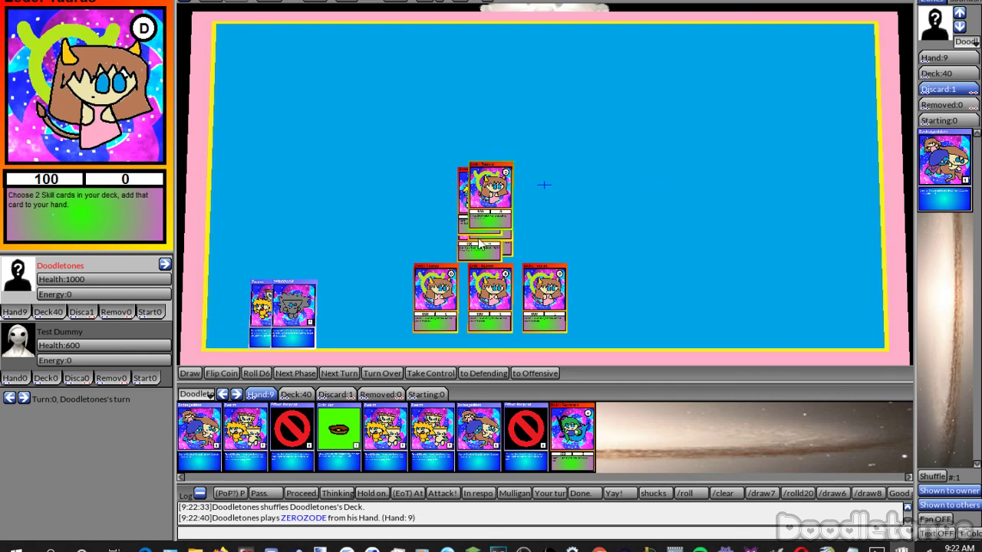
{"action": "left_click_drag", "start_coordinate": [436, 310], "coordinate": [491, 247]}
{"action": "left_click_drag", "start_coordinate": [492, 295], "coordinate": [481, 229]}
{"action": "left_click_drag", "start_coordinate": [537, 296], "coordinate": [484, 196]}
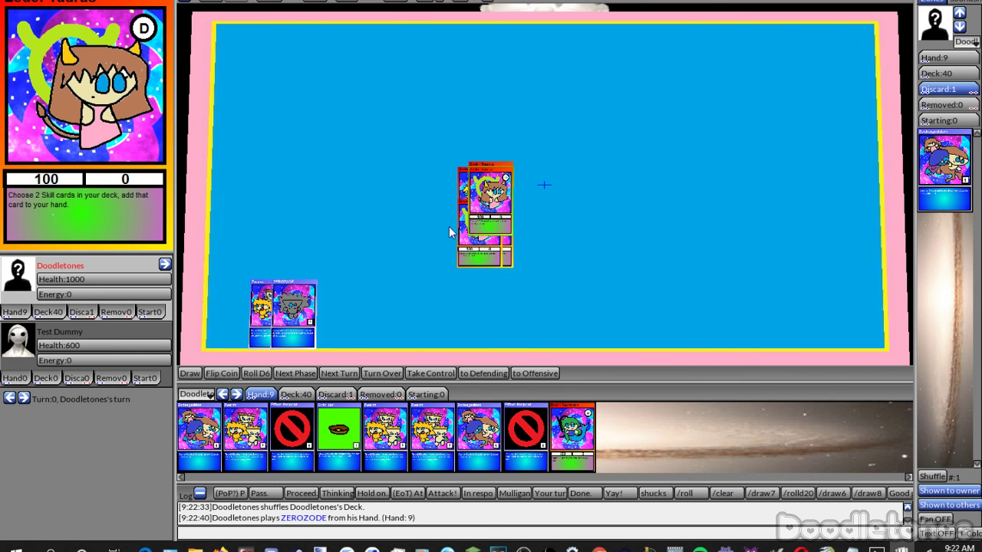
Subtract 800 from Test Dummy's health for the ZEROZODE damage.
{"action": "left_click", "coordinate": [77, 346]}
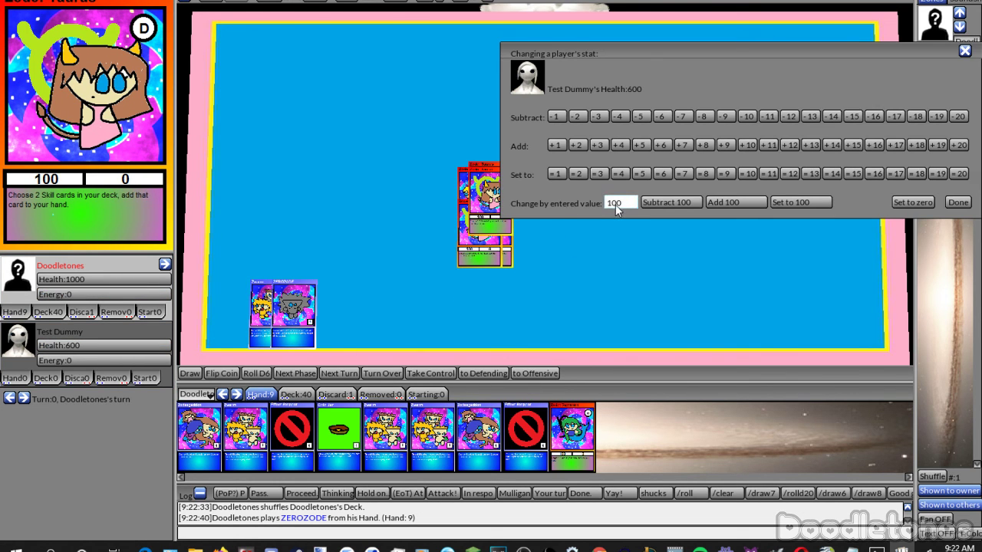
{"action": "type", "text": "8"}
{"action": "left_click", "coordinate": [666, 202]}
{"action": "left_click", "coordinate": [964, 50]}
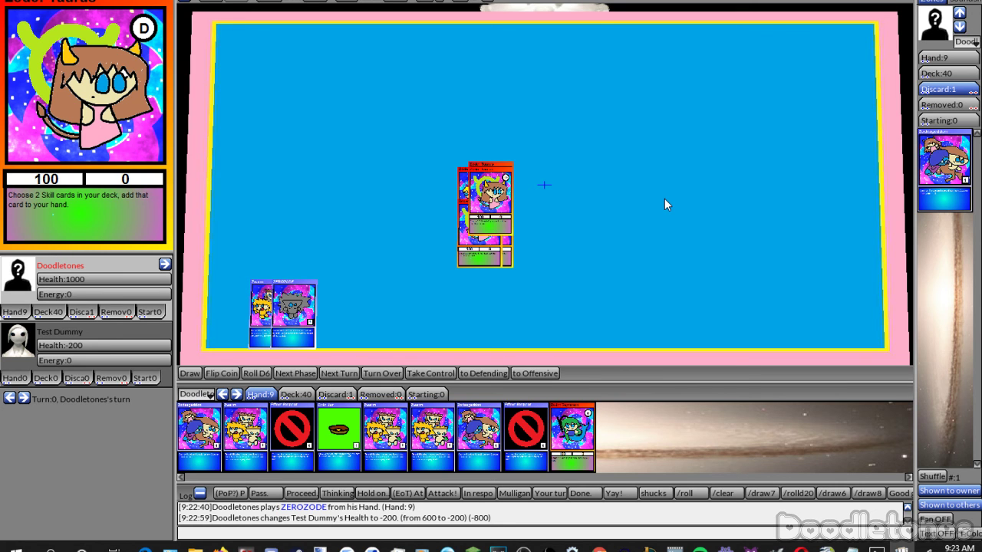
Move all the cards on the field to the discard pile and look through the discarded cards.
{"action": "left_click_drag", "start_coordinate": [616, 177], "coordinate": [335, 396]}
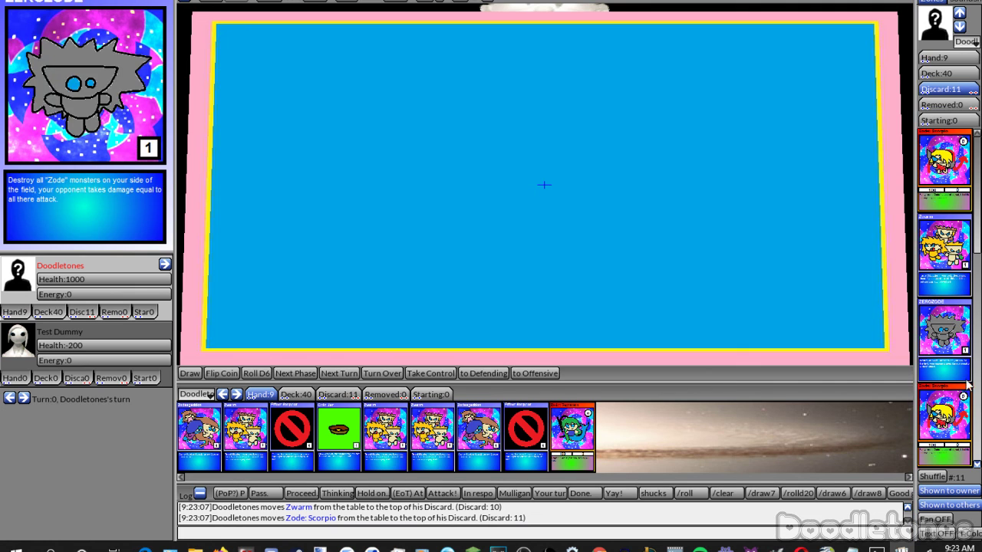
{"action": "left_click_drag", "start_coordinate": [976, 241], "coordinate": [976, 353]}
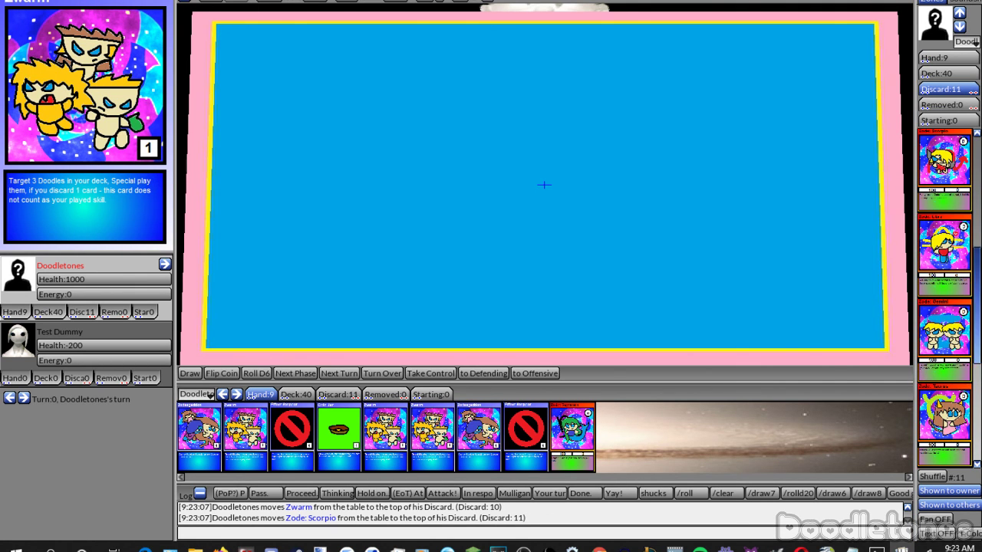
{"action": "scroll", "coordinate": [971, 270], "scroll_direction": "up", "scroll_amount": 3}
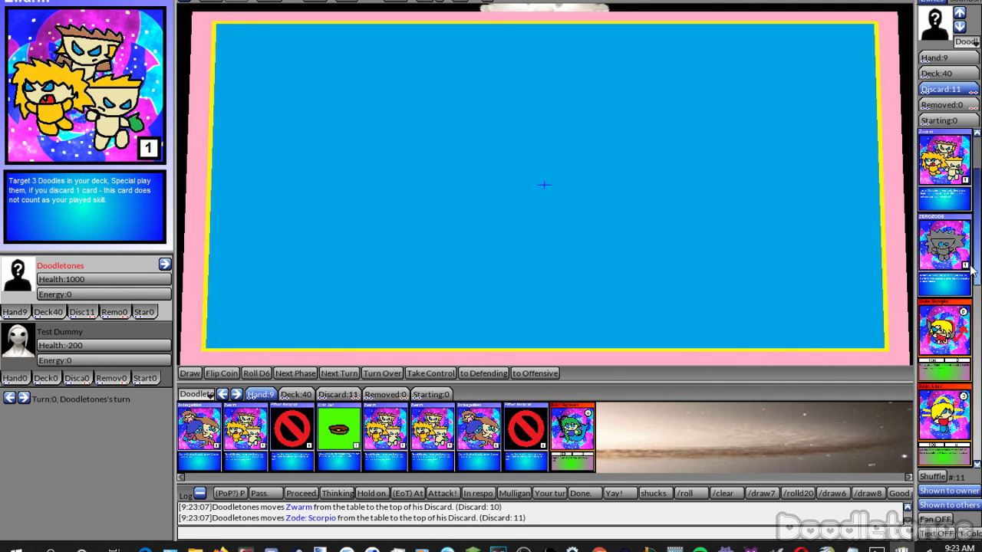
{"action": "scroll", "coordinate": [968, 165], "scroll_direction": "up", "scroll_amount": 1}
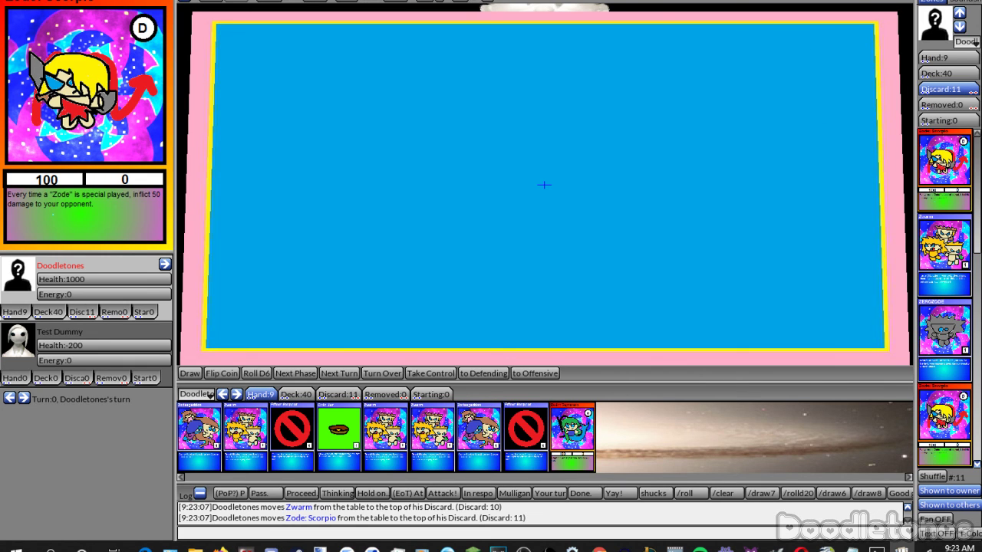
Start a new game to reset the card table.
{"action": "left_click", "coordinate": [15, 1]}
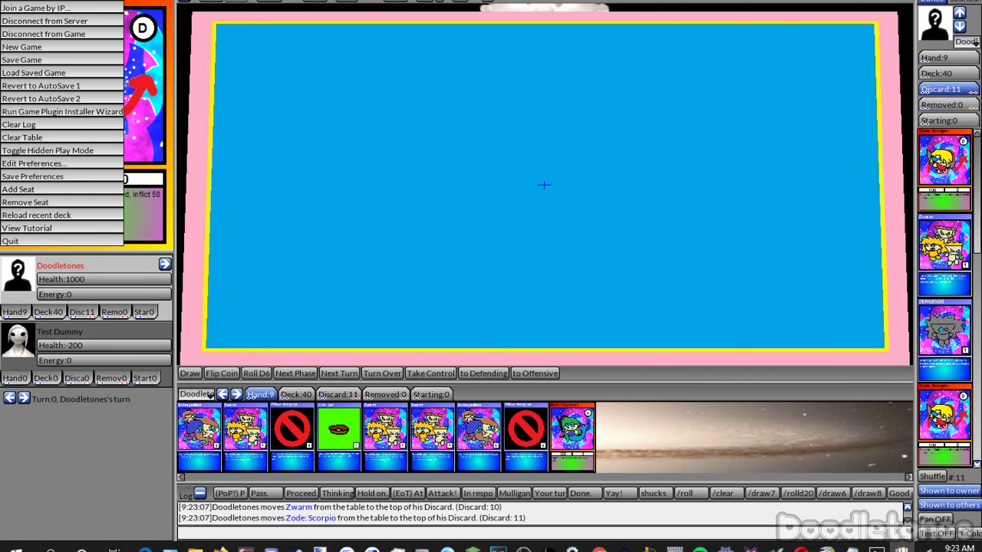
{"action": "left_click", "coordinate": [27, 46]}
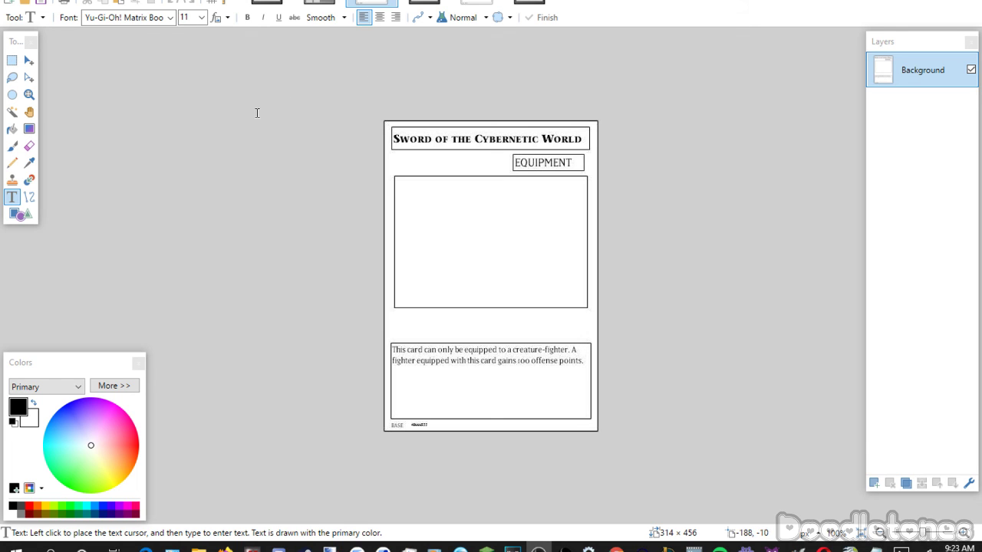
In paint.net, rotate the old Sword of the Cybernetic World card 90 degrees clockwise and resize it to 150 percent.
{"action": "left_click", "coordinate": [80, 4]}
{"action": "left_click", "coordinate": [107, 87]}
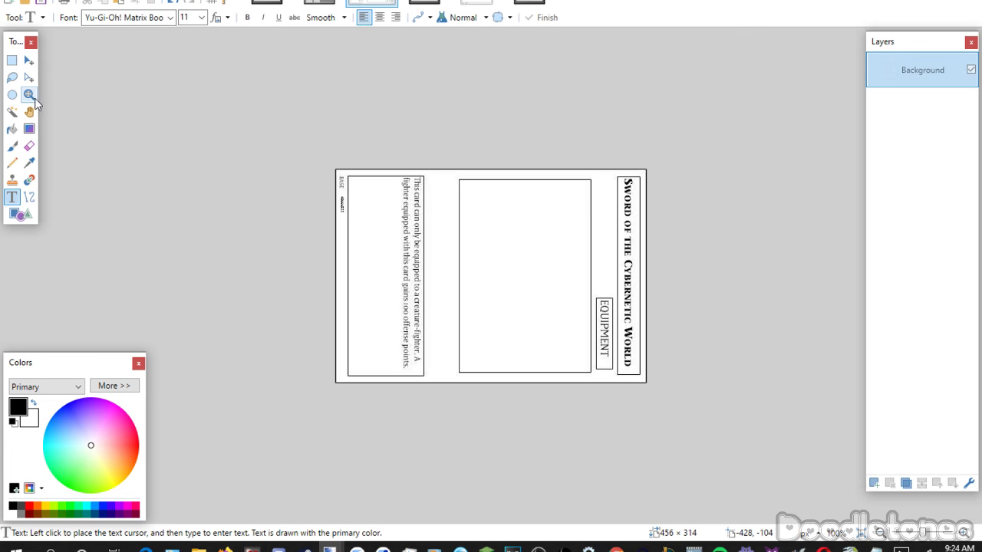
{"action": "left_click", "coordinate": [28, 95]}
{"action": "left_click", "coordinate": [81, 4]}
{"action": "left_click", "coordinate": [99, 15]}
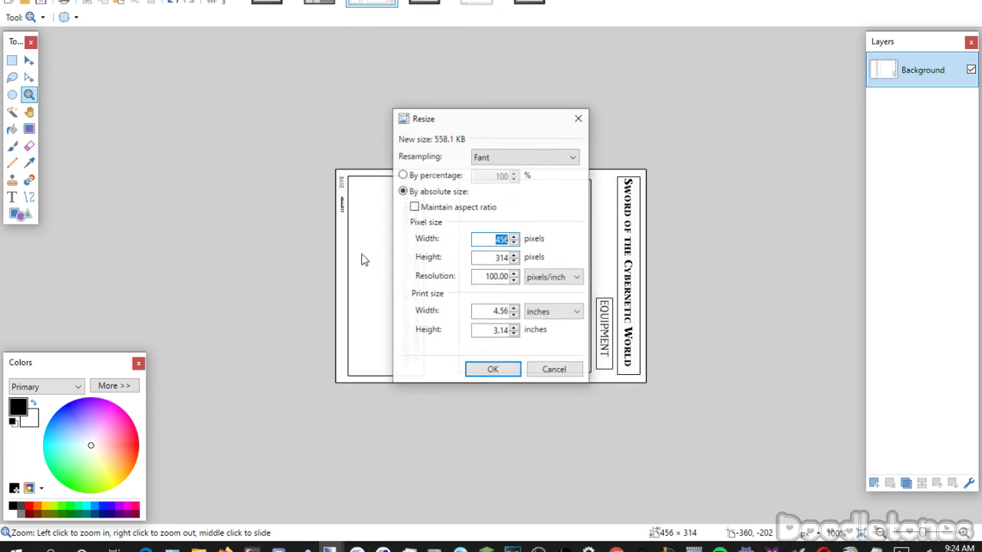
{"action": "left_click", "coordinate": [435, 176]}
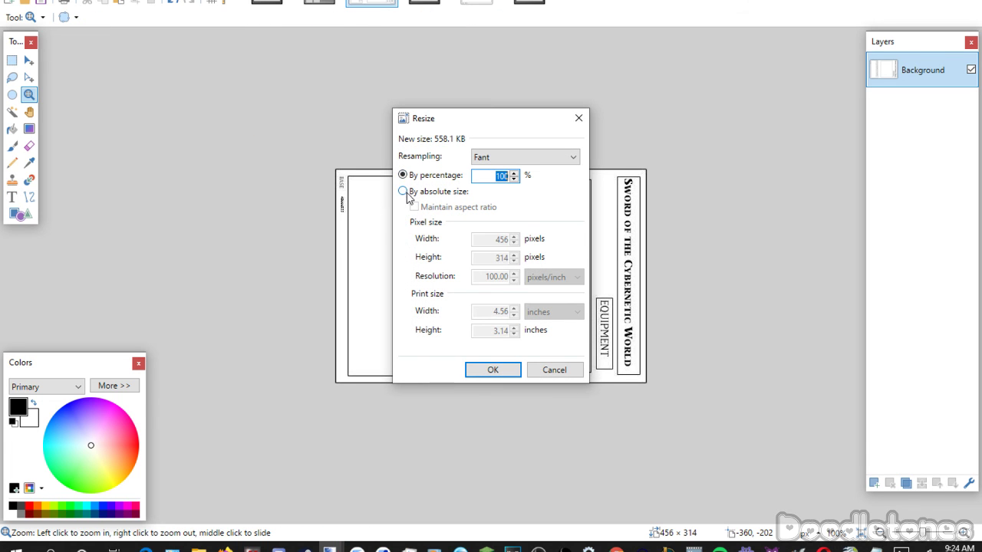
{"action": "type", "text": "150"}
{"action": "left_click", "coordinate": [485, 371]}
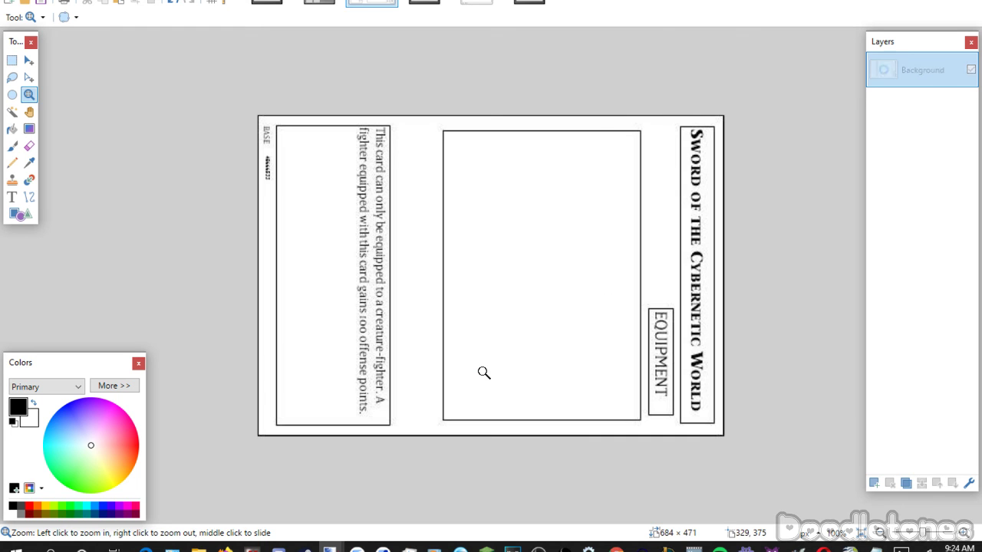
Add the title "Sword of the Cybernetic World" on a new layer in the Yu-Gi-Oh!ITCStoneSerifSmallCaps font at size 26.
{"action": "key", "text": "alt+Tab"}
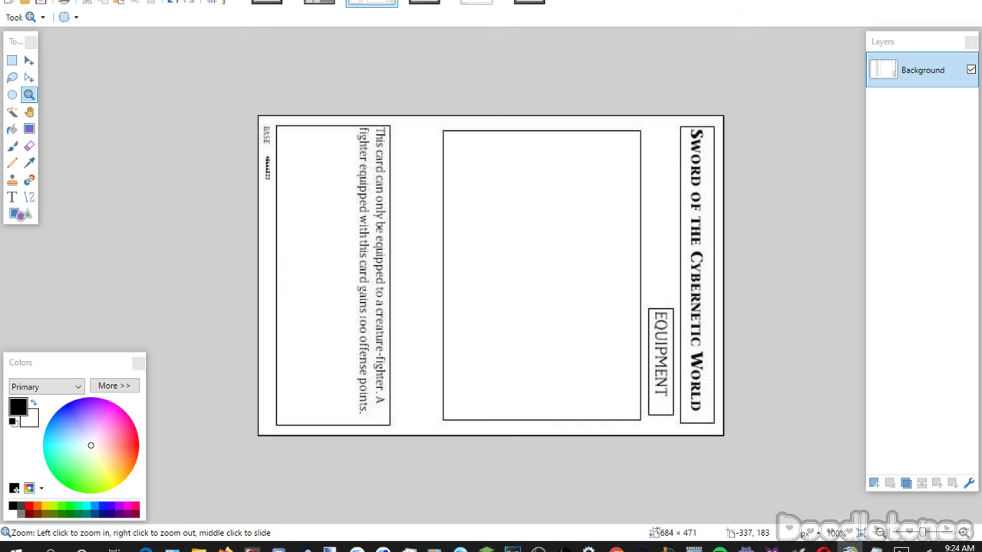
{"action": "left_click", "coordinate": [11, 197]}
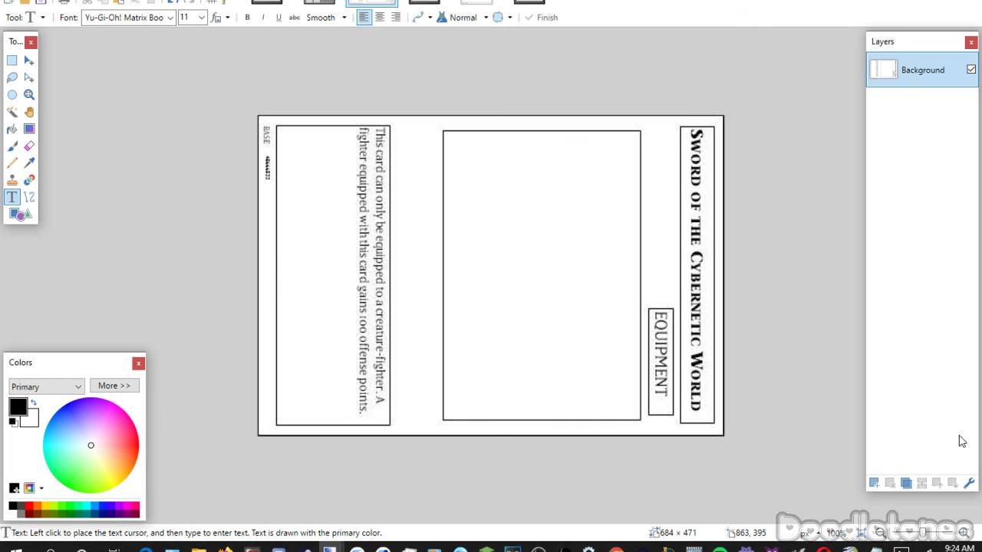
{"action": "left_click", "coordinate": [874, 484]}
{"action": "left_click", "coordinate": [283, 260]}
{"action": "left_click", "coordinate": [201, 17]}
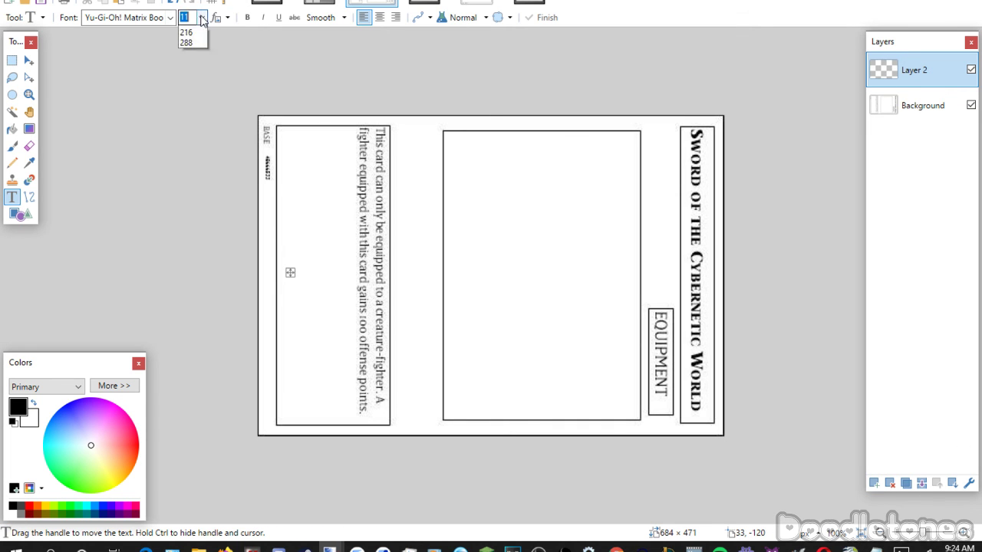
{"action": "left_click", "coordinate": [192, 134]}
{"action": "left_click", "coordinate": [169, 17]}
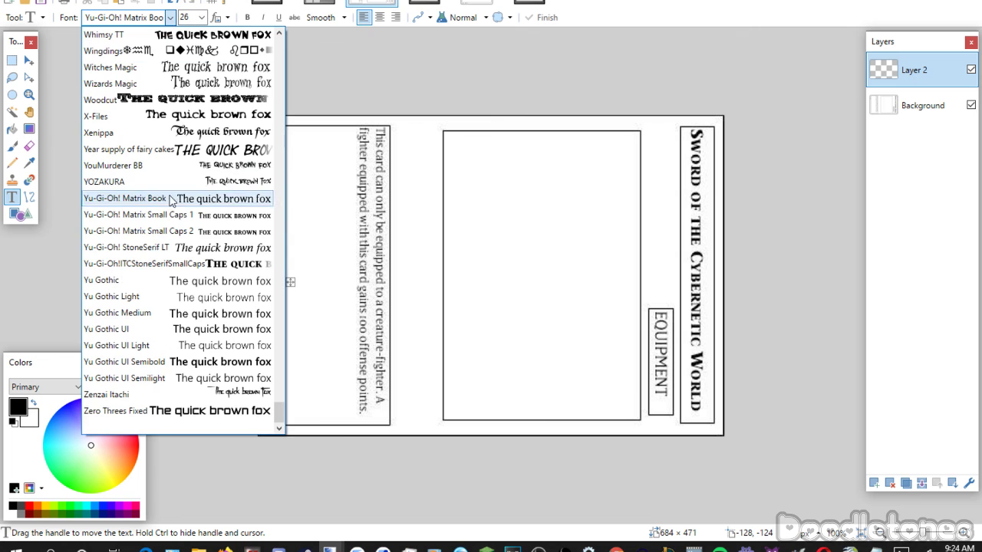
{"action": "left_click", "coordinate": [142, 264]}
{"action": "type", "text": "Sword of the Cybernetic World"}
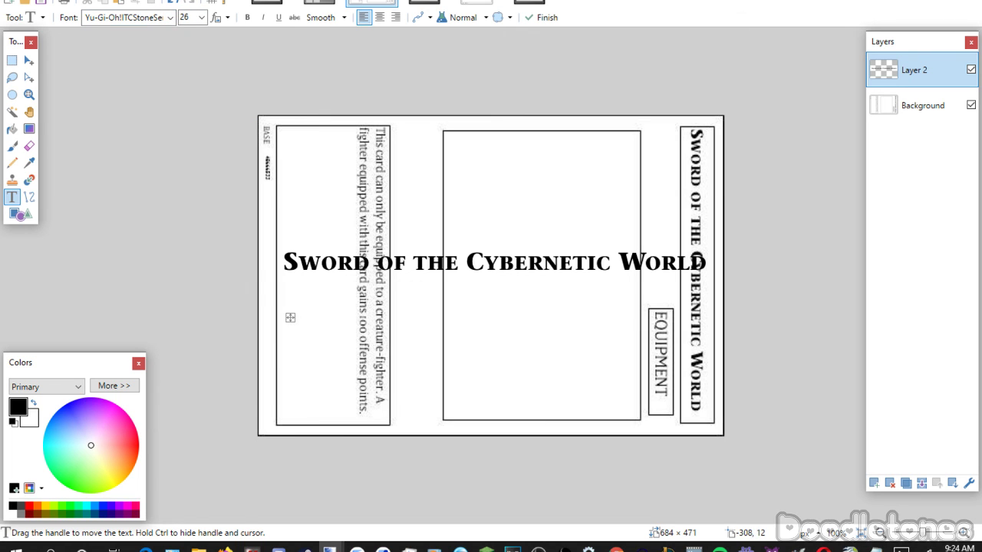
Cut the new title text and paste it onto a new layer of the blank grey template, keeping the canvas size.
{"action": "left_click", "coordinate": [12, 60]}
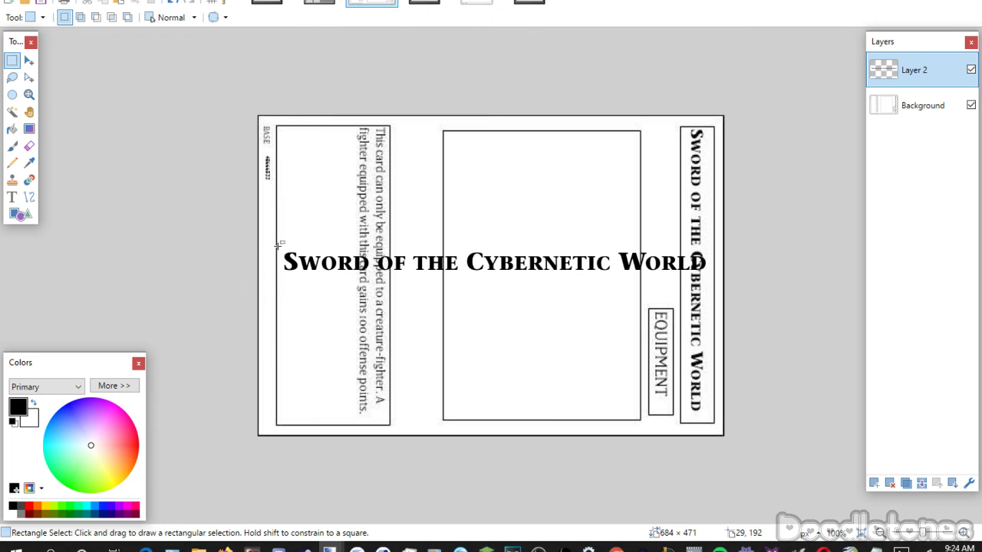
{"action": "left_click_drag", "start_coordinate": [278, 246], "coordinate": [713, 279]}
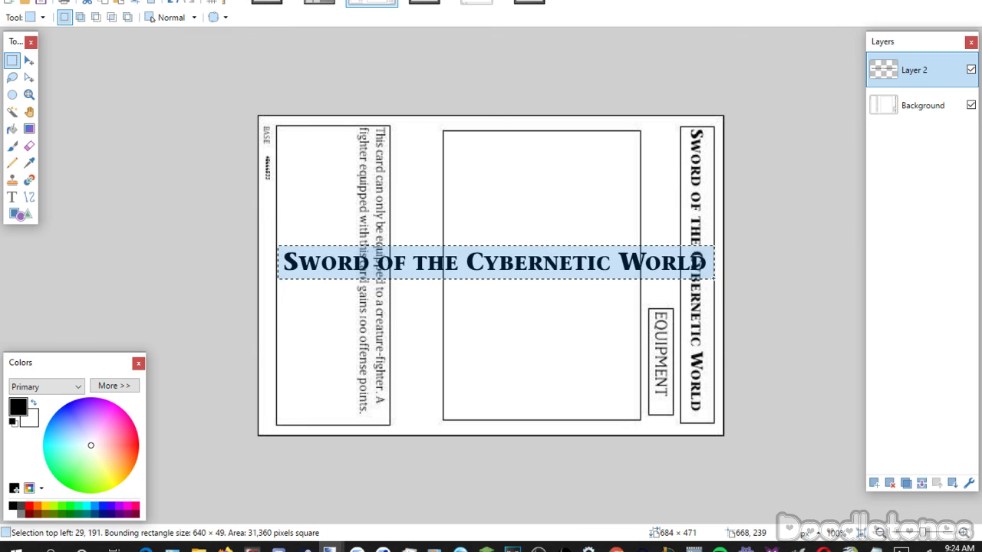
{"action": "key", "text": "ctrl+x"}
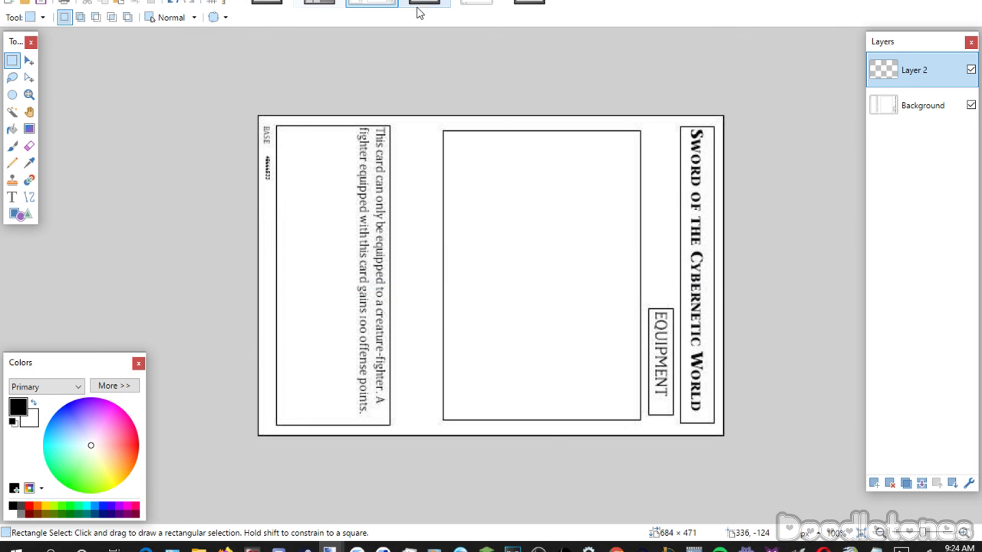
{"action": "left_click", "coordinate": [422, 6]}
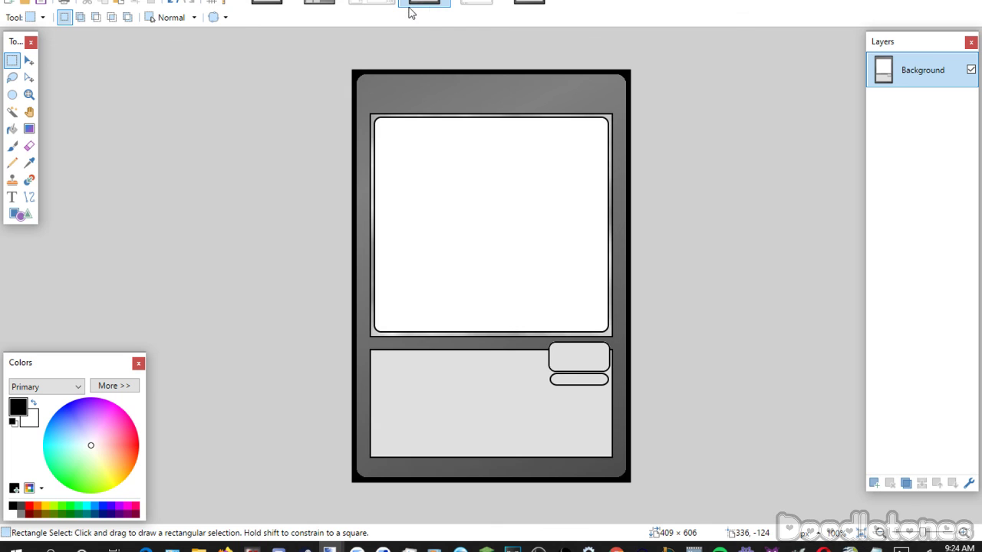
{"action": "left_click", "coordinate": [873, 482]}
{"action": "key", "text": "ctrl+v"}
{"action": "left_click", "coordinate": [417, 331]}
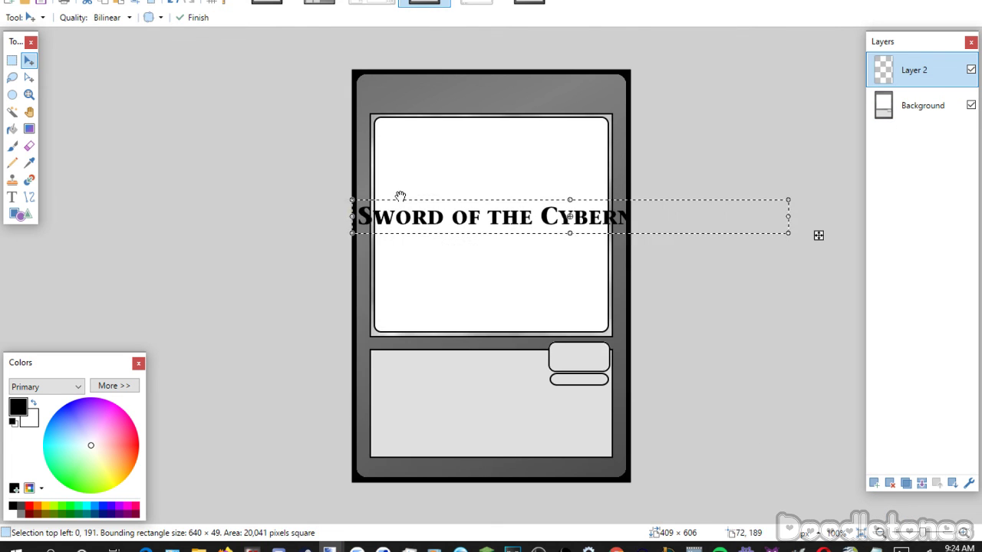
Move the pasted title into the template's header and squeeze it to about 391 pixels wide so it fits.
{"action": "left_click_drag", "start_coordinate": [400, 194], "coordinate": [385, 94]}
{"action": "left_click_drag", "start_coordinate": [791, 93], "coordinate": [611, 97]}
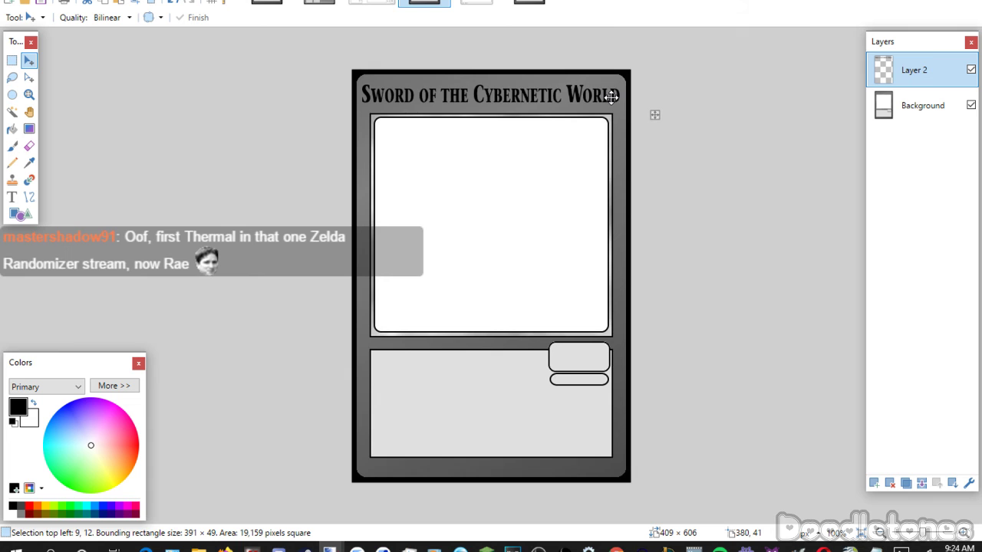
{"action": "left_click_drag", "start_coordinate": [611, 97], "coordinate": [611, 97]}
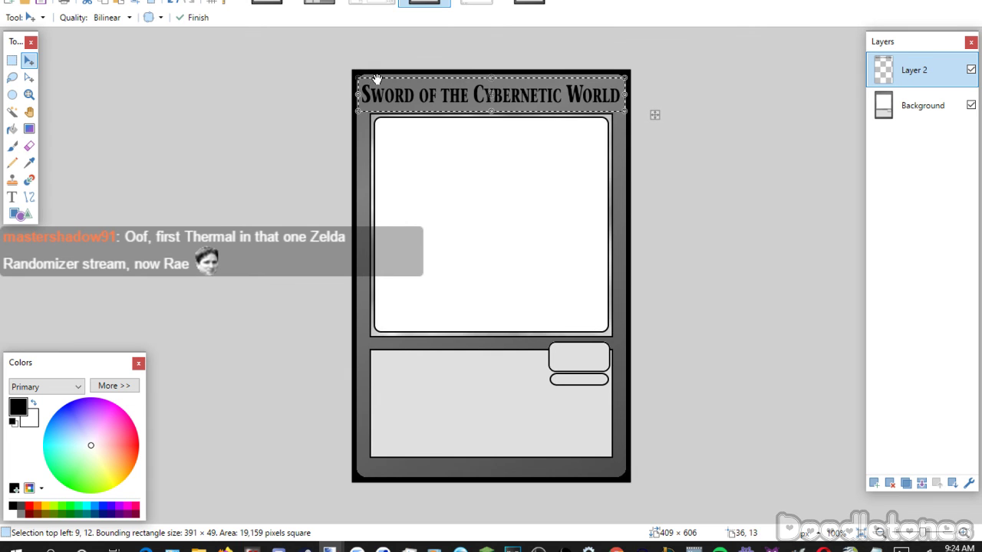
{"action": "left_click", "coordinate": [13, 61]}
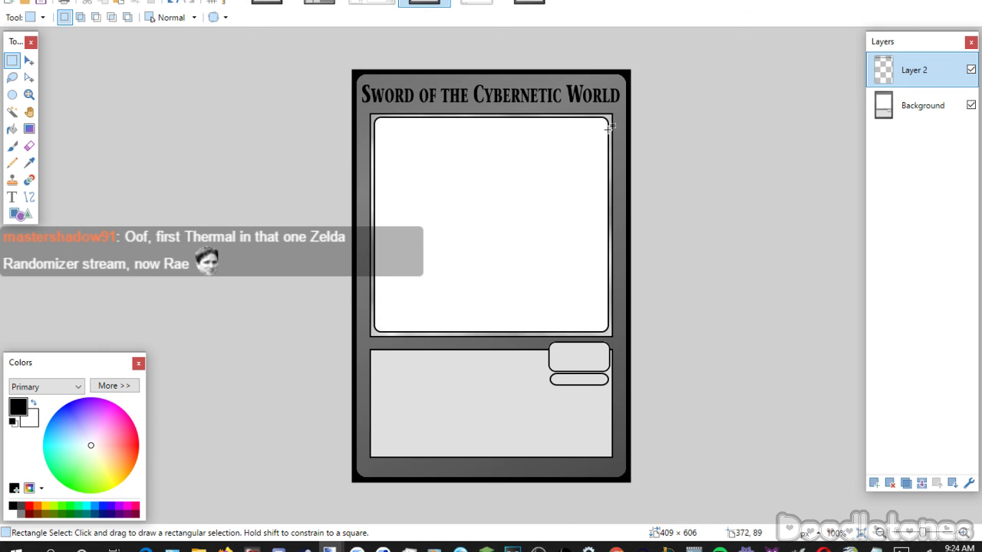
Add the type label "EQUI" at size 20 and center it in the rounded box above the description area.
{"action": "left_click", "coordinate": [13, 198]}
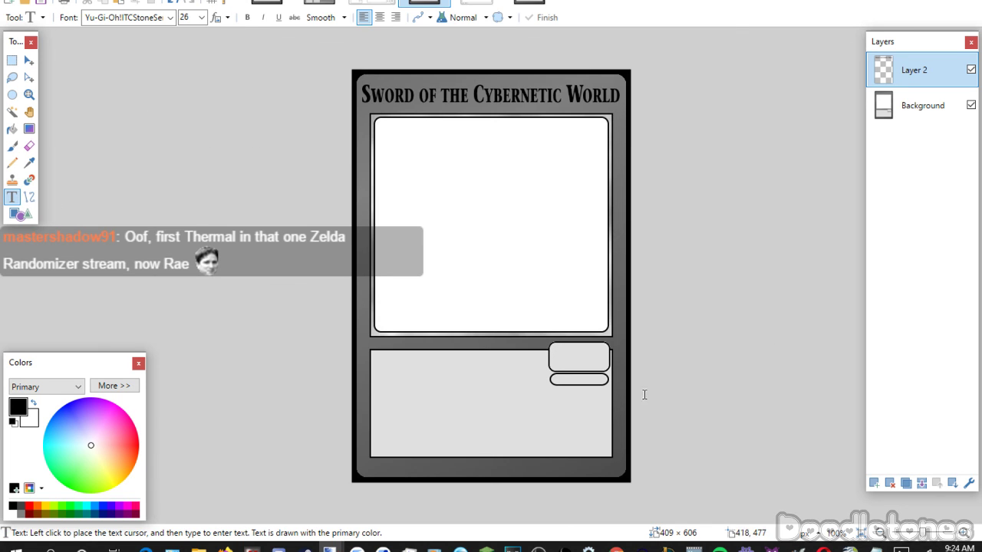
{"action": "left_click", "coordinate": [553, 357]}
{"action": "scroll", "coordinate": [201, 19], "scroll_direction": "up", "scroll_amount": 1}
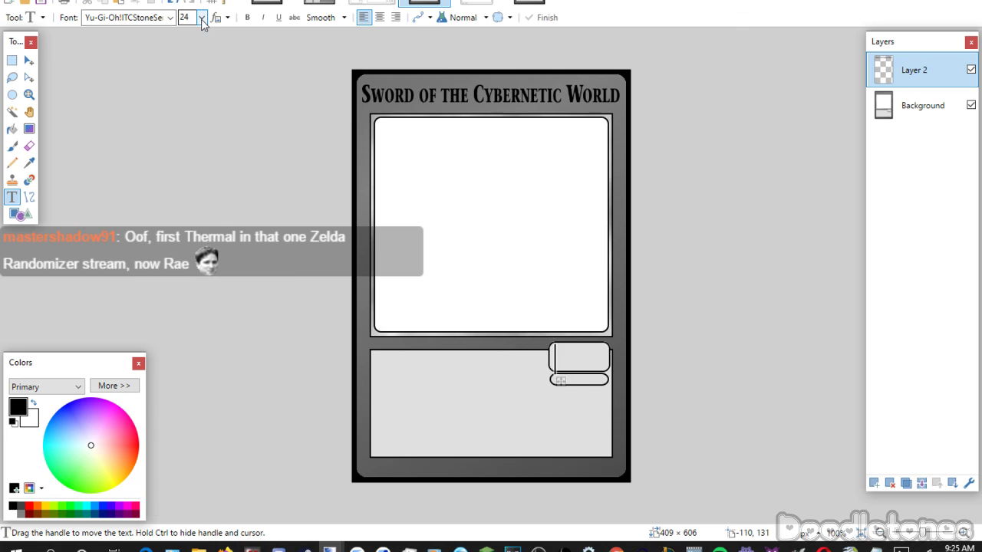
{"action": "scroll", "coordinate": [204, 23], "scroll_direction": "down", "scroll_amount": 1}
{"action": "type", "text": "EQUIP"}
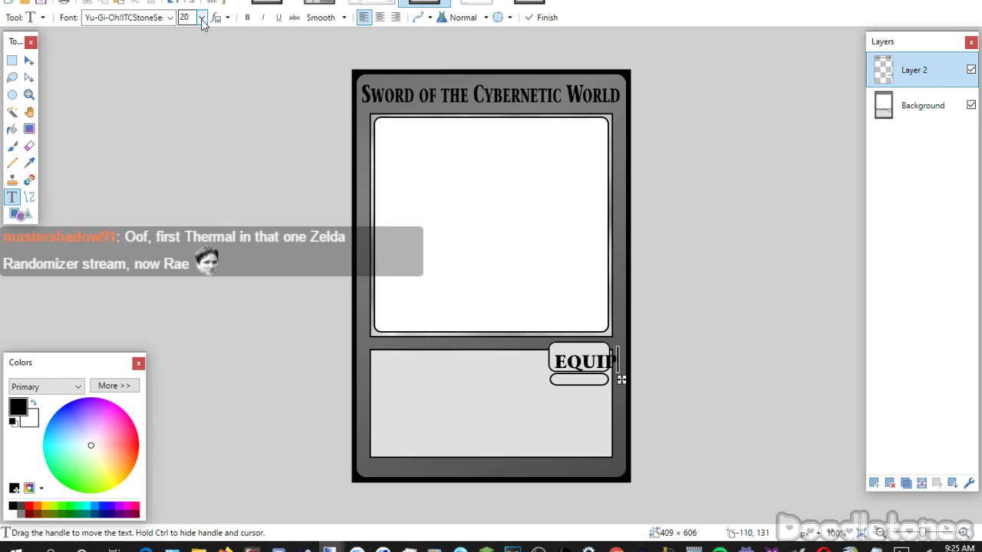
{"action": "key", "text": "BackSpace"}
{"action": "left_click_drag", "start_coordinate": [612, 380], "coordinate": [614, 376]}
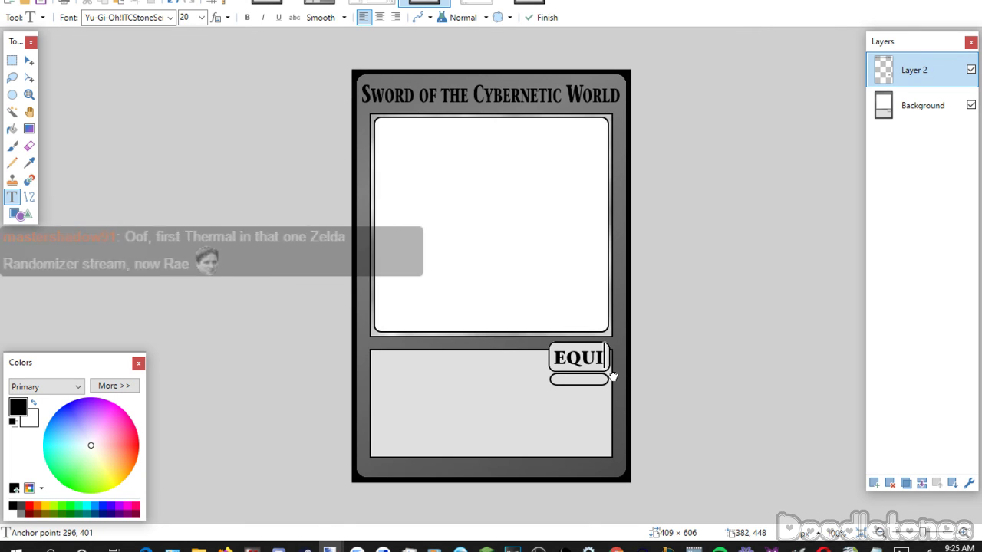
Paste the card's effect text in Yu-Gi-Oh! Matrix Book at size 11, starting at the upper corner of the description box.
{"action": "left_click", "coordinate": [357, 280]}
{"action": "scroll", "coordinate": [198, 23], "scroll_direction": "up", "scroll_amount": 6}
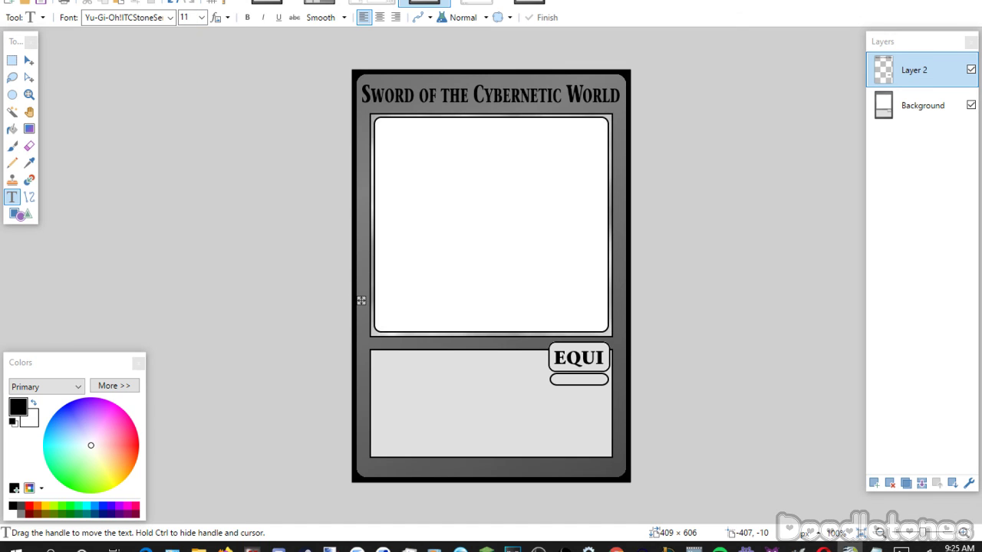
{"action": "left_click", "coordinate": [389, 395]}
{"action": "left_click", "coordinate": [170, 17]}
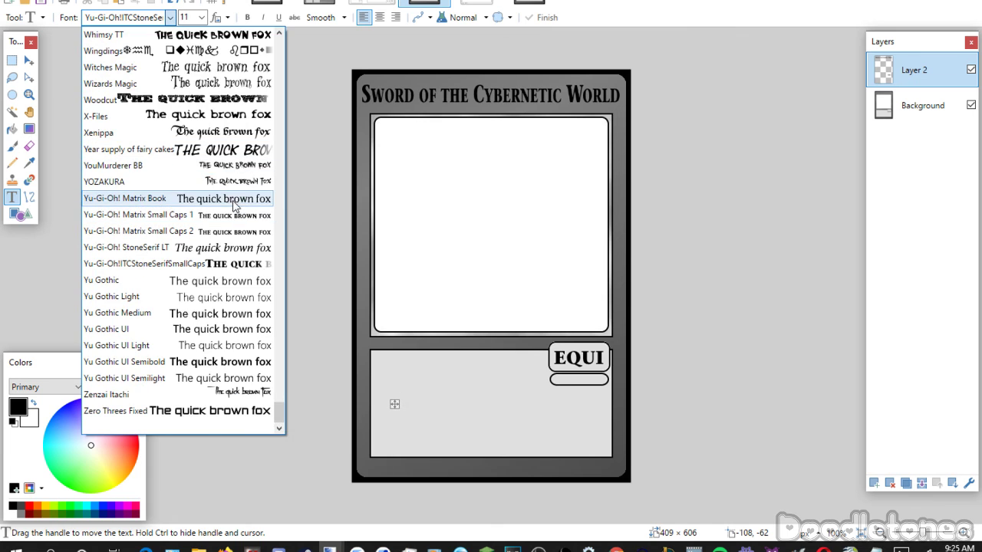
{"action": "left_click", "coordinate": [234, 196]}
{"action": "key", "text": "ctrl+v"}
{"action": "left_click_drag", "start_coordinate": [393, 418], "coordinate": [381, 386]}
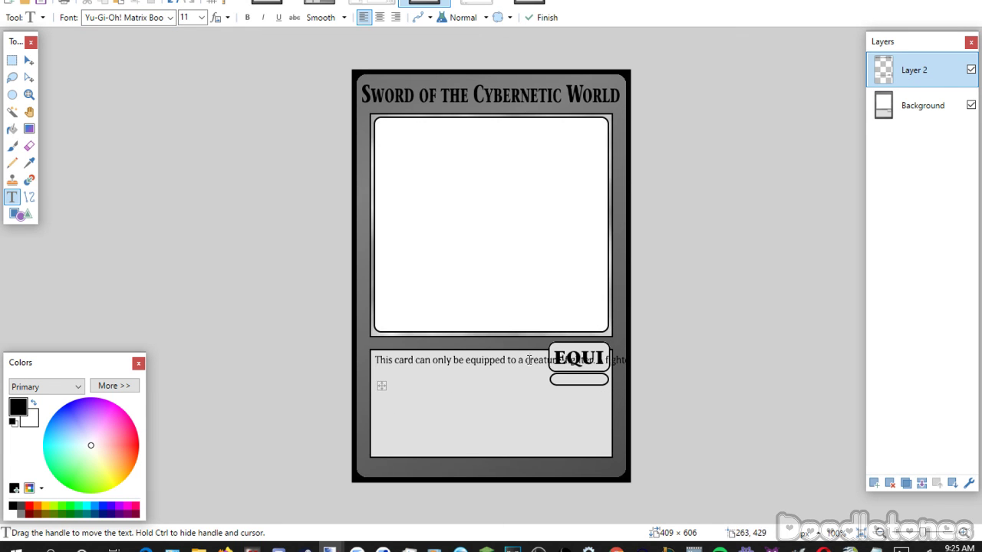
Break the effect text into three lines after "equipped to a" and "equipped with", and nudge it into place.
{"action": "key", "text": "Return"}
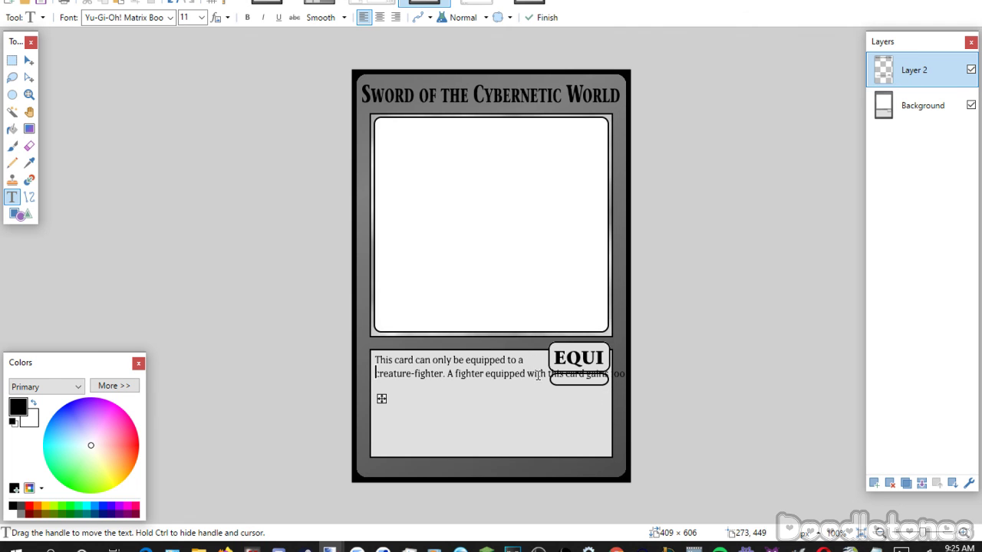
{"action": "left_click", "coordinate": [548, 374]}
{"action": "key", "text": "Return"}
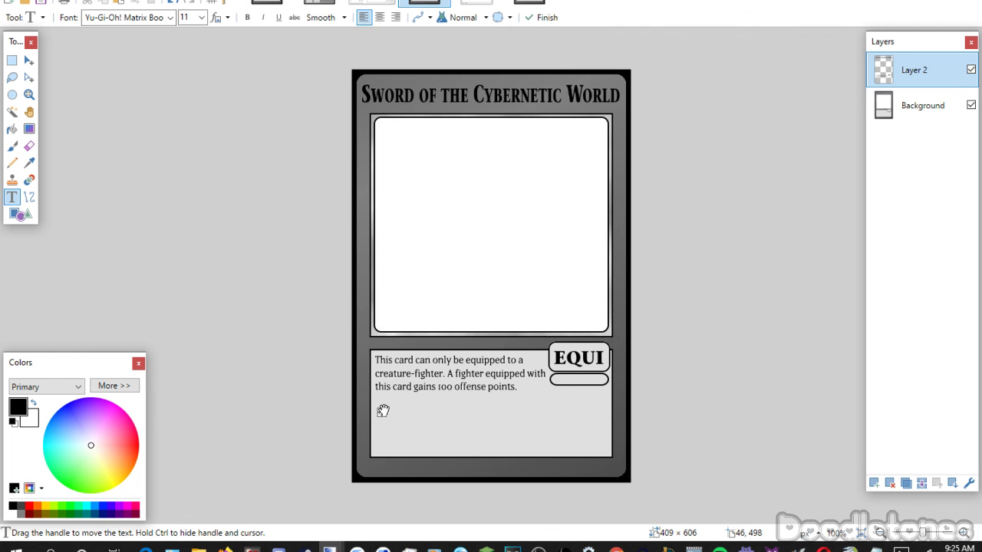
{"action": "left_click_drag", "start_coordinate": [383, 411], "coordinate": [382, 412]}
{"action": "left_click", "coordinate": [11, 61]}
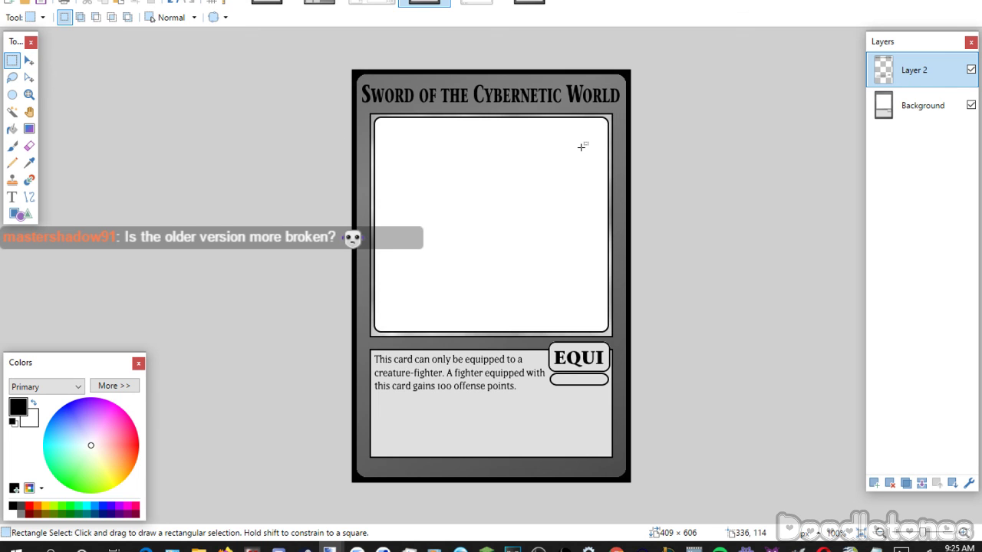
Merge the text layer into the grey template's background and close the old white Sword card without saving its changes.
{"action": "left_click", "coordinate": [922, 482]}
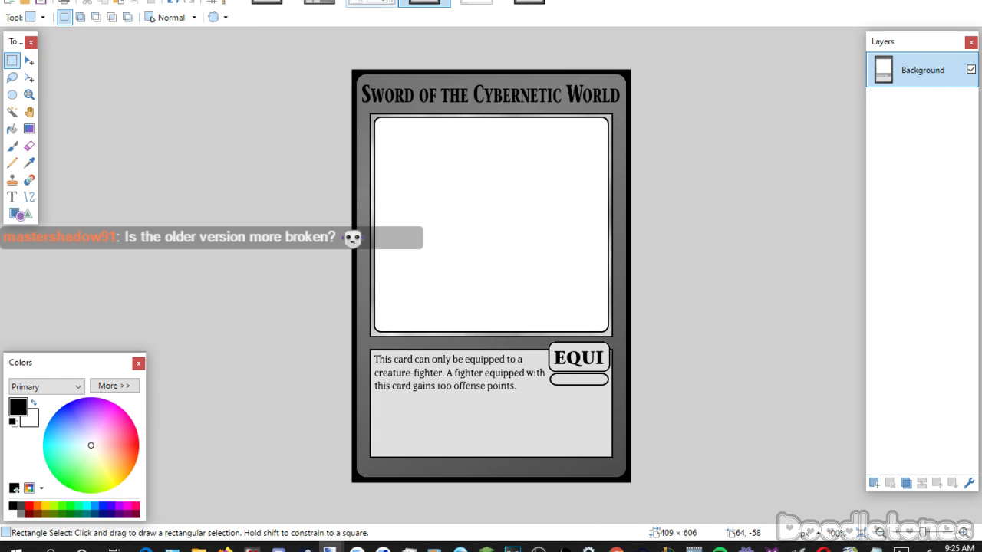
{"action": "left_click", "coordinate": [393, 3]}
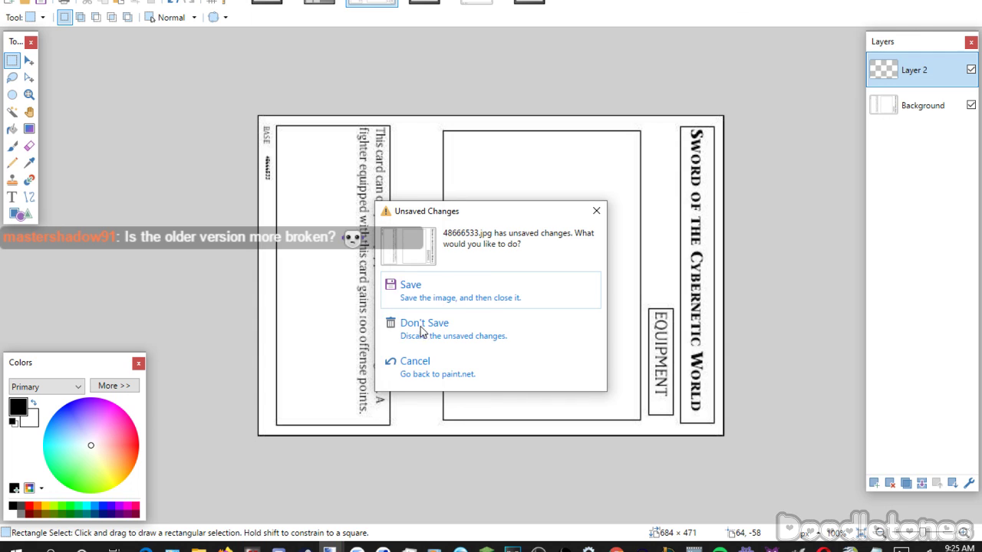
{"action": "left_click", "coordinate": [422, 325]}
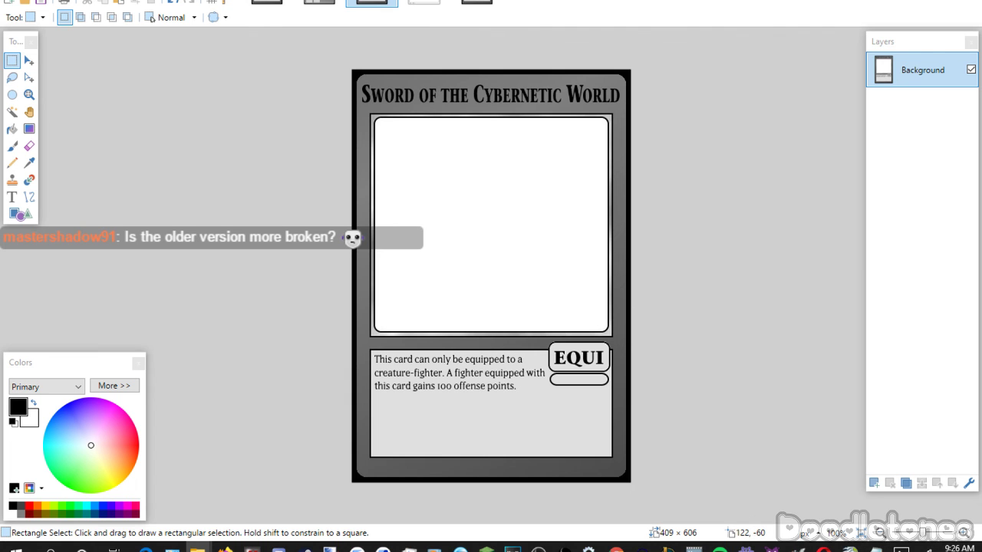
Save the finished Sword of the Cybernetic World card at quality 95 with 4:2:2 chroma subsampling and close it.
{"action": "key", "text": "ctrl+w"}
{"action": "left_click", "coordinate": [433, 298]}
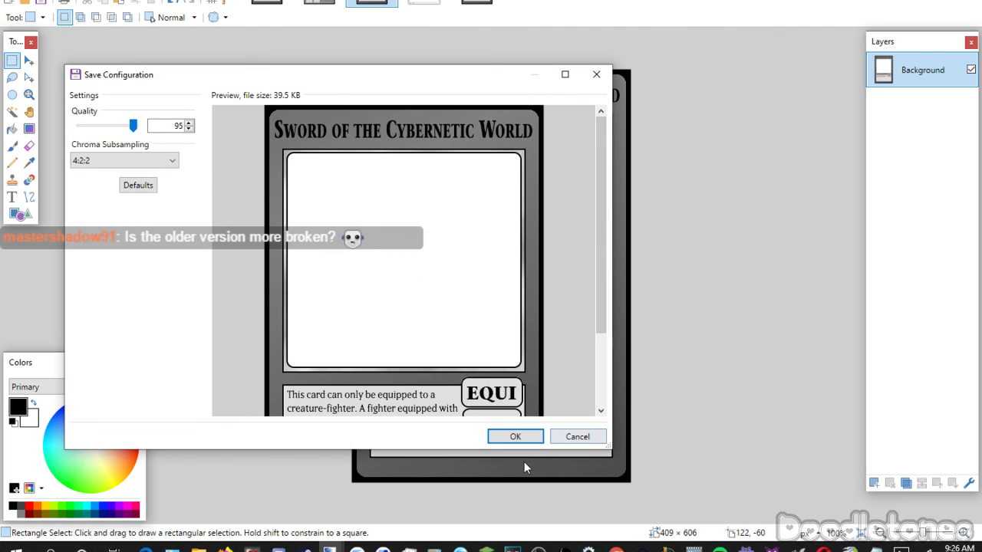
{"action": "left_click", "coordinate": [511, 437]}
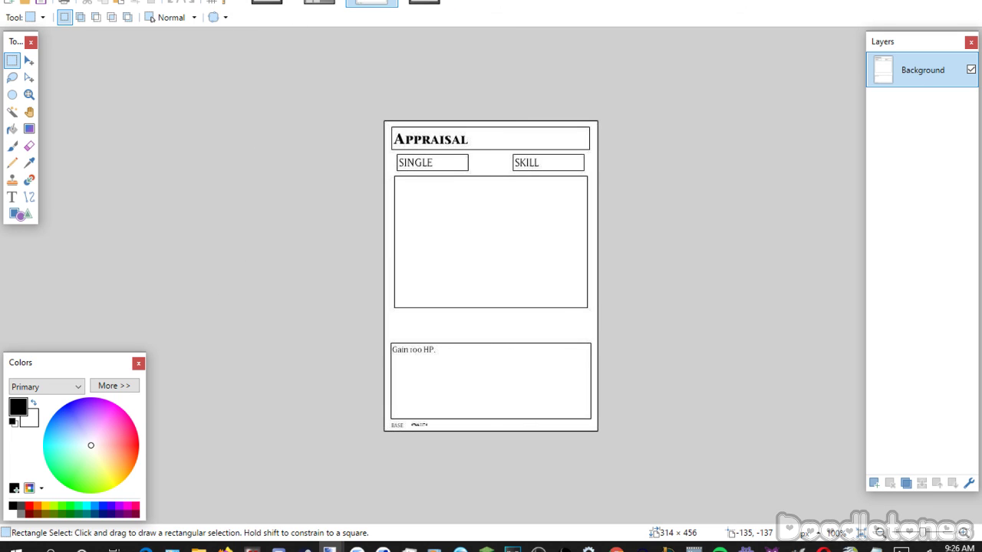
Add a new layer to the blank grey template and set the text font to Yu-Gi-Oh!ITCStoneSerifSmallCaps at size 28.
{"action": "key", "text": "alt+Tab"}
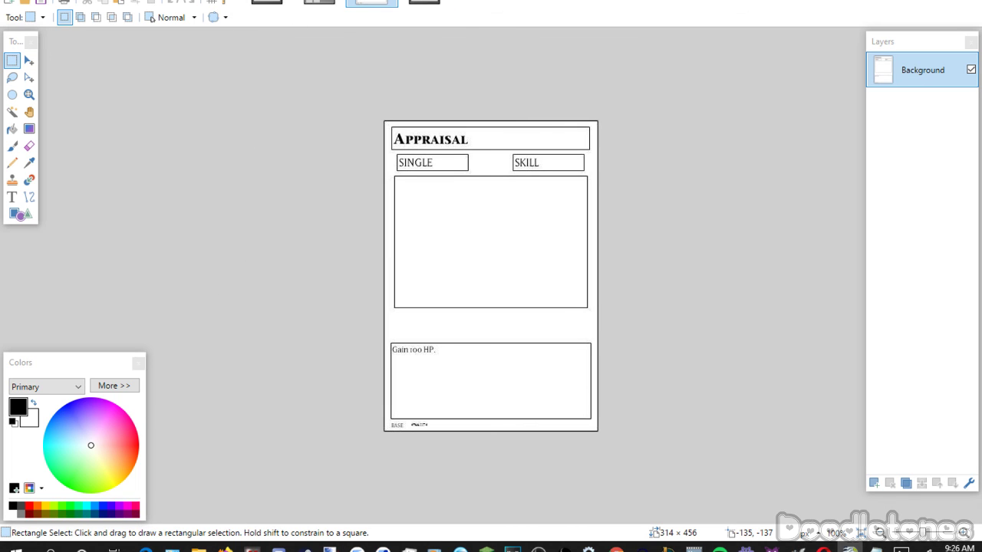
{"action": "left_click", "coordinate": [424, 3]}
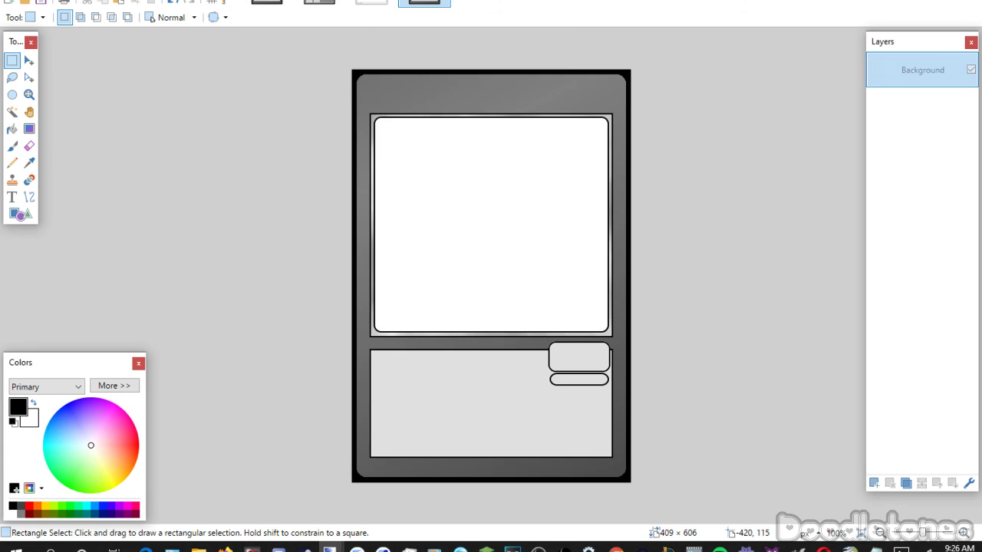
{"action": "left_click", "coordinate": [12, 198]}
{"action": "left_click", "coordinate": [171, 18]}
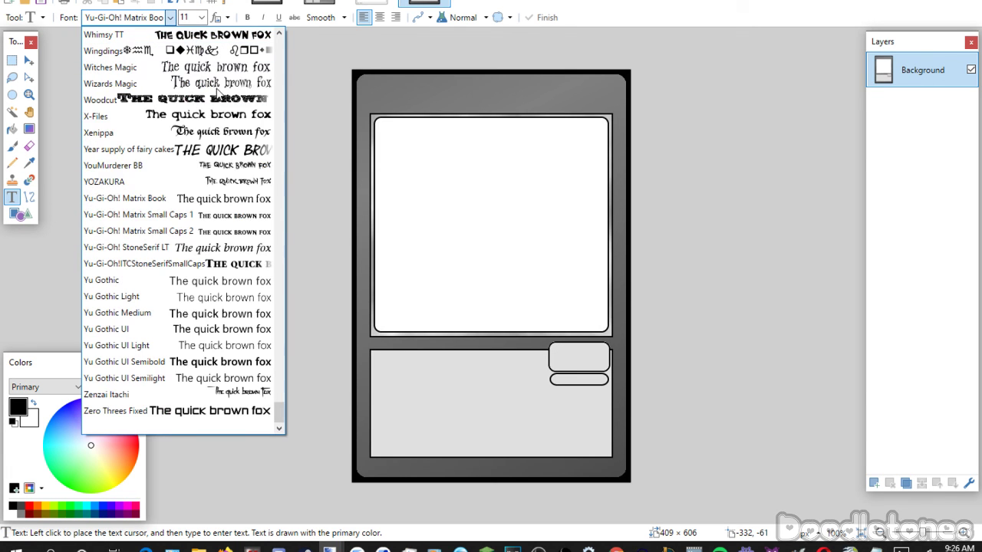
{"action": "left_click", "coordinate": [218, 264]}
{"action": "left_click", "coordinate": [201, 17]}
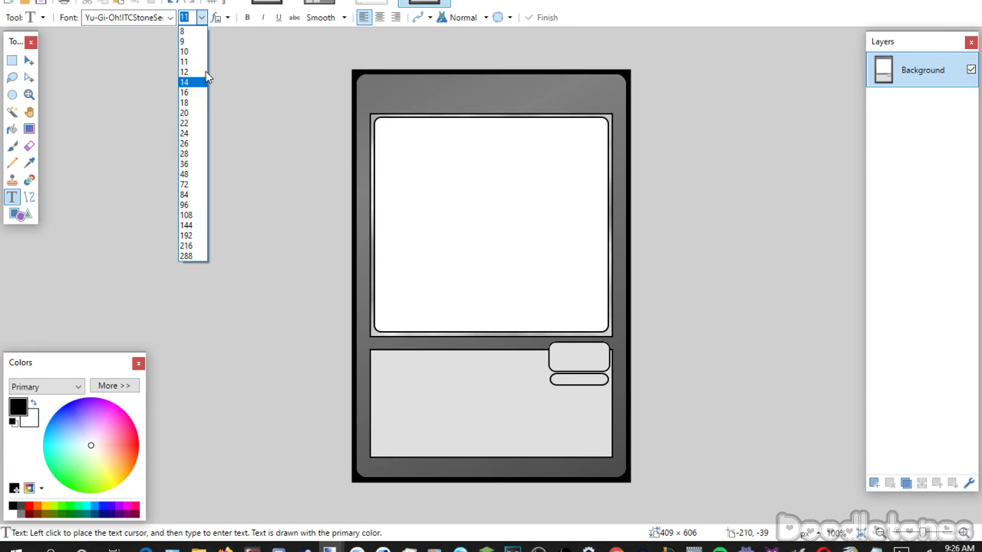
{"action": "left_click", "coordinate": [189, 155]}
{"action": "left_click", "coordinate": [874, 482]}
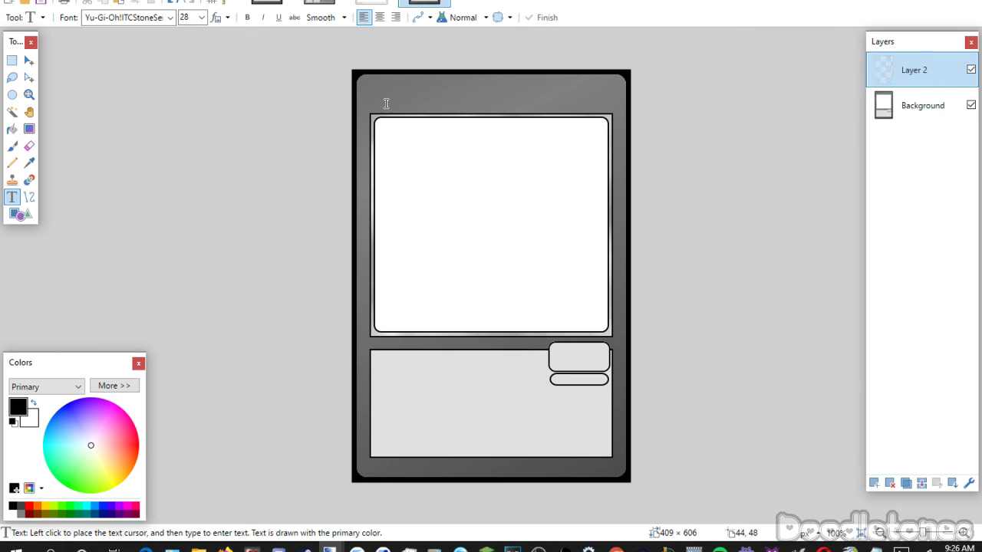
Add the title "Appraisal" at size 26 and centre it in the header strip above the picture frame.
{"action": "left_click", "coordinate": [387, 103]}
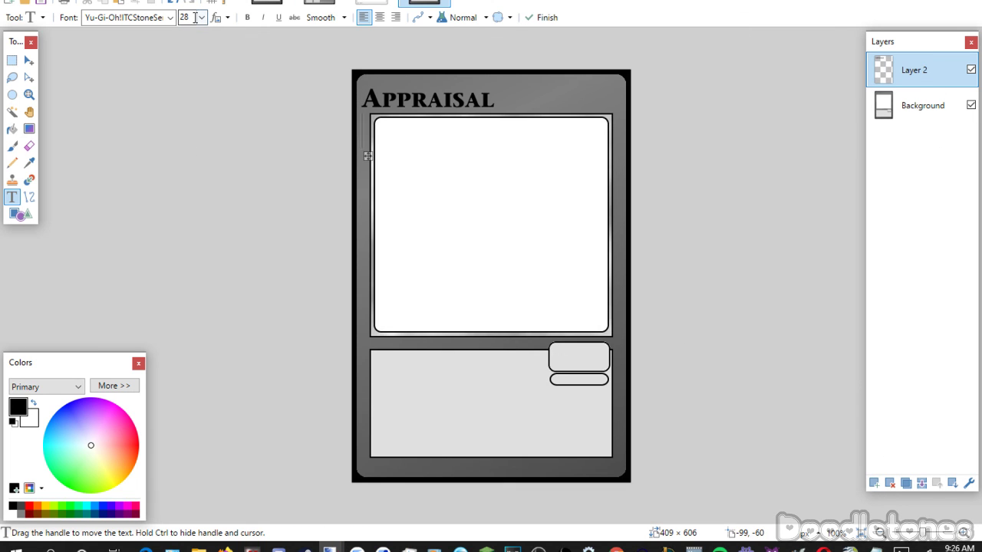
{"action": "scroll", "coordinate": [193, 17], "scroll_direction": "up", "scroll_amount": 1}
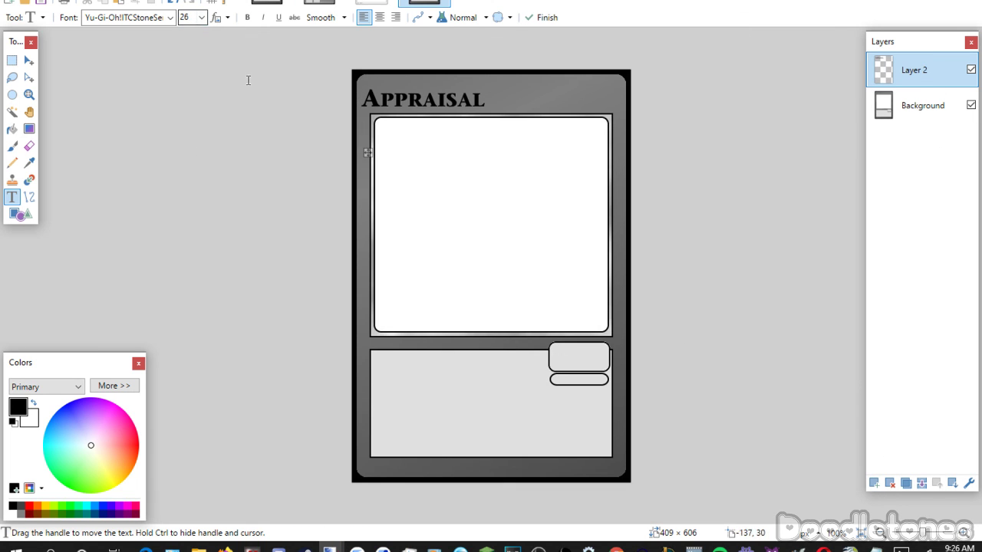
{"action": "left_click_drag", "start_coordinate": [368, 152], "coordinate": [430, 150]}
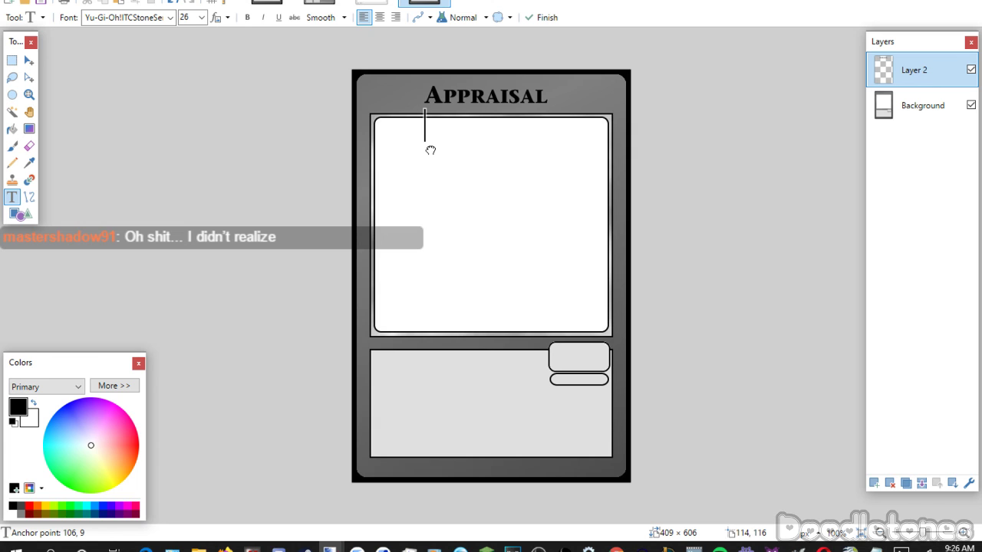
{"action": "left_click_drag", "start_coordinate": [431, 150], "coordinate": [430, 150]}
{"action": "left_click", "coordinate": [11, 60]}
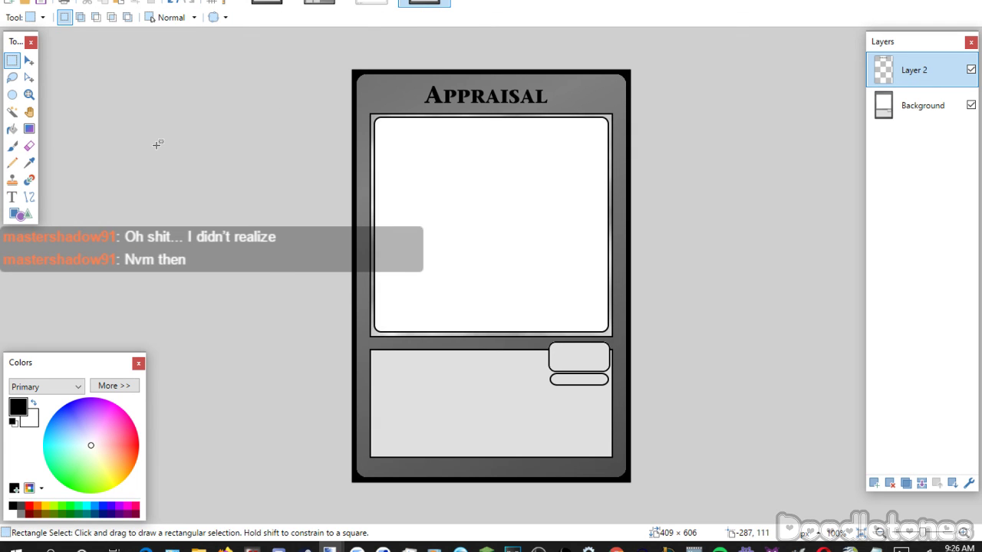
Enter the card type "SKILL" at size 22 in the larger rounded box above the description area.
{"action": "left_click", "coordinate": [11, 198]}
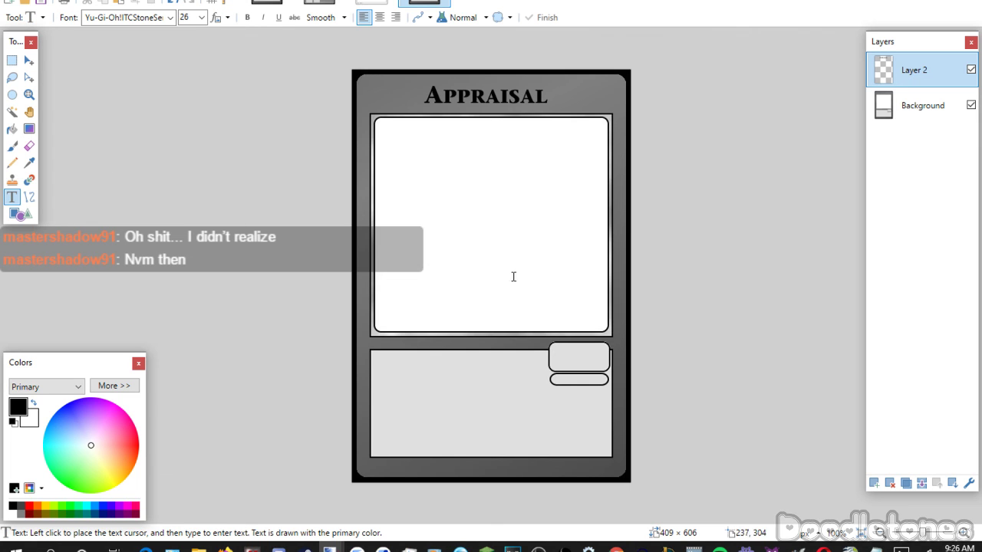
{"action": "left_click", "coordinate": [558, 360]}
{"action": "scroll", "coordinate": [195, 18], "scroll_direction": "up", "scroll_amount": 1}
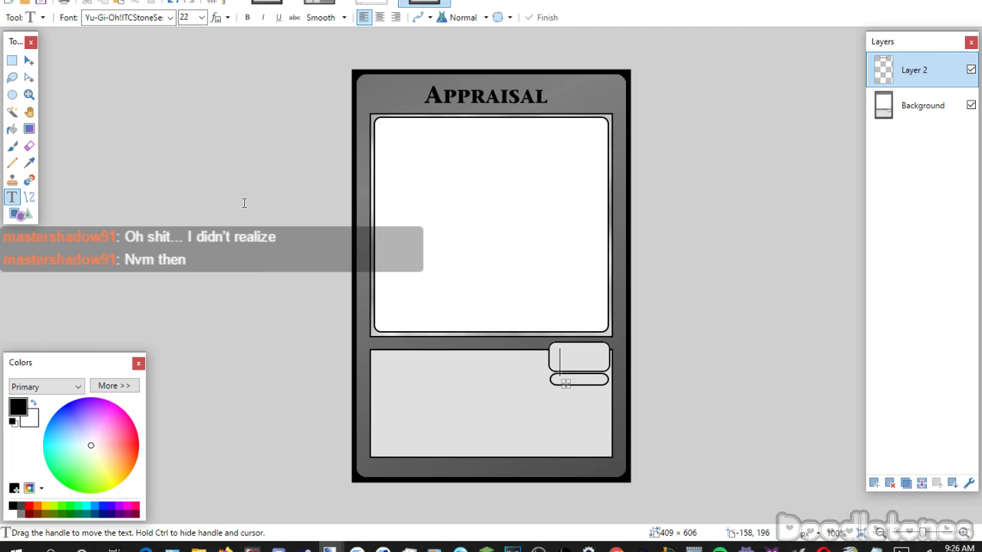
{"action": "type", "text": "SKIL"}
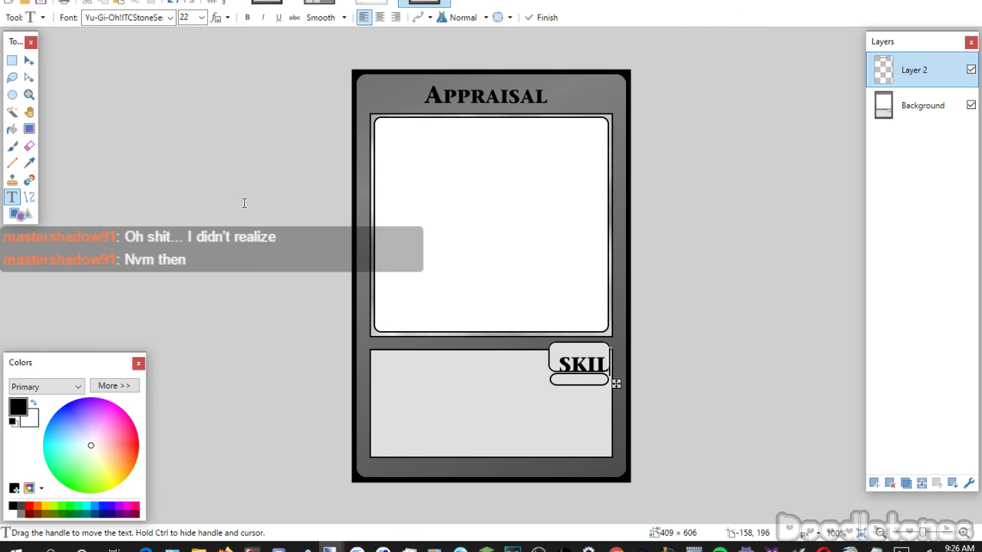
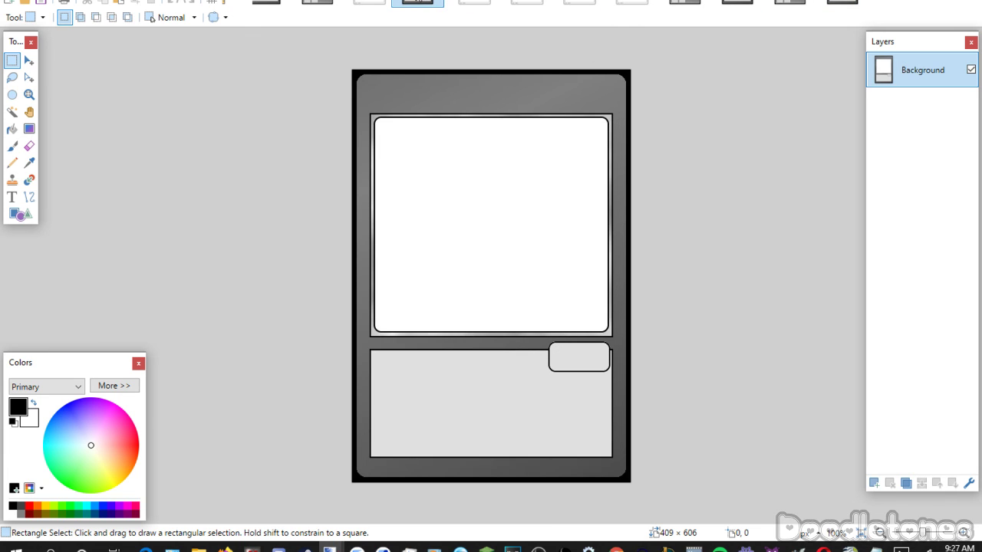
Reorder the open images so each white reference card sits directly beside its matching blank grey template.
{"action": "left_click", "coordinate": [537, 4]}
{"action": "left_click_drag", "start_coordinate": [736, 2], "coordinate": [632, 2]}
{"action": "left_click_drag", "start_coordinate": [789, 3], "coordinate": [737, 2]}
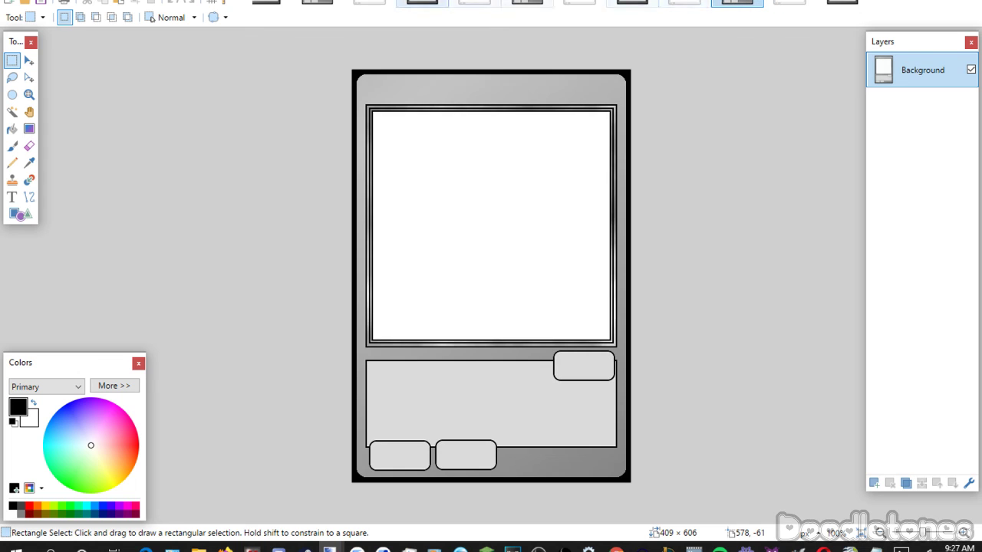
On the dark grey template beside the Training Dummies reference, set the text font to Yu-Gi-Oh!ITCStoneSerifSmallCaps at size 26.
{"action": "left_click", "coordinate": [370, 3]}
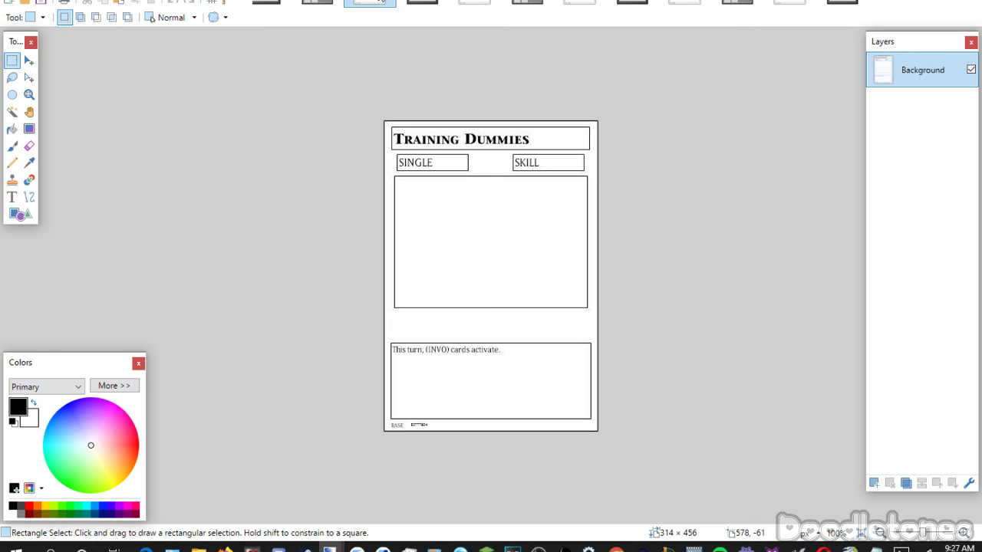
{"action": "left_click", "coordinate": [422, 3]}
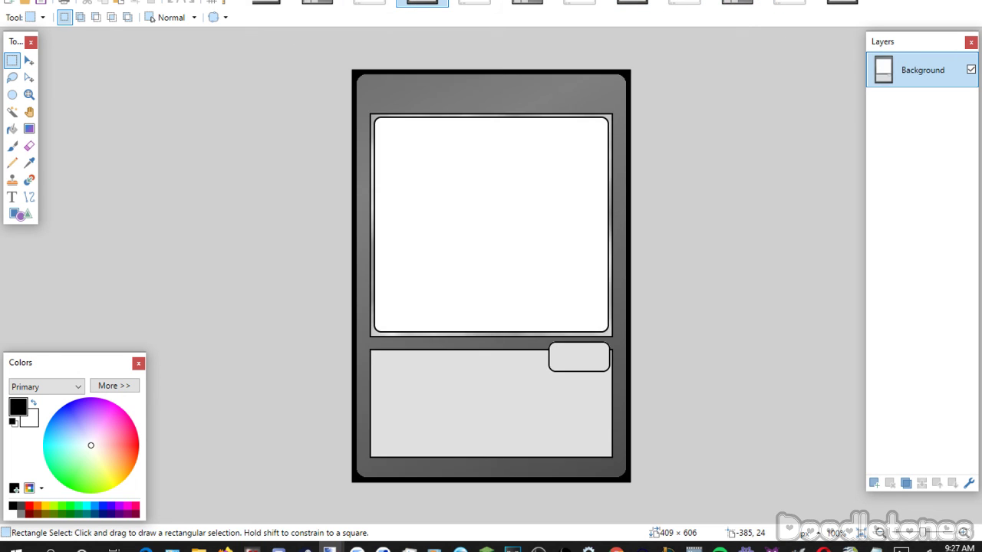
{"action": "left_click", "coordinate": [850, 549]}
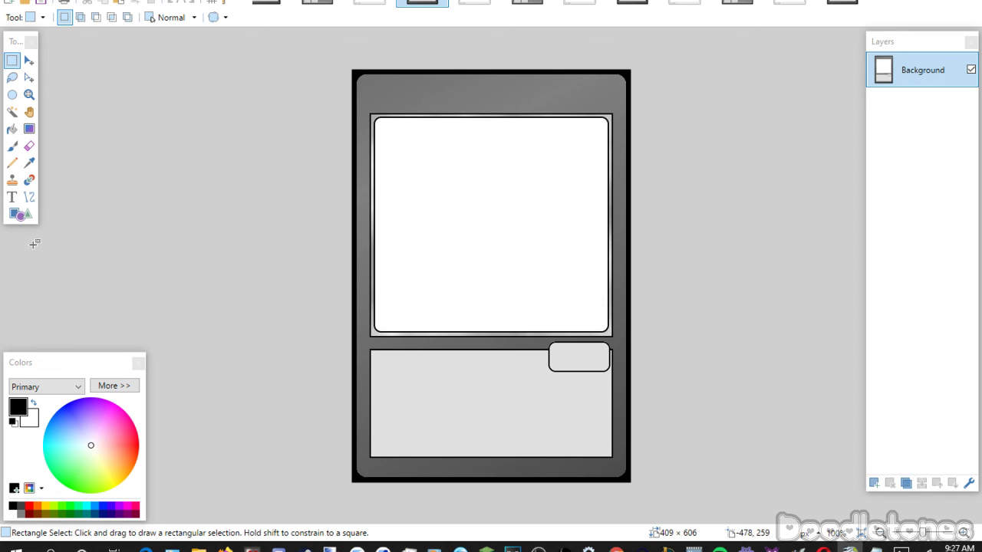
{"action": "left_click", "coordinate": [12, 197]}
{"action": "left_click", "coordinate": [438, 95]}
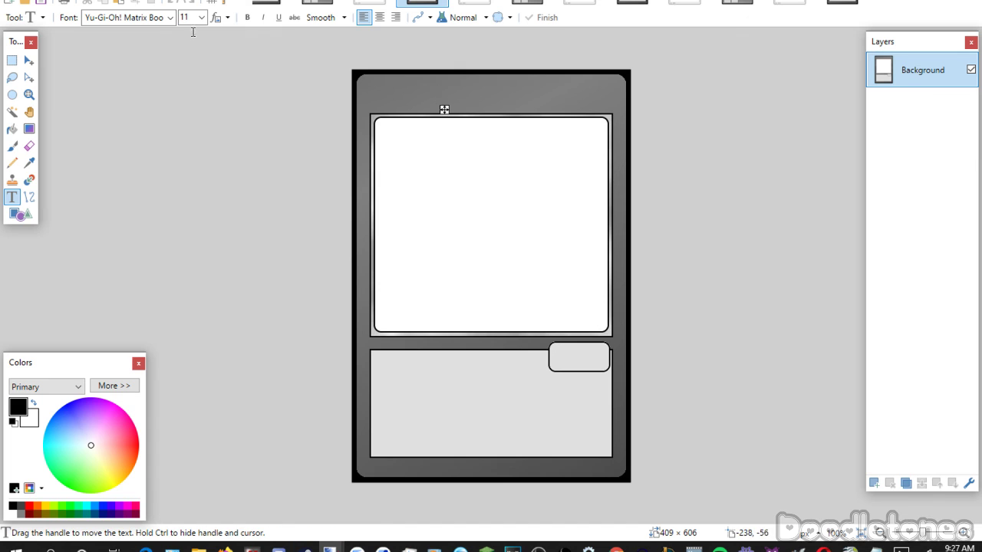
{"action": "left_click", "coordinate": [169, 17]}
{"action": "left_click", "coordinate": [218, 261]}
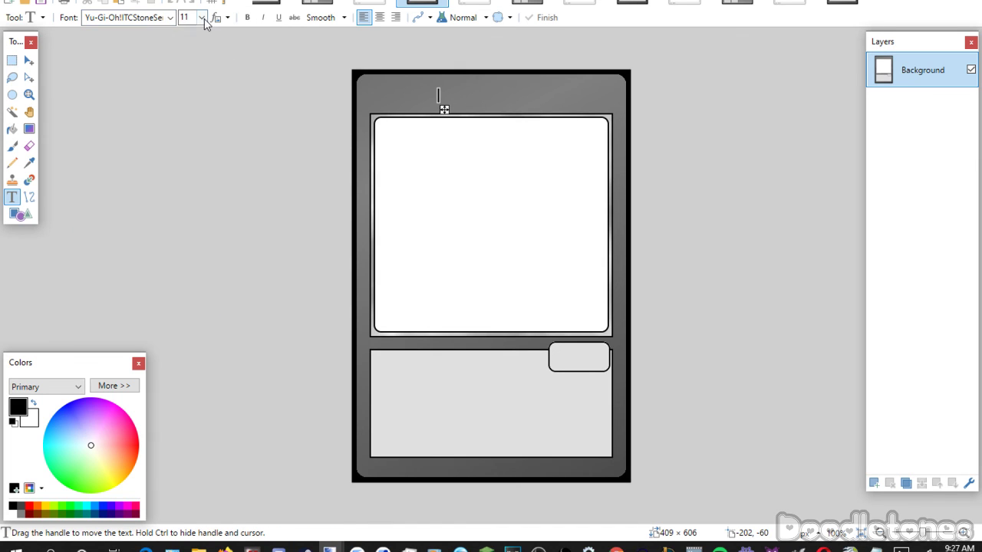
{"action": "left_click", "coordinate": [202, 17]}
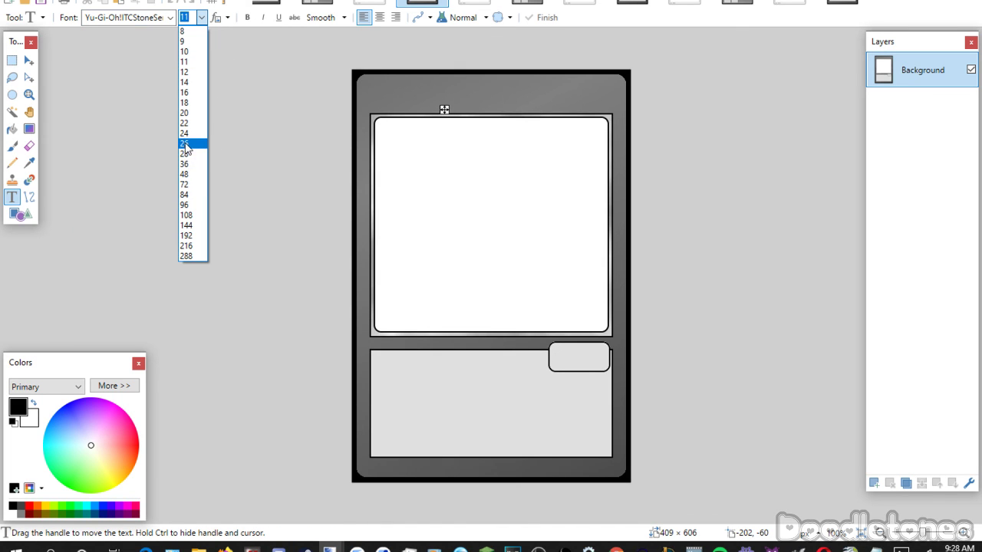
{"action": "left_click", "coordinate": [192, 143]}
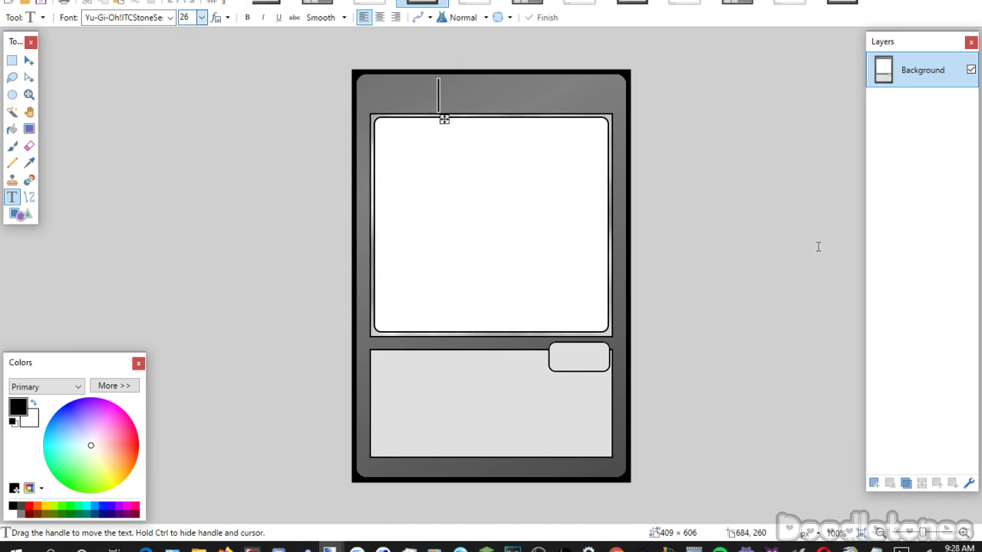
Add a new layer and place the title "Training Dummies" in the header strip above the picture frame.
{"action": "left_click", "coordinate": [874, 483]}
{"action": "left_click", "coordinate": [395, 98]}
{"action": "type", "text": "Training Dummies"}
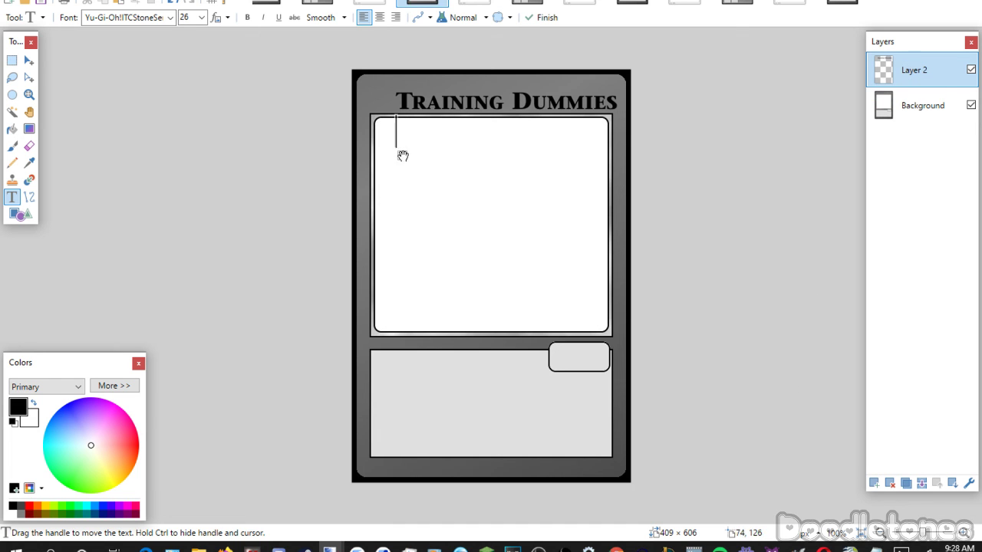
{"action": "left_click_drag", "start_coordinate": [402, 156], "coordinate": [384, 150]}
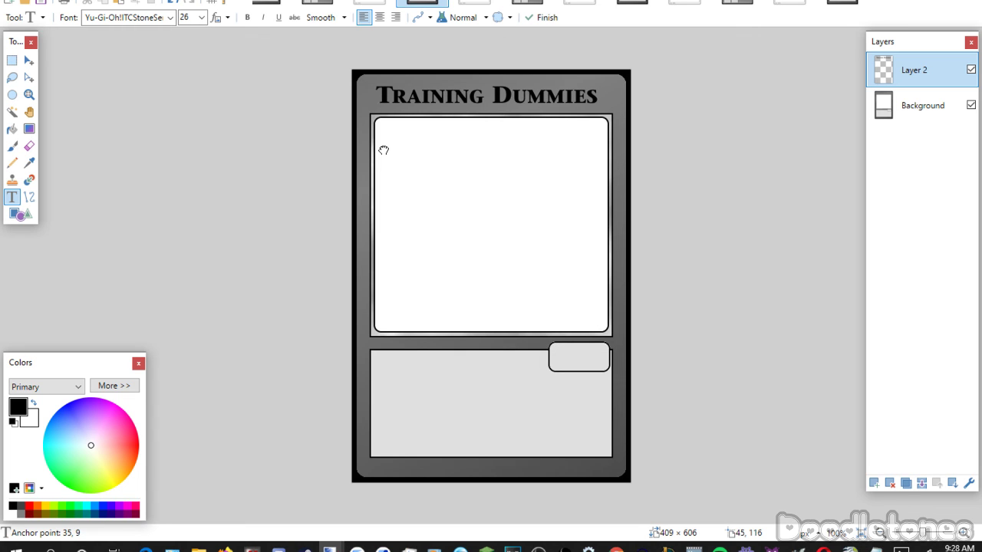
{"action": "left_click", "coordinate": [459, 230]}
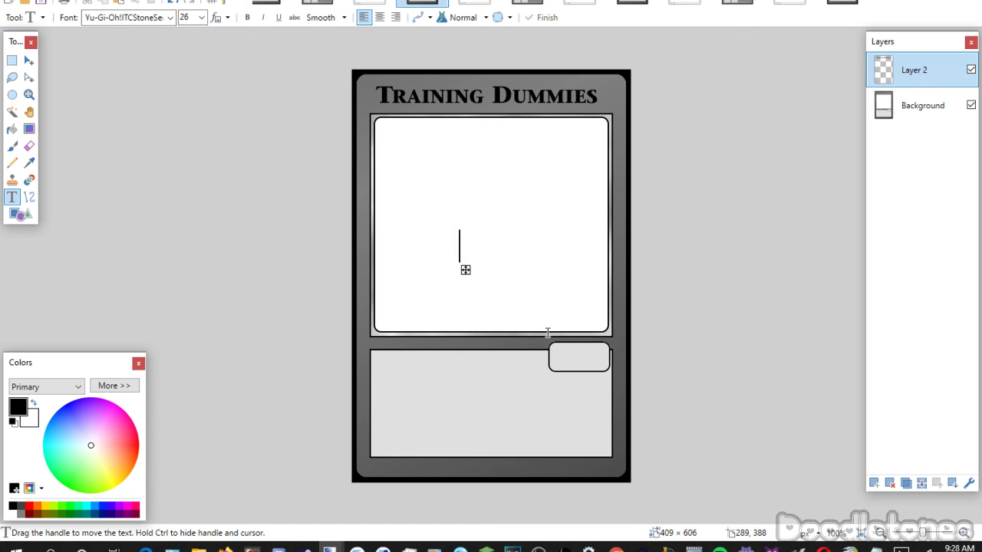
Copy the dark template with the small pill box below the type box onto the Training Dummies background and the other dark templates.
{"action": "left_click", "coordinate": [266, 2]}
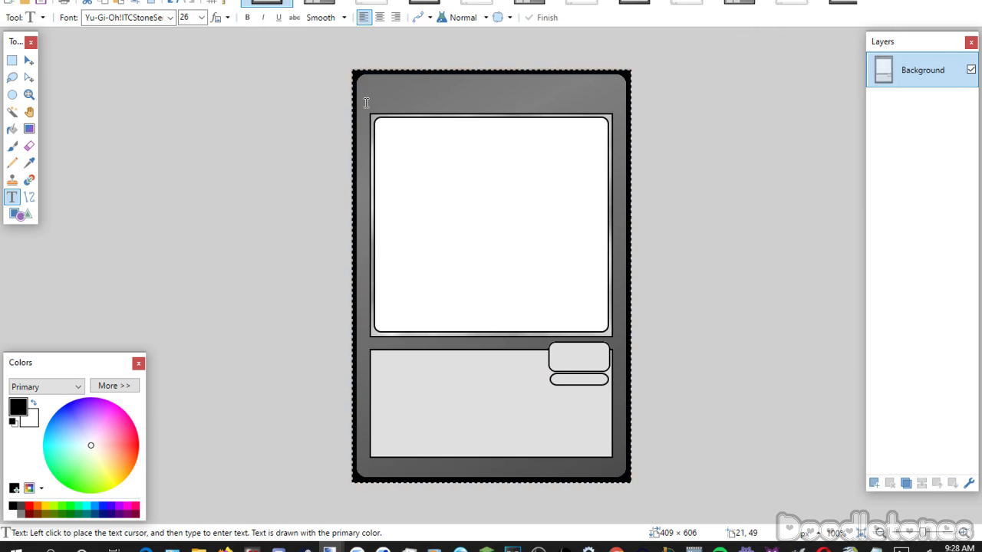
{"action": "left_click", "coordinate": [424, 2]}
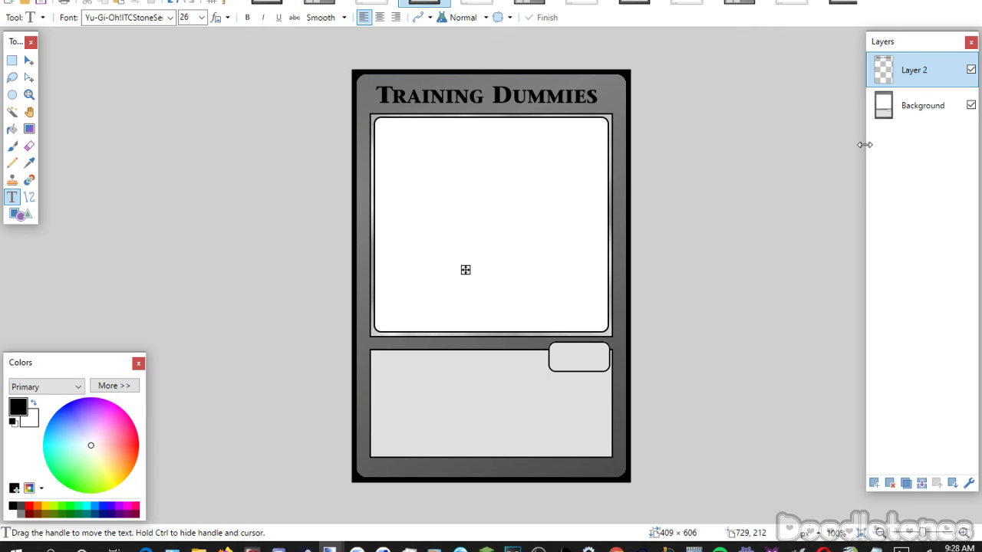
{"action": "left_click", "coordinate": [639, 8]}
{"action": "left_click", "coordinate": [839, 3]}
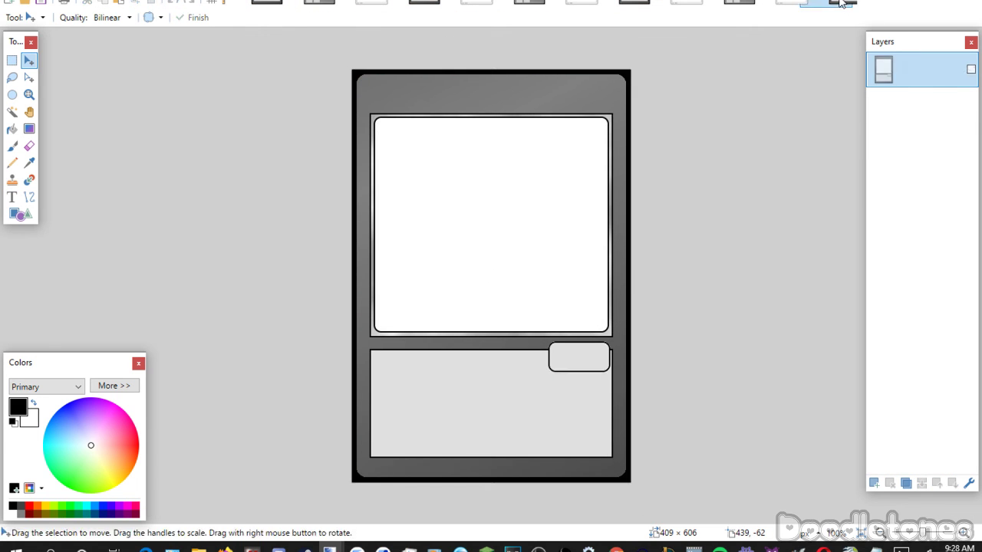
Copy the light grey template with the small pill box below the type box onto the other light templates.
{"action": "left_click", "coordinate": [381, 3]}
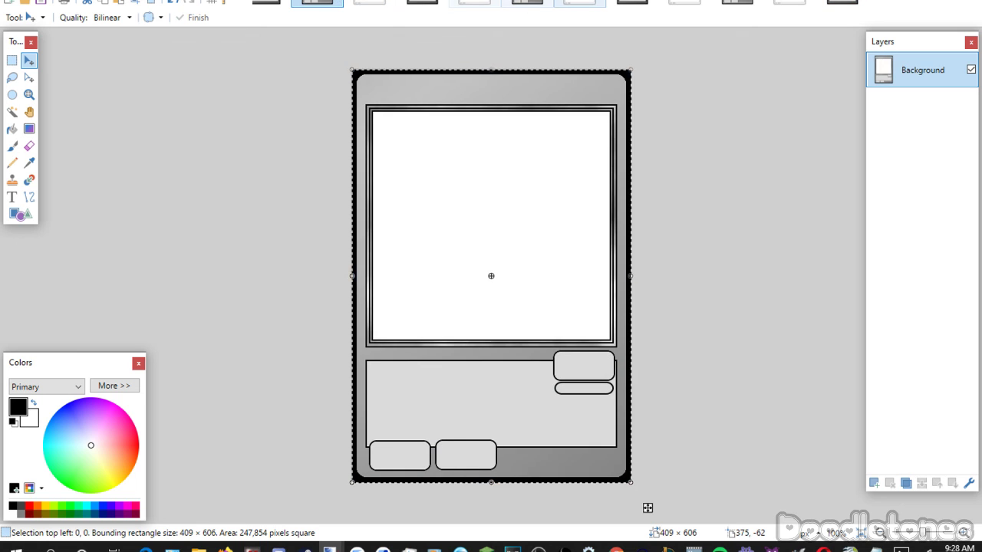
{"action": "left_click", "coordinate": [537, 3]}
{"action": "left_click", "coordinate": [735, 3]}
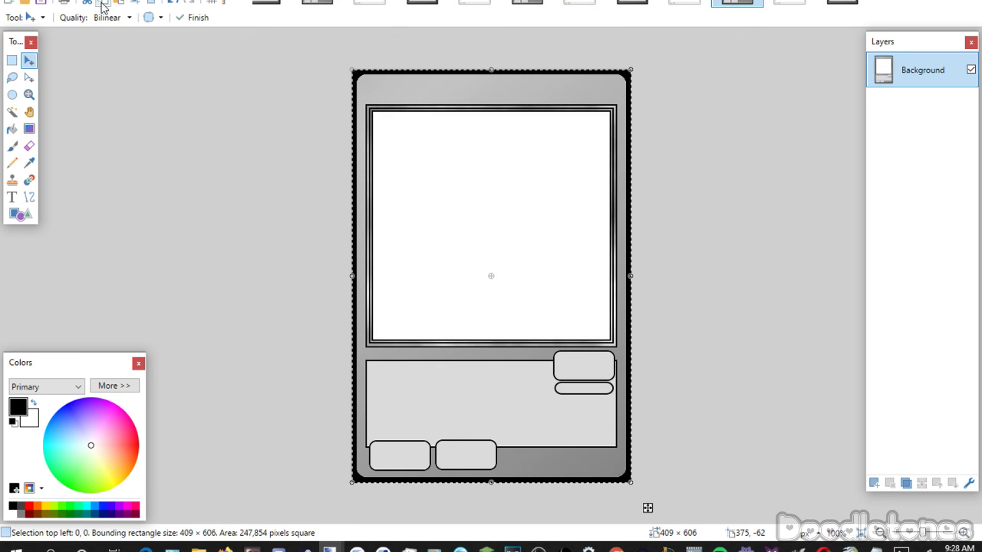
{"action": "left_click", "coordinate": [13, 60]}
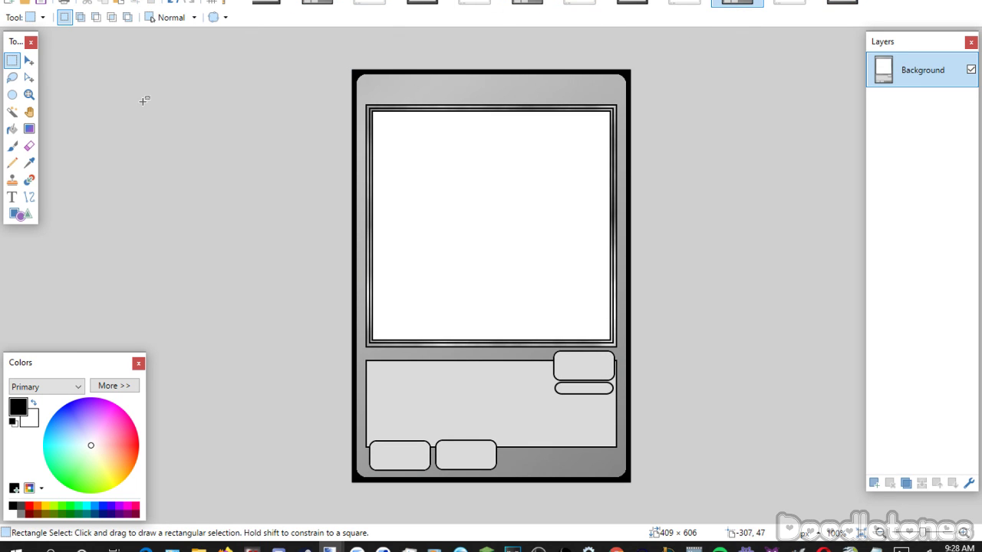
On the Training Dummies card's Background layer, enter the card type "SKIL" at size 22 in the larger rounded box.
{"action": "left_click", "coordinate": [413, 3]}
{"action": "left_click", "coordinate": [727, 149]}
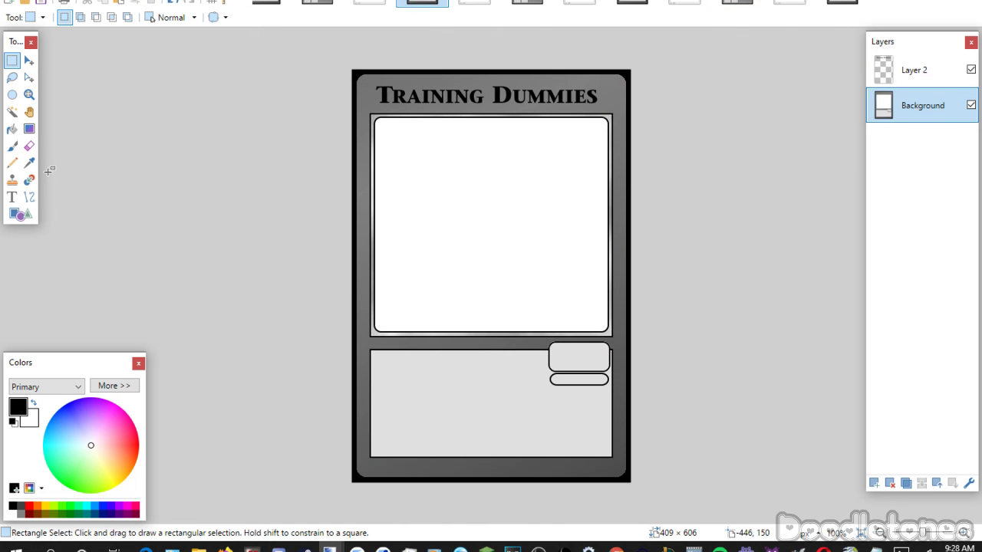
{"action": "left_click", "coordinate": [13, 198]}
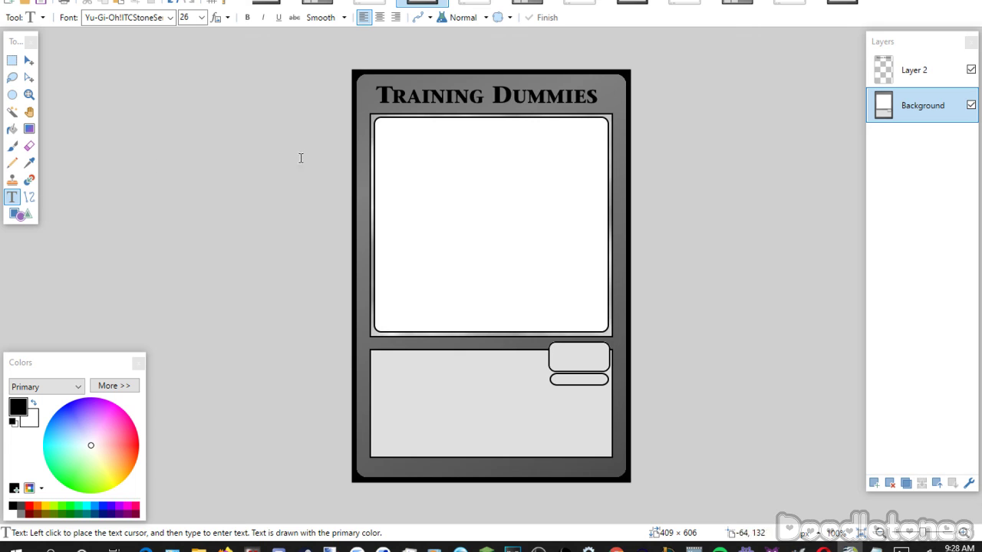
{"action": "left_click", "coordinate": [537, 353]}
{"action": "scroll", "coordinate": [201, 16], "scroll_direction": "down", "scroll_amount": 1}
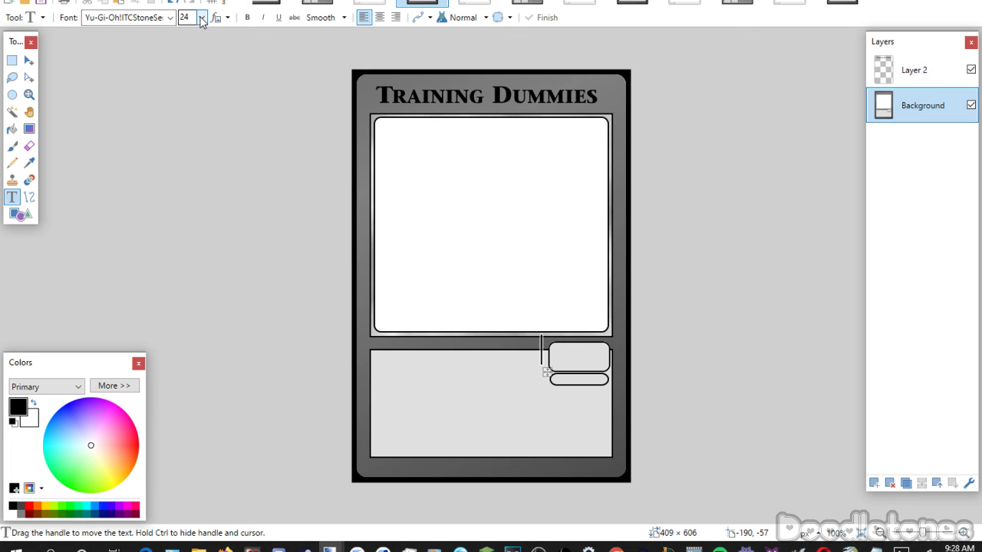
{"action": "type", "text": "SKIL"}
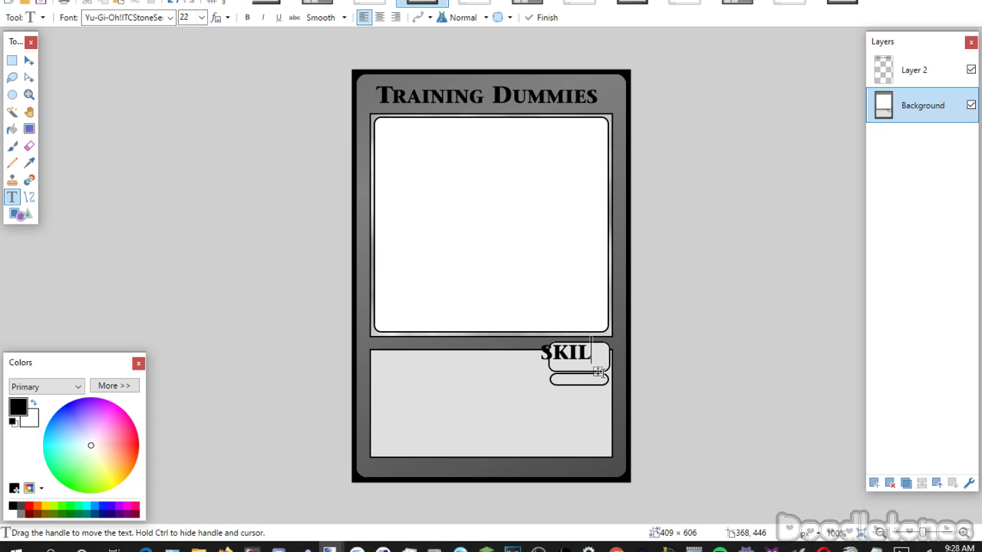
{"action": "left_click_drag", "start_coordinate": [598, 372], "coordinate": [613, 381]}
{"action": "left_click", "coordinate": [477, 393]}
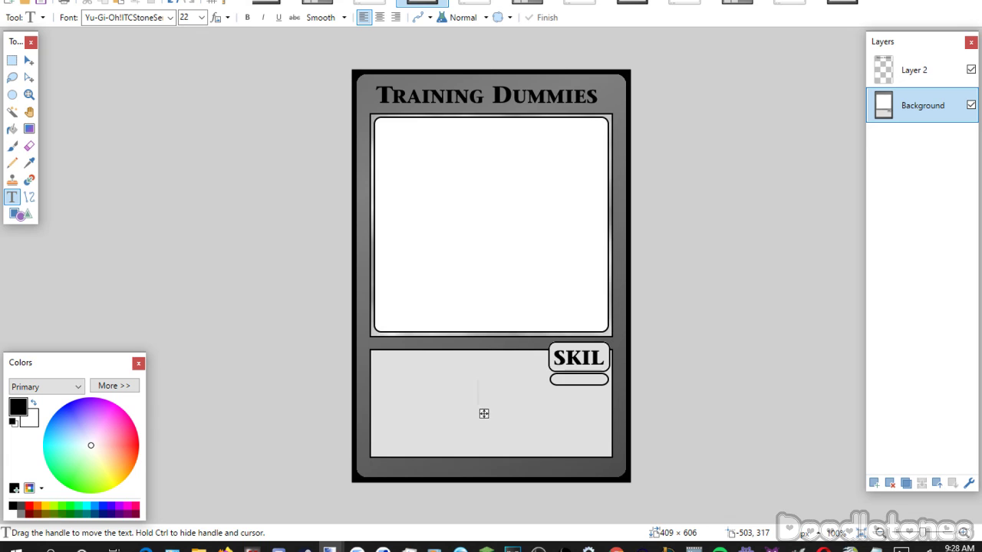
Add the subtype "Singular" at size 11 inside the small pill box below the card type.
{"action": "key", "text": "alt+Tab"}
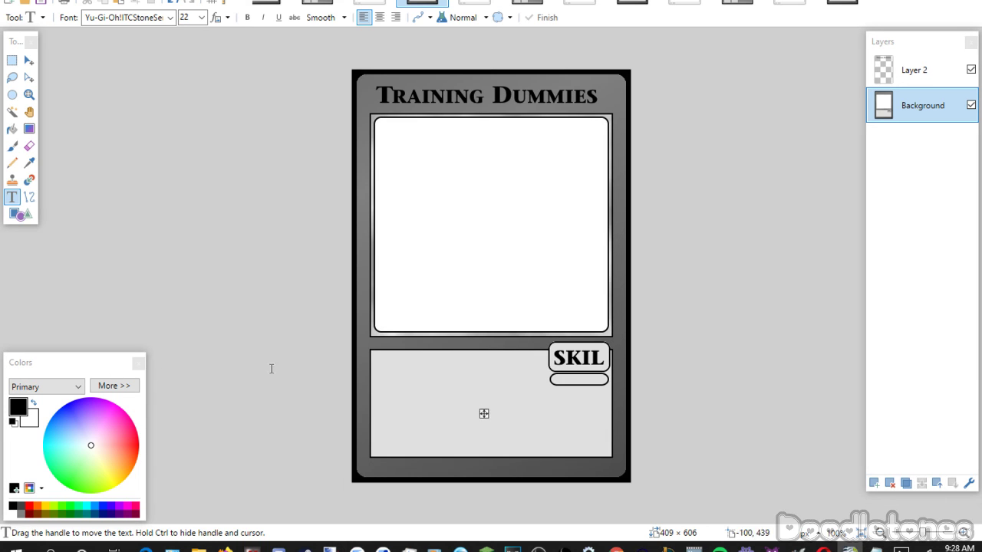
{"action": "left_click", "coordinate": [465, 375]}
{"action": "scroll", "coordinate": [202, 18], "scroll_direction": "up", "scroll_amount": 3}
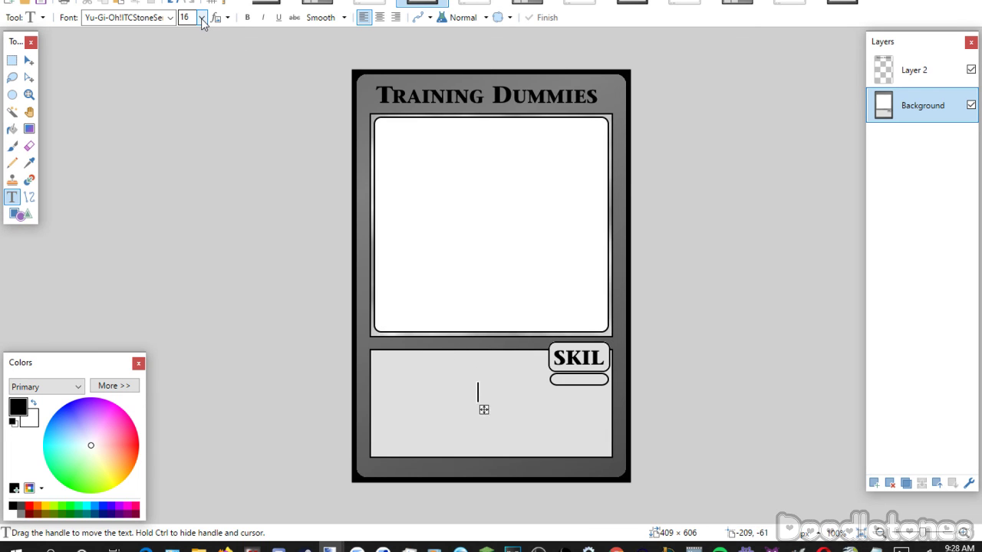
{"action": "scroll", "coordinate": [202, 23], "scroll_direction": "up", "scroll_amount": 1}
{"action": "type", "text": "Singular"}
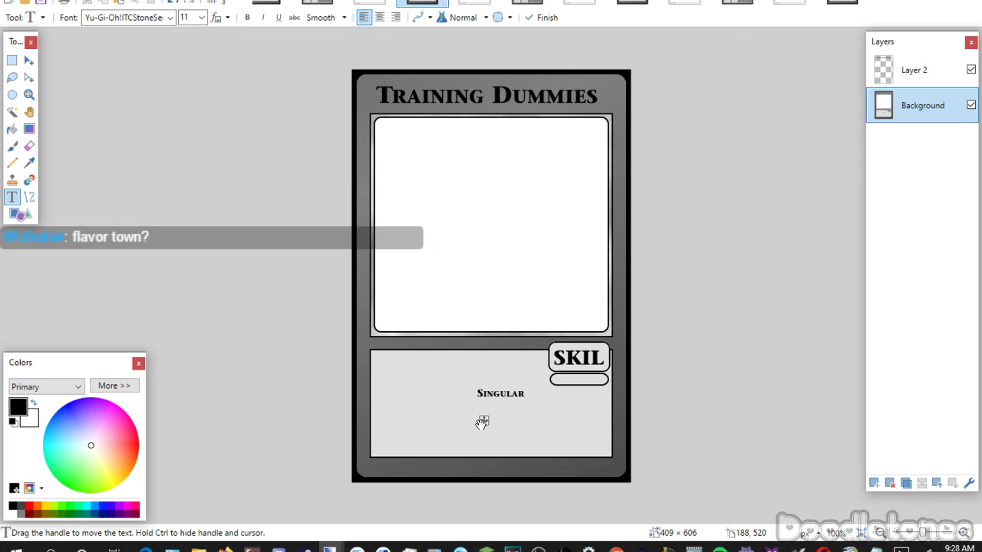
{"action": "left_click_drag", "start_coordinate": [482, 421], "coordinate": [560, 411]}
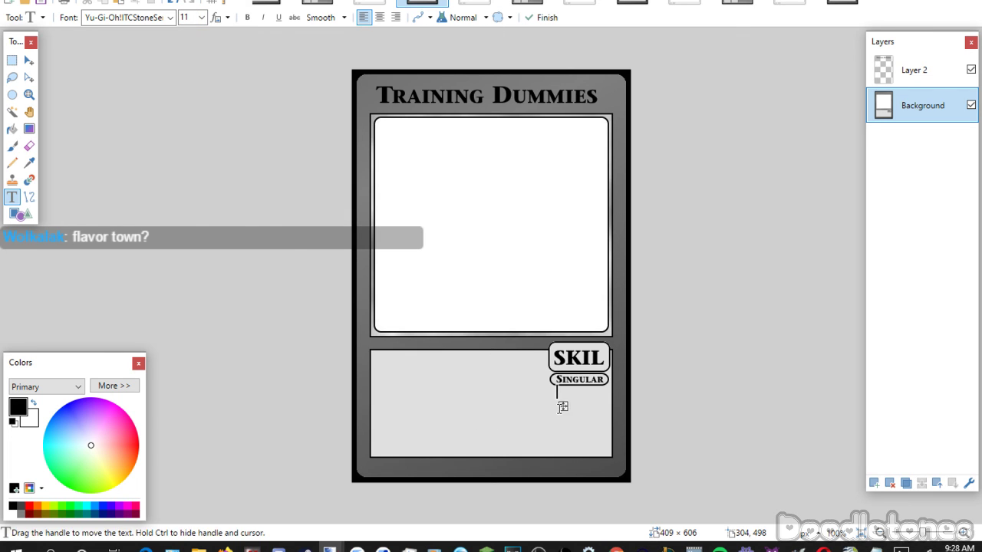
{"action": "left_click", "coordinate": [442, 368]}
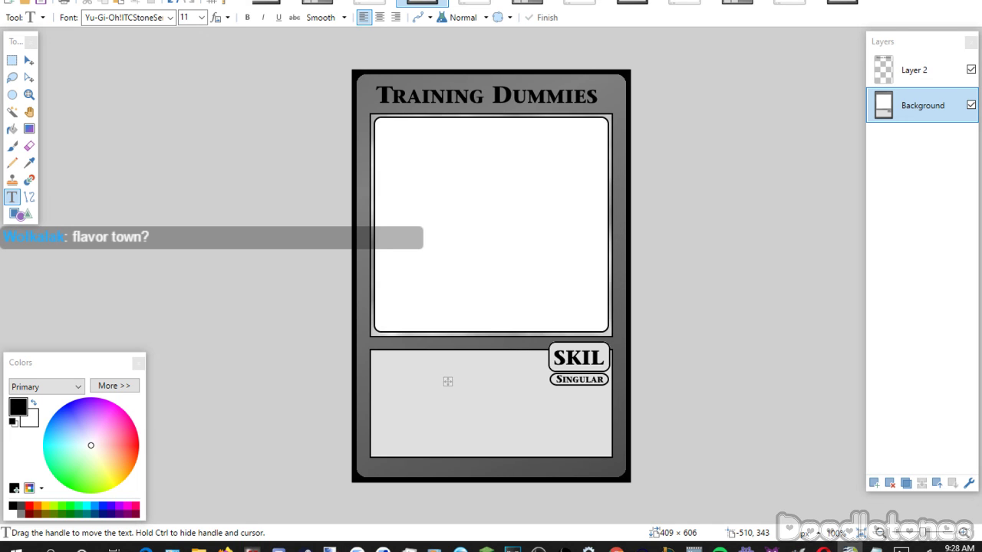
Add "This turn, (INVO) cards activate." in Yu-Gi-Oh! Matrix Book at size 11, starting at the description area's upper-left corner.
{"action": "left_click", "coordinate": [374, 360]}
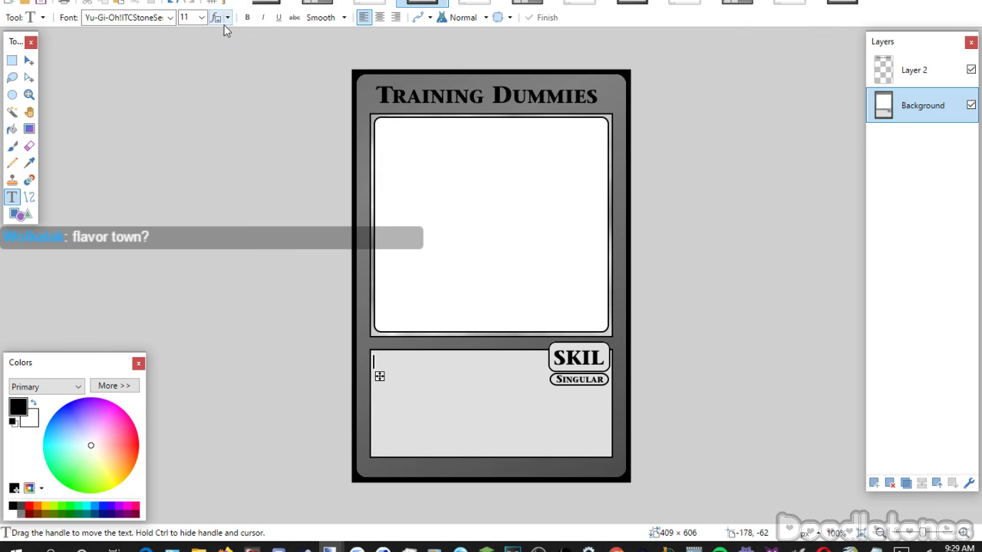
{"action": "left_click", "coordinate": [169, 16]}
{"action": "left_click", "coordinate": [154, 197]}
{"action": "type", "text": "This turn, (INVO) cards activate."}
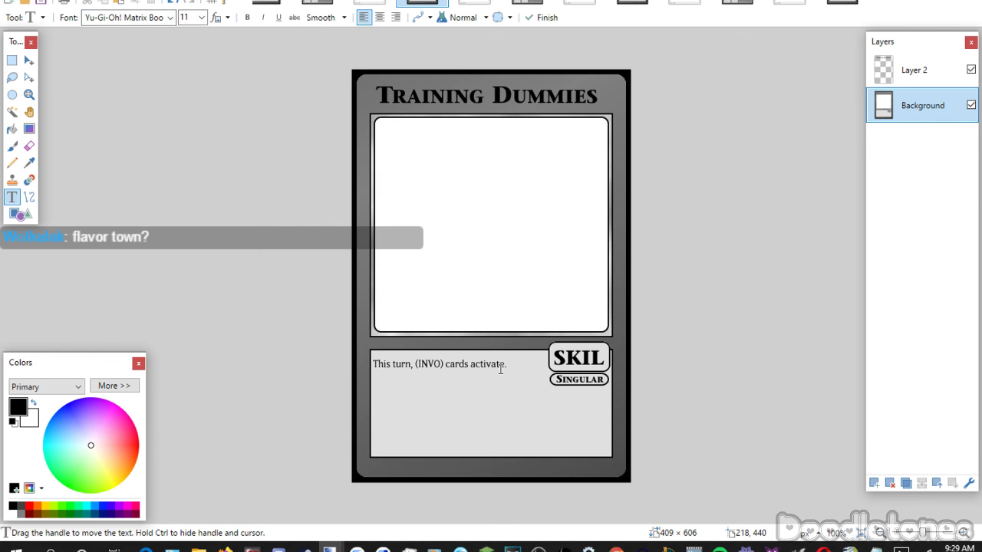
{"action": "key", "text": "Return"}
{"action": "left_click_drag", "start_coordinate": [381, 390], "coordinate": [383, 391]}
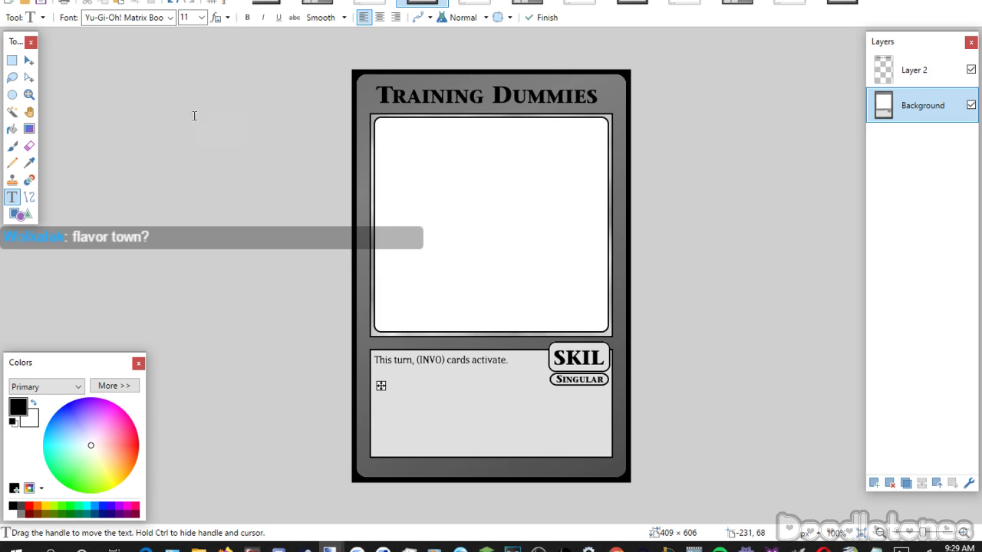
Merge the title layer down into the background, then save and close the Training Dummies card.
{"action": "left_click", "coordinate": [12, 59]}
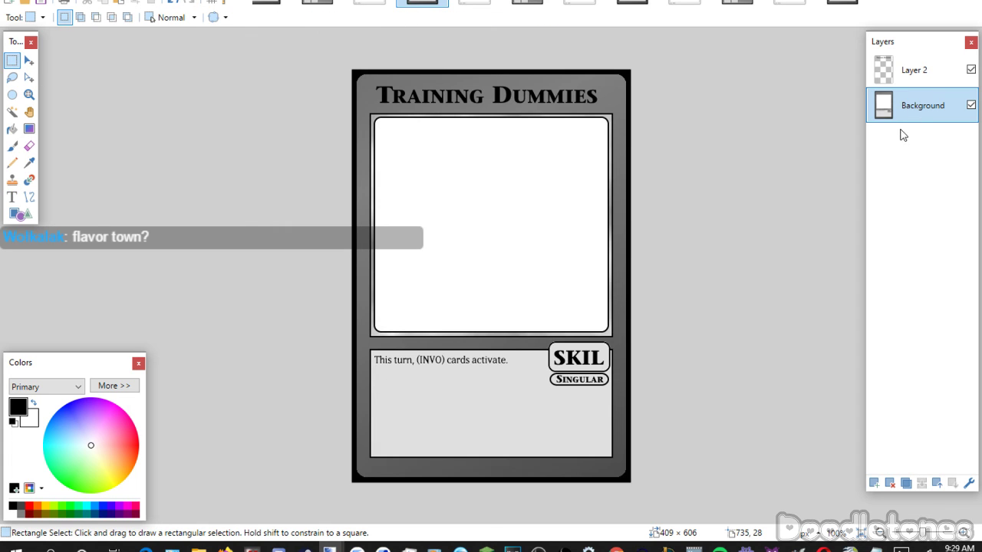
{"action": "left_click", "coordinate": [899, 81]}
{"action": "left_click", "coordinate": [922, 483]}
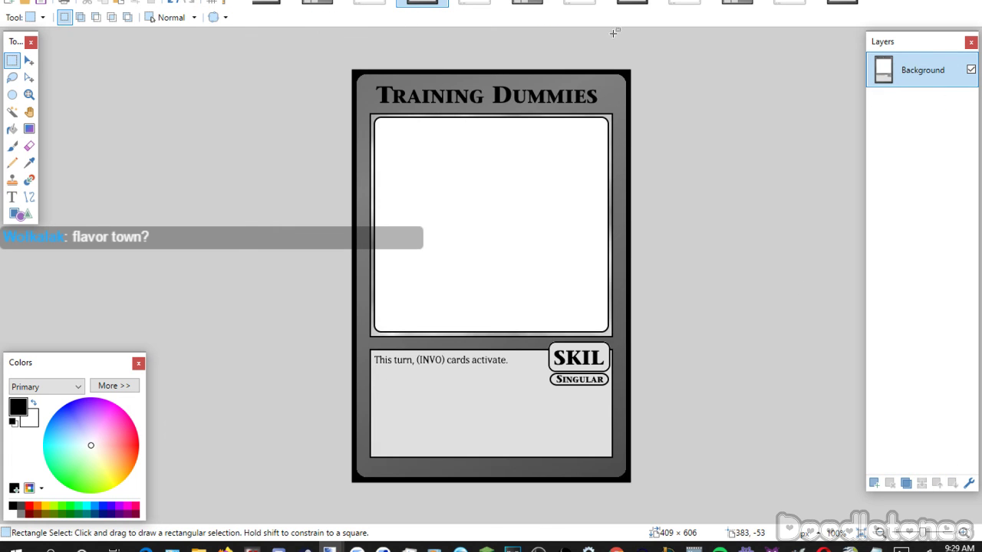
{"action": "key", "text": "ctrl+w"}
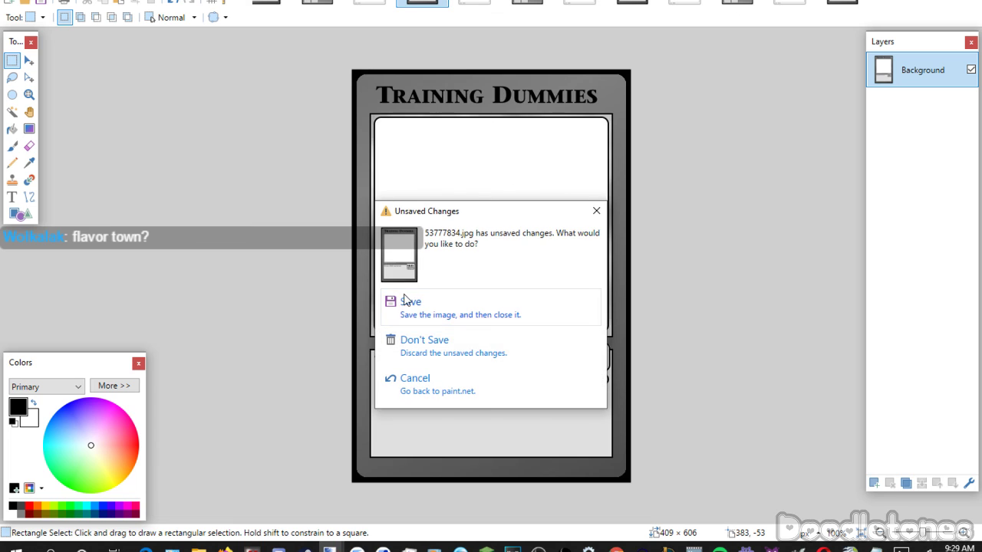
{"action": "left_click", "coordinate": [406, 298]}
{"action": "left_click", "coordinate": [516, 437]}
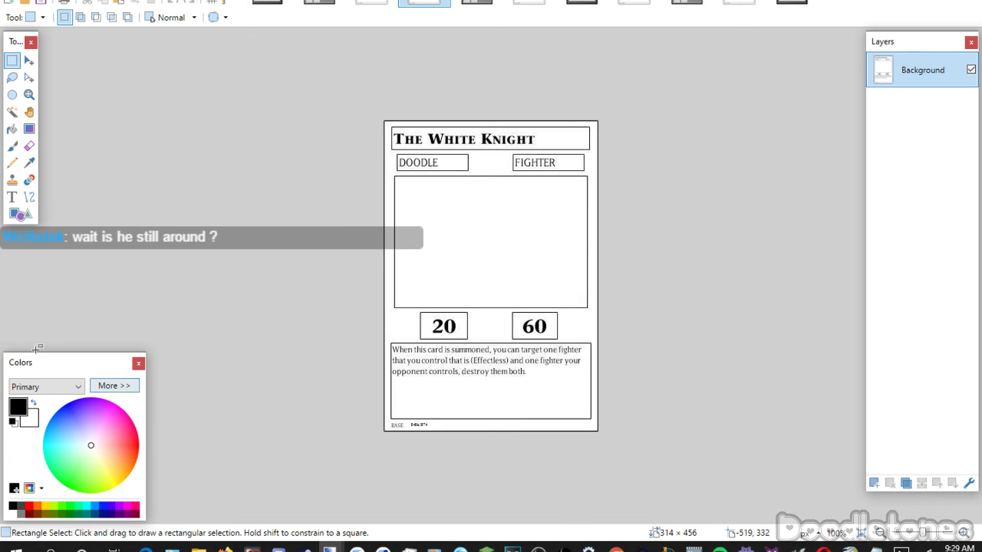
{"action": "left_click", "coordinate": [1, 294]}
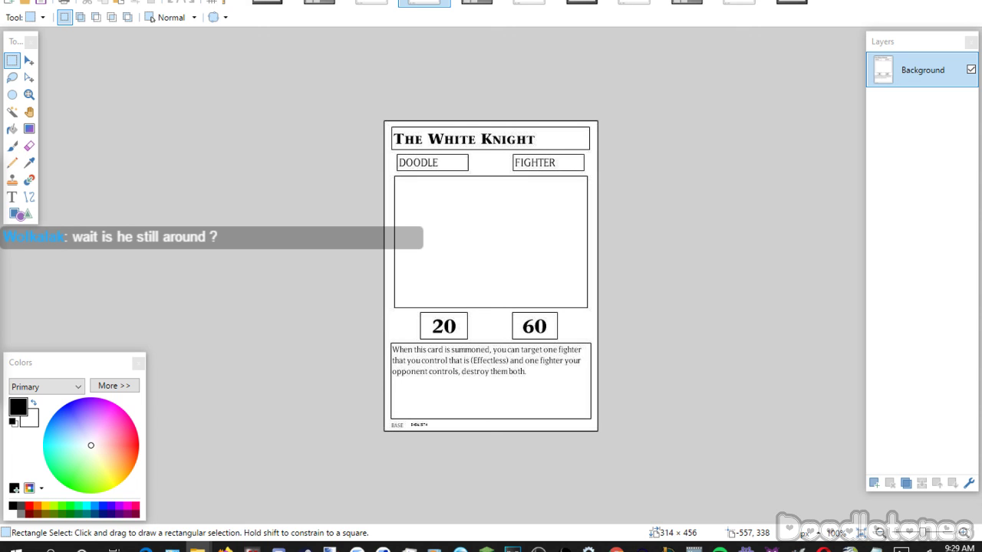
On a new layer of the blank grey template, add the title "The White Knight" in Yu-Gi-Oh!ITCStoneSerifSmallCaps at size 26, centred above the artwork frame.
{"action": "left_click", "coordinate": [390, 2]}
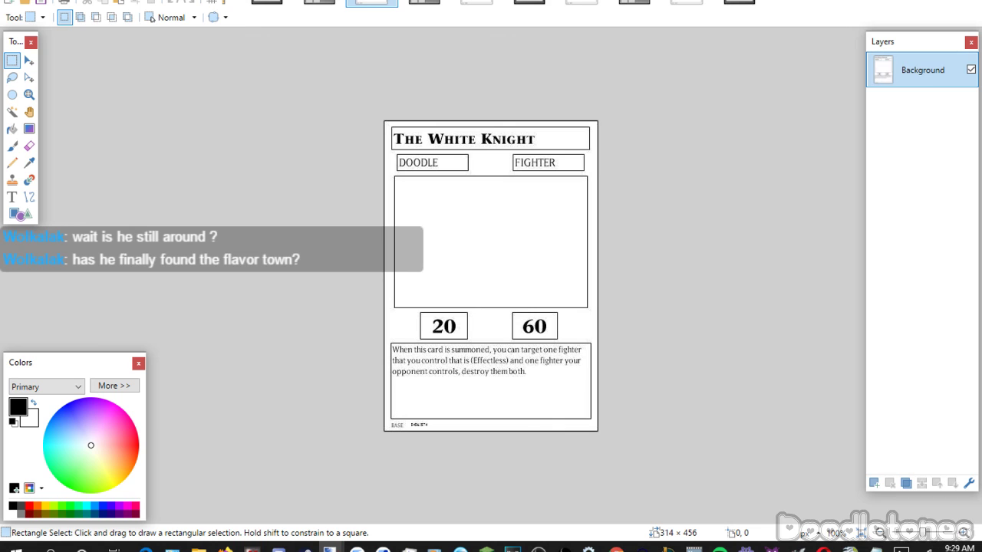
{"action": "left_click", "coordinate": [423, 3]}
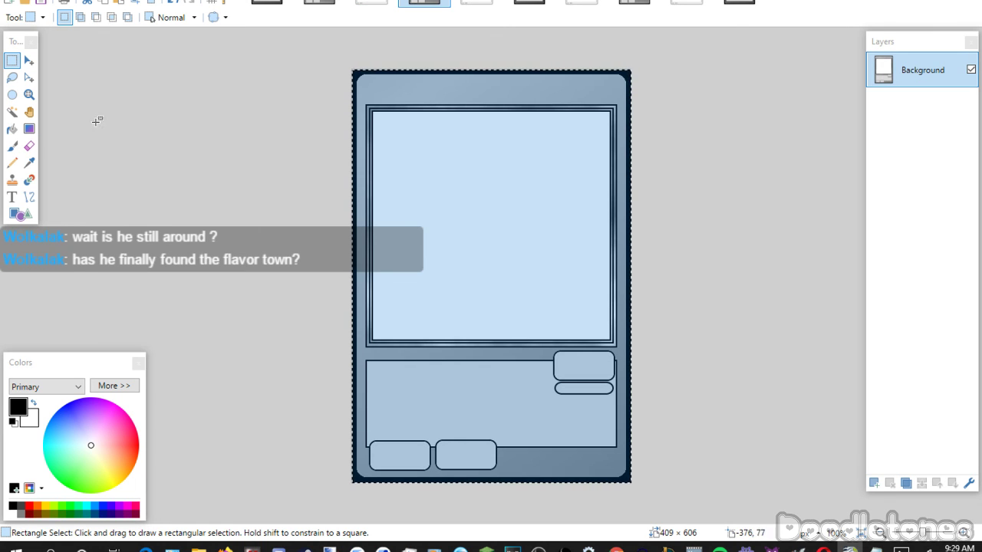
{"action": "left_click", "coordinate": [12, 197]}
{"action": "left_click", "coordinate": [407, 94]}
{"action": "left_click", "coordinate": [171, 21]}
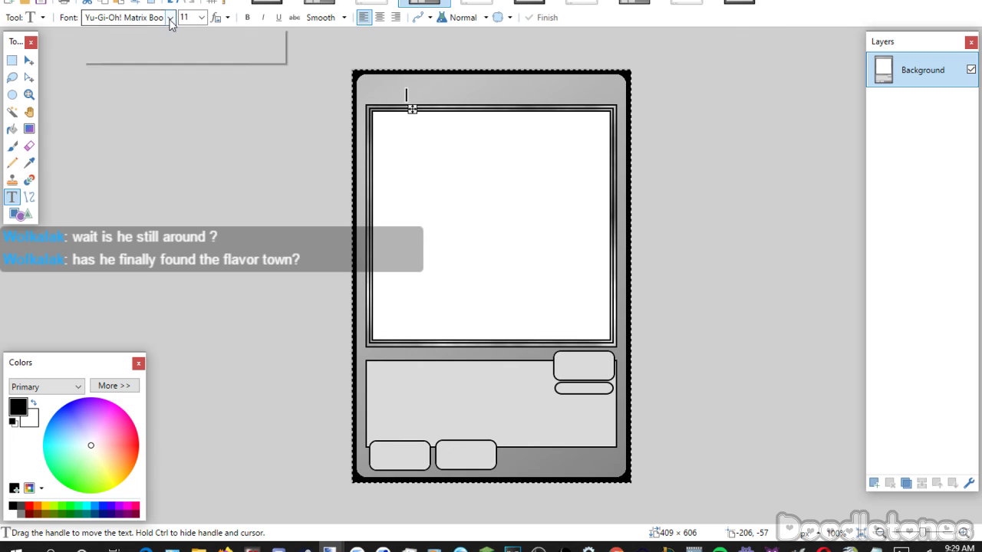
{"action": "left_click", "coordinate": [145, 253]}
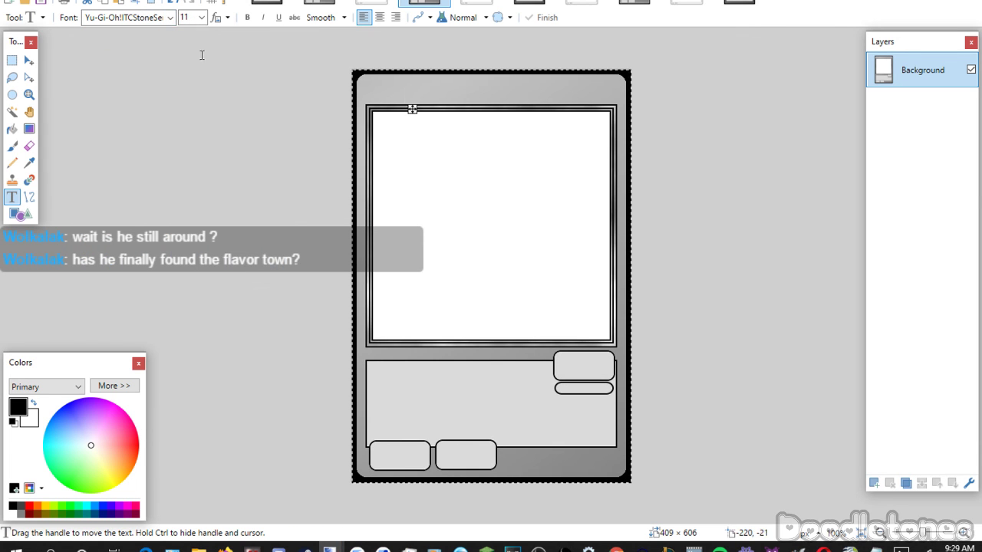
{"action": "left_click", "coordinate": [202, 17]}
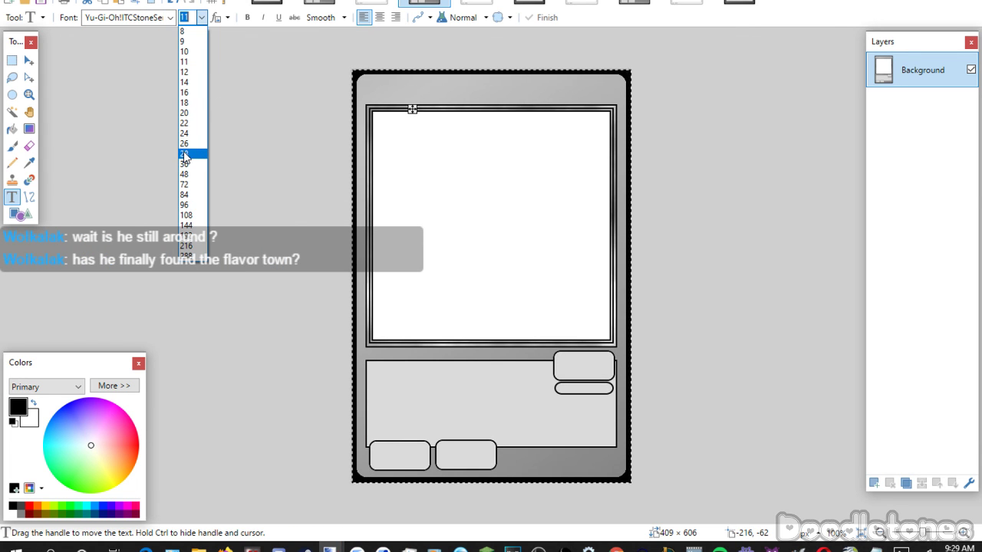
{"action": "left_click", "coordinate": [185, 143]}
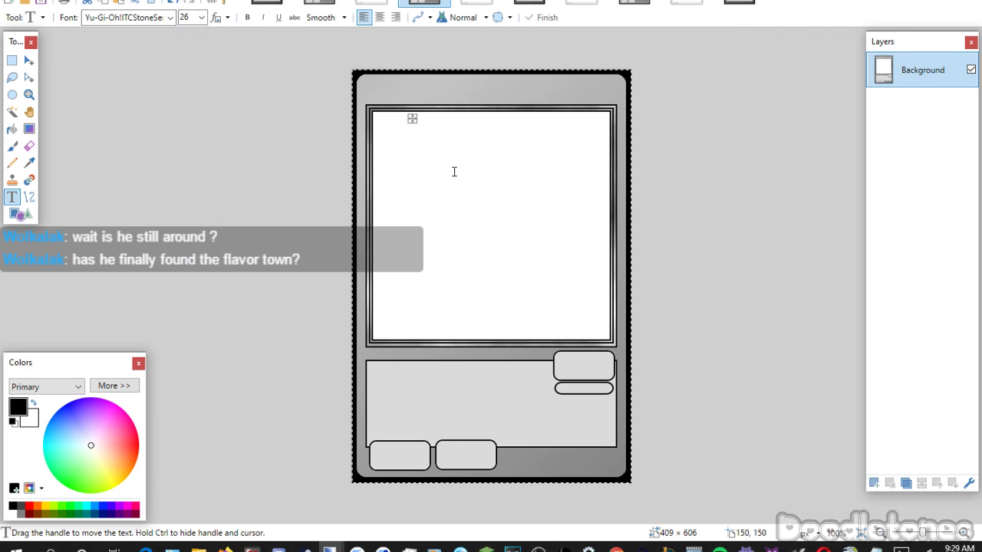
{"action": "left_click", "coordinate": [874, 482]}
{"action": "left_click", "coordinate": [418, 92]}
{"action": "key", "text": "ctrl+v"}
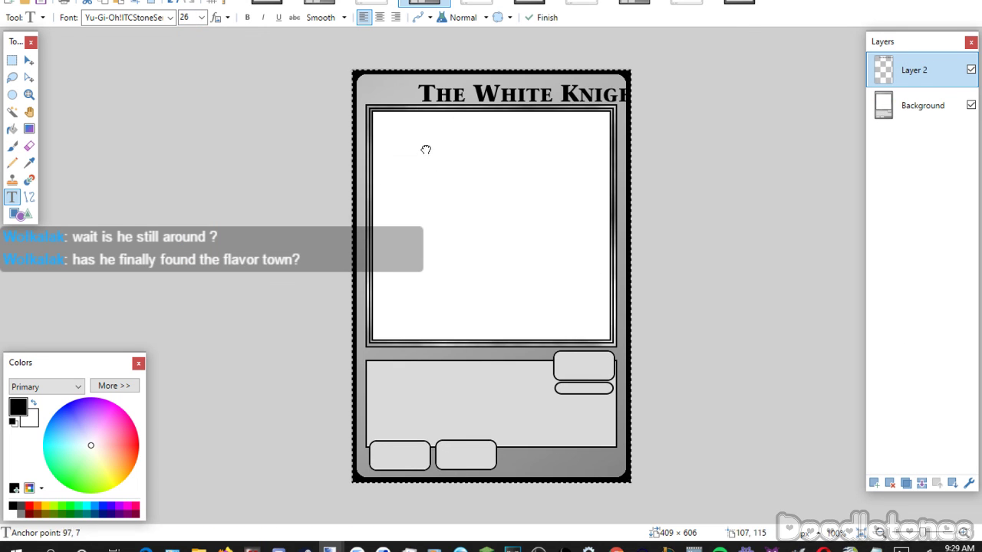
{"action": "left_click_drag", "start_coordinate": [425, 147], "coordinate": [382, 148]}
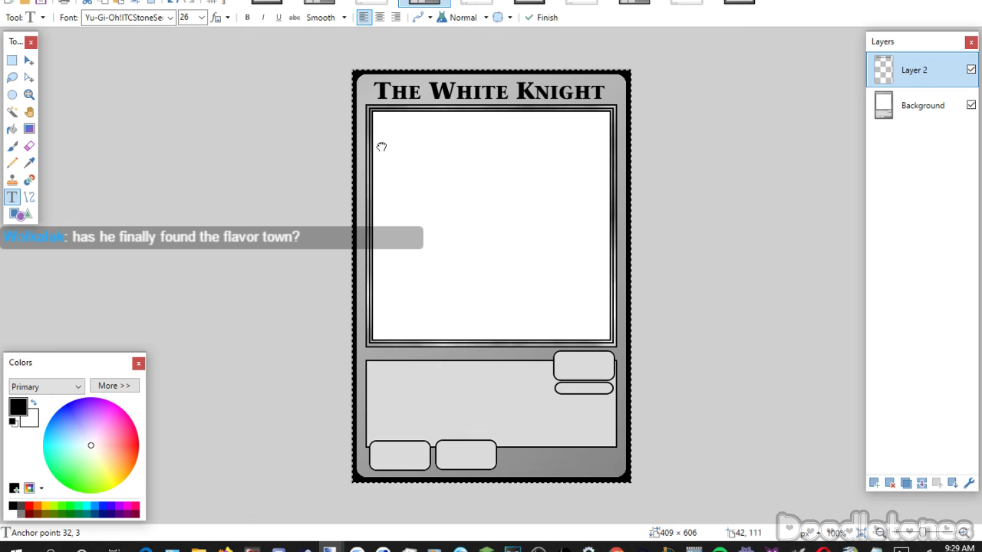
Enter the card type "FIGH" at size 22 in the larger rounded box and the subtype "Doodle" at size 11 in the pill box below.
{"action": "left_click", "coordinate": [478, 376]}
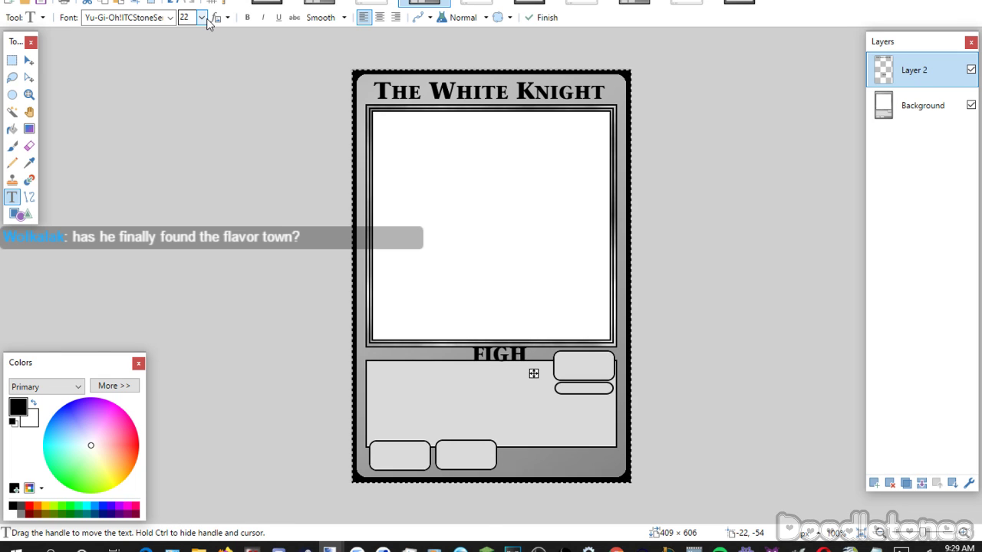
{"action": "left_click_drag", "start_coordinate": [534, 373], "coordinate": [594, 369]}
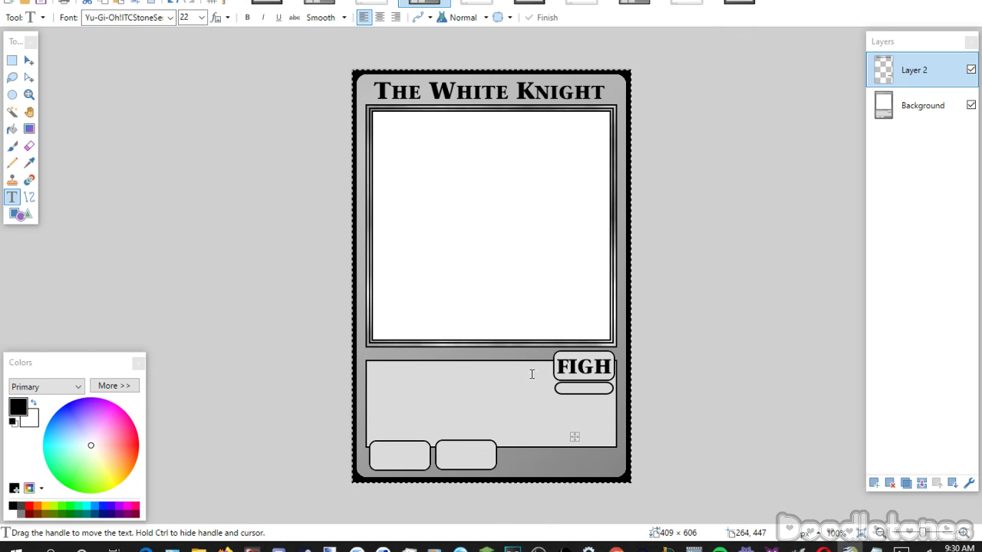
{"action": "left_click_drag", "start_coordinate": [577, 438], "coordinate": [570, 434]}
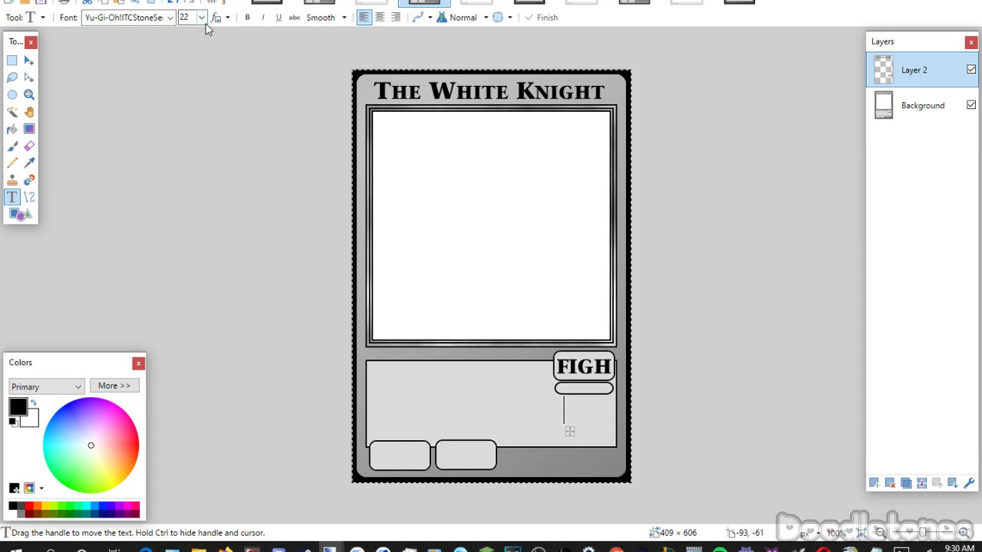
{"action": "scroll", "coordinate": [204, 21], "scroll_direction": "up", "scroll_amount": 3}
{"action": "scroll", "coordinate": [204, 24], "scroll_direction": "up", "scroll_amount": 3}
{"action": "left_click_drag", "start_coordinate": [568, 435], "coordinate": [573, 418]}
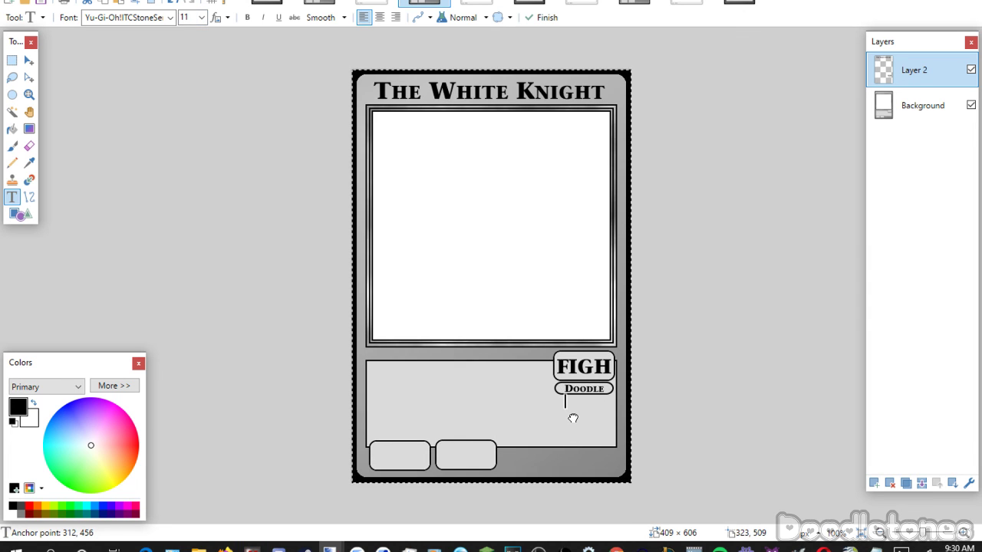
Clear the selection around the whole White Knight card.
{"action": "left_click", "coordinate": [12, 60]}
{"action": "key", "text": "ctrl+a"}
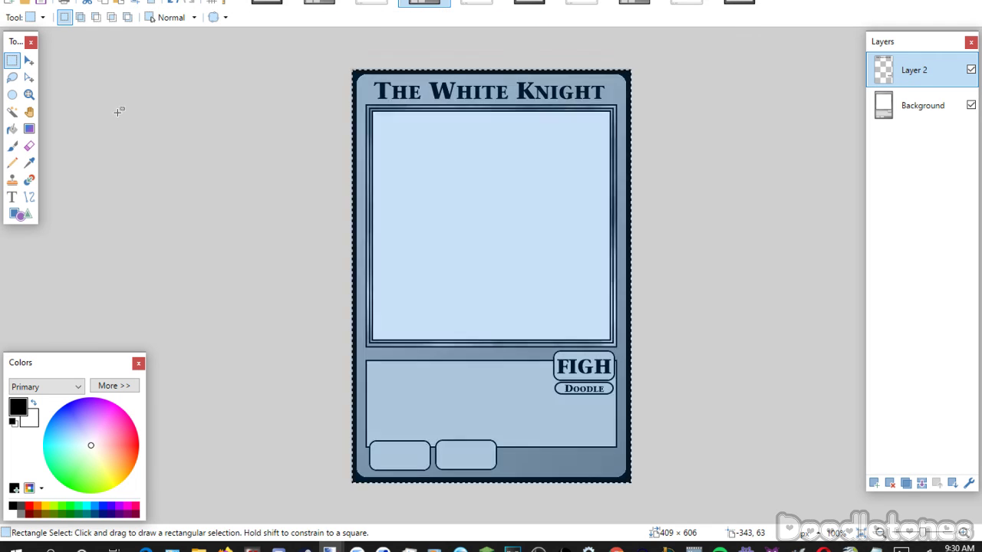
{"action": "key", "text": "ctrl+d"}
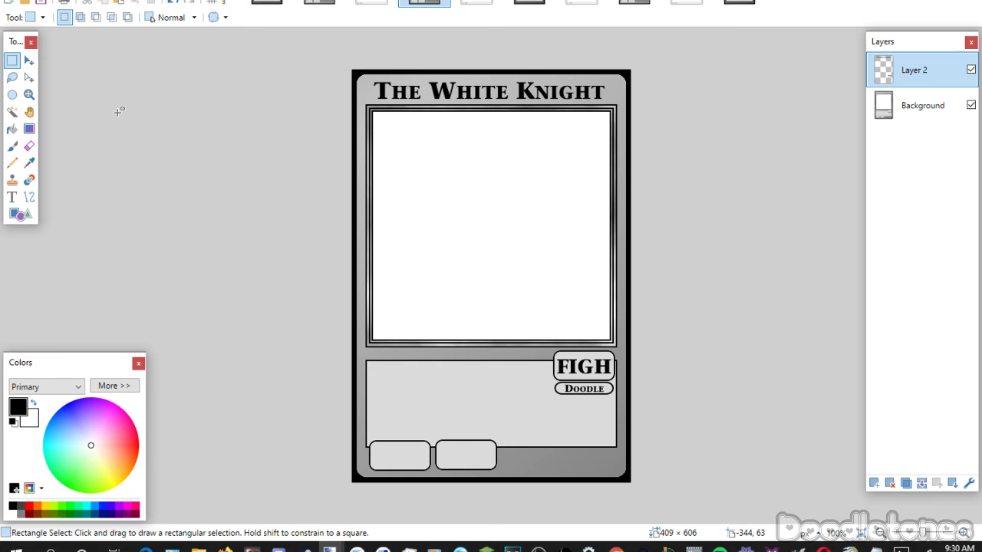
Add the value "20" at size 28, centred in the first rounded stat box below the description area.
{"action": "left_click", "coordinate": [11, 197]}
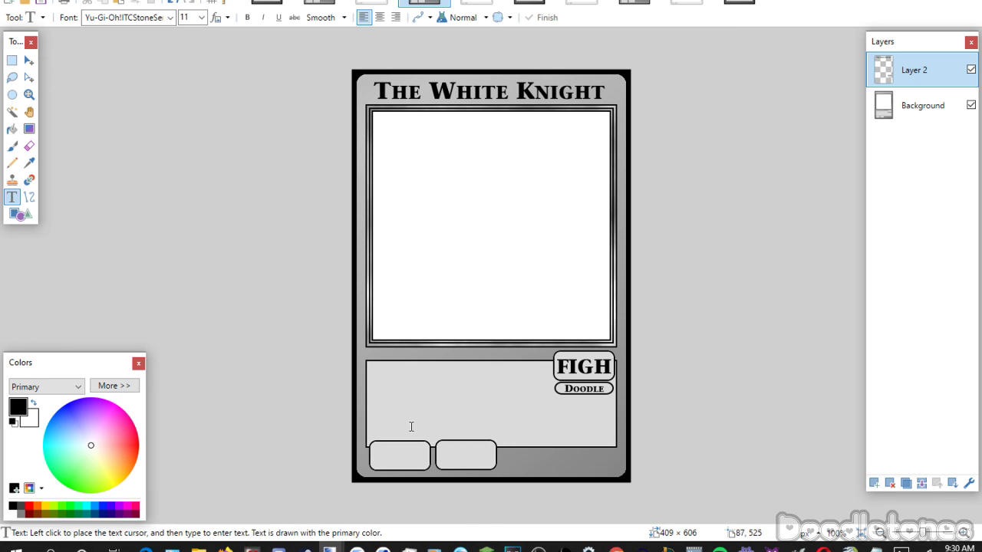
{"action": "left_click", "coordinate": [399, 440]}
{"action": "type", "text": "20"}
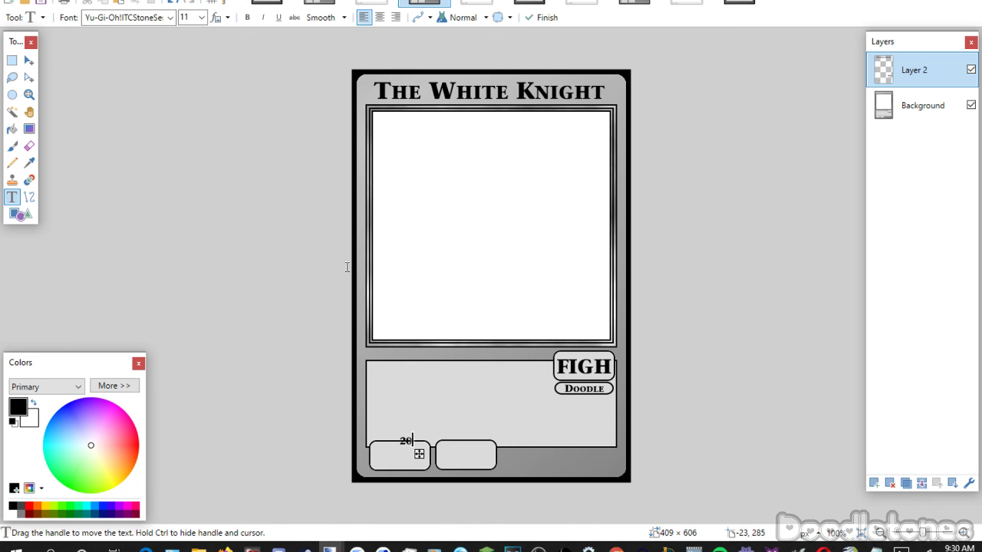
{"action": "scroll", "coordinate": [195, 23], "scroll_direction": "up", "scroll_amount": 8}
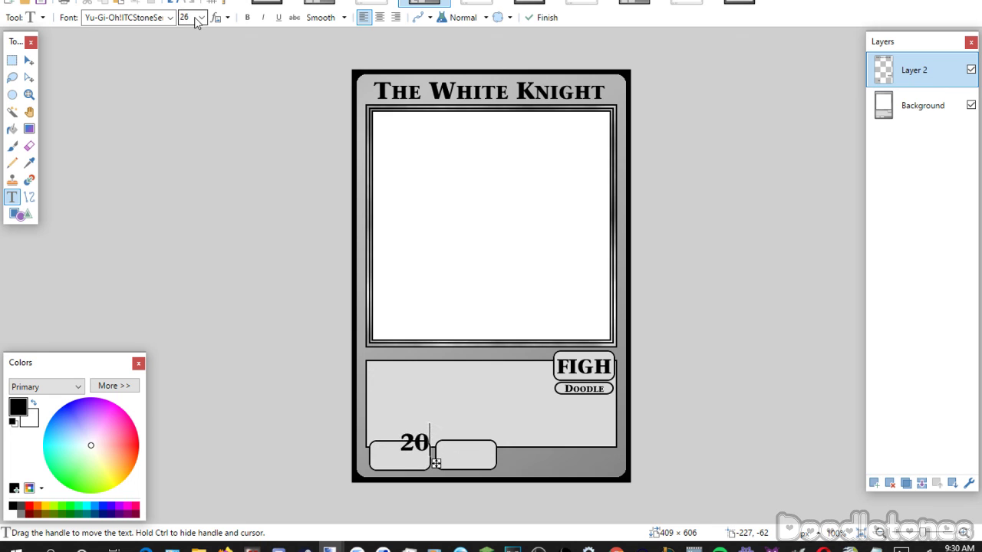
{"action": "scroll", "coordinate": [202, 22], "scroll_direction": "up", "scroll_amount": 1}
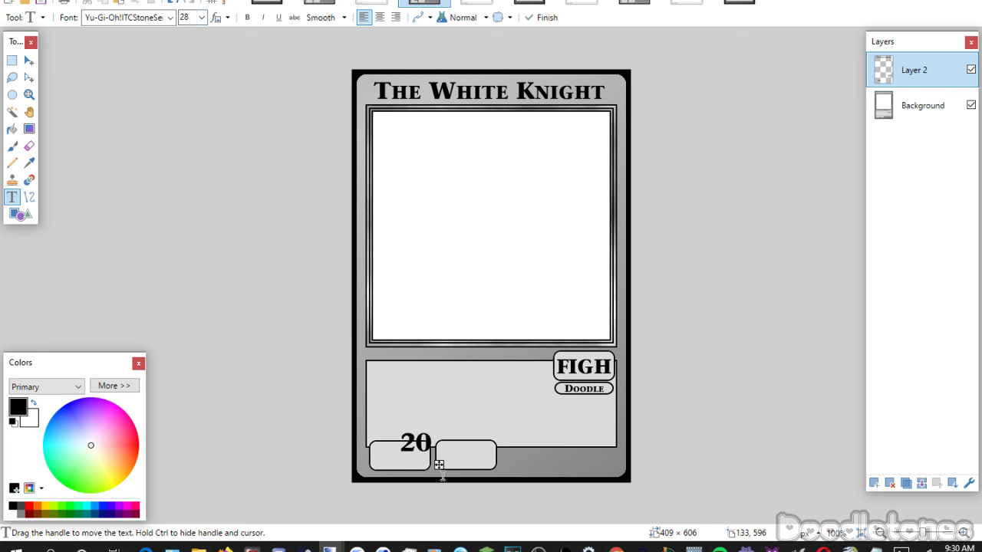
{"action": "left_click_drag", "start_coordinate": [436, 463], "coordinate": [428, 480]}
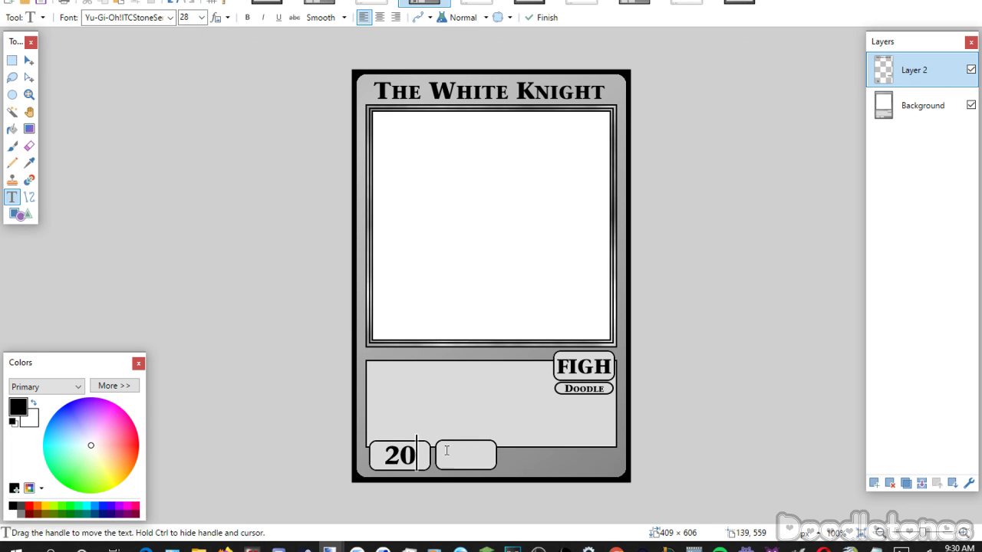
Add the value "60" at size 28, centred in the second rounded stat box.
{"action": "left_click", "coordinate": [482, 406]}
{"action": "type", "text": "60"}
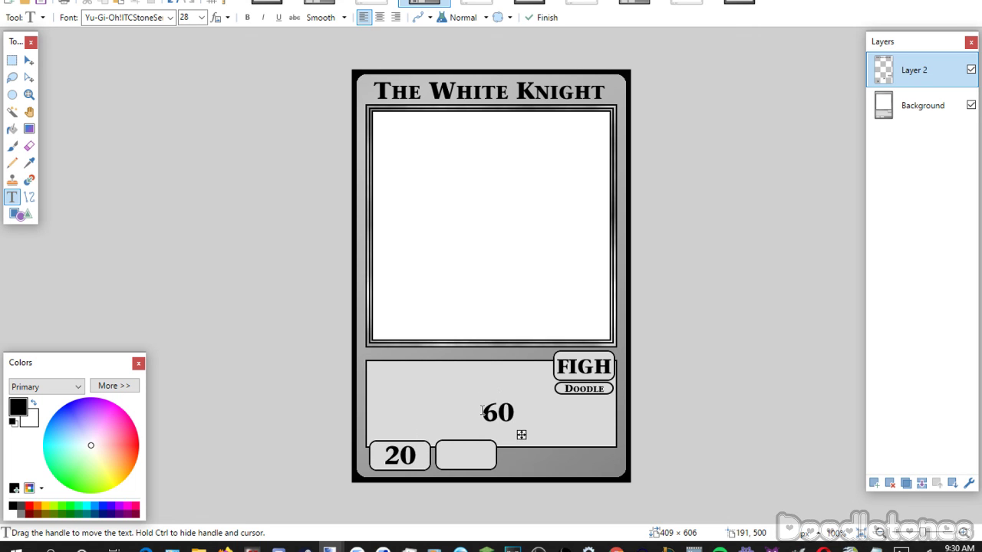
{"action": "left_click_drag", "start_coordinate": [518, 443], "coordinate": [487, 481]}
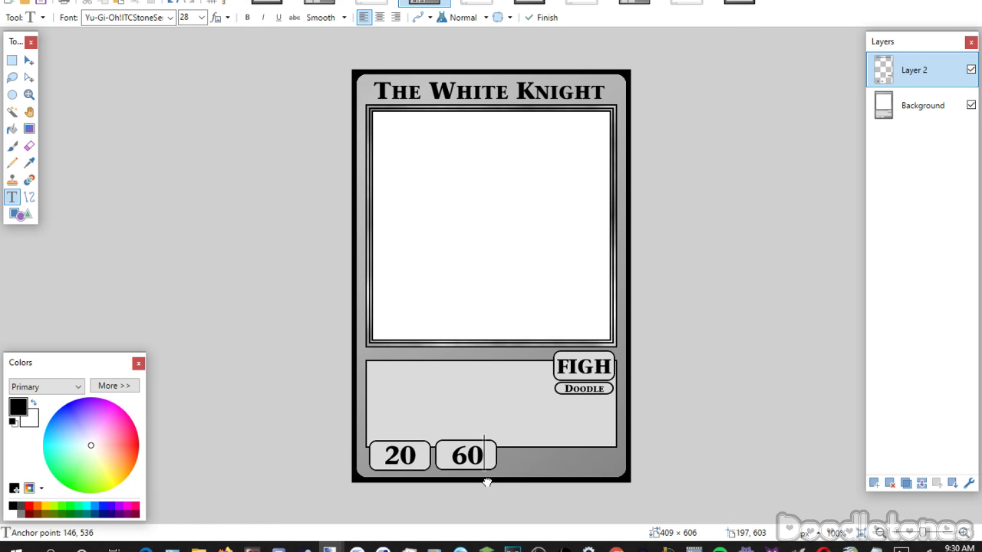
Paste the card's effect text in Yu-Gi-Oh! Matrix Book at size 11, starting at the description area's upper-left corner.
{"action": "left_click", "coordinate": [432, 362]}
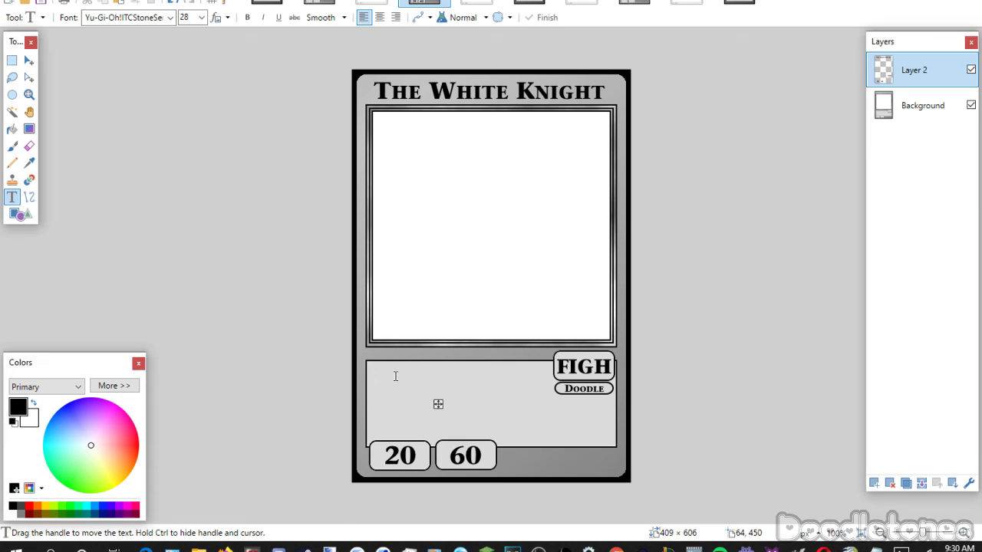
{"action": "left_click", "coordinate": [197, 18]}
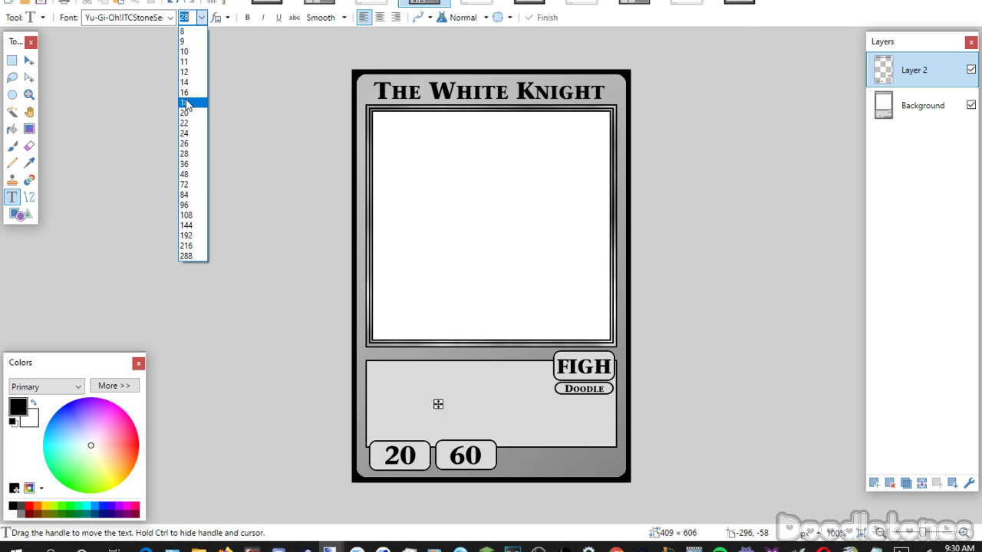
{"action": "left_click", "coordinate": [188, 60]}
{"action": "left_click", "coordinate": [170, 19]}
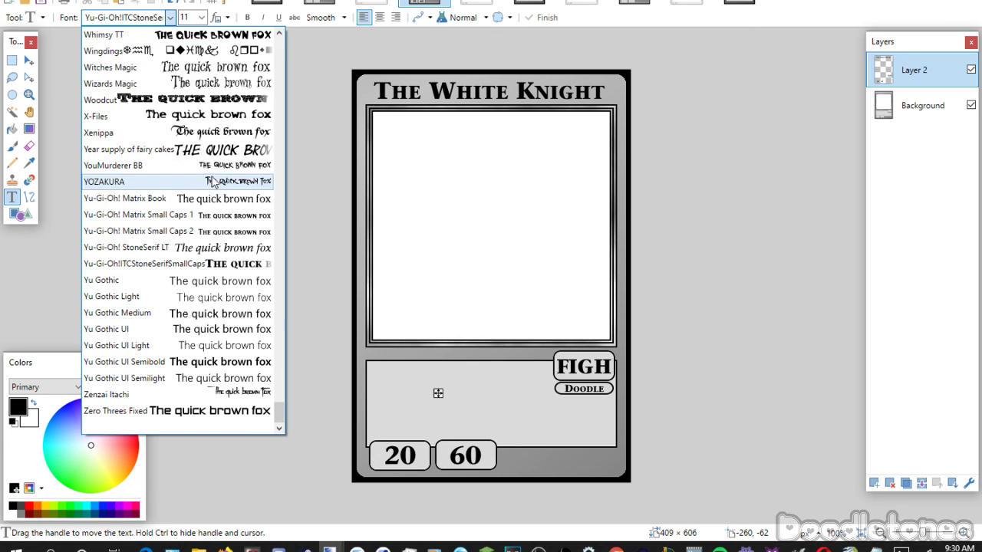
{"action": "left_click", "coordinate": [214, 196]}
{"action": "type", "text": "When this card is summoned, you can target o"}
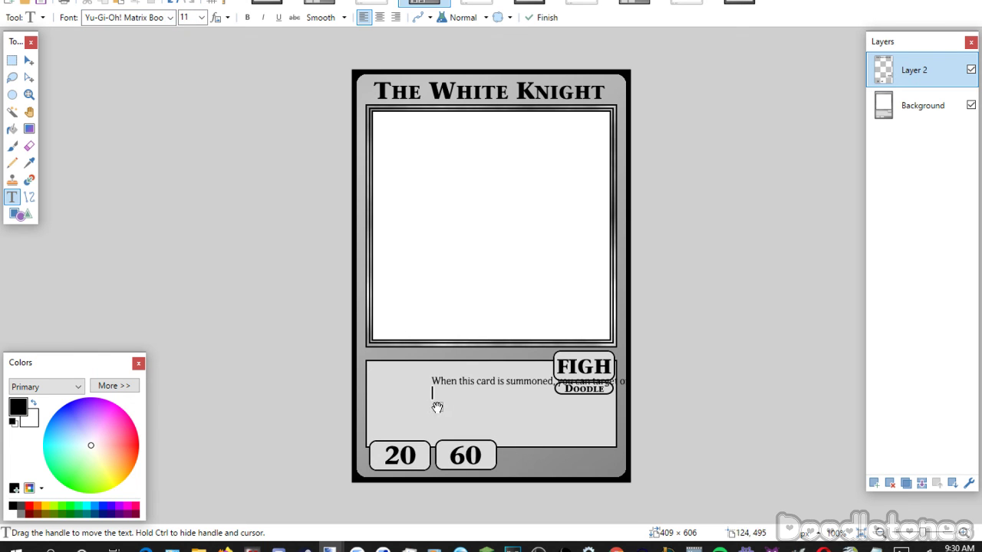
{"action": "left_click_drag", "start_coordinate": [437, 408], "coordinate": [378, 396]}
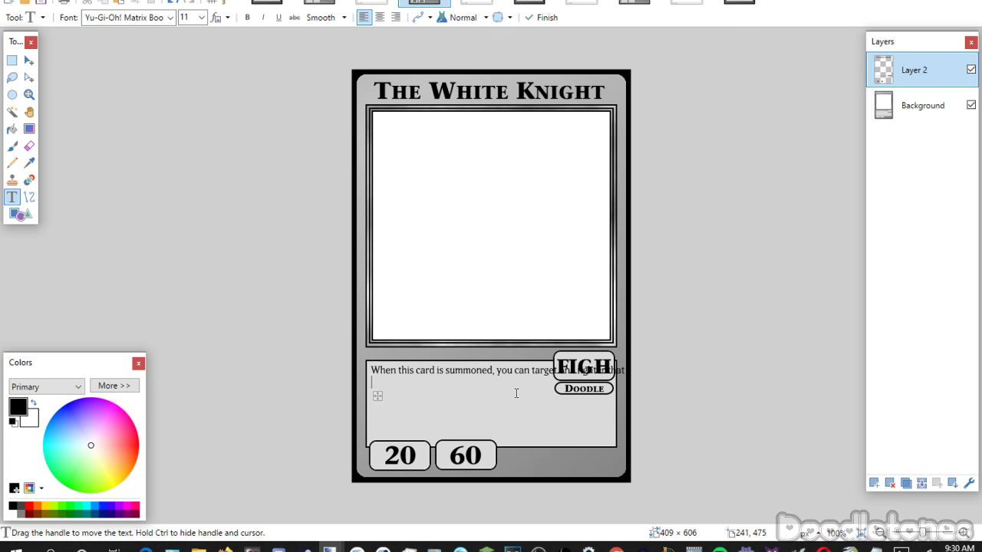
Break the effect text into four lines after "you can", "that is" and "opponent", and nudge it slightly toward the description area's left edge.
{"action": "left_click", "coordinate": [535, 368]}
{"action": "key", "text": "Return"}
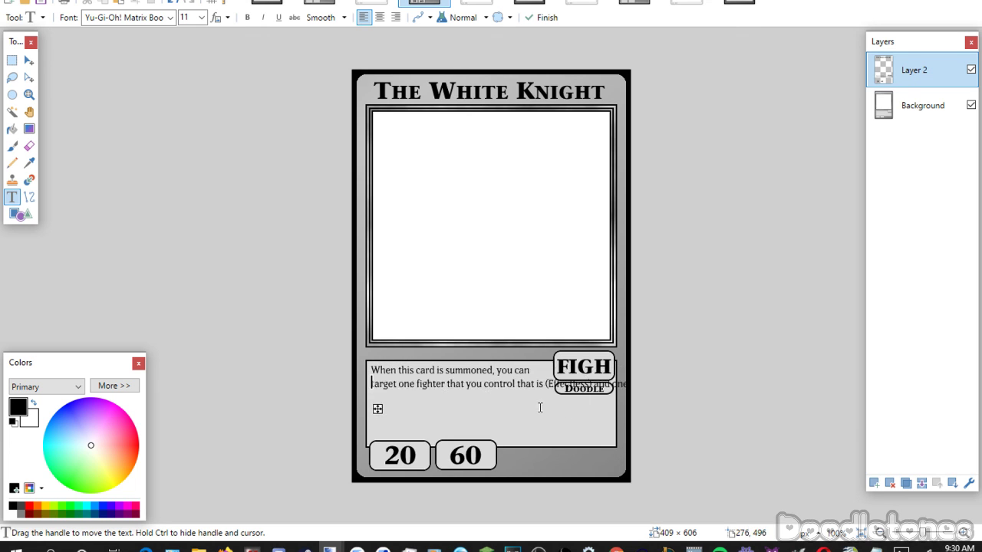
{"action": "key", "text": "Return"}
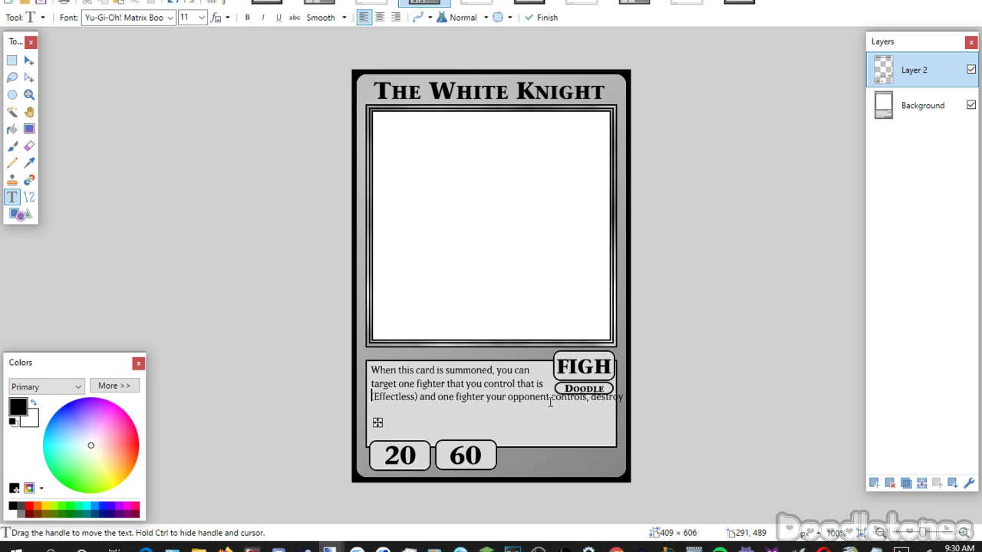
{"action": "key", "text": "Return"}
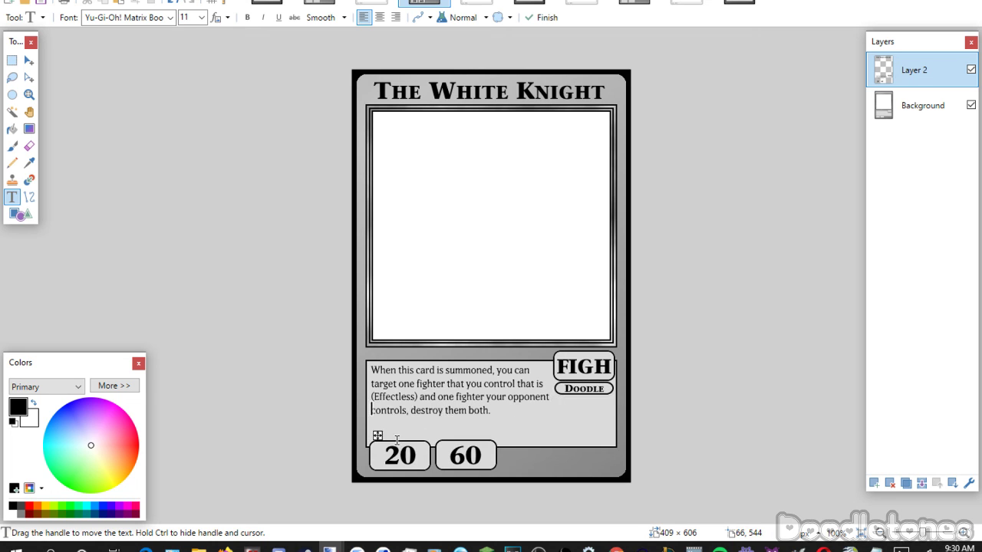
{"action": "left_click_drag", "start_coordinate": [375, 438], "coordinate": [374, 438]}
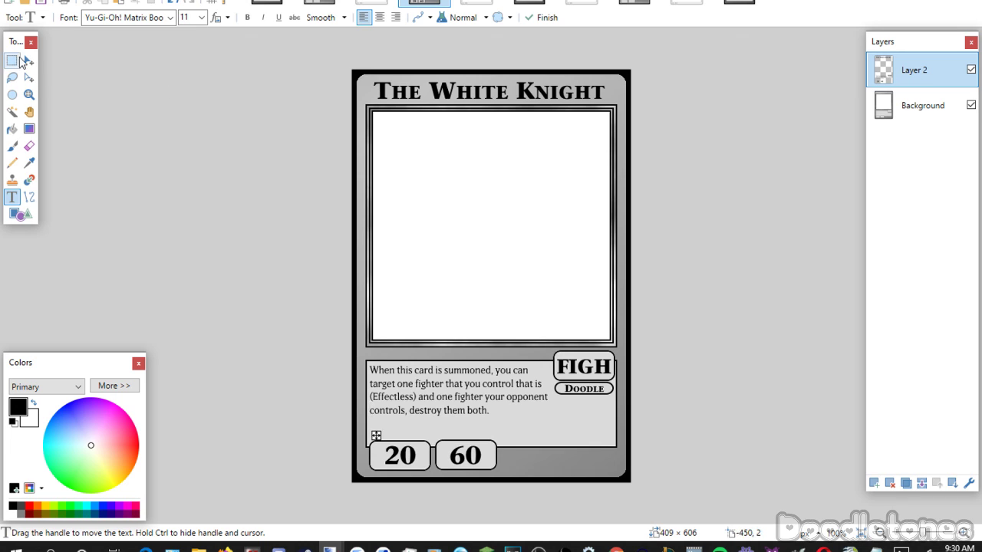
Merge the White Knight card's text layer down into the background.
{"action": "left_click", "coordinate": [12, 60]}
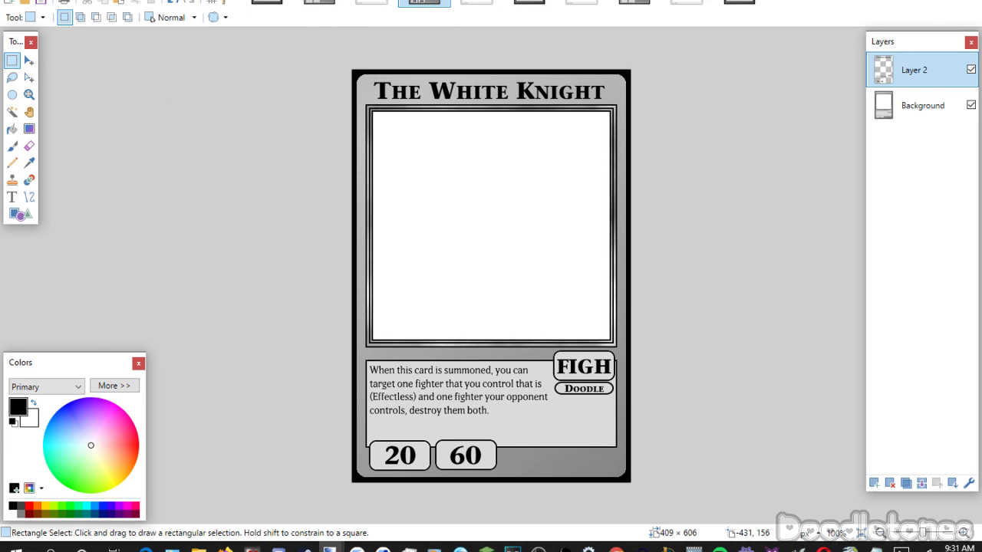
{"action": "key", "text": "alt+Tab"}
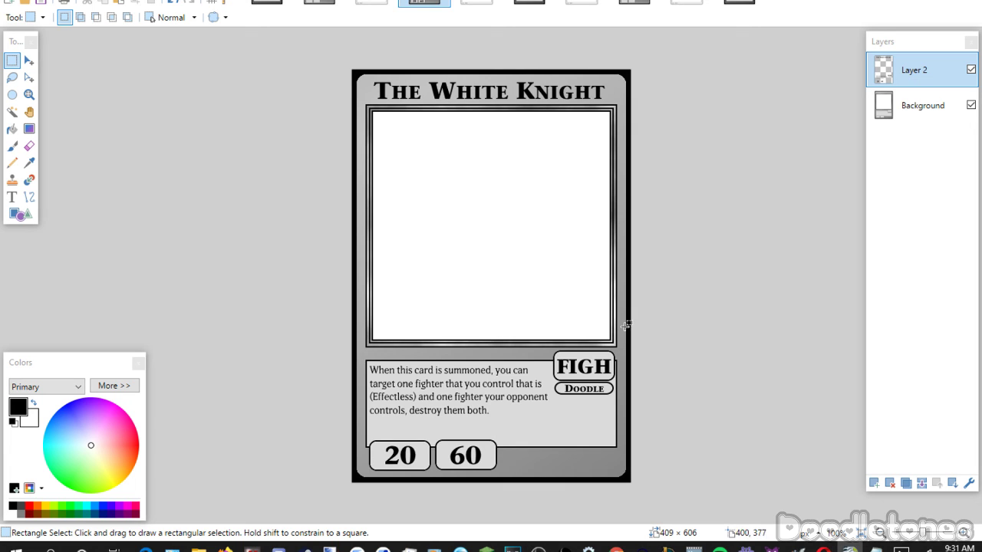
{"action": "left_click", "coordinate": [920, 486]}
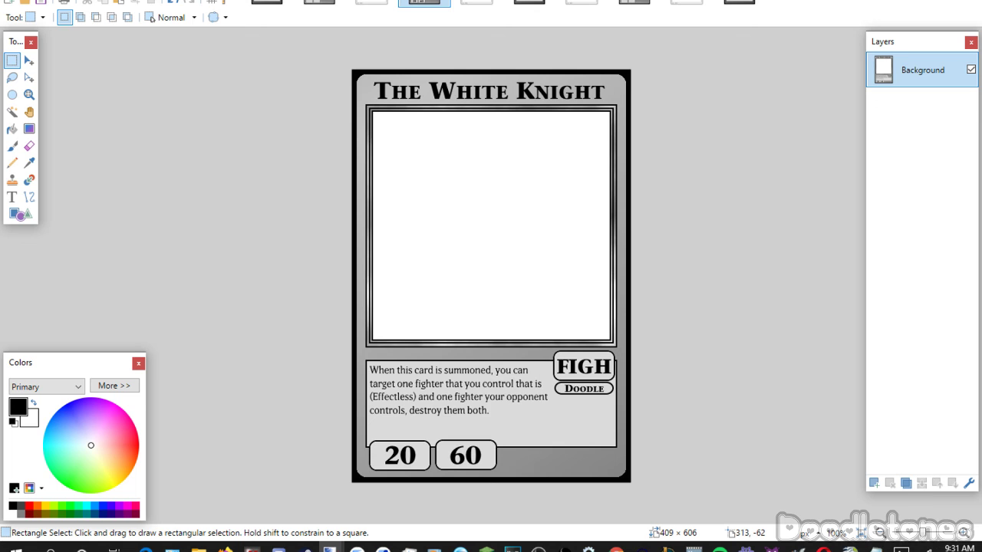
Save the finished White Knight card at quality 95 and close it together with its old white version.
{"action": "key", "text": "ctrl+w"}
{"action": "left_click", "coordinate": [410, 304]}
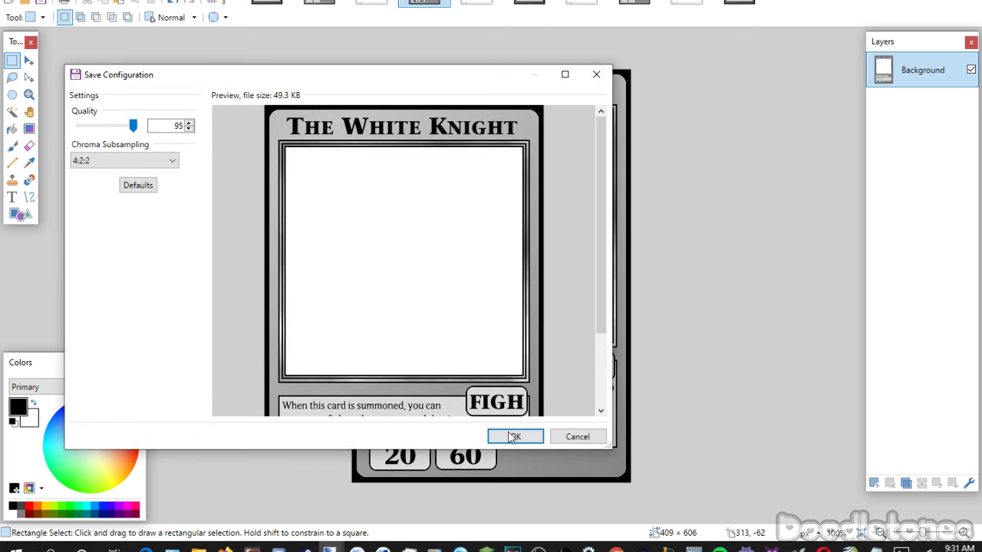
{"action": "left_click", "coordinate": [511, 437]}
{"action": "left_click", "coordinate": [376, 4]}
{"action": "key", "text": "ctrl+w"}
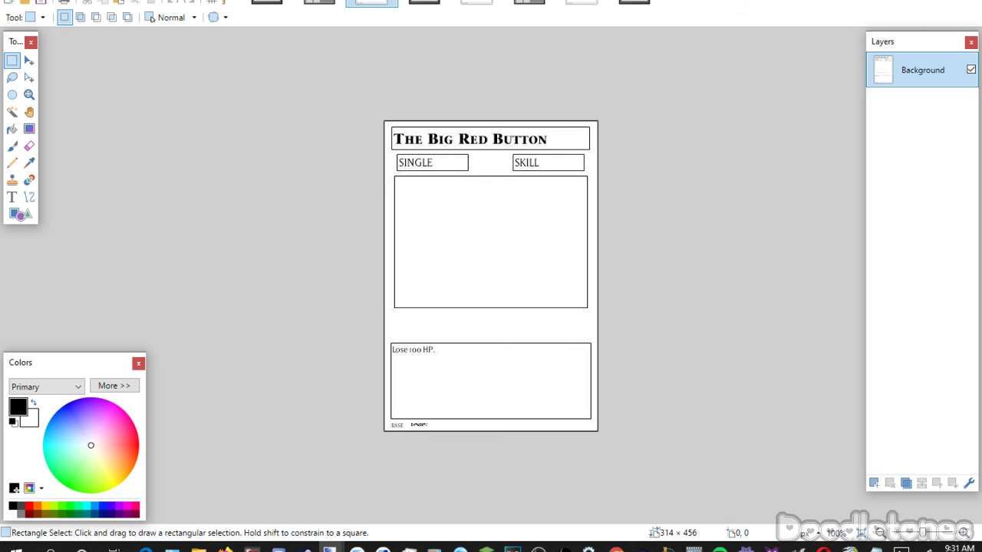
Add a new layer to the blank dark-grey skill template and clear the selection around the card.
{"action": "key", "text": "alt+Tab"}
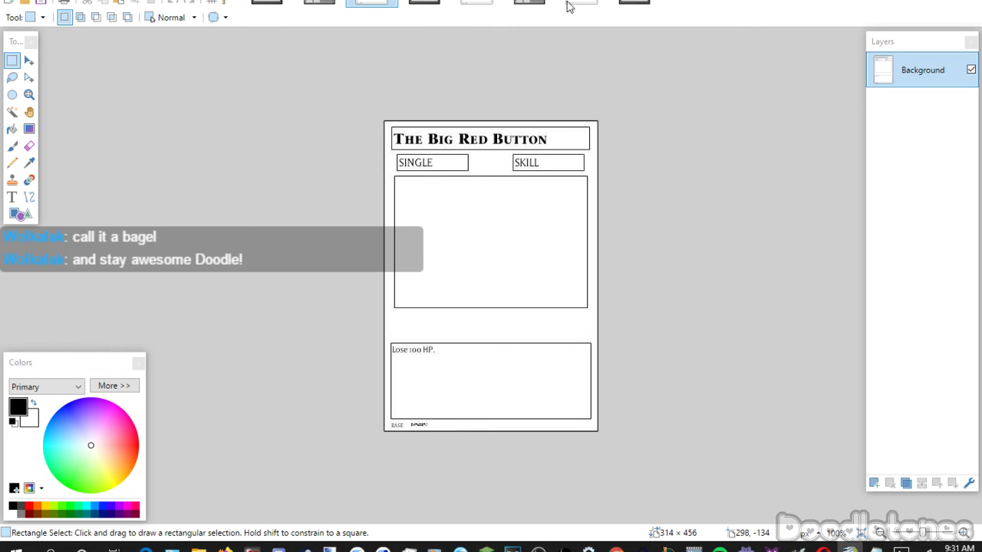
{"action": "left_click", "coordinate": [425, 2]}
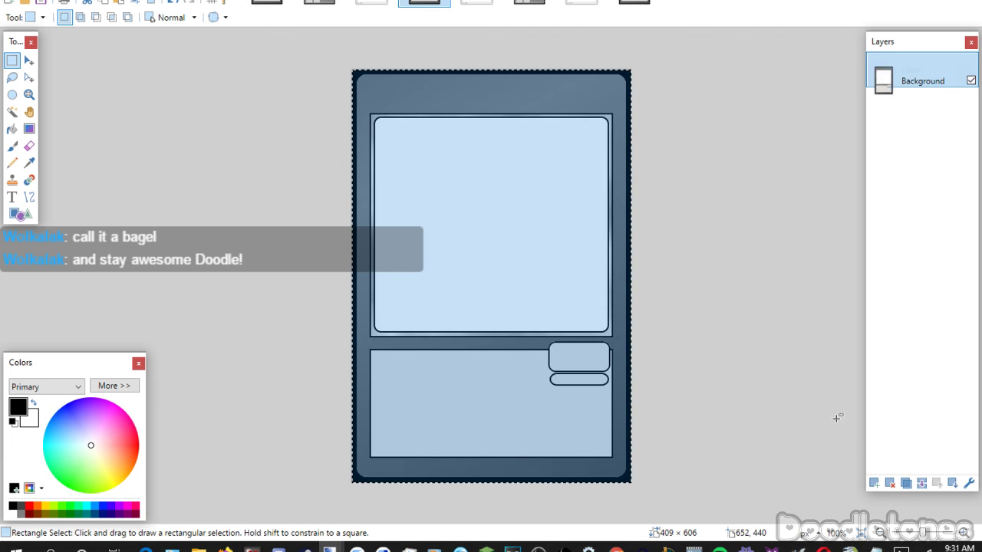
{"action": "key", "text": "ctrl+shift+n"}
{"action": "key", "text": "ctrl+d"}
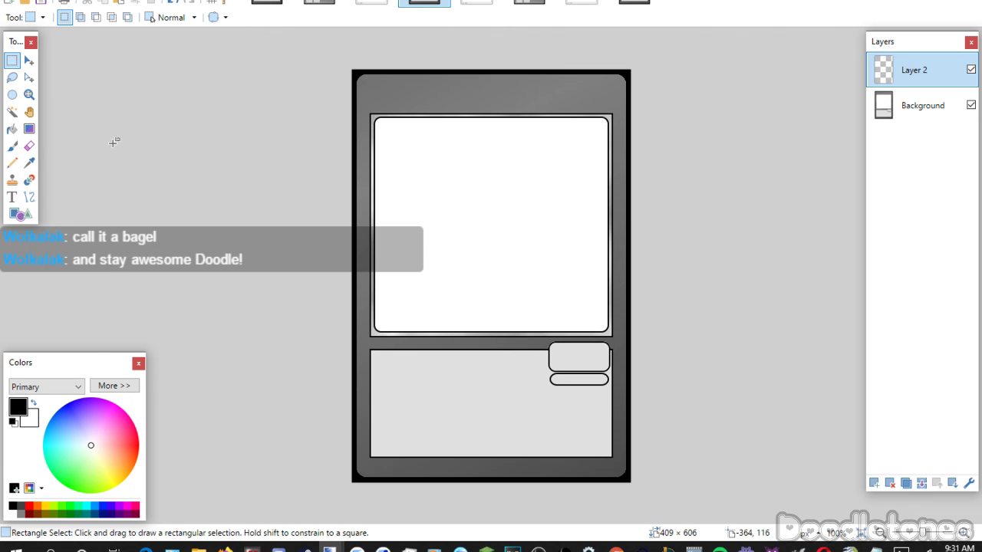
Paste the title "The Big Red Button" in Yu-Gi-Oh!ITCStoneSerifSmallCaps at size 26 and fit it into the title bar above the picture frame.
{"action": "left_click", "coordinate": [11, 197]}
{"action": "left_click", "coordinate": [169, 17]}
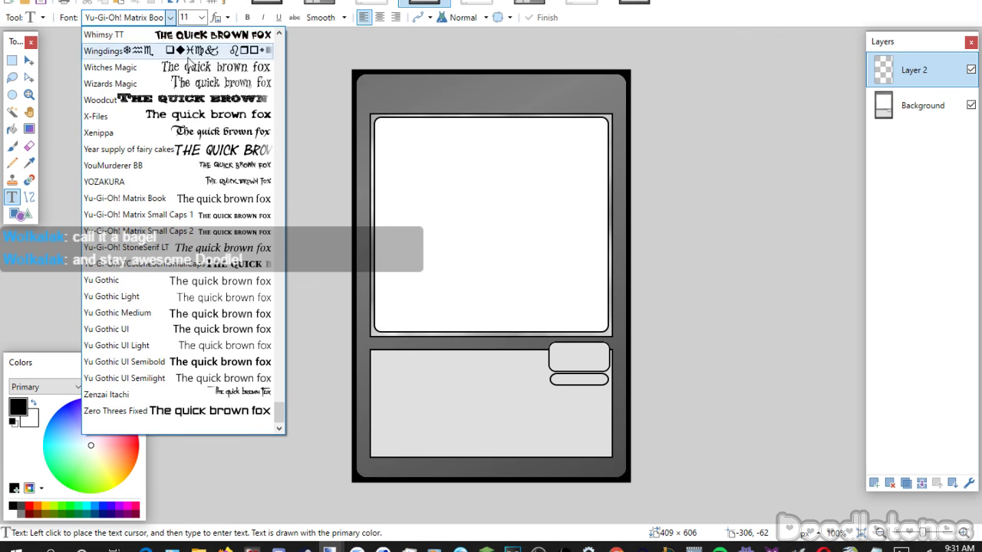
{"action": "left_click", "coordinate": [230, 264]}
{"action": "left_click", "coordinate": [201, 16]}
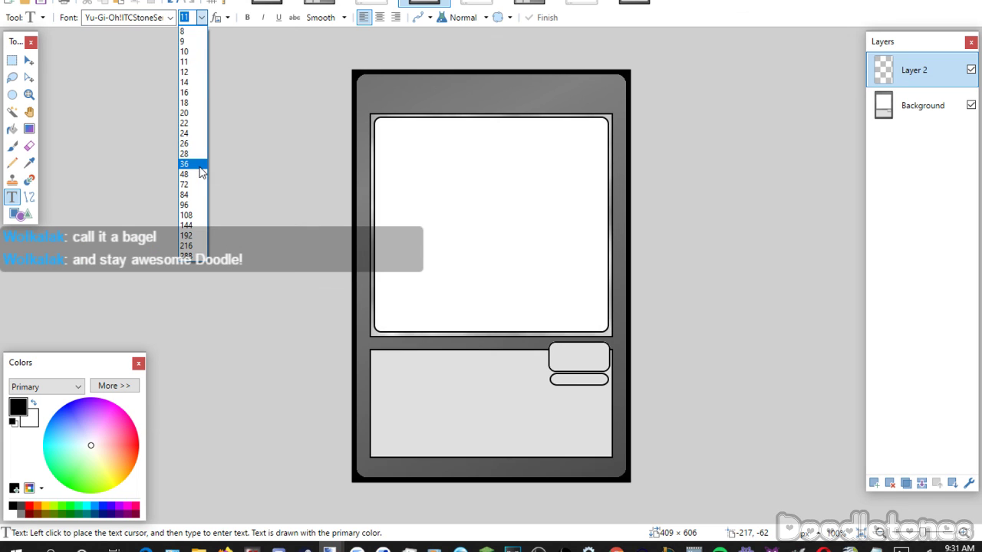
{"action": "left_click", "coordinate": [201, 143]}
{"action": "left_click", "coordinate": [425, 110]}
{"action": "type", "text": "The Big Red Button"}
{"action": "key", "text": "Return"}
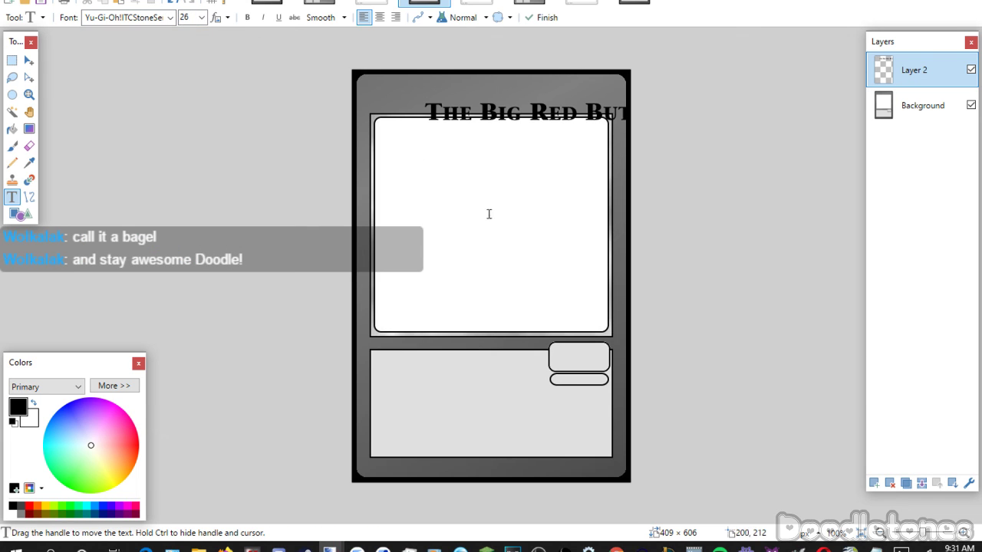
{"action": "left_click_drag", "start_coordinate": [435, 166], "coordinate": [374, 152]}
Add the text "SKIL" at size 22 and centre it in the larger type box above the description area.
{"action": "left_click", "coordinate": [452, 335]}
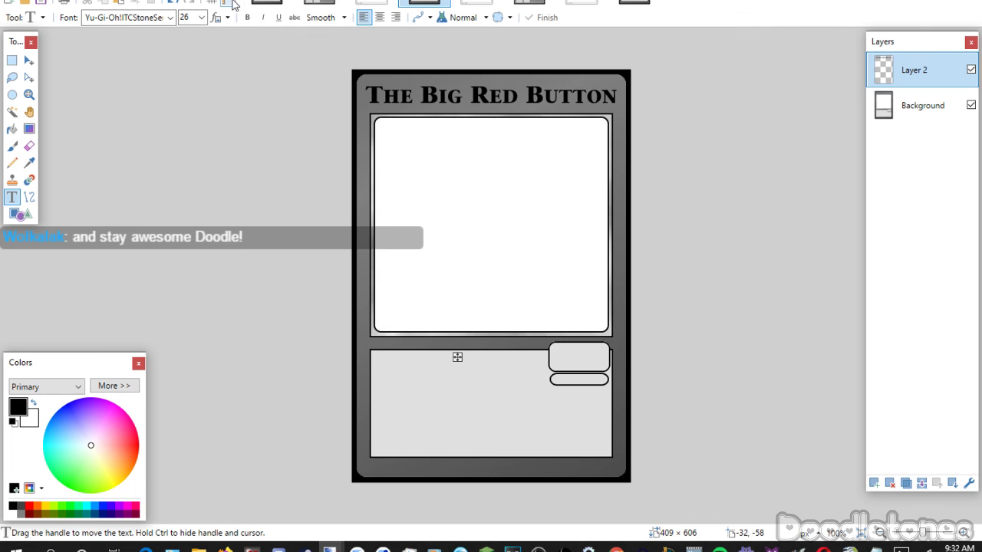
{"action": "scroll", "coordinate": [205, 23], "scroll_direction": "up", "scroll_amount": 3}
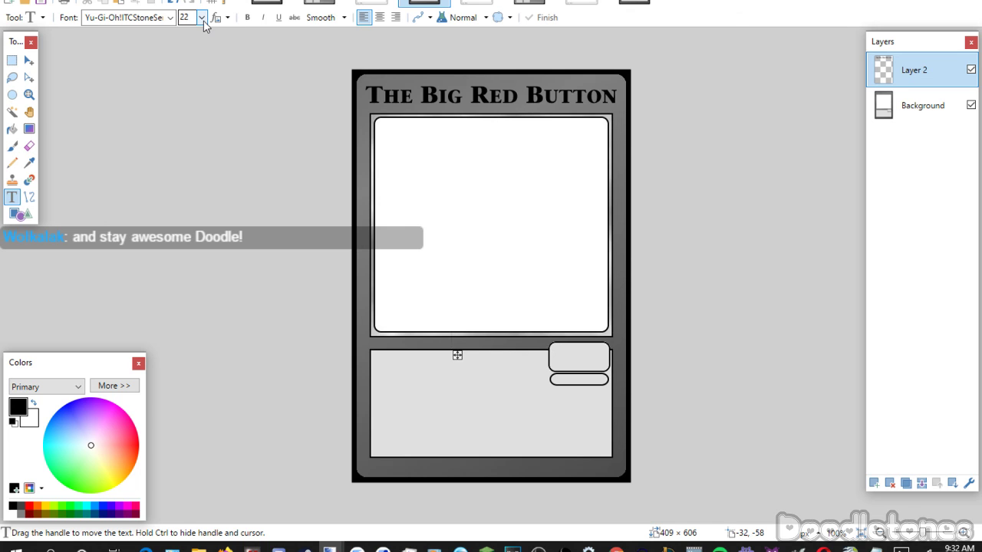
{"action": "type", "text": "SKIL"}
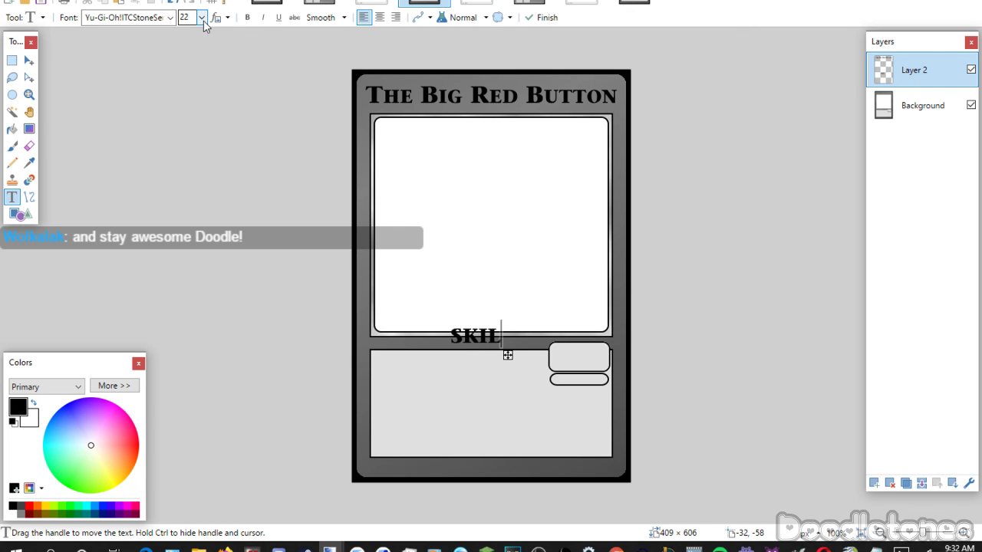
{"action": "left_click_drag", "start_coordinate": [507, 355], "coordinate": [612, 377]}
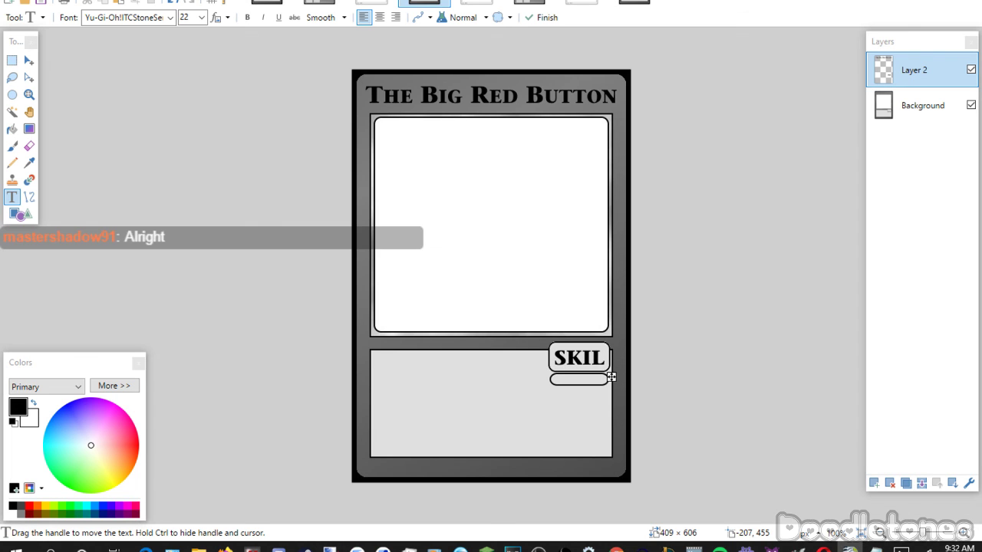
Add the text "Singular" at size 11 and fit it into the small rounded box beneath SKIL.
{"action": "left_click", "coordinate": [506, 400]}
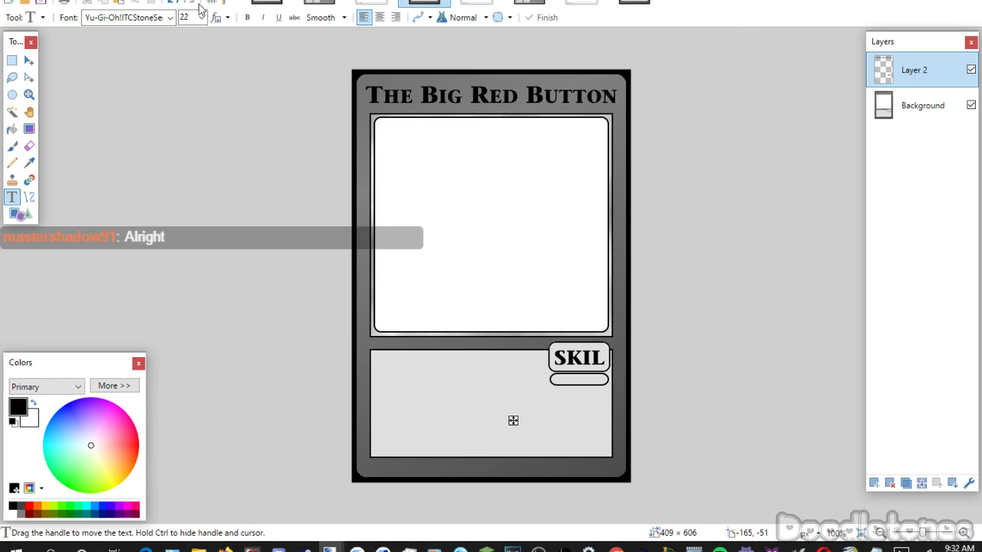
{"action": "scroll", "coordinate": [199, 18], "scroll_direction": "up", "scroll_amount": 3}
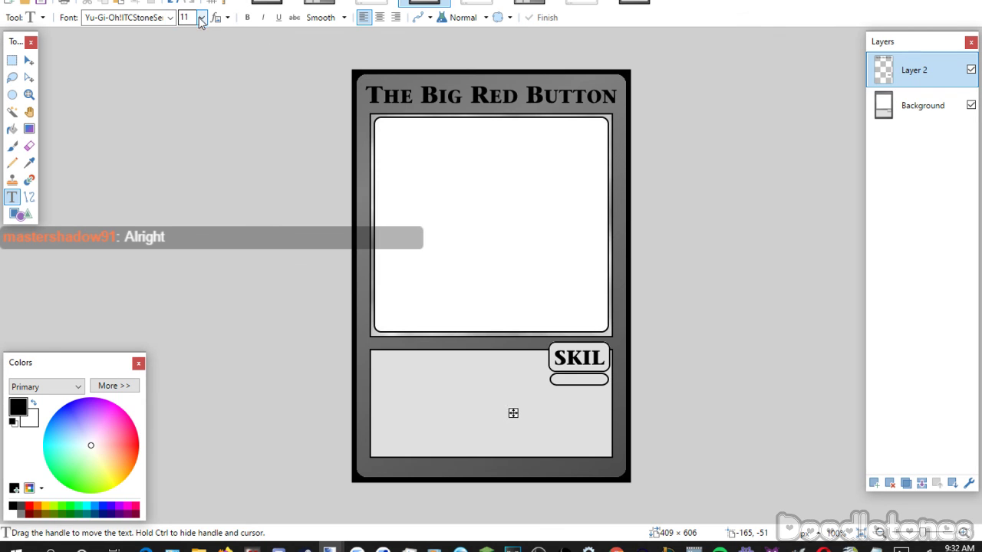
{"action": "type", "text": "Singular"}
{"action": "left_click_drag", "start_coordinate": [513, 429], "coordinate": [563, 407]}
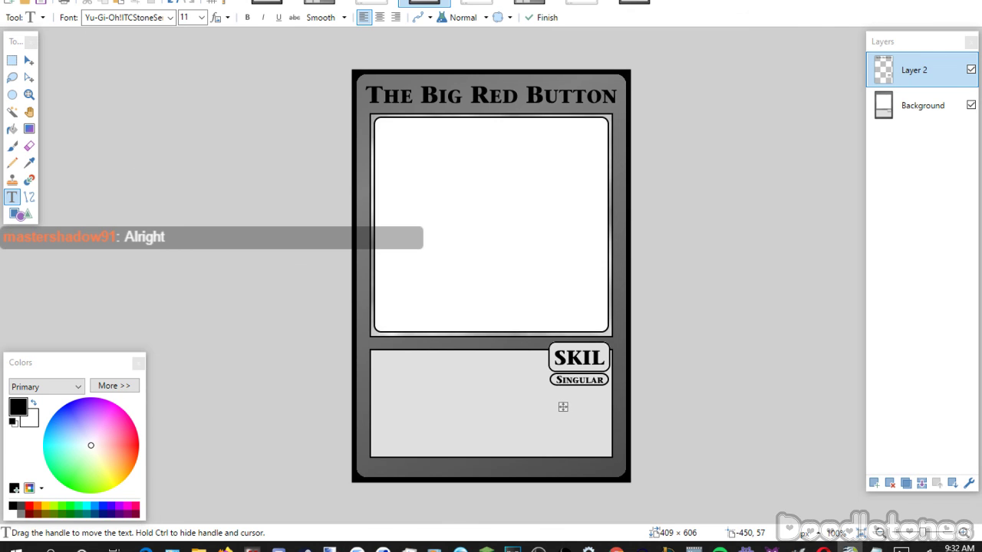
Enter the effect text "Lose 100 HP." in Yu-Gi-Oh! Matrix Book at size 11 in the description area's upper-left corner.
{"action": "left_click", "coordinate": [378, 367]}
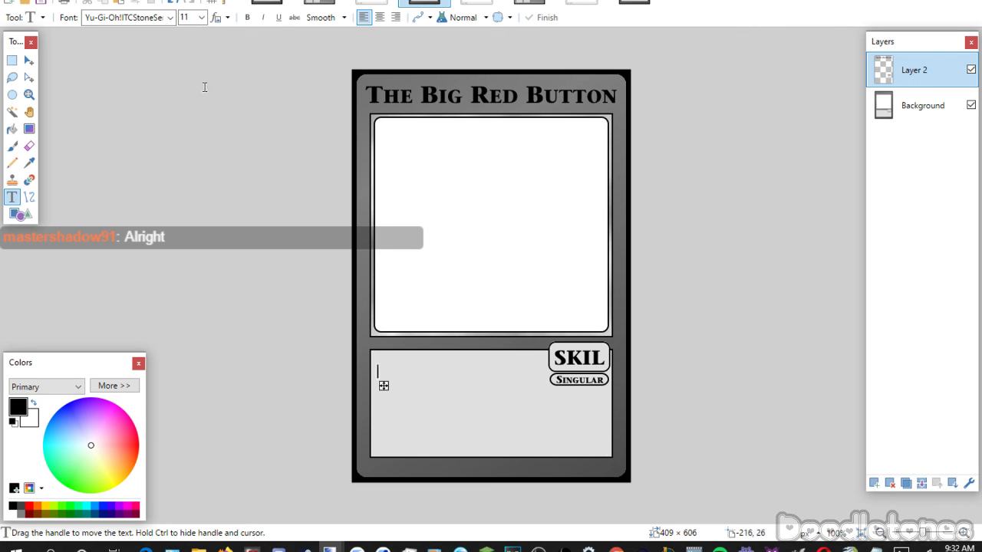
{"action": "left_click", "coordinate": [171, 16]}
{"action": "left_click", "coordinate": [244, 206]}
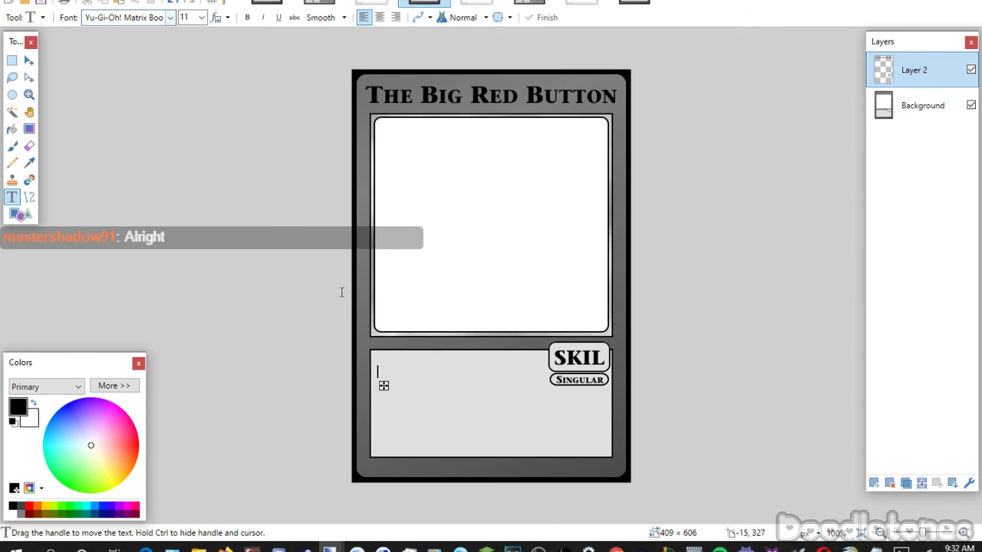
{"action": "type", "text": "Lose 100 HP."}
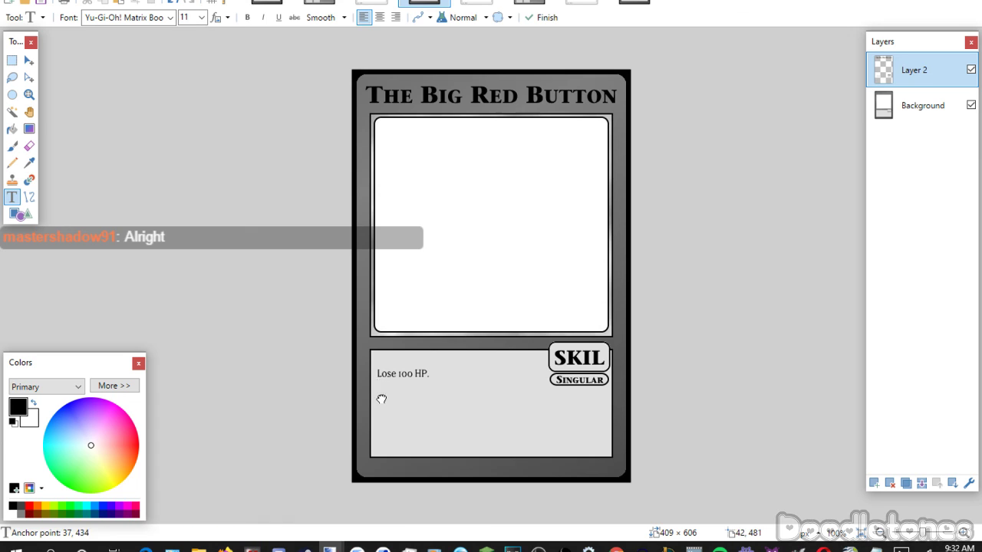
{"action": "left_click_drag", "start_coordinate": [379, 396], "coordinate": [378, 385]}
Merge the Big Red Button card's text layer down into the background.
{"action": "left_click", "coordinate": [13, 60]}
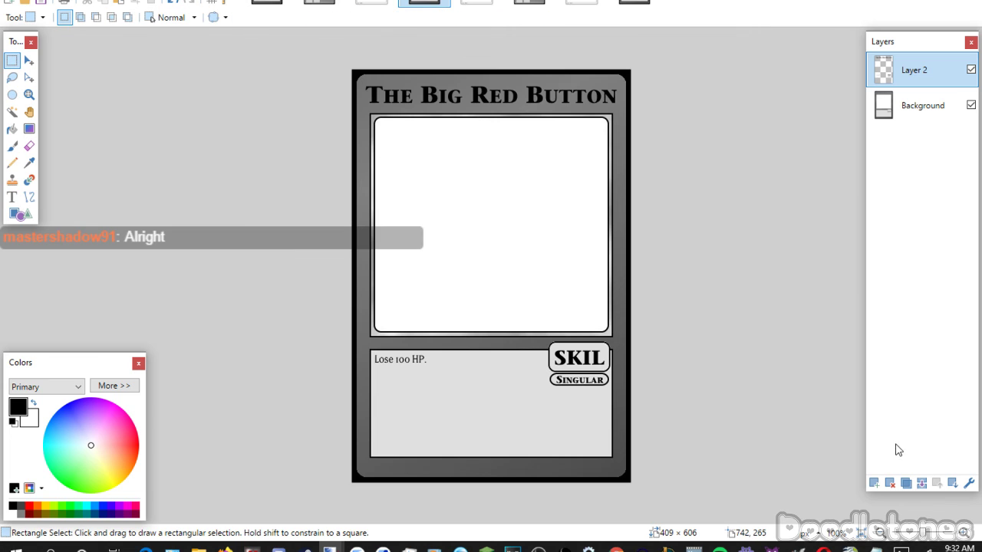
{"action": "left_click", "coordinate": [890, 483]}
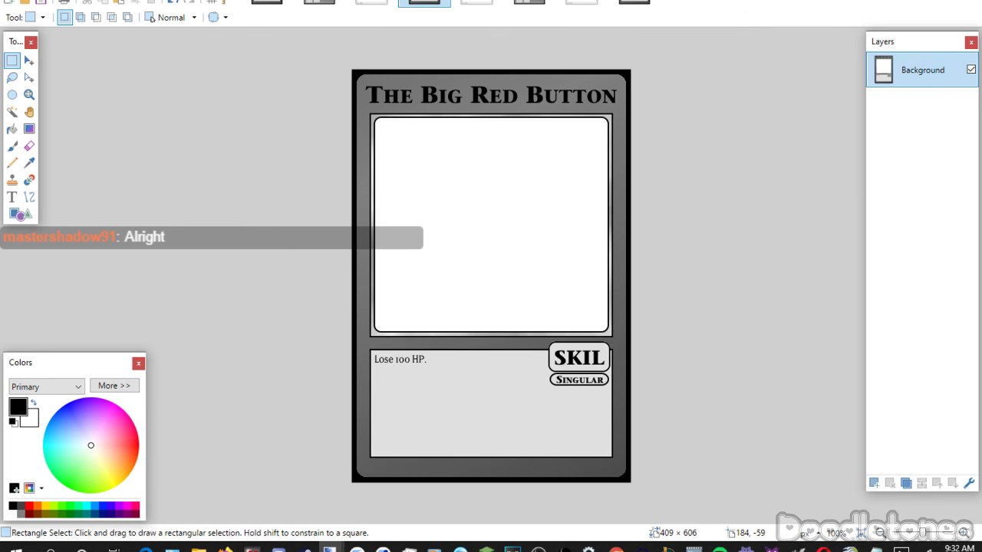
Save the finished Big Red Button card at quality 95 and close it together with its old white version.
{"action": "left_click", "coordinate": [446, 2]}
{"action": "left_click", "coordinate": [419, 300]}
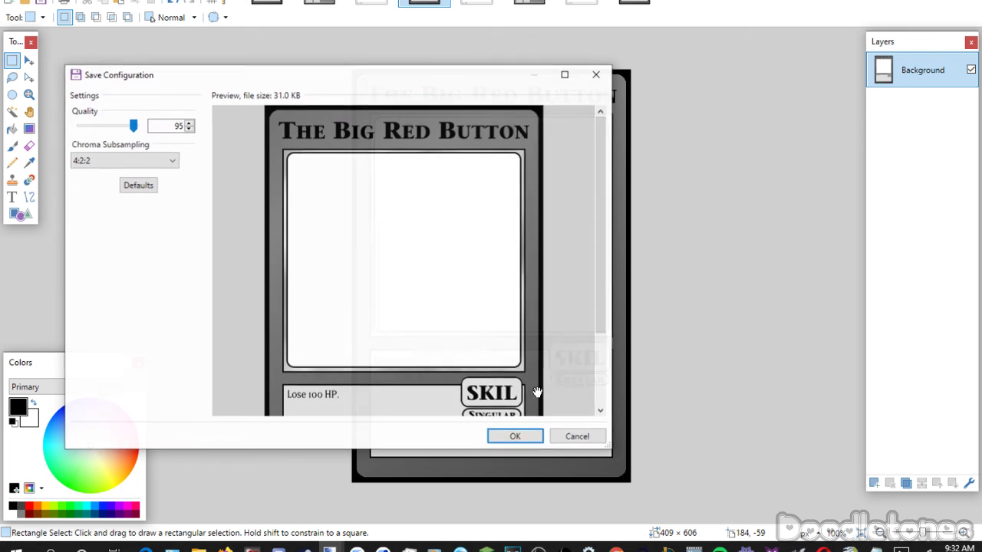
{"action": "left_click", "coordinate": [513, 436]}
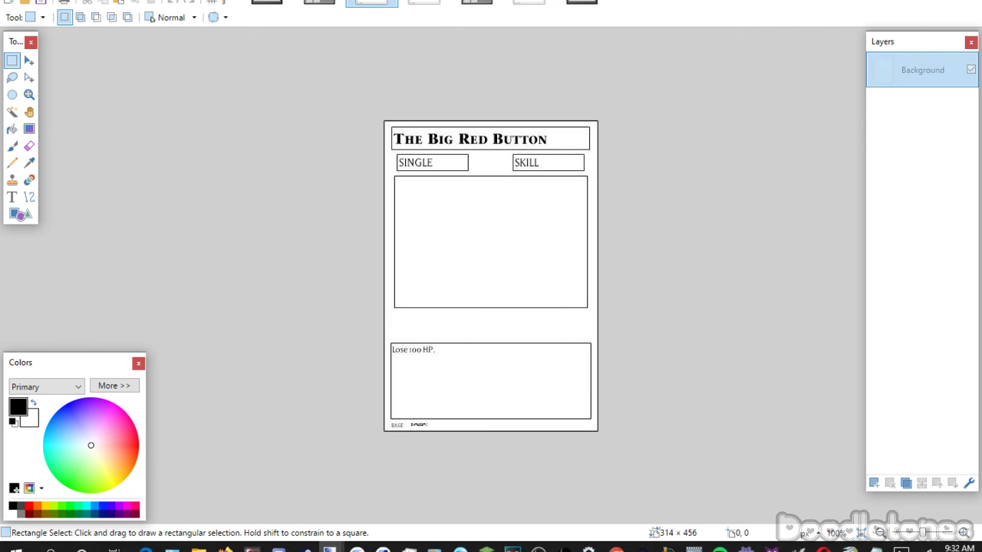
{"action": "key", "text": "ctrl+w"}
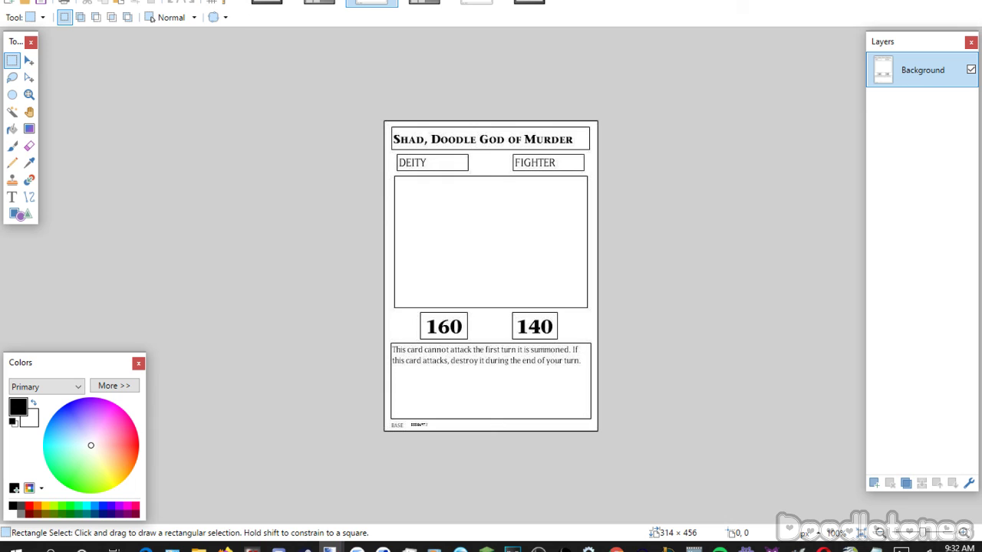
Rotate the old white Shad, Doodle God of Murder card 90° clockwise and resize it to 150 percent.
{"action": "key", "text": "alt+Tab"}
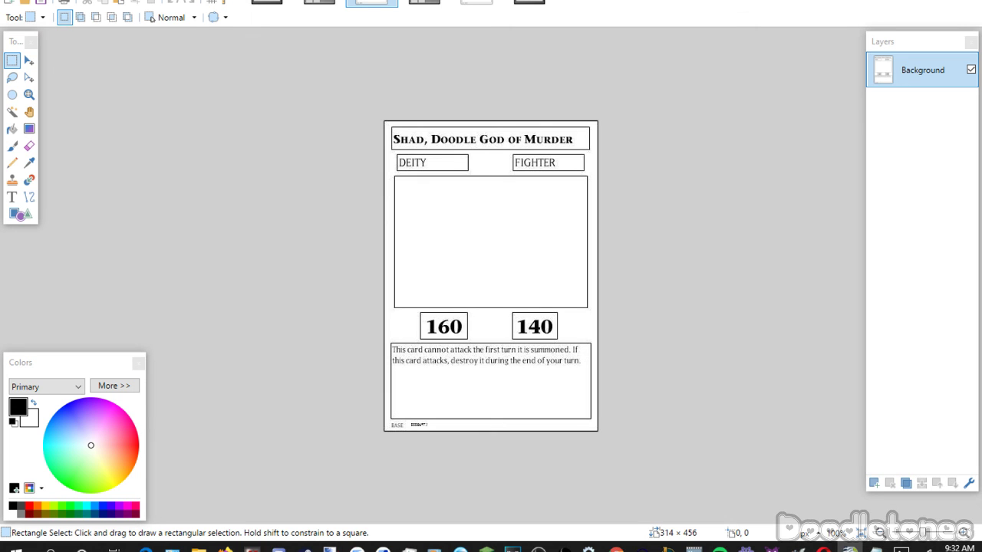
{"action": "left_click", "coordinate": [107, 2]}
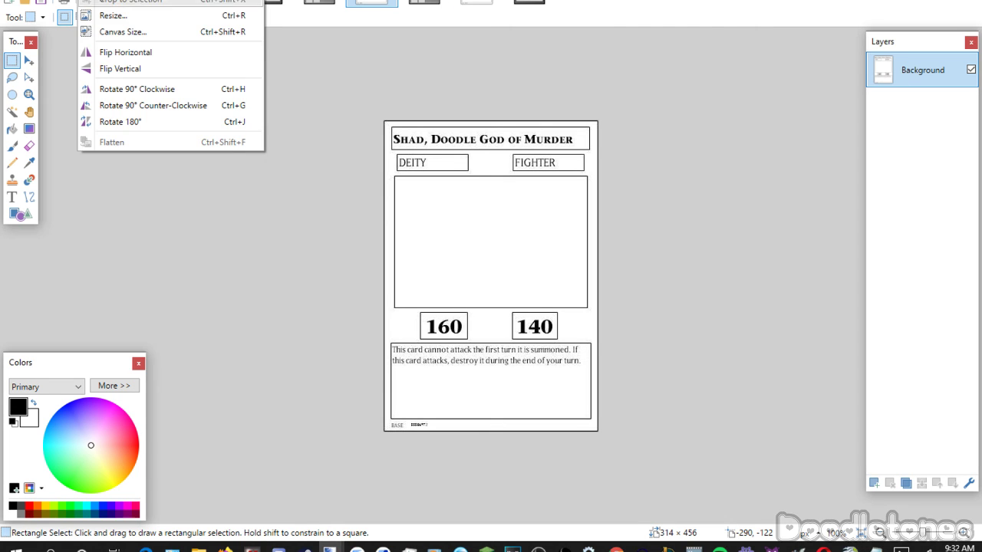
{"action": "left_click", "coordinate": [122, 89]}
{"action": "left_click", "coordinate": [108, 3]}
{"action": "left_click", "coordinate": [111, 16]}
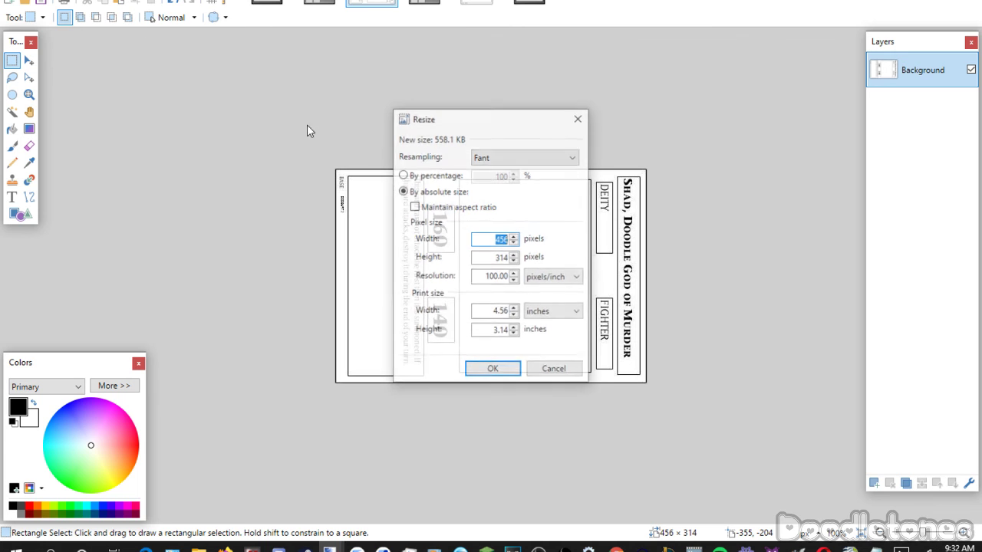
{"action": "left_click", "coordinate": [442, 178]}
{"action": "type", "text": "150"}
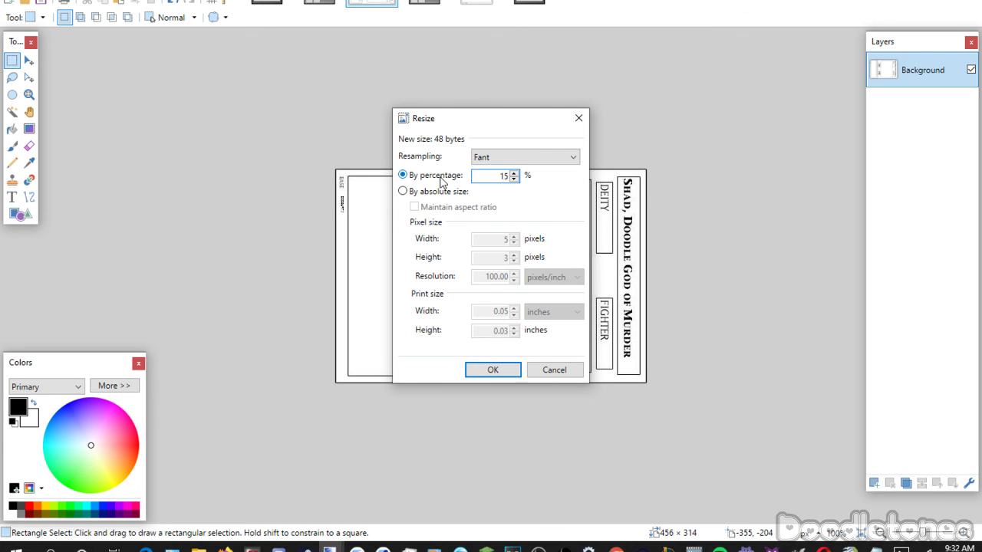
{"action": "left_click", "coordinate": [491, 371]}
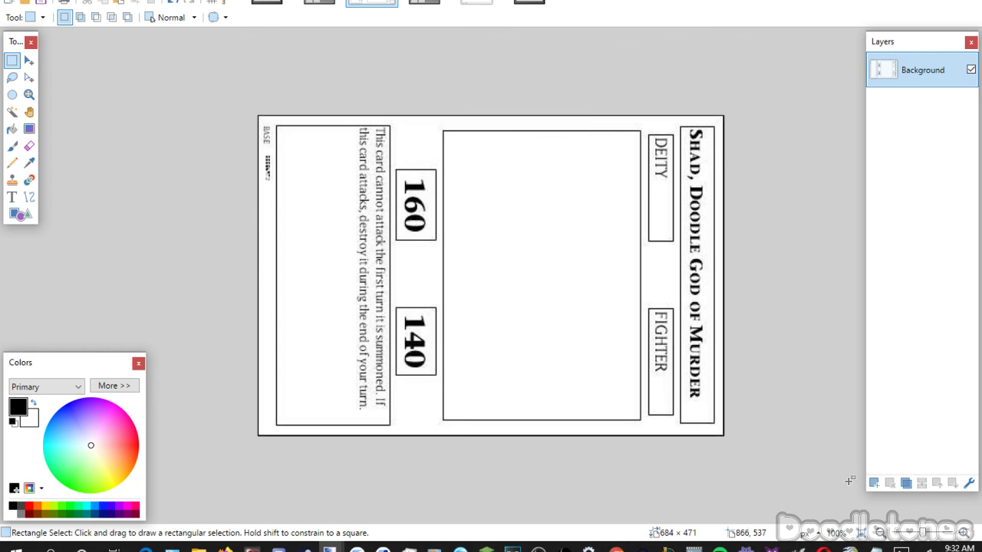
Paste "Shad, Doodle God of Murder" on a new layer of the rotated card, in Yu-Gi-Oh!ITCStoneSerifSmallCaps at size 26.
{"action": "left_click", "coordinate": [874, 483]}
{"action": "left_click", "coordinate": [11, 198]}
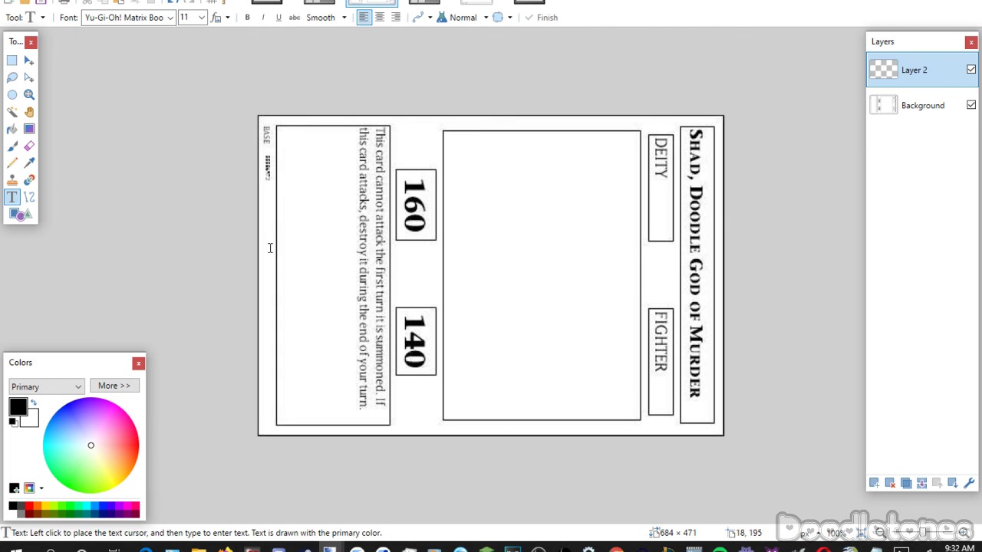
{"action": "left_click", "coordinate": [278, 264]}
{"action": "type", "text": "Shad, Doodle God of Murder"}
{"action": "left_click", "coordinate": [156, 21]}
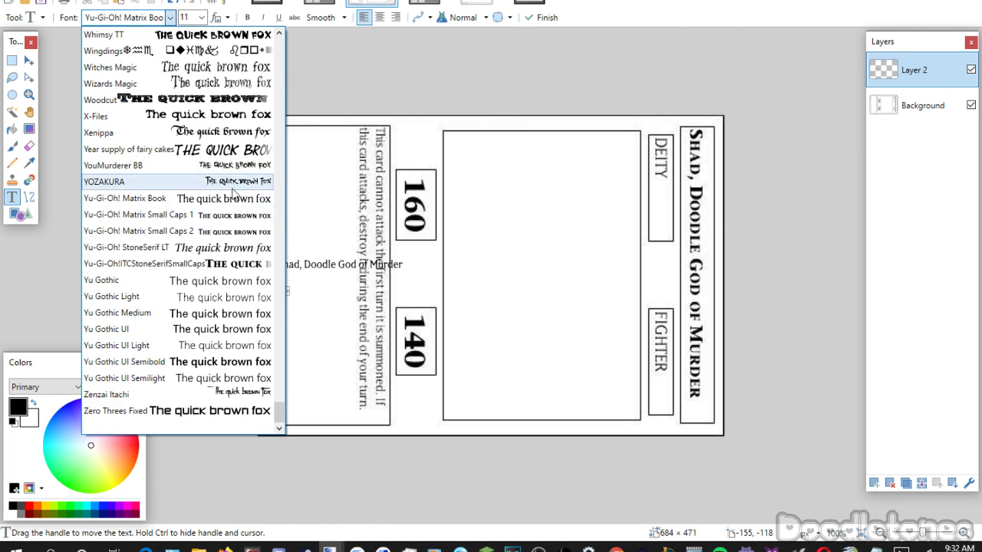
{"action": "left_click", "coordinate": [127, 259]}
{"action": "scroll", "coordinate": [195, 21], "scroll_direction": "down", "scroll_amount": 8}
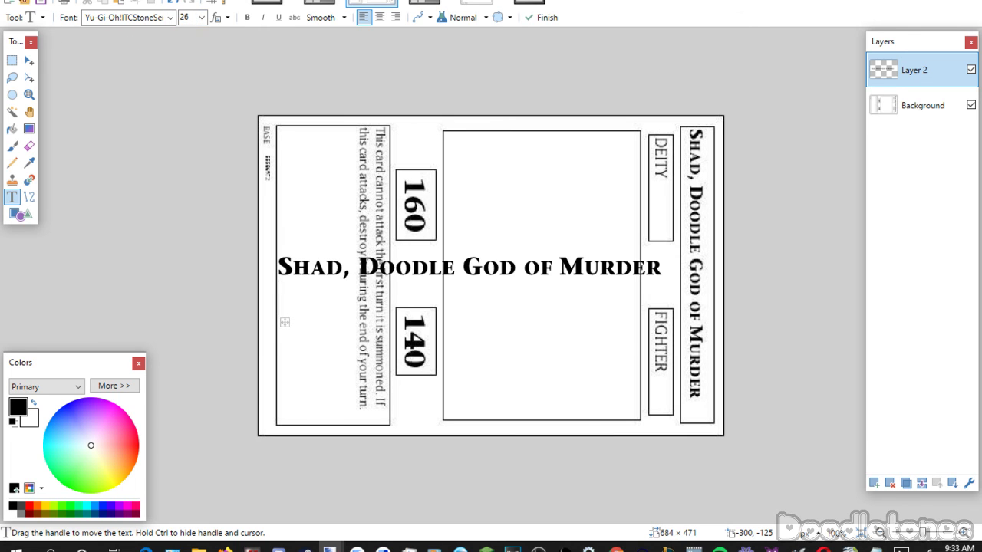
Select the whole new title lettering with a rectangular selection and cut it from its layer.
{"action": "left_click", "coordinate": [11, 59]}
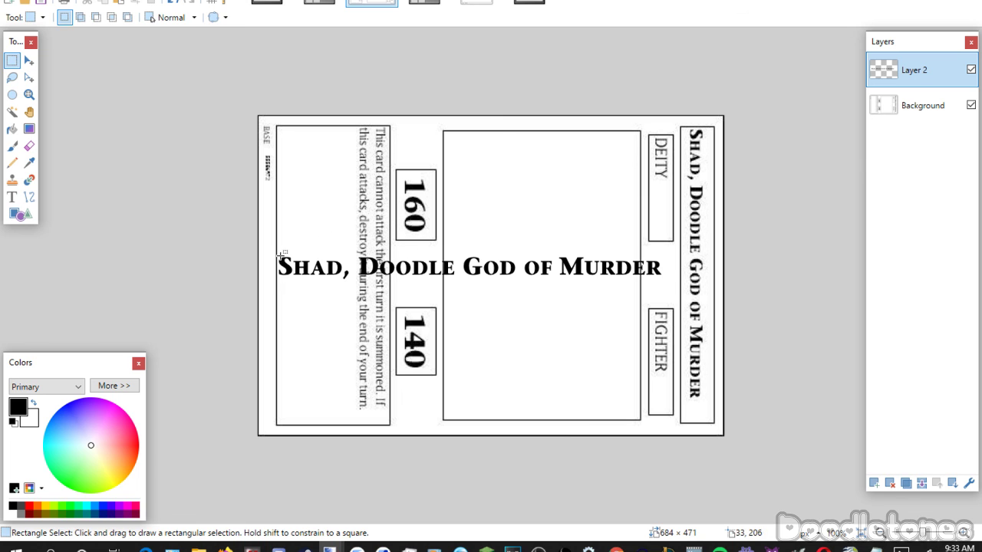
{"action": "mouse_move", "coordinate": [273, 251]}
{"action": "left_mouse_down"}
{"action": "mouse_move", "coordinate": [403, 277]}
{"action": "mouse_move", "coordinate": [671, 281]}
{"action": "left_mouse_up"}
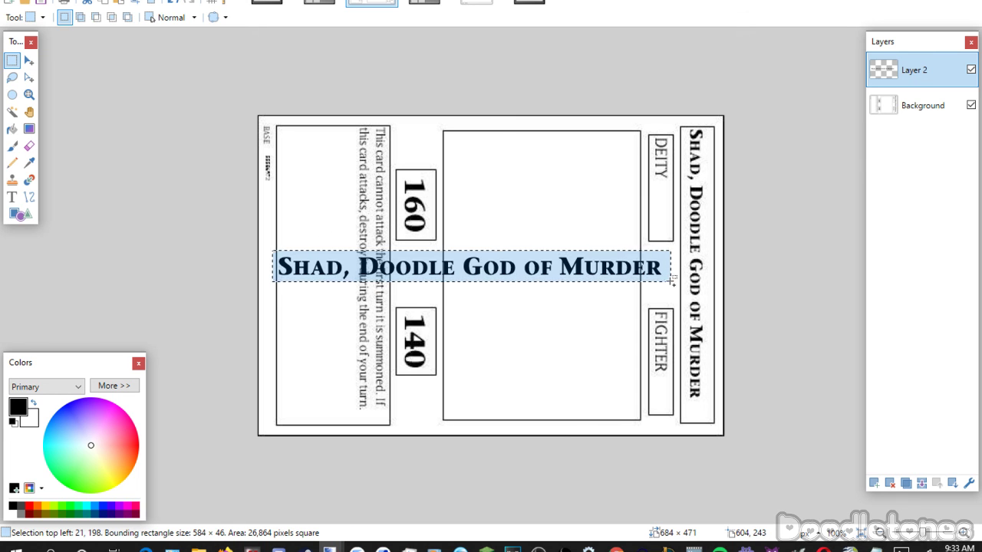
{"action": "key", "text": "Delete"}
Paste the title onto a new layer of the blank light-grey template, keeping the canvas size, and align its start with the title bar's left edge.
{"action": "left_click", "coordinate": [319, 2]}
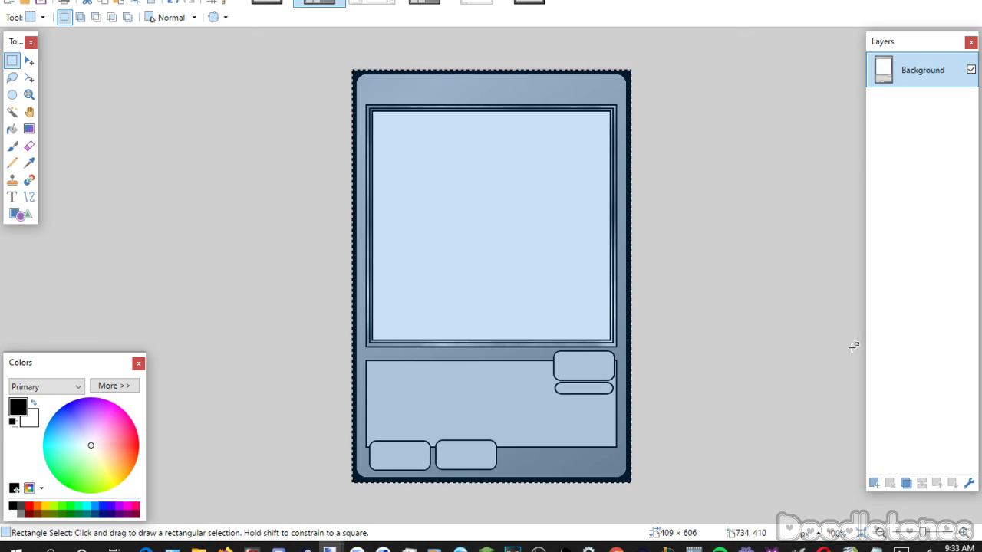
{"action": "left_click", "coordinate": [425, 2]}
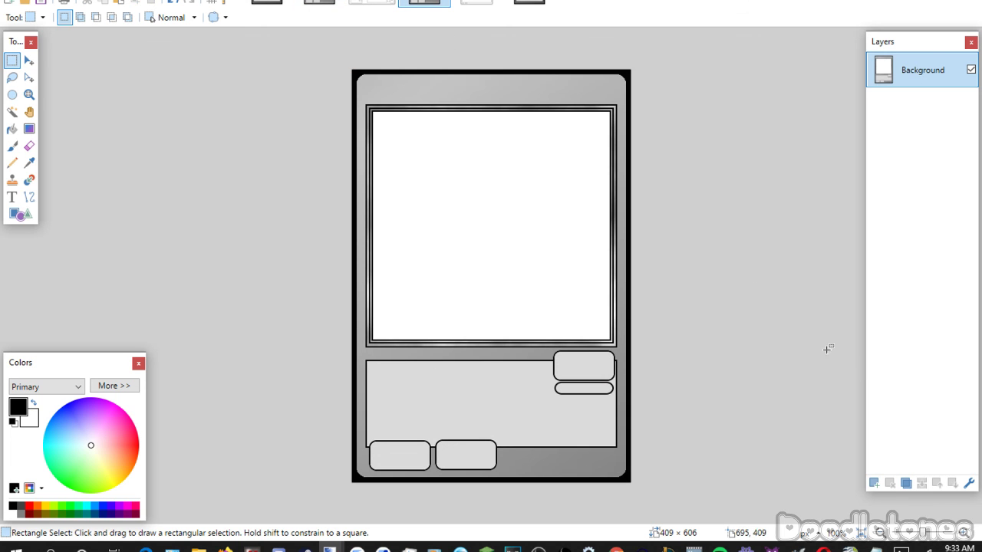
{"action": "left_click", "coordinate": [874, 483]}
{"action": "key", "text": "ctrl+v"}
{"action": "left_click", "coordinate": [411, 305]}
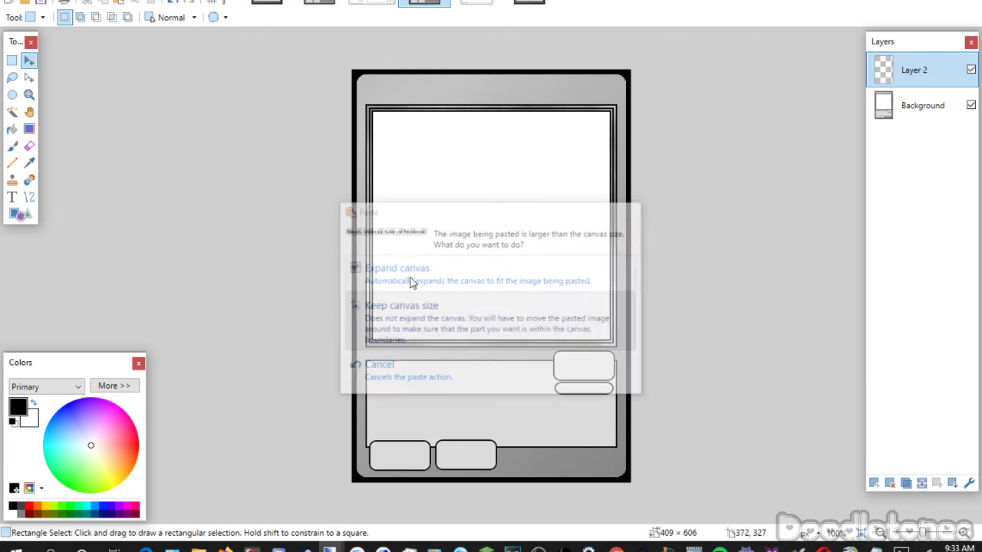
{"action": "left_click_drag", "start_coordinate": [397, 229], "coordinate": [405, 97]}
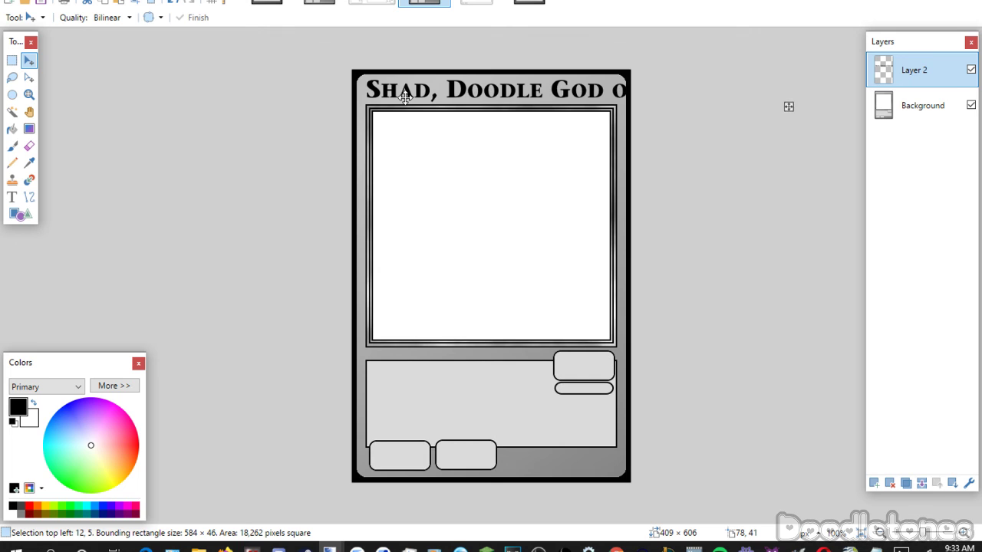
Narrow the title lettering to 385 pixels wide so it fits the title bar, and set the text size to 28.
{"action": "left_click_drag", "start_coordinate": [756, 89], "coordinate": [594, 93]}
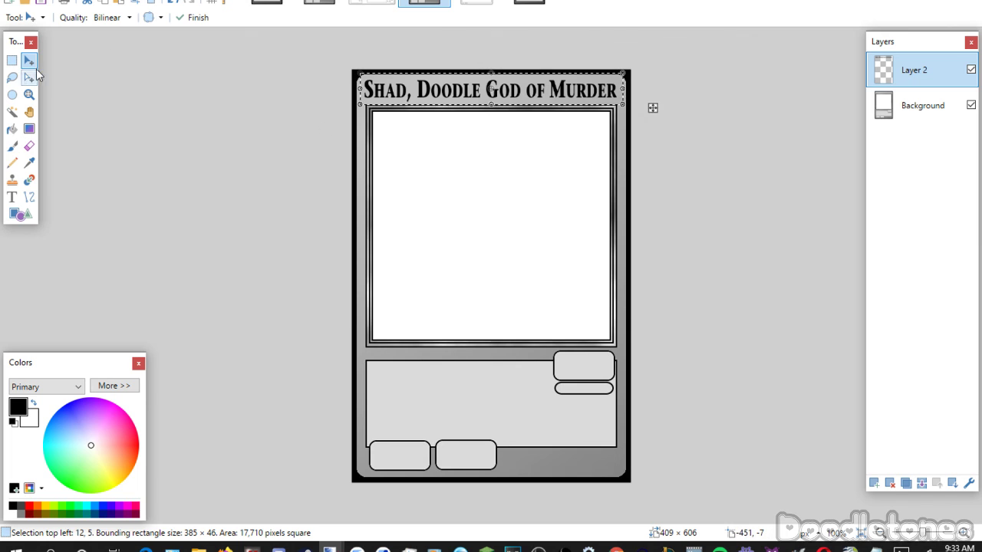
{"action": "left_click", "coordinate": [12, 60]}
{"action": "left_click", "coordinate": [11, 197]}
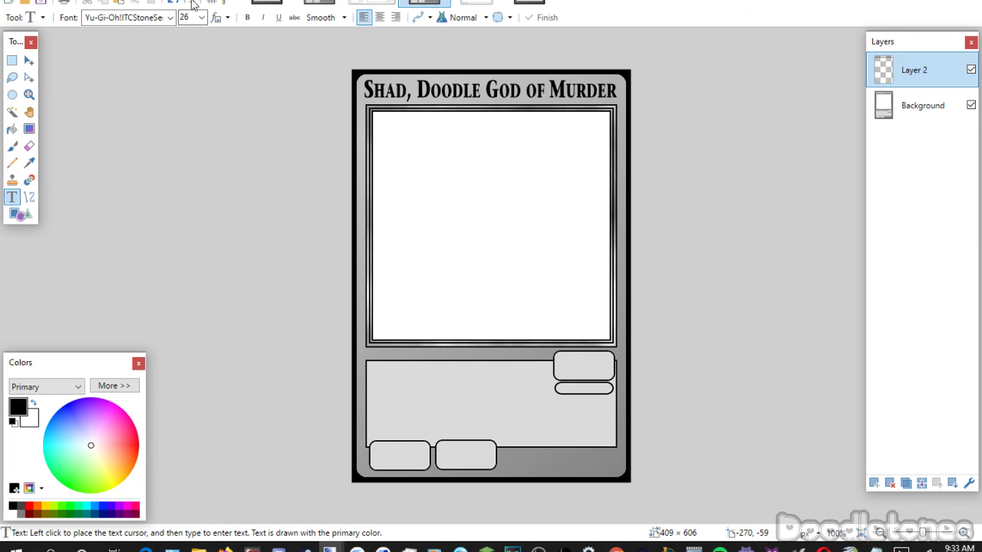
{"action": "scroll", "coordinate": [195, 23], "scroll_direction": "down", "scroll_amount": 1}
{"action": "left_click", "coordinate": [379, 453]}
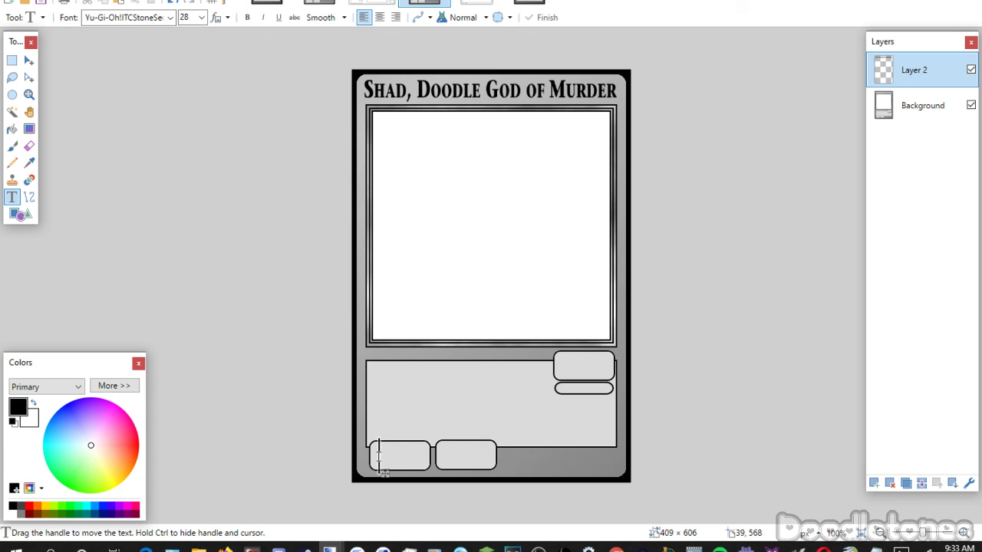
{"action": "type", "text": "160"}
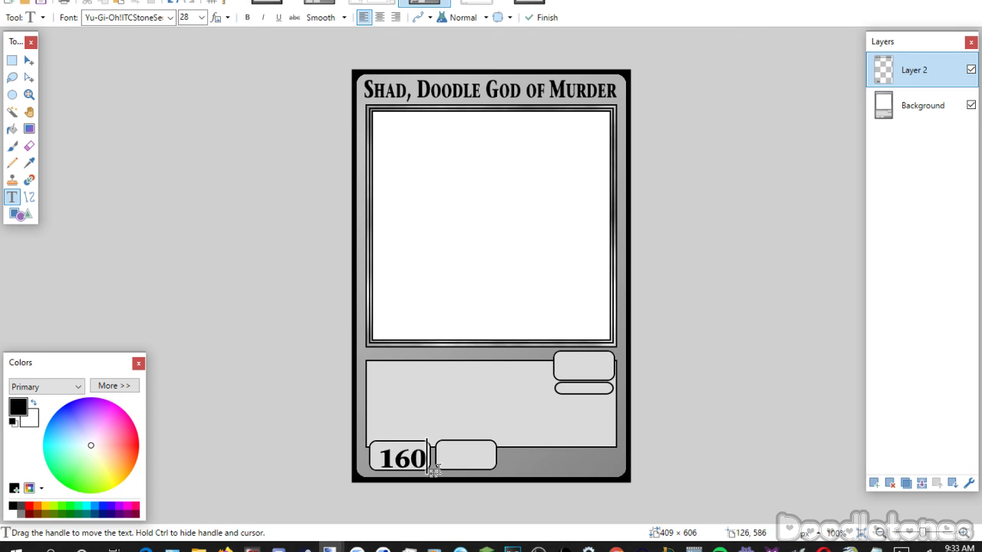
{"action": "left_click_drag", "start_coordinate": [433, 474], "coordinate": [430, 472]}
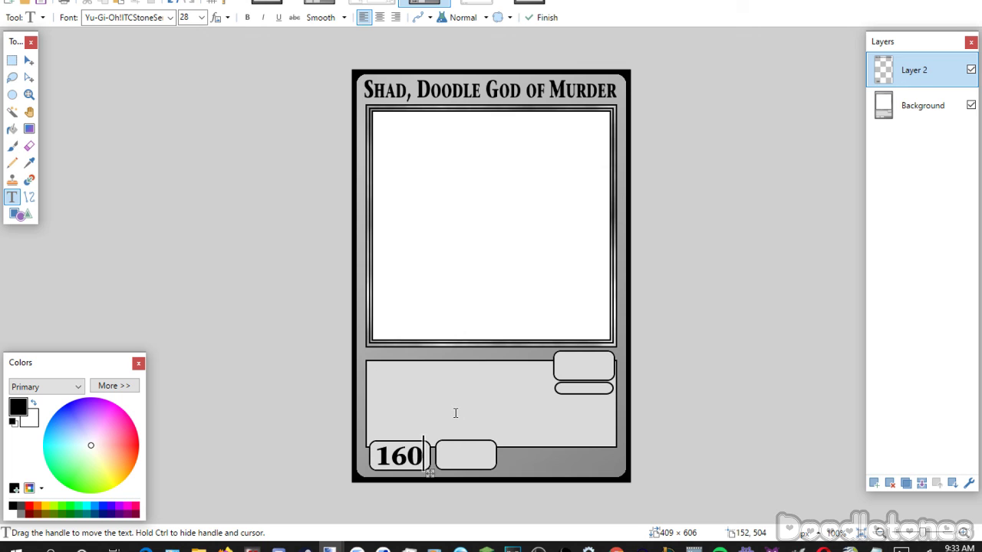
{"action": "type", "text": "140"}
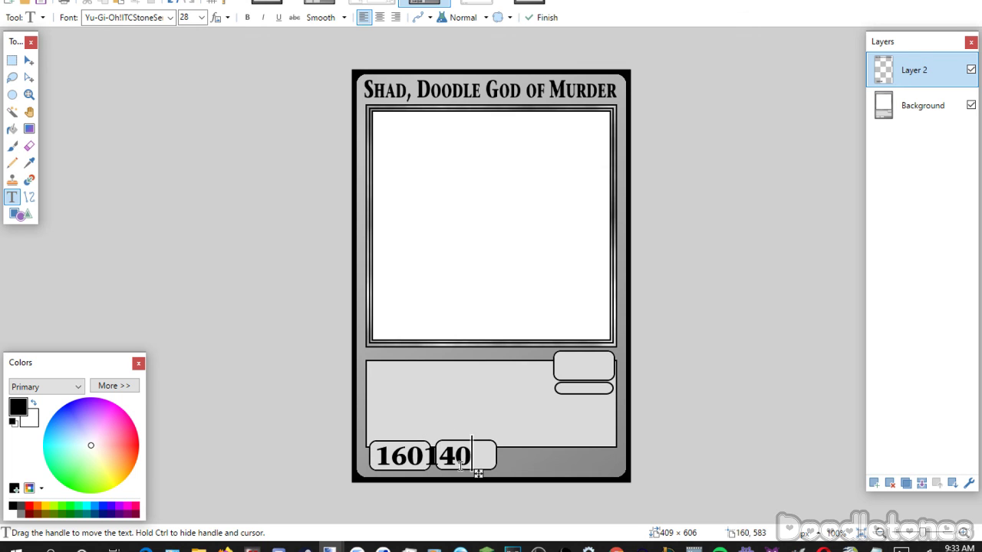
{"action": "left_click_drag", "start_coordinate": [478, 473], "coordinate": [481, 477]}
{"action": "key", "text": "ctrl+z"}
Add "160" and "140" as separate size 28 texts, fitting 160 into the first bottom stat box and 140 into the second.
{"action": "left_click", "coordinate": [420, 315]}
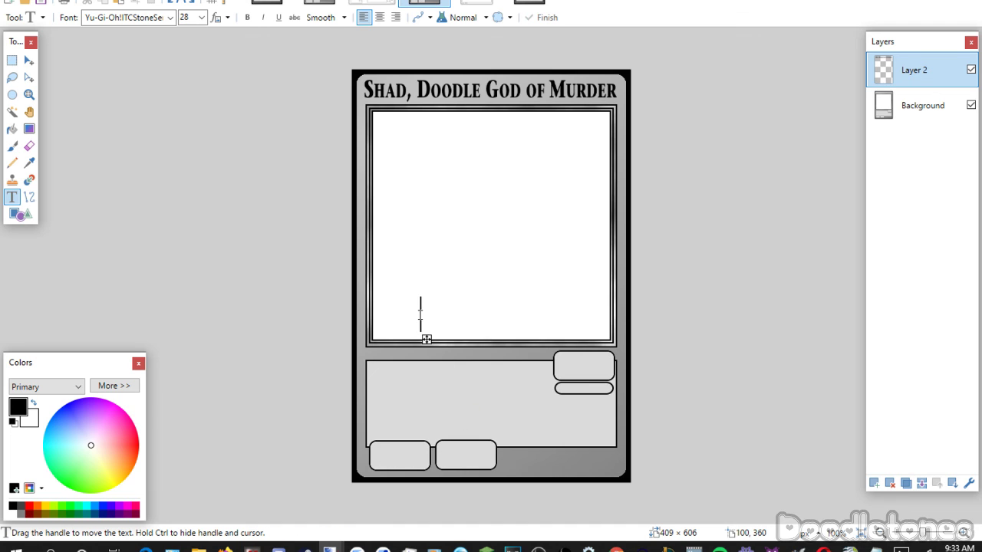
{"action": "type", "text": "160"}
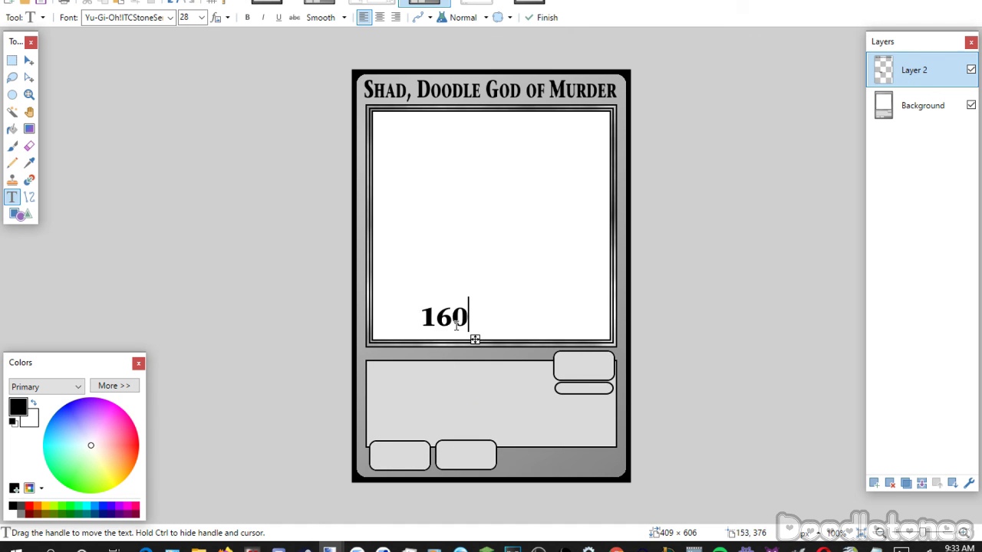
{"action": "left_click_drag", "start_coordinate": [474, 340], "coordinate": [431, 480]}
{"action": "left_click", "coordinate": [446, 275]}
{"action": "type", "text": "140"}
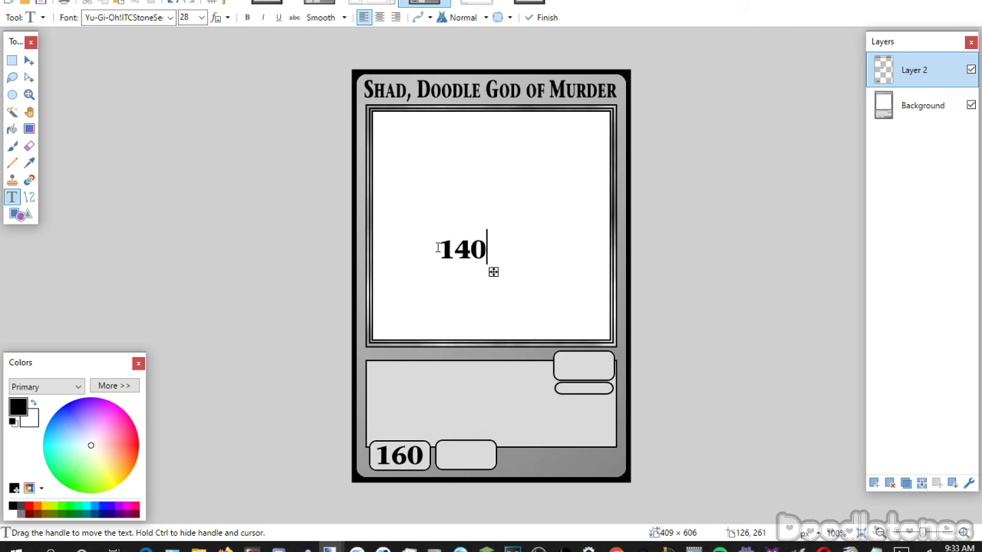
{"action": "left_click_drag", "start_coordinate": [496, 272], "coordinate": [500, 479]}
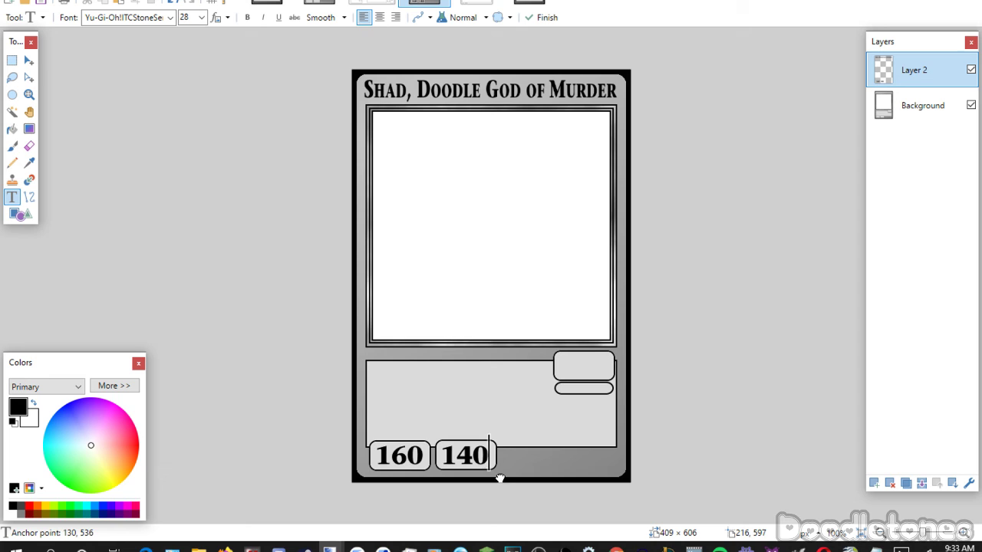
Add "FIGH" at size 22 and fit it into the larger rounded box at the description area's upper corner.
{"action": "left_click", "coordinate": [470, 261]}
{"action": "scroll", "coordinate": [200, 21], "scroll_direction": "up", "scroll_amount": 2}
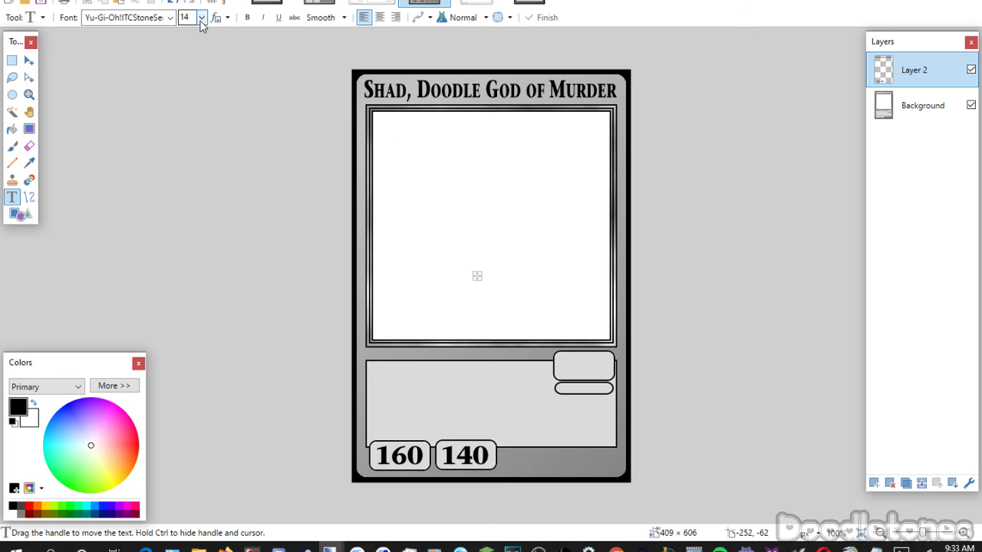
{"action": "scroll", "coordinate": [201, 25], "scroll_direction": "up", "scroll_amount": 1}
{"action": "type", "text": "FIGH"}
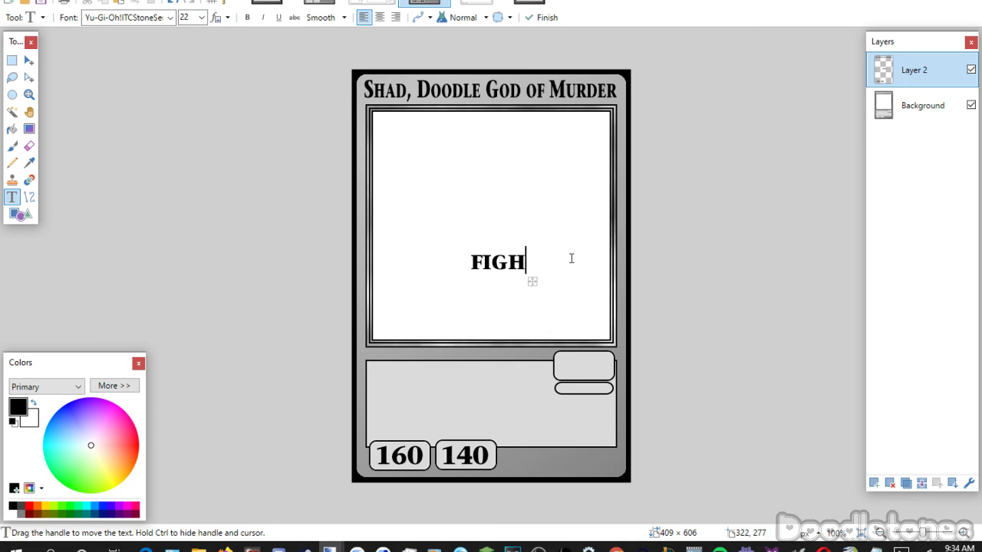
{"action": "left_click_drag", "start_coordinate": [533, 282], "coordinate": [622, 389]}
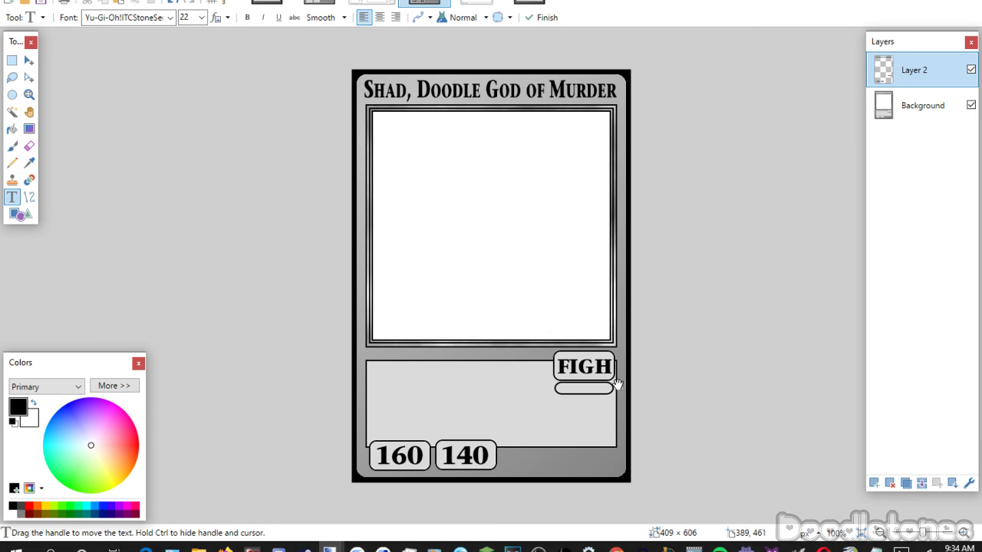
Add "Deity" at size 11 and centre it in the narrow rounded box beneath FIGH.
{"action": "left_click", "coordinate": [422, 223]}
{"action": "scroll", "coordinate": [206, 25], "scroll_direction": "down", "scroll_amount": 3}
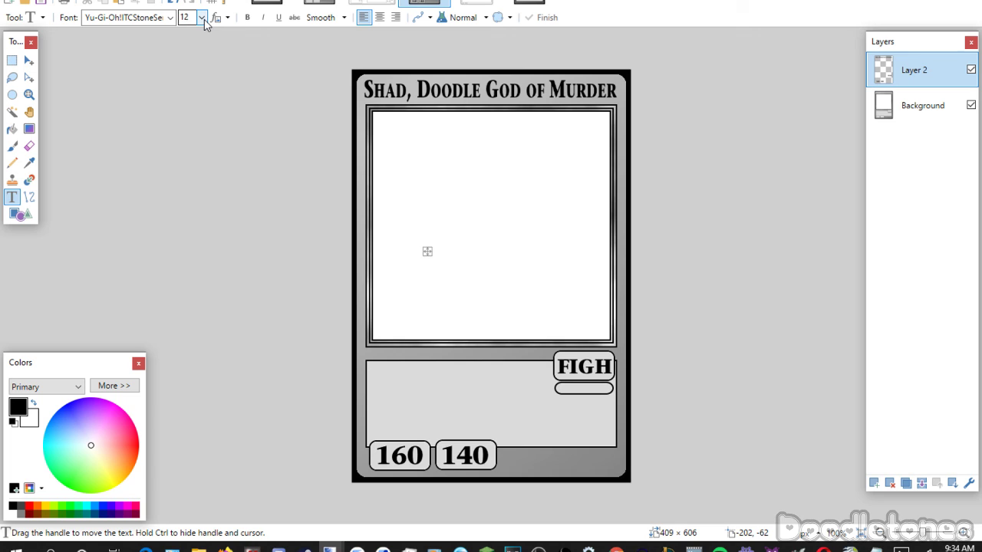
{"action": "scroll", "coordinate": [205, 25], "scroll_direction": "down", "scroll_amount": 1}
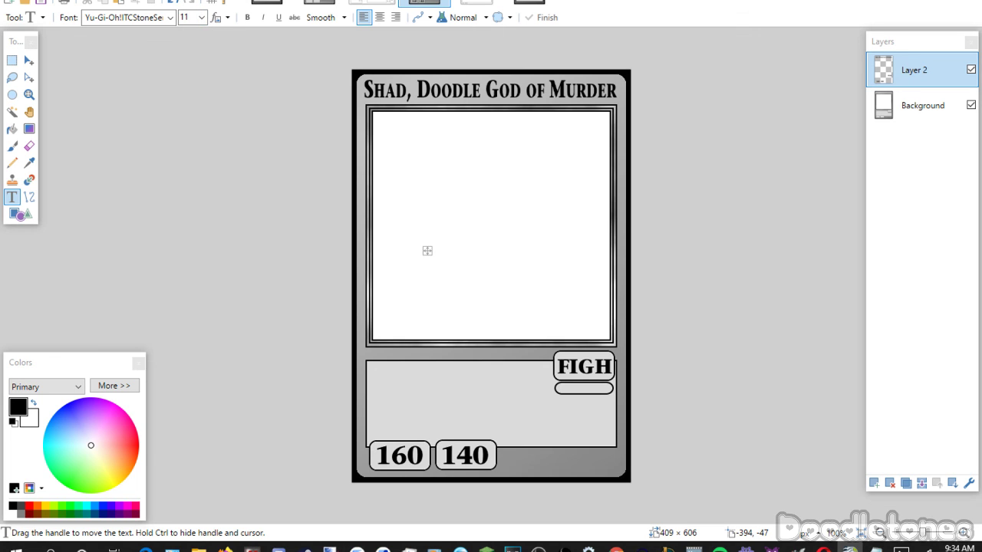
{"action": "left_click", "coordinate": [562, 402]}
{"action": "type", "text": "Deity"}
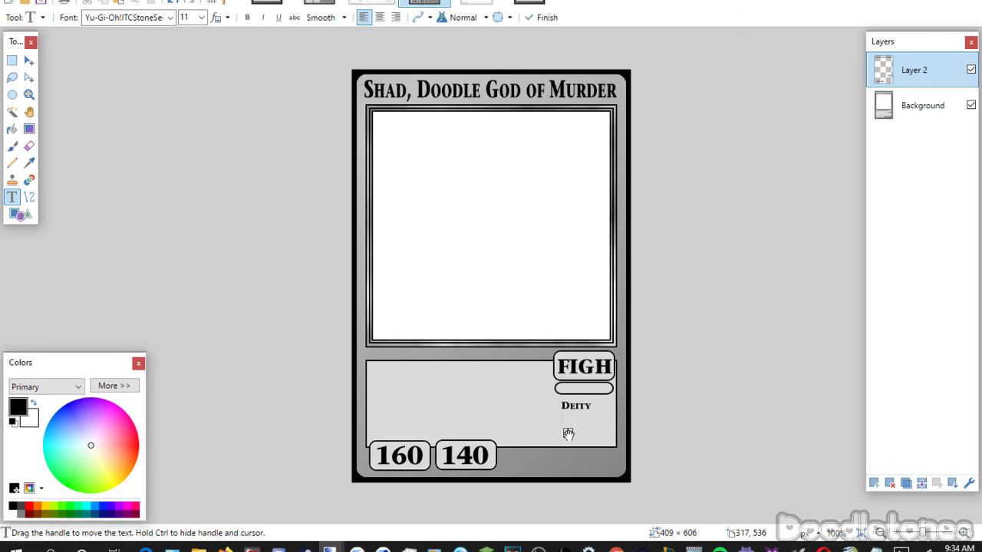
{"action": "mouse_move", "coordinate": [567, 435]}
{"action": "left_mouse_down"}
{"action": "mouse_move", "coordinate": [583, 412]}
{"action": "mouse_move", "coordinate": [576, 418]}
{"action": "left_mouse_up"}
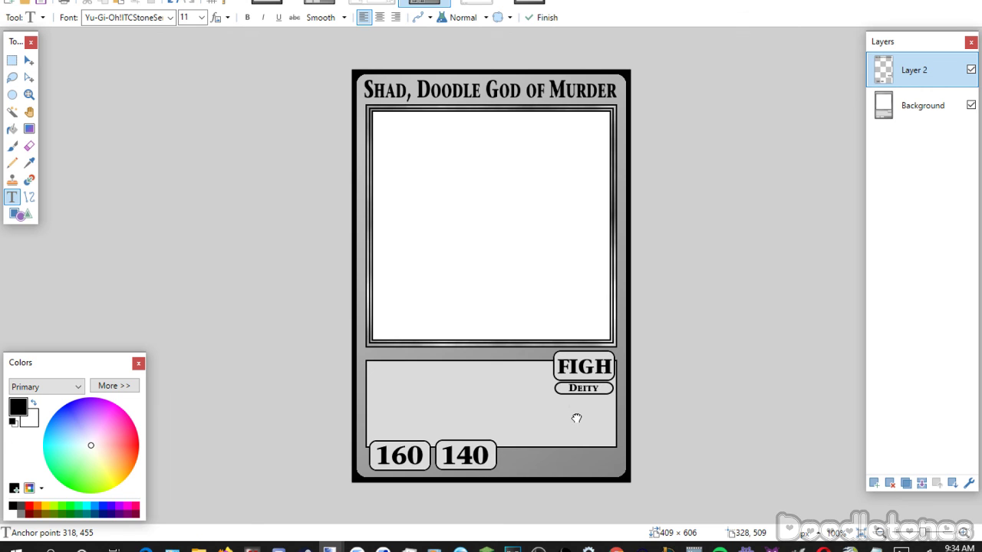
Paste the card's effect text into the description box in Yu-Gi-Oh! Matrix Book at size 11.
{"action": "left_click", "coordinate": [466, 421]}
{"action": "left_click", "coordinate": [202, 19]}
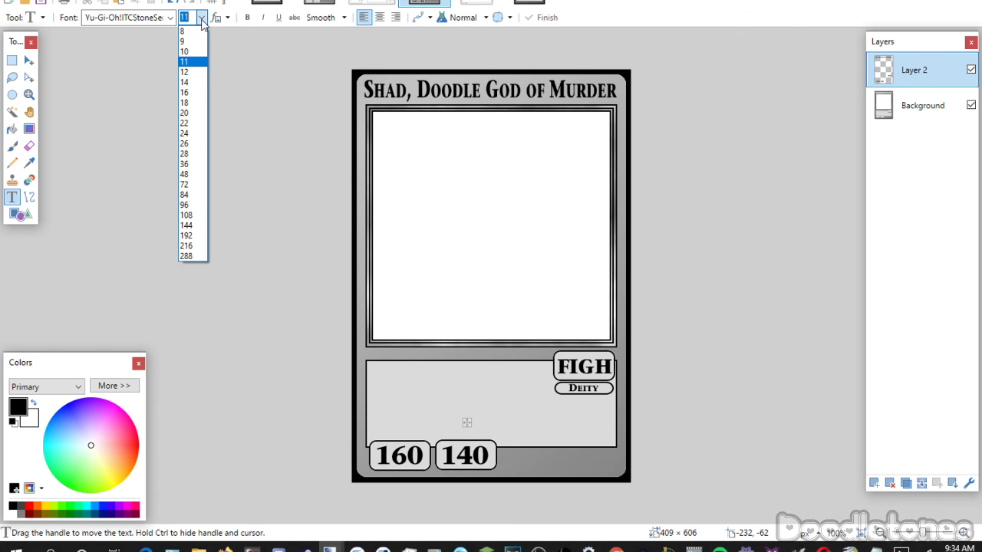
{"action": "left_click", "coordinate": [168, 18]}
{"action": "left_click", "coordinate": [146, 200]}
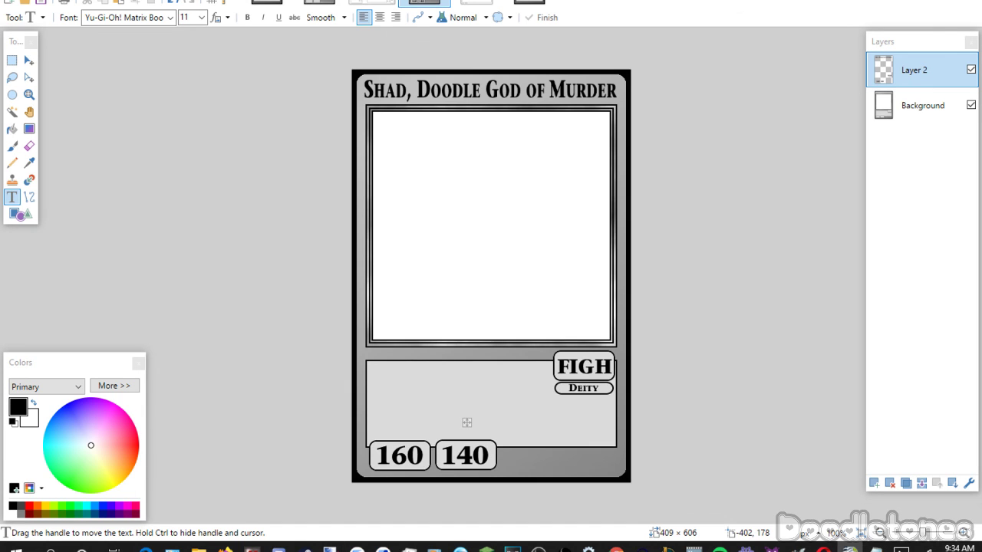
{"action": "left_click", "coordinate": [372, 380]}
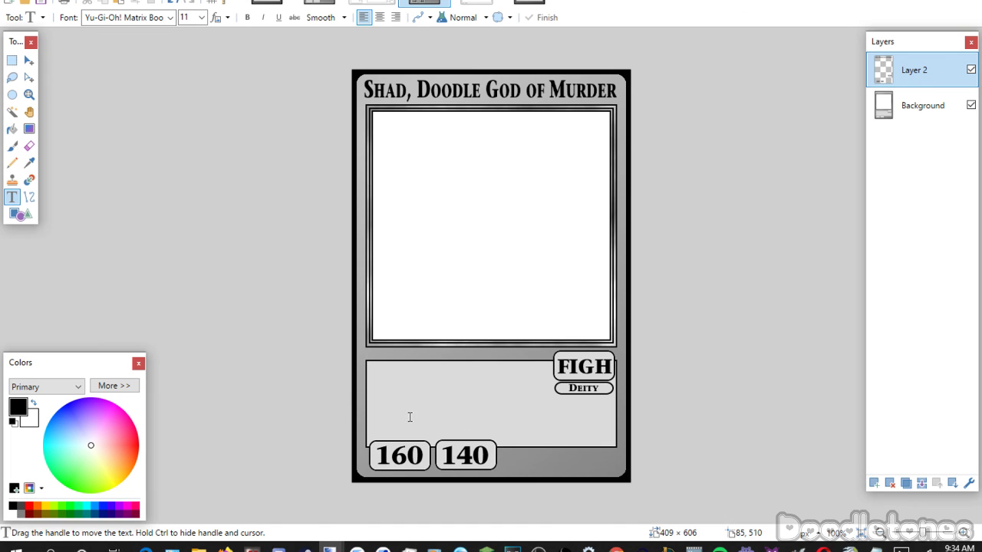
{"action": "key", "text": "ctrl+v"}
{"action": "left_click_drag", "start_coordinate": [380, 409], "coordinate": [381, 407]}
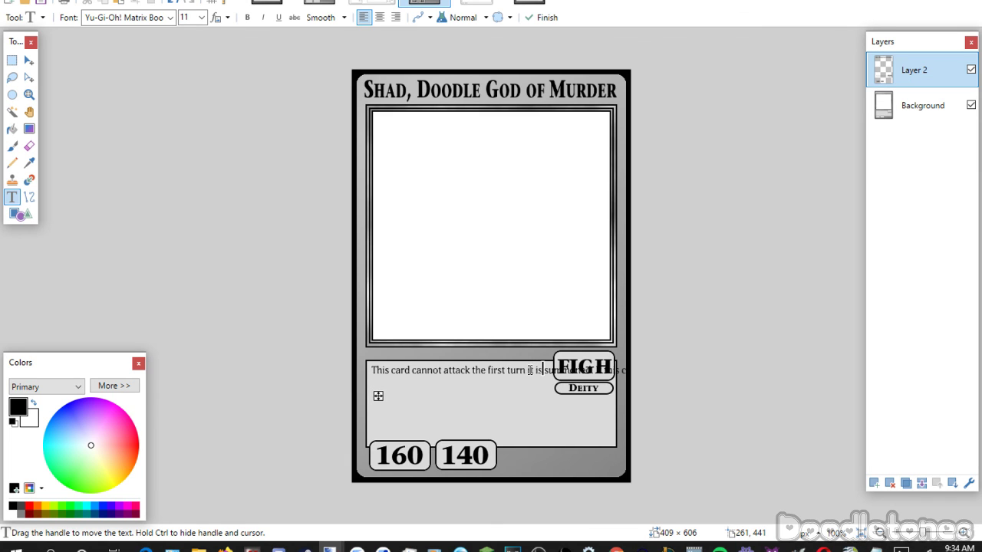
Break the effect text into three lines after "it is" and "destroy it", and nudge it slightly down inside the description box.
{"action": "key", "text": "Return"}
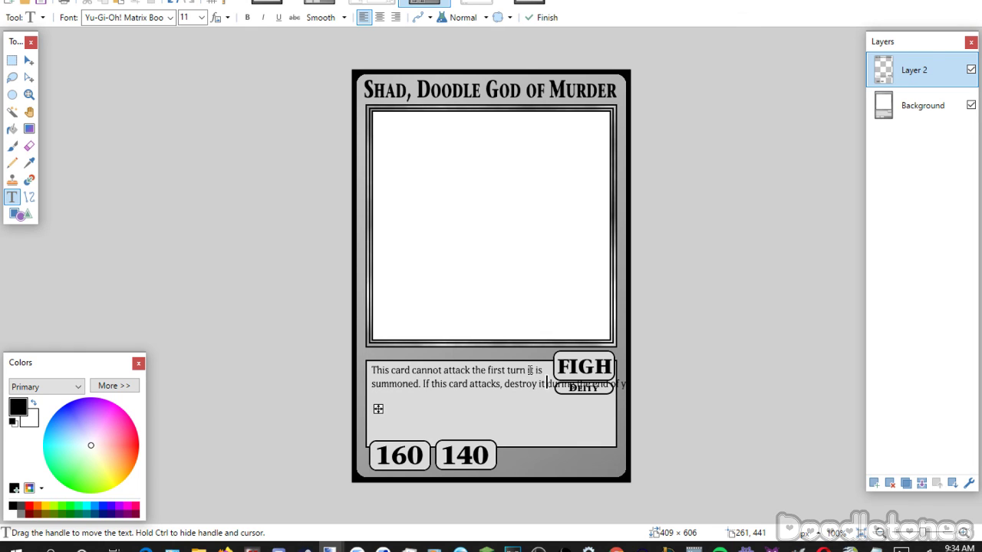
{"action": "key", "text": "Return"}
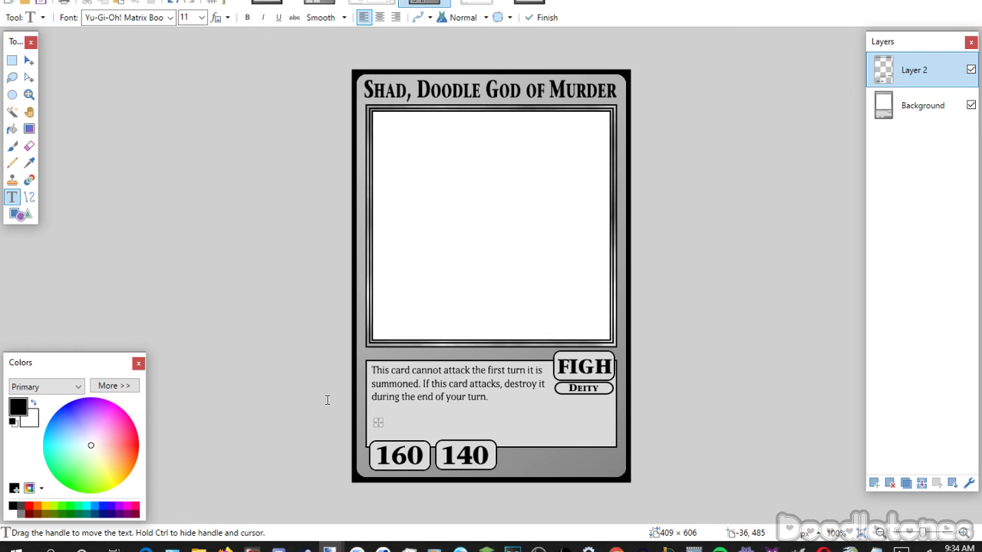
{"action": "left_click_drag", "start_coordinate": [378, 424], "coordinate": [379, 429]}
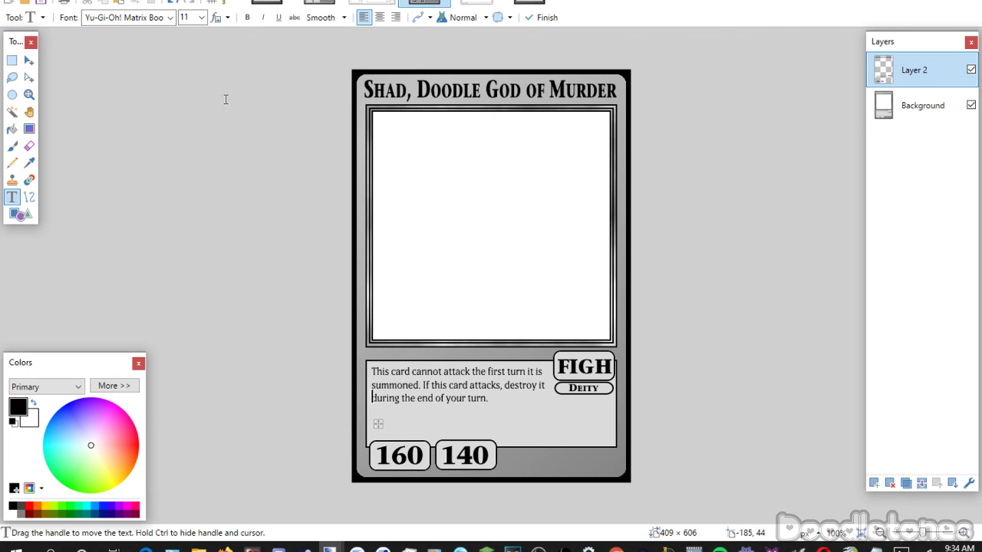
{"action": "left_click", "coordinate": [11, 60]}
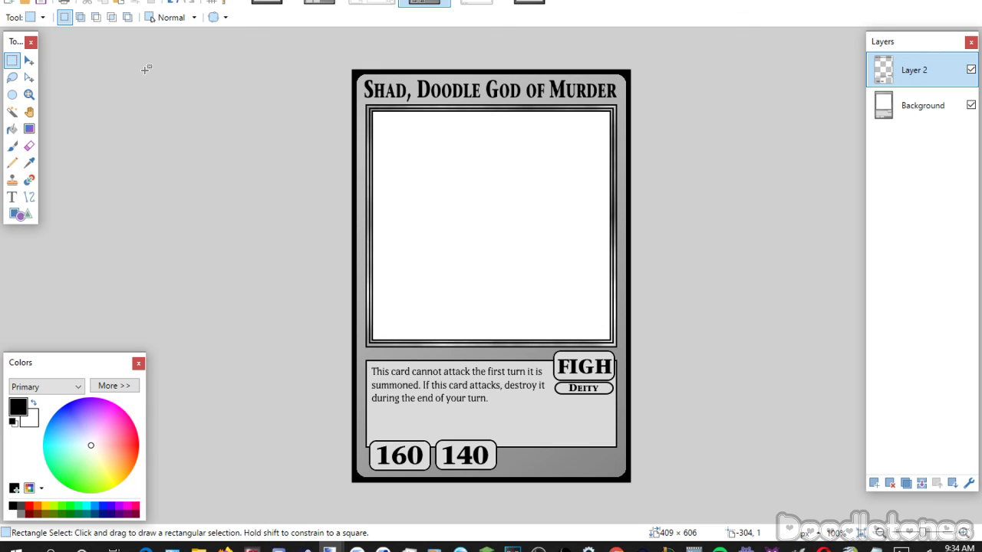
Merge the text layer down, then close the finished Shad card, saving it as a JPEG at quality 95.
{"action": "left_click", "coordinate": [923, 484]}
{"action": "key", "text": "ctrl+w"}
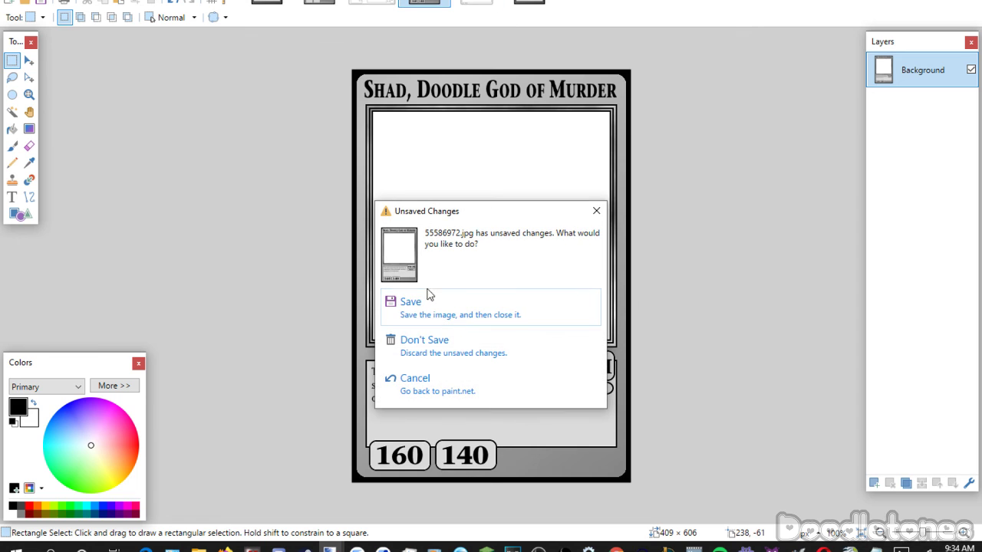
{"action": "left_click", "coordinate": [428, 299]}
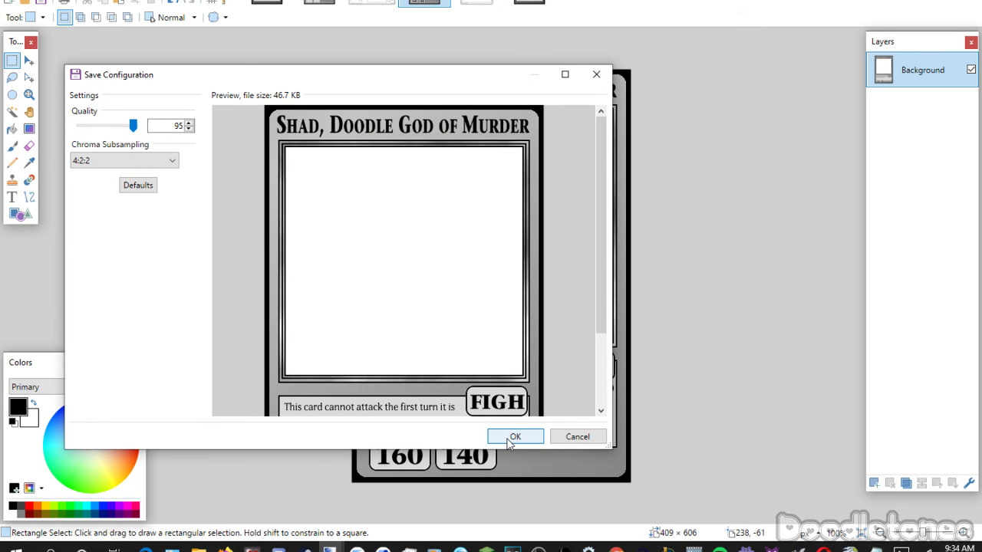
{"action": "left_click", "coordinate": [510, 439]}
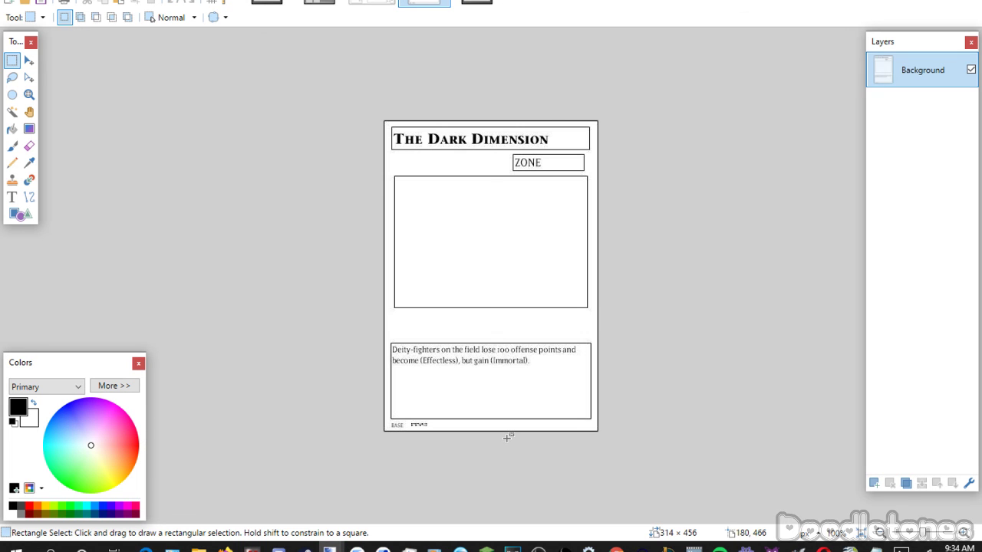
Close the old rotated white Shad card without saving its changes.
{"action": "left_click", "coordinate": [372, 3]}
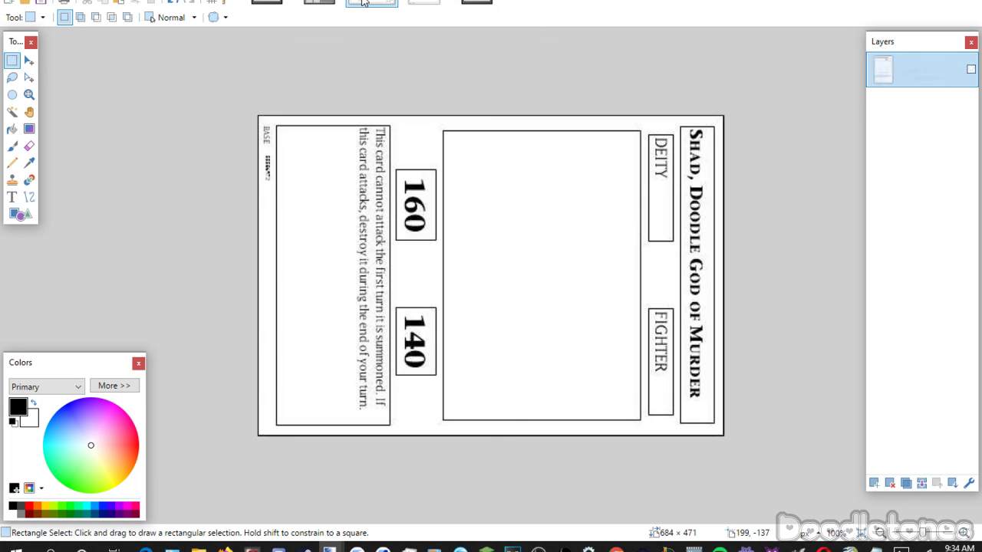
{"action": "key", "text": "ctrl+w"}
{"action": "left_click", "coordinate": [410, 331]}
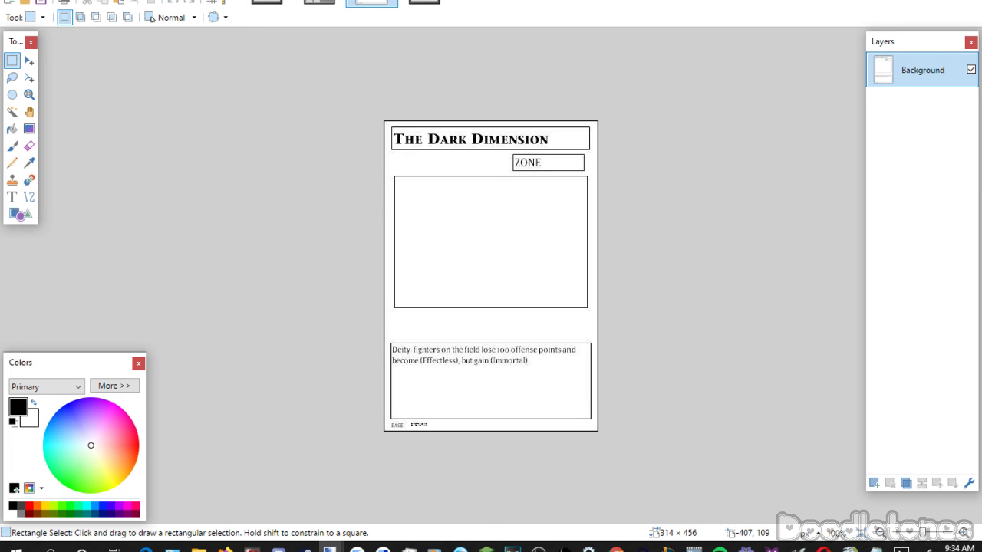
Paste "The Dark Dimension" on a new layer of the dark-grey template, in Yu-Gi-Oh!ITCStoneSerifSmallCaps at size 26.
{"action": "left_click", "coordinate": [424, 3]}
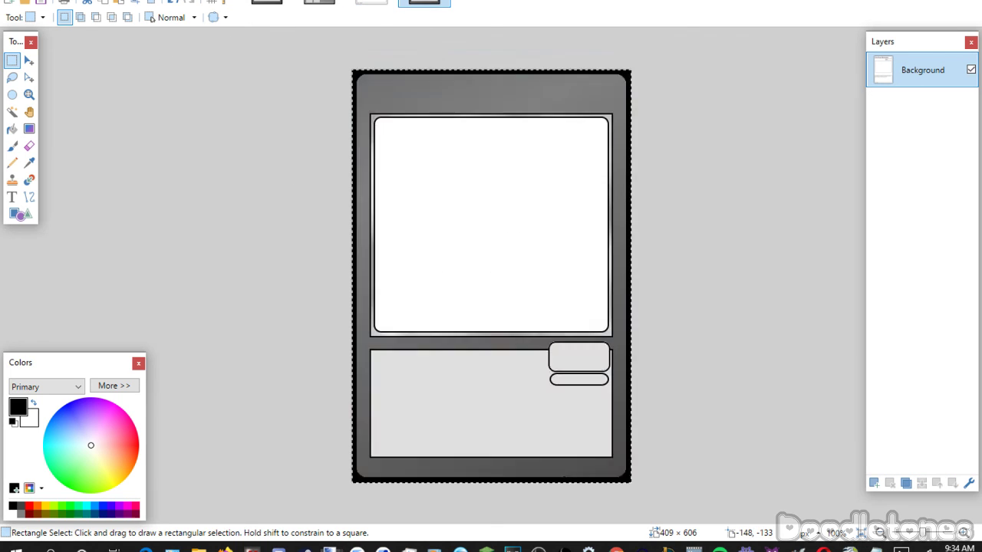
{"action": "key", "text": "t"}
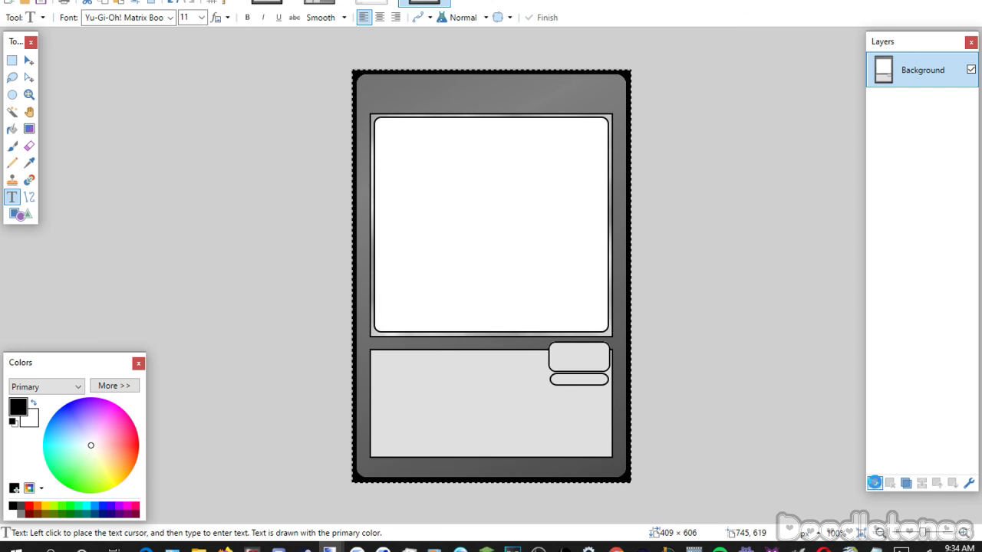
{"action": "left_click", "coordinate": [875, 482]}
{"action": "left_click", "coordinate": [379, 98]}
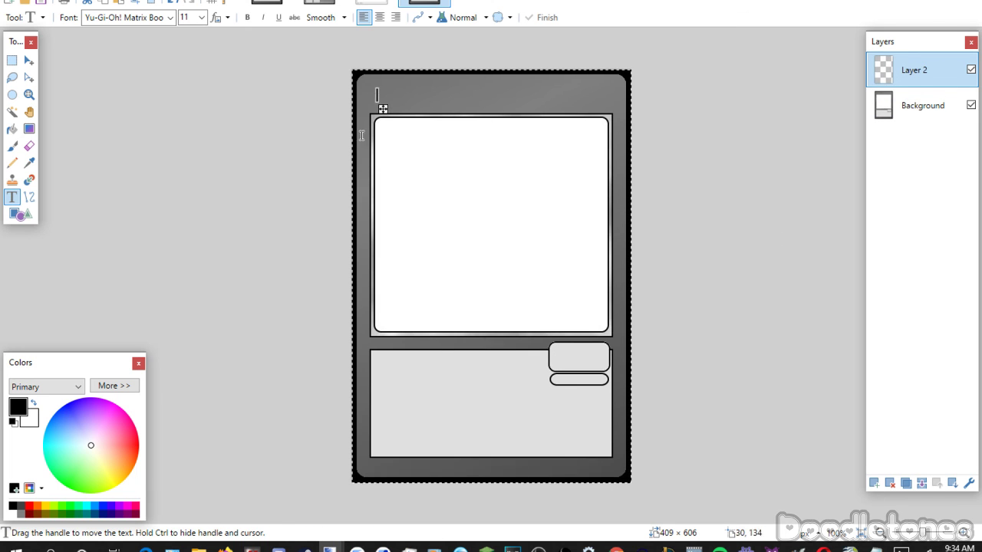
{"action": "left_click", "coordinate": [170, 17]}
{"action": "left_click", "coordinate": [192, 249]}
{"action": "left_click", "coordinate": [202, 17]}
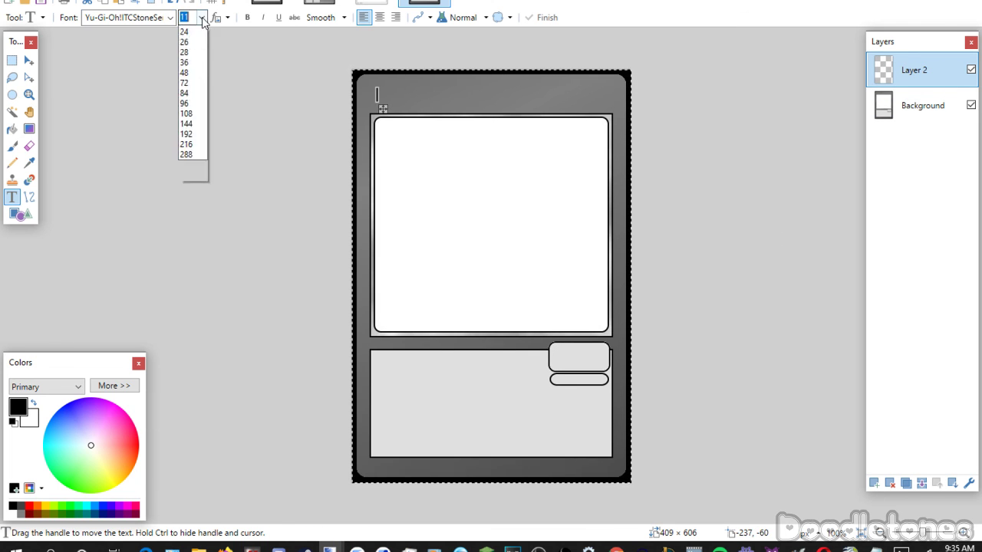
{"action": "left_click", "coordinate": [191, 144]}
{"action": "type", "text": "The Dark Dimension"}
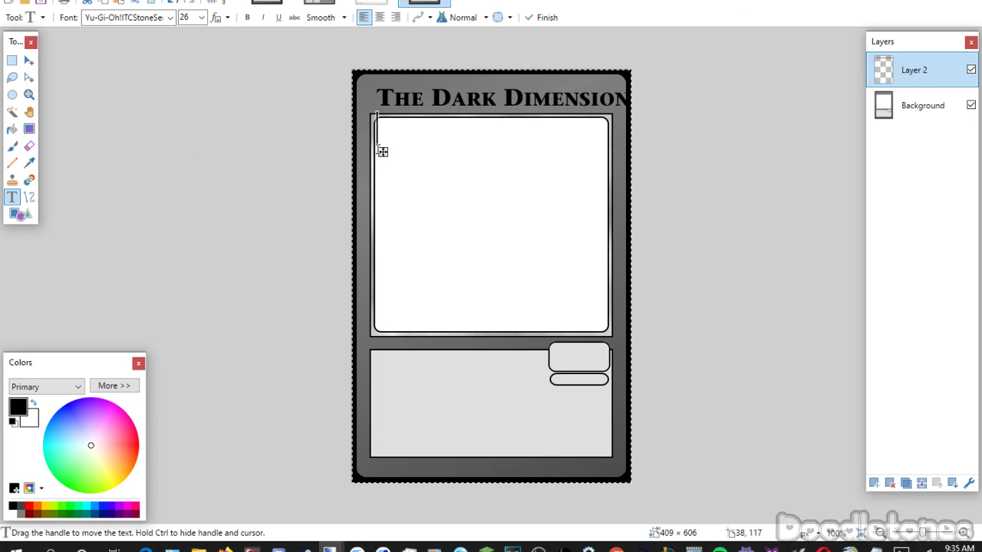
Shift the title to fit inside the card's header, then add "ZONE" at size 20 inside the larger rounded label box.
{"action": "left_click_drag", "start_coordinate": [382, 151], "coordinate": [369, 150]}
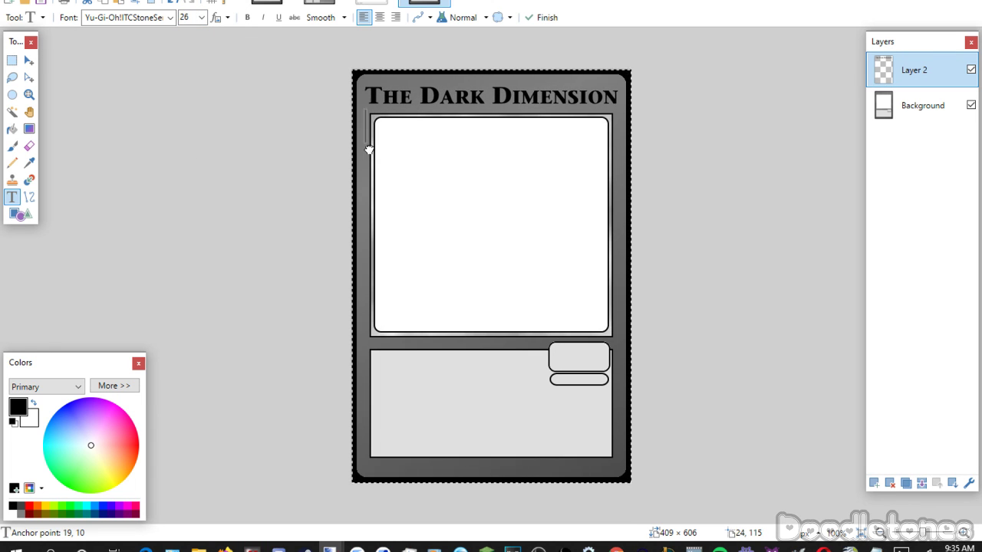
{"action": "left_click", "coordinate": [479, 357]}
{"action": "scroll", "coordinate": [204, 18], "scroll_direction": "down", "scroll_amount": 2}
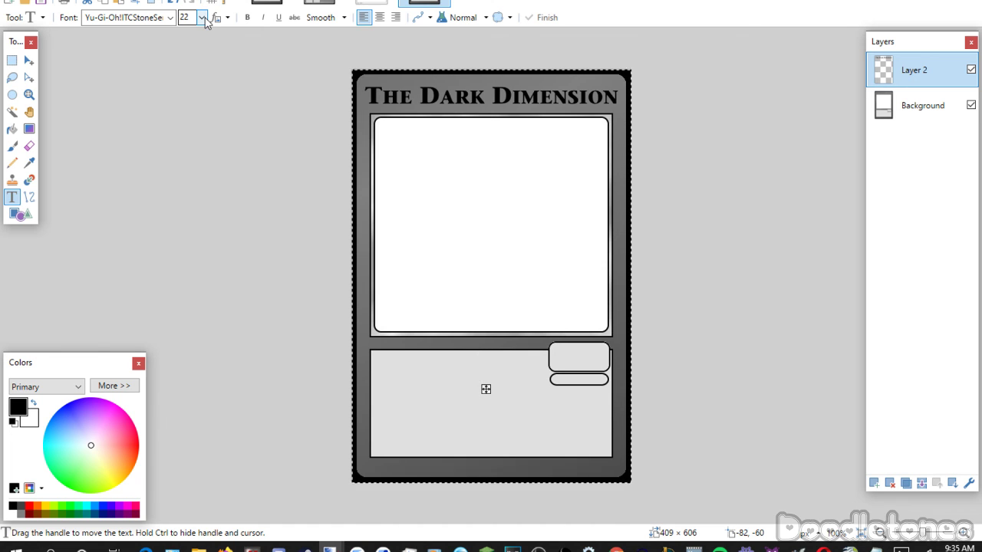
{"action": "type", "text": "ZONE"}
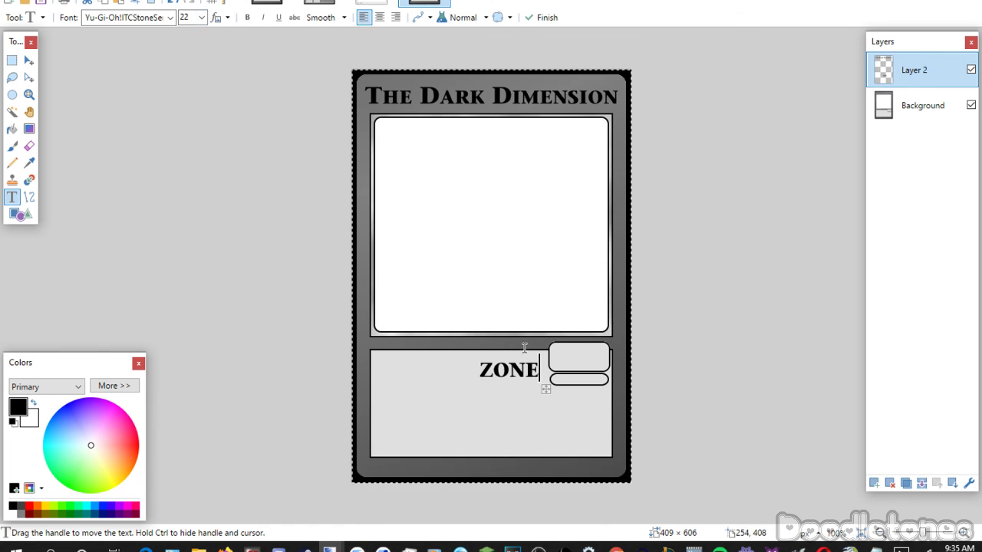
{"action": "left_click_drag", "start_coordinate": [546, 389], "coordinate": [613, 379]}
{"action": "scroll", "coordinate": [199, 18], "scroll_direction": "down", "scroll_amount": 1}
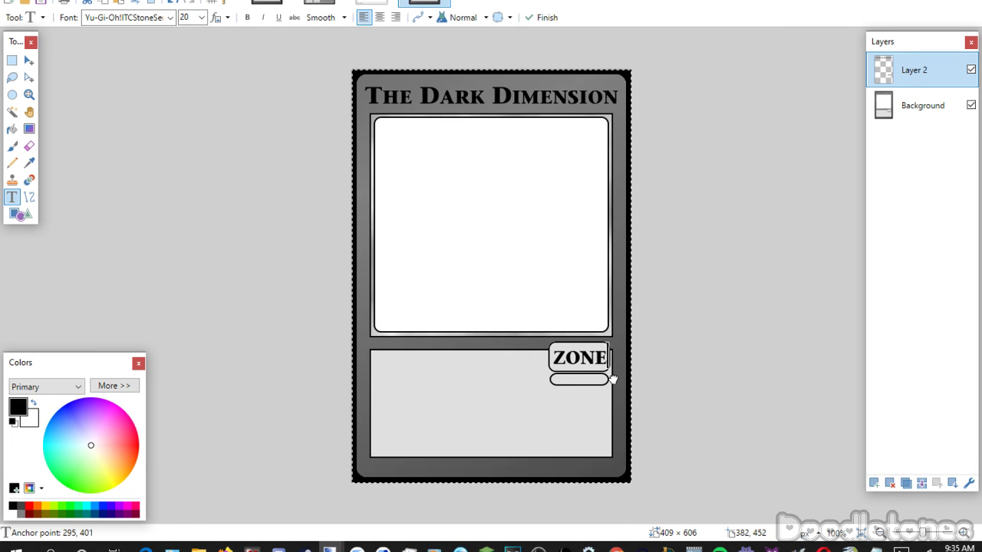
Paste the Deity-fighters effect text in Yu-Gi-Oh! Matrix Book at size 11, starting at the upper-left corner of the description box.
{"action": "left_click", "coordinate": [481, 388]}
{"action": "left_click", "coordinate": [202, 17]}
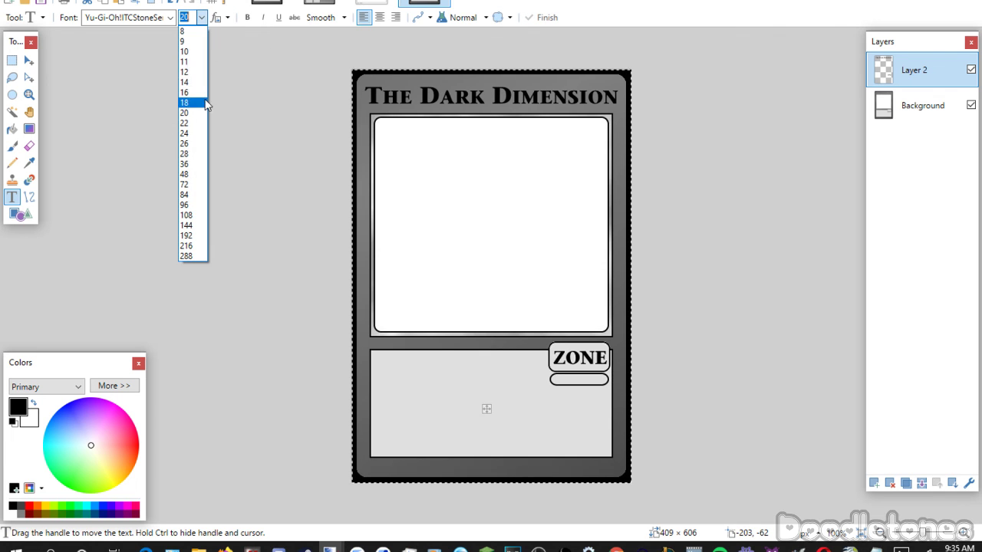
{"action": "left_click", "coordinate": [188, 62]}
{"action": "left_click", "coordinate": [170, 17]}
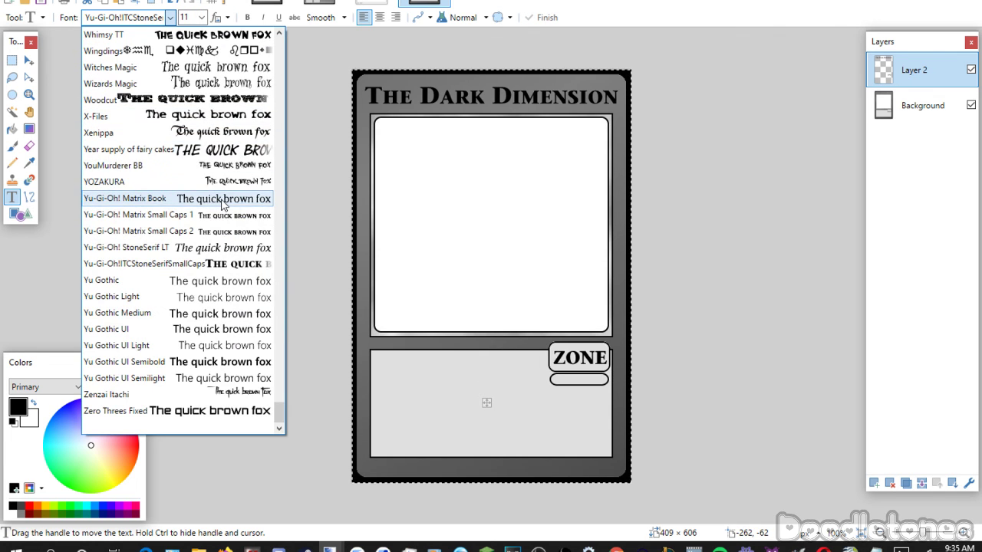
{"action": "left_click", "coordinate": [223, 201]}
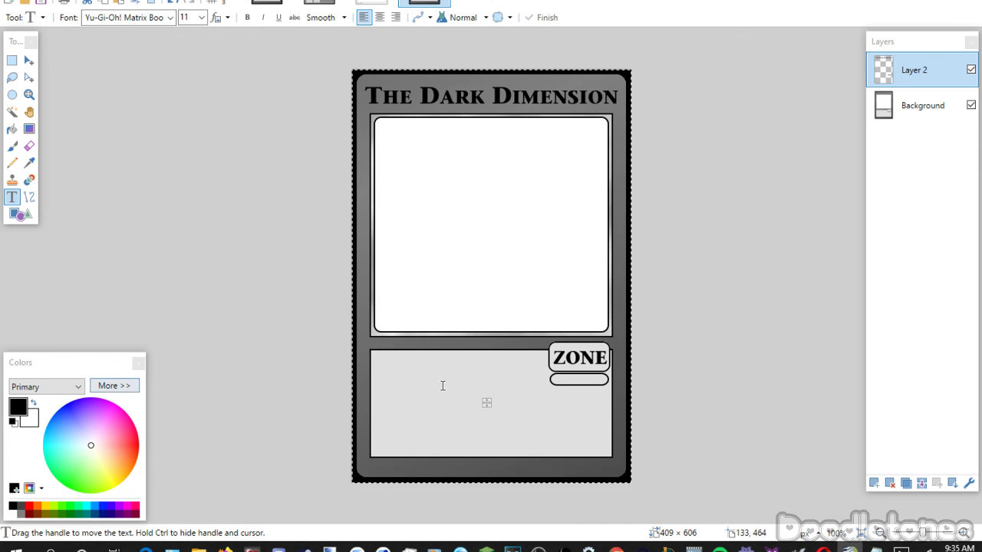
{"action": "left_click", "coordinate": [376, 379]}
{"action": "key", "text": "ctrl+v"}
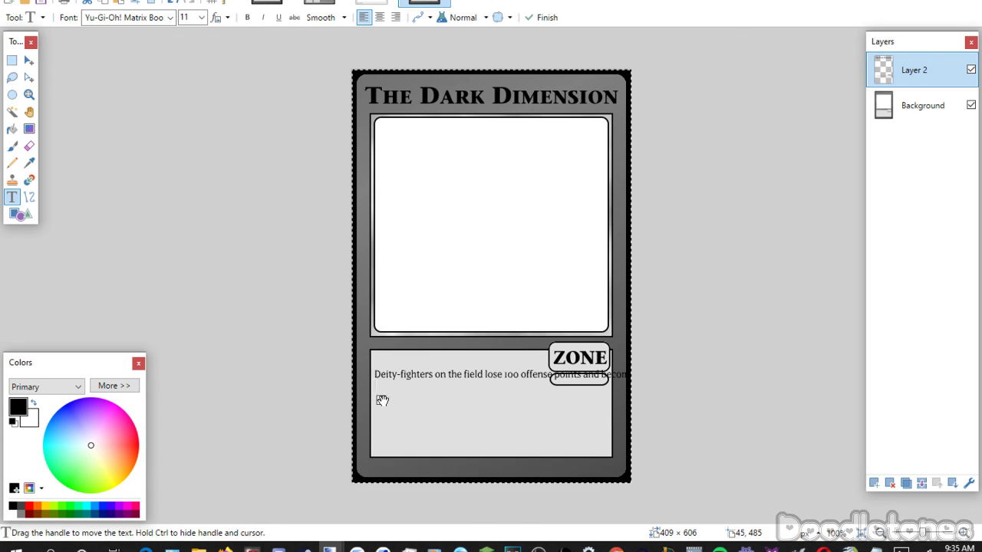
{"action": "left_click_drag", "start_coordinate": [381, 401], "coordinate": [383, 387]}
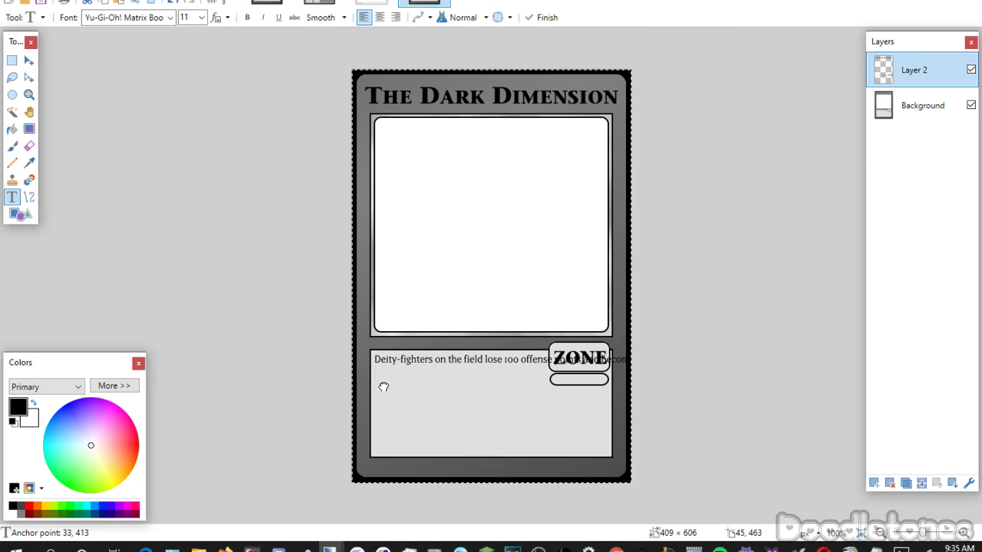
Break the effect text into three lines after "lose 100" and "(Effectless)," so it clears the ZONE label.
{"action": "left_click", "coordinate": [530, 359]}
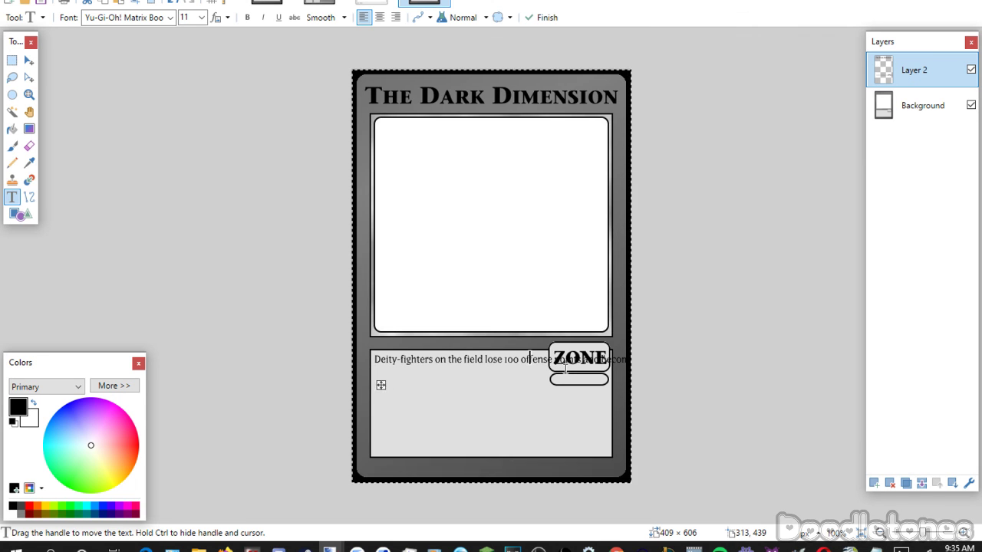
{"action": "key", "text": "Return"}
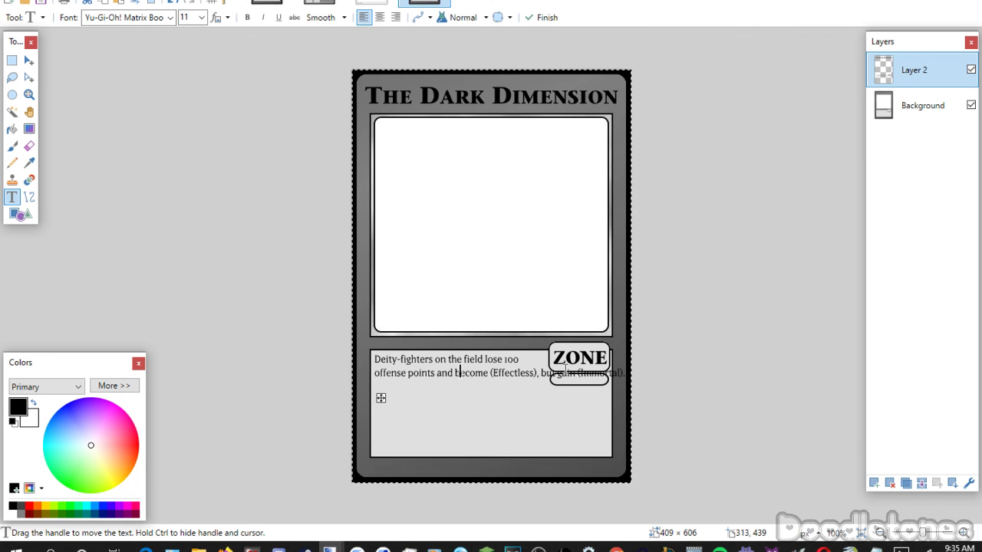
{"action": "key", "text": "Return"}
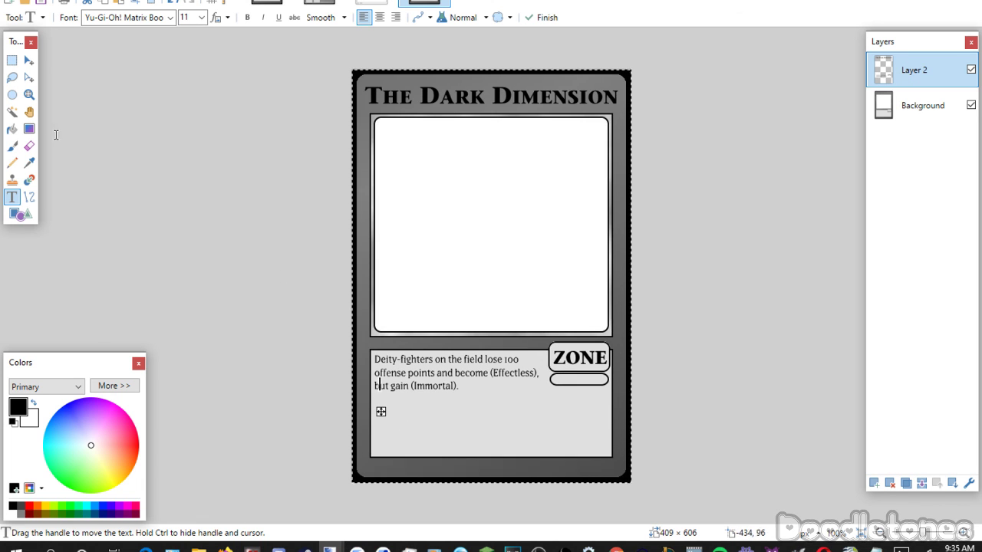
Merge the text layer down, save and close The Dark Dimension card as a JPEG at quality 95, and close the old white card.
{"action": "left_click", "coordinate": [11, 62]}
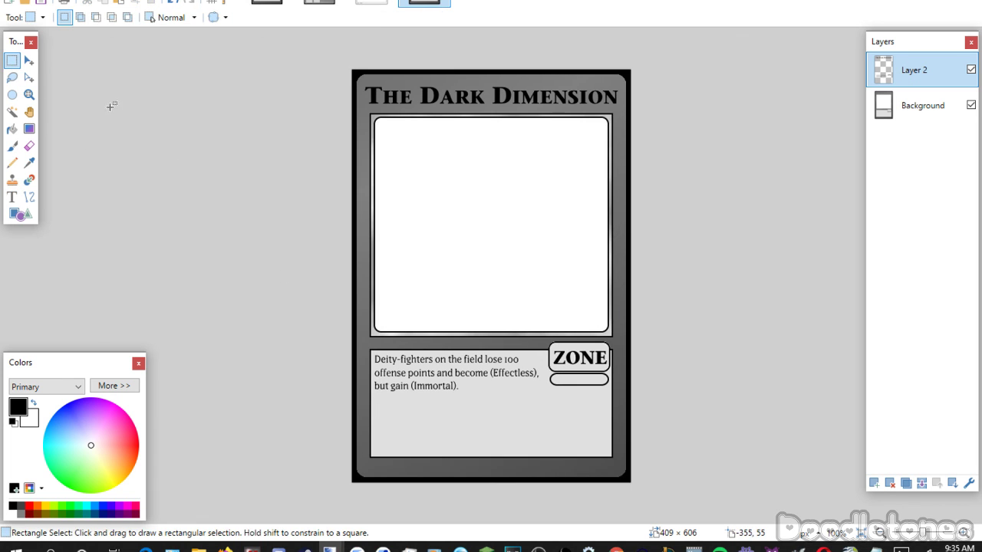
{"action": "left_click", "coordinate": [923, 485]}
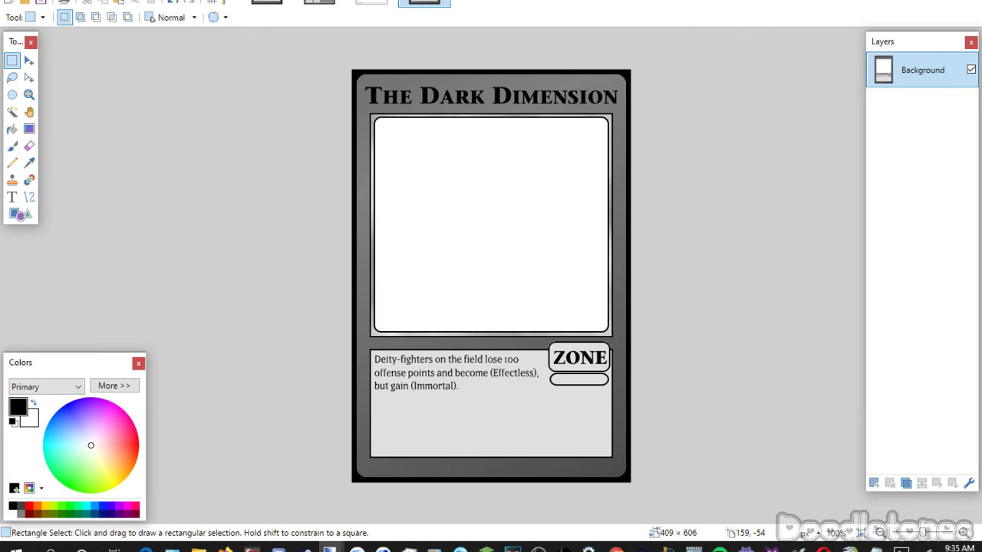
{"action": "key", "text": "ctrl+w"}
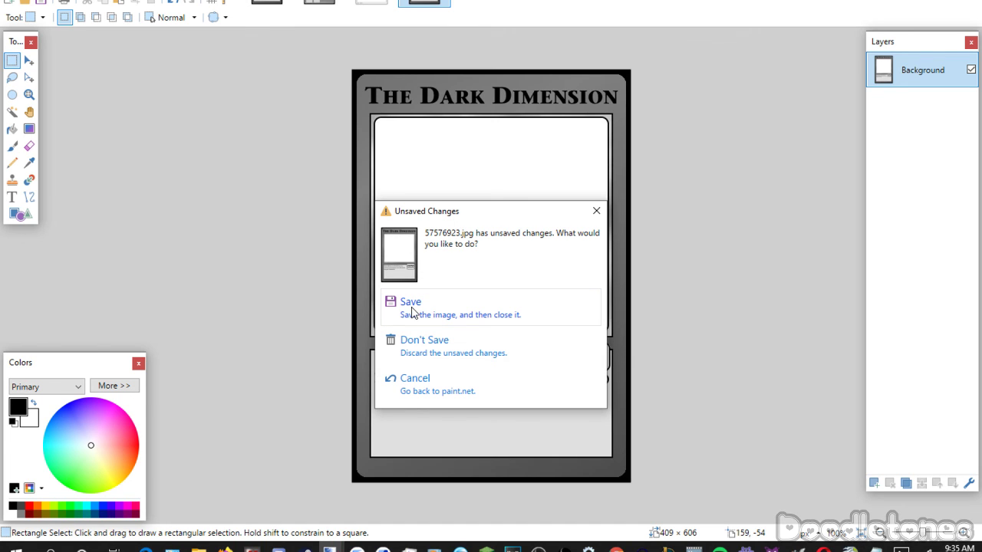
{"action": "left_click", "coordinate": [412, 311]}
{"action": "left_click", "coordinate": [512, 435]}
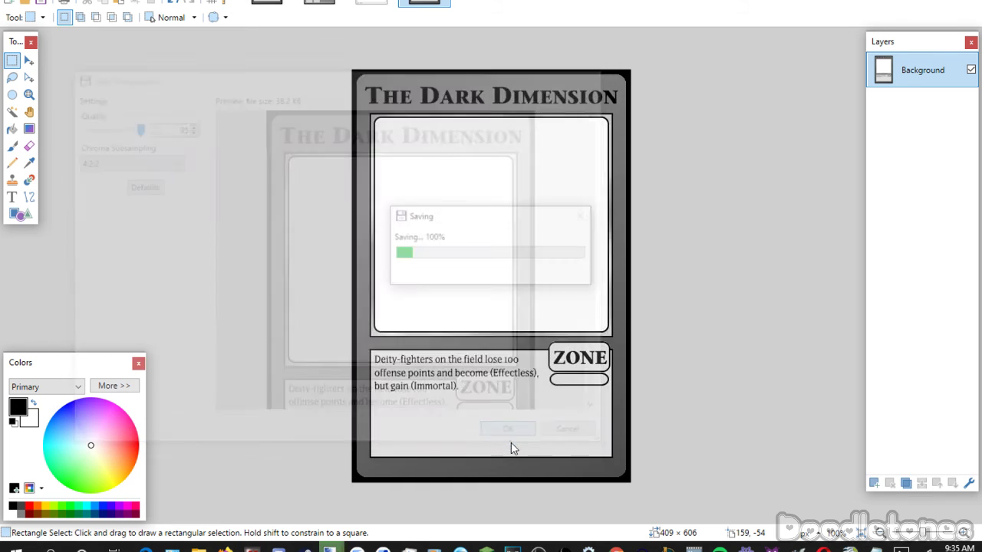
{"action": "key", "text": "ctrl+w"}
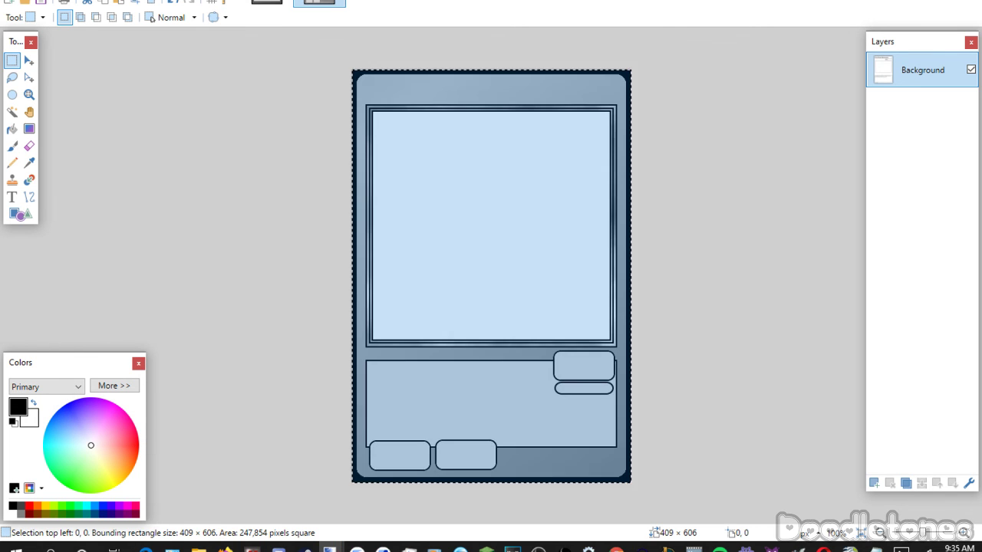